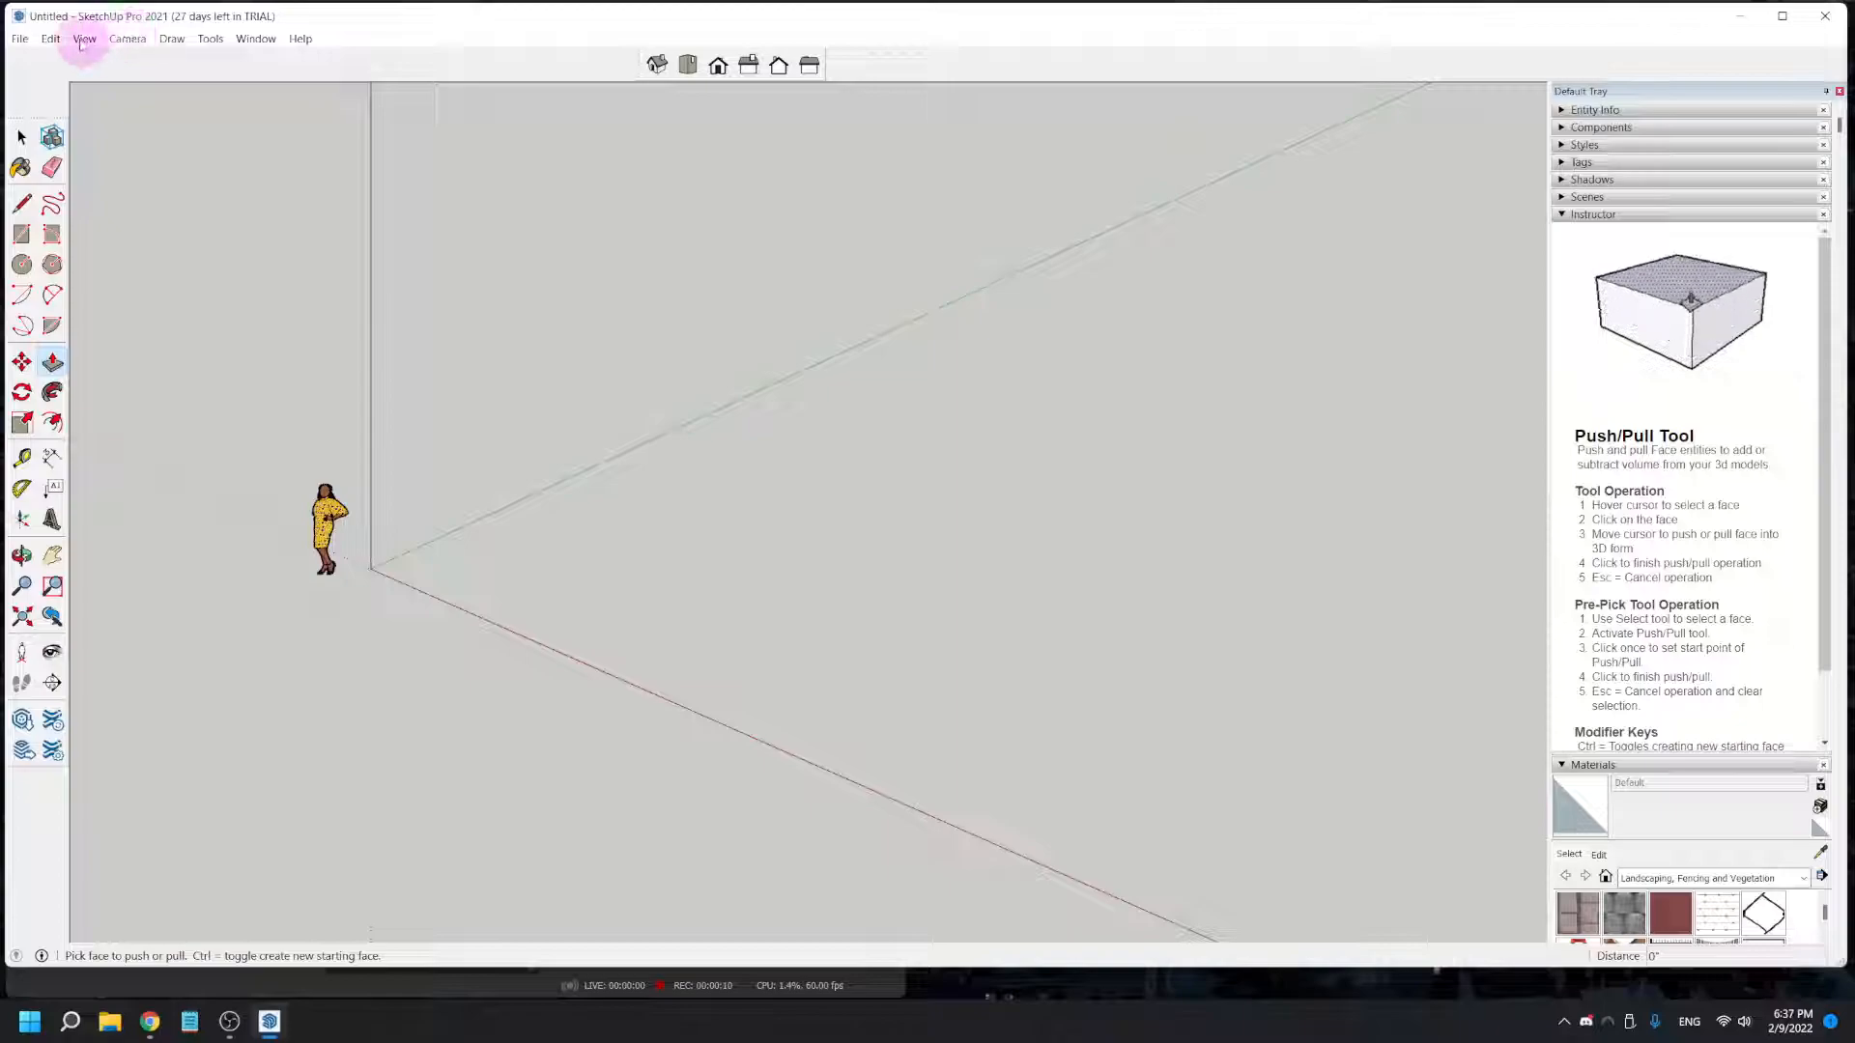
- Review the list of enabled toolbars and the camera projection options without changing any setting
{"action": "left_click", "coordinate": [87, 41]}
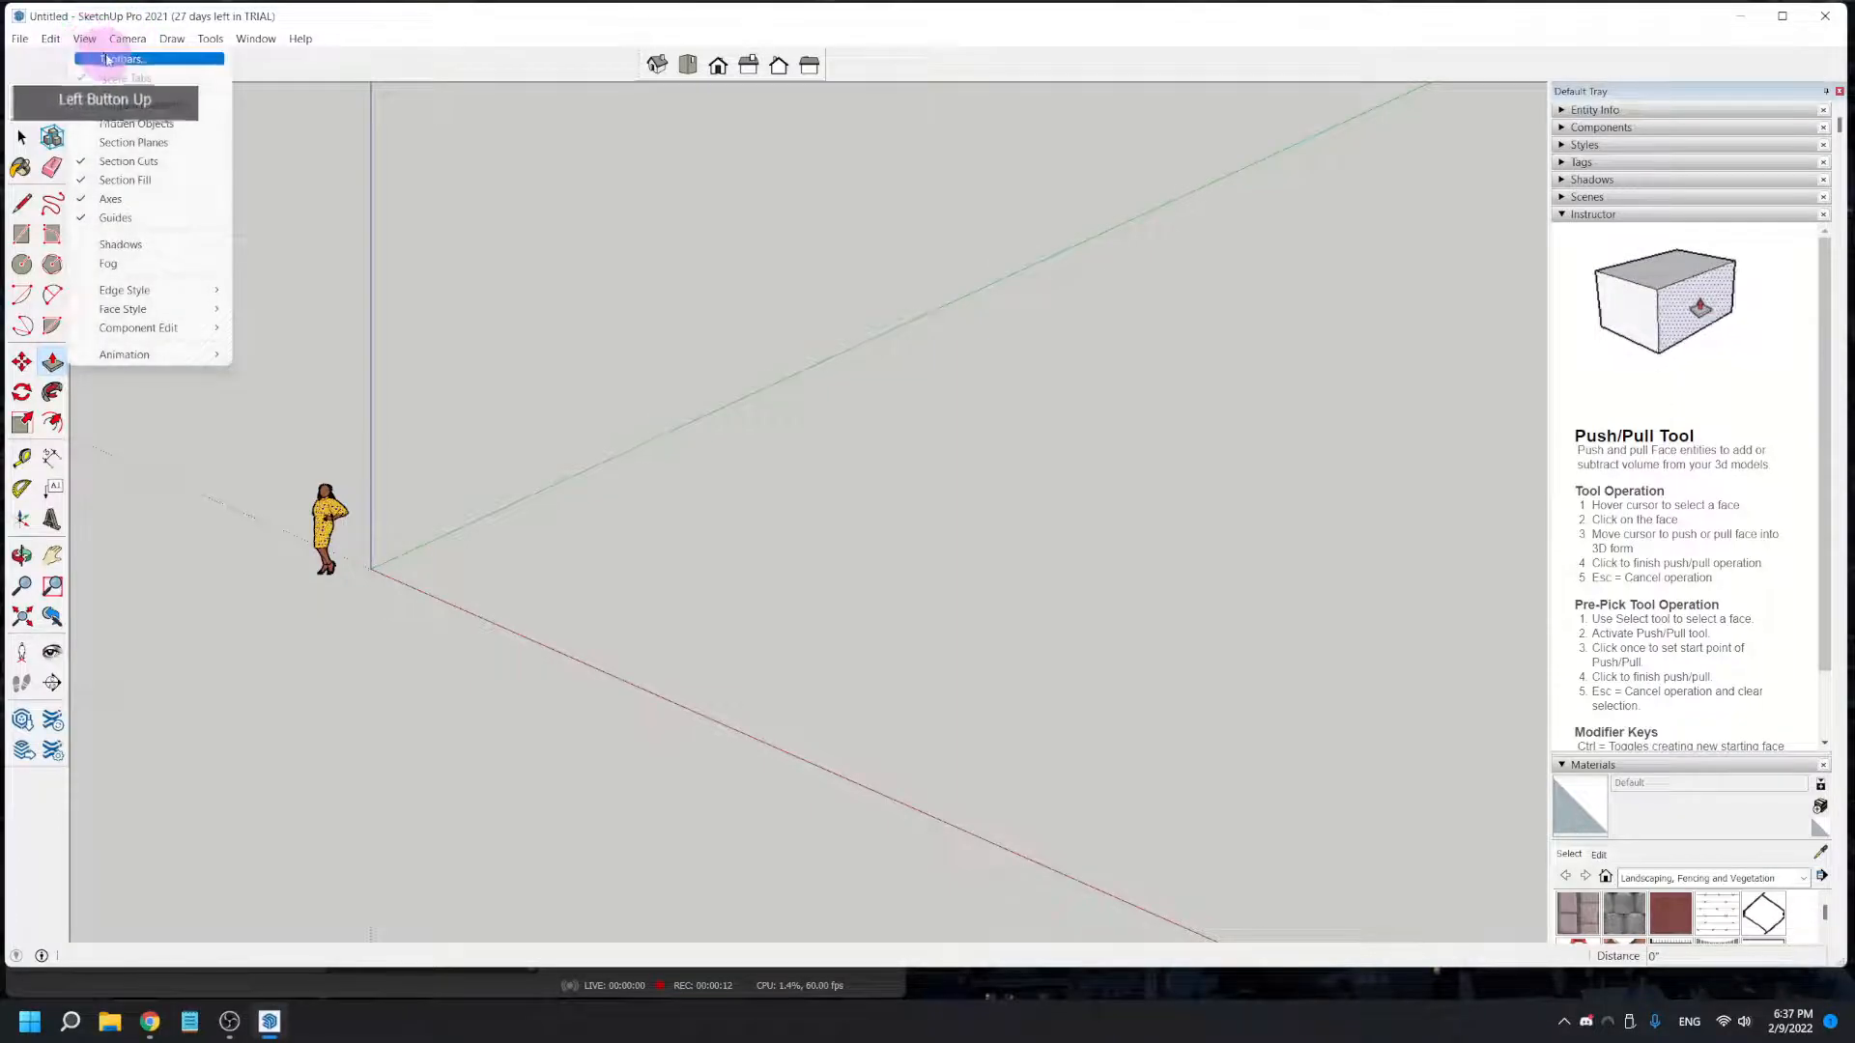
{"action": "left_click", "coordinate": [108, 60]}
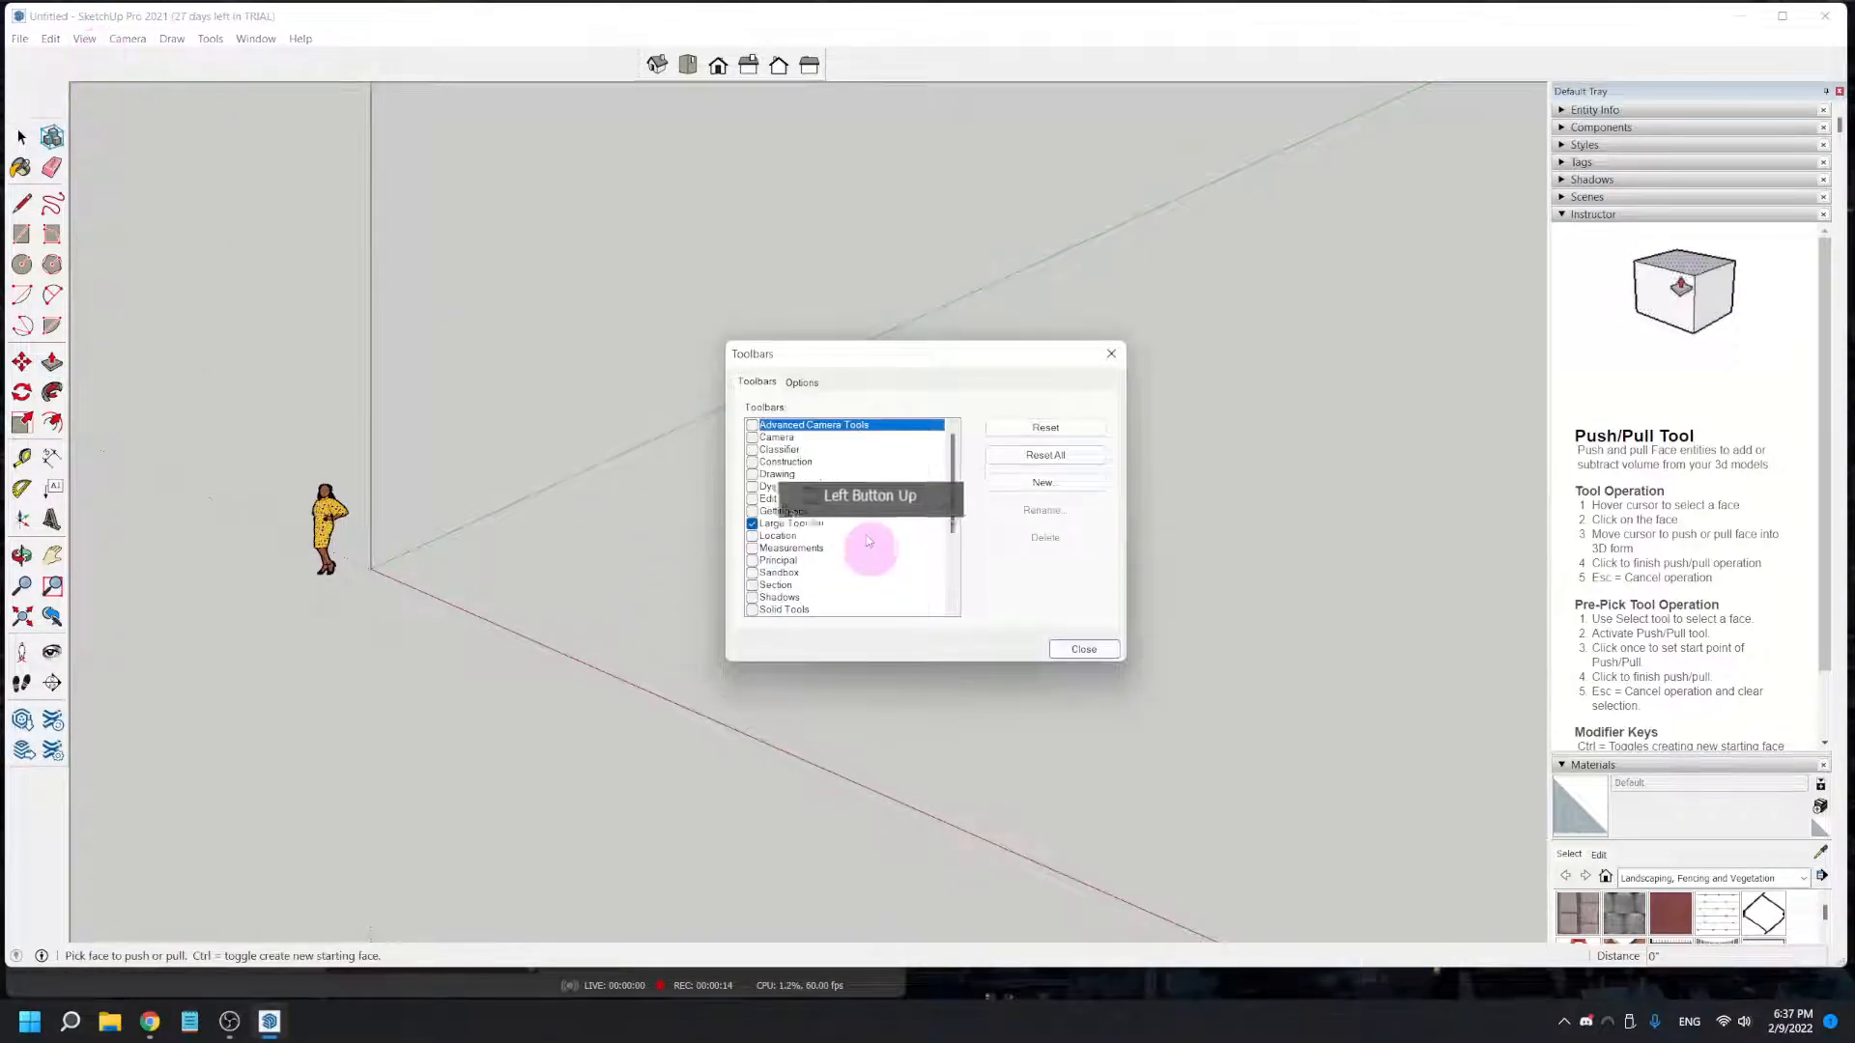
{"action": "scroll", "coordinate": [811, 483], "scroll_direction": "down", "scroll_amount": 3}
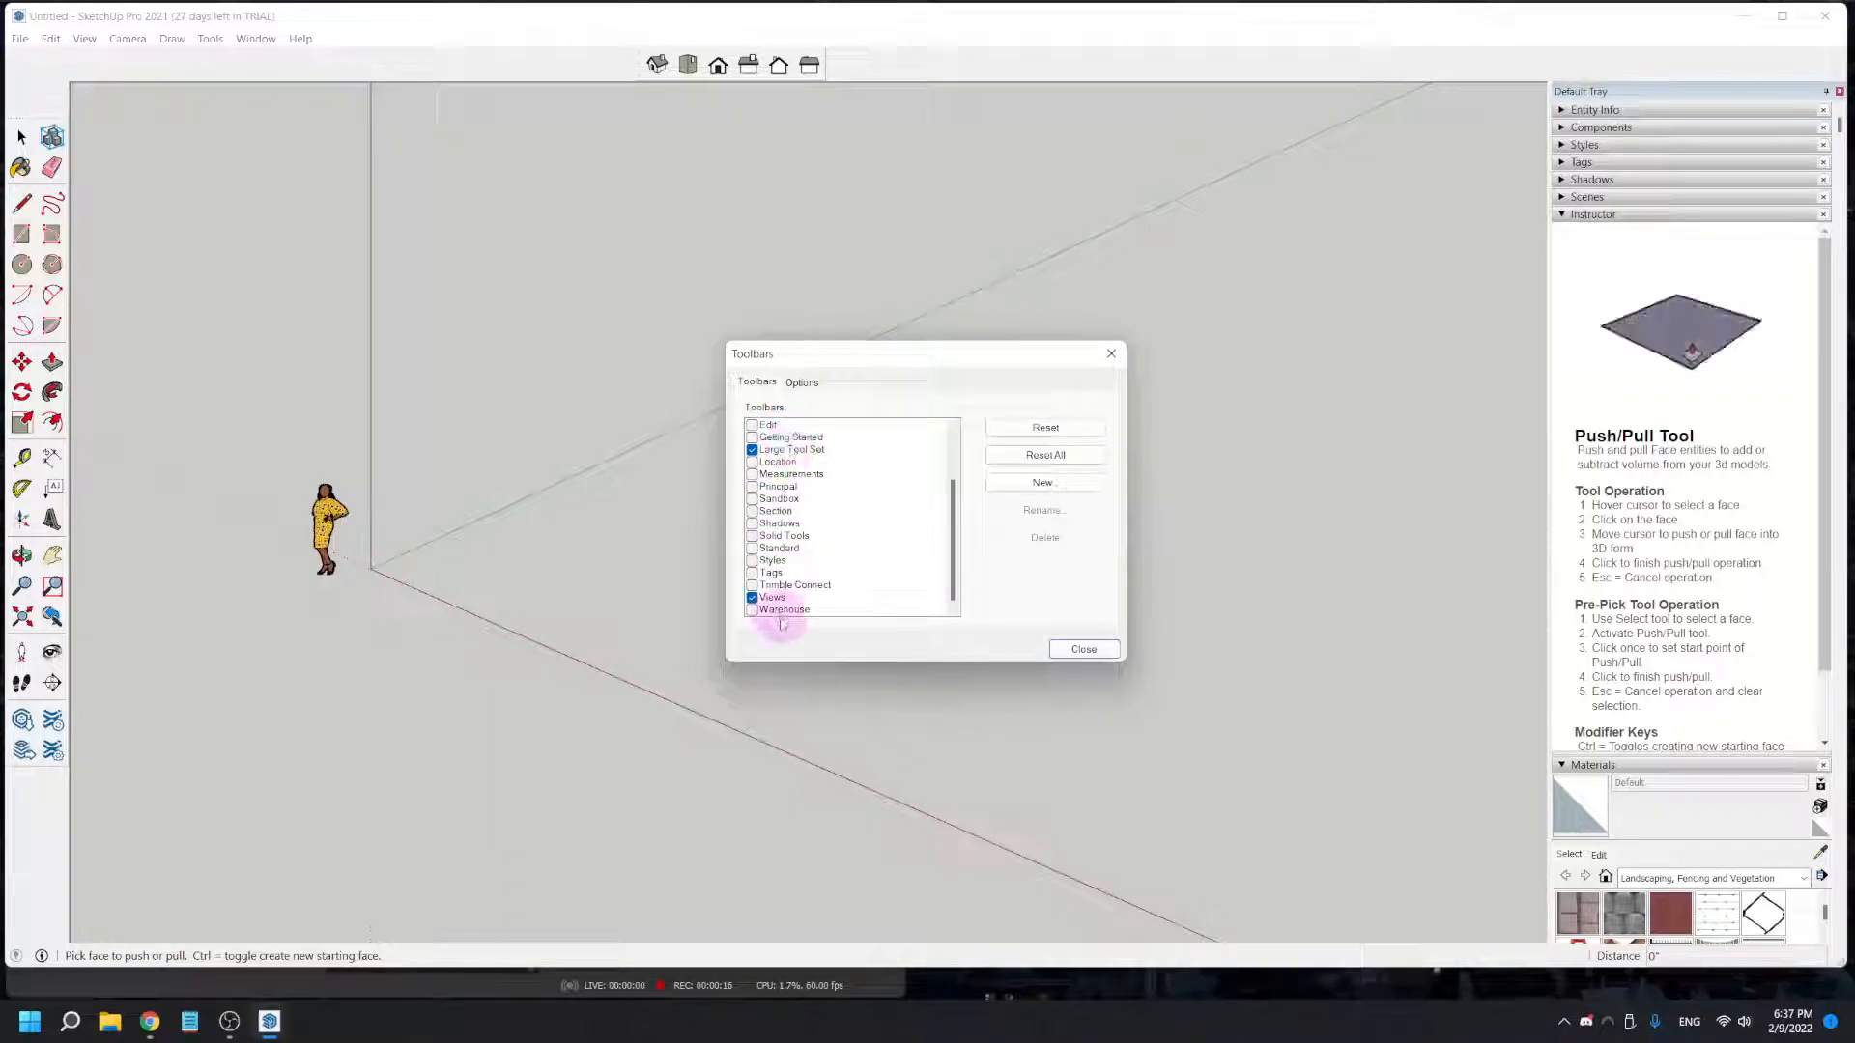
{"action": "left_click", "coordinate": [1062, 658]}
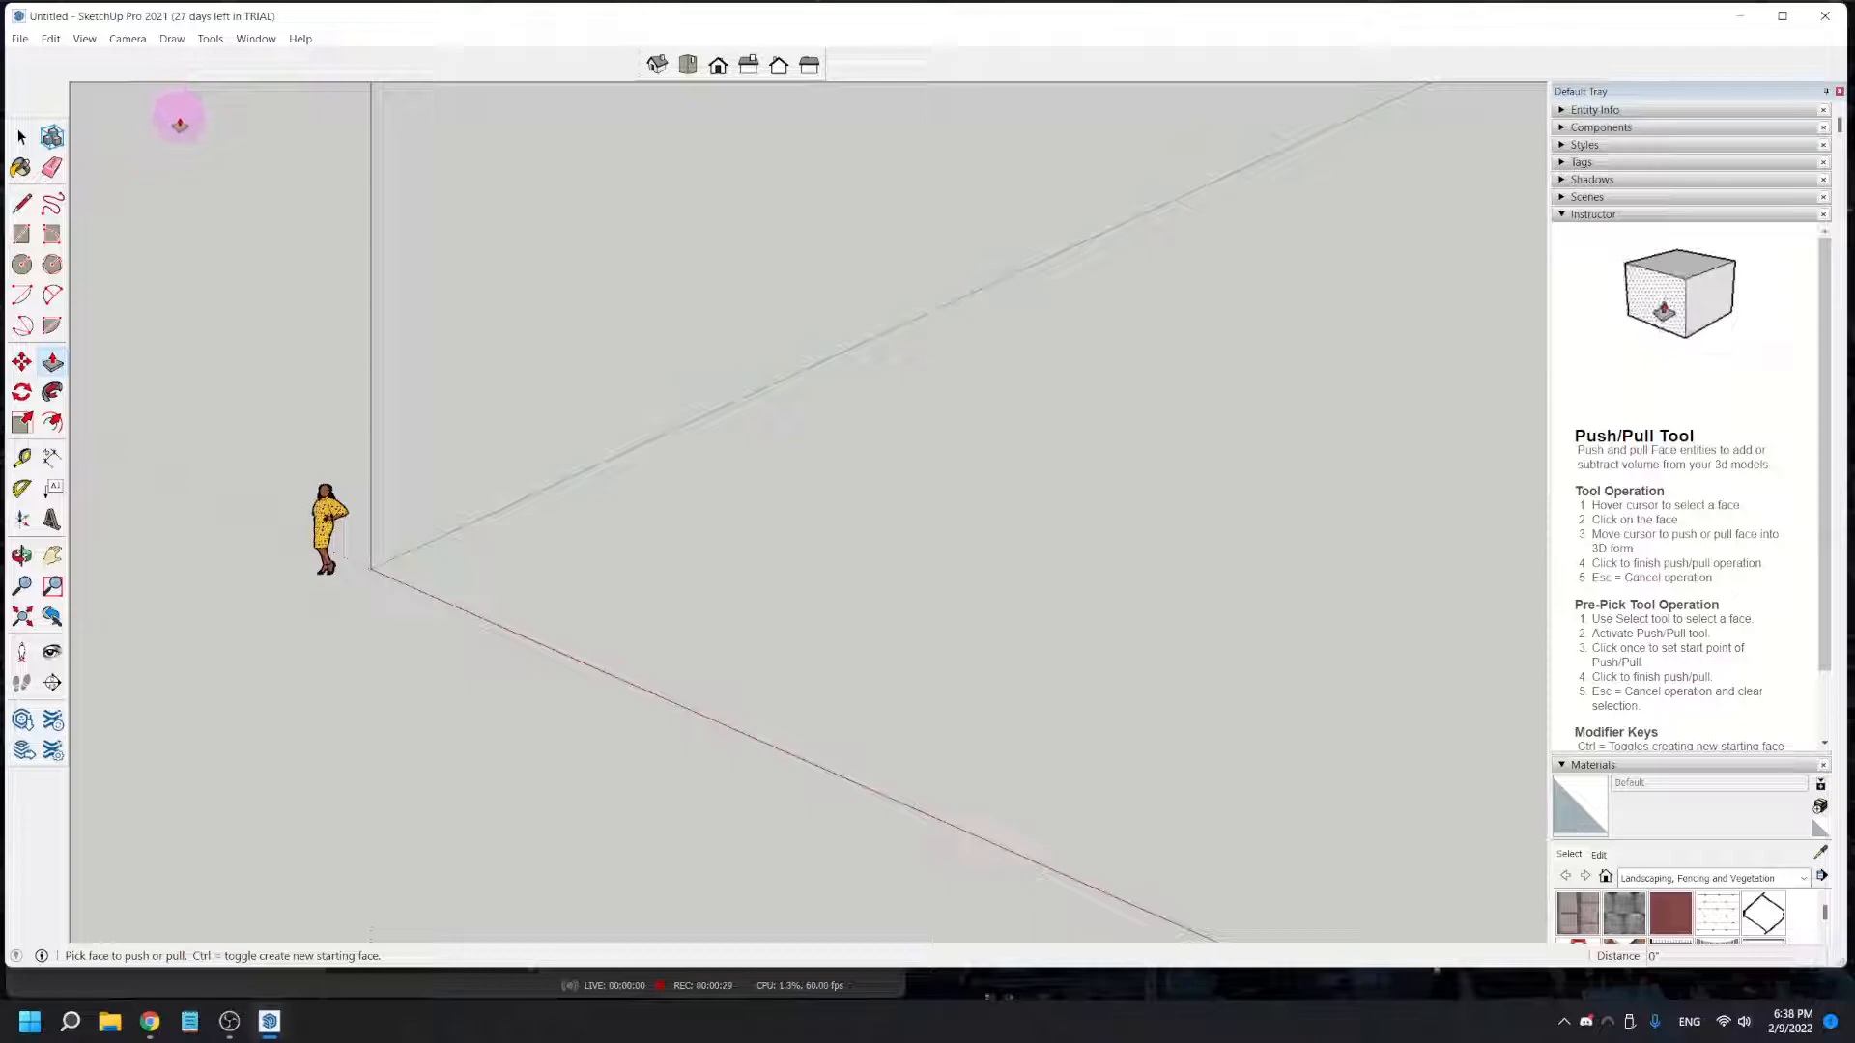
{"action": "left_click", "coordinate": [129, 40]}
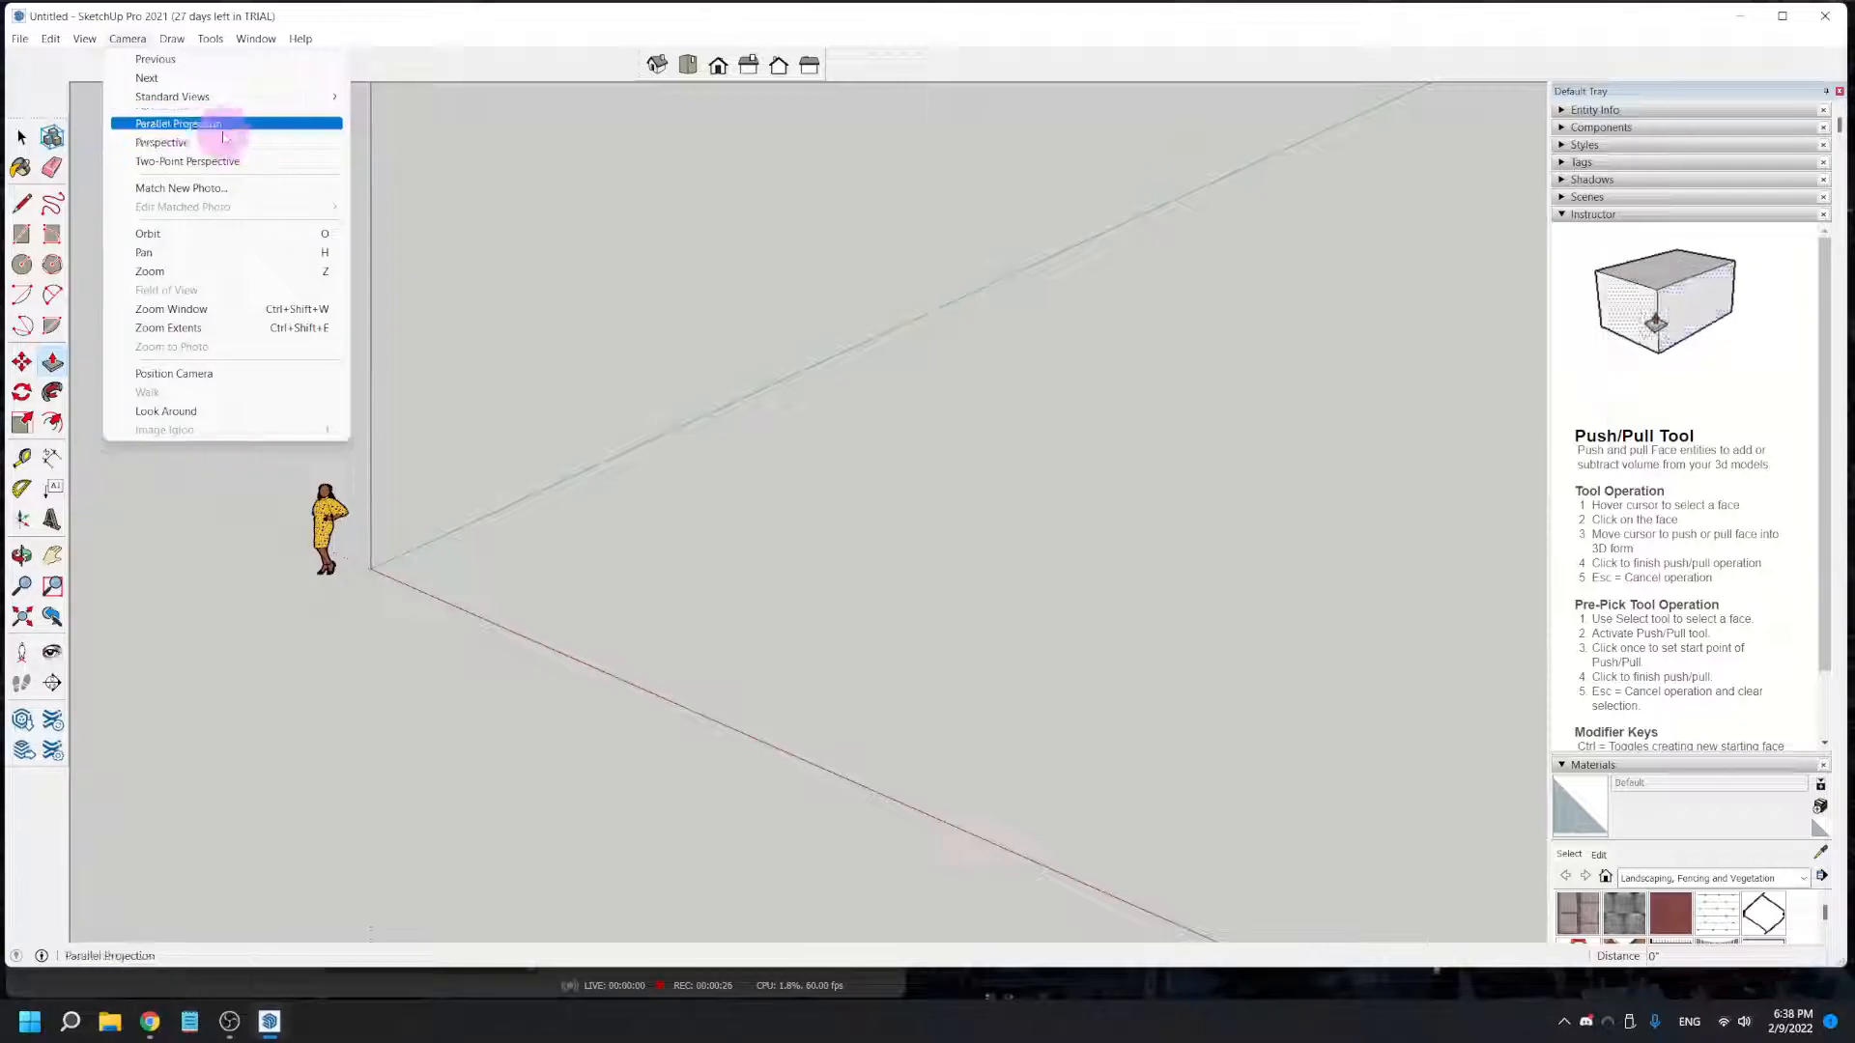
{"action": "left_click", "coordinate": [415, 23]}
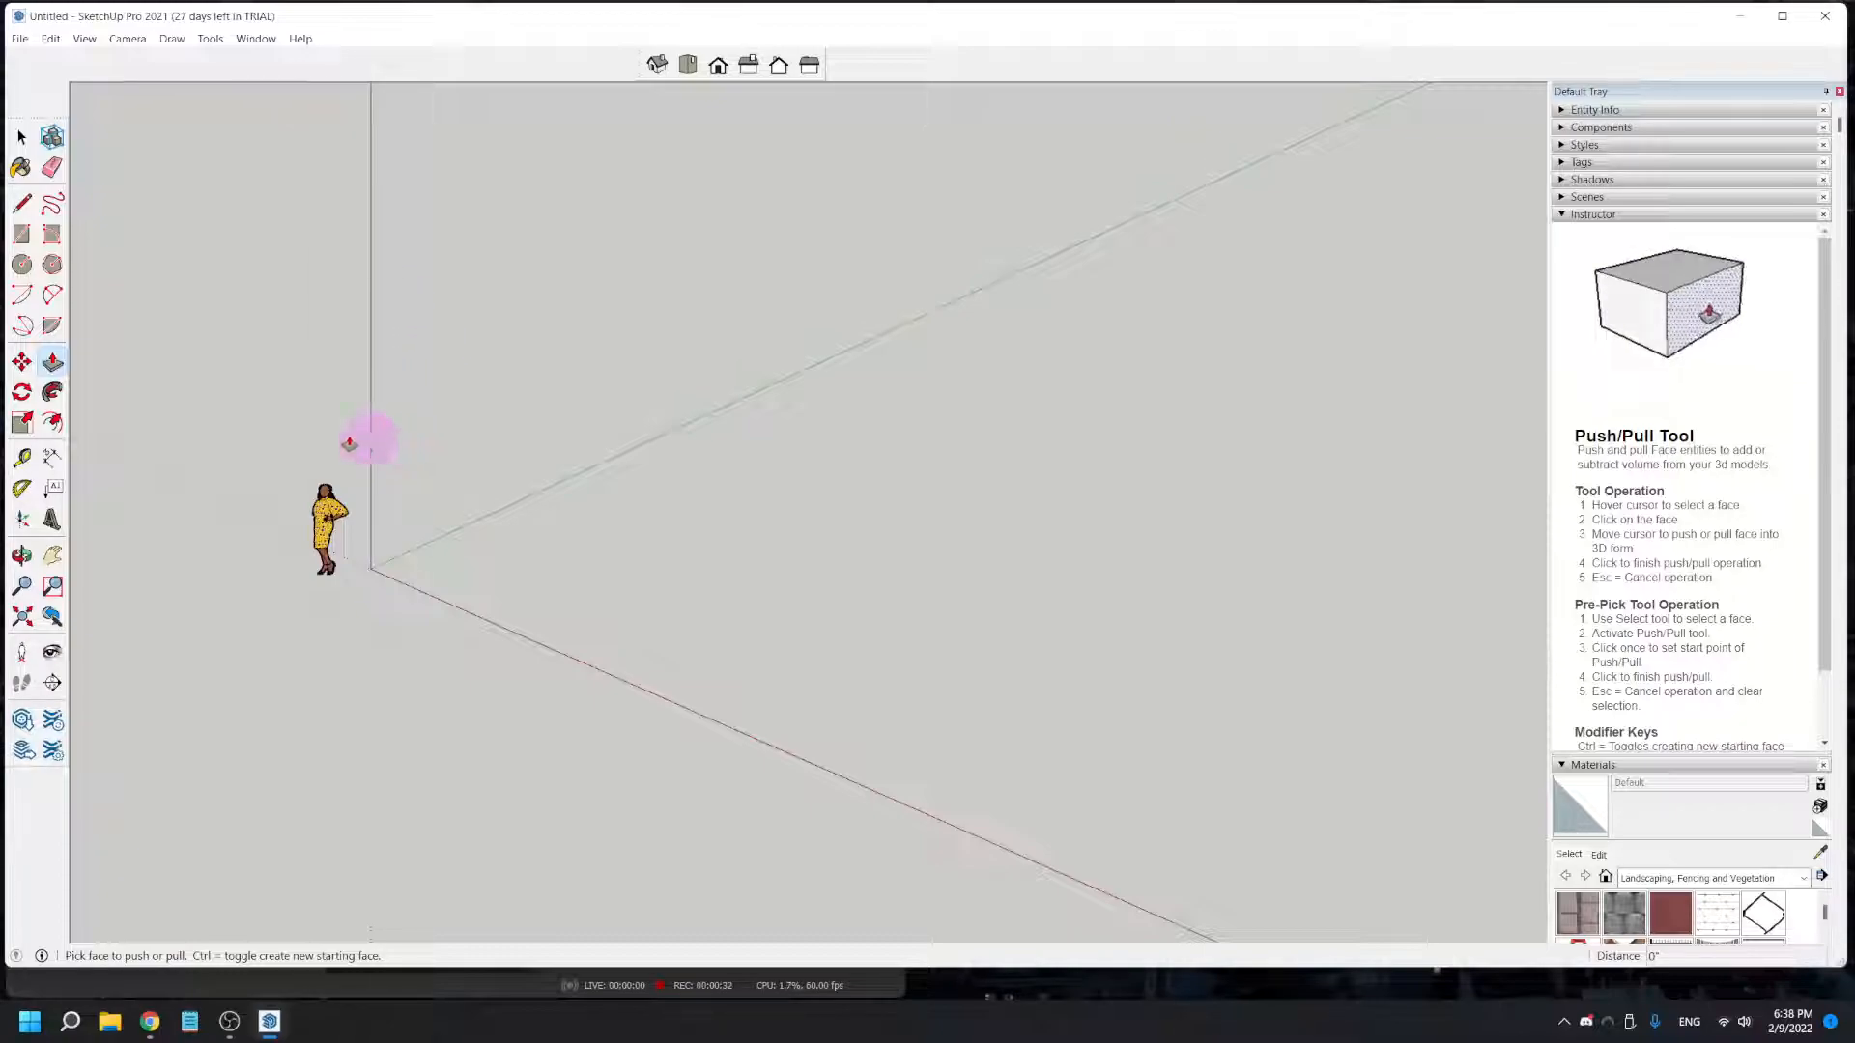
- Import the AutoCAD drawing House_Layout from the Downloads folder and dismiss the import results
{"action": "left_click", "coordinate": [24, 38]}
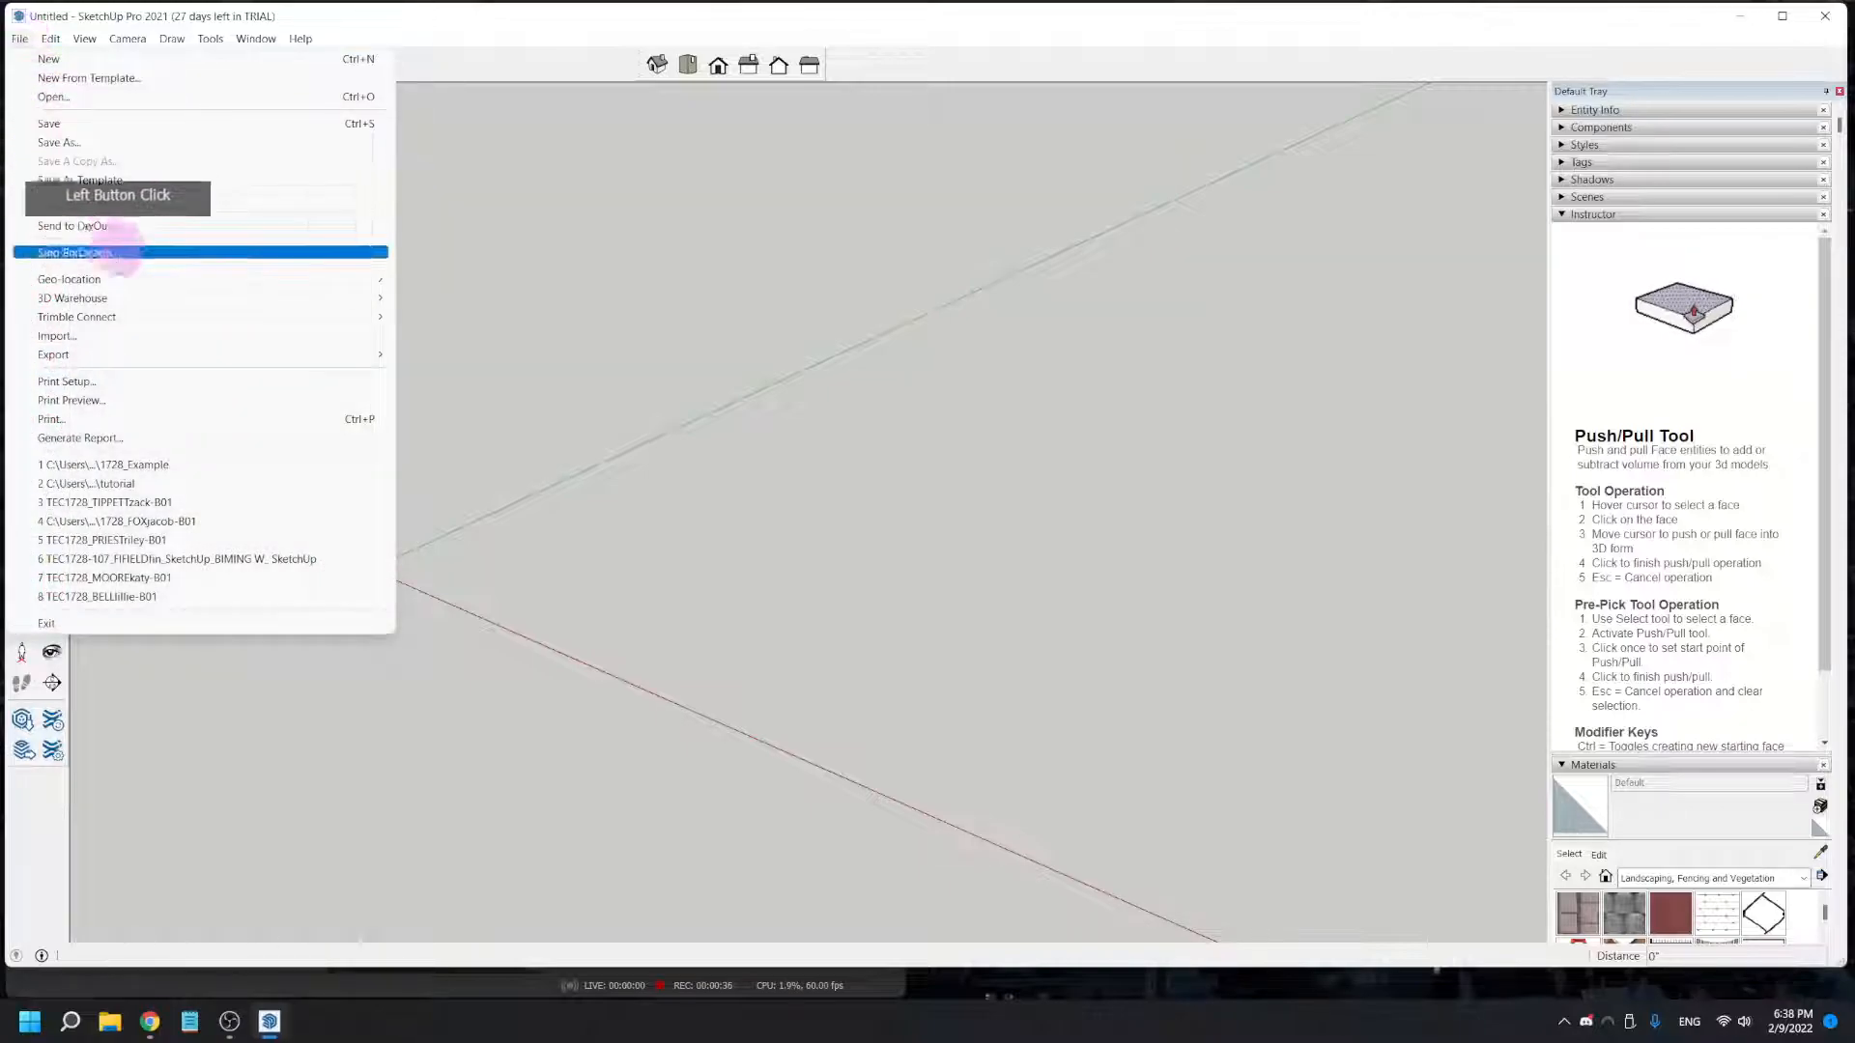
{"action": "left_click", "coordinate": [116, 335]}
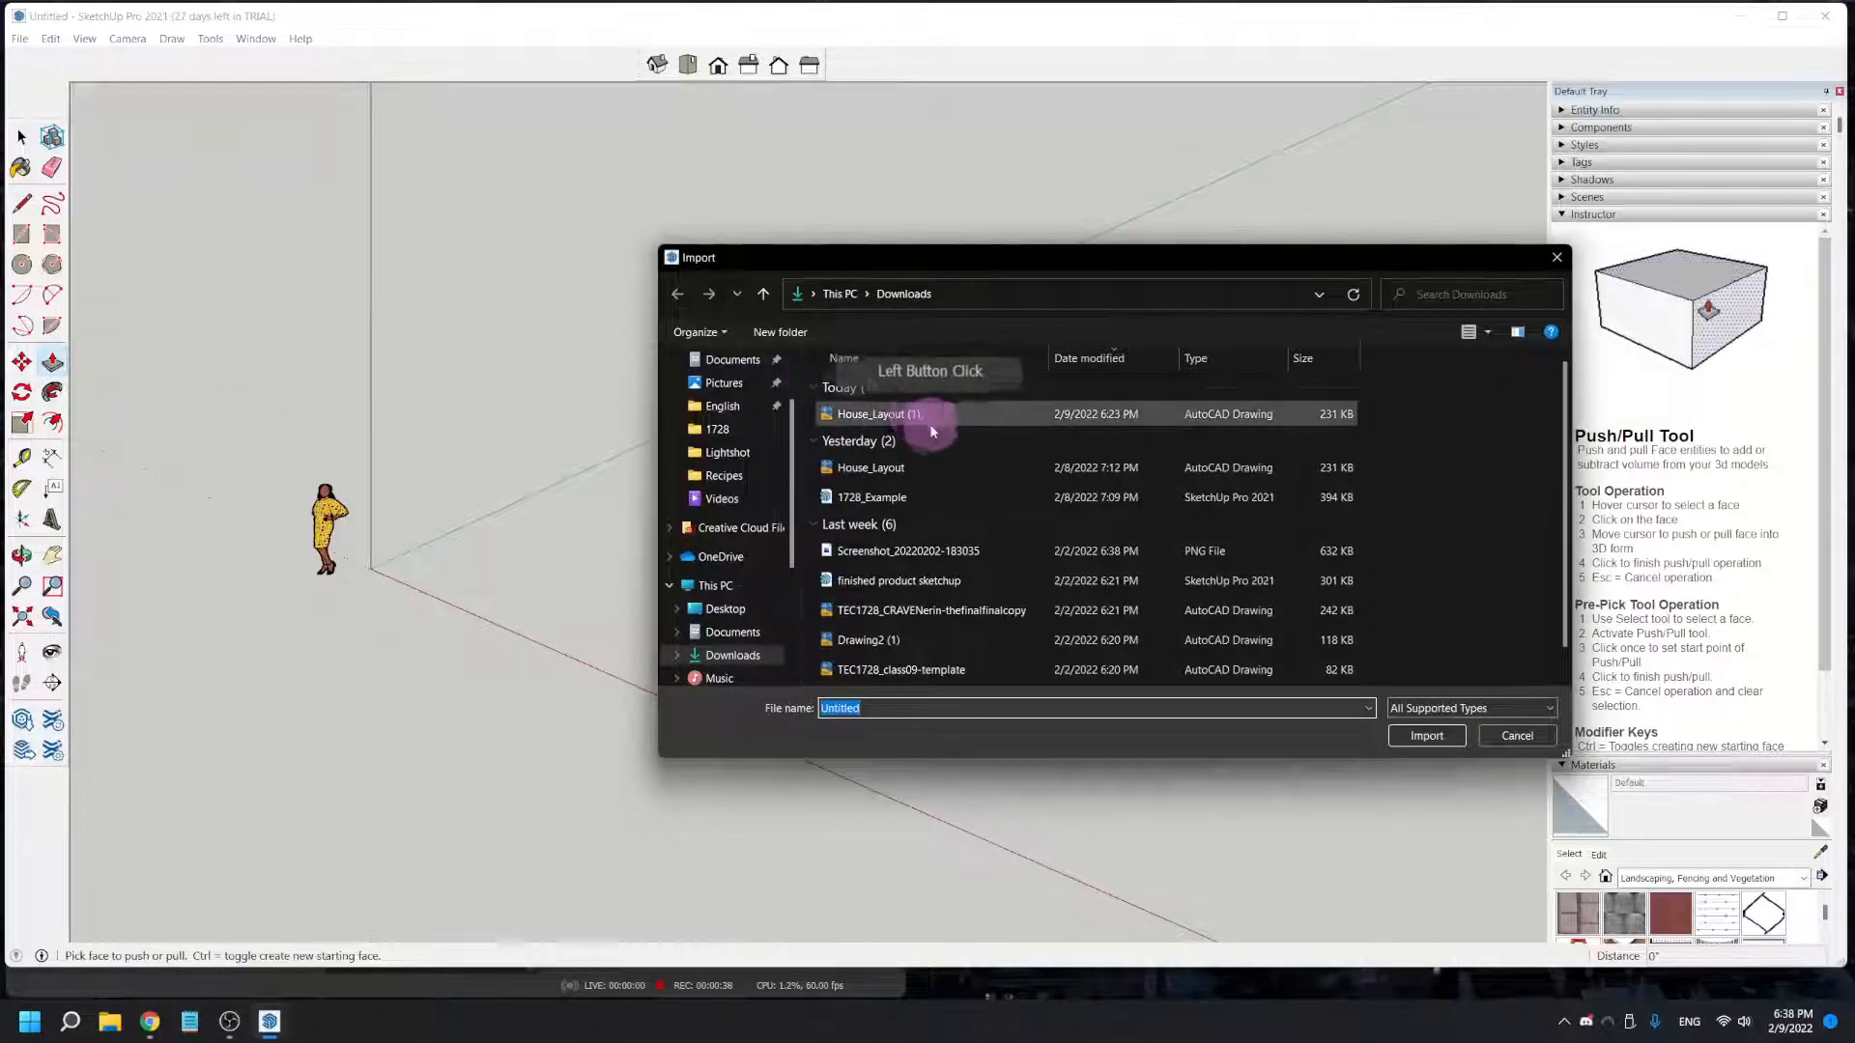
{"action": "left_click", "coordinate": [884, 468]}
{"action": "left_click", "coordinate": [1426, 736]}
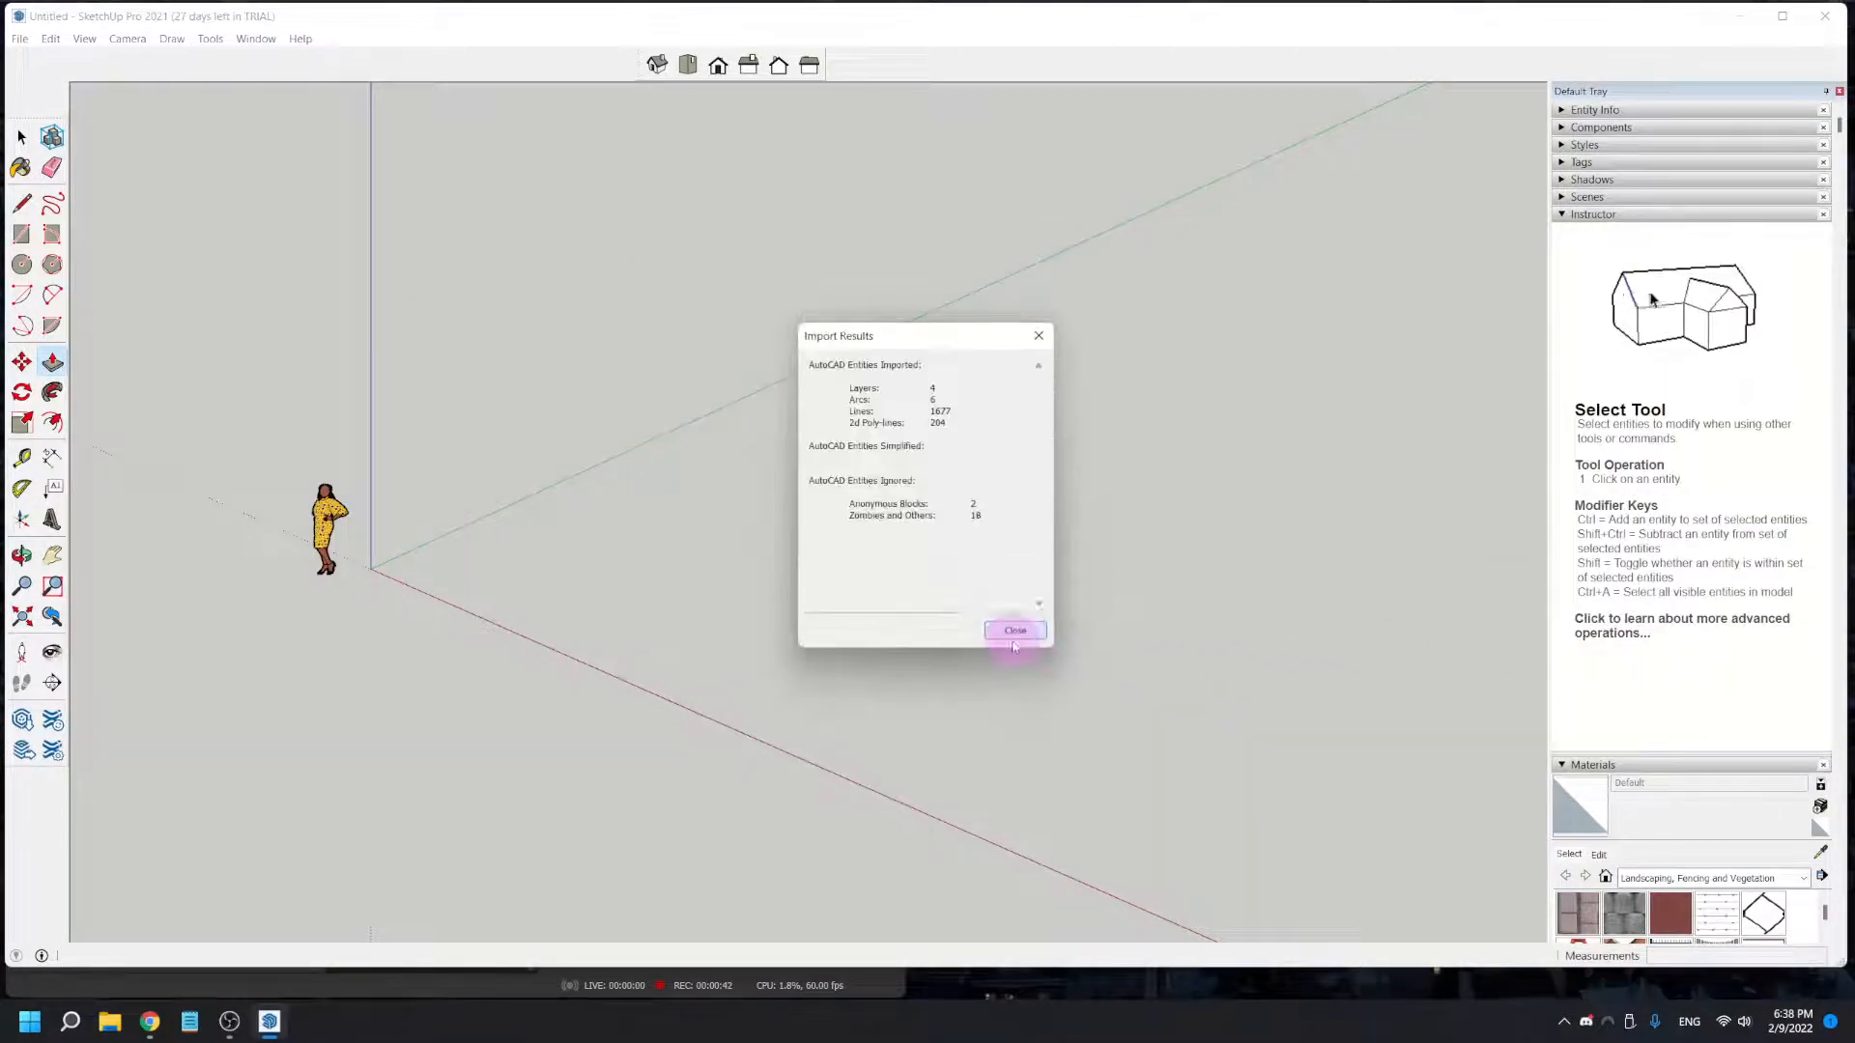
{"action": "left_click", "coordinate": [1012, 633]}
- Draw a rectangle over the long wall between the large open room and the room beside it, from outer corner to opposite inner corner
{"action": "middle_click_drag", "start_coordinate": [919, 625], "coordinate": [838, 743]}
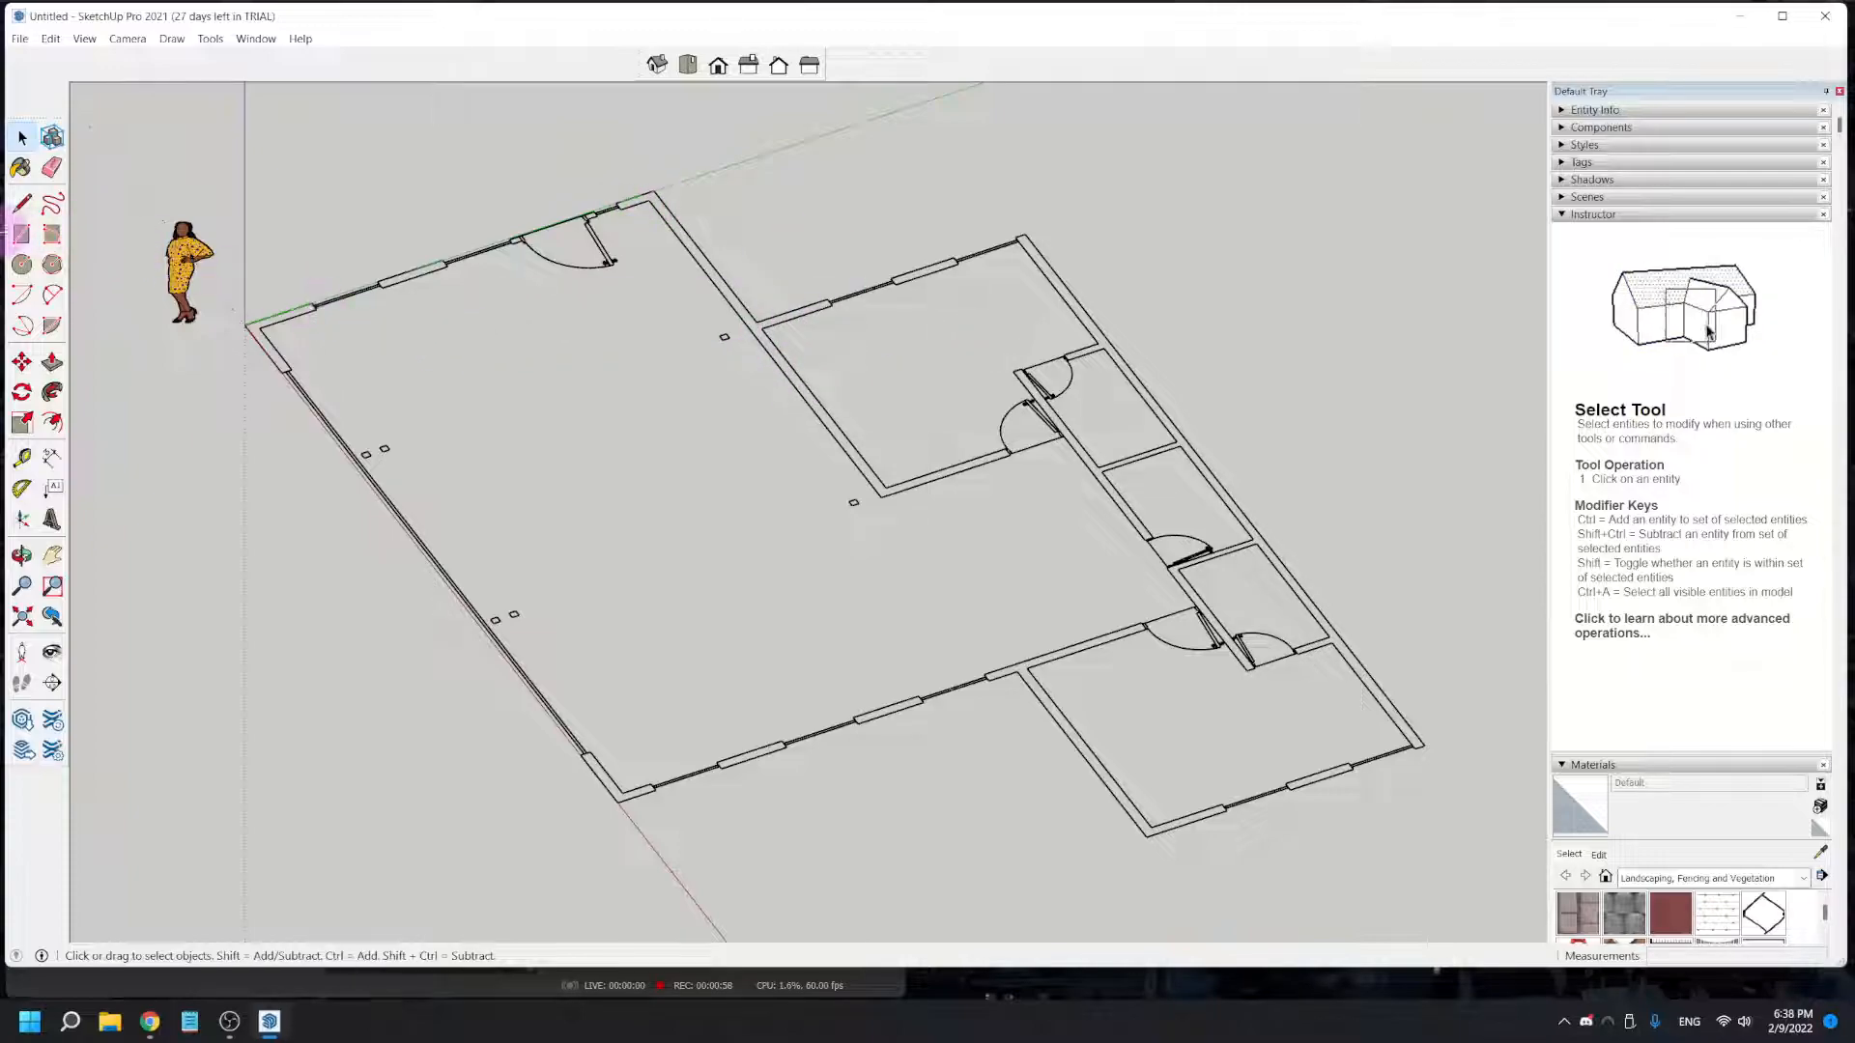
{"action": "left_click", "coordinate": [23, 237]}
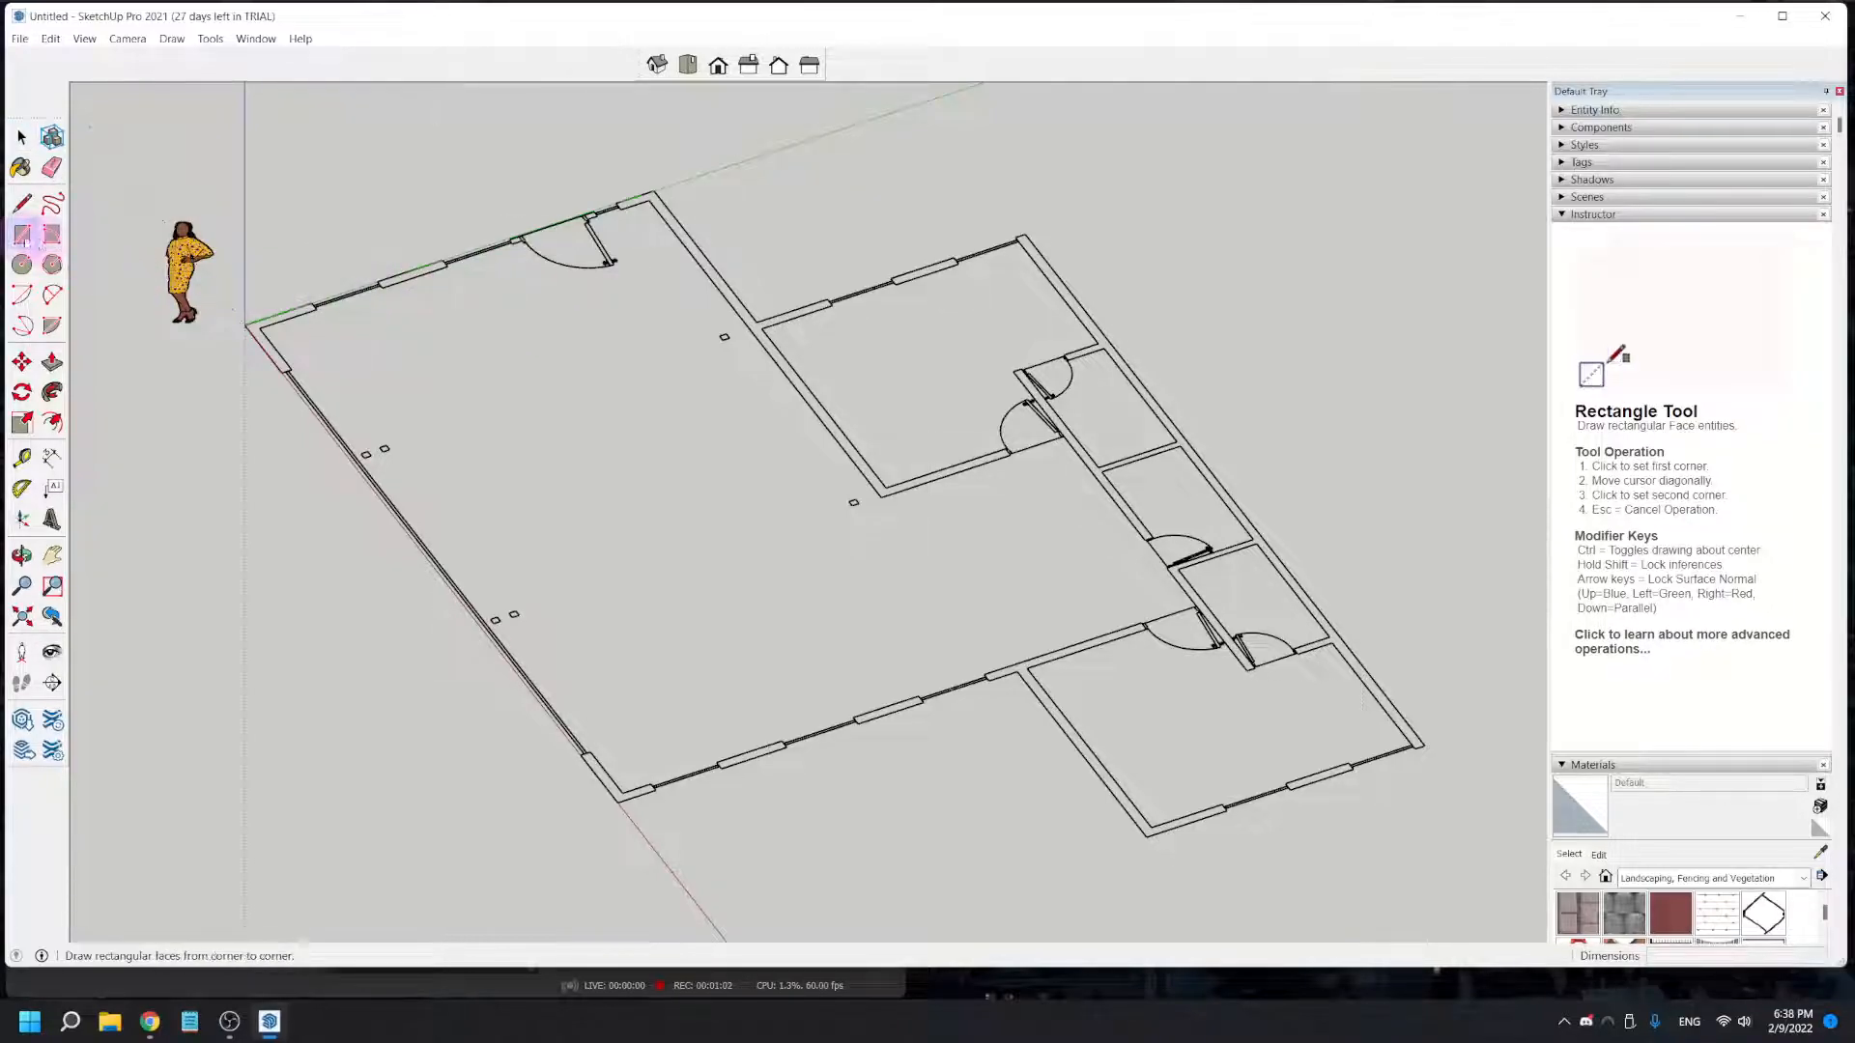
{"action": "scroll", "coordinate": [666, 189], "scroll_direction": "up", "scroll_amount": 2}
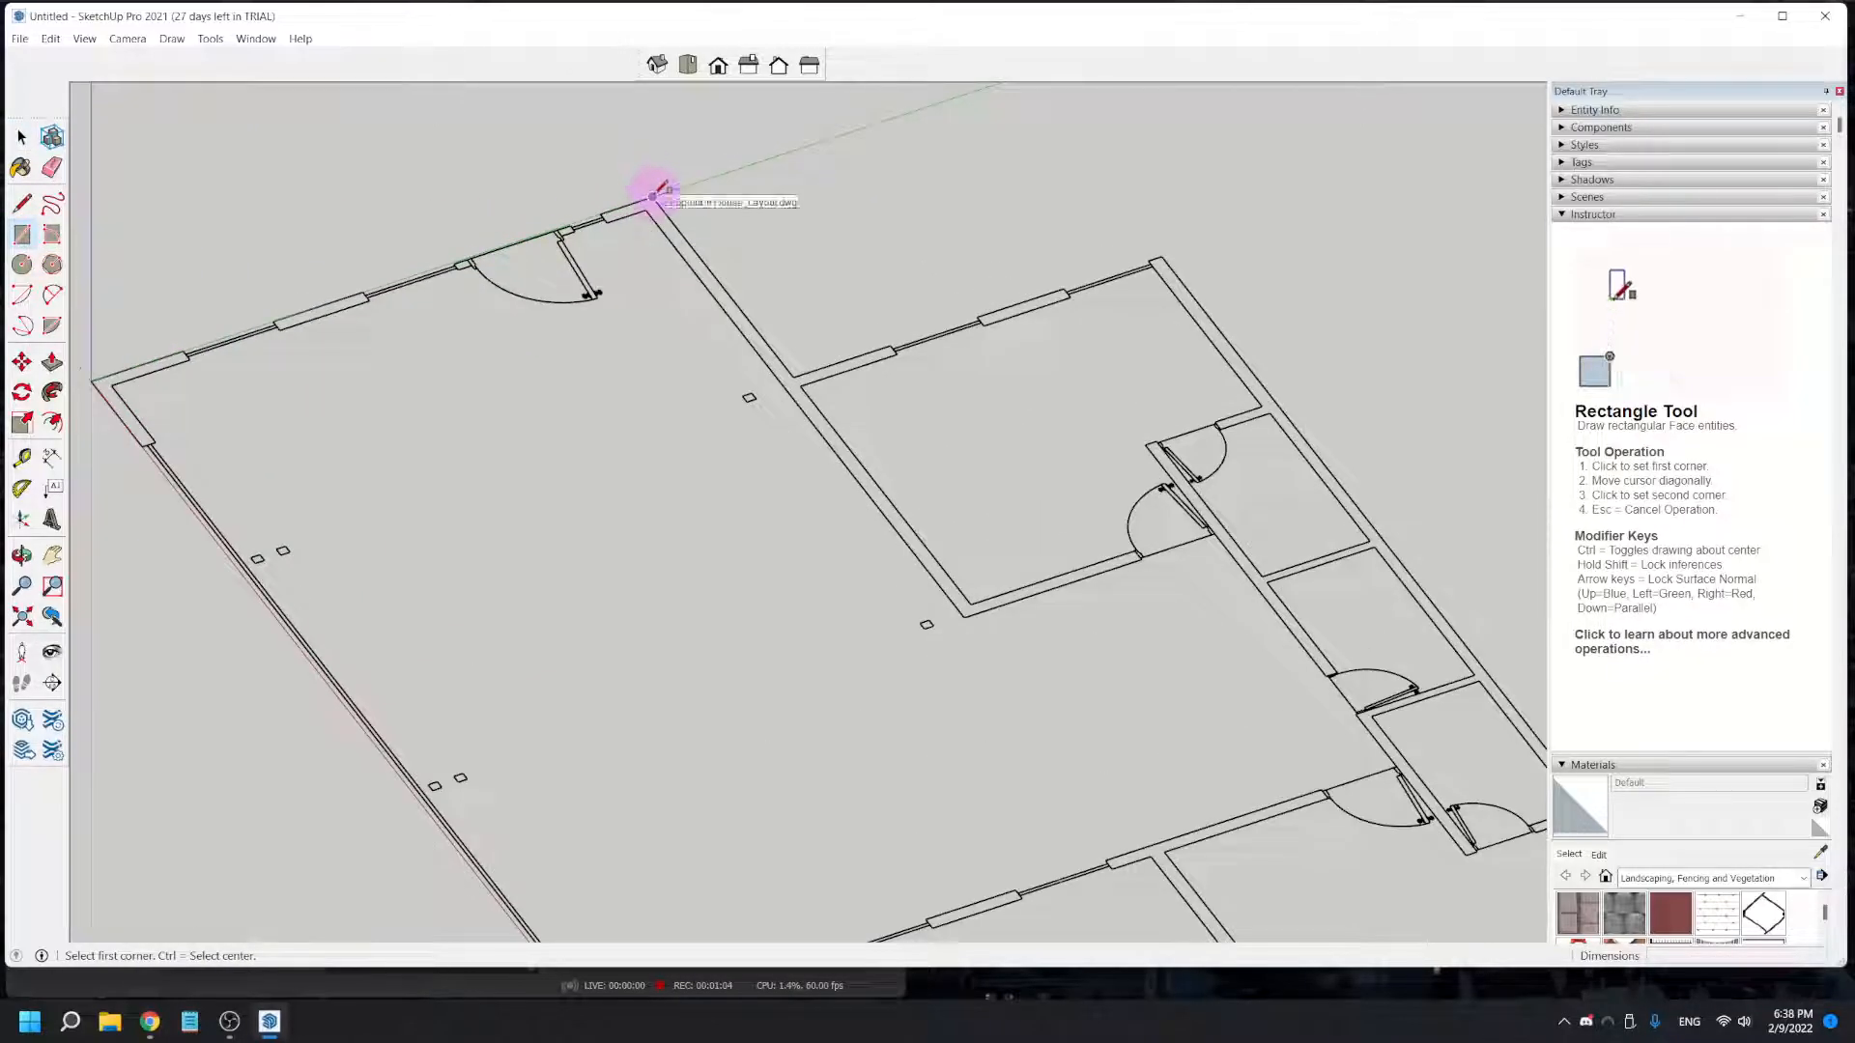
{"action": "scroll", "coordinate": [655, 197], "scroll_direction": "up", "scroll_amount": 2}
{"action": "scroll", "coordinate": [655, 197], "scroll_direction": "up", "scroll_amount": 2}
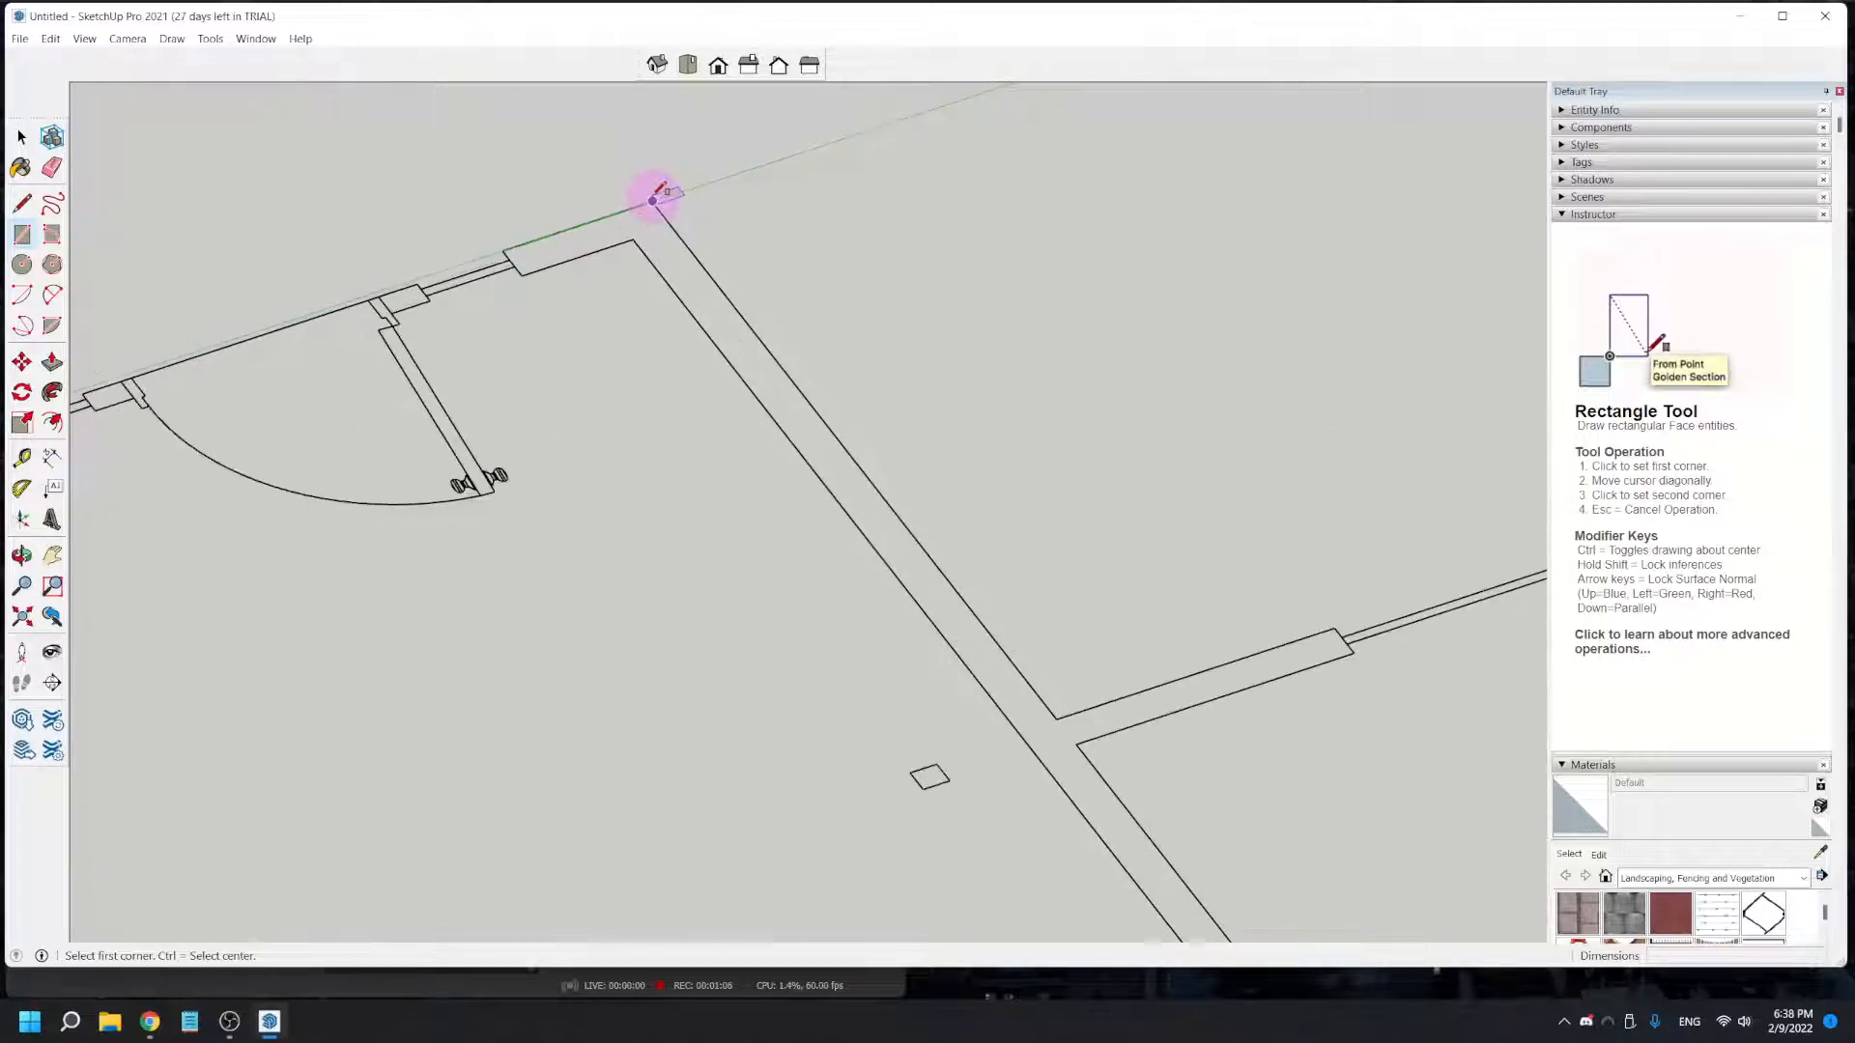
{"action": "left_click", "coordinate": [652, 201]}
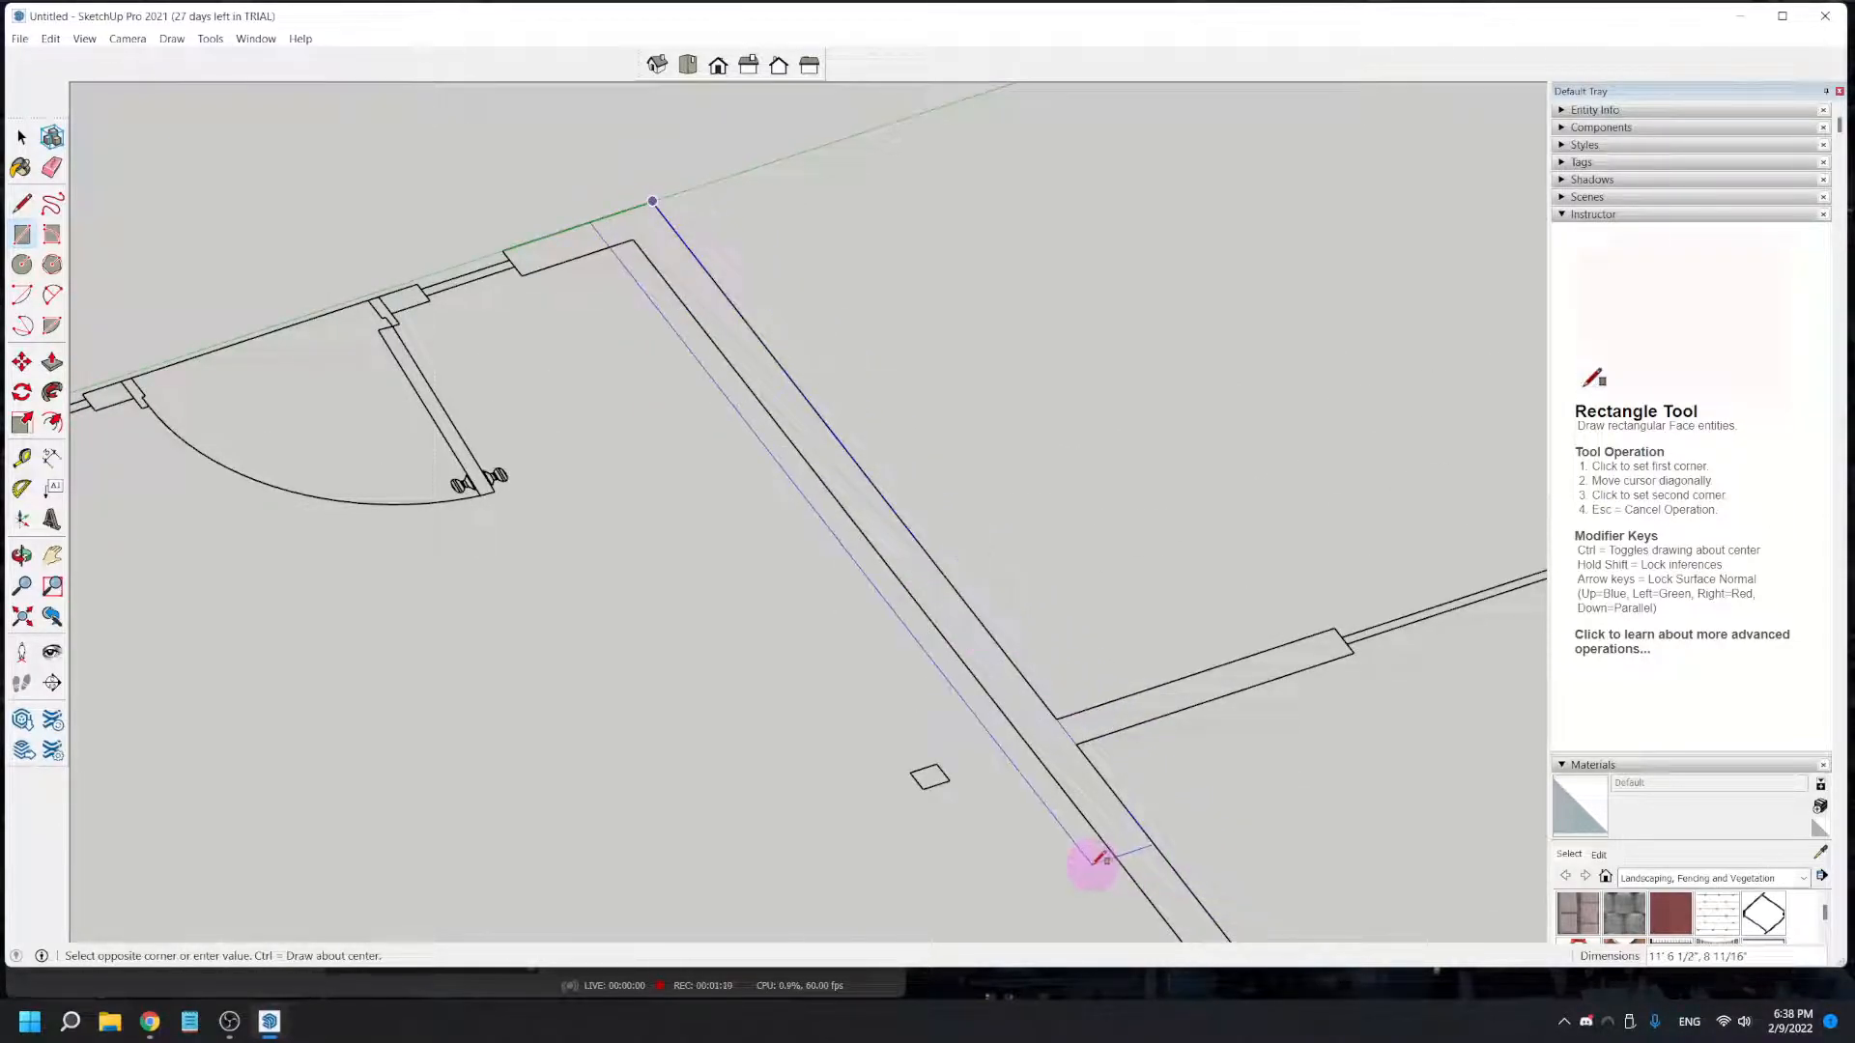
{"action": "middle_click_drag", "start_coordinate": [1123, 886], "coordinate": [638, 269], "text": "shift"}
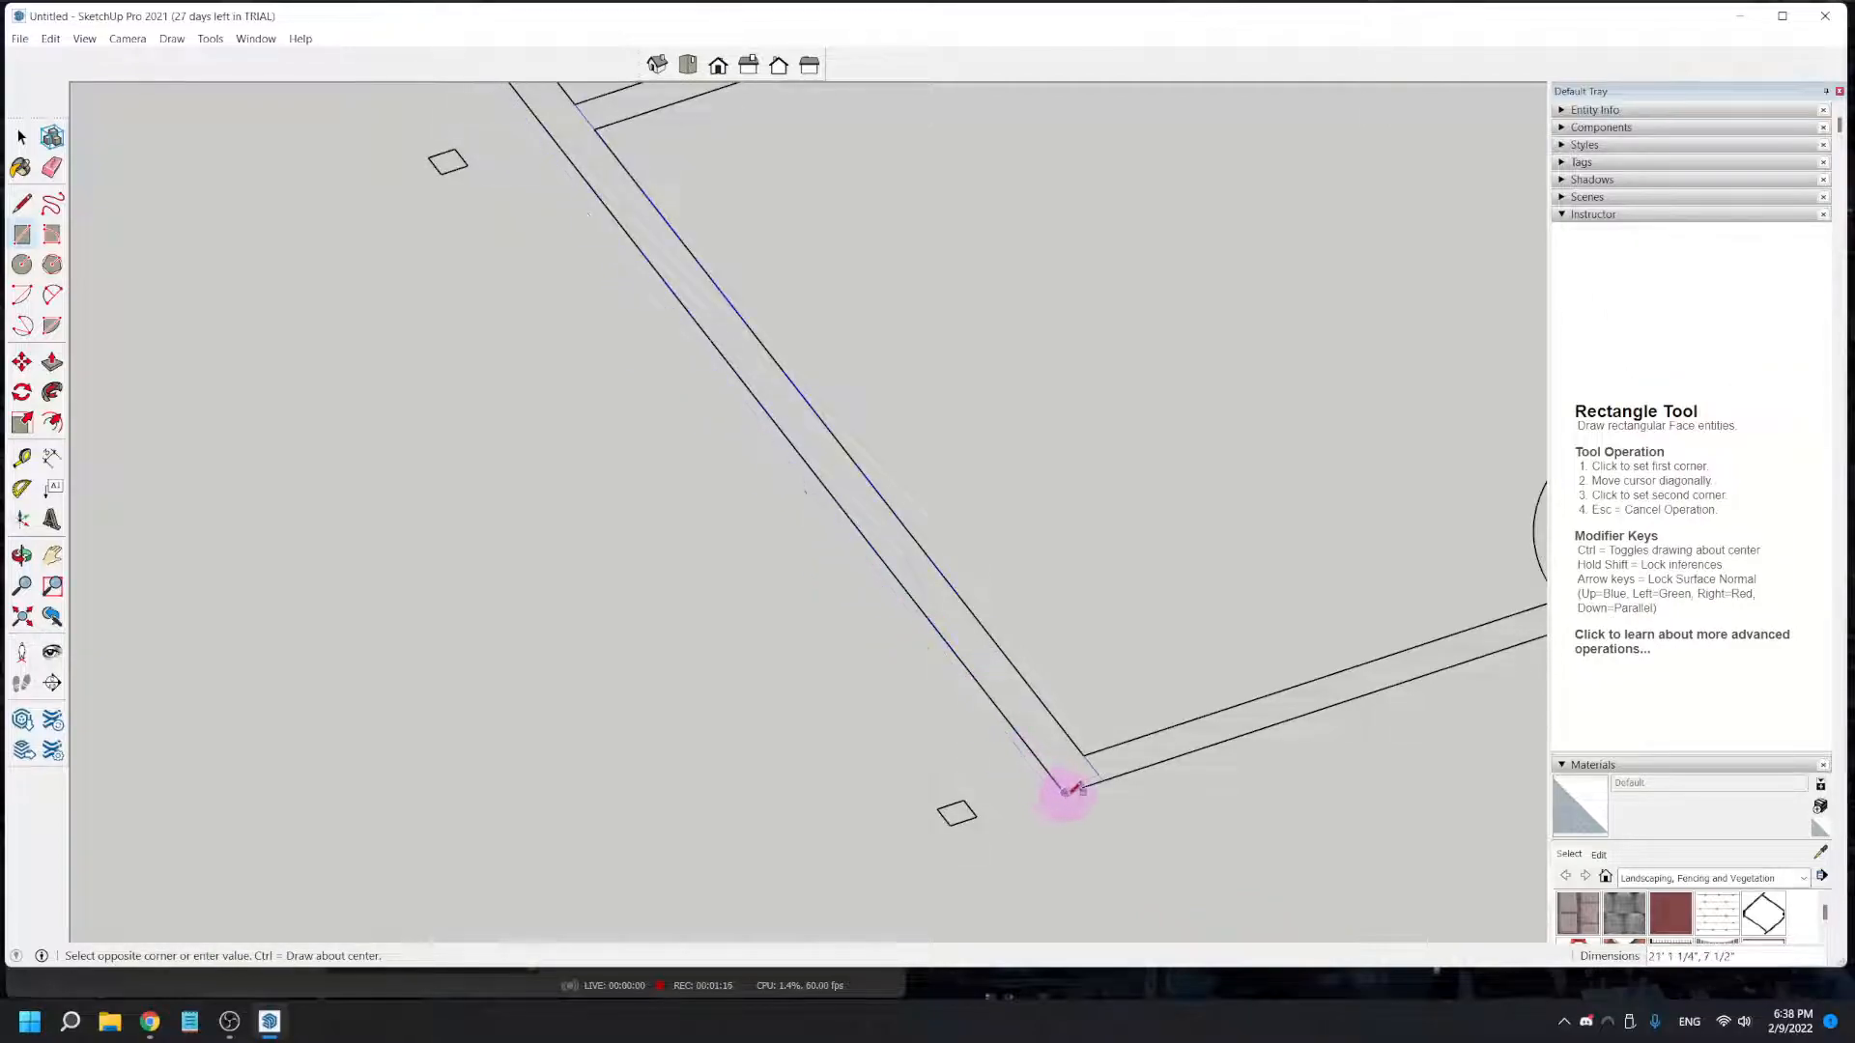
{"action": "left_click", "coordinate": [1065, 792]}
- Push/Pull the traced wall rectangle upward to a height of 8'
{"action": "scroll", "coordinate": [1063, 780], "scroll_direction": "down", "scroll_amount": 3}
{"action": "middle_click_drag", "start_coordinate": [1060, 779], "coordinate": [1089, 696]}
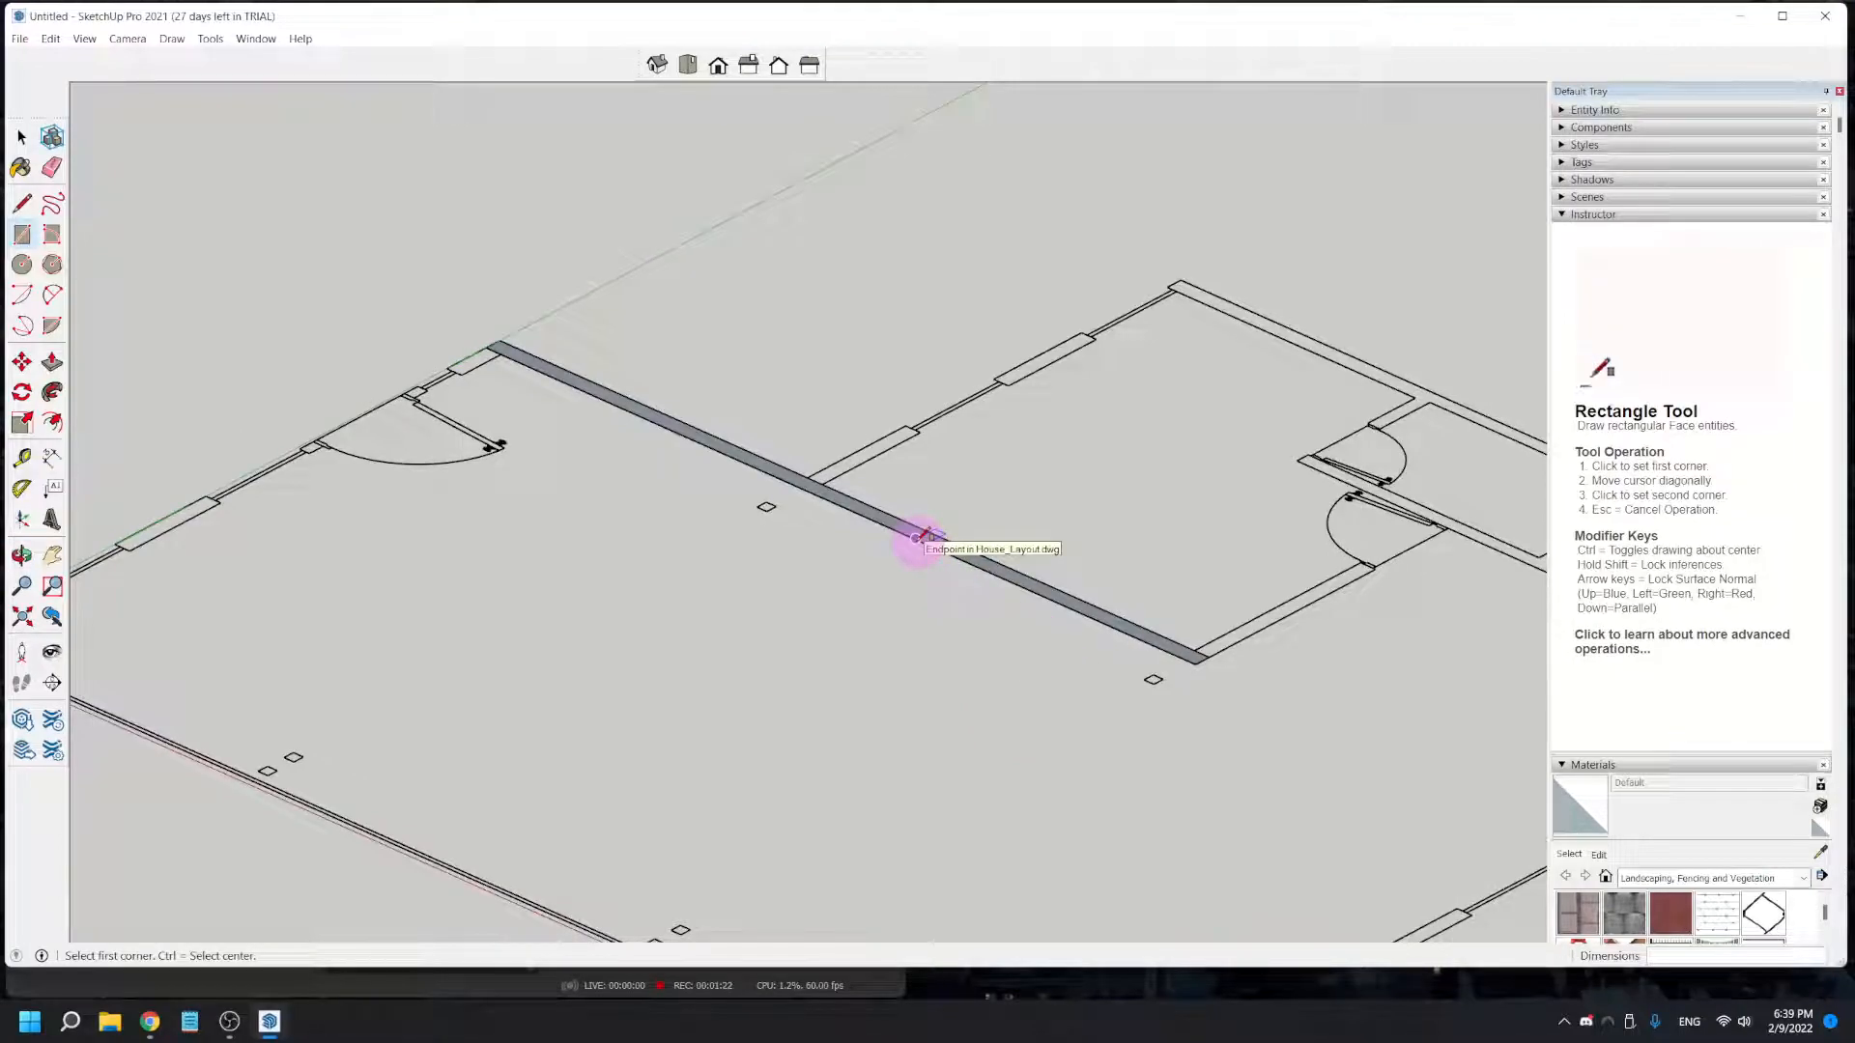
{"action": "left_click", "coordinate": [52, 362]}
{"action": "left_click_drag", "start_coordinate": [666, 424], "coordinate": [678, 244]}
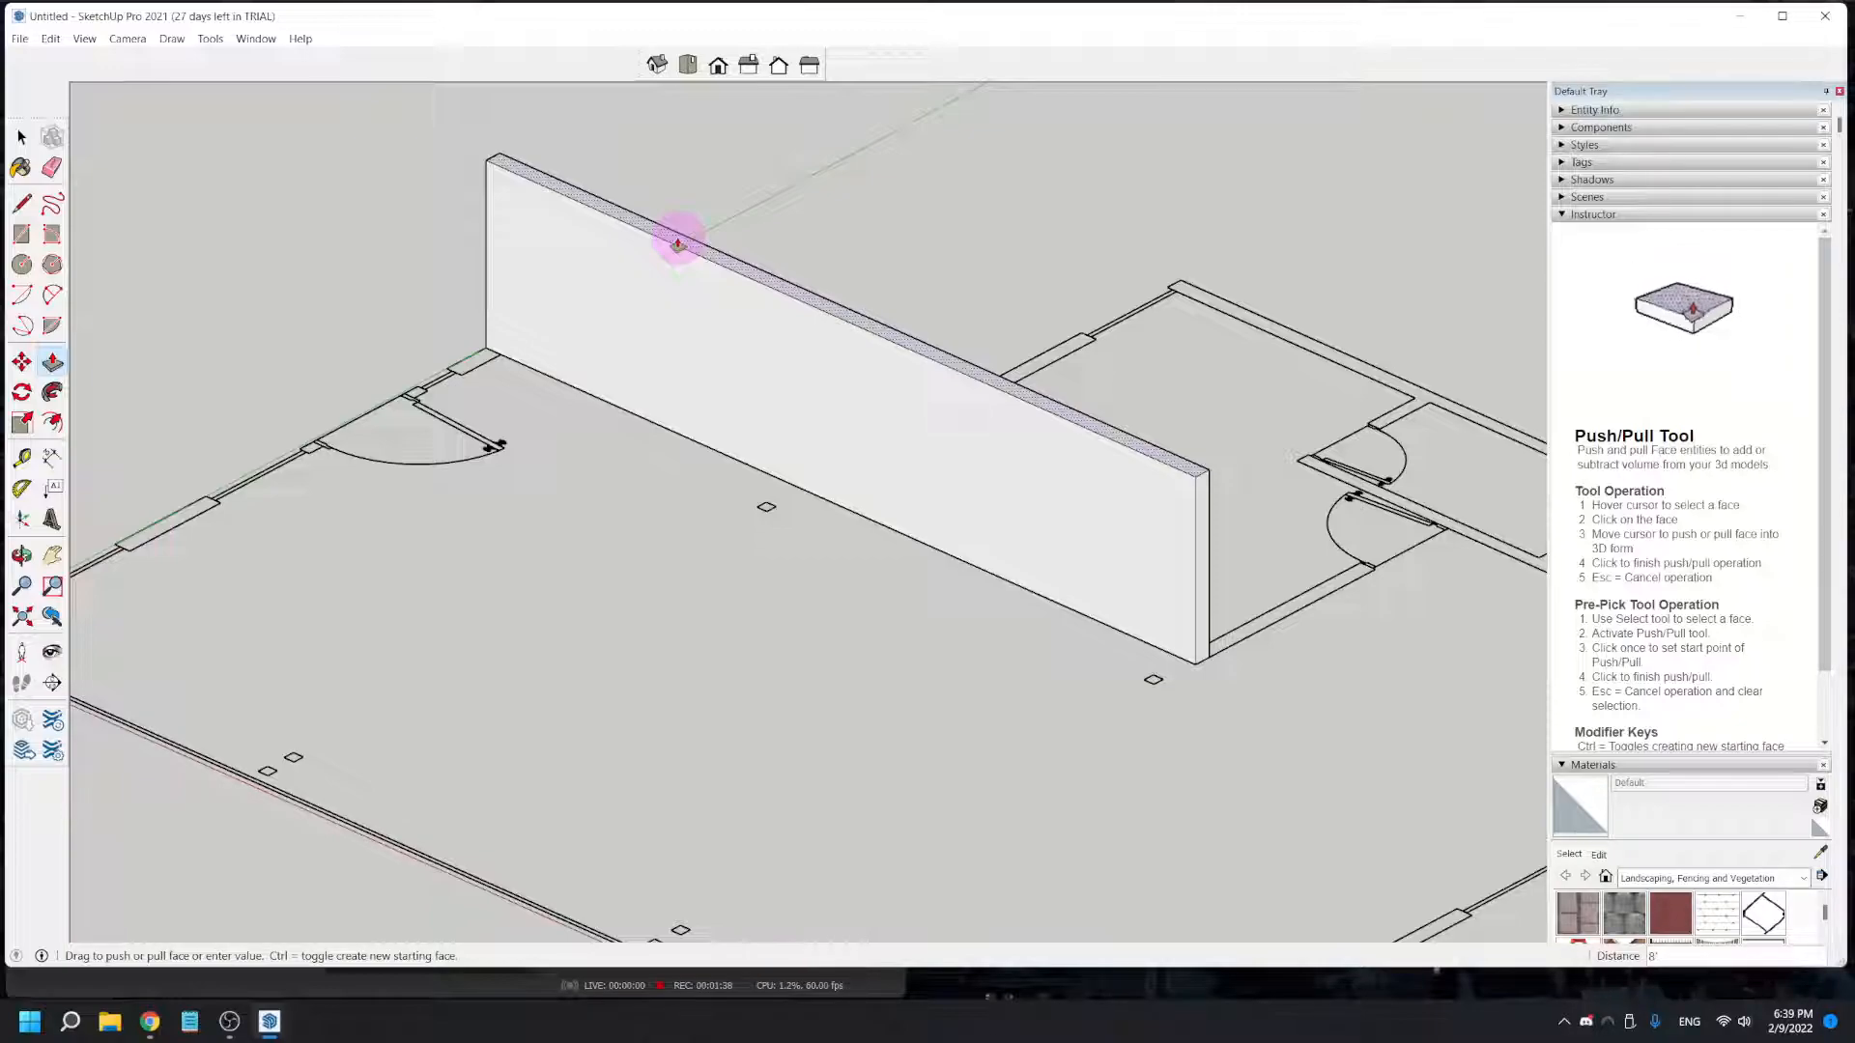
{"action": "double_click", "coordinate": [678, 243]}
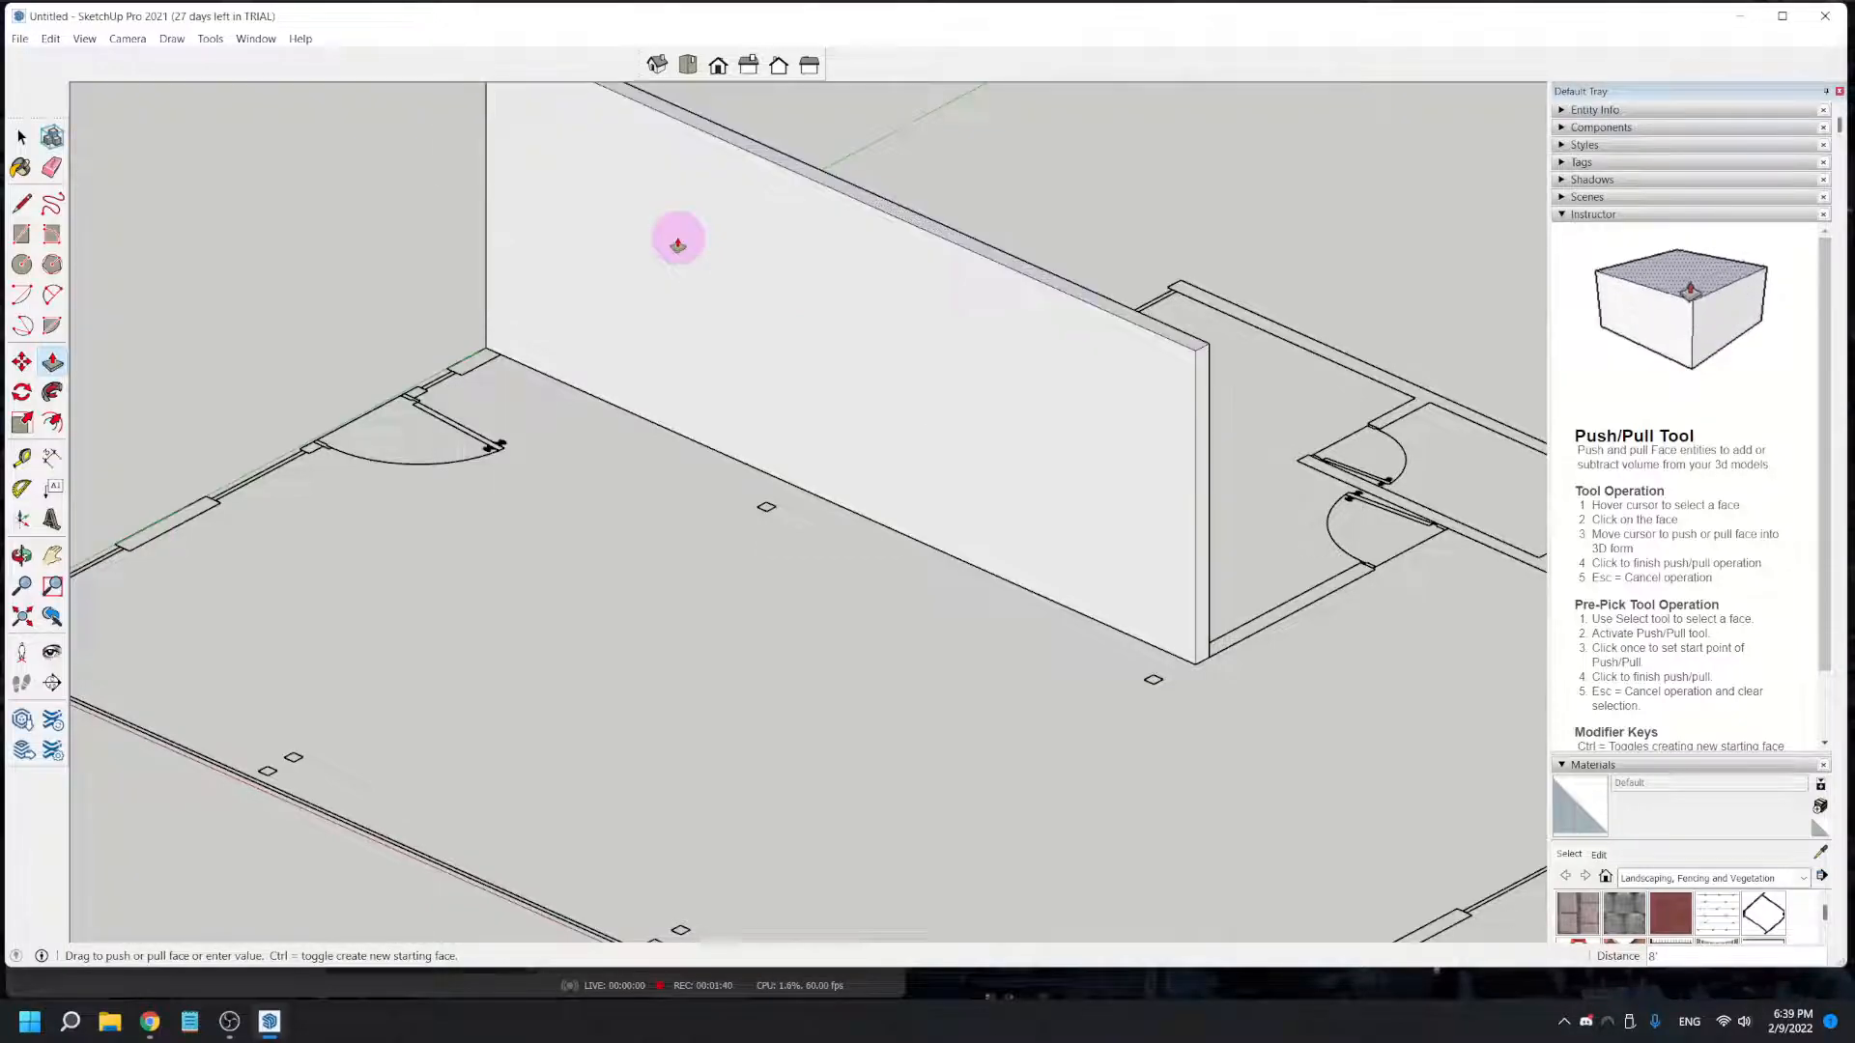
- Draw a rectangle over the adjoining room's window wall, from its junction with the raised wall to the exterior corner
{"action": "middle_click_drag", "start_coordinate": [1325, 697], "coordinate": [488, 878]}
{"action": "middle_click_drag", "start_coordinate": [985, 822], "coordinate": [650, 902]}
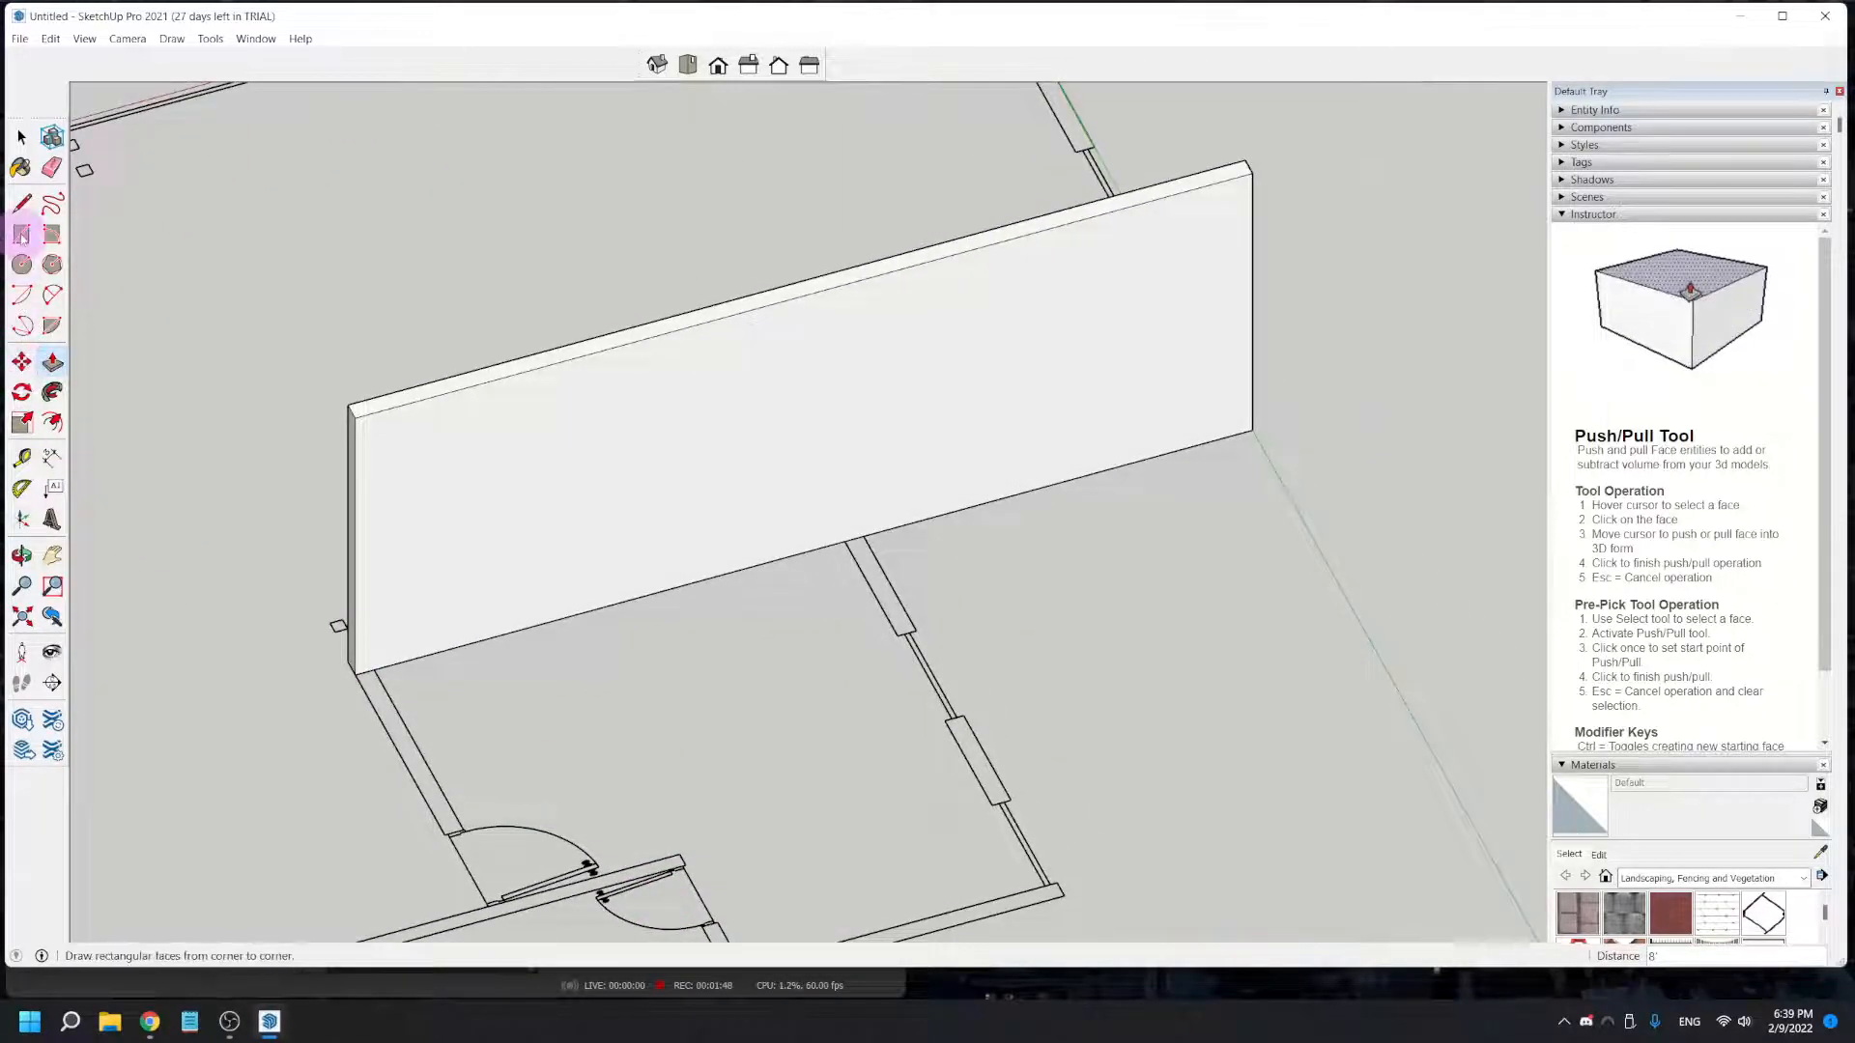
{"action": "left_click", "coordinate": [21, 234]}
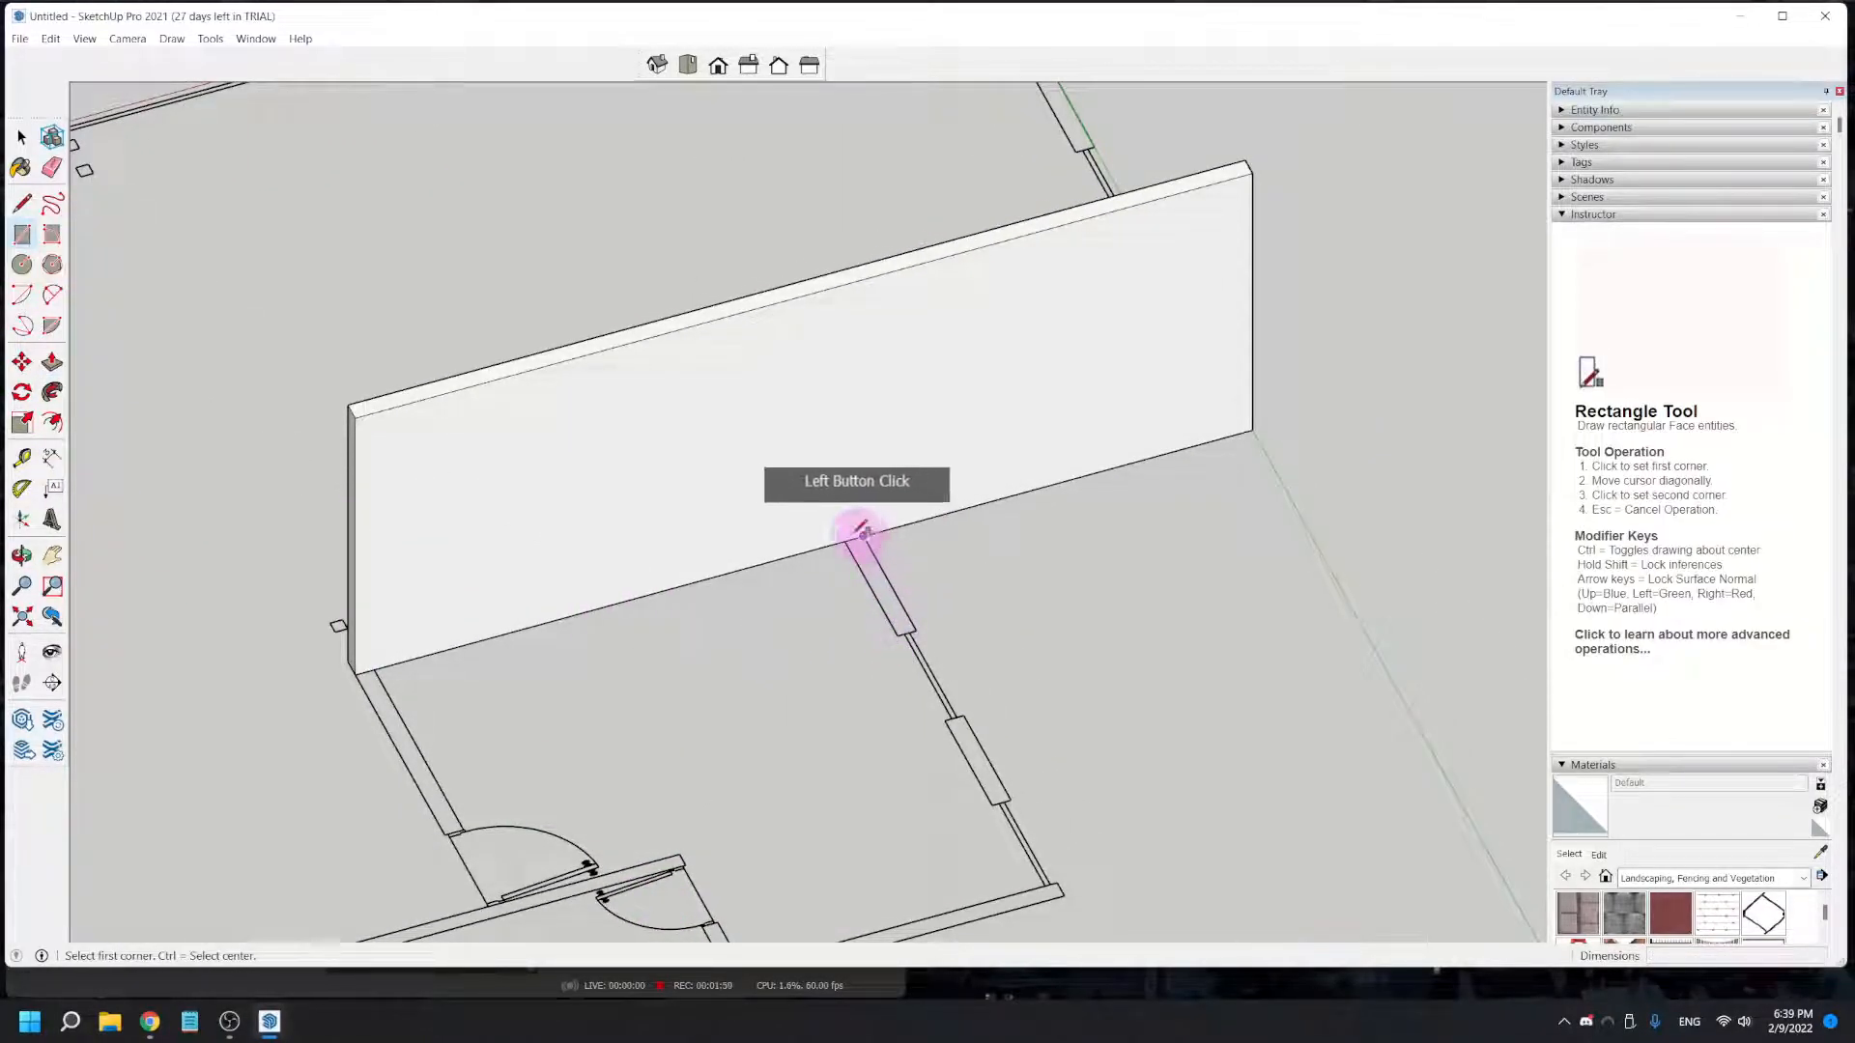
{"action": "scroll", "coordinate": [845, 541], "scroll_direction": "up", "scroll_amount": 5}
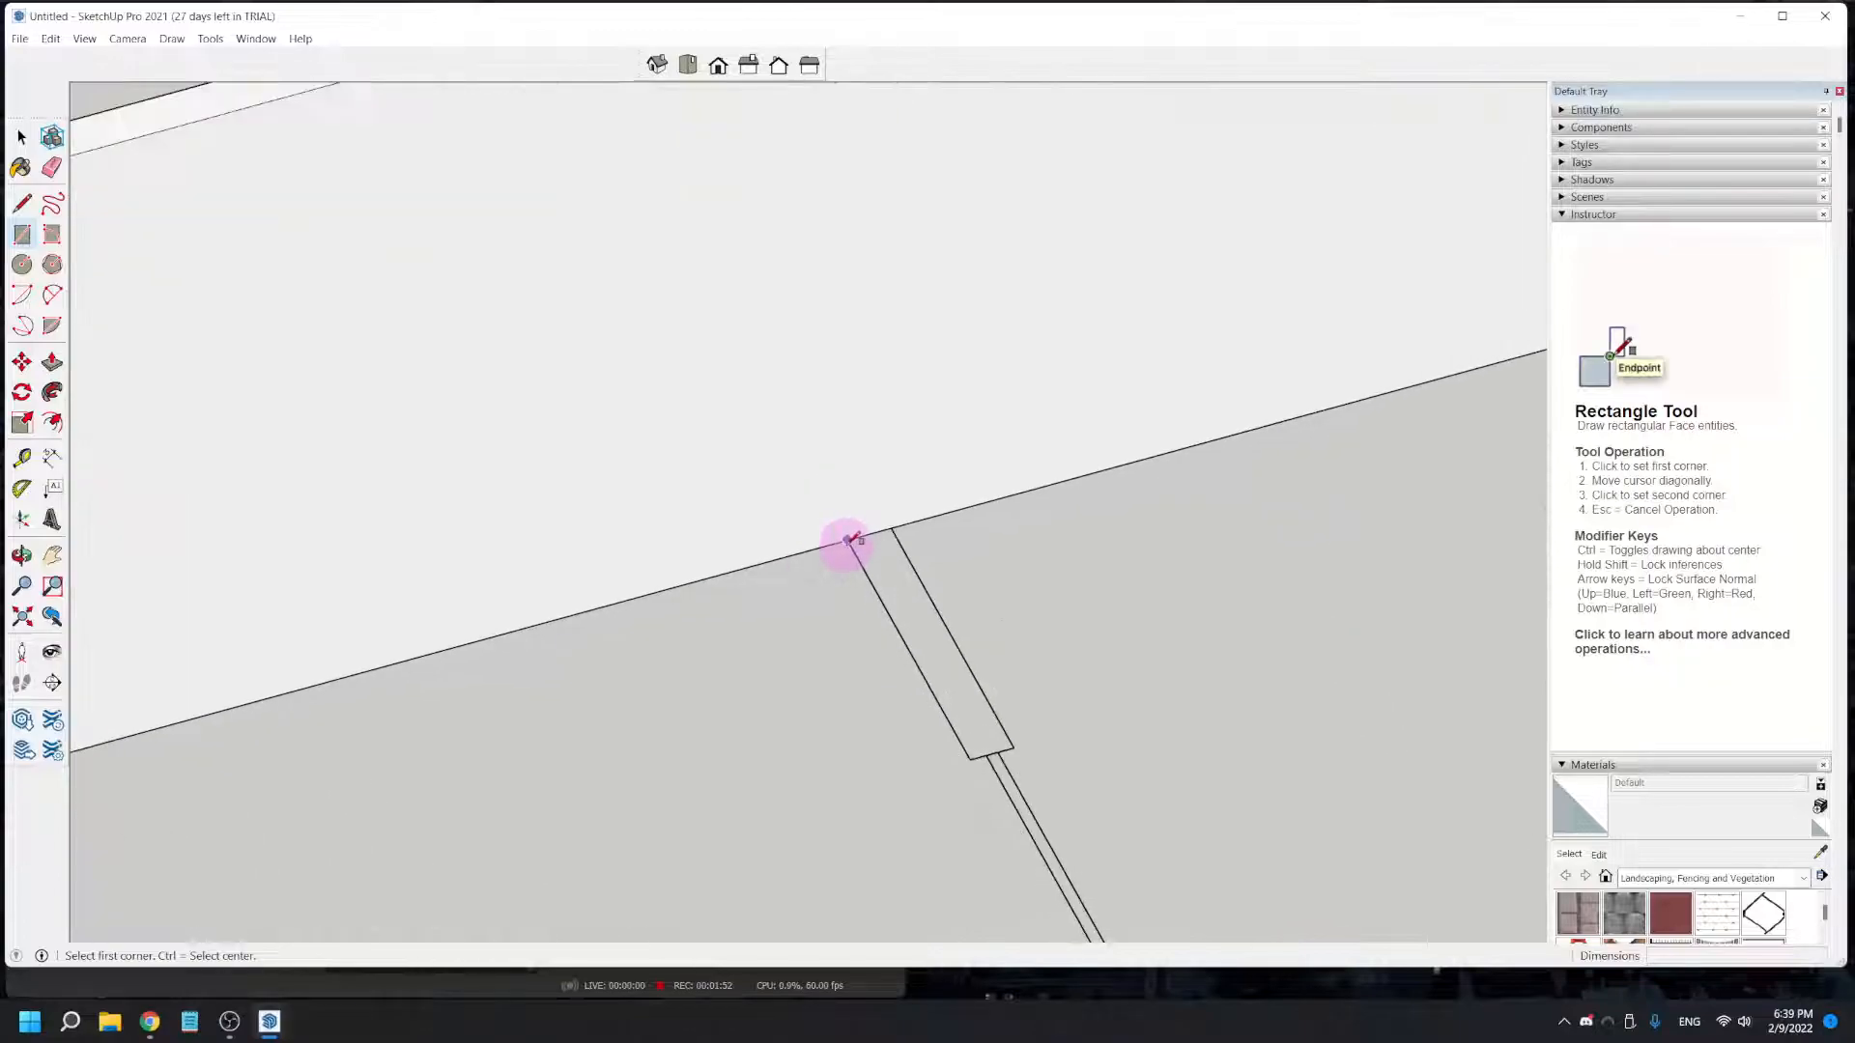
{"action": "left_click", "coordinate": [847, 539]}
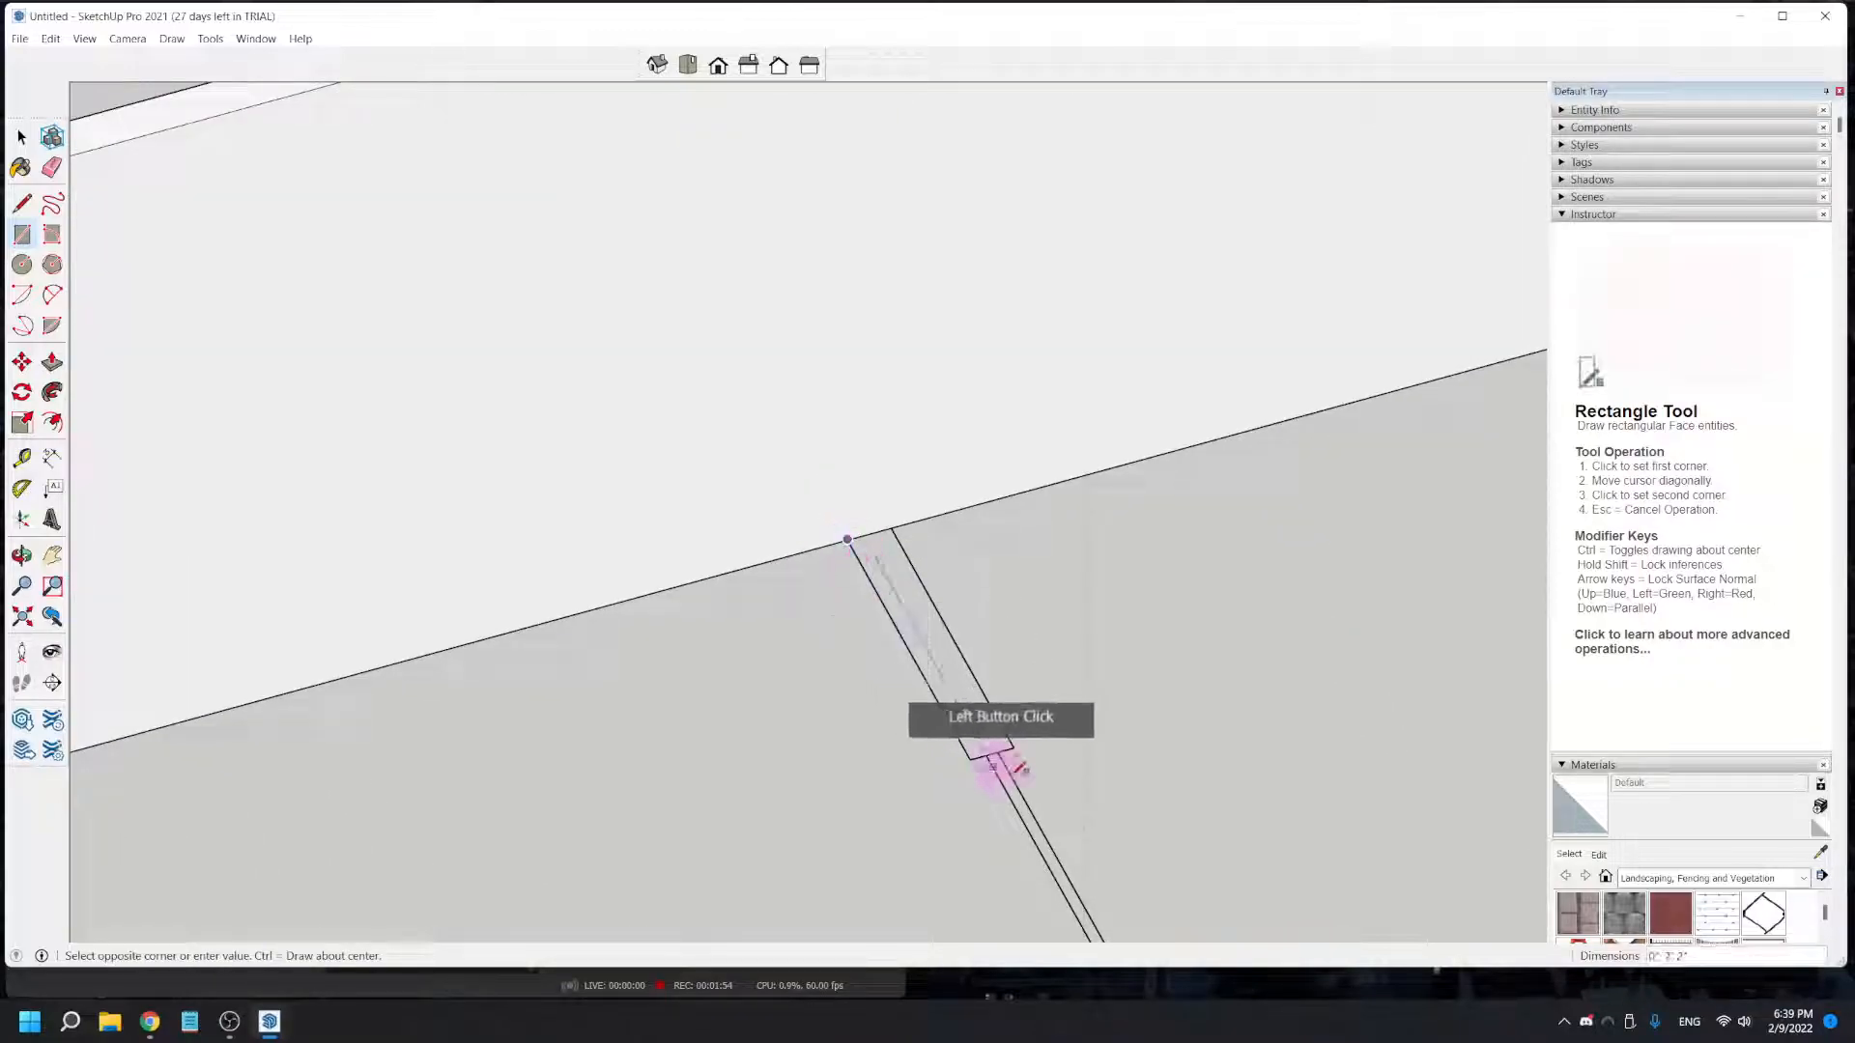
{"action": "scroll", "coordinate": [1072, 840], "scroll_direction": "down", "scroll_amount": 1}
{"action": "scroll", "coordinate": [1126, 906], "scroll_direction": "down", "scroll_amount": 2}
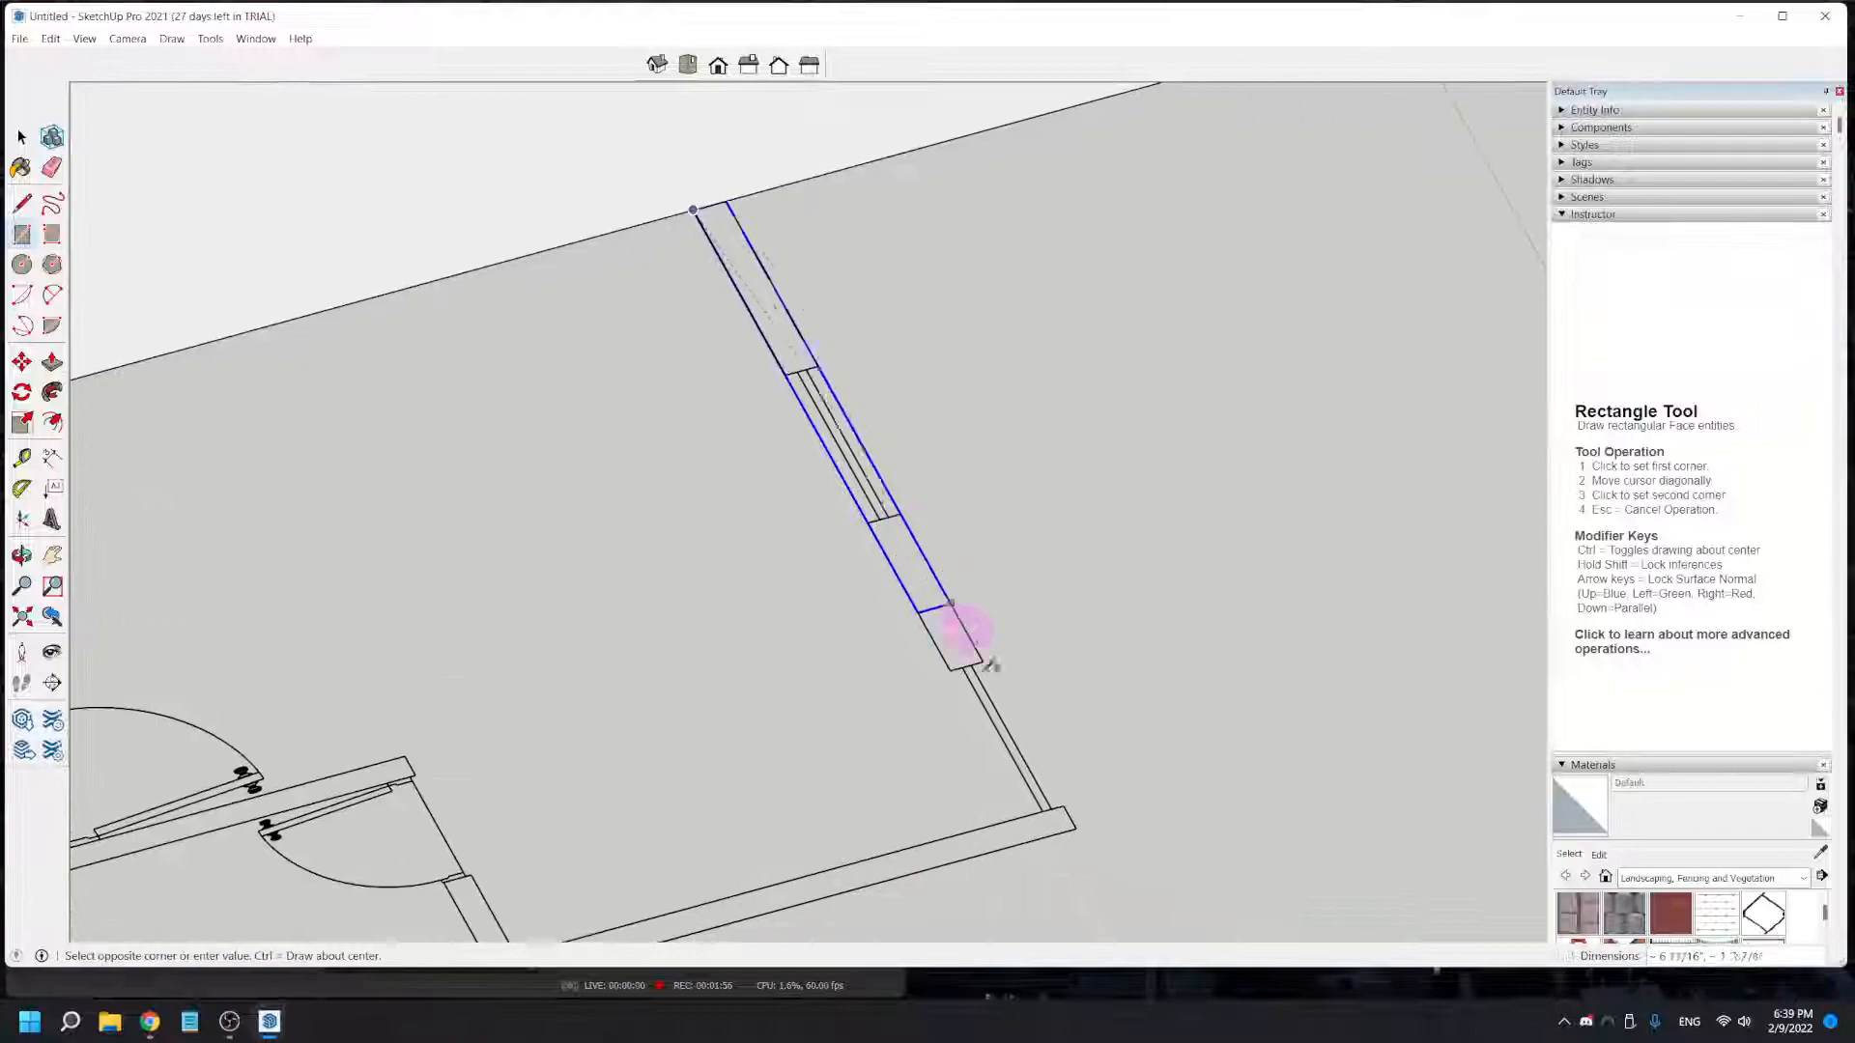
{"action": "left_click", "coordinate": [1077, 826]}
- Push/Pull the window wall rectangle up to the top of the first wall, matching its 8' height
{"action": "scroll", "coordinate": [1077, 826], "scroll_direction": "down", "scroll_amount": 2}
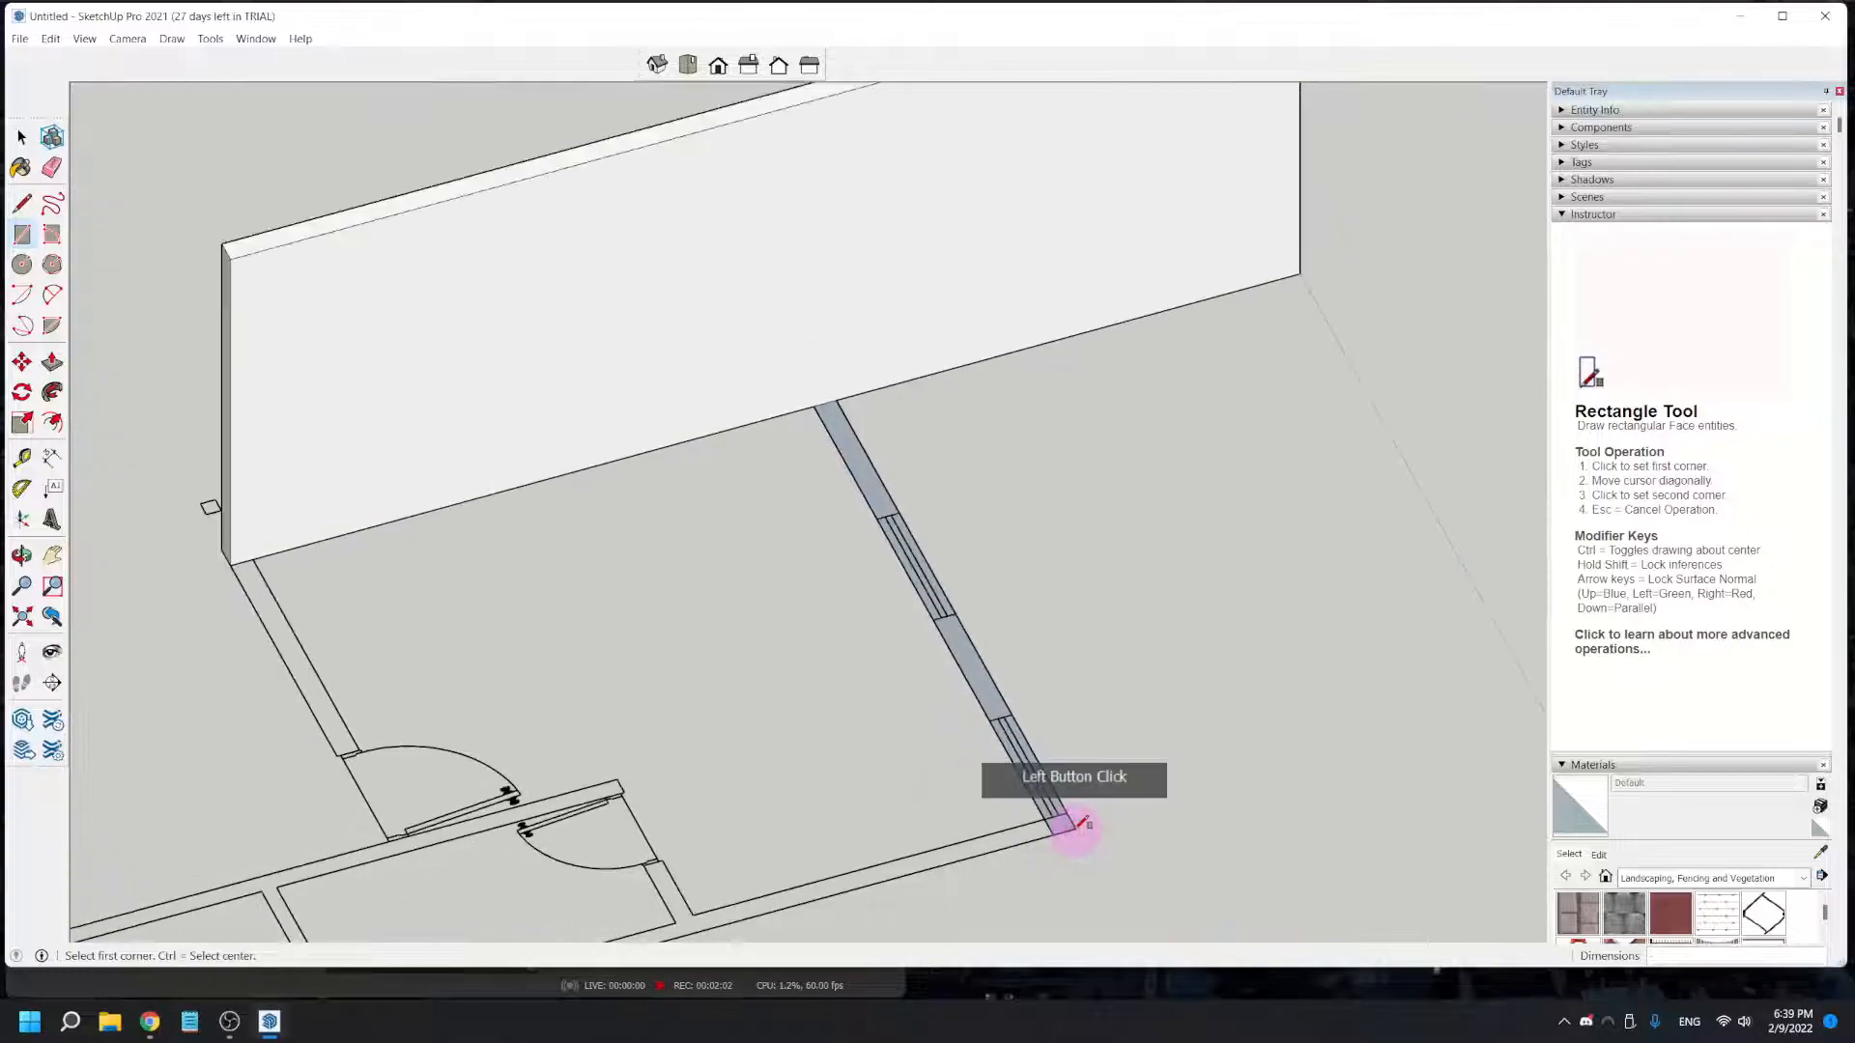
{"action": "left_click", "coordinate": [52, 360]}
{"action": "left_click", "coordinate": [848, 447]}
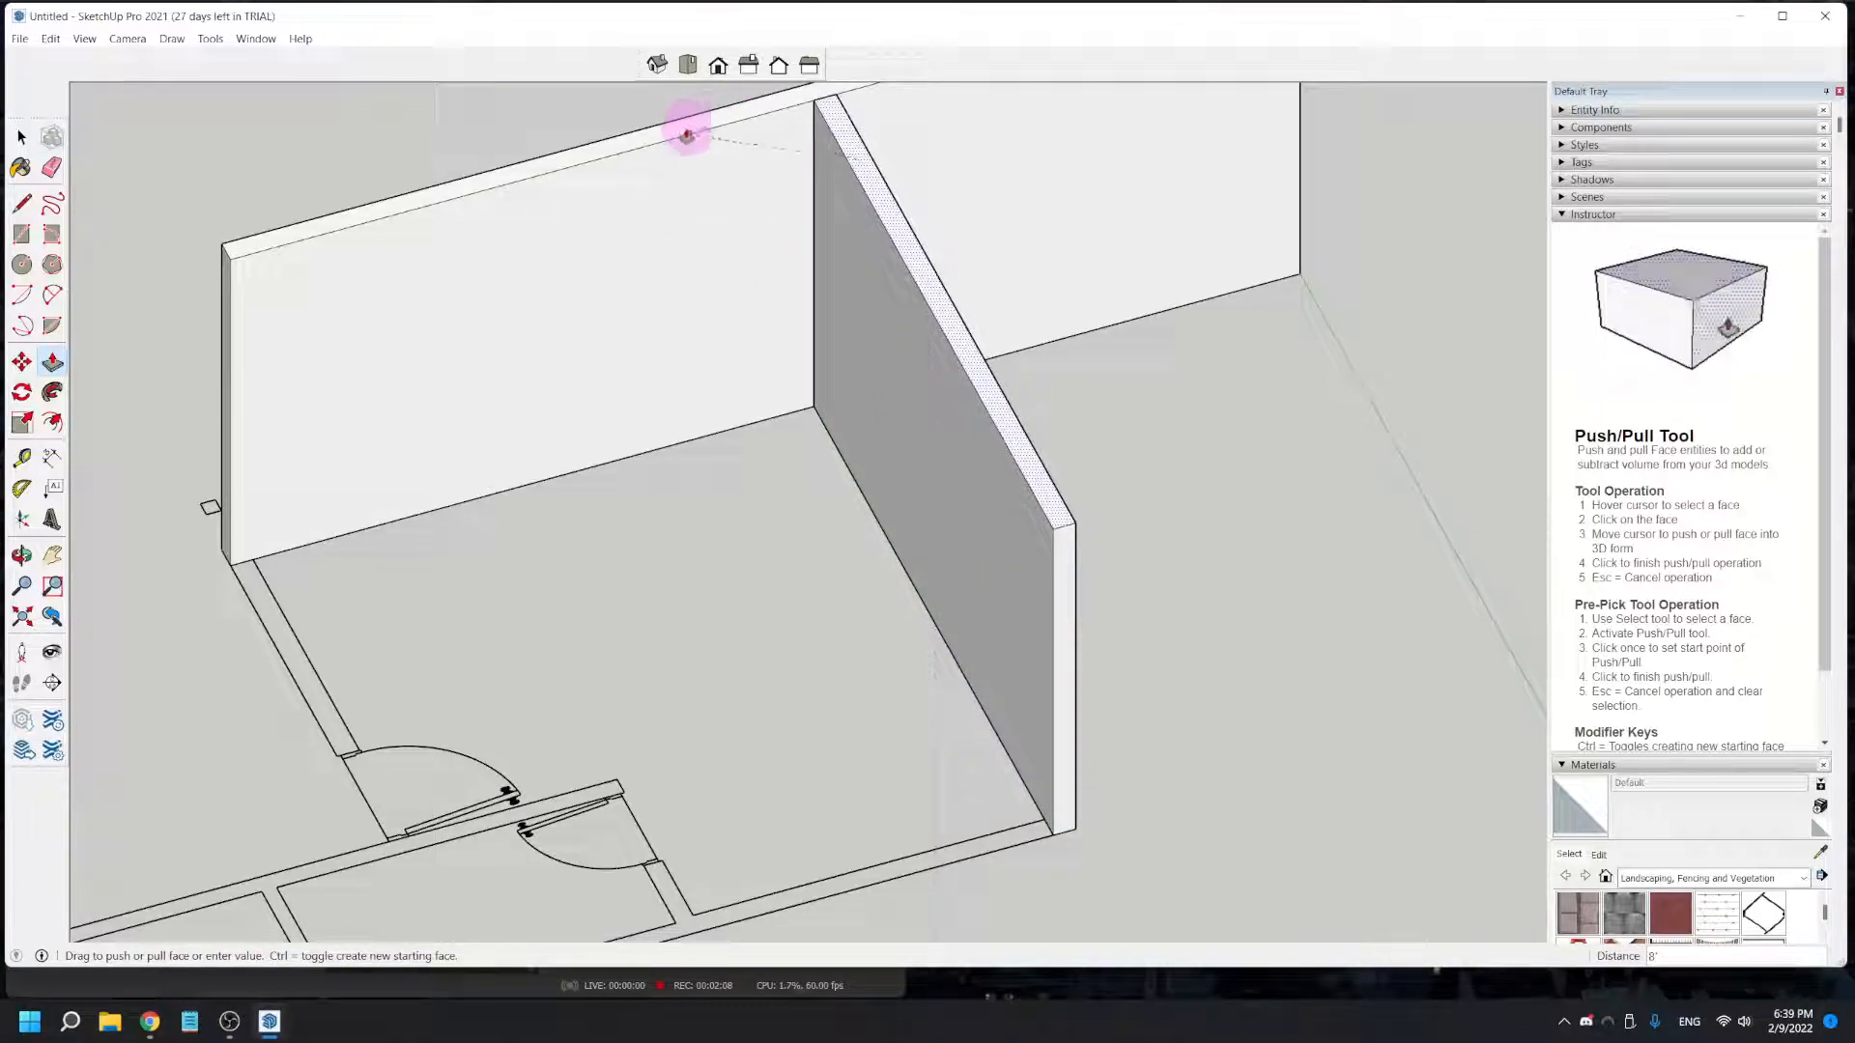
{"action": "left_click", "coordinate": [689, 130]}
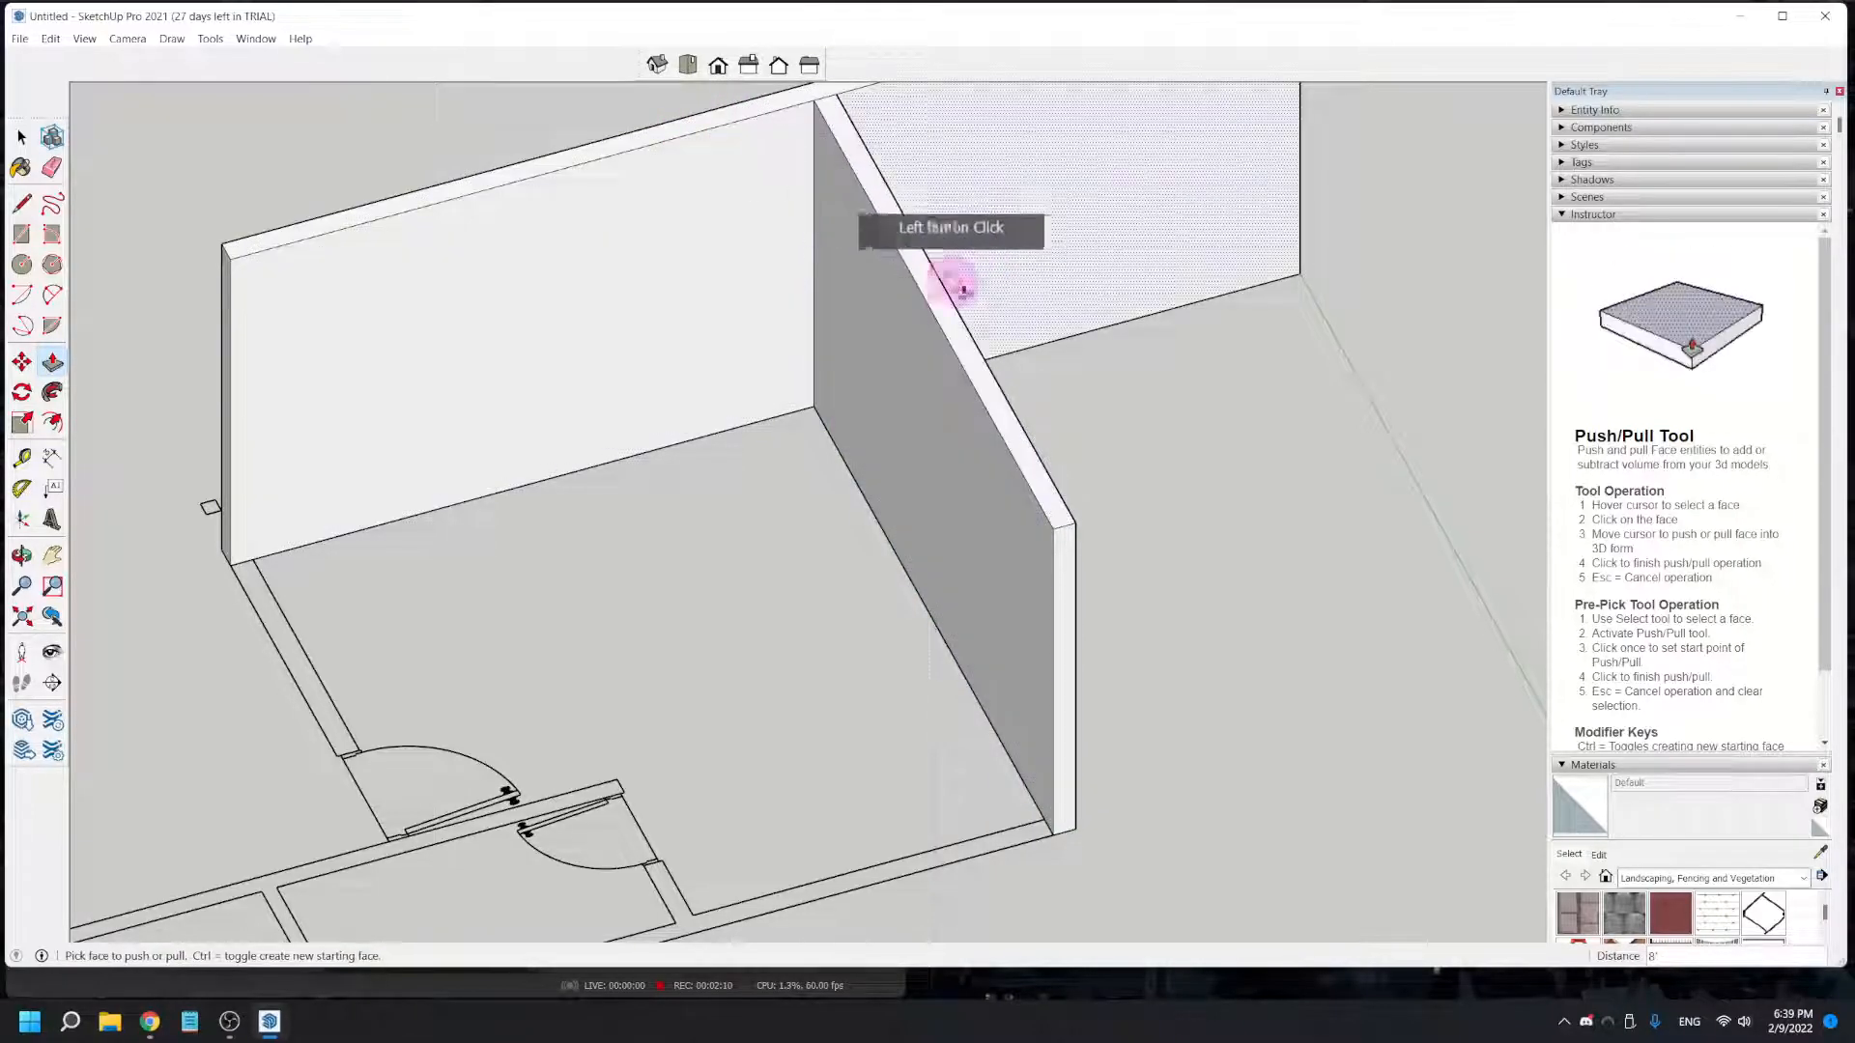
- Draw a rectangle over the long exterior wall, from the window wall's outer corner to the far end of the house
{"action": "middle_click_drag", "start_coordinate": [580, 778], "coordinate": [812, 859]}
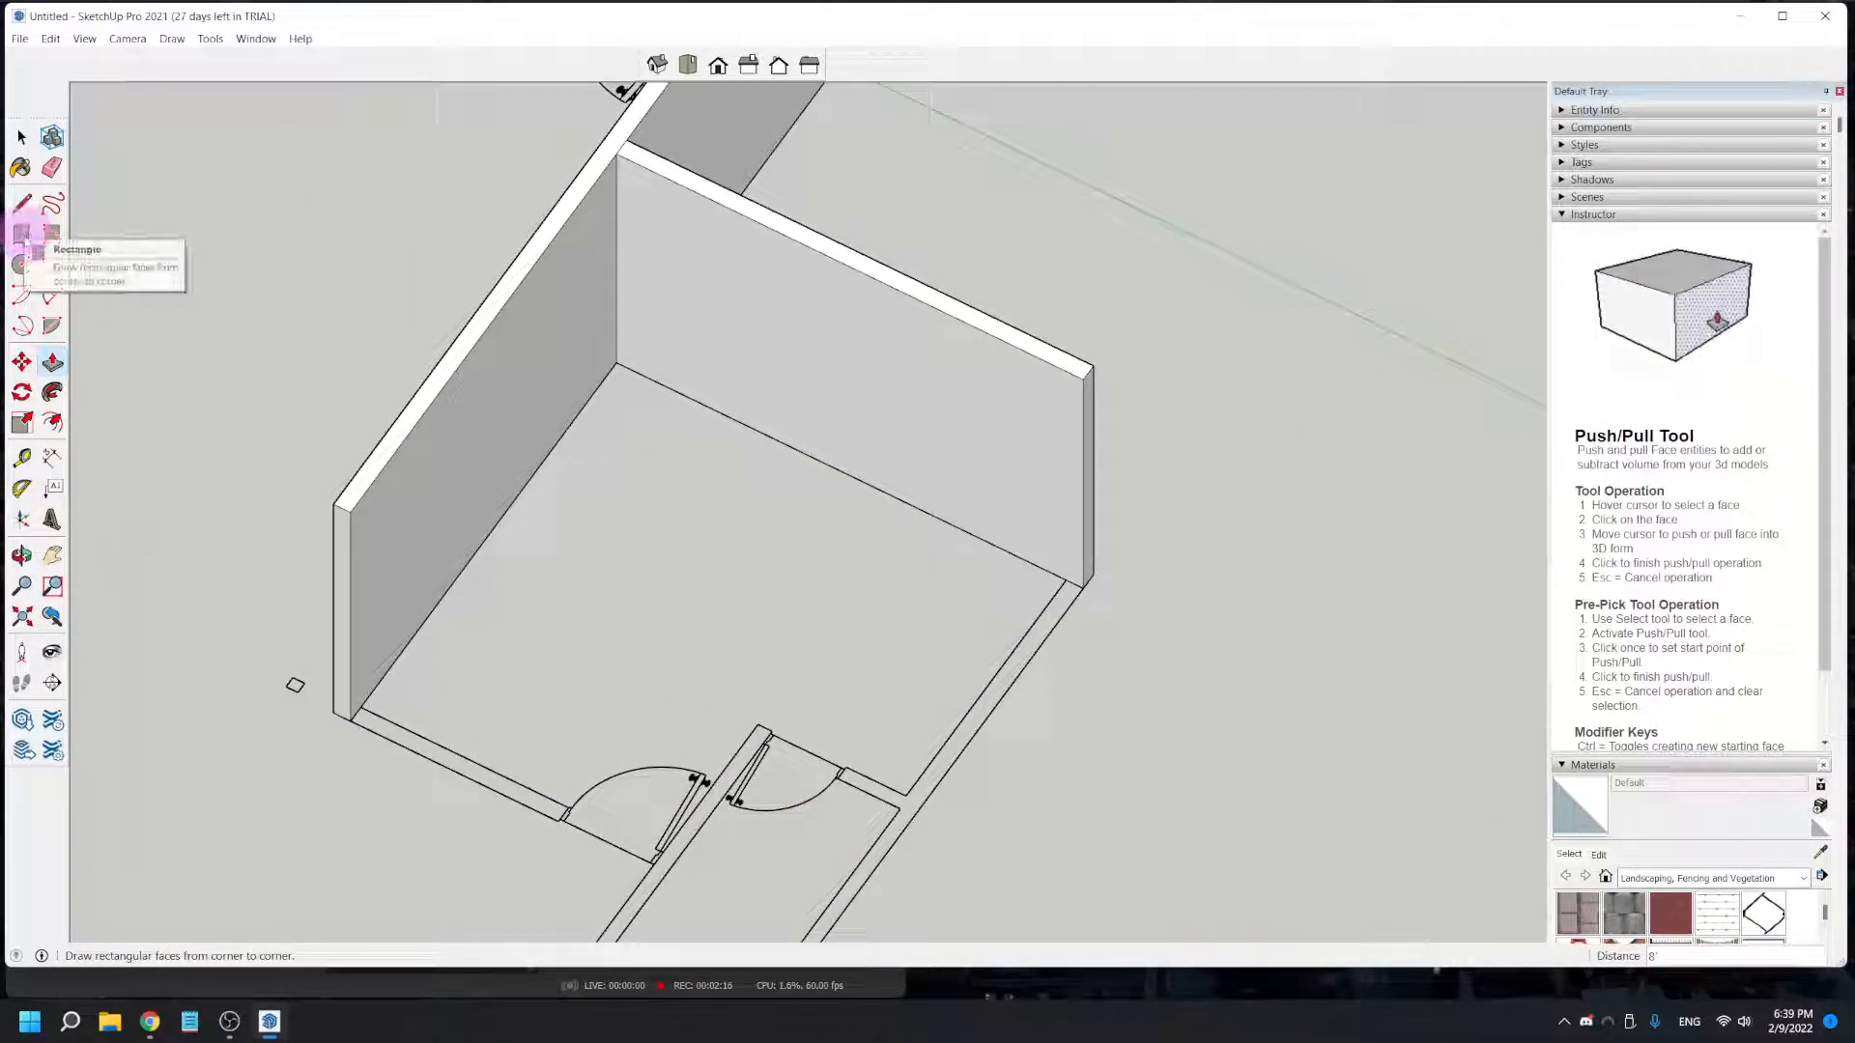
{"action": "left_click", "coordinate": [22, 233]}
{"action": "left_click", "coordinate": [1084, 587]}
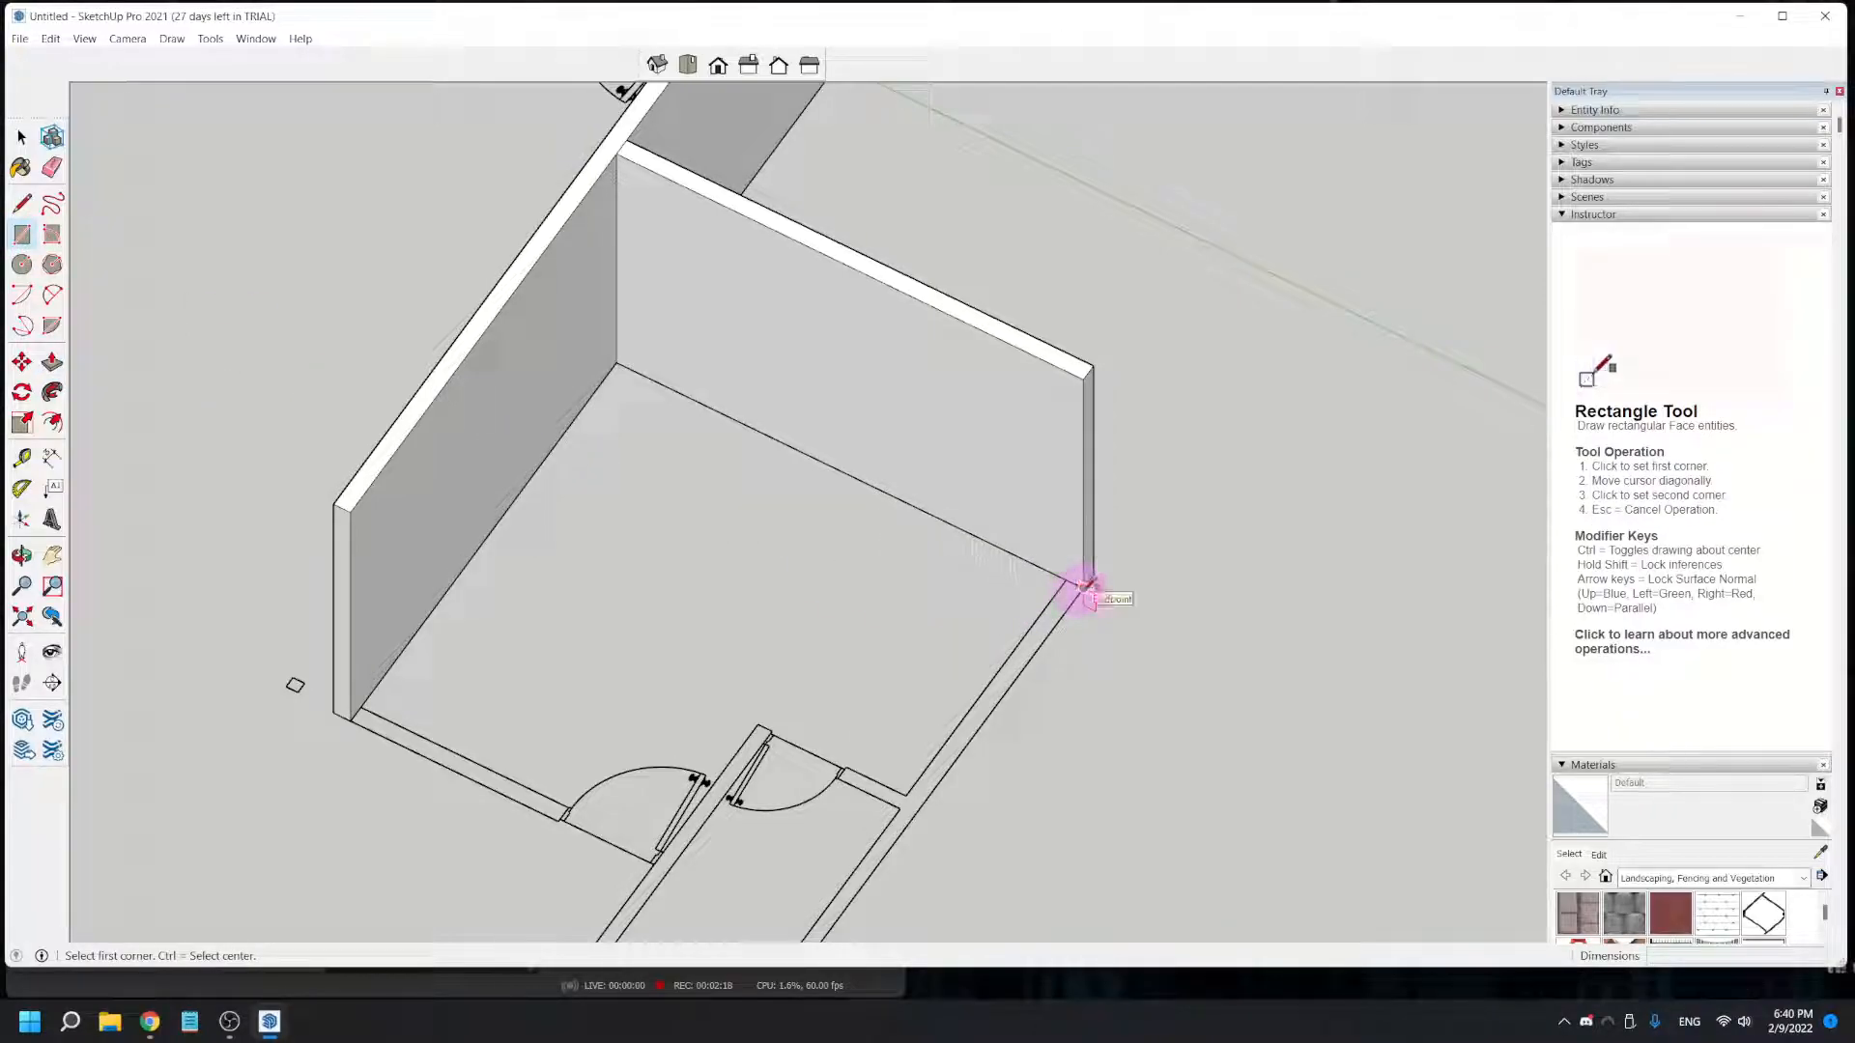
{"action": "middle_click_drag", "start_coordinate": [906, 855], "coordinate": [1304, 71]}
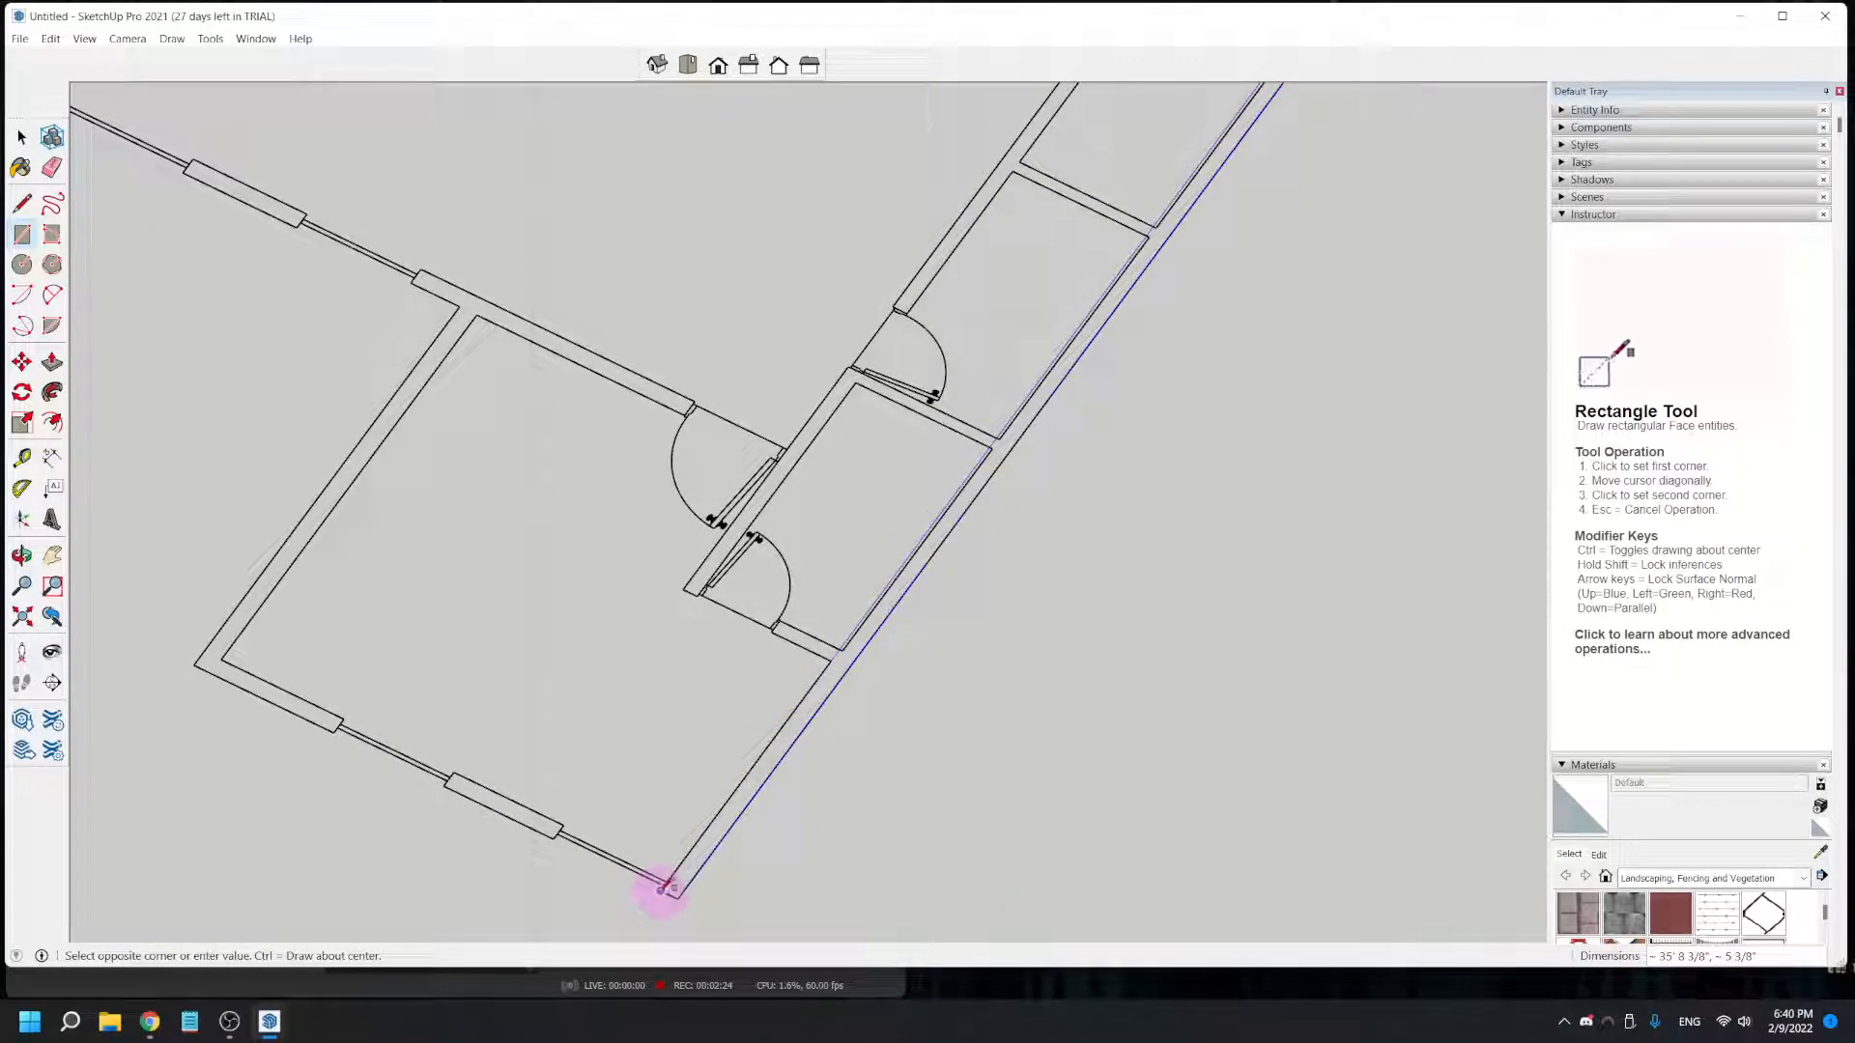
{"action": "scroll", "coordinate": [662, 888], "scroll_direction": "up", "scroll_amount": 5}
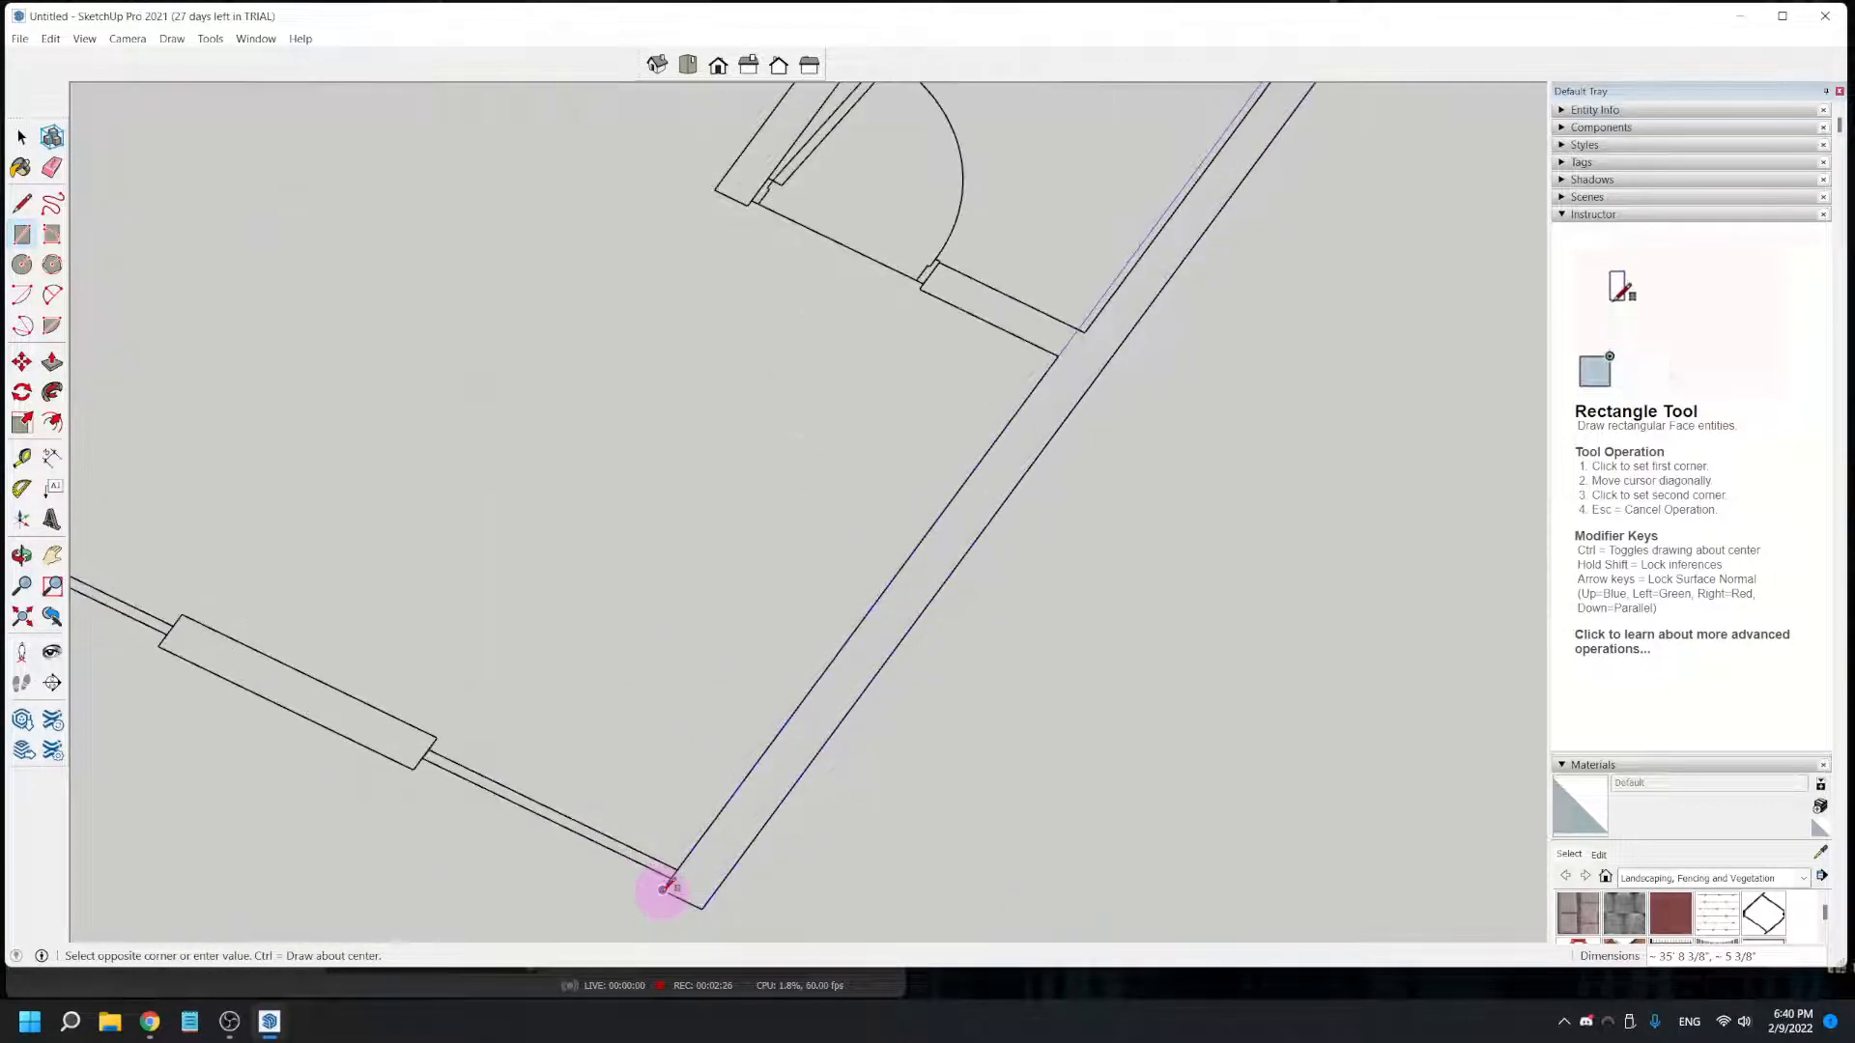
{"action": "left_click", "coordinate": [662, 888]}
{"action": "scroll", "coordinate": [692, 871], "scroll_direction": "down", "scroll_amount": 5}
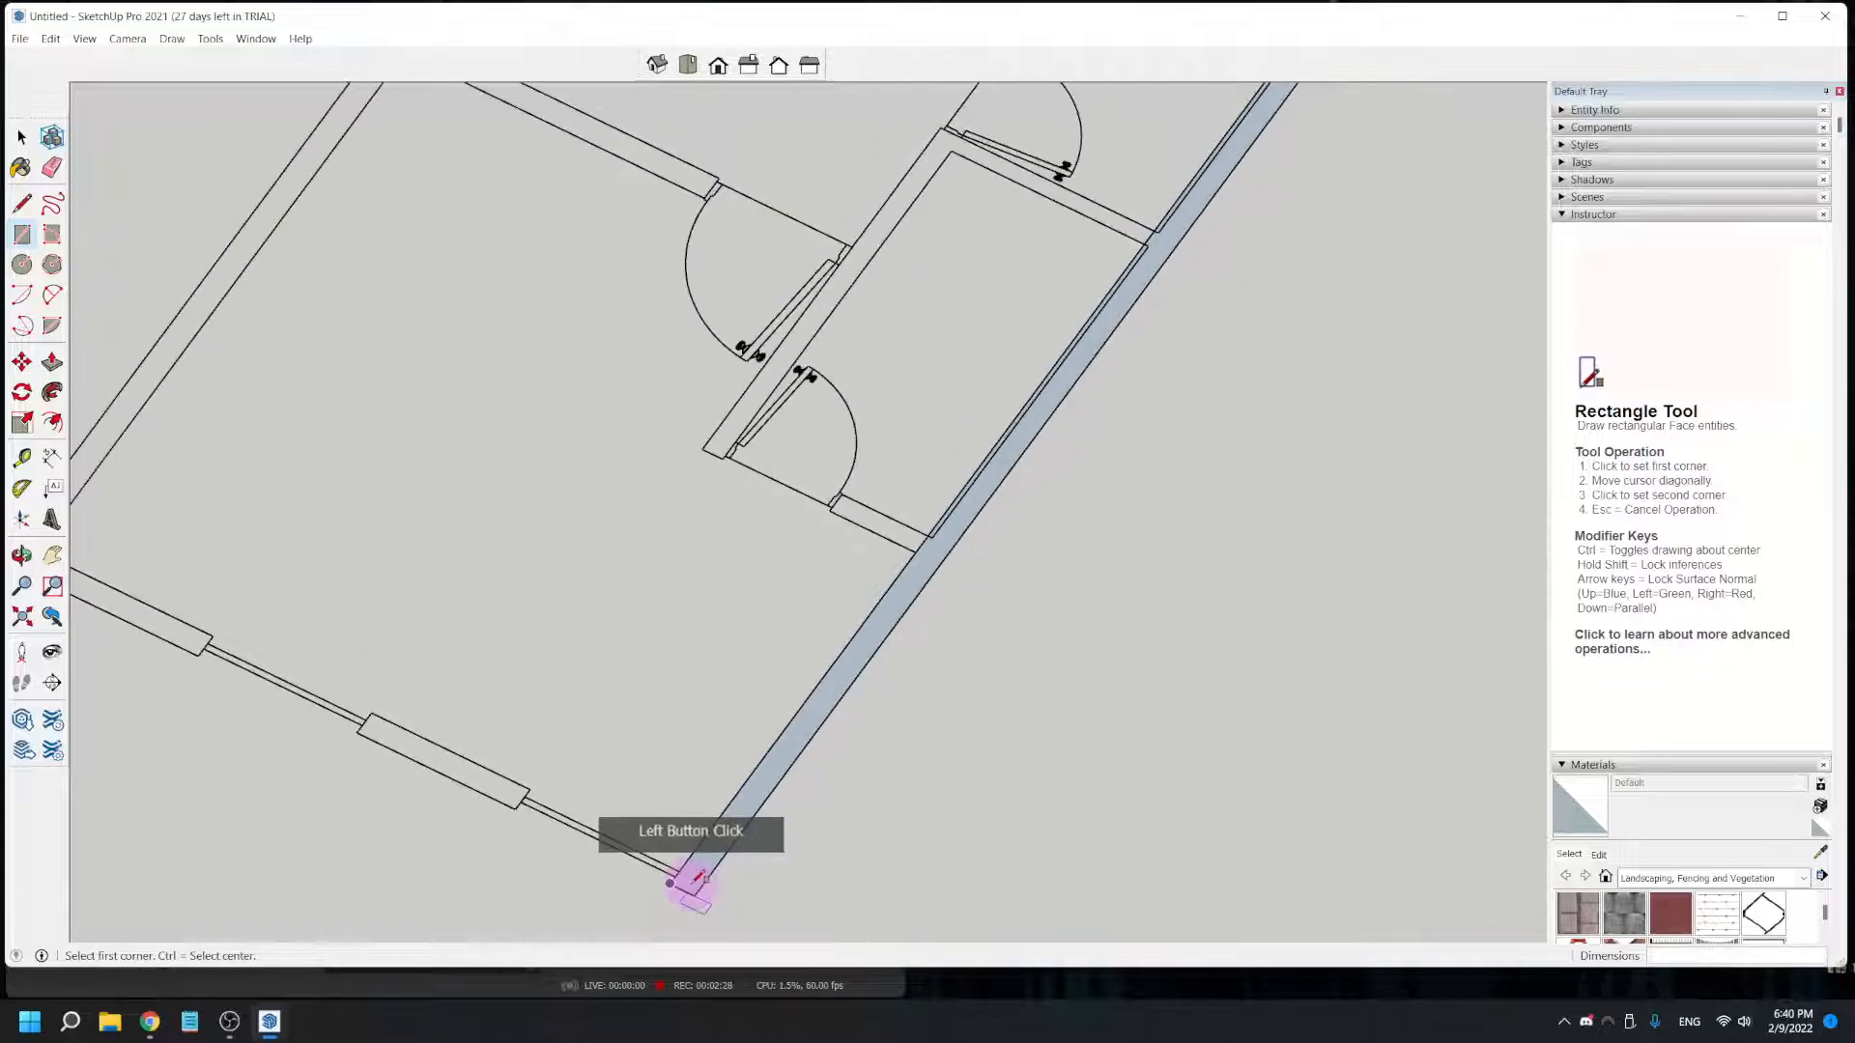
- Push/Pull the long exterior wall rectangle up to the top corner of the adjoining window wall
{"action": "middle_click_drag", "start_coordinate": [948, 692], "coordinate": [745, 766]}
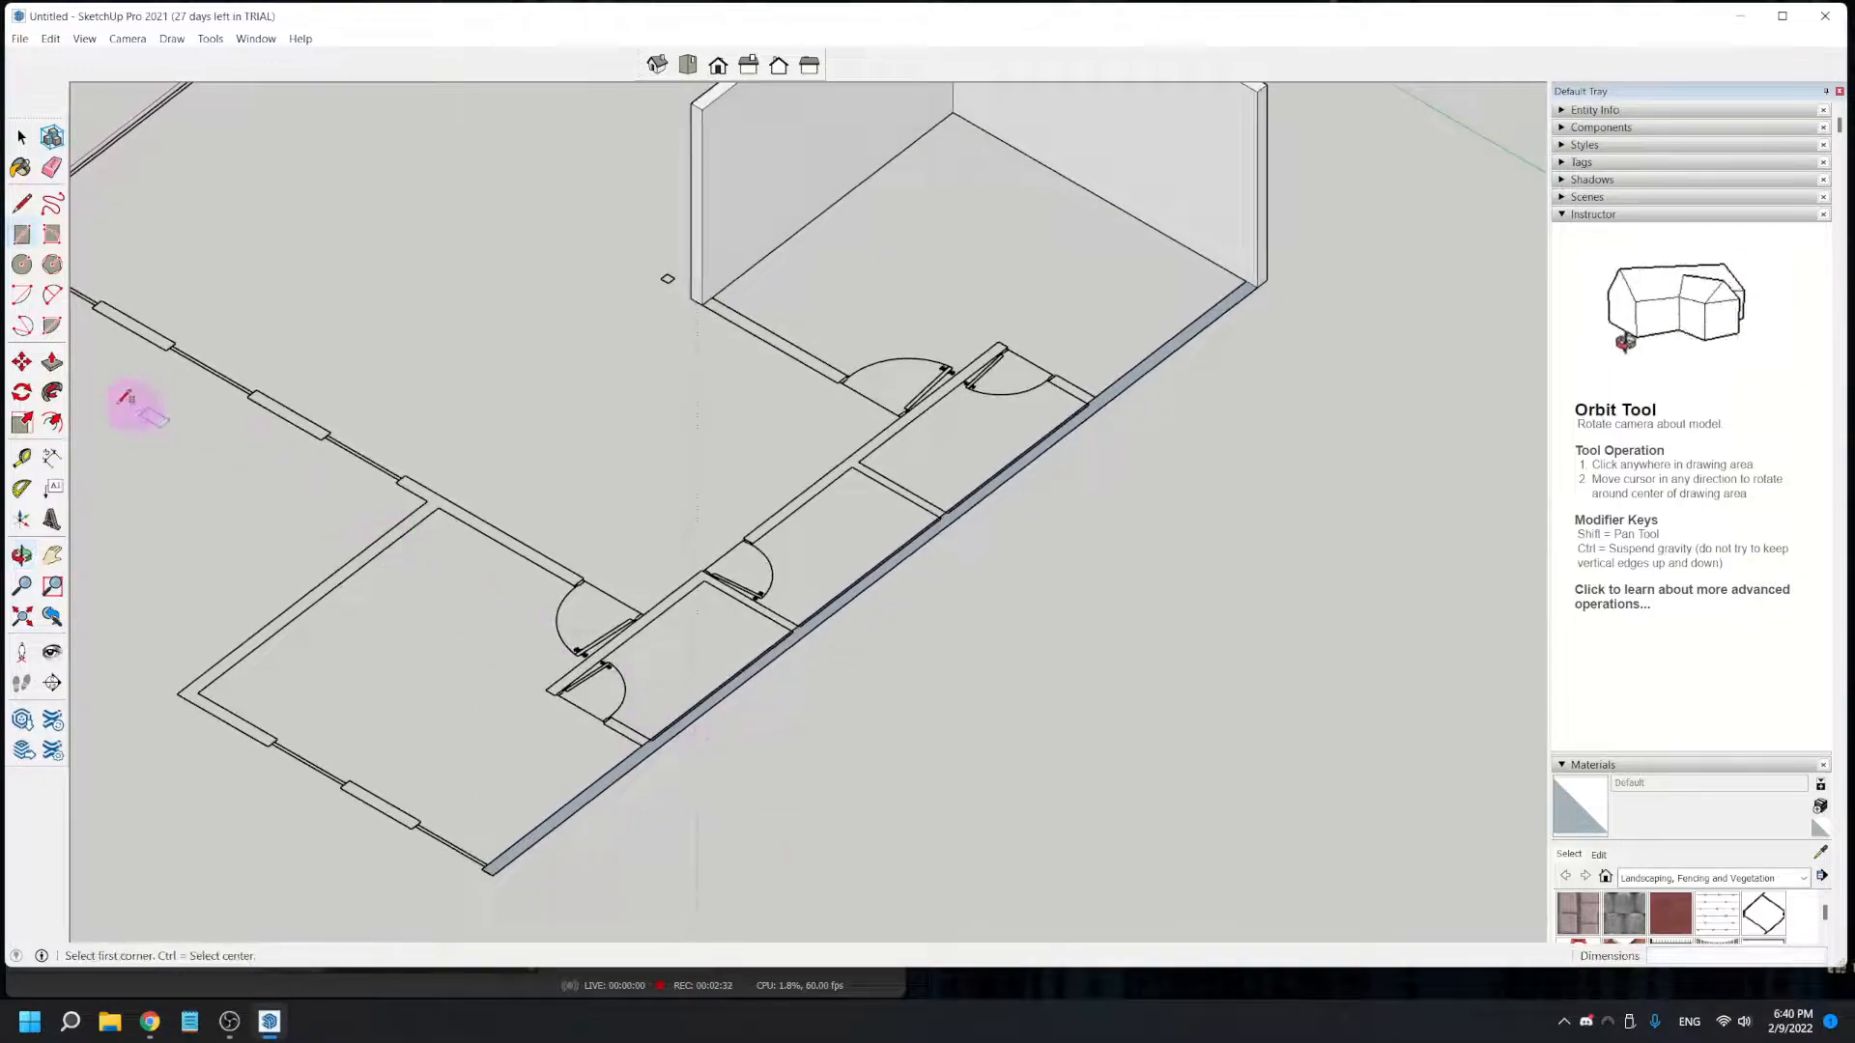
{"action": "left_click", "coordinate": [56, 371]}
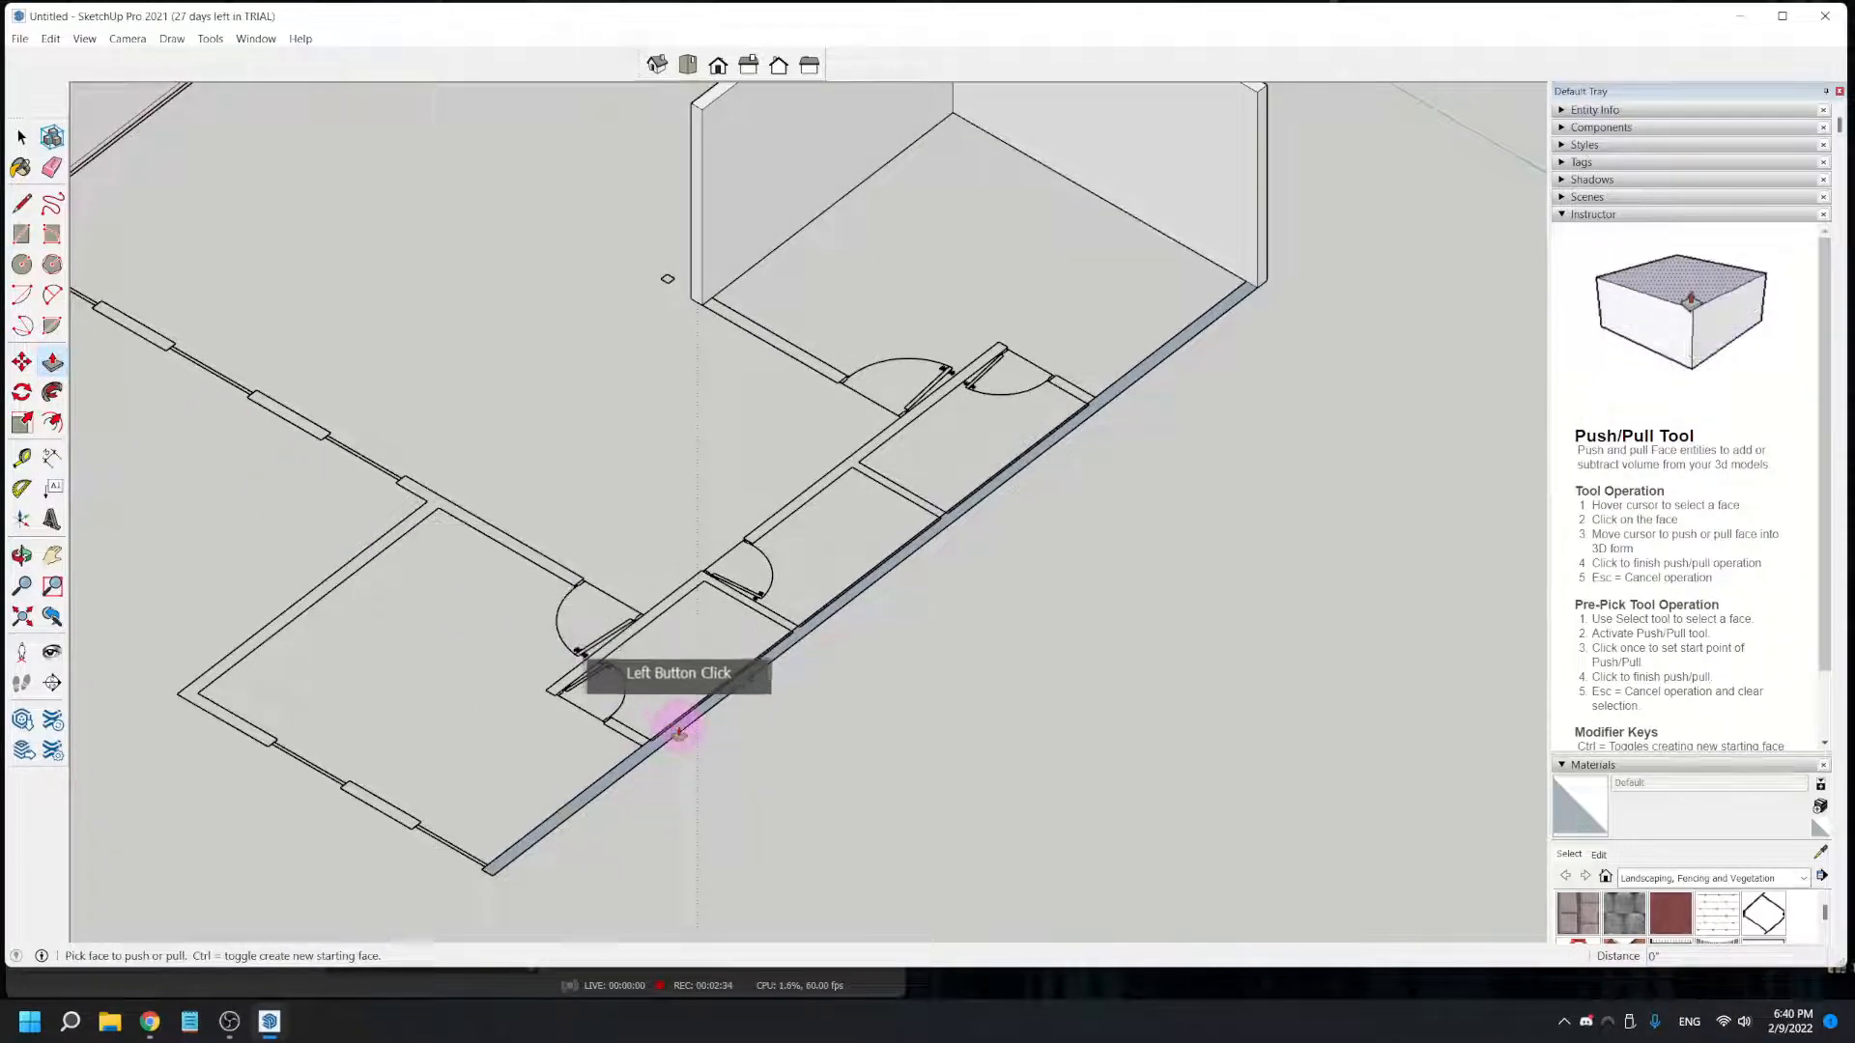
{"action": "left_click_drag", "start_coordinate": [682, 725], "coordinate": [687, 715]}
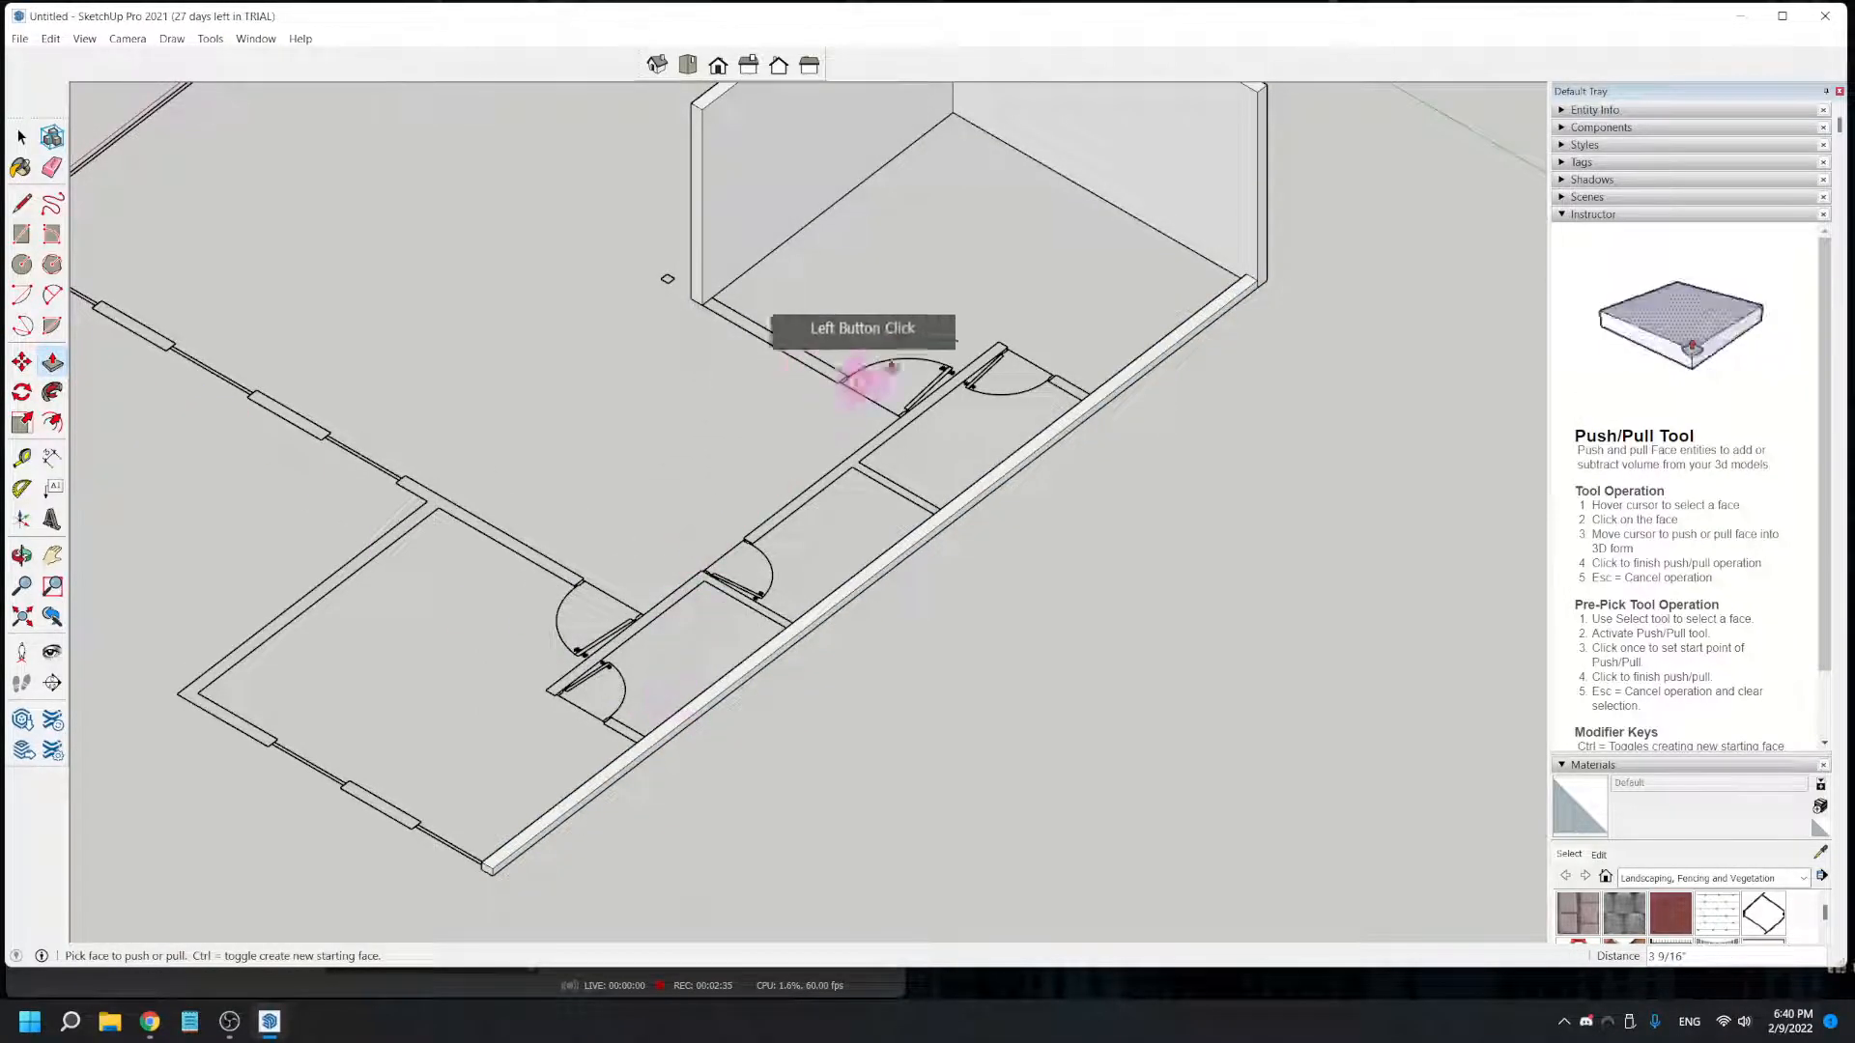
{"action": "left_click", "coordinate": [1230, 289]}
{"action": "middle_click_drag", "start_coordinate": [1274, 238], "coordinate": [1202, 501], "text": "shift"}
{"action": "left_click", "coordinate": [1194, 349]}
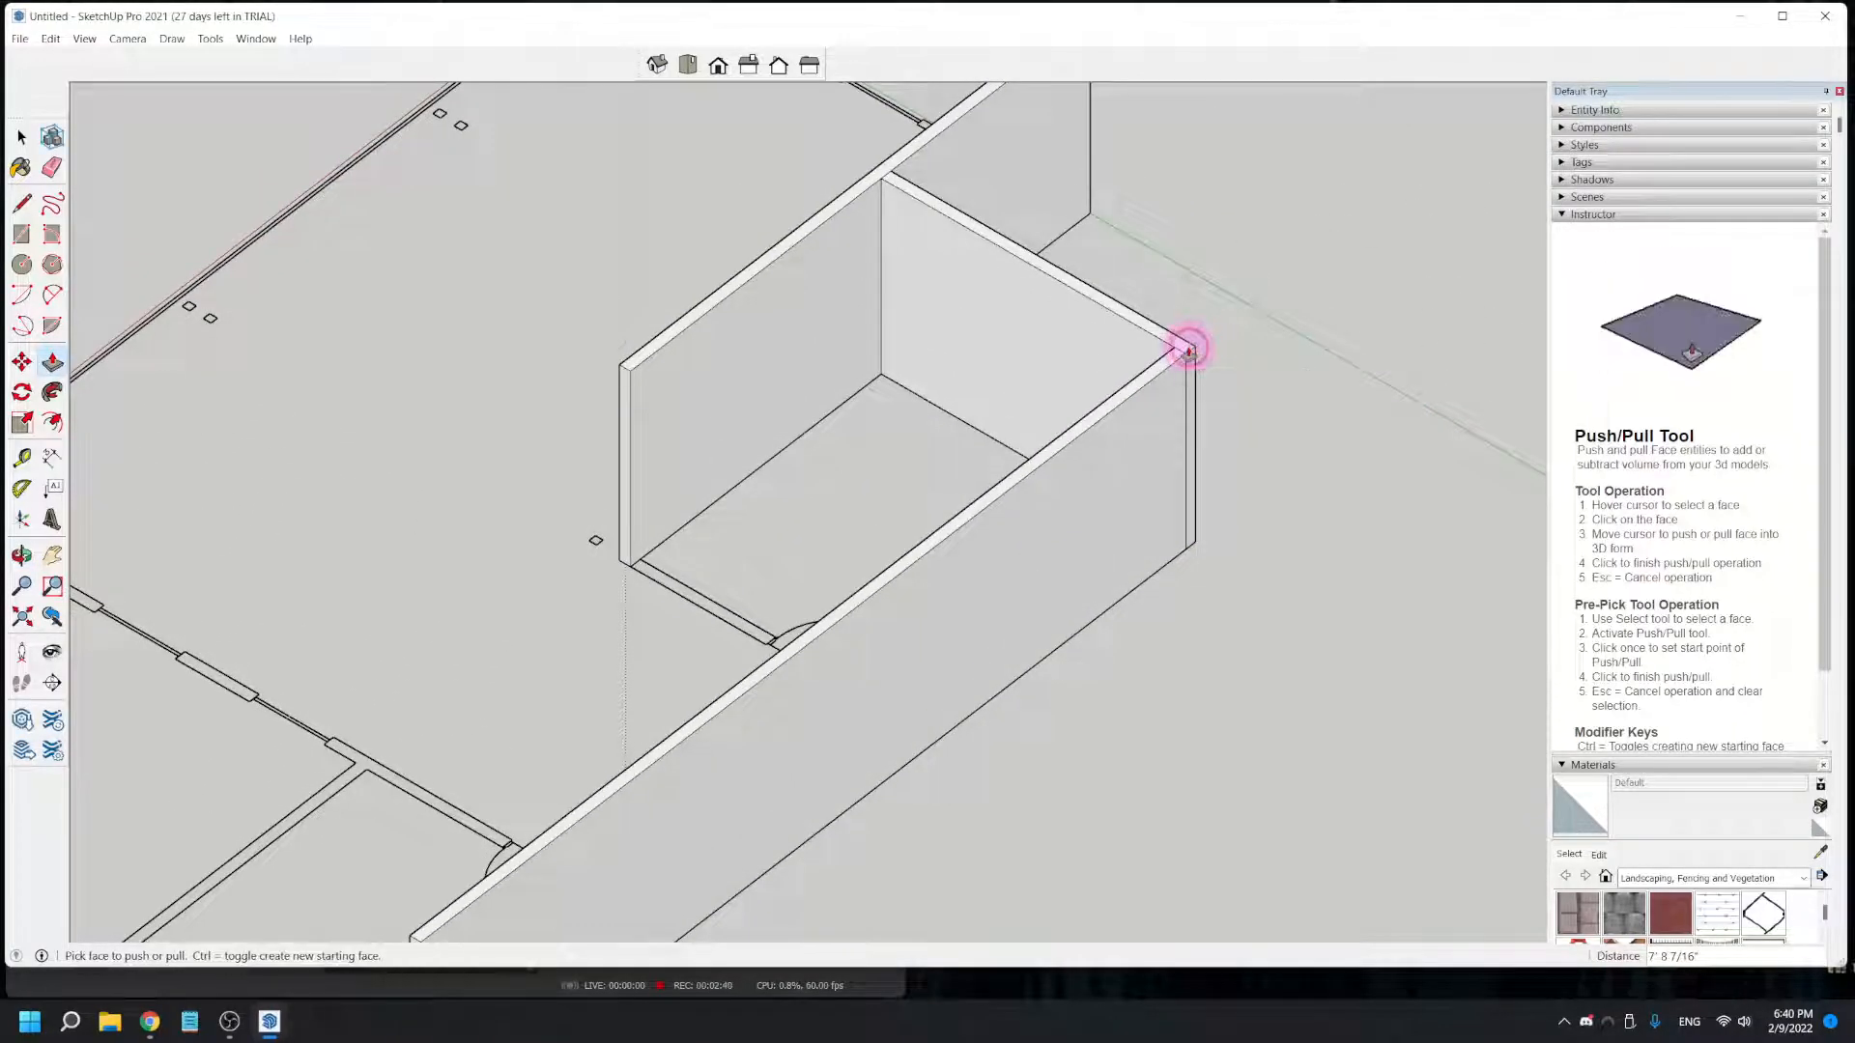
- Draw a rectangle over the short doorway wall, from the long exterior wall to the near corner of the parallel interior wall
{"action": "scroll", "coordinate": [623, 735], "scroll_direction": "down", "scroll_amount": 3}
{"action": "middle_click_drag", "start_coordinate": [592, 827], "coordinate": [976, 779]}
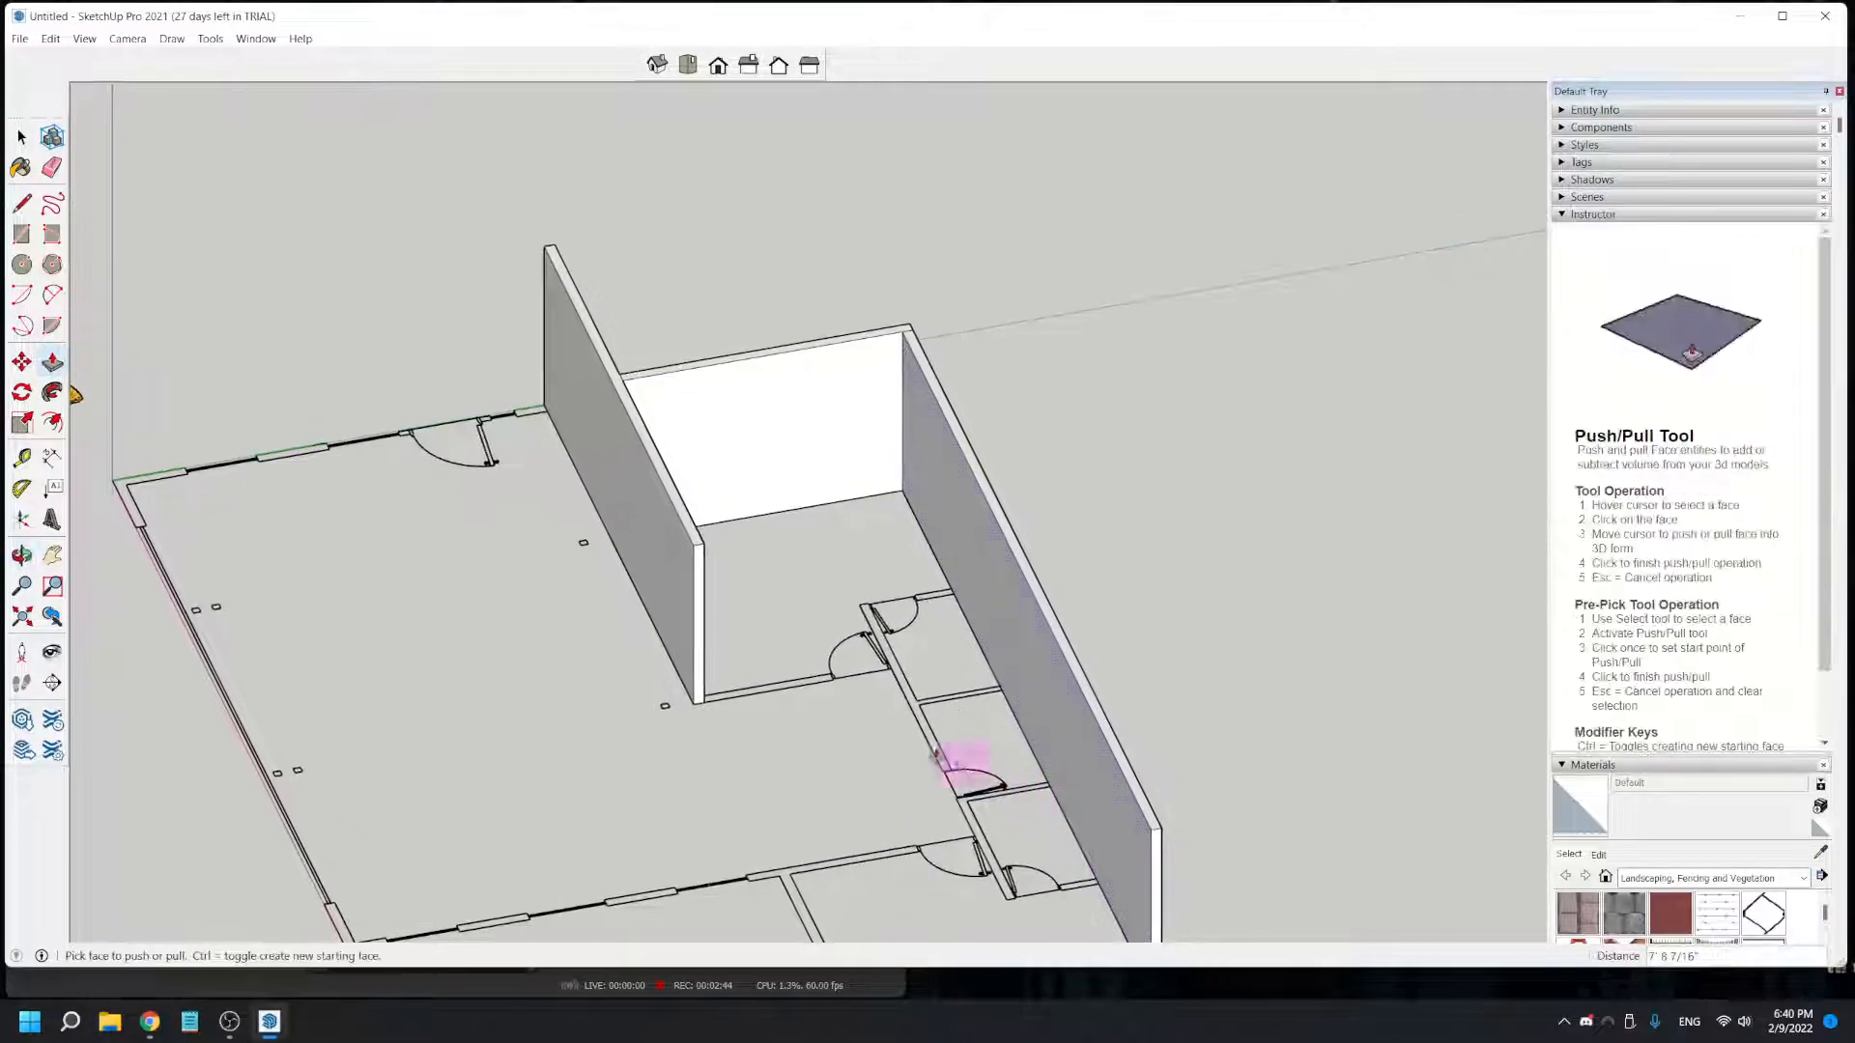
{"action": "scroll", "coordinate": [918, 580], "scroll_direction": "up", "scroll_amount": 5}
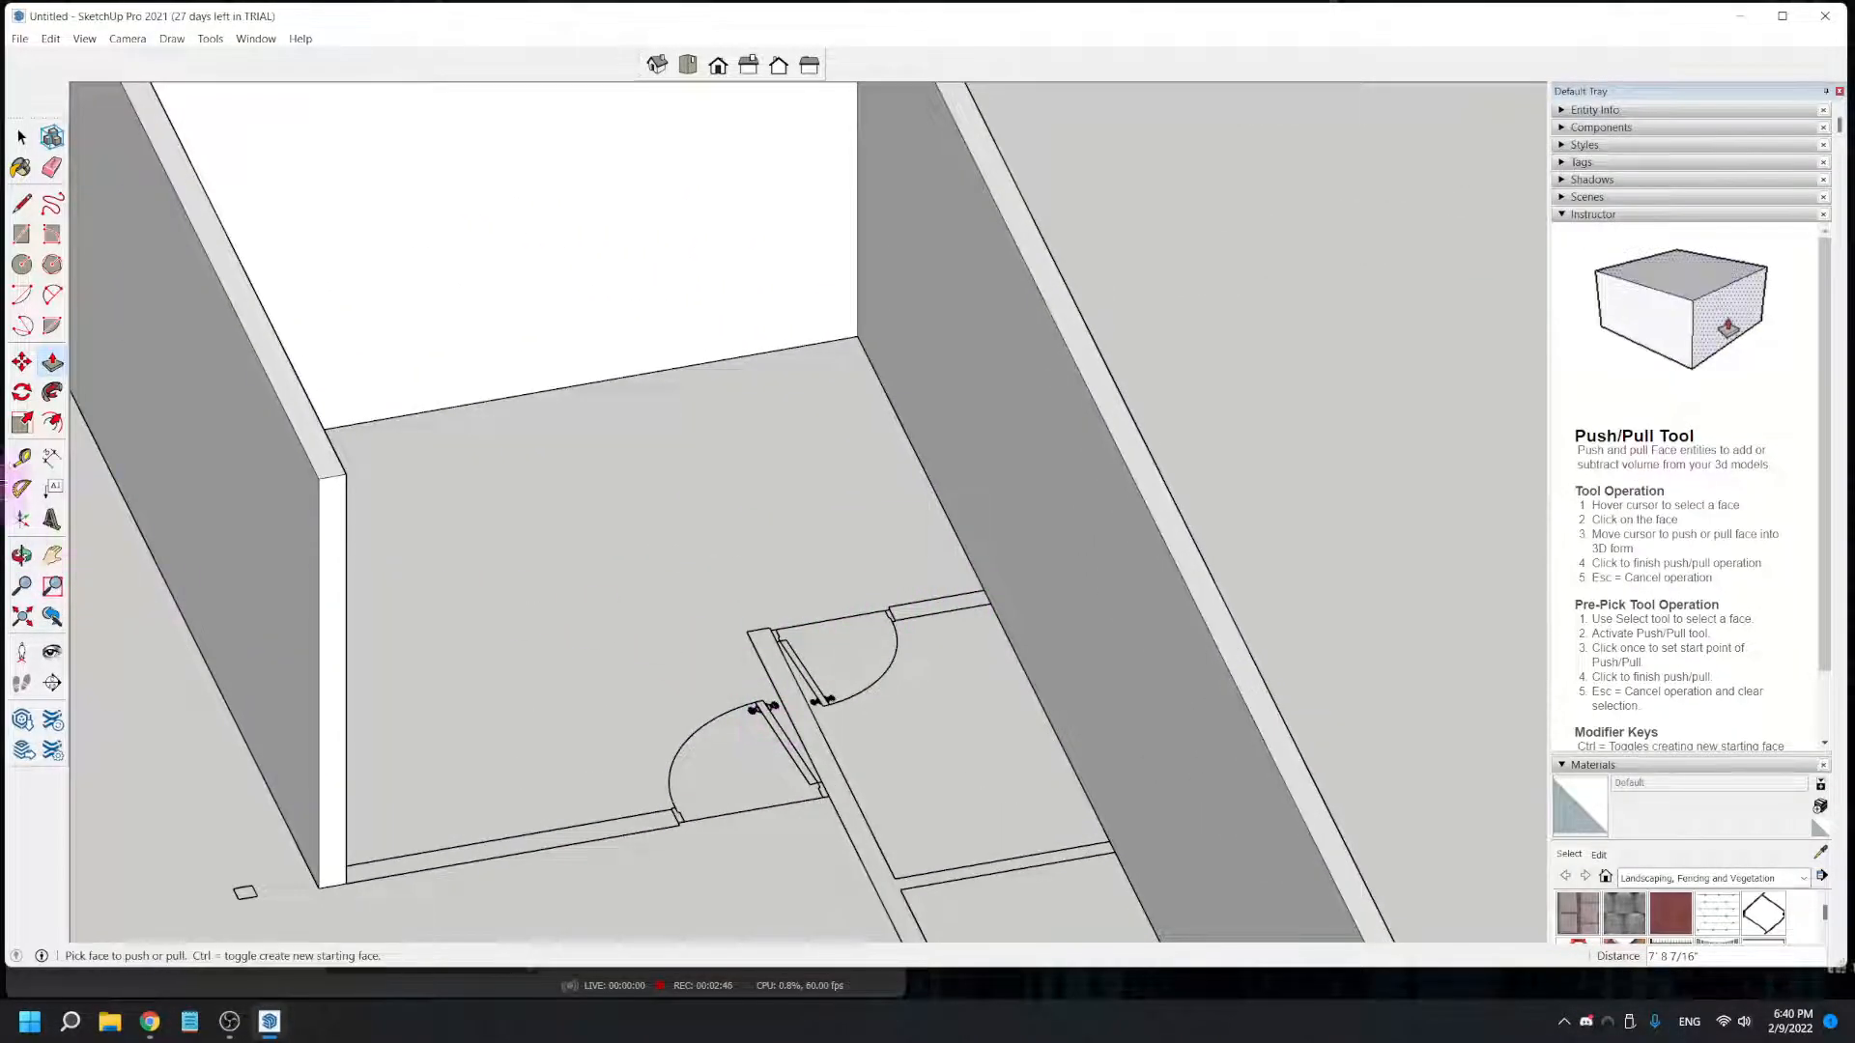
{"action": "left_click", "coordinate": [21, 234]}
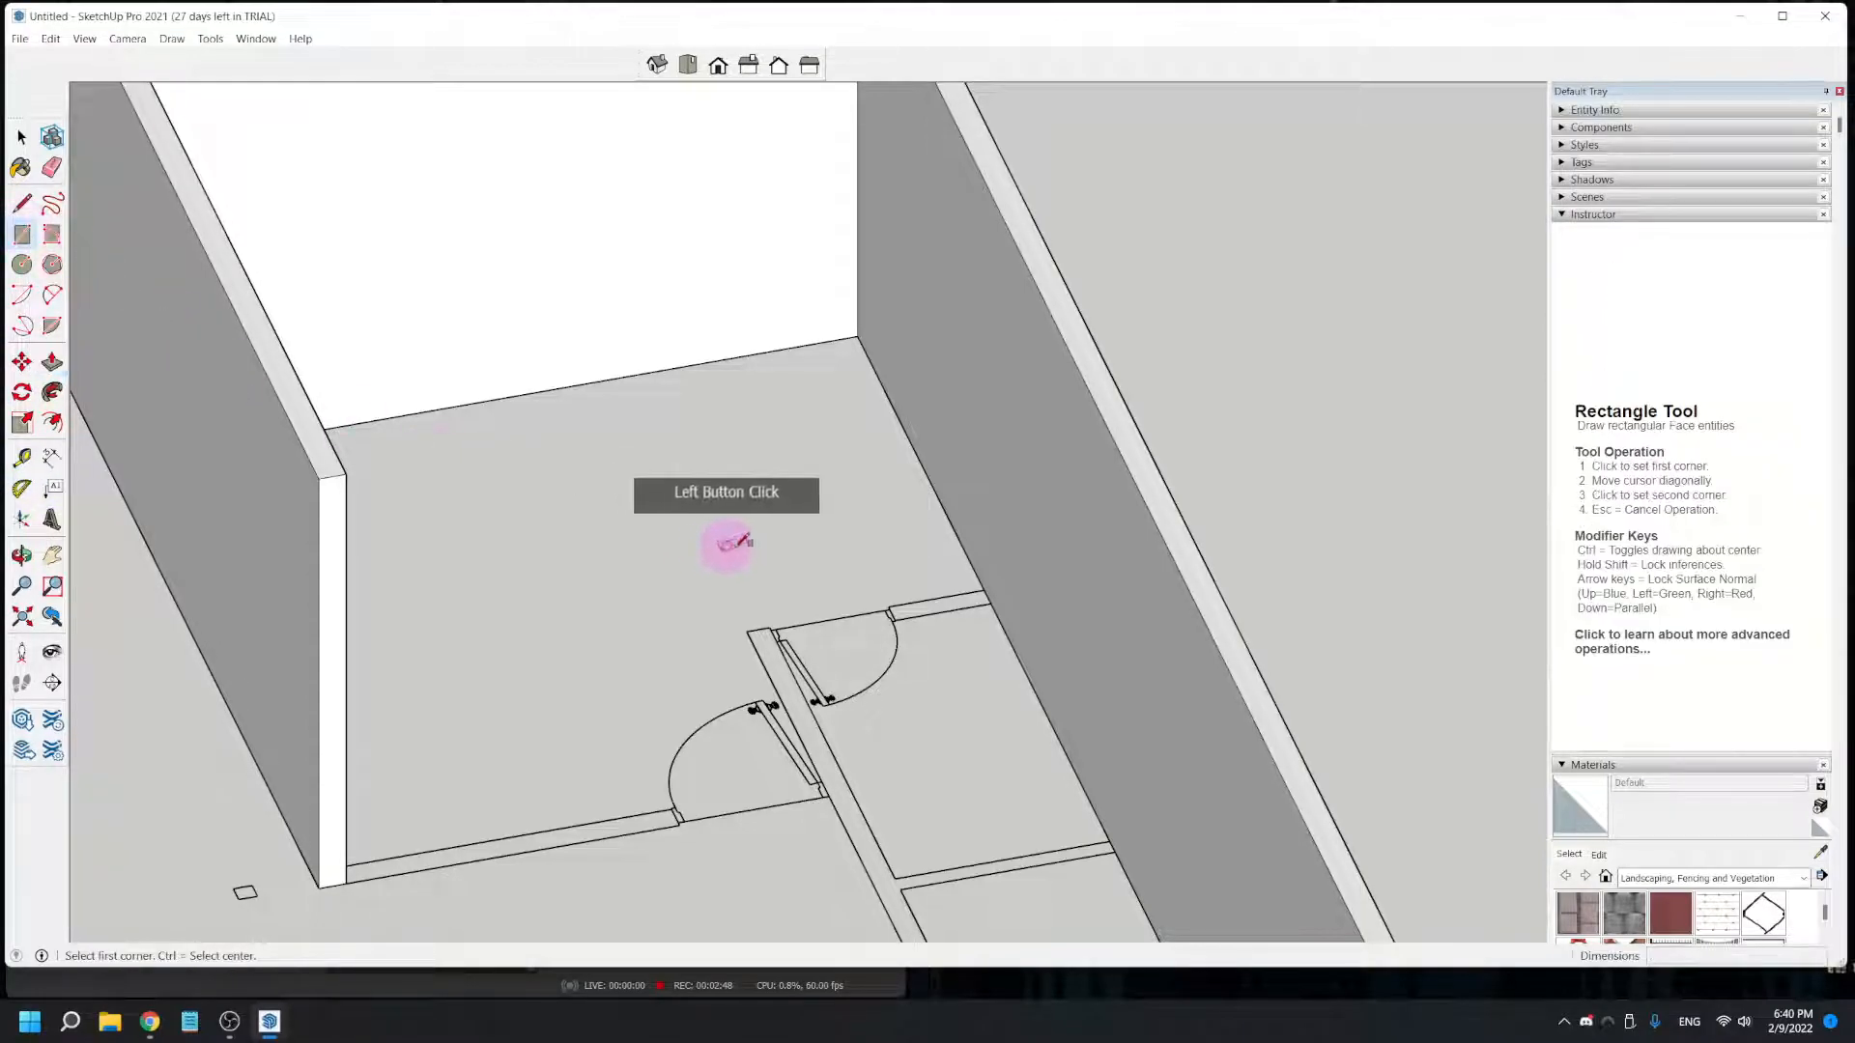
{"action": "left_click", "coordinate": [982, 586]}
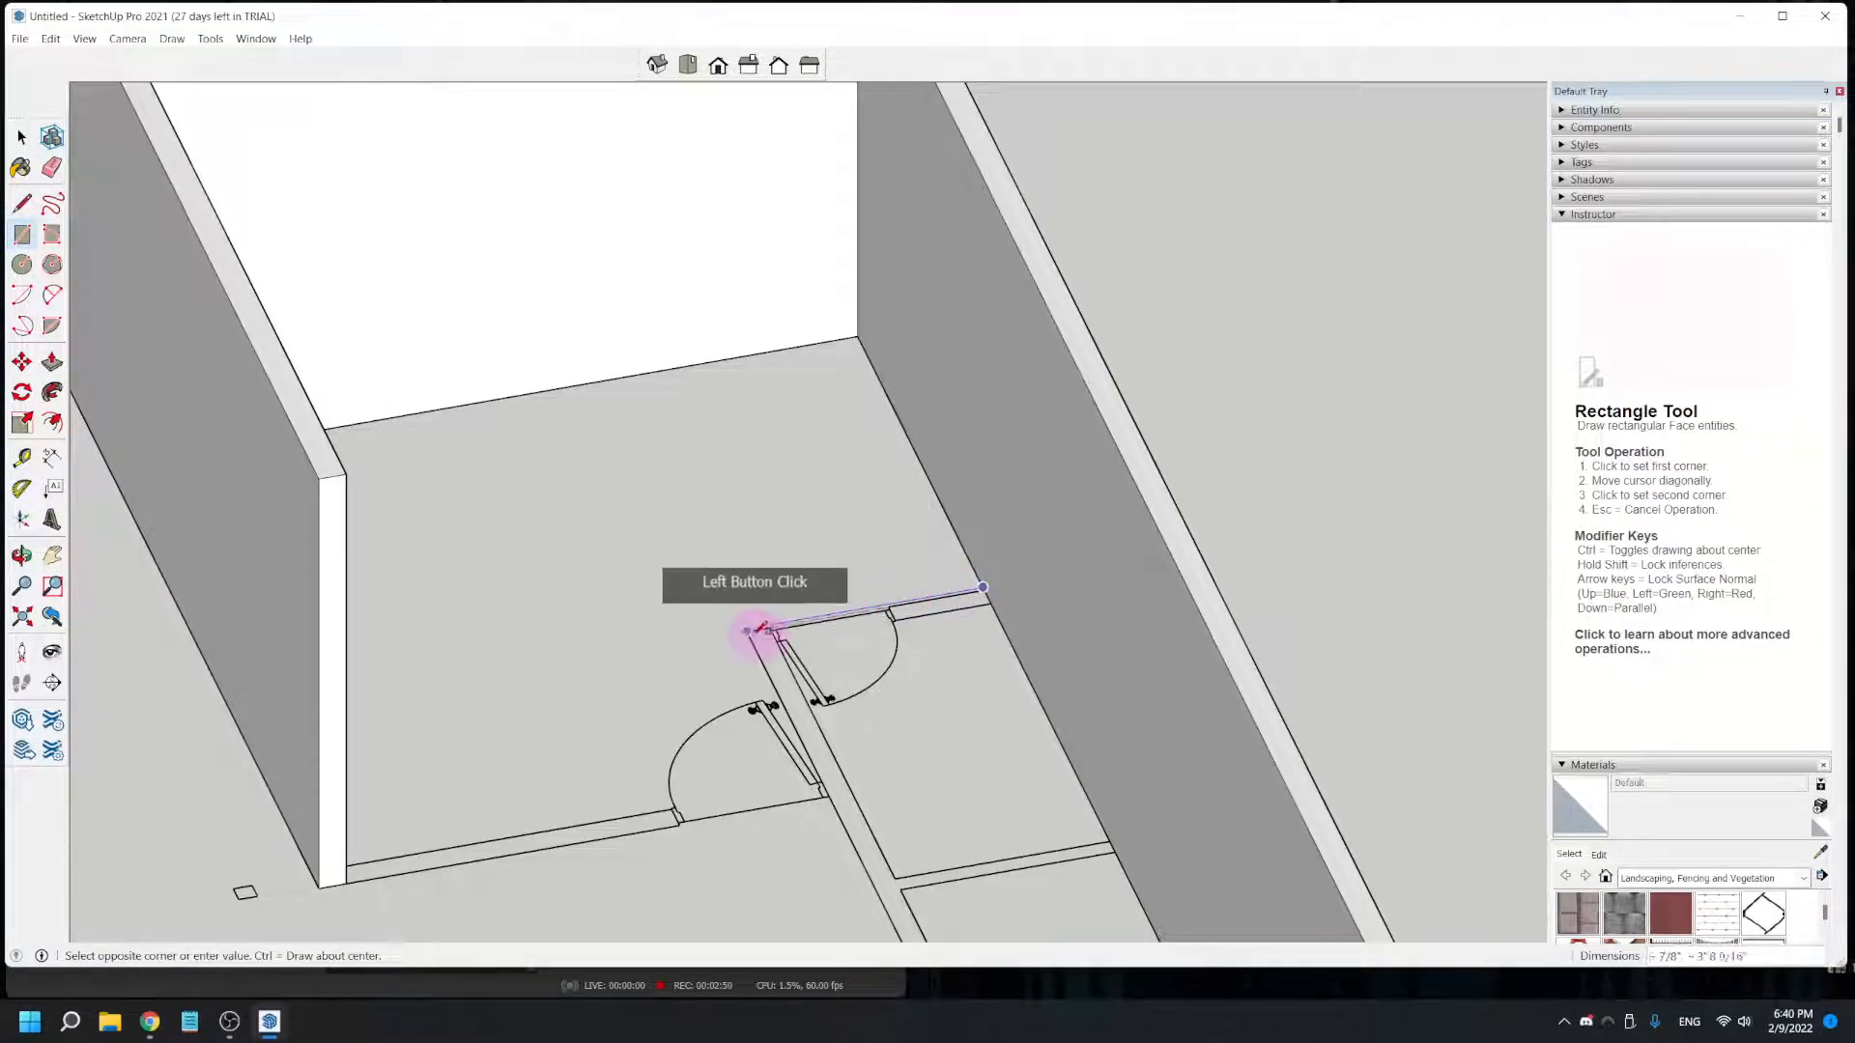
{"action": "scroll", "coordinate": [763, 628], "scroll_direction": "up", "scroll_amount": 2}
{"action": "scroll", "coordinate": [794, 638], "scroll_direction": "up", "scroll_amount": 2}
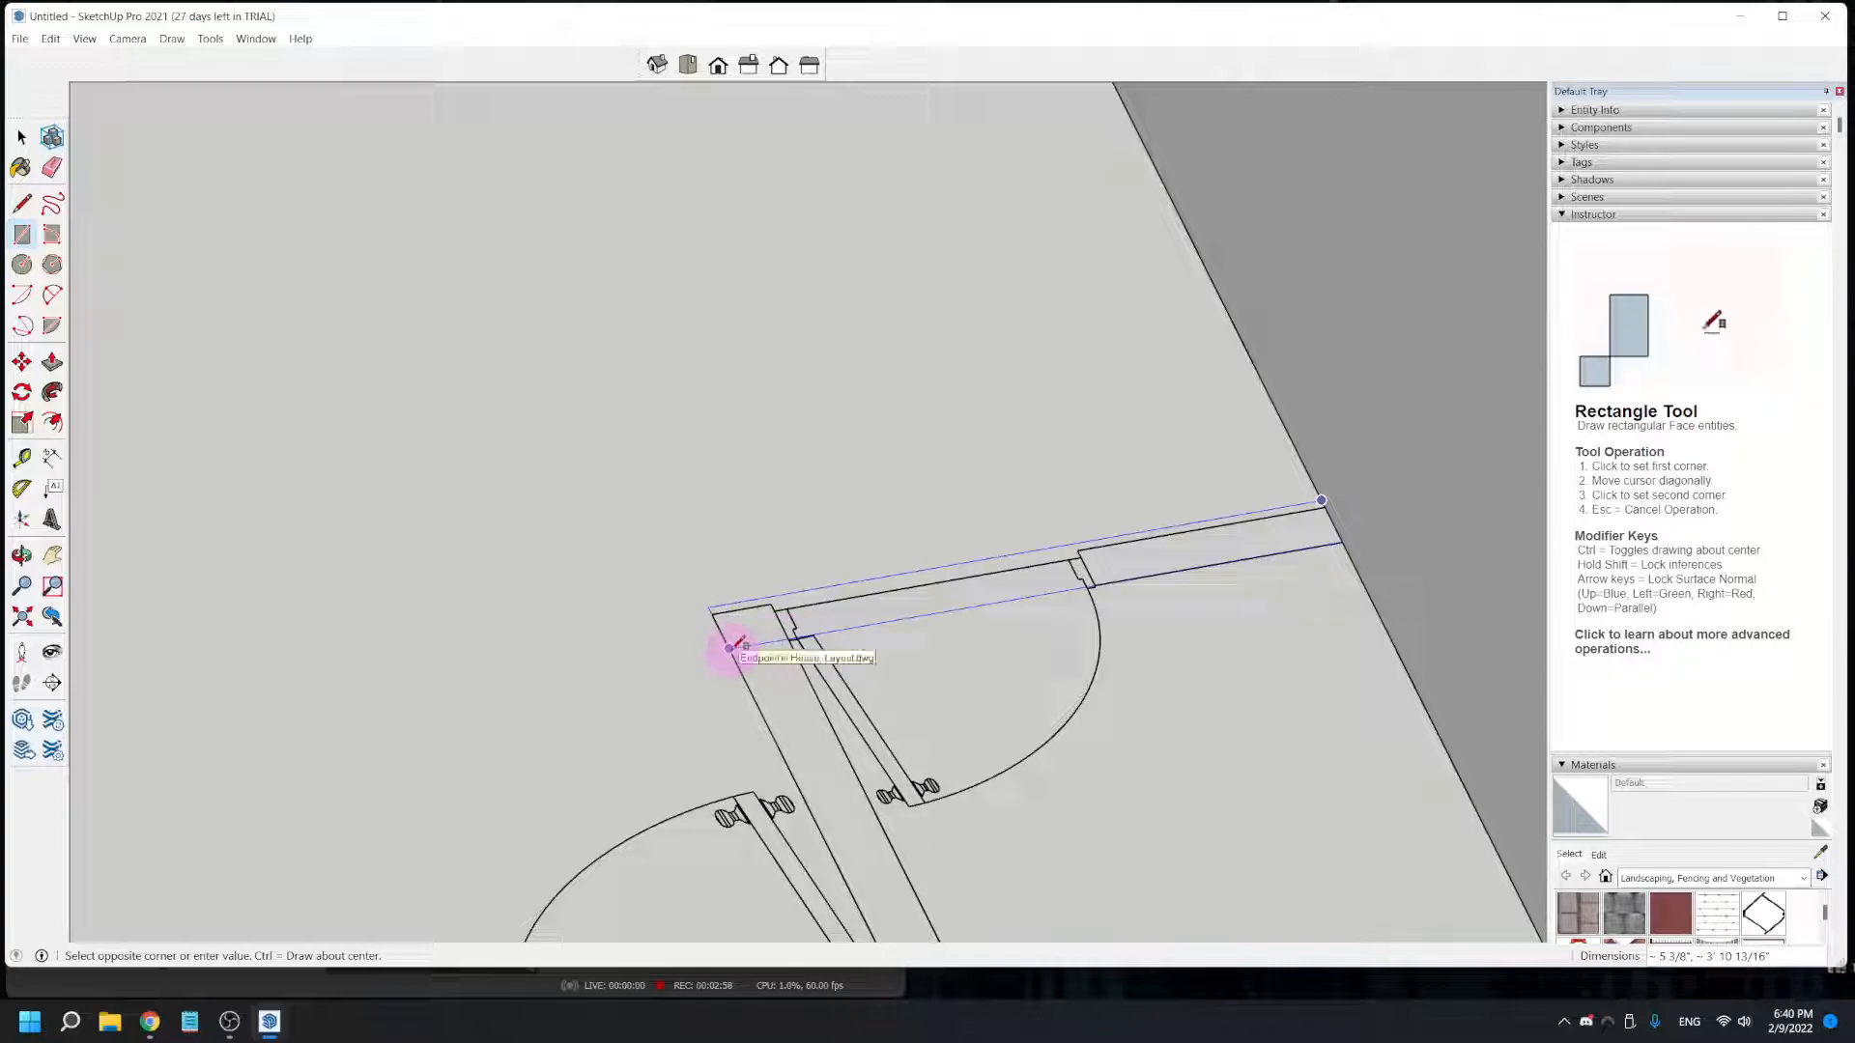
{"action": "left_click", "coordinate": [729, 648]}
{"action": "scroll", "coordinate": [729, 637], "scroll_direction": "down", "scroll_amount": 3}
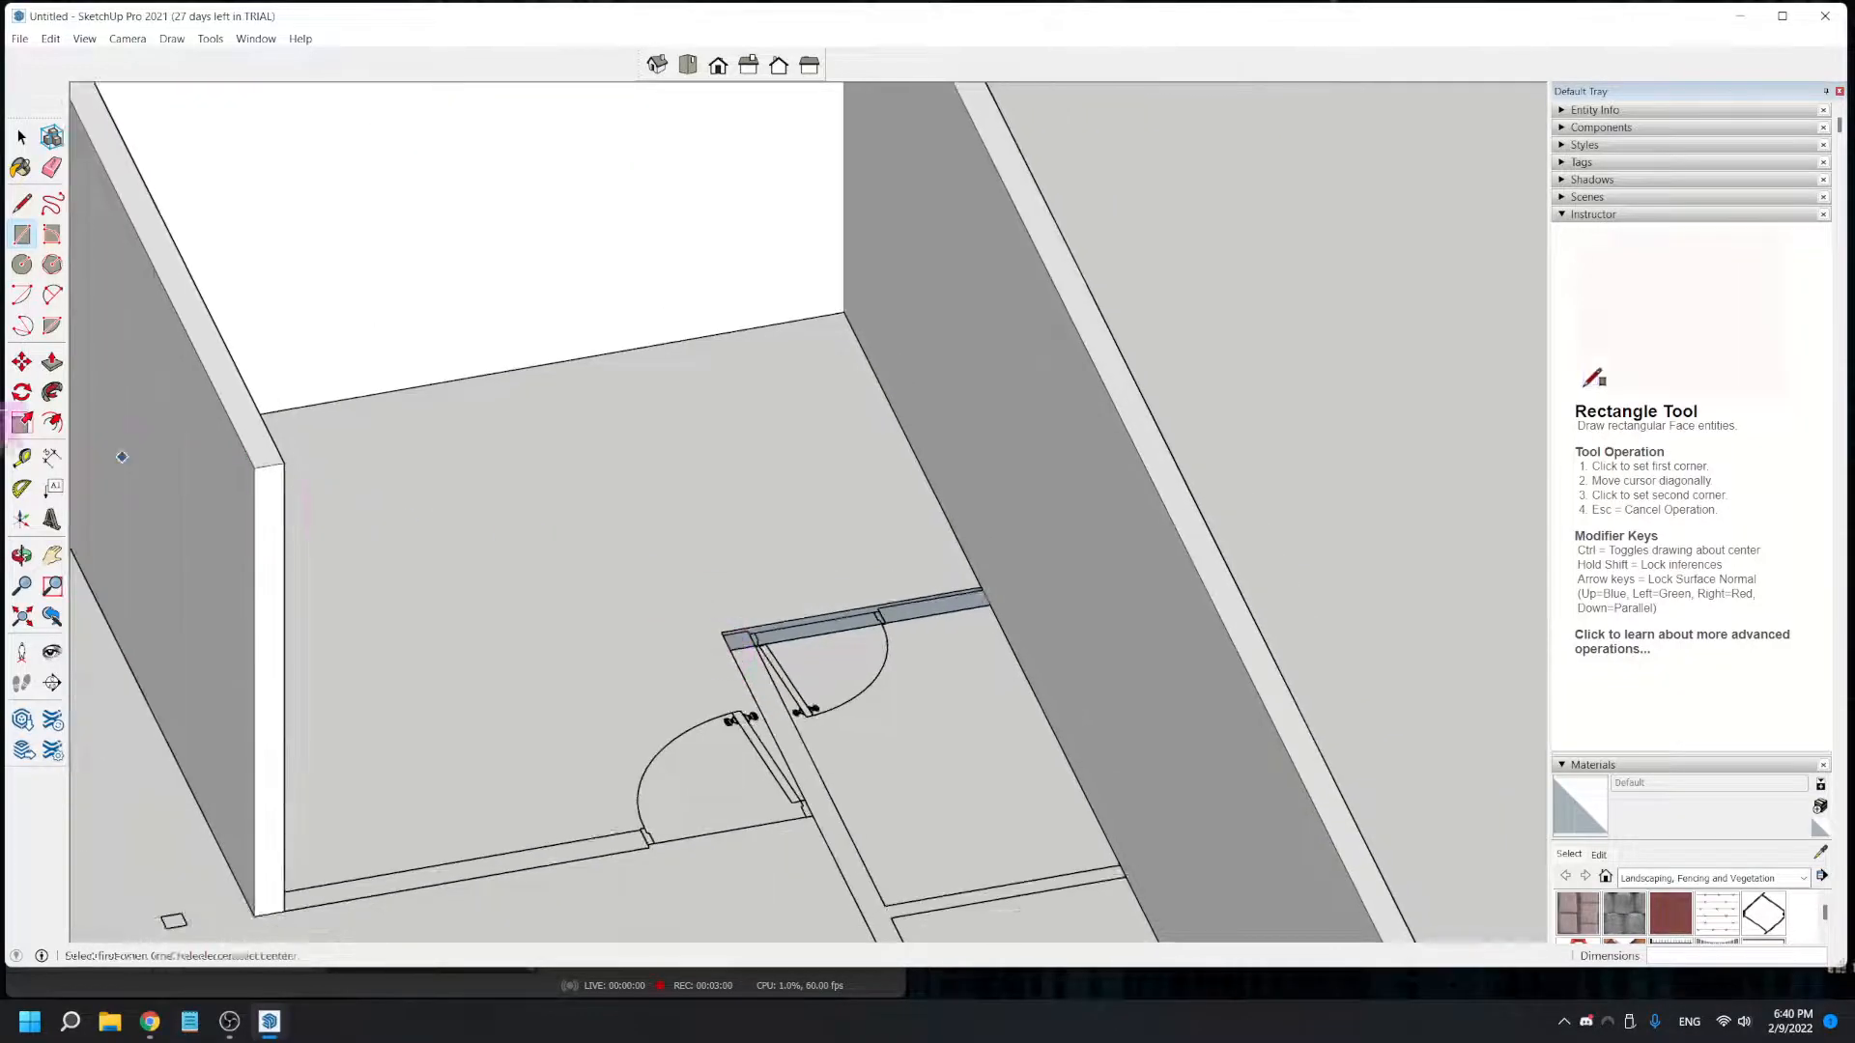
- Push/Pull the short doorway wall rectangle up 8' to match the top of the long exterior wall
{"action": "left_click", "coordinate": [52, 362]}
{"action": "left_click", "coordinate": [899, 613]}
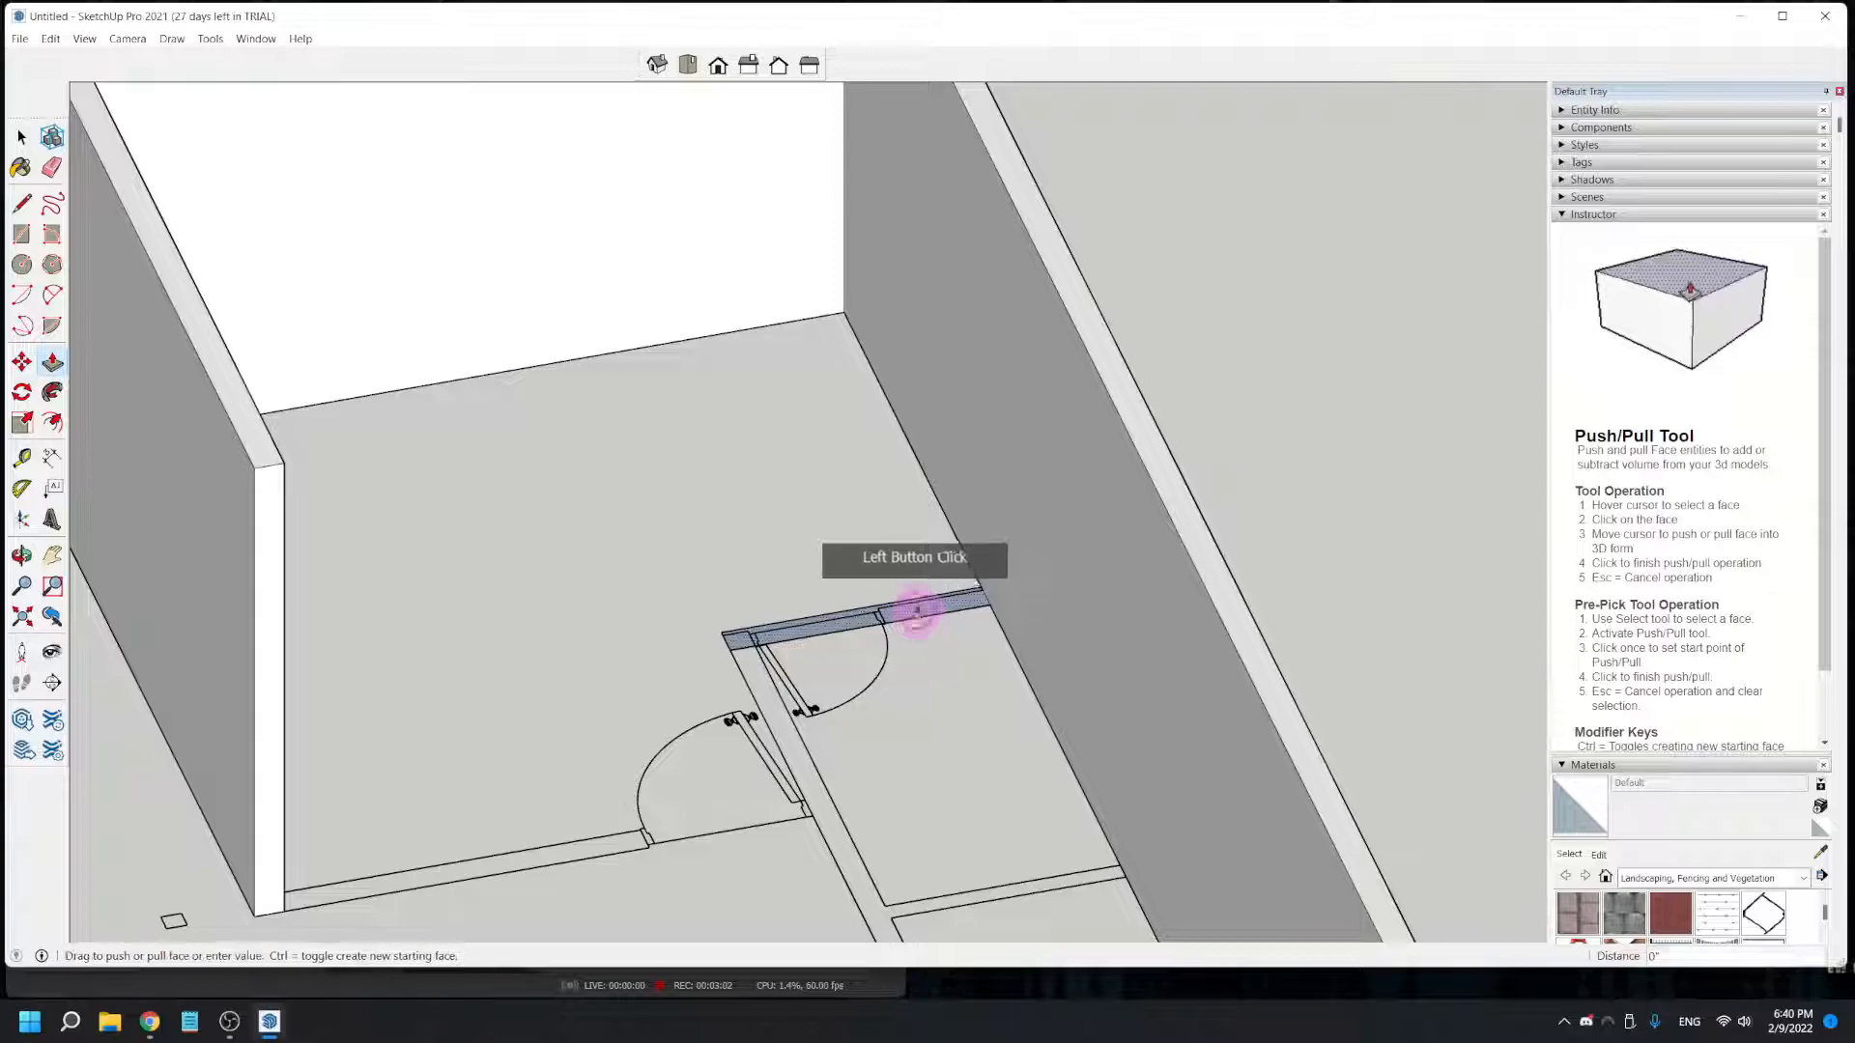
{"action": "left_click", "coordinate": [1094, 404]}
{"action": "left_click", "coordinate": [884, 524]}
{"action": "left_click", "coordinate": [158, 414]}
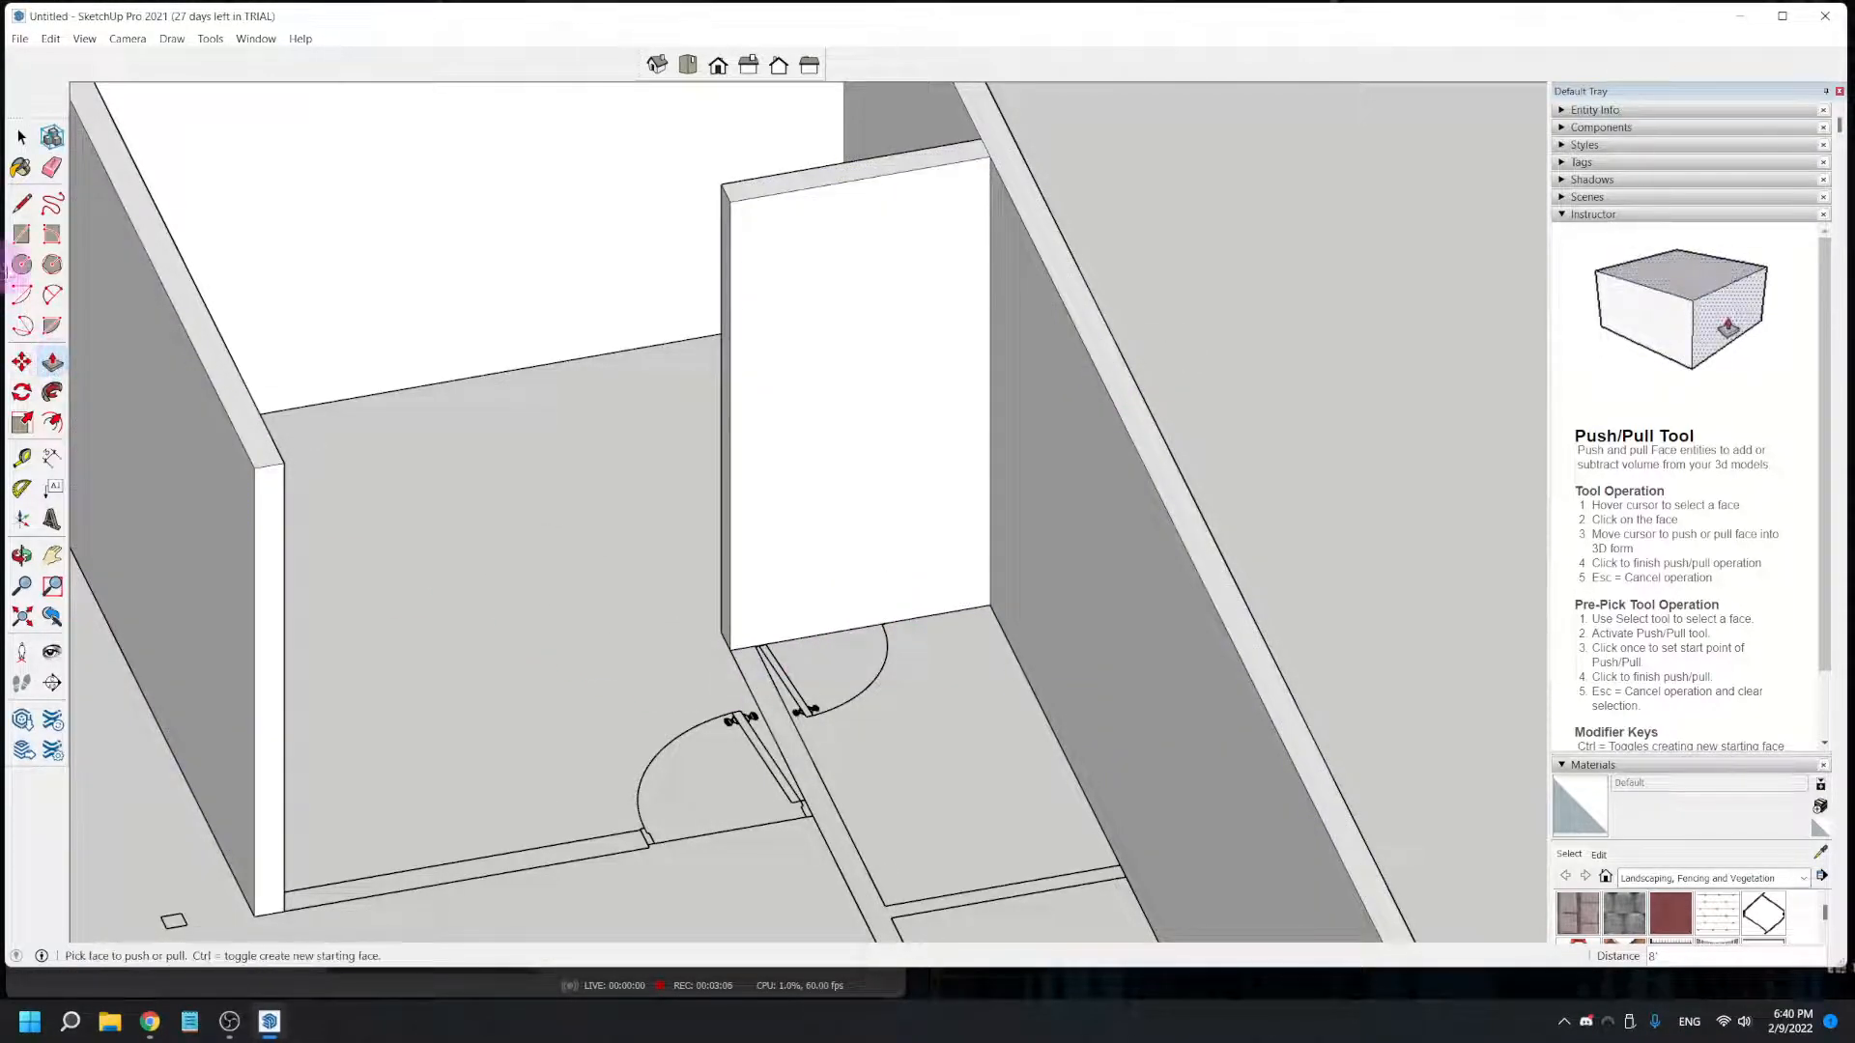
- Draw a rectangle over the long interior wall parallel to the exterior wall, from the raised doorway wall to its far end
{"action": "left_click", "coordinate": [23, 235]}
{"action": "left_click", "coordinate": [729, 649]}
{"action": "scroll", "coordinate": [917, 857], "scroll_direction": "down", "scroll_amount": 1}
{"action": "middle_click_drag", "start_coordinate": [937, 884], "coordinate": [811, 648]}
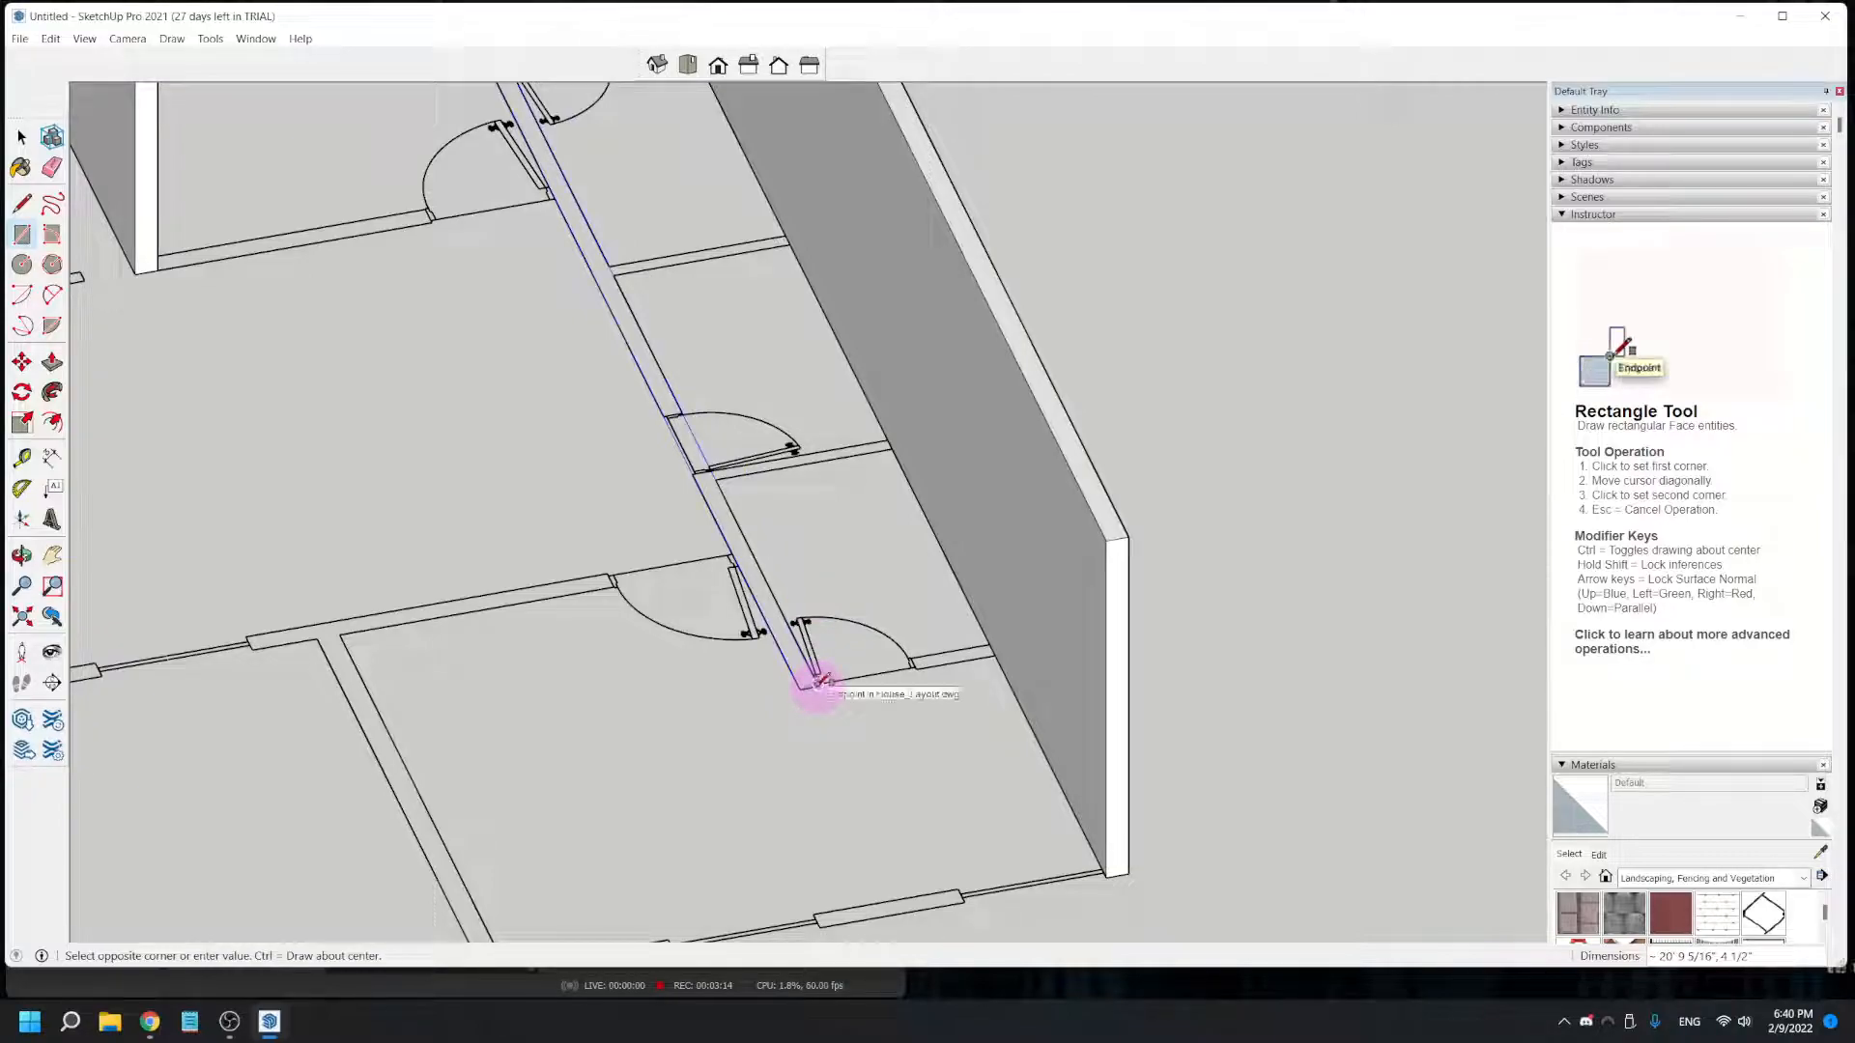
{"action": "scroll", "coordinate": [819, 682], "scroll_direction": "up", "scroll_amount": 3}
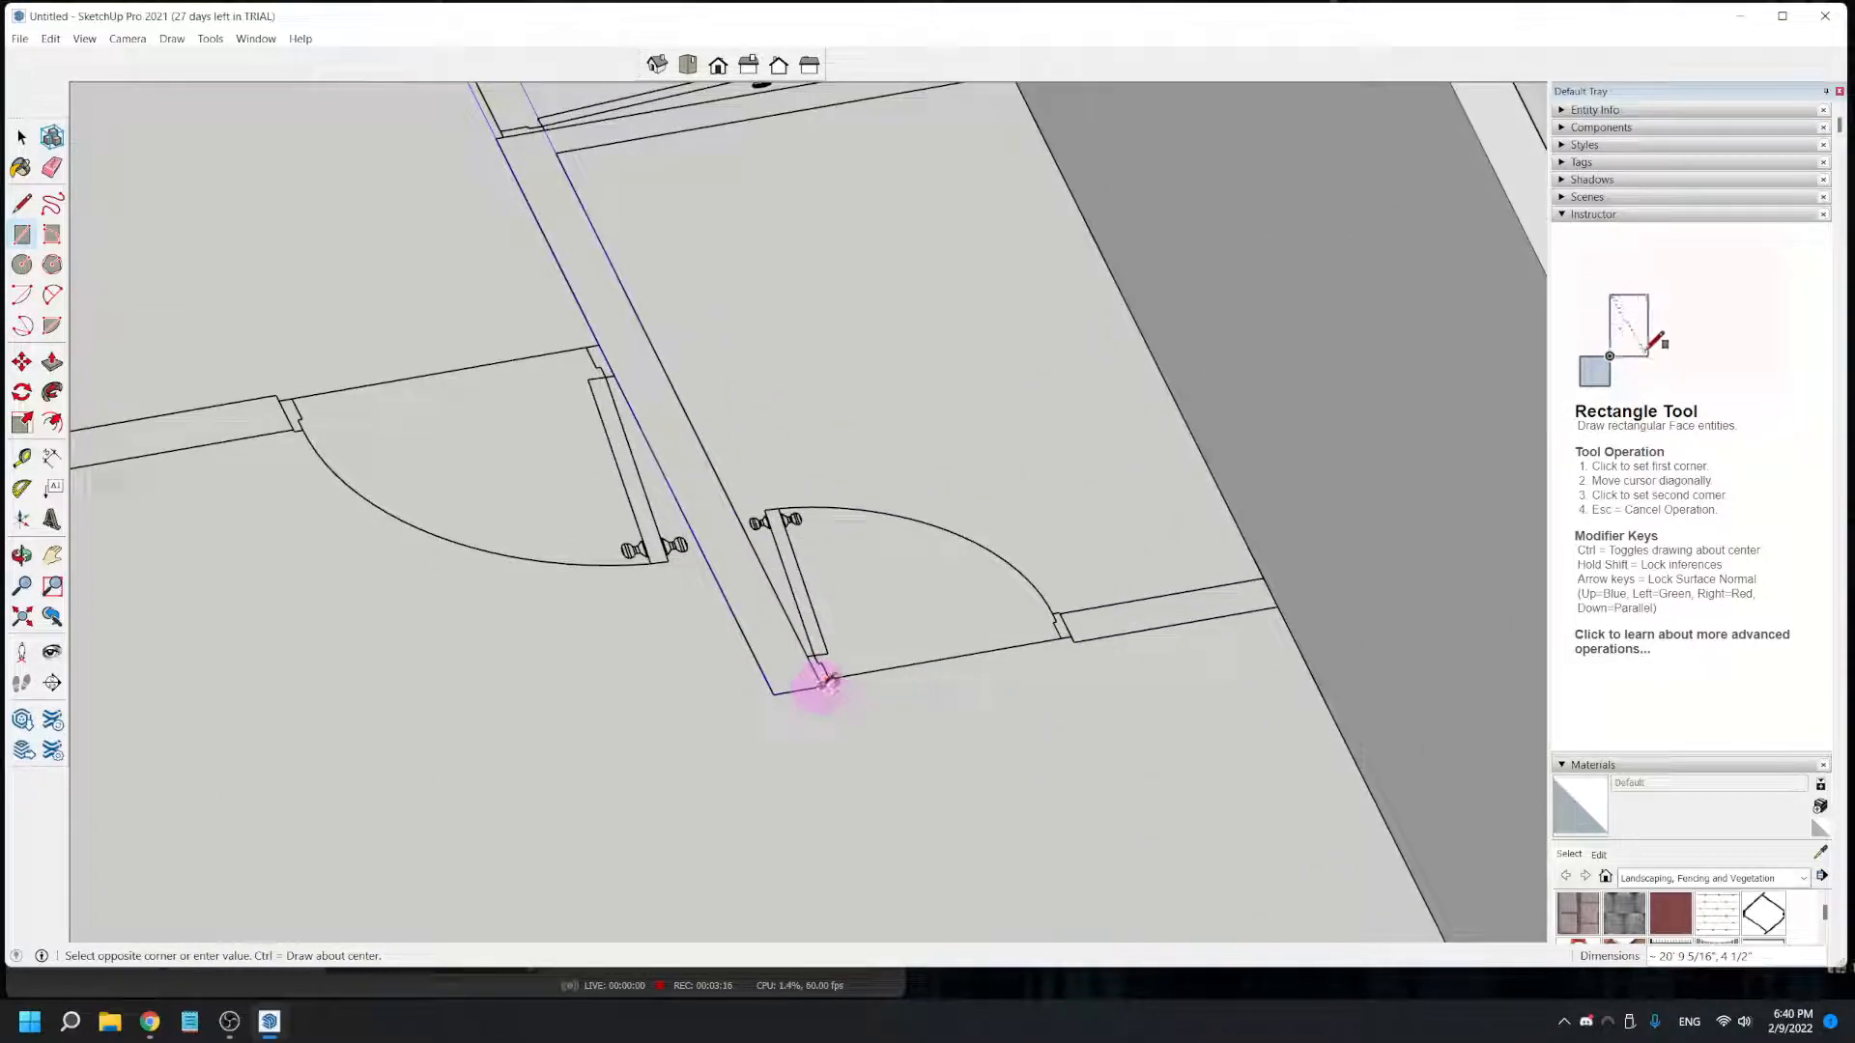
{"action": "left_click", "coordinate": [823, 684]}
{"action": "scroll", "coordinate": [643, 666], "scroll_direction": "down", "scroll_amount": 3}
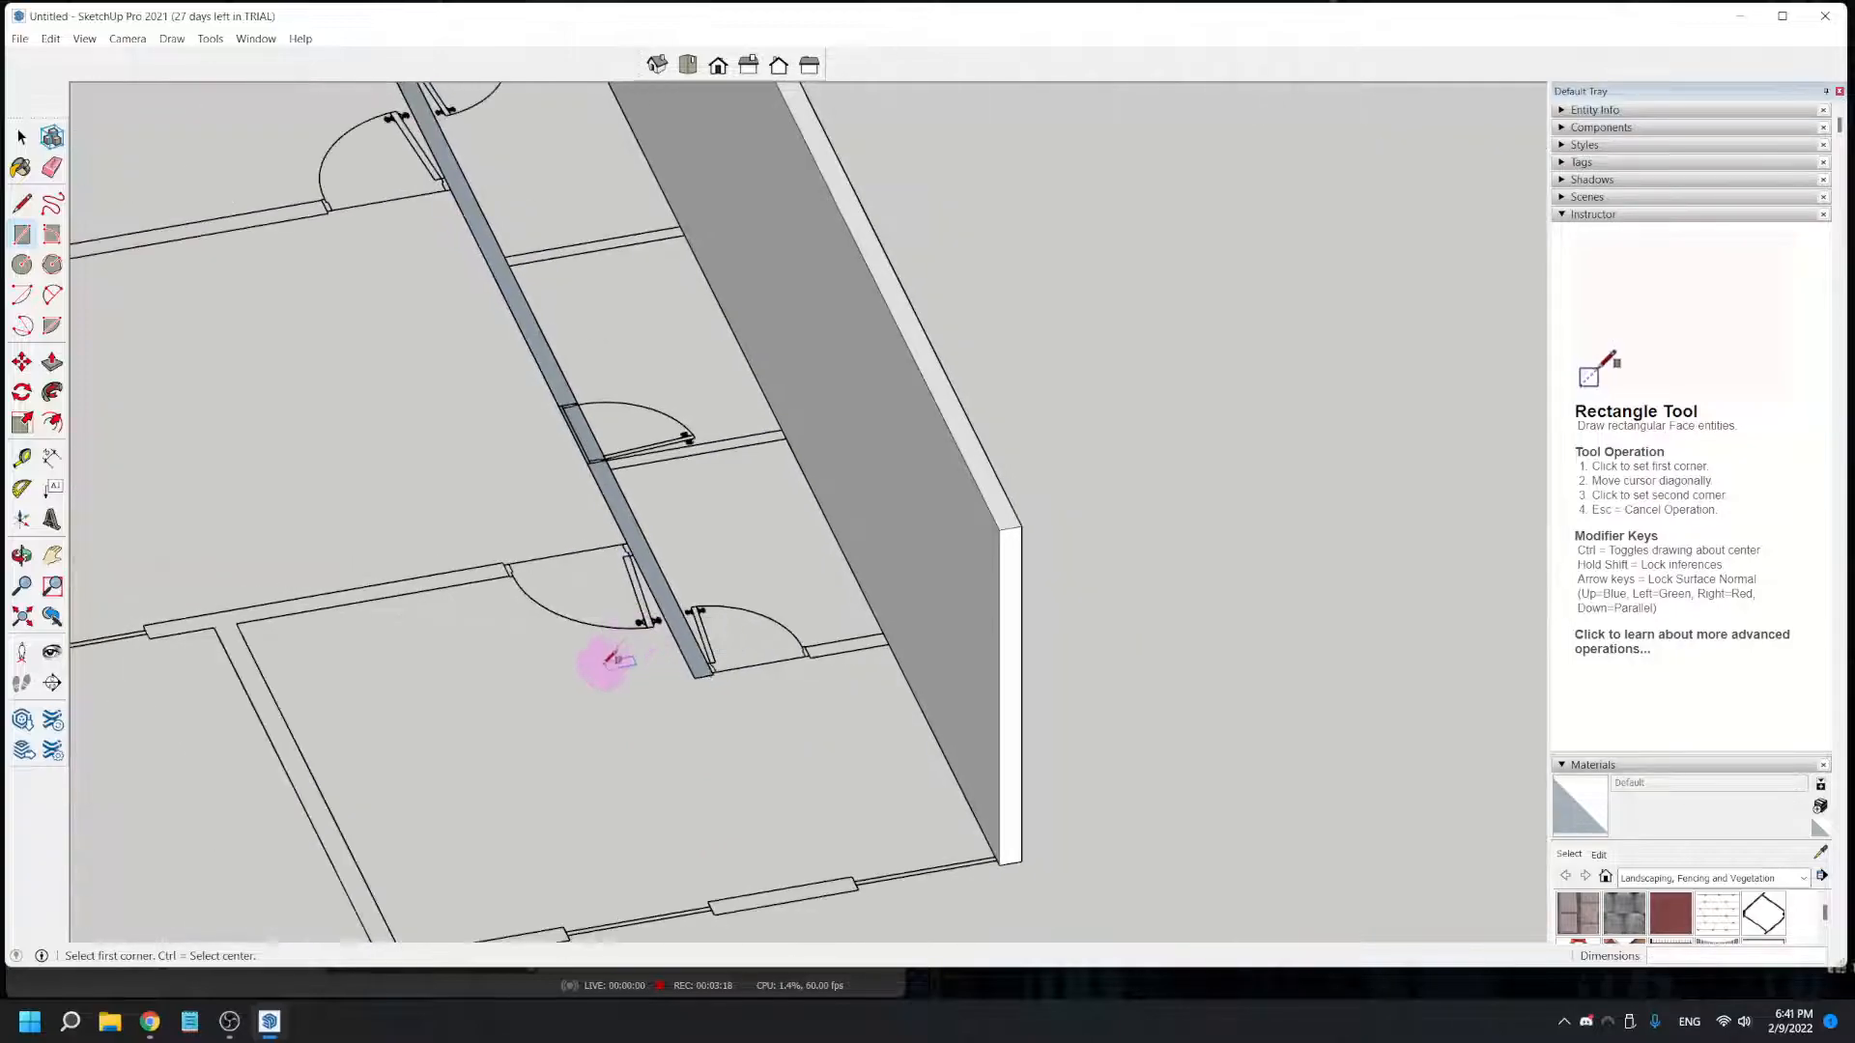
- Push/Pull the long interior wall rectangle up 8' to the top of the exterior wall
{"action": "middle_click_drag", "start_coordinate": [603, 661], "coordinate": [683, 874], "text": "shift"}
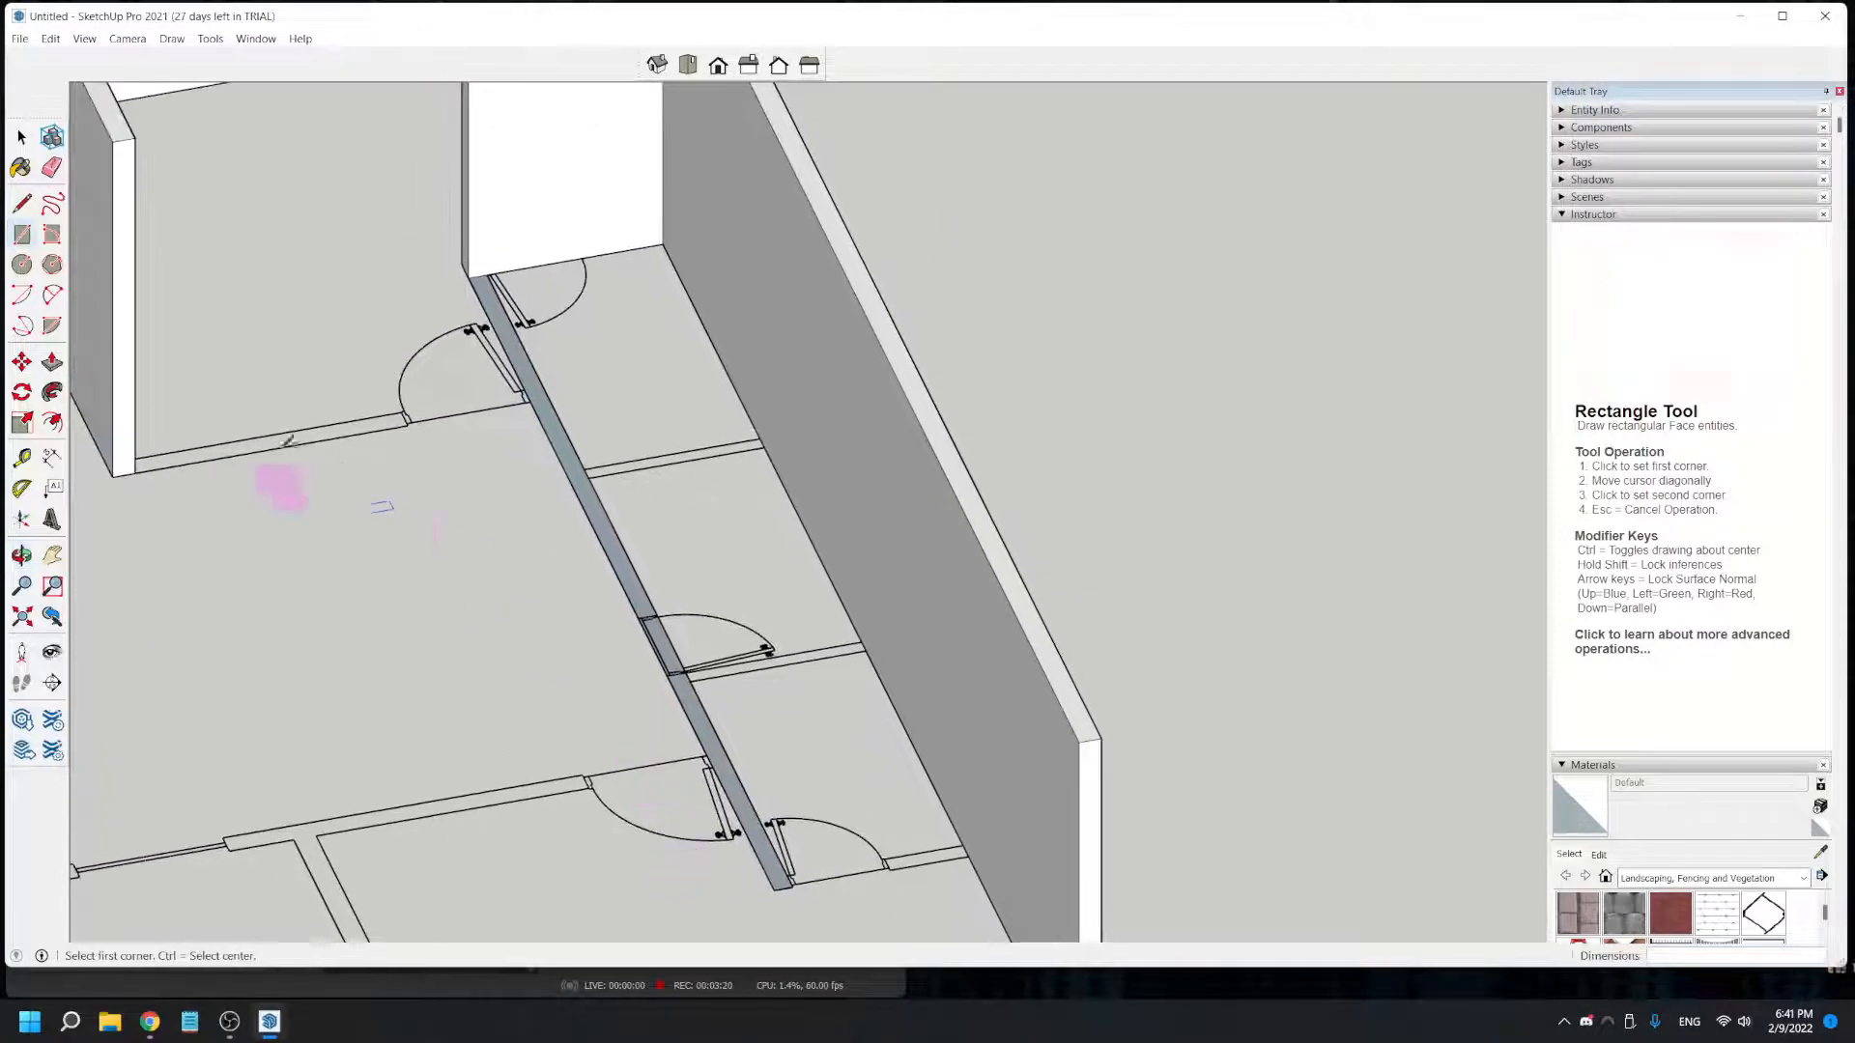
{"action": "left_click", "coordinate": [52, 362]}
{"action": "left_click", "coordinate": [647, 529]}
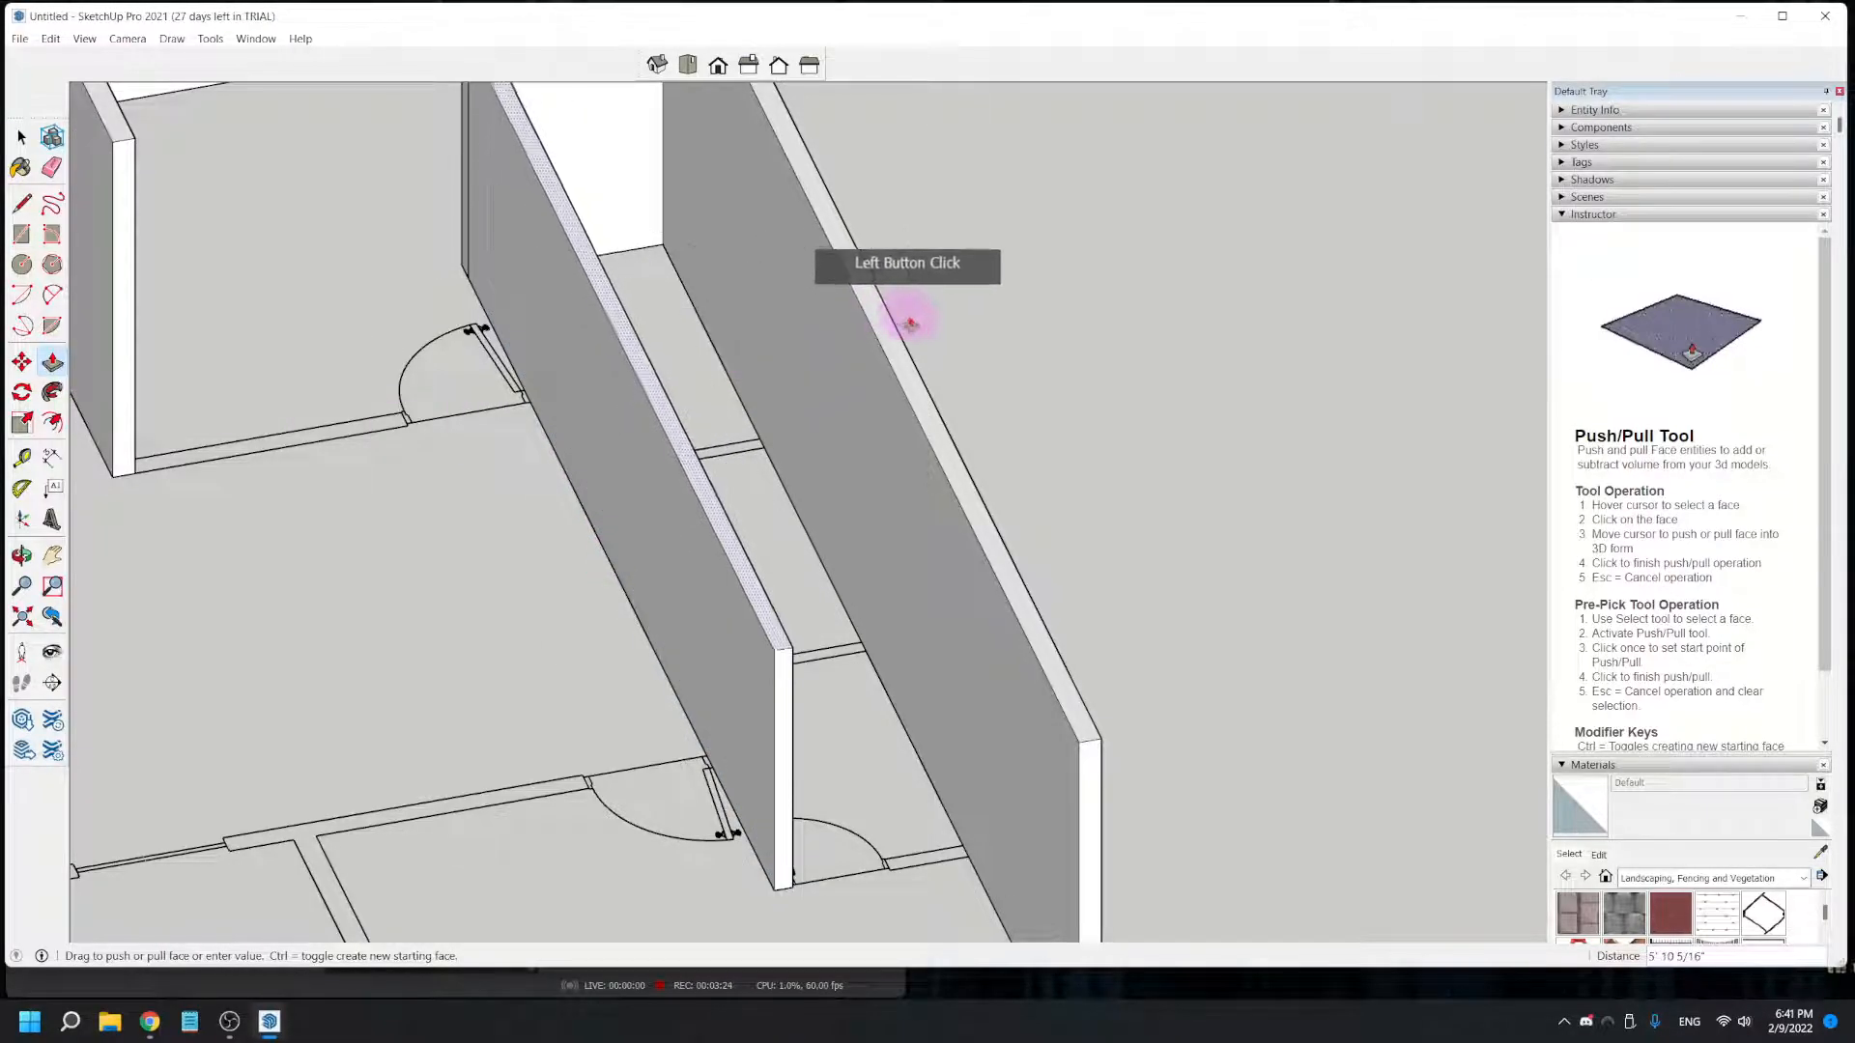
{"action": "left_click", "coordinate": [886, 340]}
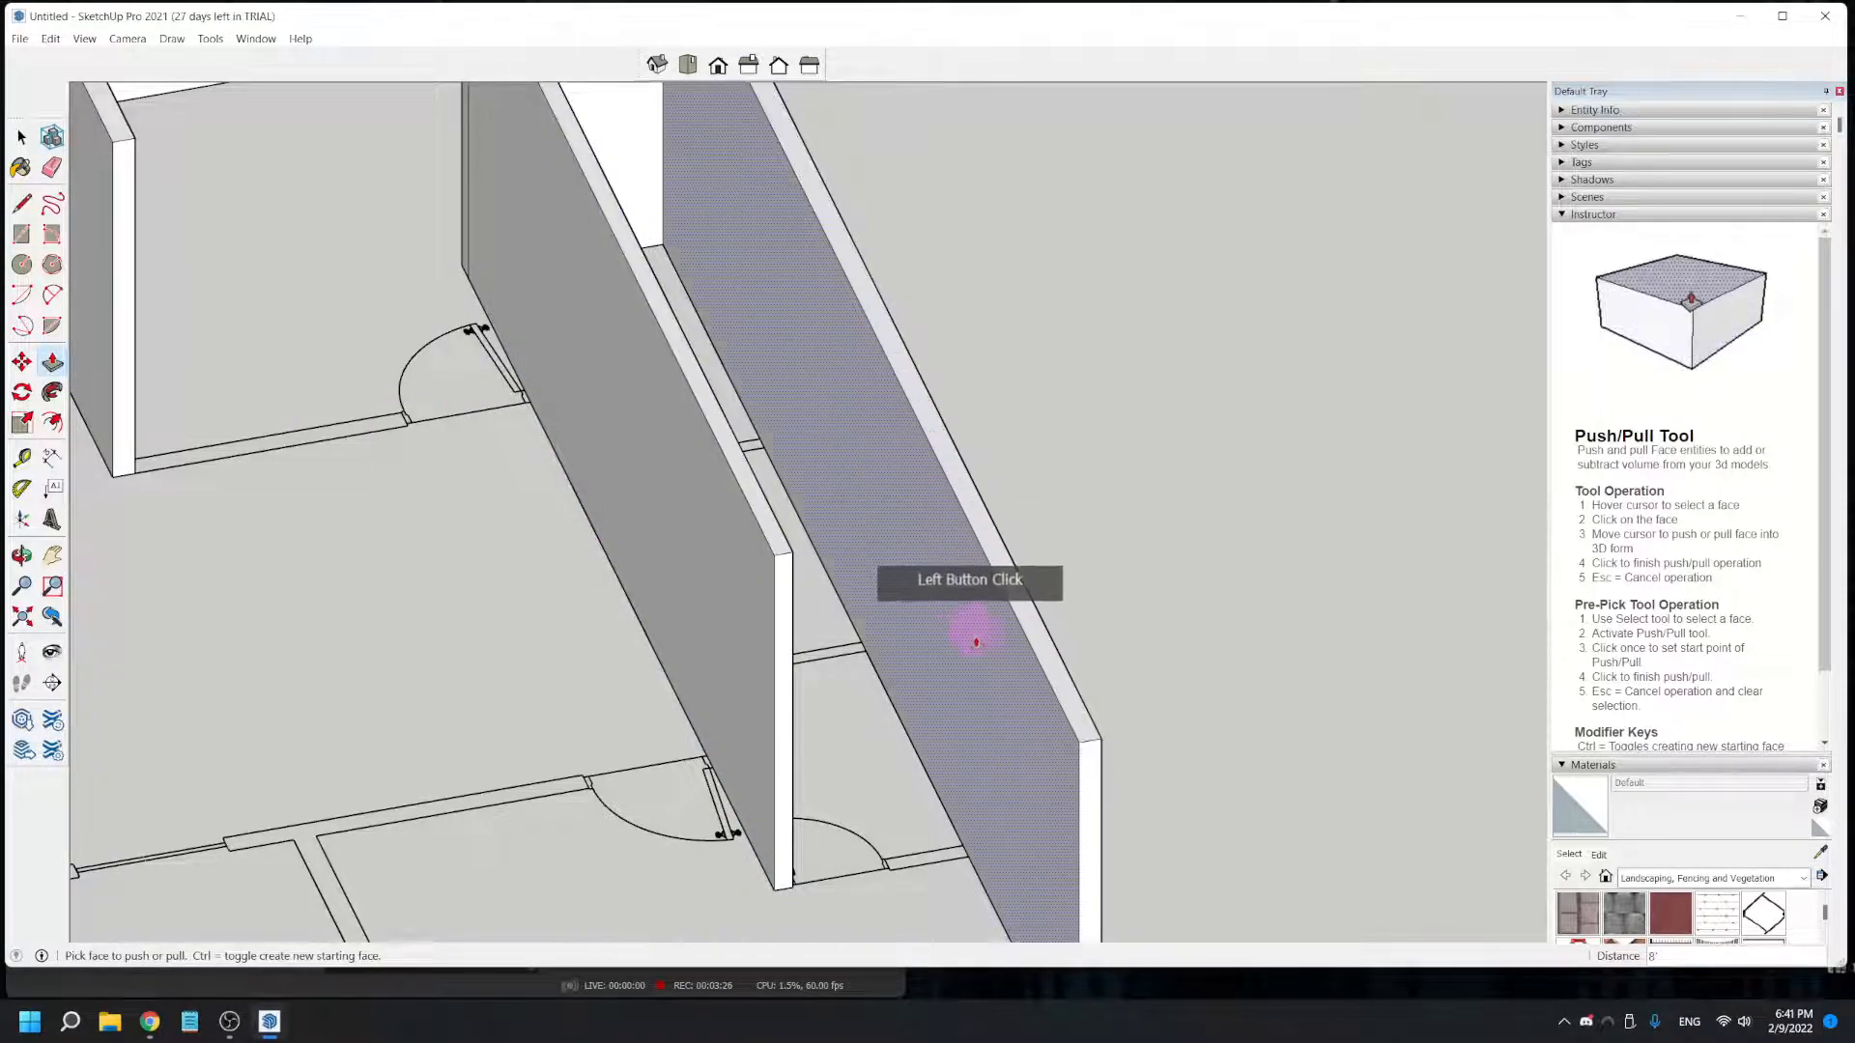
- Draw a rectangle over the end doorway wall, spanning from the interior wall's far end to the long exterior wall
{"action": "middle_click_drag", "start_coordinate": [925, 779], "coordinate": [483, 879]}
{"action": "scroll", "coordinate": [1022, 573], "scroll_direction": "down", "scroll_amount": 5}
{"action": "middle_click_drag", "start_coordinate": [1022, 573], "coordinate": [970, 841]}
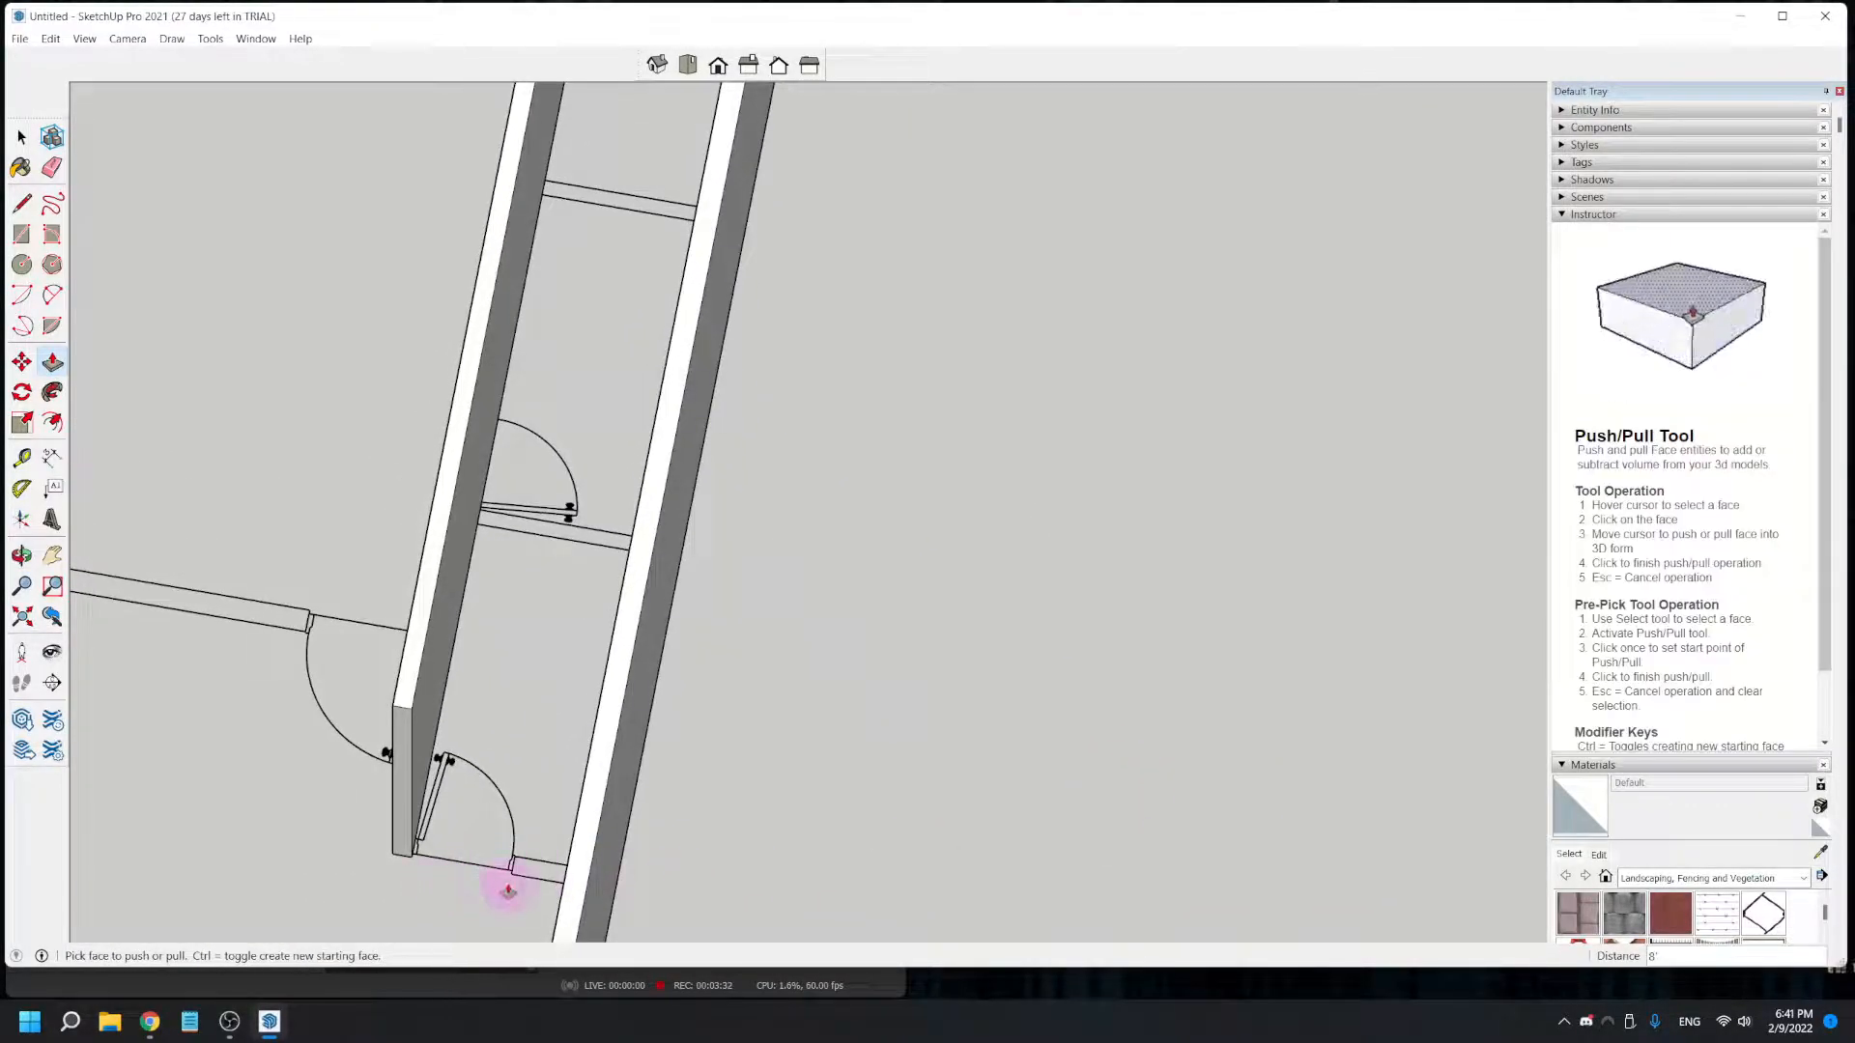
{"action": "middle_click_drag", "start_coordinate": [473, 894], "coordinate": [737, 786]}
{"action": "scroll", "coordinate": [737, 786], "scroll_direction": "up", "scroll_amount": 3}
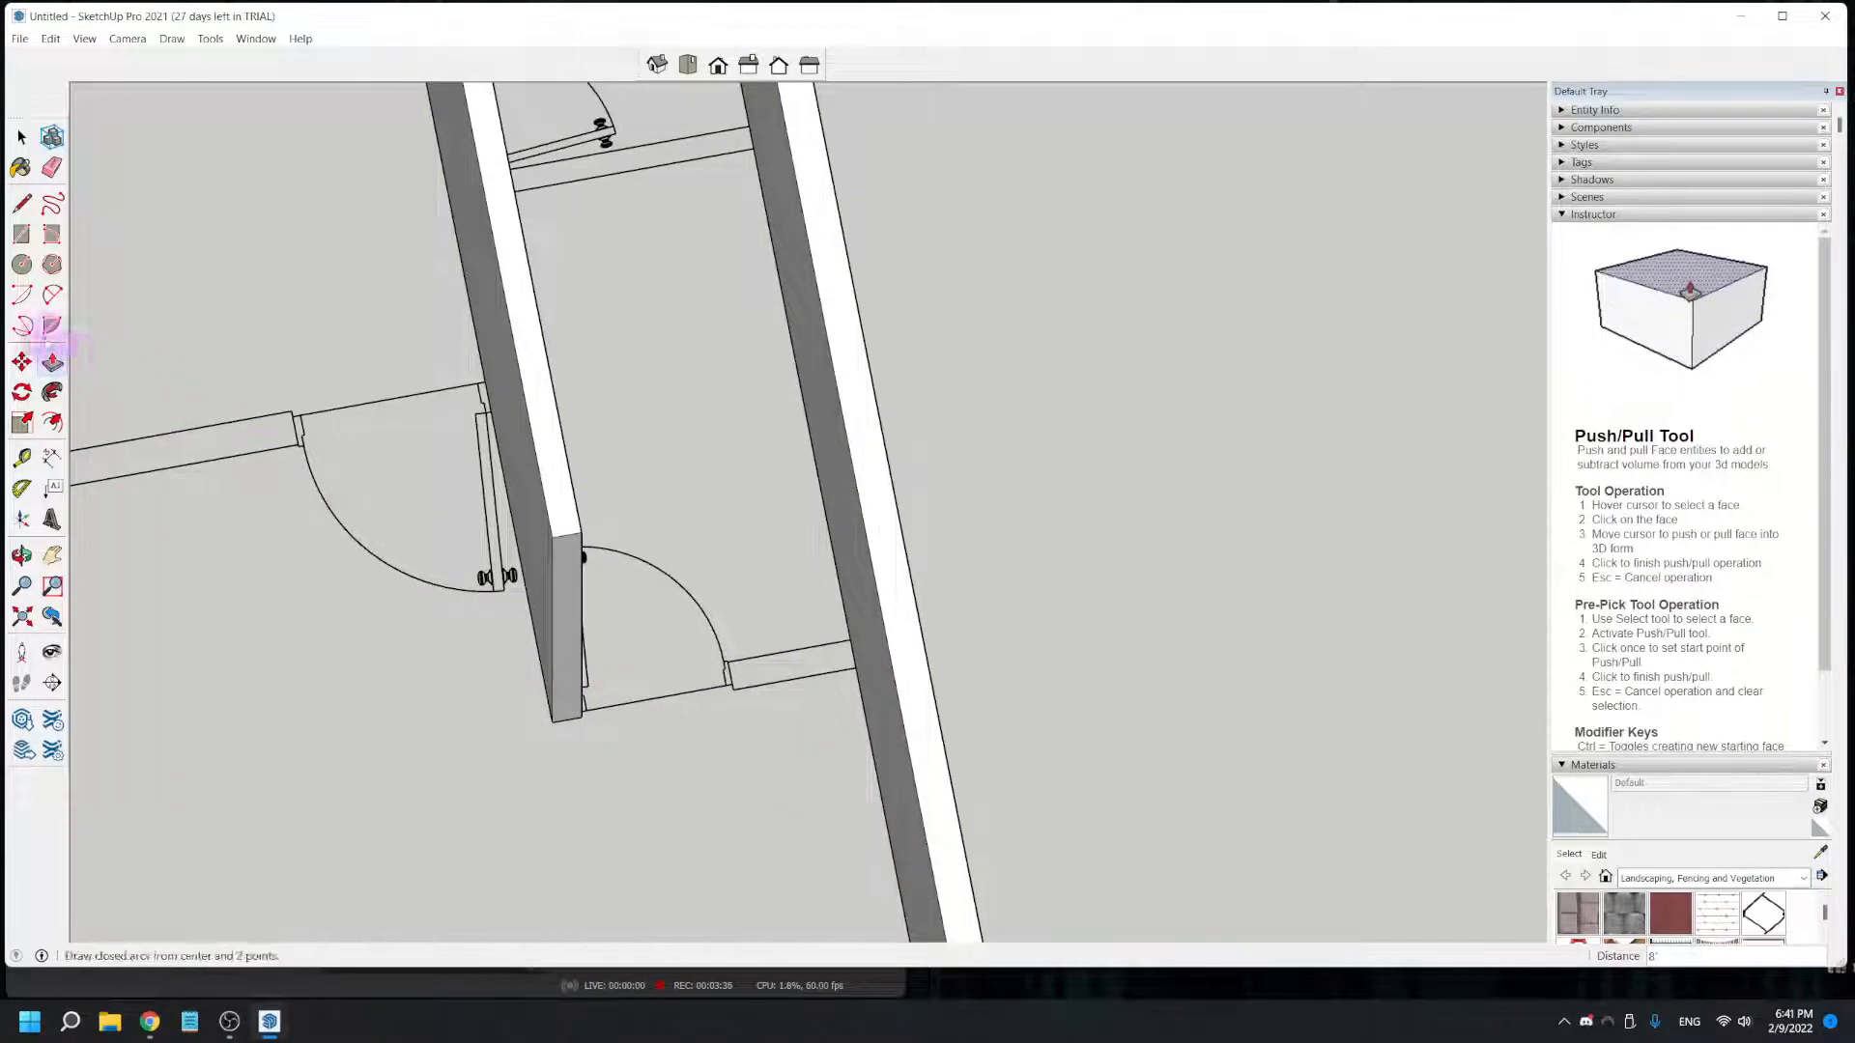
{"action": "left_click", "coordinate": [21, 237]}
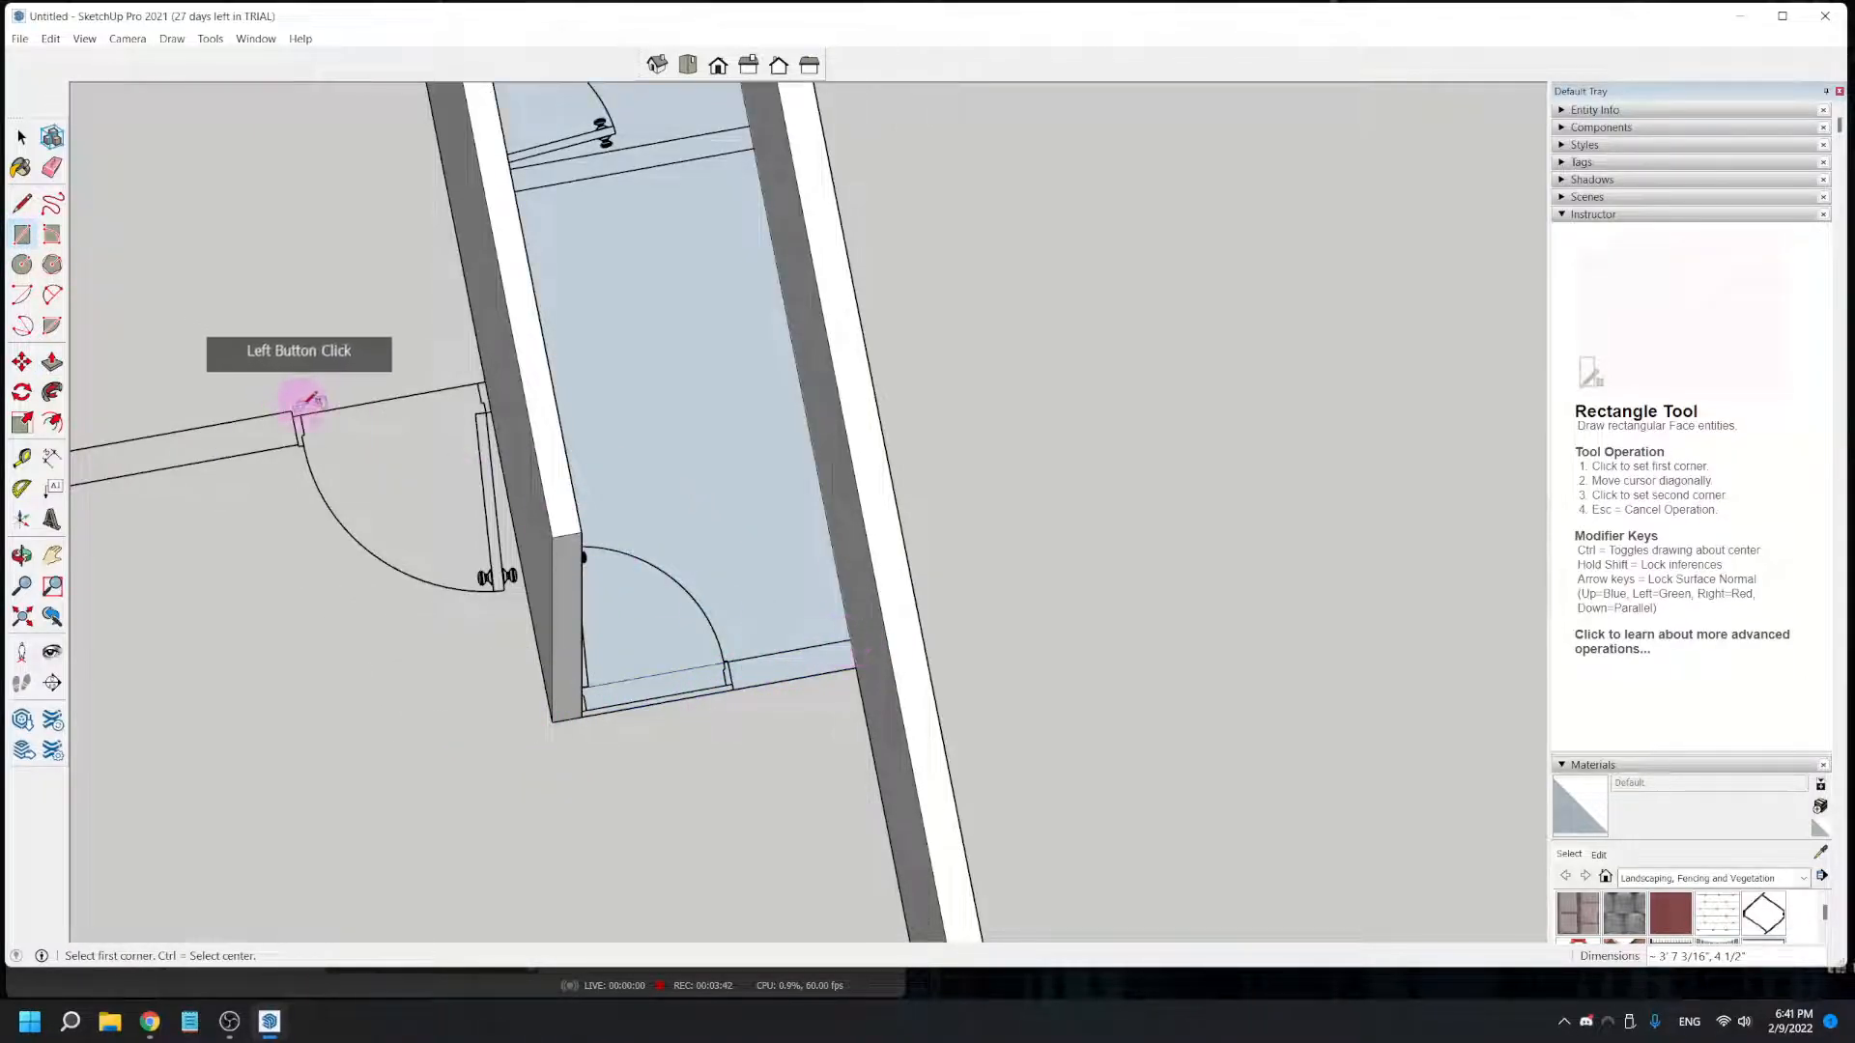
- Push/Pull the end doorway wall rectangle up to the top of the adjoining long walls
{"action": "scroll", "coordinate": [656, 491], "scroll_direction": "down", "scroll_amount": 2}
{"action": "mouse_move", "coordinate": [713, 630]}
{"action": "middle_mouse_down", "text": "shift"}
{"action": "mouse_move", "coordinate": [725, 790]}
{"action": "mouse_move", "coordinate": [571, 753]}
{"action": "mouse_move", "coordinate": [557, 708]}
{"action": "middle_mouse_up", "text": "shift"}
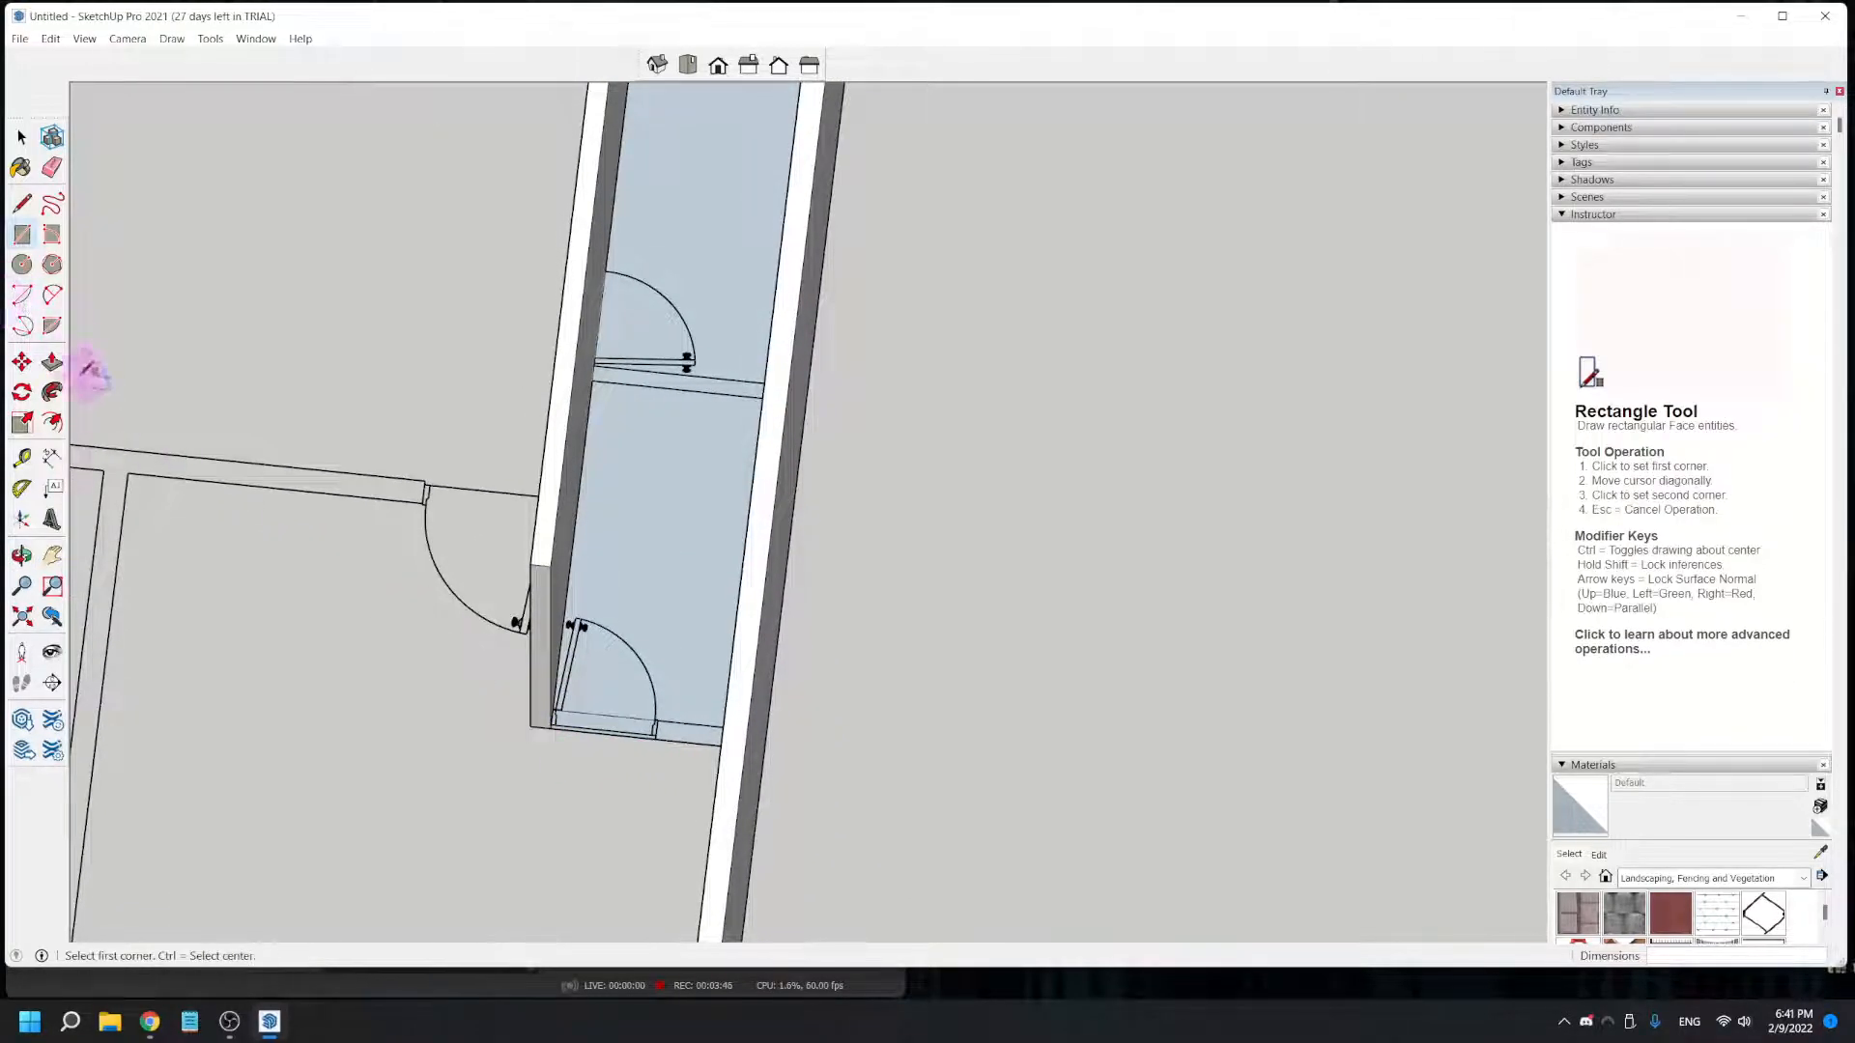
{"action": "left_click", "coordinate": [52, 362]}
{"action": "left_click_drag", "start_coordinate": [612, 711], "coordinate": [554, 576]}
{"action": "middle_click_drag", "start_coordinate": [572, 563], "coordinate": [638, 680]}
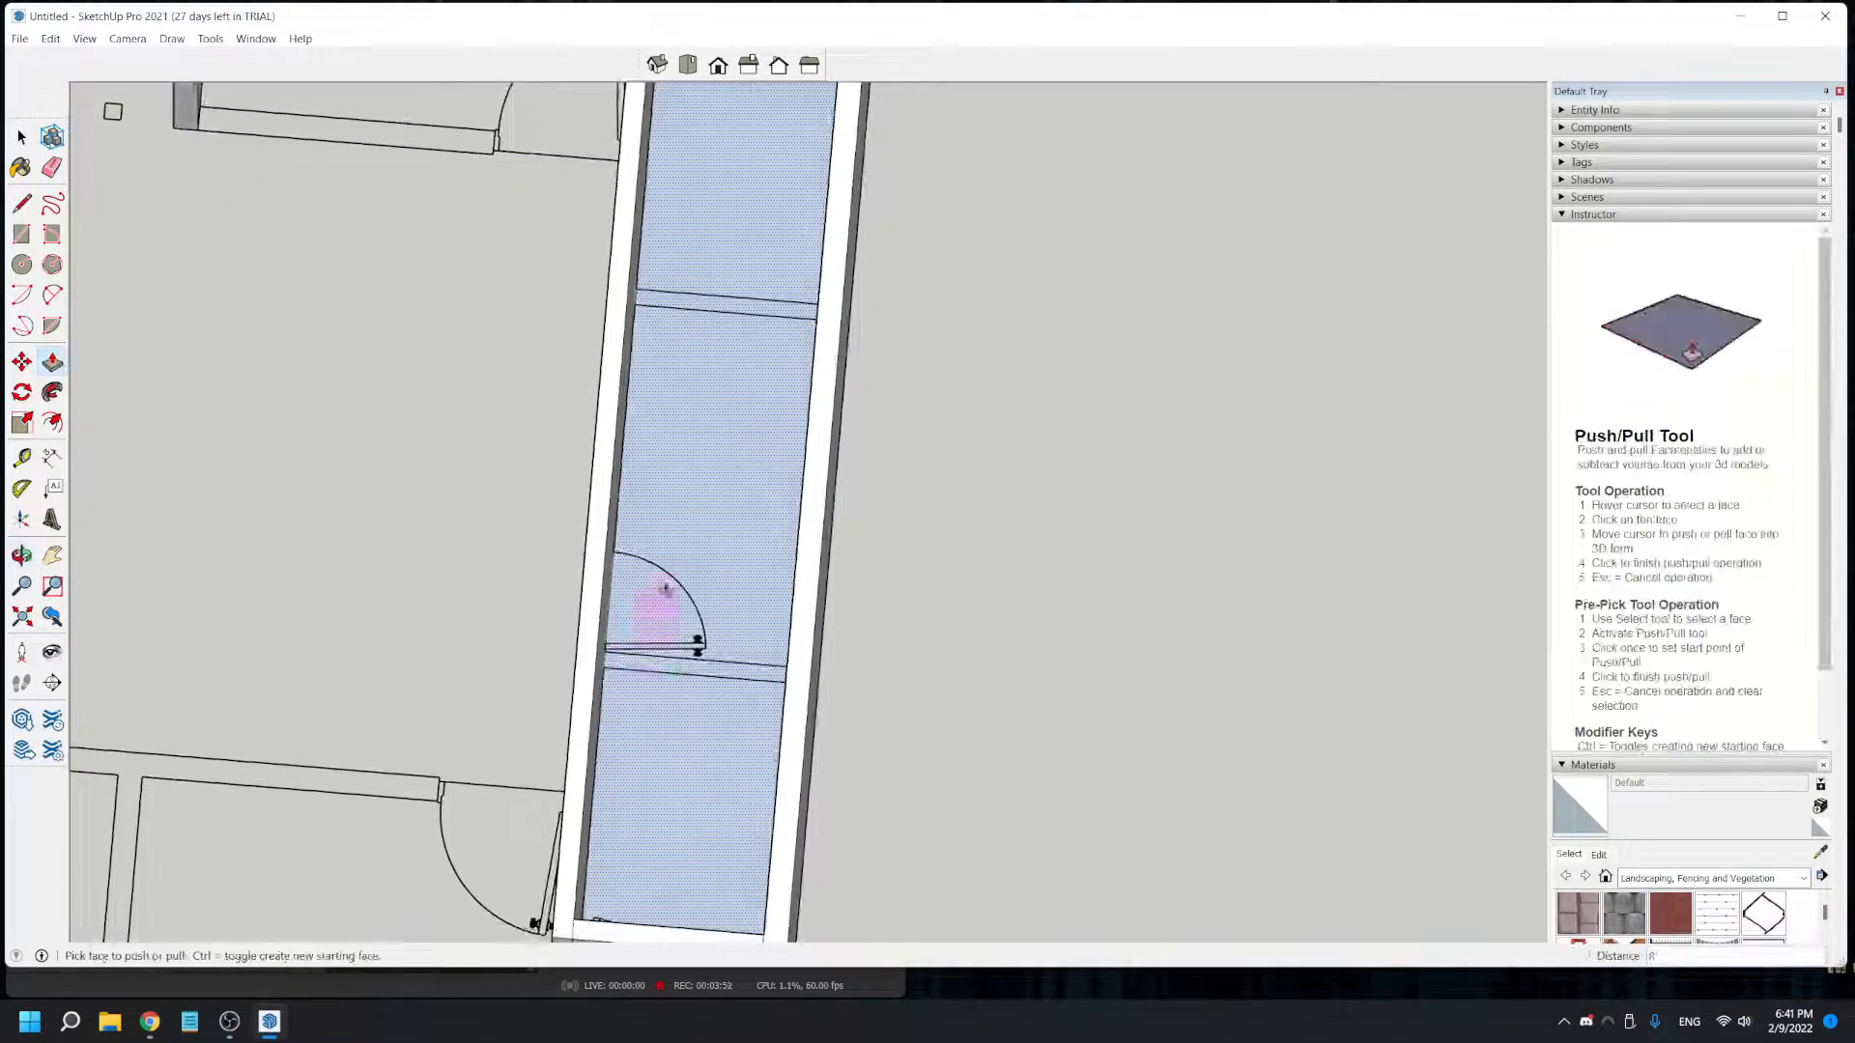
- Draw a rectangle over the partition beside the middle door, between the long interior wall and the exterior wall
{"action": "scroll", "coordinate": [687, 534], "scroll_direction": "down", "scroll_amount": 2}
{"action": "middle_click_drag", "start_coordinate": [699, 491], "coordinate": [697, 521]}
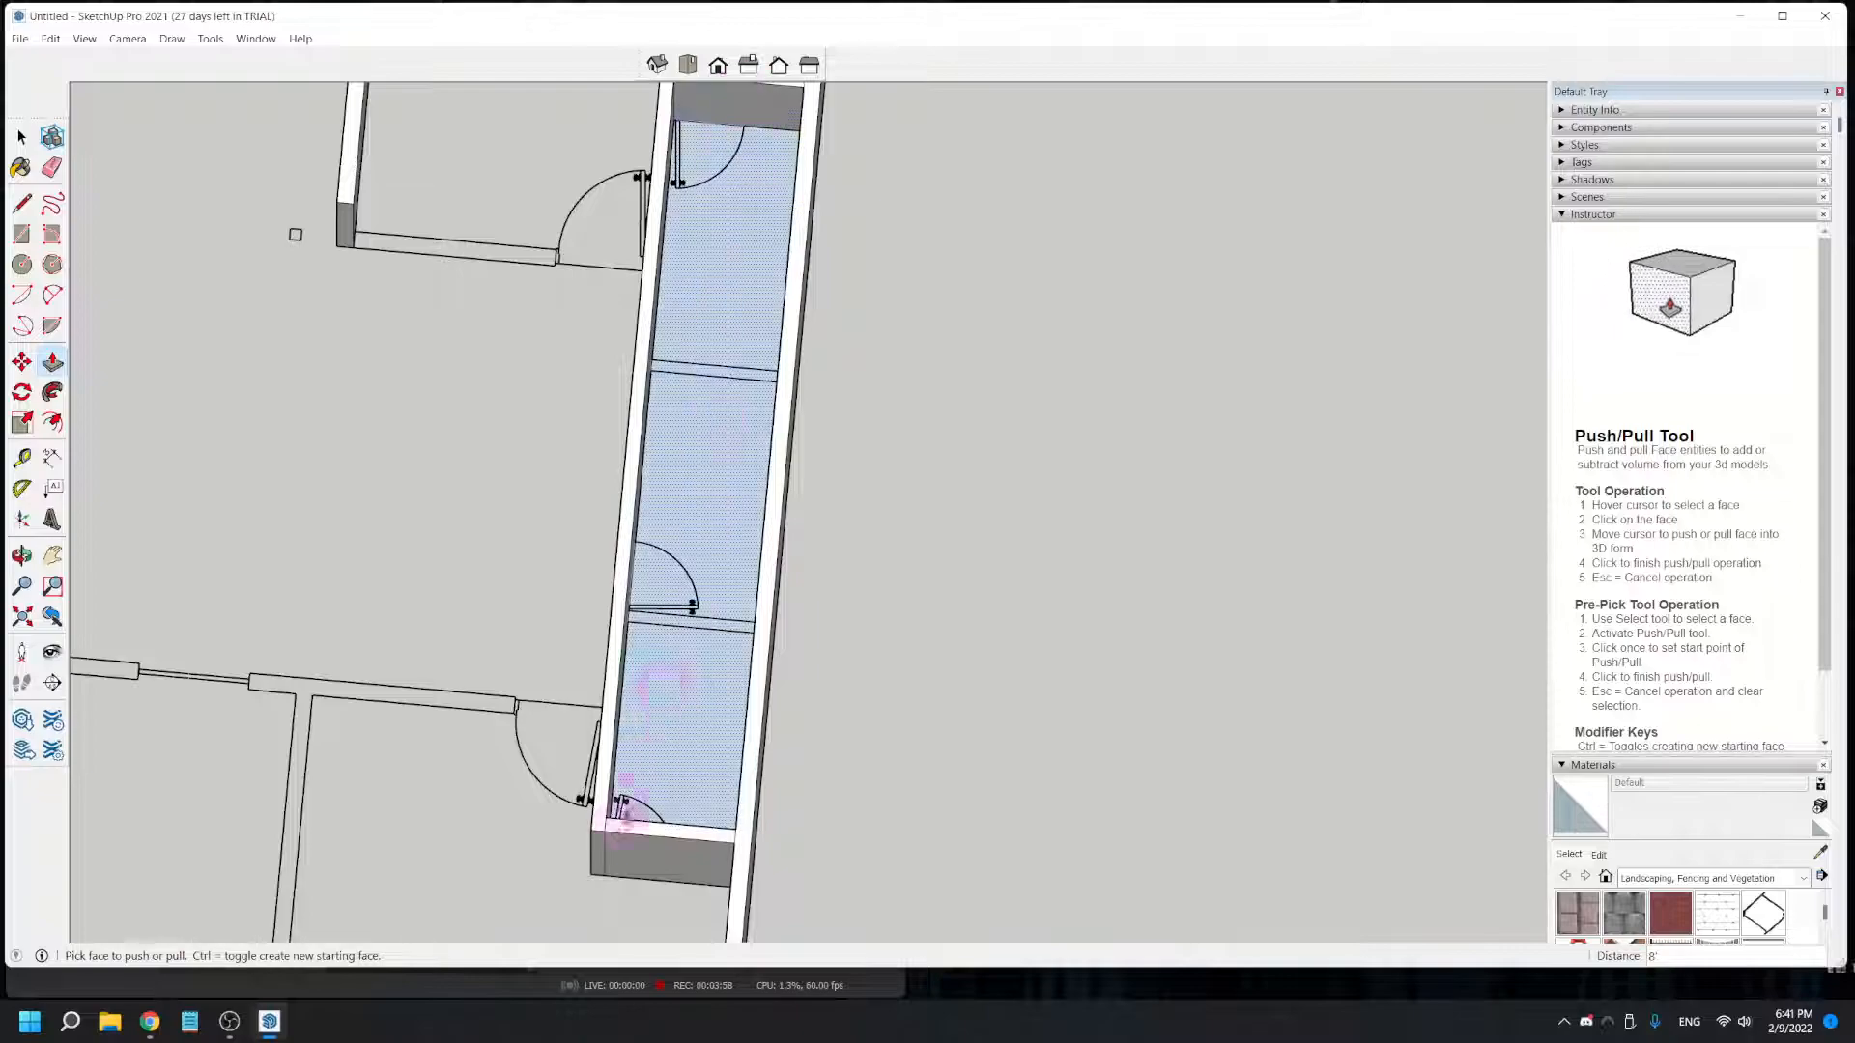
{"action": "scroll", "coordinate": [678, 645], "scroll_direction": "up", "scroll_amount": 4}
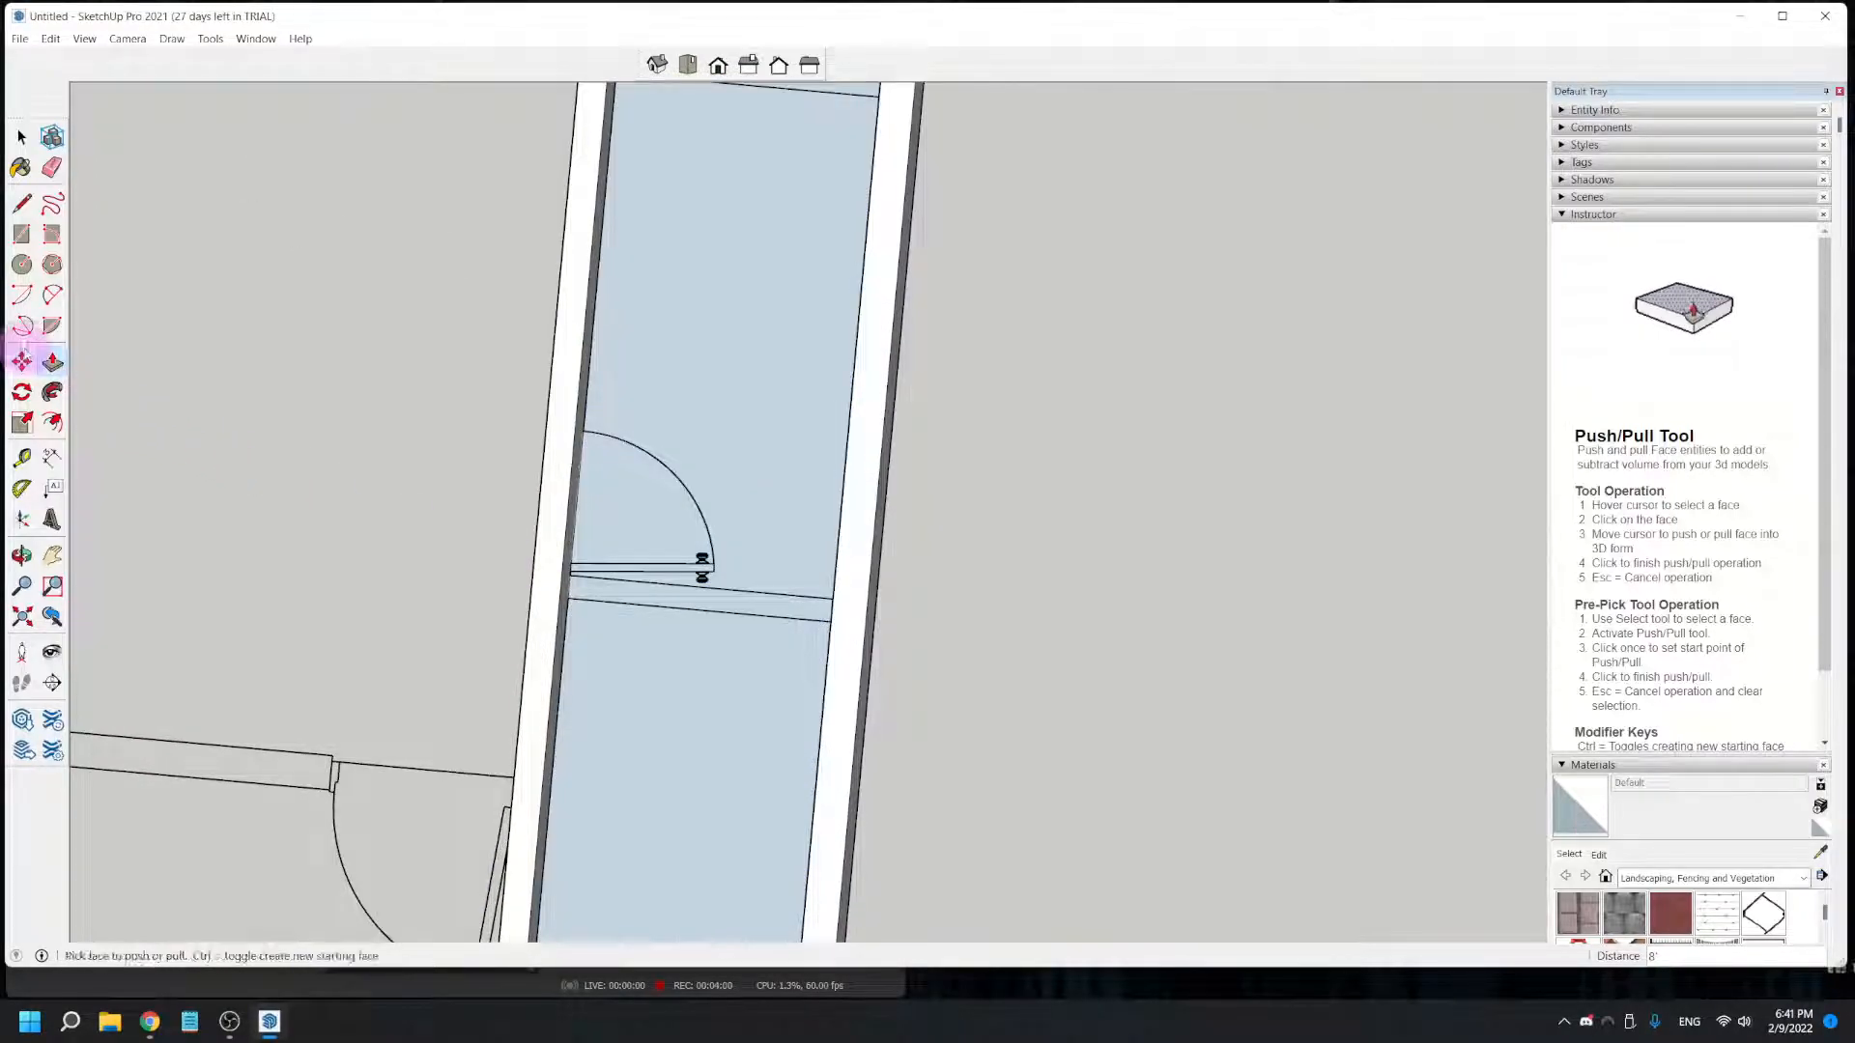
{"action": "left_click", "coordinate": [21, 235]}
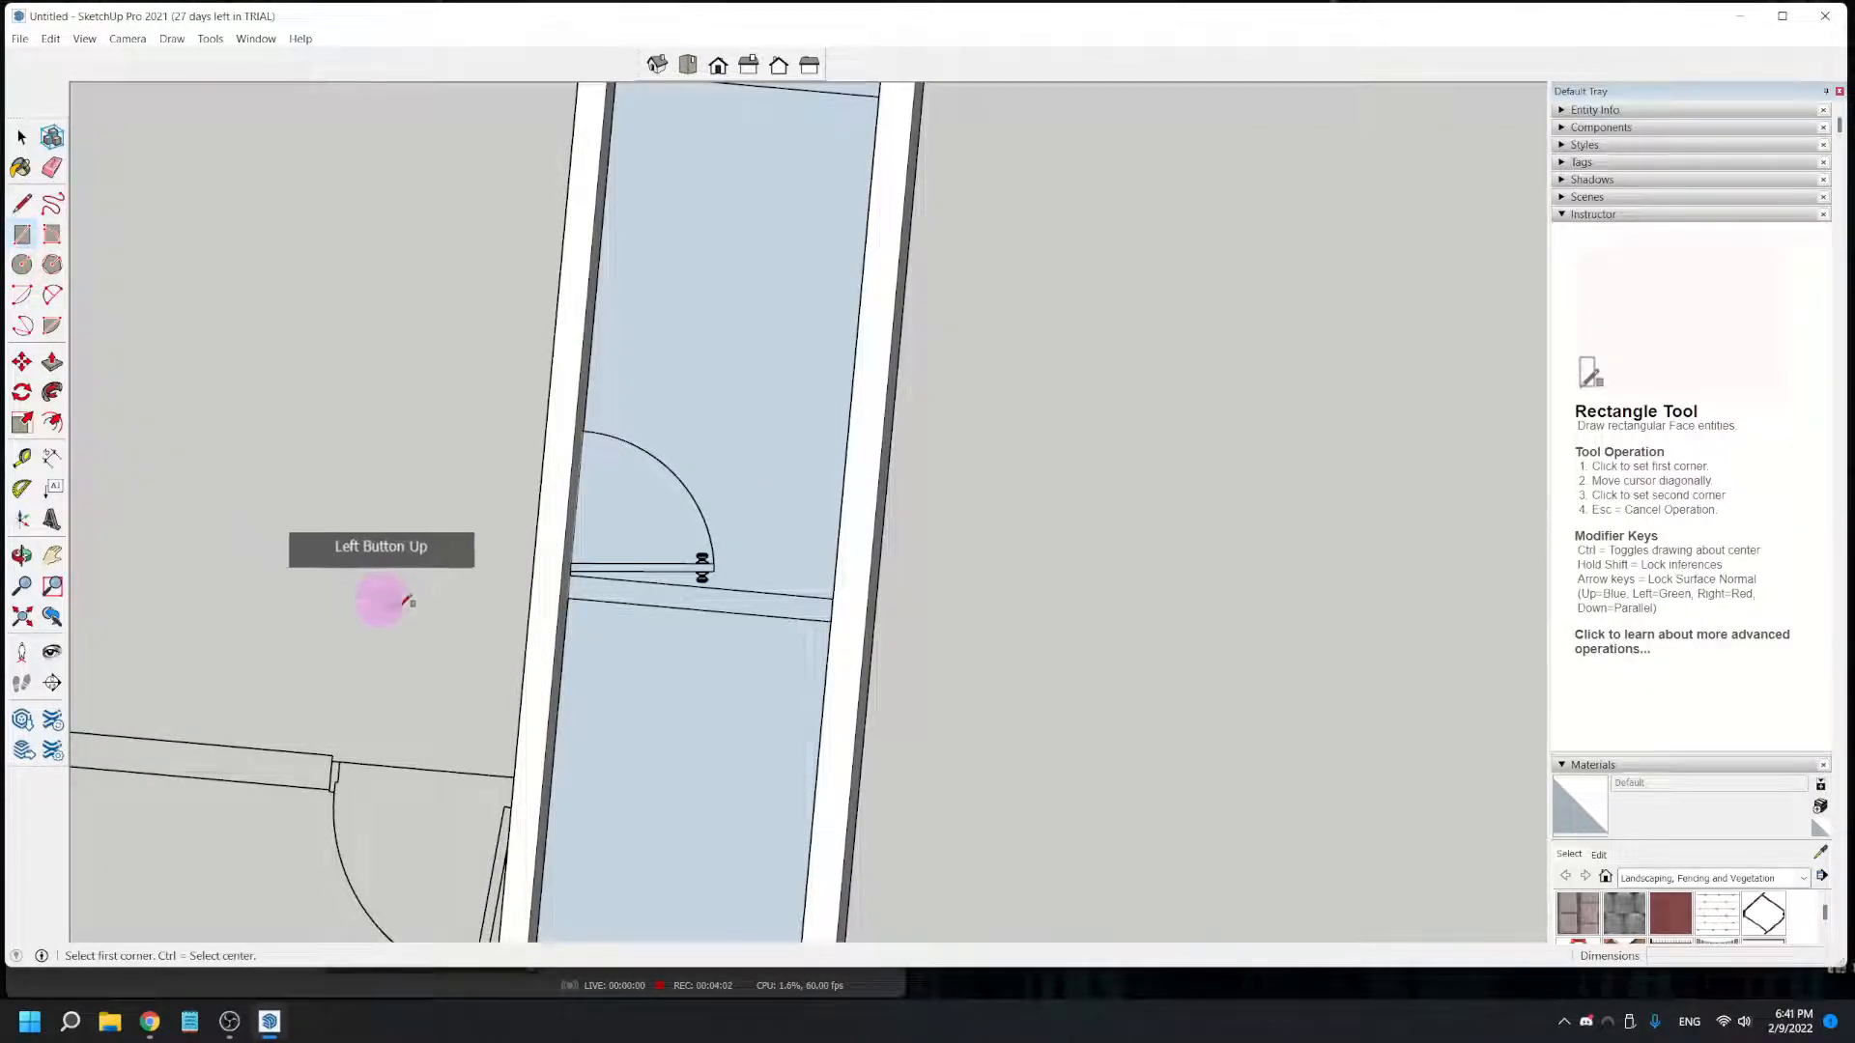
{"action": "left_click", "coordinate": [568, 598]}
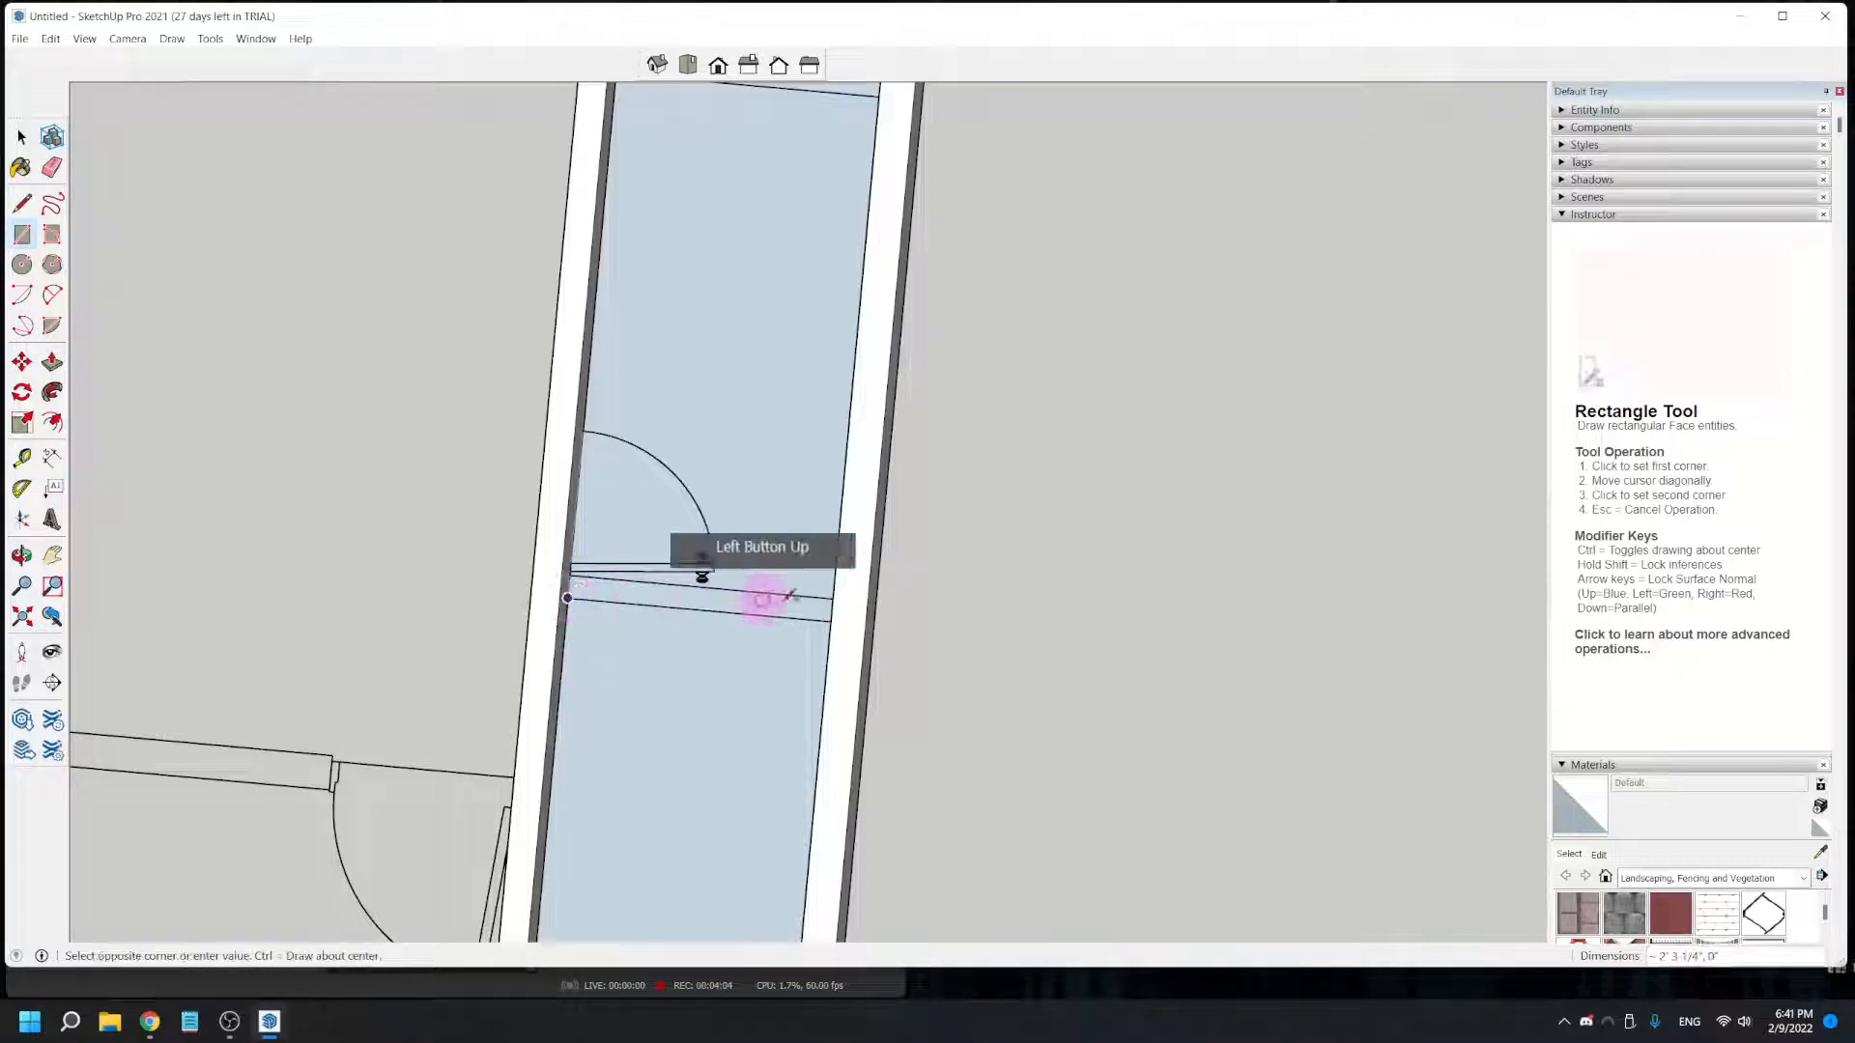
{"action": "middle_click_drag", "start_coordinate": [710, 685], "coordinate": [1027, 592], "text": "shift"}
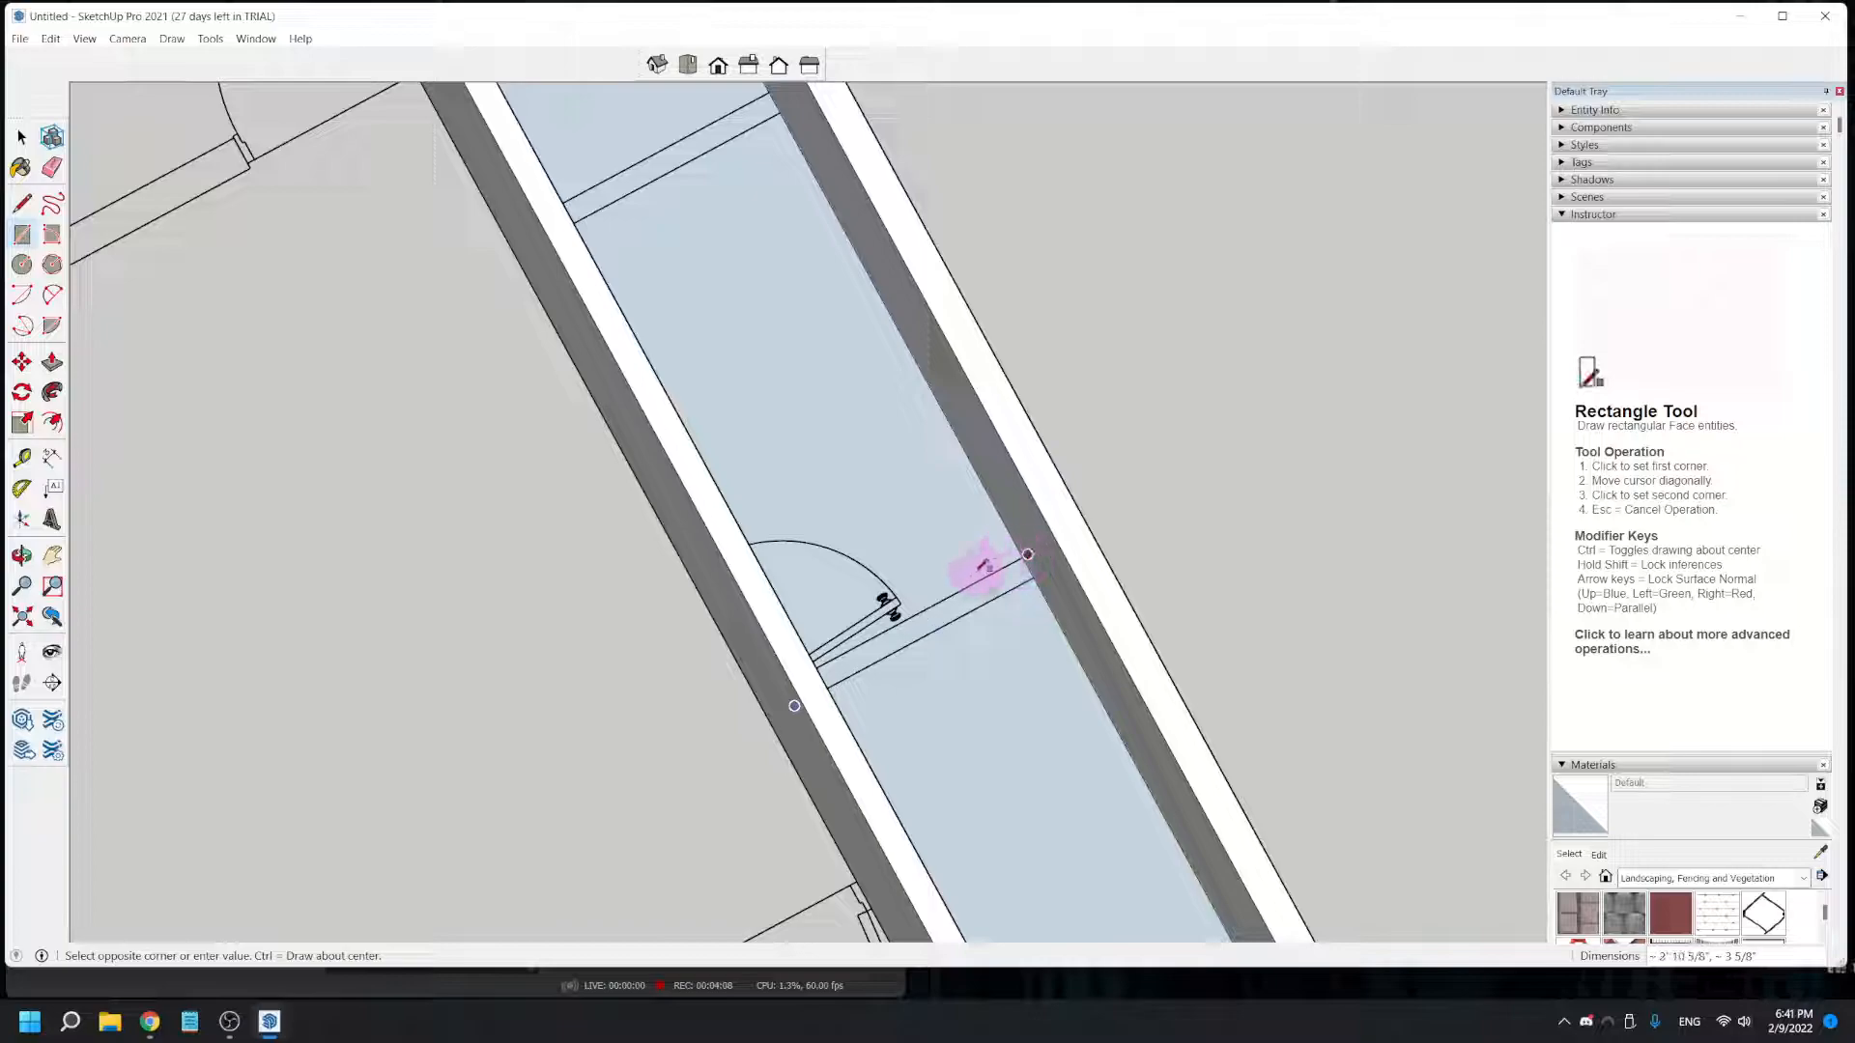
{"action": "scroll", "coordinate": [1014, 564], "scroll_direction": "up", "scroll_amount": 3}
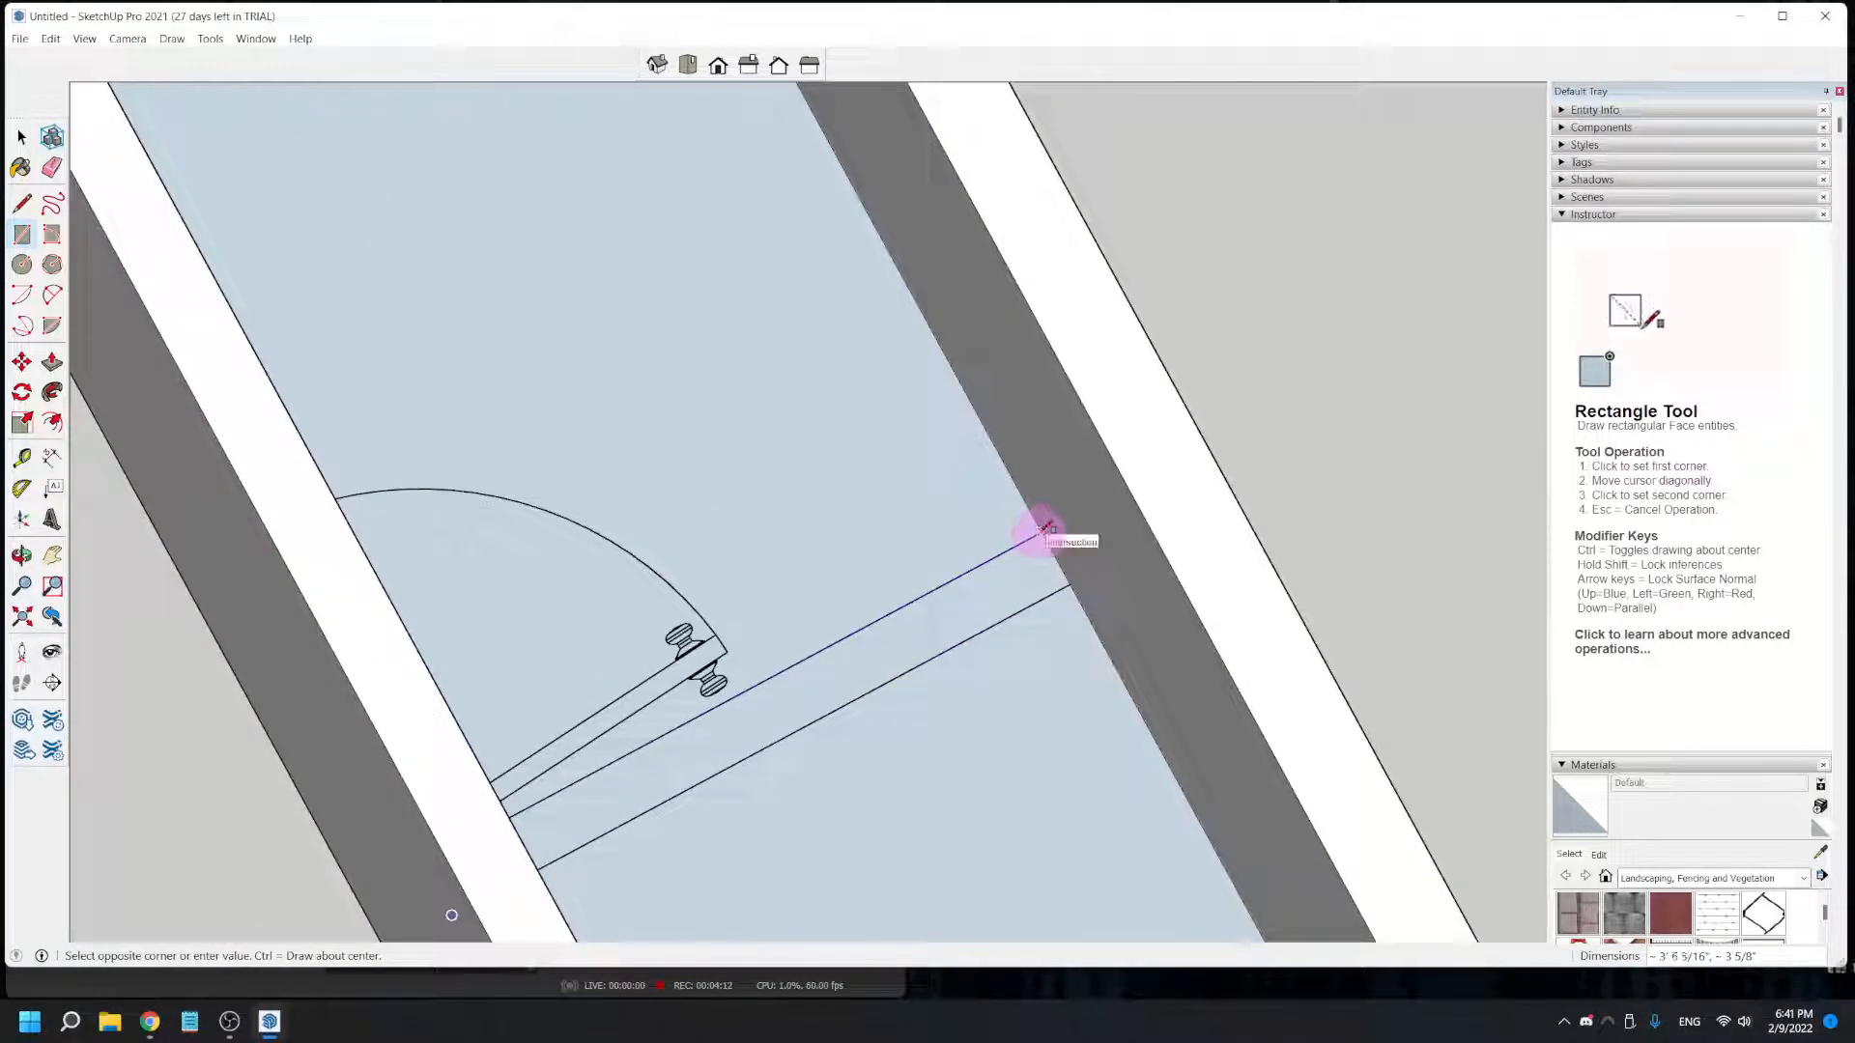
{"action": "scroll", "coordinate": [780, 748], "scroll_direction": "down", "scroll_amount": 3}
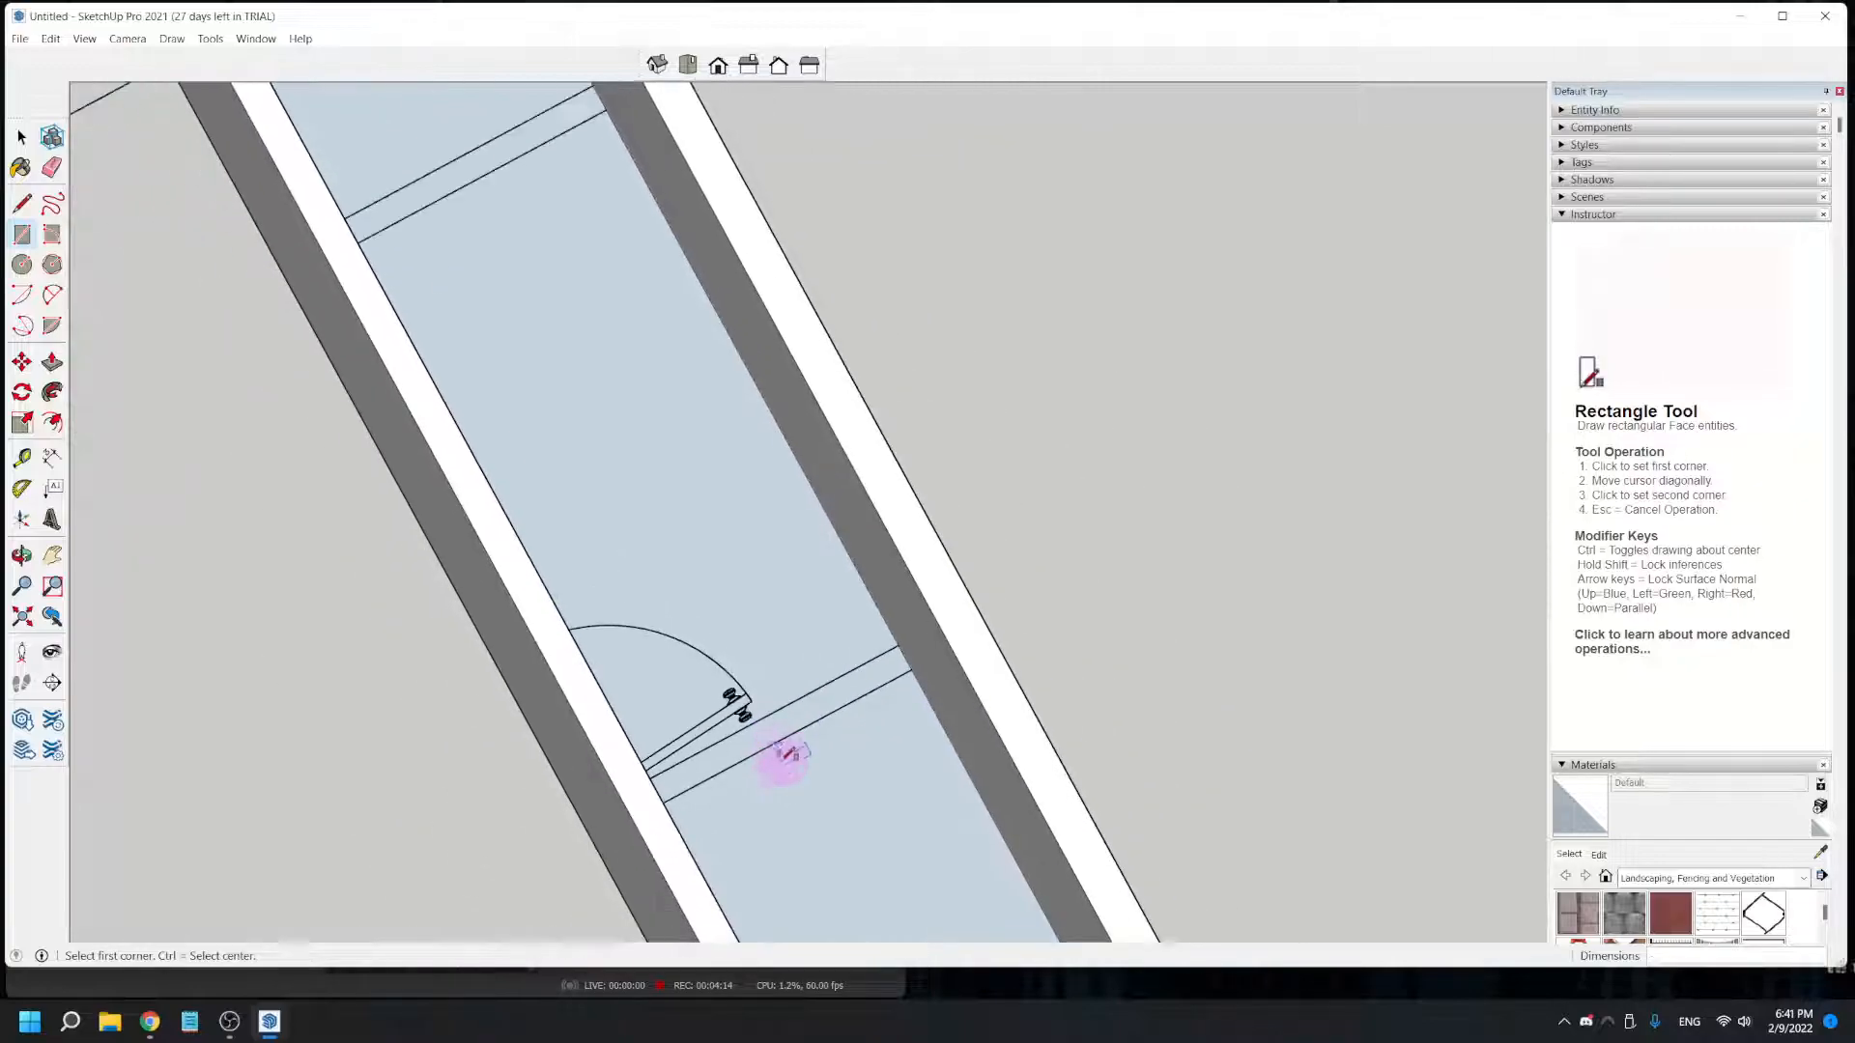
- Try to Push/Pull the partition beside the middle door up 8' to the top of the long interior wall
{"action": "middle_click_drag", "start_coordinate": [739, 821], "coordinate": [301, 519]}
{"action": "left_click", "coordinate": [63, 360]}
{"action": "left_click", "coordinate": [696, 641]}
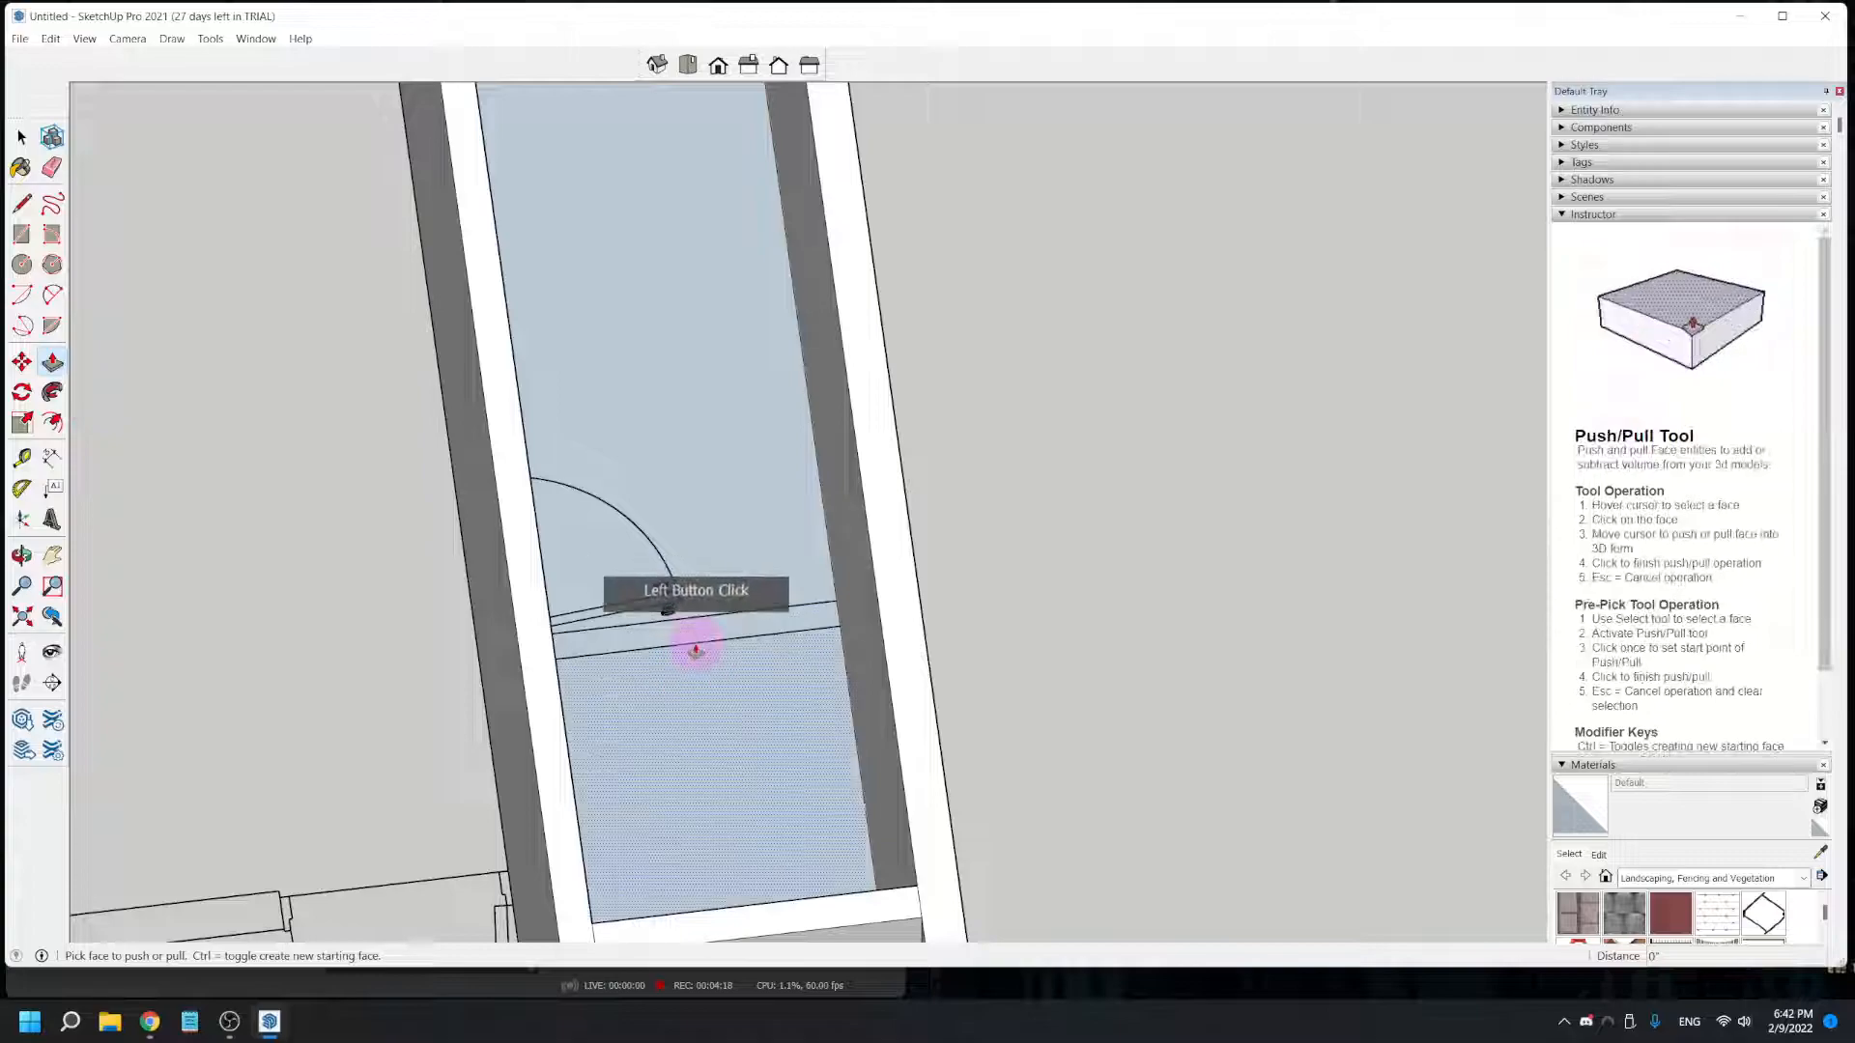
{"action": "left_click", "coordinate": [508, 448]}
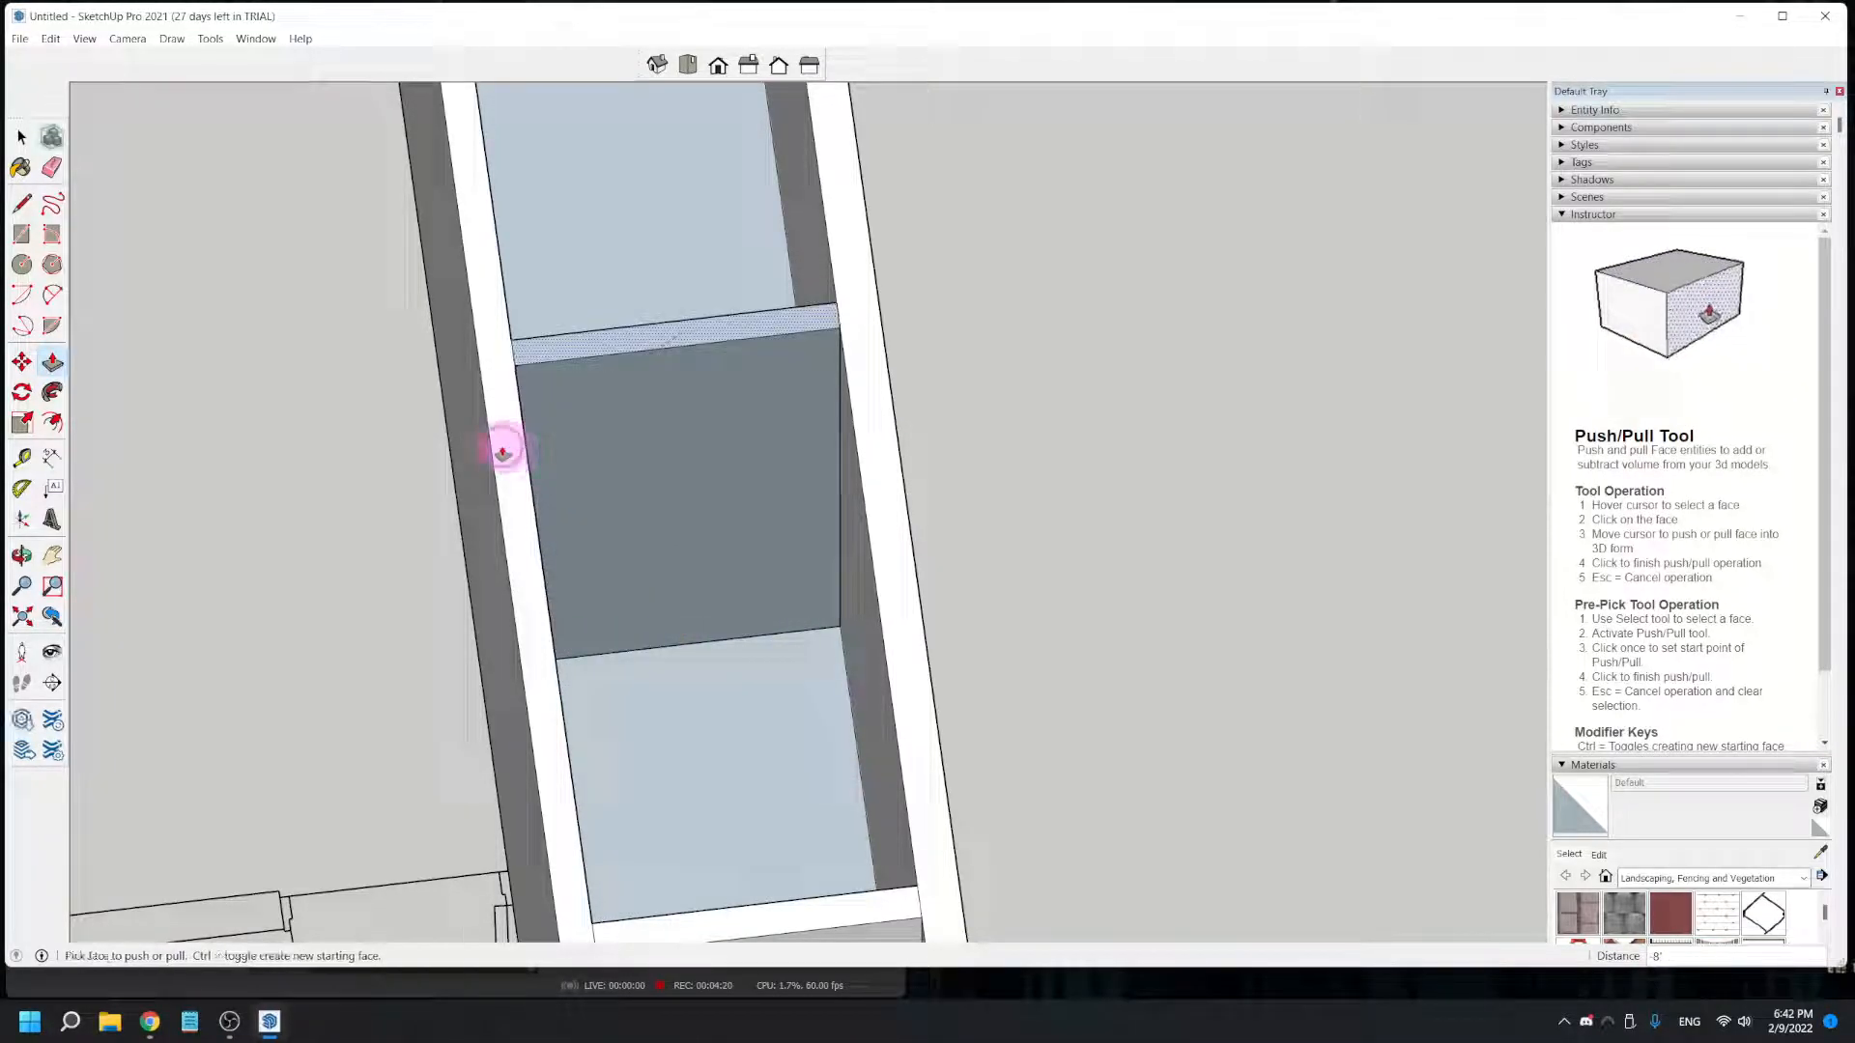
- Push/Pull the flat partition beside the middle door up about 7' 6 11/16" toward the top of the exterior wall
{"action": "scroll", "coordinate": [569, 529], "scroll_direction": "down", "scroll_amount": 4}
{"action": "middle_click_drag", "start_coordinate": [587, 584], "coordinate": [967, 586]}
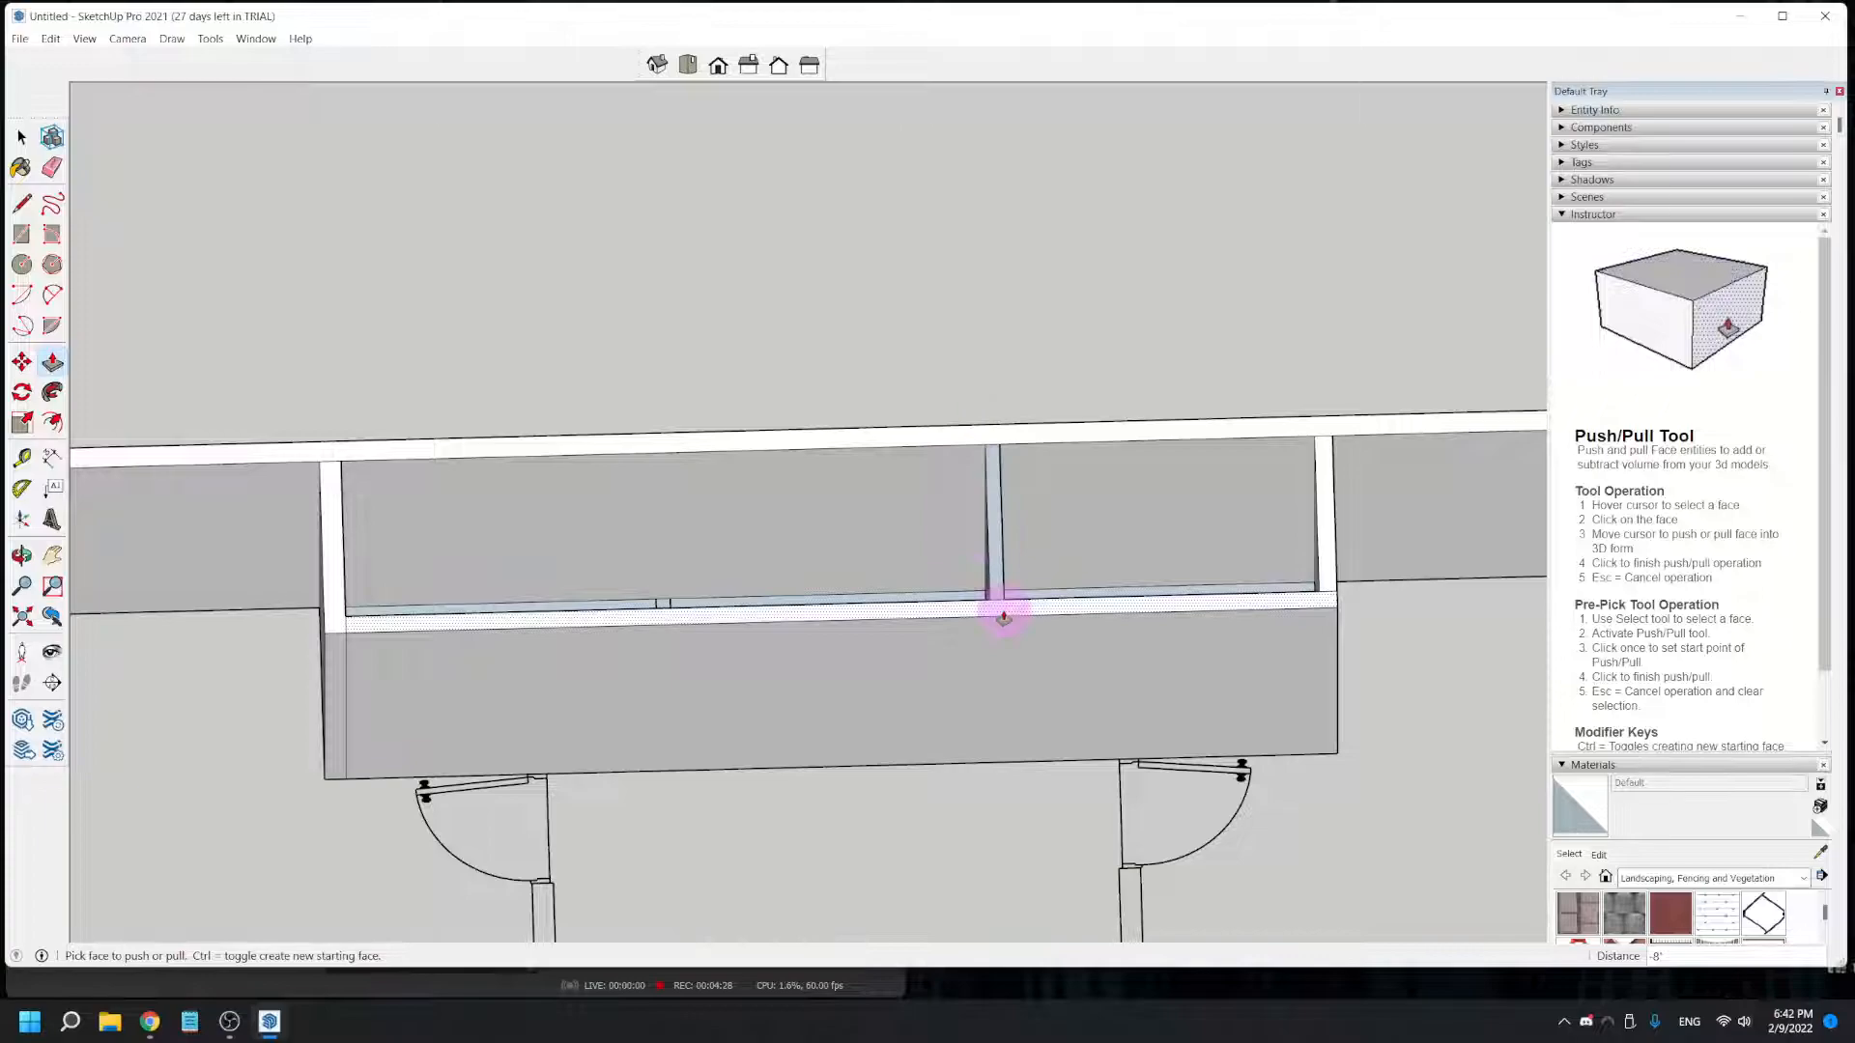
{"action": "middle_click_drag", "start_coordinate": [1073, 629], "coordinate": [742, 814]}
{"action": "scroll", "coordinate": [849, 640], "scroll_direction": "up", "scroll_amount": 3}
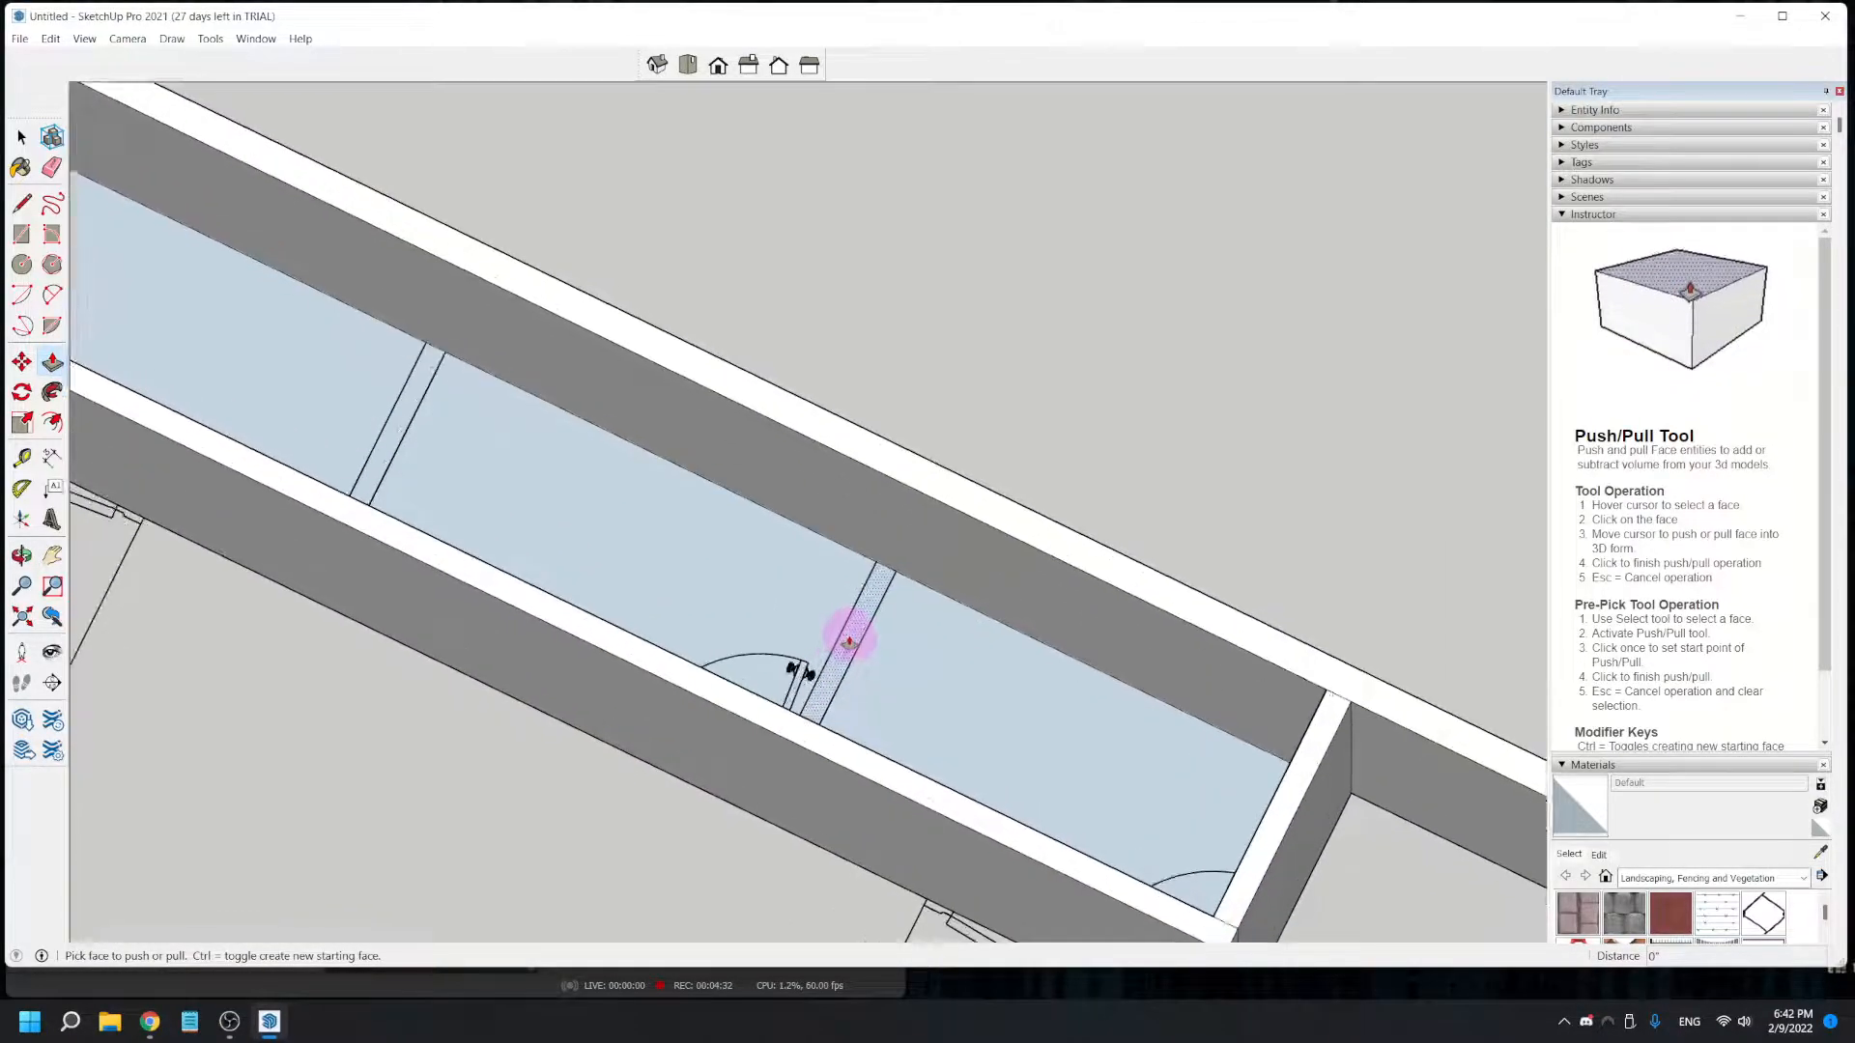
{"action": "left_click", "coordinate": [849, 642]}
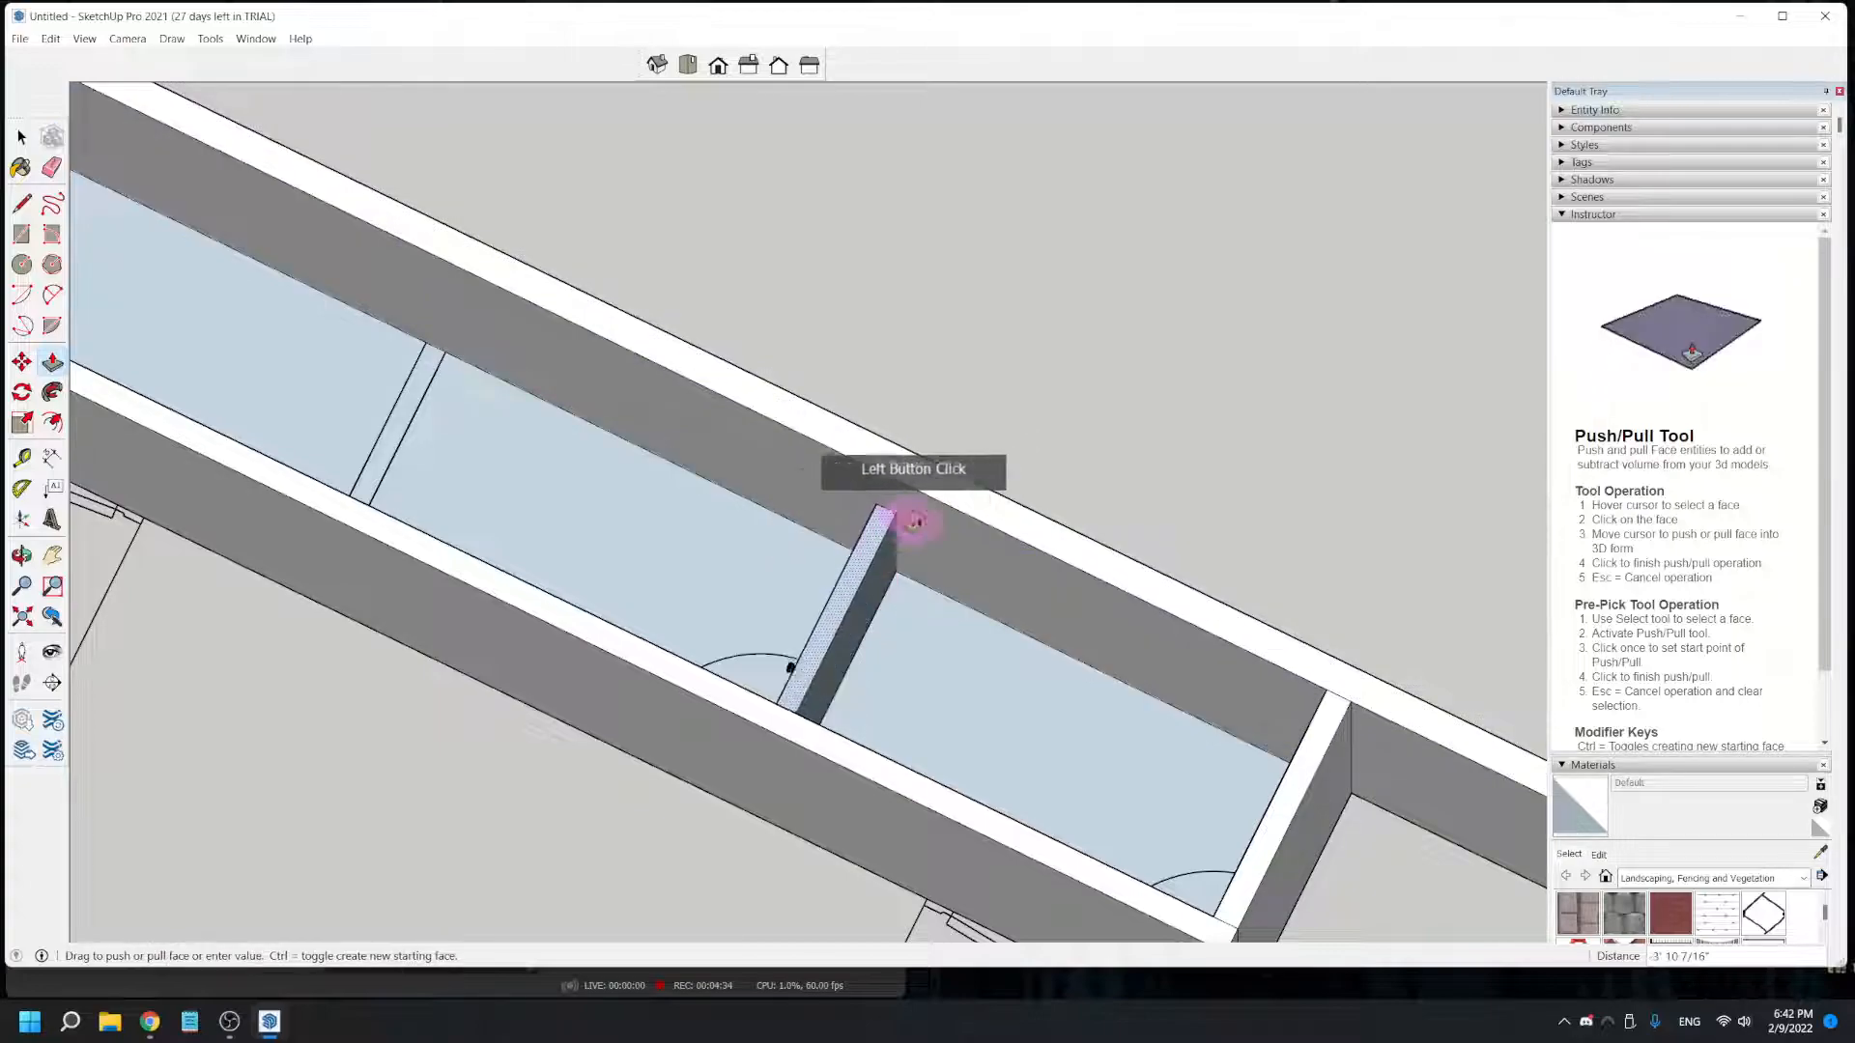
{"action": "left_click", "coordinate": [950, 491]}
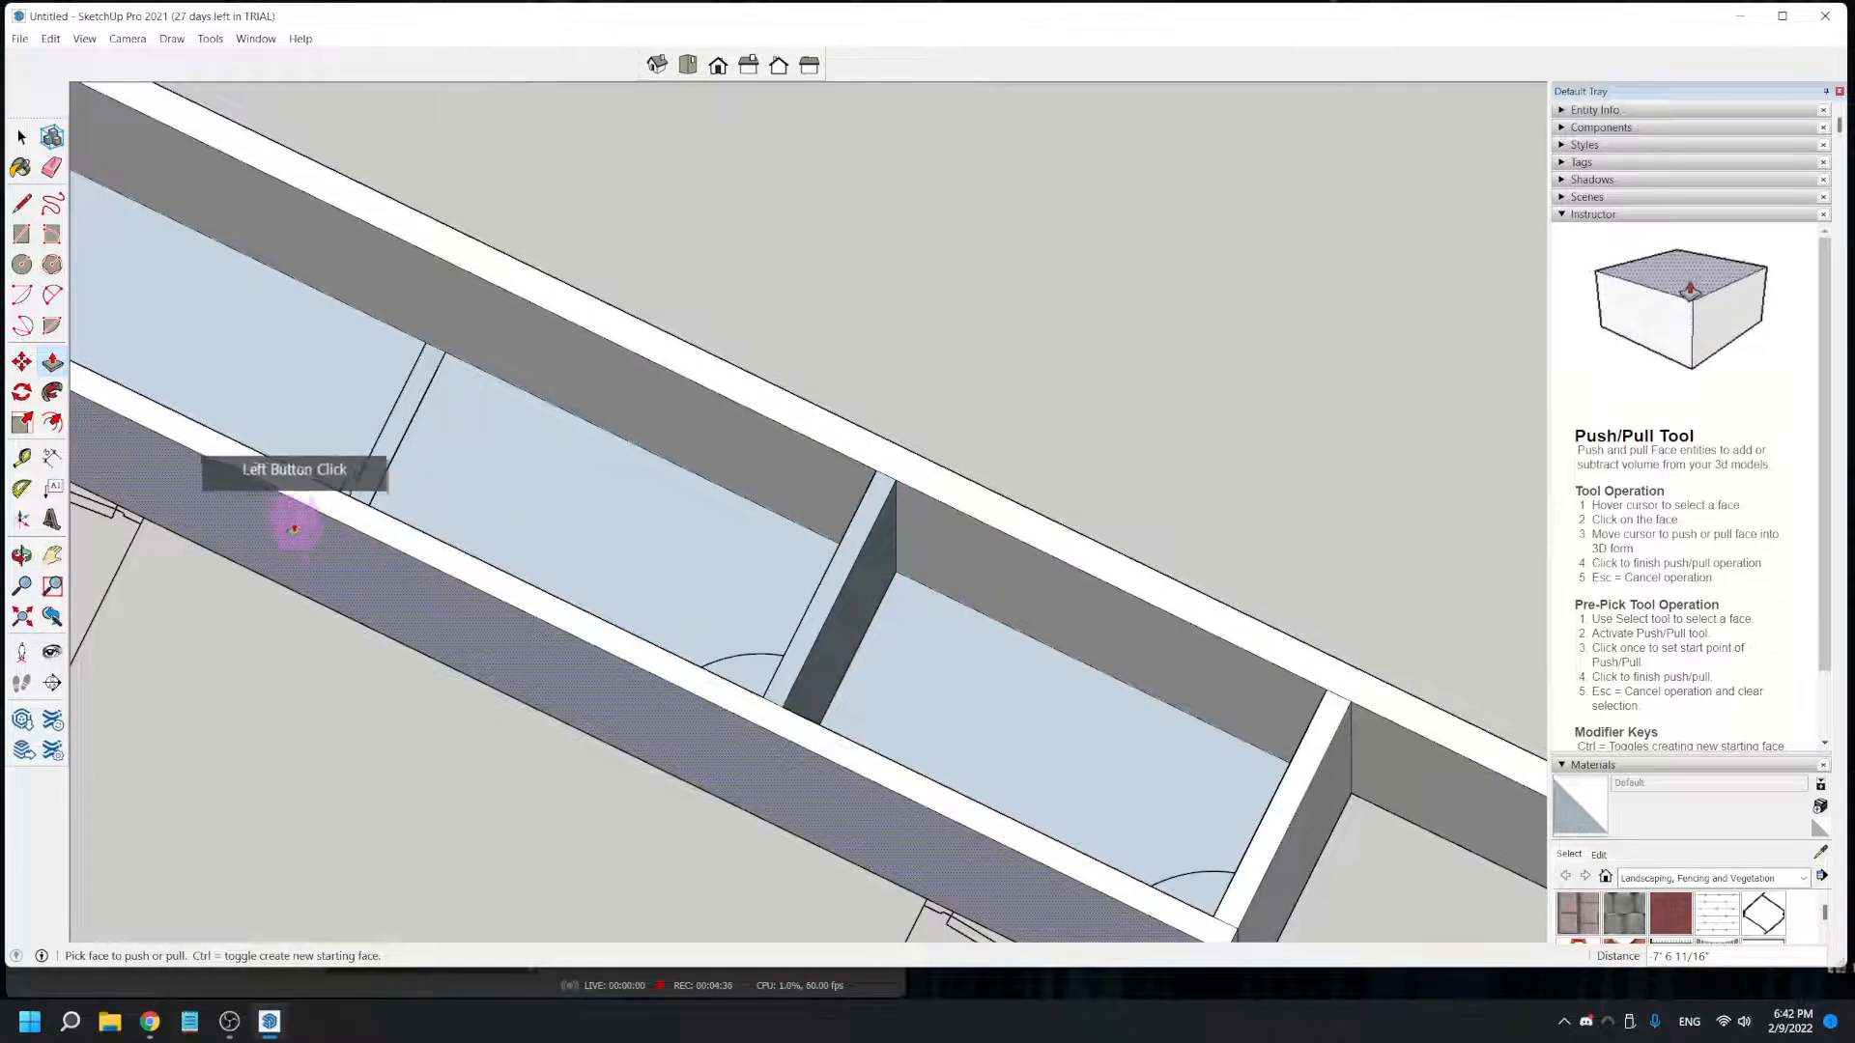
- Draw a rectangle about 3' 6" by 3 5/8" over the remaining flat partition between the long interior and exterior walls
{"action": "left_click", "coordinate": [21, 234]}
{"action": "middle_click_drag", "start_coordinate": [469, 575], "coordinate": [794, 730], "text": "shift"}
{"action": "middle_click_drag", "start_coordinate": [710, 678], "coordinate": [766, 629]}
{"action": "scroll", "coordinate": [826, 687], "scroll_direction": "up", "scroll_amount": 3}
{"action": "middle_click_drag", "start_coordinate": [826, 687], "coordinate": [370, 653]}
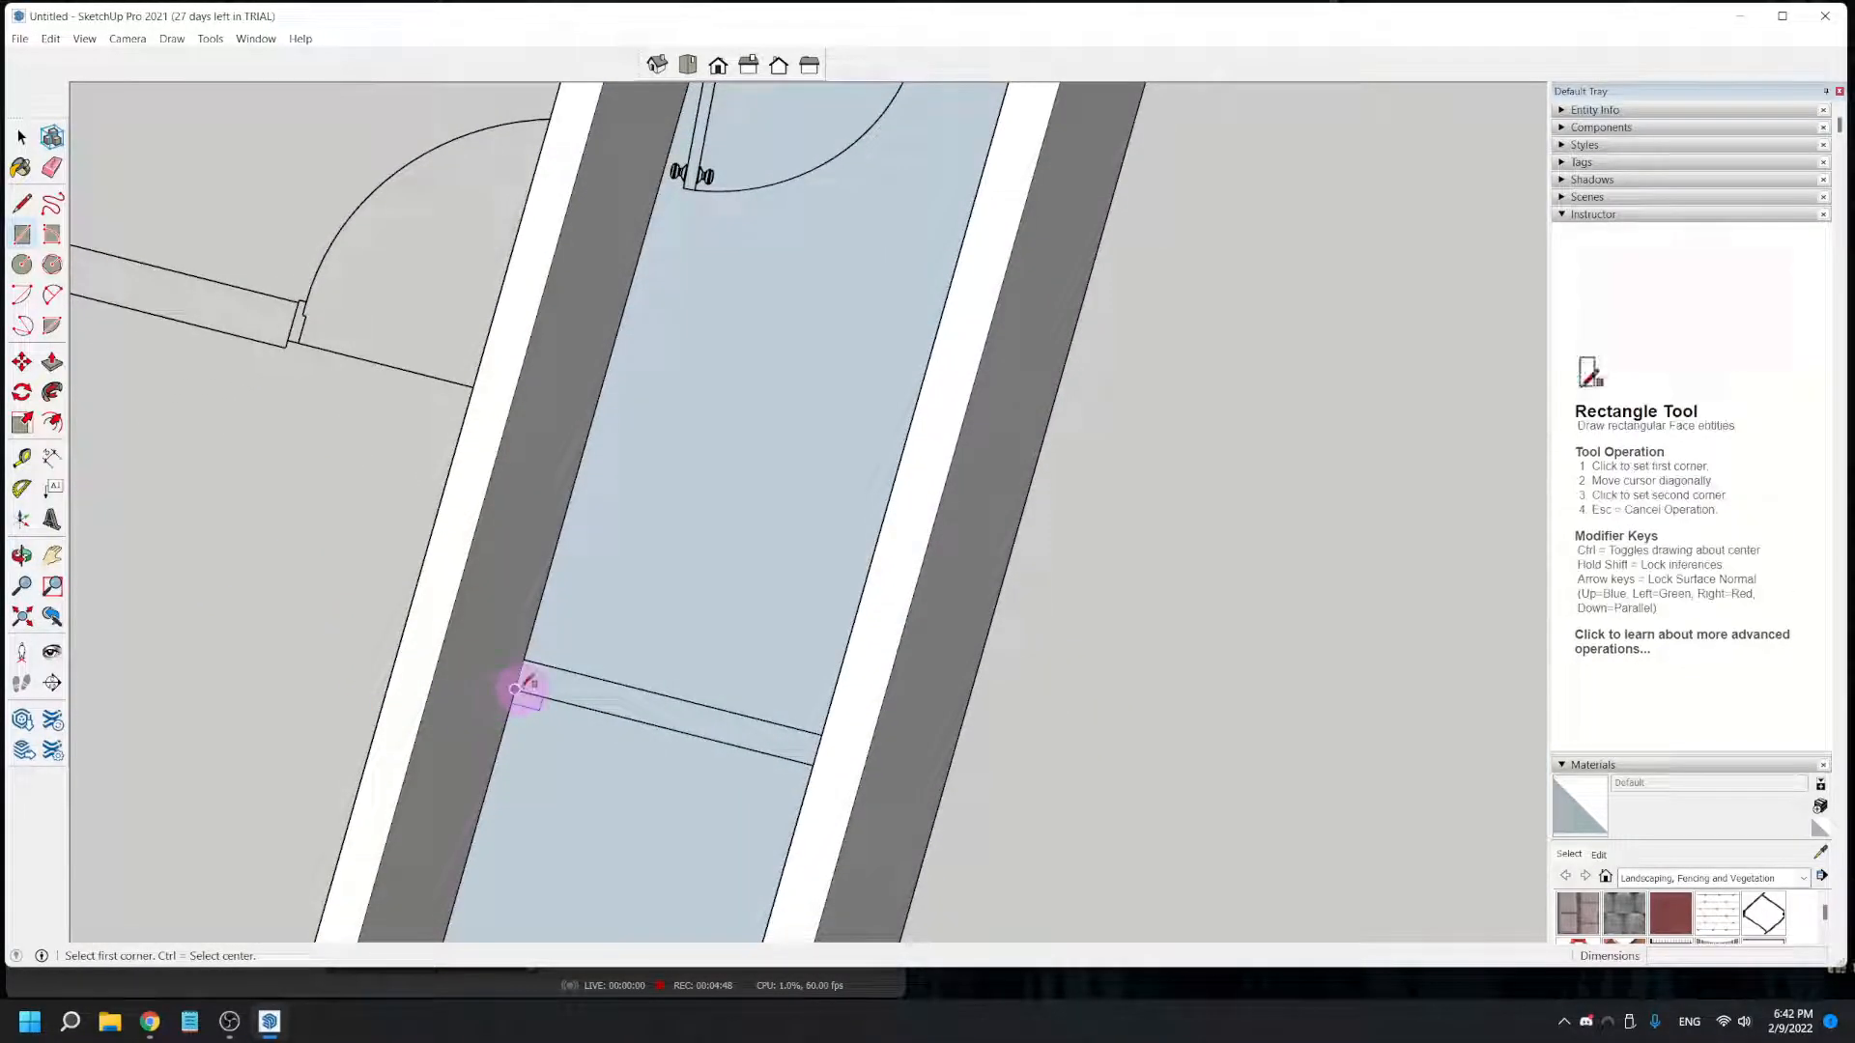
{"action": "mouse_move", "coordinate": [674, 823]}
{"action": "middle_mouse_down"}
{"action": "mouse_move", "coordinate": [997, 811]}
{"action": "mouse_move", "coordinate": [1082, 714]}
{"action": "middle_mouse_up"}
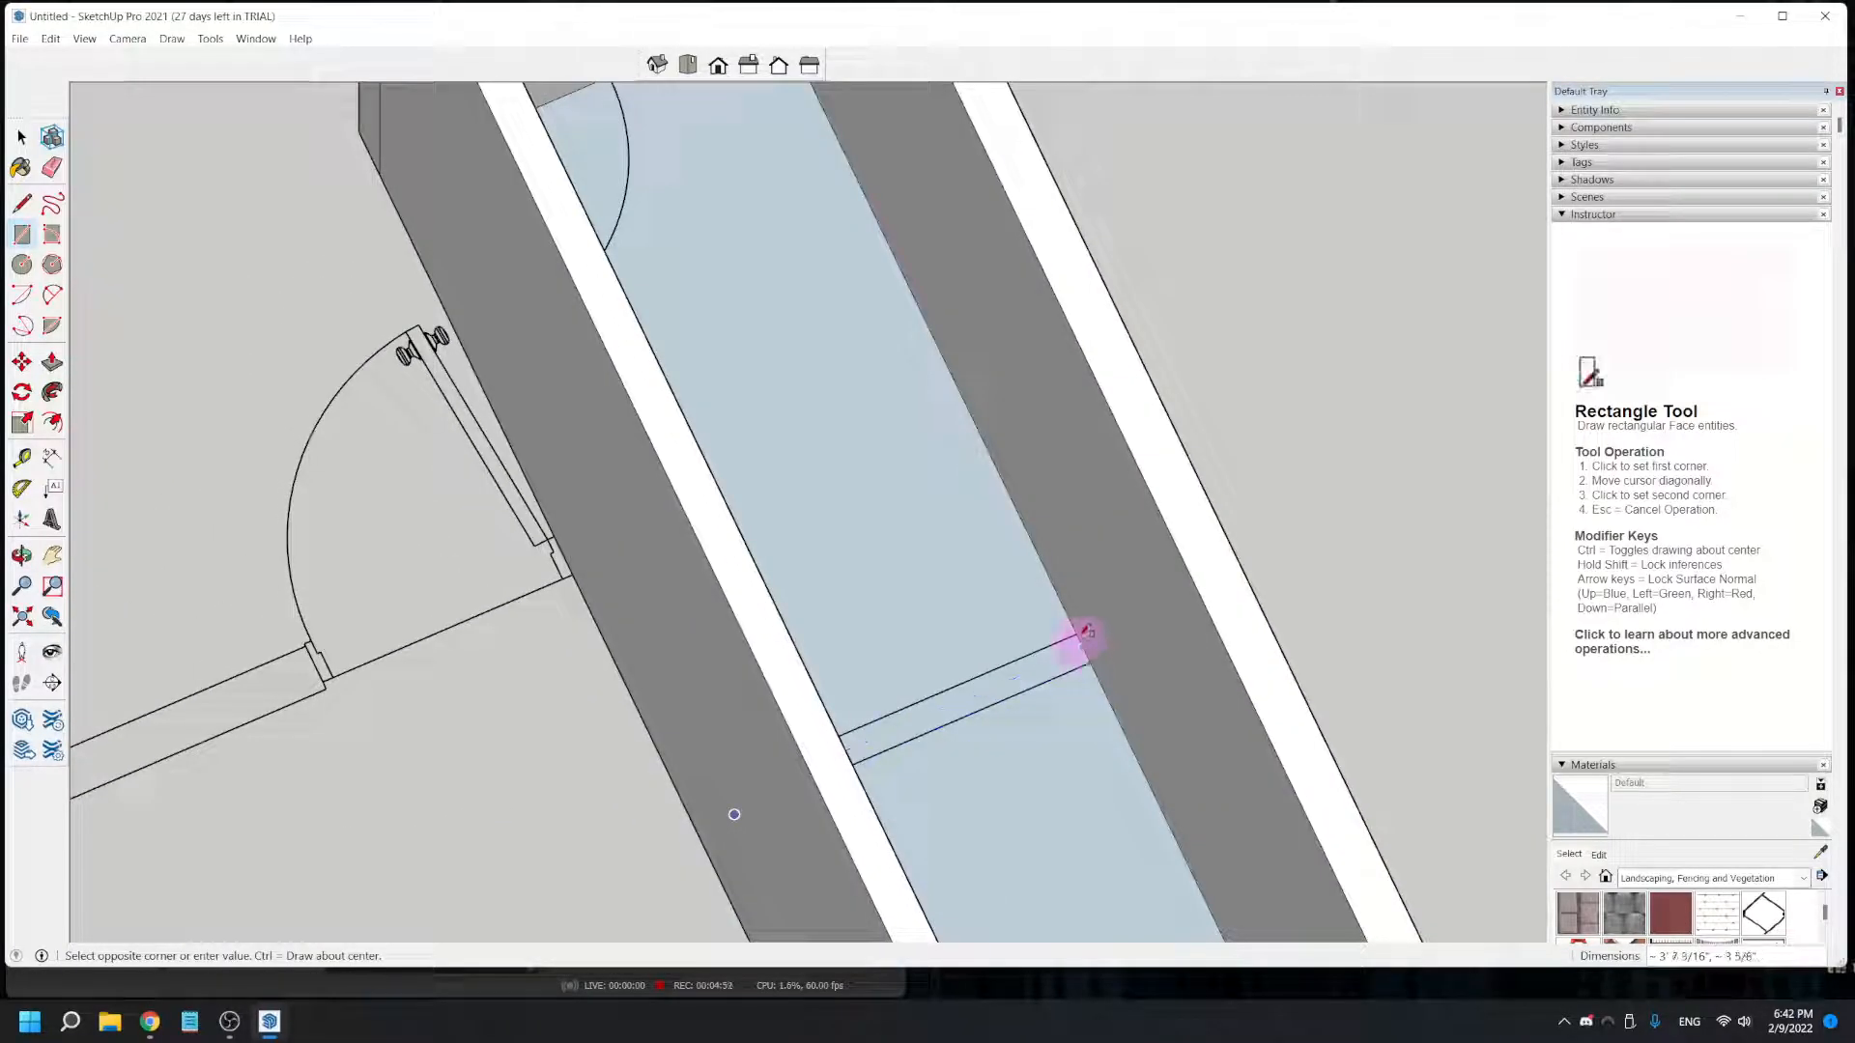
{"action": "scroll", "coordinate": [1083, 629], "scroll_direction": "up", "scroll_amount": 3}
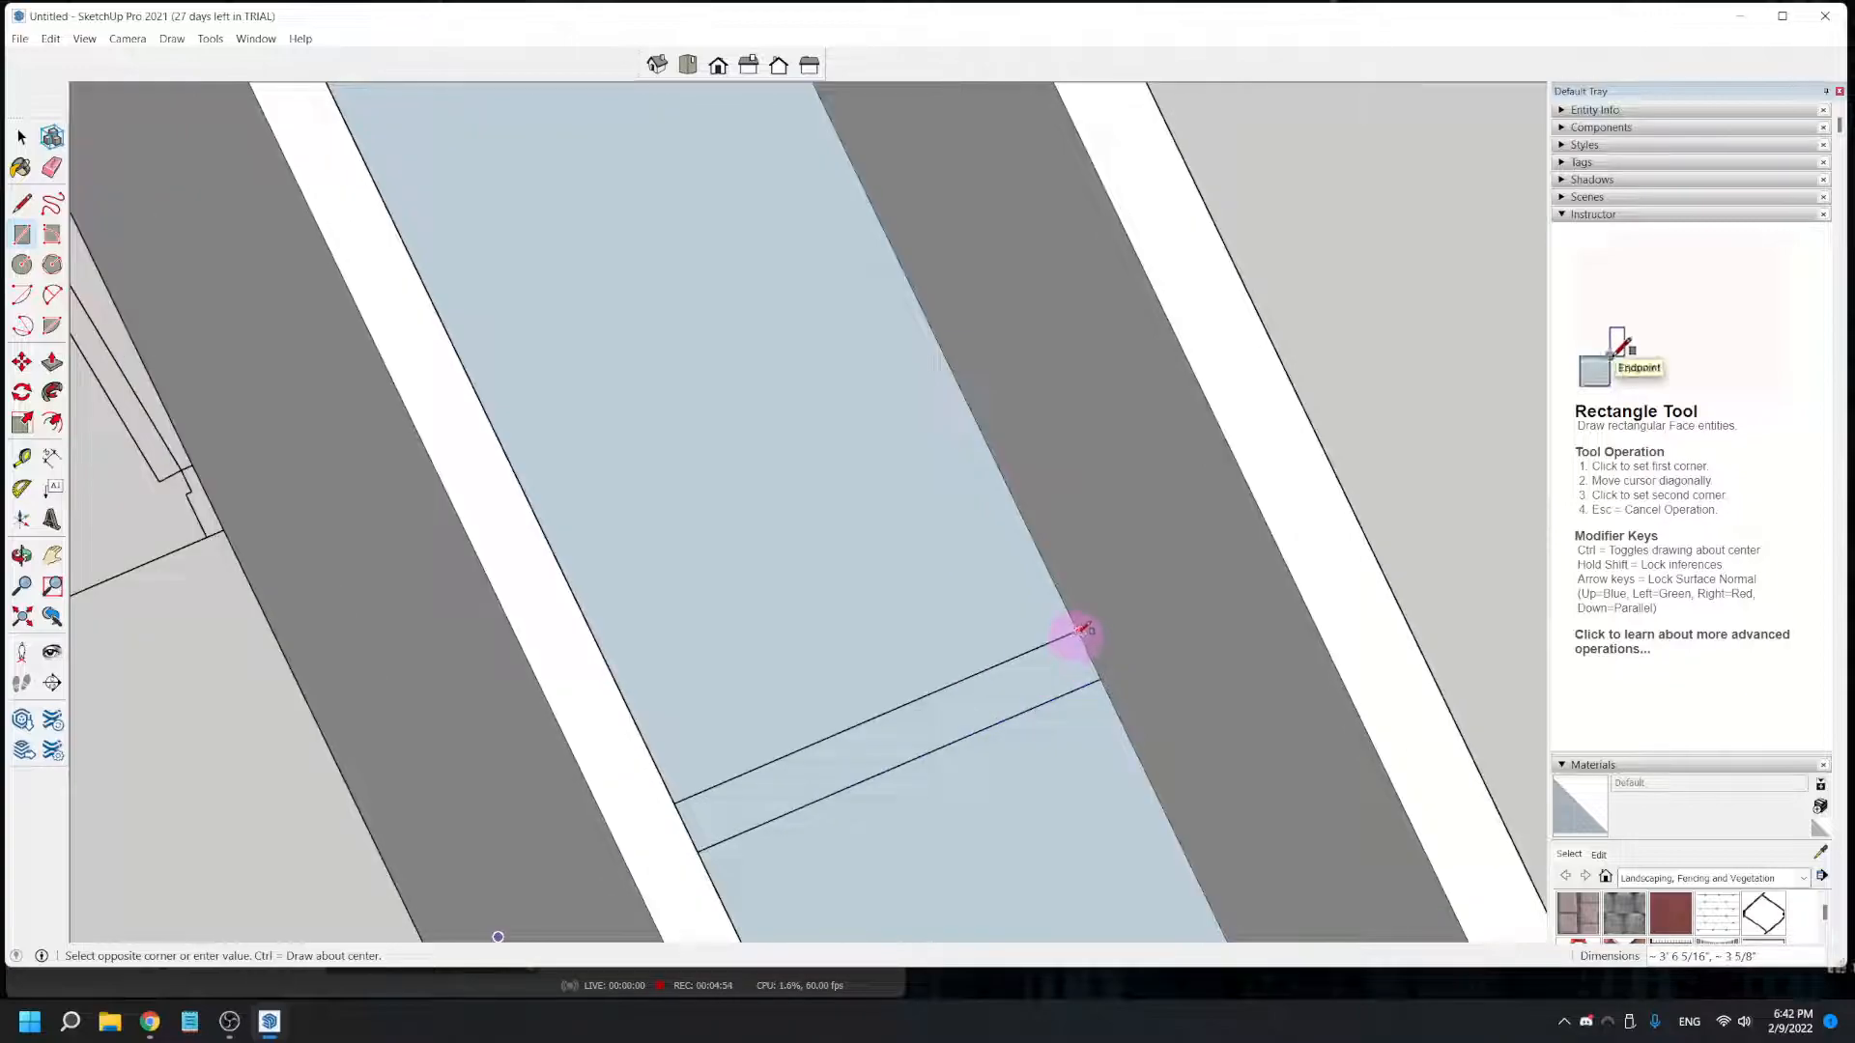
{"action": "left_click", "coordinate": [714, 736]}
{"action": "scroll", "coordinate": [870, 712], "scroll_direction": "down", "scroll_amount": 5}
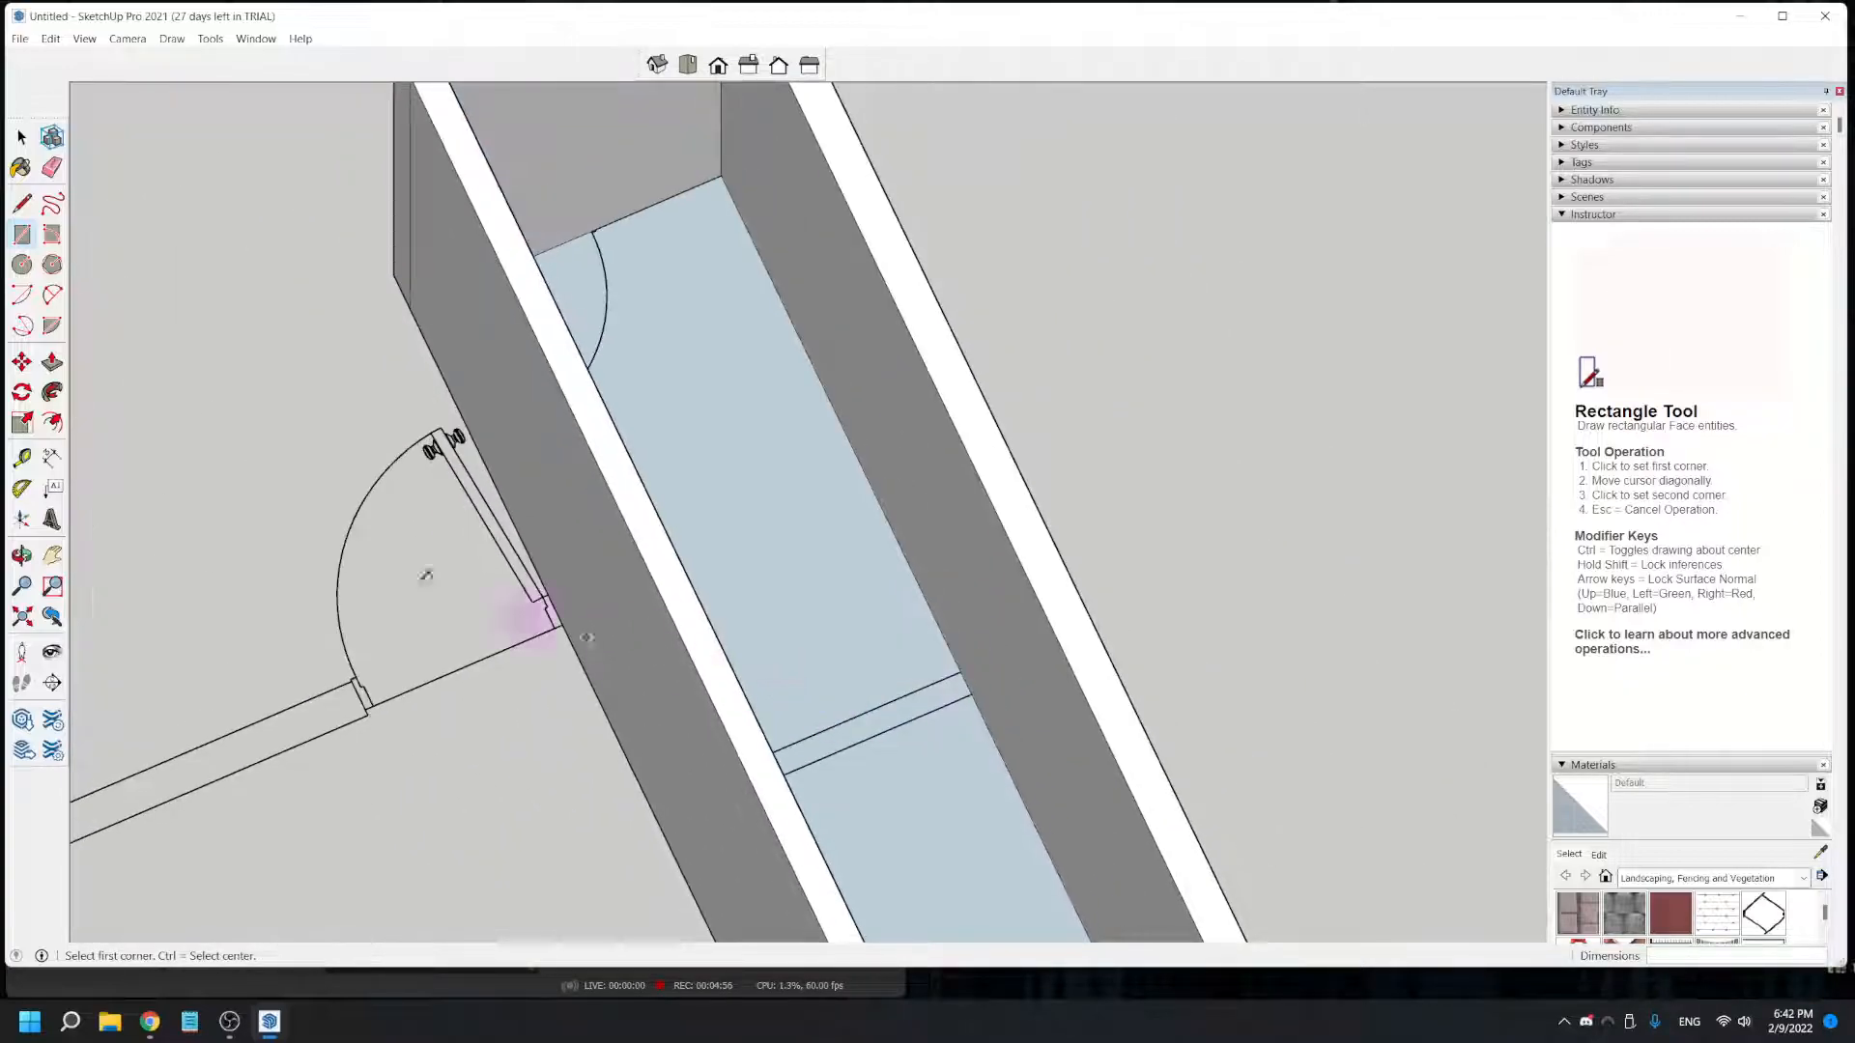
- Push/Pull the newly drawn partition rectangle up 8' to the top of the adjoining long walls
{"action": "left_click", "coordinate": [52, 361]}
{"action": "left_click_drag", "start_coordinate": [916, 713], "coordinate": [1019, 552]}
{"action": "scroll", "coordinate": [931, 621], "scroll_direction": "down", "scroll_amount": 6}
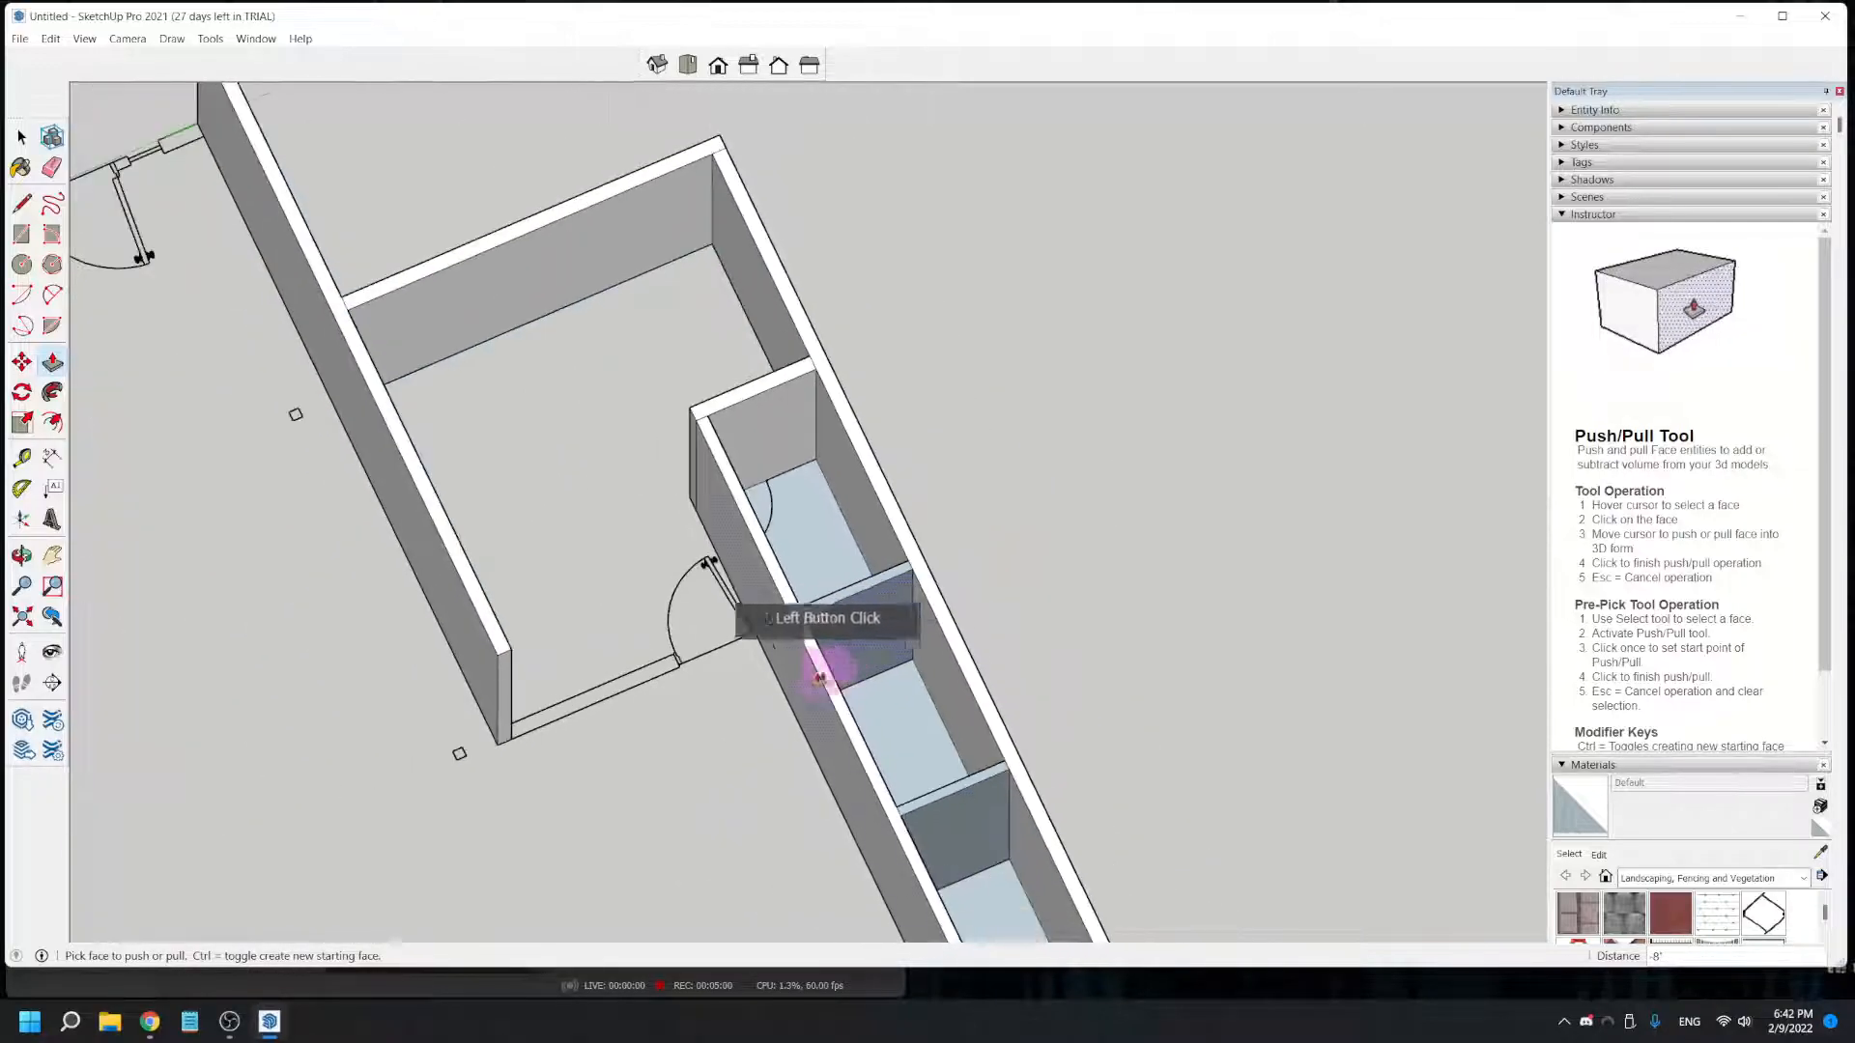
{"action": "scroll", "coordinate": [495, 752], "scroll_direction": "up", "scroll_amount": 3}
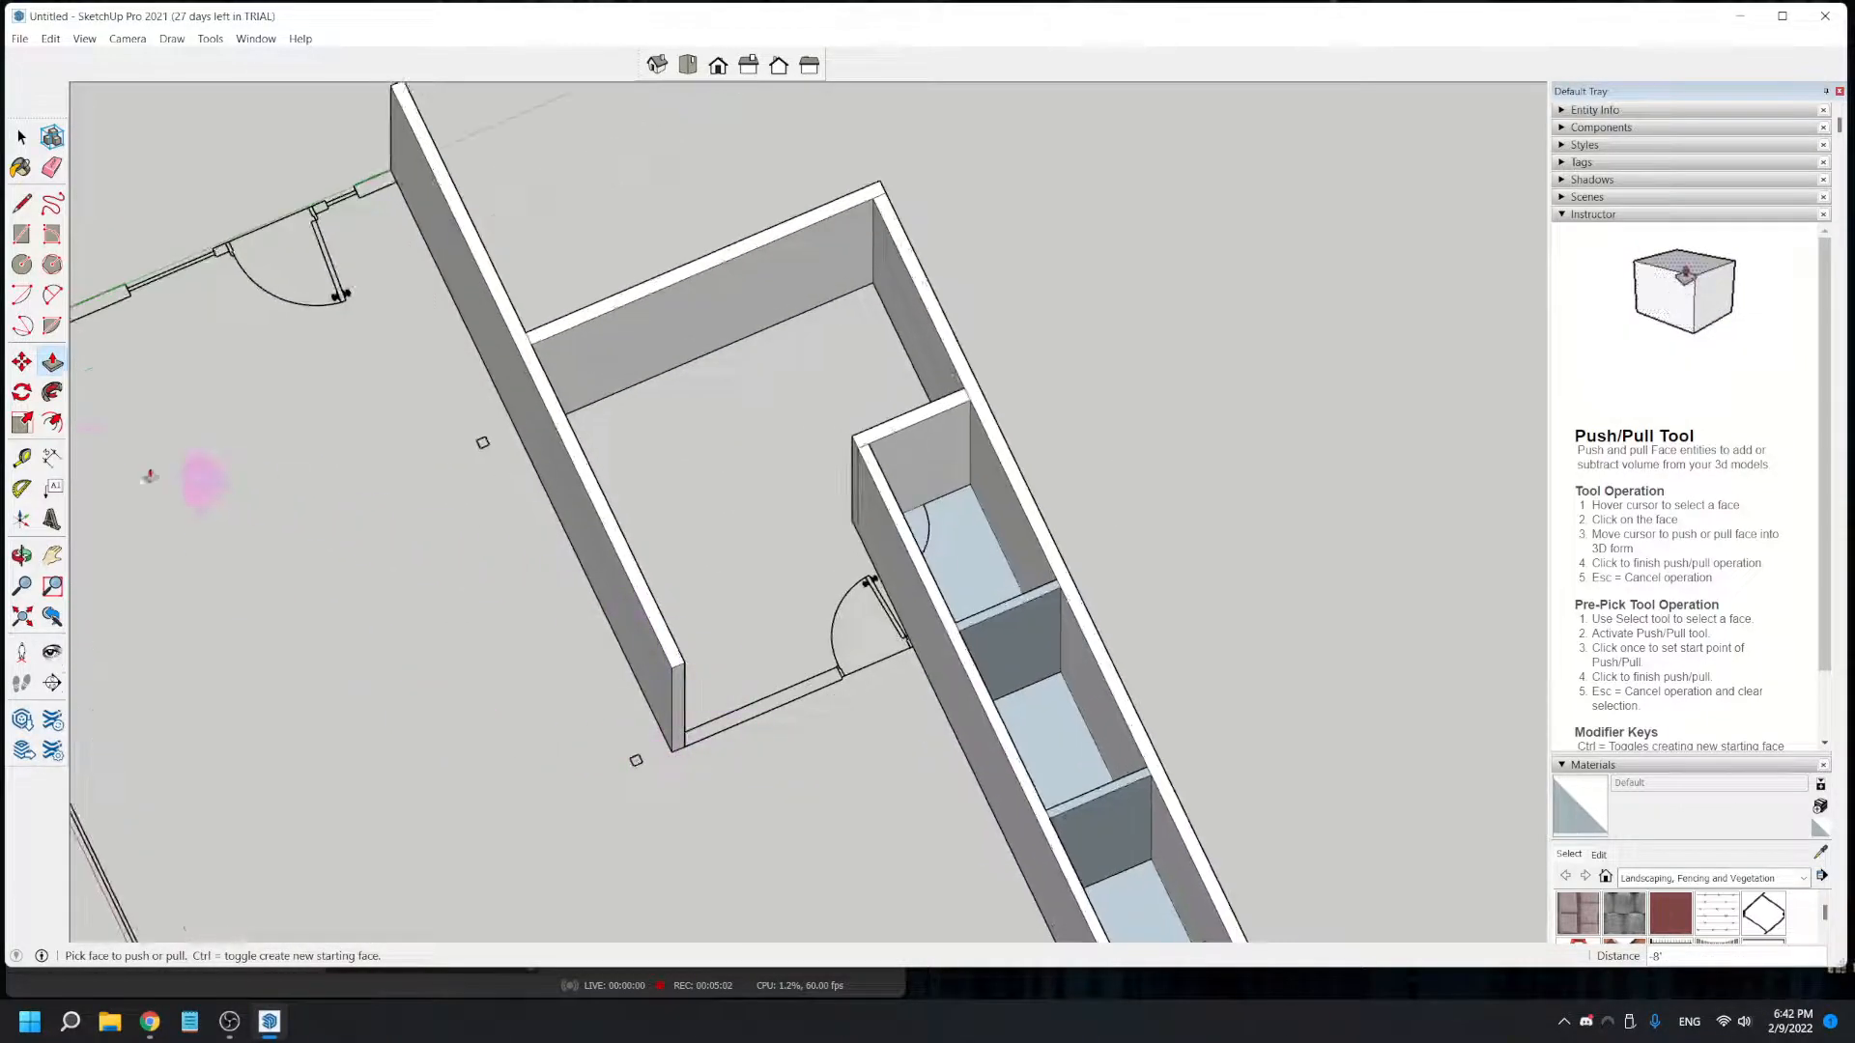
- Draw a rectangle over the wall and doorway between the free end of the raised room wall and the long interior wall
{"action": "left_click", "coordinate": [22, 235]}
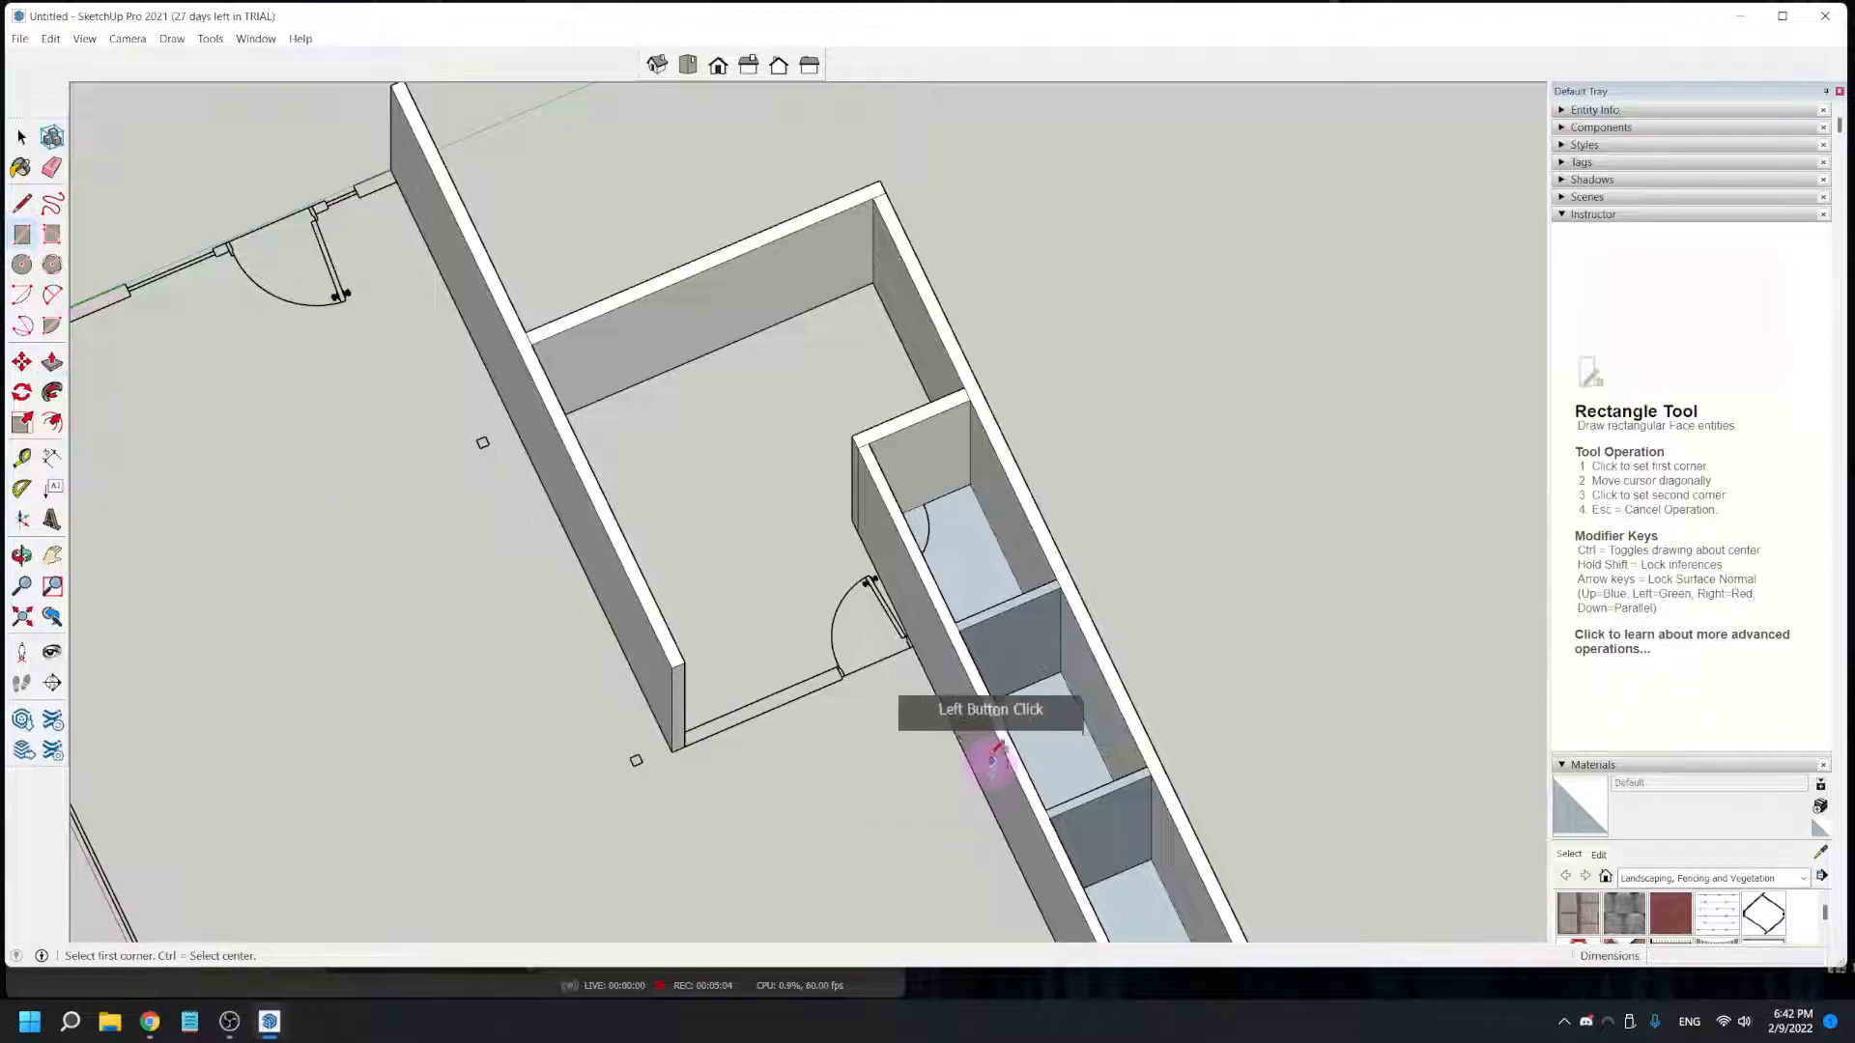
{"action": "scroll", "coordinate": [860, 683], "scroll_direction": "up", "scroll_amount": 5}
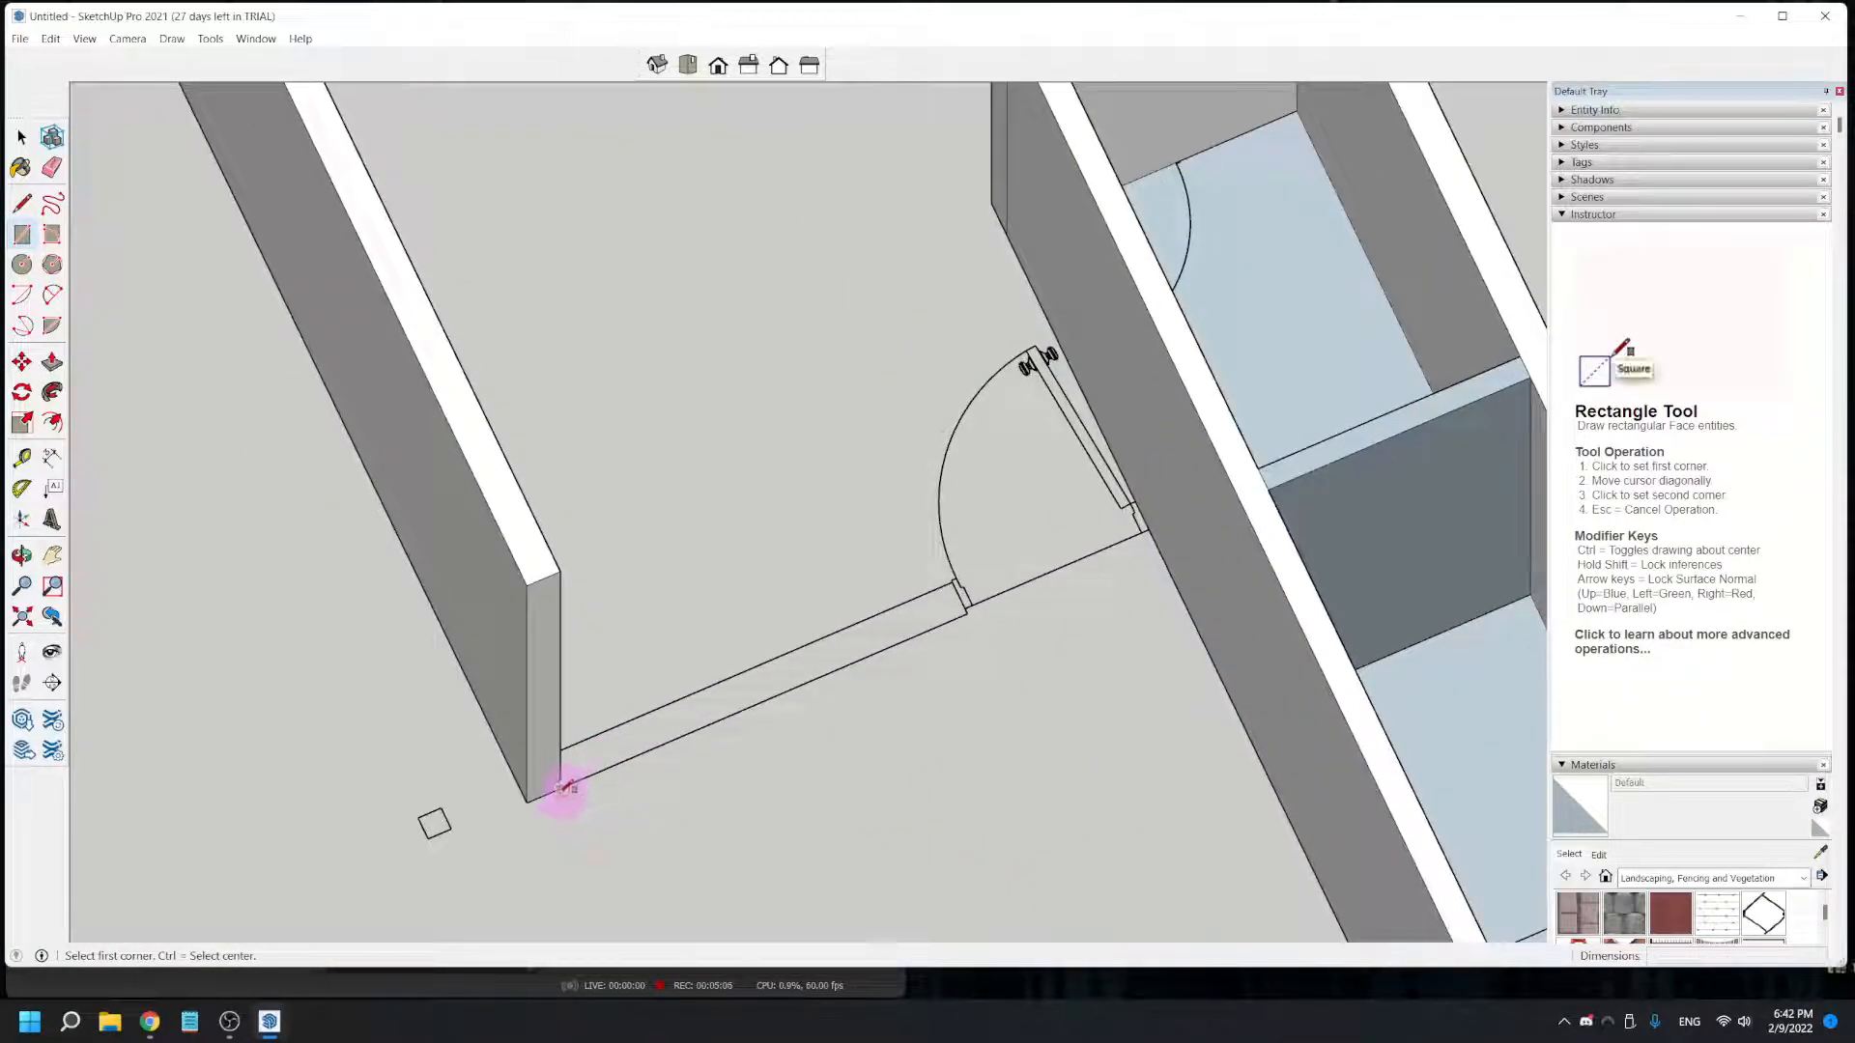
{"action": "left_click", "coordinate": [561, 787]}
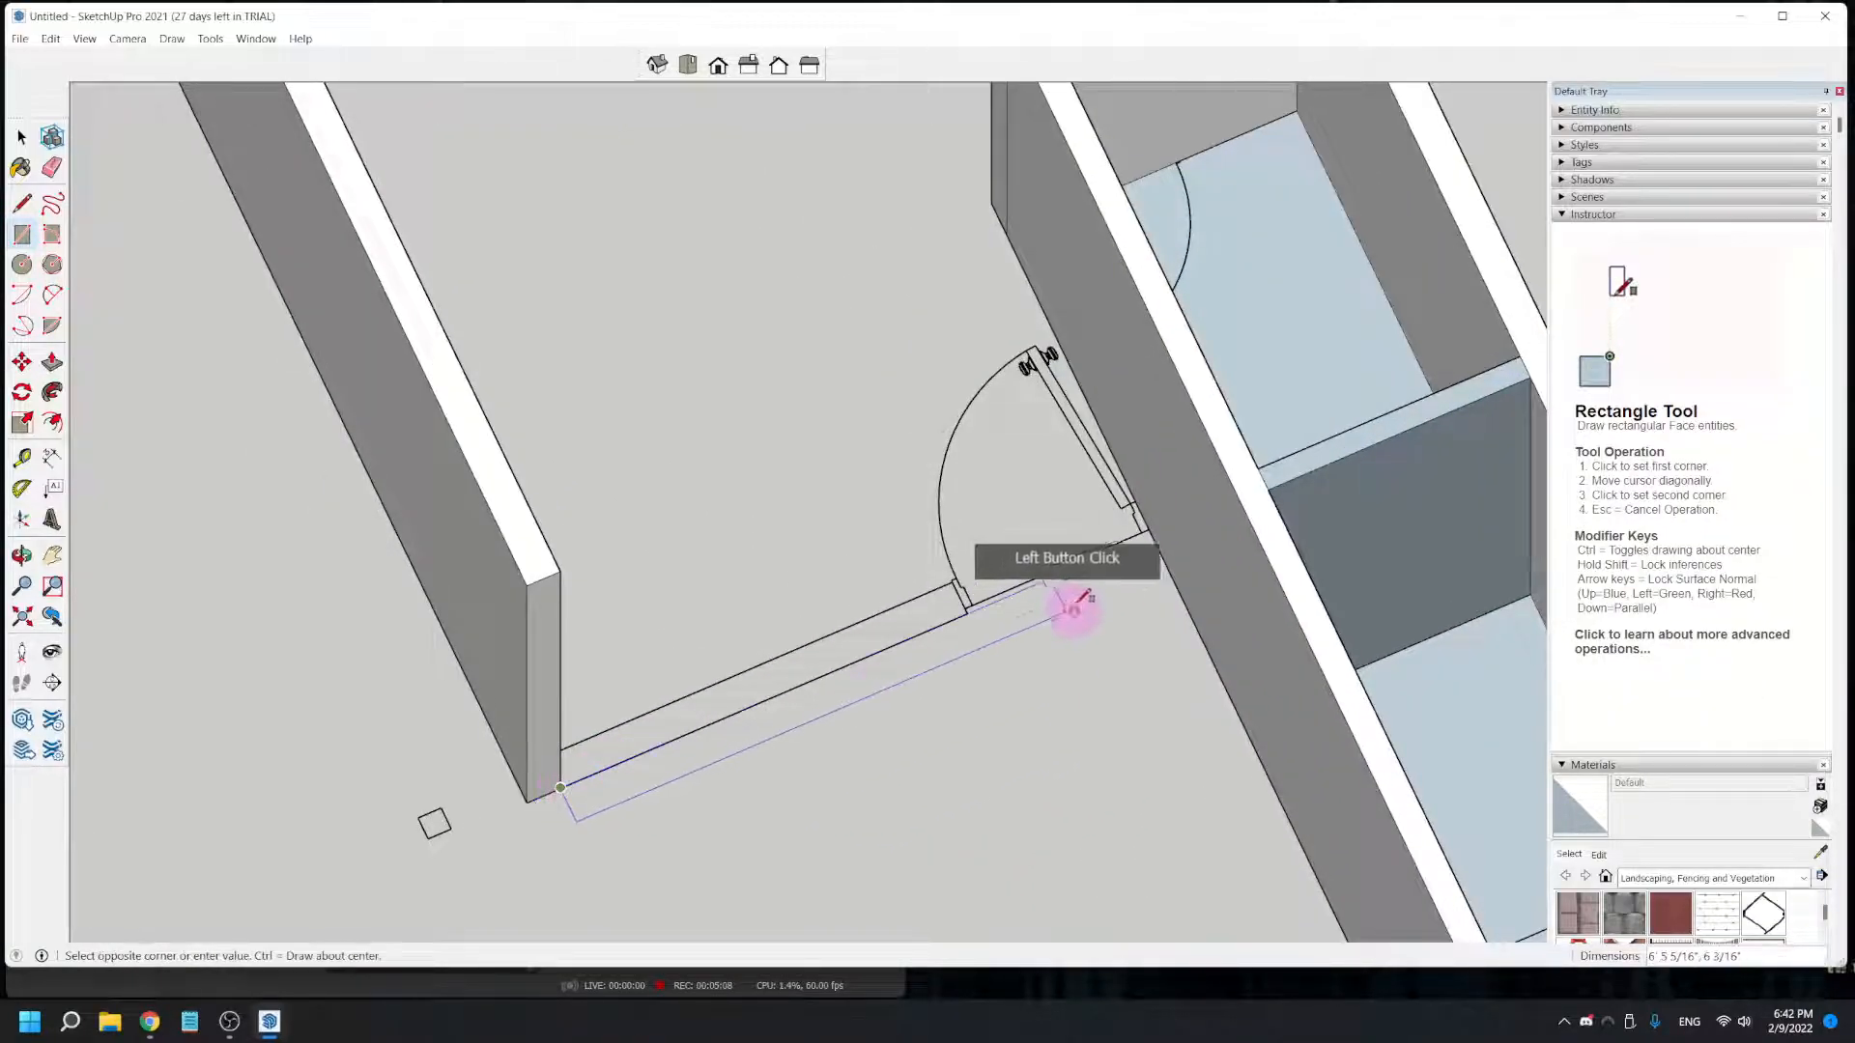
{"action": "scroll", "coordinate": [1138, 498], "scroll_direction": "up", "scroll_amount": 5}
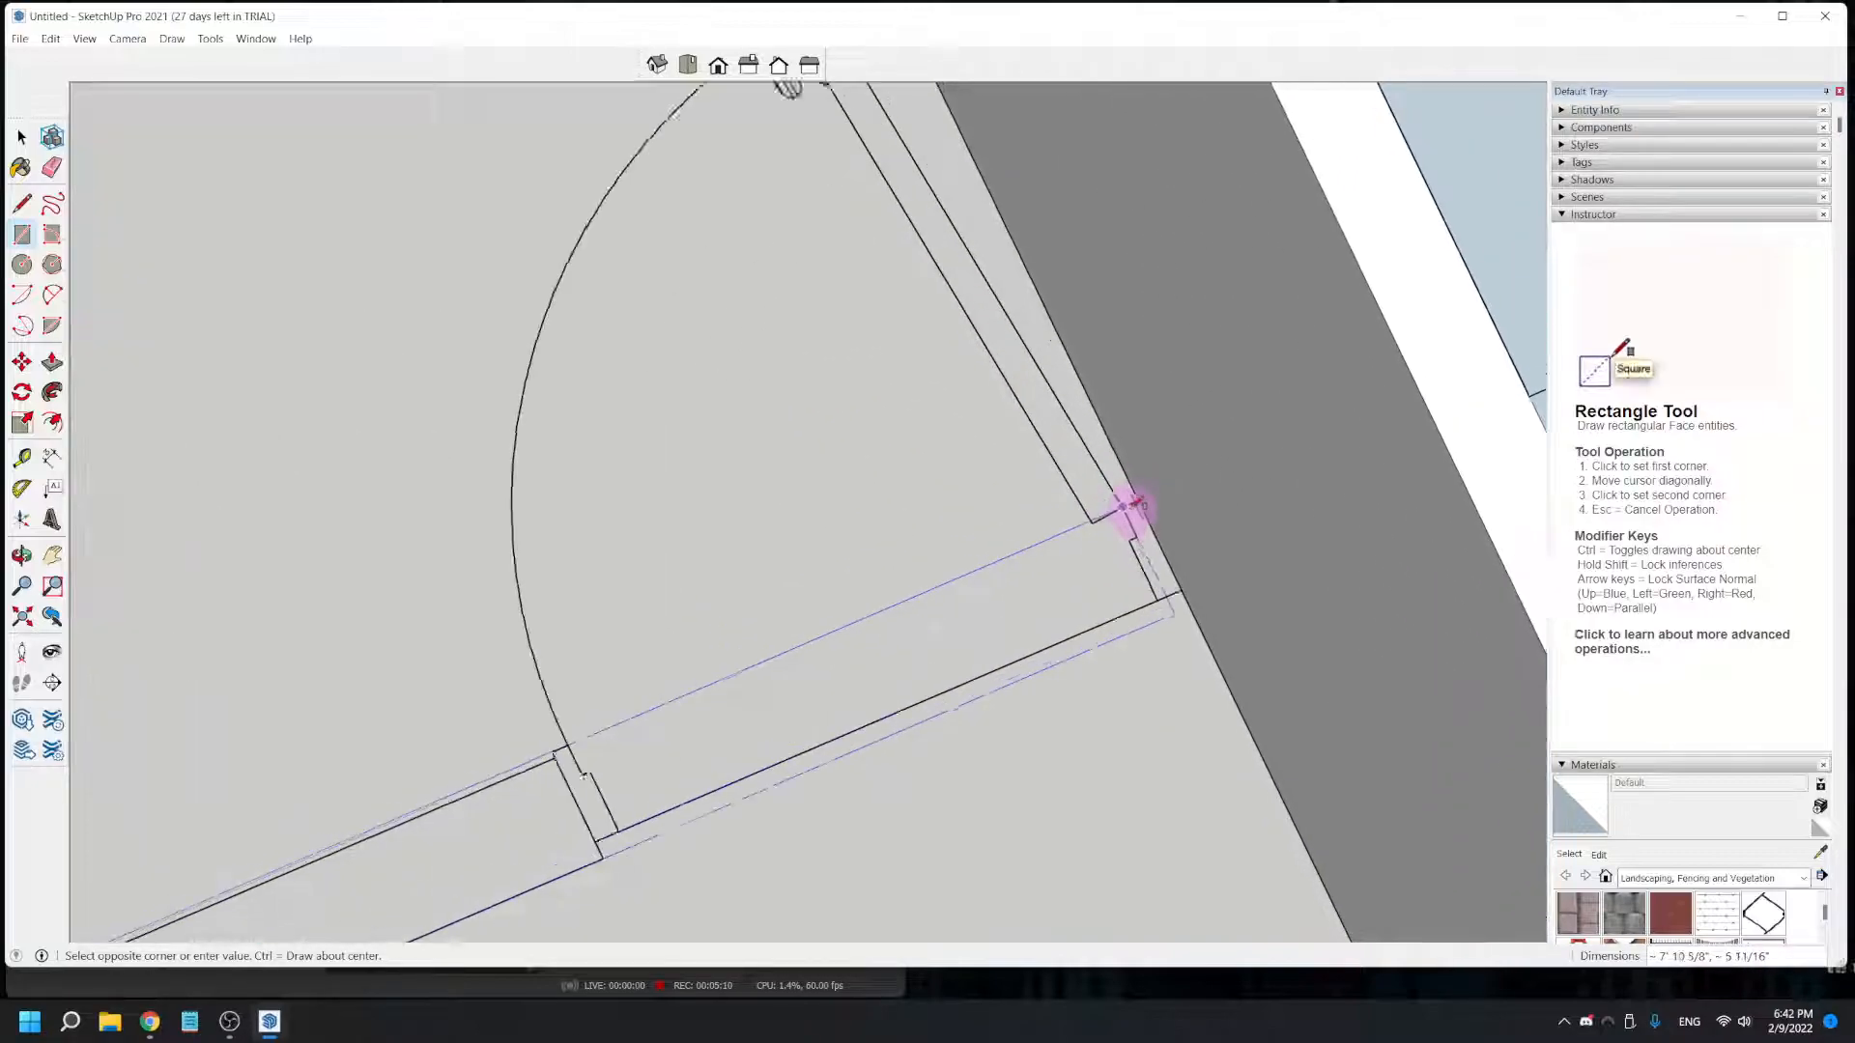
{"action": "scroll", "coordinate": [1140, 497], "scroll_direction": "down", "scroll_amount": 10}
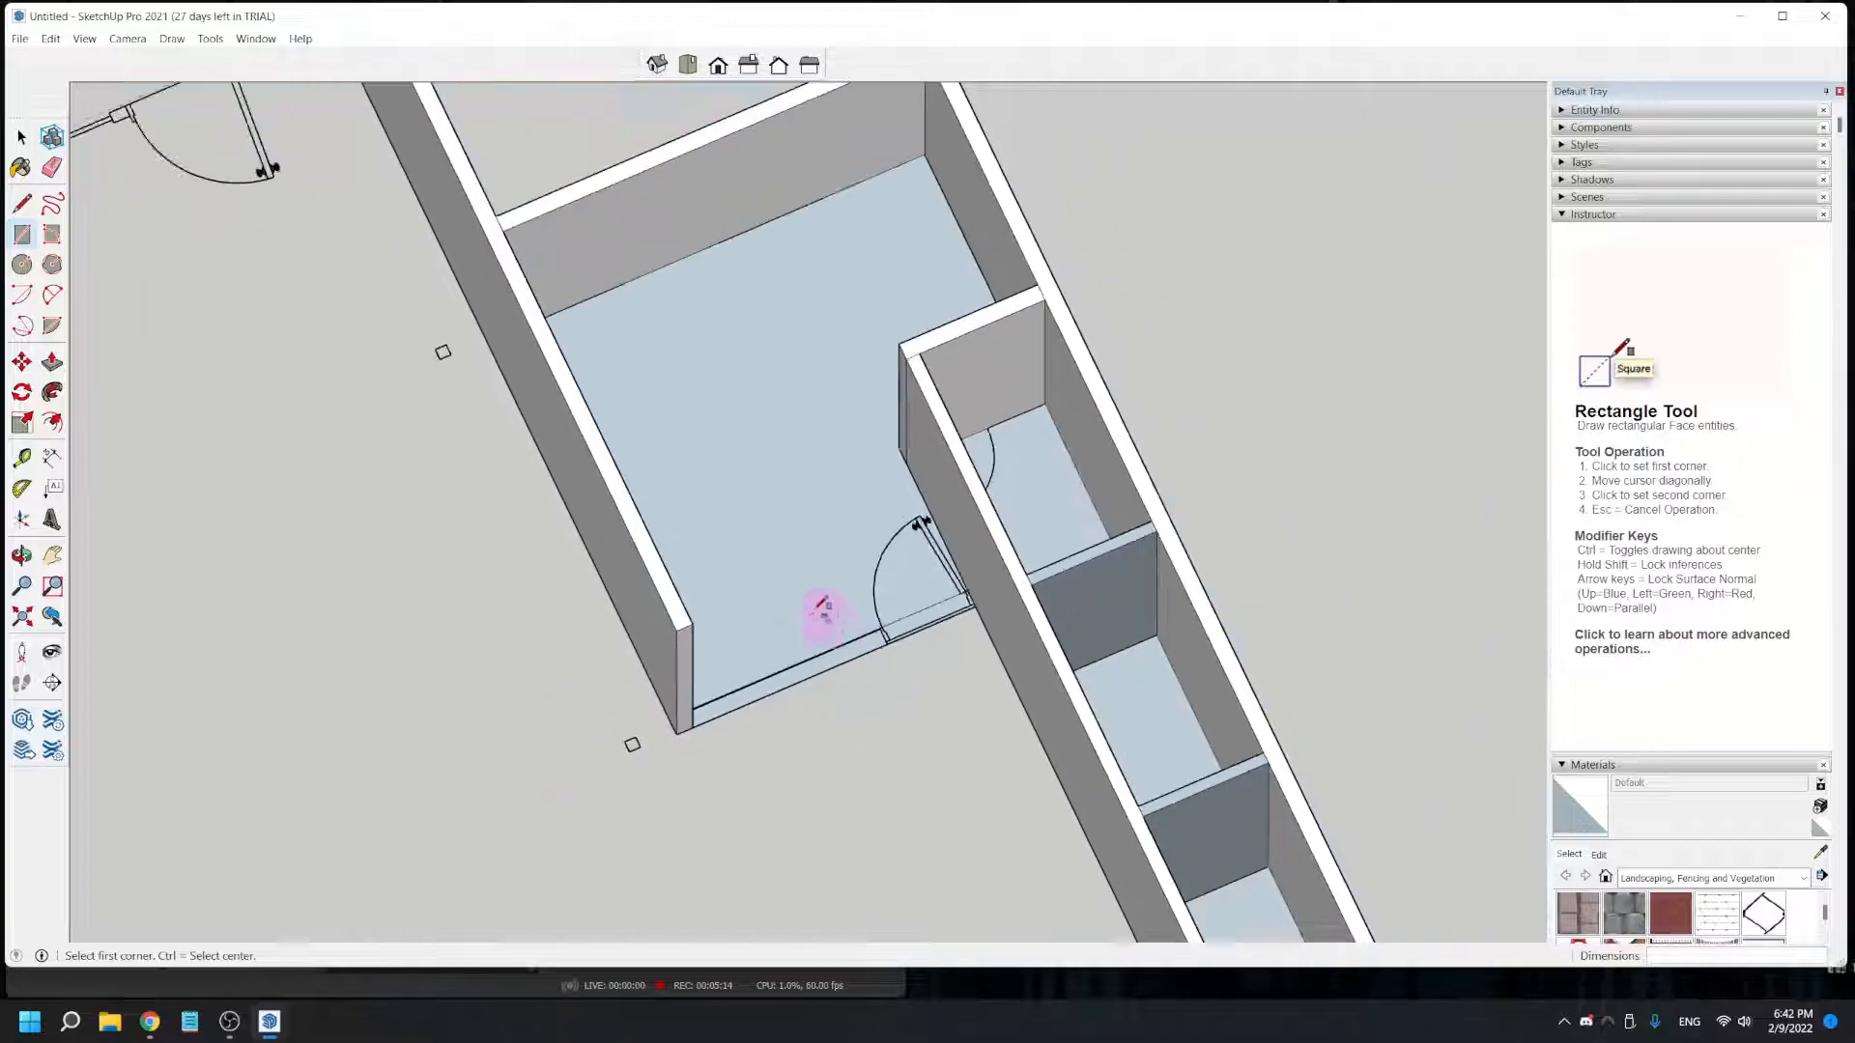
- Push/Pull the rectangle over that wall and doorway up 8' to the top of the long interior wall
{"action": "left_click", "coordinate": [52, 362]}
{"action": "left_click", "coordinate": [799, 674]}
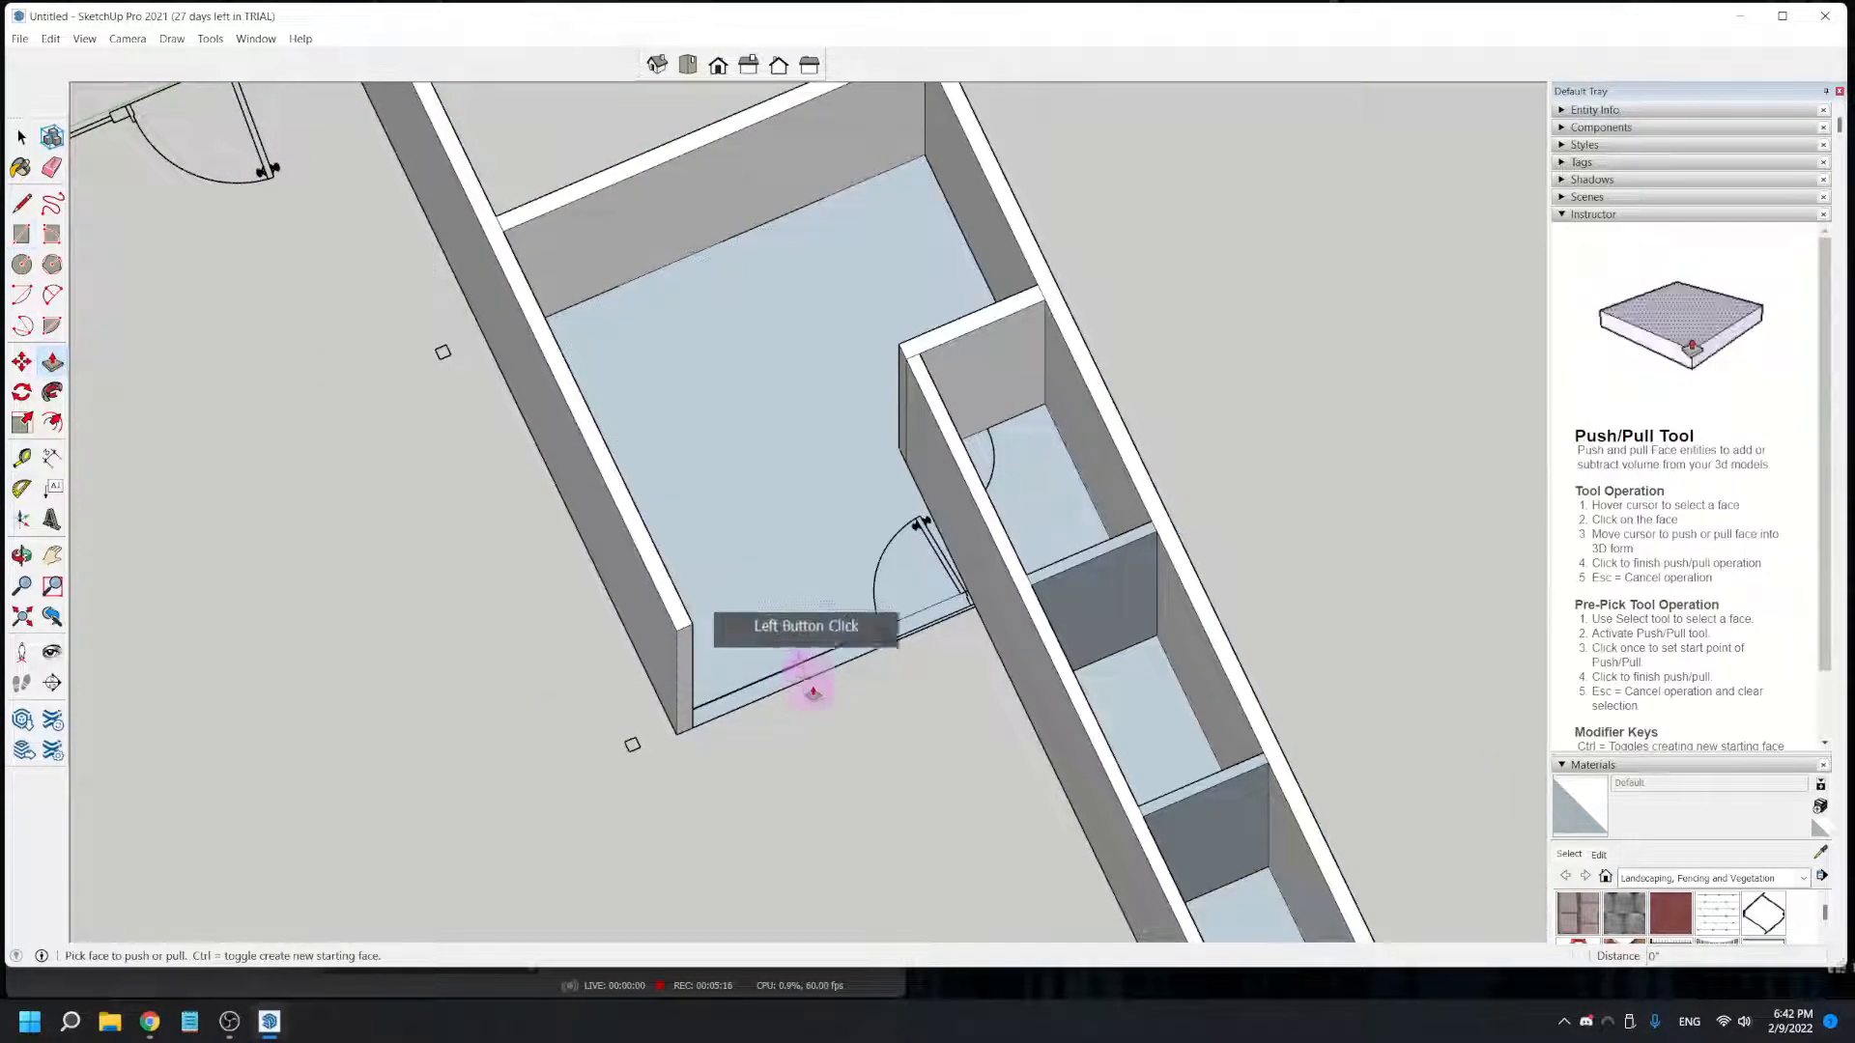
{"action": "left_click", "coordinate": [964, 534]}
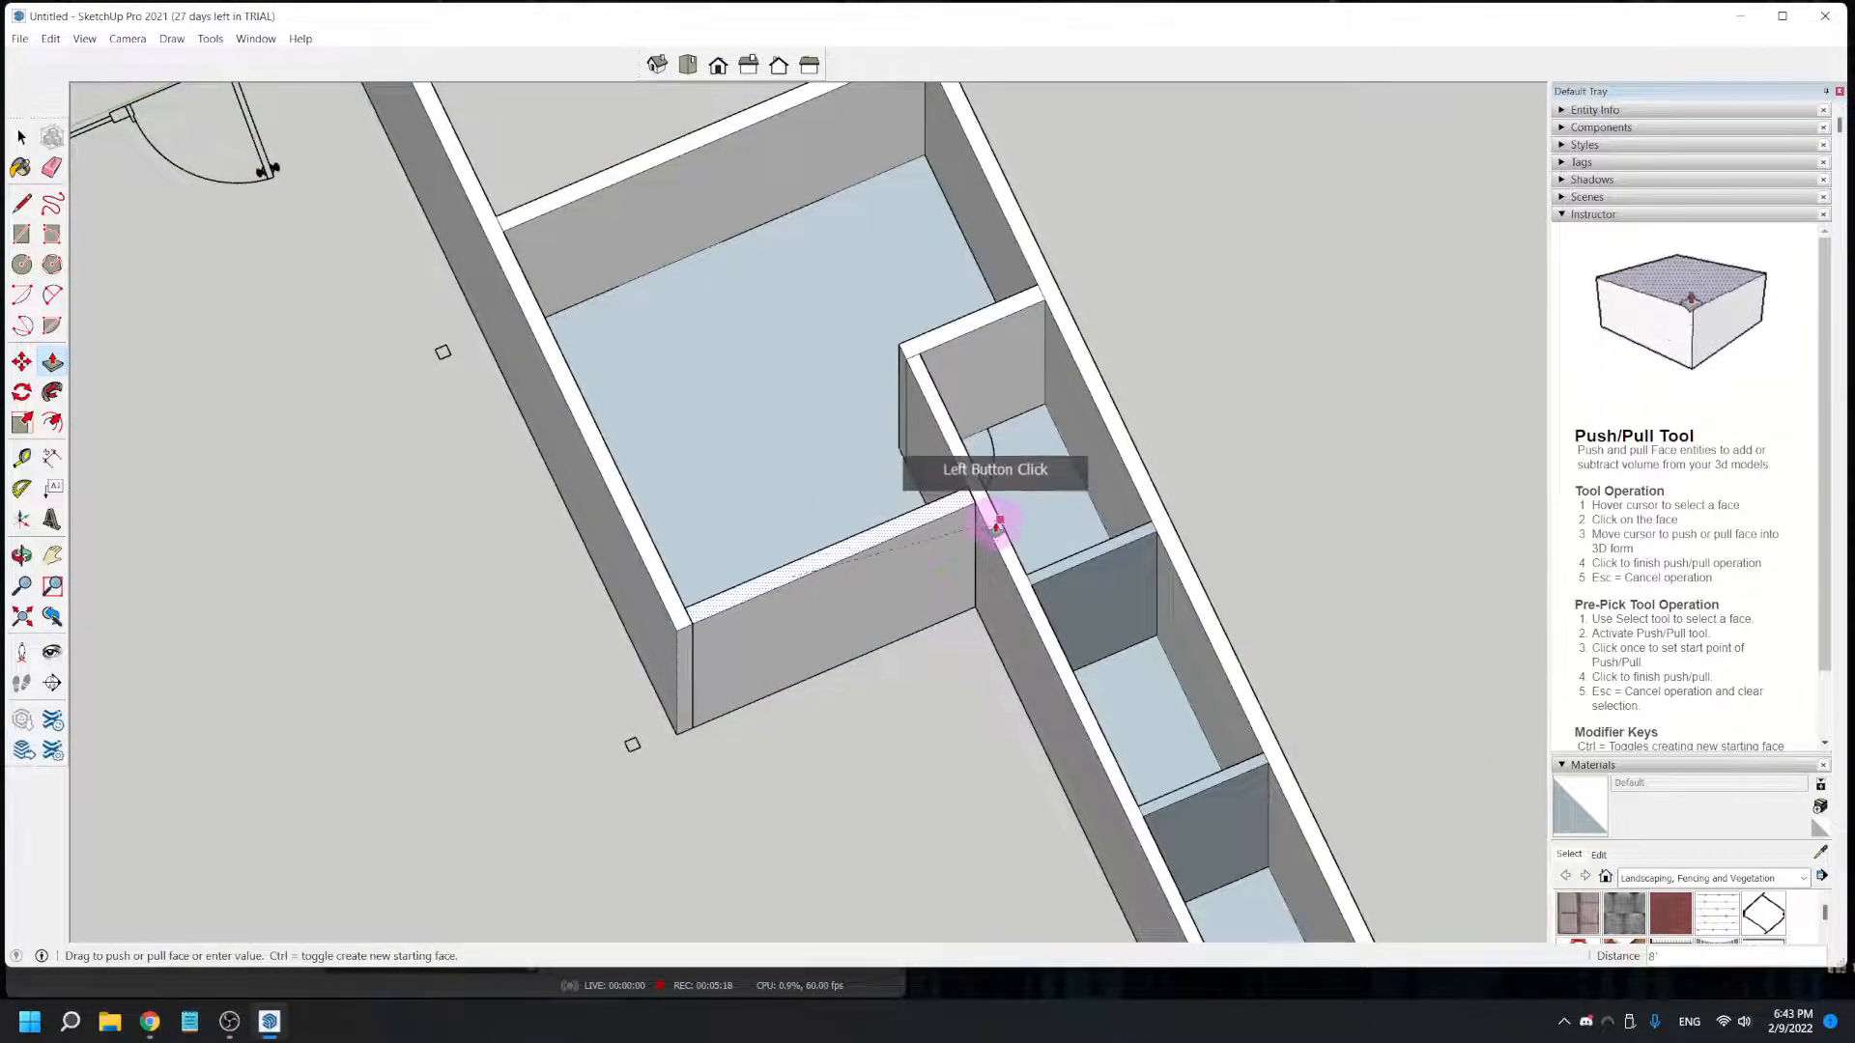
{"action": "left_click", "coordinate": [746, 788]}
{"action": "scroll", "coordinate": [746, 788], "scroll_direction": "down", "scroll_amount": 3}
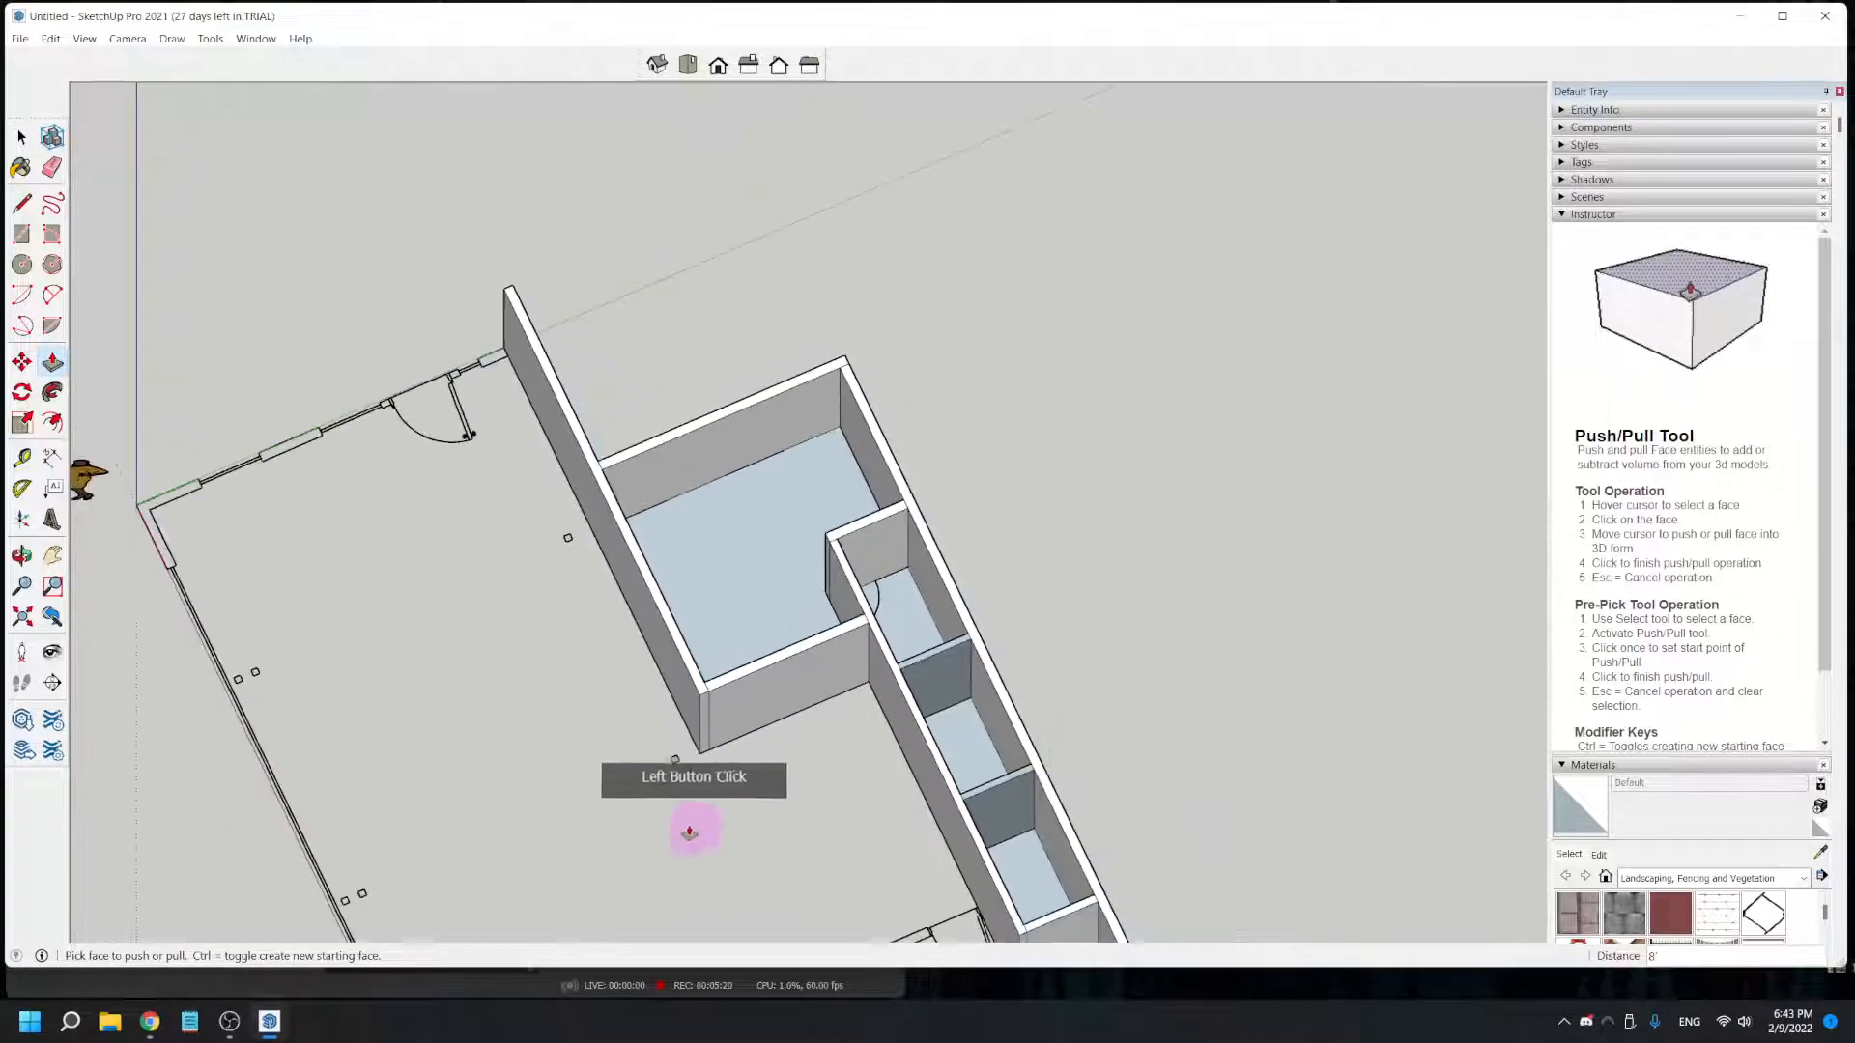
{"action": "middle_click_drag", "start_coordinate": [511, 839], "coordinate": [1284, 737]}
{"action": "middle_click_drag", "start_coordinate": [1358, 833], "coordinate": [1200, 766]}
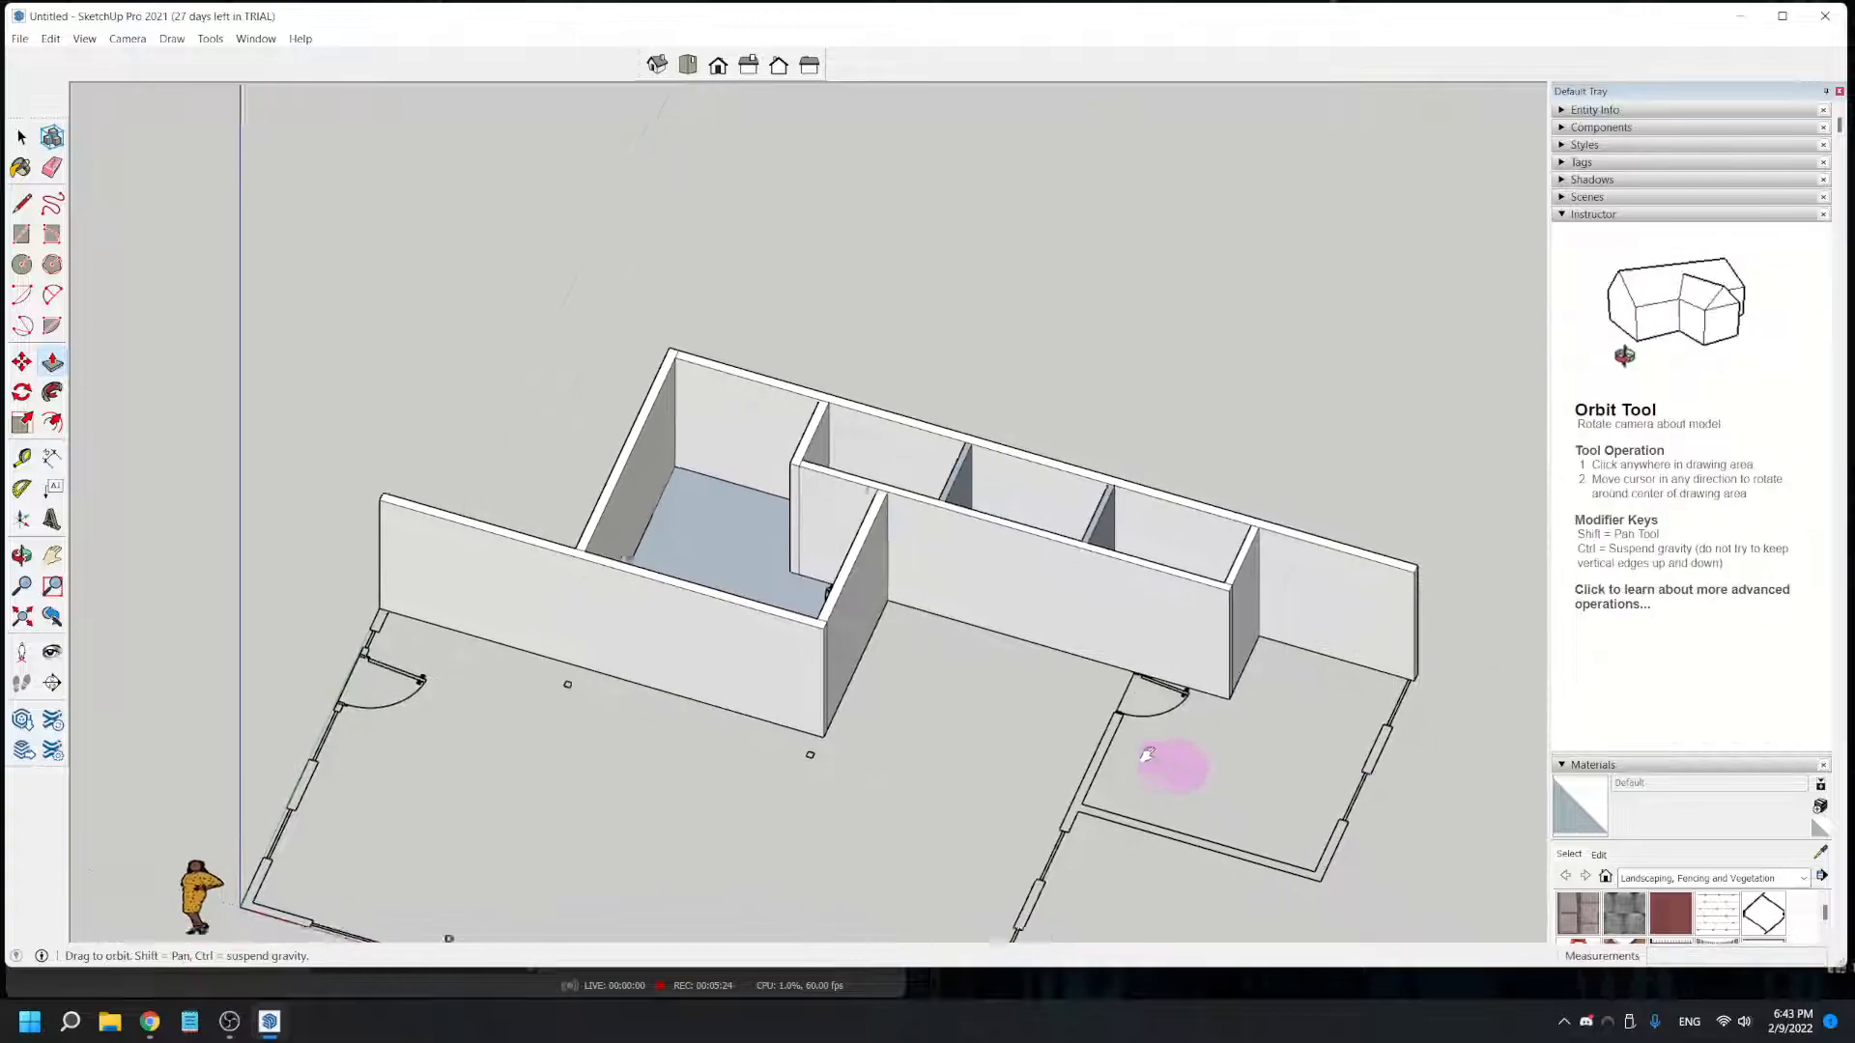
{"action": "scroll", "coordinate": [1068, 712], "scroll_direction": "up", "scroll_amount": 5}
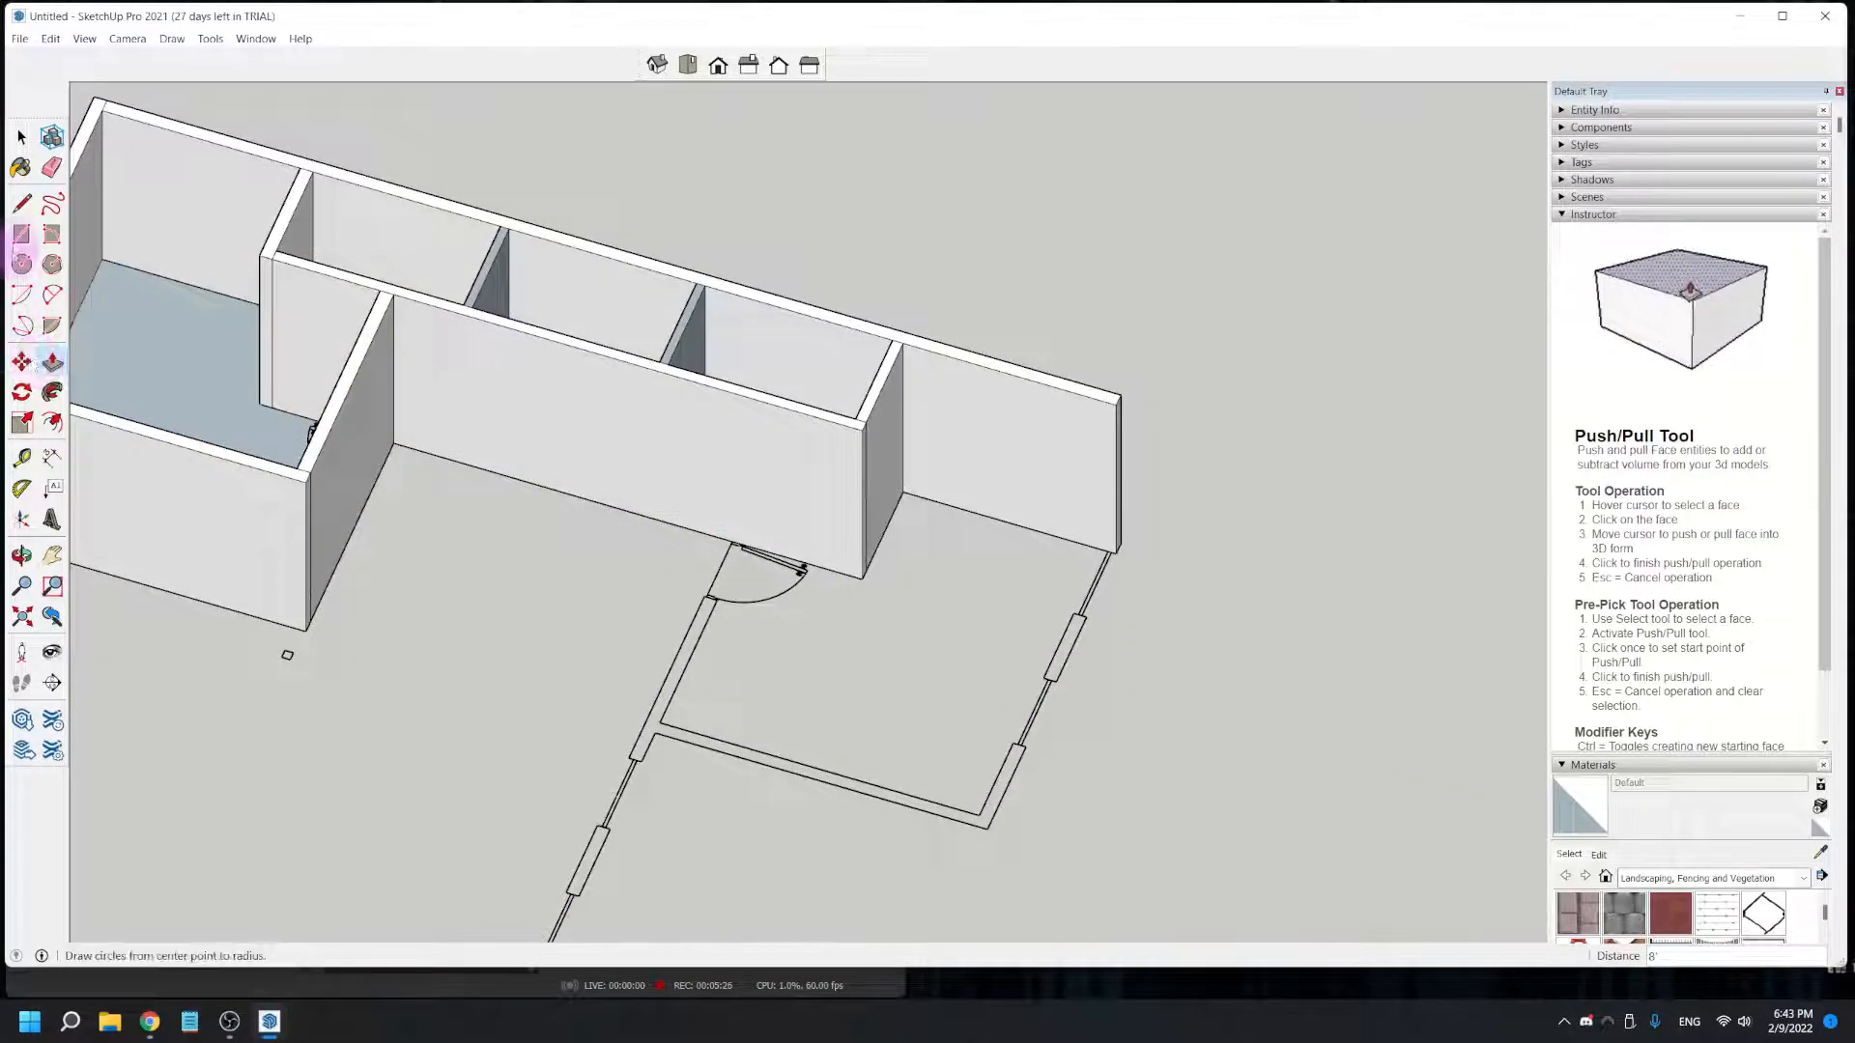
{"action": "left_click", "coordinate": [22, 234]}
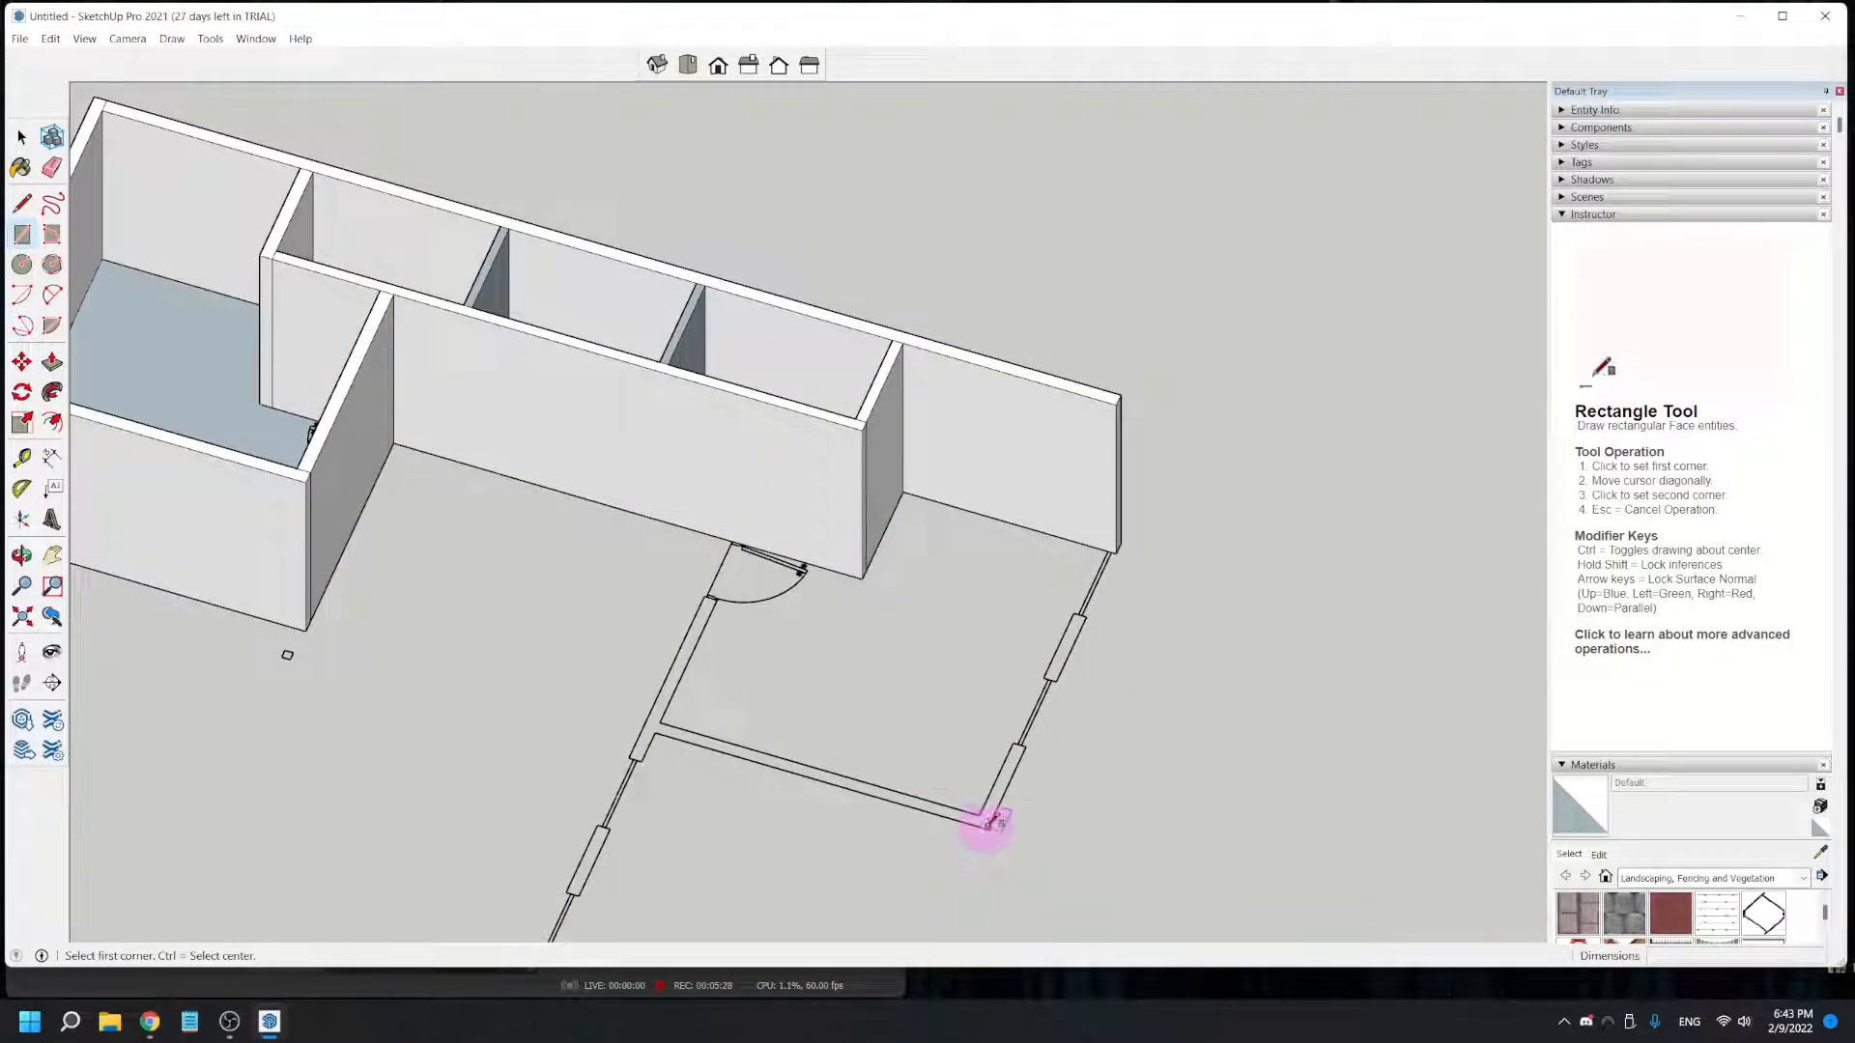
{"action": "scroll", "coordinate": [1111, 550], "scroll_direction": "up", "scroll_amount": 4}
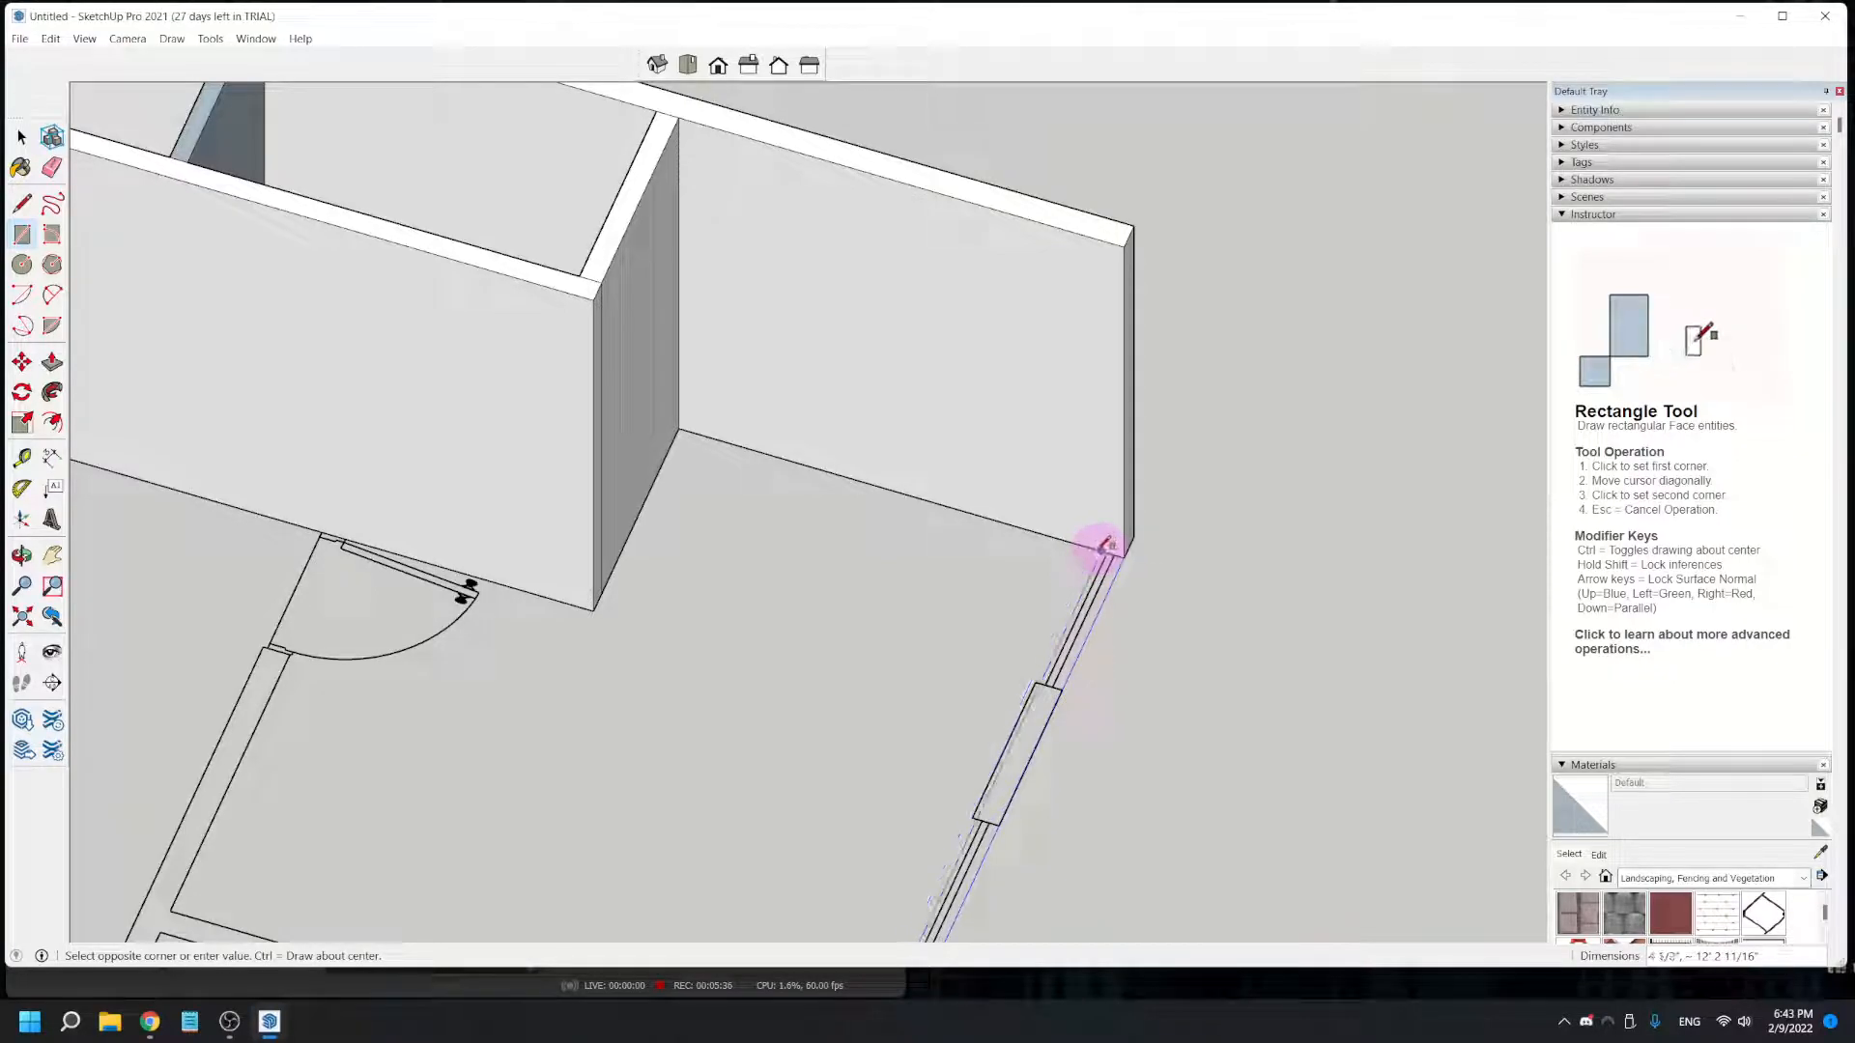
{"action": "scroll", "coordinate": [1102, 554], "scroll_direction": "up", "scroll_amount": 2}
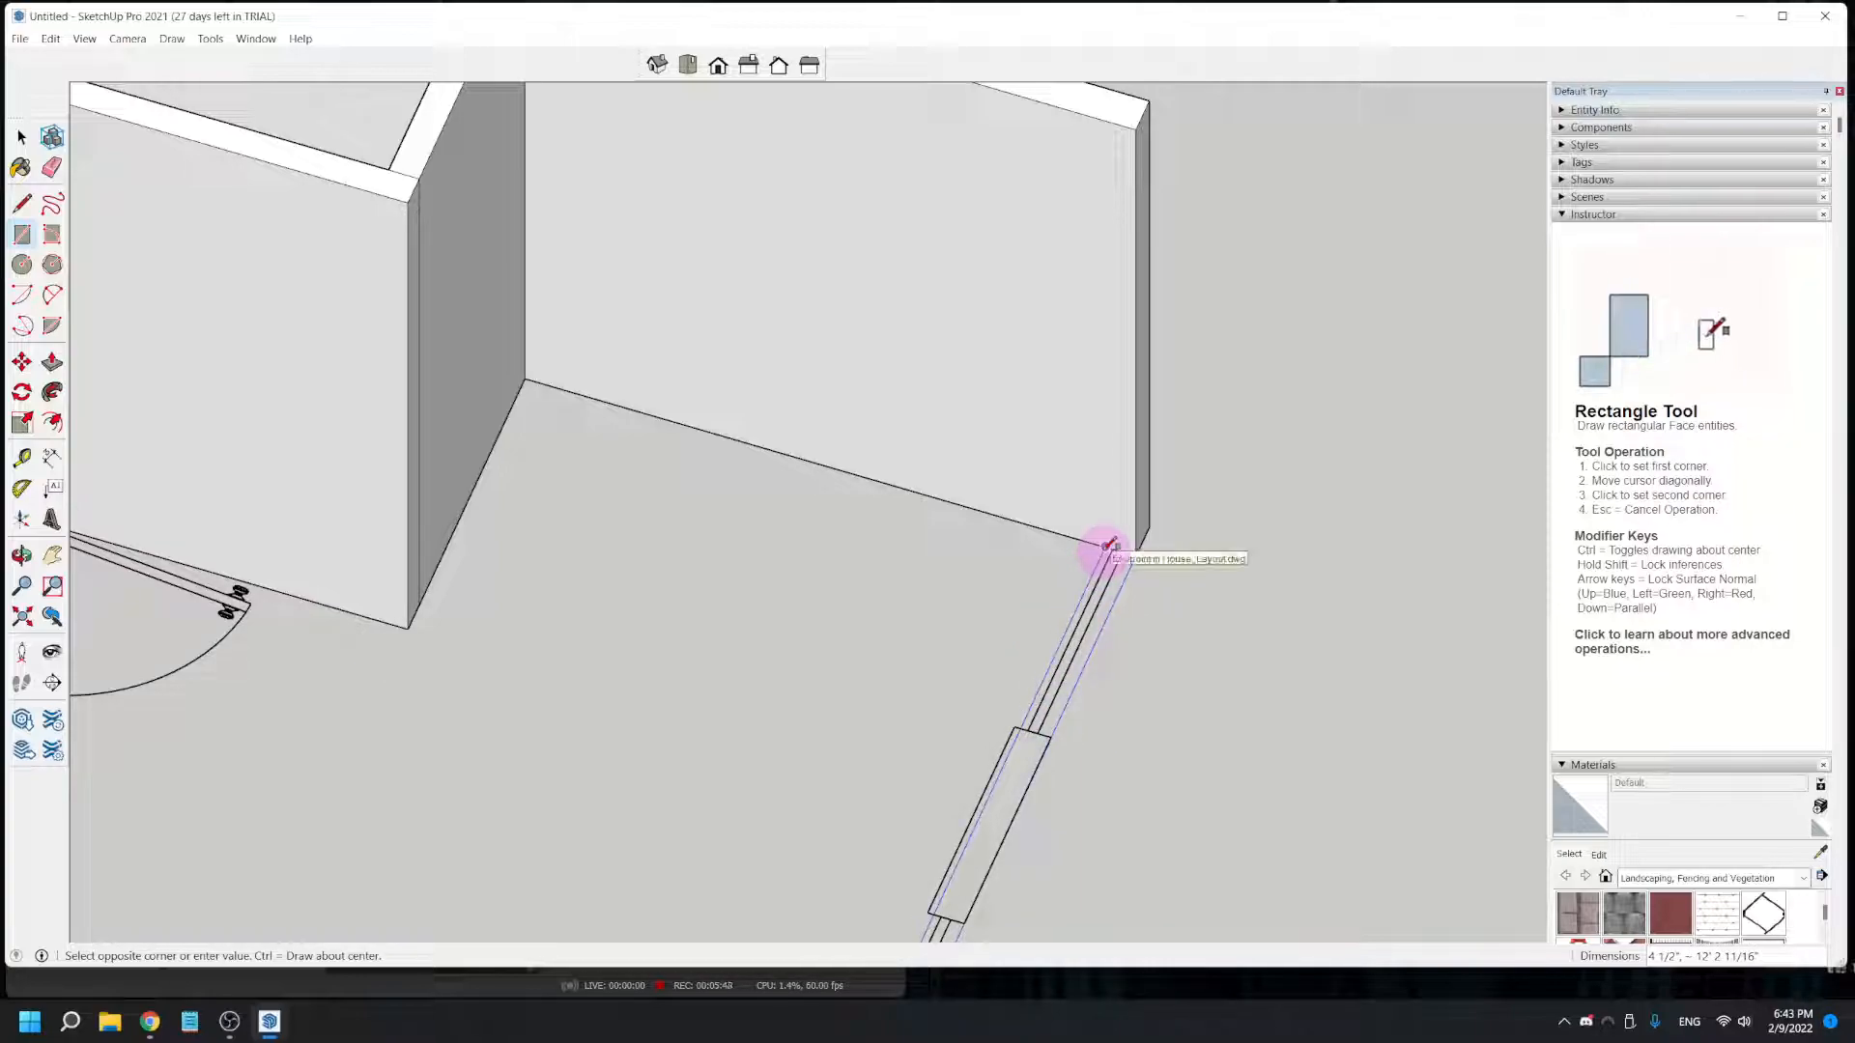
{"action": "scroll", "coordinate": [1106, 544], "scroll_direction": "up", "scroll_amount": 2}
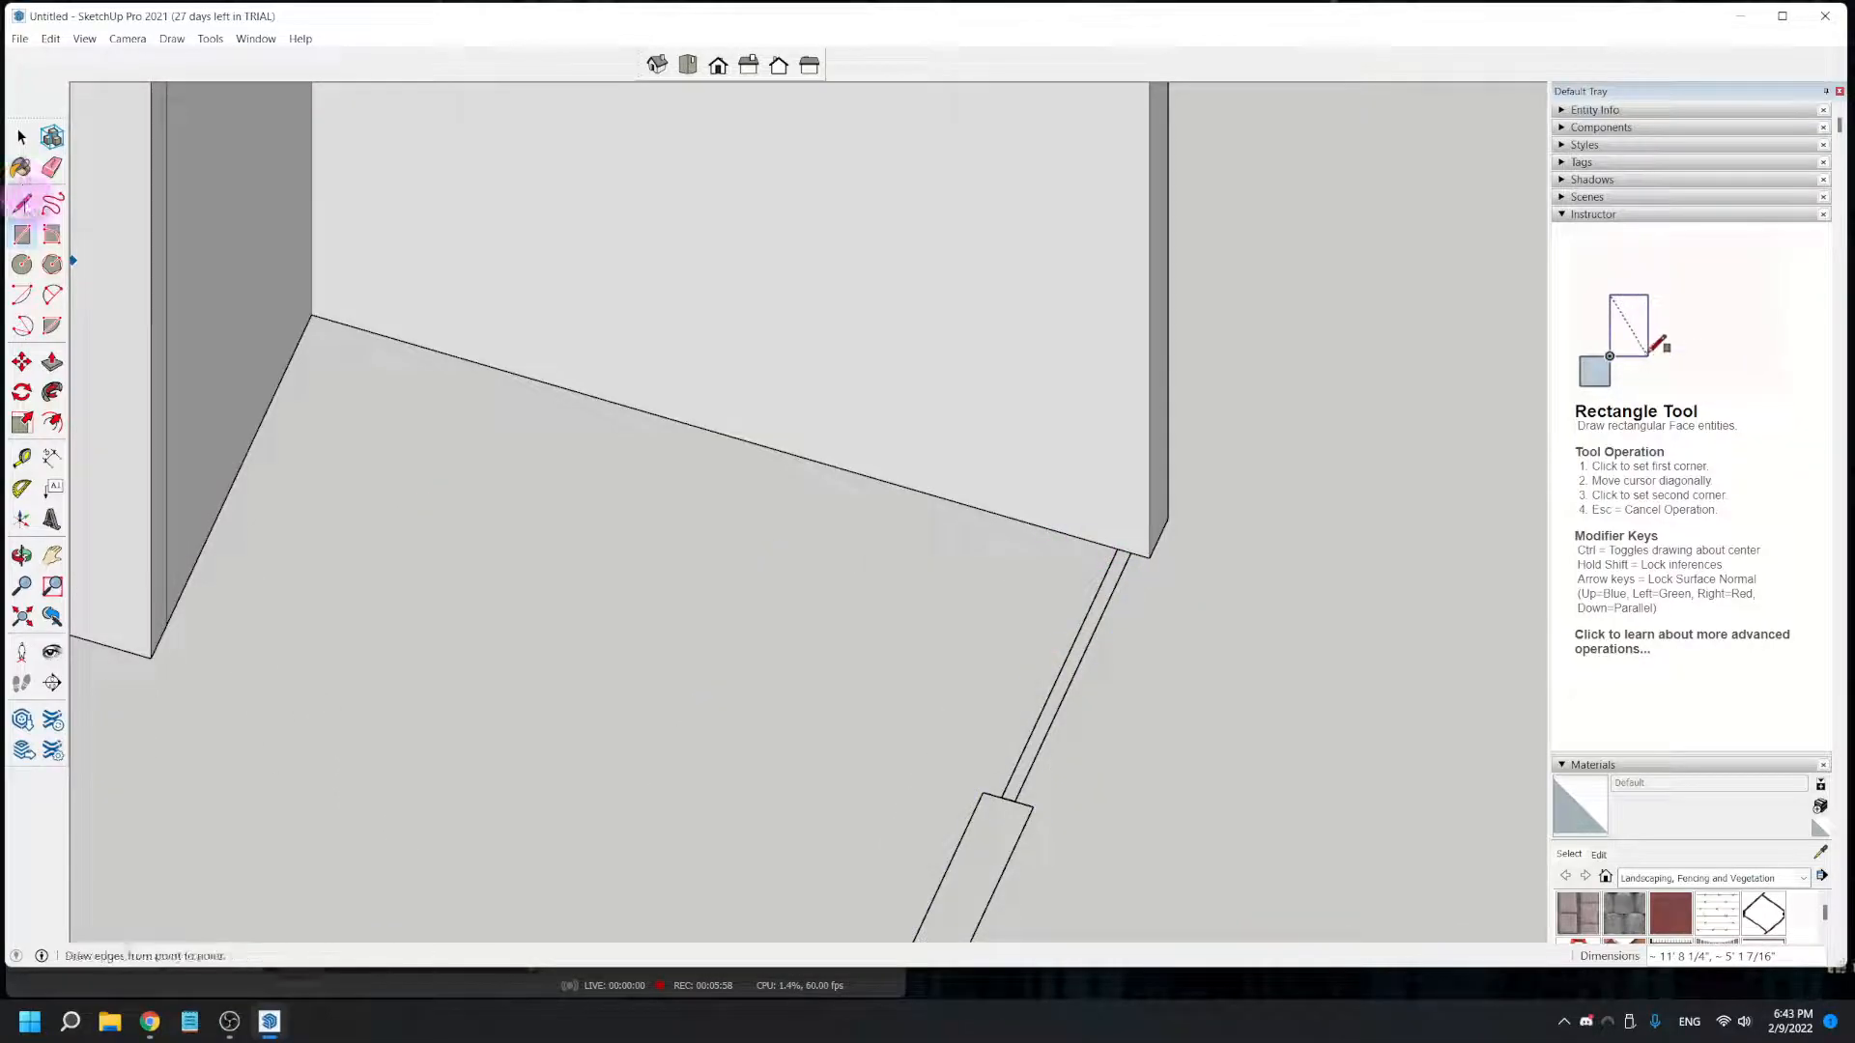
- Draw a line about 2' 10" long from the inner corner of the wall section beside the window to the long exterior wall
{"action": "left_click", "coordinate": [23, 202]}
{"action": "left_click", "coordinate": [986, 794]}
{"action": "left_click", "coordinate": [1108, 546]}
{"action": "middle_click_drag", "start_coordinate": [1104, 543], "coordinate": [1042, 527]}
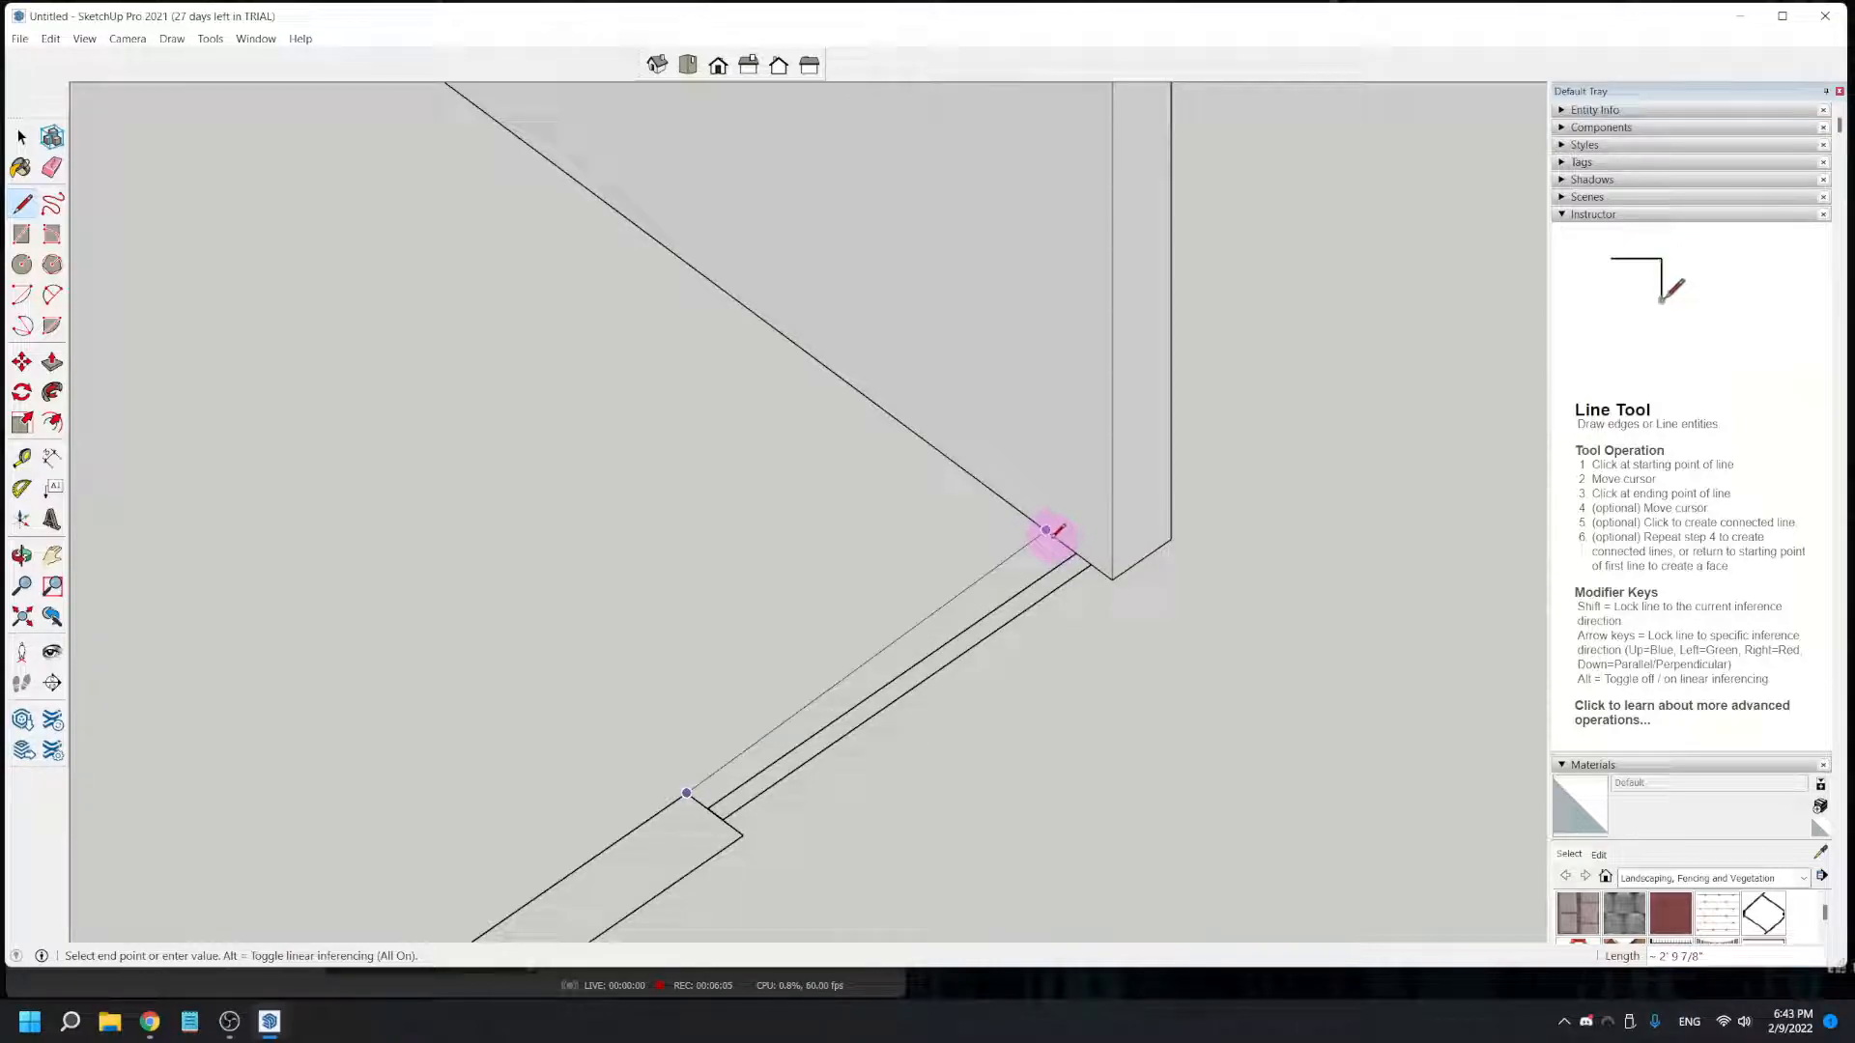
{"action": "left_click", "coordinate": [1057, 535]}
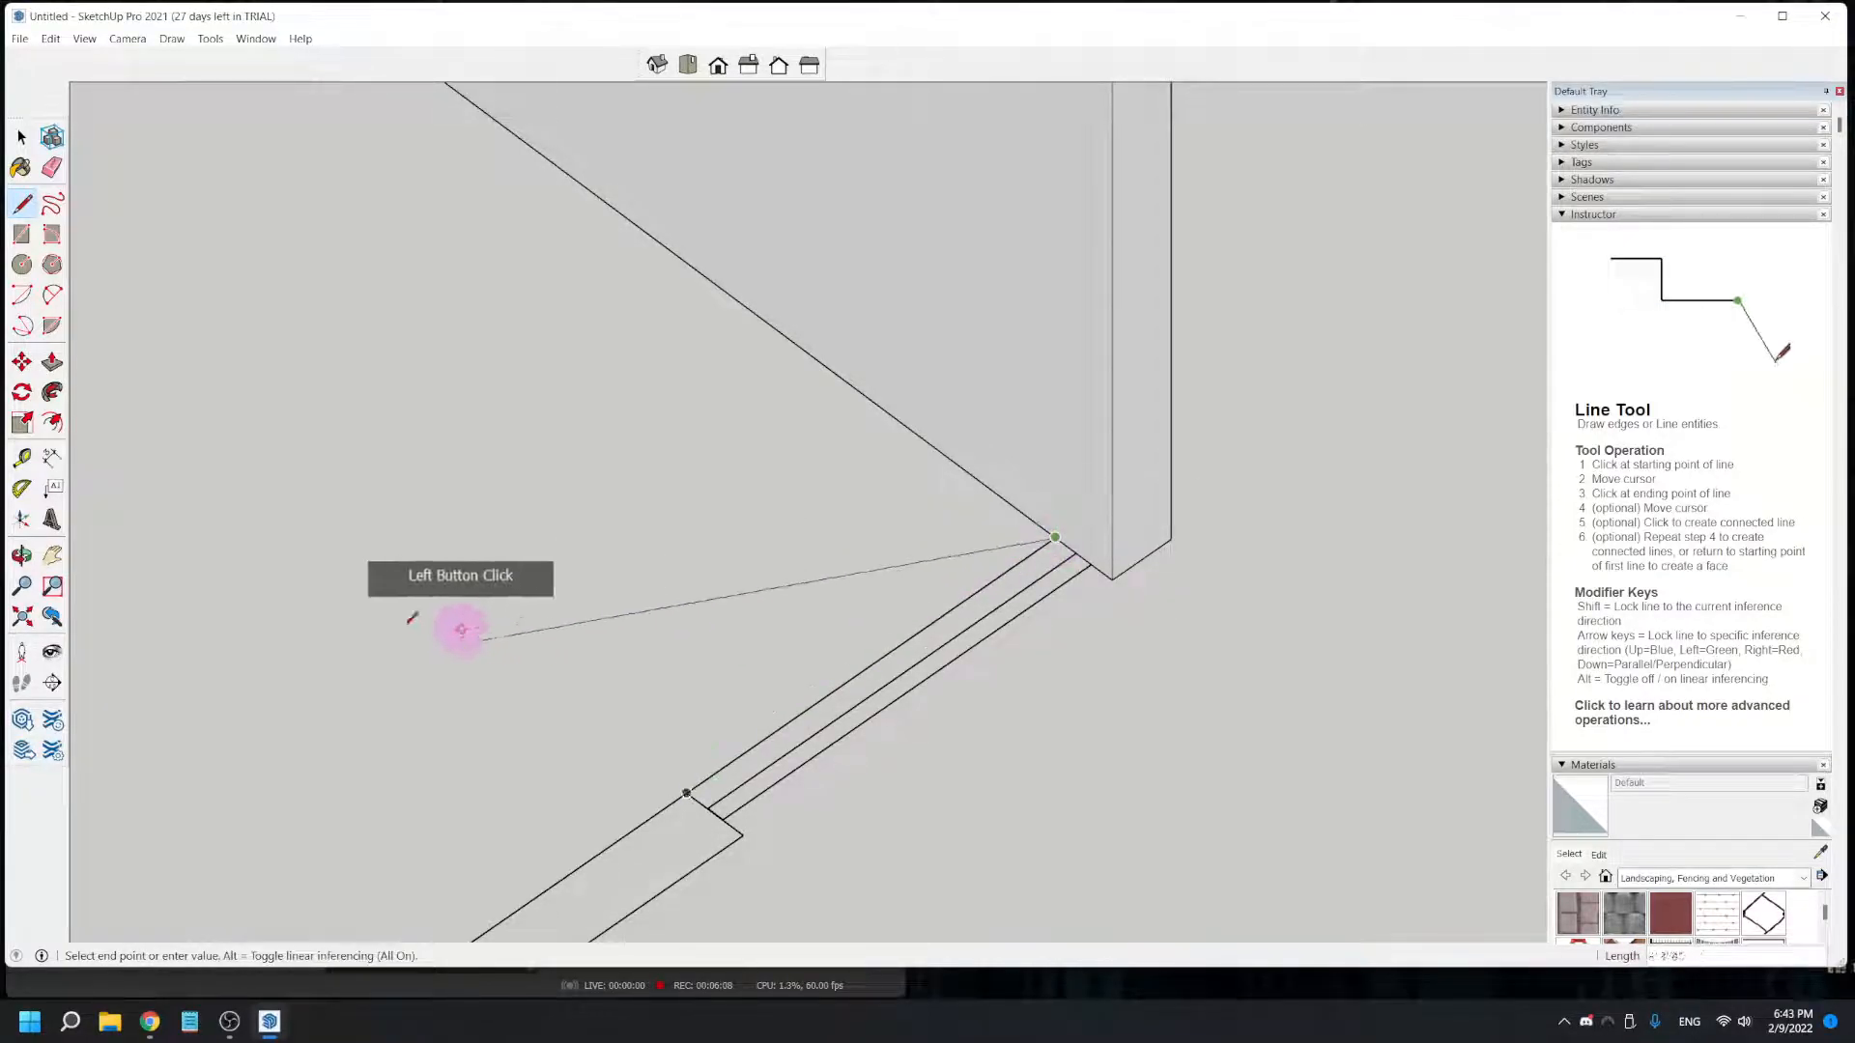
- Draw a 12' 3 5/8" by 5 3/8" rectangle over the windowed end wall, from its outer corner to the new line's endpoint
{"action": "left_click", "coordinate": [21, 234]}
{"action": "middle_click_drag", "start_coordinate": [473, 628], "coordinate": [848, 555]}
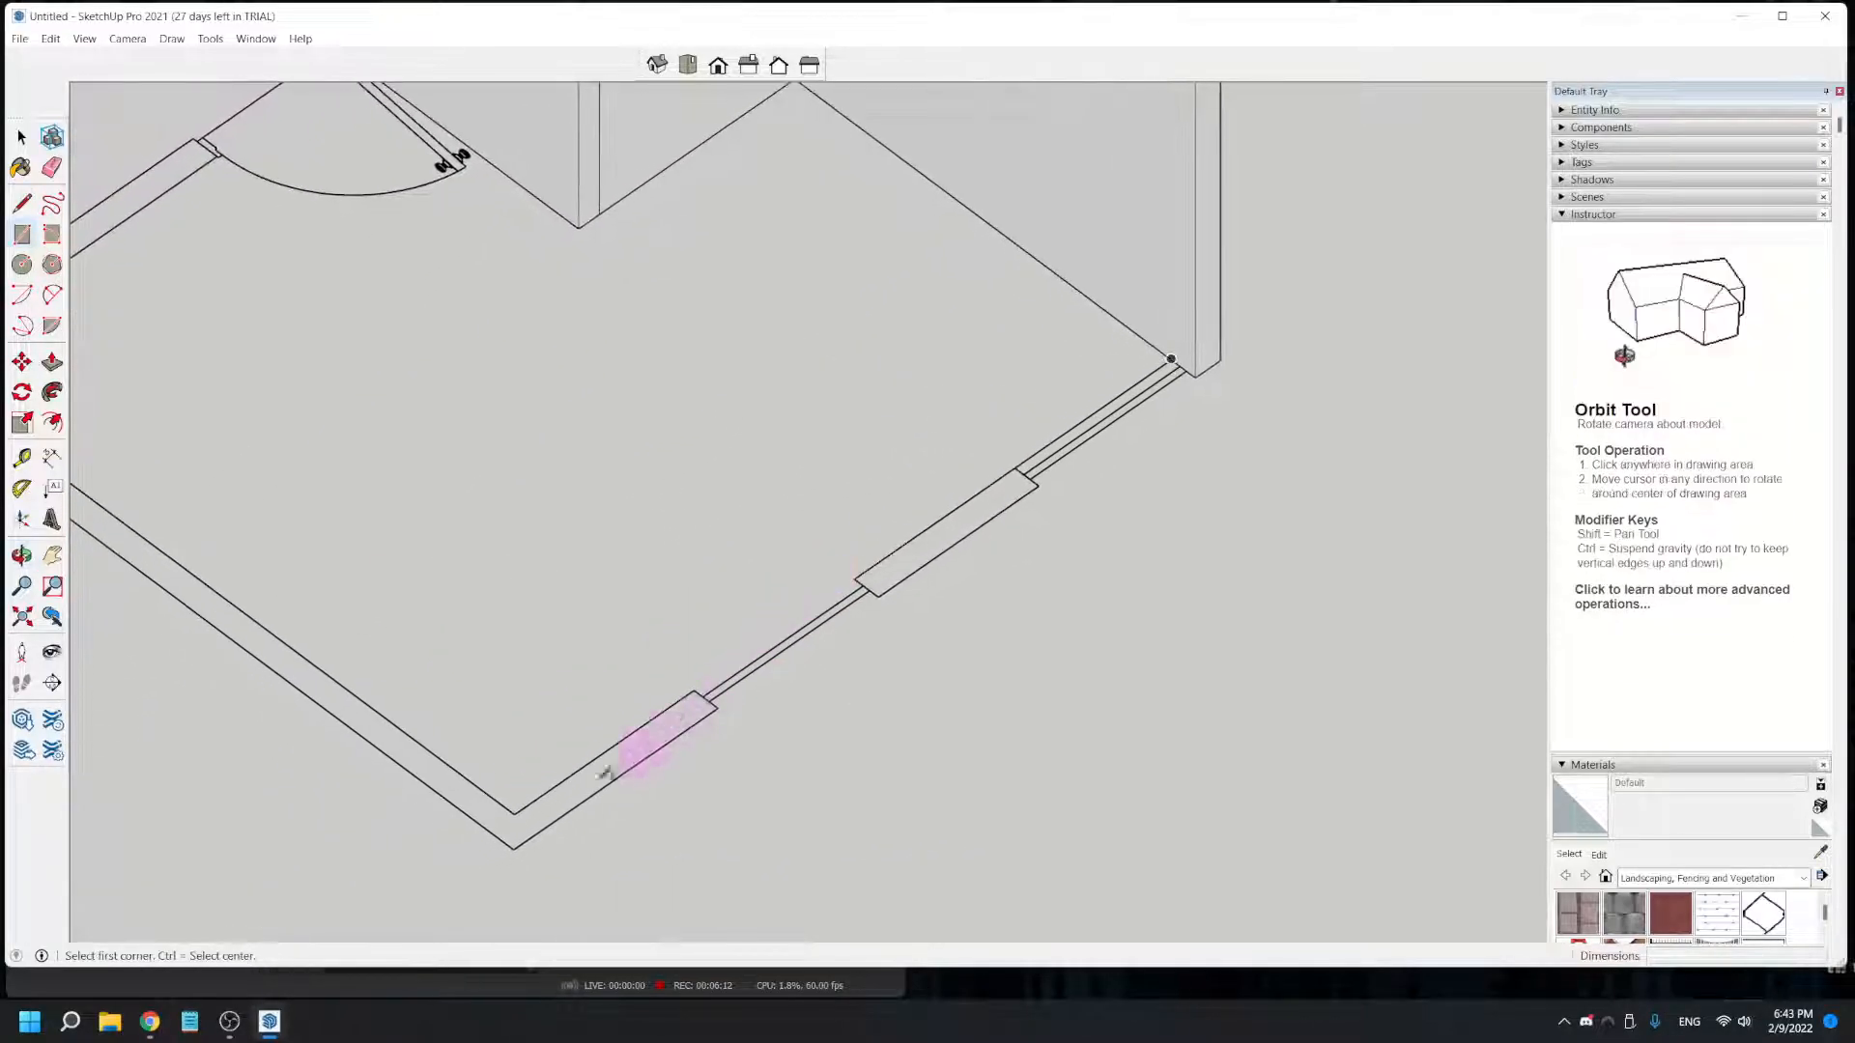
{"action": "left_click_drag", "start_coordinate": [513, 846], "coordinate": [1186, 349]}
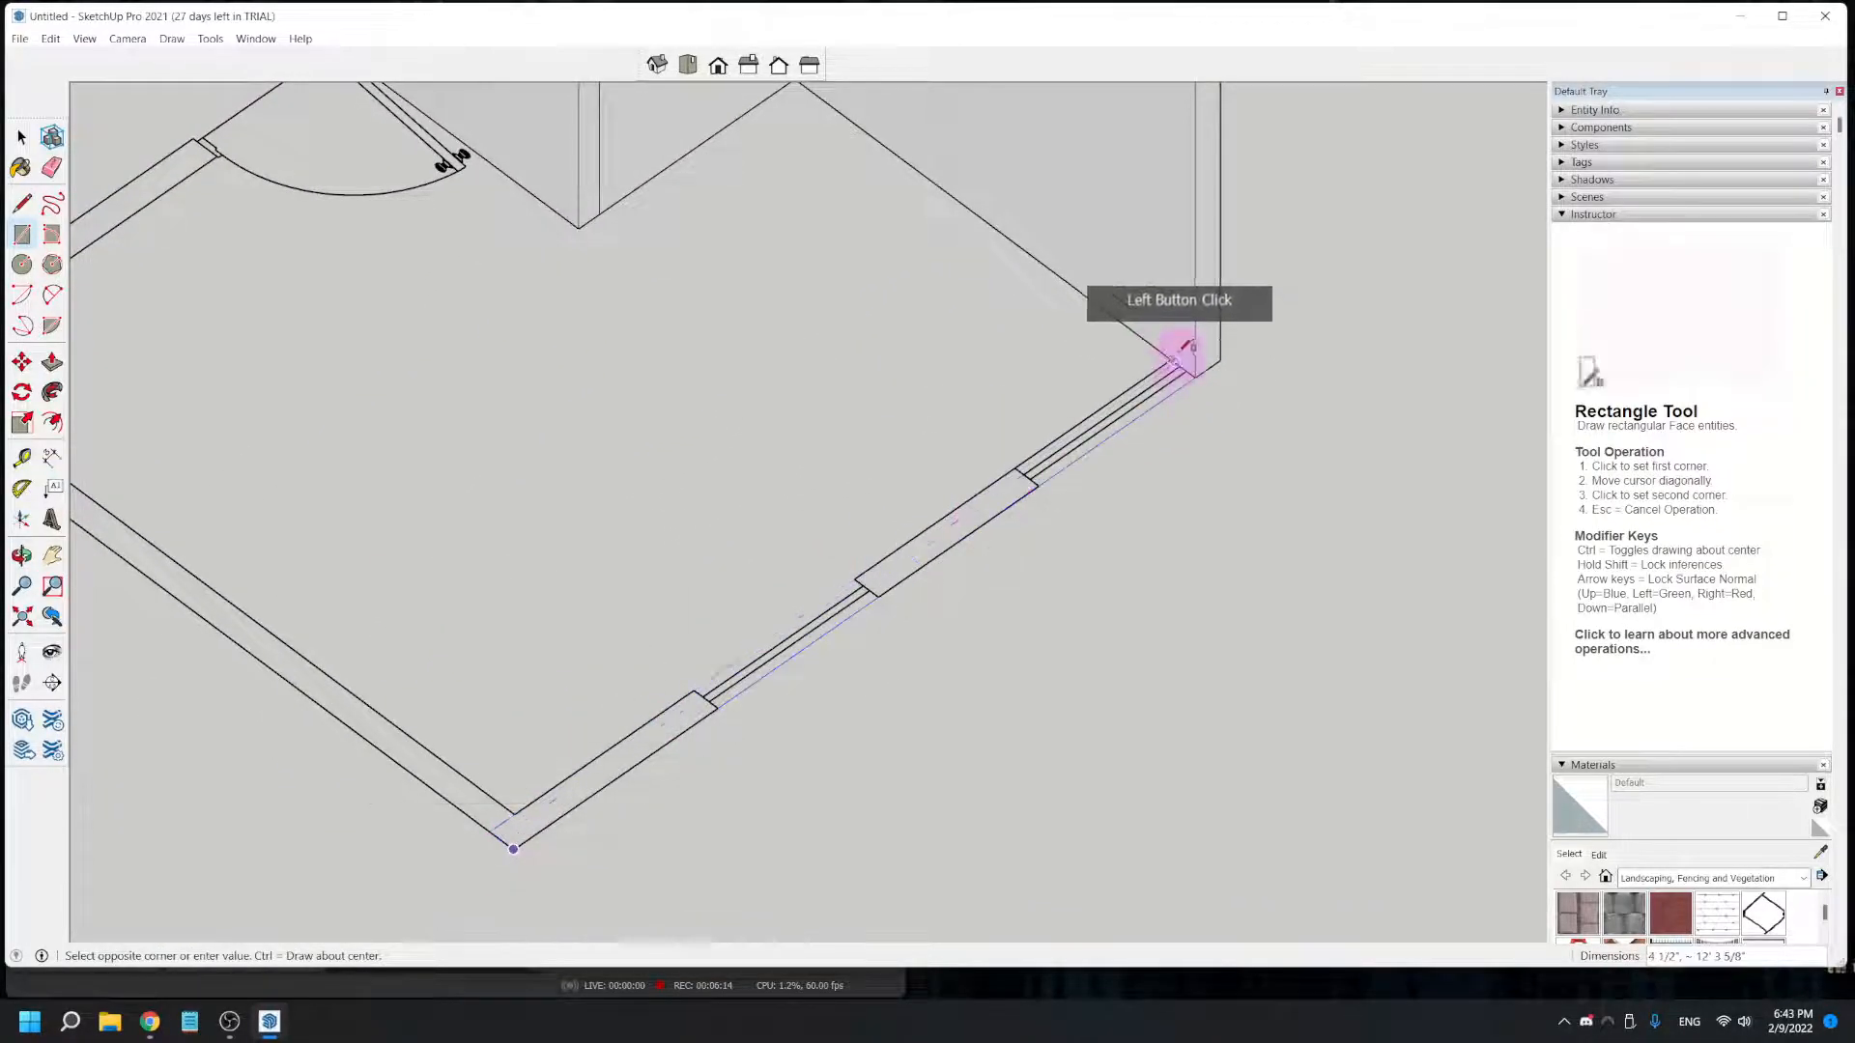
{"action": "left_click", "coordinate": [1172, 357]}
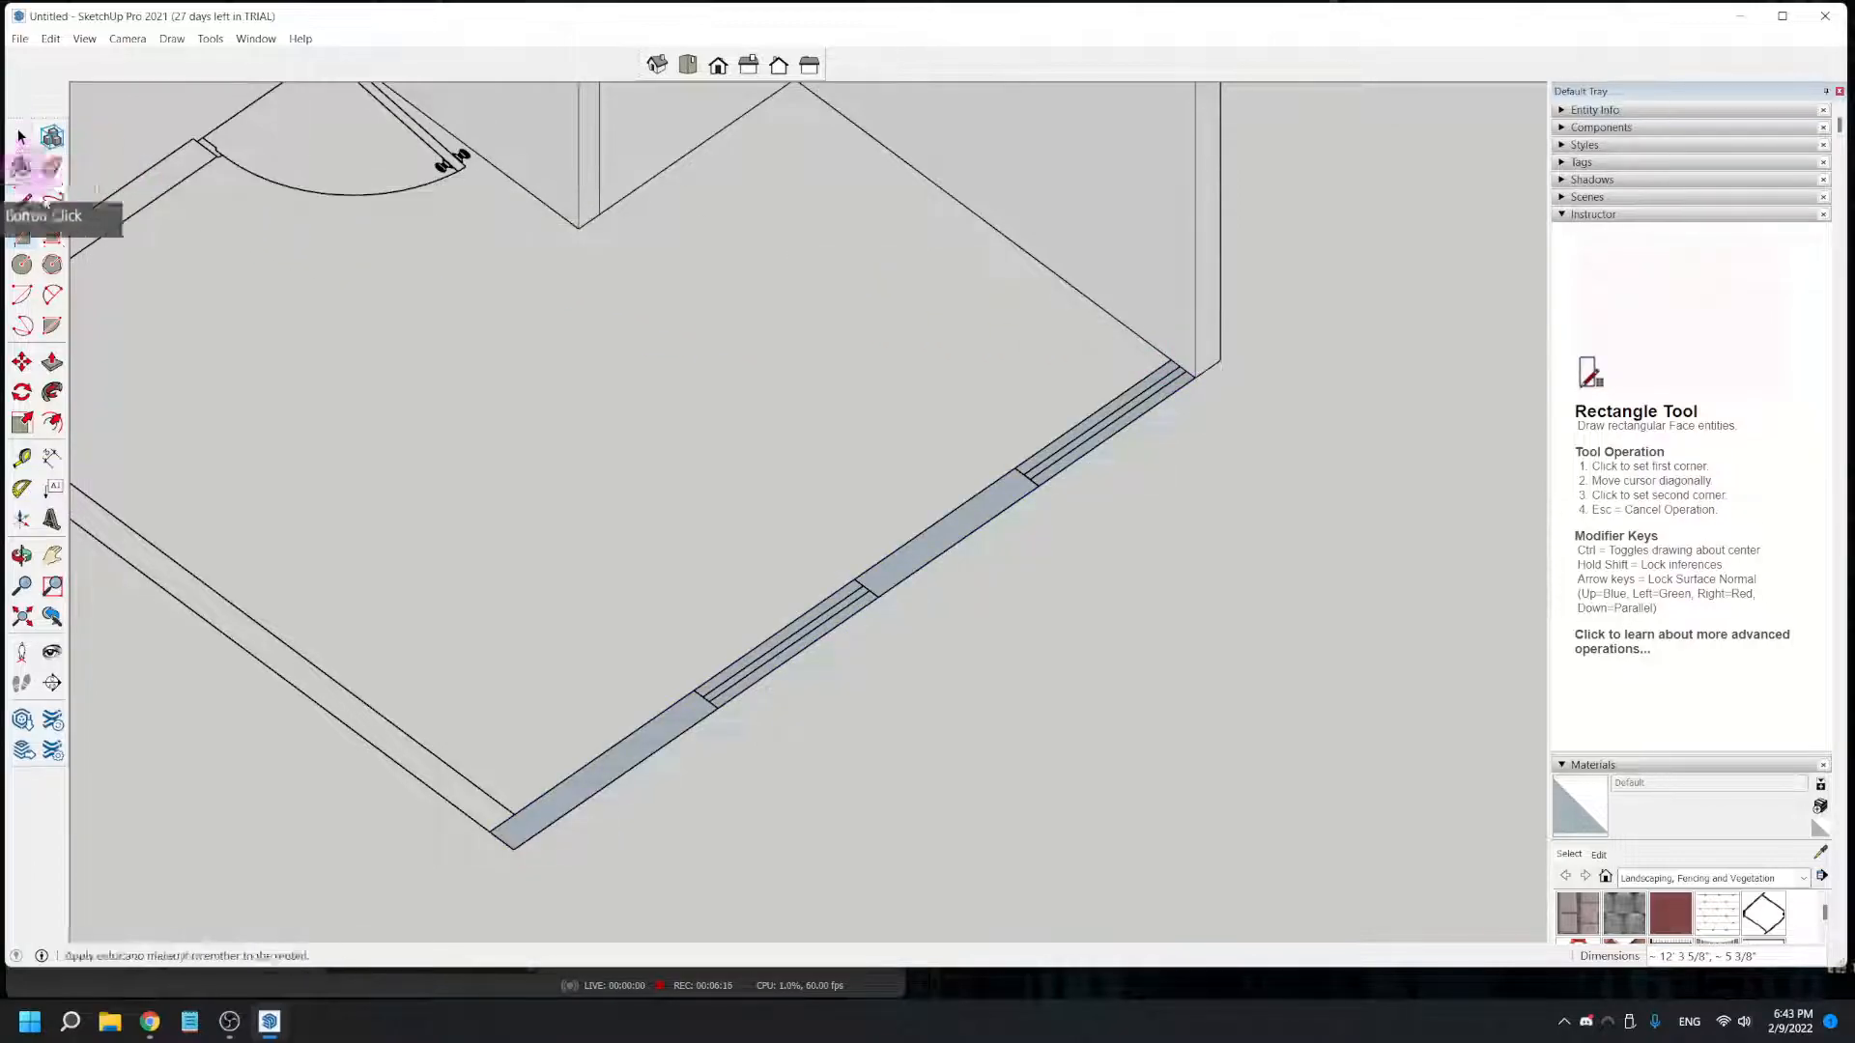
- Push/Pull the windowed end wall rectangle up 8' to the top of the long exterior wall
{"action": "left_click", "coordinate": [51, 362]}
{"action": "left_click_drag", "start_coordinate": [609, 758], "coordinate": [1096, 200]}
{"action": "scroll", "coordinate": [1084, 241], "scroll_direction": "down", "scroll_amount": 2}
{"action": "middle_click_drag", "start_coordinate": [1076, 307], "coordinate": [1043, 634]}
{"action": "left_click", "coordinate": [1105, 443]}
{"action": "middle_click_drag", "start_coordinate": [522, 404], "coordinate": [797, 547]}
{"action": "middle_click_drag", "start_coordinate": [579, 447], "coordinate": [1149, 521]}
{"action": "middle_click_drag", "start_coordinate": [1345, 688], "coordinate": [675, 766]}
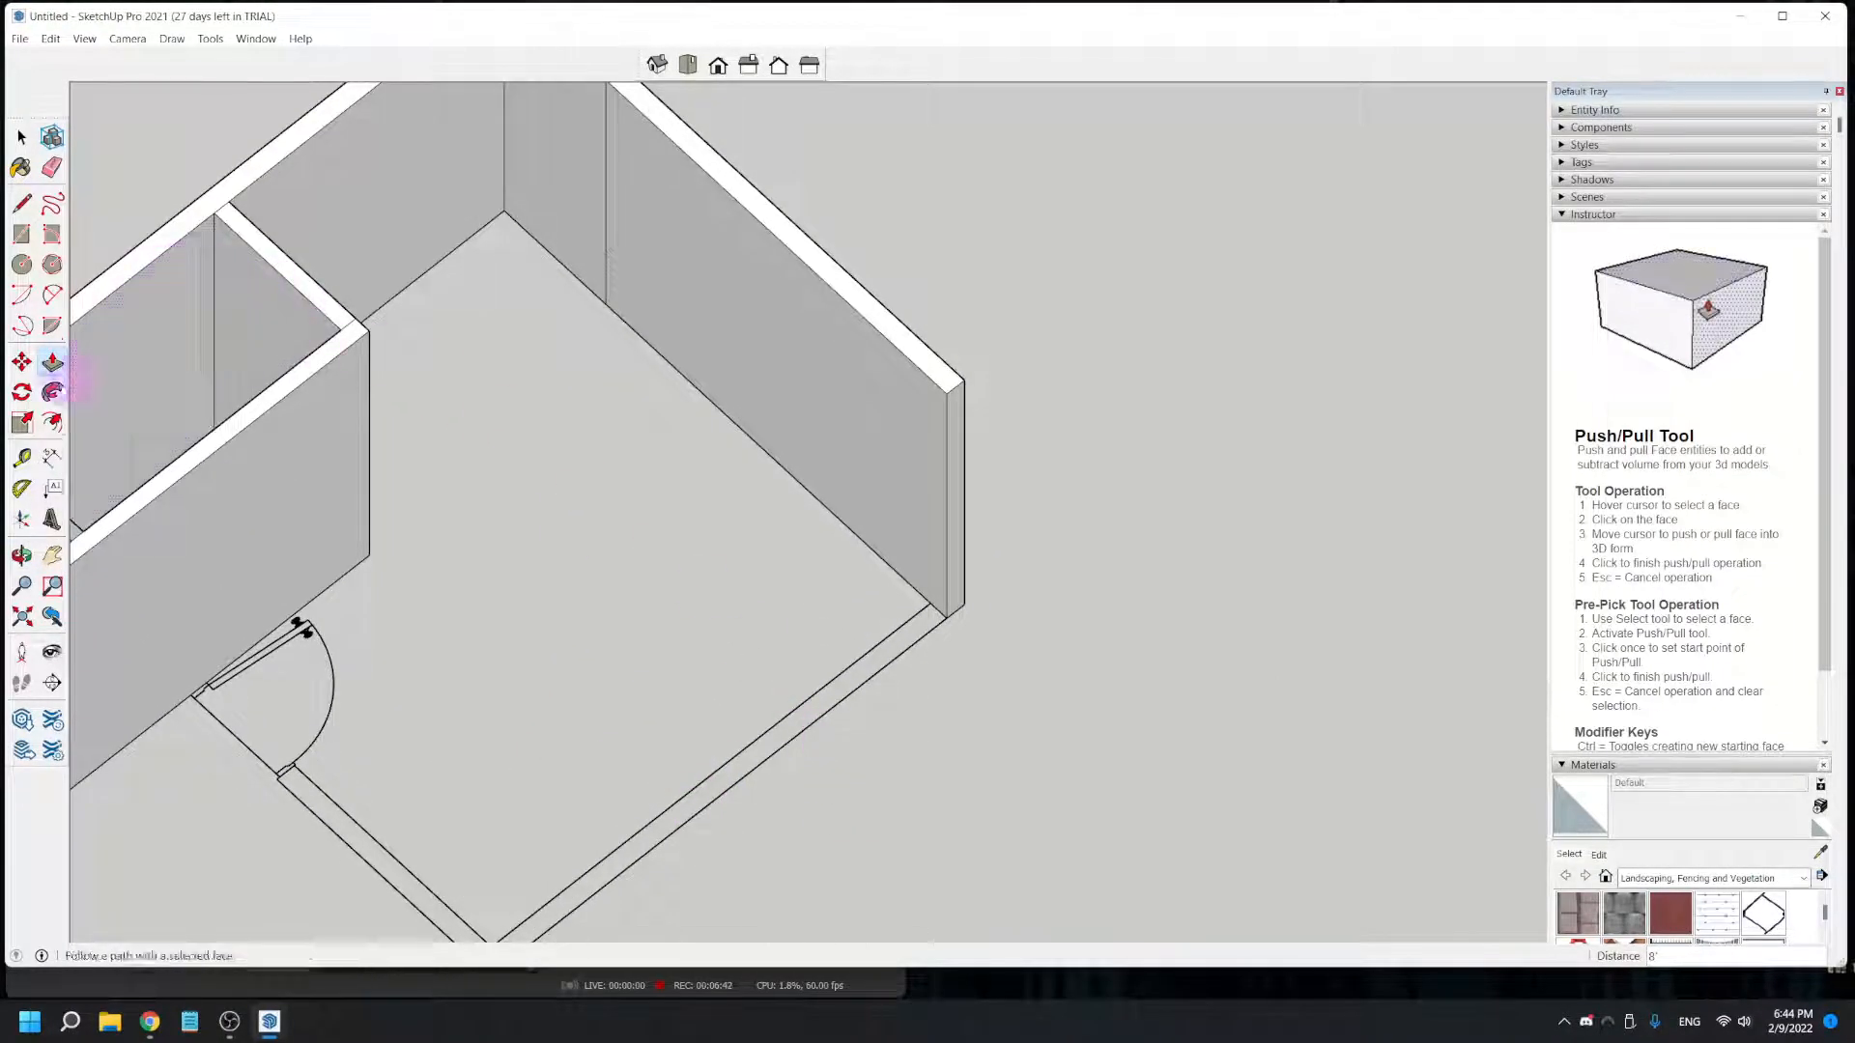
{"action": "left_click", "coordinate": [21, 234]}
{"action": "left_click", "coordinate": [531, 850]}
{"action": "middle_click_drag", "start_coordinate": [541, 848], "coordinate": [559, 678], "text": "shift"}
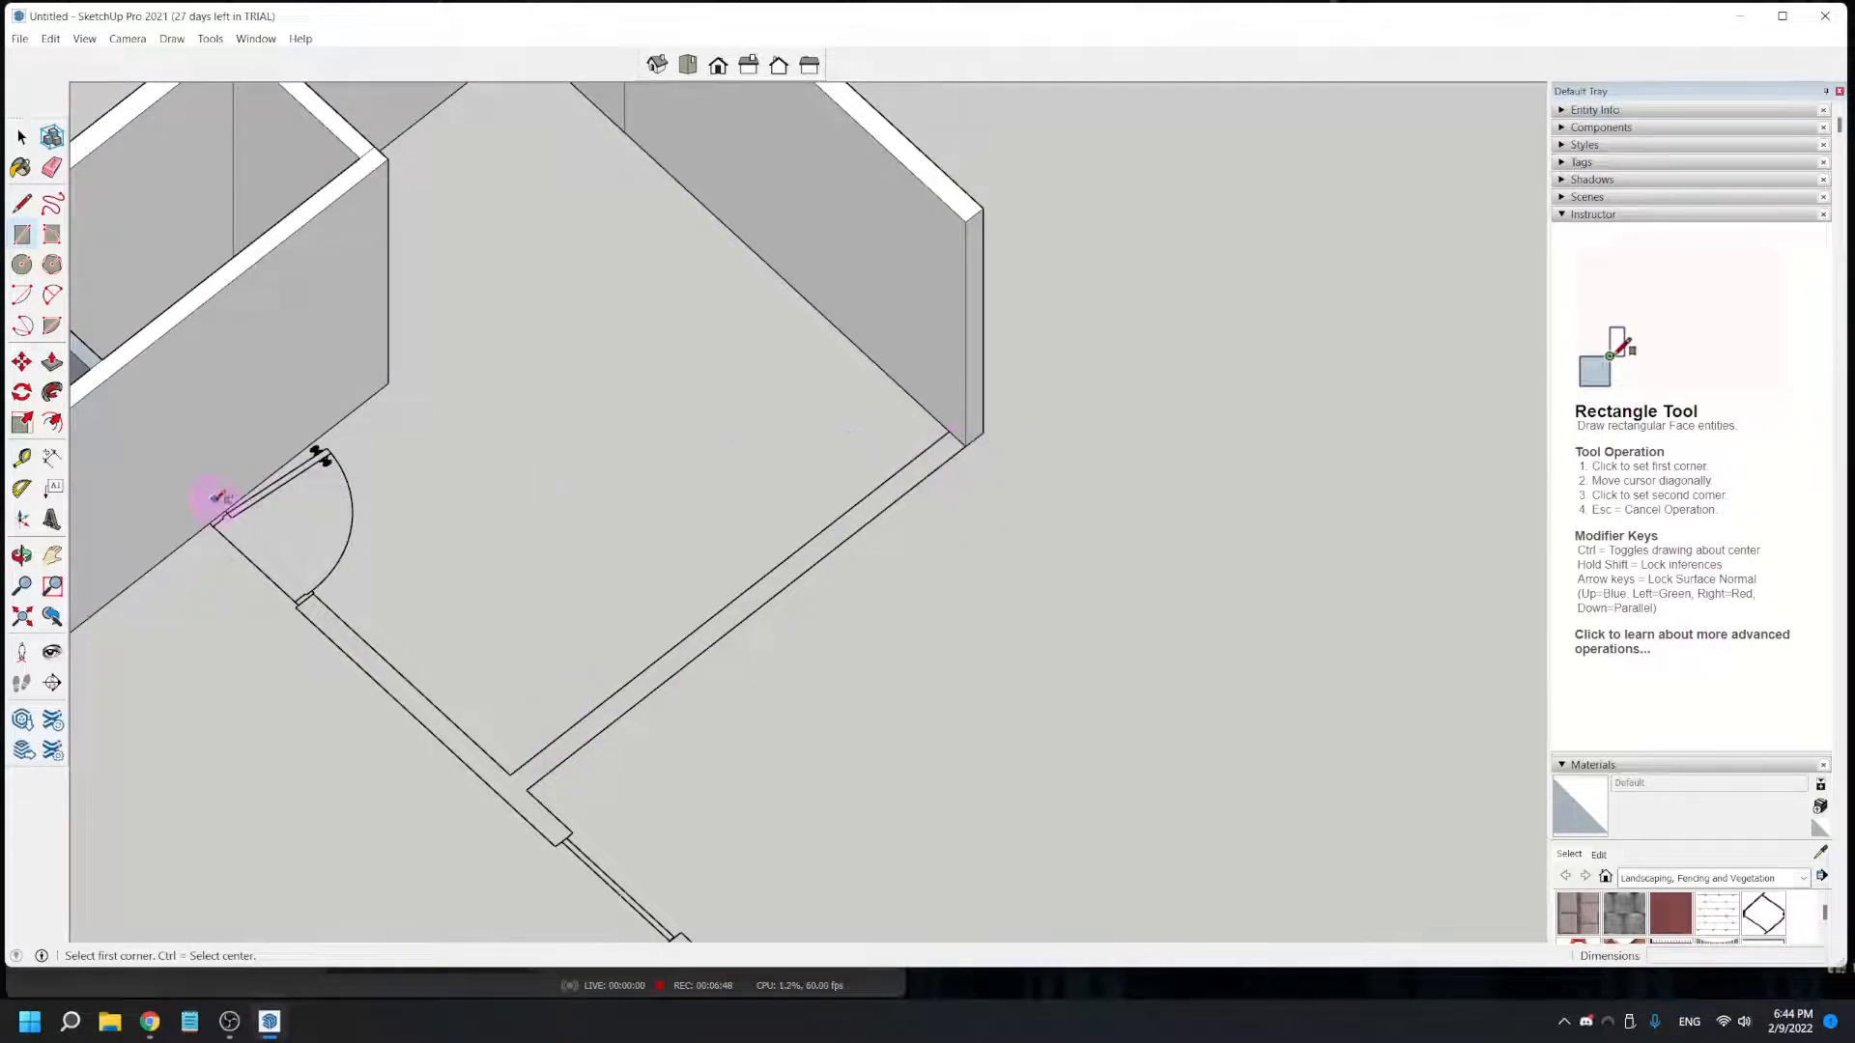
{"action": "middle_click_drag", "start_coordinate": [549, 832], "coordinate": [593, 804]}
{"action": "middle_click_drag", "start_coordinate": [748, 811], "coordinate": [903, 821]}
{"action": "left_click", "coordinate": [1005, 870]}
{"action": "scroll", "coordinate": [190, 145], "scroll_direction": "up", "scroll_amount": 2}
{"action": "scroll", "coordinate": [190, 145], "scroll_direction": "up", "scroll_amount": 4}
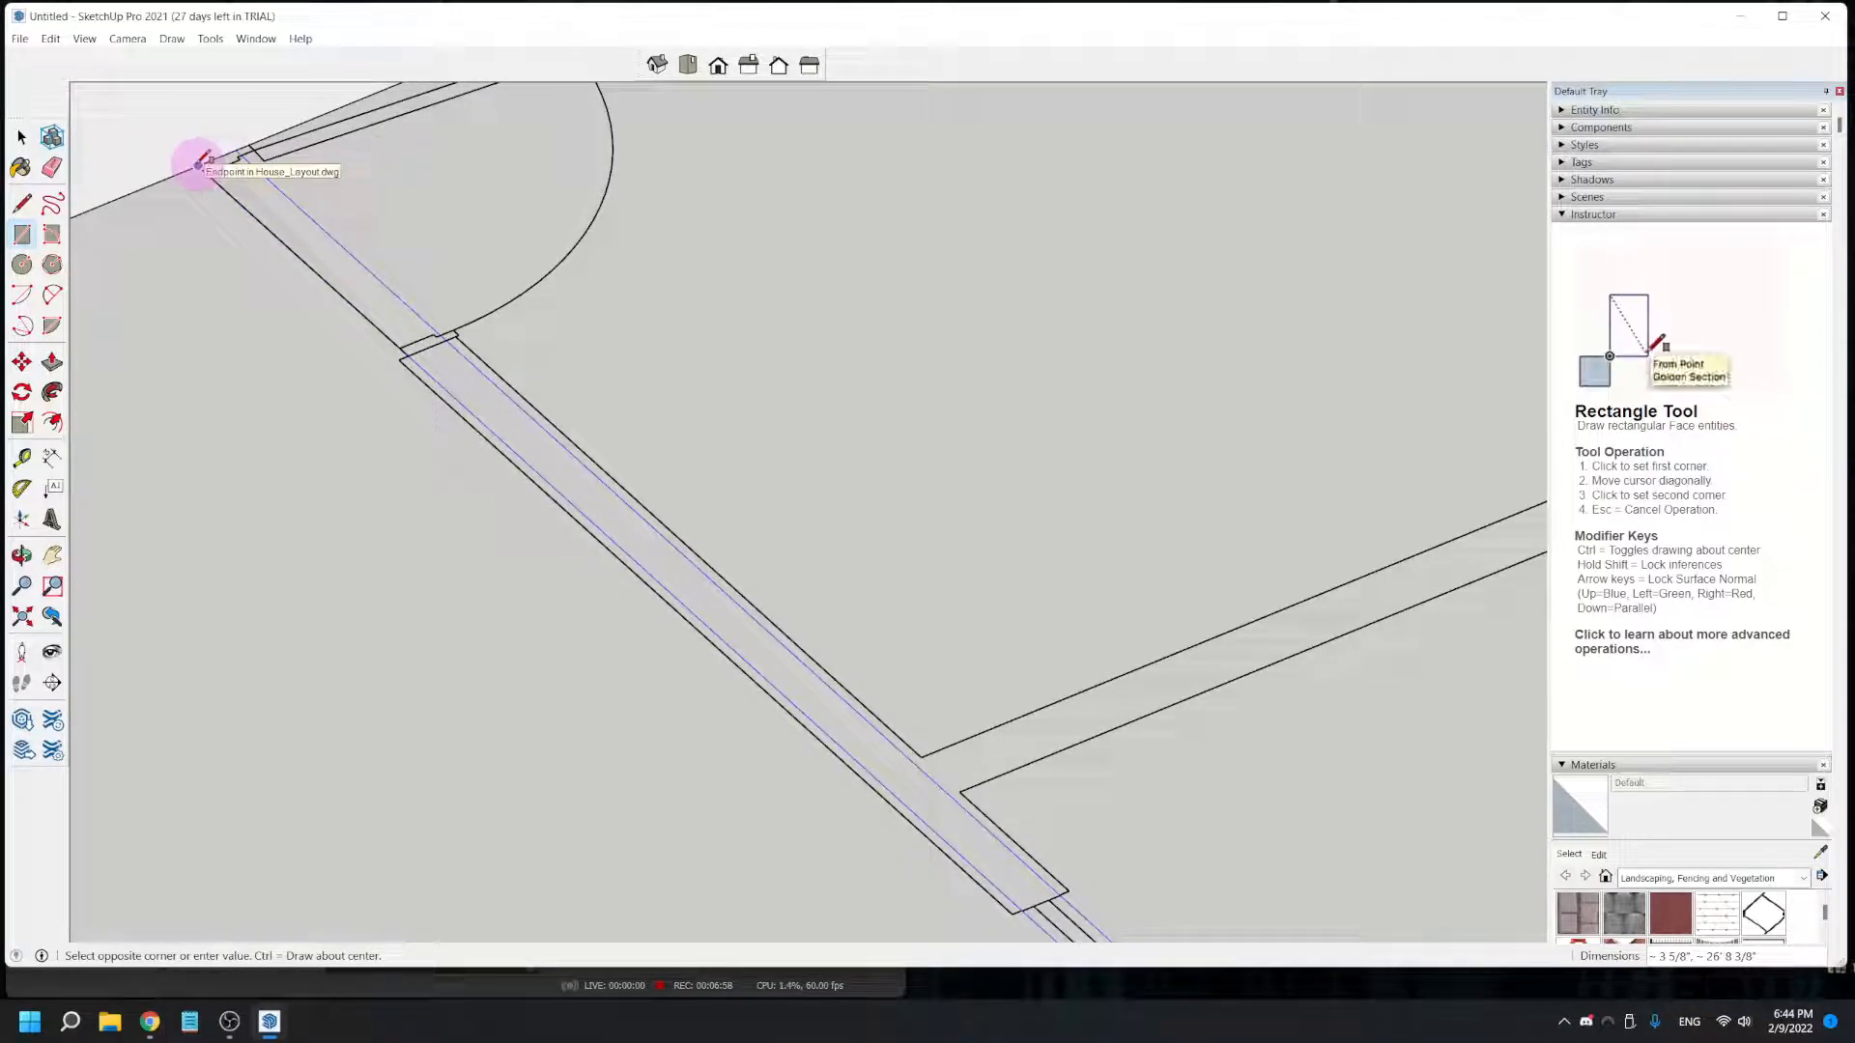
{"action": "scroll", "coordinate": [198, 166], "scroll_direction": "down", "scroll_amount": 5}
{"action": "scroll", "coordinate": [198, 166], "scroll_direction": "up", "scroll_amount": 1}
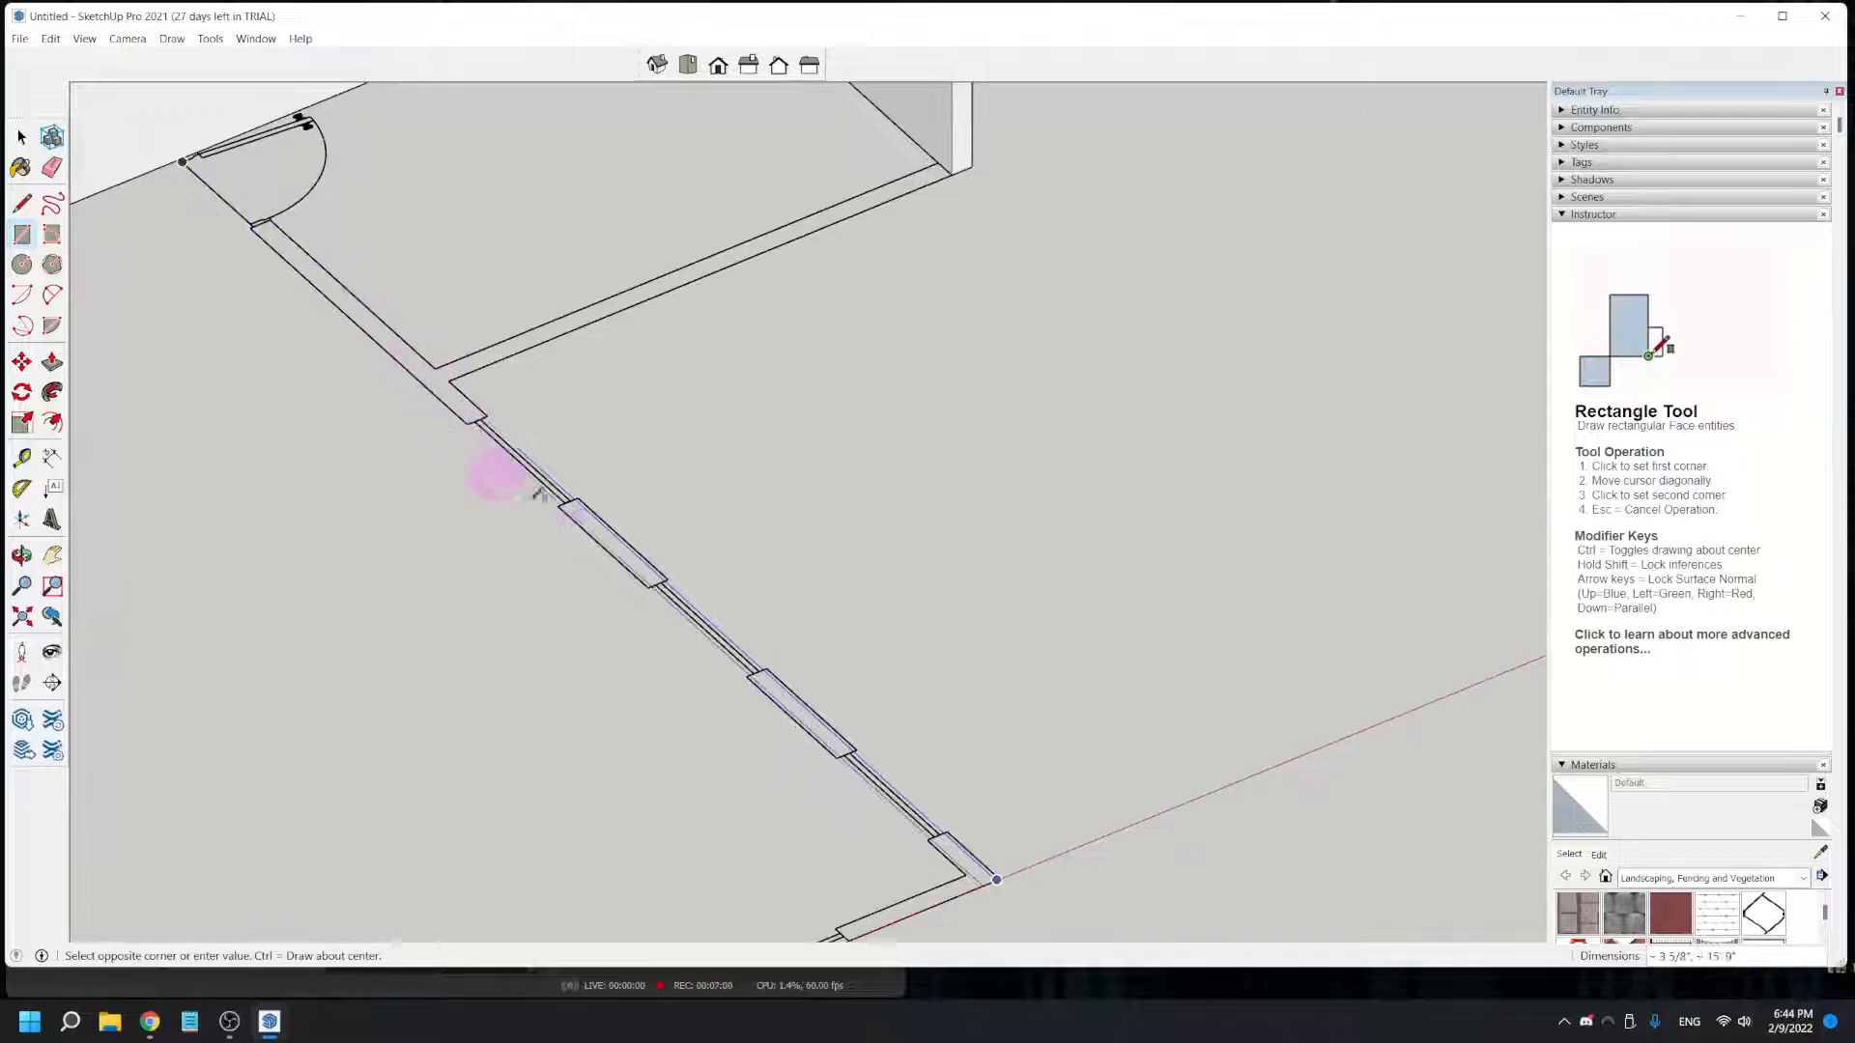
- Try a 4 1/2" by 26' 8 3/8" rectangle along the long windowed wall, from its outer corner to the doorway, and undo it
{"action": "scroll", "coordinate": [995, 874], "scroll_direction": "up", "scroll_amount": 4}
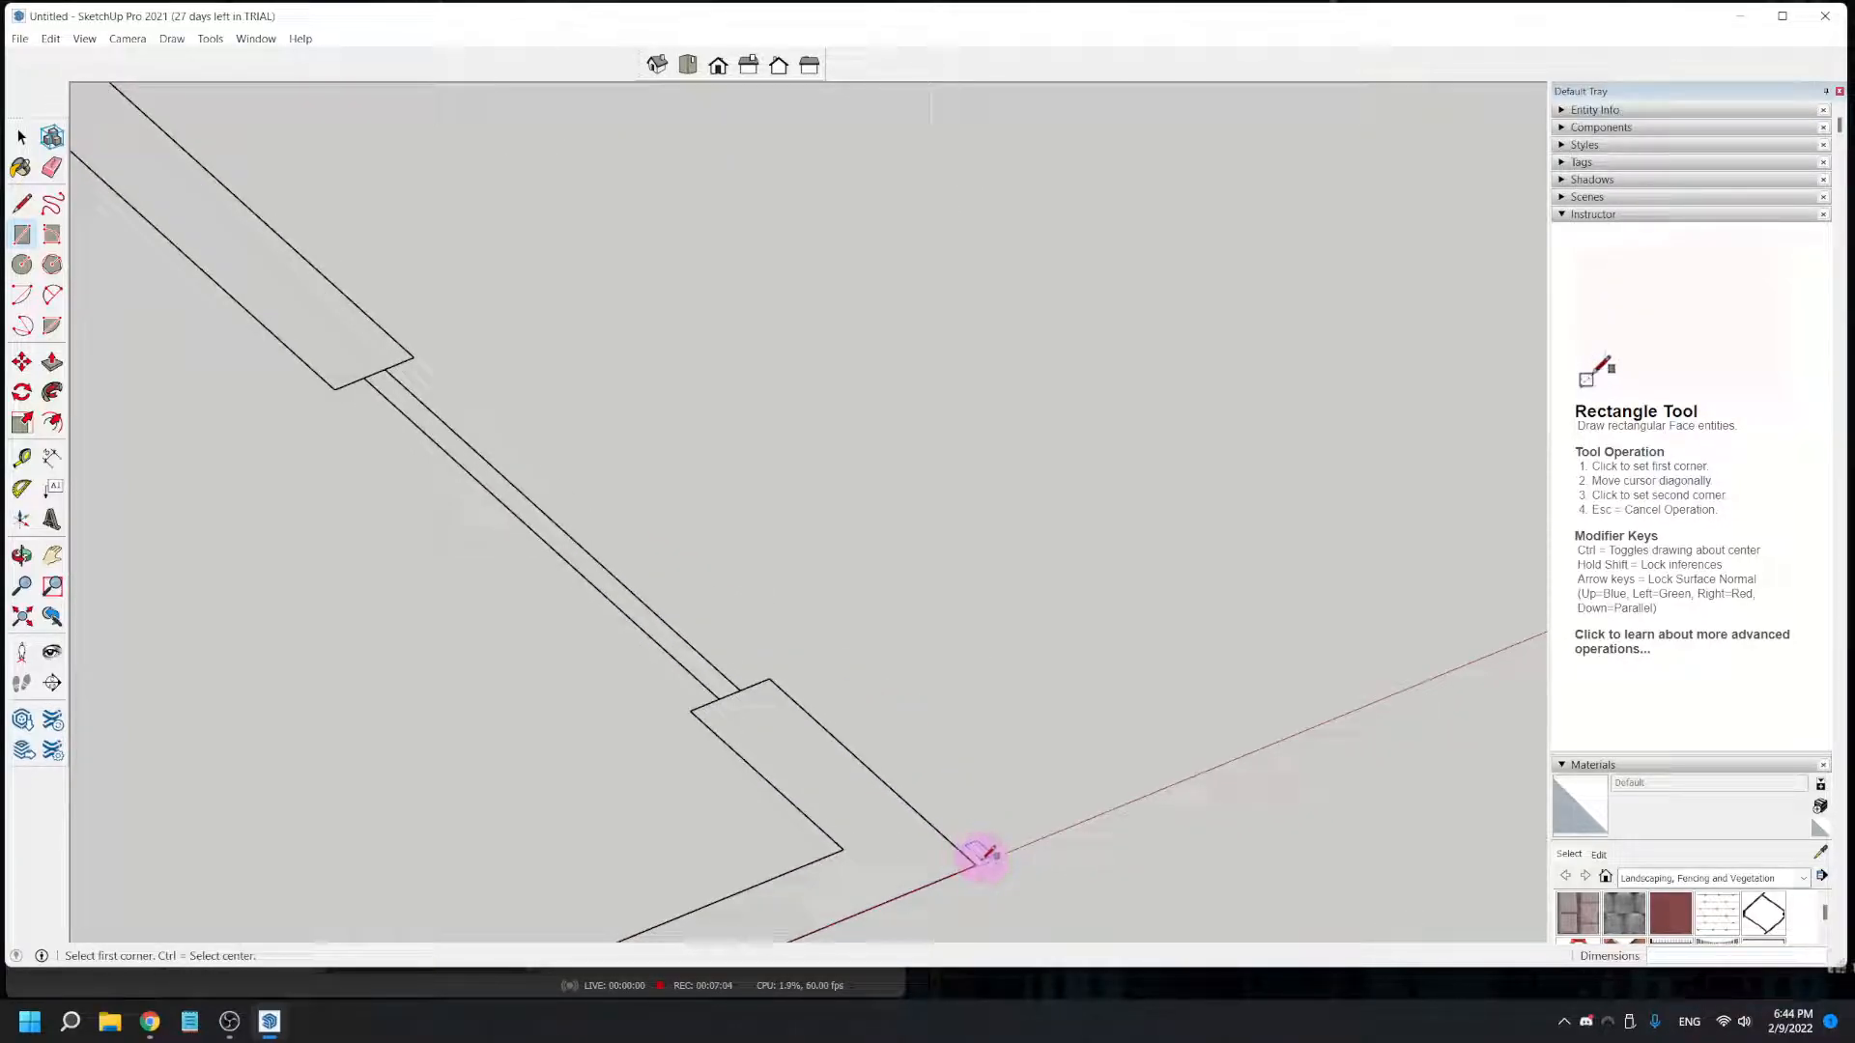
{"action": "scroll", "coordinate": [976, 865], "scroll_direction": "down", "scroll_amount": 5}
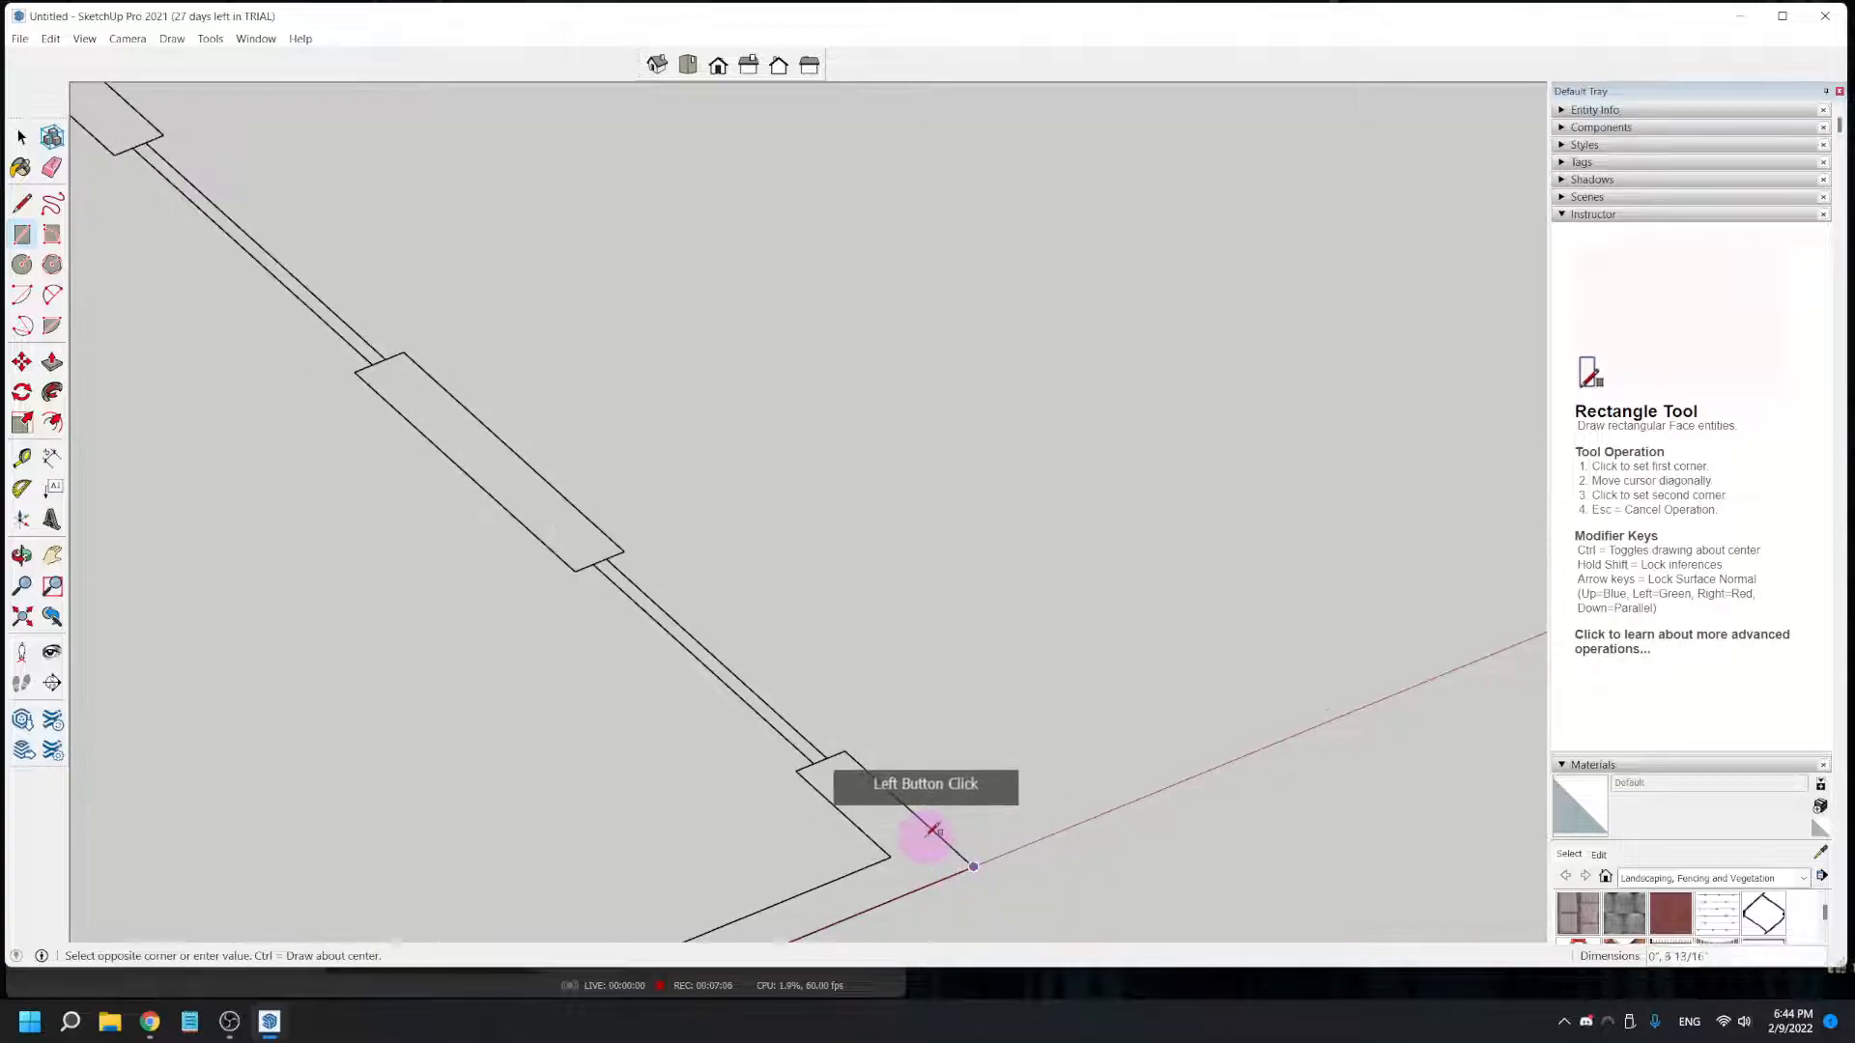
{"action": "middle_click_drag", "start_coordinate": [373, 306], "coordinate": [799, 878], "text": "shift"}
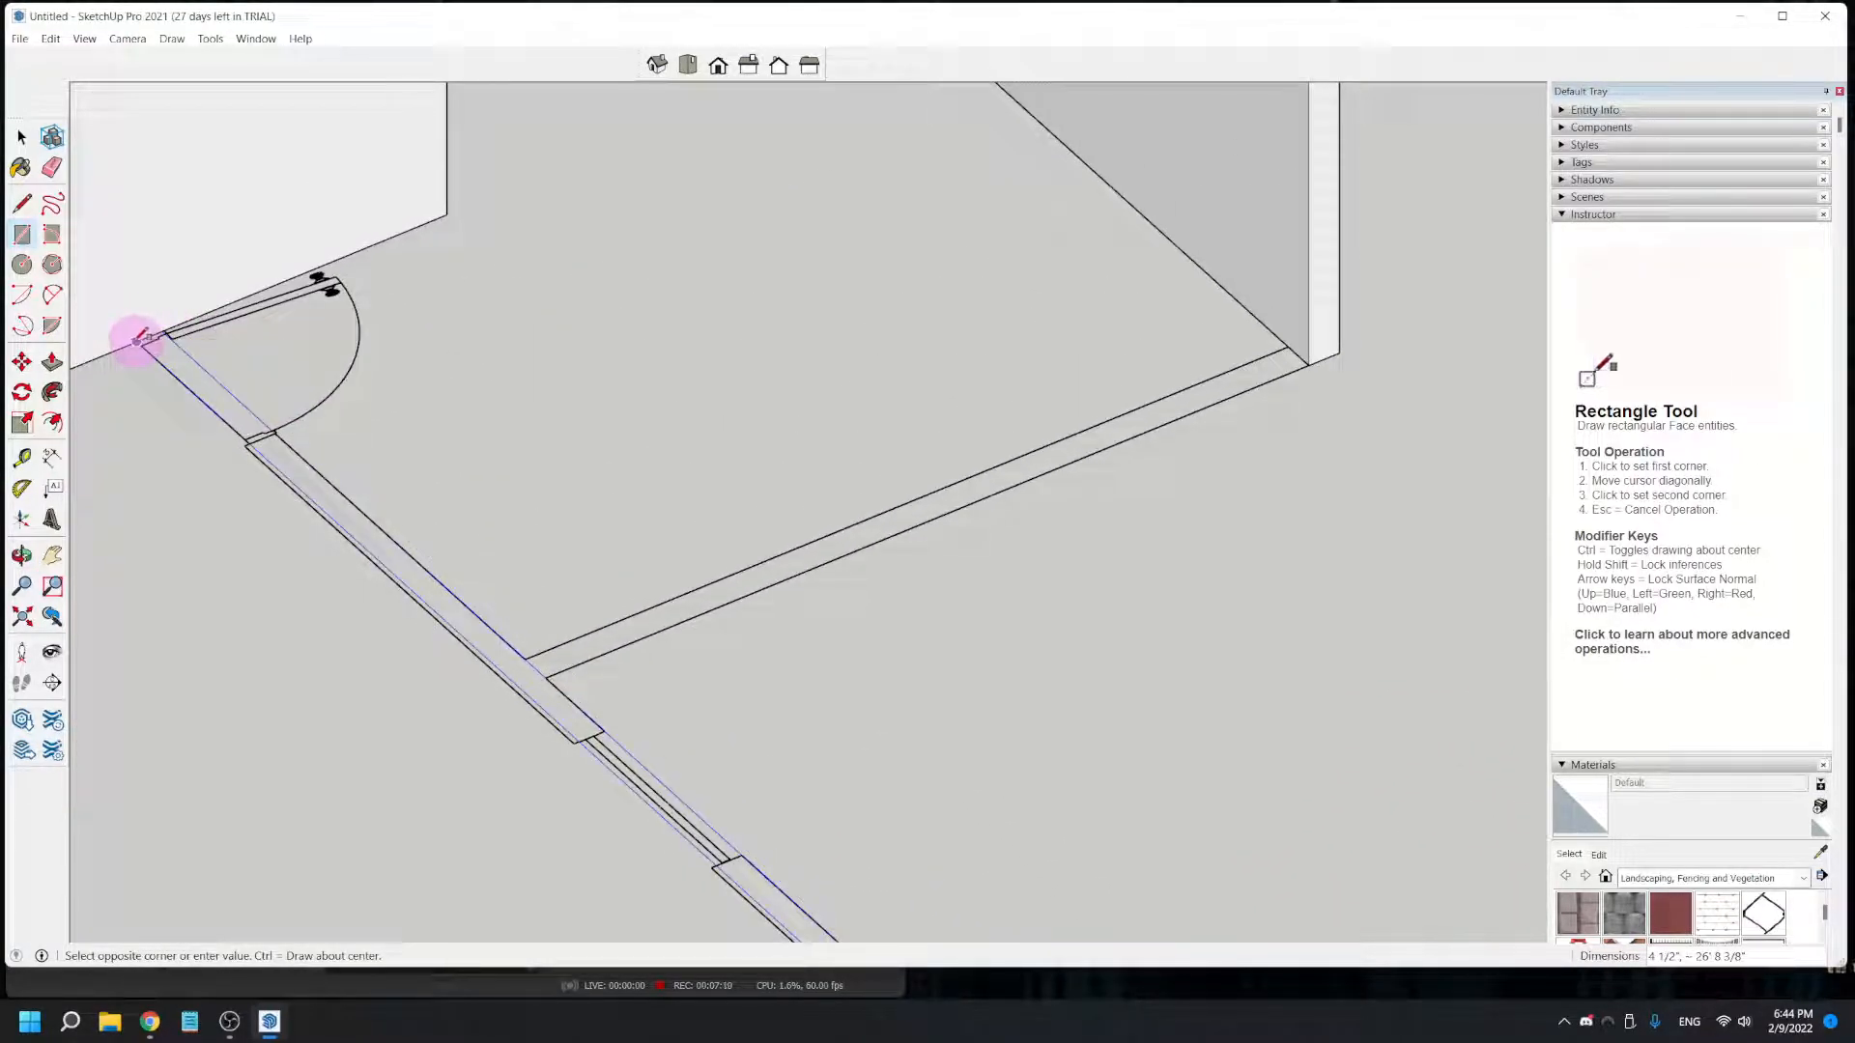
{"action": "scroll", "coordinate": [139, 340], "scroll_direction": "up", "scroll_amount": 3}
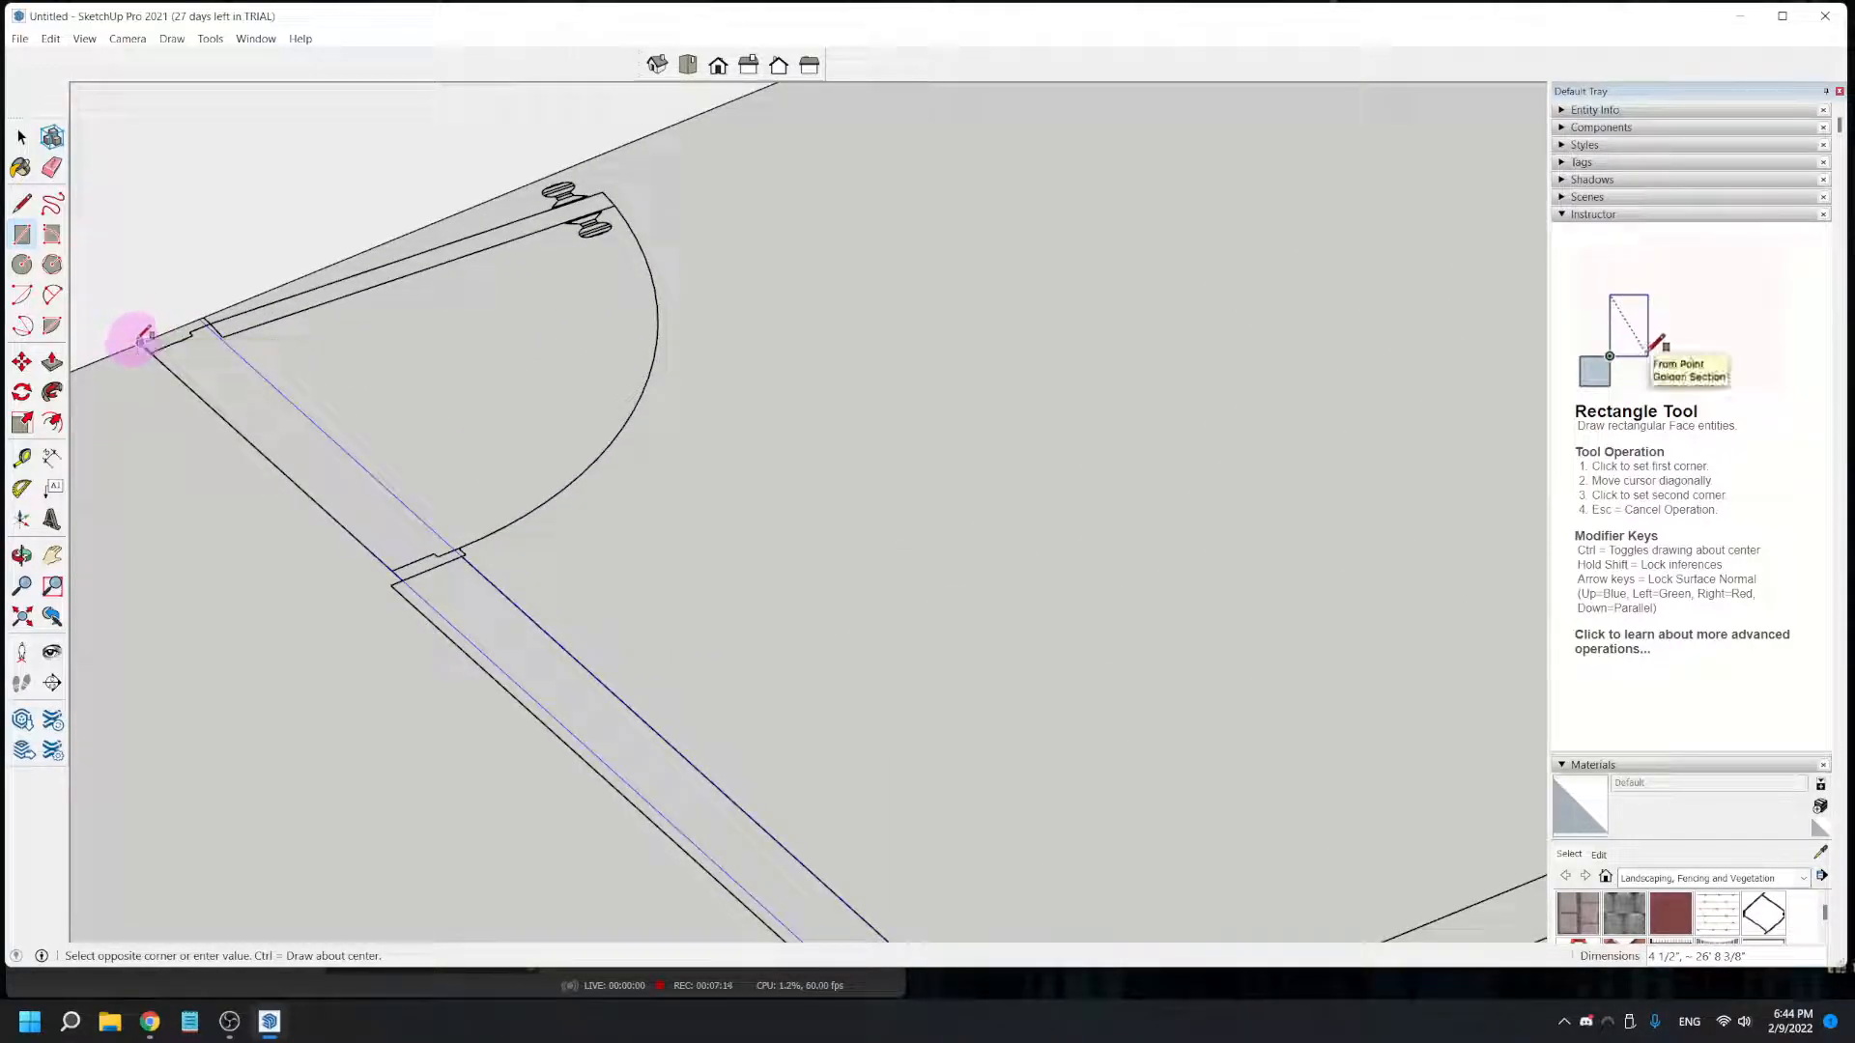
{"action": "left_click", "coordinate": [143, 340]}
{"action": "scroll", "coordinate": [150, 352], "scroll_direction": "down", "scroll_amount": 5}
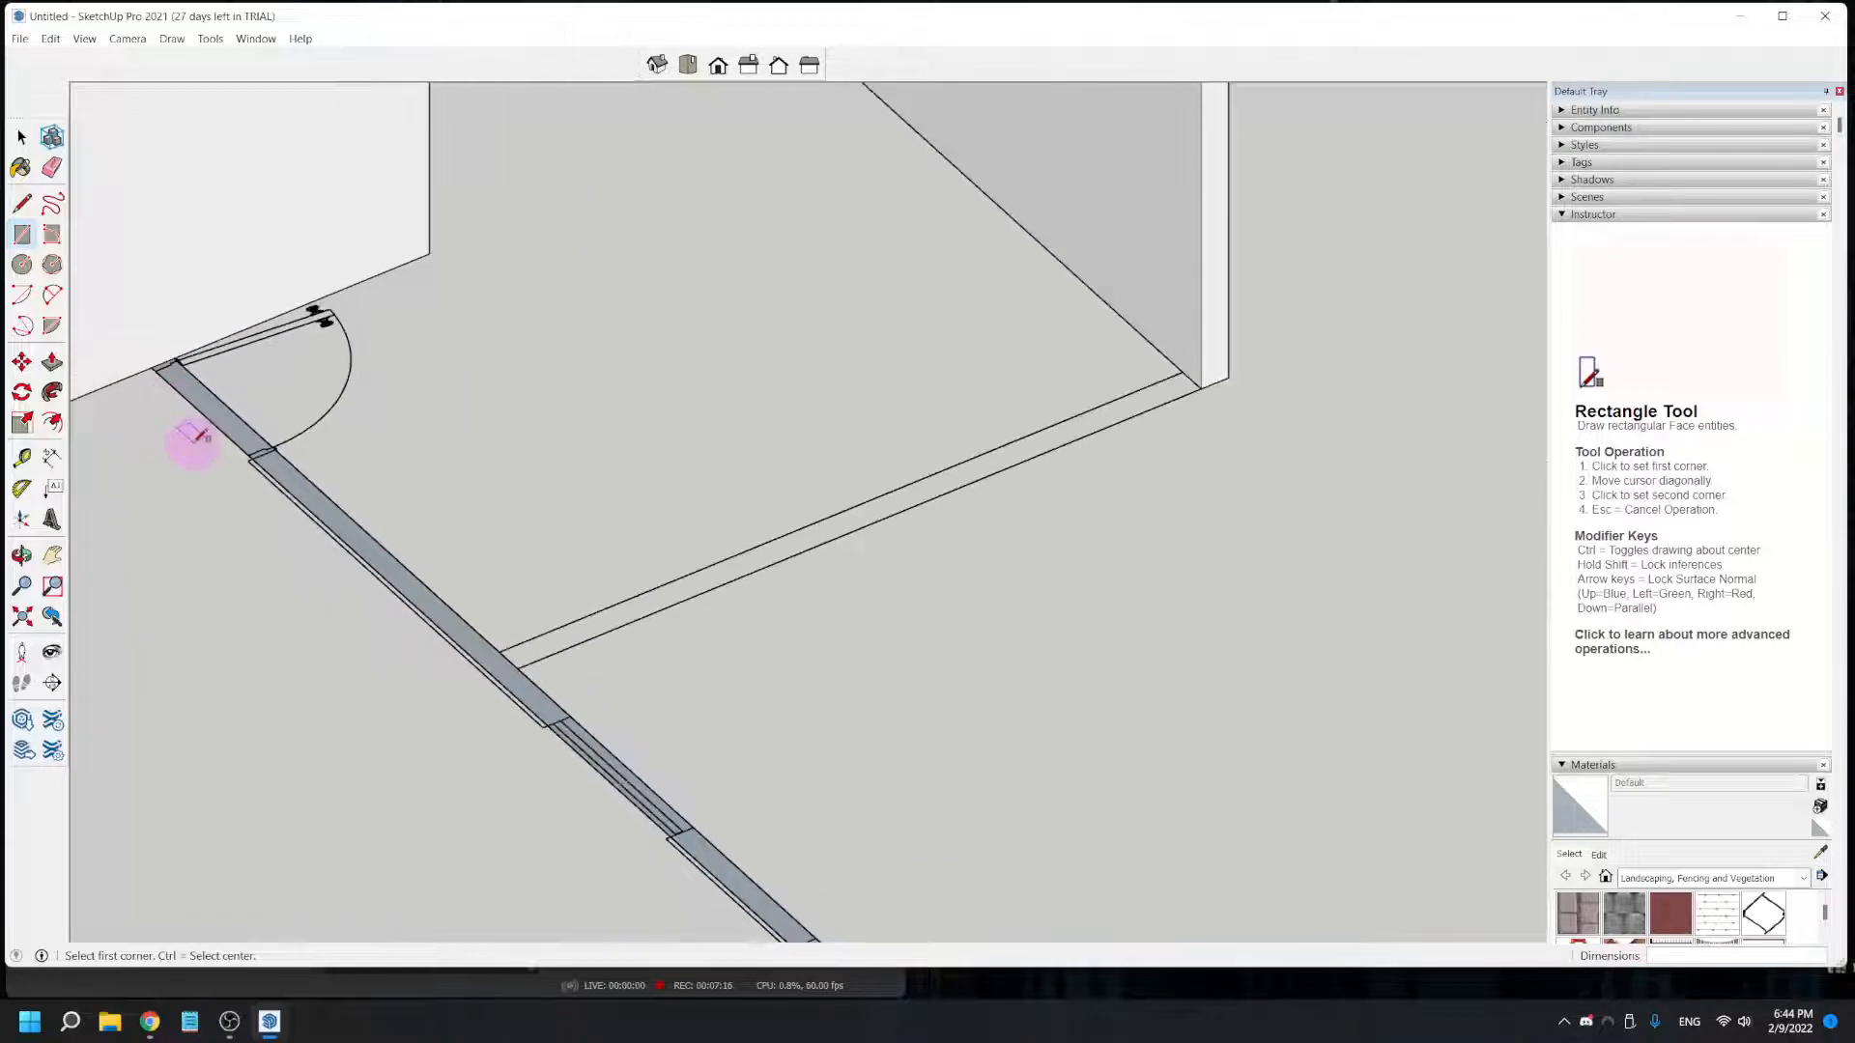
{"action": "key", "text": "ctrl+z"}
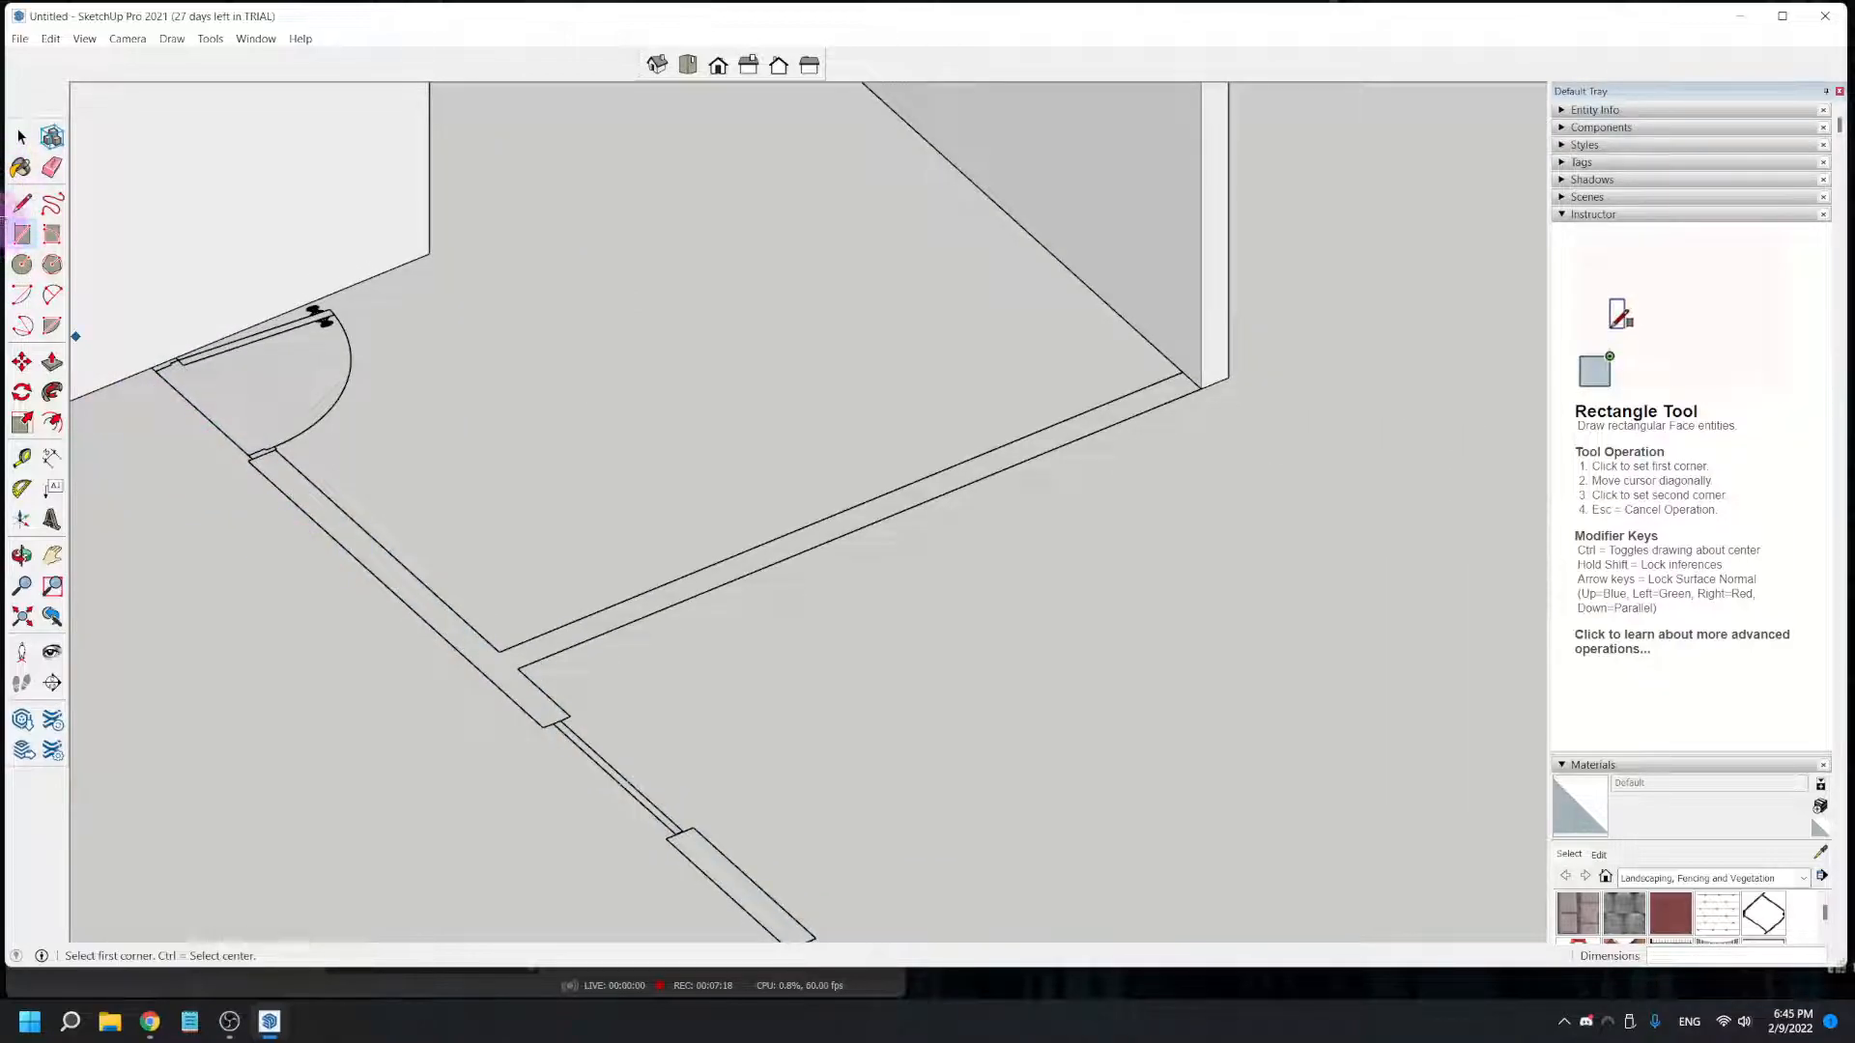
- Draw a line about 2' 5 11/16" long across the doorway, from the long windowed wall's end corner to the adjoining raised wall
{"action": "left_click", "coordinate": [22, 203]}
{"action": "scroll", "coordinate": [251, 456], "scroll_direction": "up", "scroll_amount": 4}
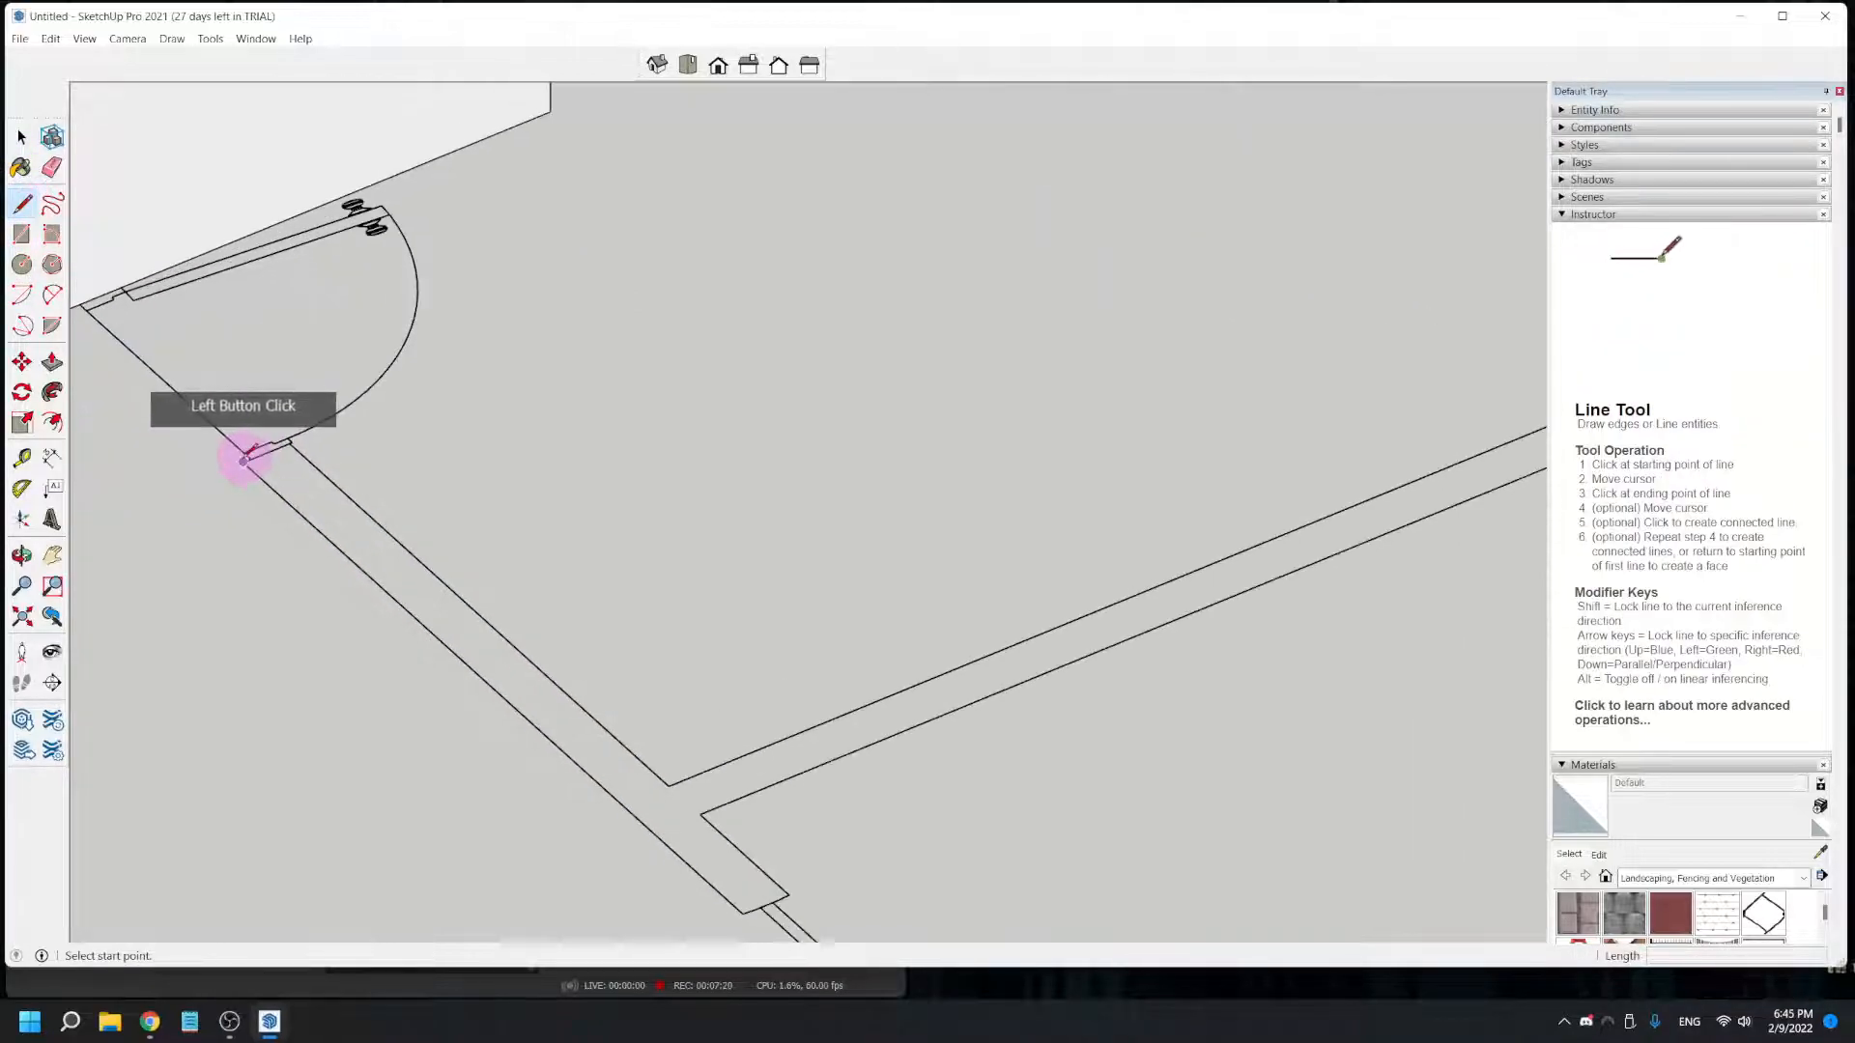
{"action": "left_click", "coordinate": [246, 462]}
{"action": "middle_click_drag", "start_coordinate": [299, 530], "coordinate": [383, 434]}
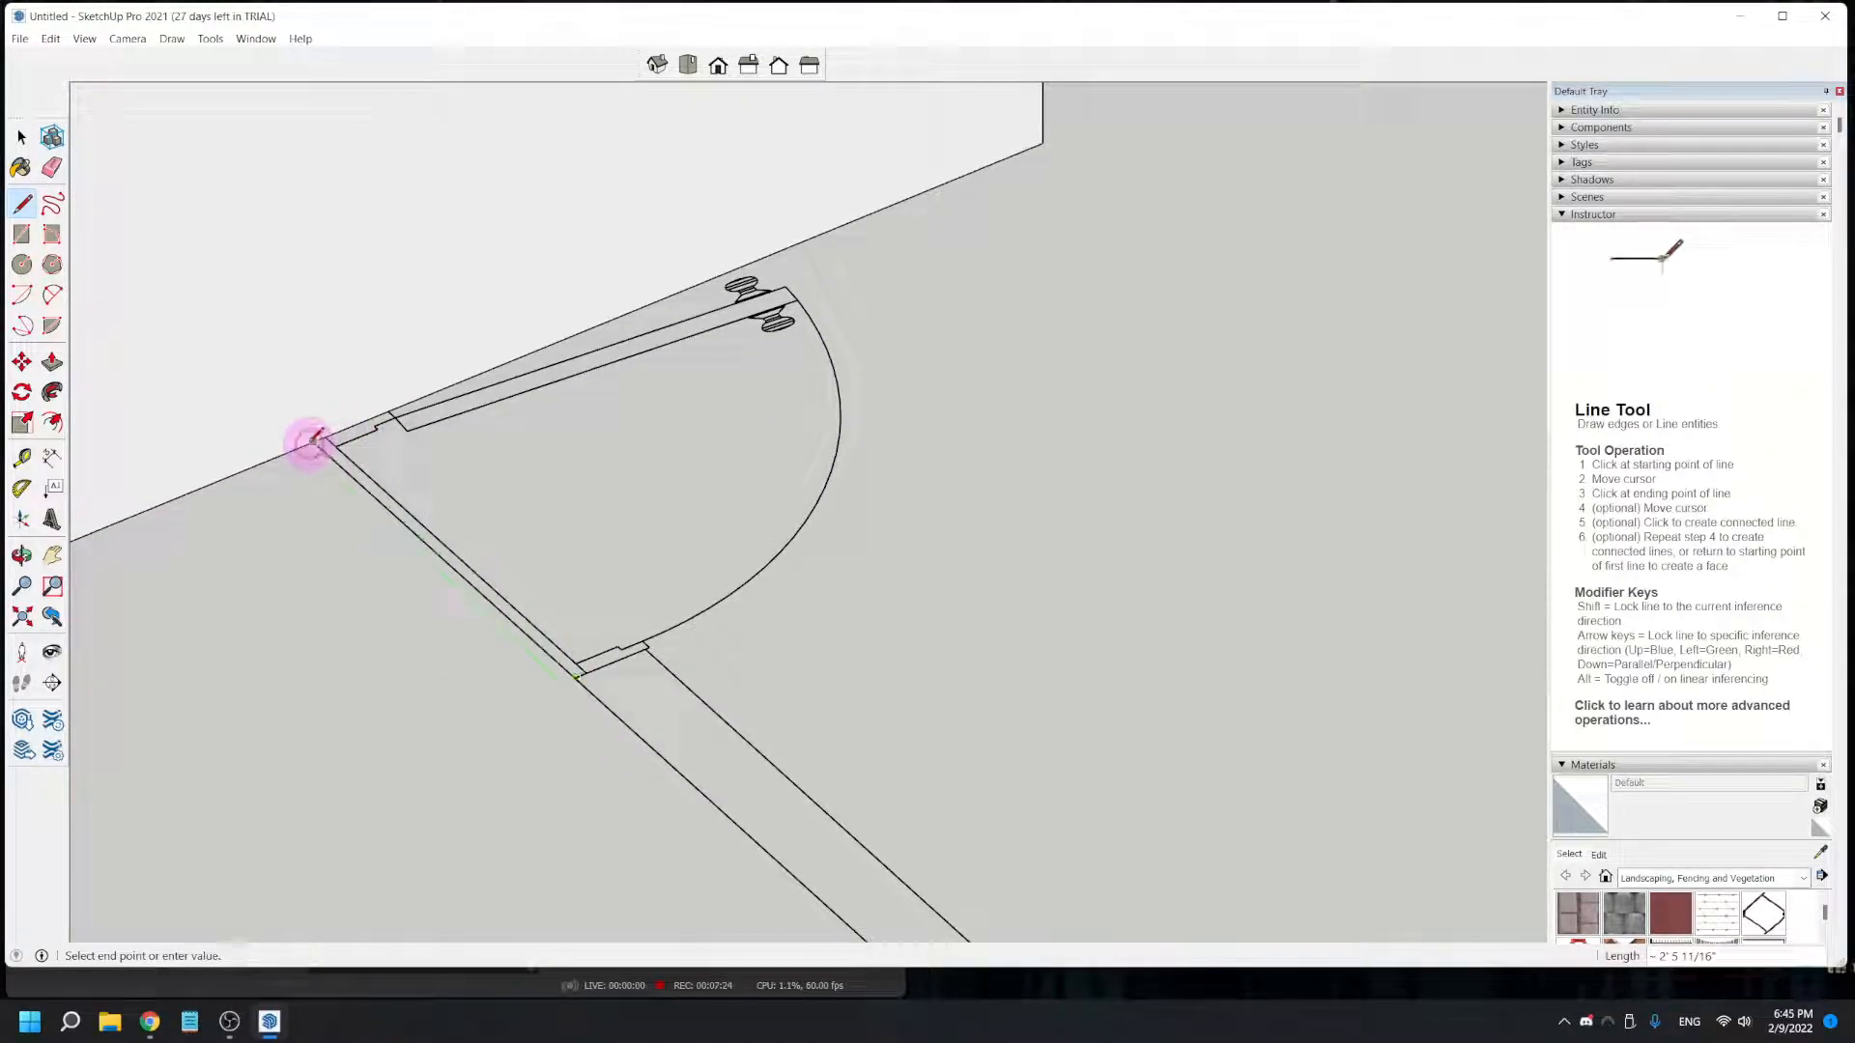
{"action": "left_click", "coordinate": [311, 443]}
{"action": "scroll", "coordinate": [307, 457], "scroll_direction": "down", "scroll_amount": 2}
- Draw a 26' 8 3/8" by 5 3/8" rectangle over the long windowed wall, from its far outer corner to the doorway line's endpoint
{"action": "left_click", "coordinate": [21, 236]}
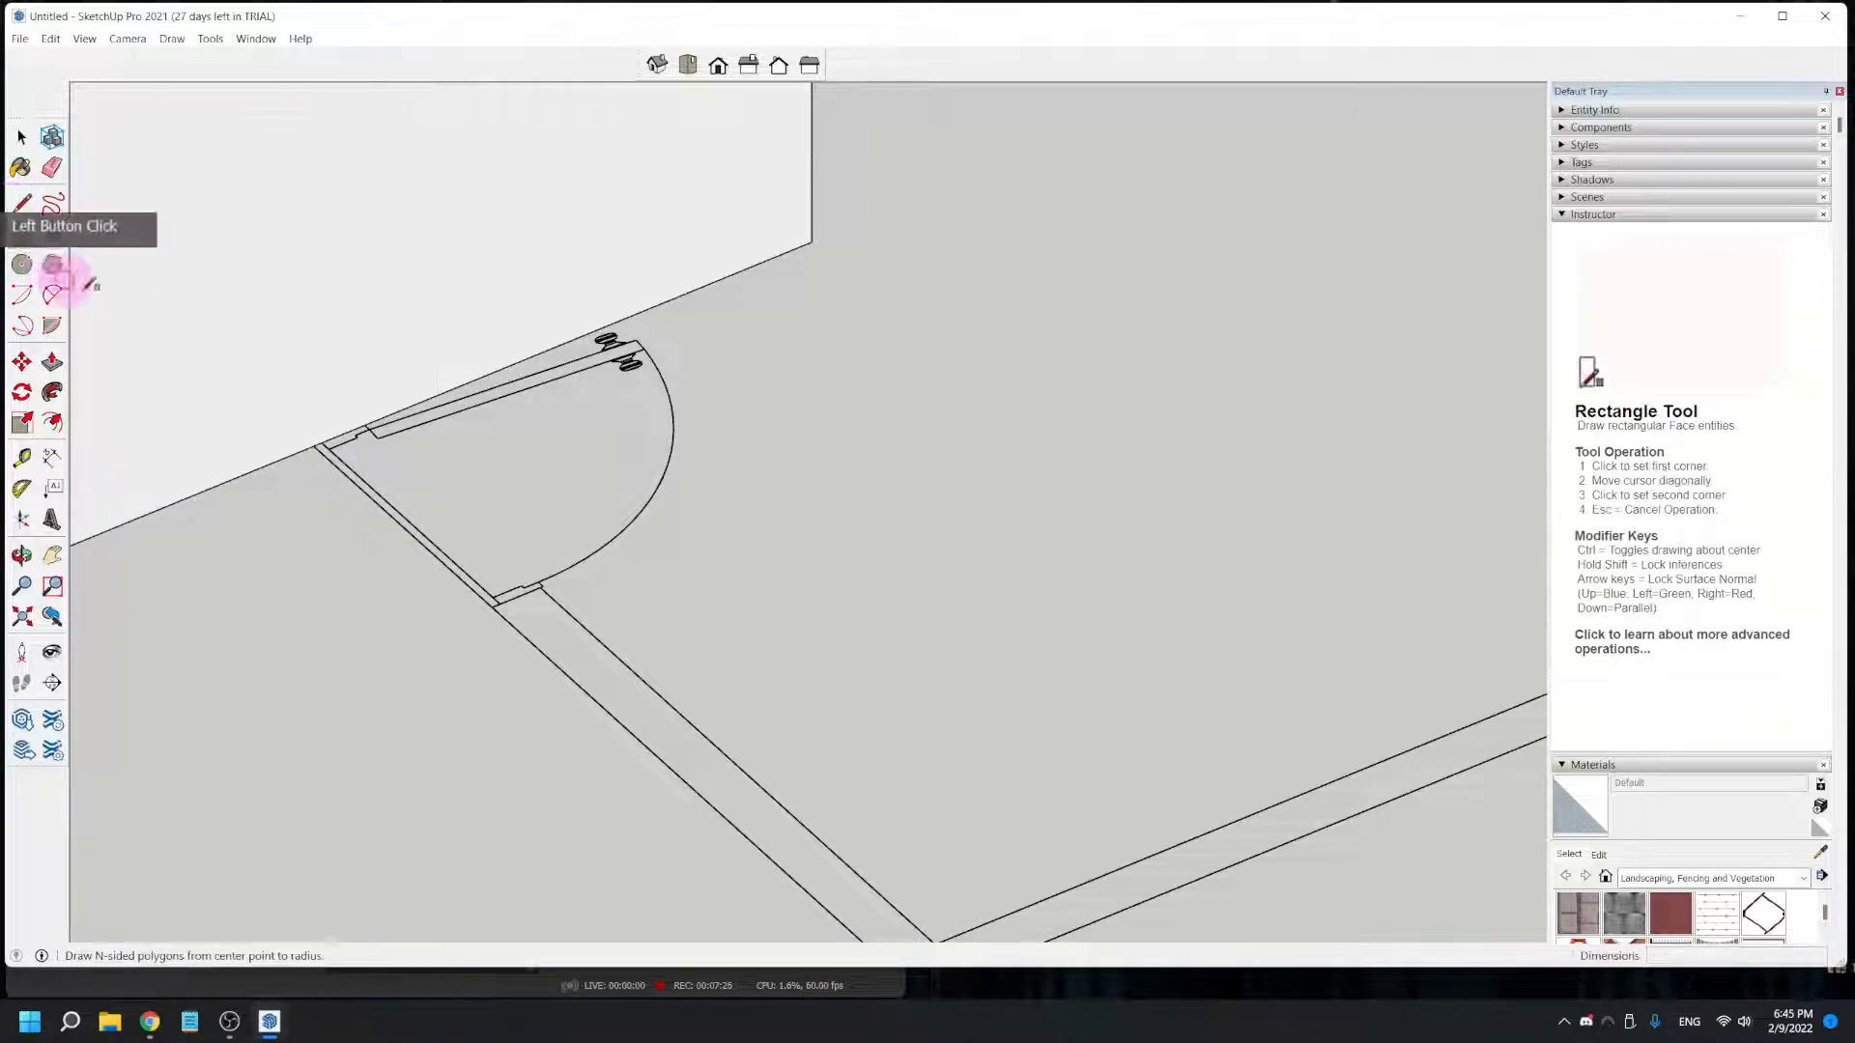
{"action": "scroll", "coordinate": [420, 488], "scroll_direction": "down", "scroll_amount": 2}
{"action": "middle_click_drag", "start_coordinate": [914, 877], "coordinate": [572, 271], "text": "shift"}
{"action": "middle_click_drag", "start_coordinate": [898, 739], "coordinate": [816, 621], "text": "shift"}
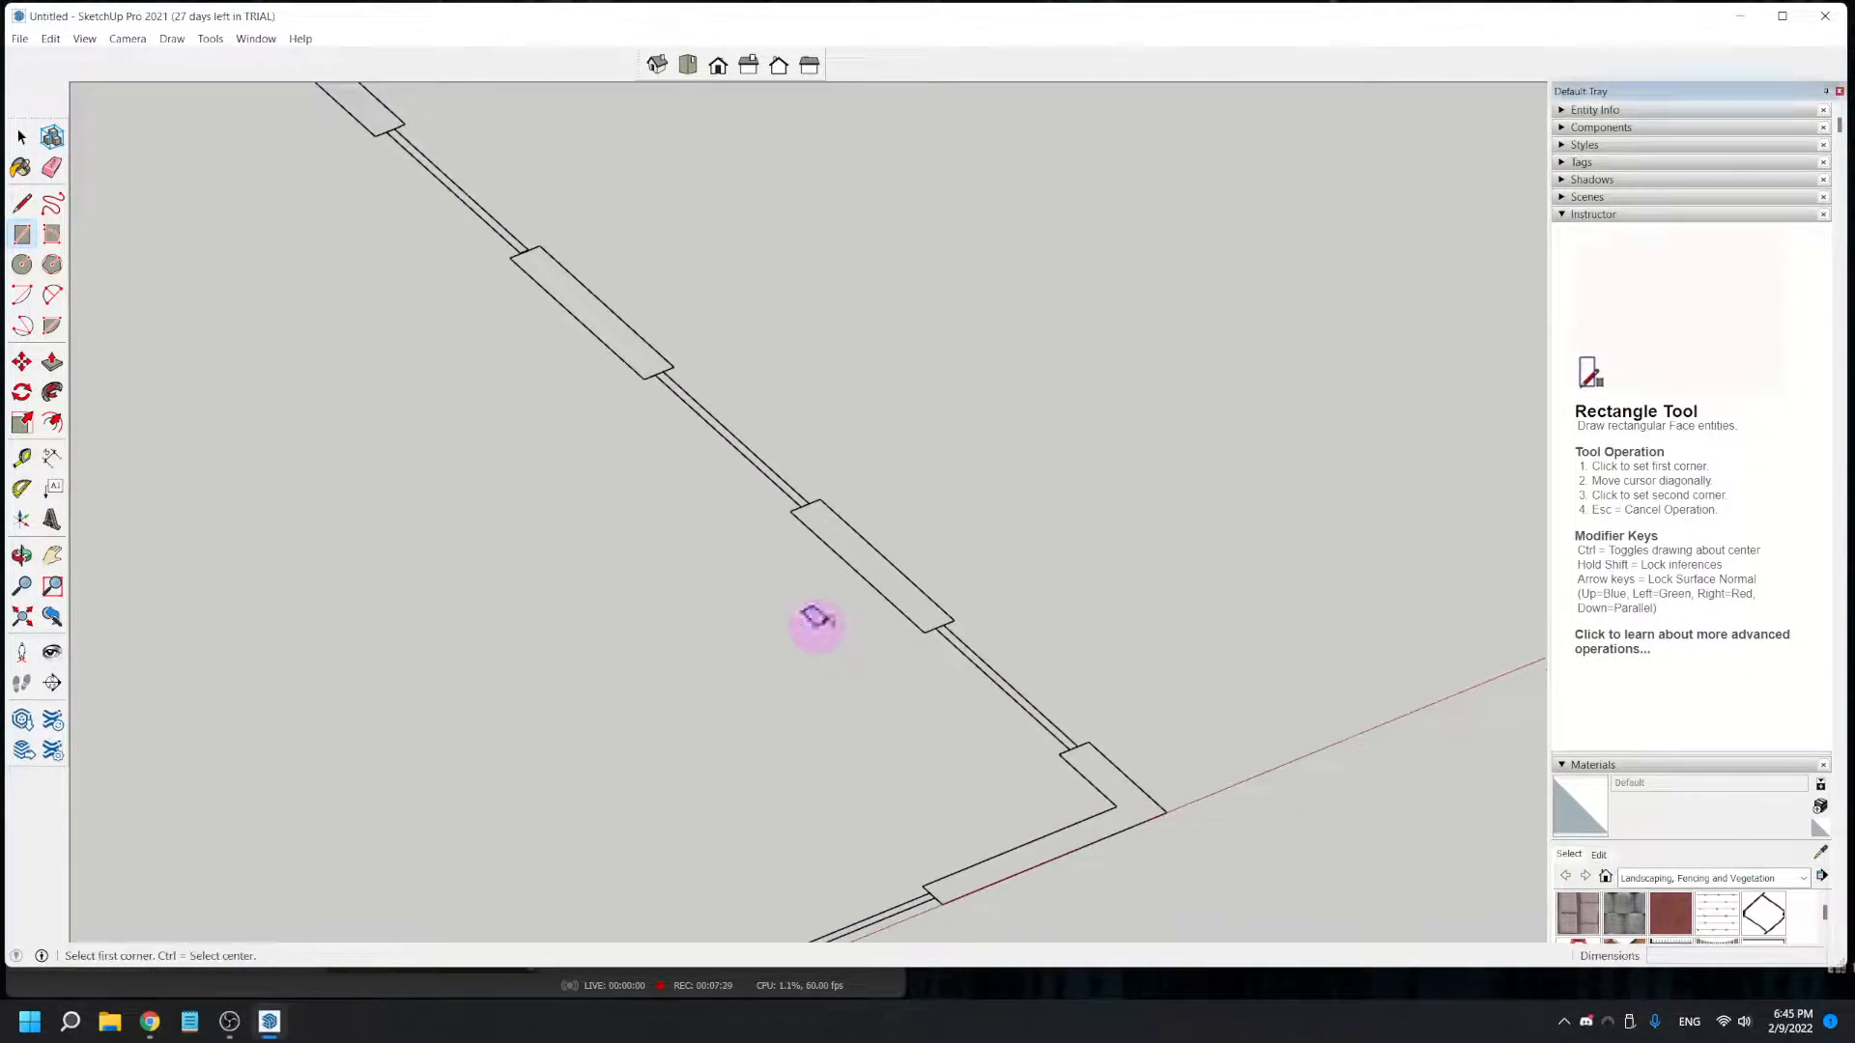
{"action": "left_click", "coordinate": [1167, 812]}
{"action": "middle_click_drag", "start_coordinate": [603, 336], "coordinate": [960, 886], "text": "shift"}
{"action": "scroll", "coordinate": [307, 290], "scroll_direction": "up", "scroll_amount": 3}
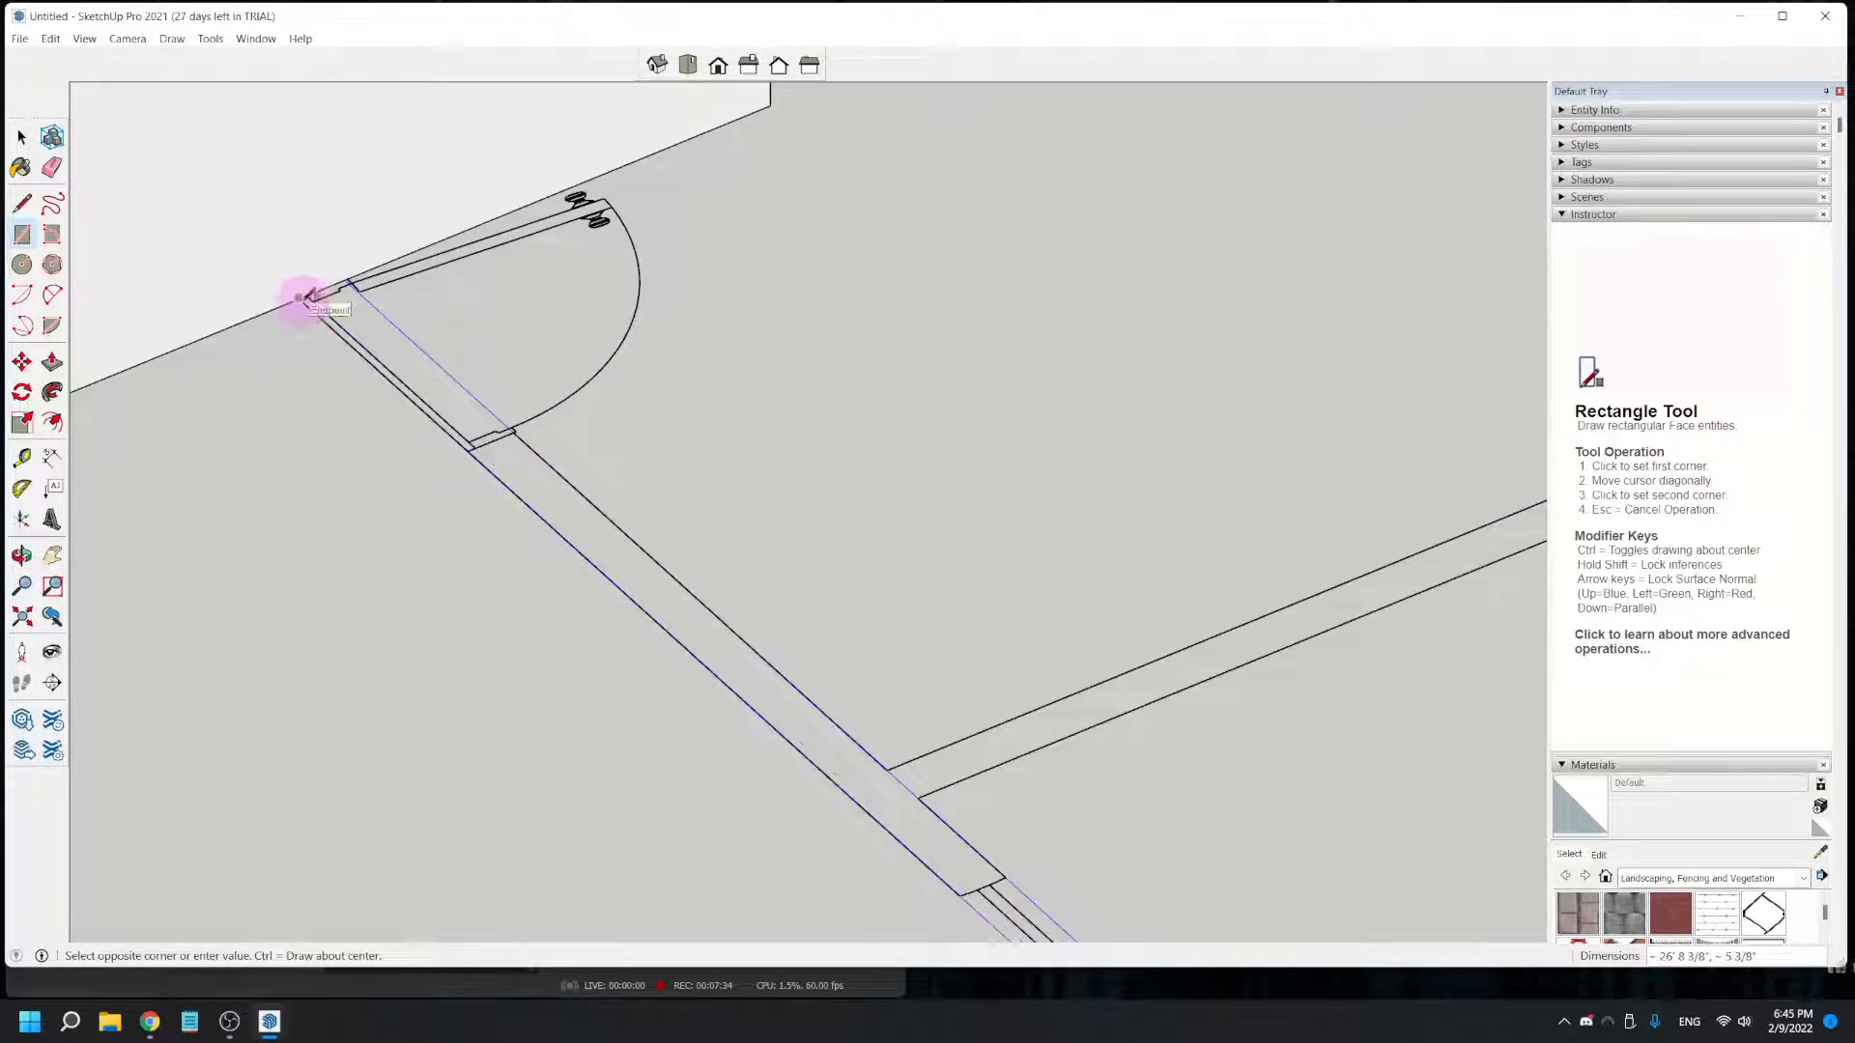
{"action": "left_click", "coordinate": [302, 293]}
{"action": "scroll", "coordinate": [373, 379], "scroll_direction": "down", "scroll_amount": 4}
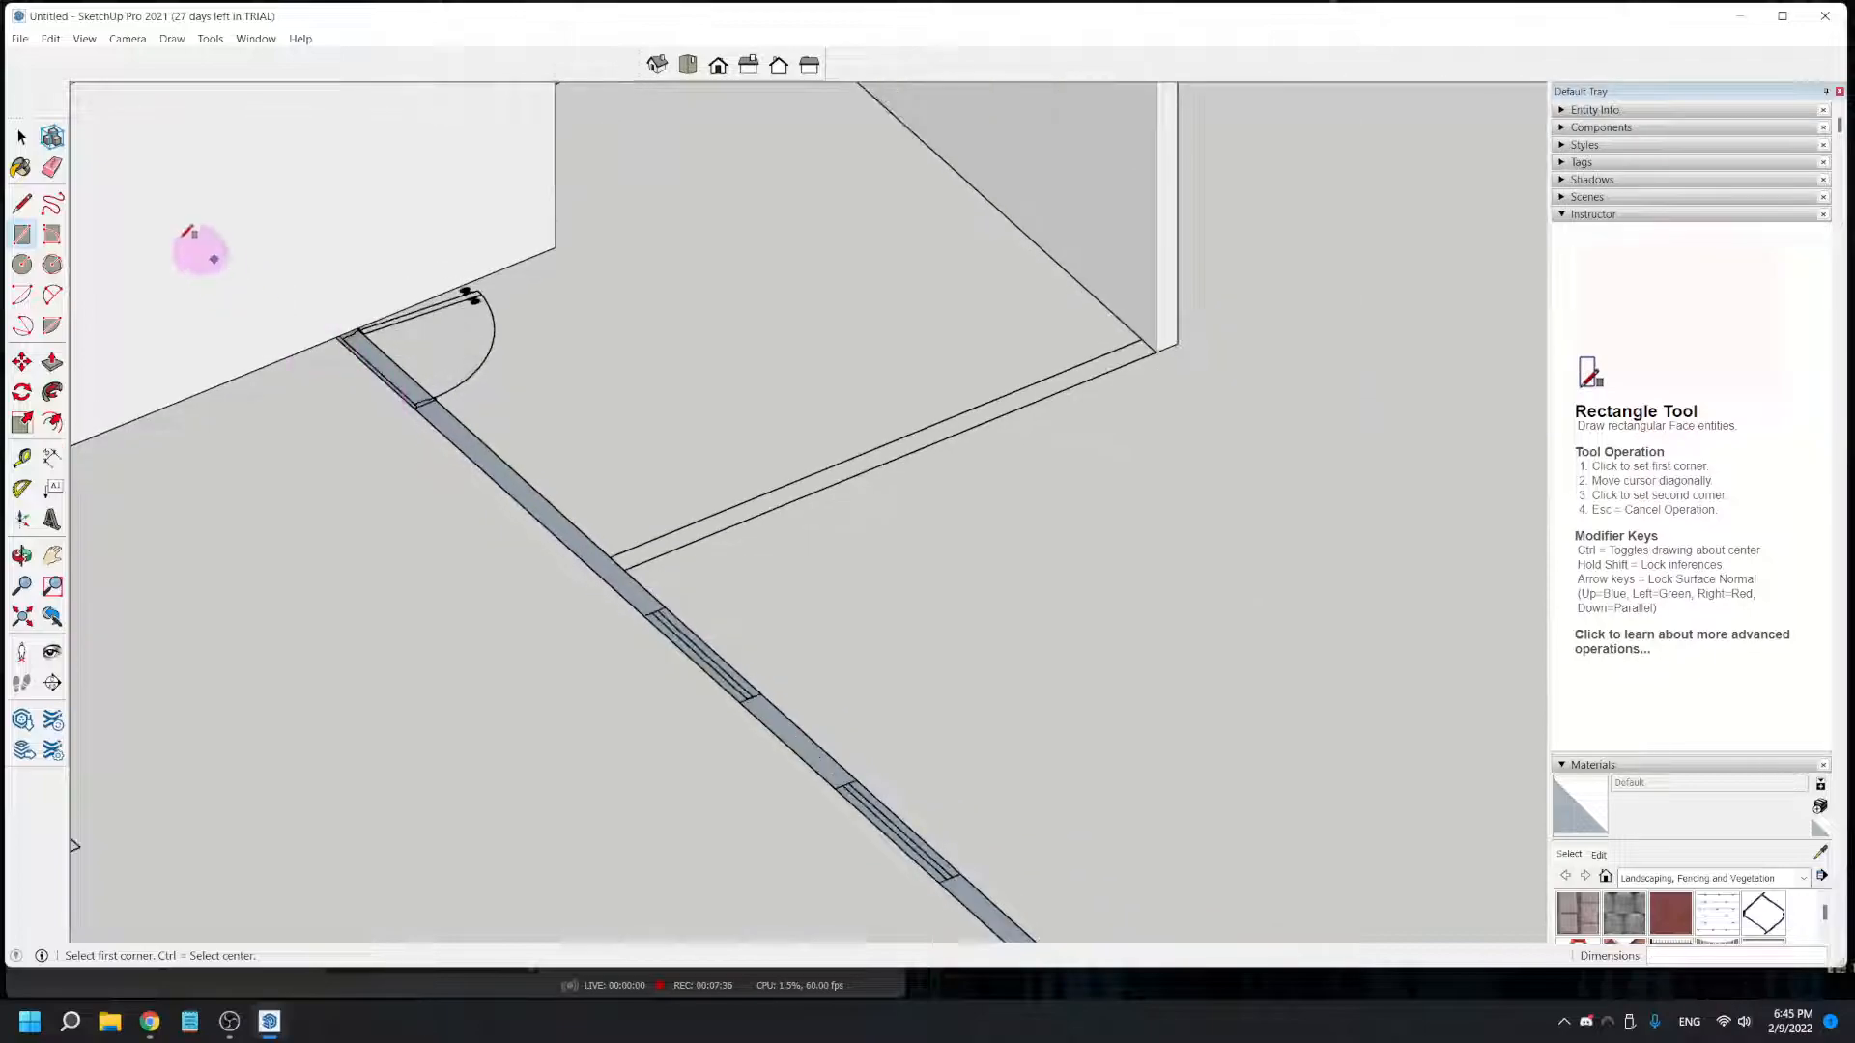
- Push/Pull the long windowed wall rectangle up 8' to the top of the existing walls
{"action": "left_click", "coordinate": [52, 360]}
{"action": "left_click_drag", "start_coordinate": [426, 414], "coordinate": [386, 247]}
{"action": "scroll", "coordinate": [388, 244], "scroll_direction": "down", "scroll_amount": 3}
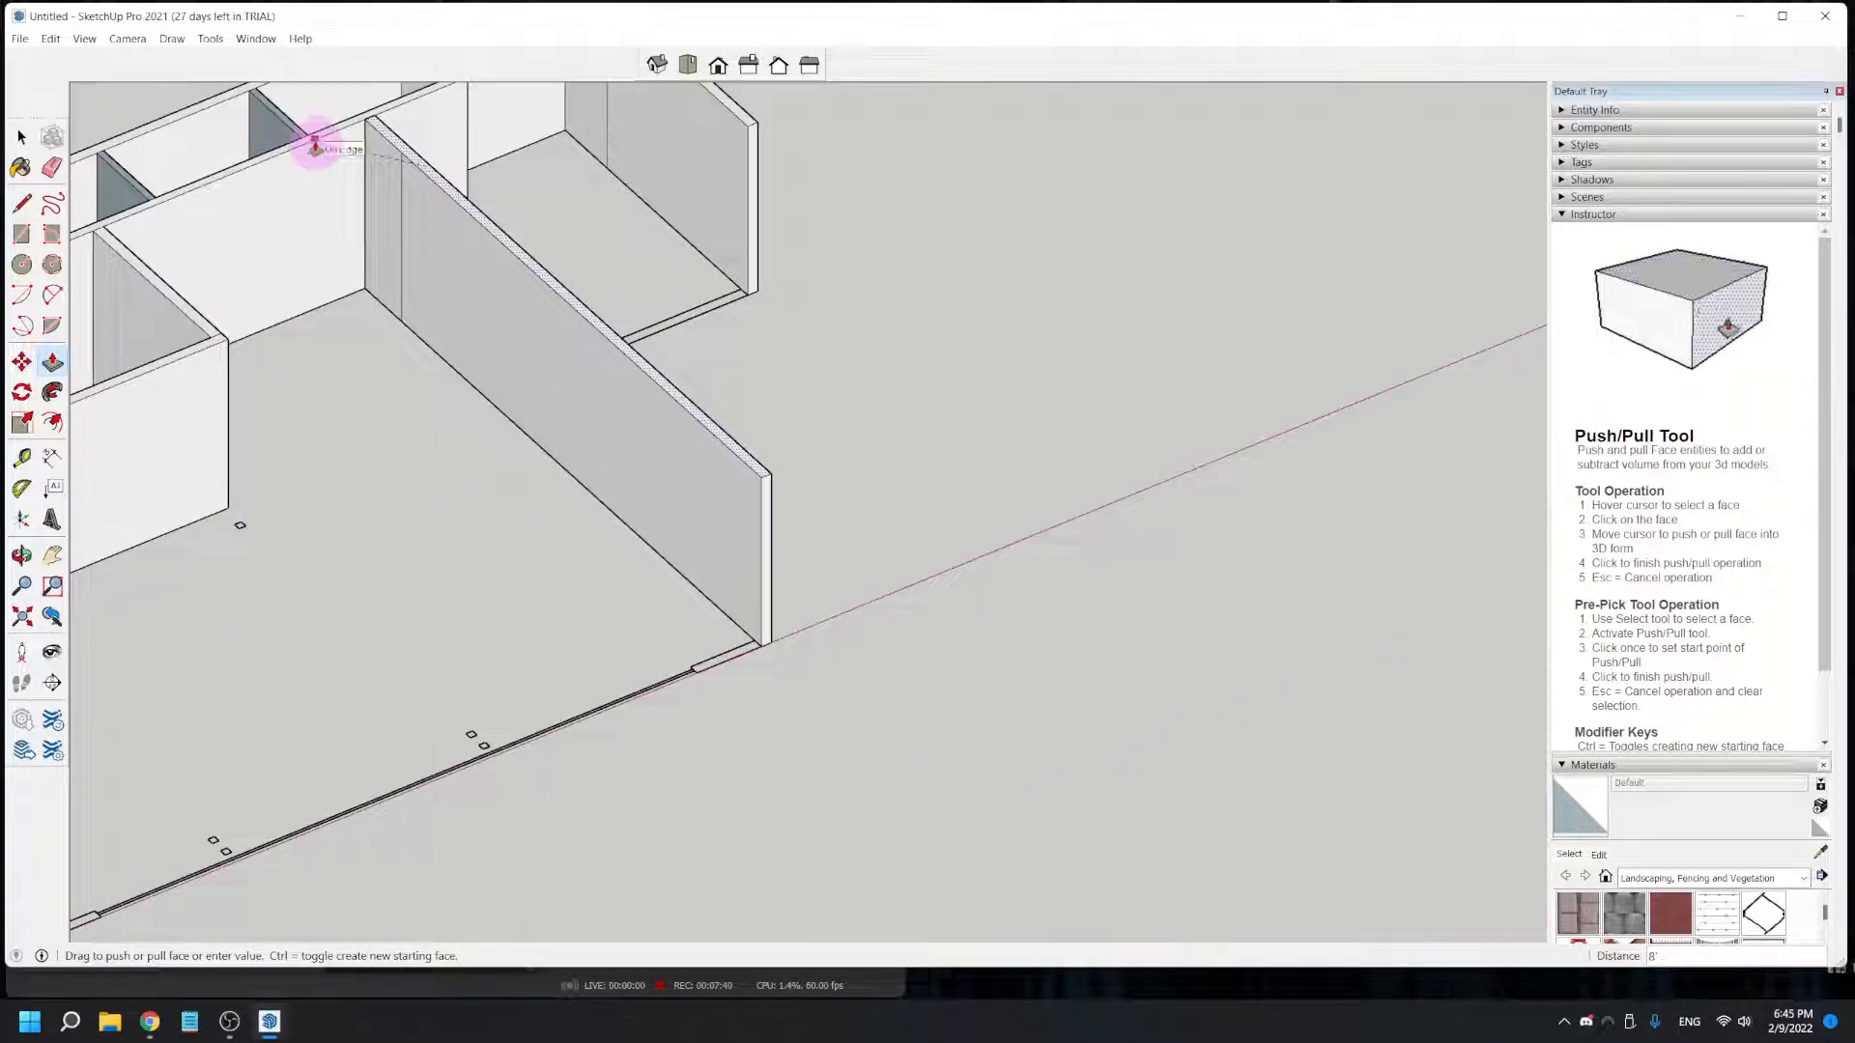
{"action": "left_click", "coordinate": [325, 138]}
- Draw an 11' 3" by 5 3/8" rectangle over the short end wall between the new long wall and the raised side wall
{"action": "middle_click_drag", "start_coordinate": [634, 465], "coordinate": [551, 609], "text": "shift"}
{"action": "middle_click_drag", "start_coordinate": [655, 654], "coordinate": [84, 662]}
{"action": "middle_click_drag", "start_coordinate": [717, 534], "coordinate": [692, 746], "text": "shift"}
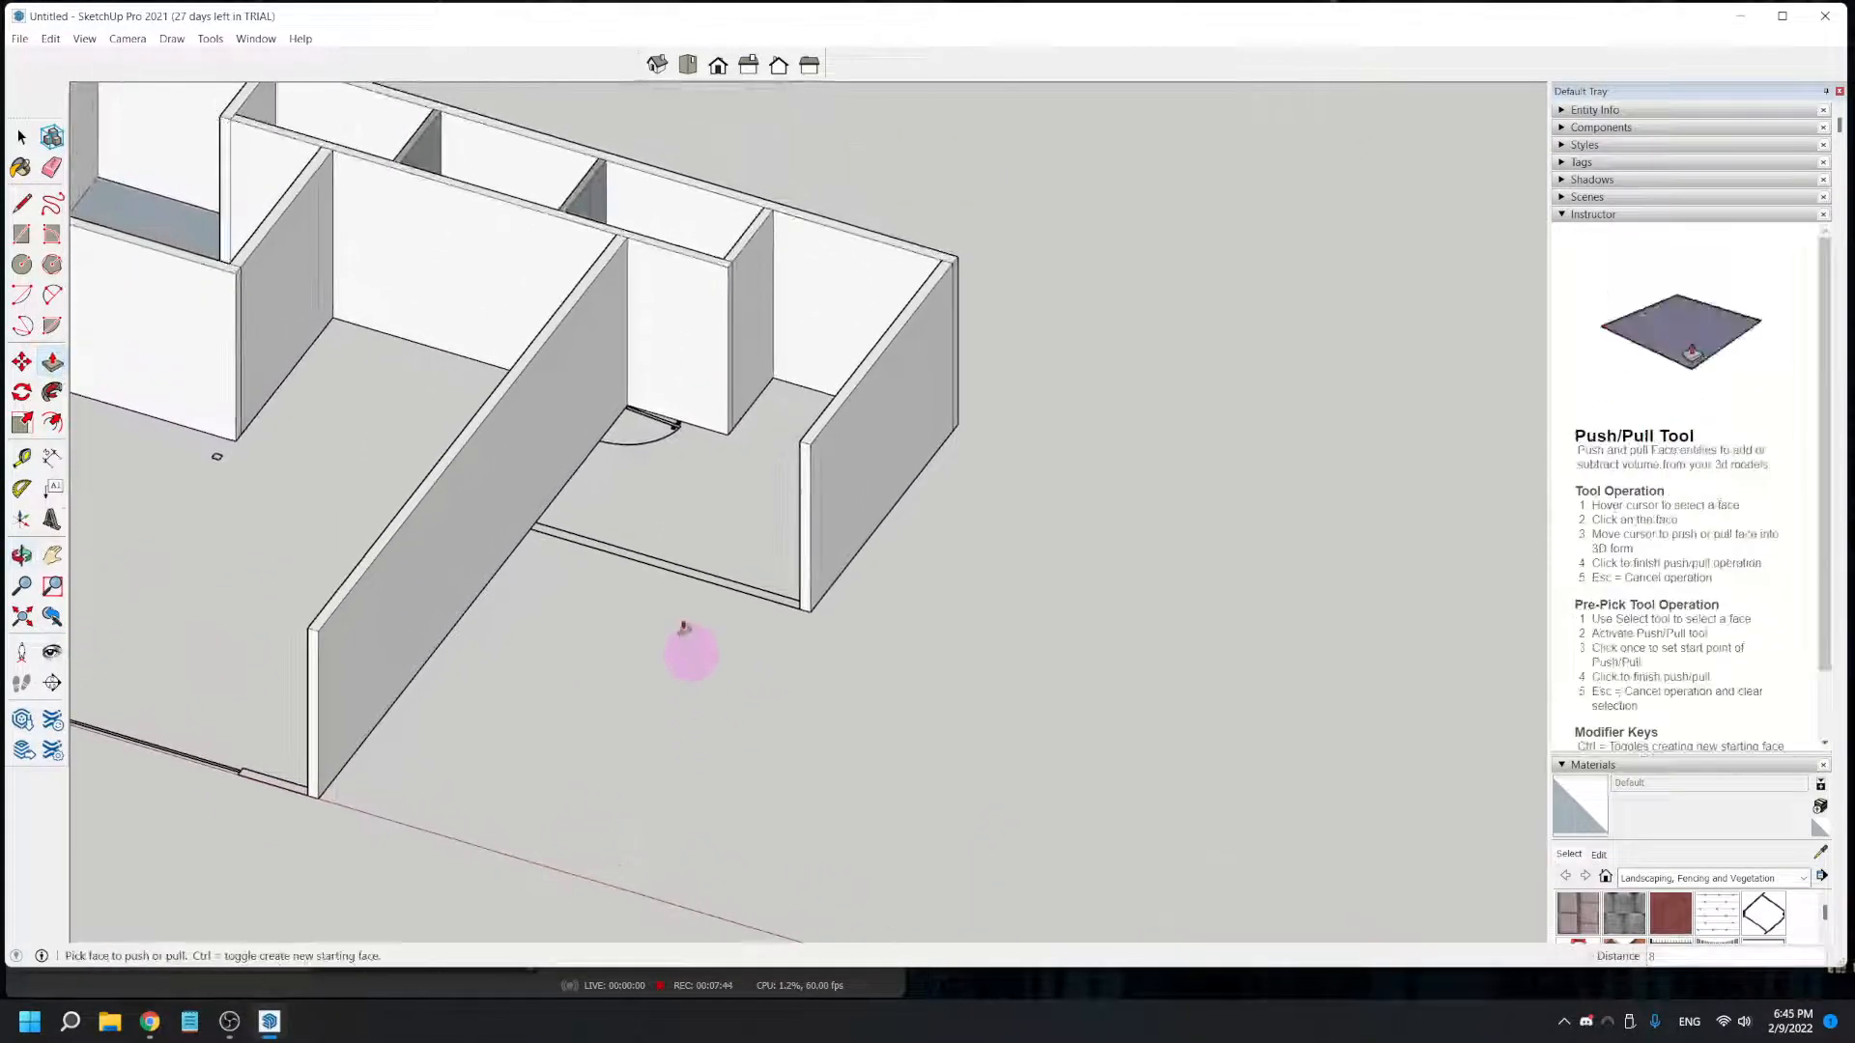
{"action": "scroll", "coordinate": [689, 657], "scroll_direction": "up", "scroll_amount": 4}
{"action": "left_click", "coordinate": [19, 235]}
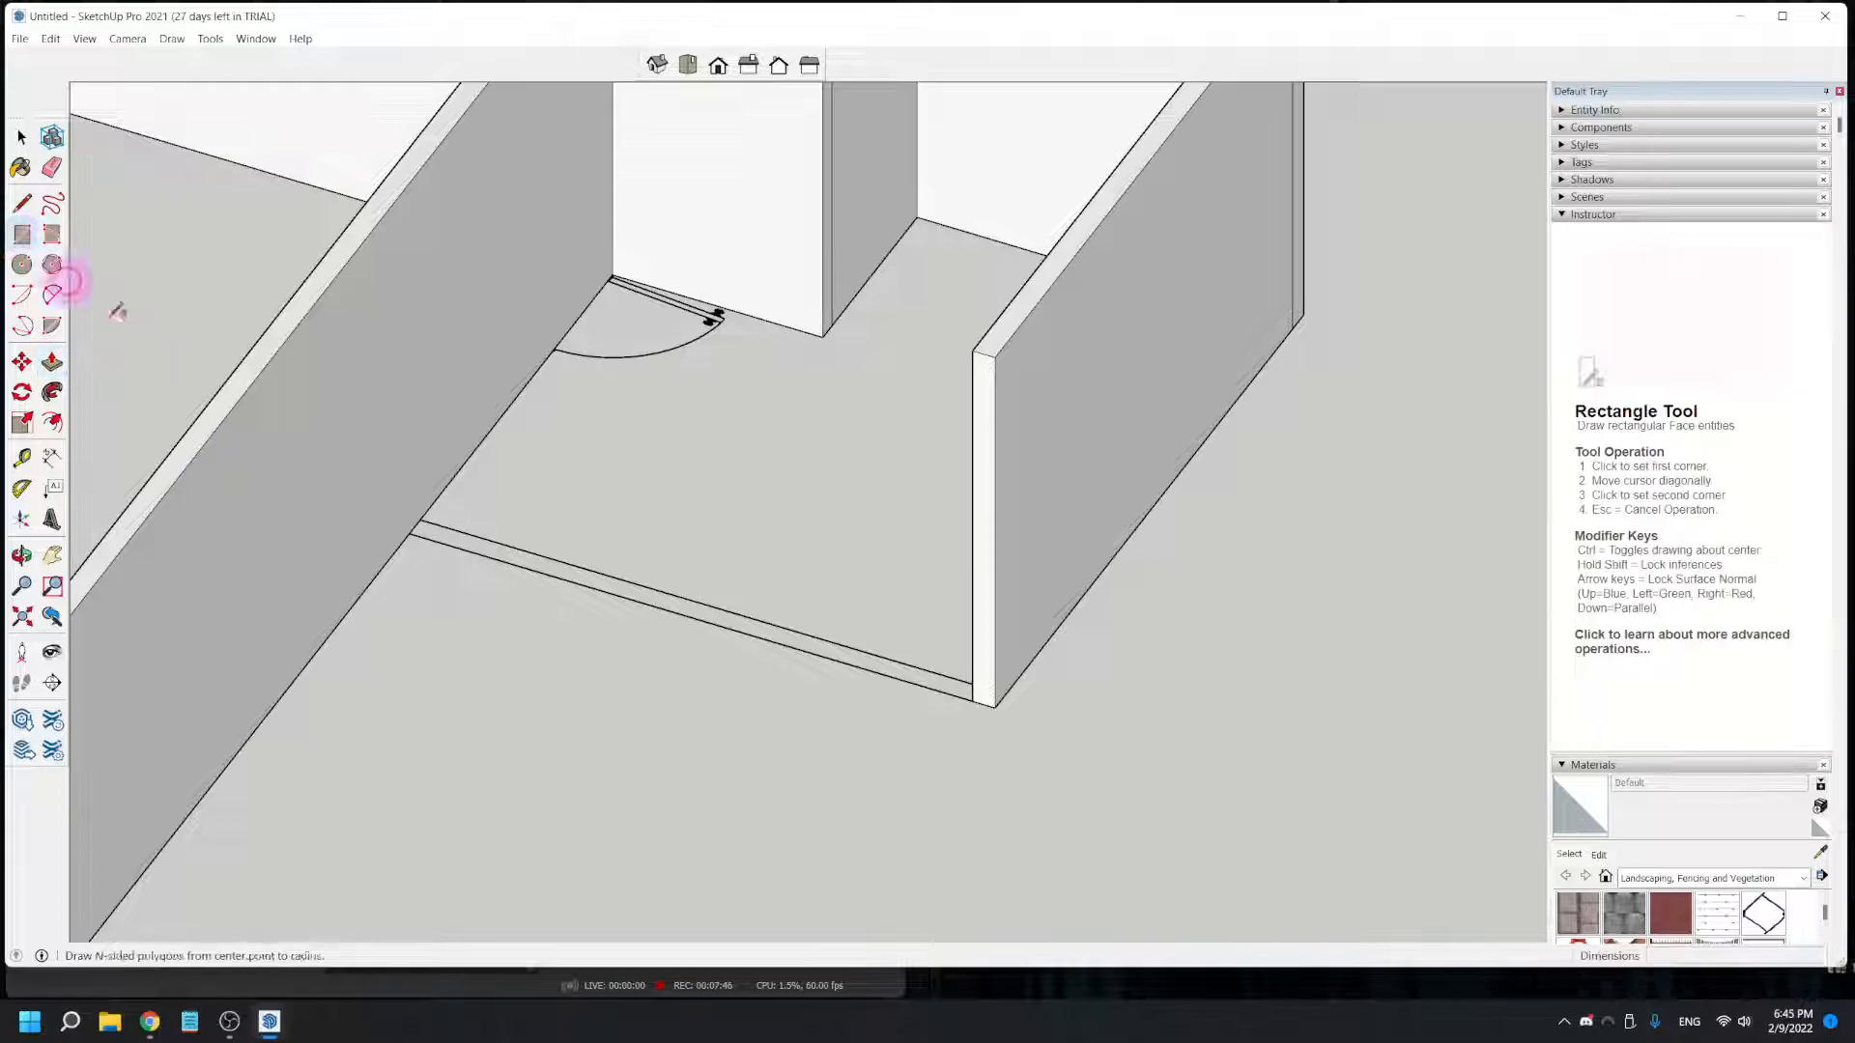
{"action": "left_click", "coordinate": [409, 532]}
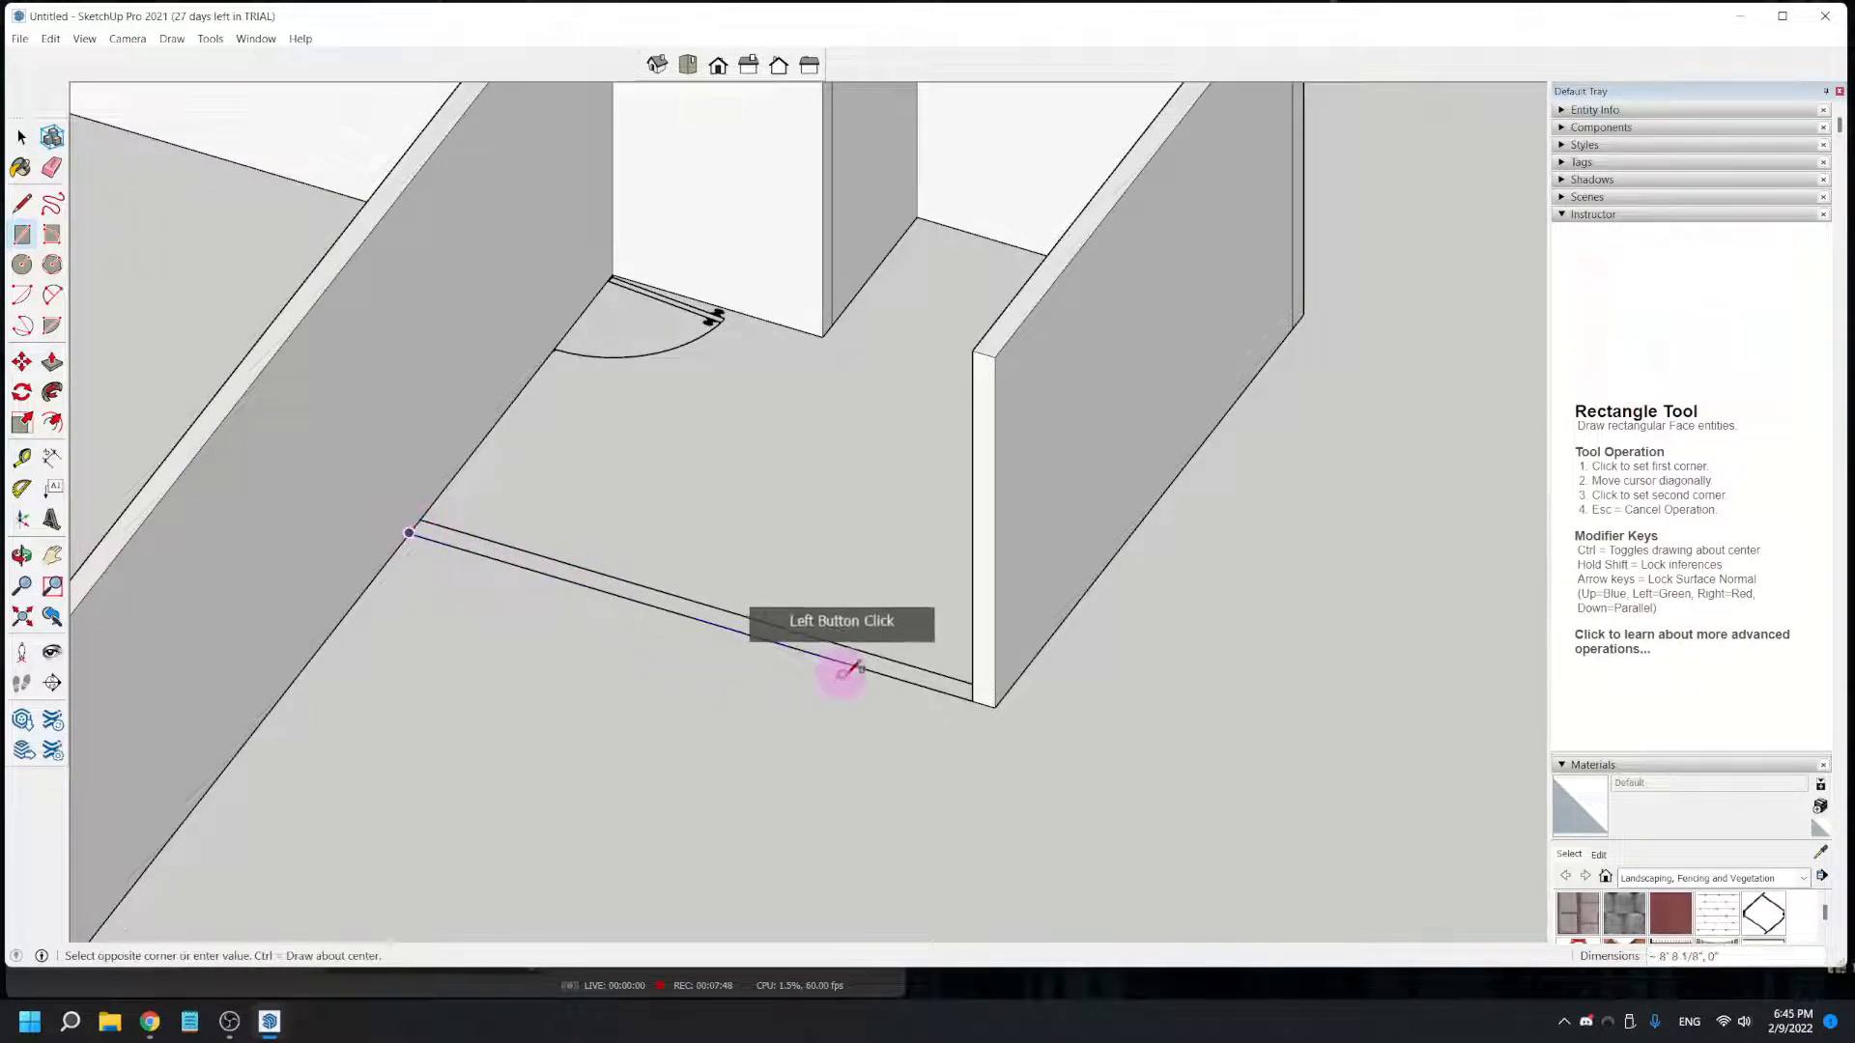
{"action": "middle_click_drag", "start_coordinate": [877, 712], "coordinate": [1378, 530]}
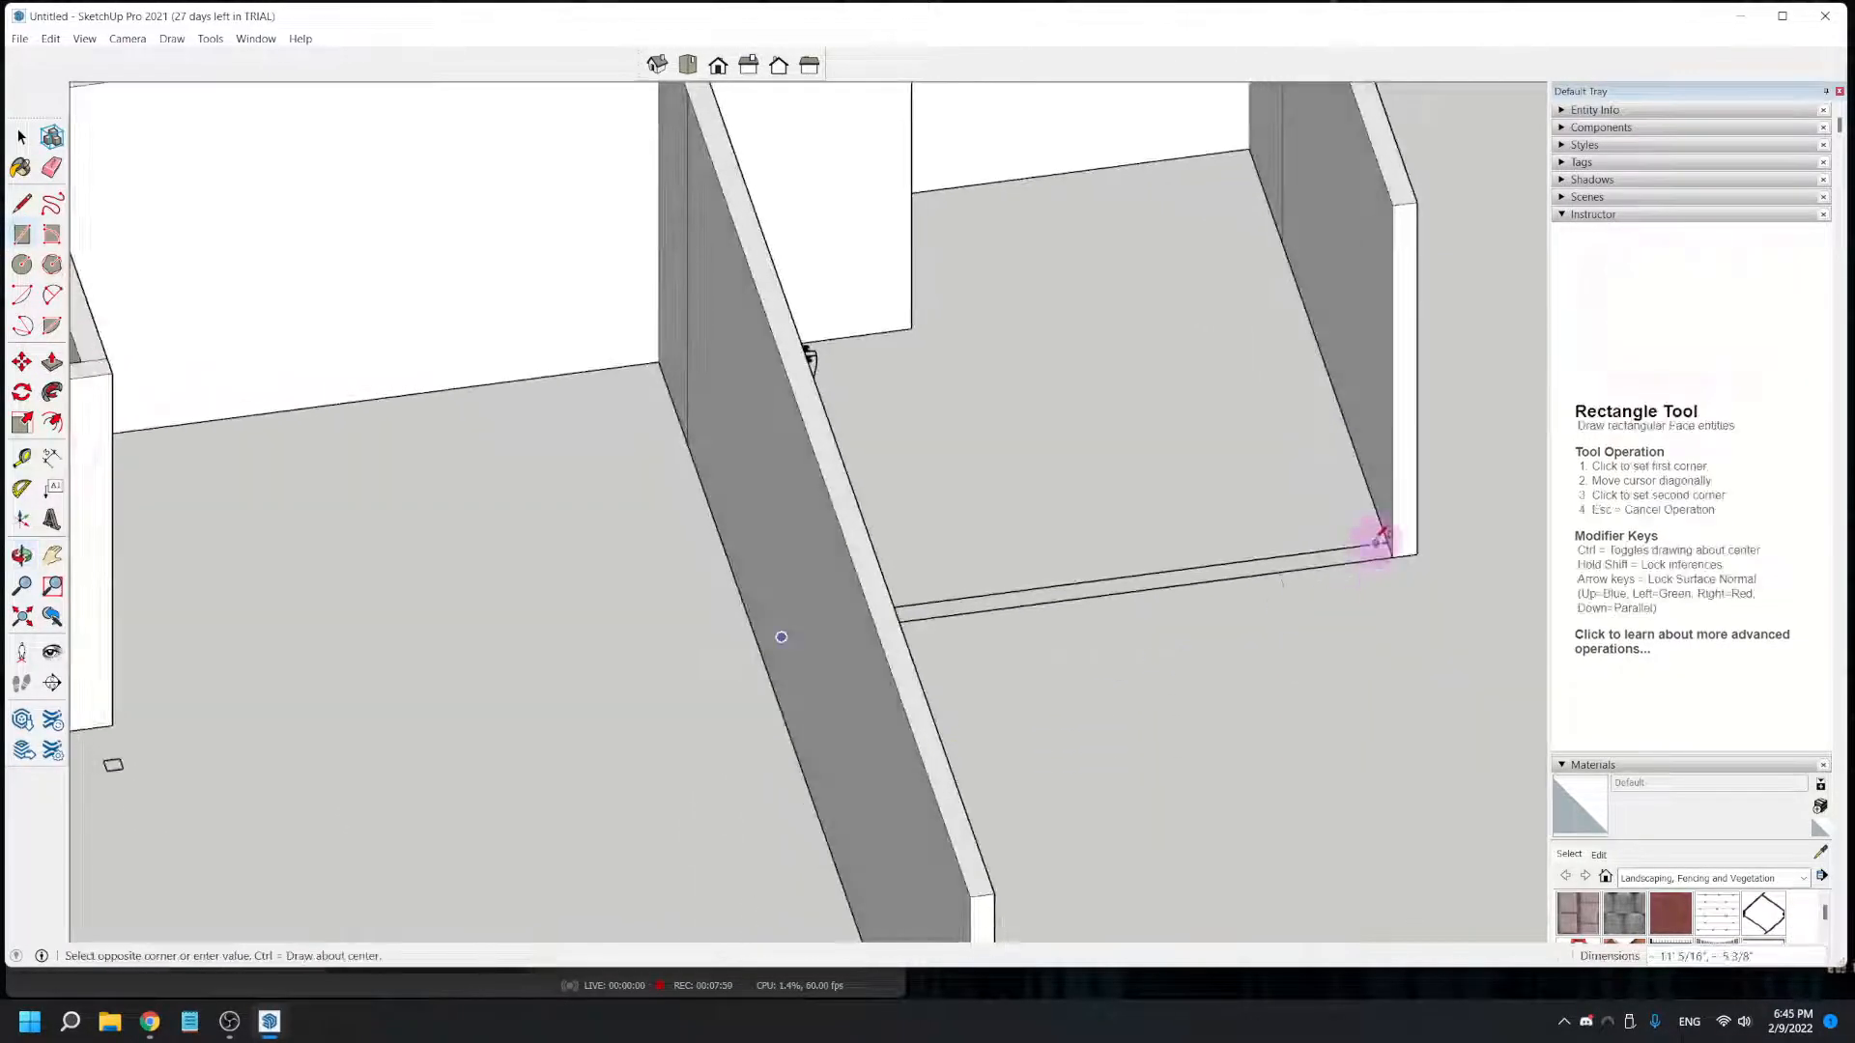
{"action": "scroll", "coordinate": [1396, 539], "scroll_direction": "up", "scroll_amount": 6}
{"action": "left_click", "coordinate": [1395, 539]}
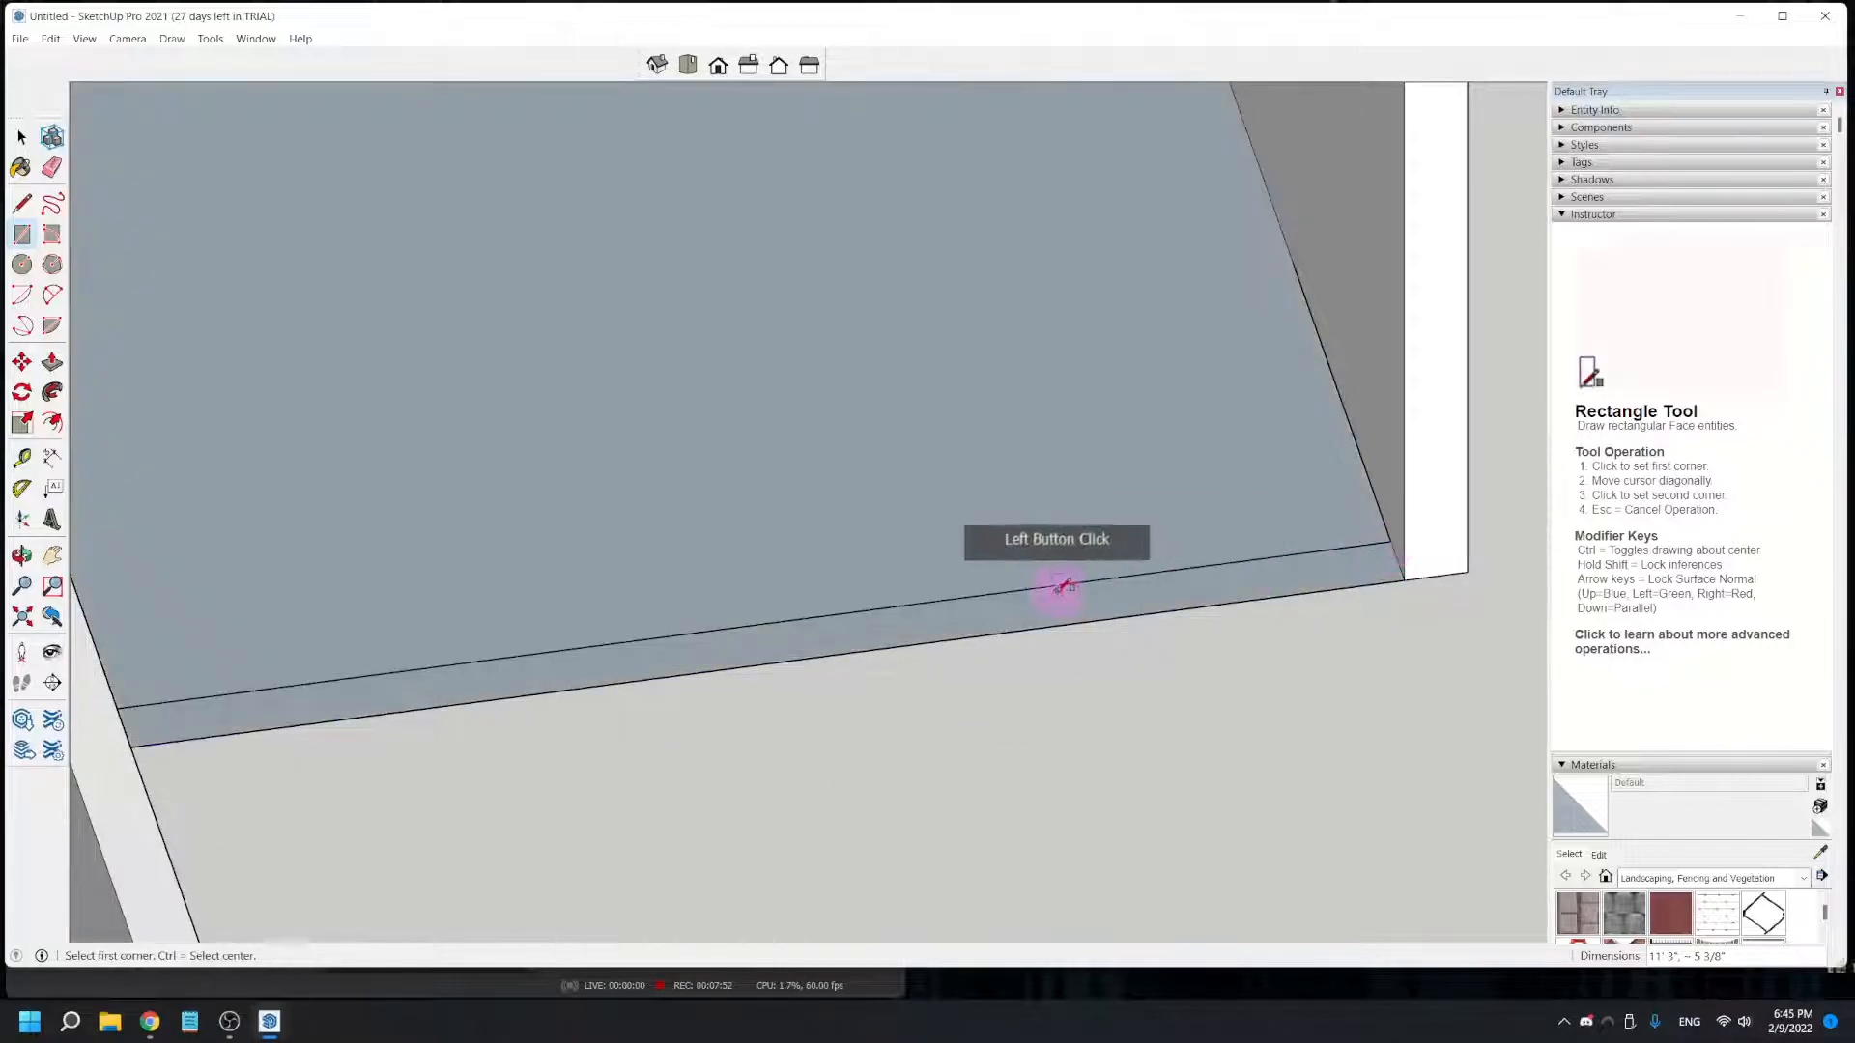
{"action": "scroll", "coordinate": [1053, 589], "scroll_direction": "down", "scroll_amount": 5}
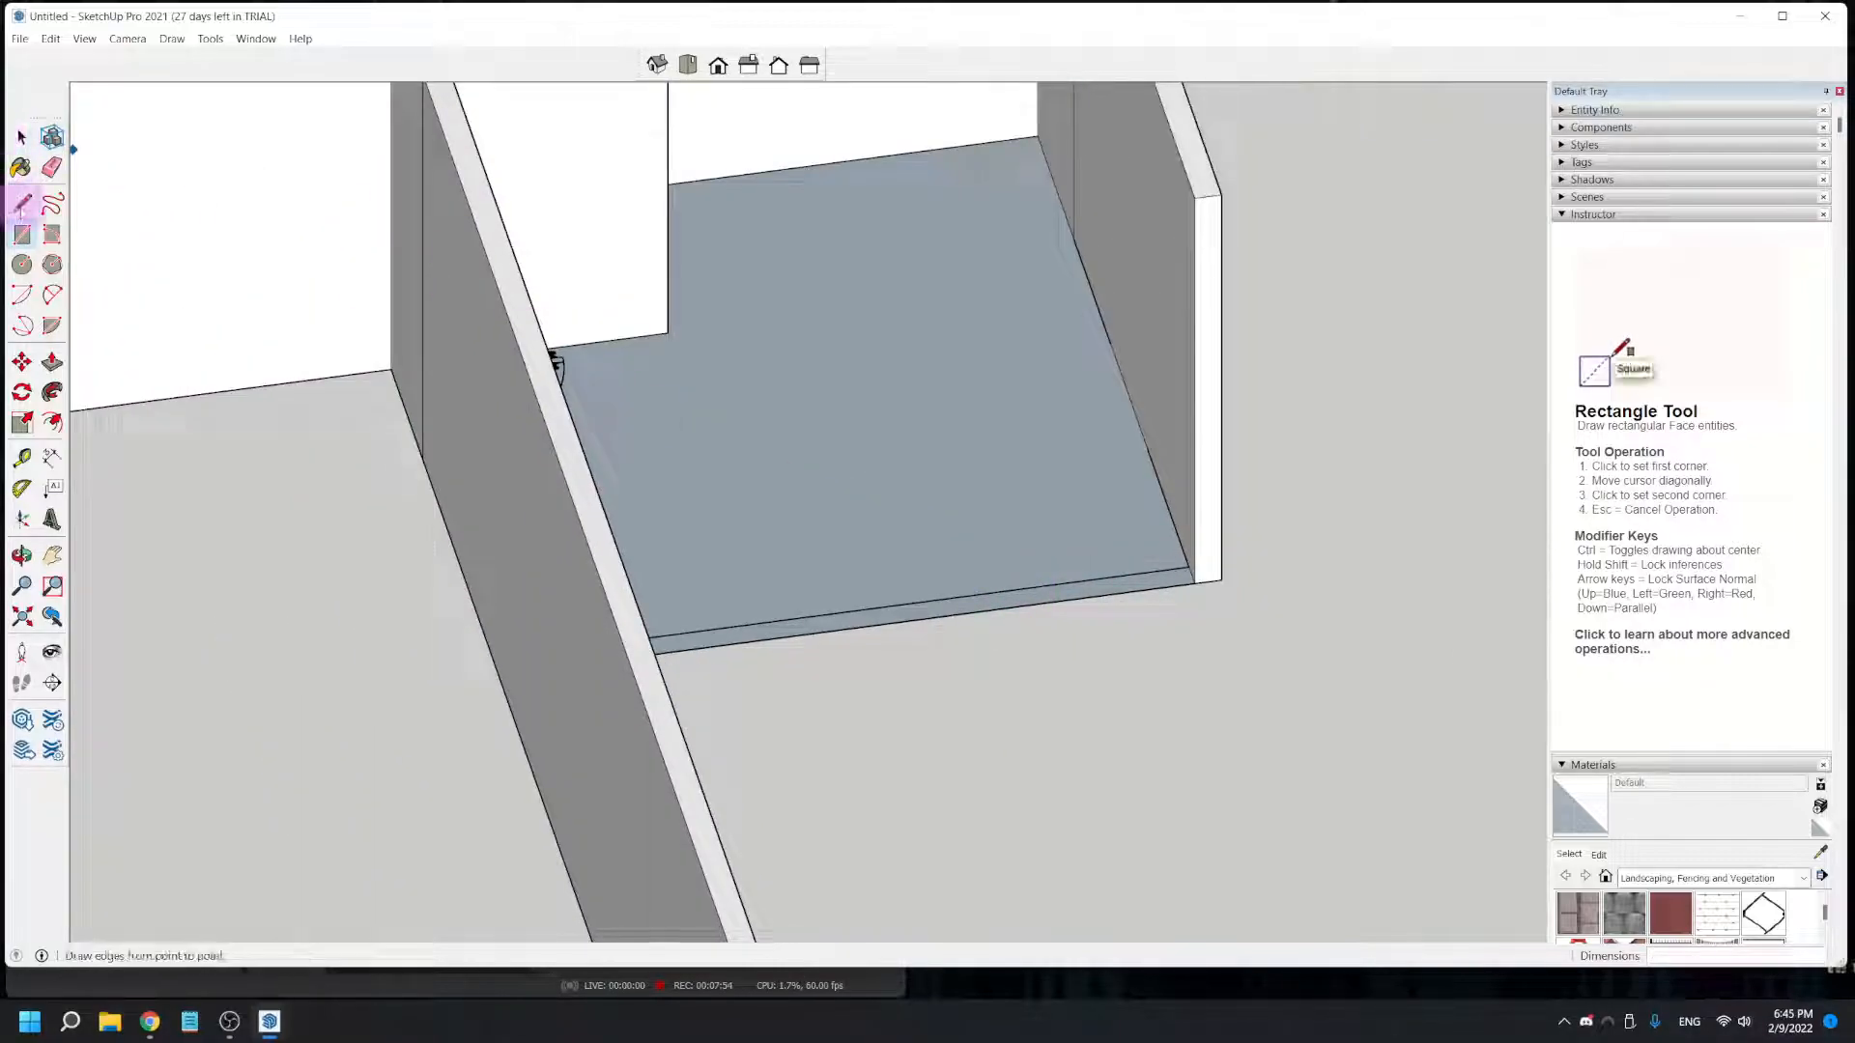
- Push/Pull the short end wall rectangle up 8' to the top of the side wall
{"action": "left_click", "coordinate": [52, 362]}
{"action": "left_click", "coordinate": [787, 616]}
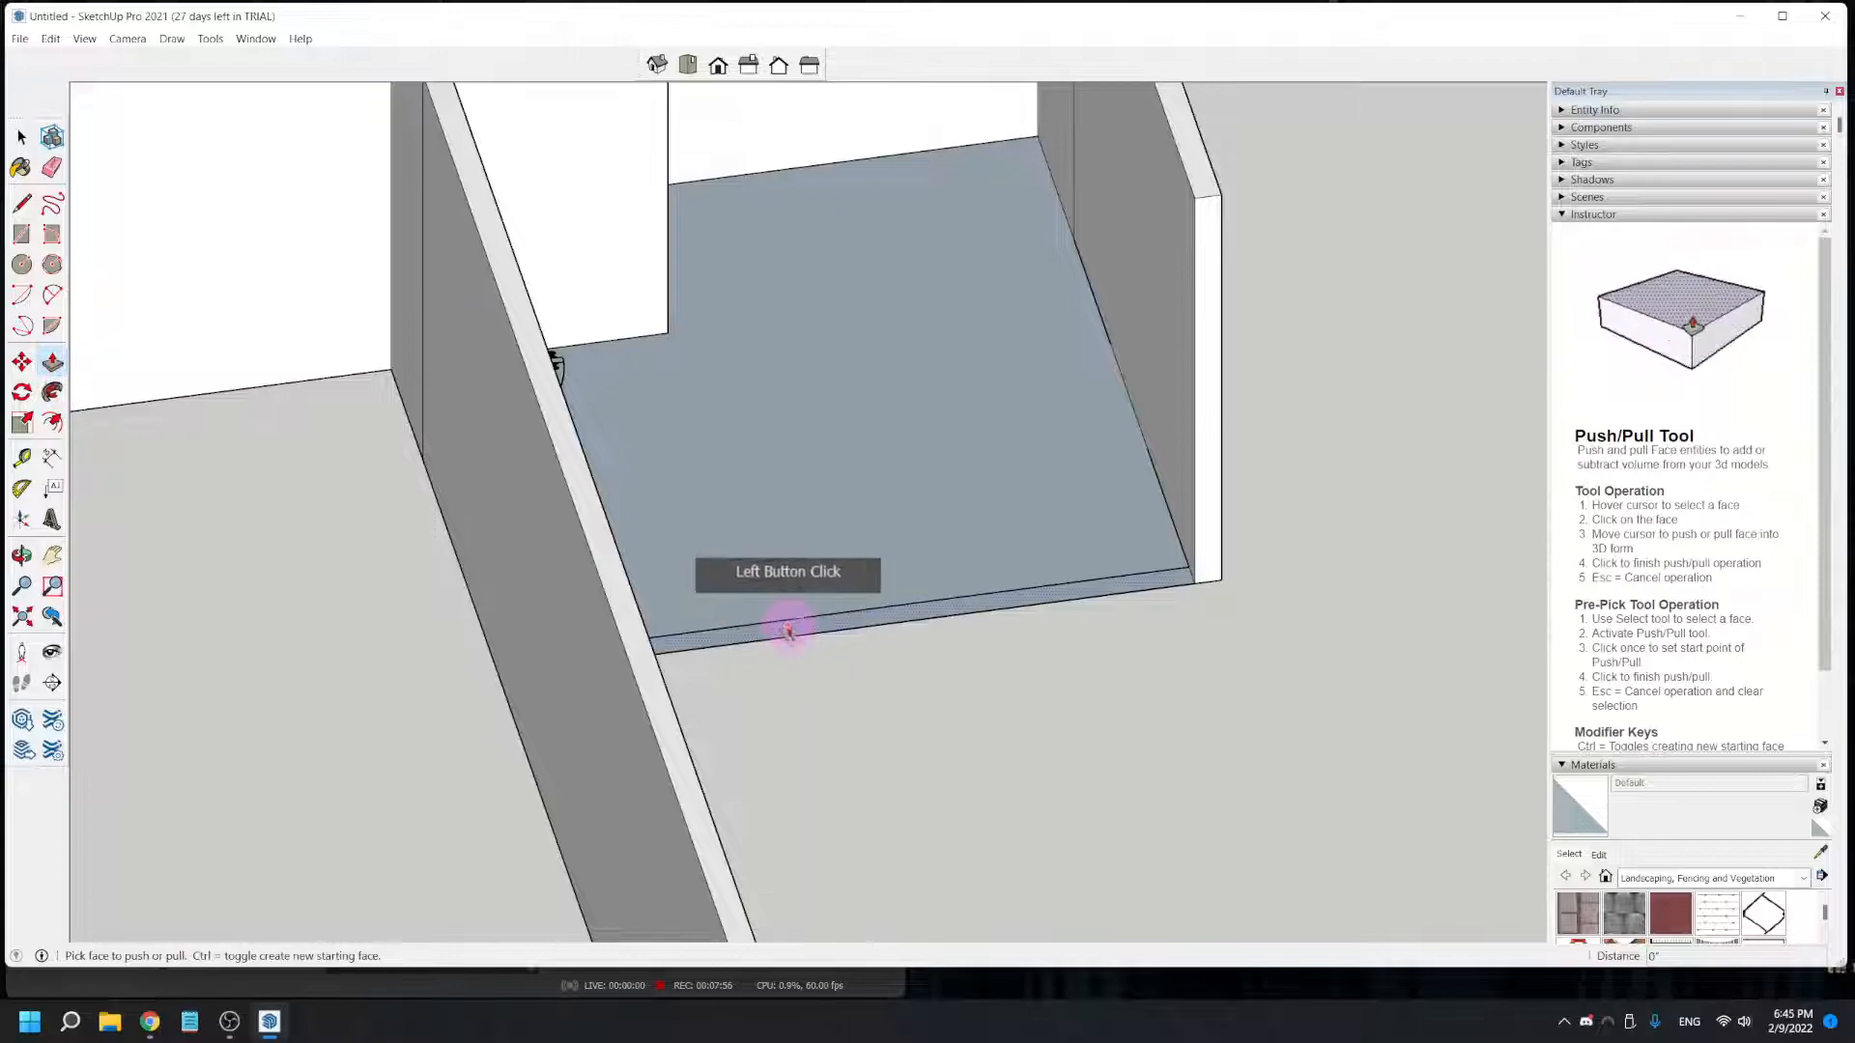
{"action": "left_click", "coordinate": [1203, 193]}
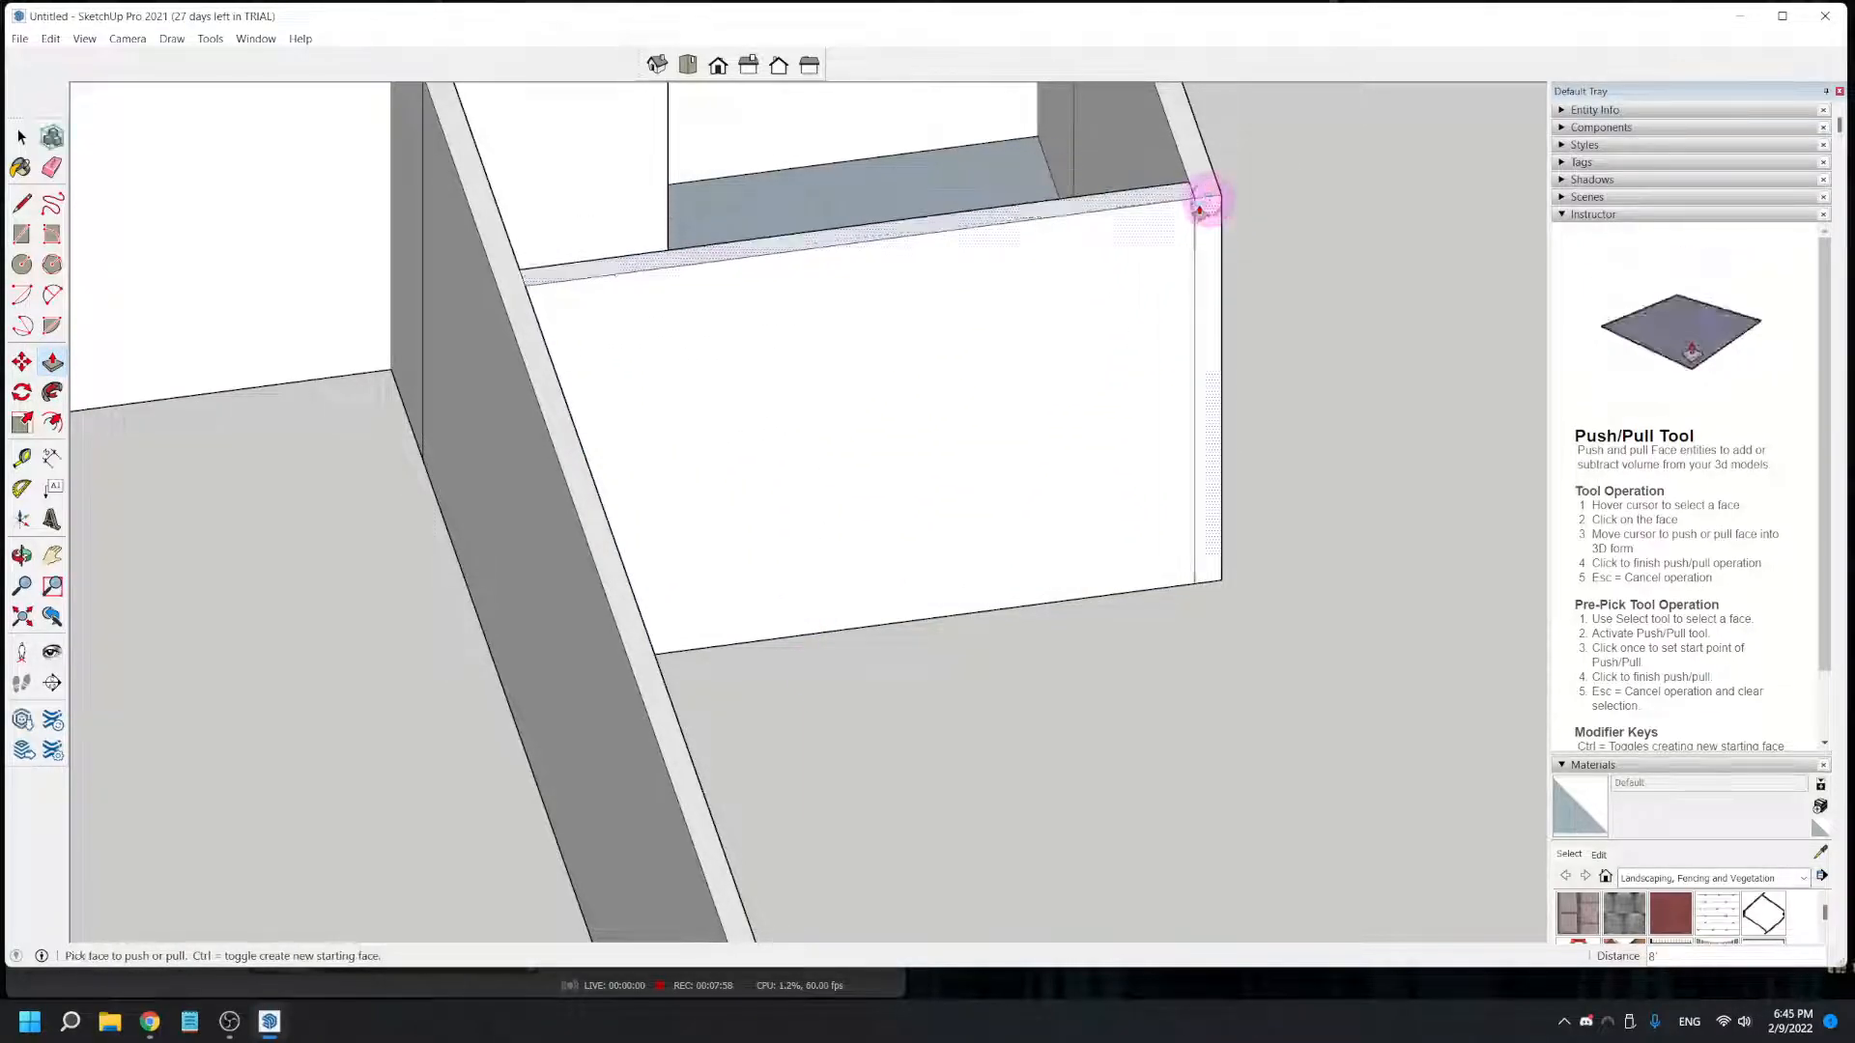
- Draw a 33' 7/8" by 5 3/8" rectangle over the long front wall, from the origin corner to the raised windowed wall
{"action": "scroll", "coordinate": [686, 580], "scroll_direction": "down", "scroll_amount": 2}
{"action": "scroll", "coordinate": [686, 583], "scroll_direction": "down", "scroll_amount": 3}
{"action": "middle_click_drag", "start_coordinate": [597, 784], "coordinate": [1169, 701], "text": "shift"}
{"action": "middle_click_drag", "start_coordinate": [865, 861], "coordinate": [848, 737]}
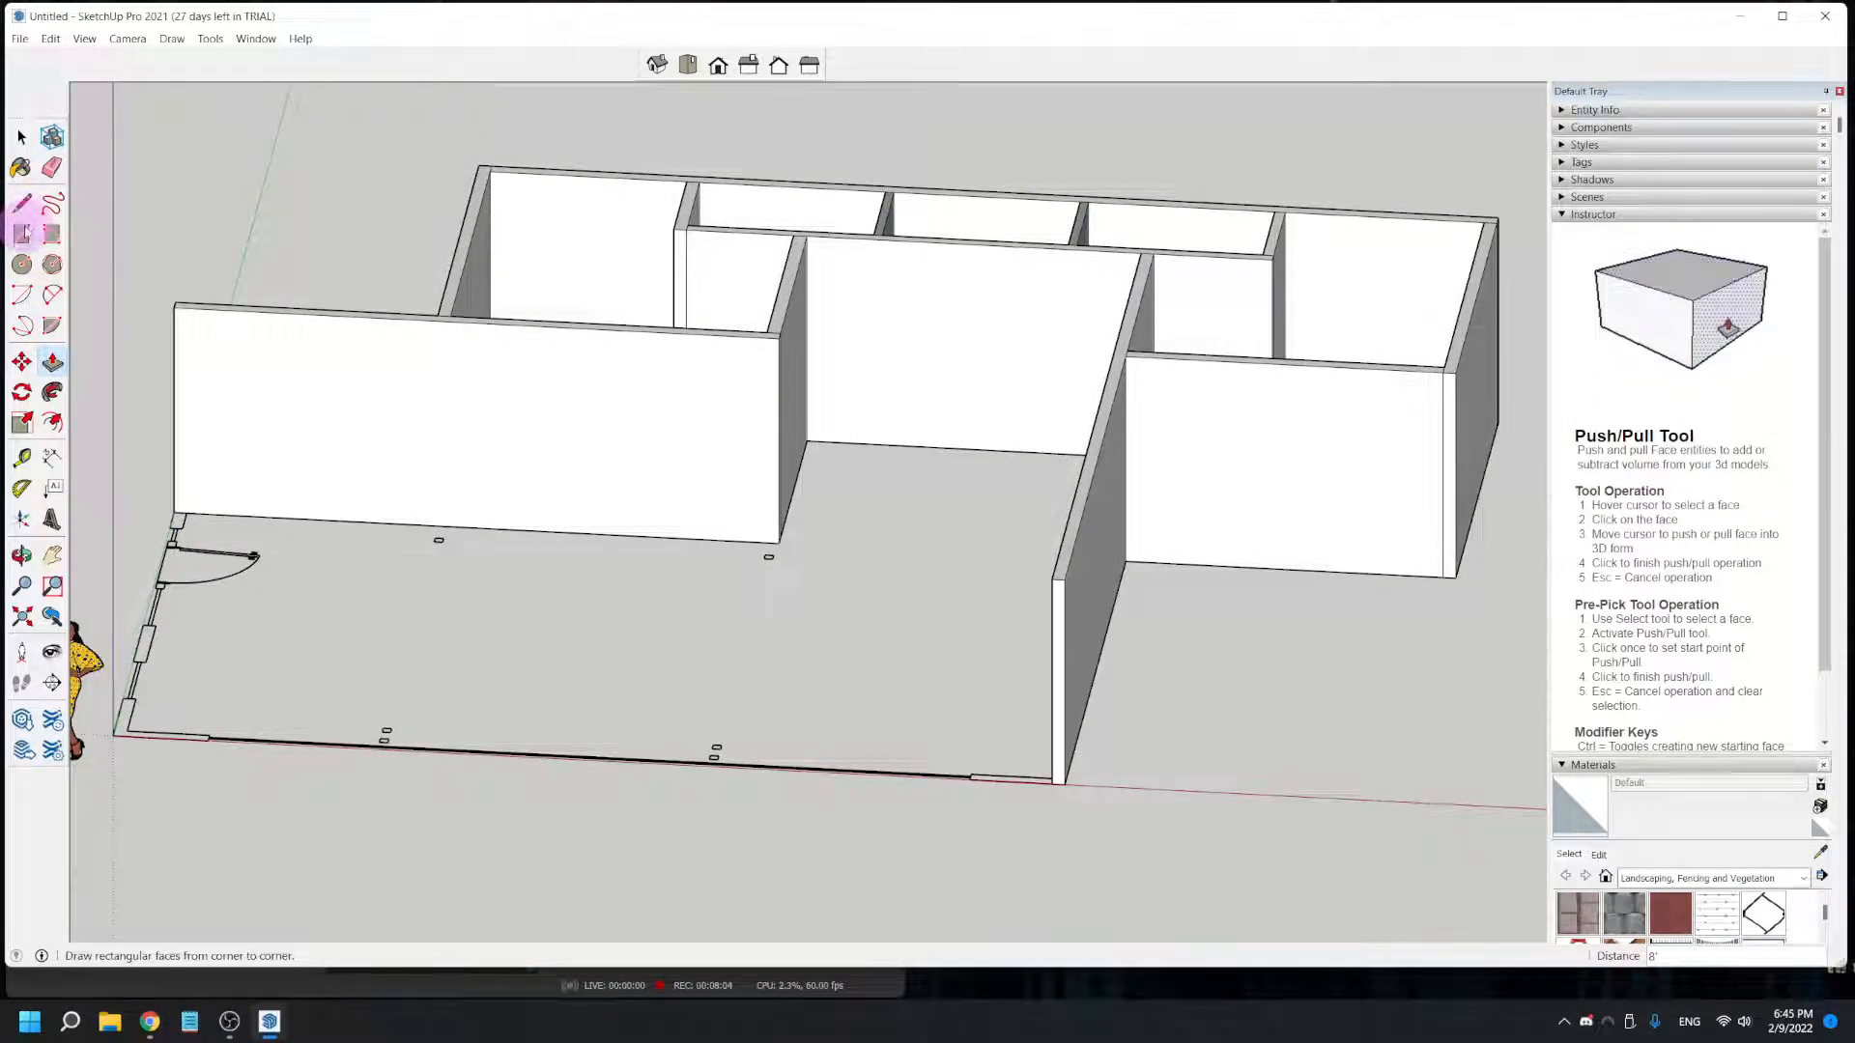
{"action": "left_click", "coordinate": [21, 234]}
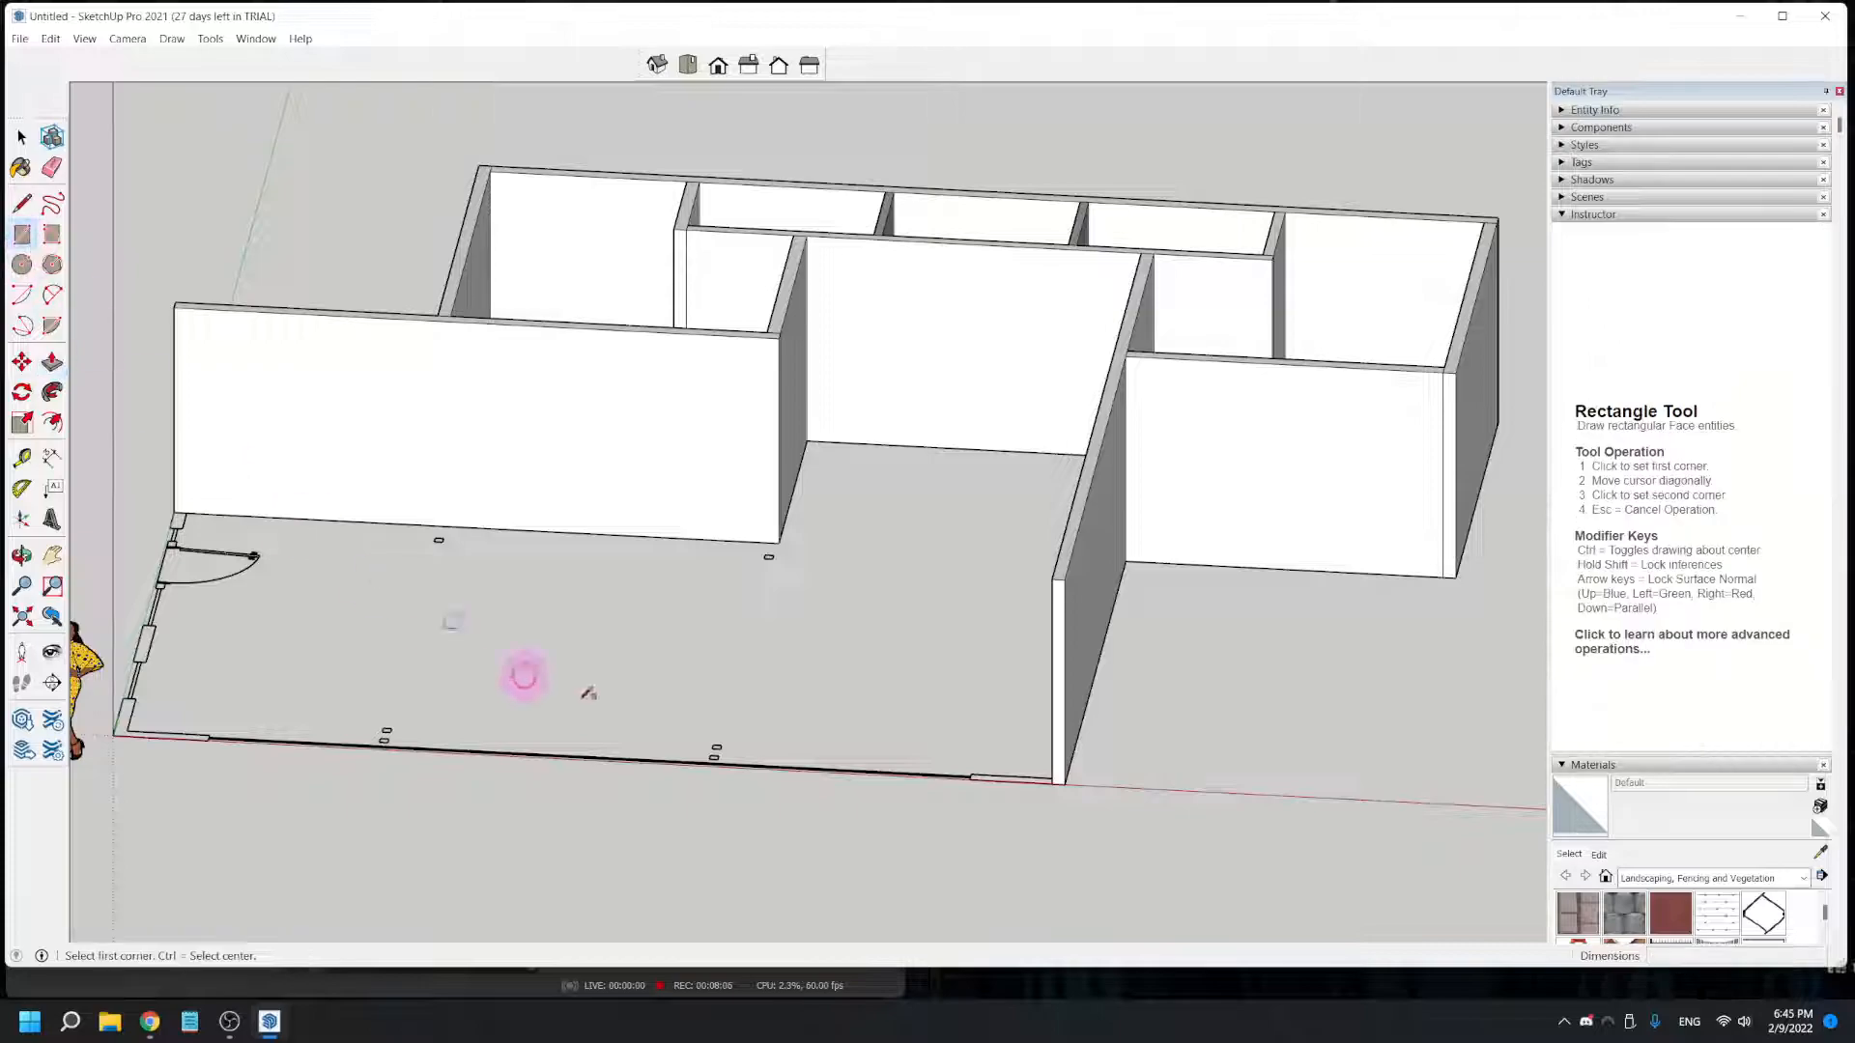
{"action": "scroll", "coordinate": [125, 729], "scroll_direction": "up", "scroll_amount": 5}
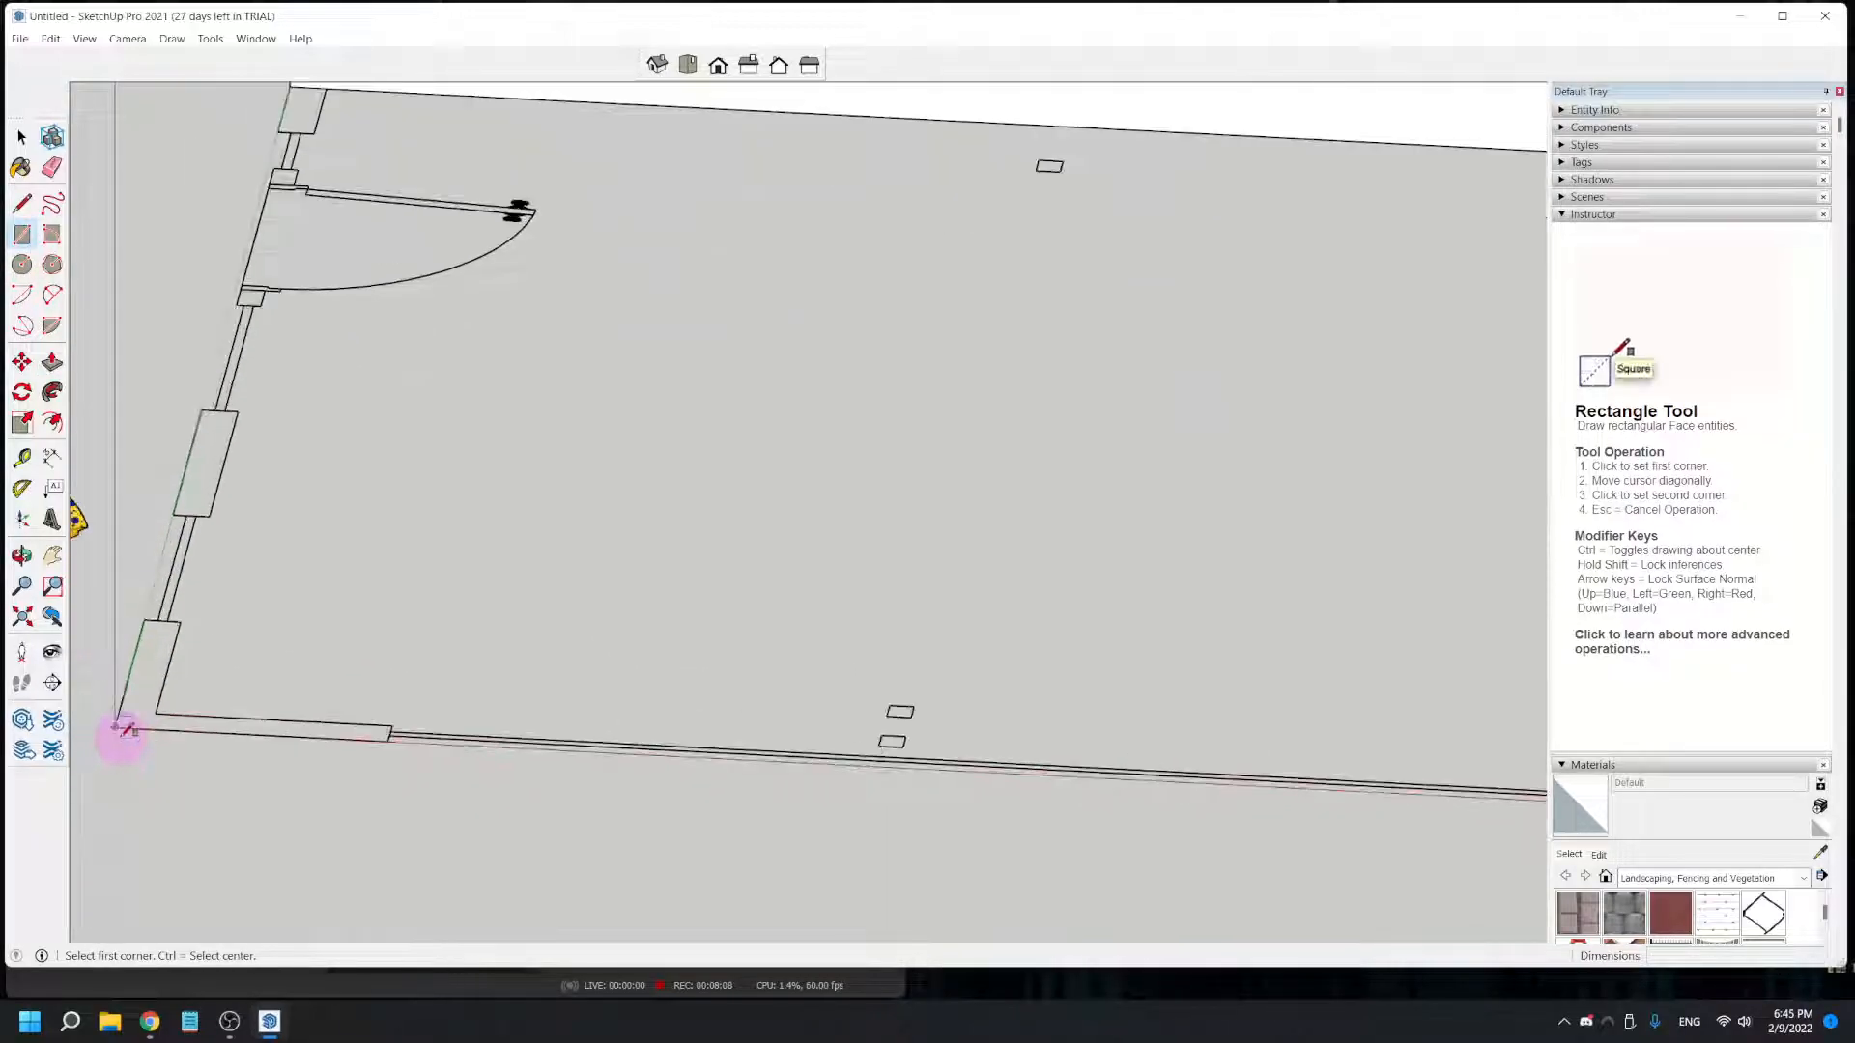
{"action": "left_click", "coordinate": [116, 727]}
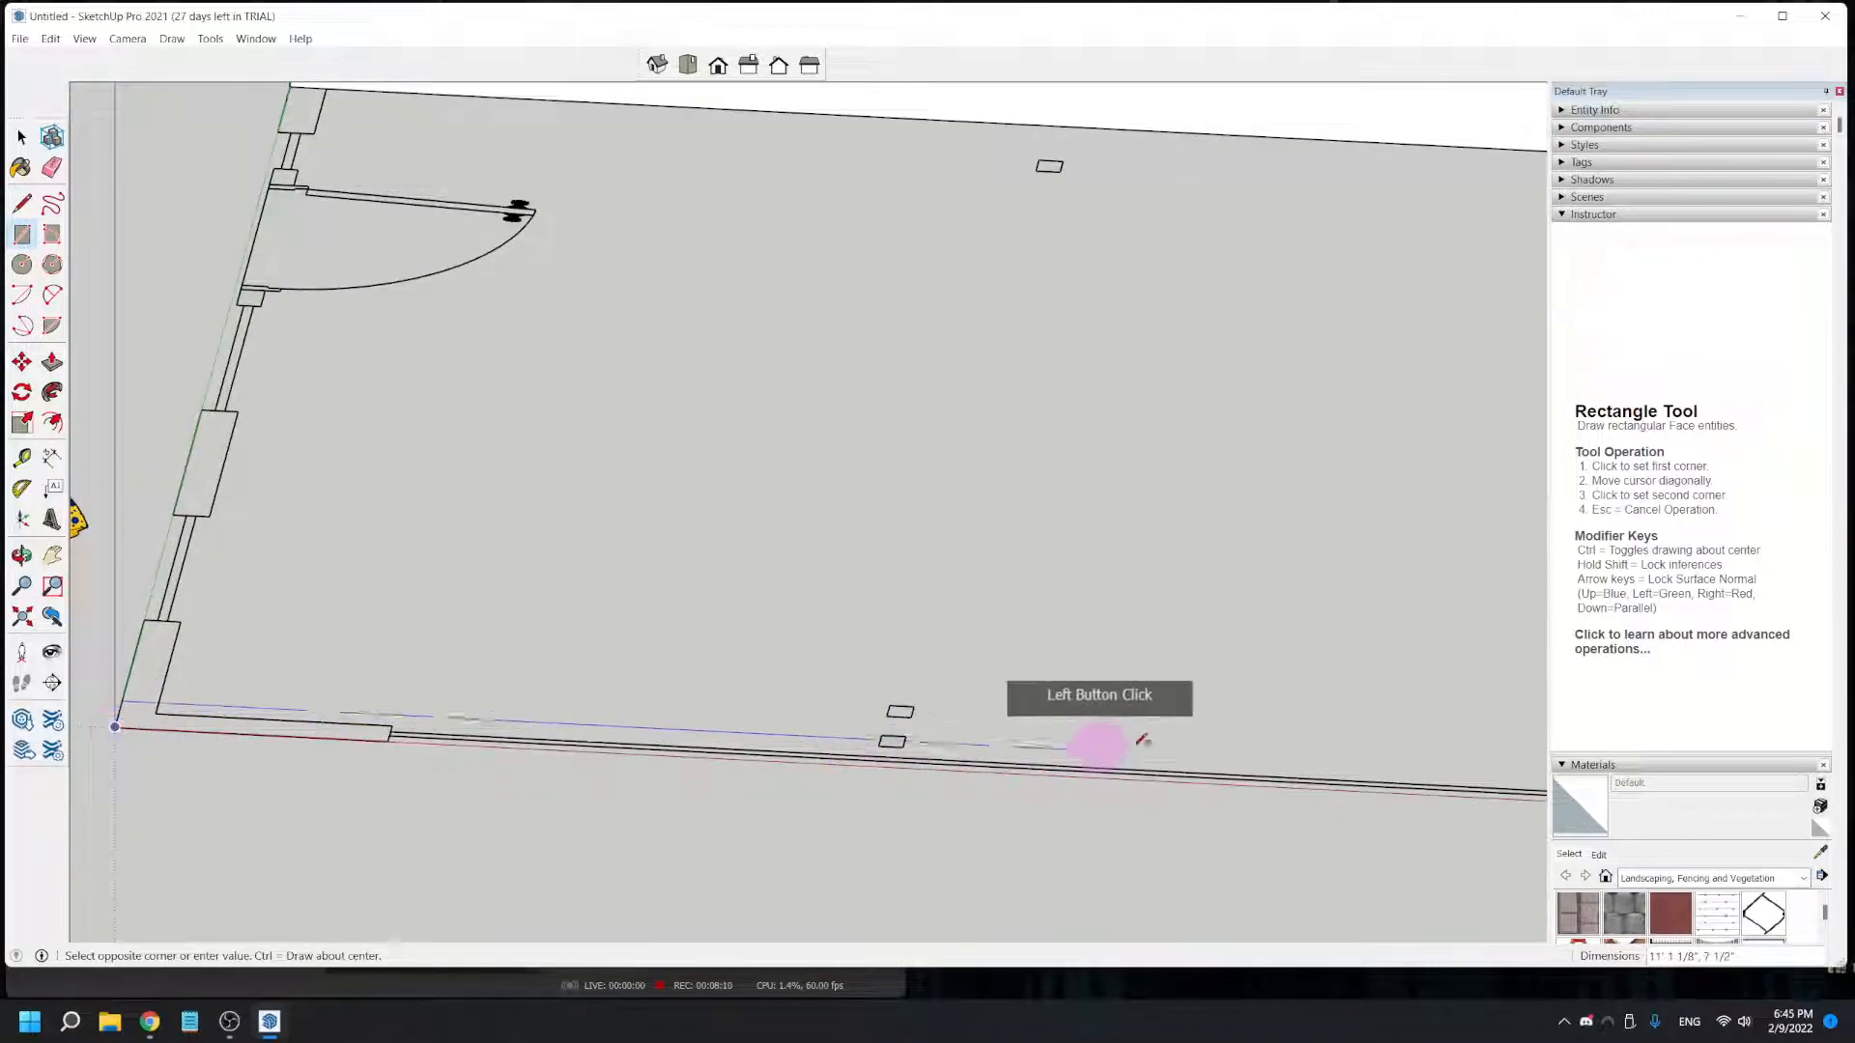
{"action": "middle_click_drag", "start_coordinate": [709, 785], "coordinate": [830, 841], "text": "shift"}
{"action": "middle_click_drag", "start_coordinate": [645, 782], "coordinate": [1506, 806]}
{"action": "middle_click_drag", "start_coordinate": [1250, 402], "coordinate": [548, 935], "text": "shift"}
{"action": "middle_click_drag", "start_coordinate": [969, 165], "coordinate": [1005, 494]}
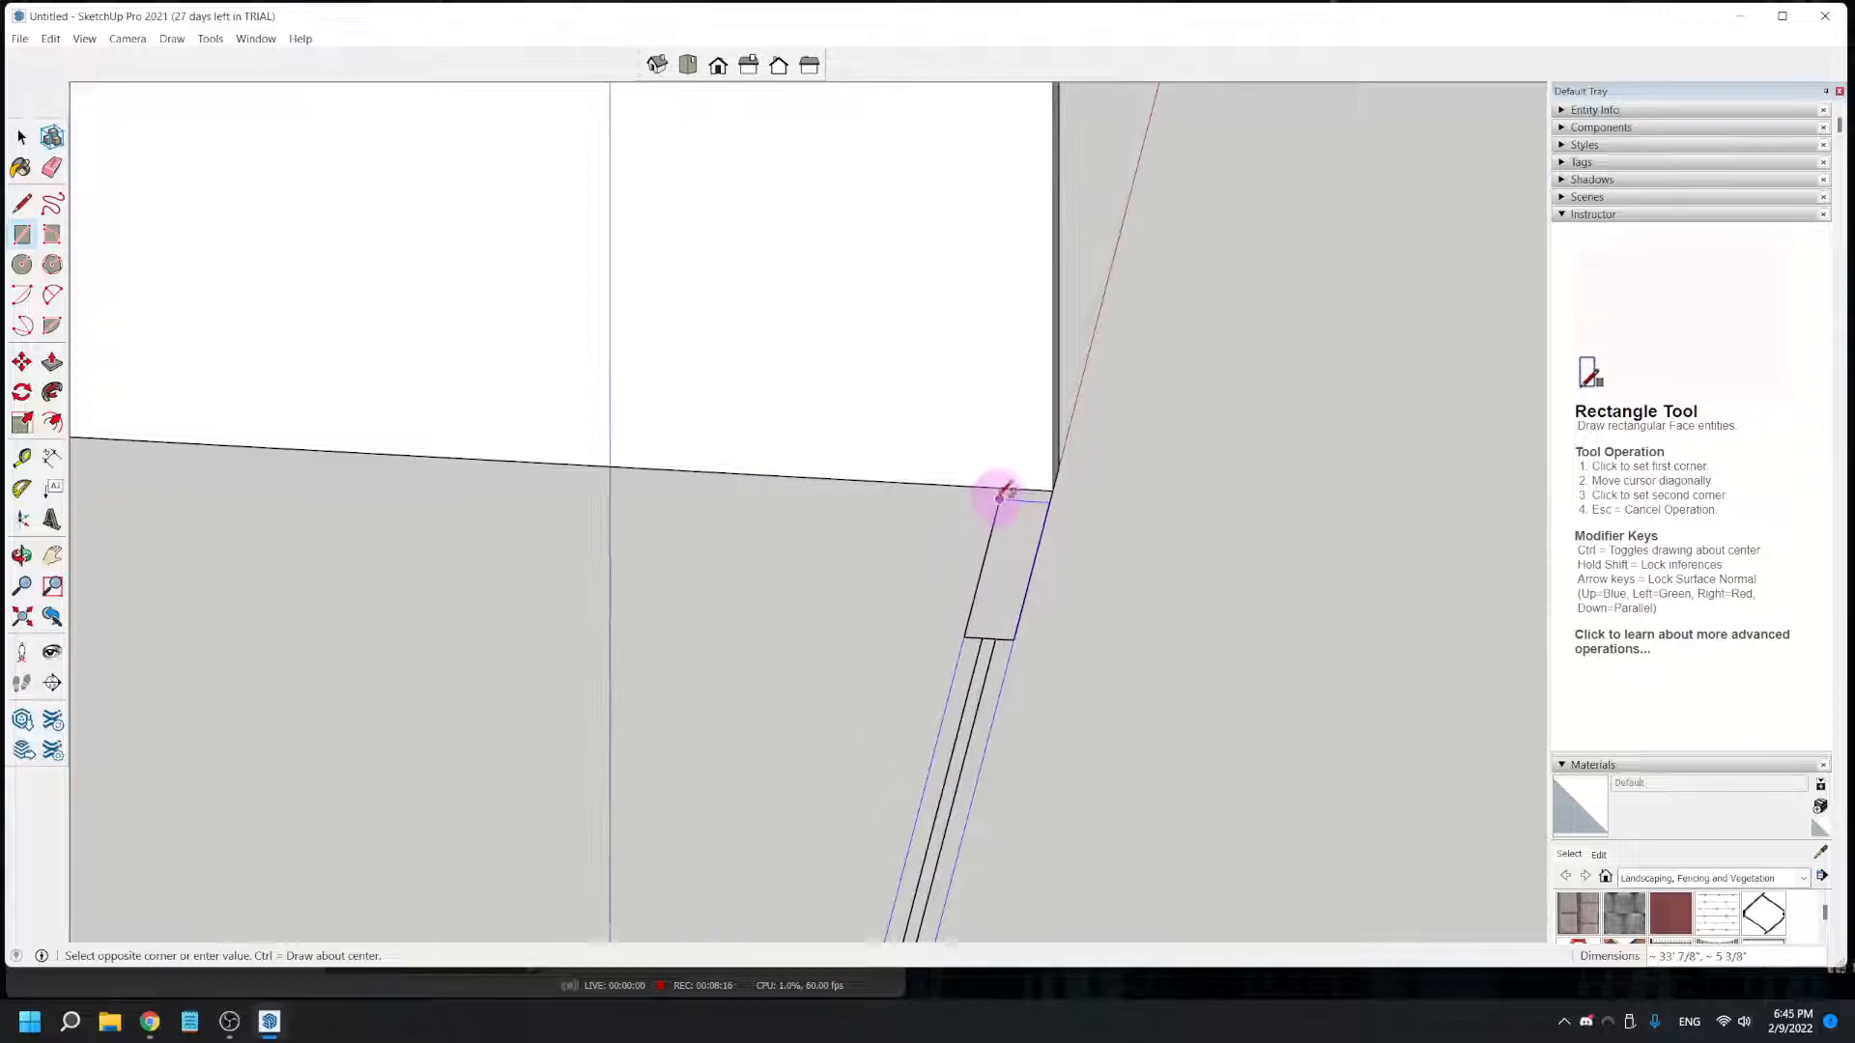
{"action": "scroll", "coordinate": [1001, 491], "scroll_direction": "up", "scroll_amount": 2}
{"action": "left_click", "coordinate": [1004, 489]}
{"action": "scroll", "coordinate": [1004, 491], "scroll_direction": "down", "scroll_amount": 2}
{"action": "scroll", "coordinate": [995, 523], "scroll_direction": "down", "scroll_amount": 6}
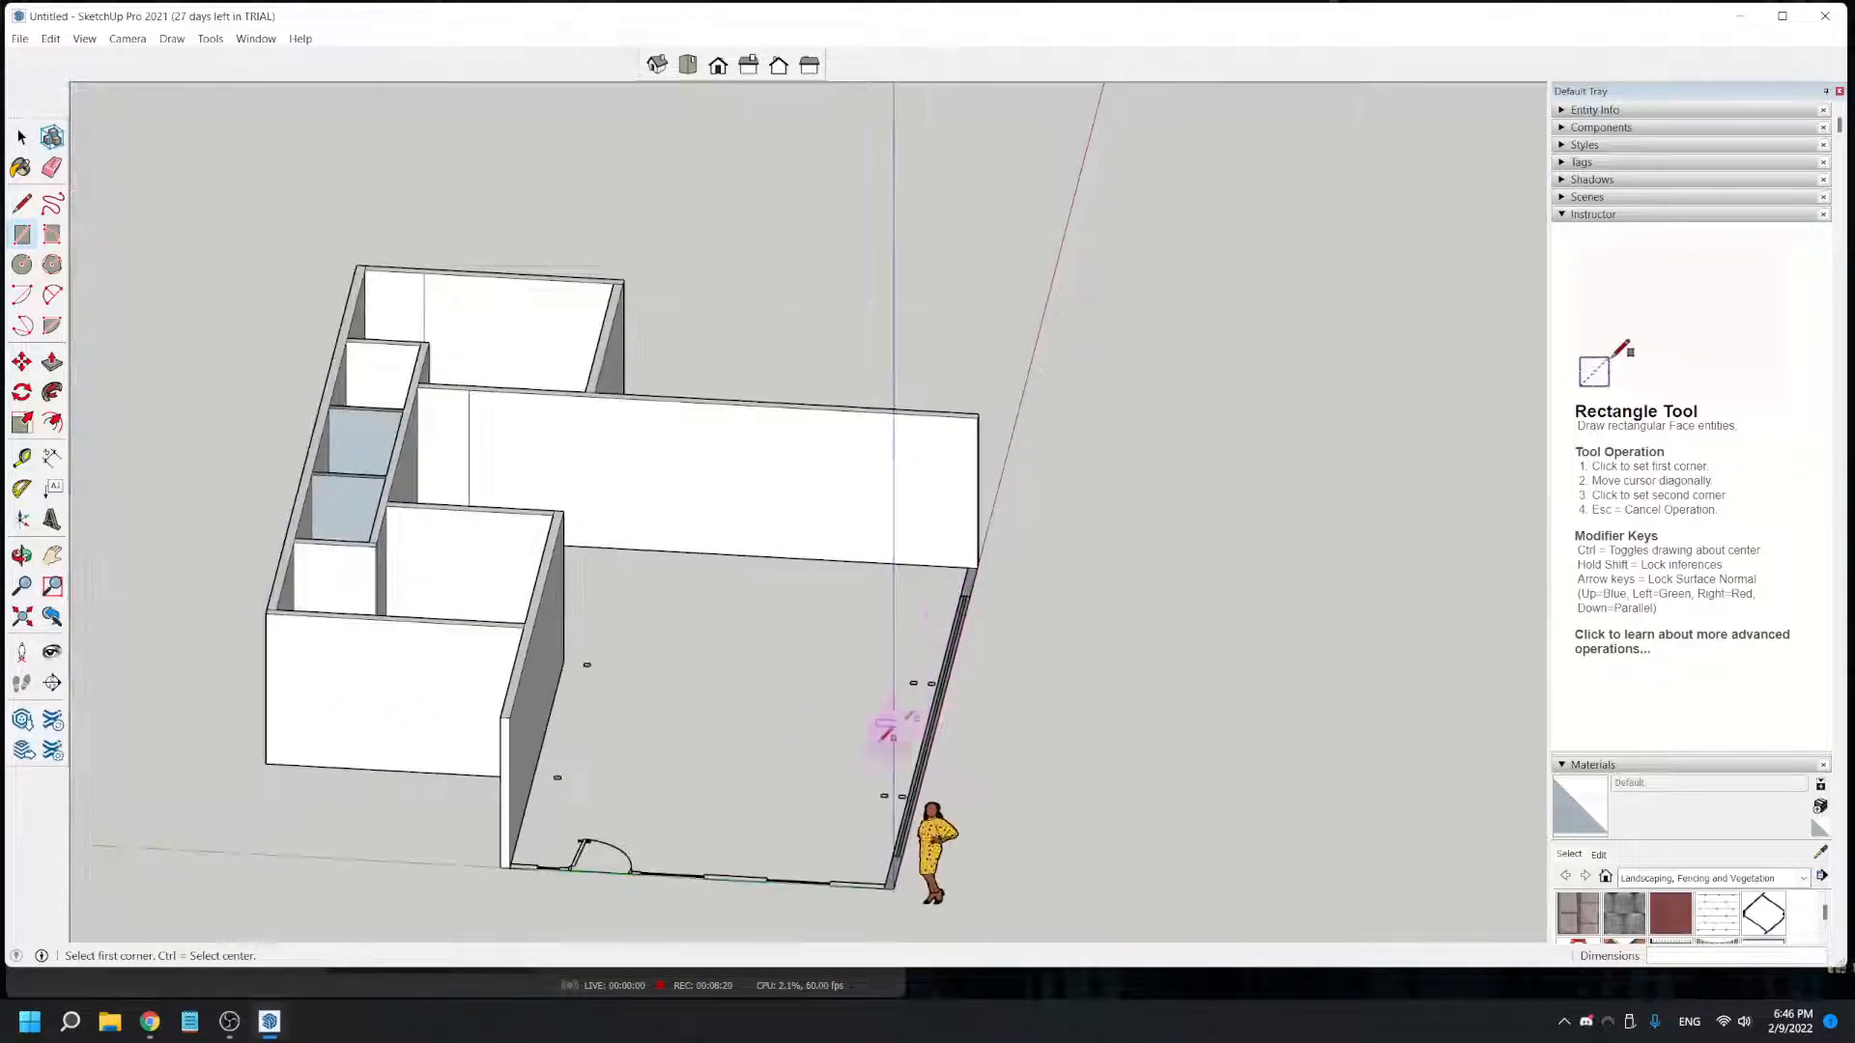
- Push/Pull the long front wall rectangle up 8' to match the top of the neighbouring walls
{"action": "scroll", "coordinate": [888, 816], "scroll_direction": "up", "scroll_amount": 2}
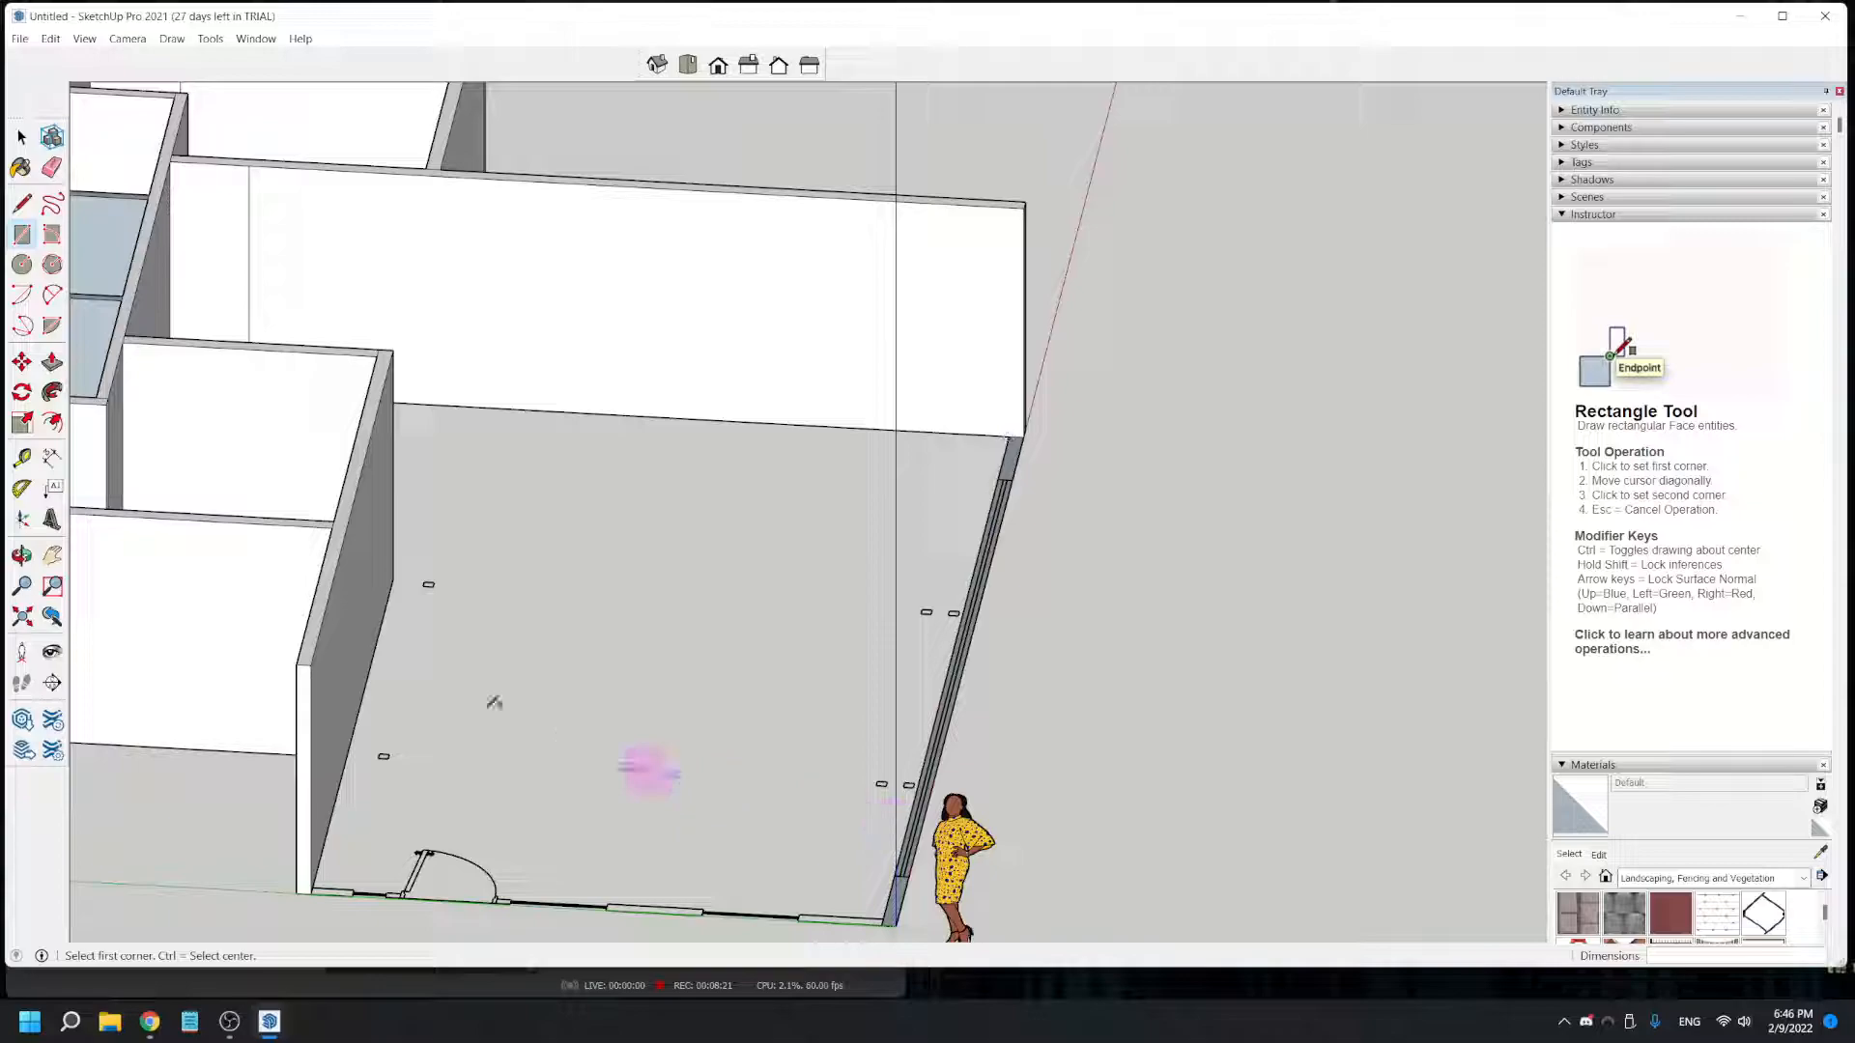
{"action": "left_click", "coordinate": [52, 363]}
{"action": "left_click", "coordinate": [911, 899]}
{"action": "left_click_drag", "start_coordinate": [899, 898], "coordinate": [326, 574]}
{"action": "left_click", "coordinate": [328, 576]}
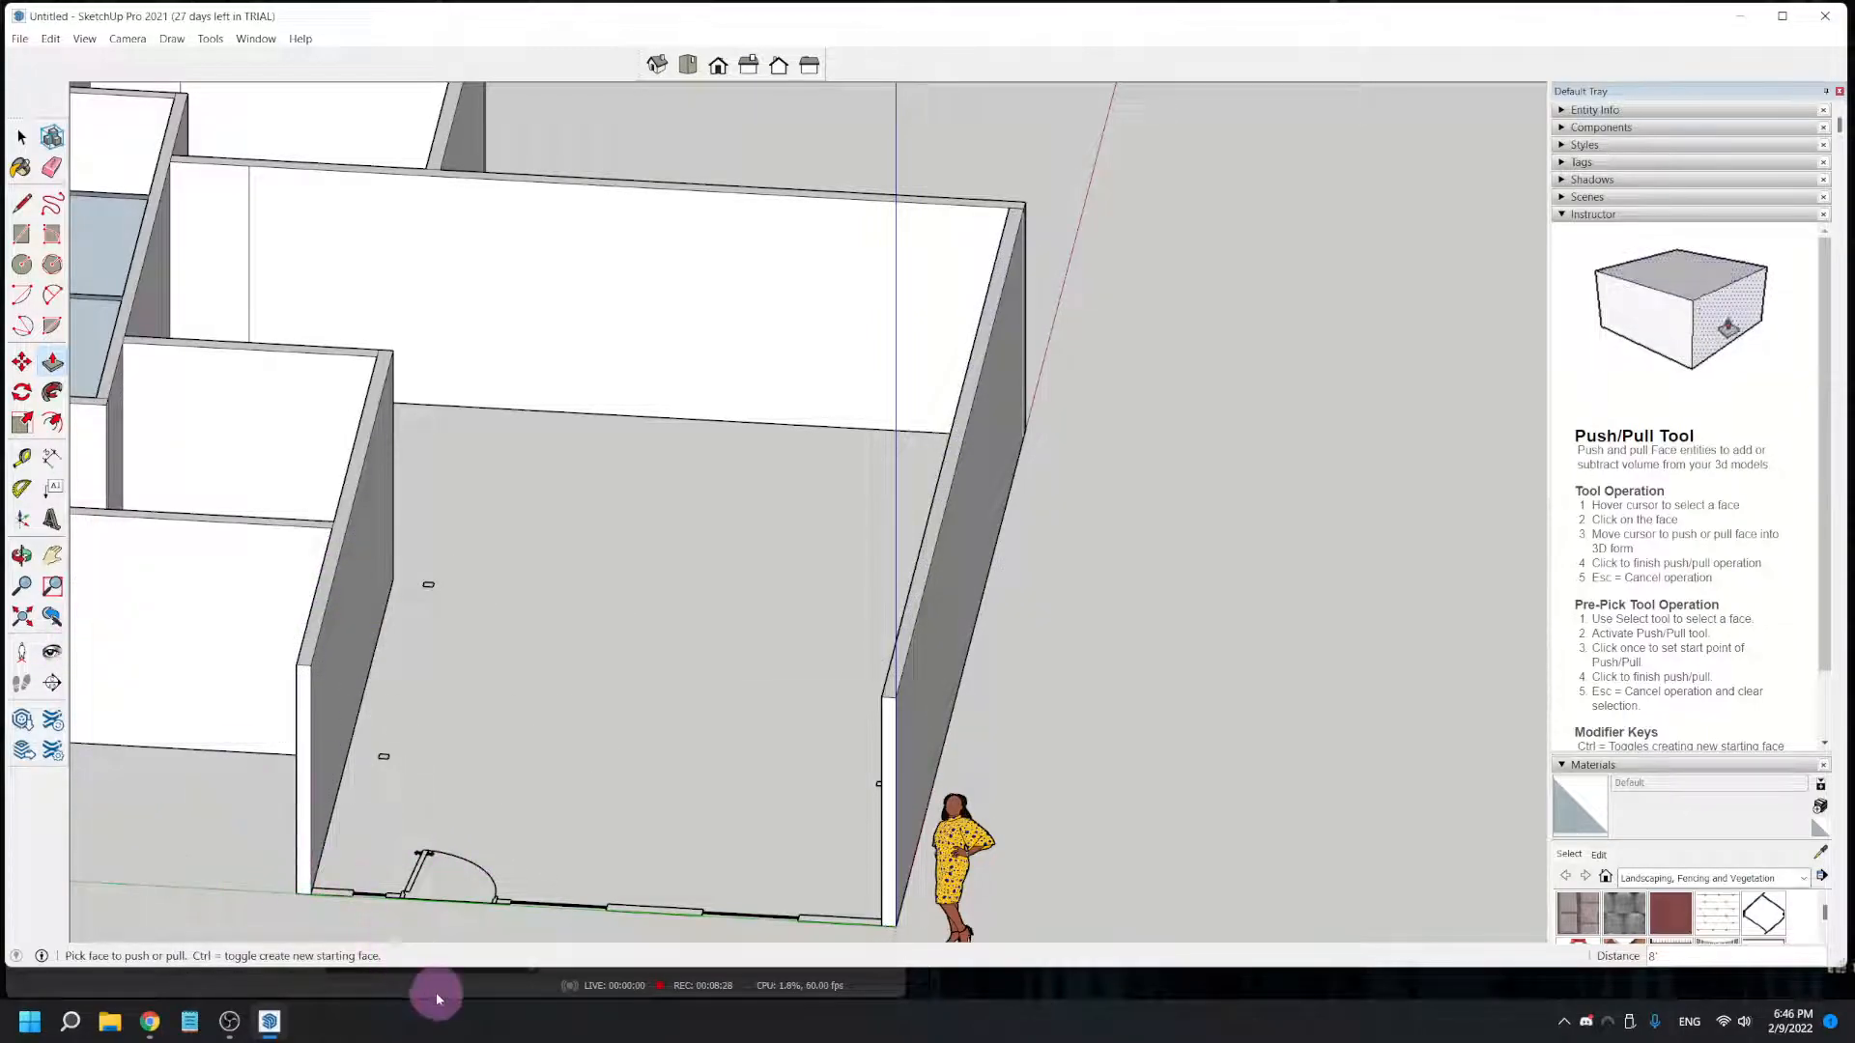
- Draw a rectangle about 17' 8 1/4" by 5 3/8" over the remaining wall with the entrance door, between the two raised walls
{"action": "scroll", "coordinate": [425, 874], "scroll_direction": "up", "scroll_amount": 1}
{"action": "middle_click_drag", "start_coordinate": [465, 816], "coordinate": [529, 620], "text": "shift"}
{"action": "scroll", "coordinate": [365, 716], "scroll_direction": "up", "scroll_amount": 3}
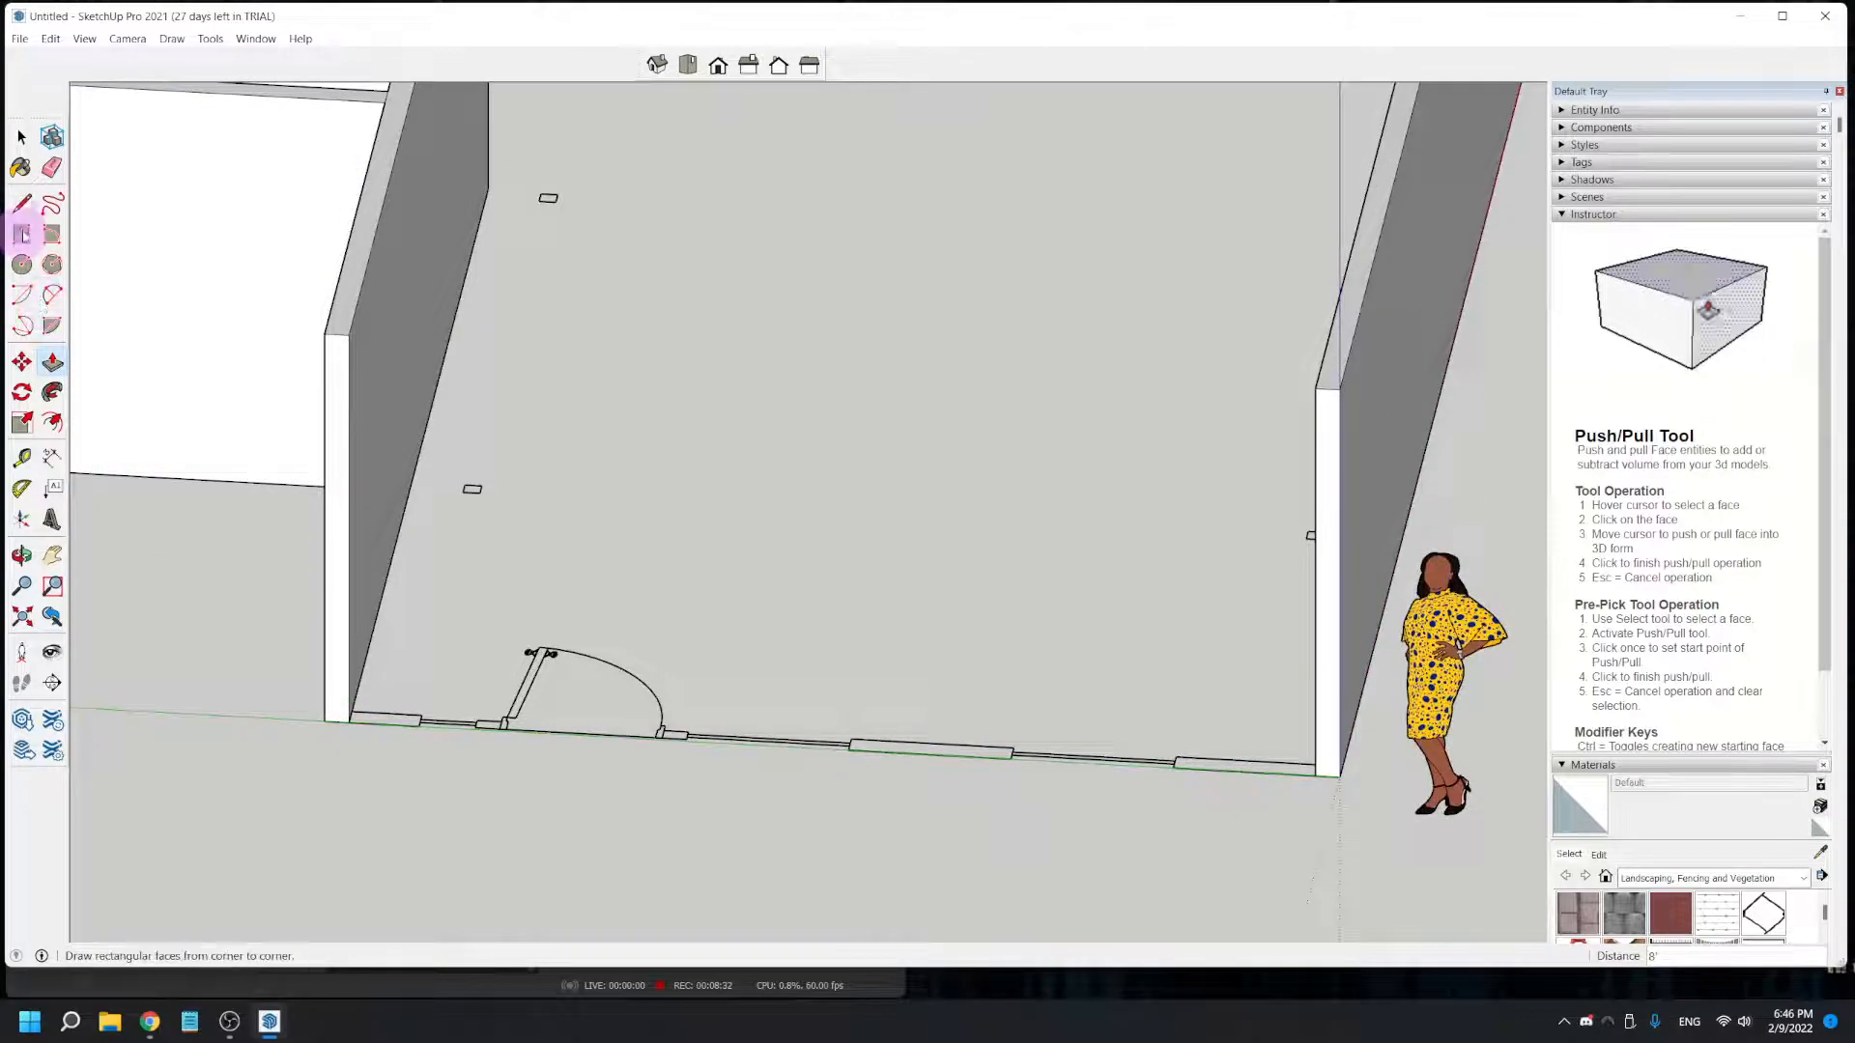
{"action": "left_click", "coordinate": [21, 234]}
{"action": "scroll", "coordinate": [357, 734], "scroll_direction": "up", "scroll_amount": 3}
{"action": "left_click", "coordinate": [344, 710]}
{"action": "scroll", "coordinate": [1282, 716], "scroll_direction": "up", "scroll_amount": 1}
{"action": "middle_click_drag", "start_coordinate": [1278, 715], "coordinate": [338, 527], "text": "shift"}
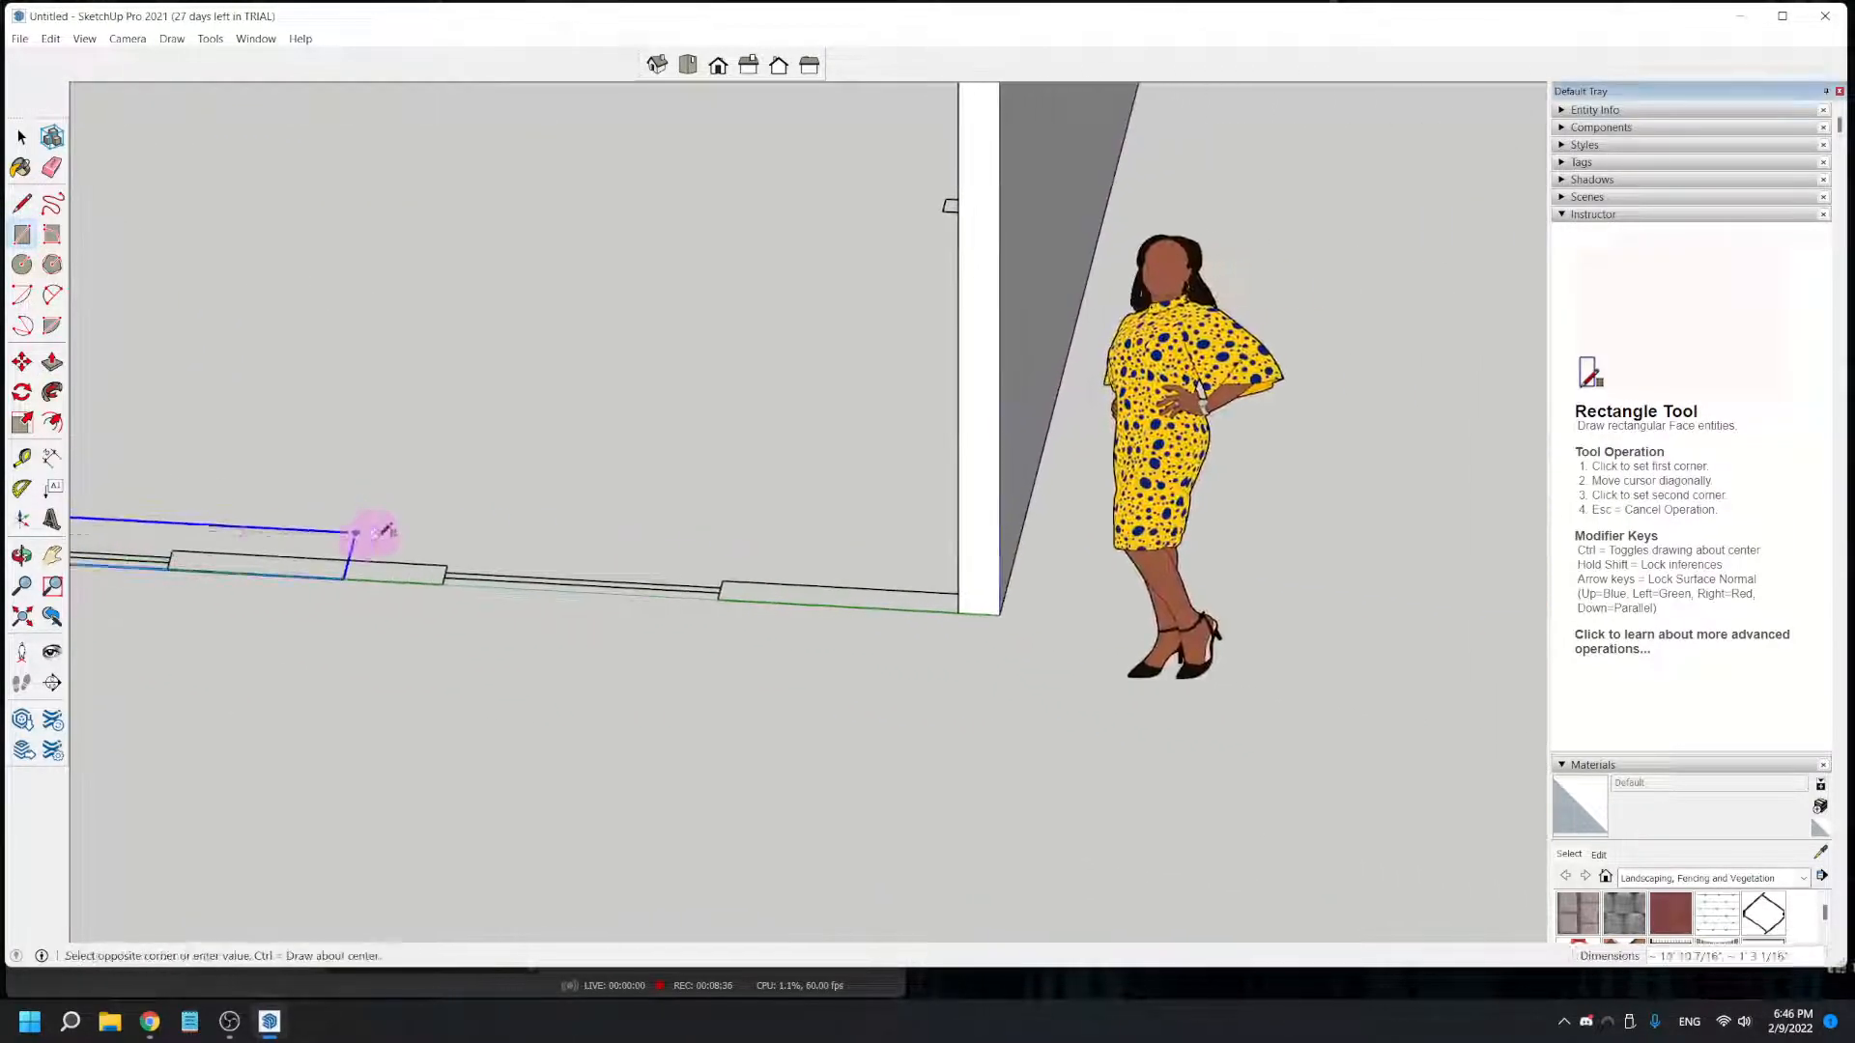
{"action": "middle_click_drag", "start_coordinate": [625, 621], "coordinate": [900, 572]}
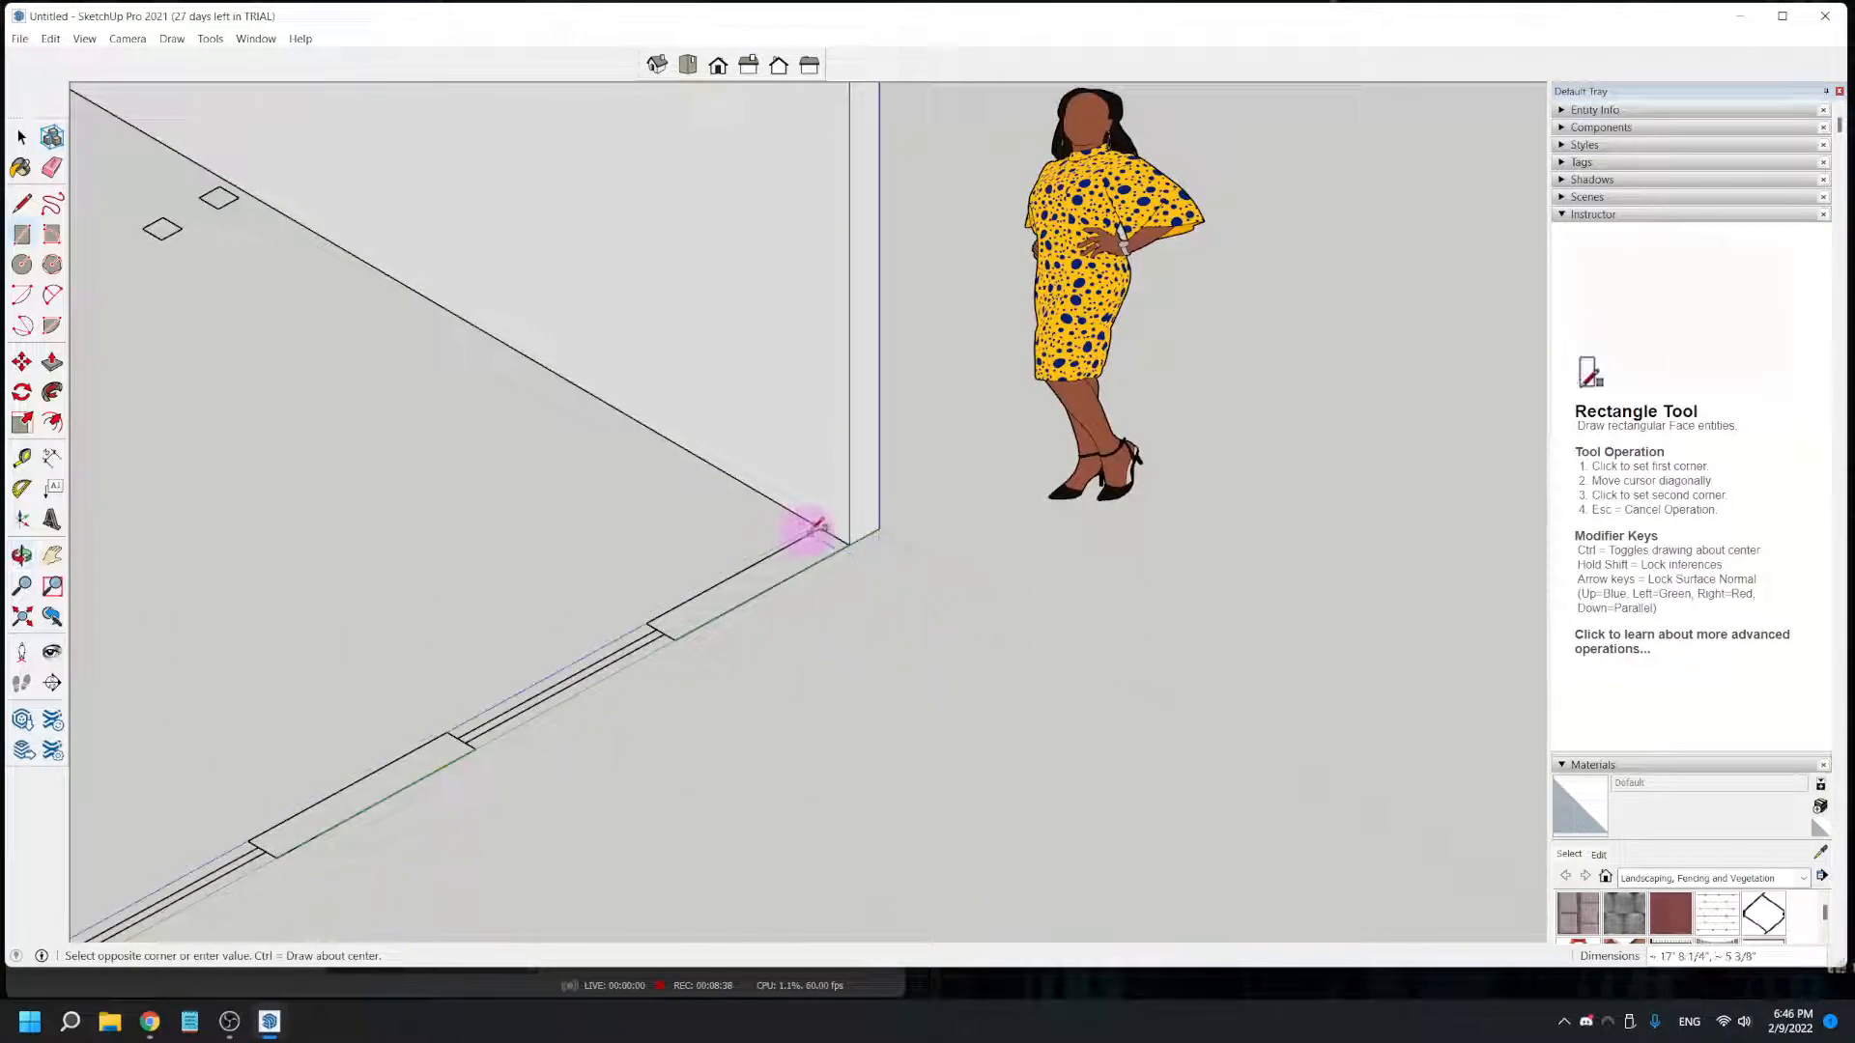
{"action": "left_click", "coordinate": [823, 526]}
{"action": "scroll", "coordinate": [773, 530], "scroll_direction": "down", "scroll_amount": 5}
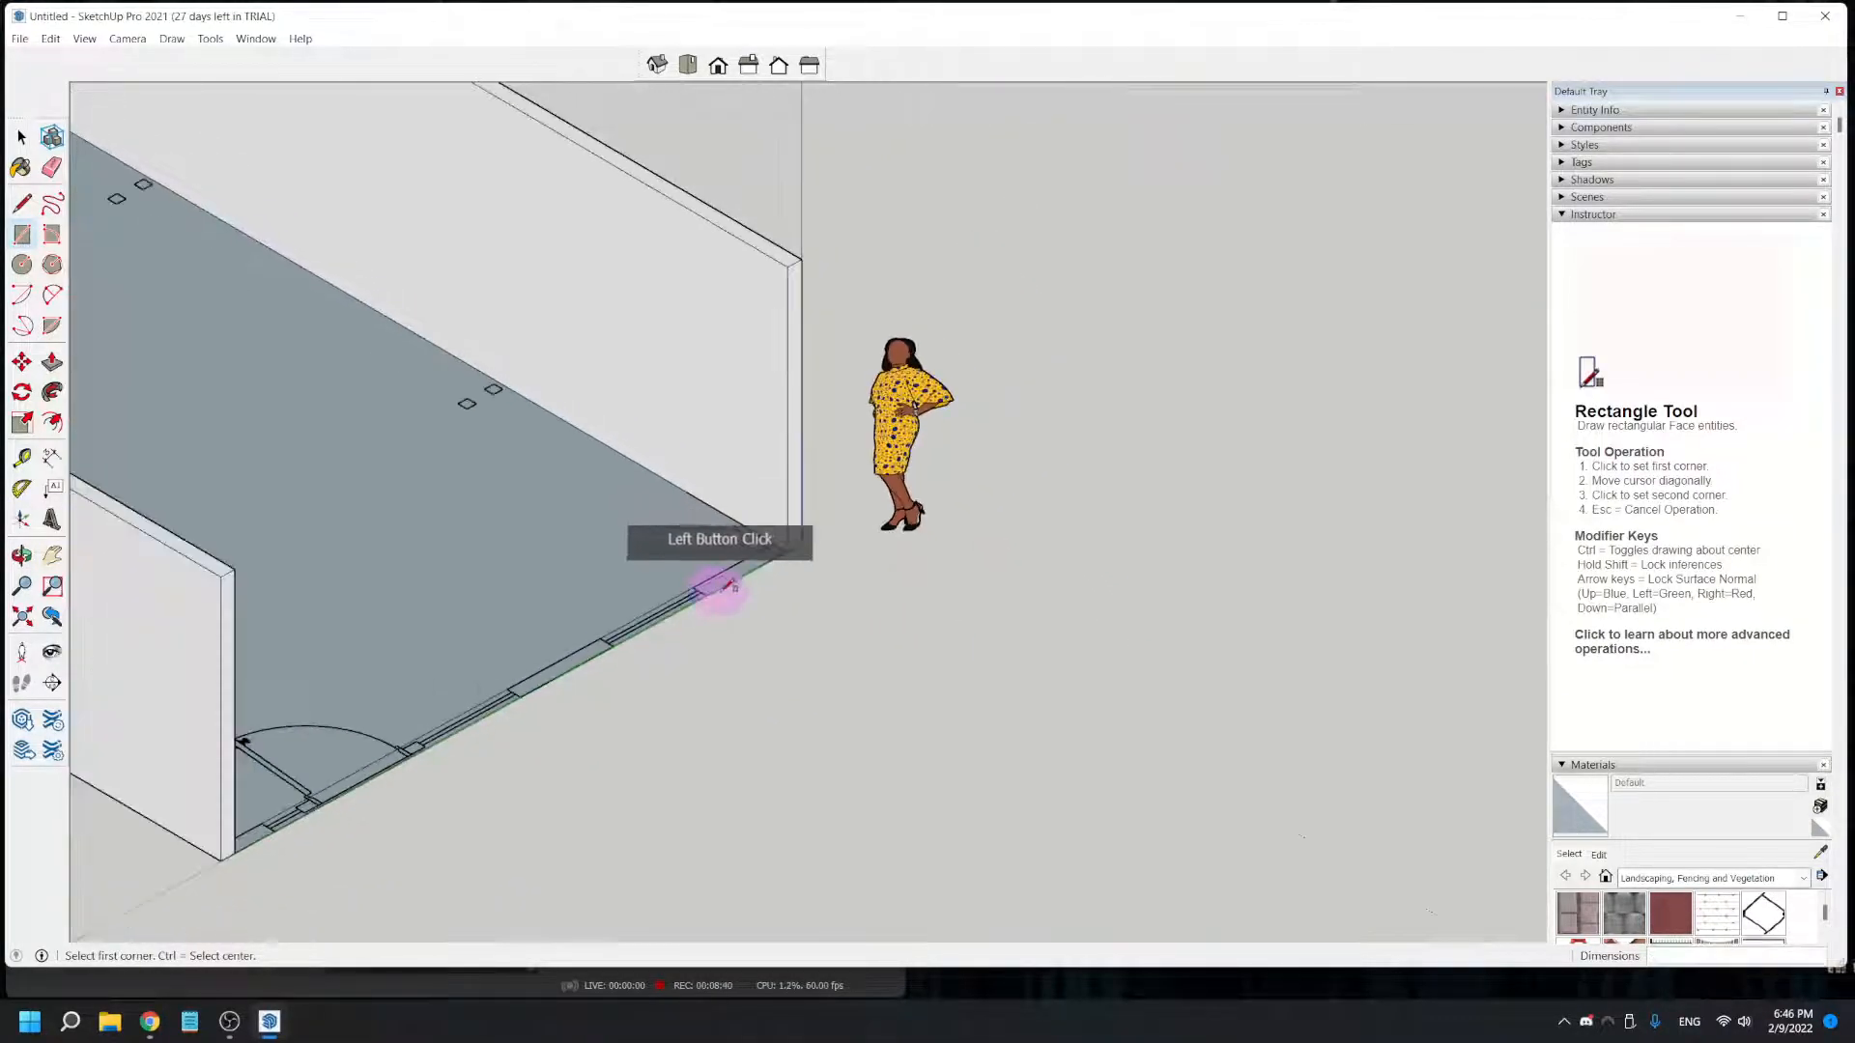
- Push/Pull the entrance wall rectangle up 8' to the top of the adjoining wall, closing the exterior
{"action": "left_click", "coordinate": [52, 361]}
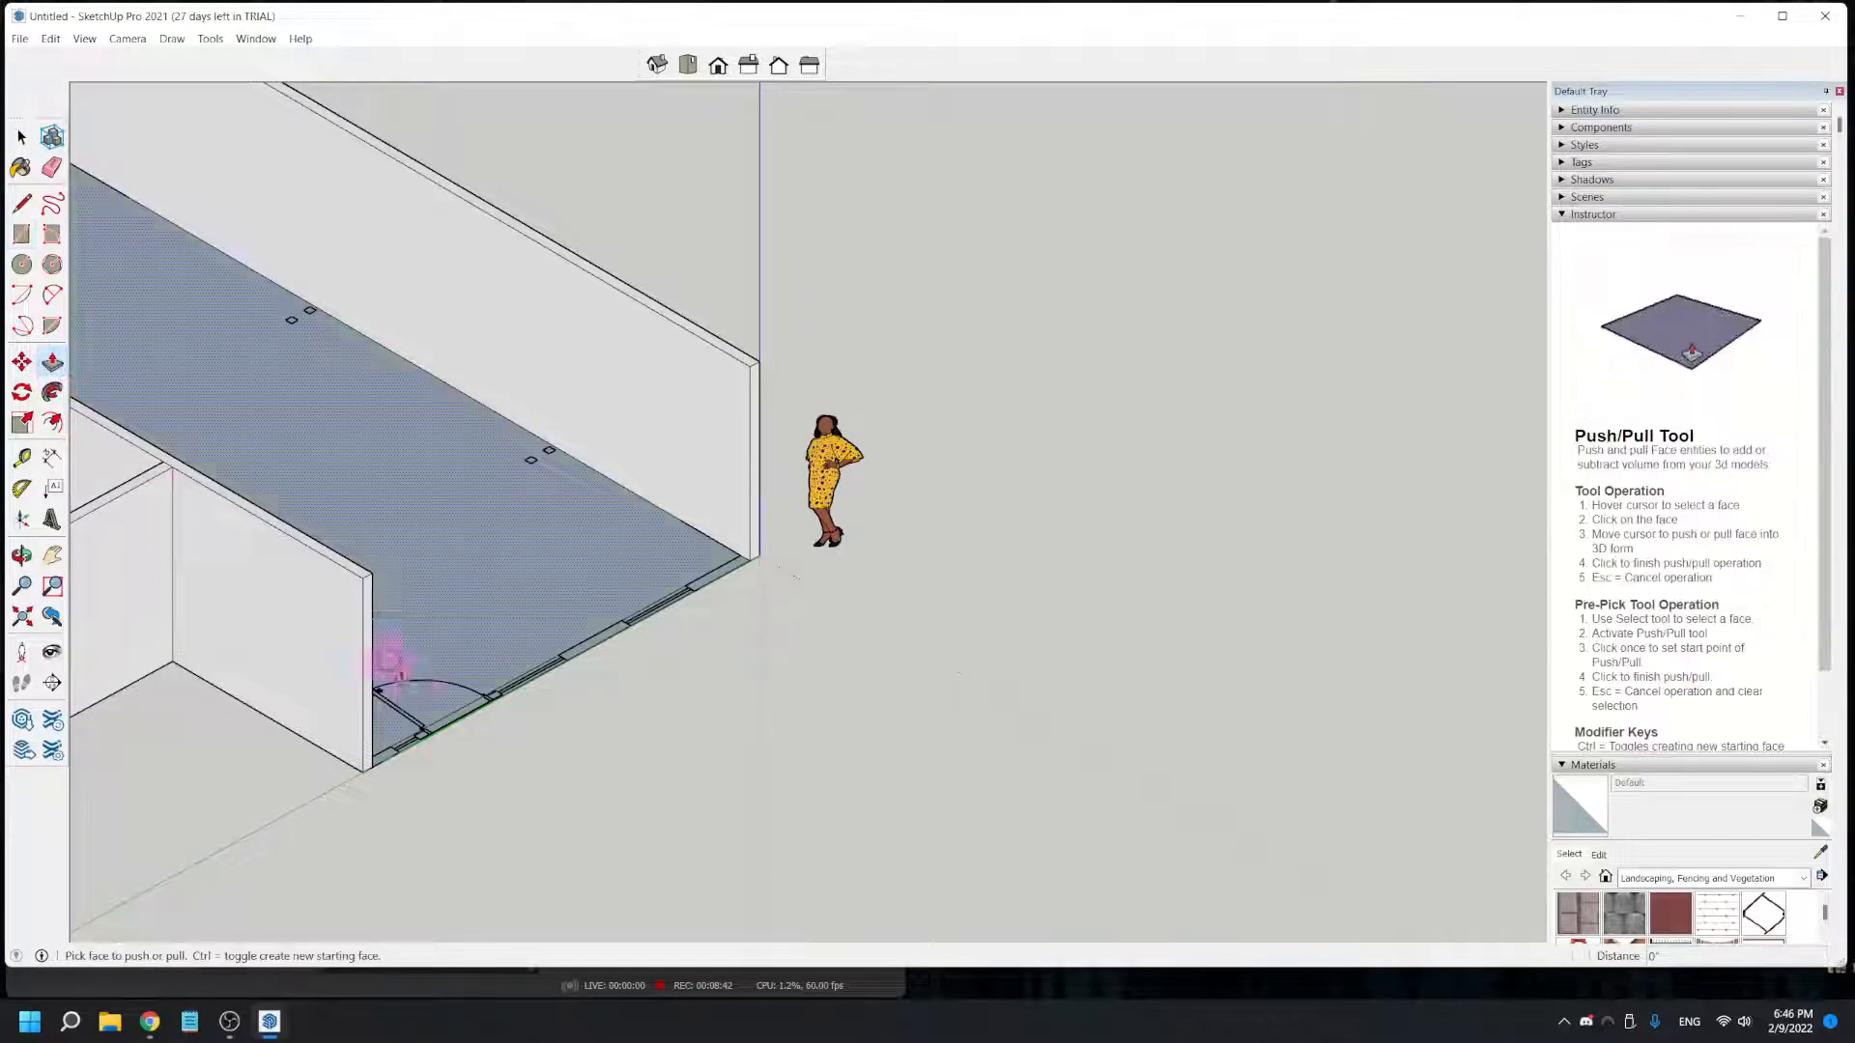
{"action": "left_click", "coordinate": [471, 723]}
{"action": "left_click", "coordinate": [364, 552]}
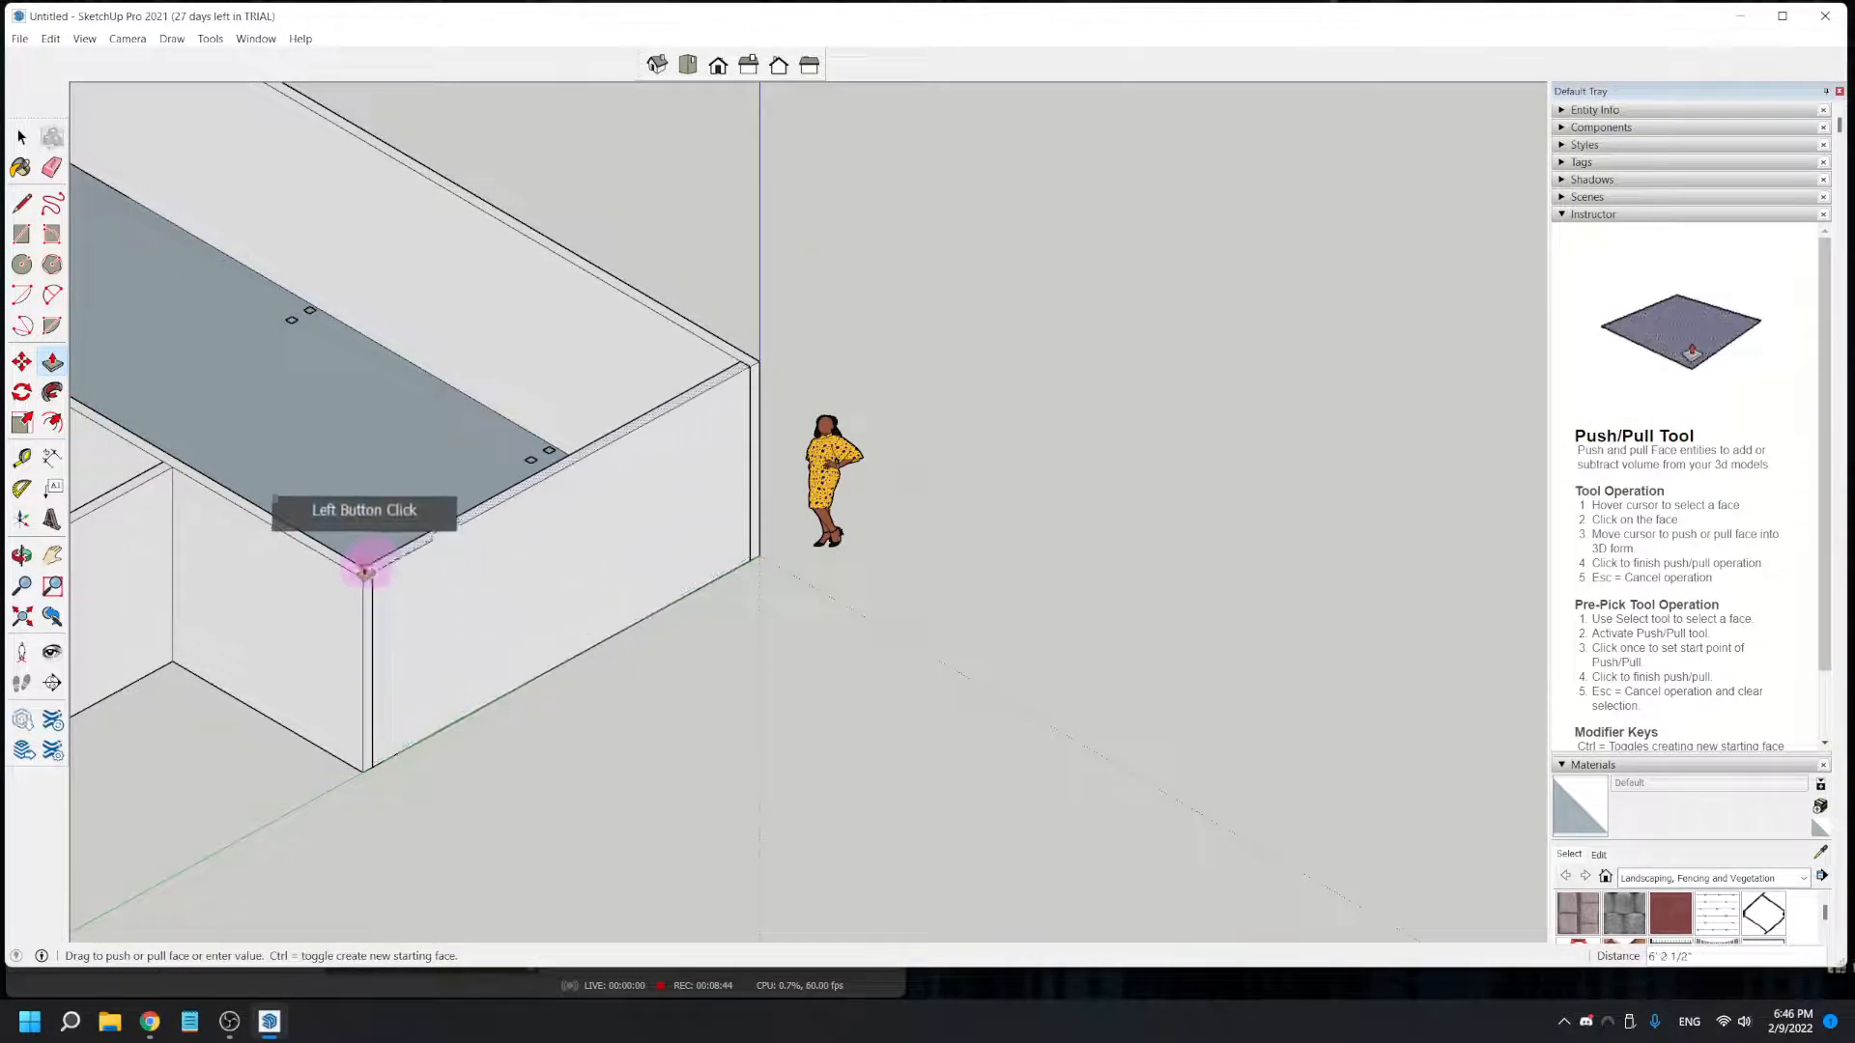
{"action": "middle_click_drag", "start_coordinate": [434, 732], "coordinate": [384, 473], "text": "shift"}
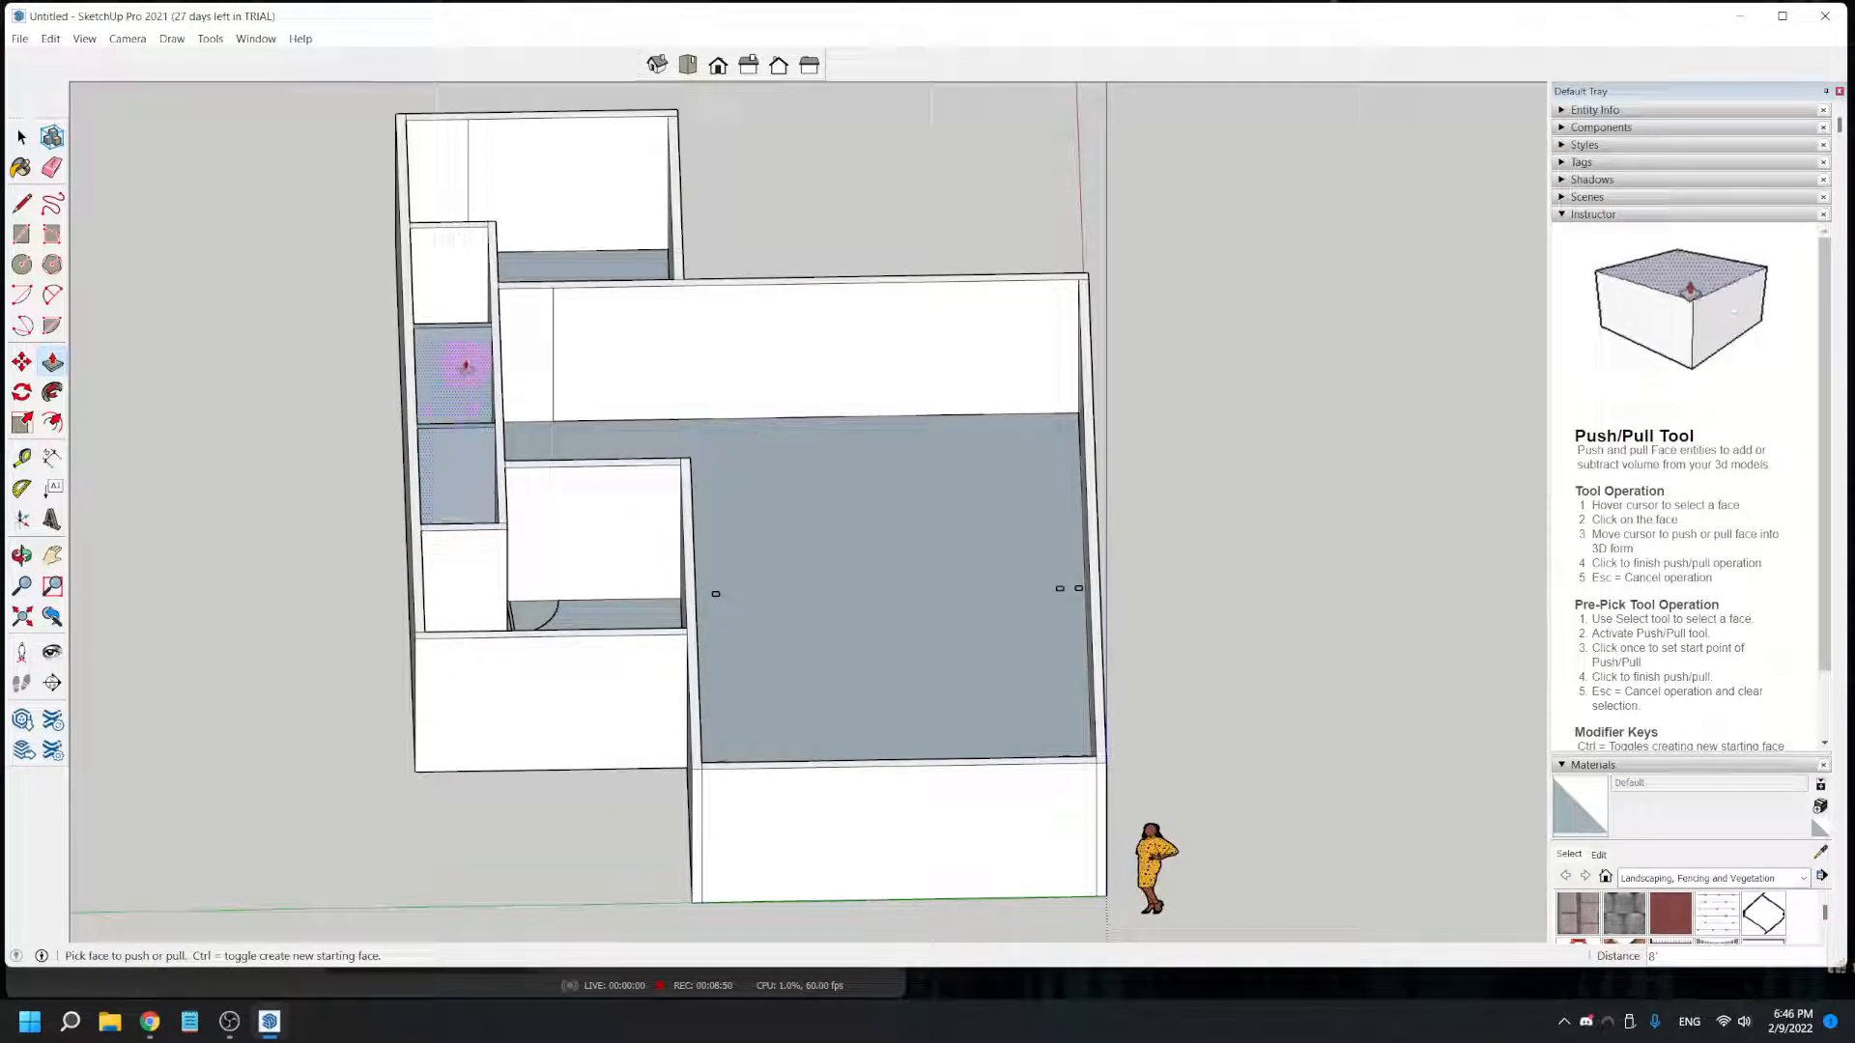
{"action": "middle_click_drag", "start_coordinate": [502, 650], "coordinate": [676, 574]}
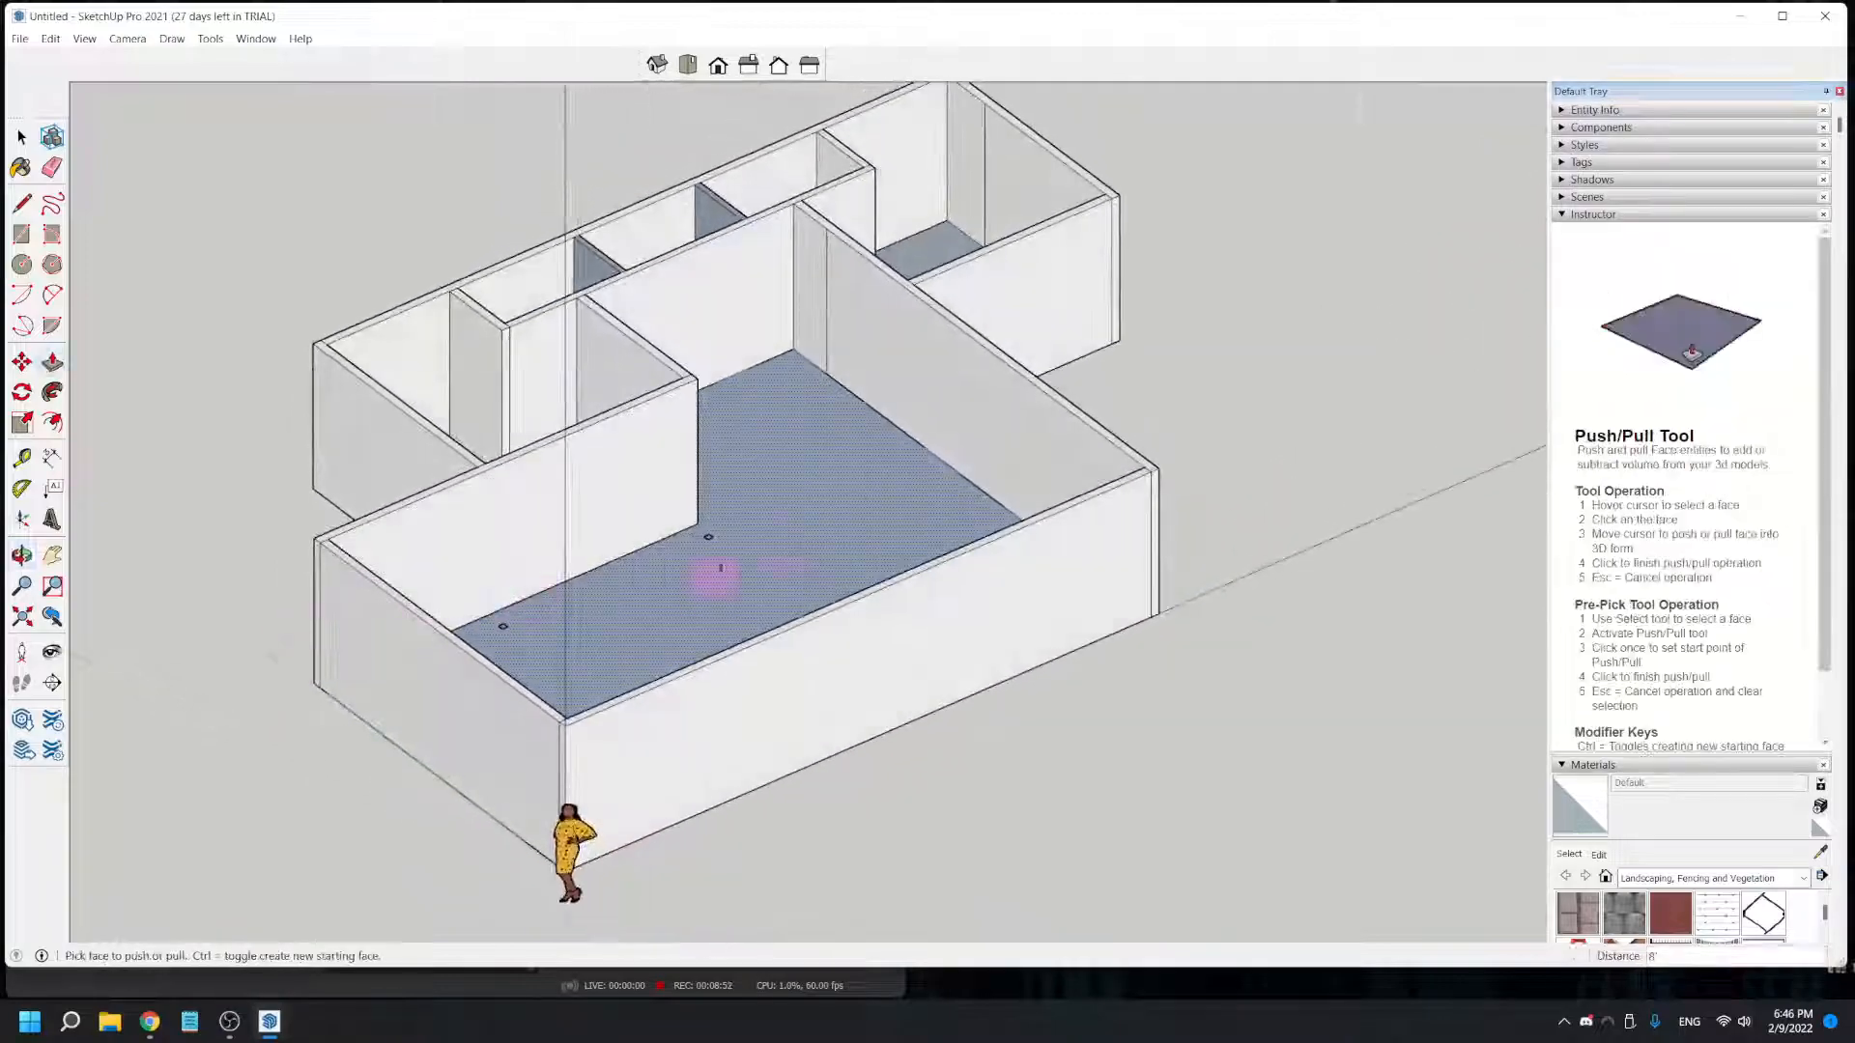
{"action": "middle_click_drag", "start_coordinate": [969, 512], "coordinate": [628, 560]}
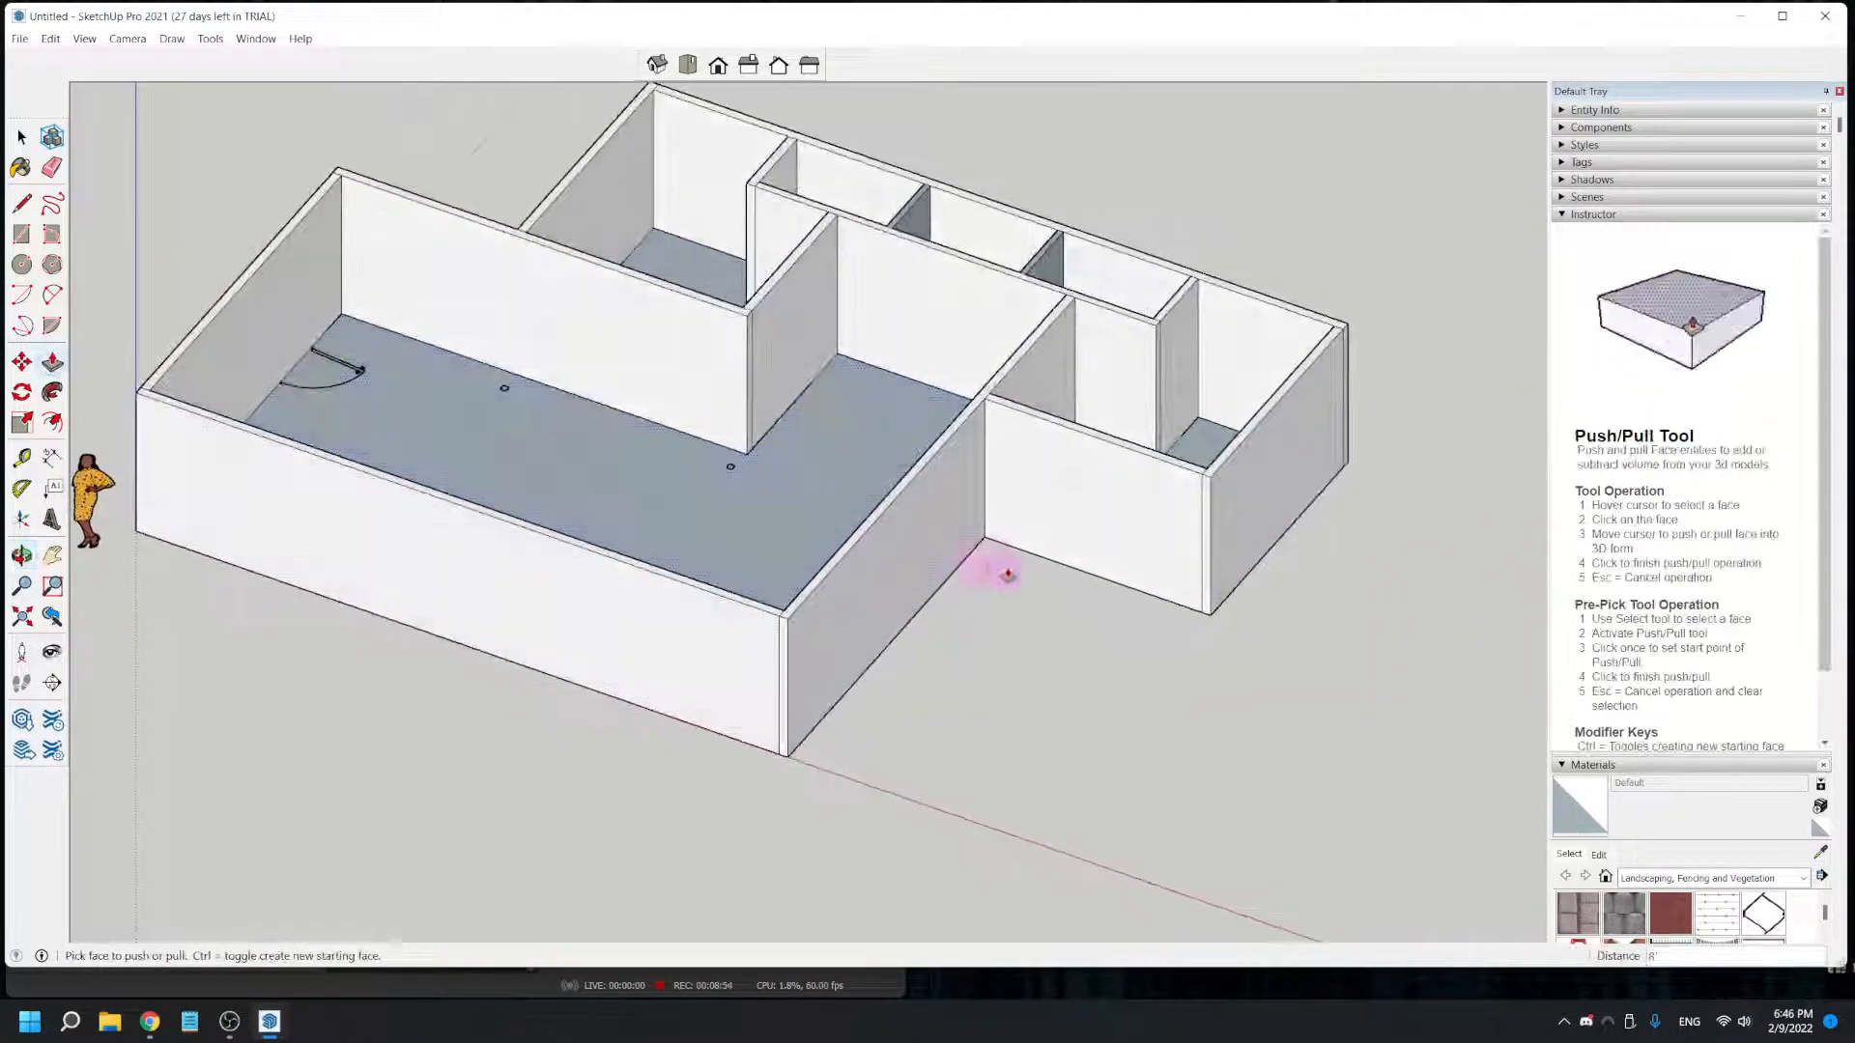
{"action": "middle_click_drag", "start_coordinate": [1002, 594], "coordinate": [972, 729], "text": "shift"}
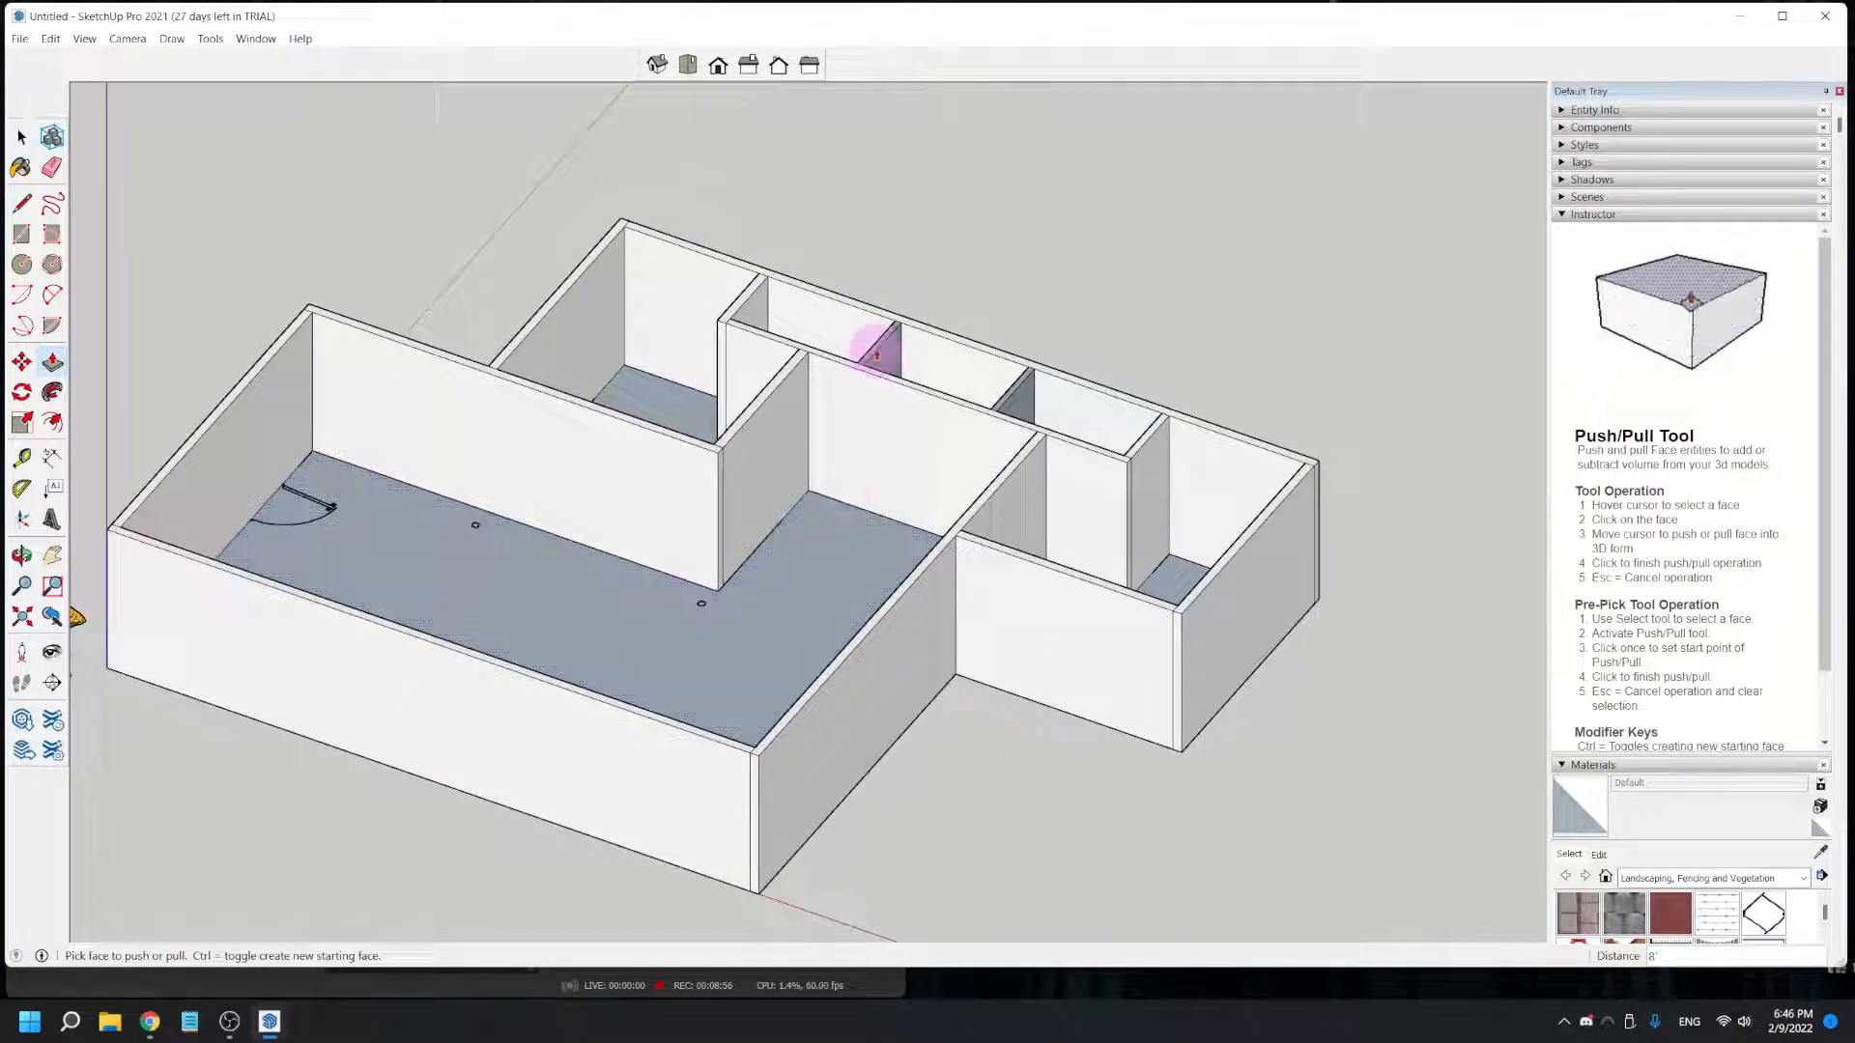
- Save the model as a SketchUp file in Documents, named TEC1728-08 followed by the author's surname and initials
{"action": "left_click", "coordinate": [19, 40]}
{"action": "left_click", "coordinate": [58, 142]}
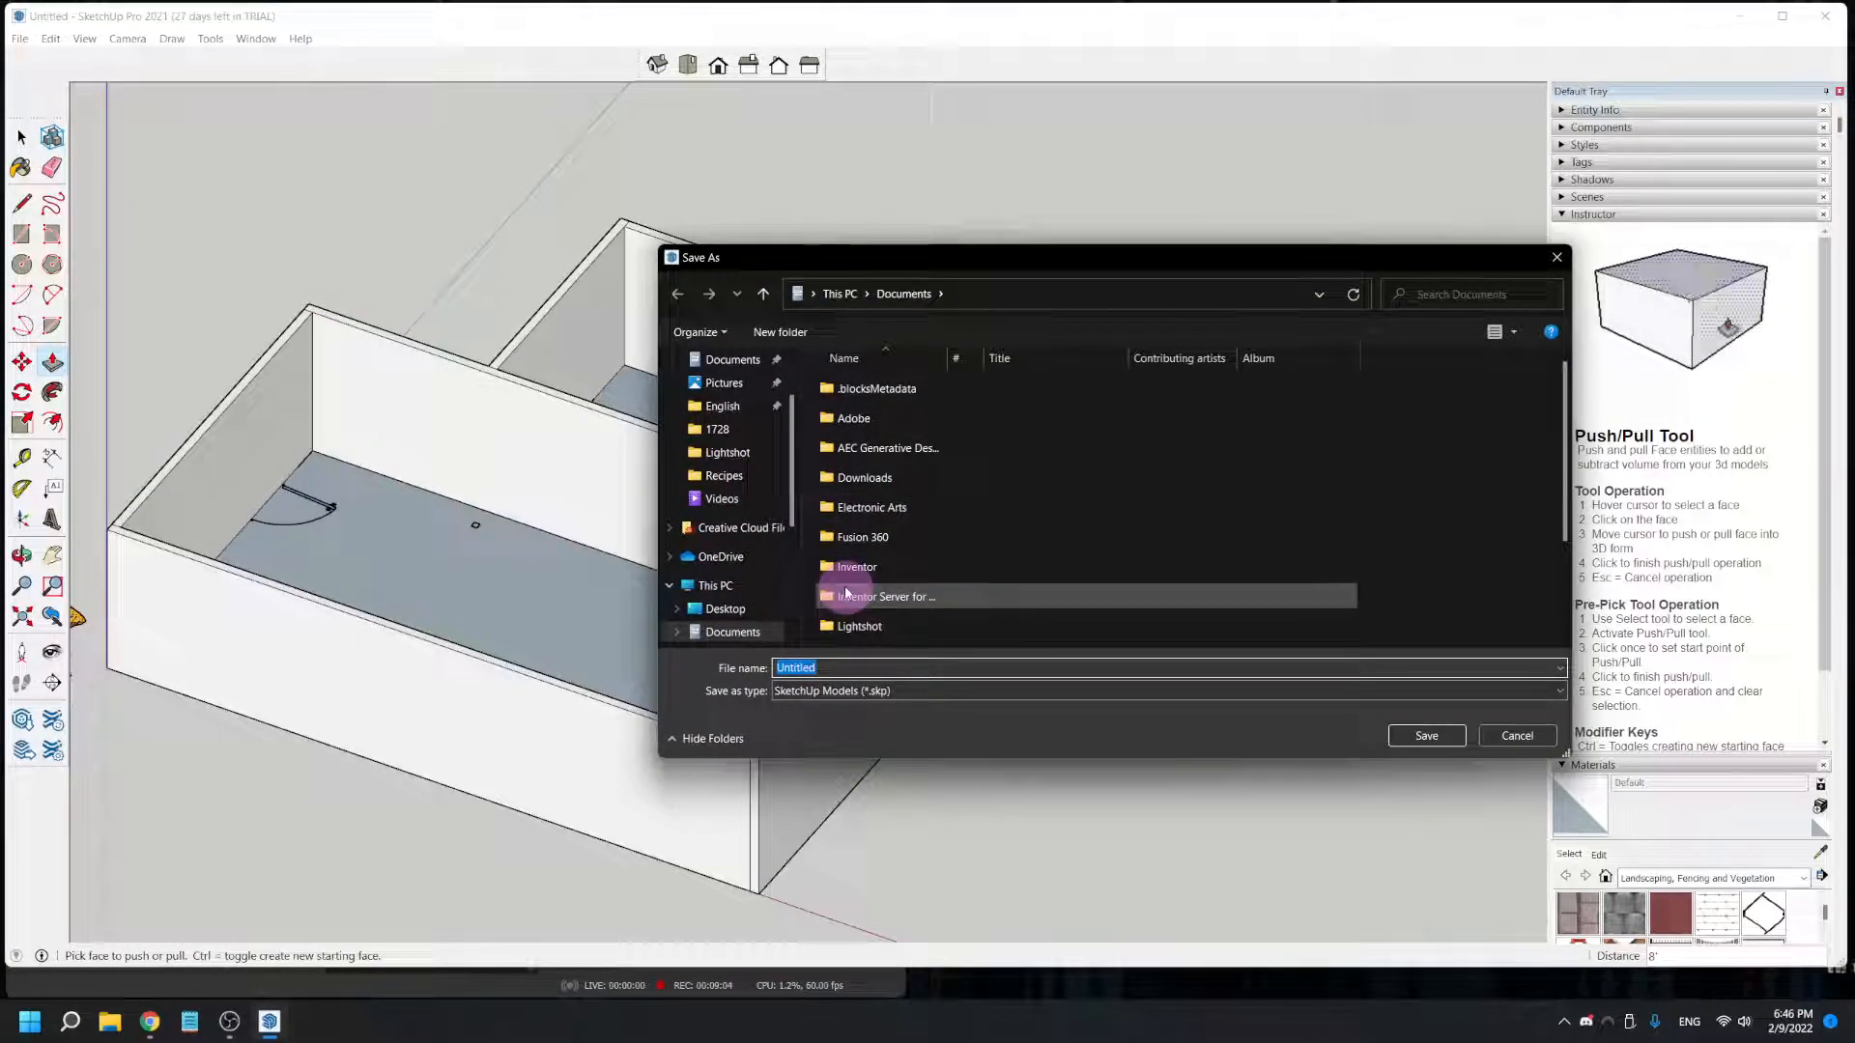
{"action": "type", "text": "TEC1728-08MILLERdb"}
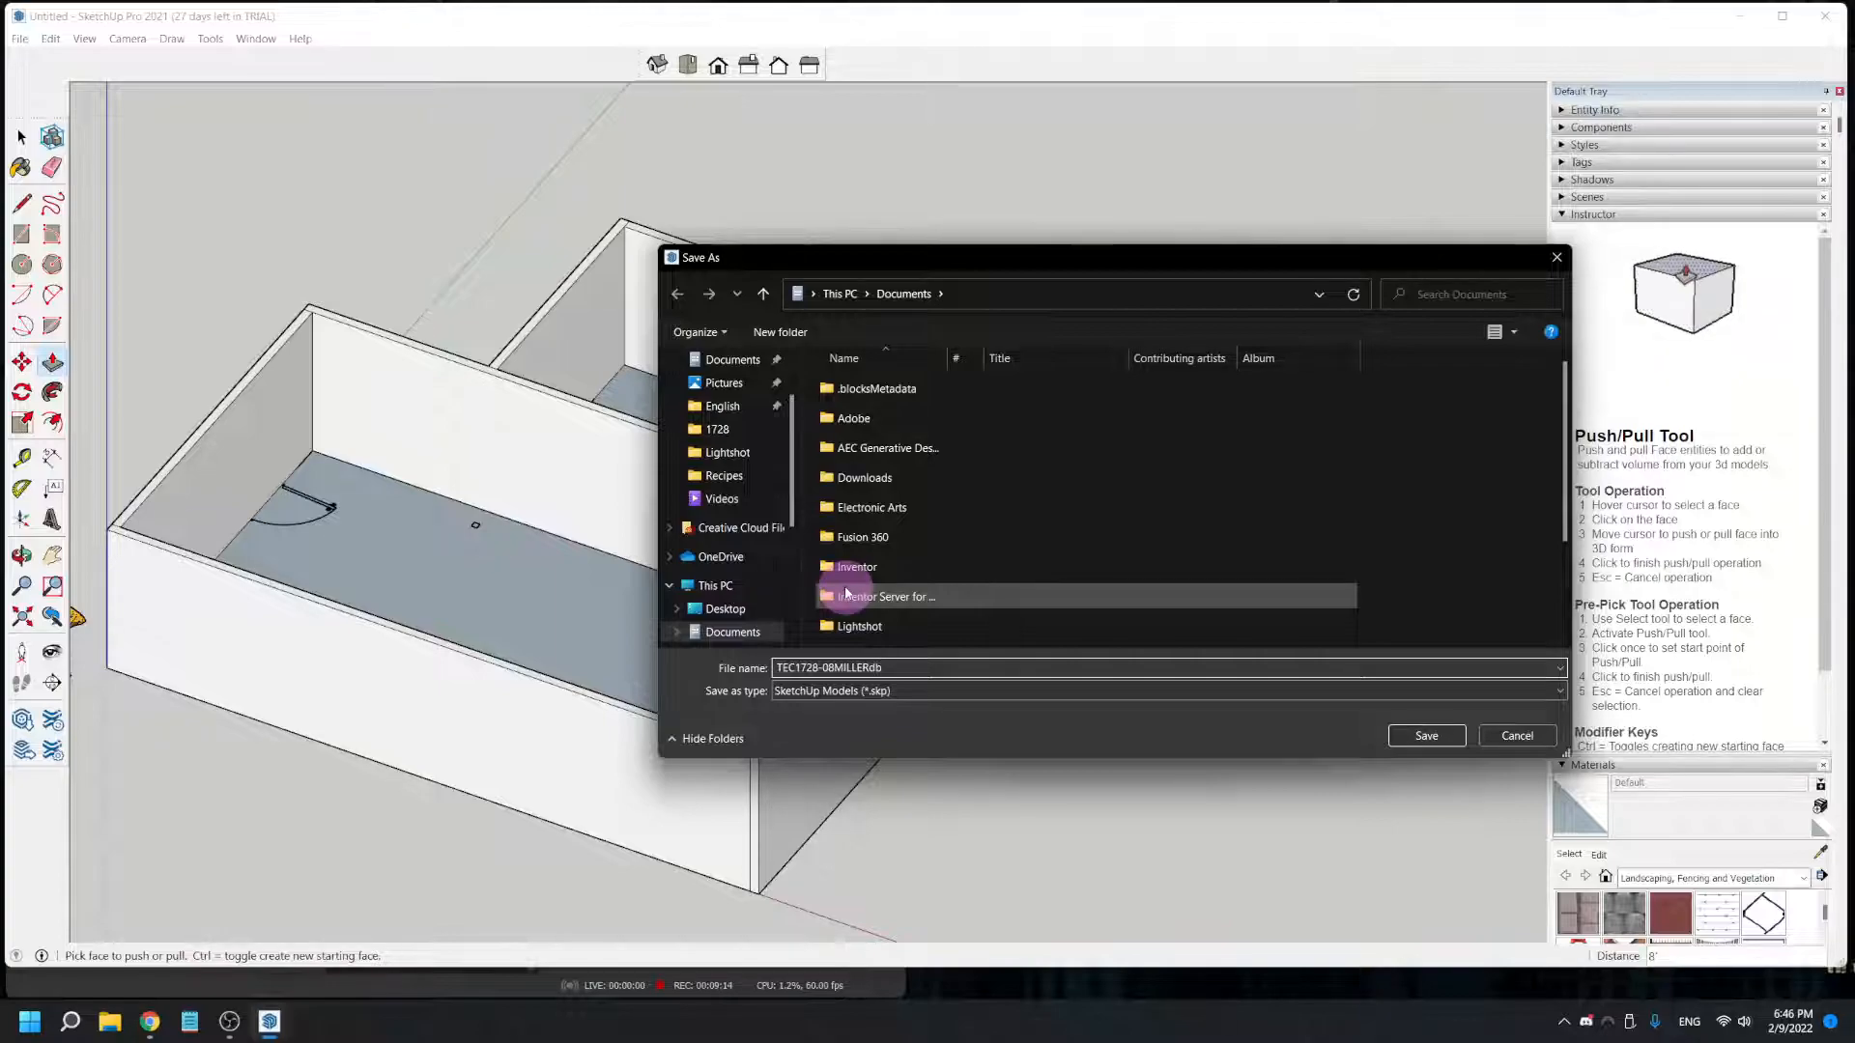
{"action": "key", "text": "Return"}
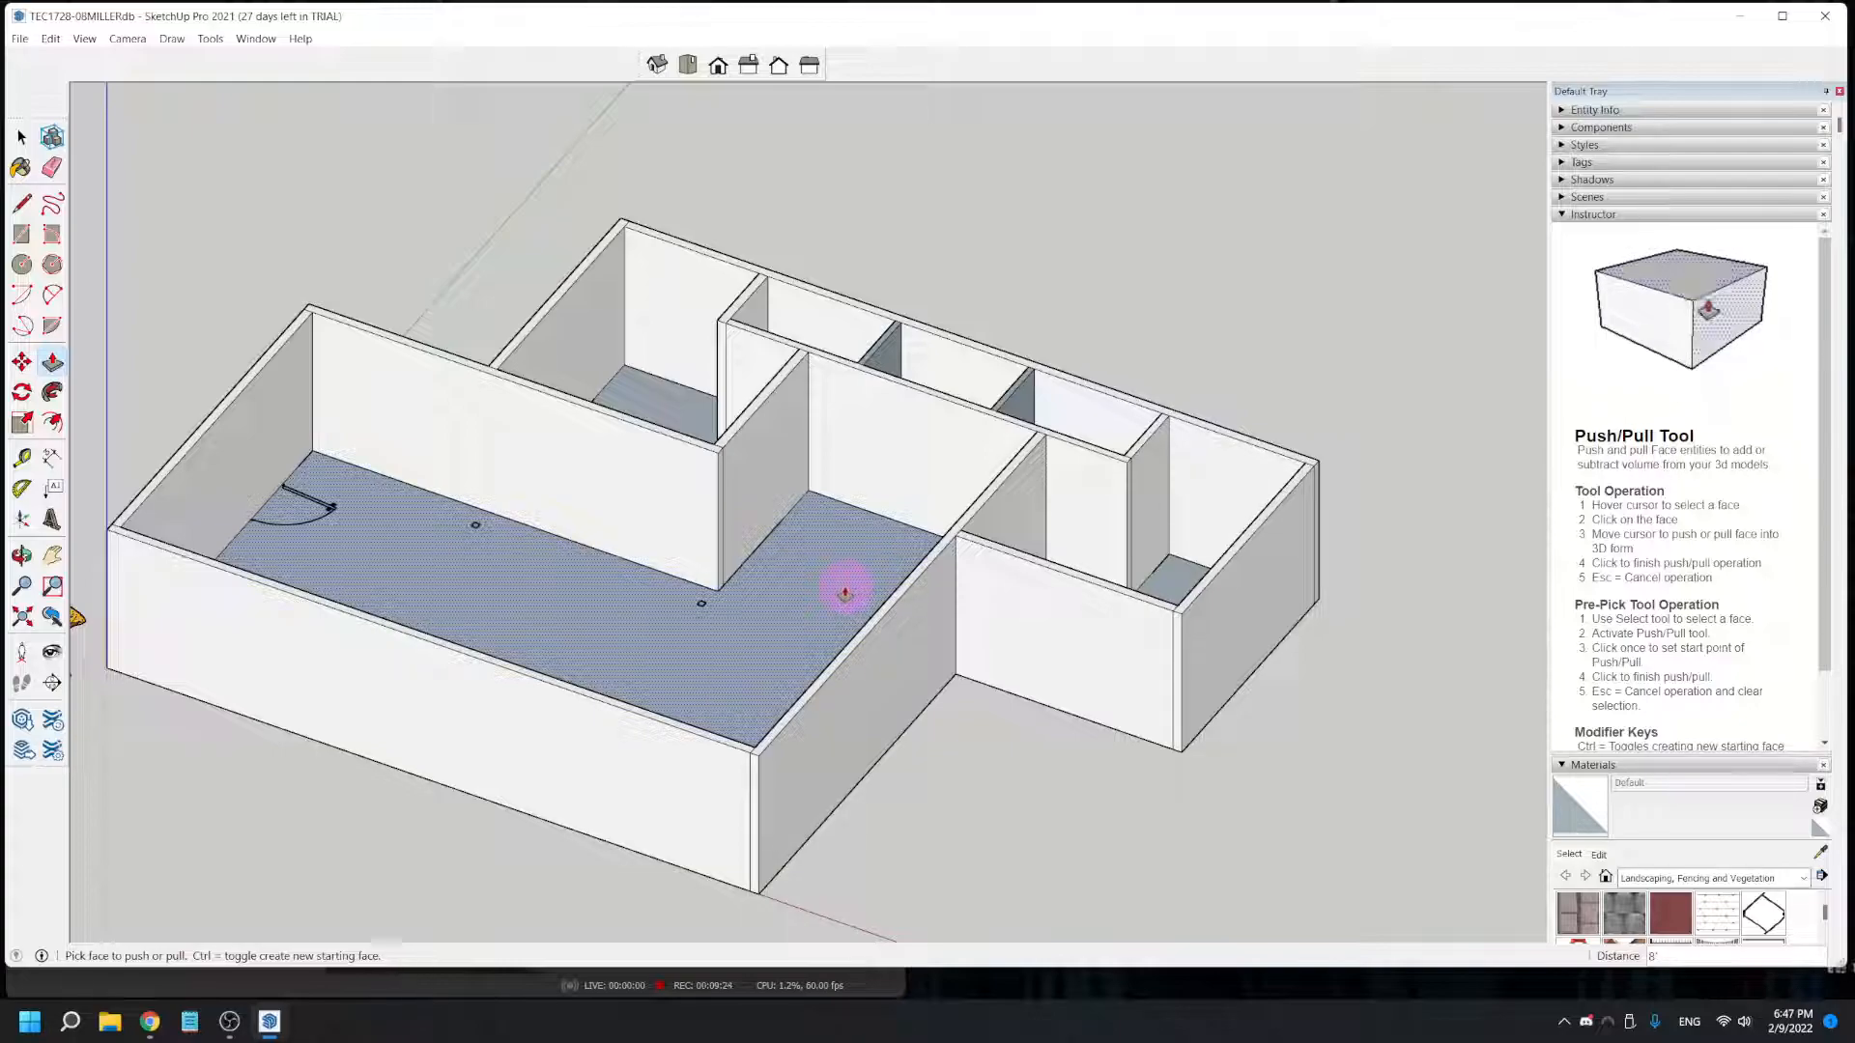
- Place a vertical Tape Measure guide on the long front wall, 3' 4 1/2" from the origin corner, at the window's near end
{"action": "middle_click_drag", "start_coordinate": [551, 816], "coordinate": [956, 123]}
{"action": "key", "text": "p"}
{"action": "scroll", "coordinate": [455, 194], "scroll_direction": "up", "scroll_amount": 5}
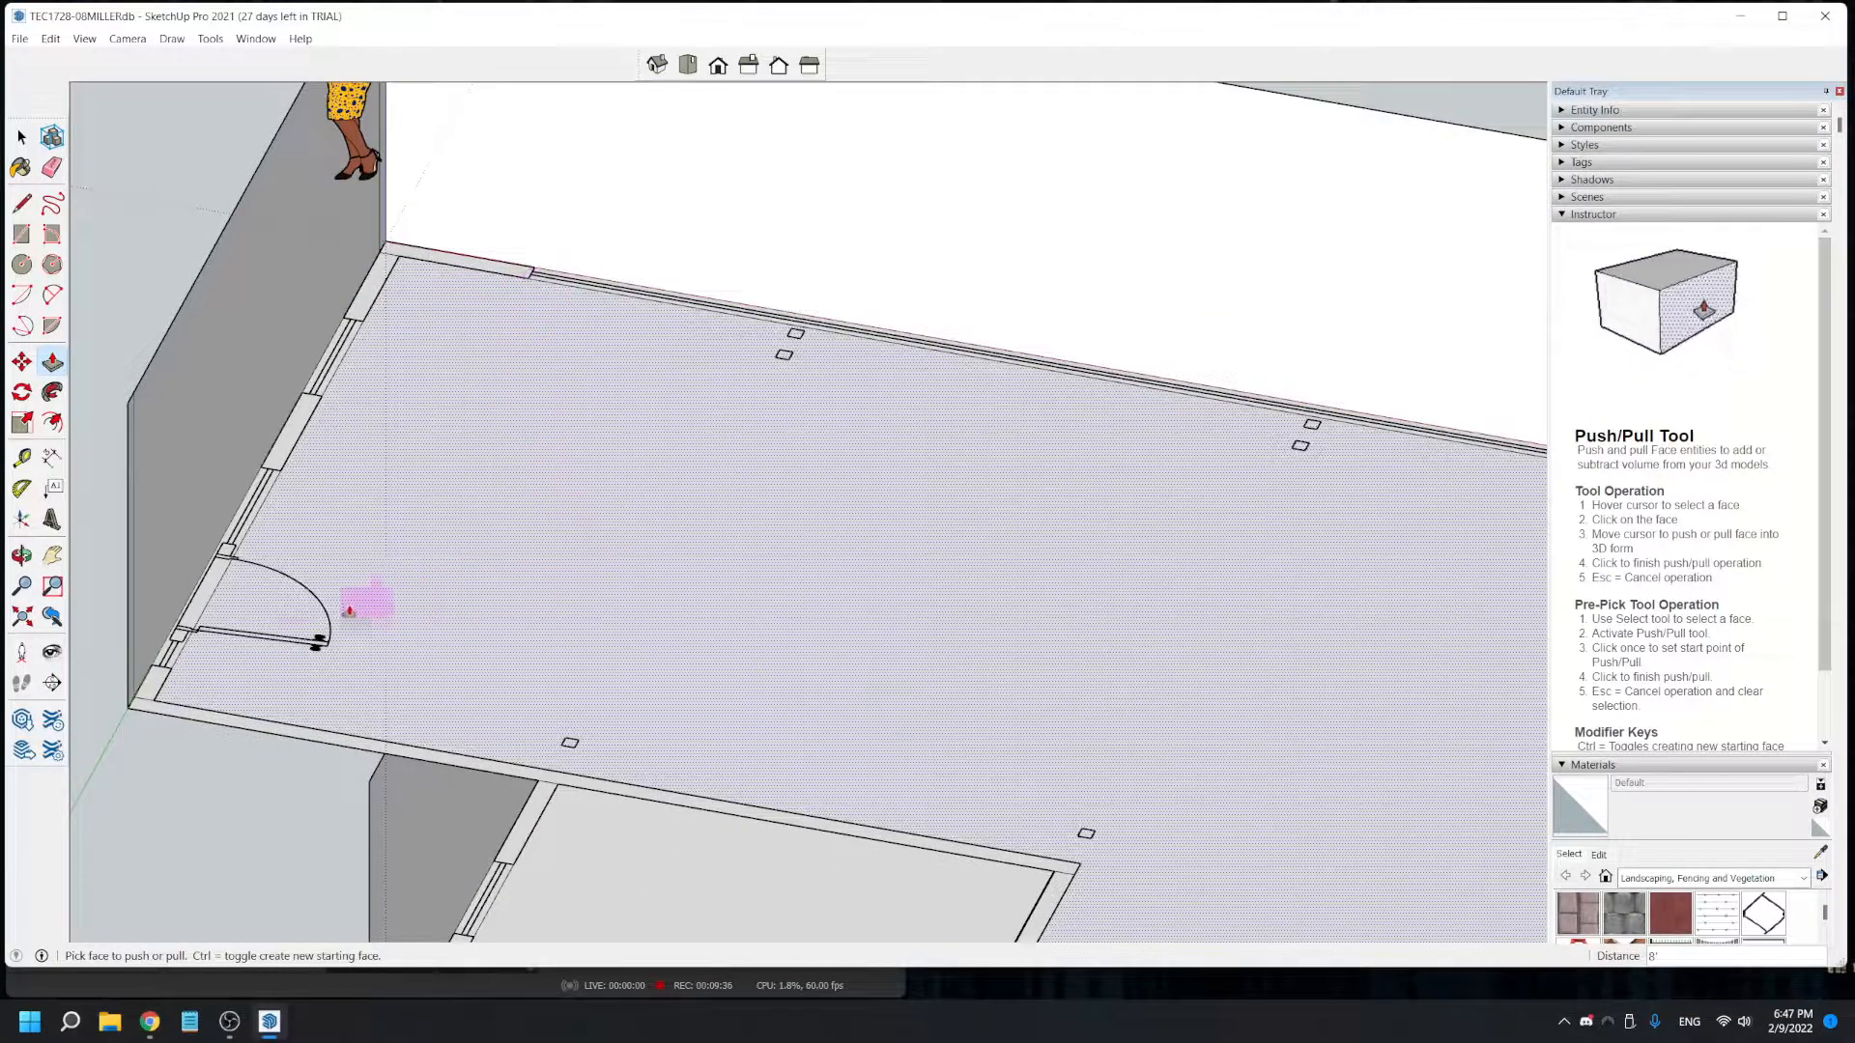
{"action": "left_click", "coordinate": [24, 459]}
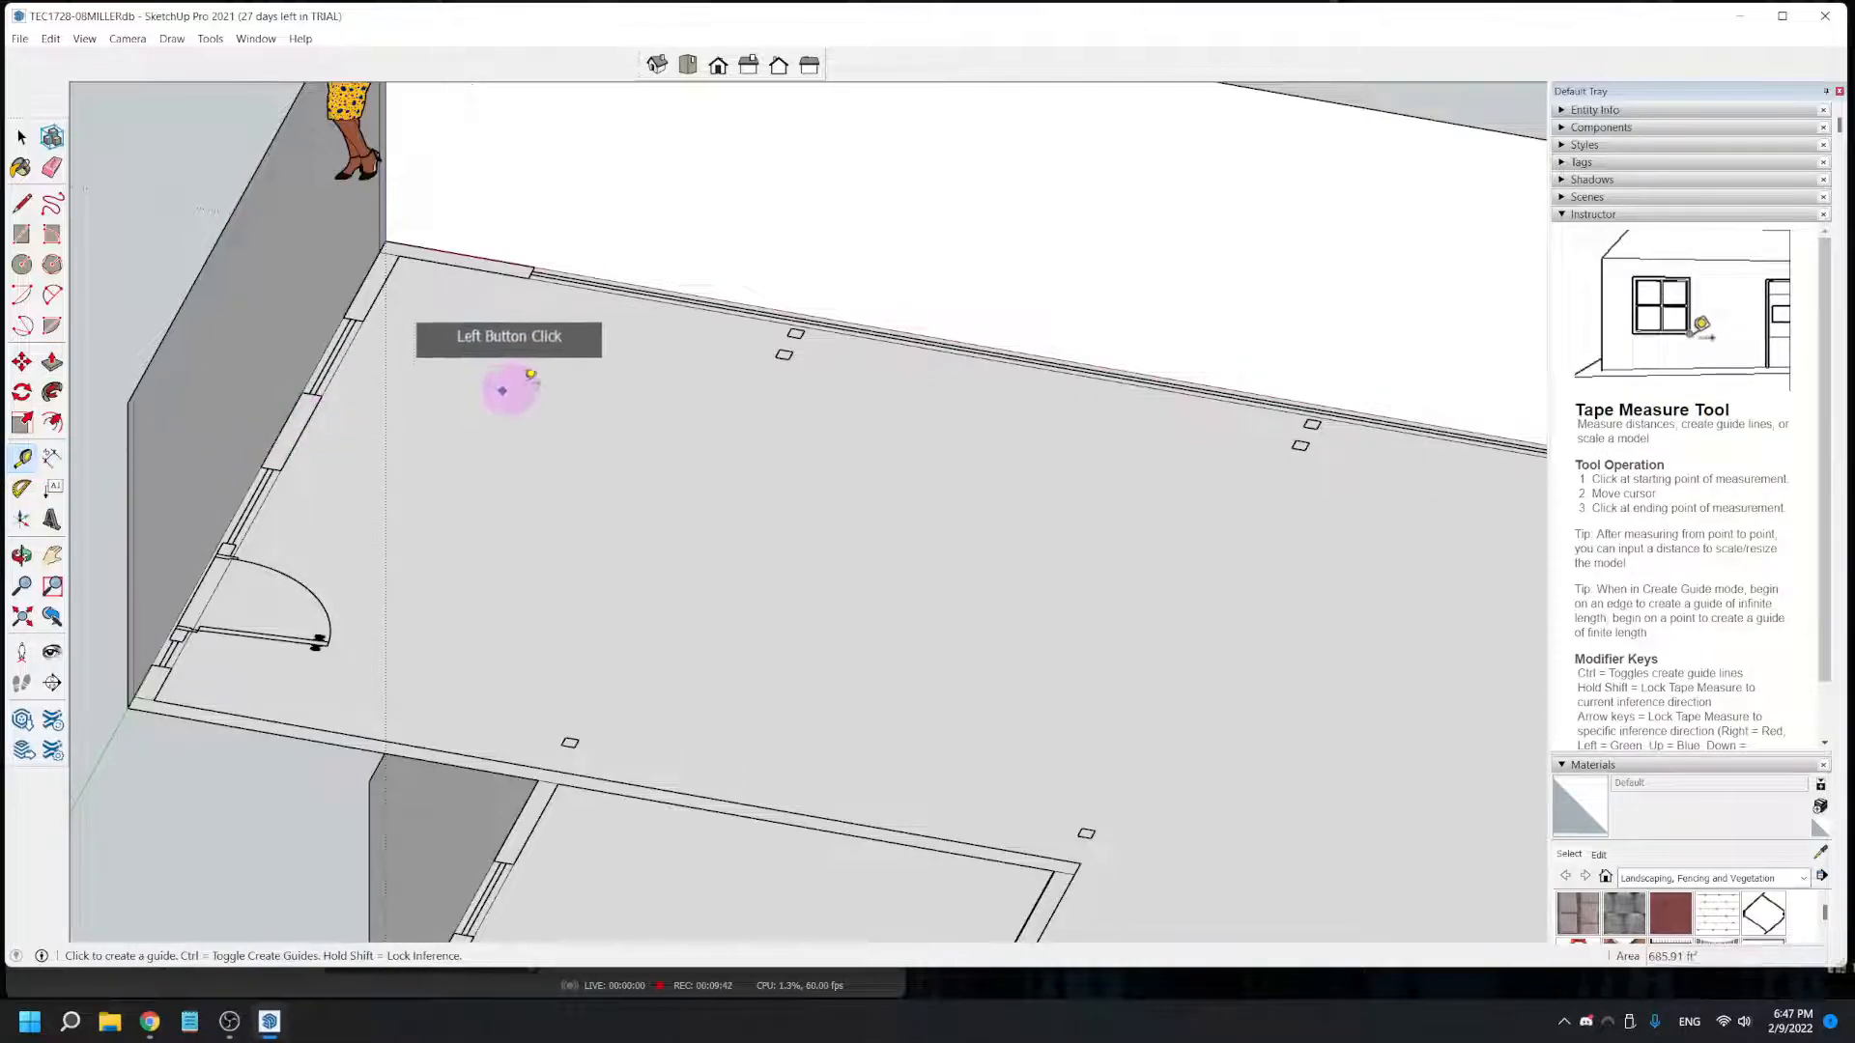
{"action": "middle_click_drag", "start_coordinate": [724, 340], "coordinate": [334, 625]}
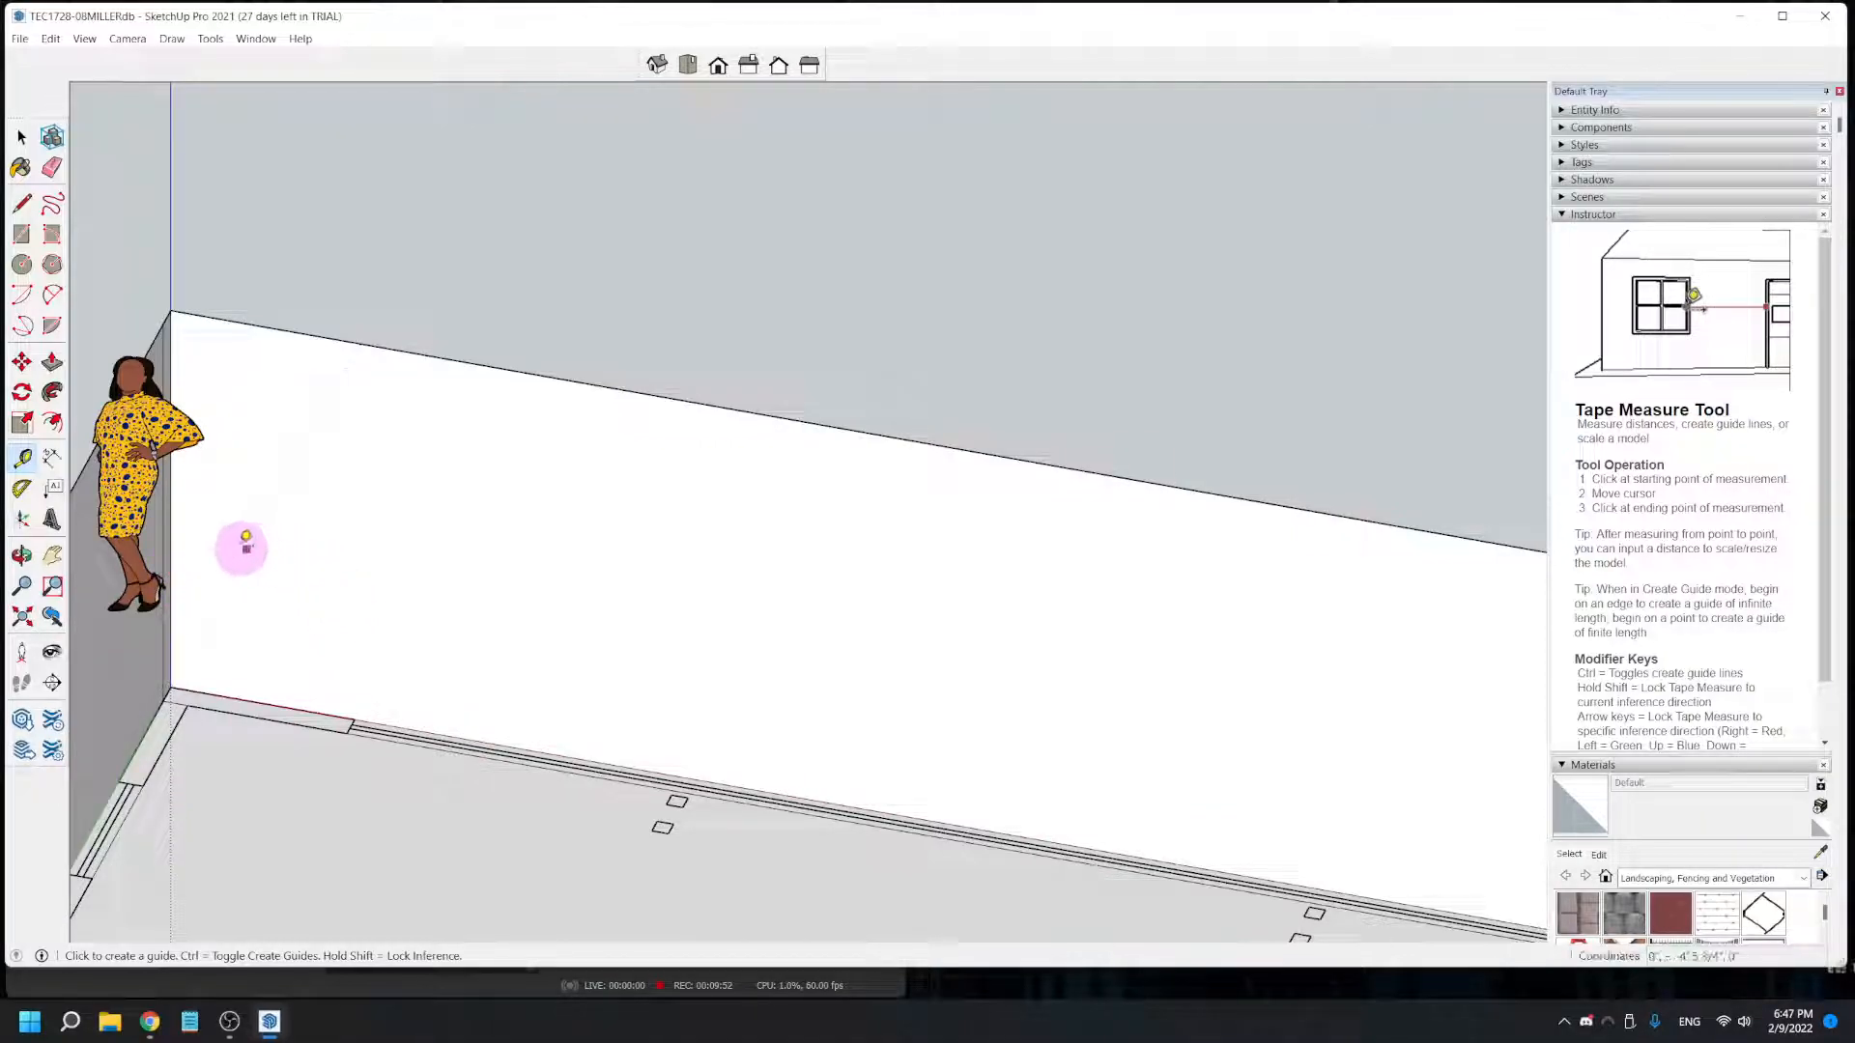
{"action": "left_click", "coordinate": [172, 567]}
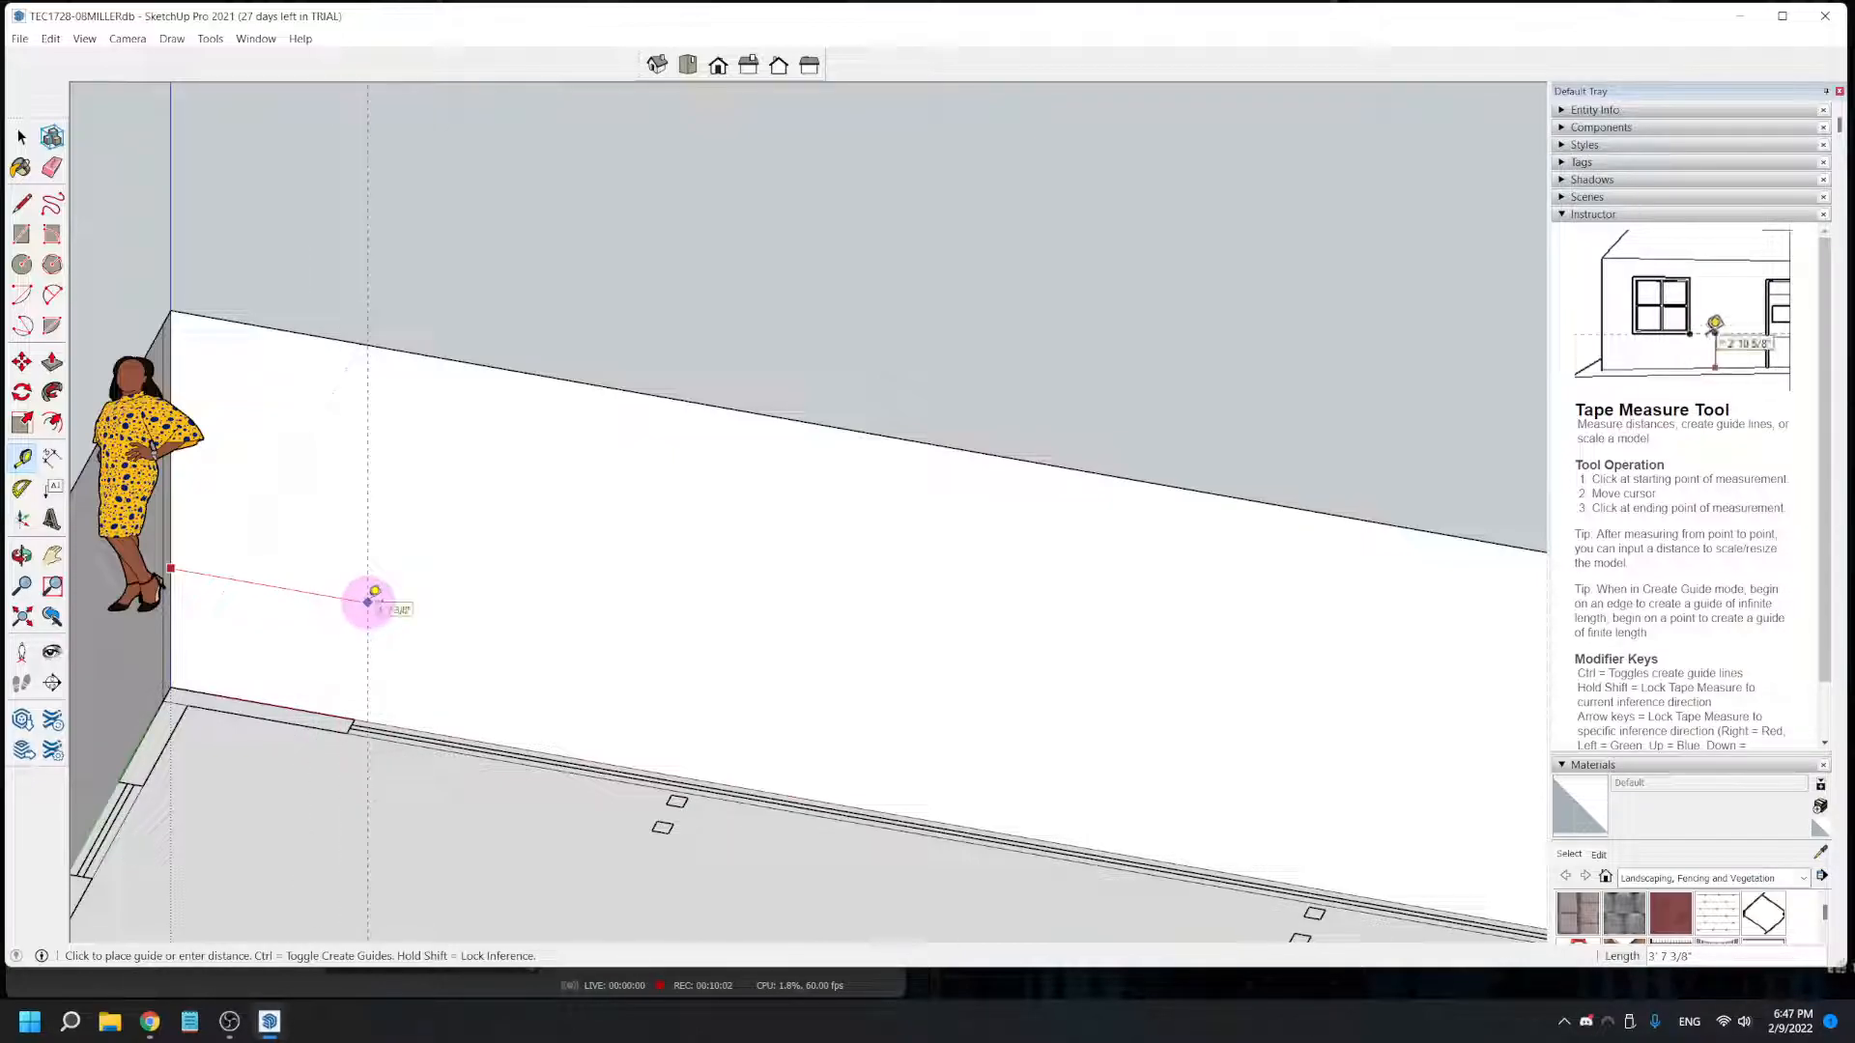
{"action": "scroll", "coordinate": [368, 602], "scroll_direction": "up", "scroll_amount": 3}
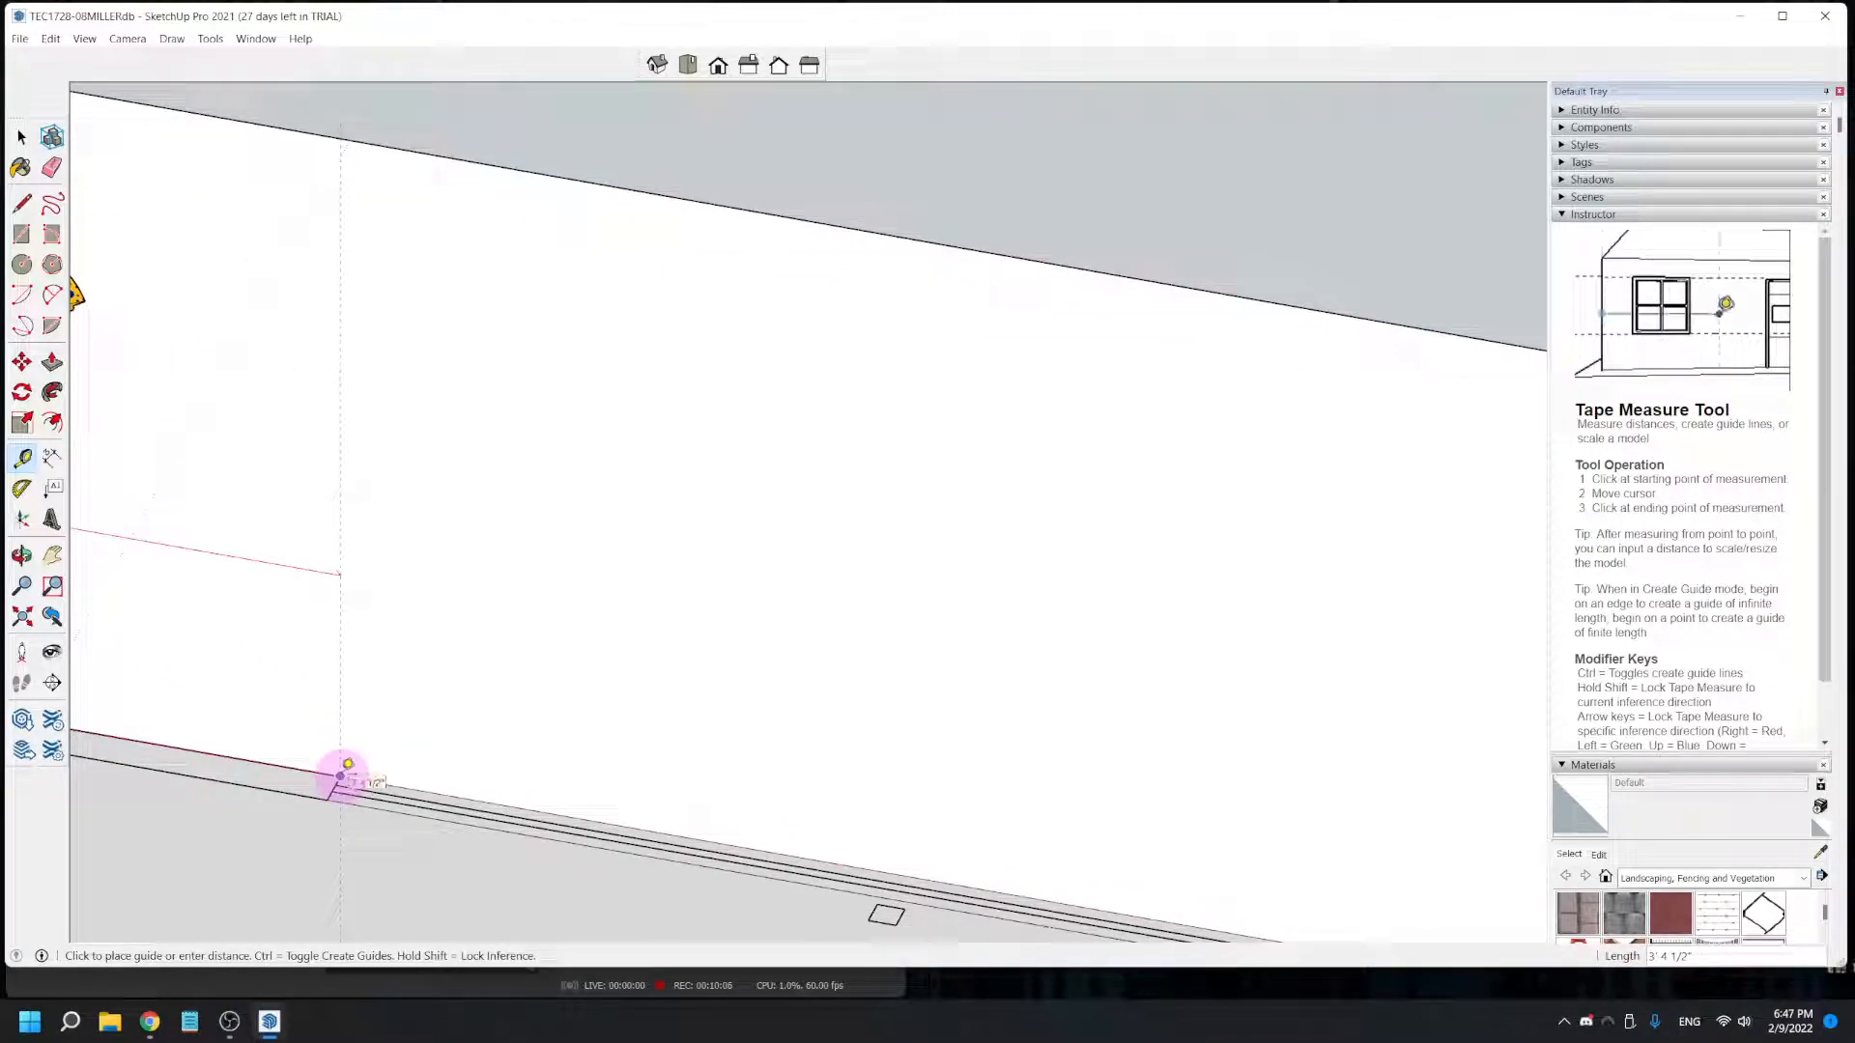
{"action": "left_click", "coordinate": [340, 775]}
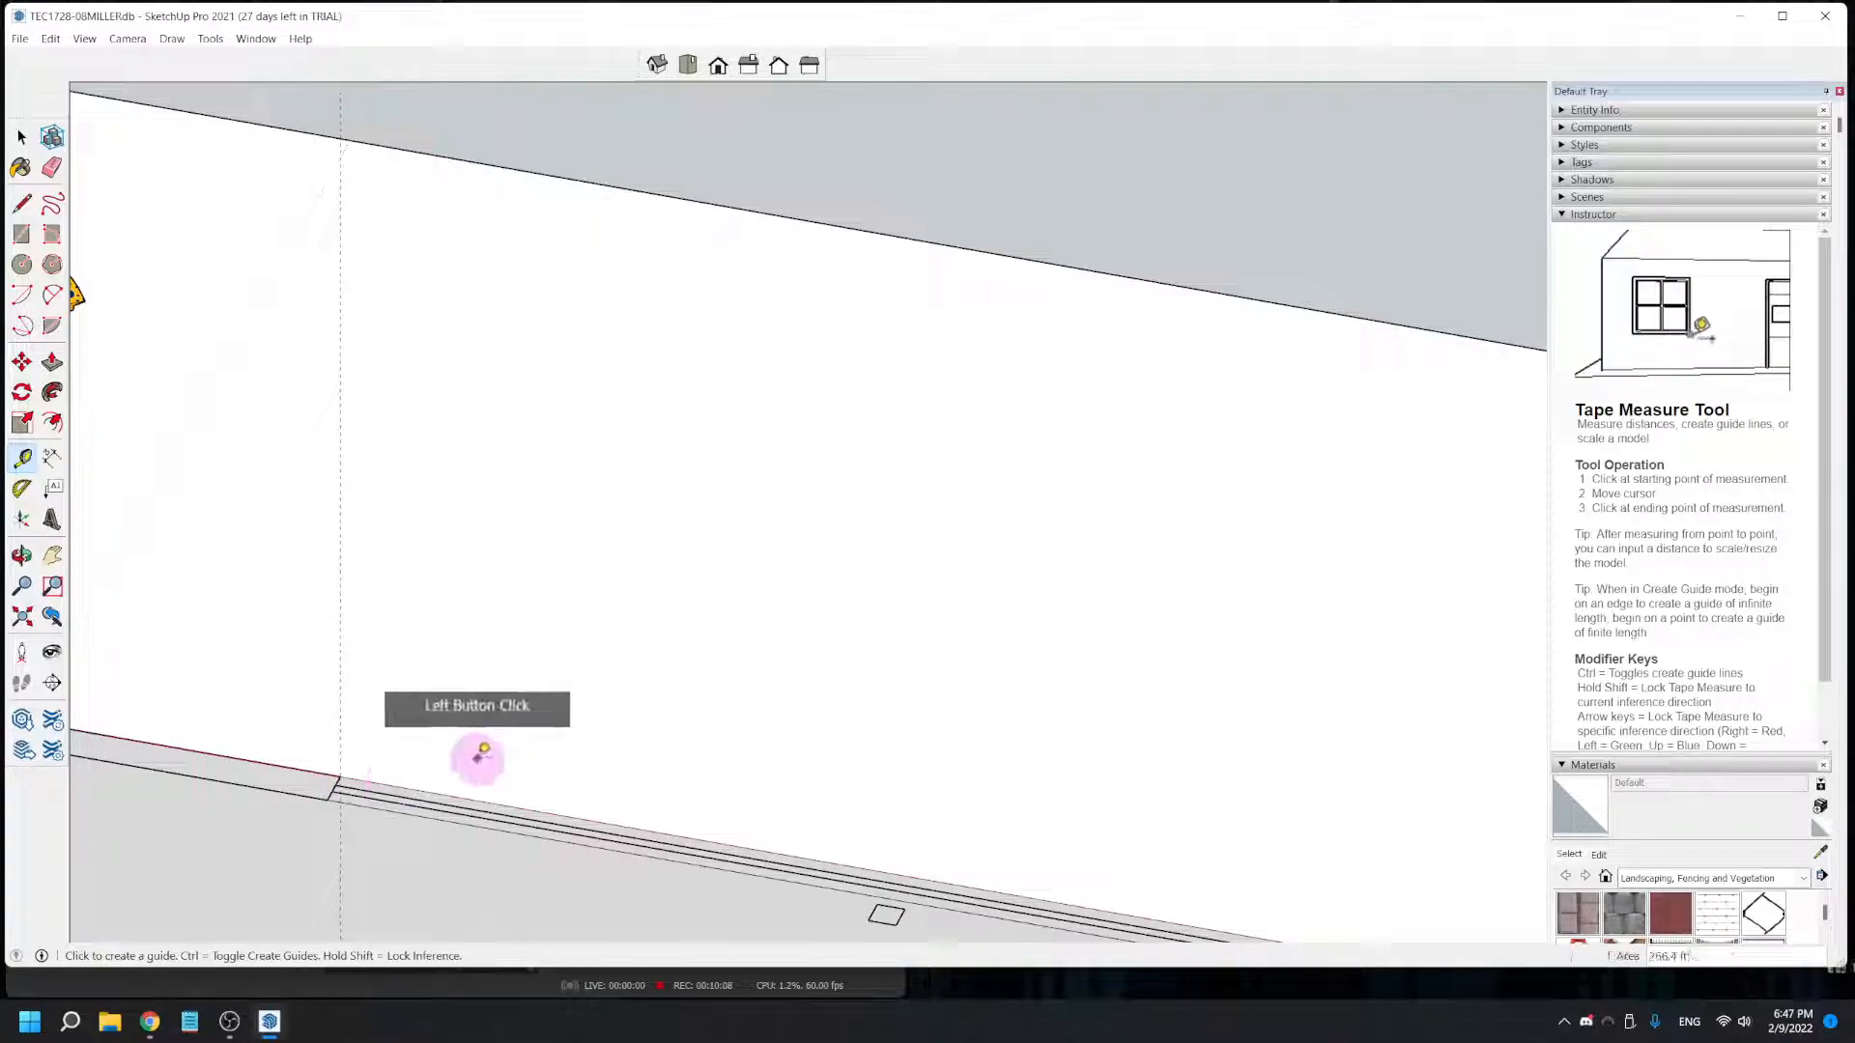
- Place a second vertical guide 27' from the first, at the far end of the window on the front wall
{"action": "scroll", "coordinate": [480, 749], "scroll_direction": "down", "scroll_amount": 3}
{"action": "scroll", "coordinate": [1063, 726], "scroll_direction": "down", "scroll_amount": 3}
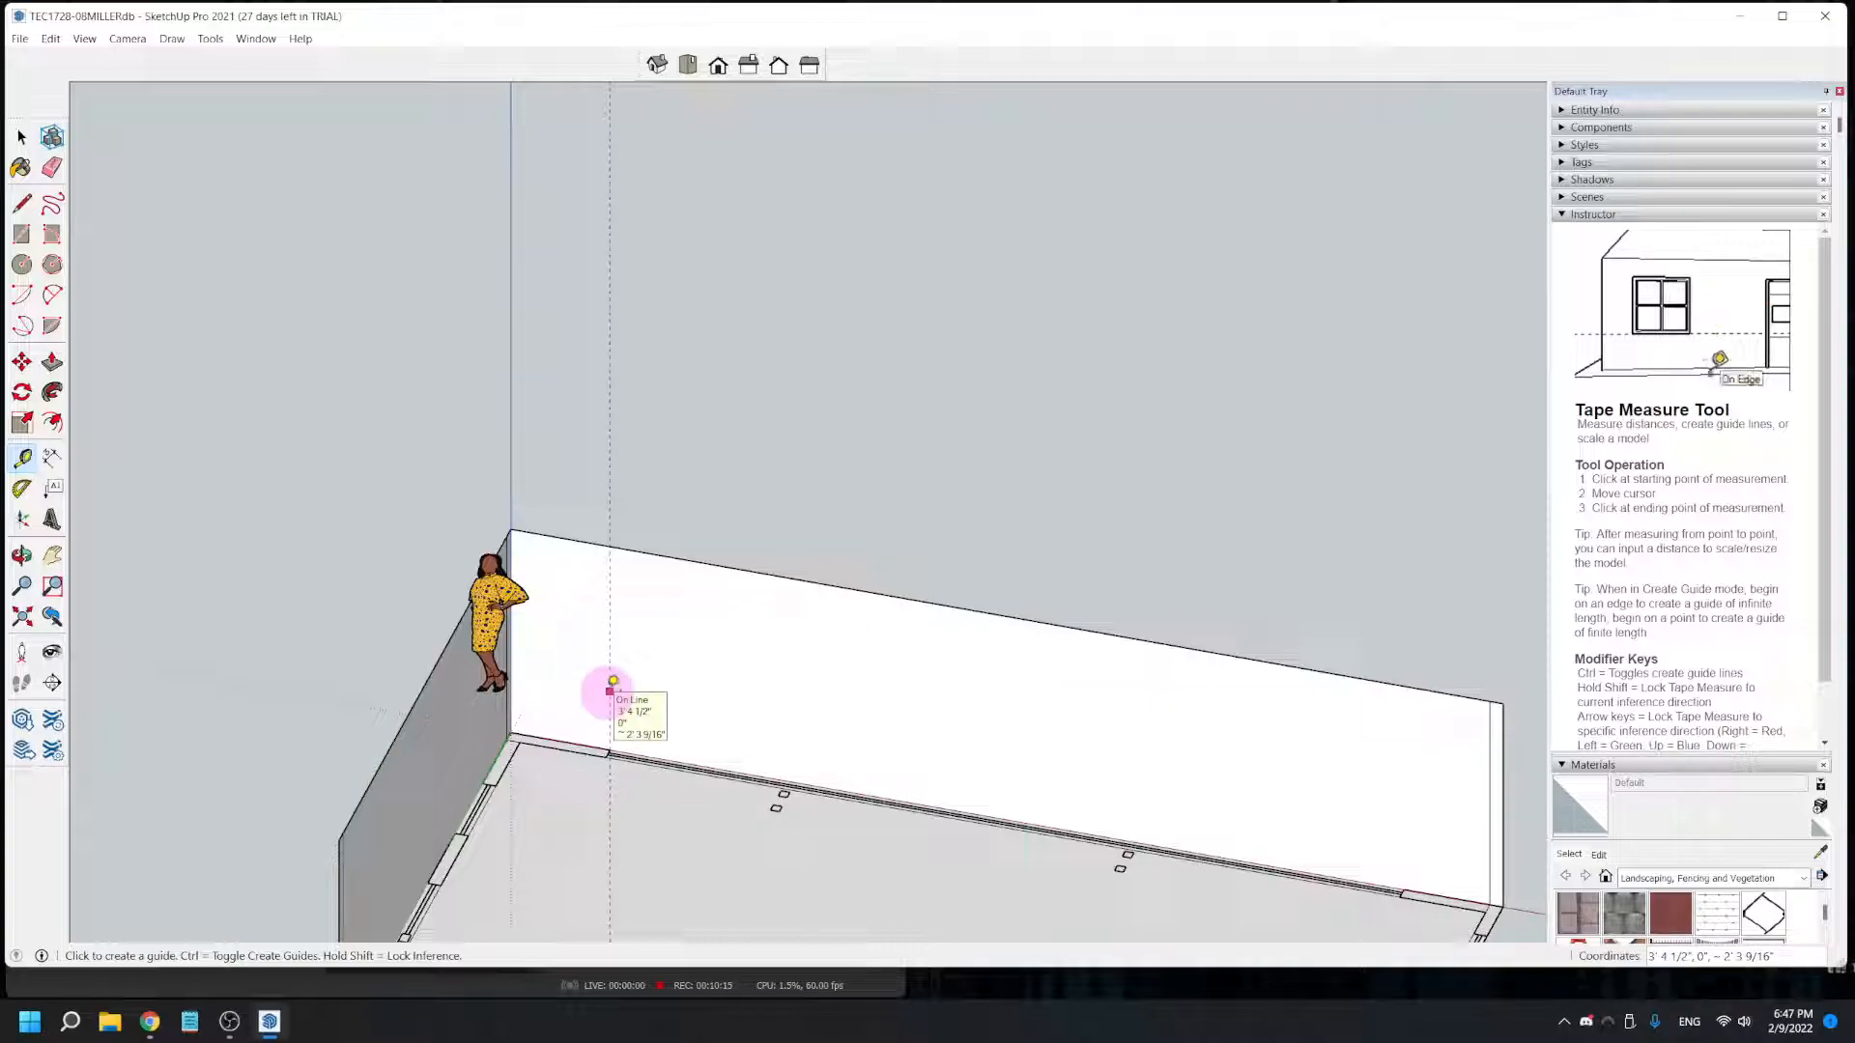
{"action": "left_click", "coordinate": [610, 691]}
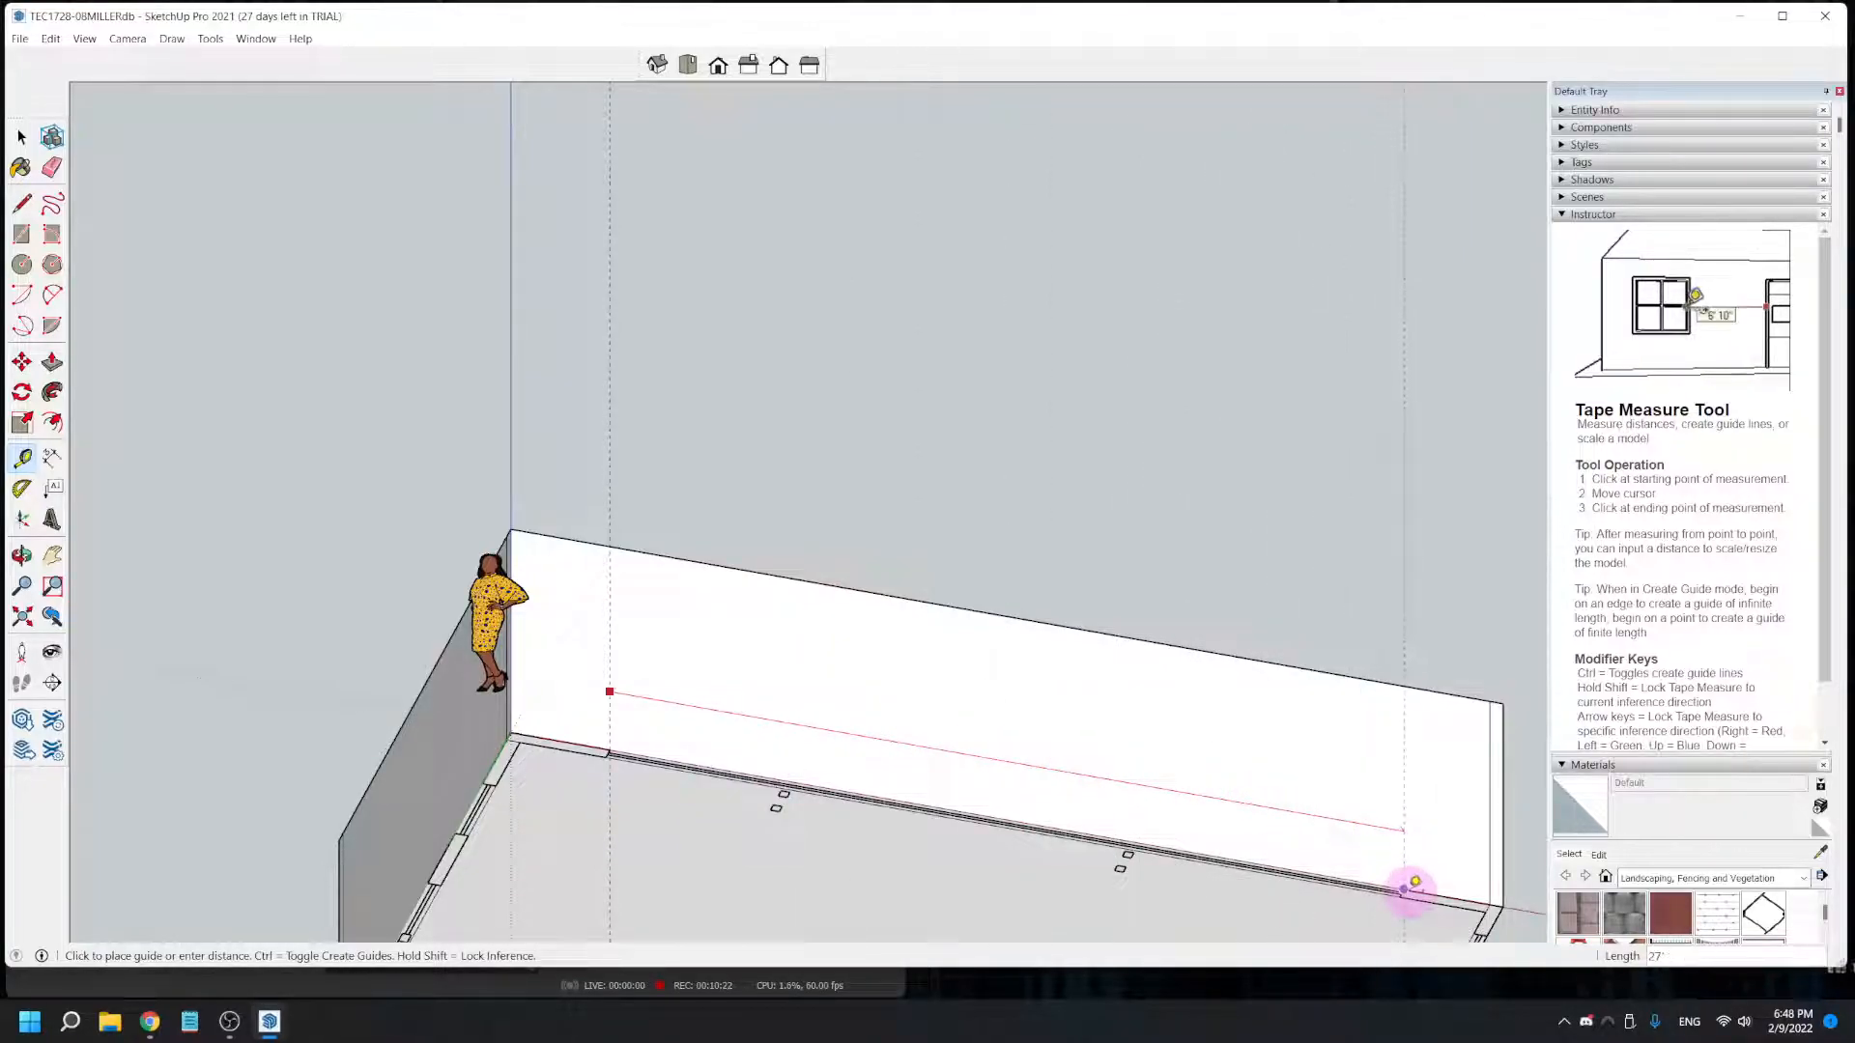
{"action": "scroll", "coordinate": [1407, 887], "scroll_direction": "up", "scroll_amount": 4}
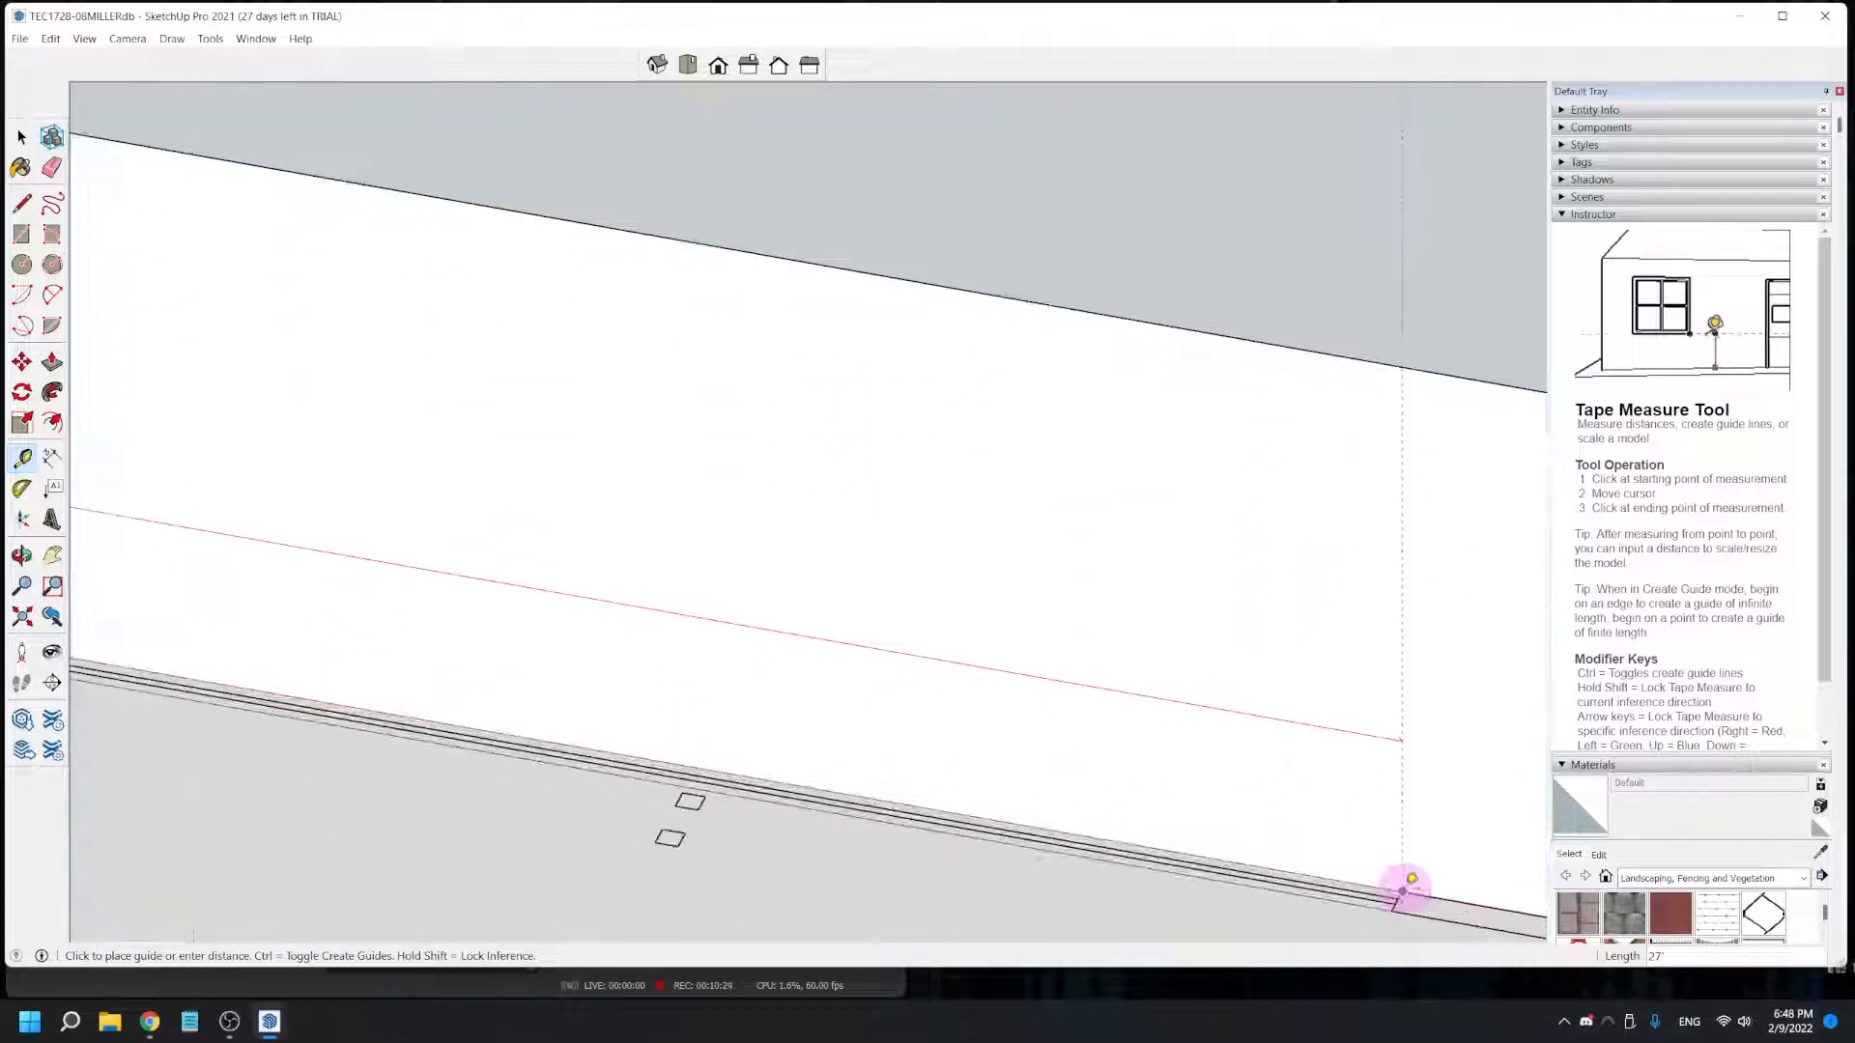
{"action": "left_click", "coordinate": [1408, 881]}
{"action": "scroll", "coordinate": [1403, 884], "scroll_direction": "down", "scroll_amount": 5}
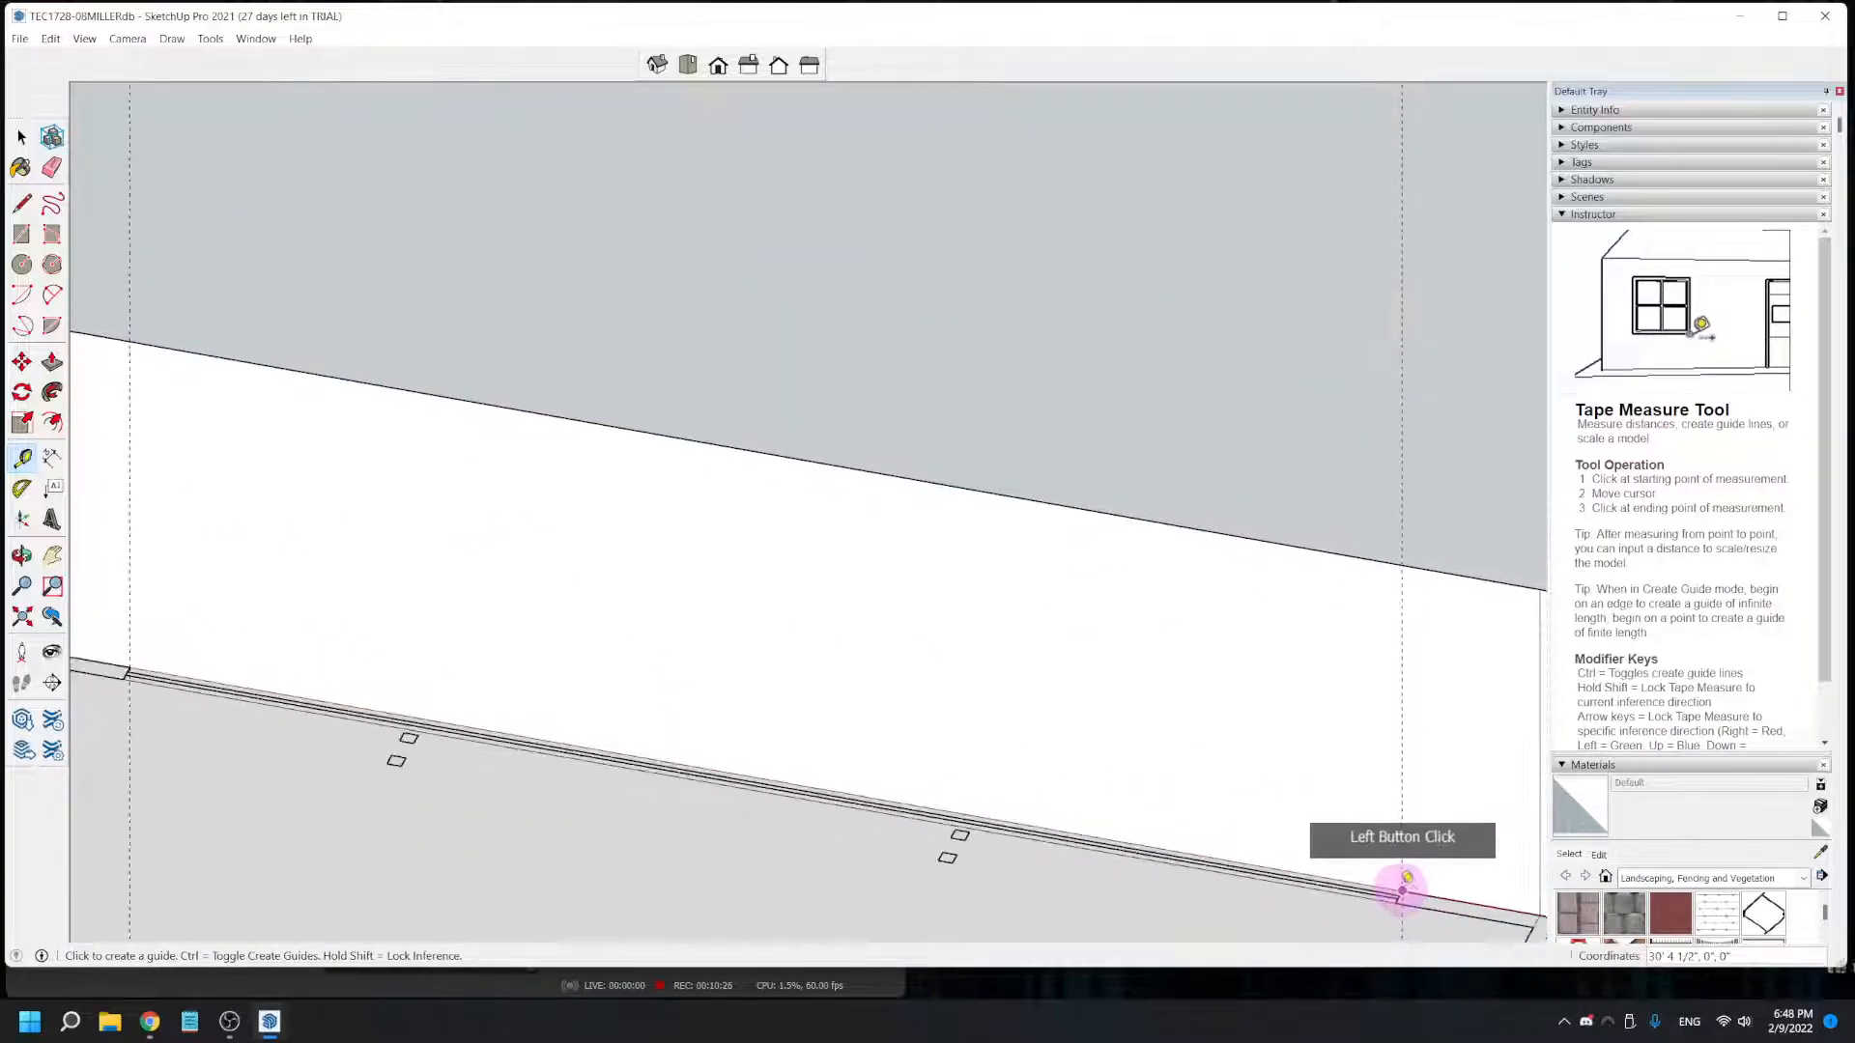
- Place a horizontal guide on the front wall 2' above its base edge for the window sill
{"action": "scroll", "coordinate": [1178, 850], "scroll_direction": "up", "scroll_amount": 1}
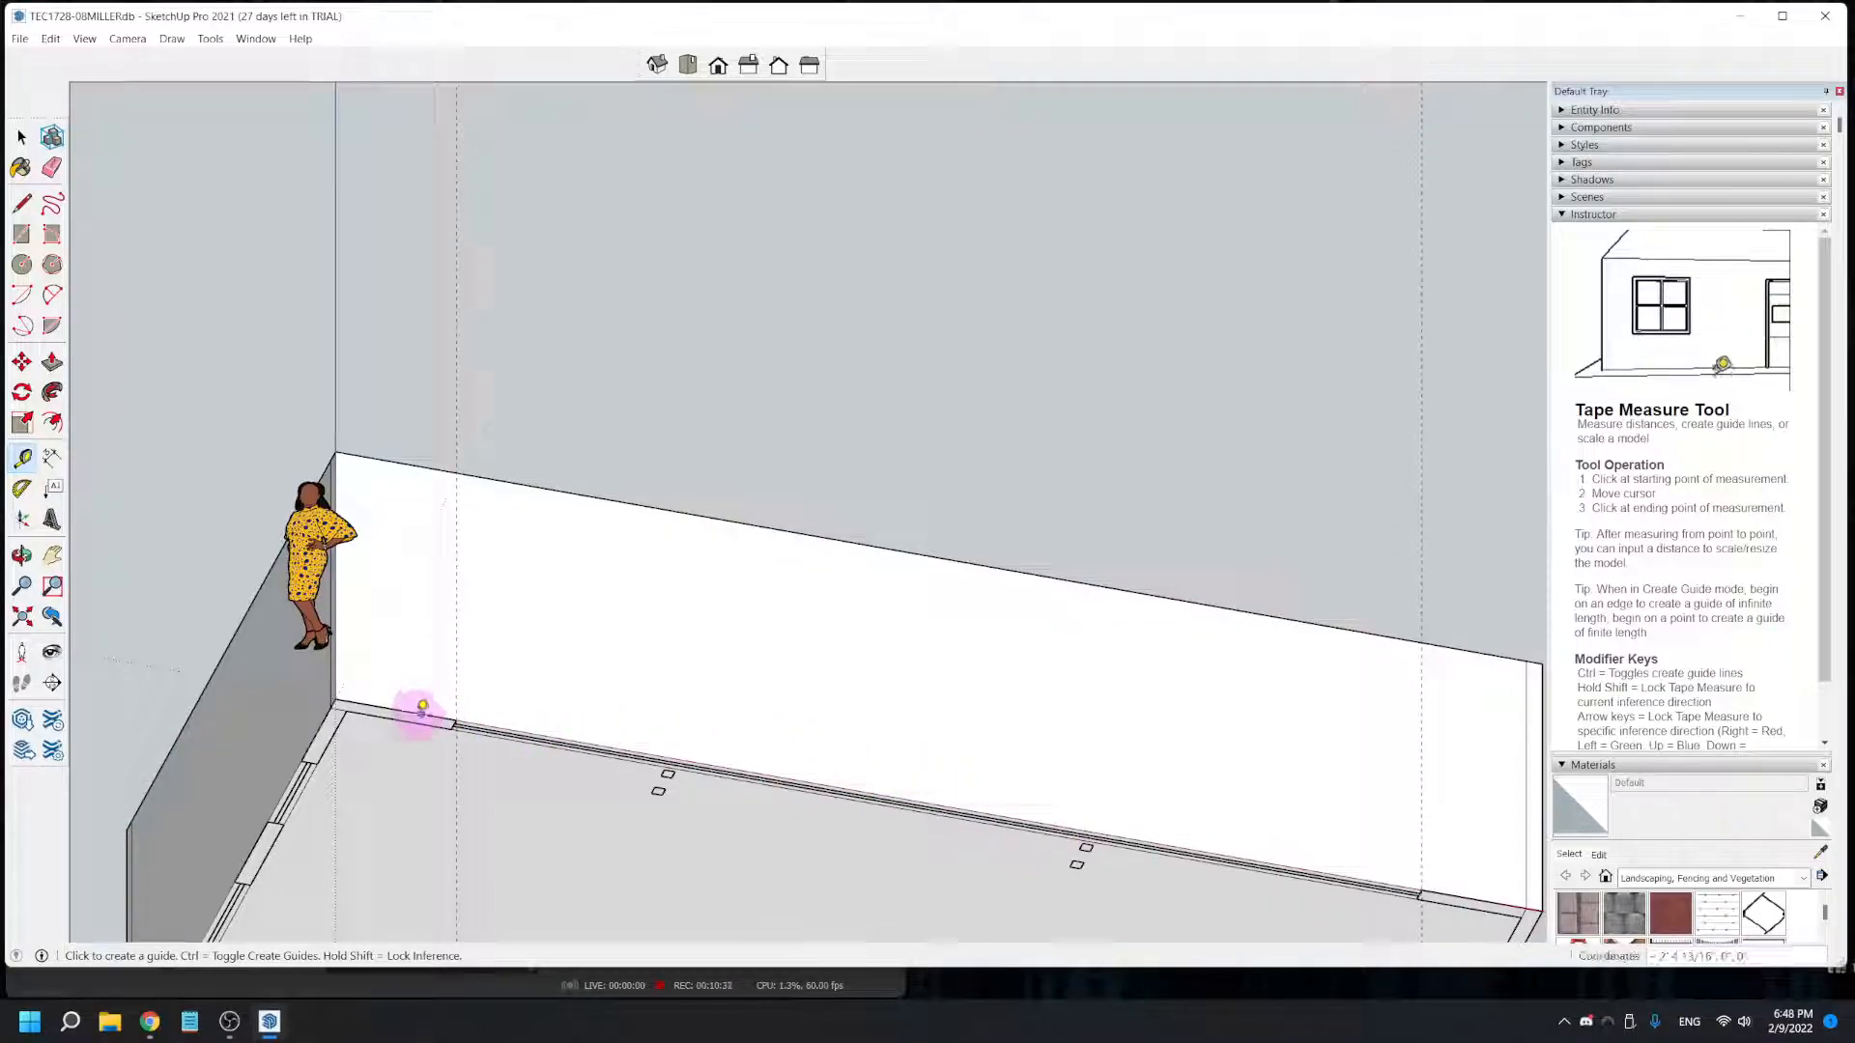
{"action": "scroll", "coordinate": [418, 710], "scroll_direction": "up", "scroll_amount": 3}
{"action": "middle_click_drag", "start_coordinate": [459, 711], "coordinate": [415, 870]}
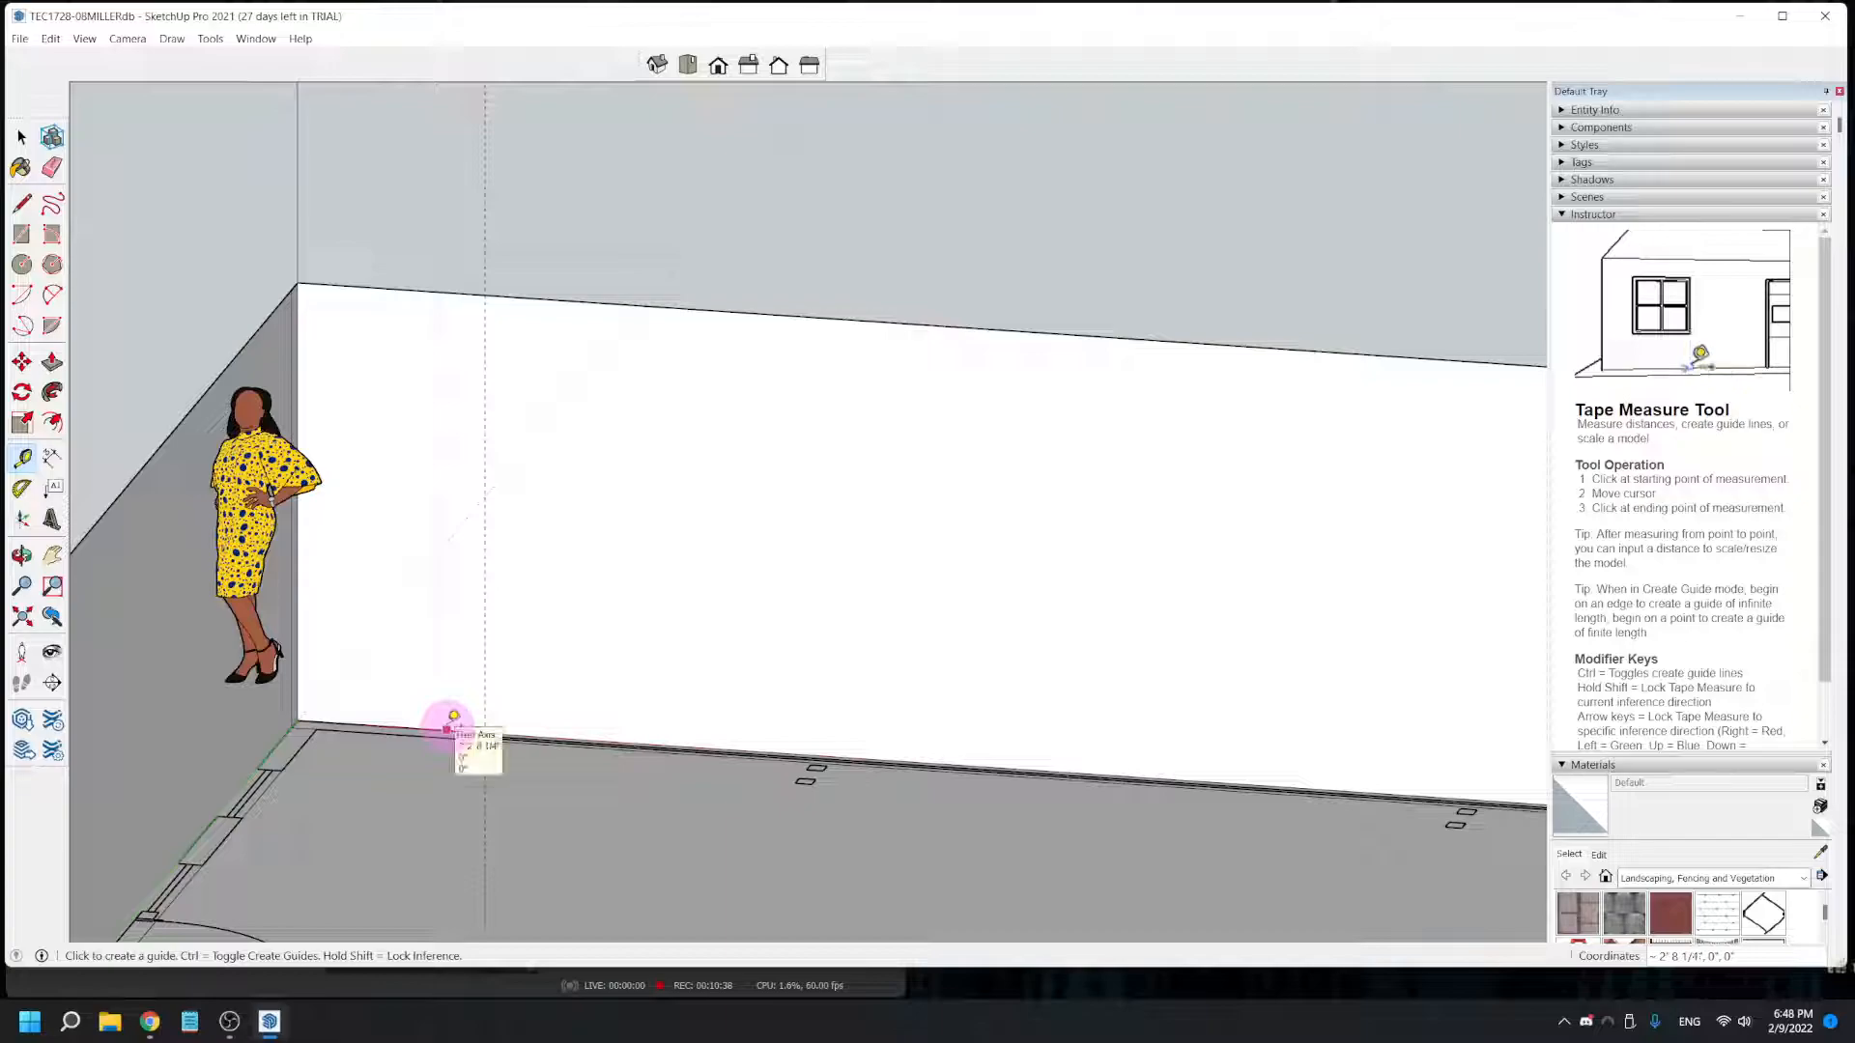
{"action": "left_click", "coordinate": [447, 726]}
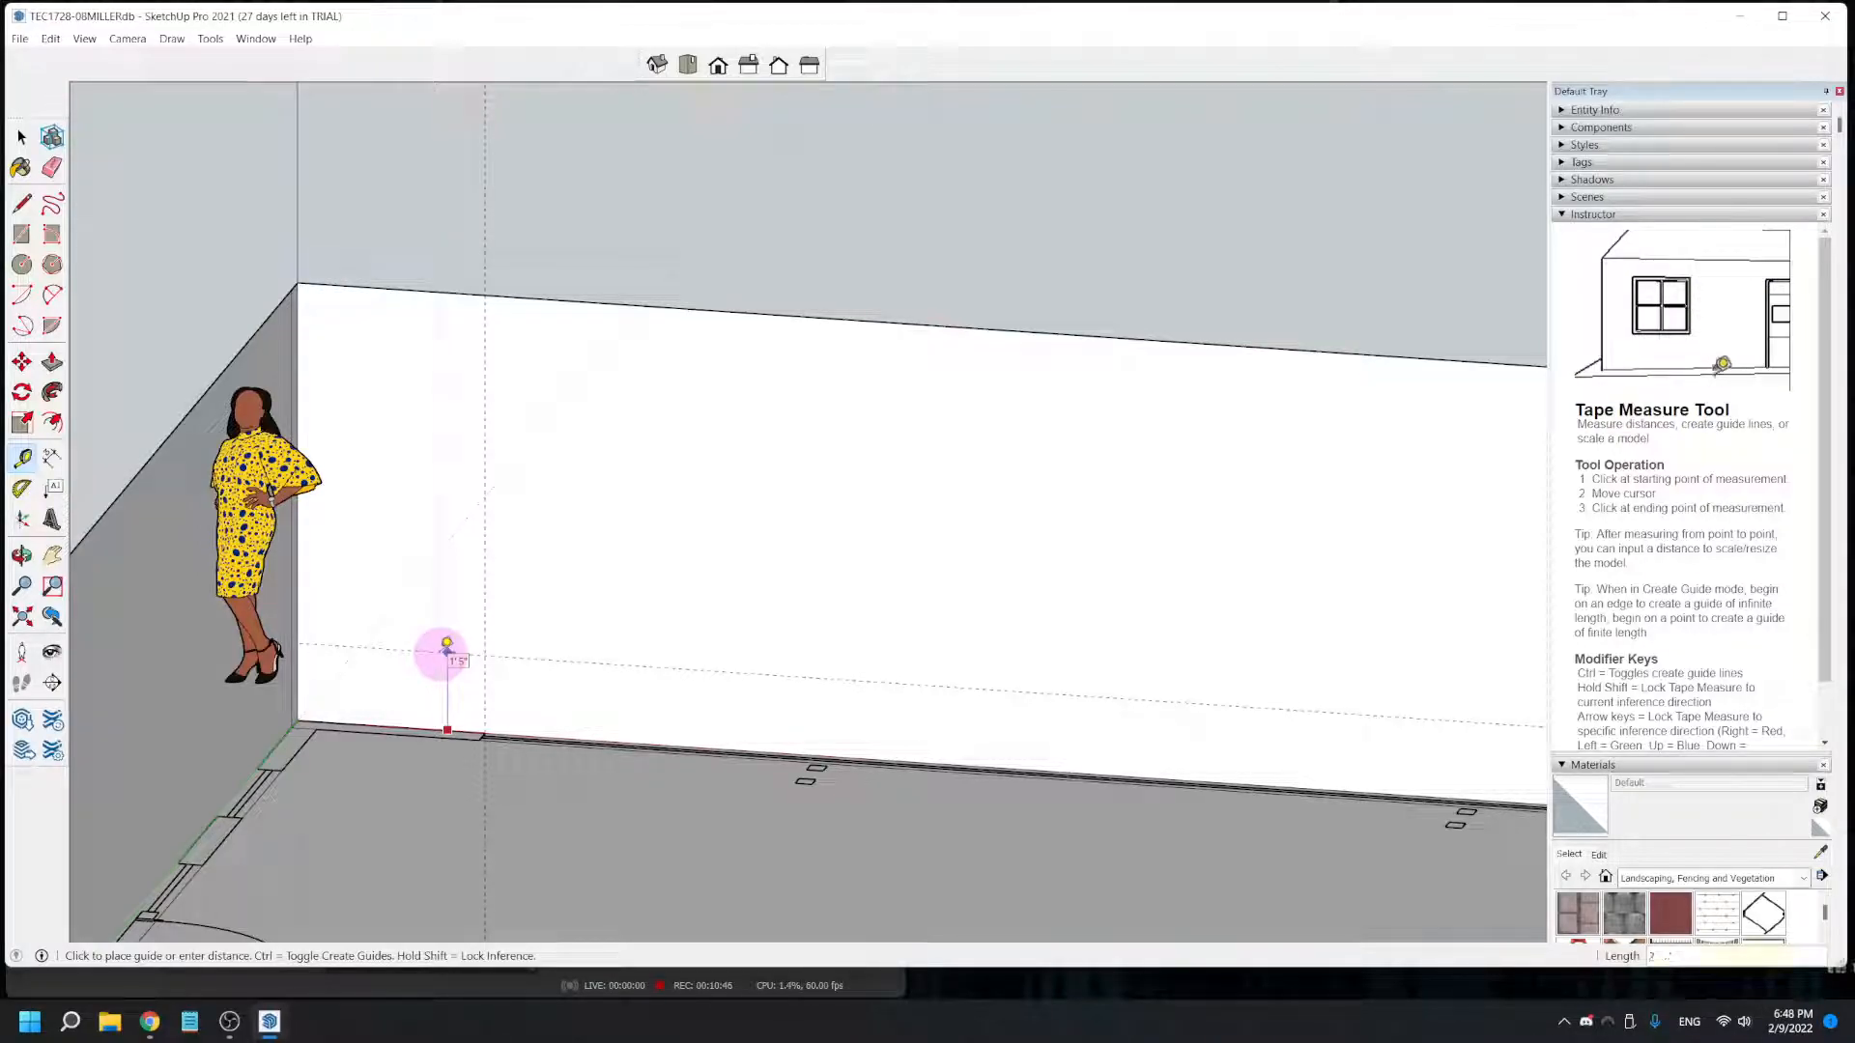
{"action": "left_click", "coordinate": [447, 645]}
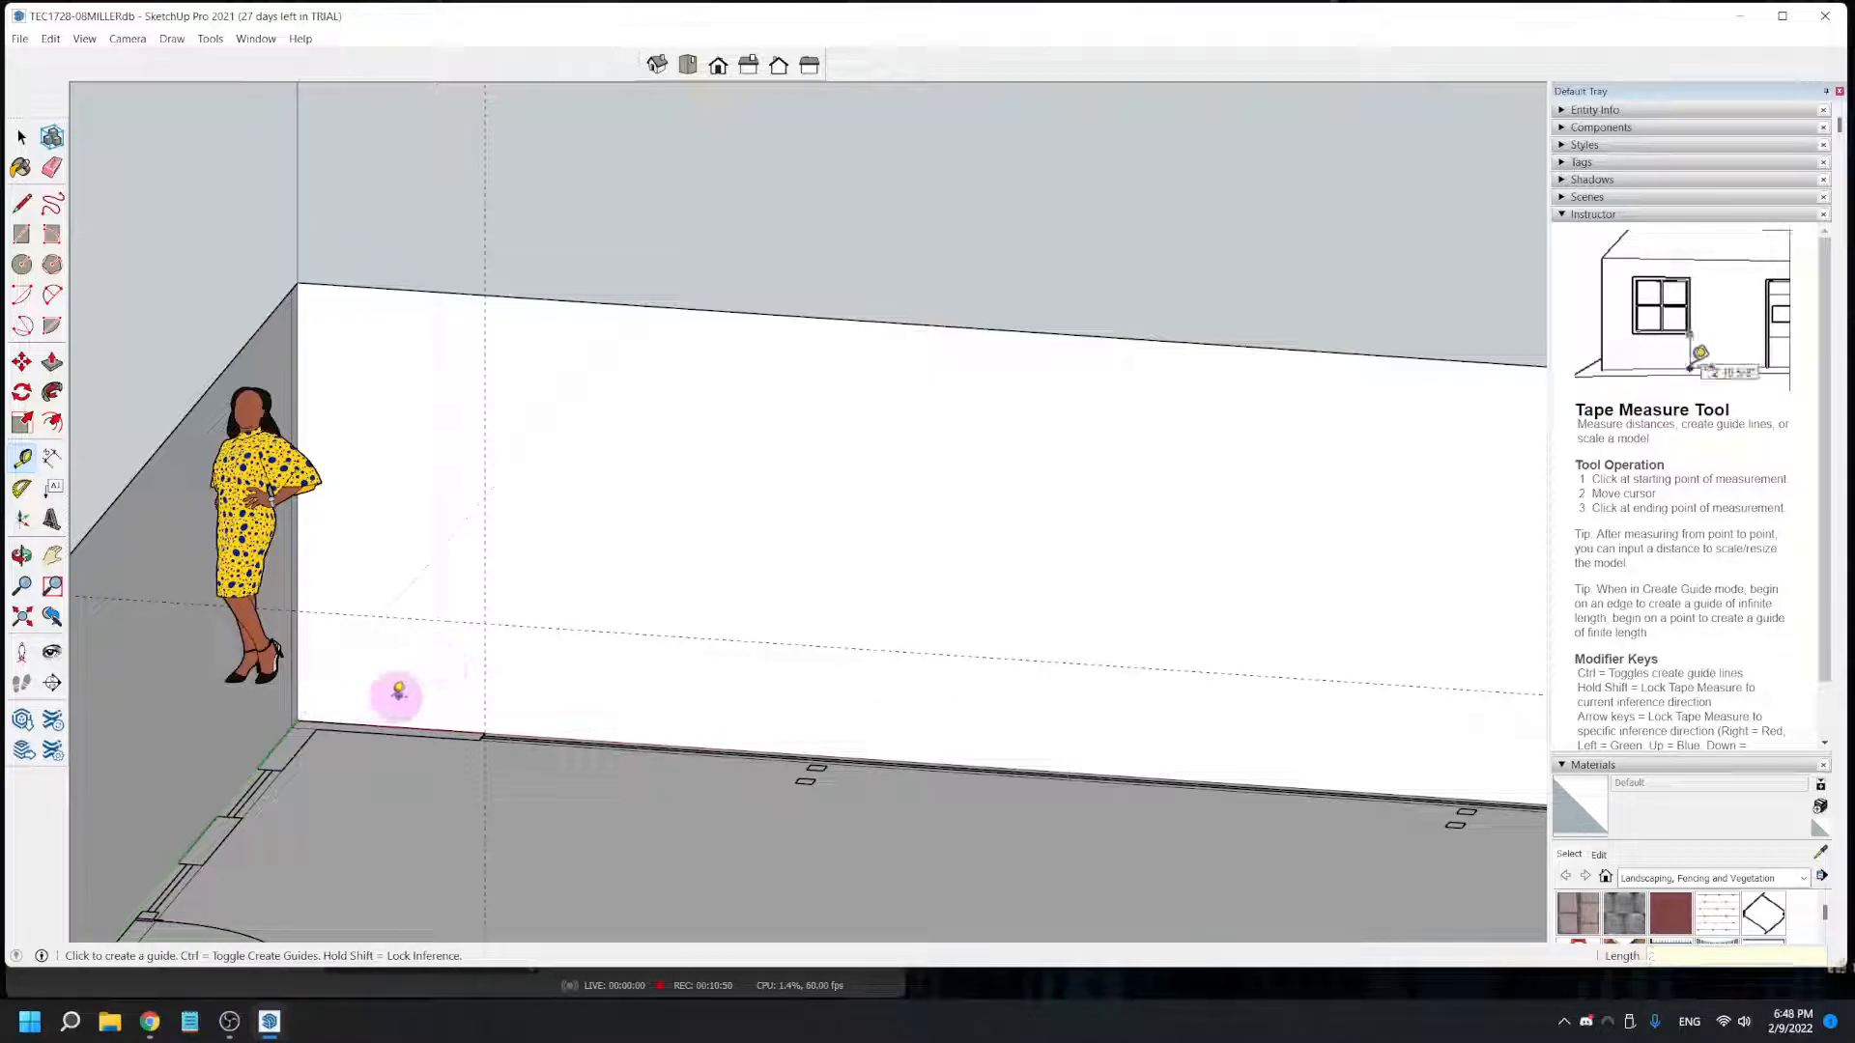
- Place a horizontal guide on the front wall 6' 8" above its base edge for the window head
{"action": "left_click", "coordinate": [377, 724]}
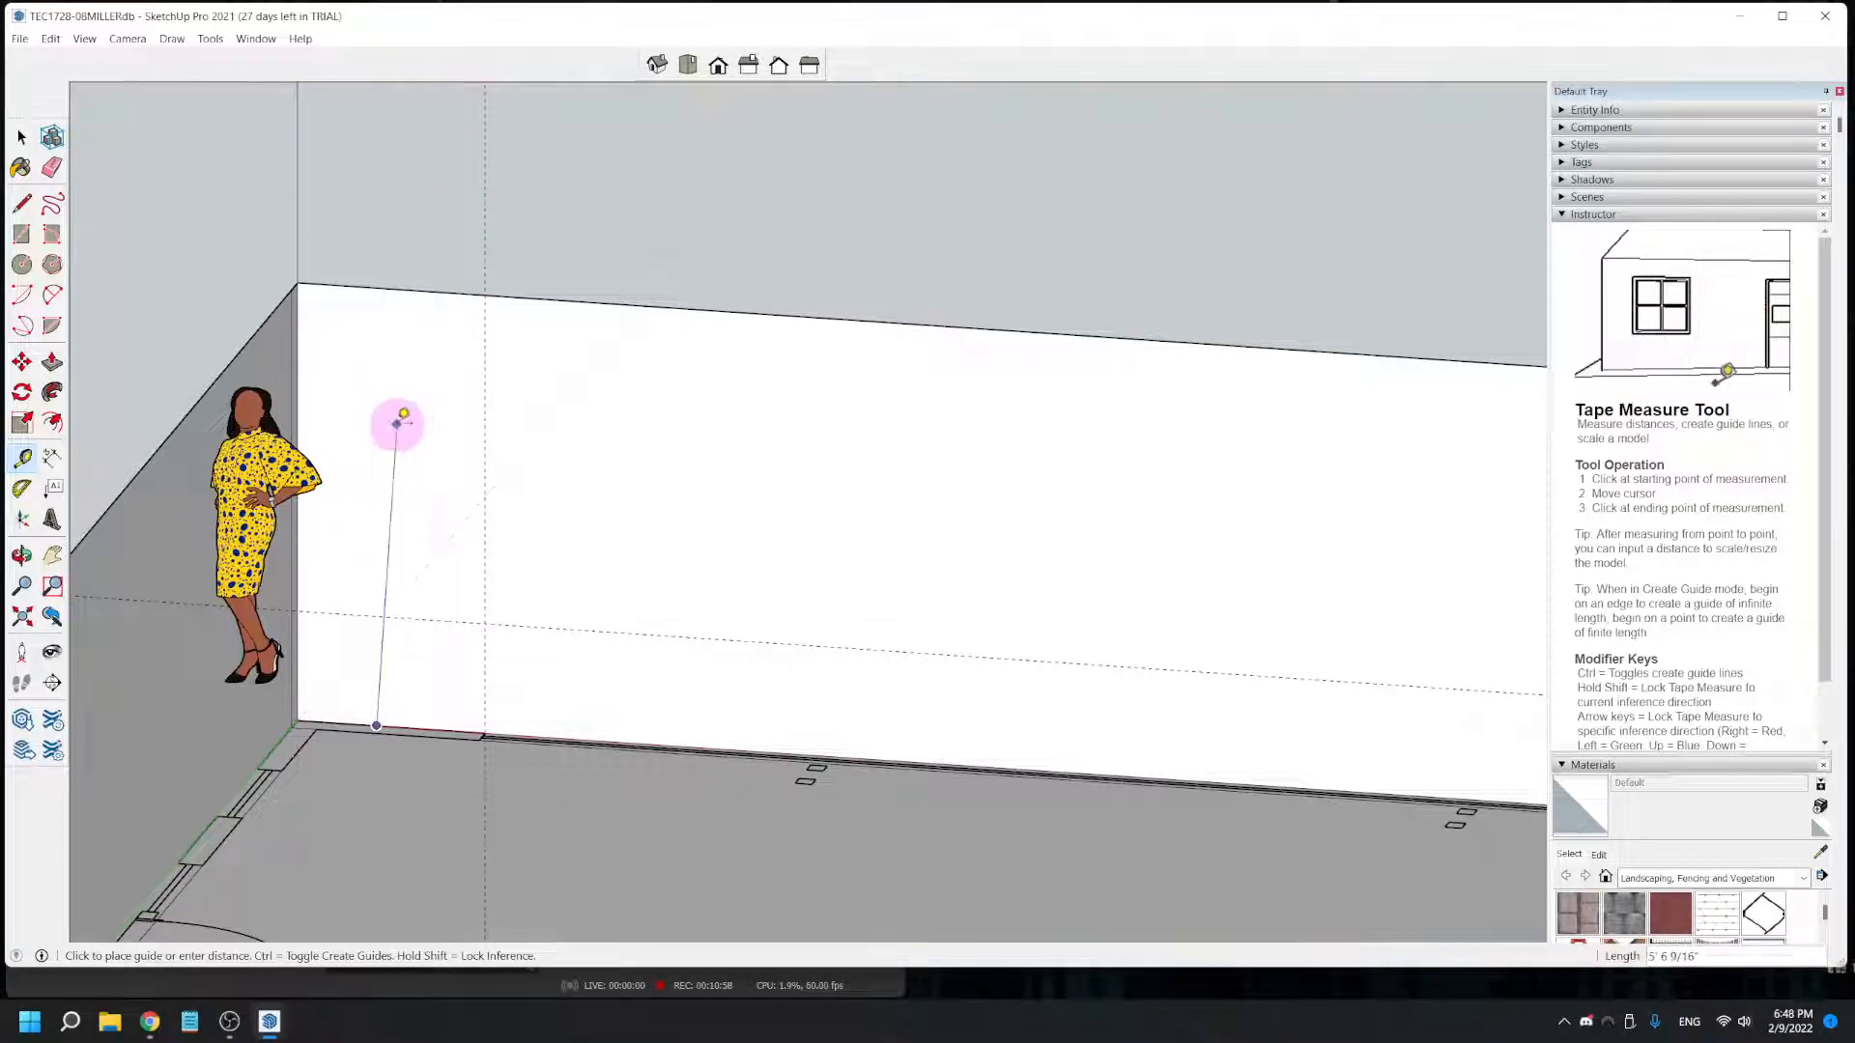
{"action": "key", "text": "Escape"}
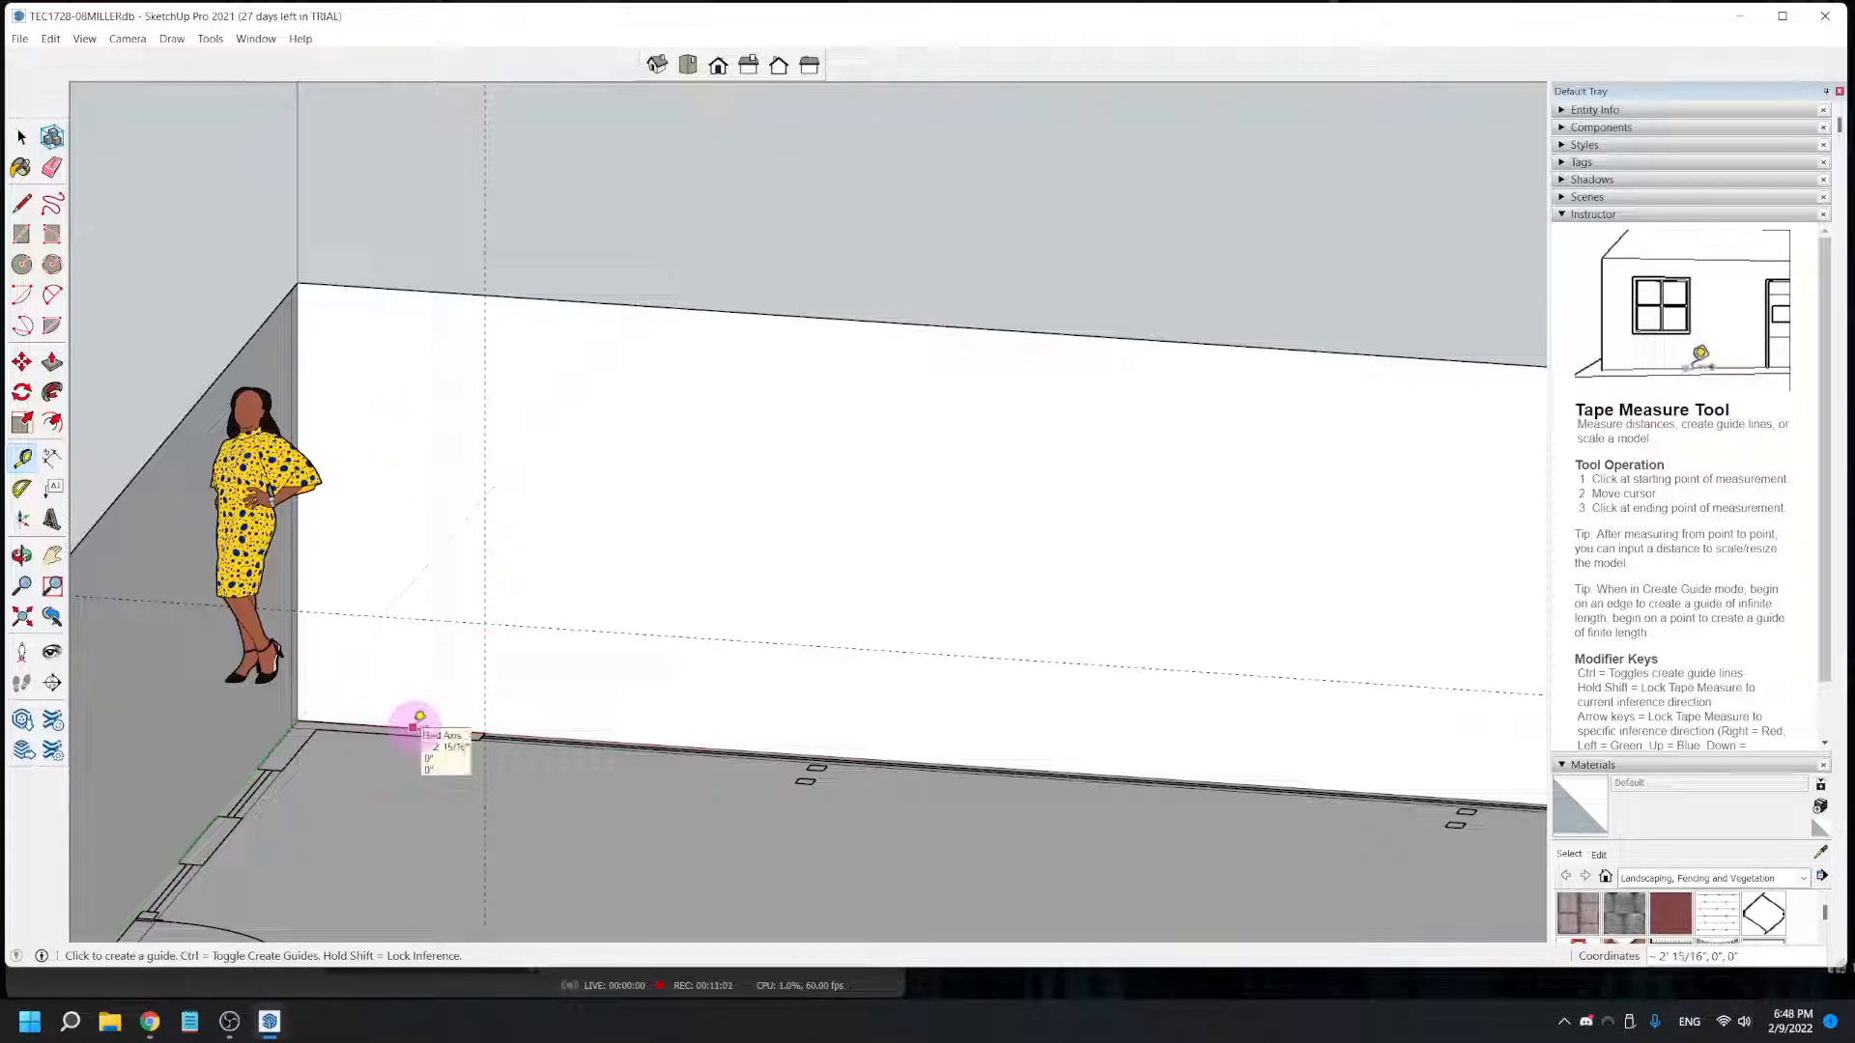
{"action": "left_click", "coordinate": [413, 726]}
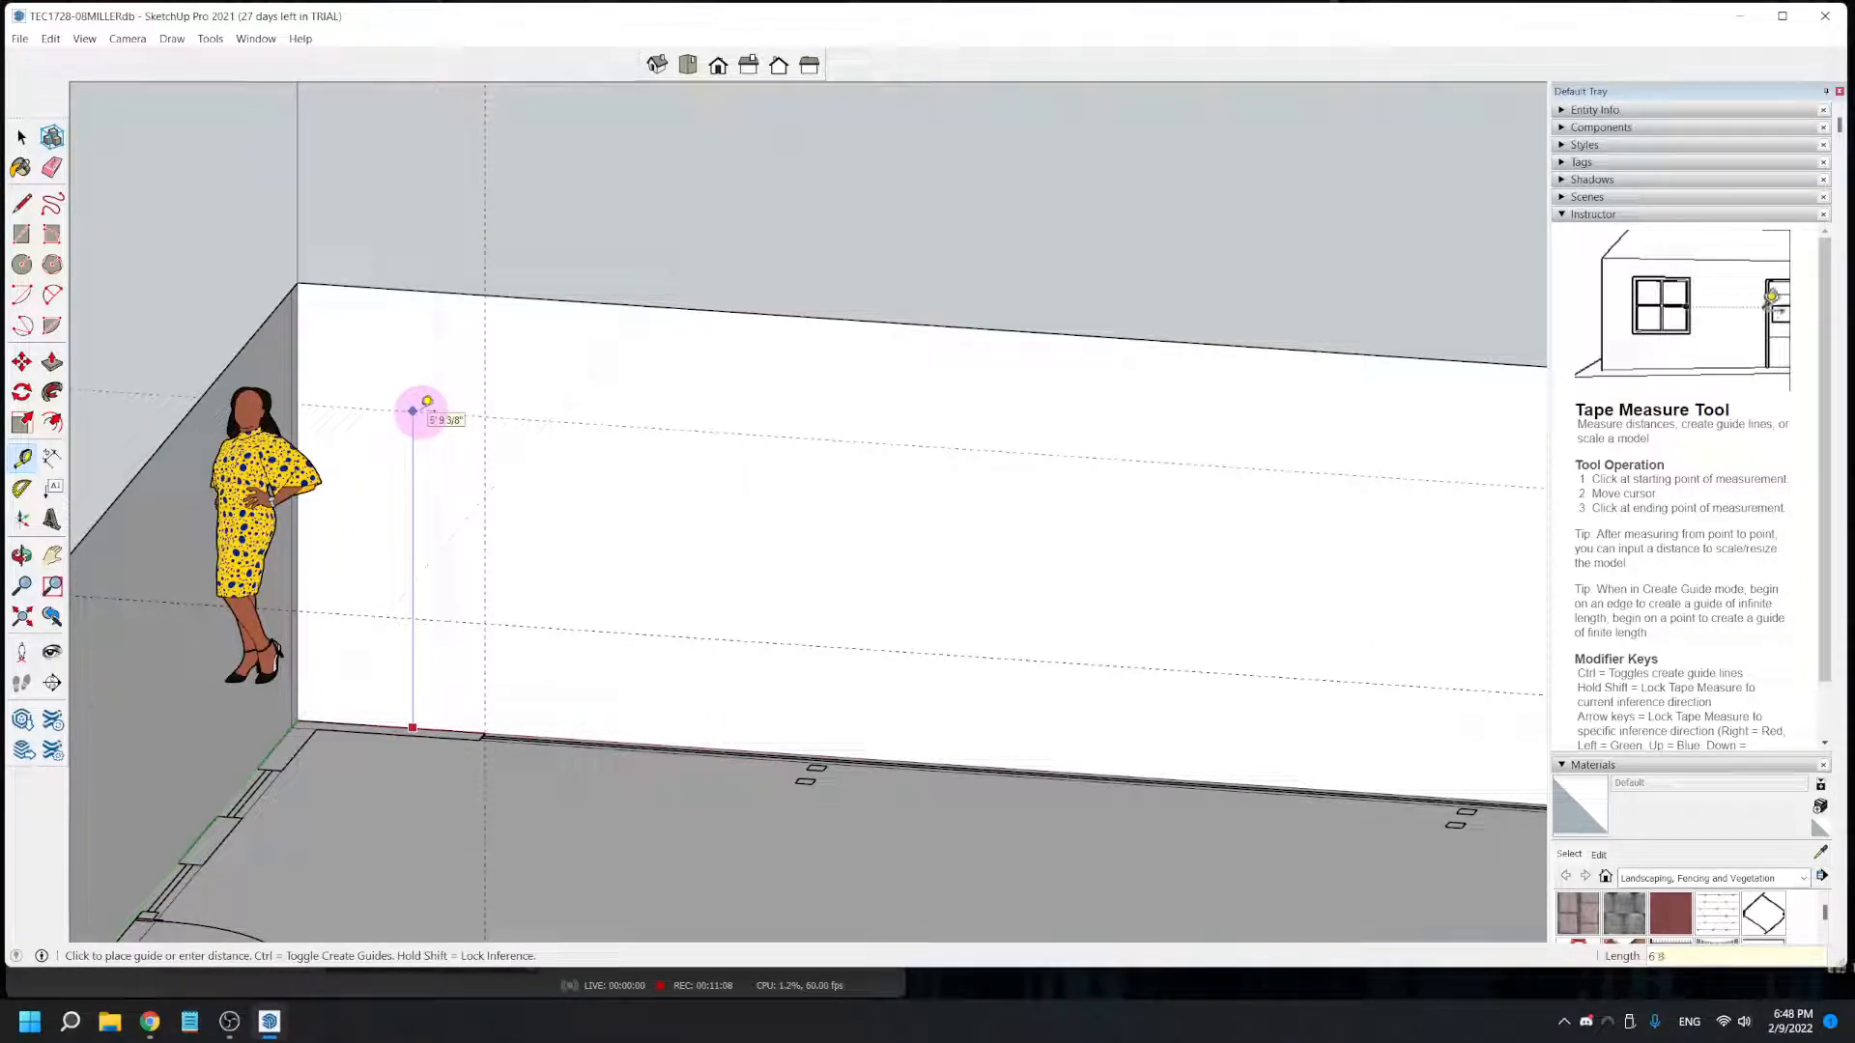
{"action": "left_click", "coordinate": [413, 411]}
- Draw a 27' by 4' 8" window rectangle on the front wall between the opposite guide intersections
{"action": "middle_click_drag", "start_coordinate": [421, 410], "coordinate": [468, 828]}
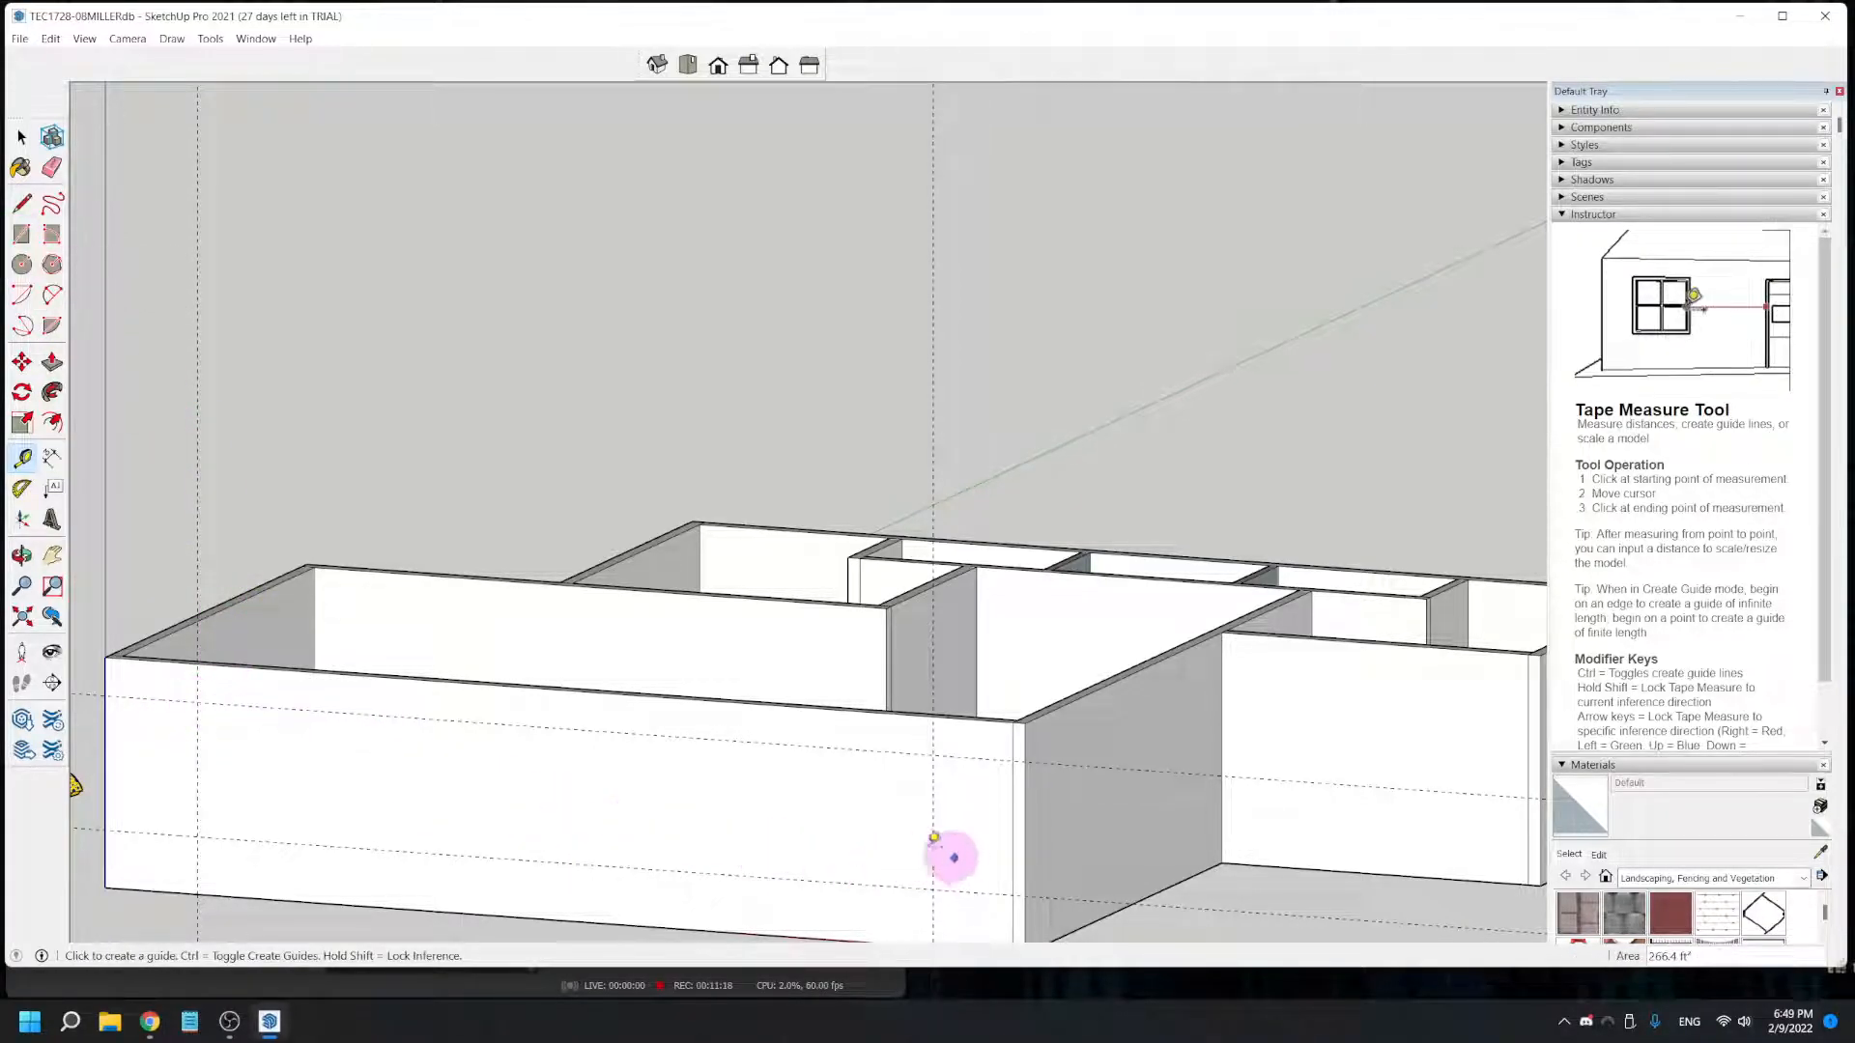
{"action": "left_click", "coordinate": [21, 236]}
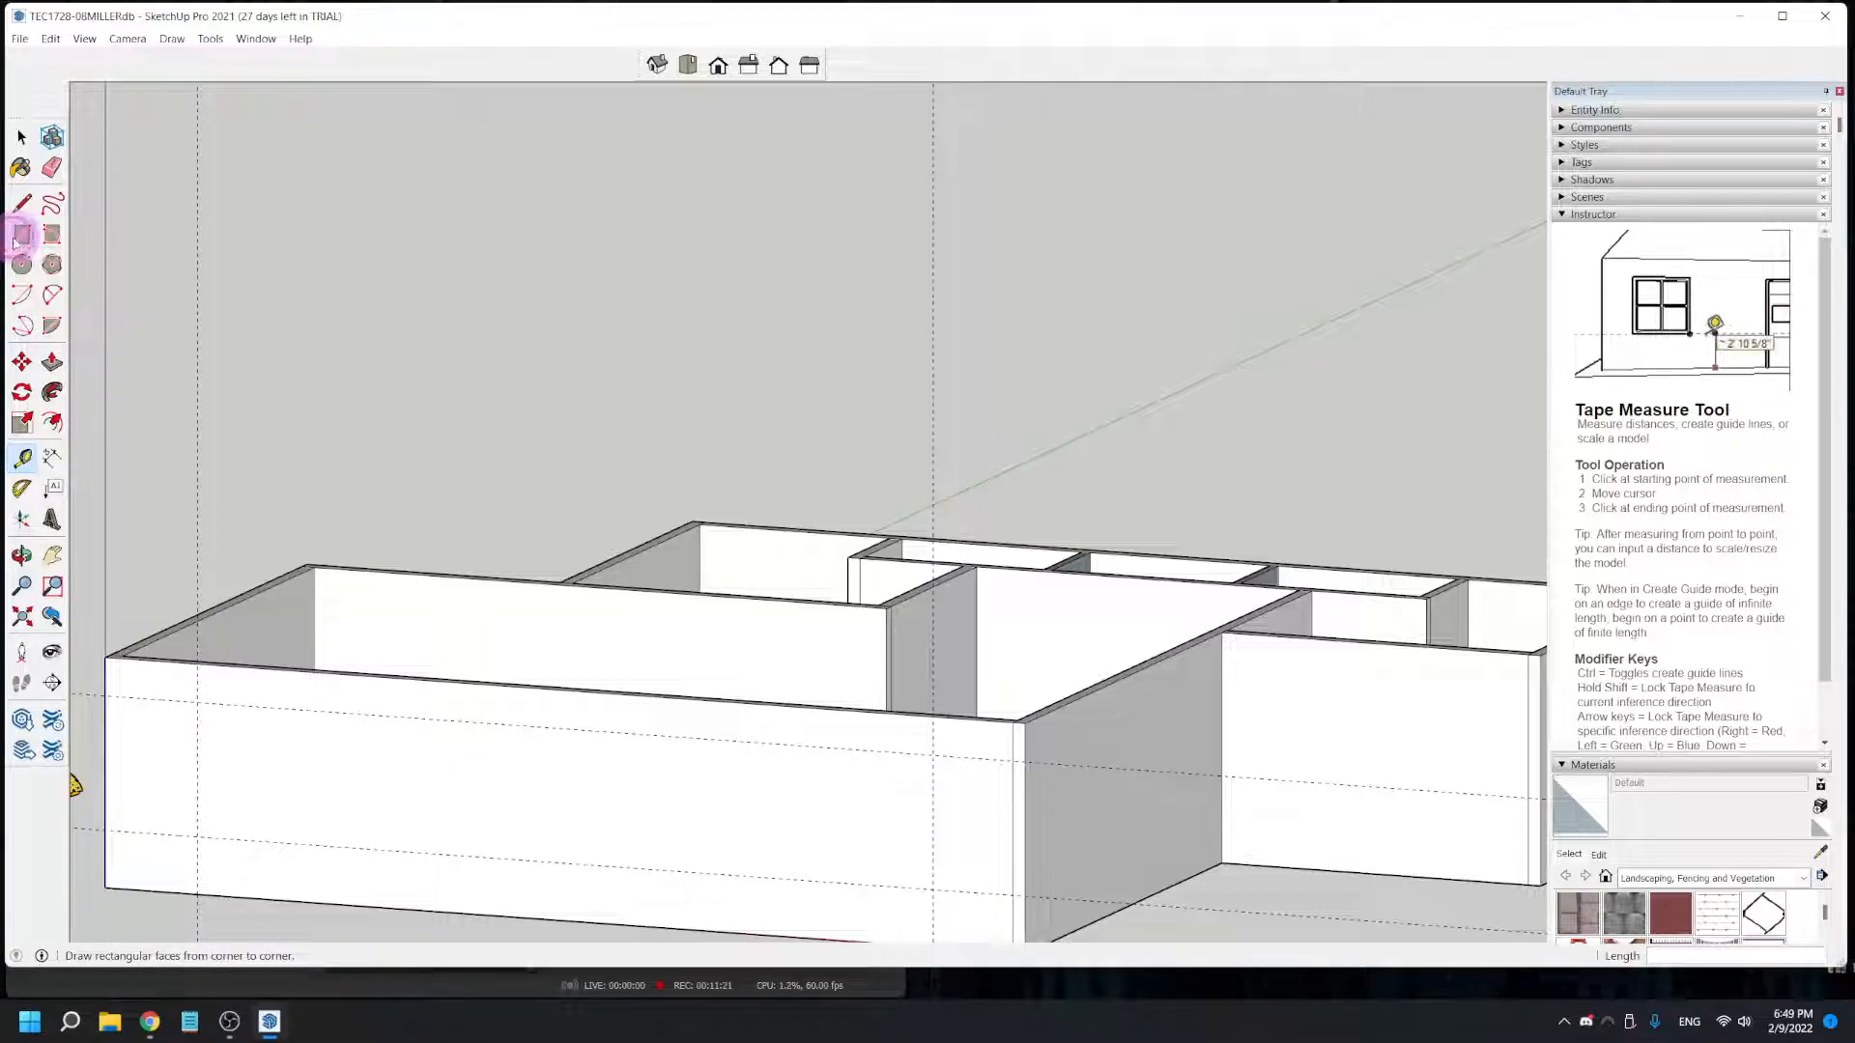
{"action": "left_click", "coordinate": [198, 699]}
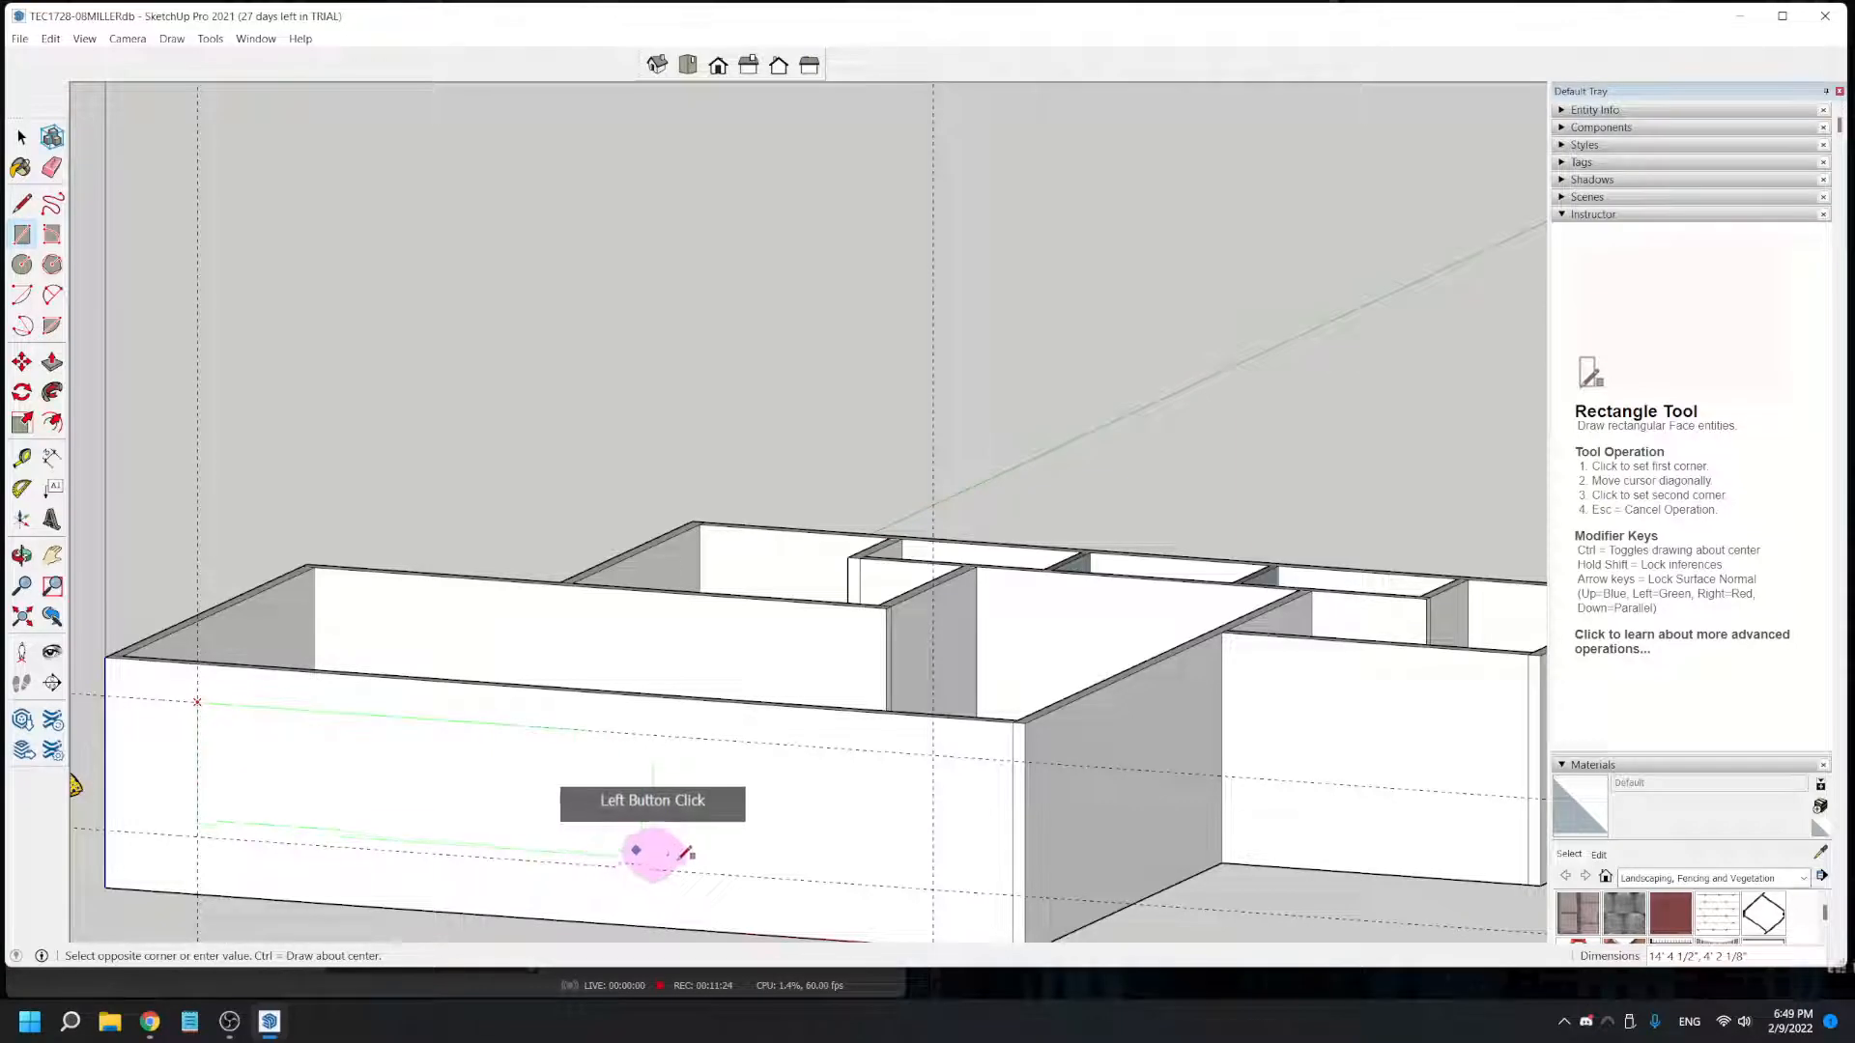
{"action": "left_click", "coordinate": [933, 887]}
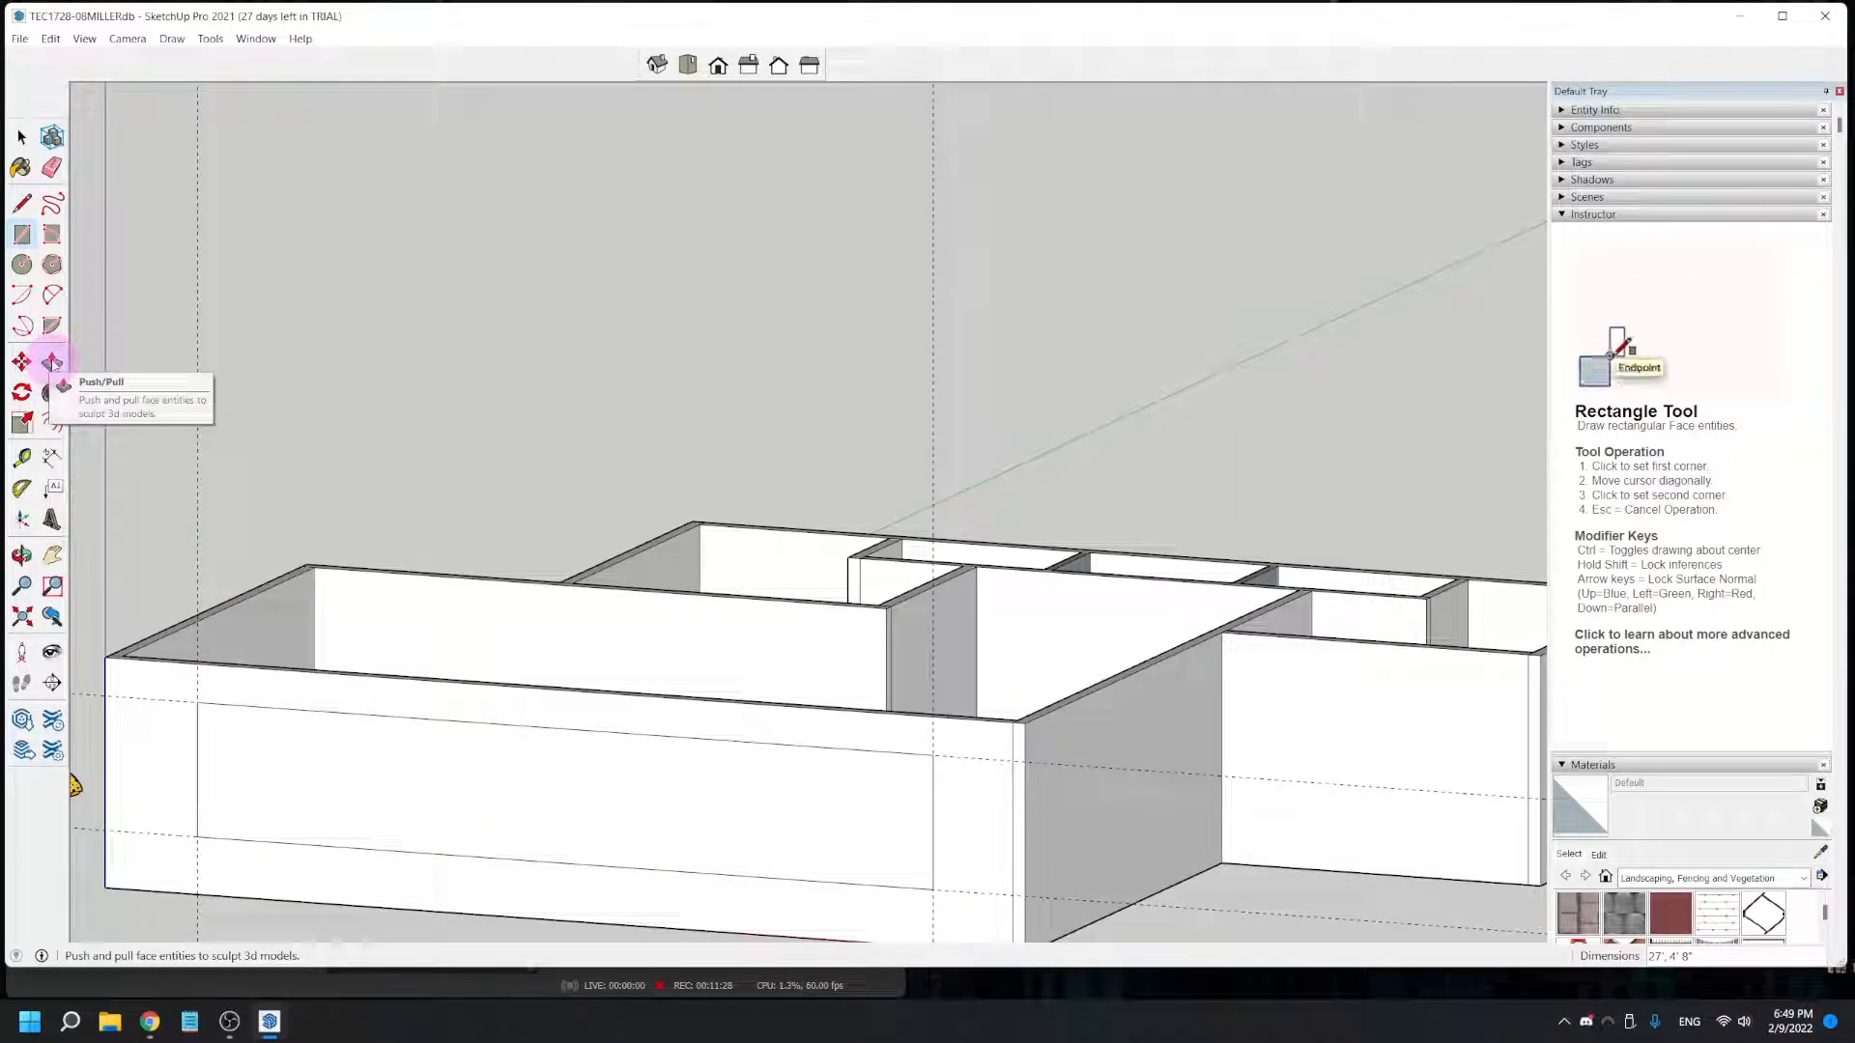
- Push/Pull the window rectangle 5 3/8" through the front wall, and undo the cut
{"action": "left_click", "coordinate": [52, 362]}
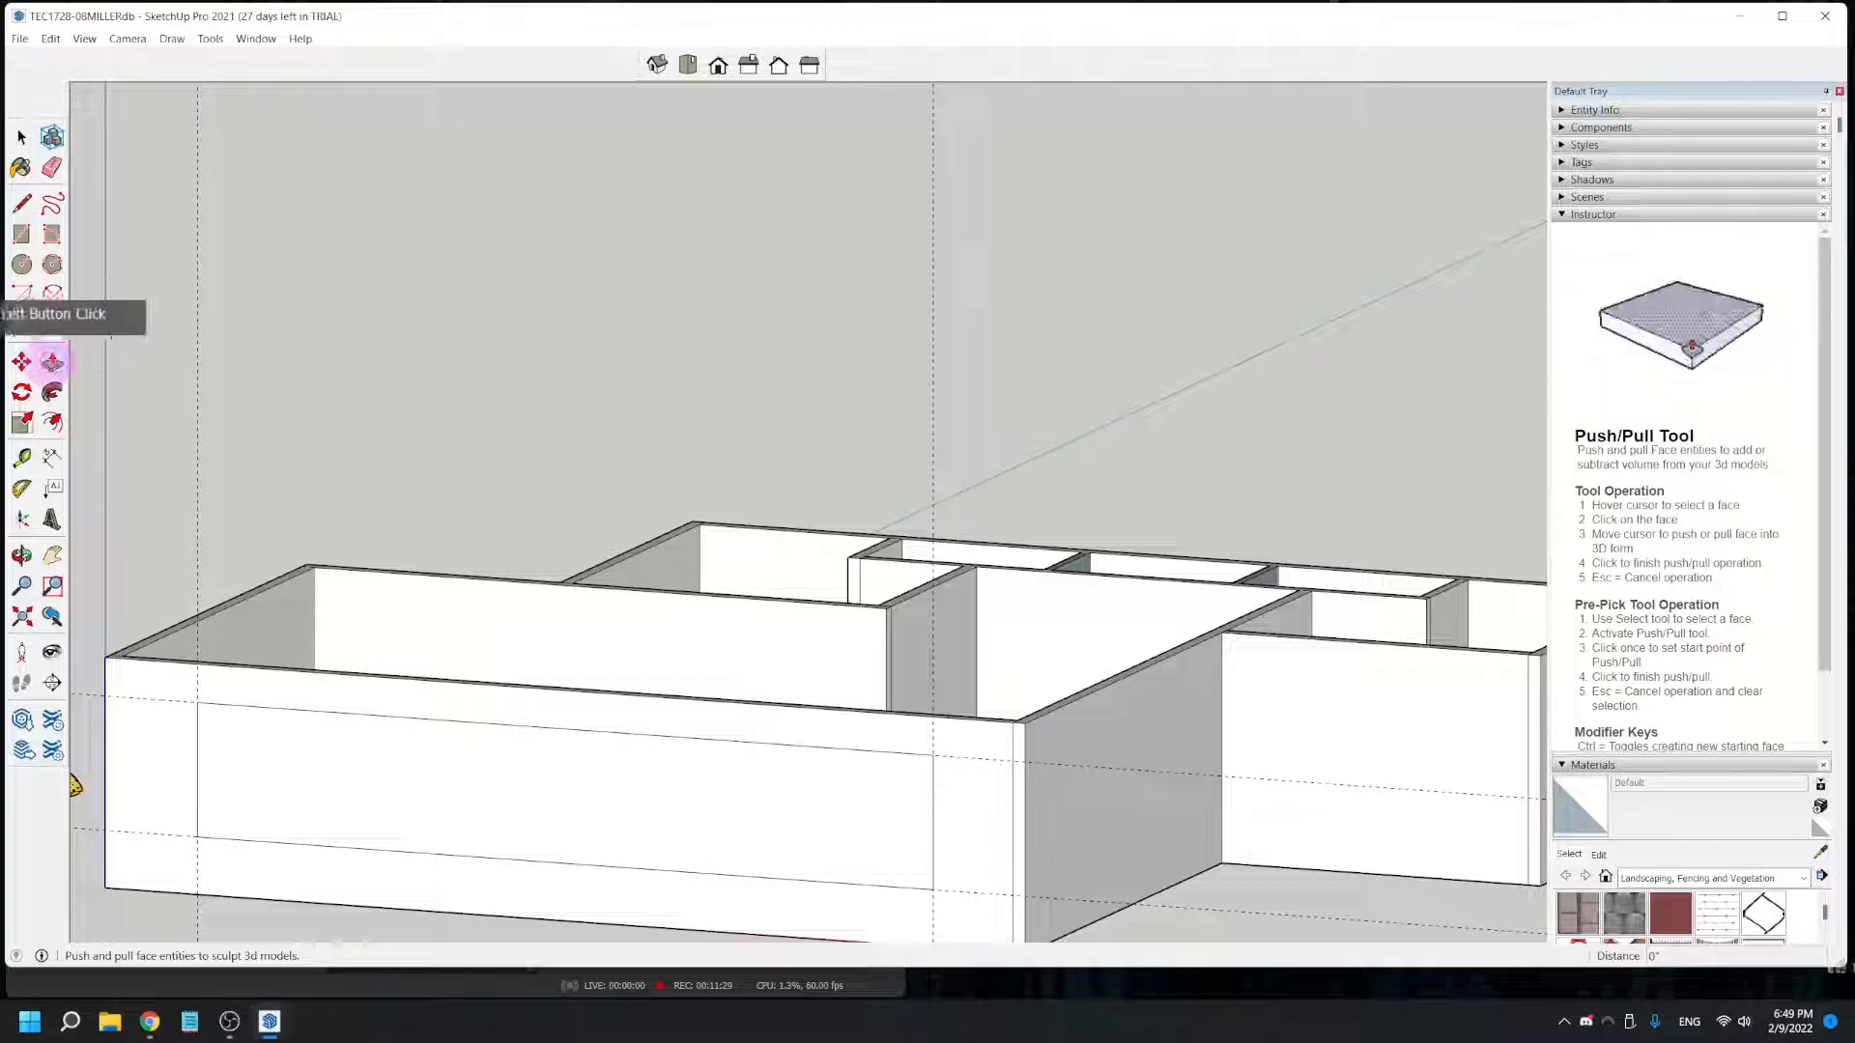
{"action": "left_click", "coordinate": [333, 800]}
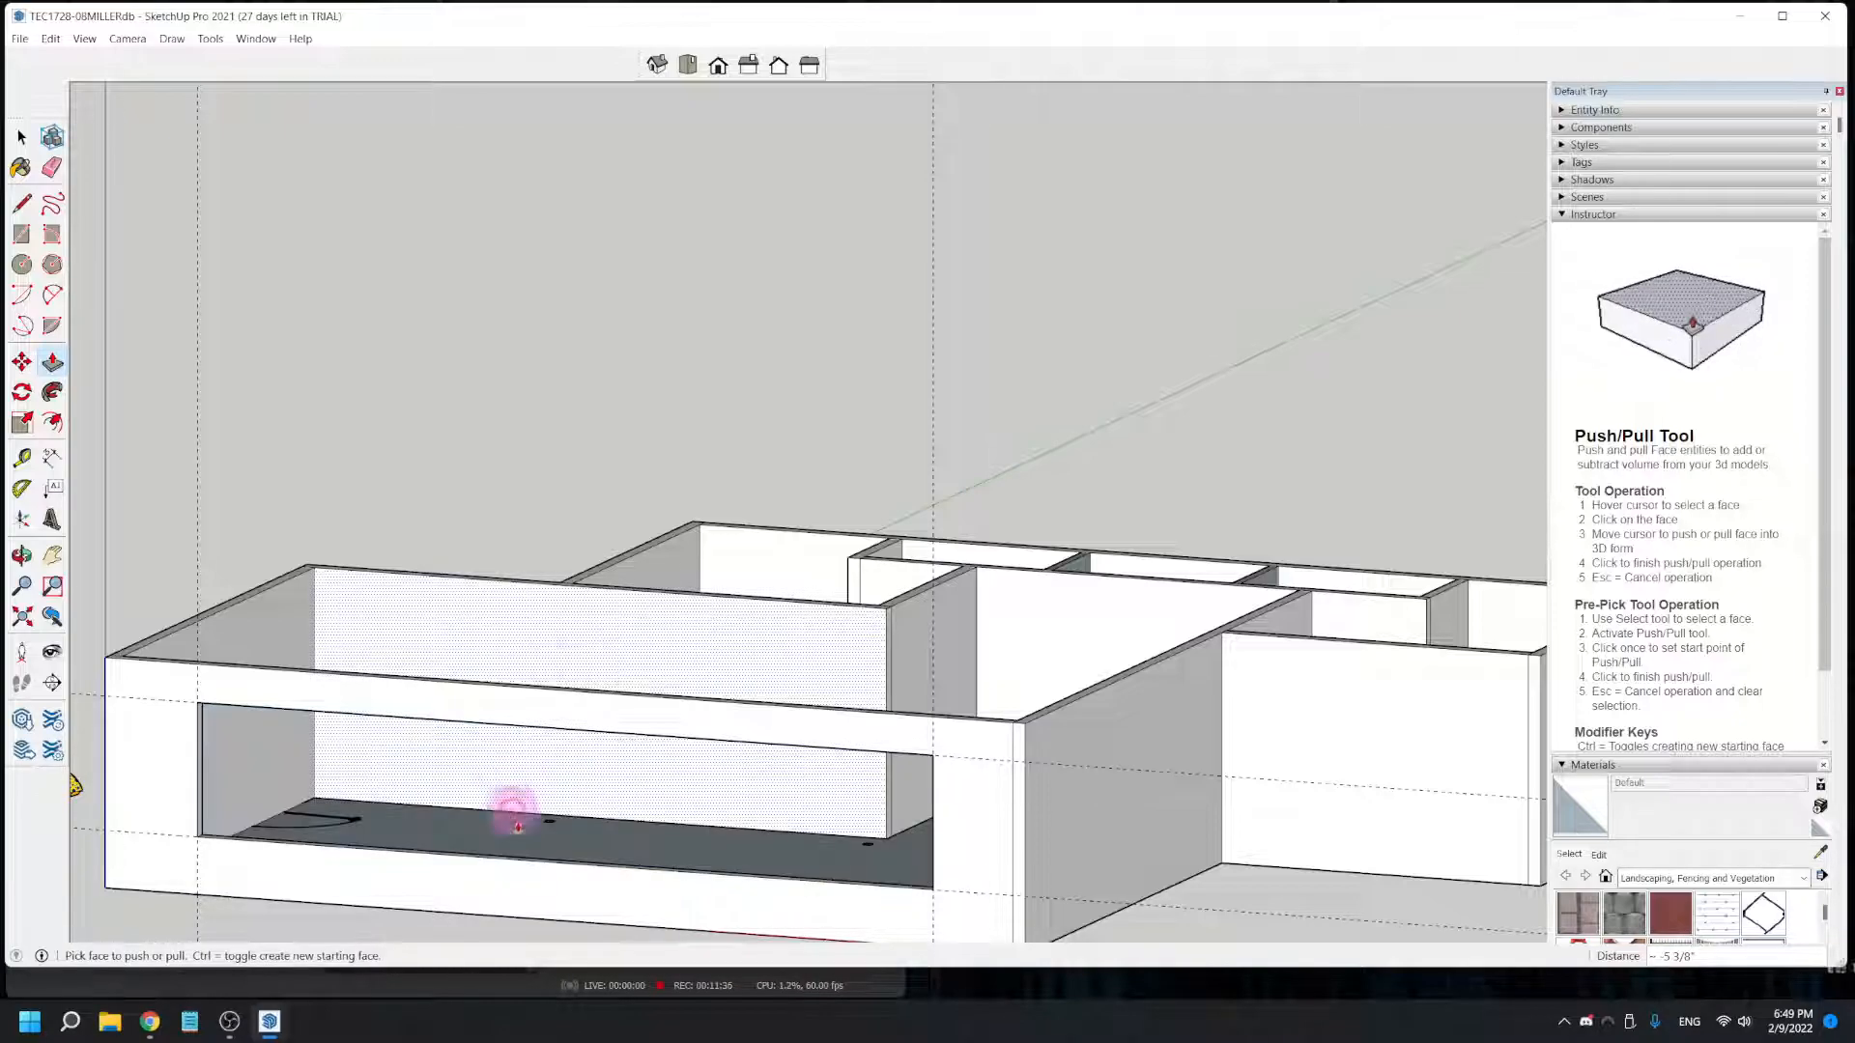
{"action": "left_click", "coordinate": [530, 855]}
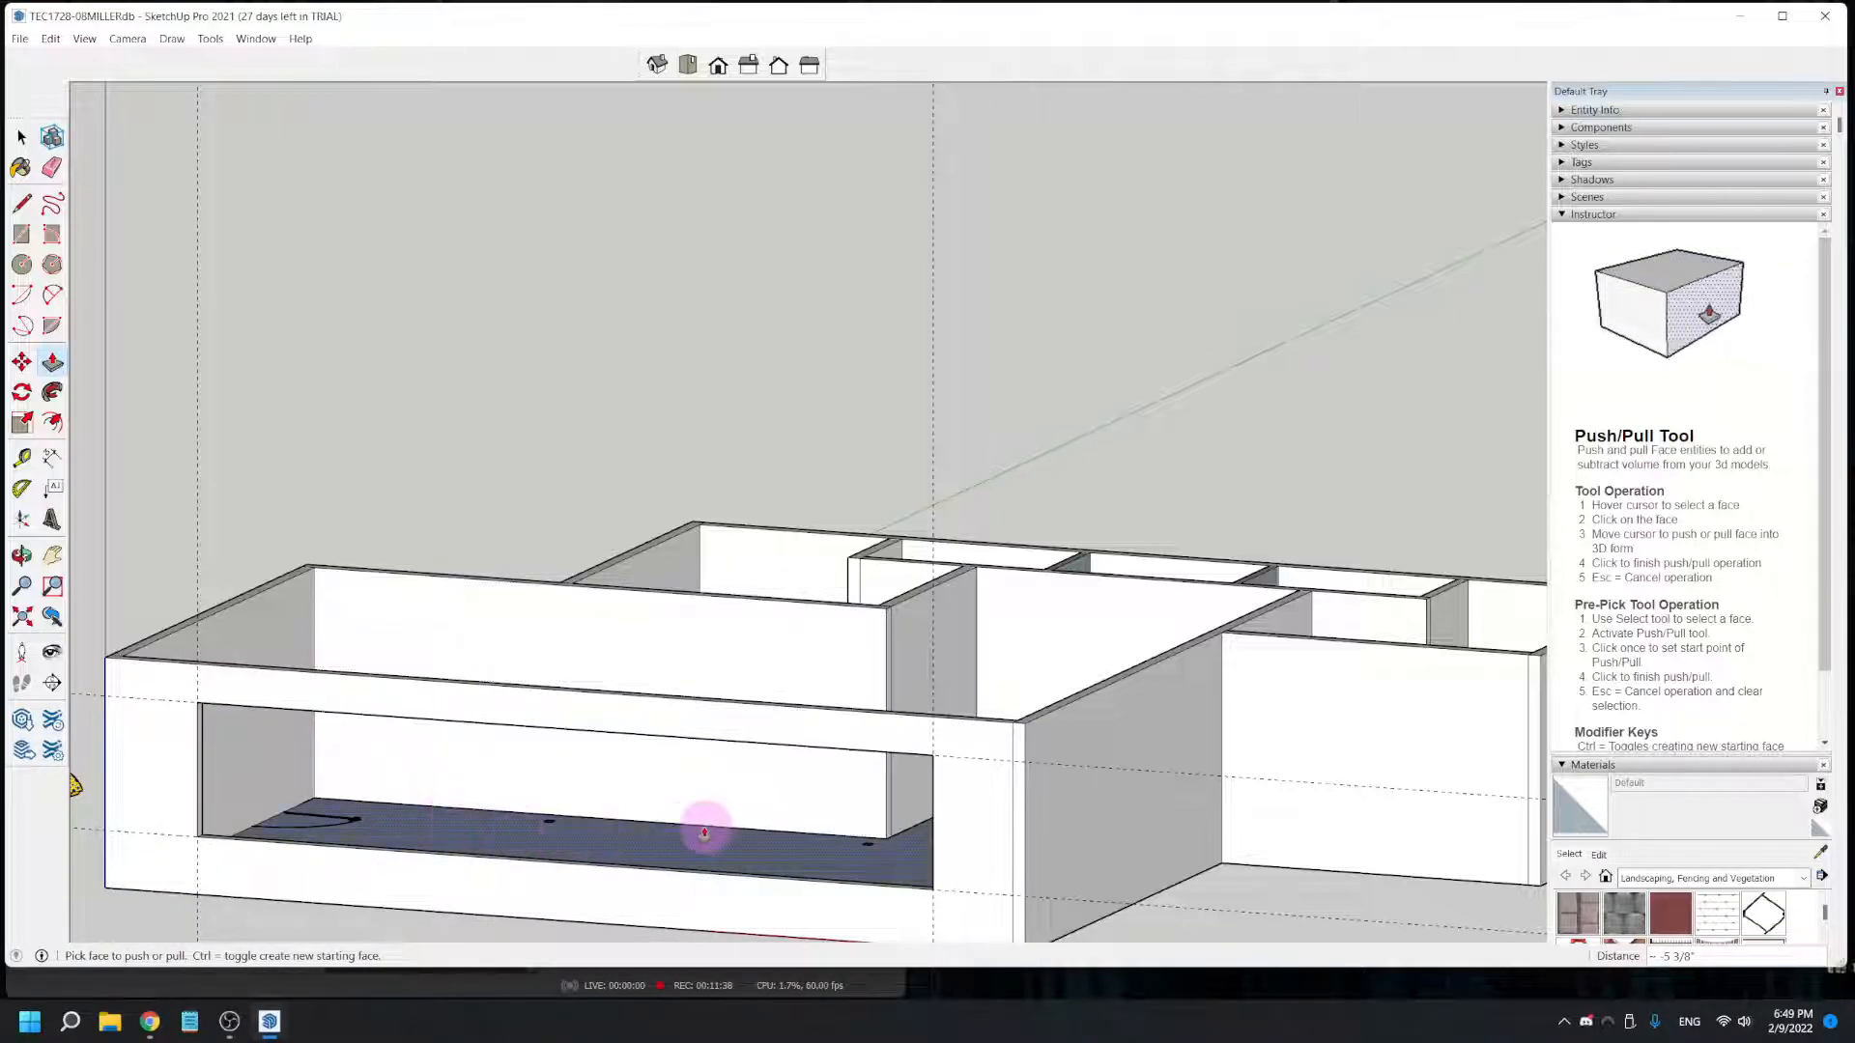
{"action": "key", "text": "ctrl+z"}
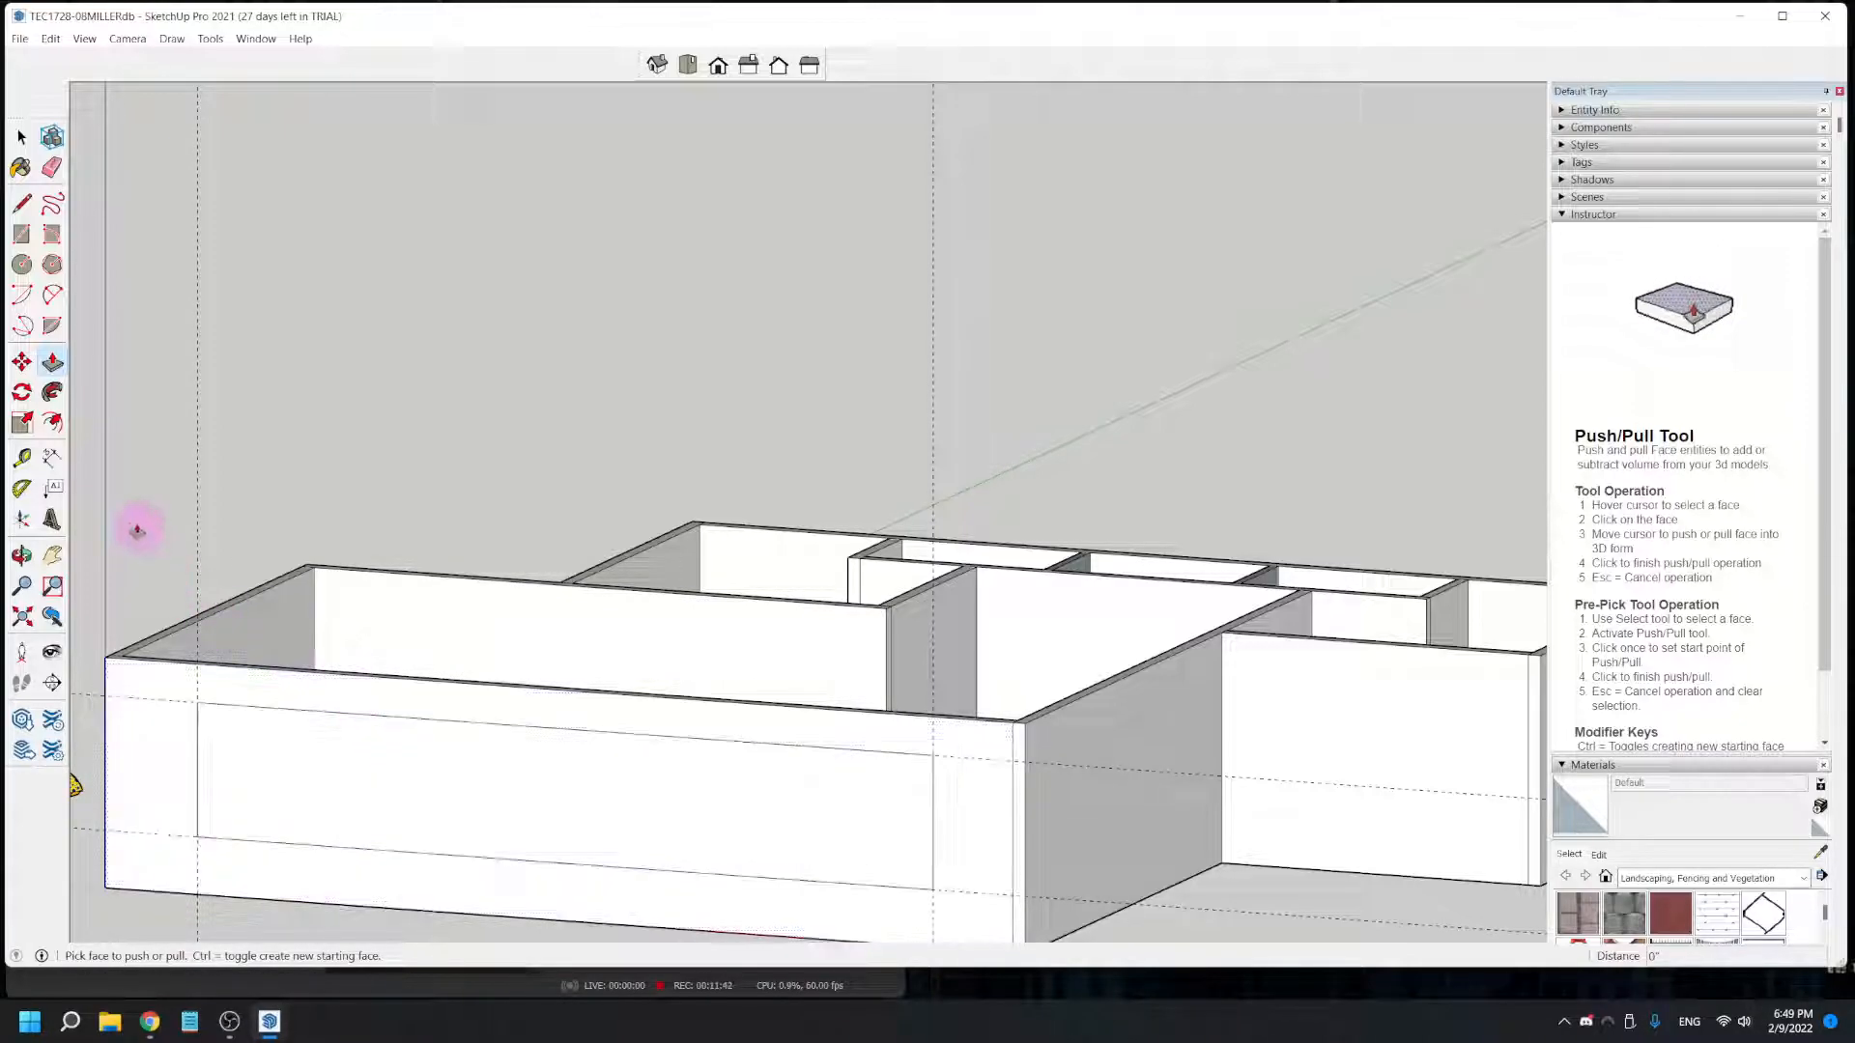
- Push/Pull the window rectangle back 5 3/8" to the wall's inner face, cutting the opening through the front wall
{"action": "left_click", "coordinate": [290, 813]}
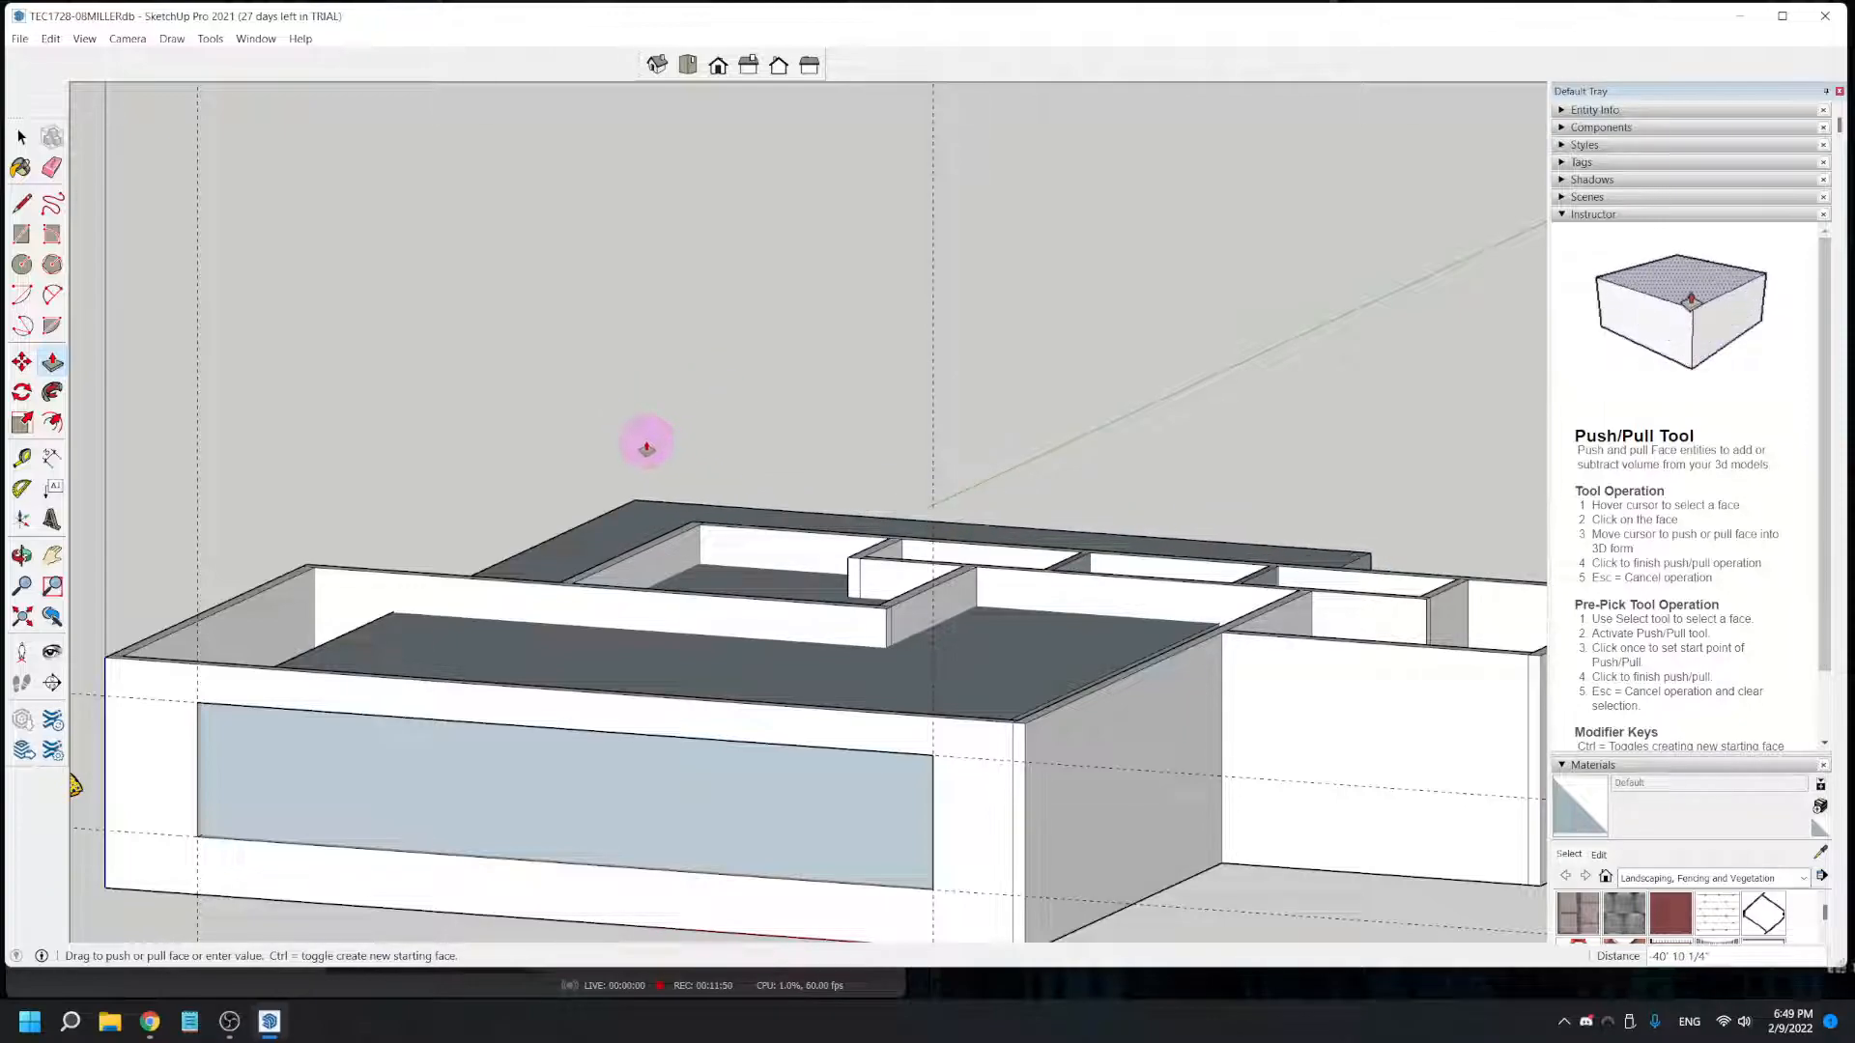
{"action": "middle_click_drag", "start_coordinate": [821, 459], "coordinate": [12, 609]}
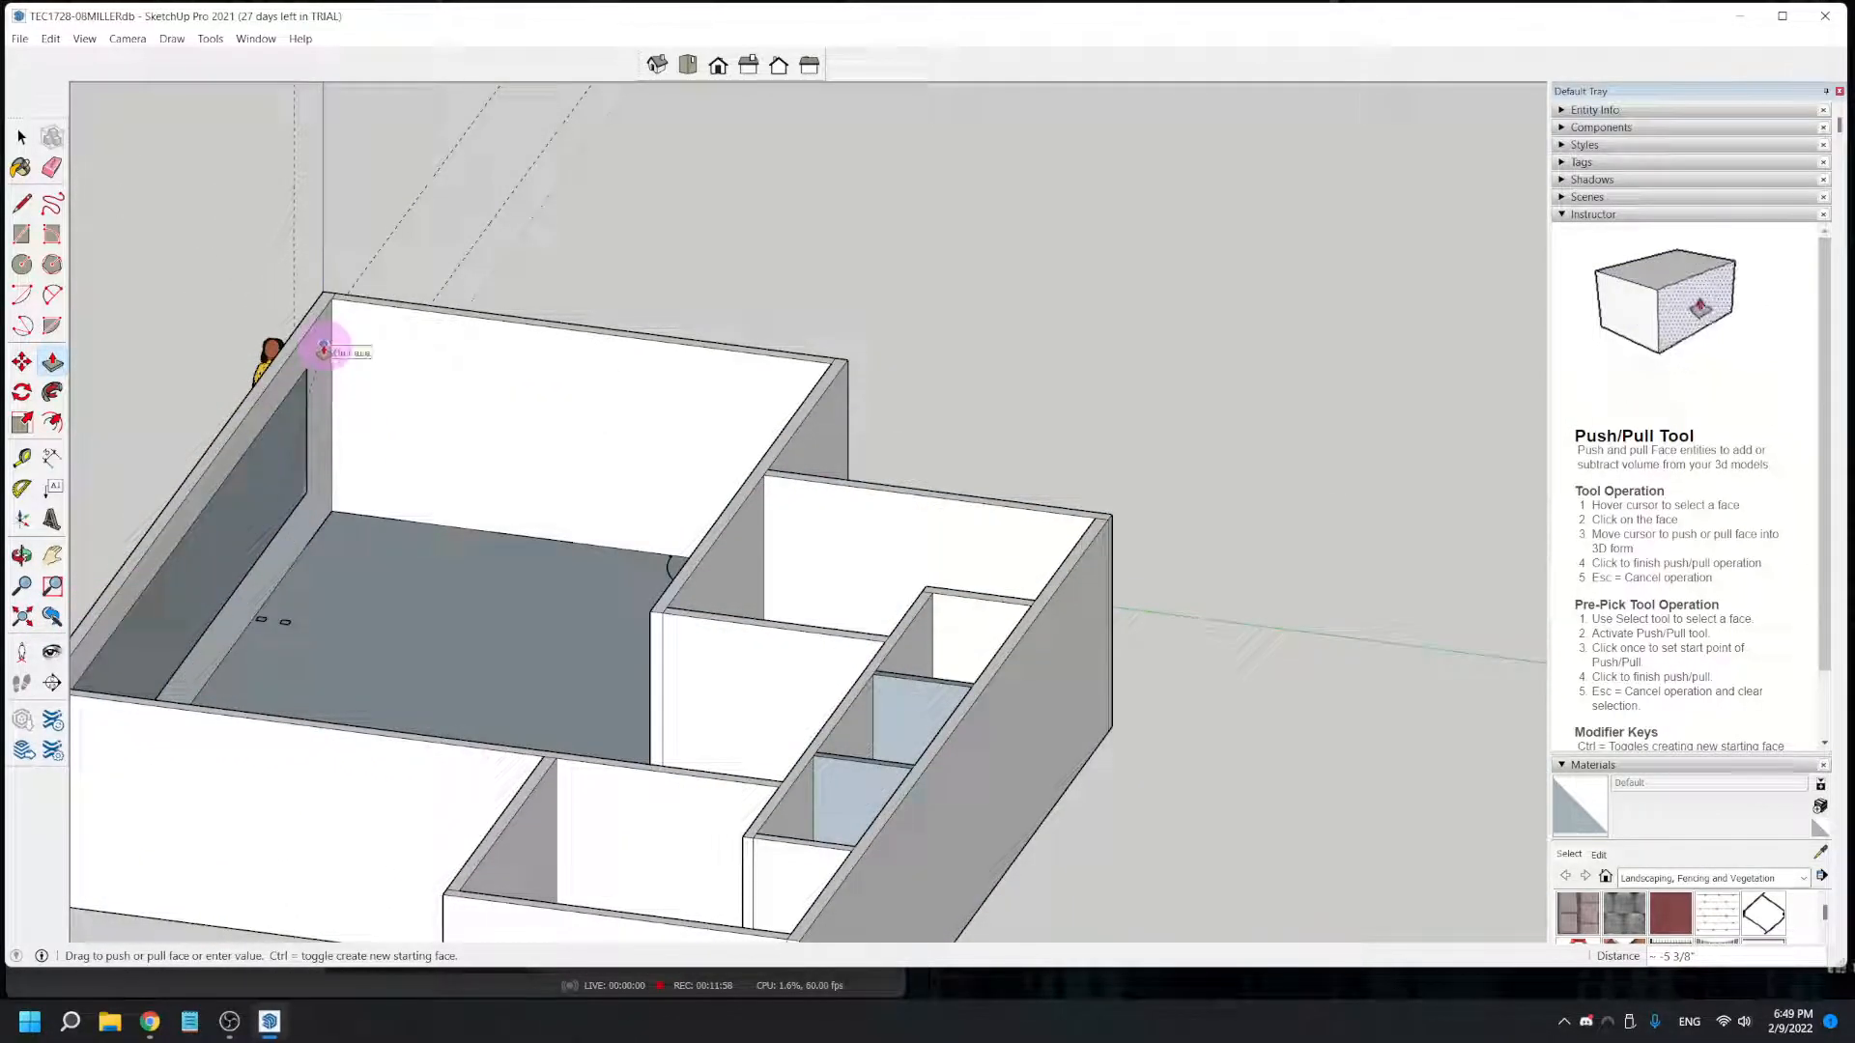
{"action": "left_click", "coordinate": [325, 351]}
- Place a vertical guide on the adjoining side wall about 1' 9" from the front corner, at the plan's first window edge
{"action": "middle_click_drag", "start_coordinate": [294, 838], "coordinate": [269, 614]}
{"action": "scroll", "coordinate": [770, 538], "scroll_direction": "up", "scroll_amount": 5}
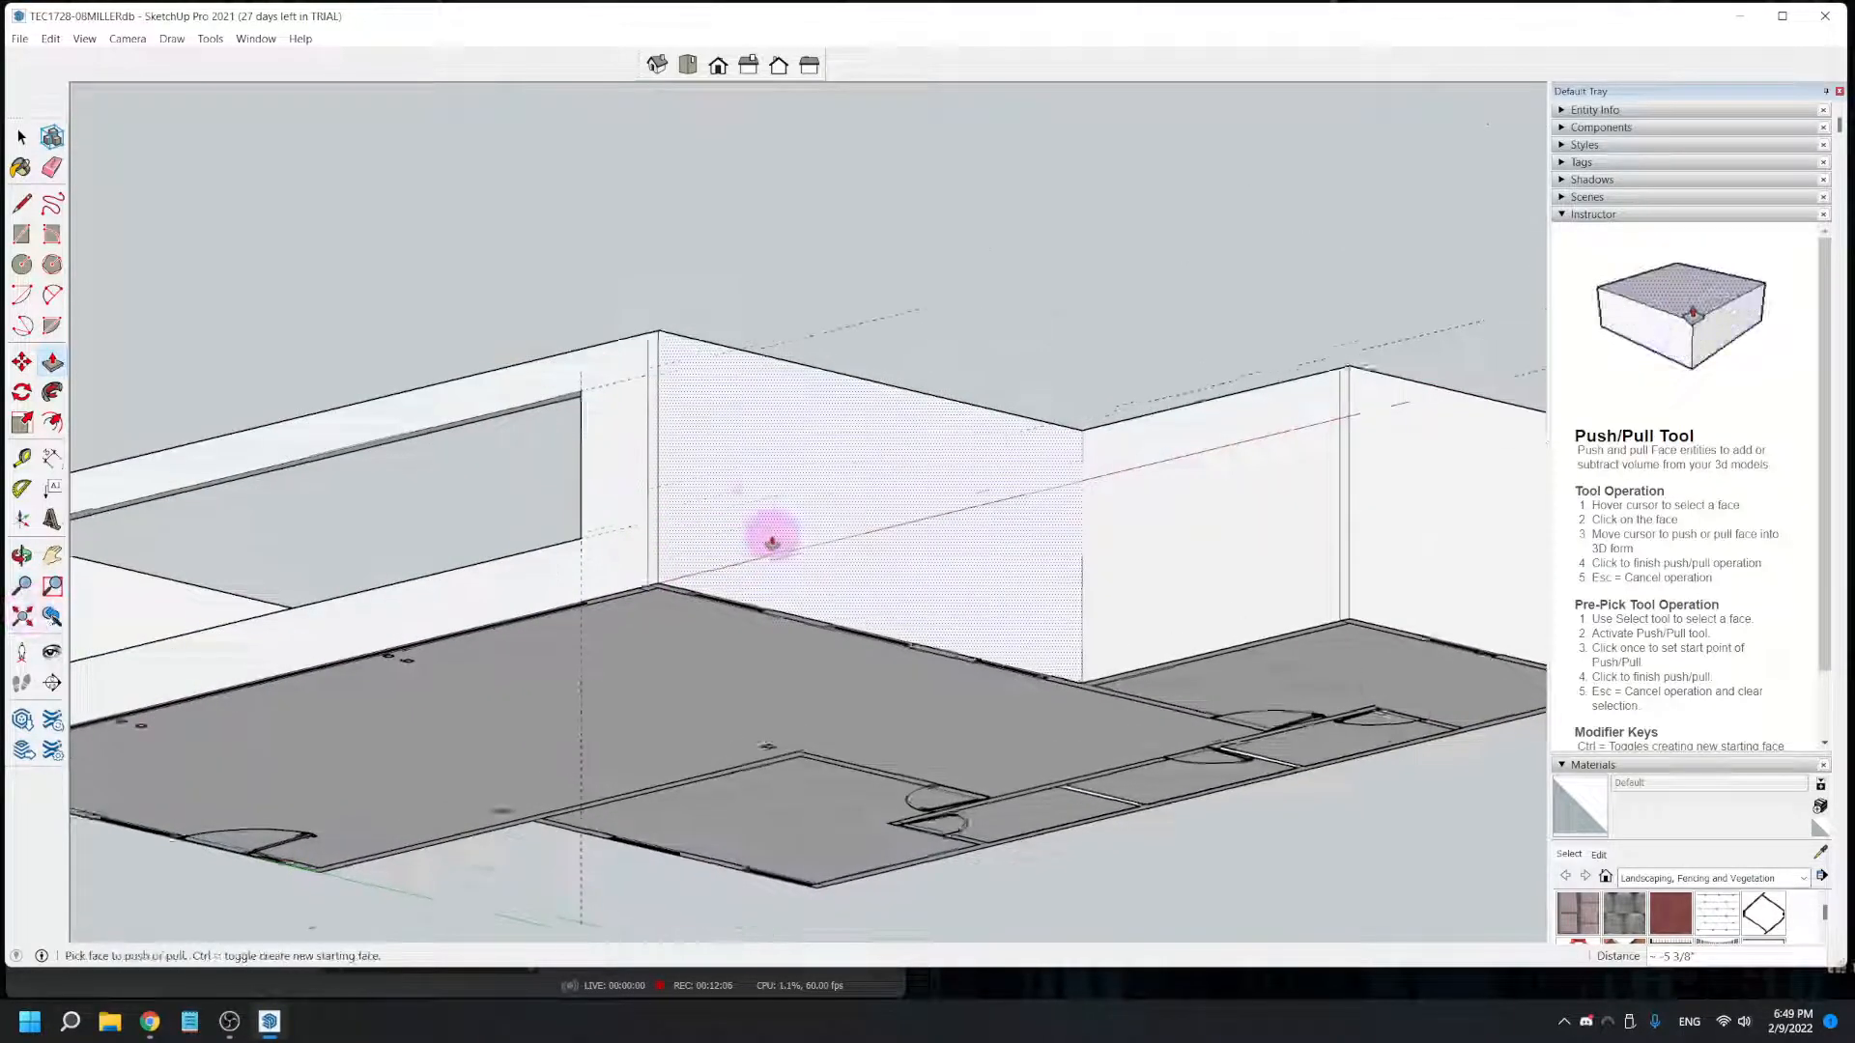
{"action": "middle_click_drag", "start_coordinate": [845, 574], "coordinate": [728, 641]}
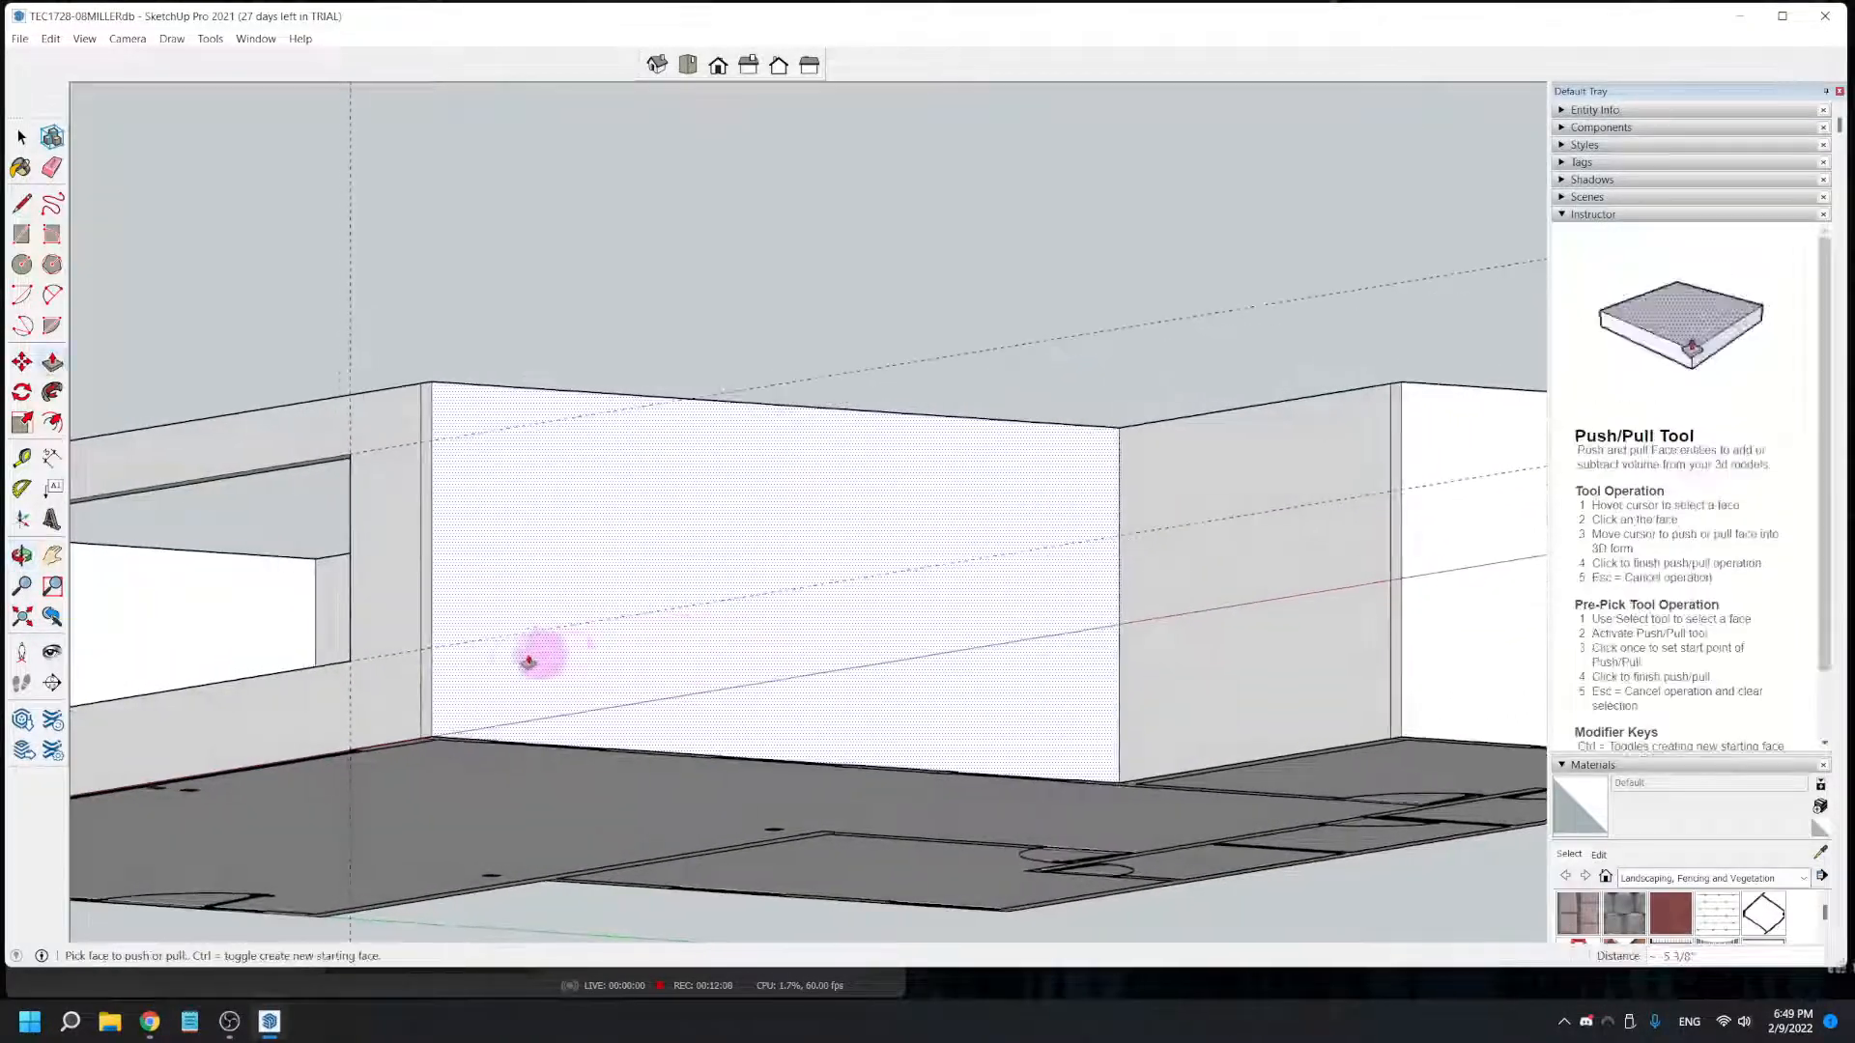
{"action": "scroll", "coordinate": [494, 662], "scroll_direction": "up", "scroll_amount": 3}
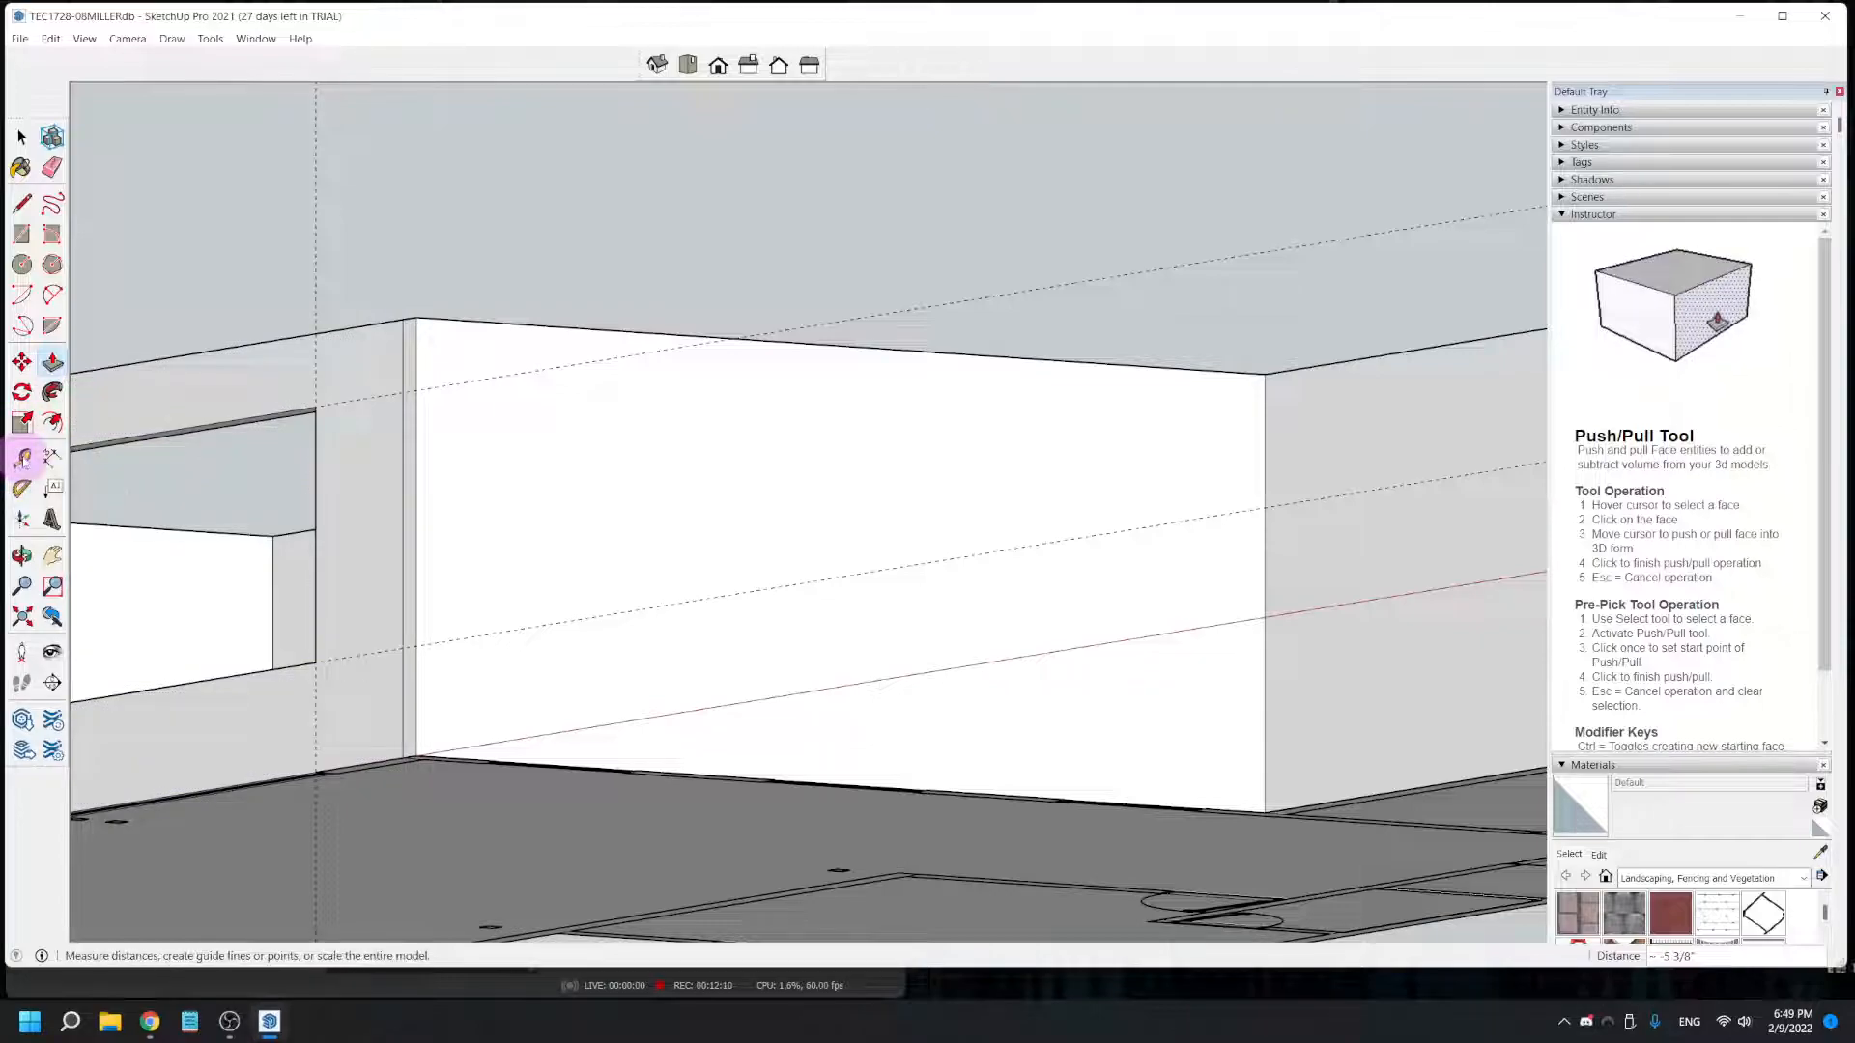
{"action": "left_click", "coordinate": [21, 458]}
{"action": "scroll", "coordinate": [522, 705], "scroll_direction": "up", "scroll_amount": 1}
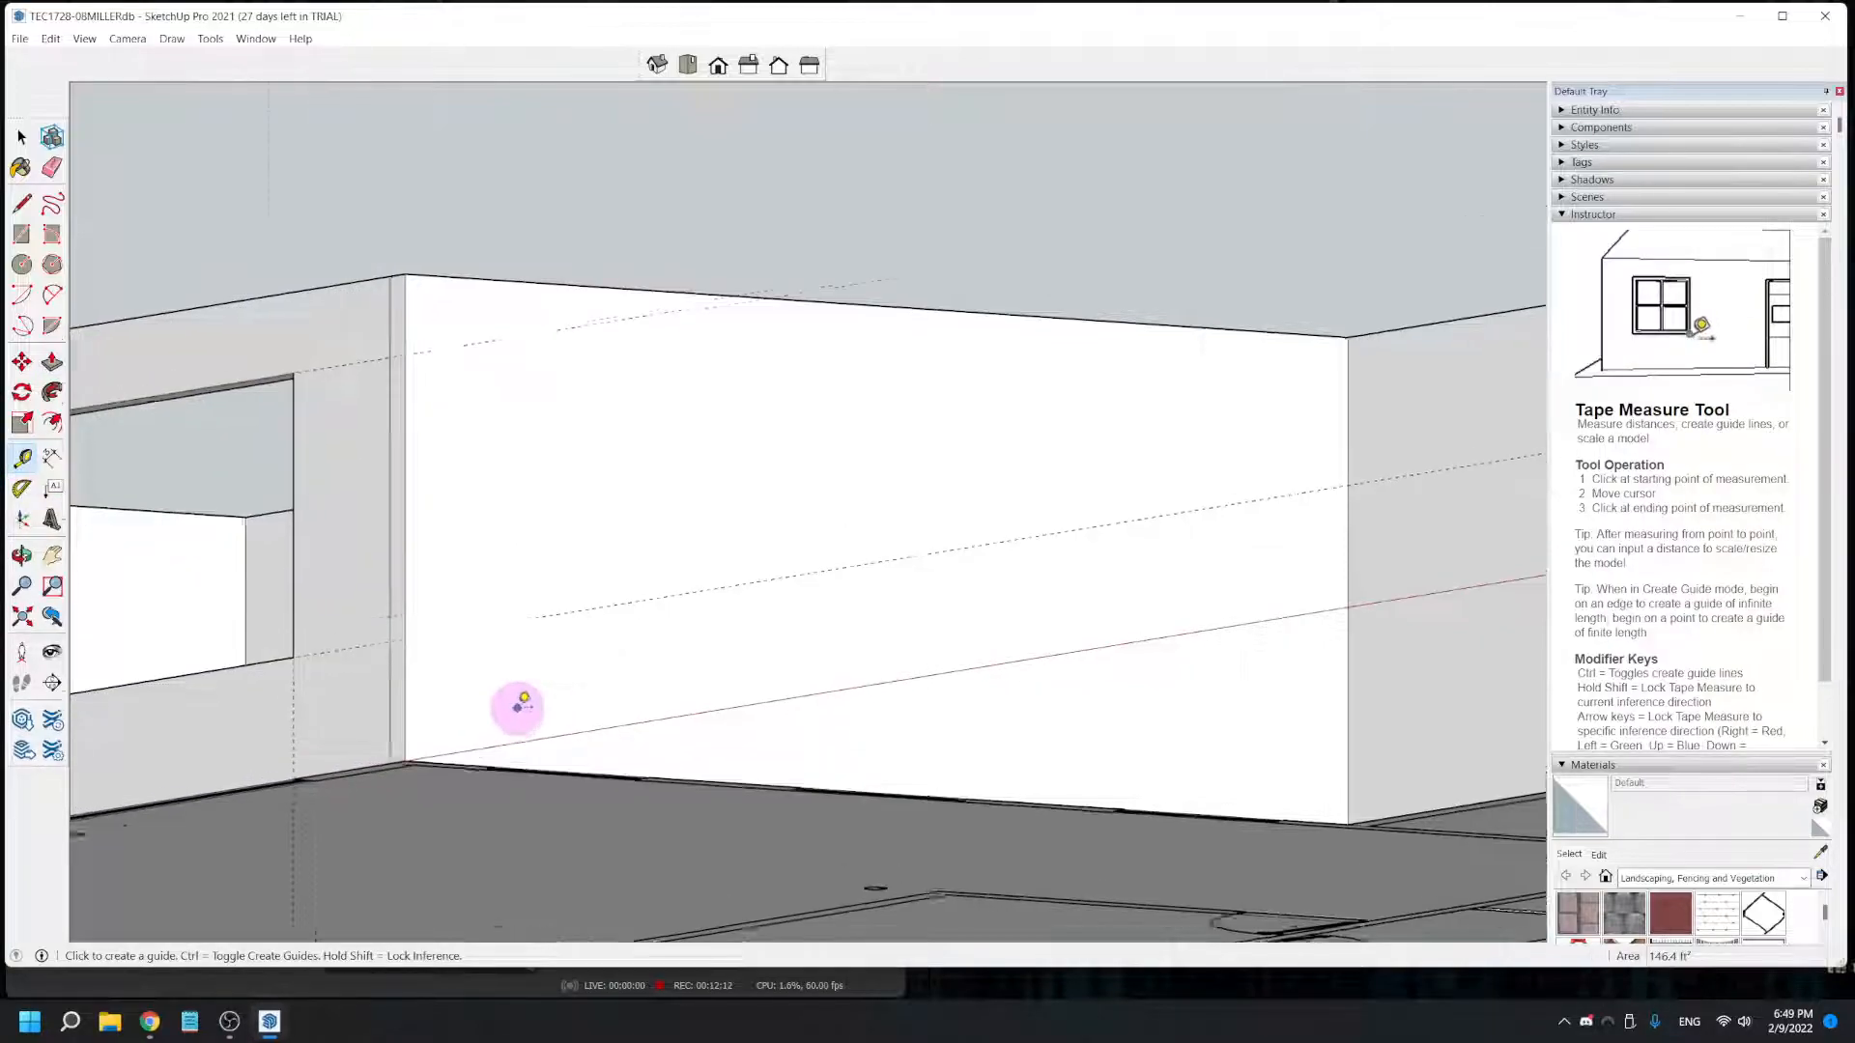
{"action": "scroll", "coordinate": [521, 705], "scroll_direction": "up", "scroll_amount": 2}
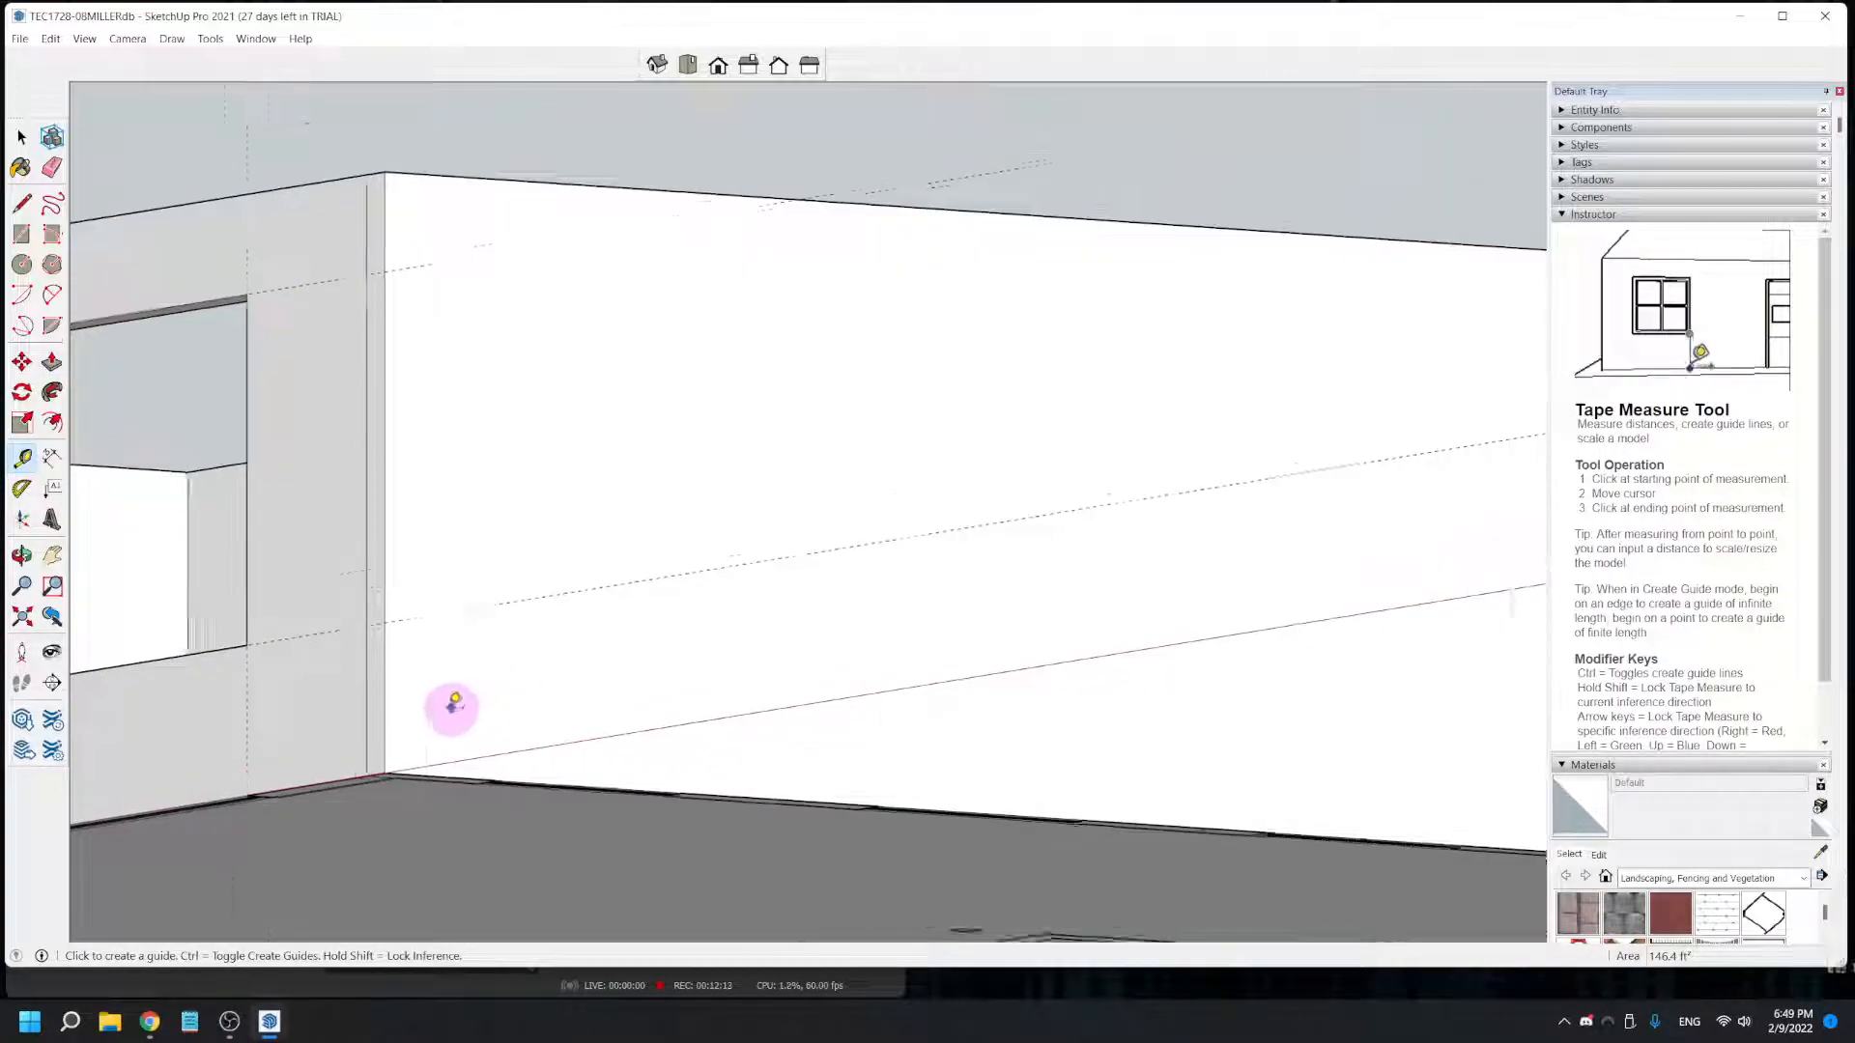
{"action": "left_click", "coordinate": [377, 705]}
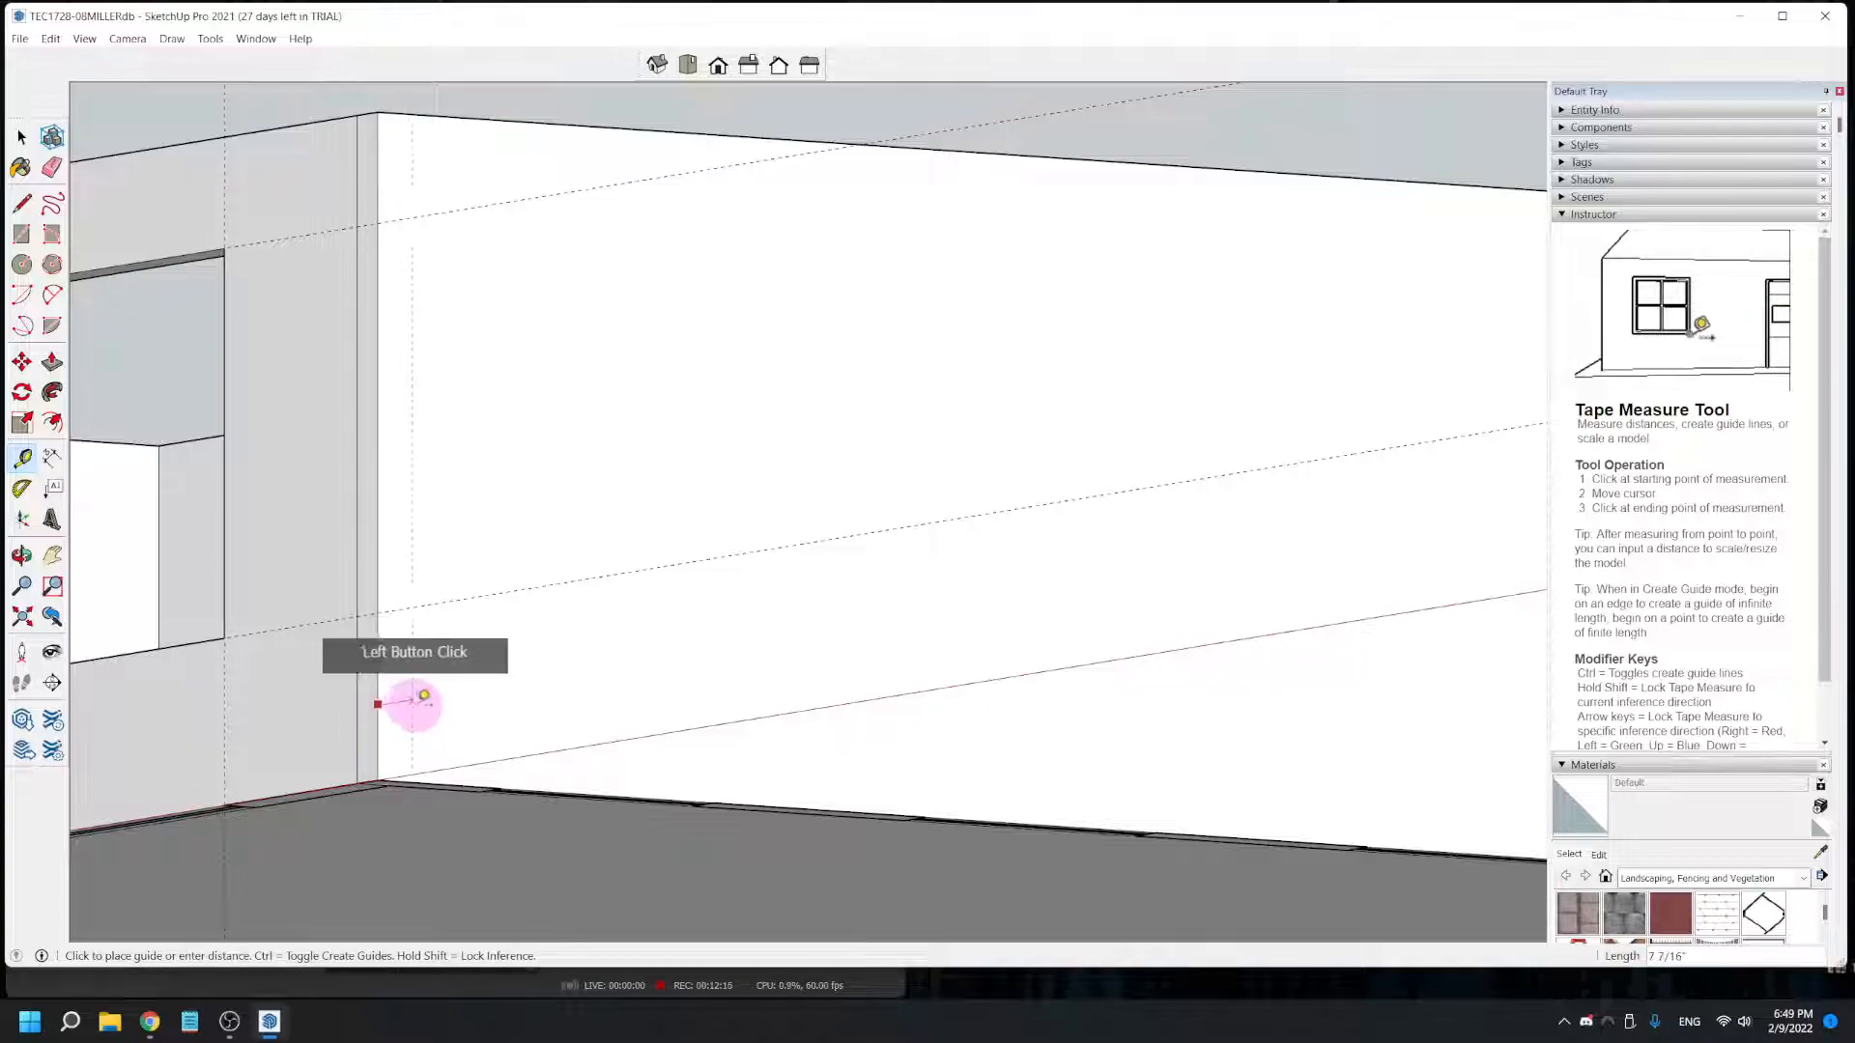
{"action": "middle_click_drag", "start_coordinate": [493, 770], "coordinate": [266, 681]}
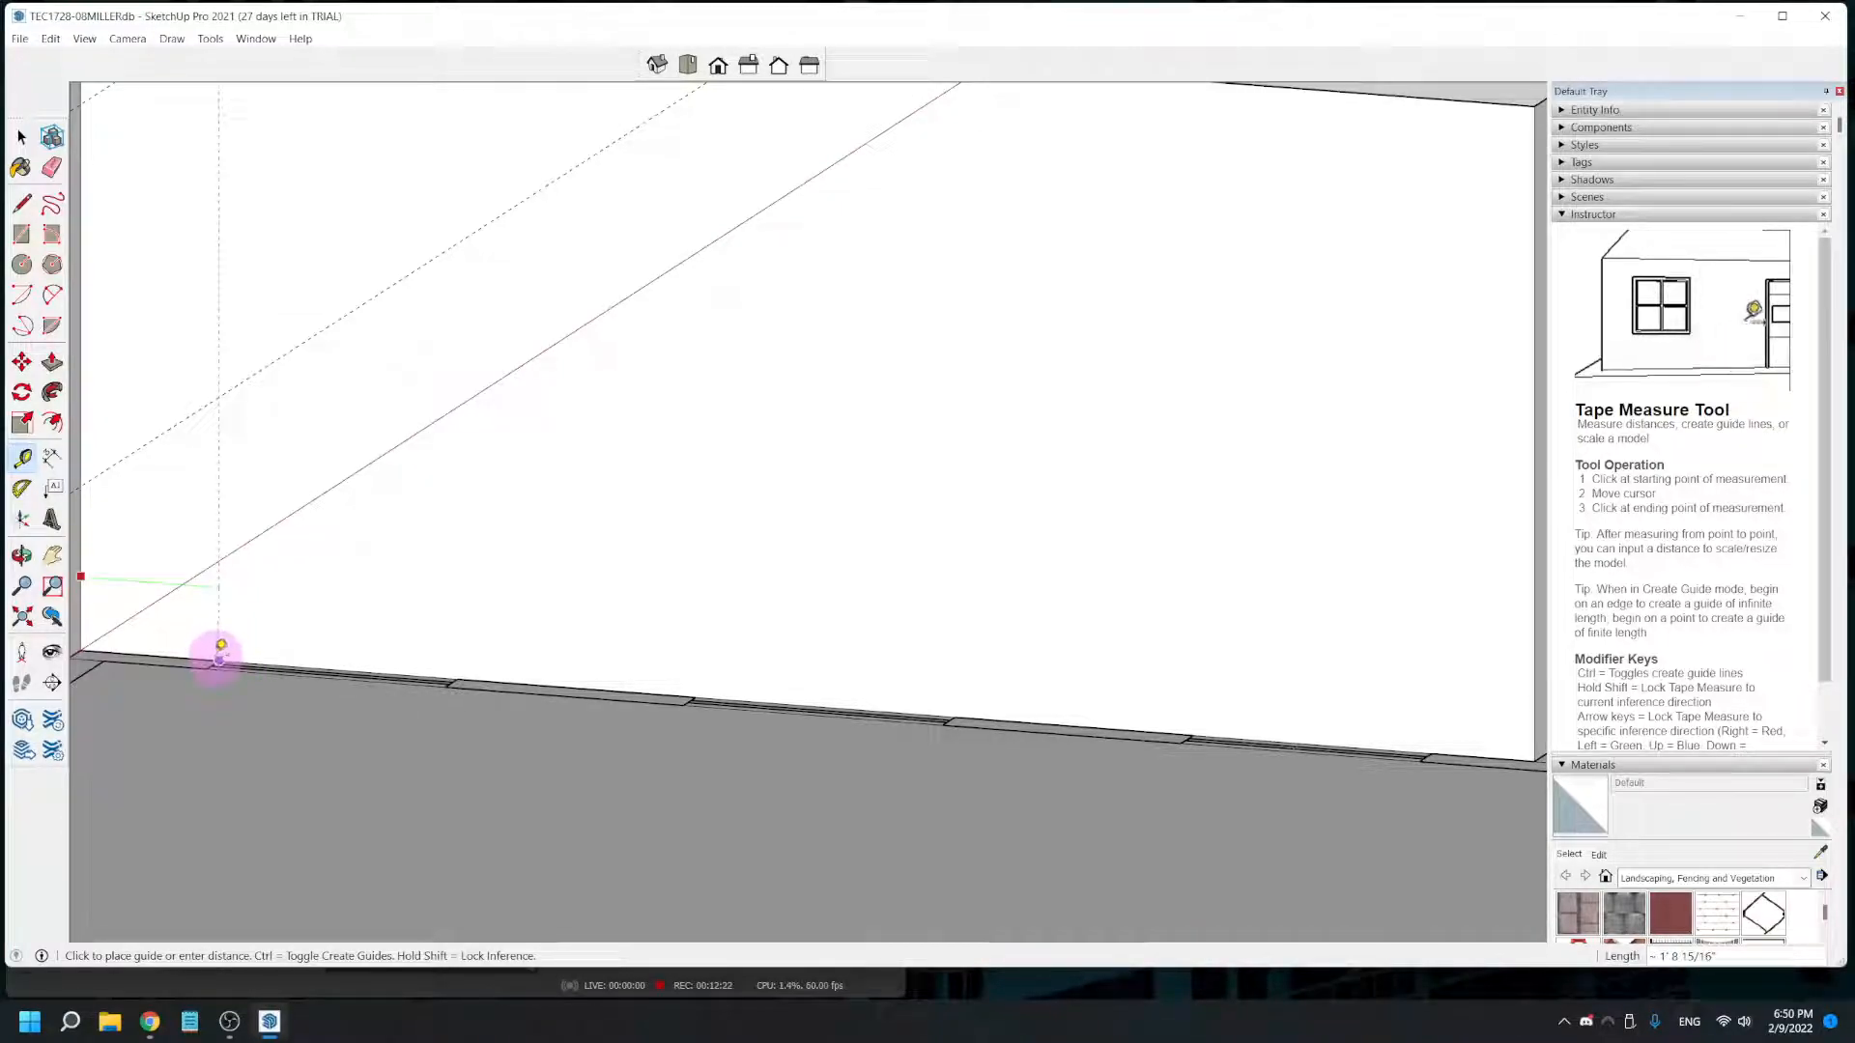
{"action": "left_click", "coordinate": [236, 749]}
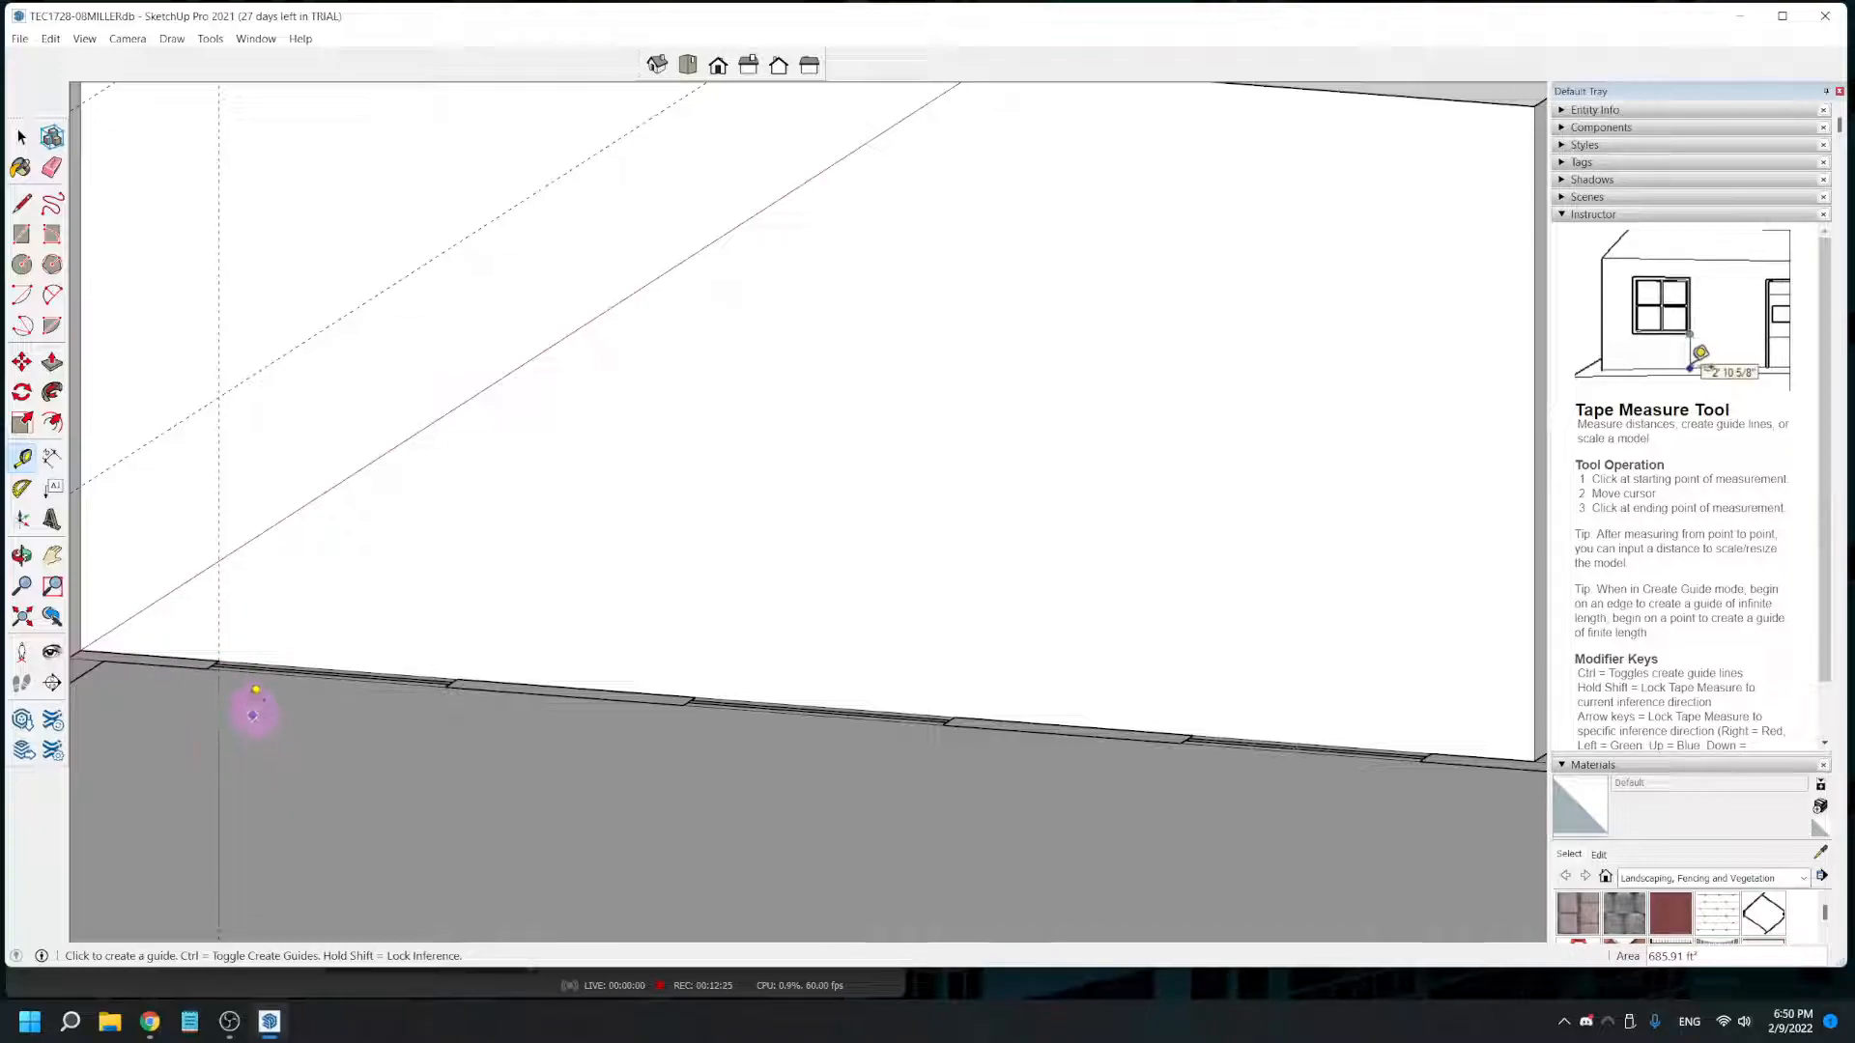
- Place vertical guides on the side wall at the first window's far edge, about 4' 9" from the corner, and 3' beyond that at the second window's near edge
{"action": "left_click", "coordinate": [81, 556]}
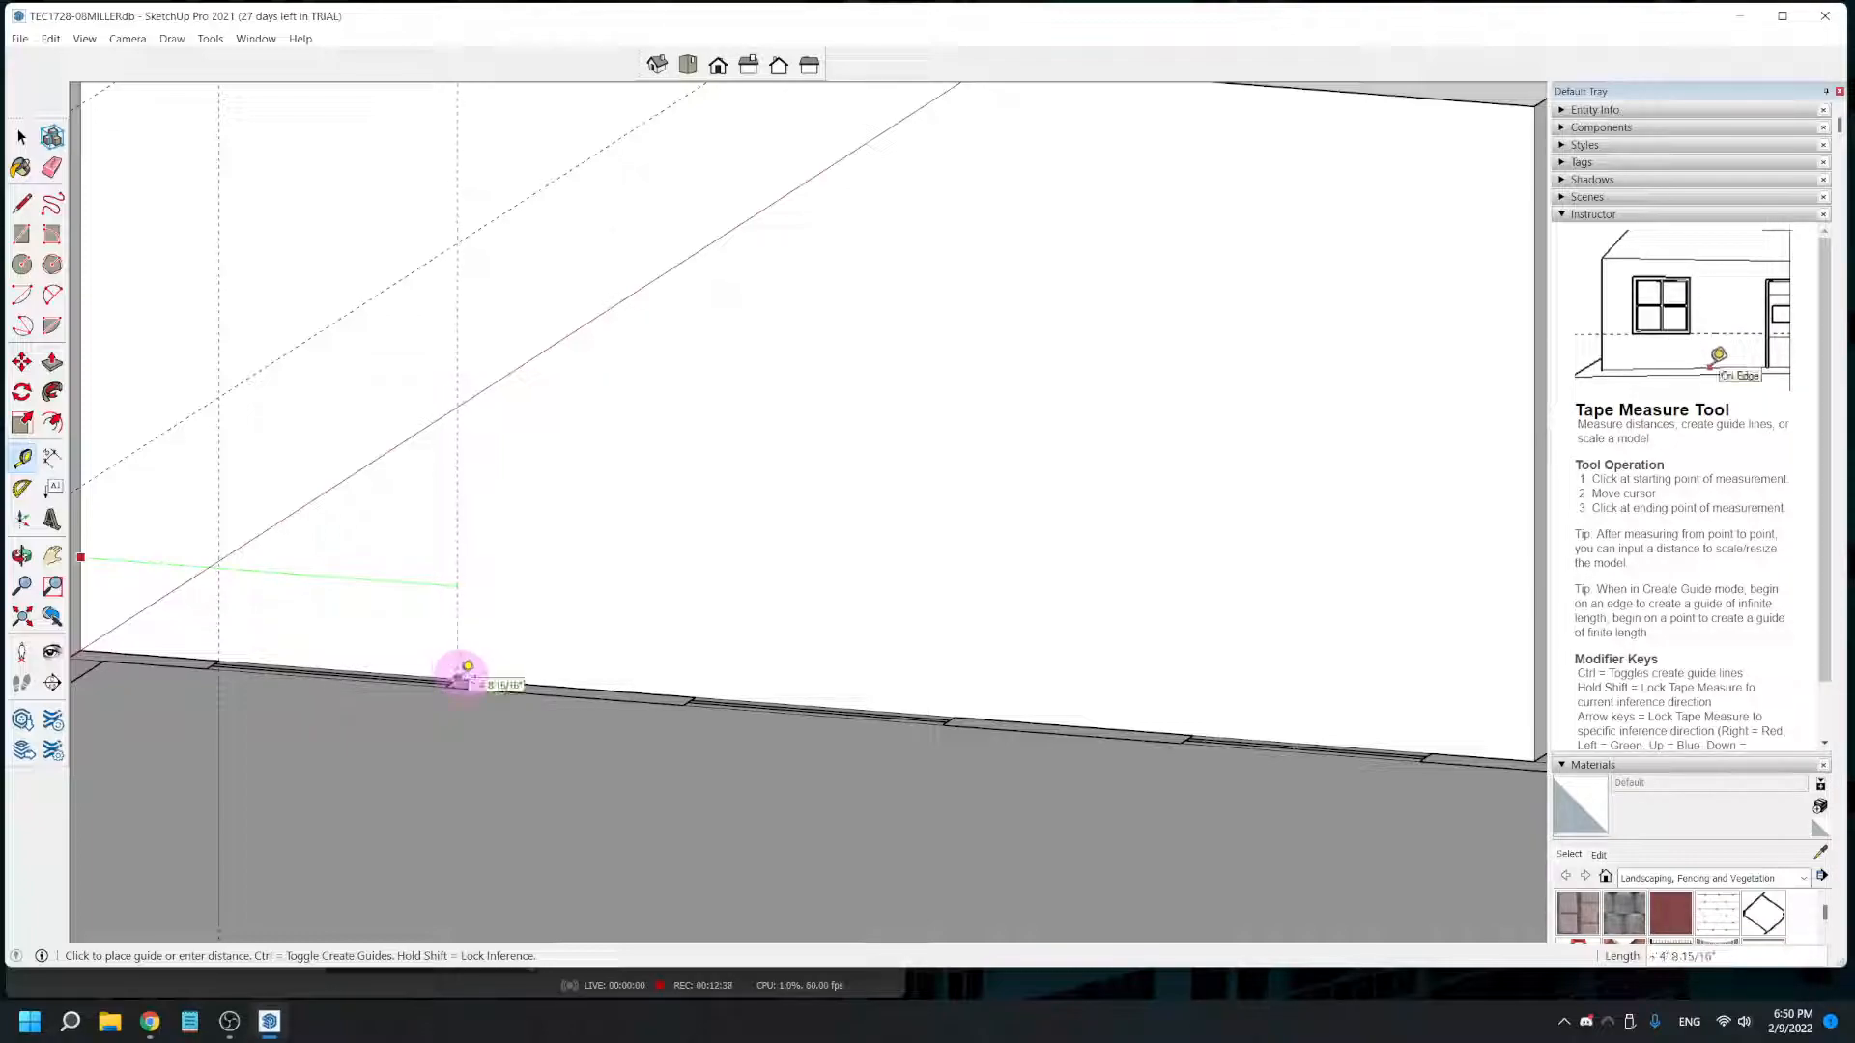
{"action": "left_click", "coordinate": [483, 725]}
{"action": "middle_click_drag", "start_coordinate": [493, 738], "coordinate": [715, 704]}
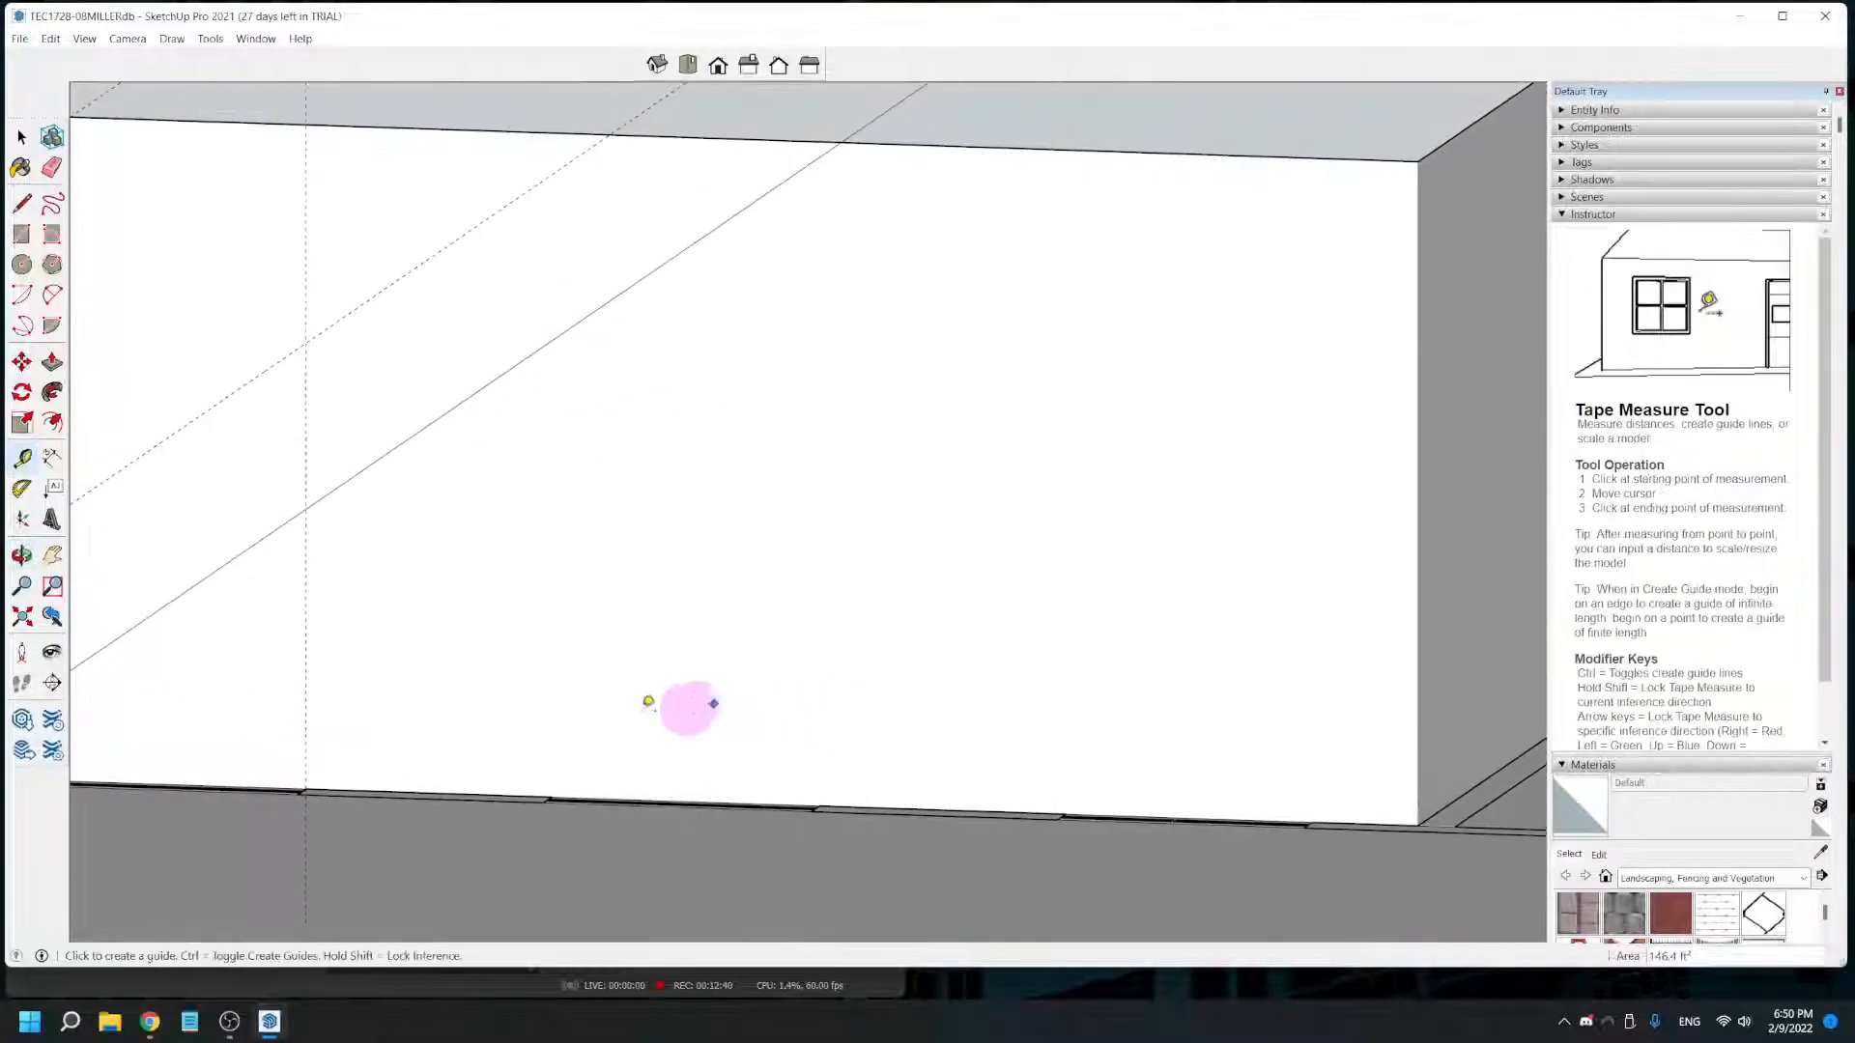
{"action": "left_click", "coordinate": [305, 727]}
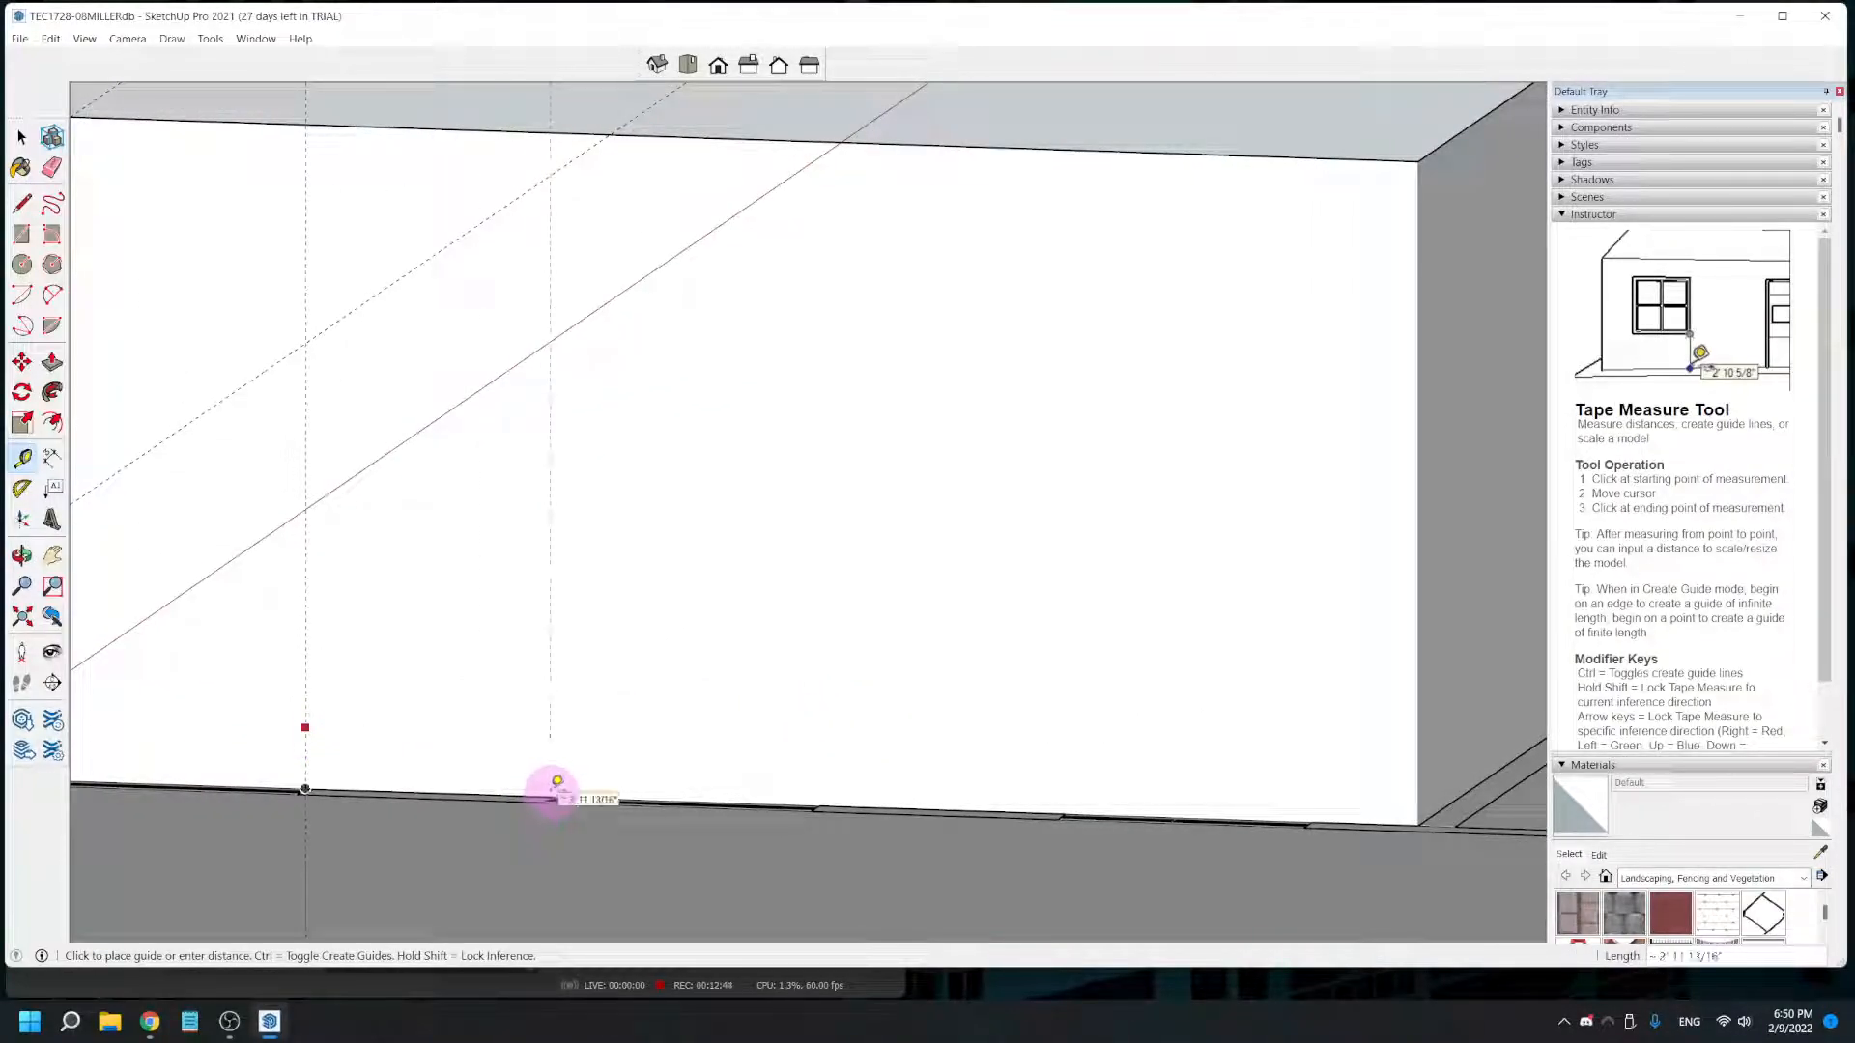
{"action": "scroll", "coordinate": [555, 794], "scroll_direction": "up", "scroll_amount": 3}
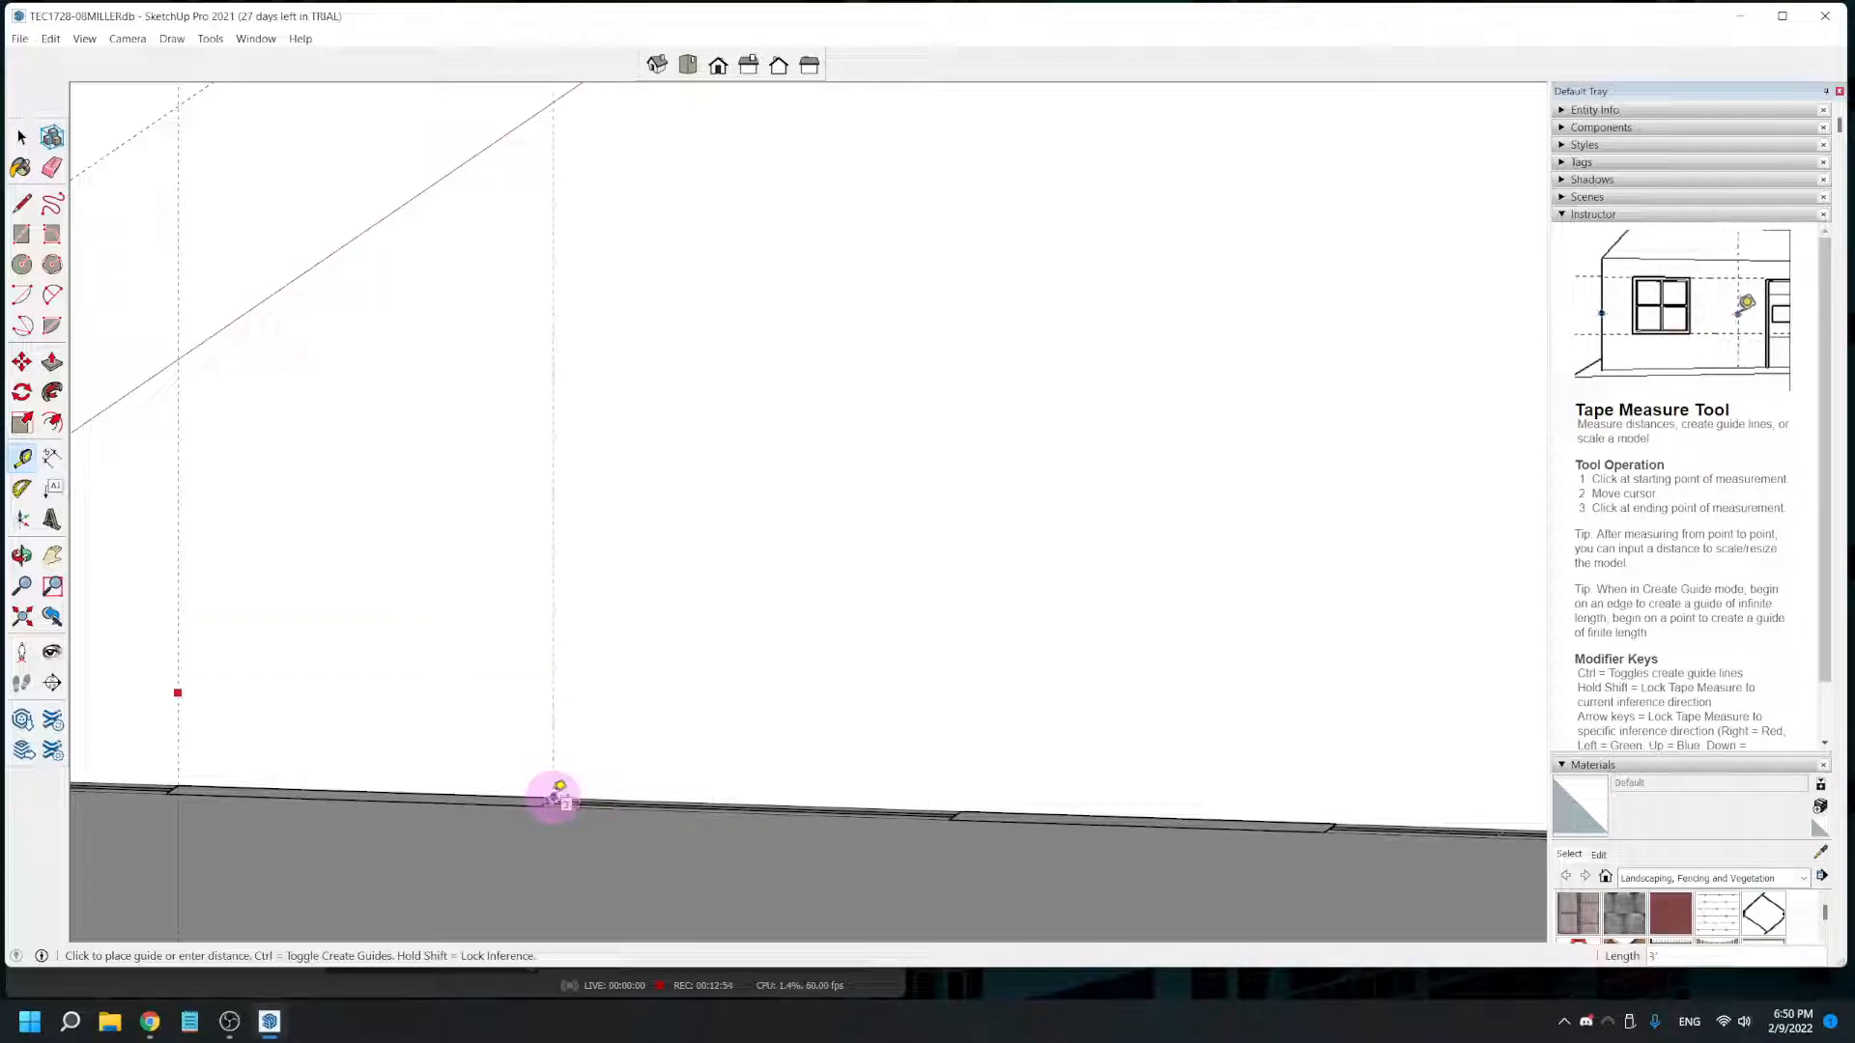
{"action": "left_click", "coordinate": [554, 798]}
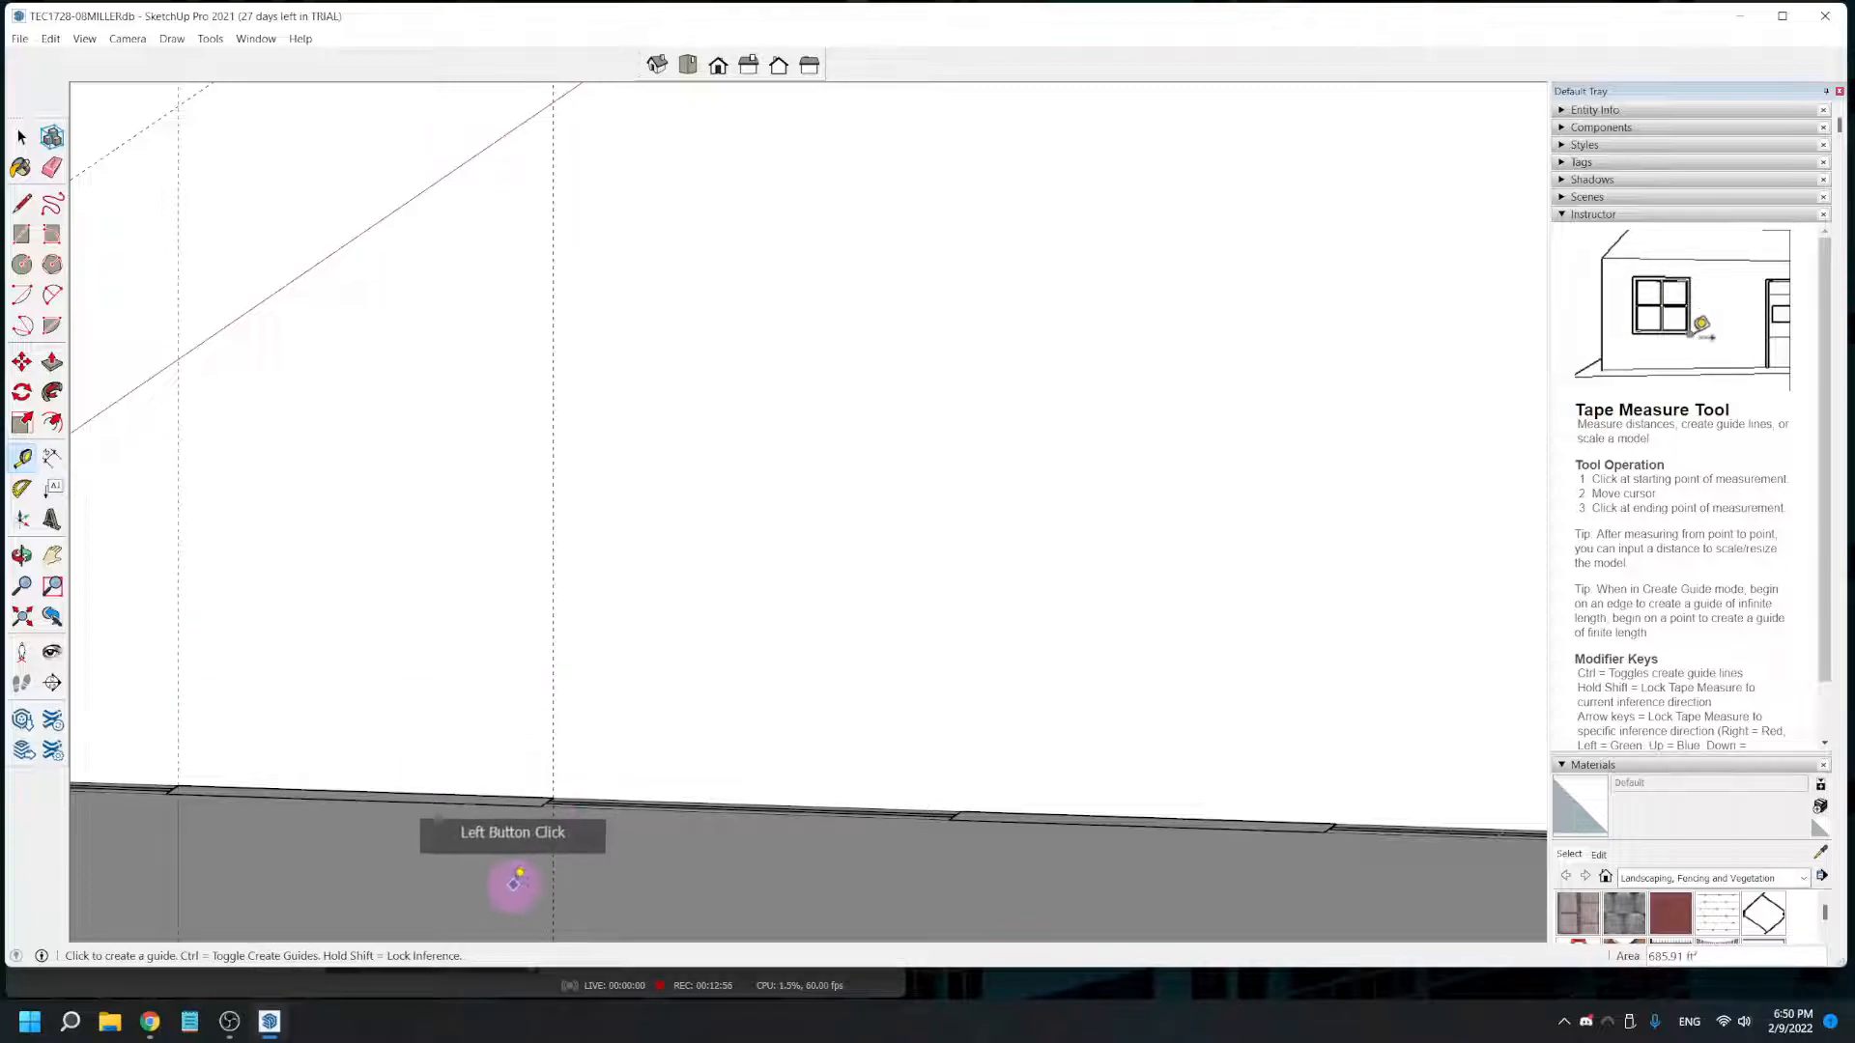
- Place three more vertical guides on the side wall, at the second window's far edge and at both edges of the third window in the plan
{"action": "left_click", "coordinate": [552, 762]}
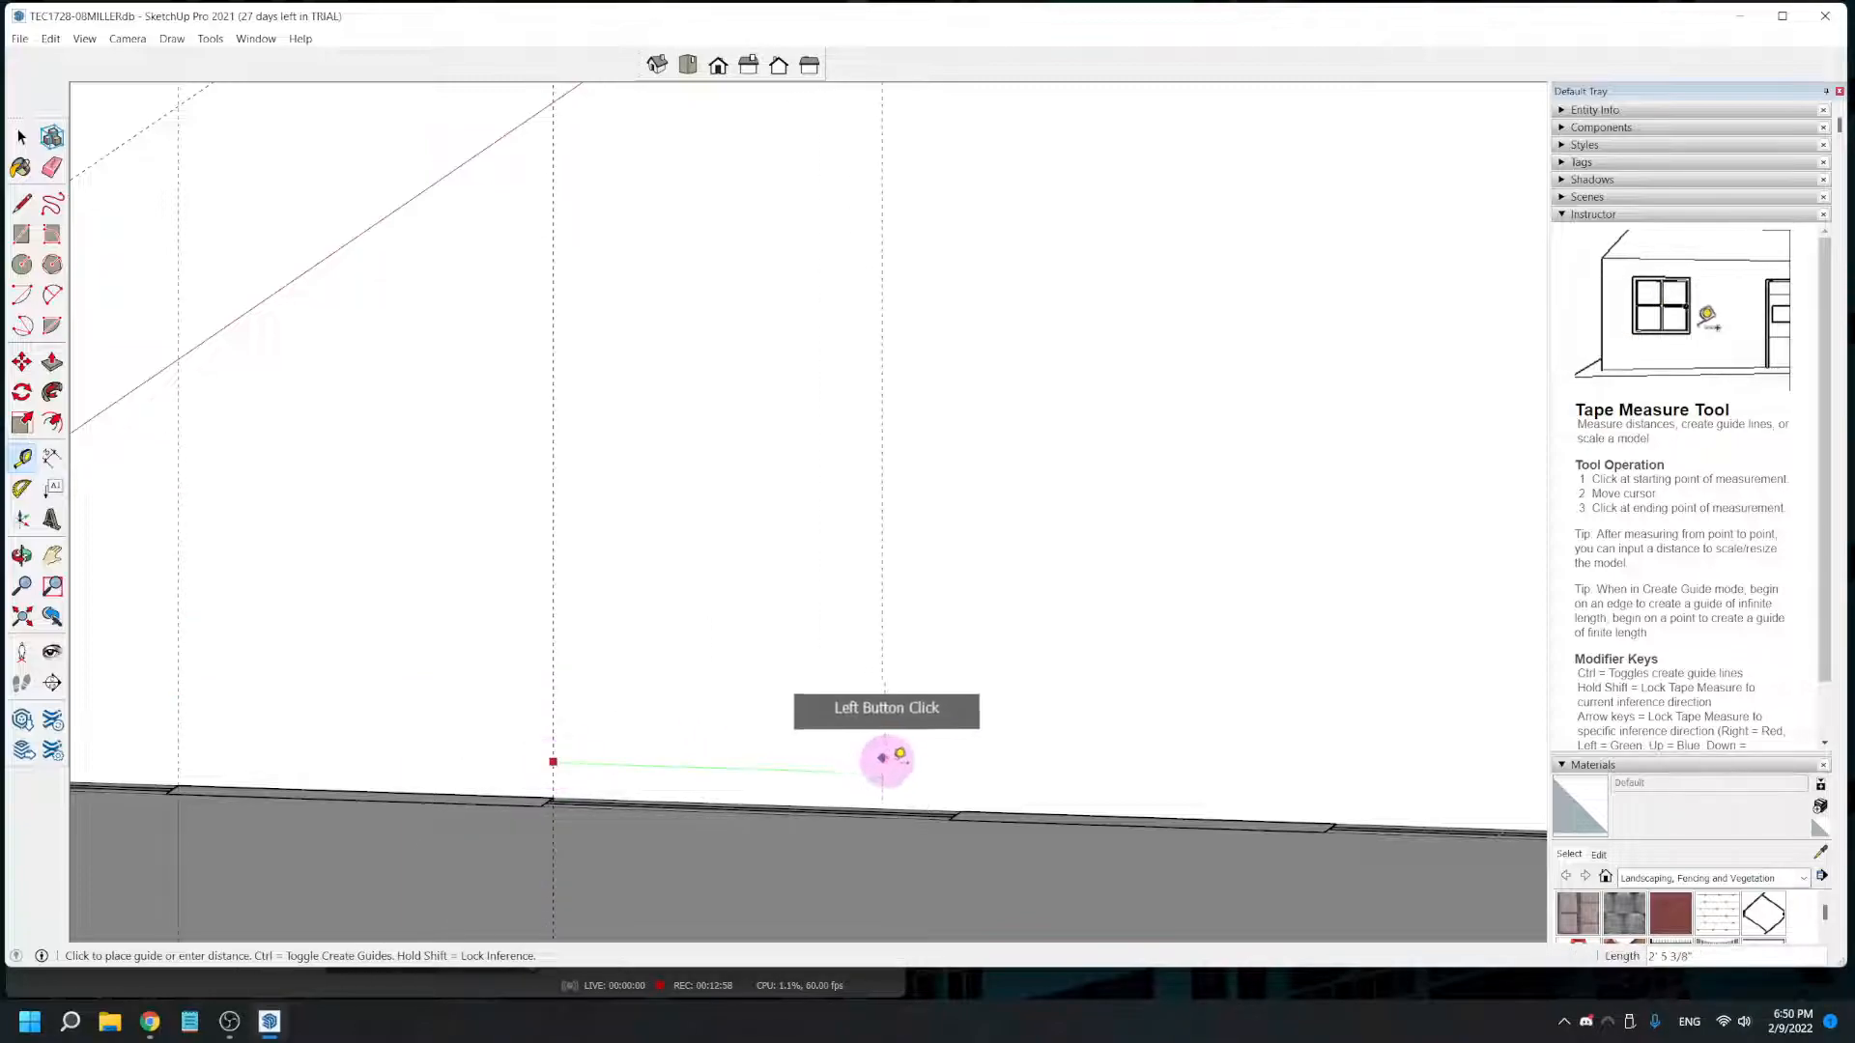
{"action": "left_click", "coordinate": [960, 812]}
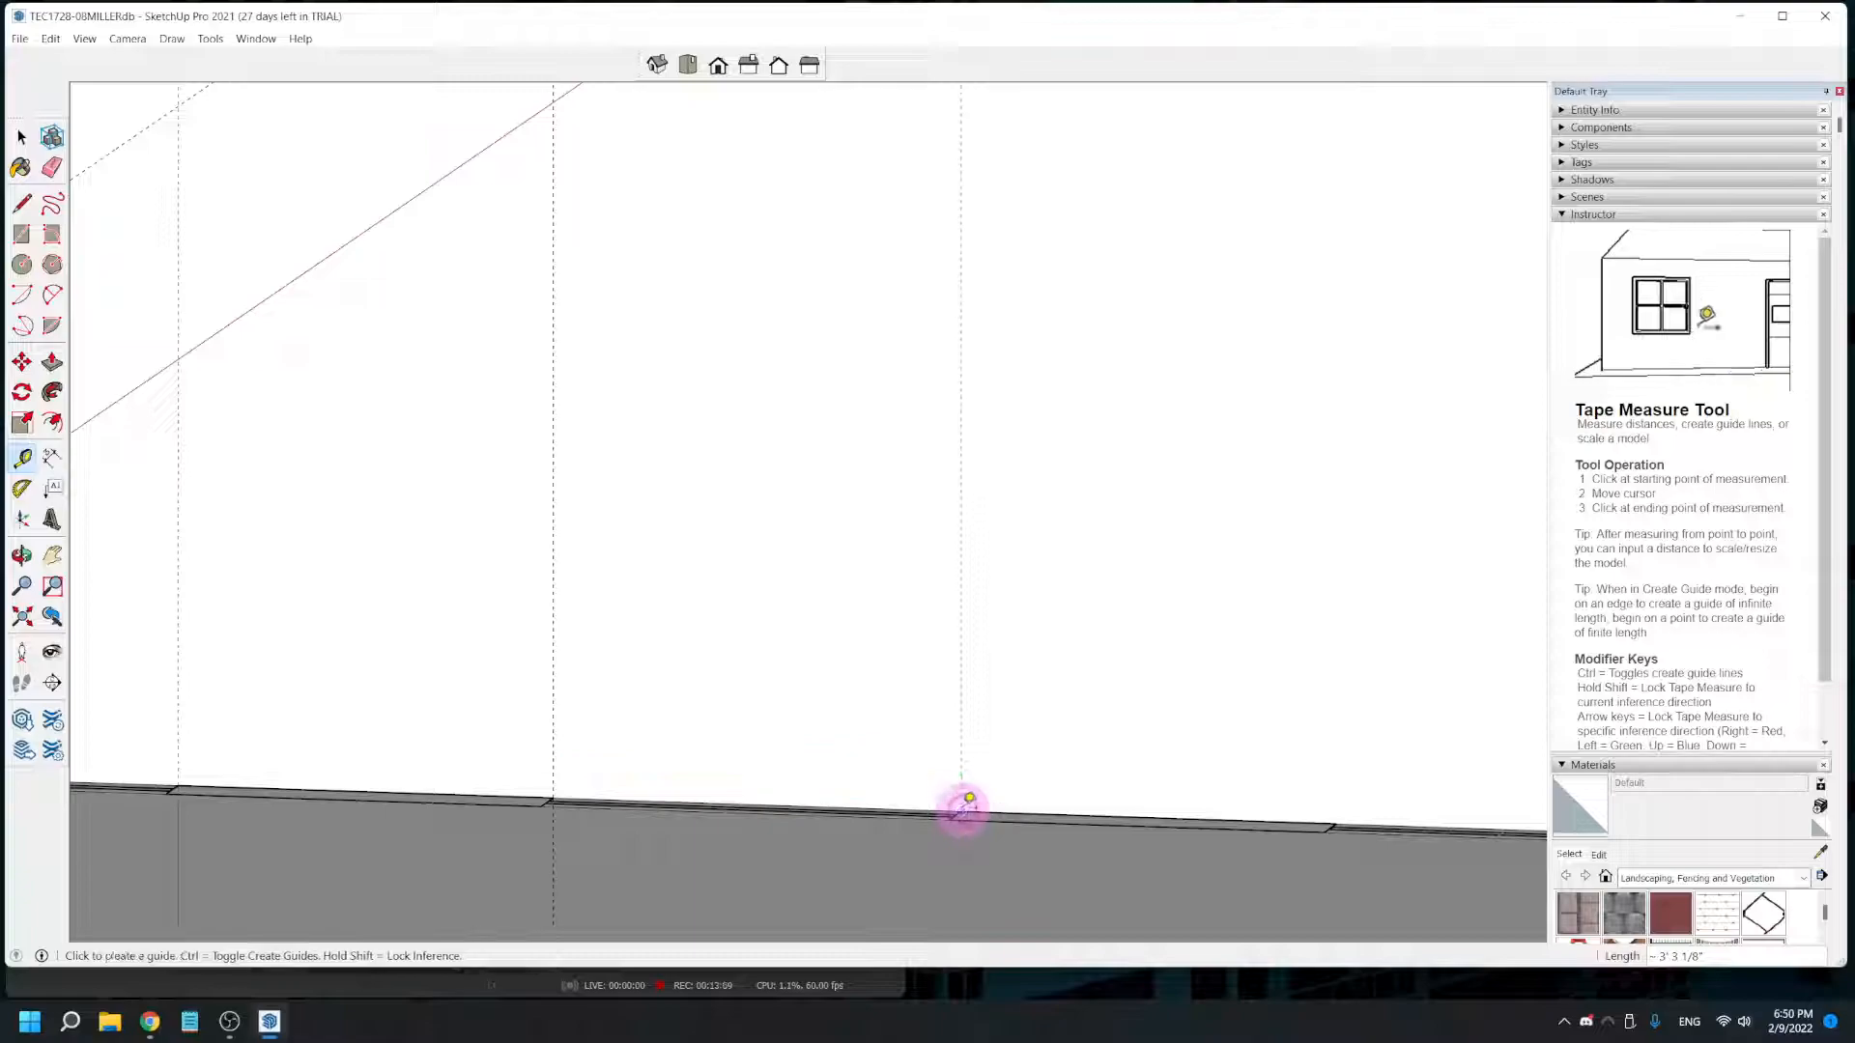
{"action": "middle_click_drag", "start_coordinate": [1155, 771], "coordinate": [1072, 749]}
{"action": "left_click", "coordinate": [491, 691]}
{"action": "left_click", "coordinate": [874, 747]}
{"action": "left_click", "coordinate": [874, 696]}
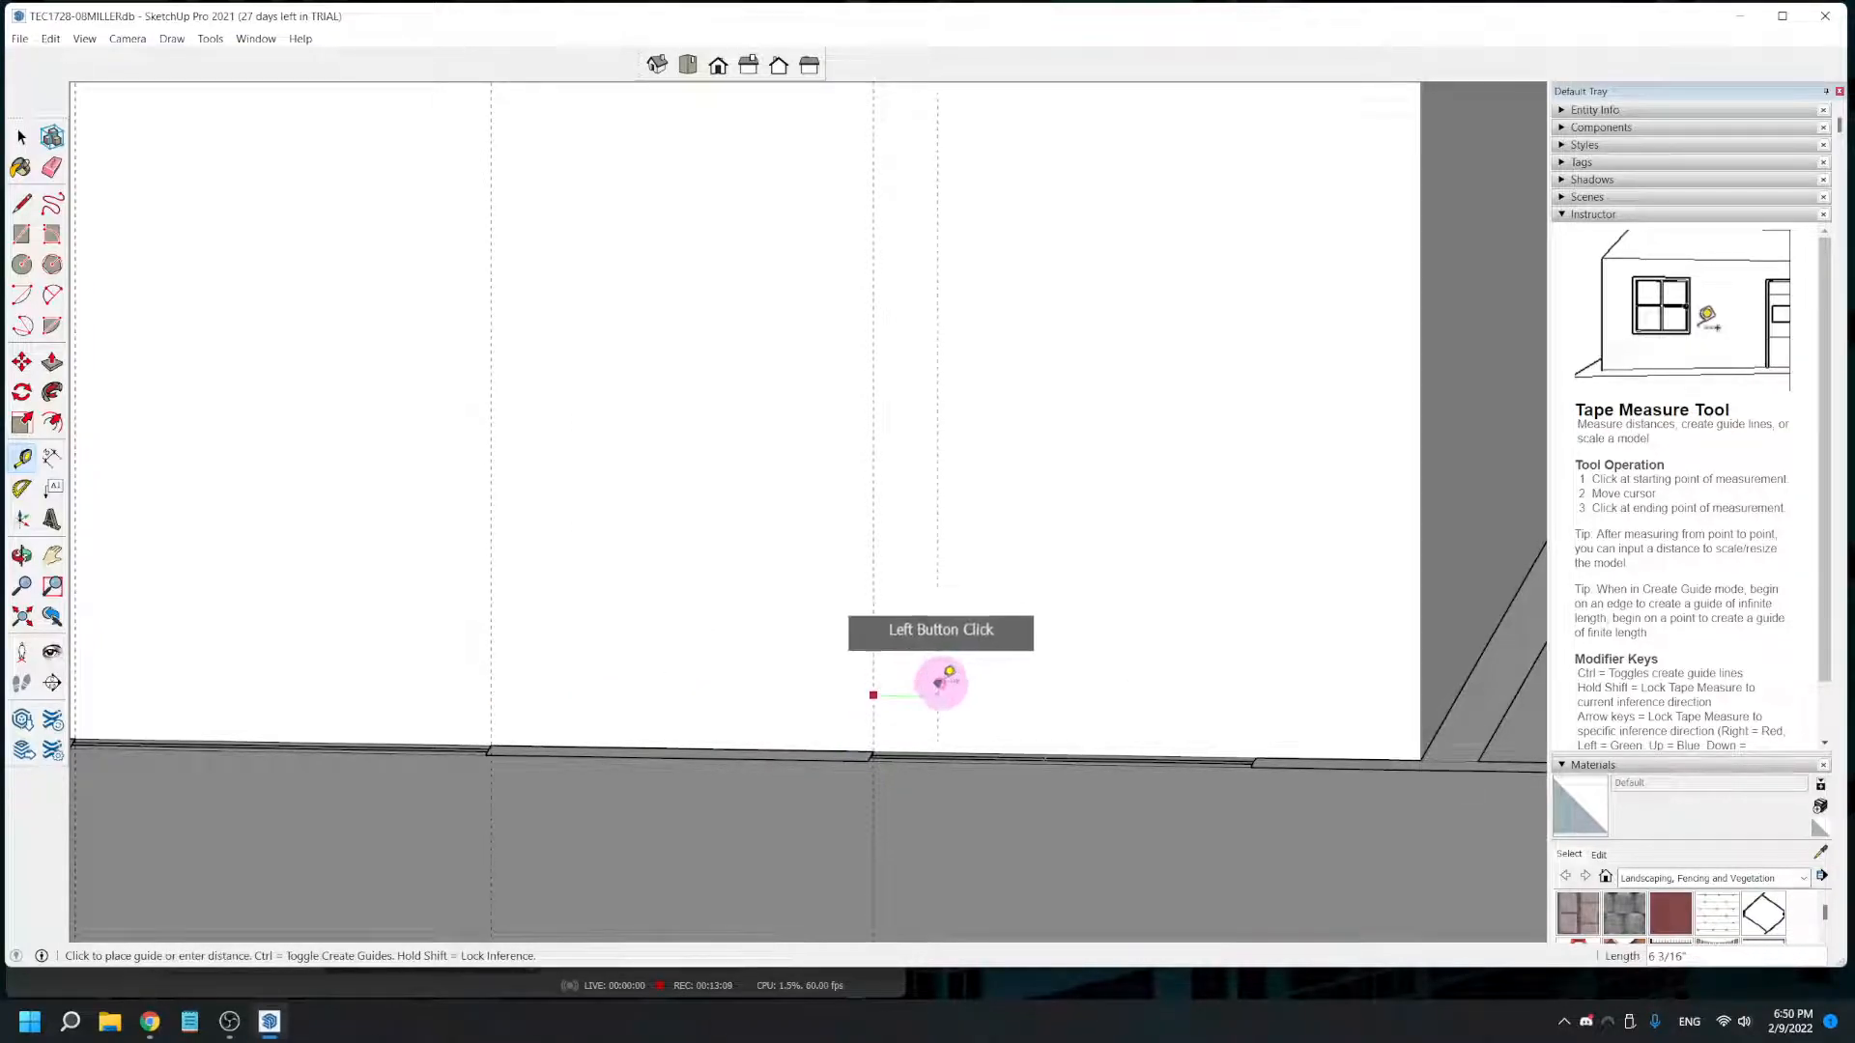
{"action": "left_click", "coordinate": [1258, 750]}
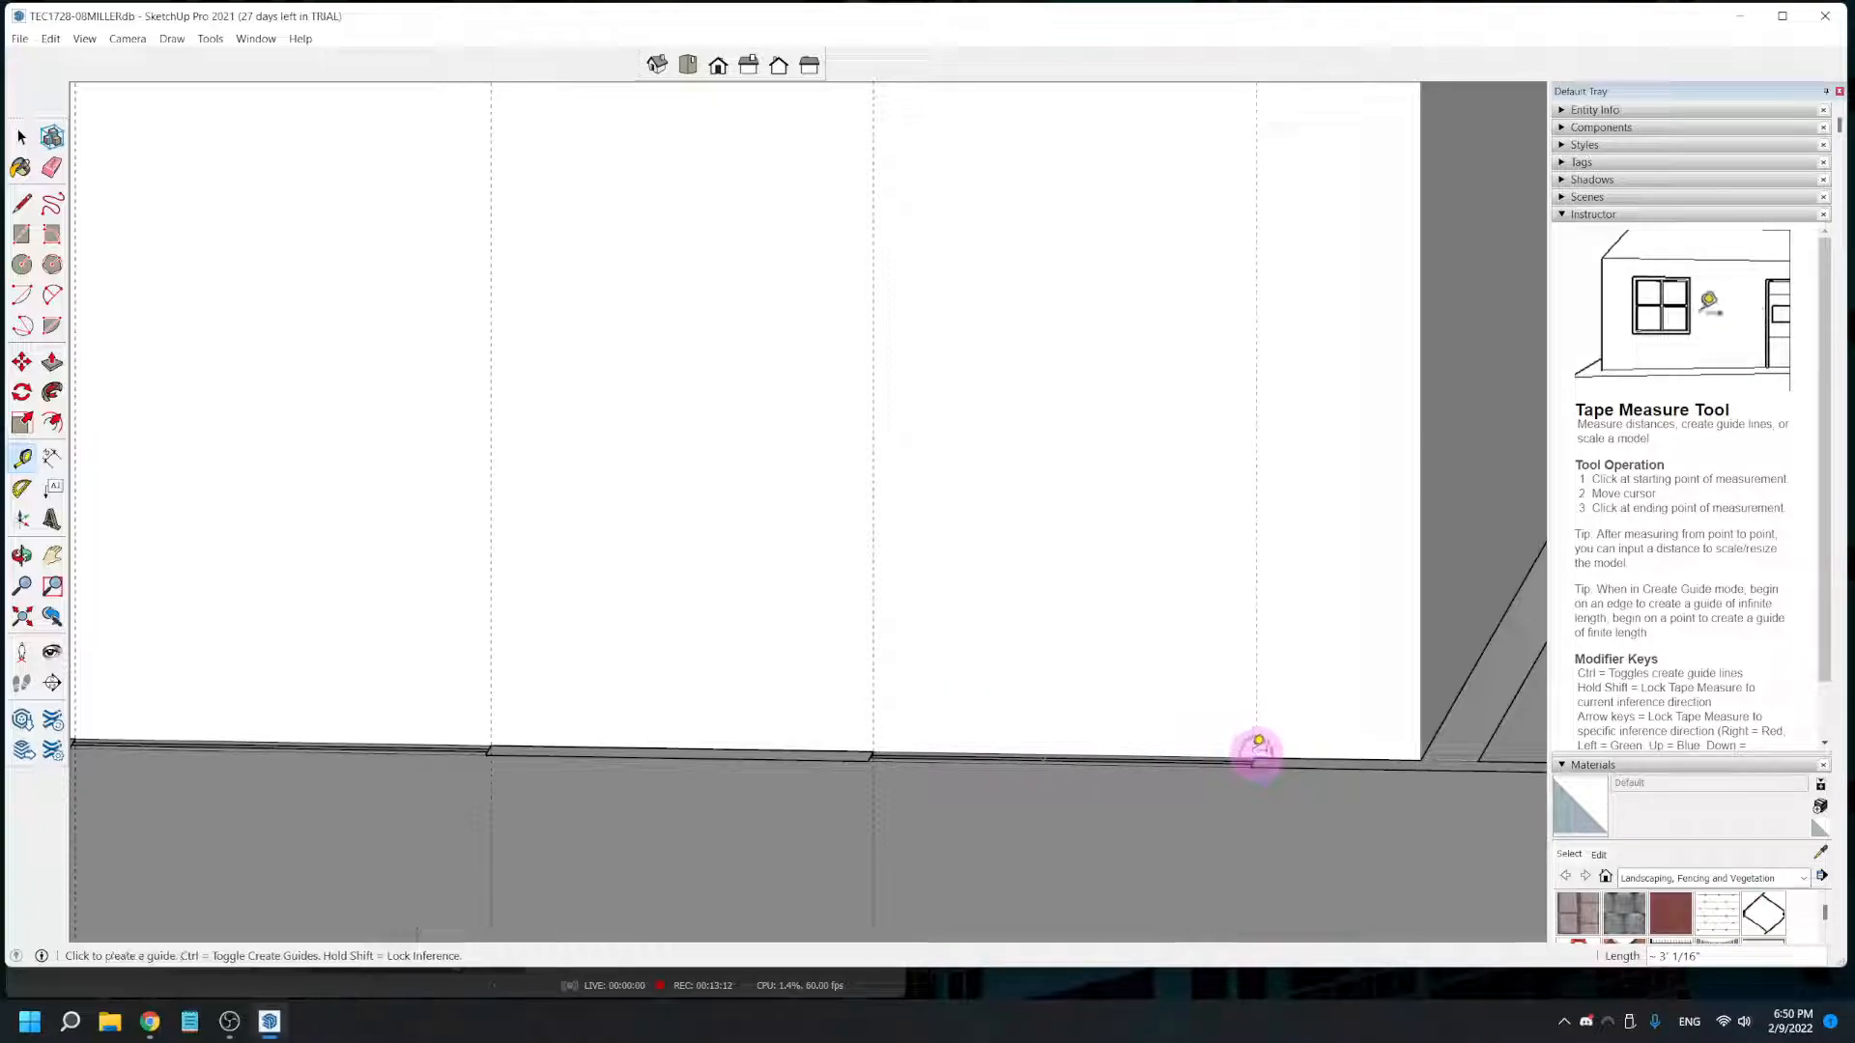
- Place a horizontal guide on the side wall 2' above its base edge for the window sills
{"action": "scroll", "coordinate": [1014, 711], "scroll_direction": "down", "scroll_amount": 6}
{"action": "middle_click_drag", "start_coordinate": [356, 651], "coordinate": [464, 763]}
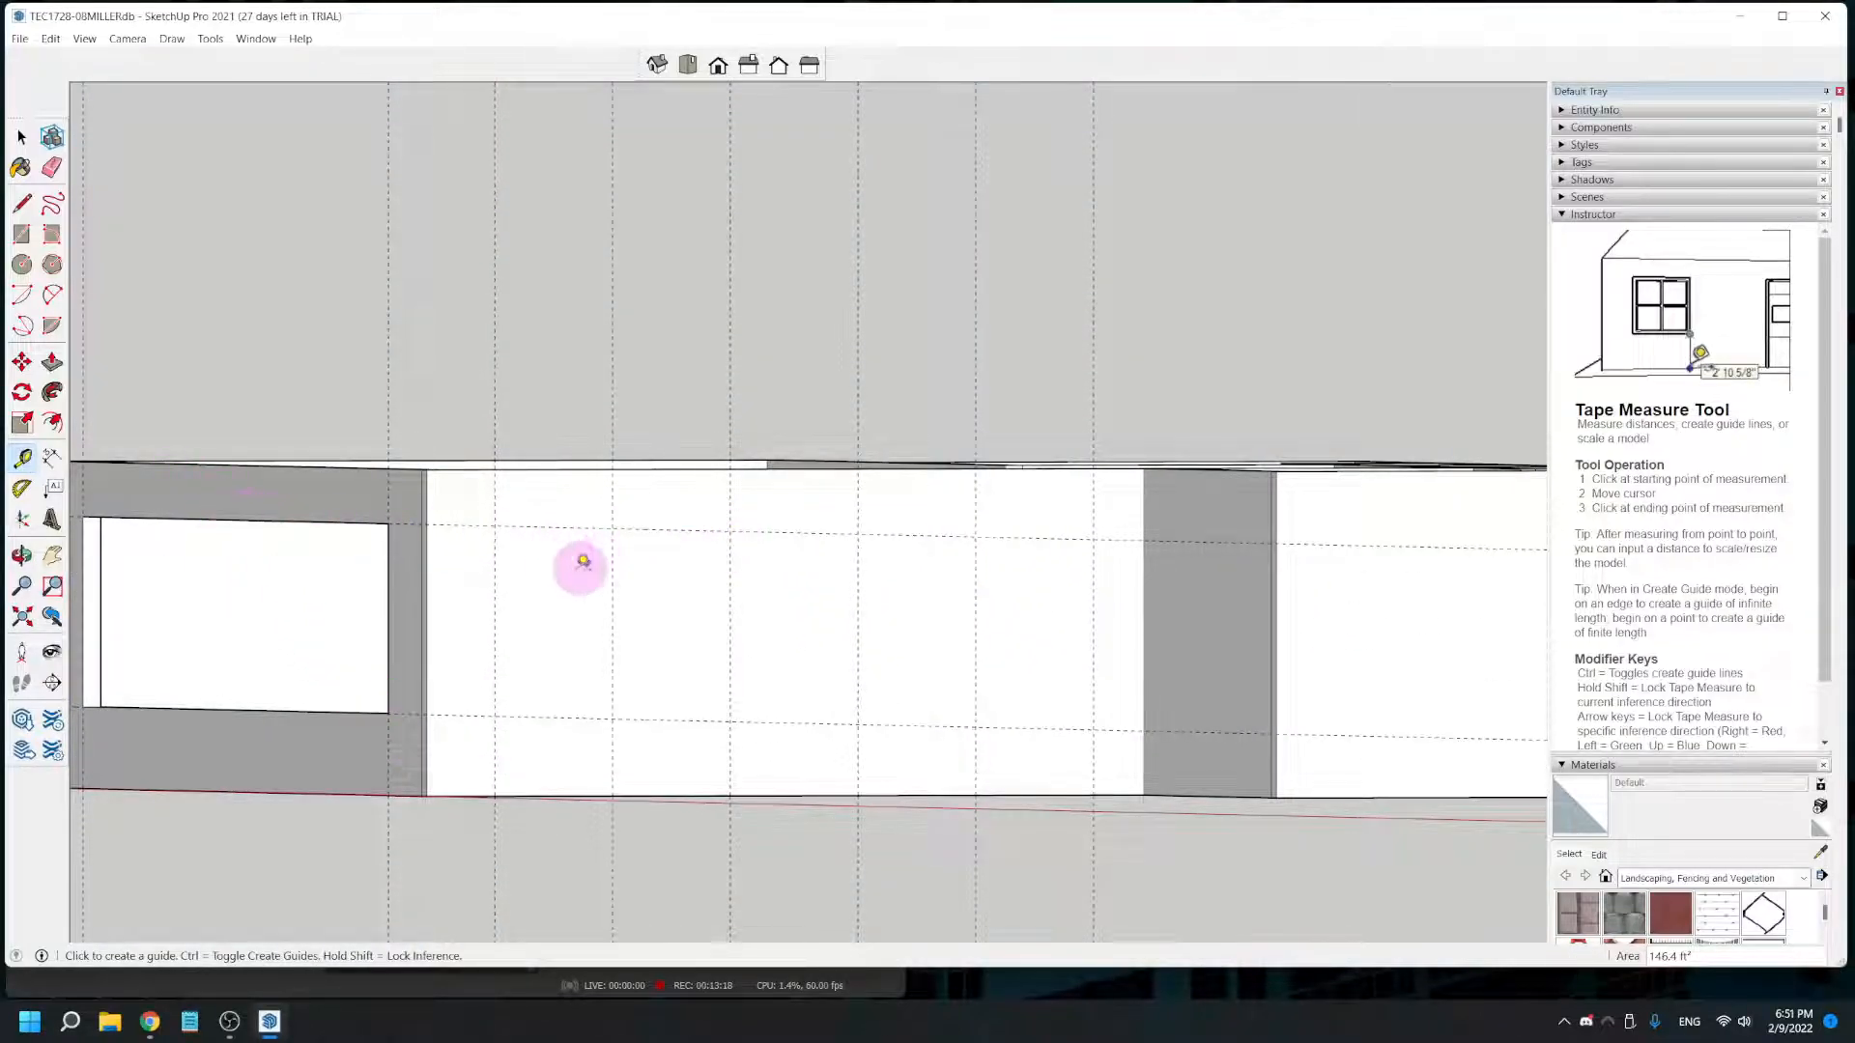
{"action": "scroll", "coordinate": [462, 745], "scroll_direction": "up", "scroll_amount": 3}
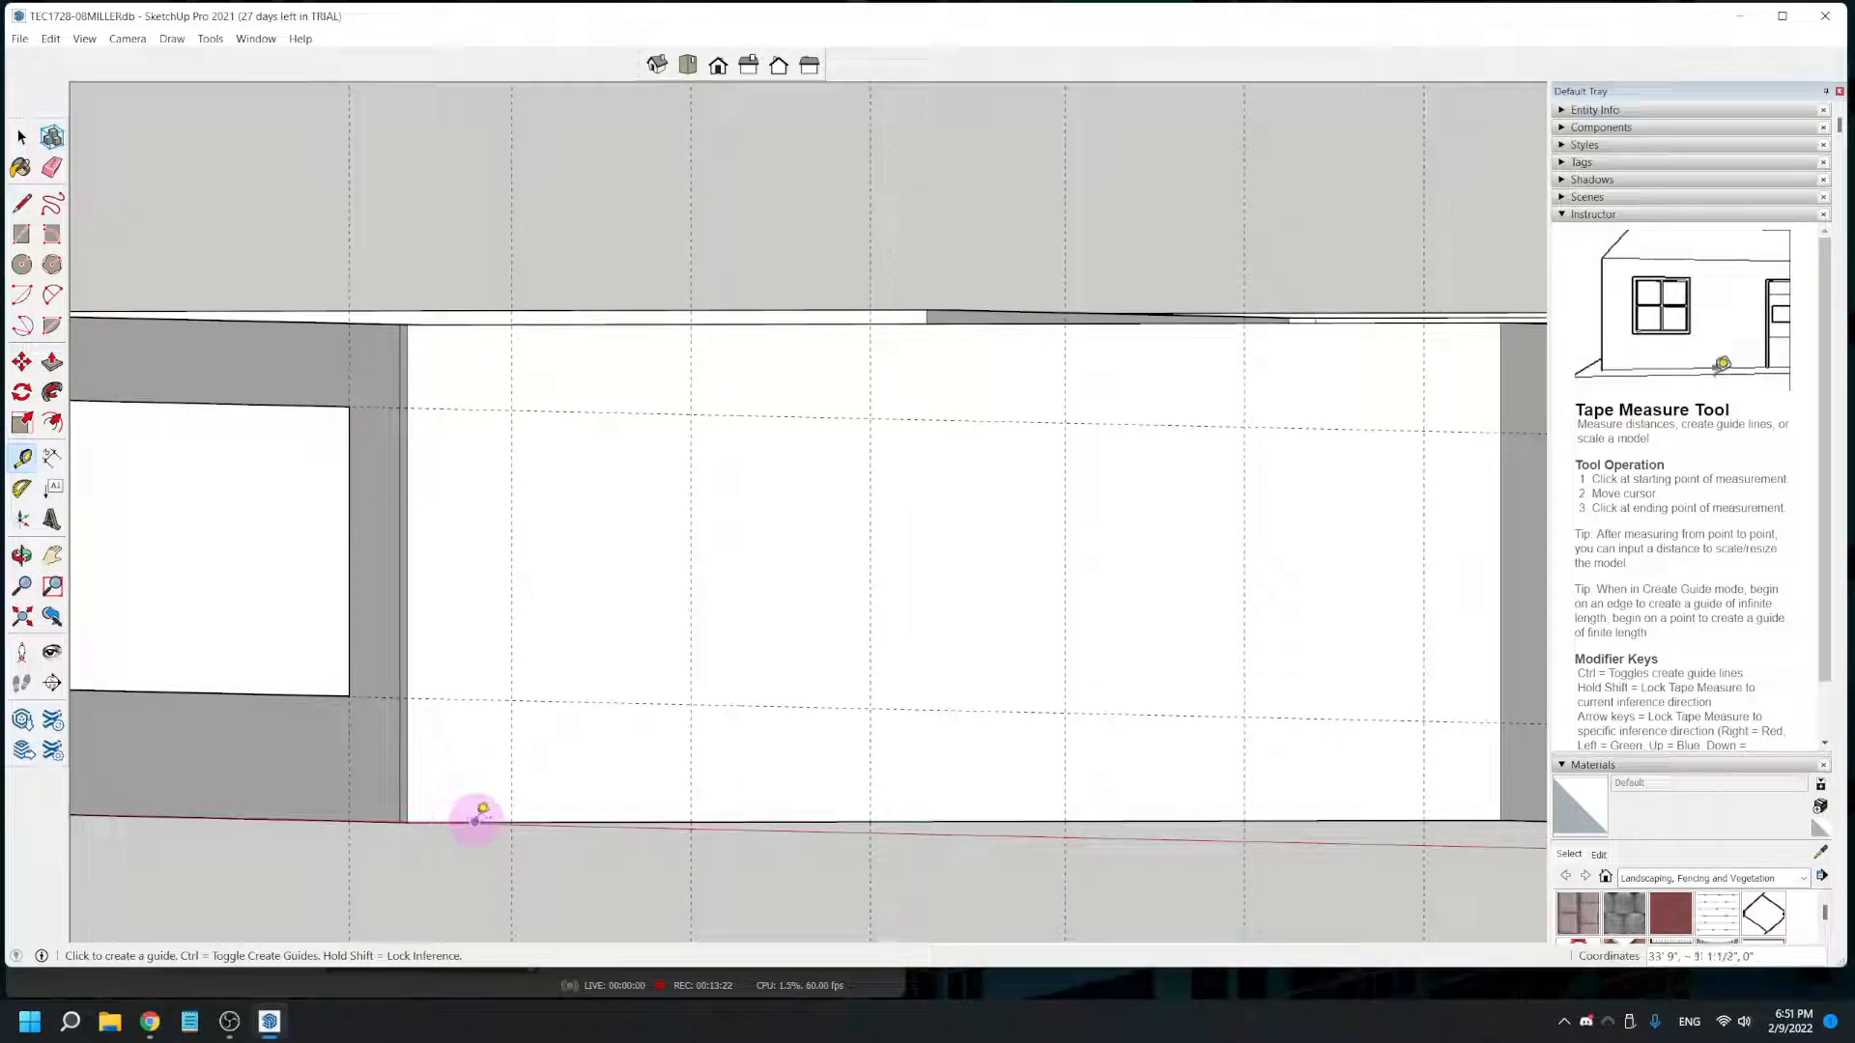
{"action": "scroll", "coordinate": [475, 819], "scroll_direction": "up", "scroll_amount": 2}
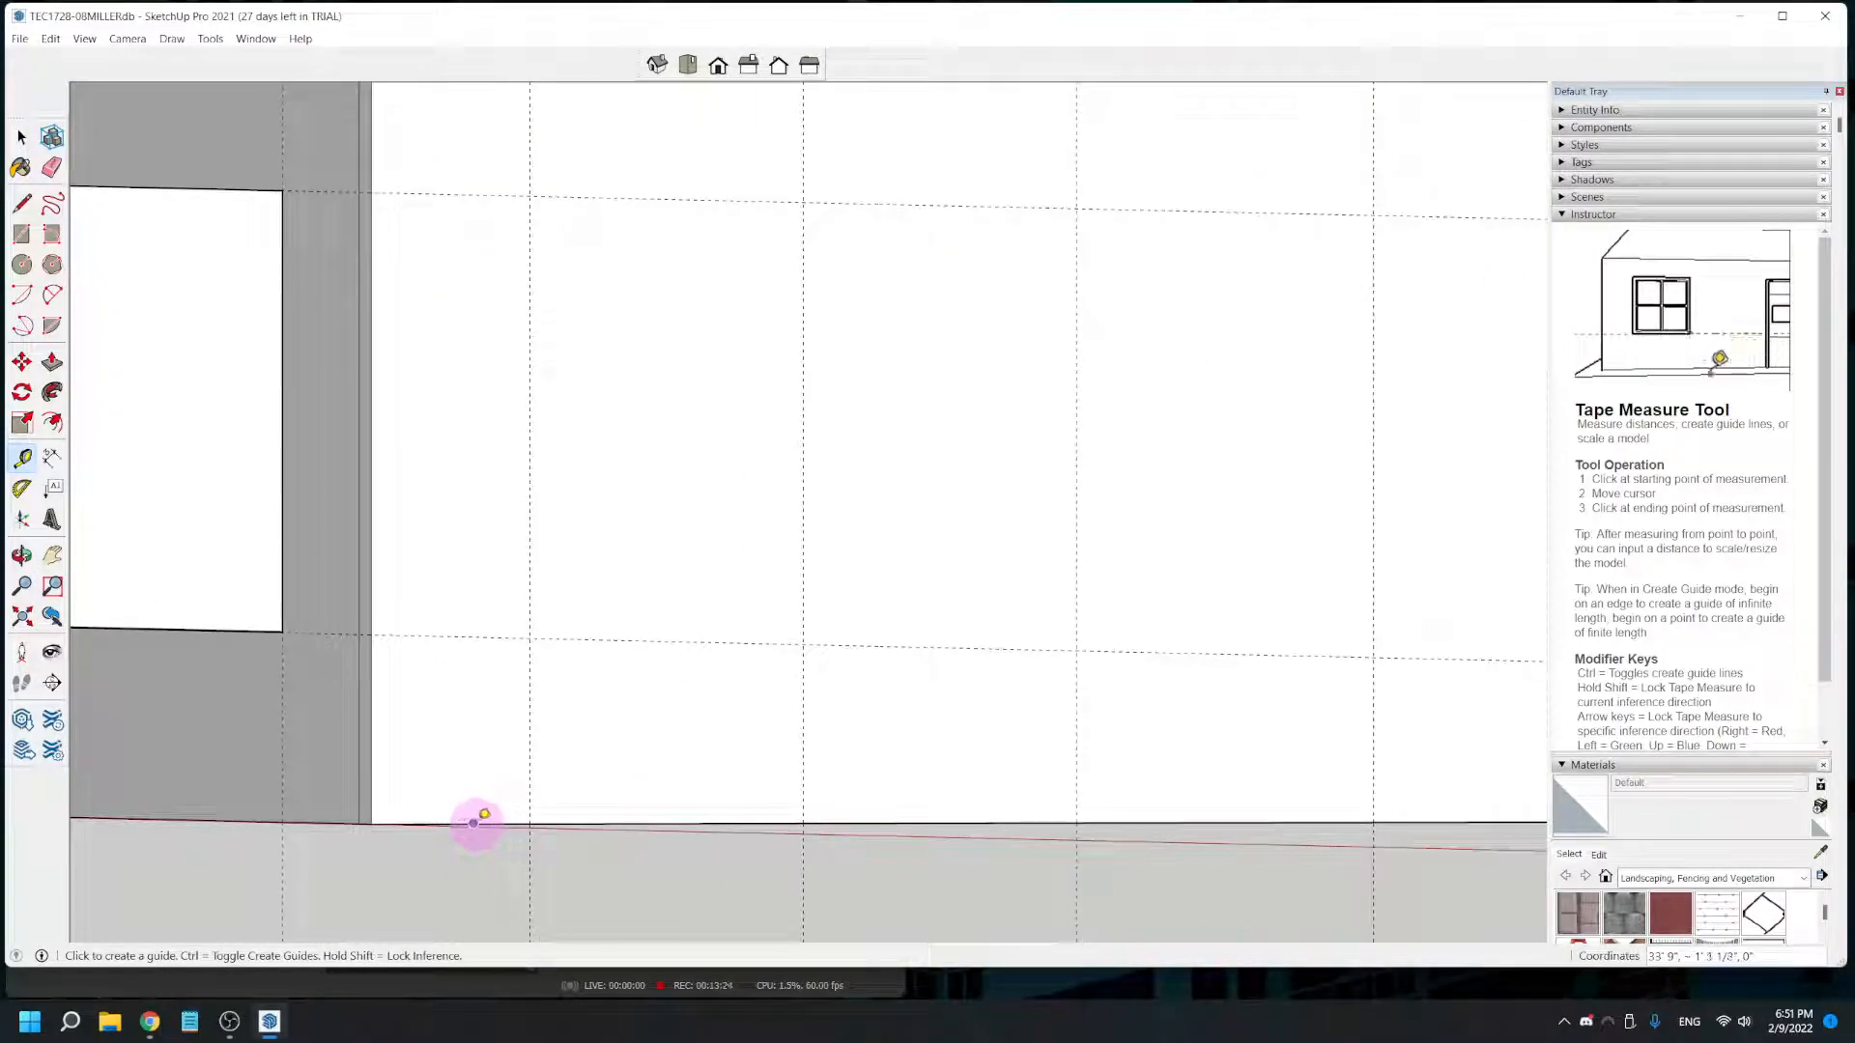
{"action": "left_click", "coordinate": [487, 823]}
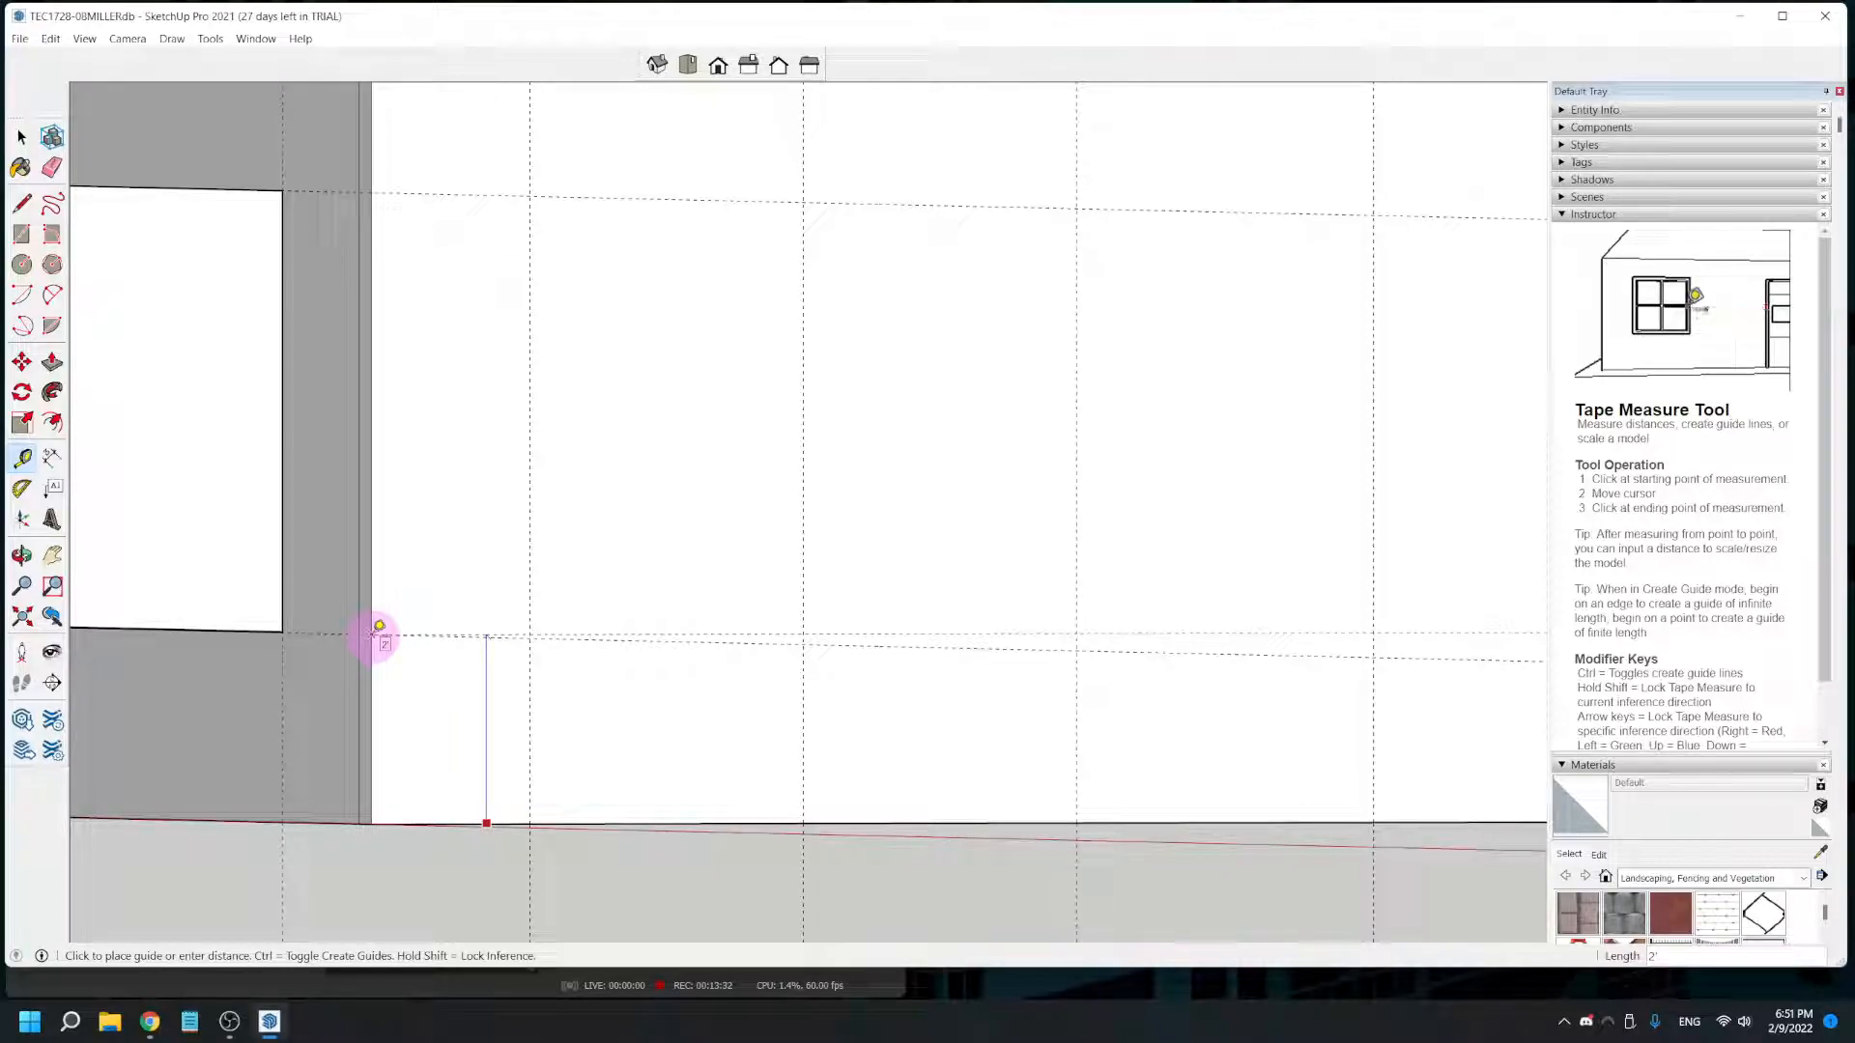
- Place a horizontal guide on the side wall, measured up from its base edge and level with the front window's head guide
{"action": "middle_click_drag", "start_coordinate": [571, 808], "coordinate": [333, 473]}
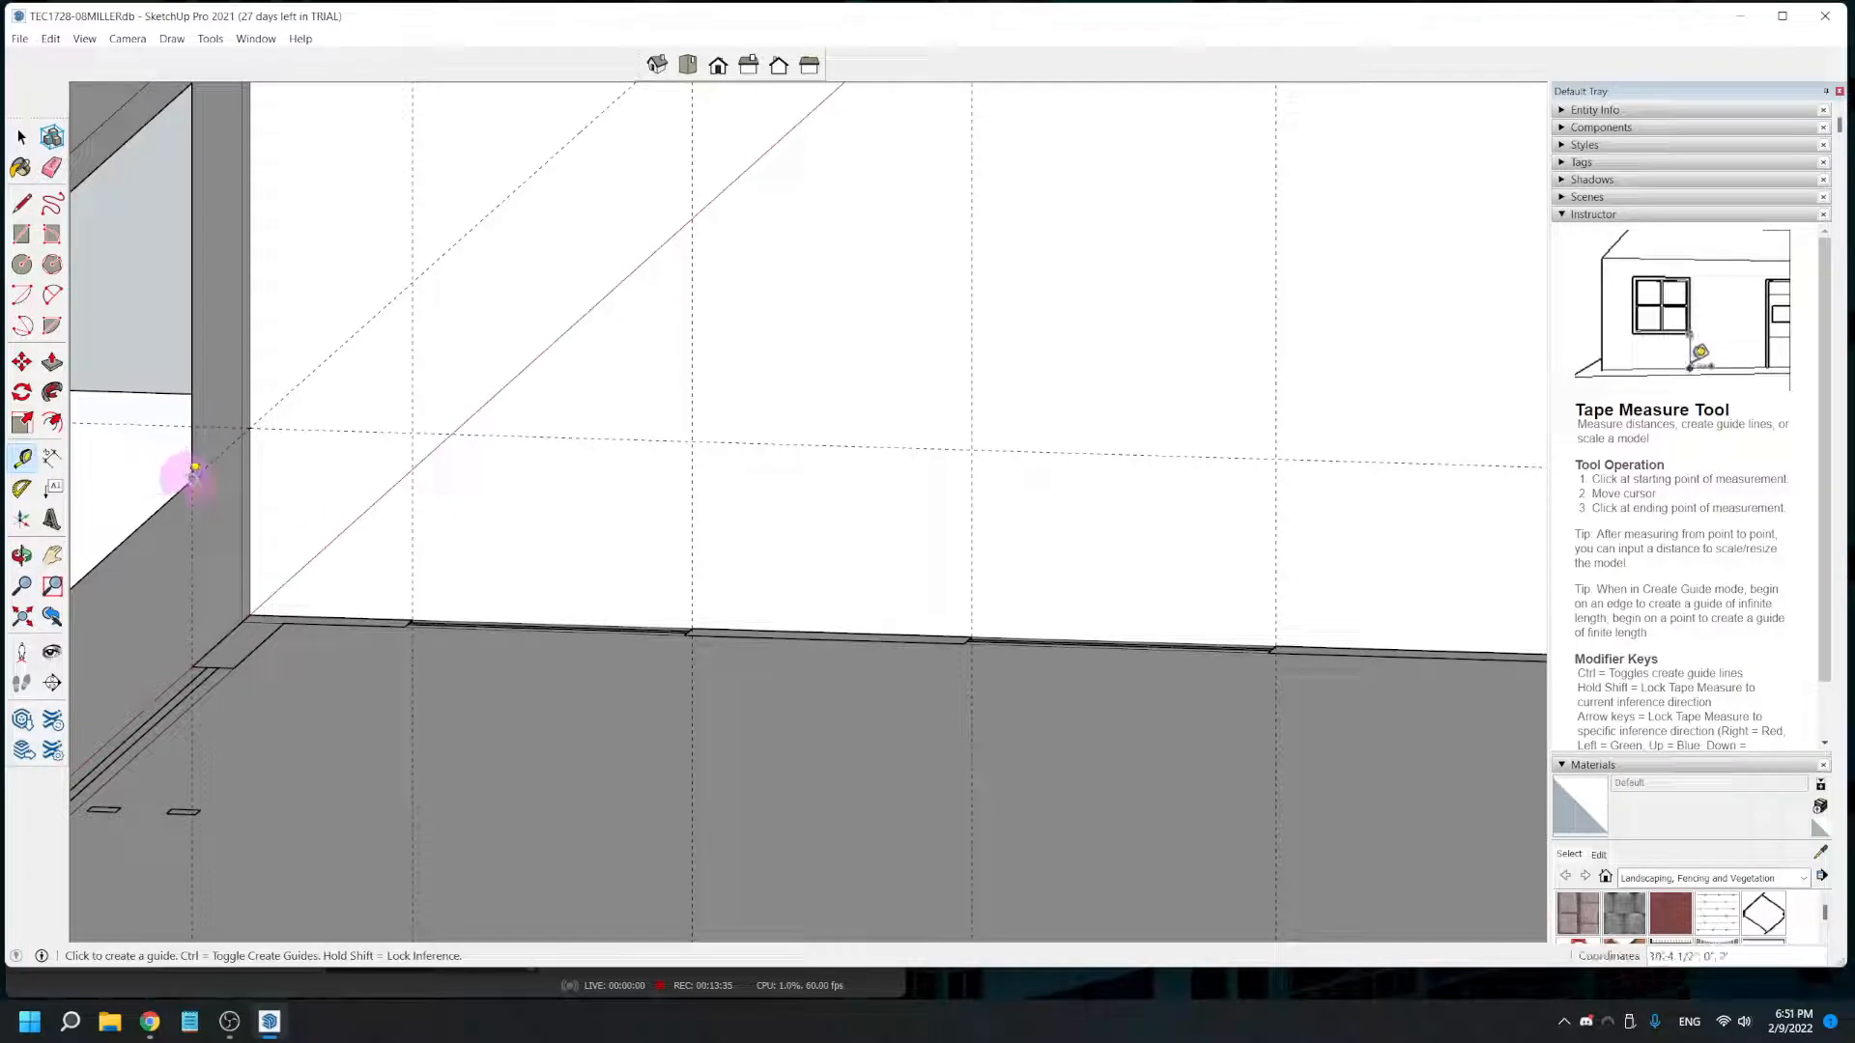
{"action": "scroll", "coordinate": [650, 480], "scroll_direction": "down", "scroll_amount": 1}
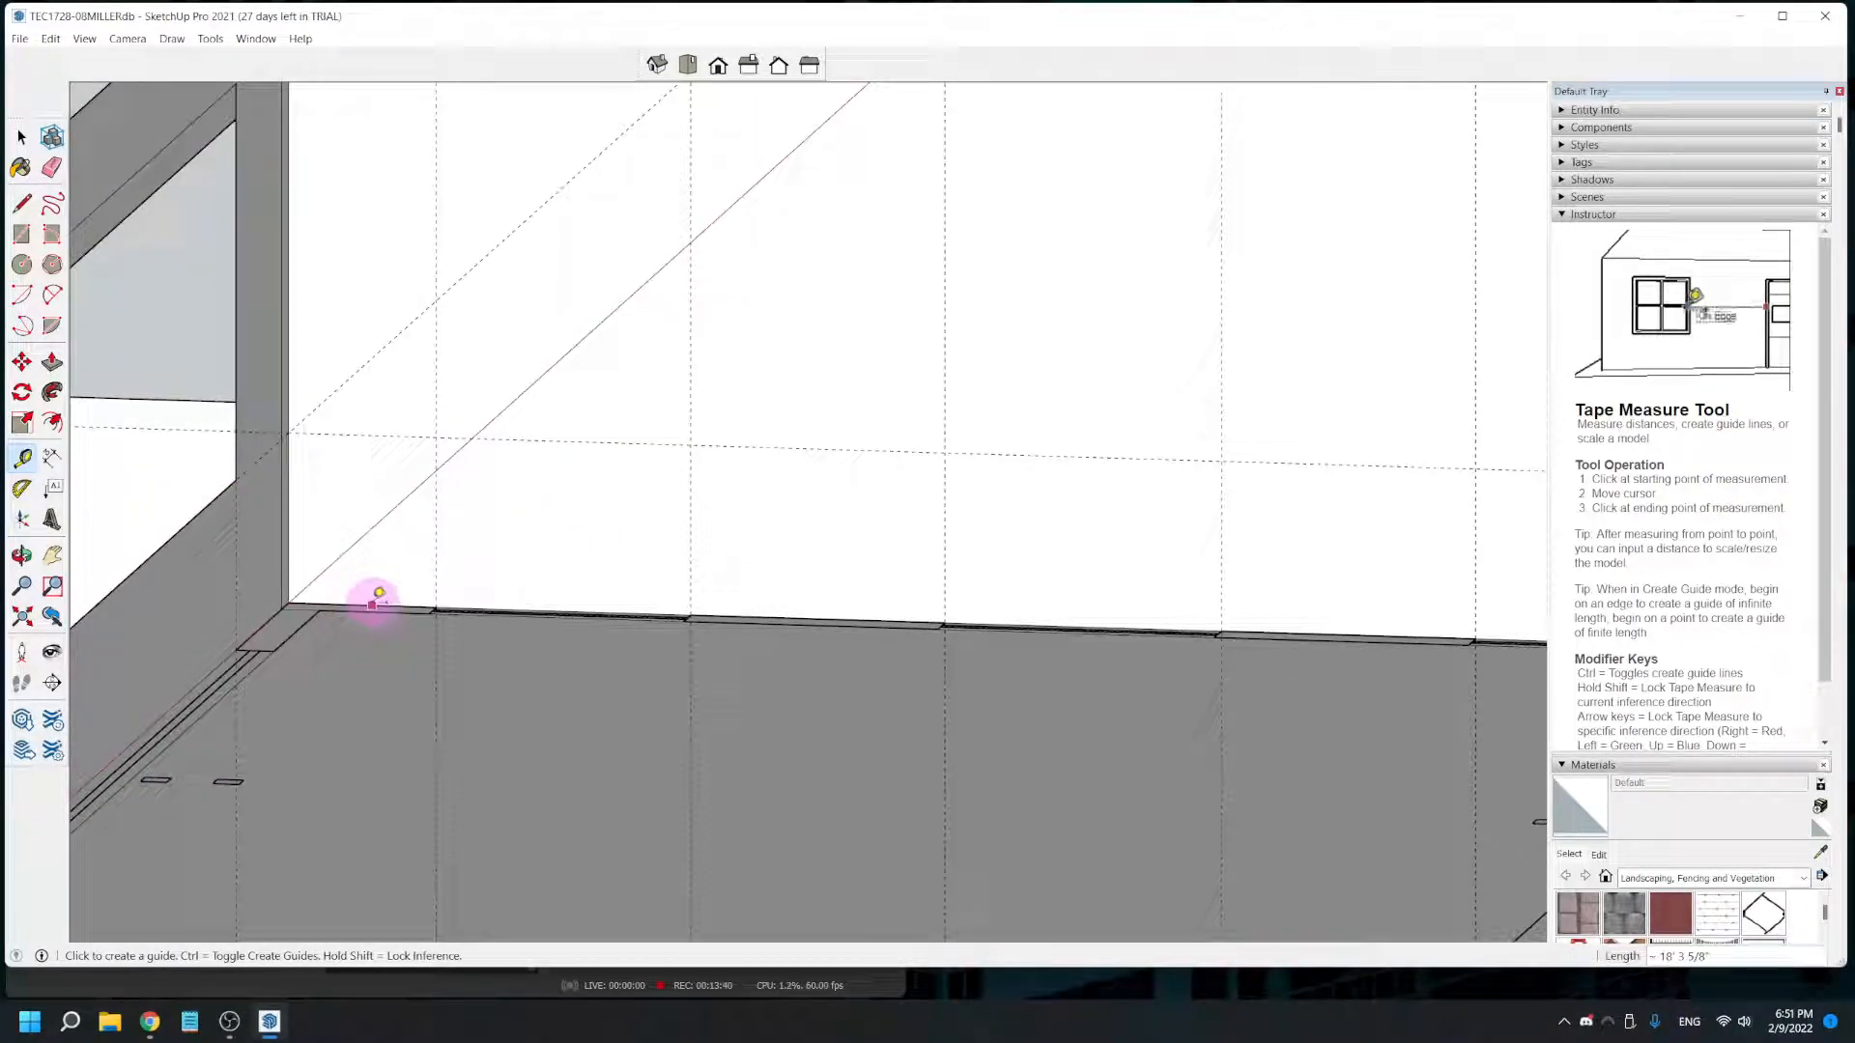
{"action": "left_click", "coordinate": [371, 605]}
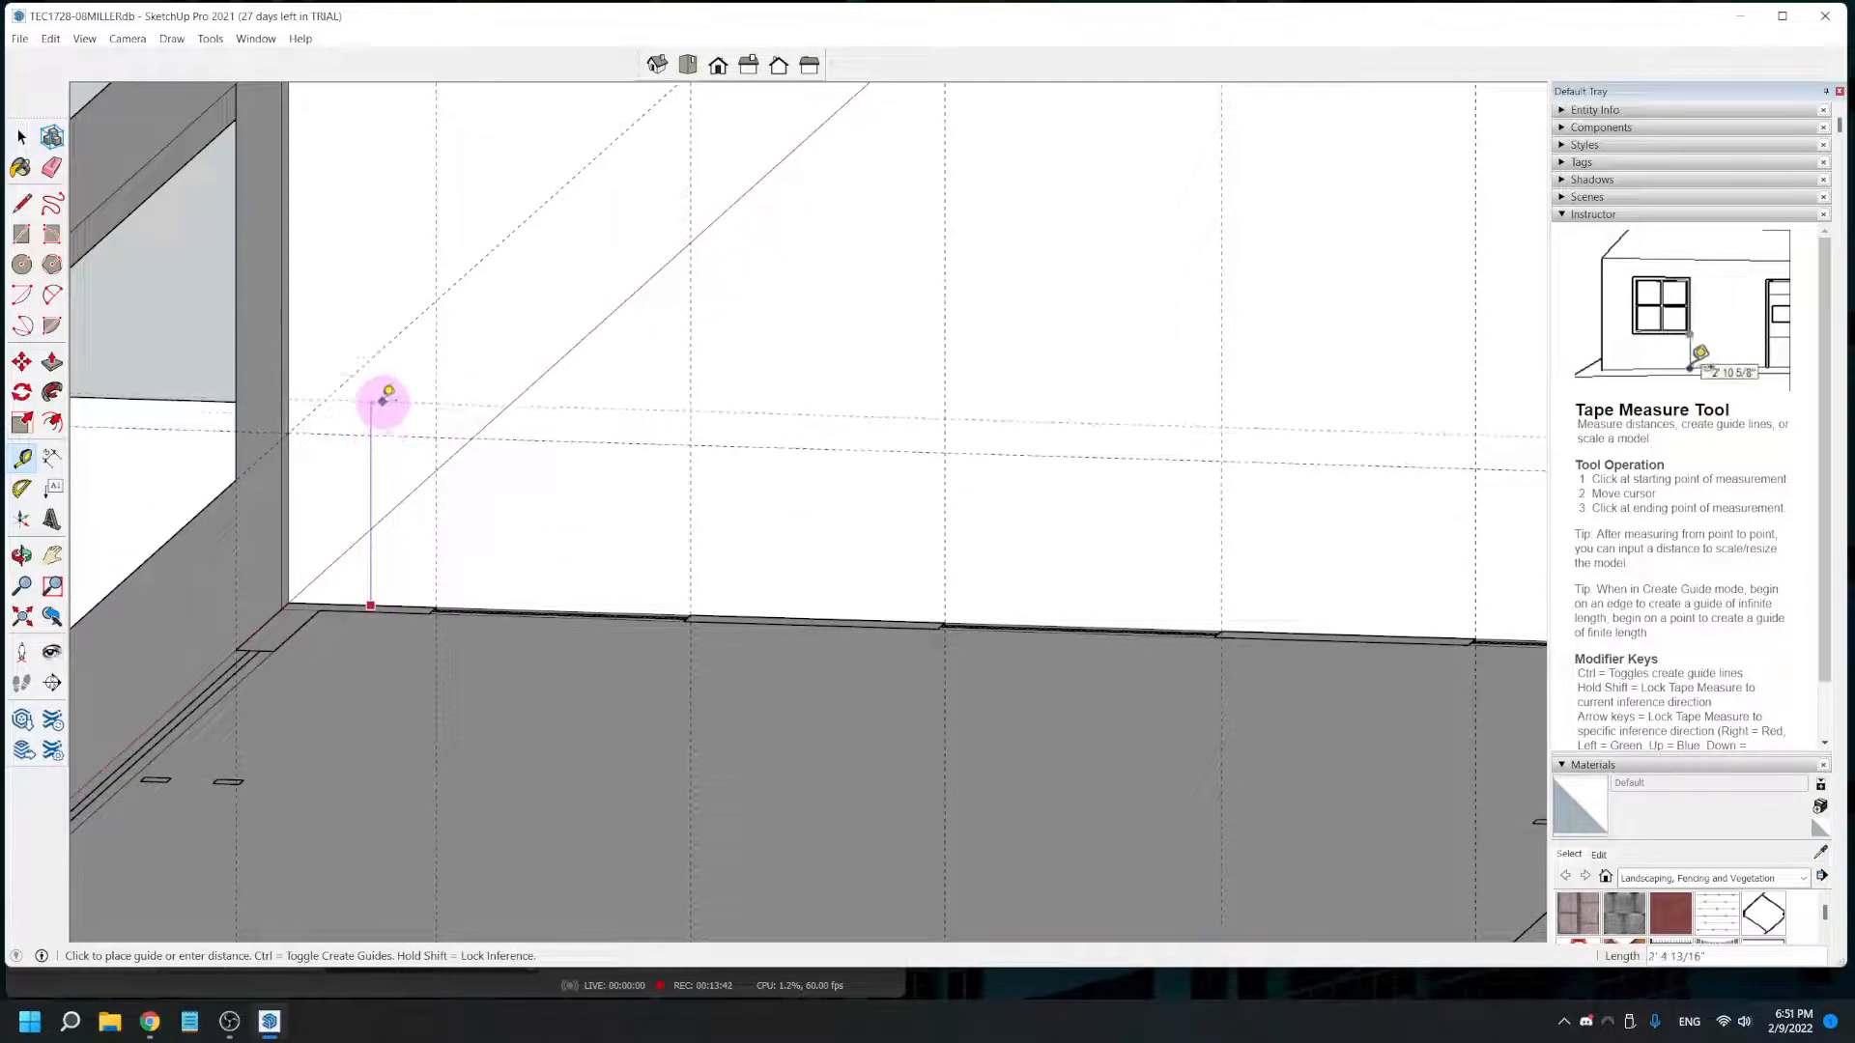
{"action": "middle_click_drag", "start_coordinate": [386, 394], "coordinate": [393, 633]}
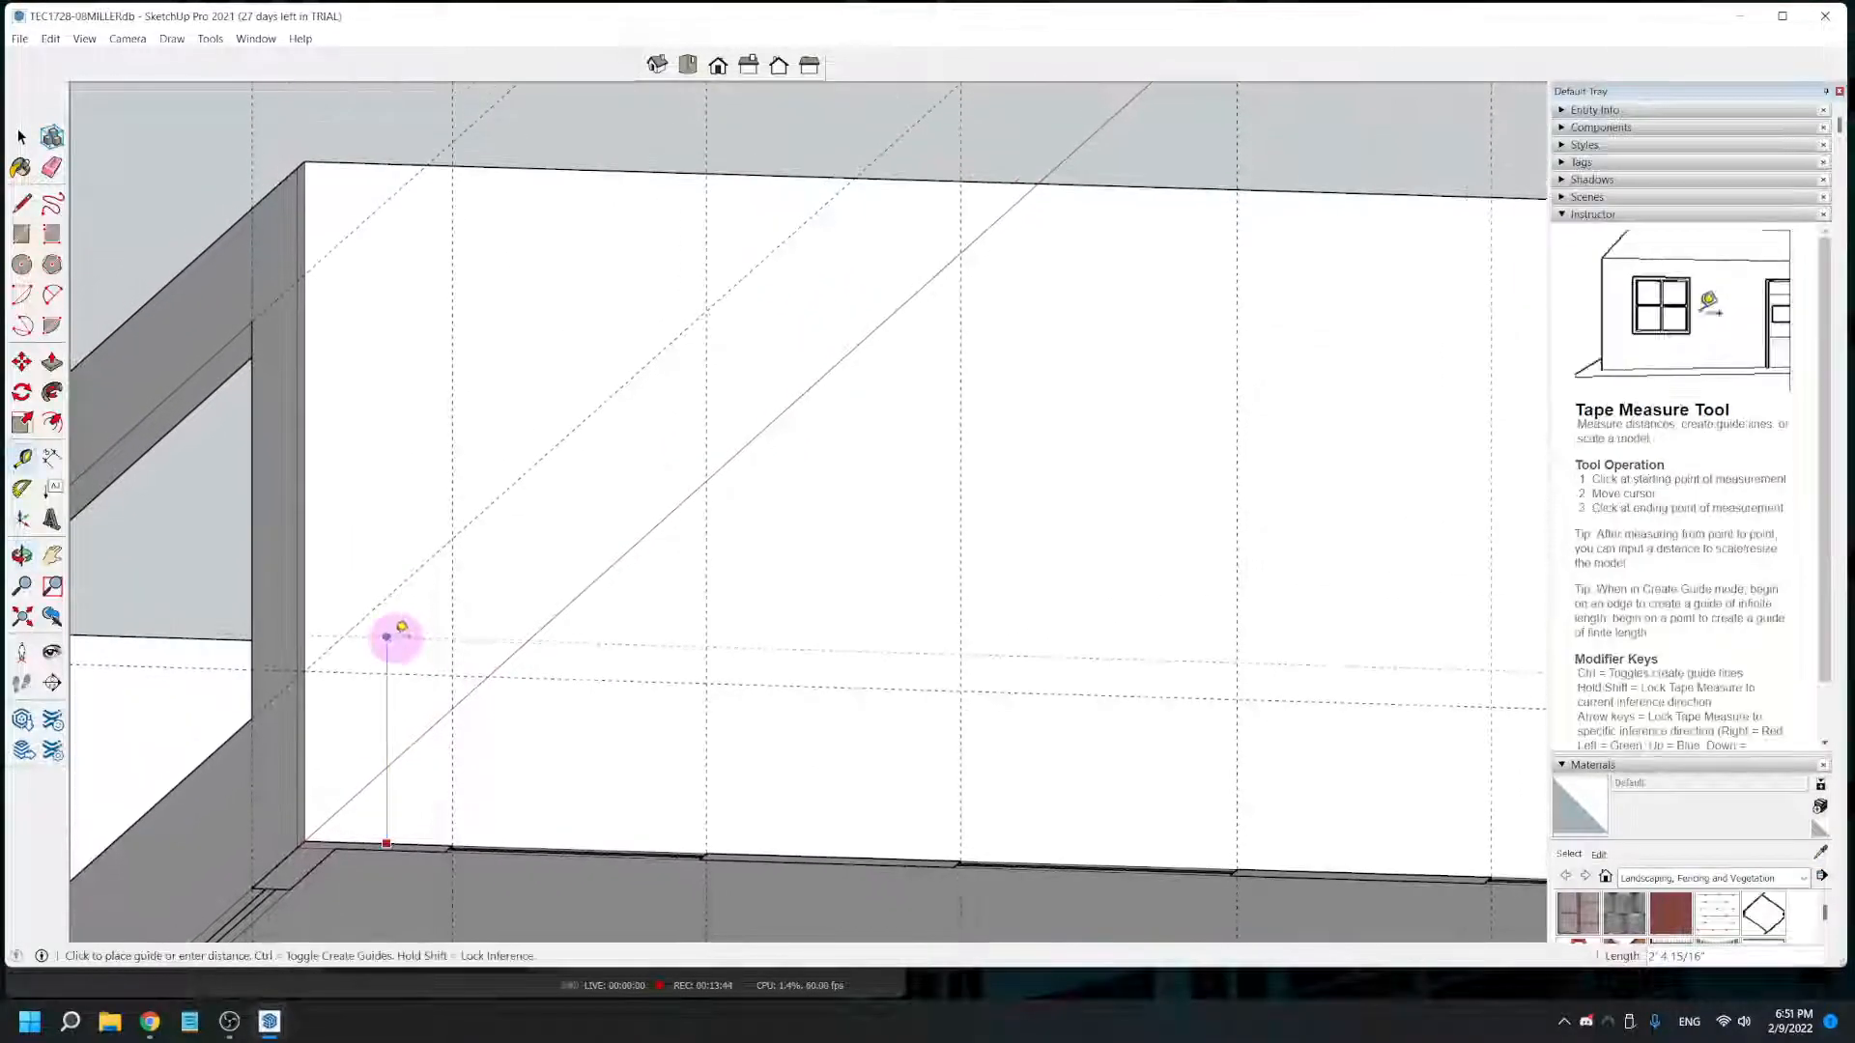
{"action": "left_click", "coordinate": [307, 275]}
- Draw three window rectangles 4' 8" high on the side wall between the sill and head guides, using each pair of vertical guides
{"action": "scroll", "coordinate": [827, 587], "scroll_direction": "down", "scroll_amount": 5}
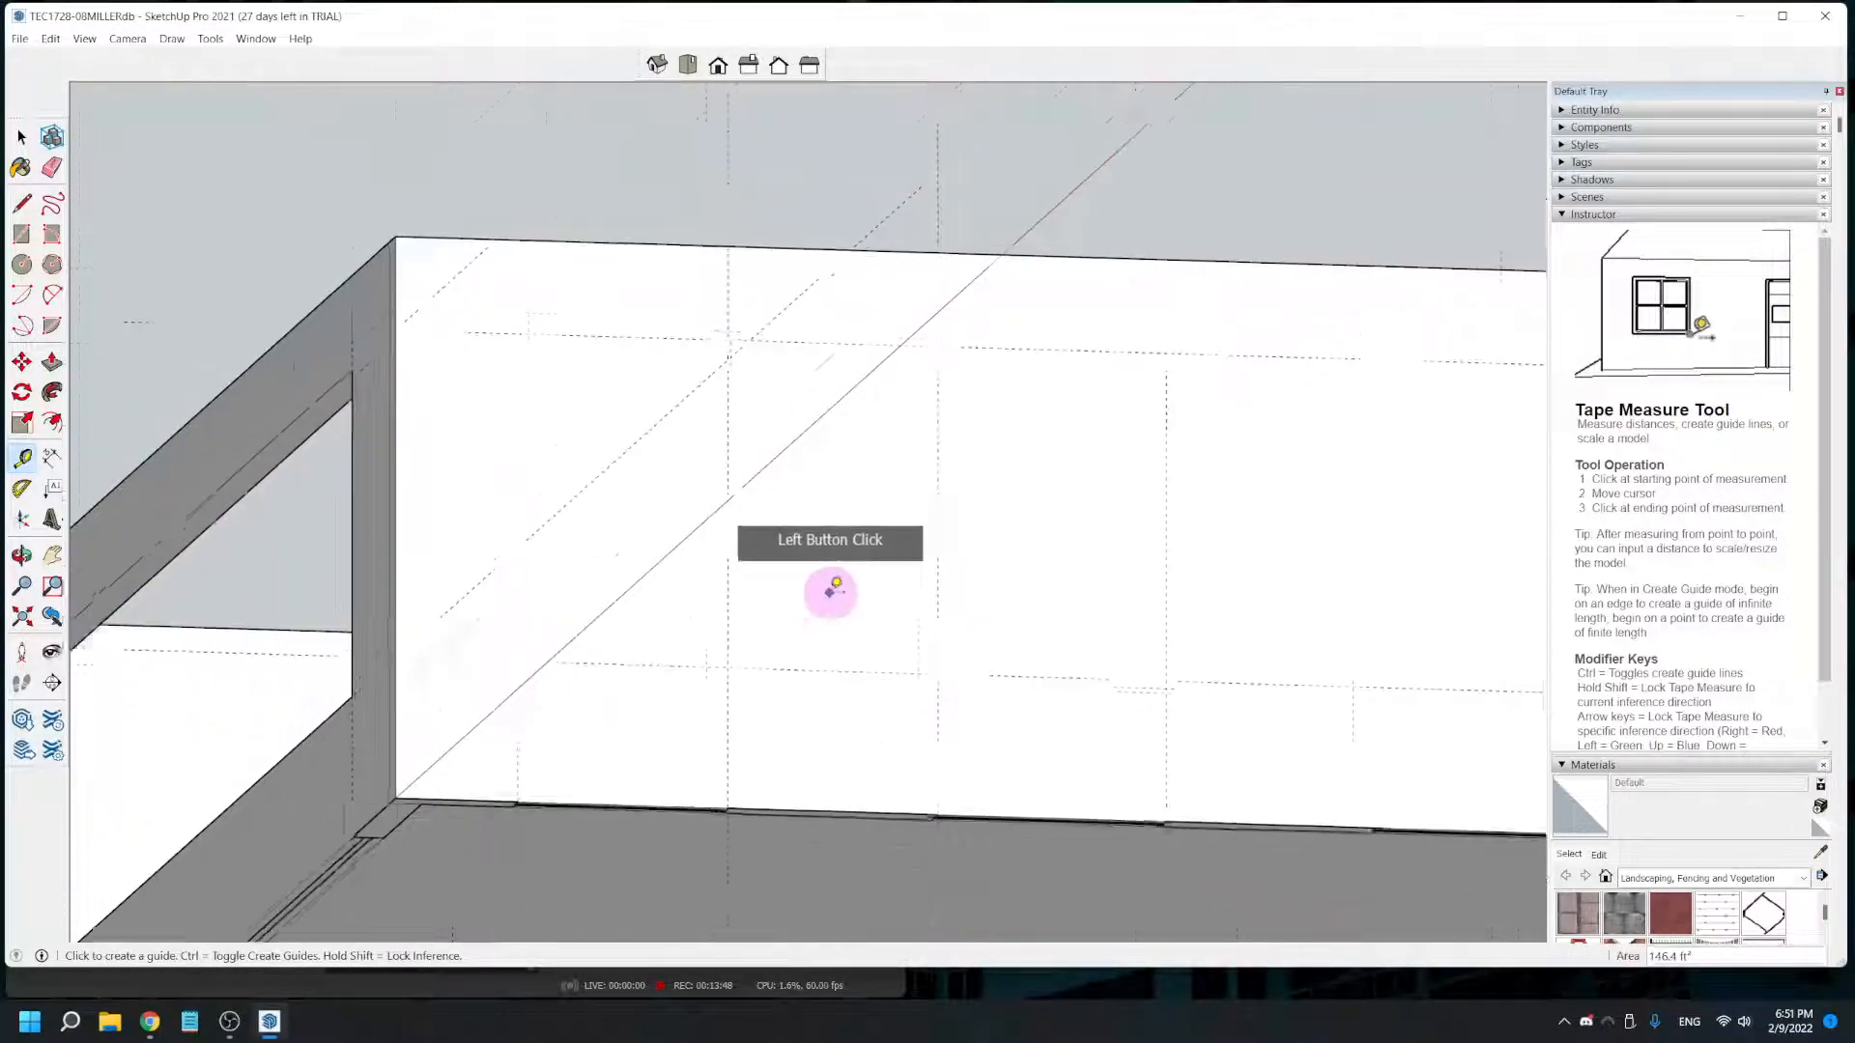
{"action": "middle_click_drag", "start_coordinate": [925, 657], "coordinate": [1018, 849]}
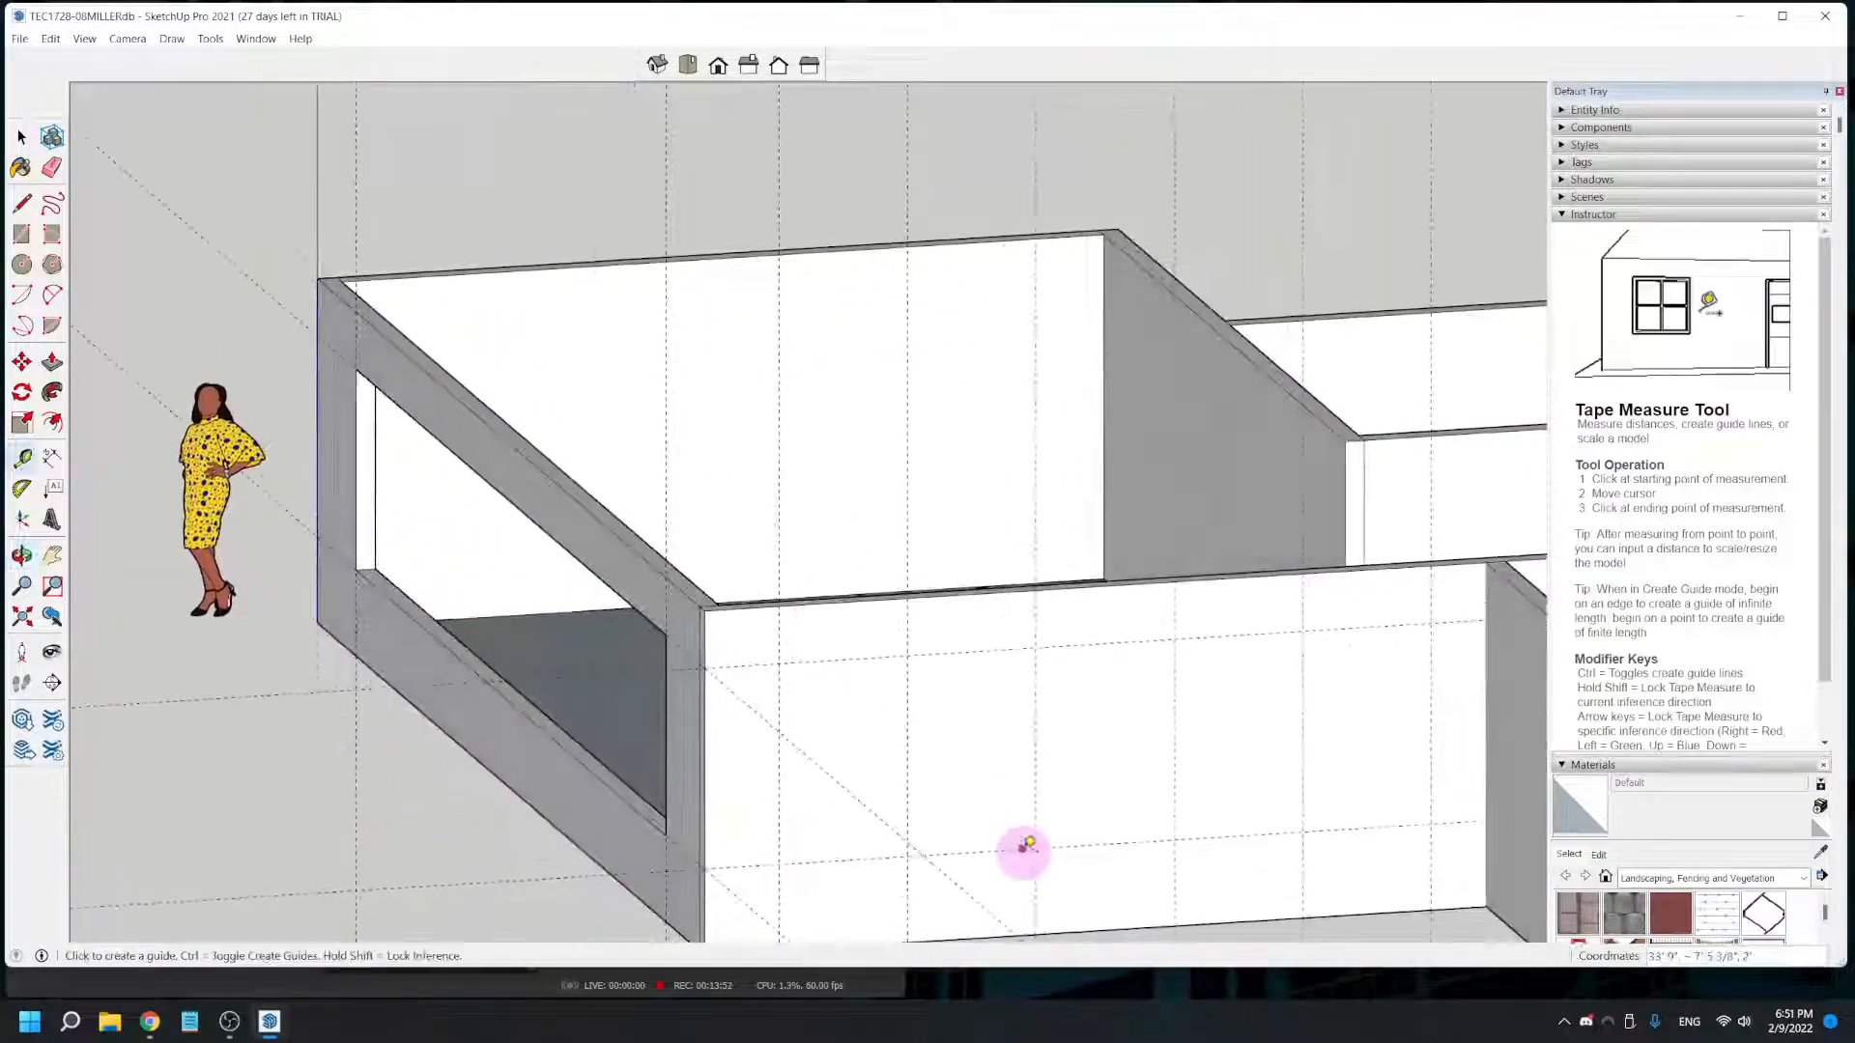
{"action": "middle_click_drag", "start_coordinate": [1230, 824], "coordinate": [1015, 663], "text": "shift"}
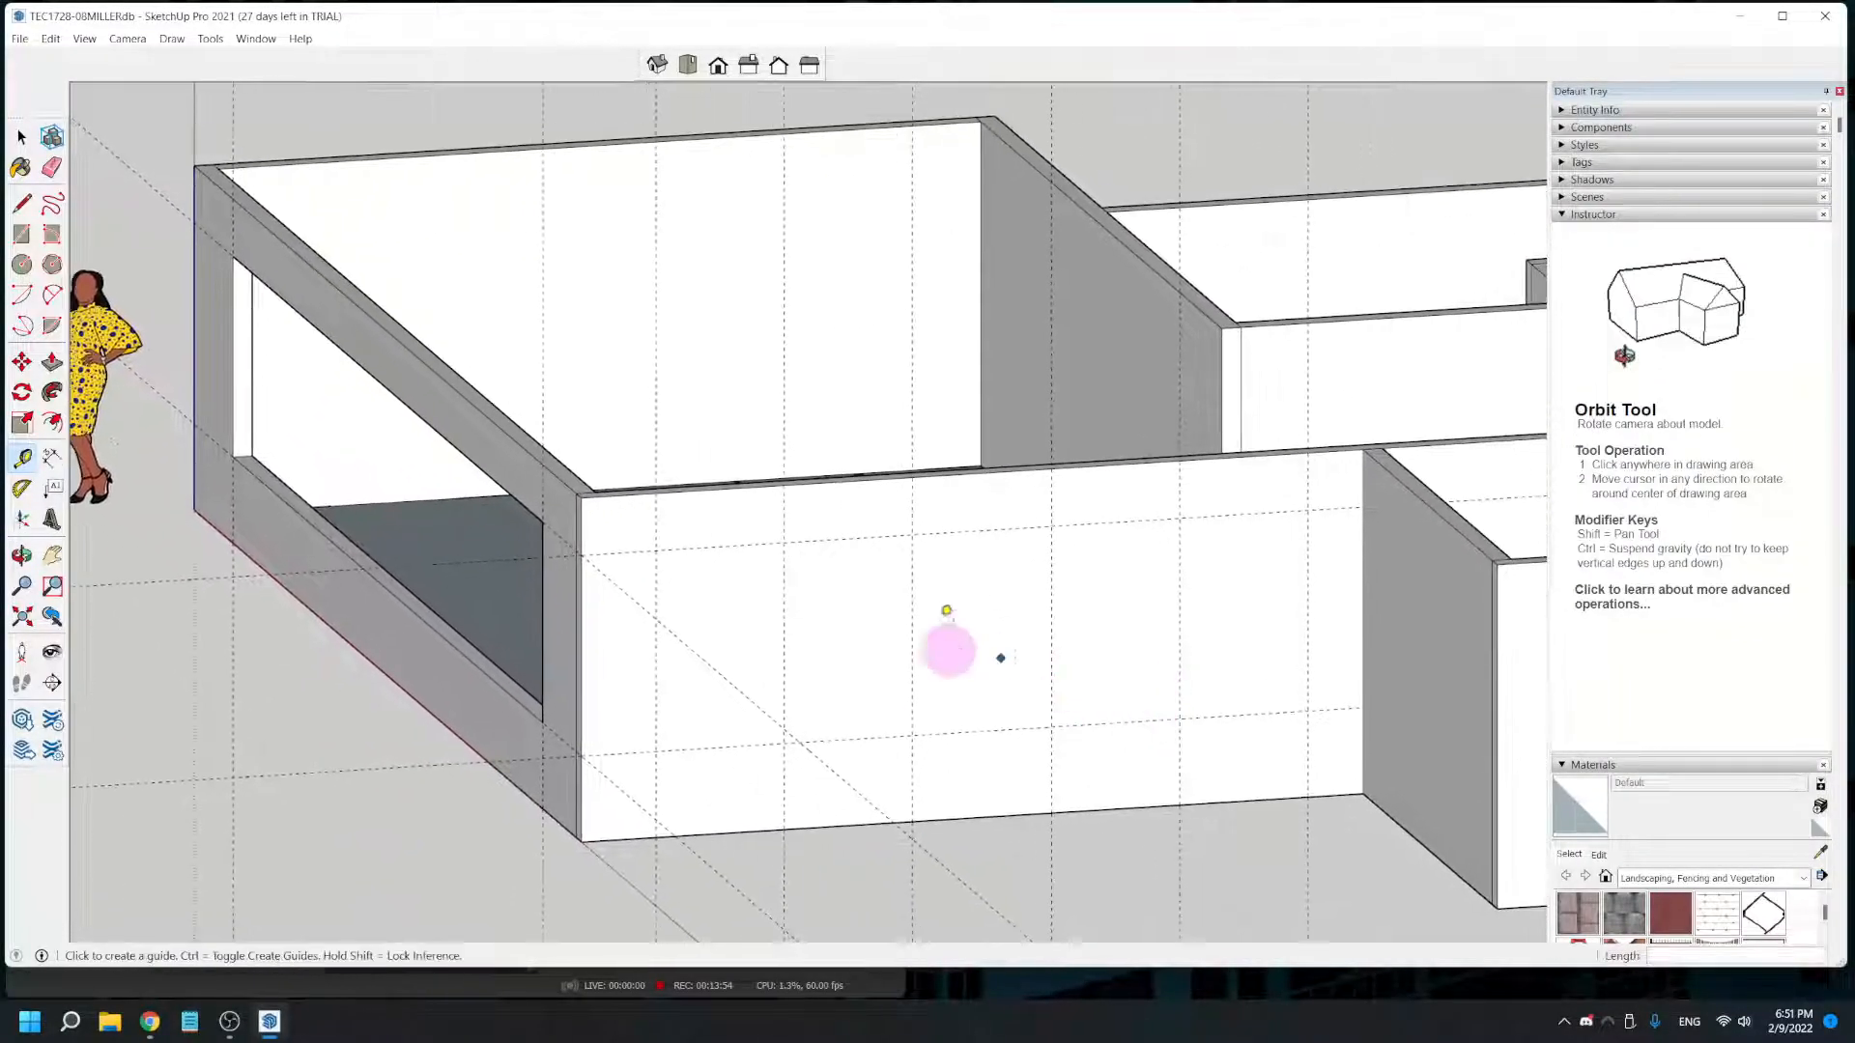
{"action": "left_click", "coordinate": [22, 234]}
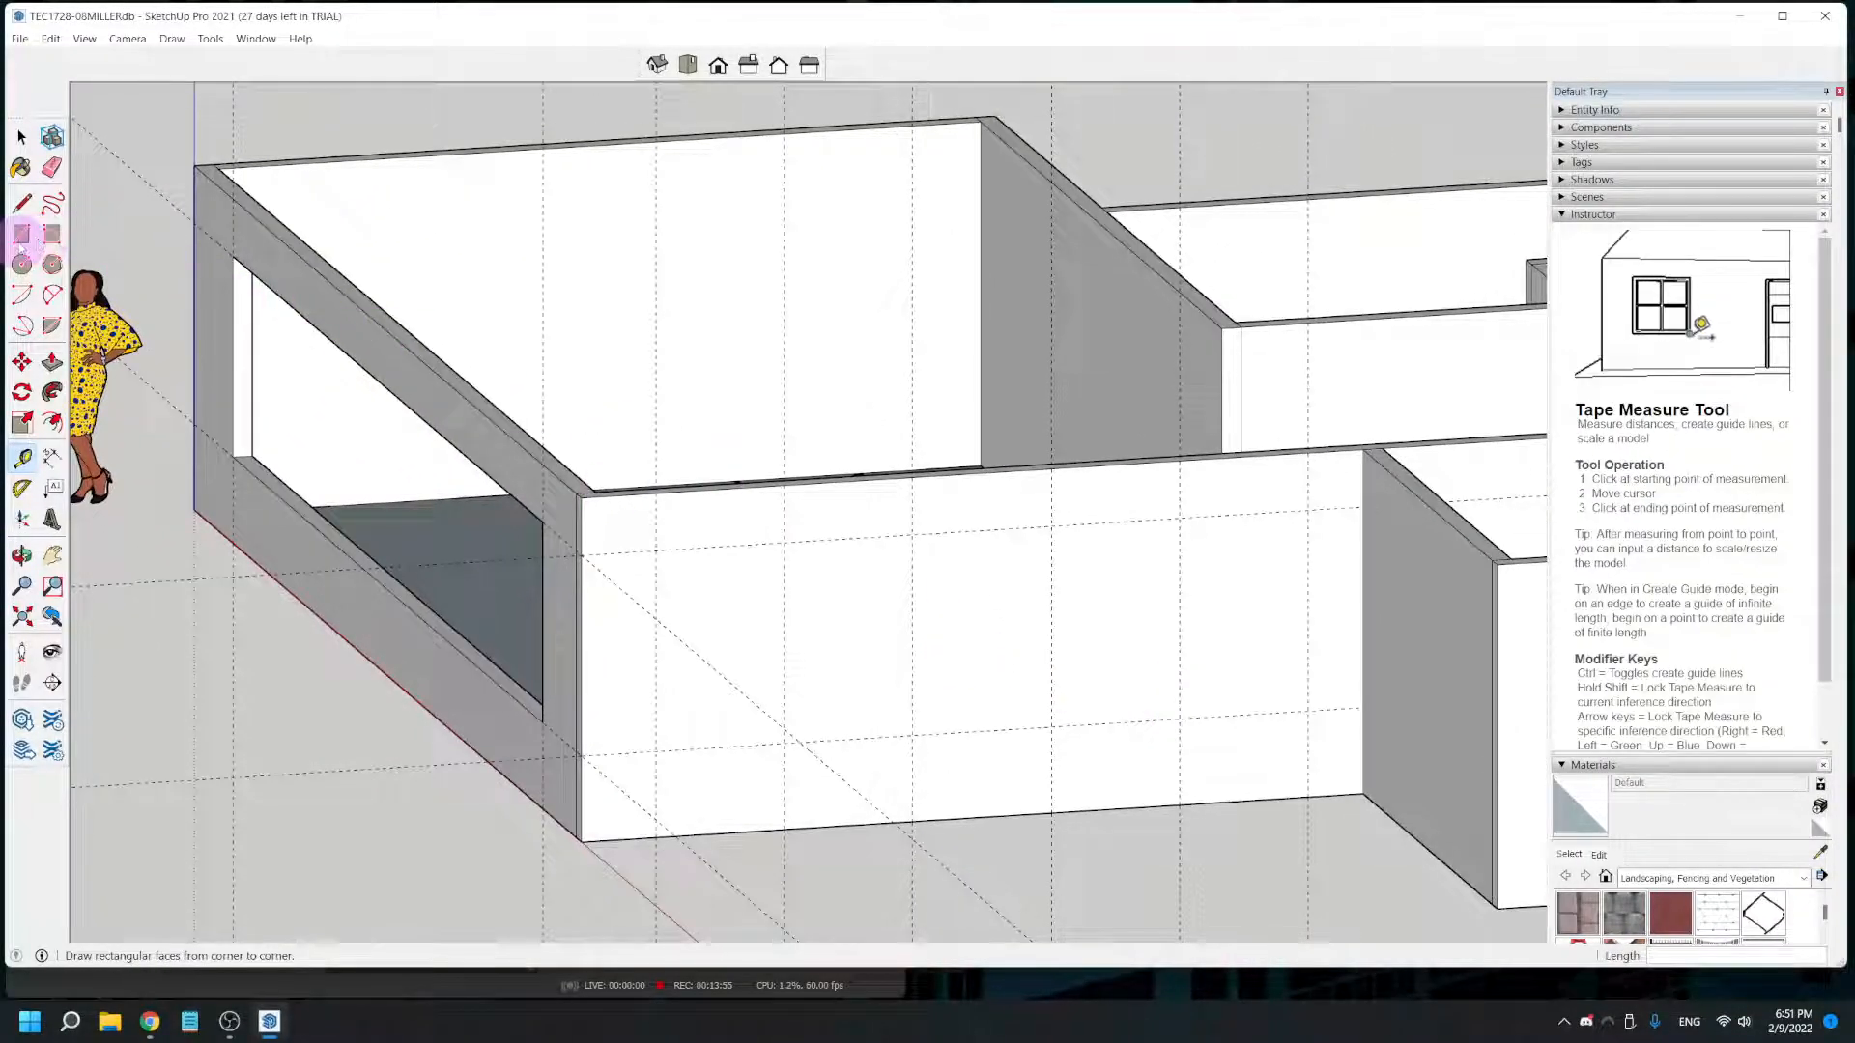
{"action": "left_click", "coordinate": [657, 549]}
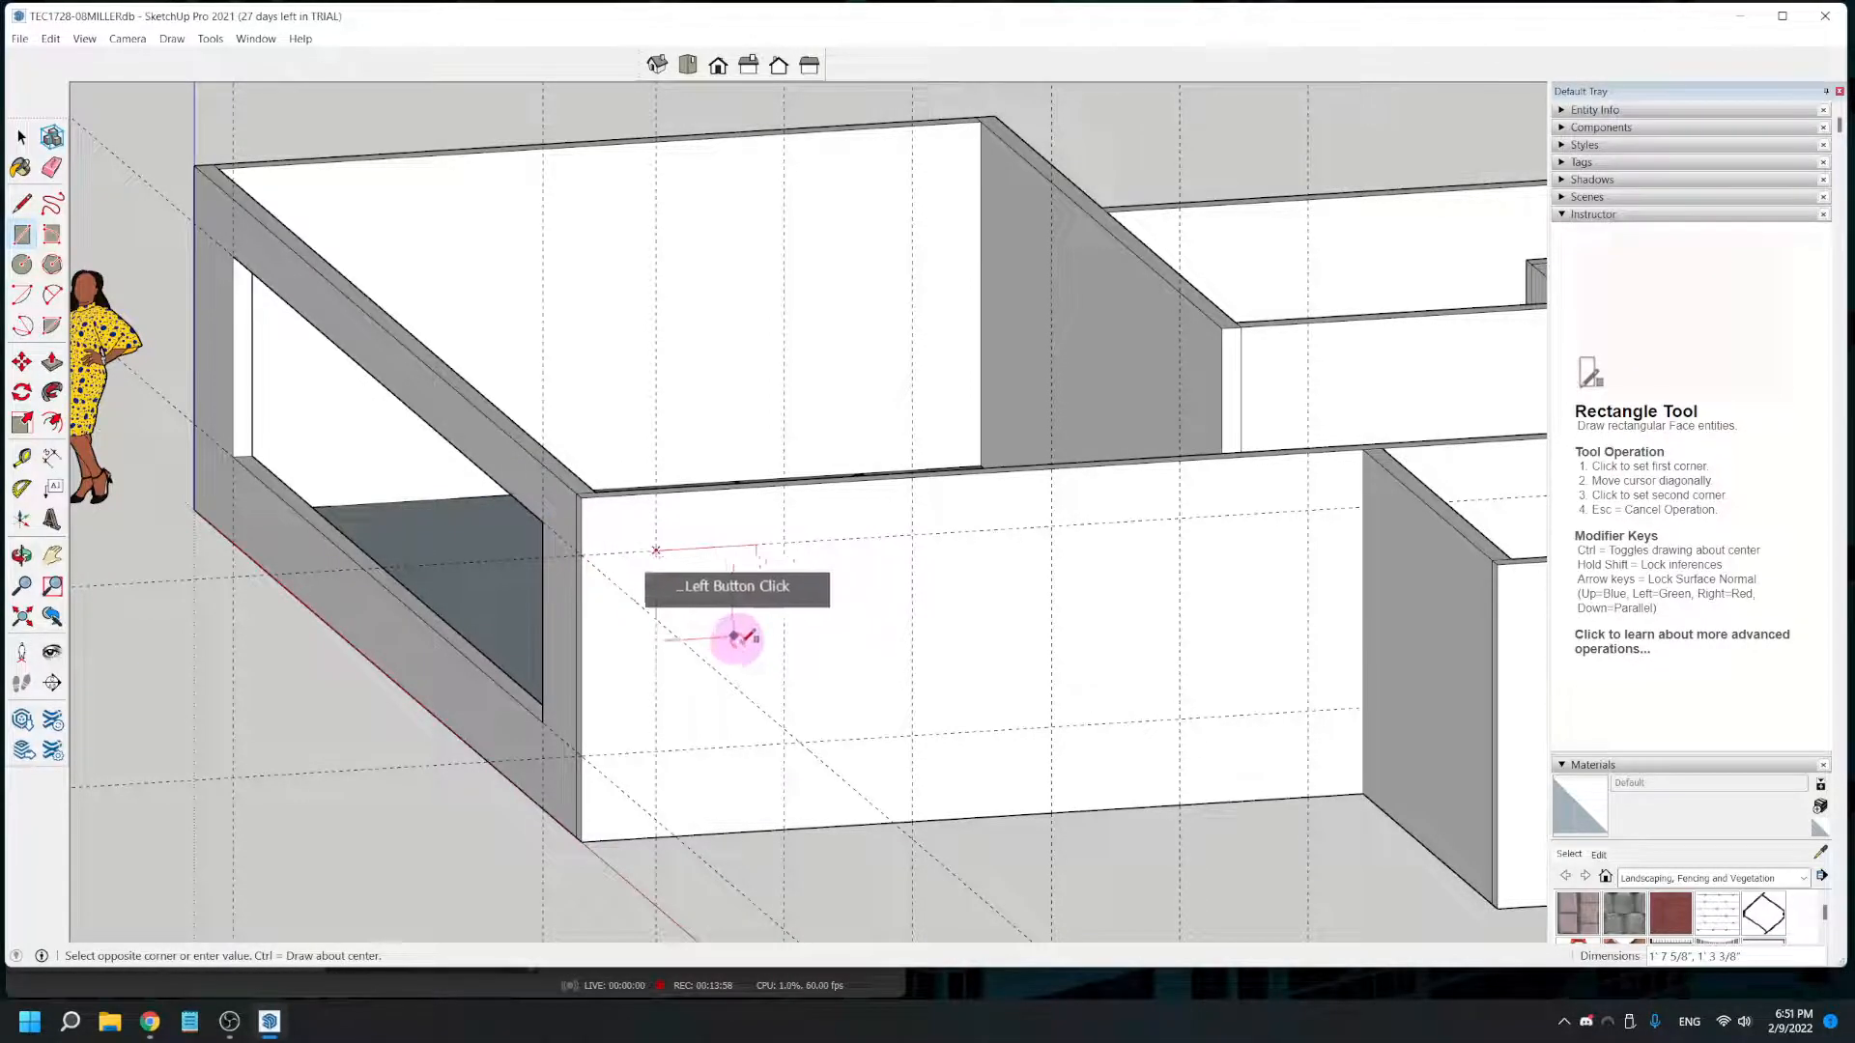
{"action": "left_click", "coordinate": [784, 744]}
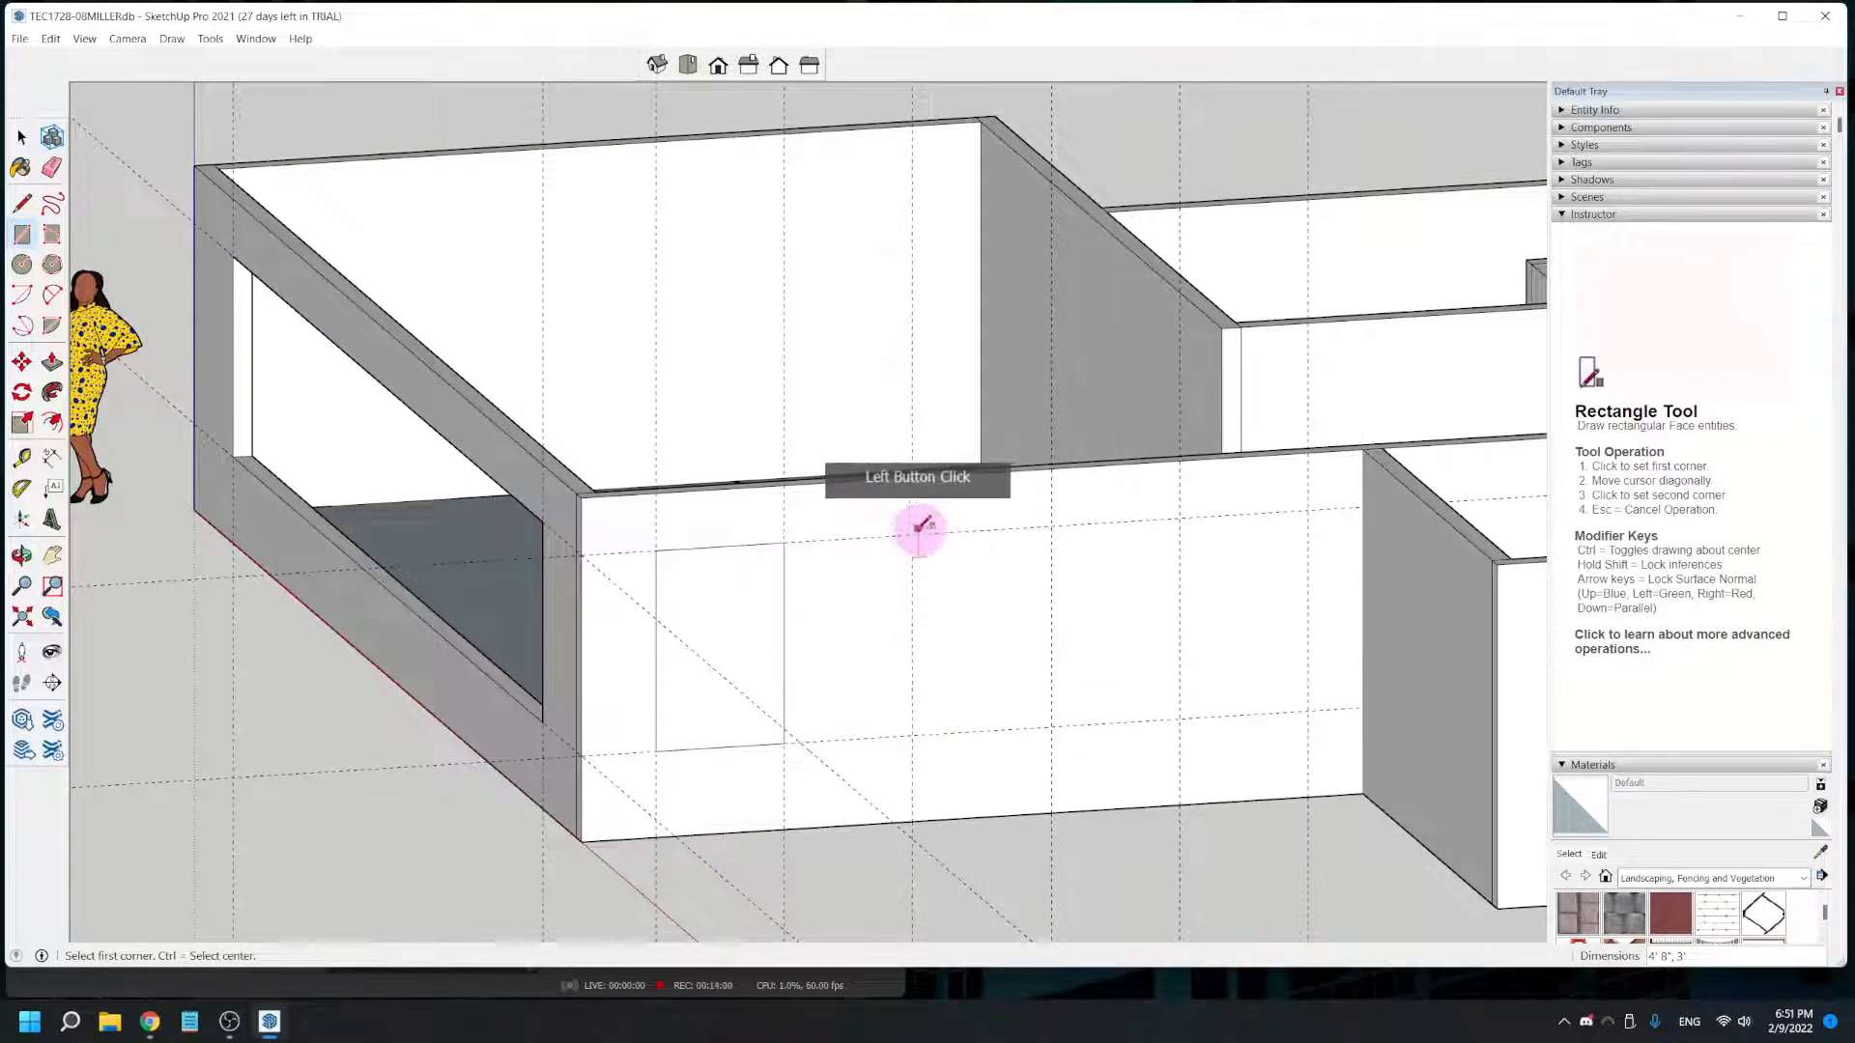
{"action": "left_click", "coordinate": [1051, 730]}
{"action": "left_click", "coordinate": [1179, 517]}
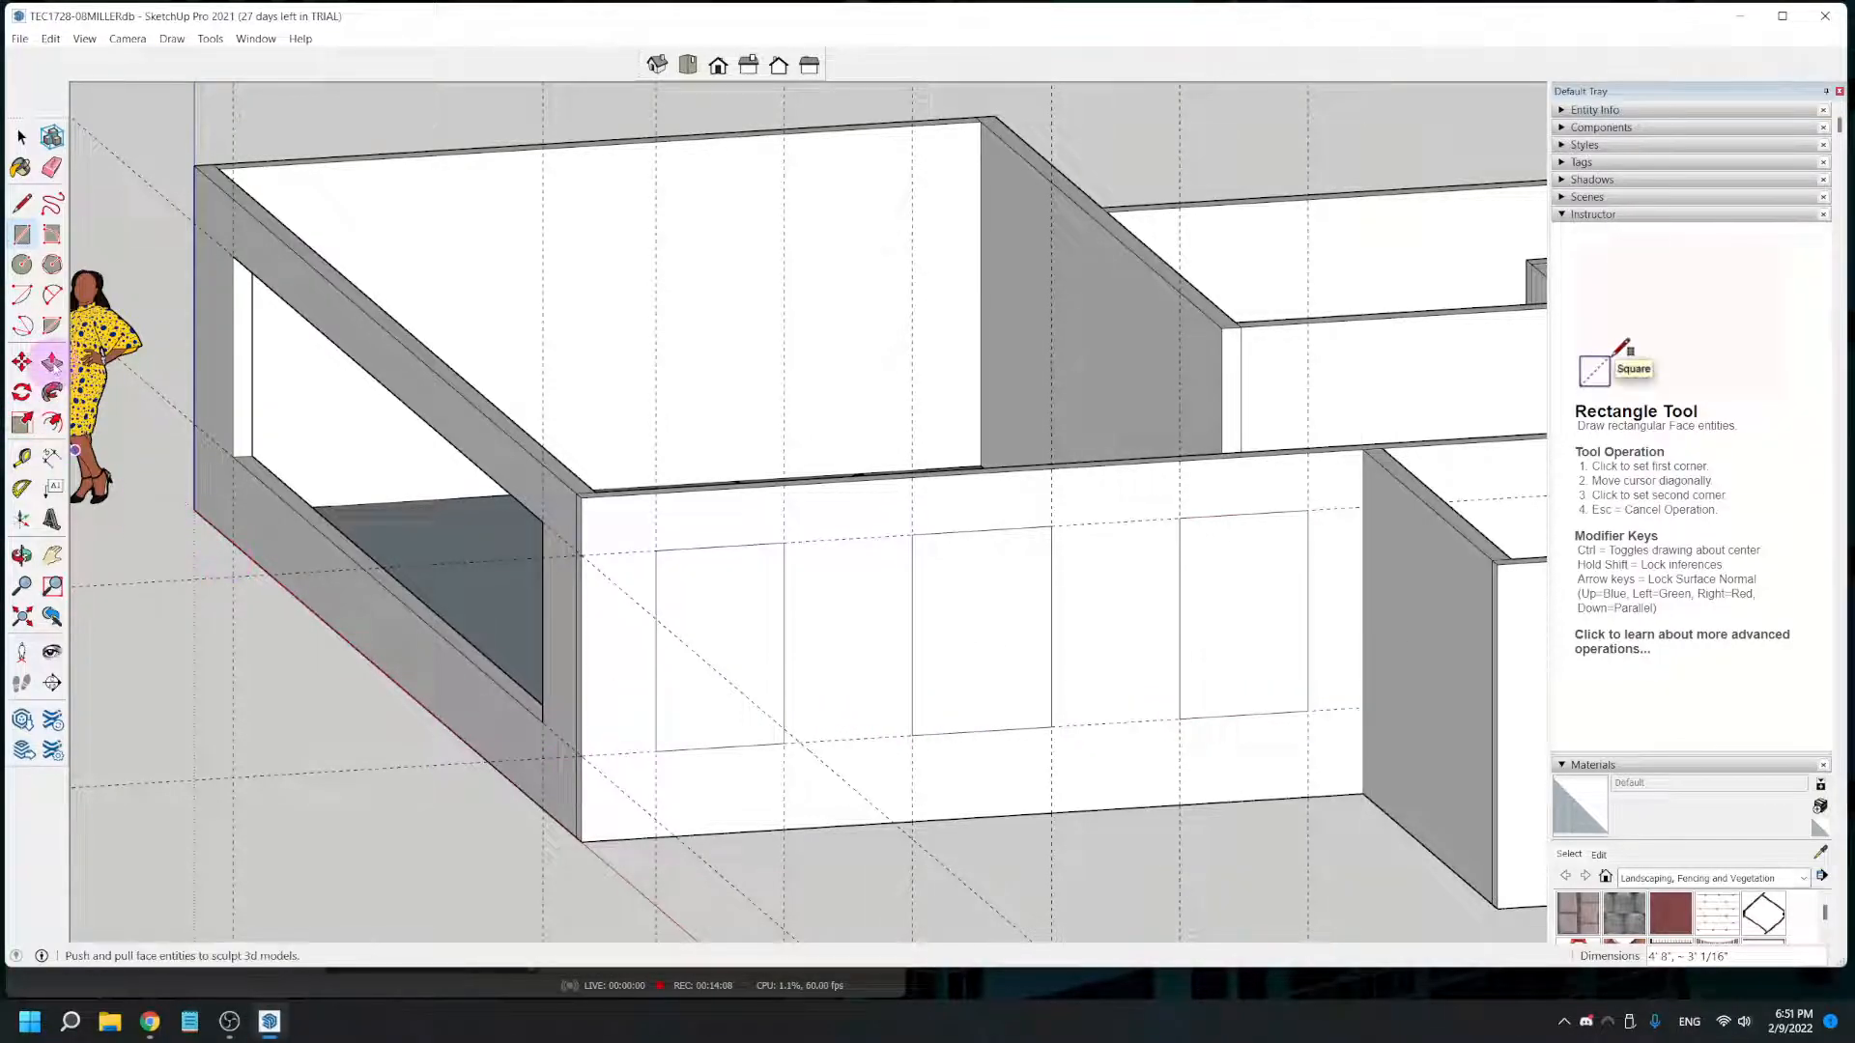
- Push/Pull the three window rectangles on the side wall inward 5 3/8" to cut the openings through
{"action": "left_click", "coordinate": [52, 362]}
{"action": "left_click", "coordinate": [706, 610]}
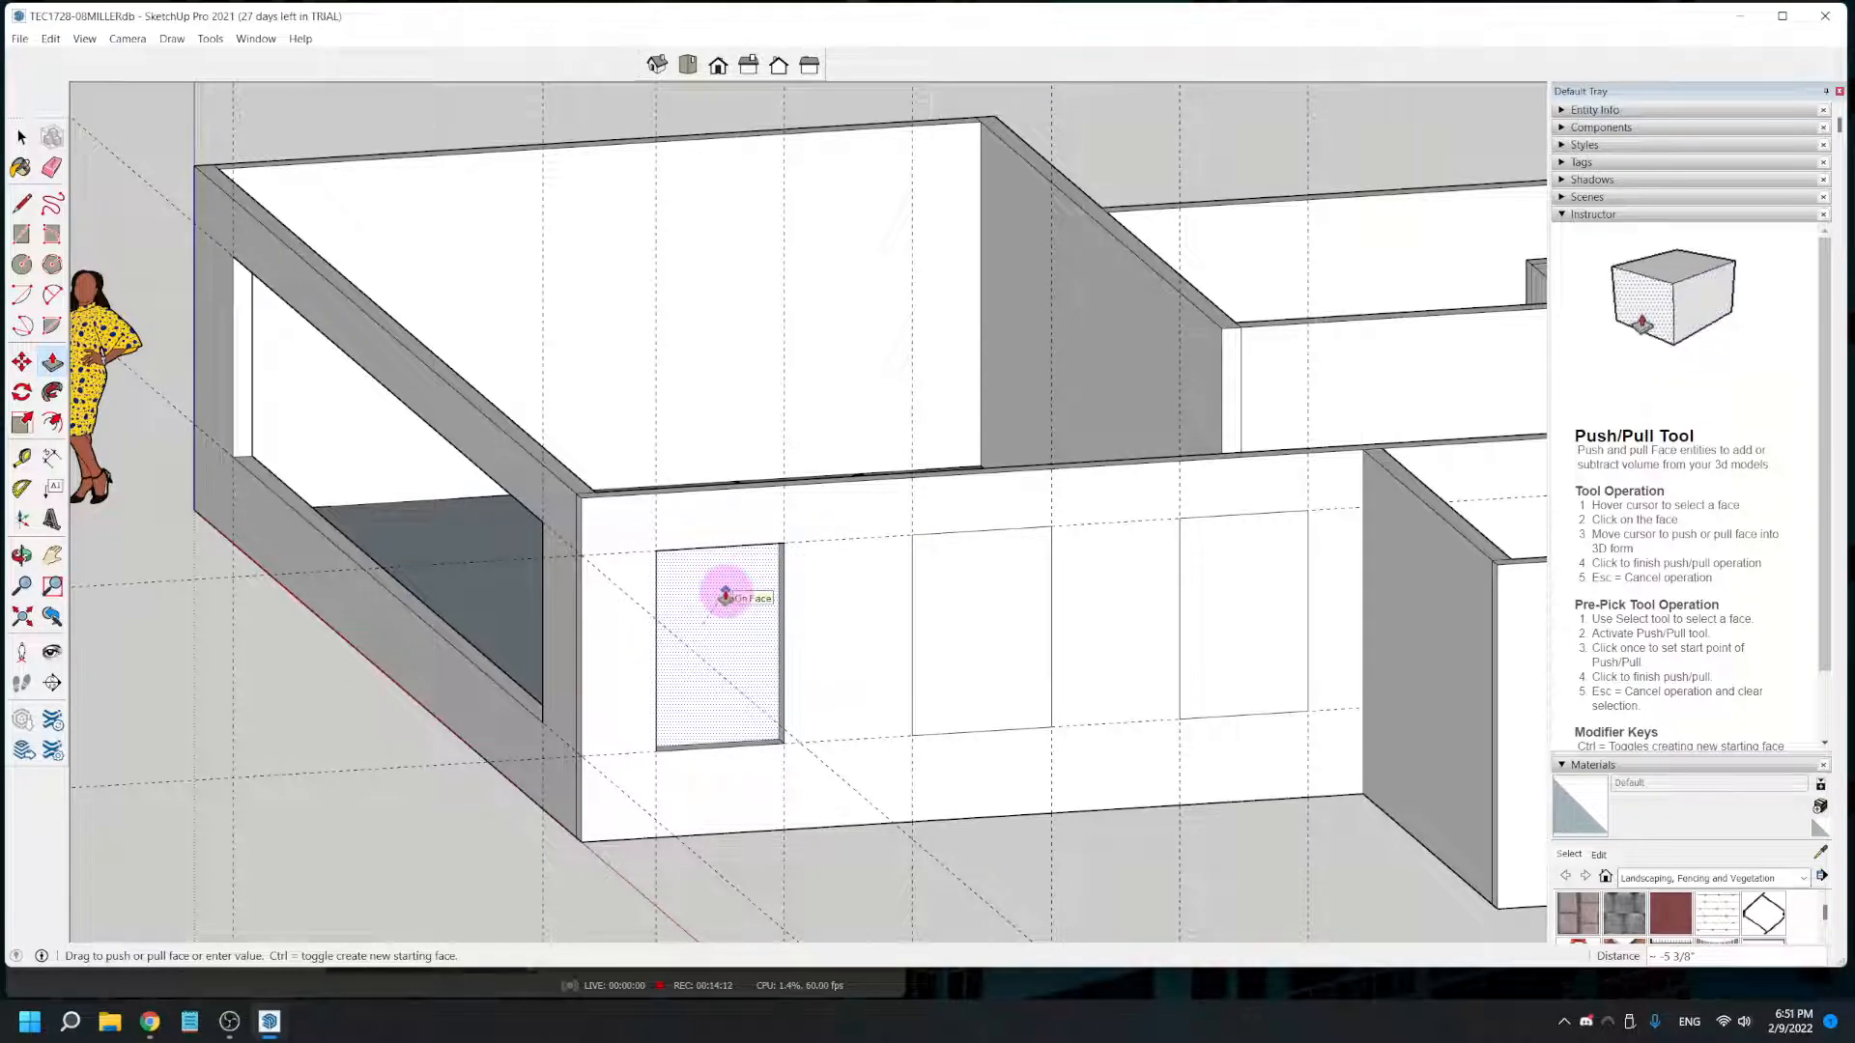
{"action": "left_click", "coordinate": [725, 594]}
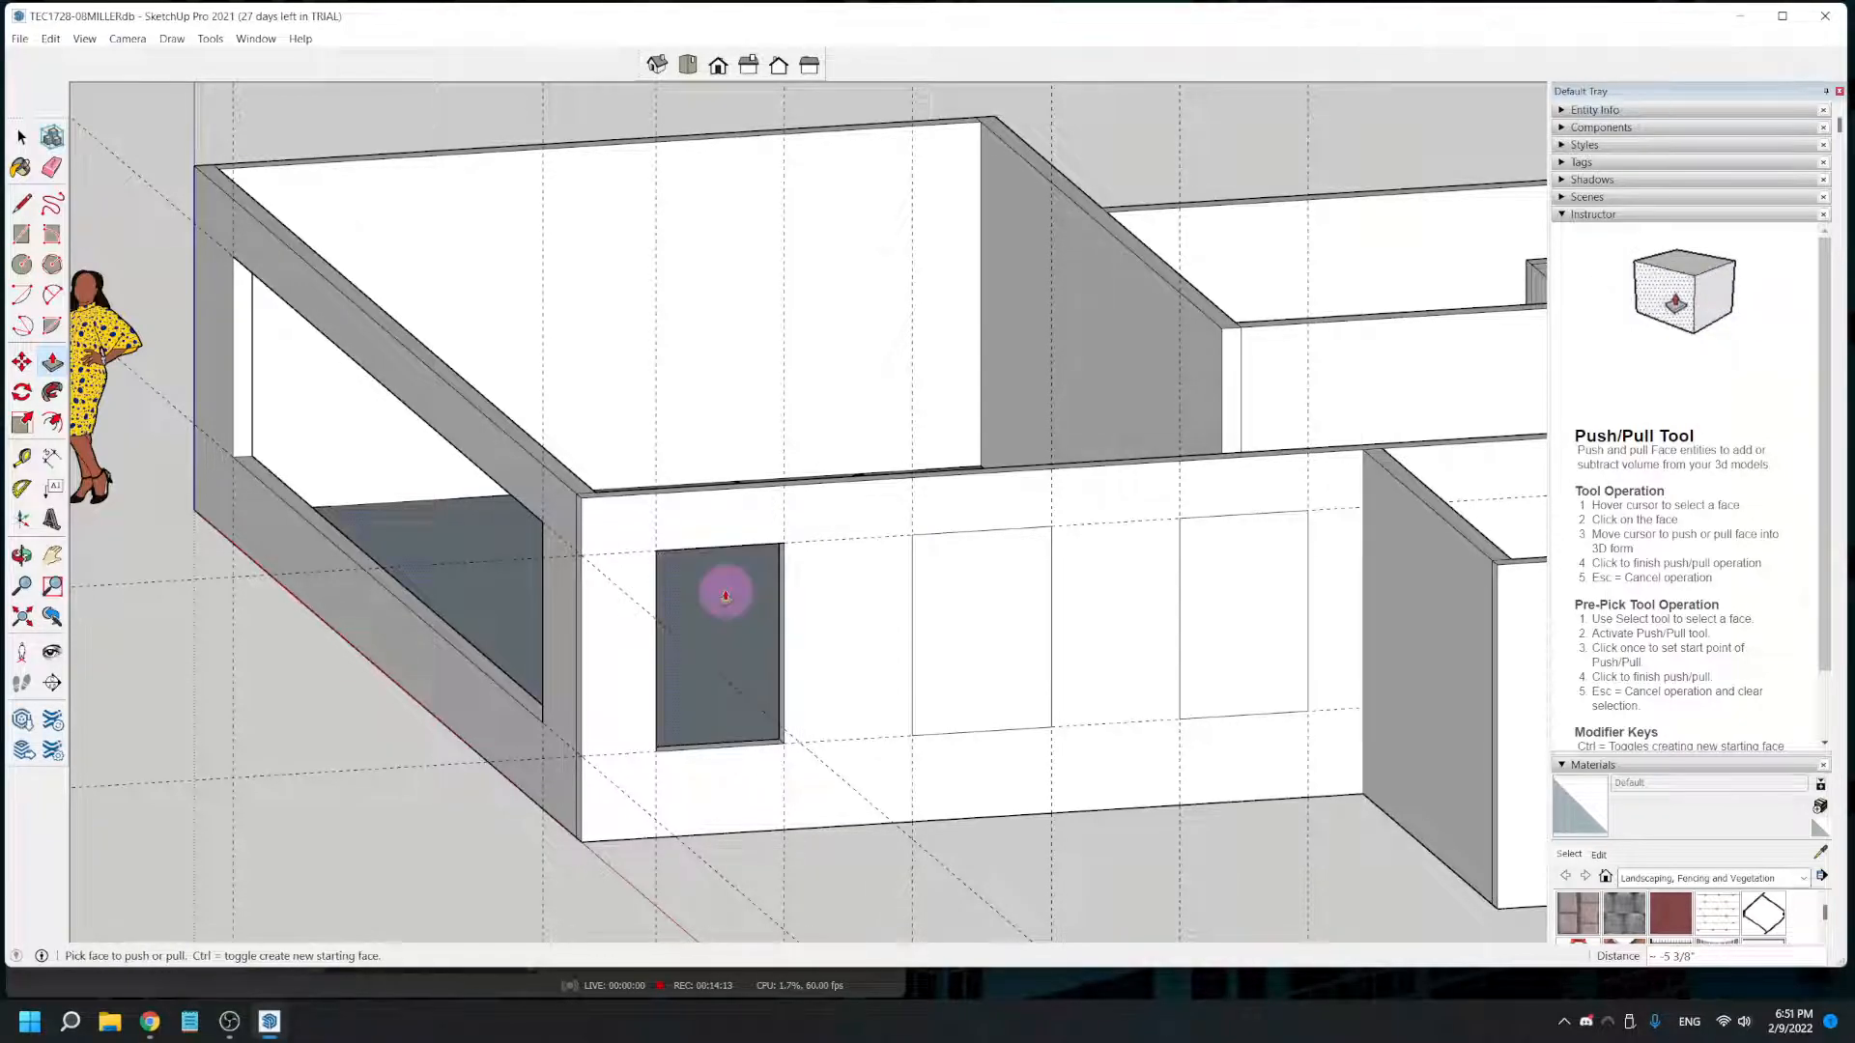
{"action": "left_click", "coordinate": [952, 653]}
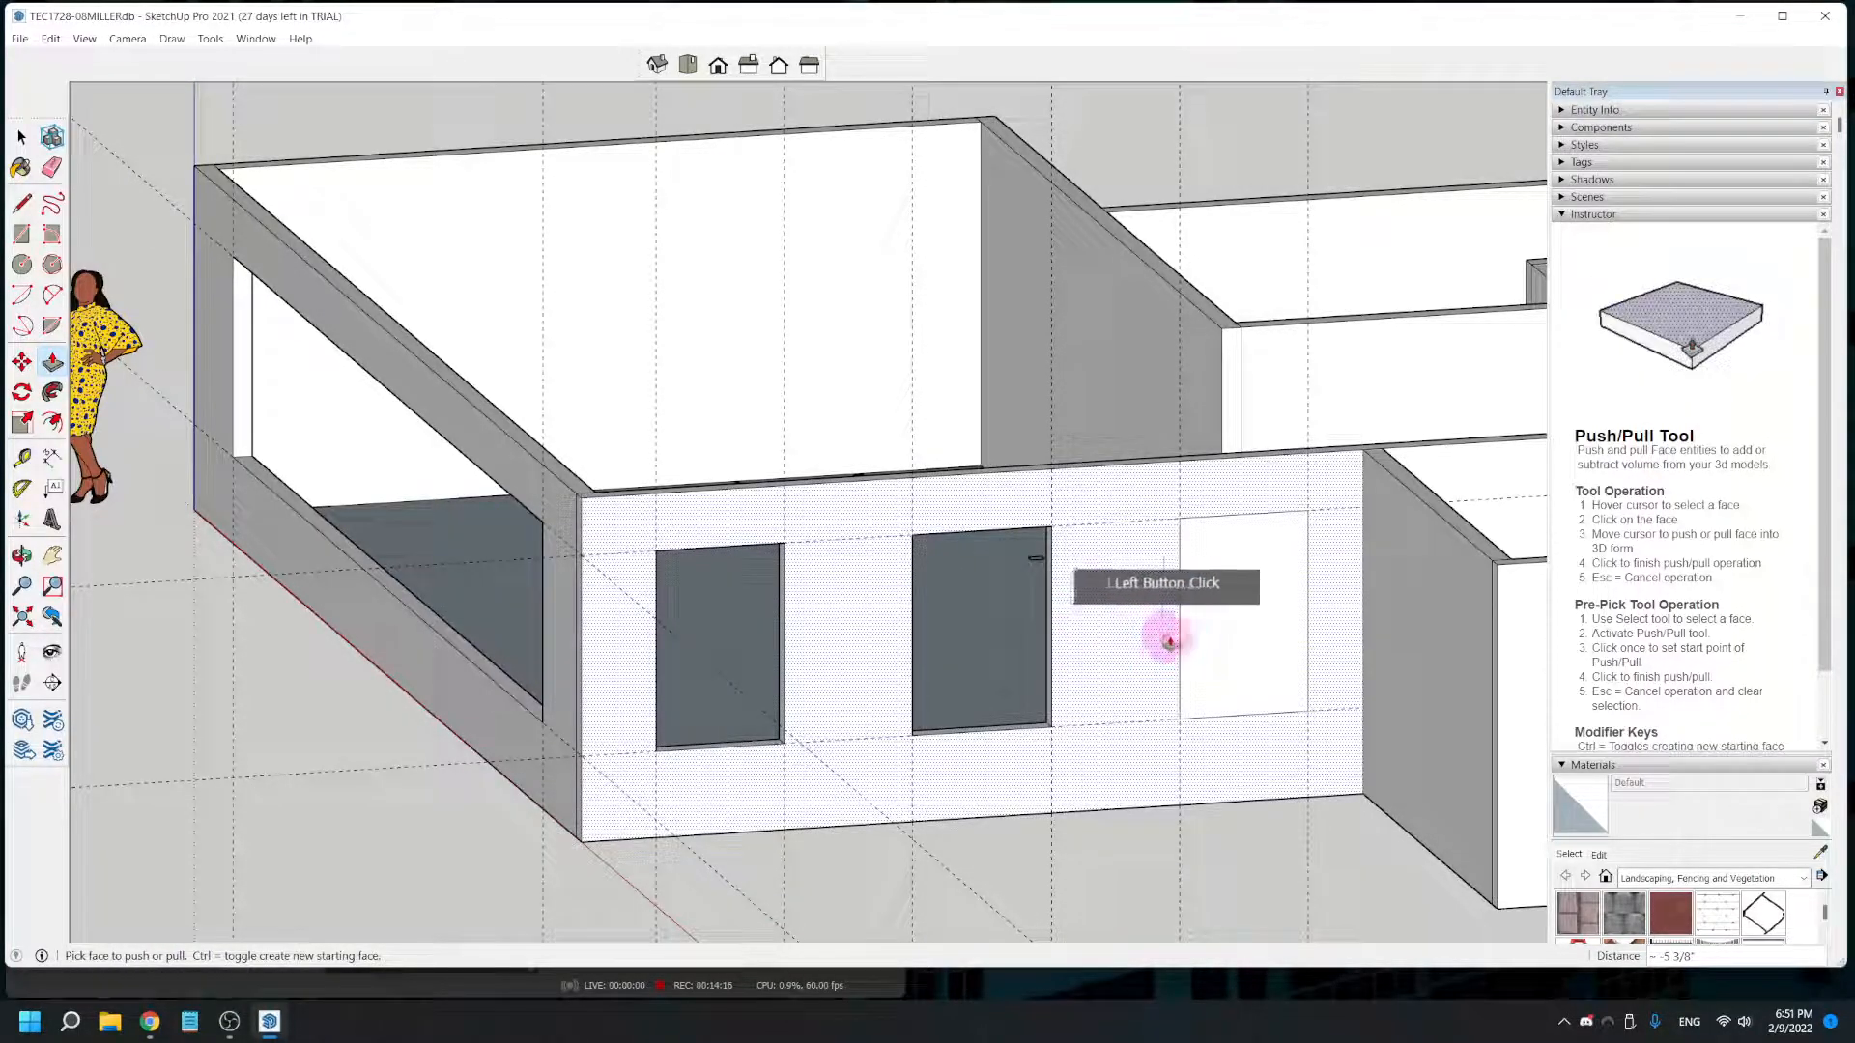
{"action": "left_click", "coordinate": [1215, 618]}
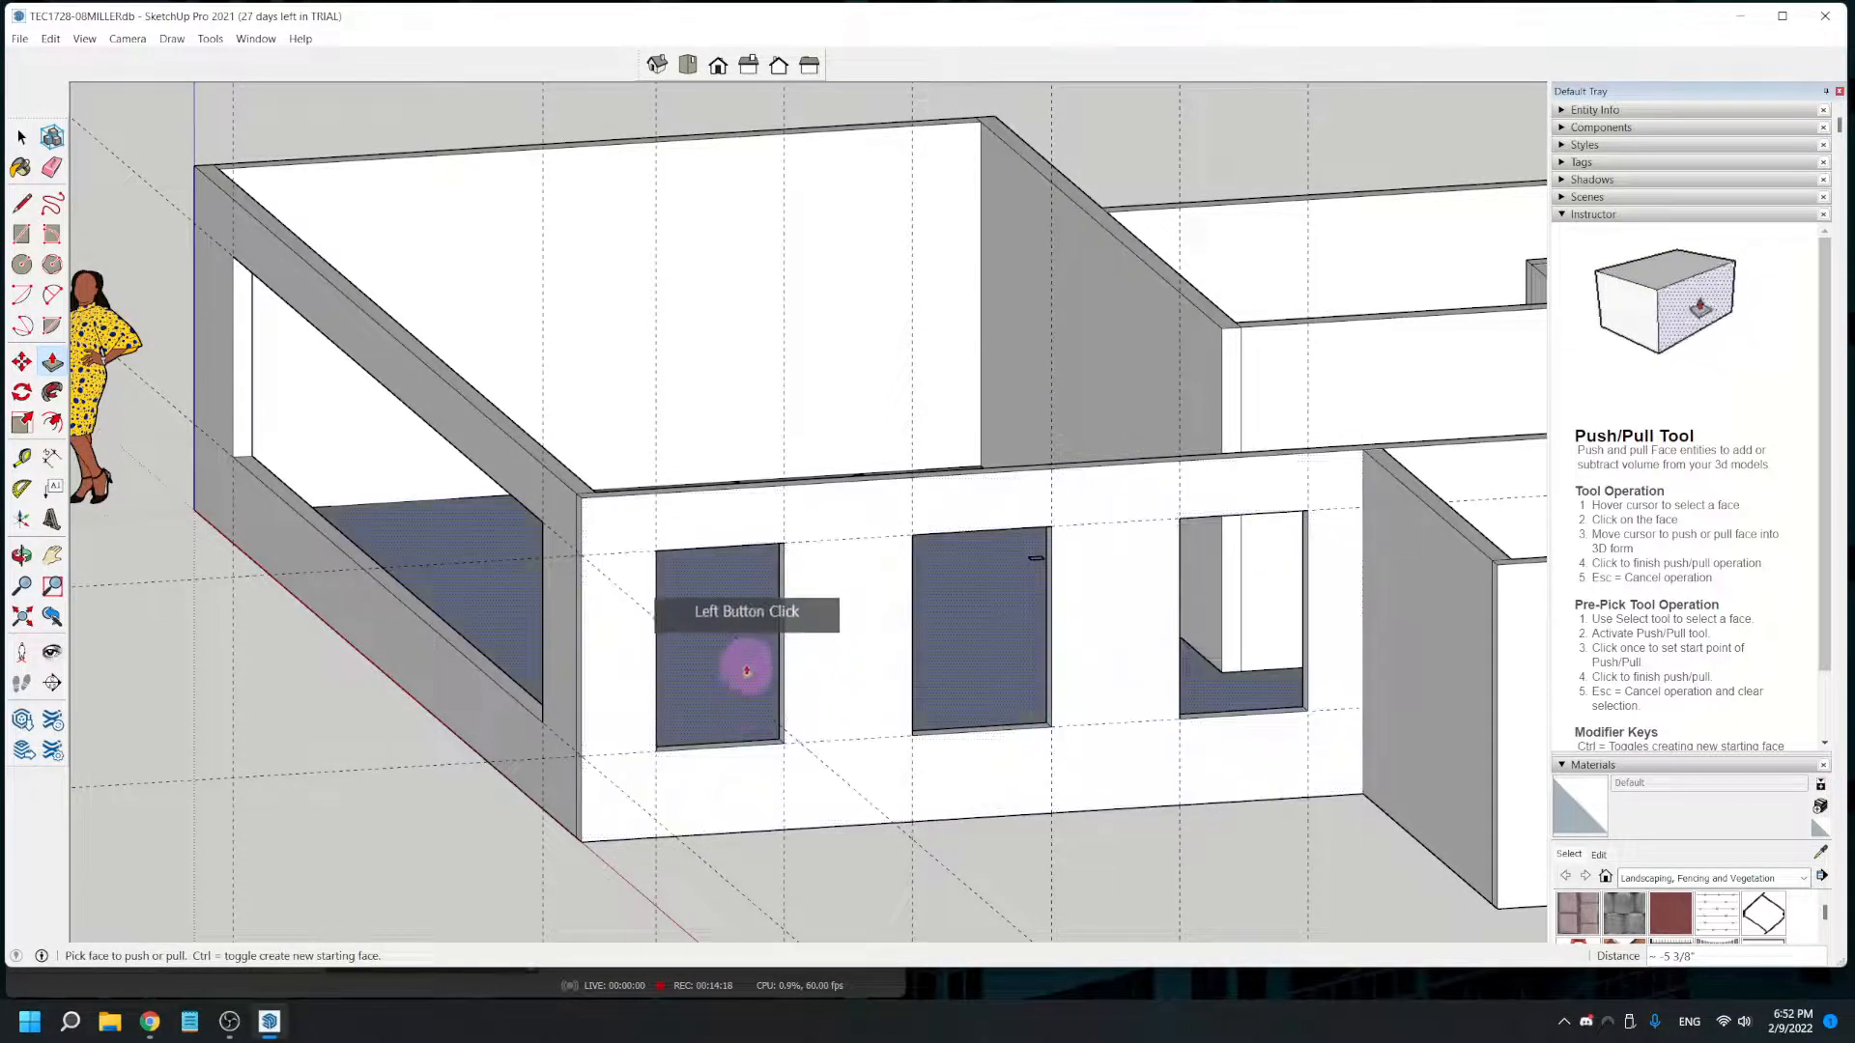
- Delete all guides from the model
{"action": "scroll", "coordinate": [679, 753], "scroll_direction": "down", "scroll_amount": 2}
{"action": "middle_click_drag", "start_coordinate": [679, 754], "coordinate": [815, 787]}
{"action": "key", "text": "space"}
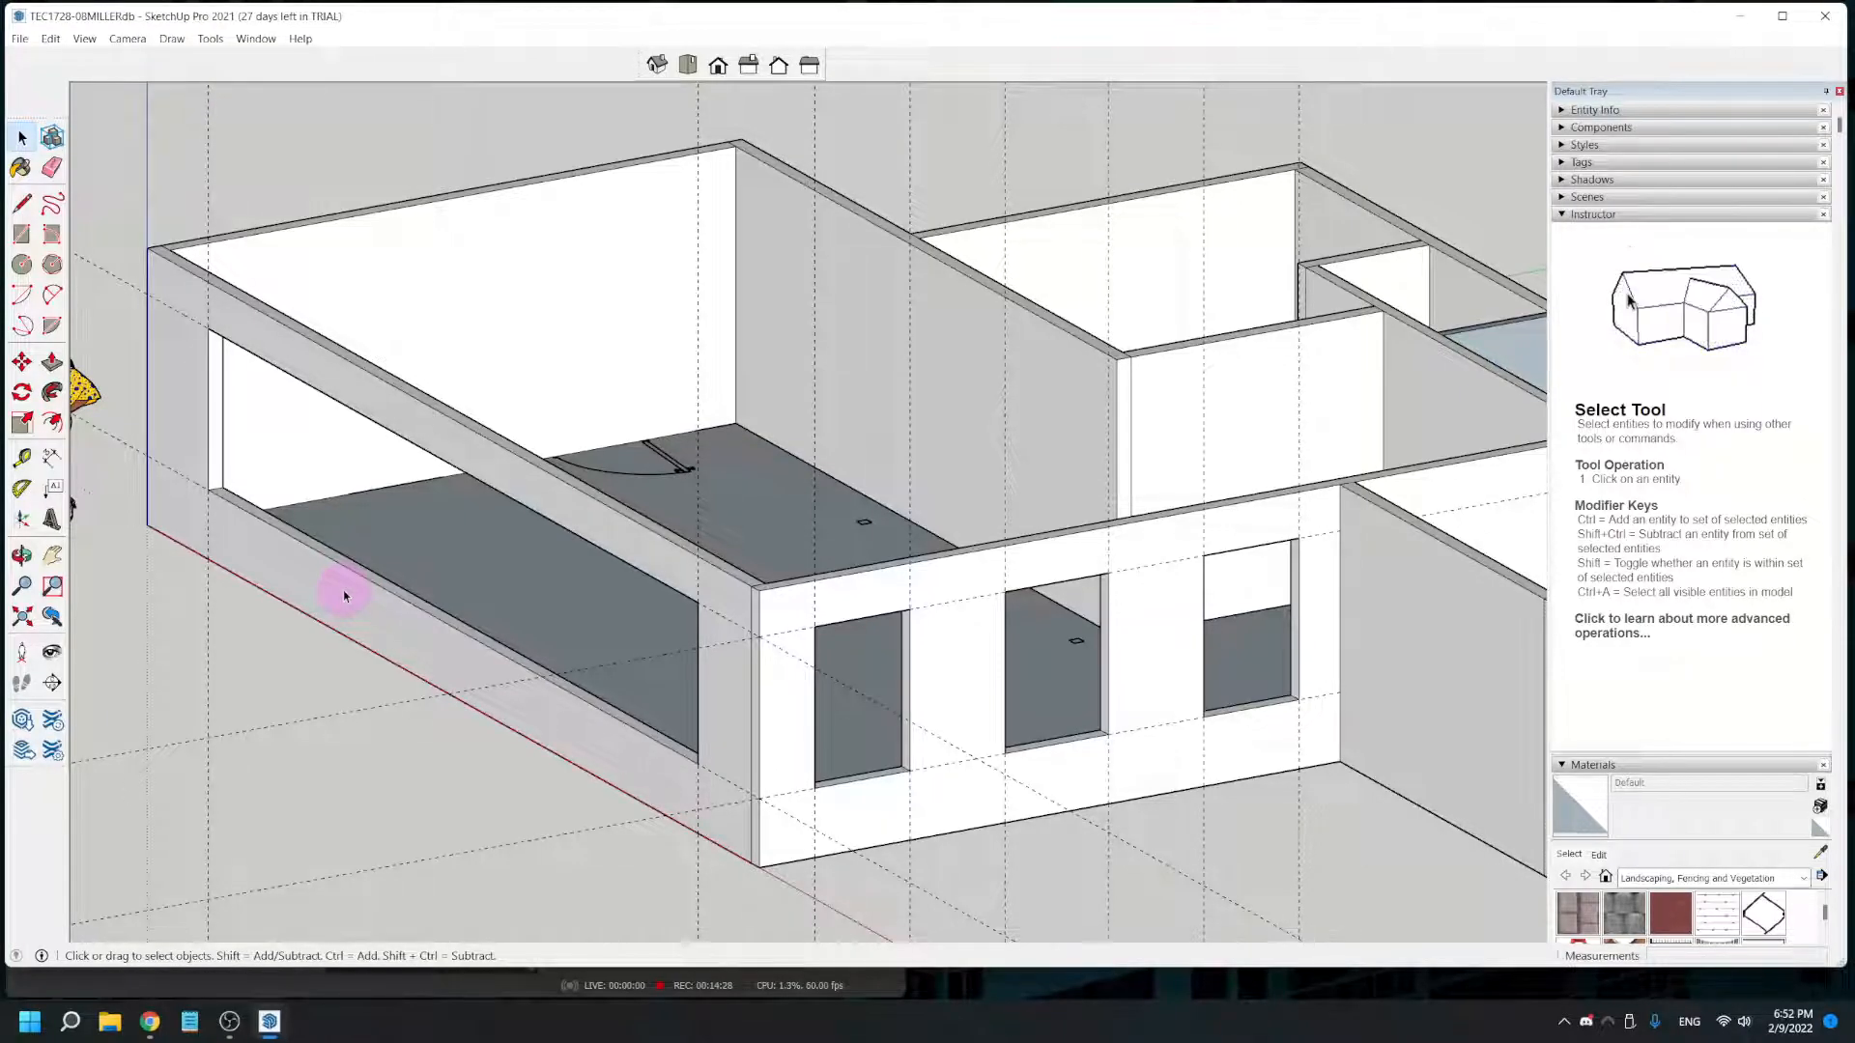
{"action": "middle_click_drag", "start_coordinate": [573, 728], "coordinate": [737, 695]}
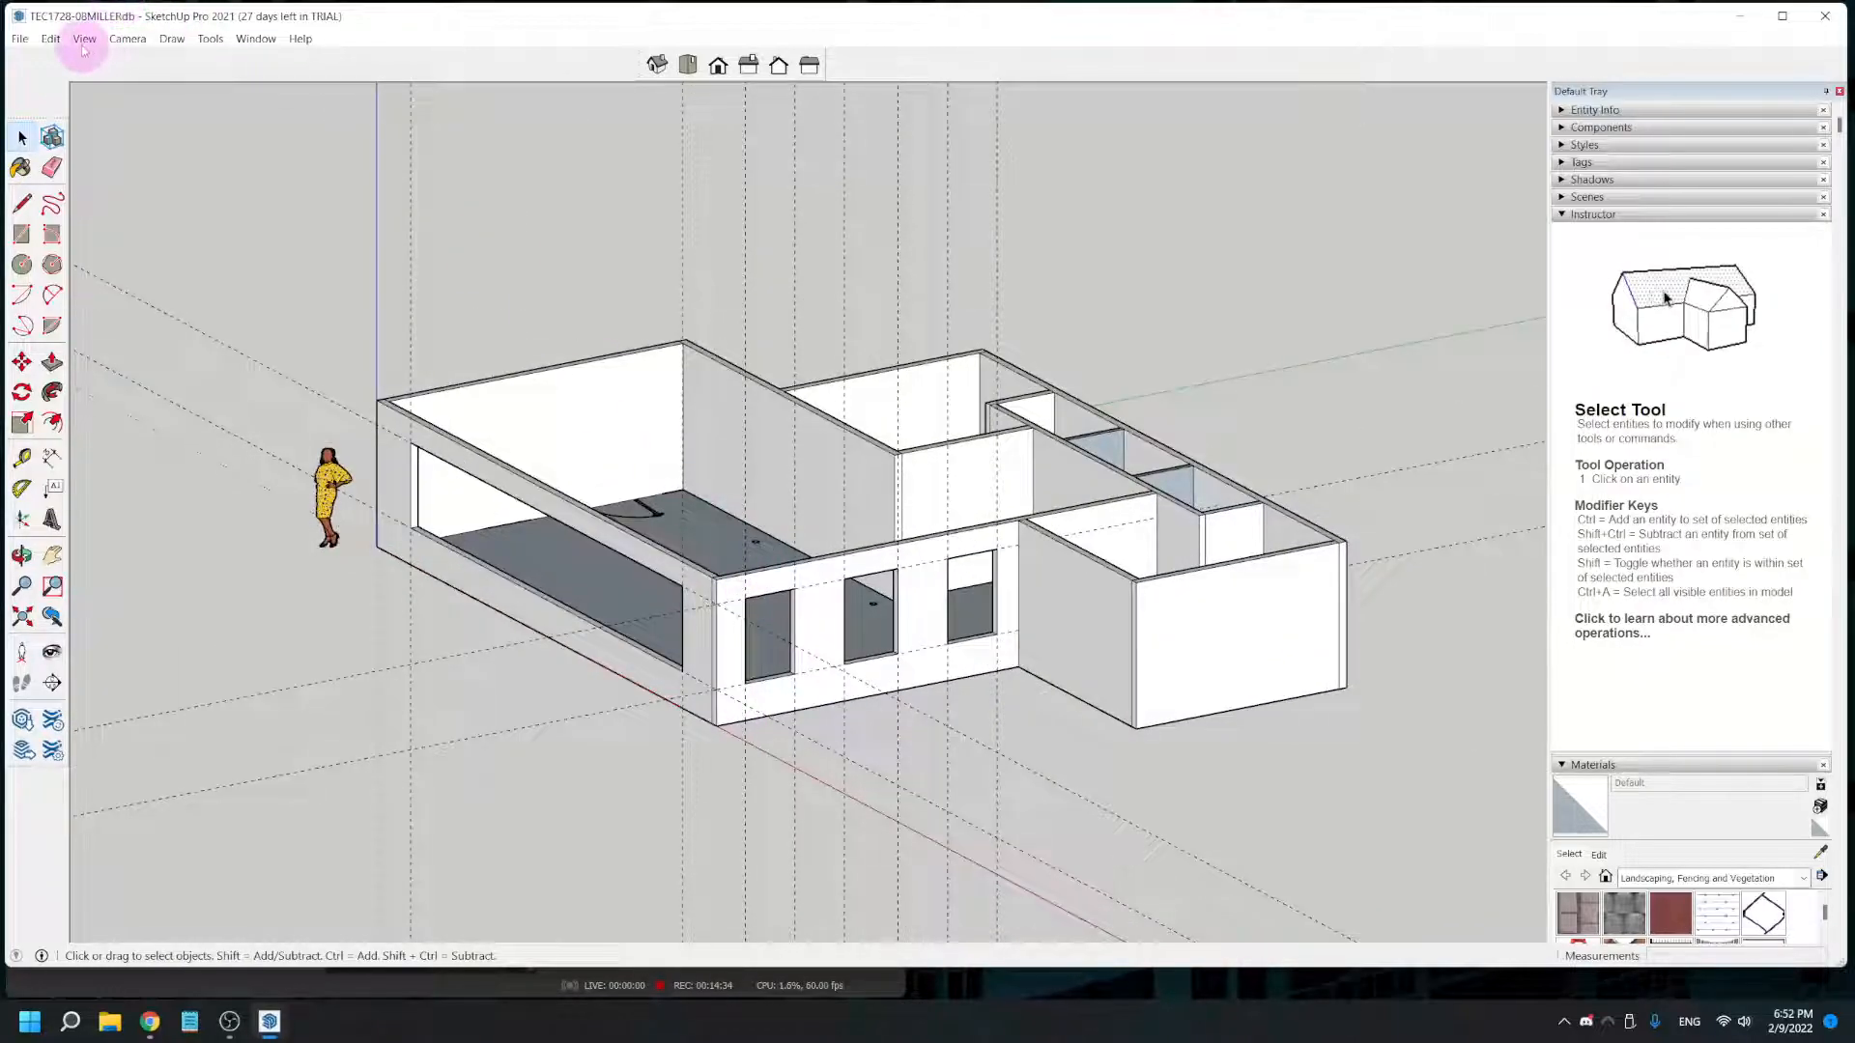
{"action": "left_click", "coordinate": [52, 39]}
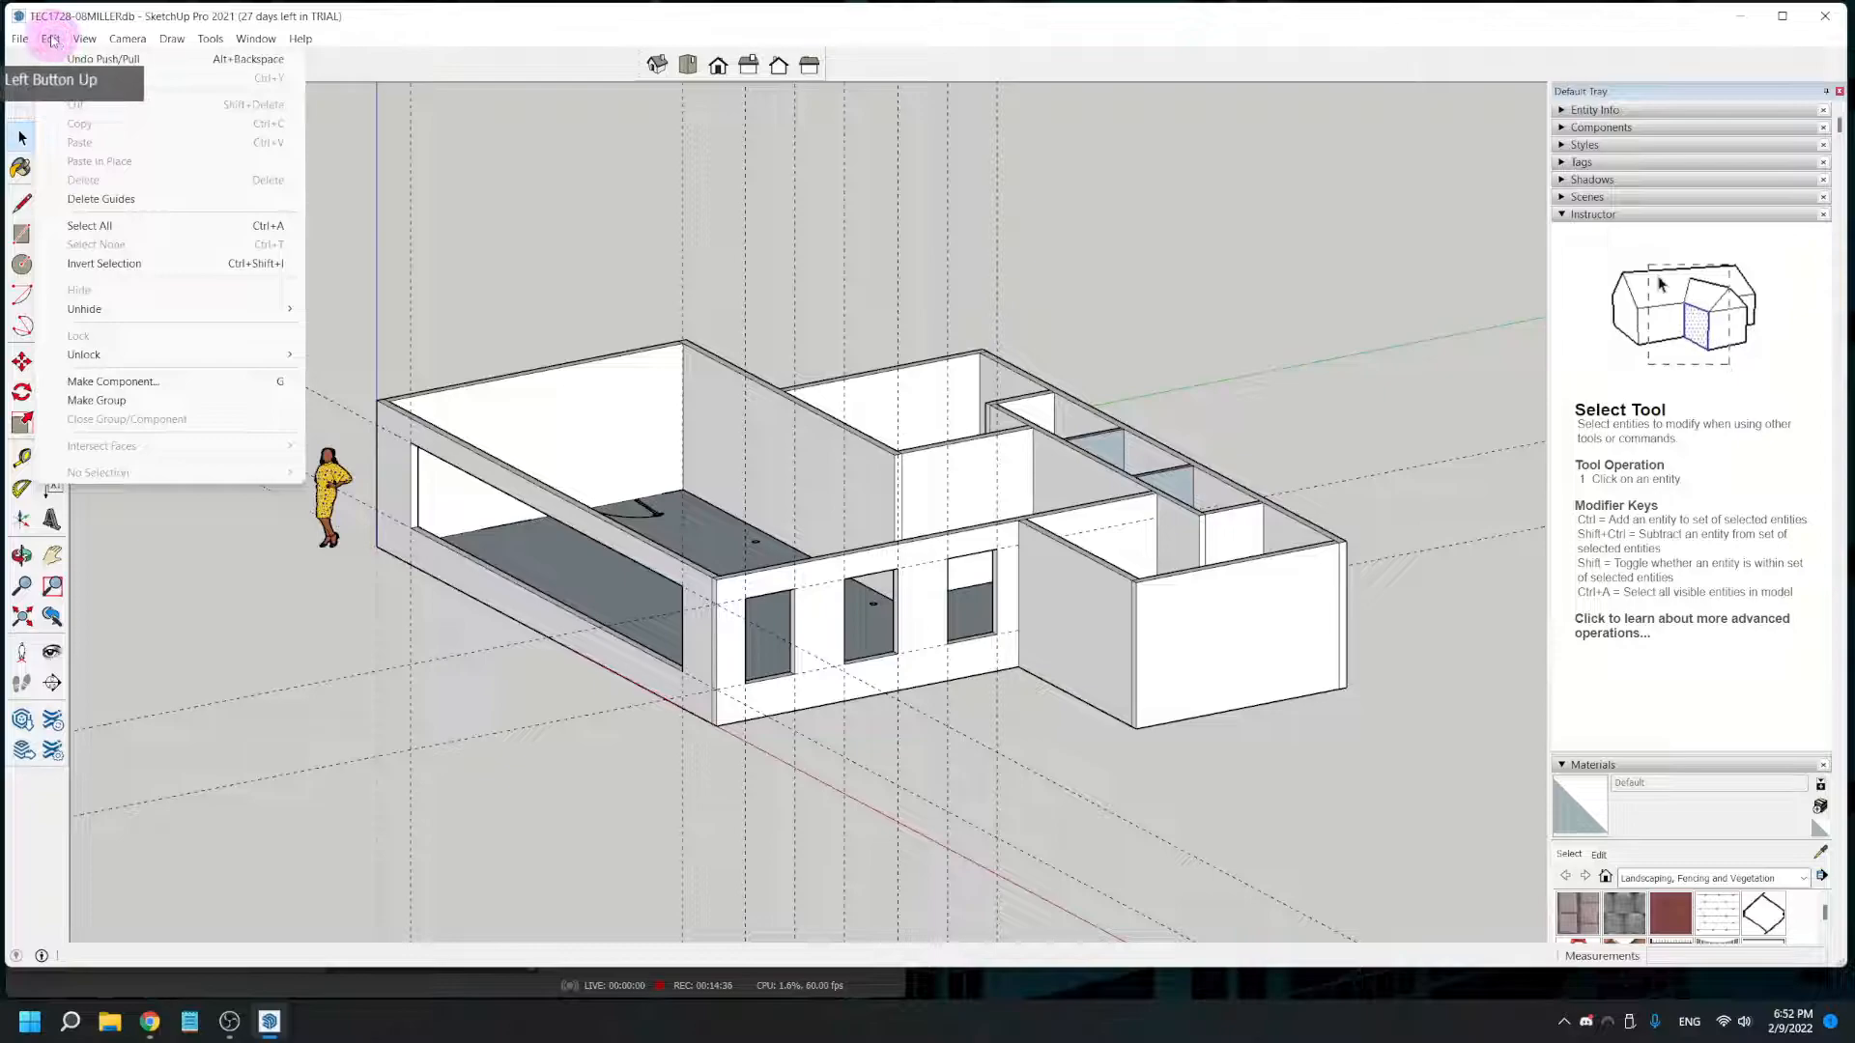
{"action": "left_click", "coordinate": [143, 200]}
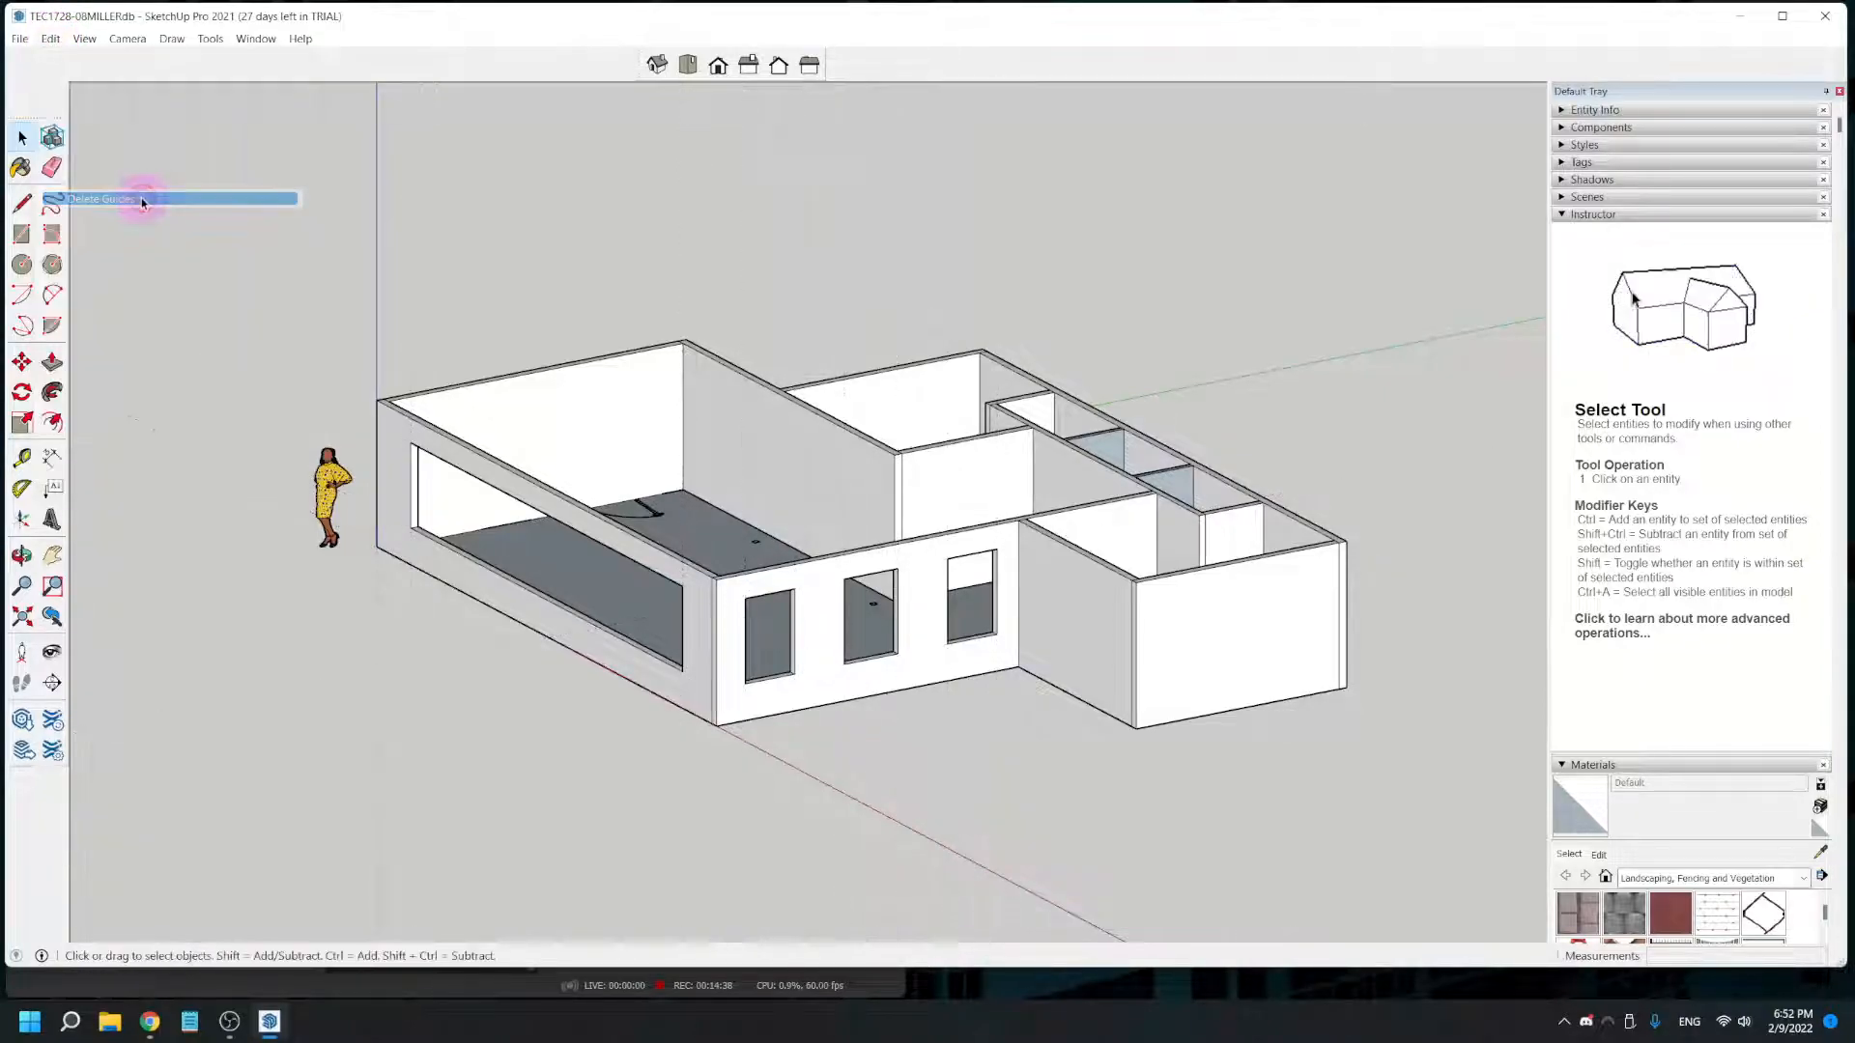
- Place vertical guides at both edges of the first plan window on the projecting room's outer wall, measured from the wall corner
{"action": "scroll", "coordinate": [1055, 752], "scroll_direction": "up", "scroll_amount": 1}
{"action": "middle_click_drag", "start_coordinate": [1100, 704], "coordinate": [983, 347]}
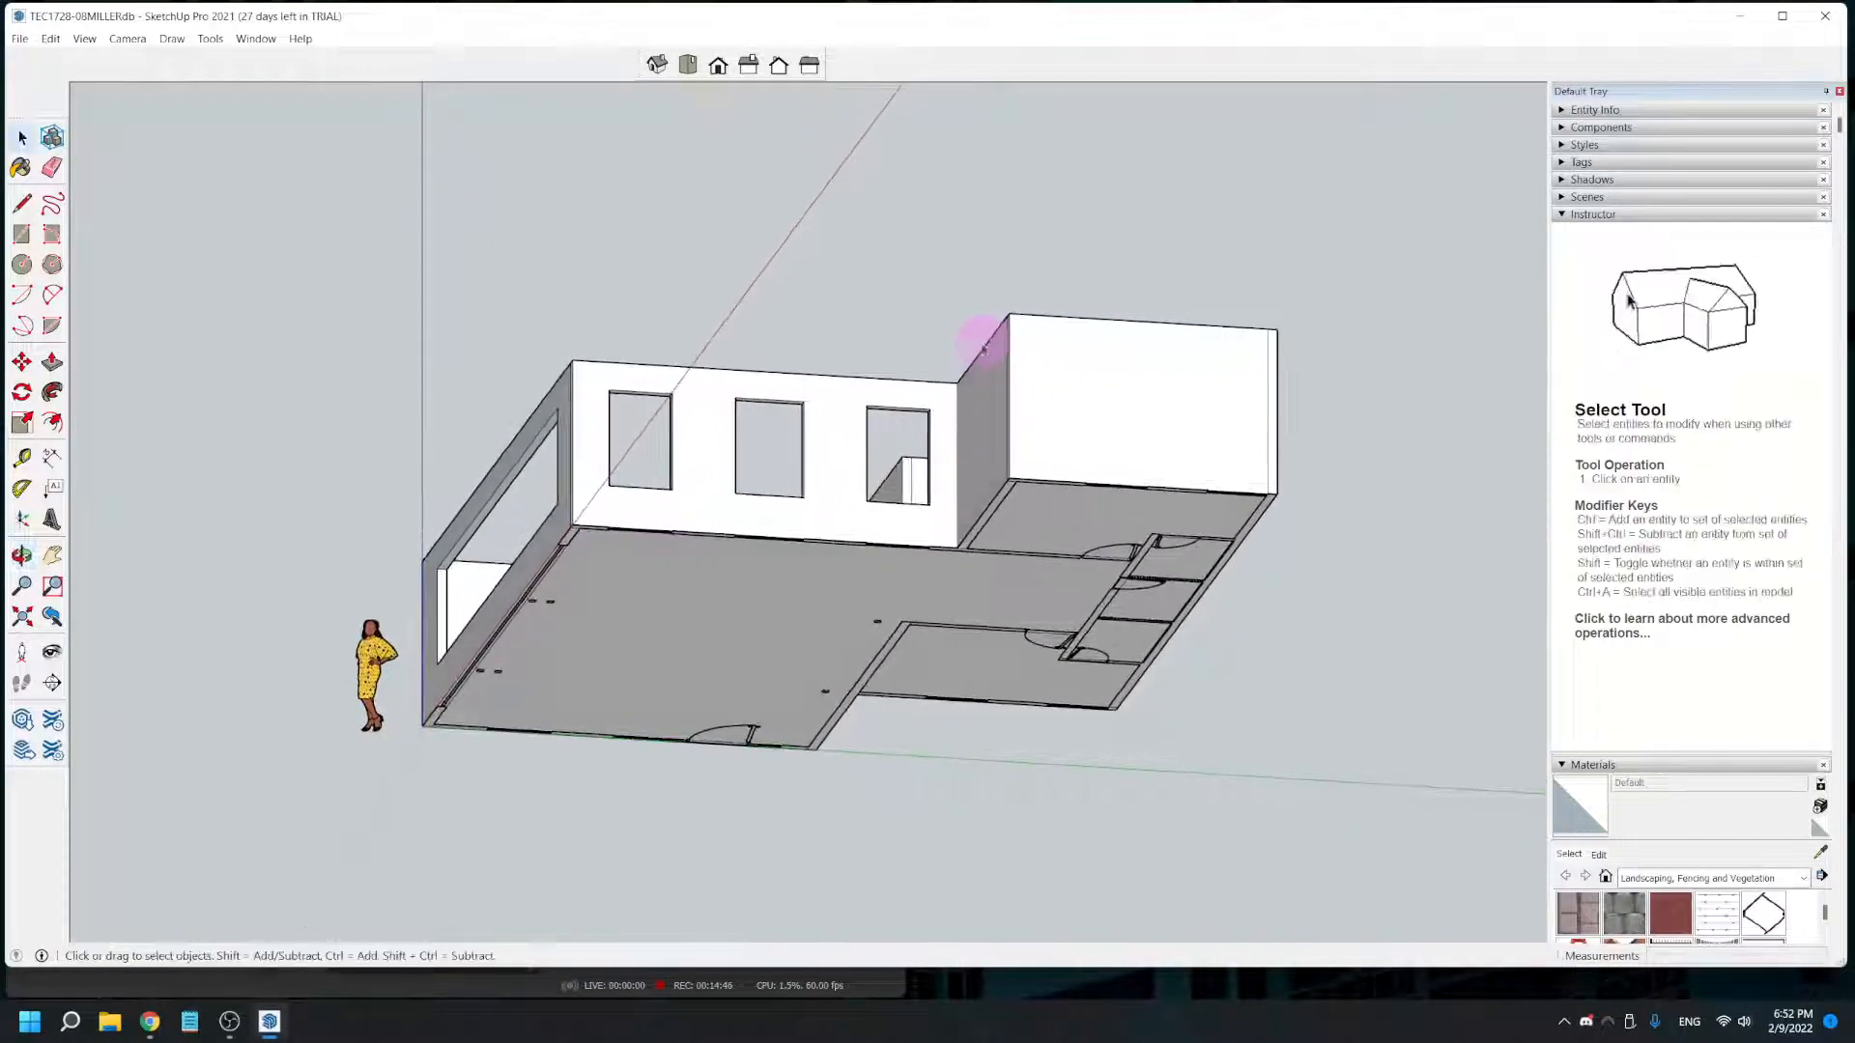
{"action": "scroll", "coordinate": [1246, 402], "scroll_direction": "up", "scroll_amount": 2}
{"action": "scroll", "coordinate": [1261, 502], "scroll_direction": "up", "scroll_amount": 2}
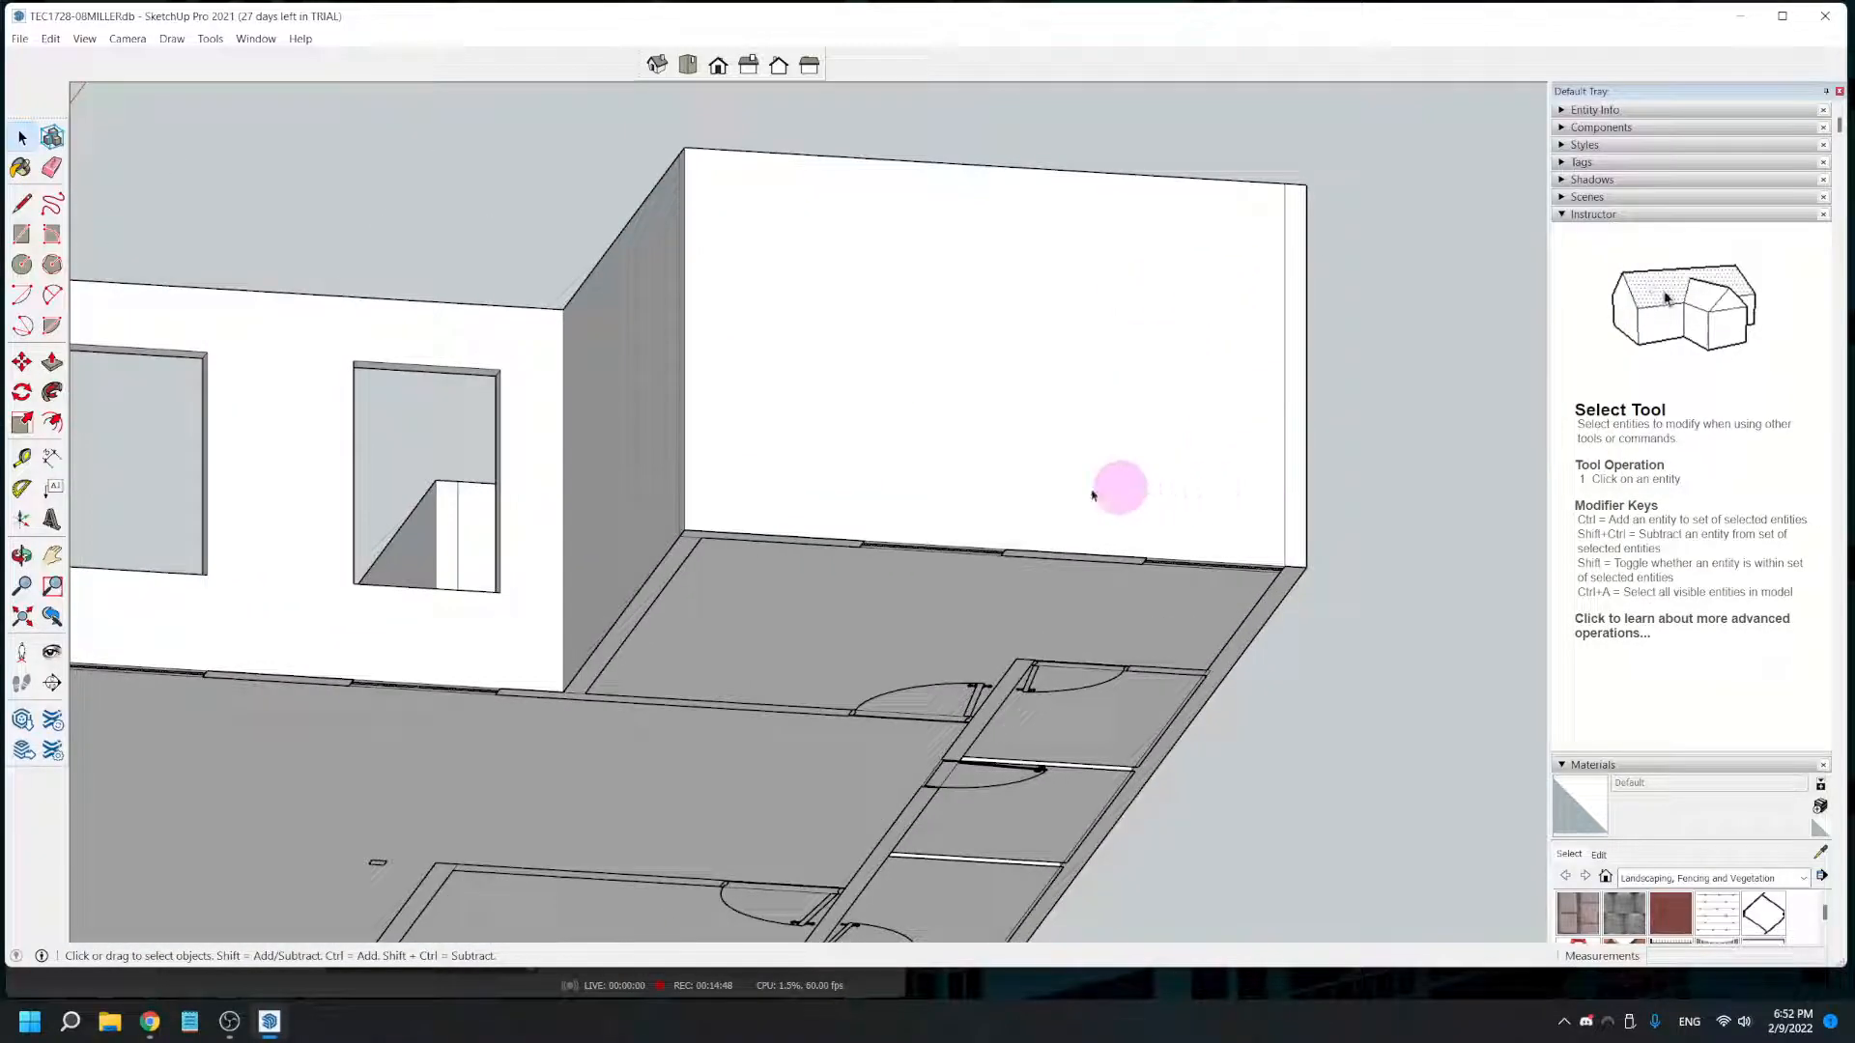
{"action": "left_click", "coordinate": [23, 458]}
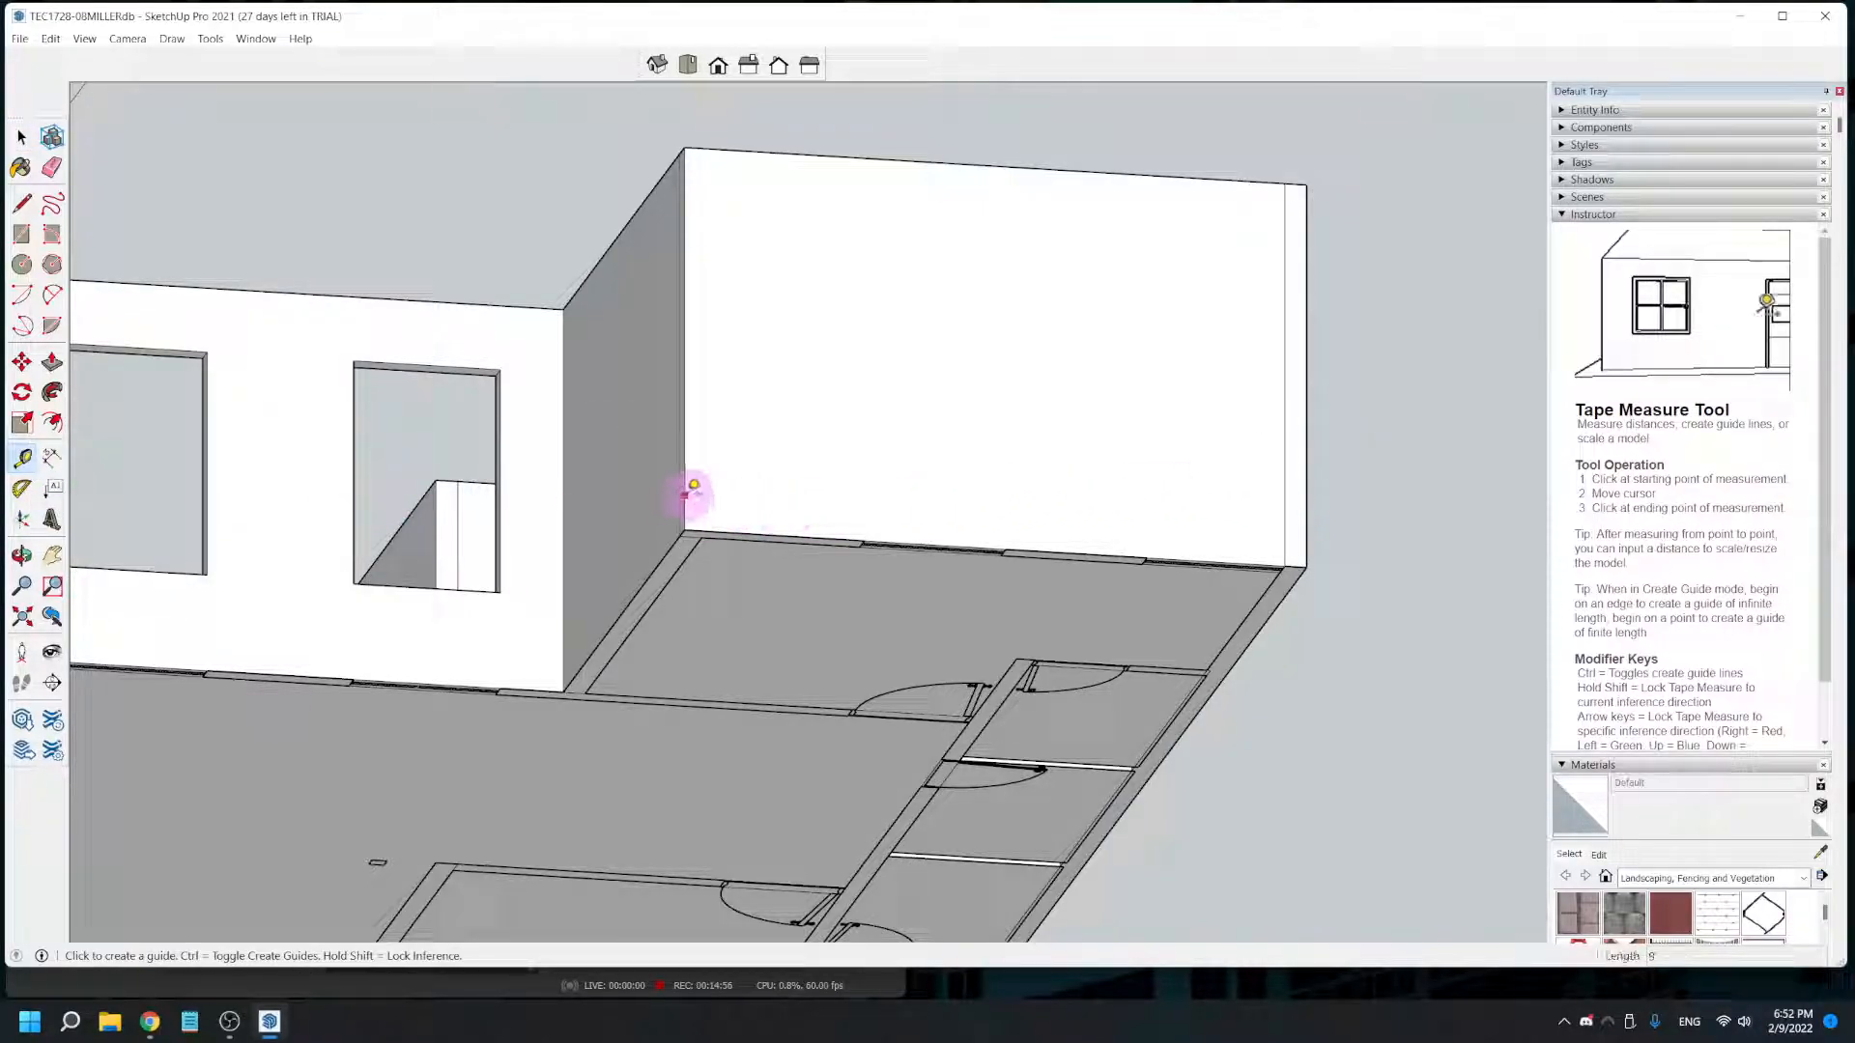
{"action": "left_click", "coordinate": [685, 480]}
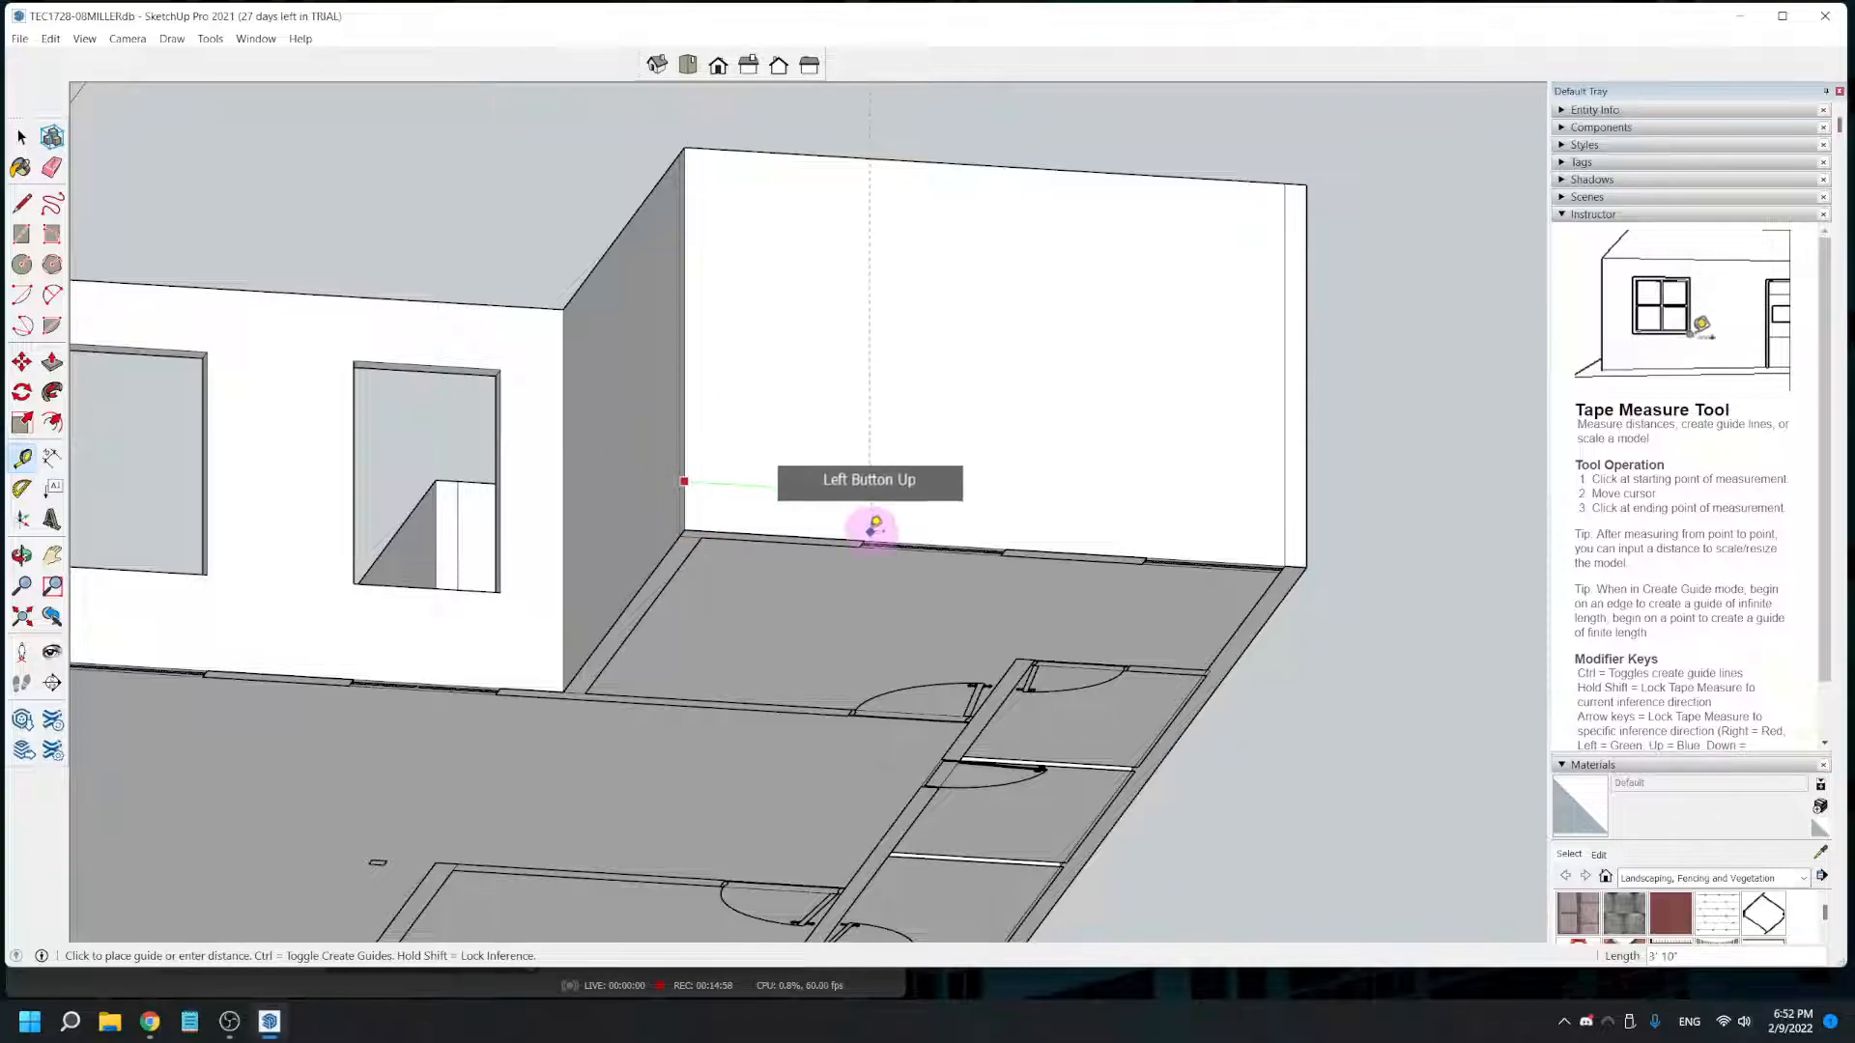
{"action": "scroll", "coordinate": [851, 490], "scroll_direction": "up", "scroll_amount": 2}
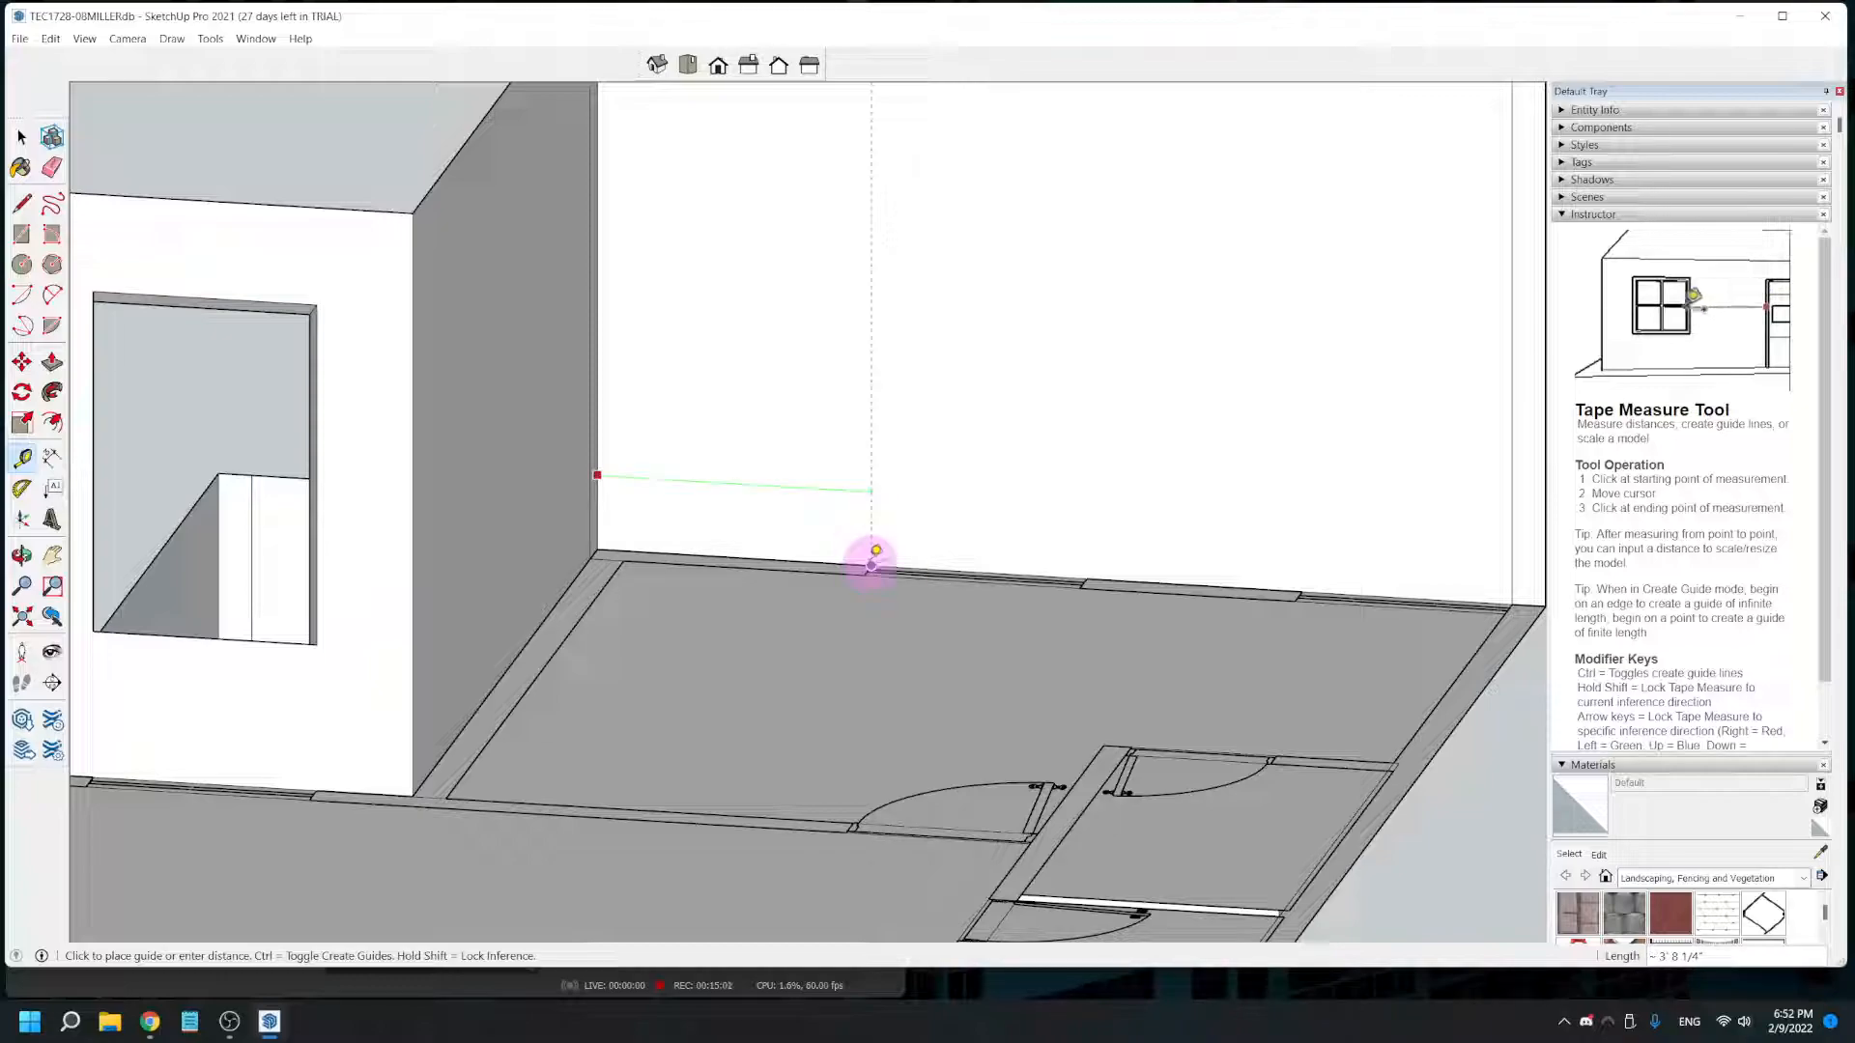
{"action": "left_click", "coordinate": [870, 553]}
{"action": "left_click", "coordinate": [870, 531]}
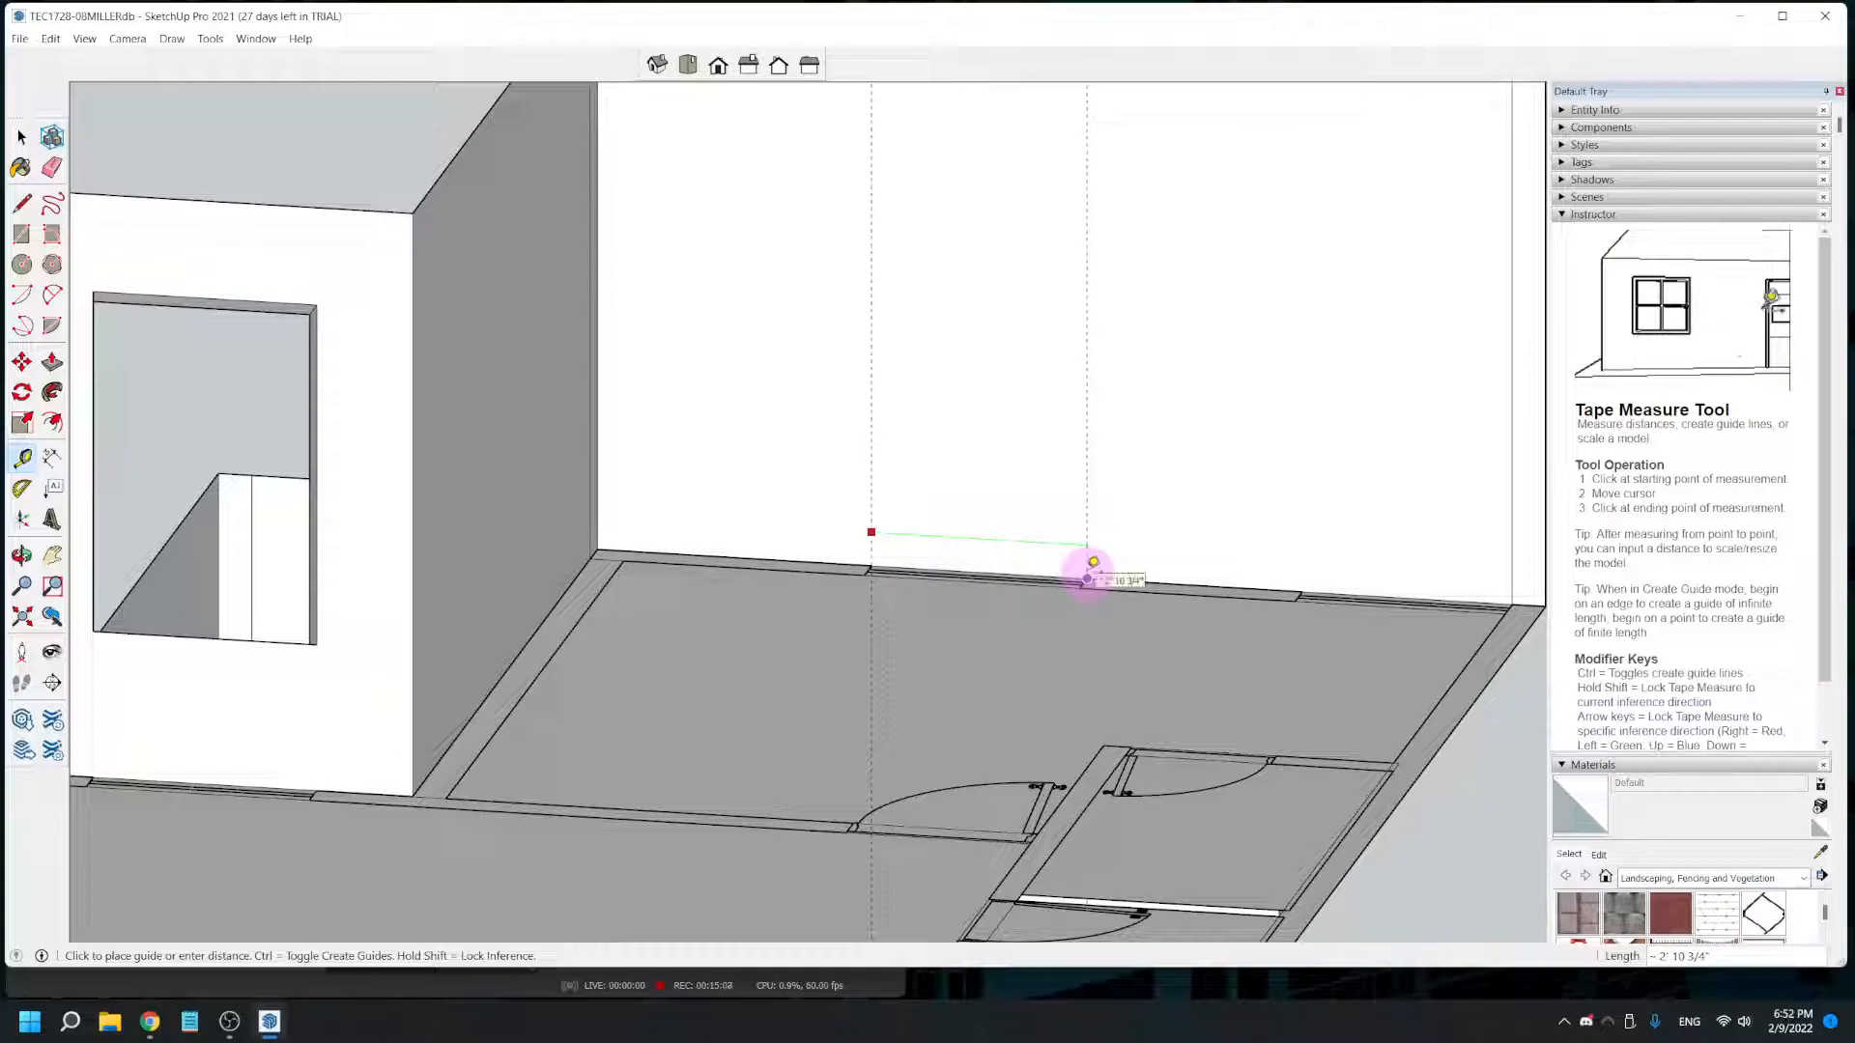
{"action": "left_click", "coordinate": [1087, 577]}
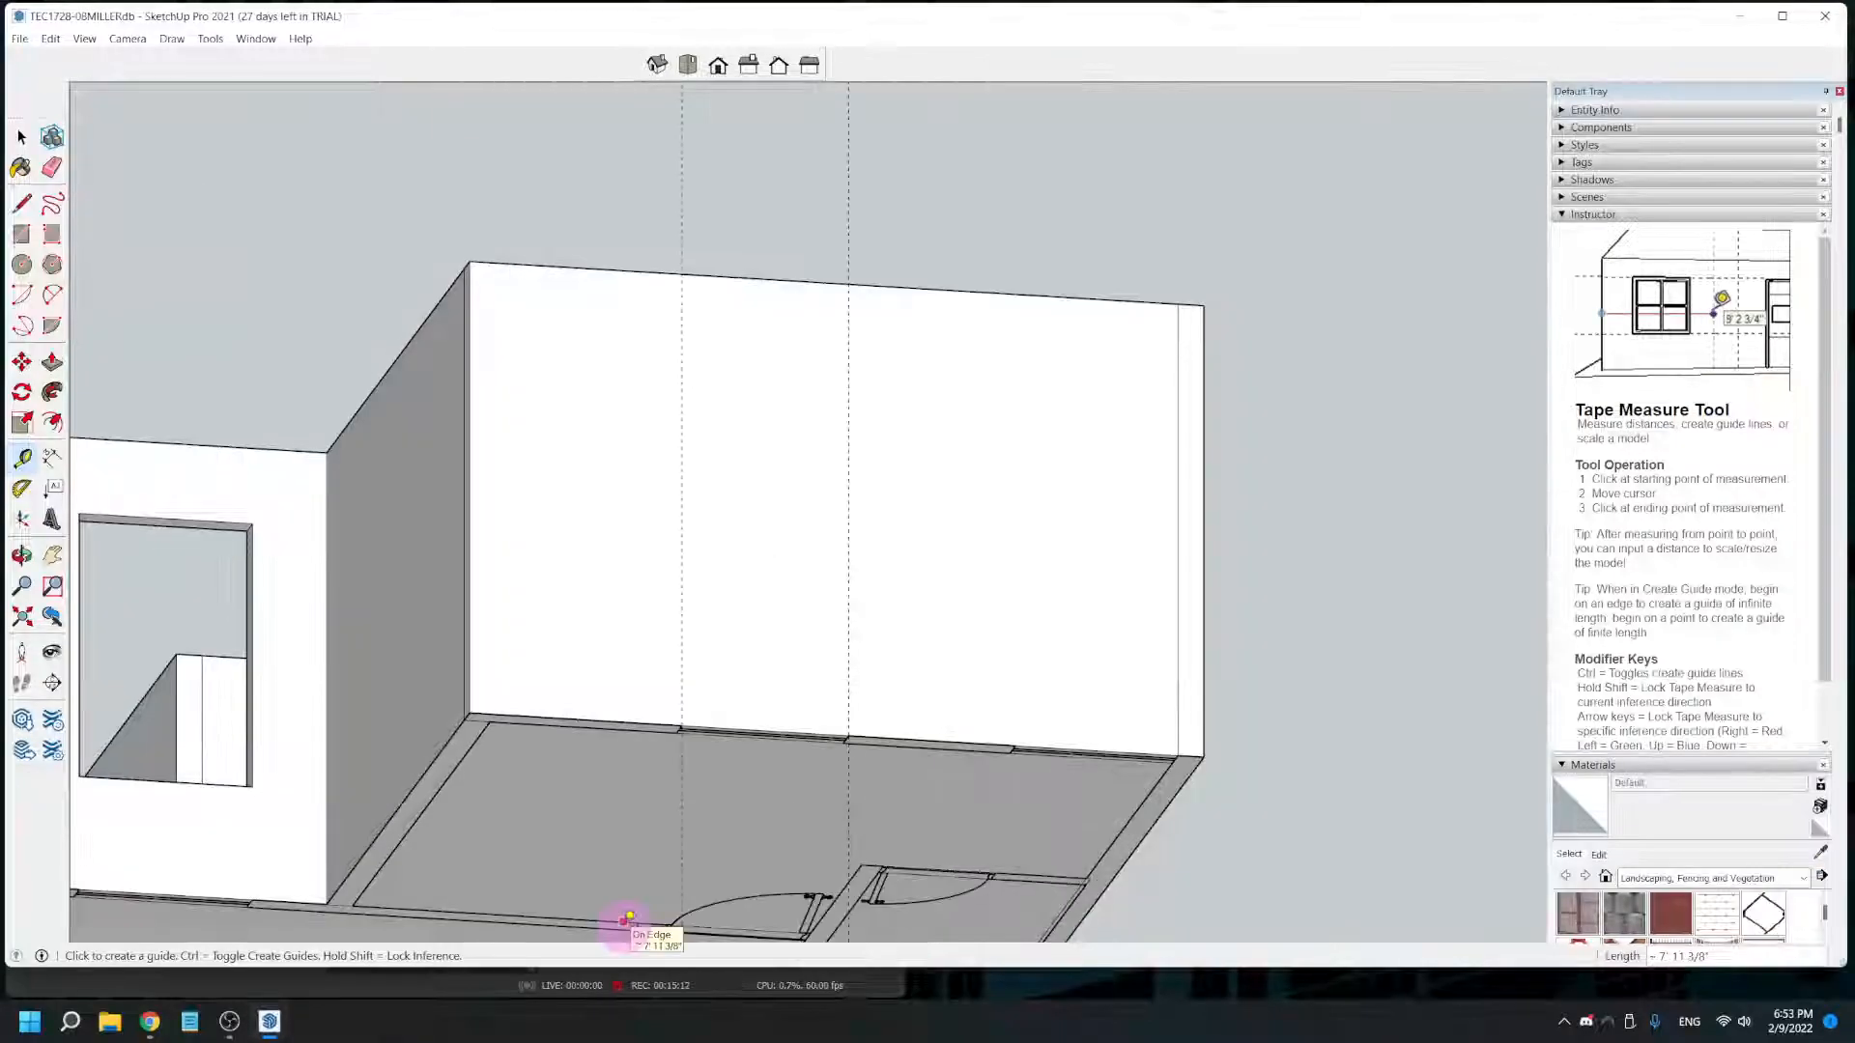
- Place two more vertical guides on the projecting room's wall at both edges of its second plan window
{"action": "left_click", "coordinate": [849, 681]}
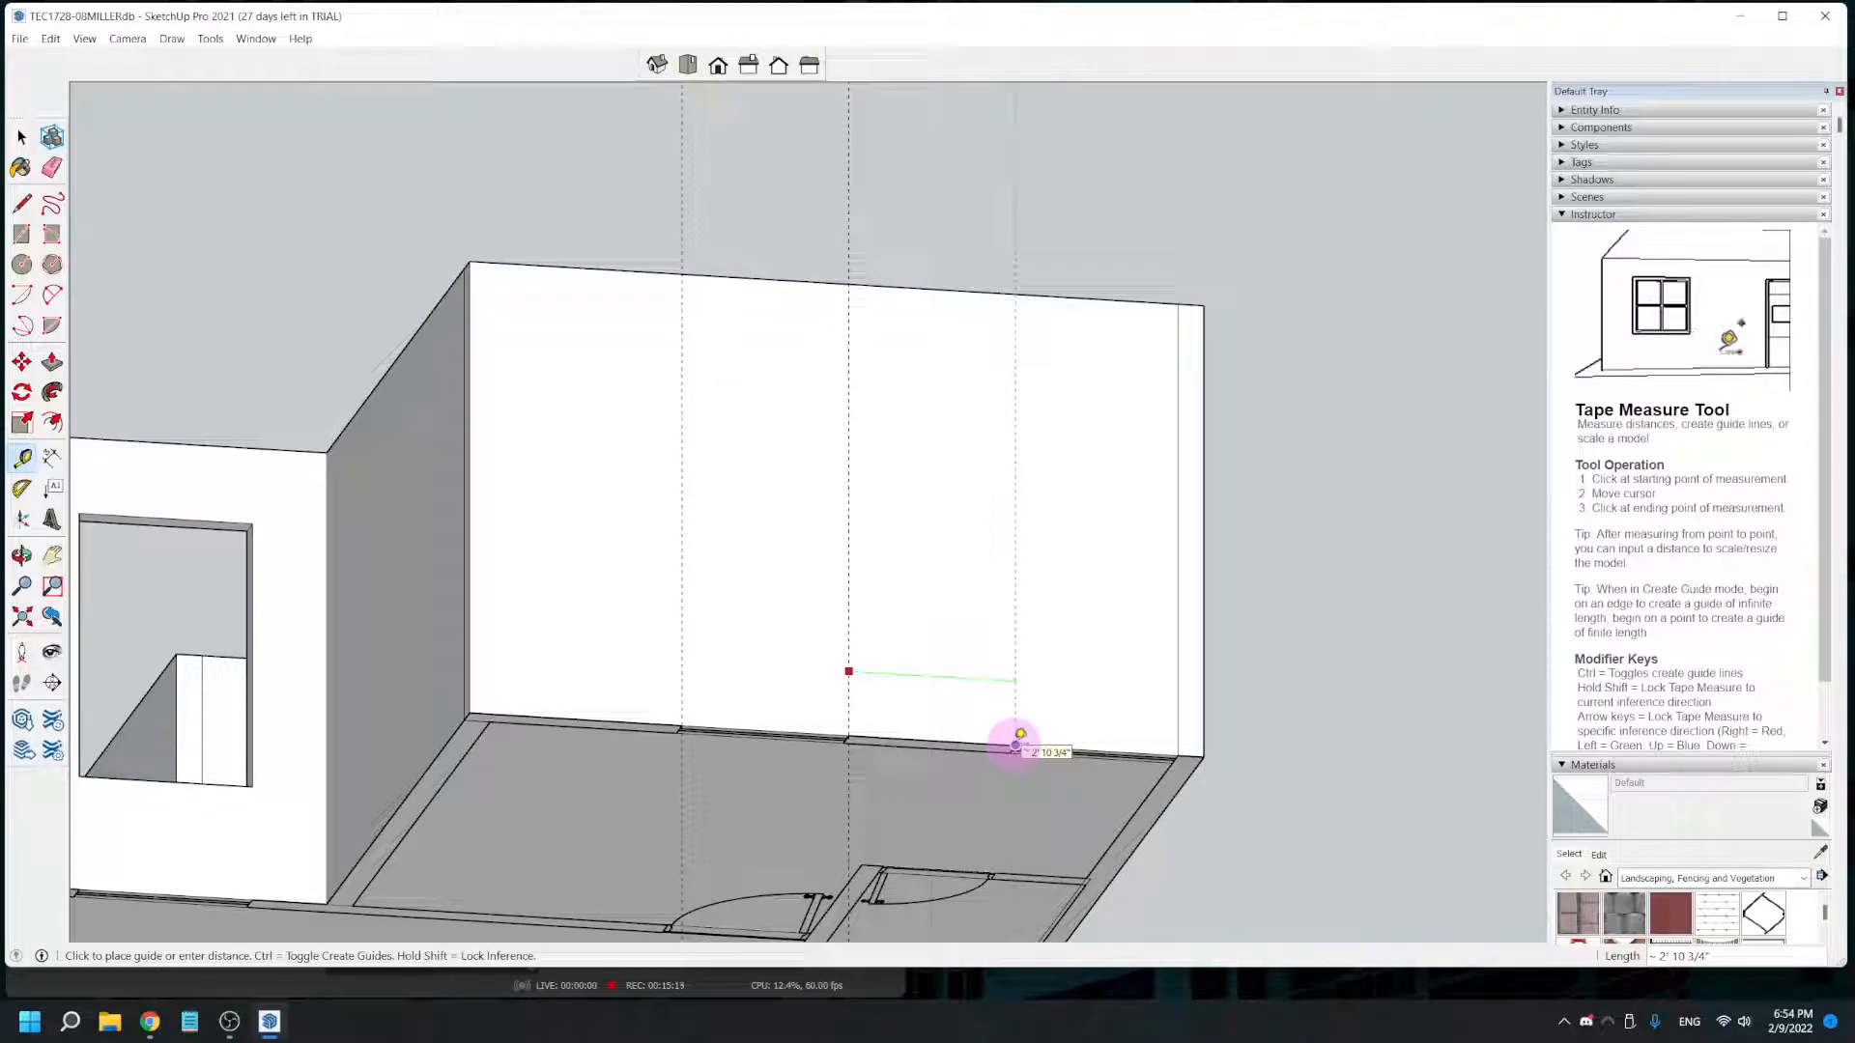
{"action": "left_click", "coordinate": [1016, 742]}
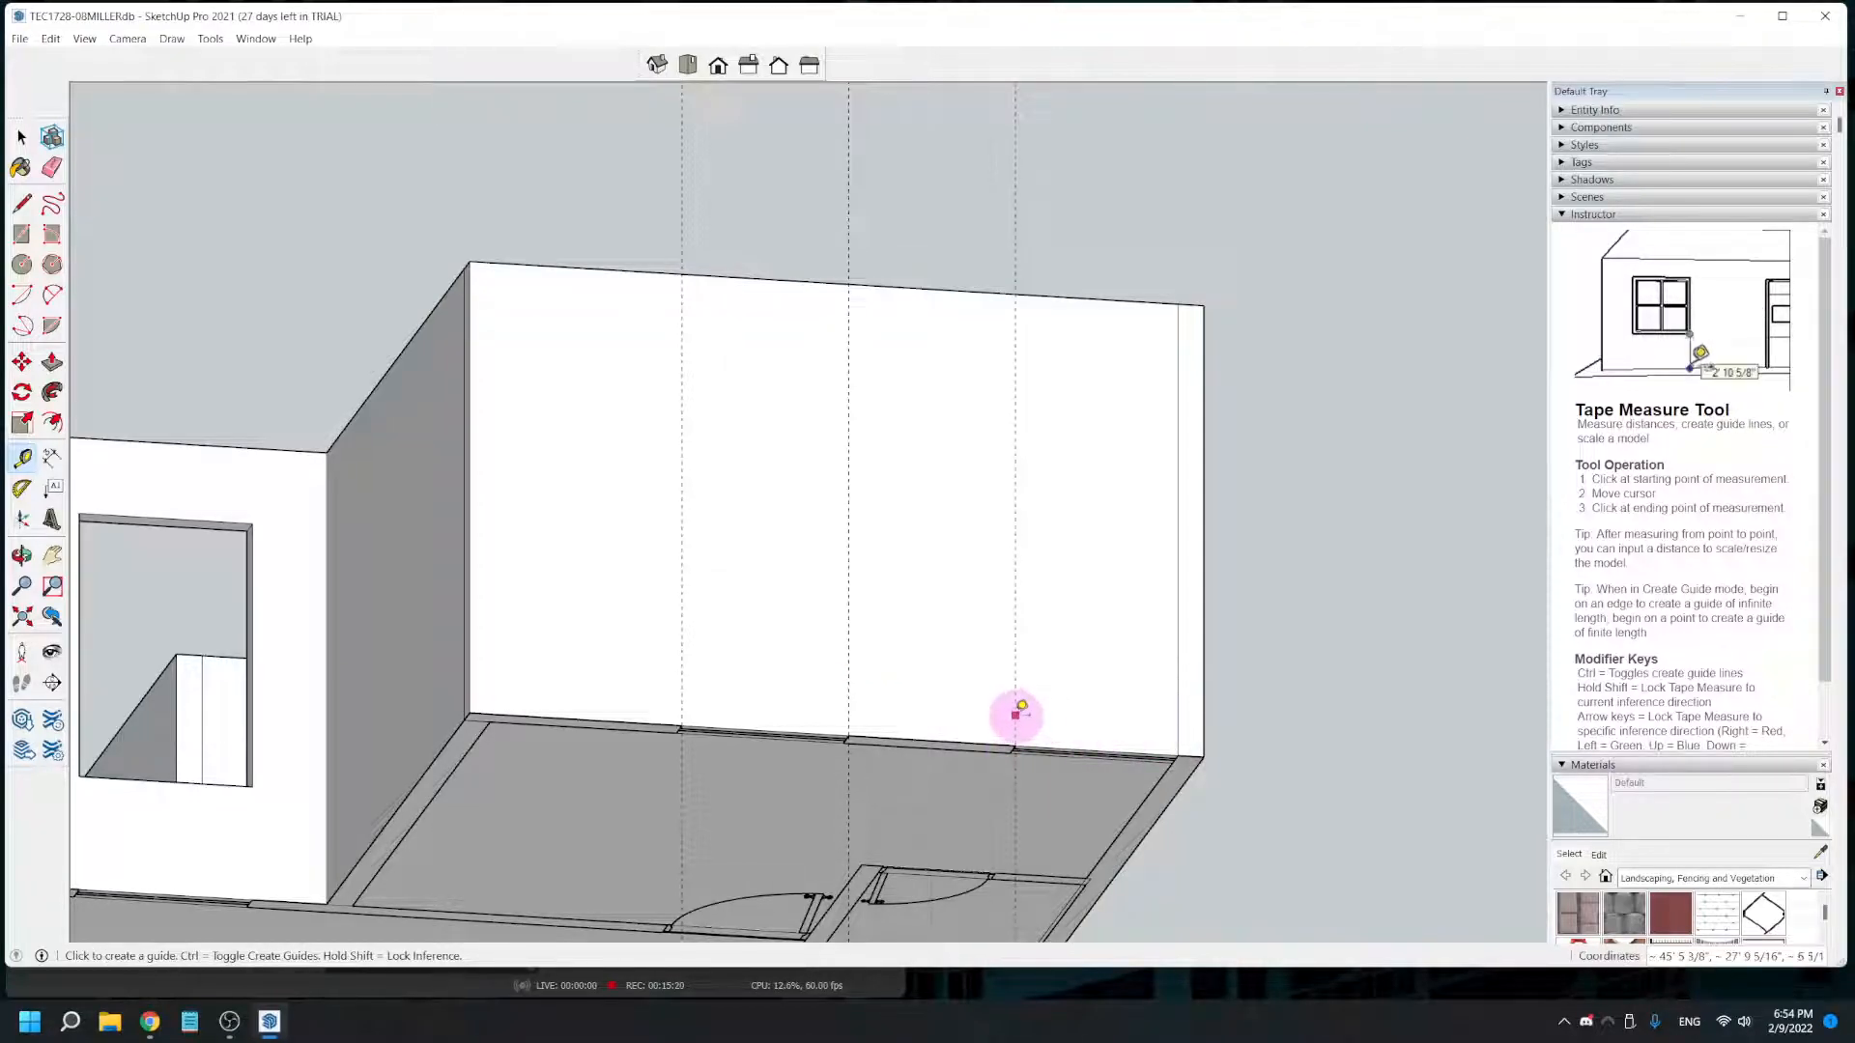
{"action": "left_click", "coordinate": [1180, 747]}
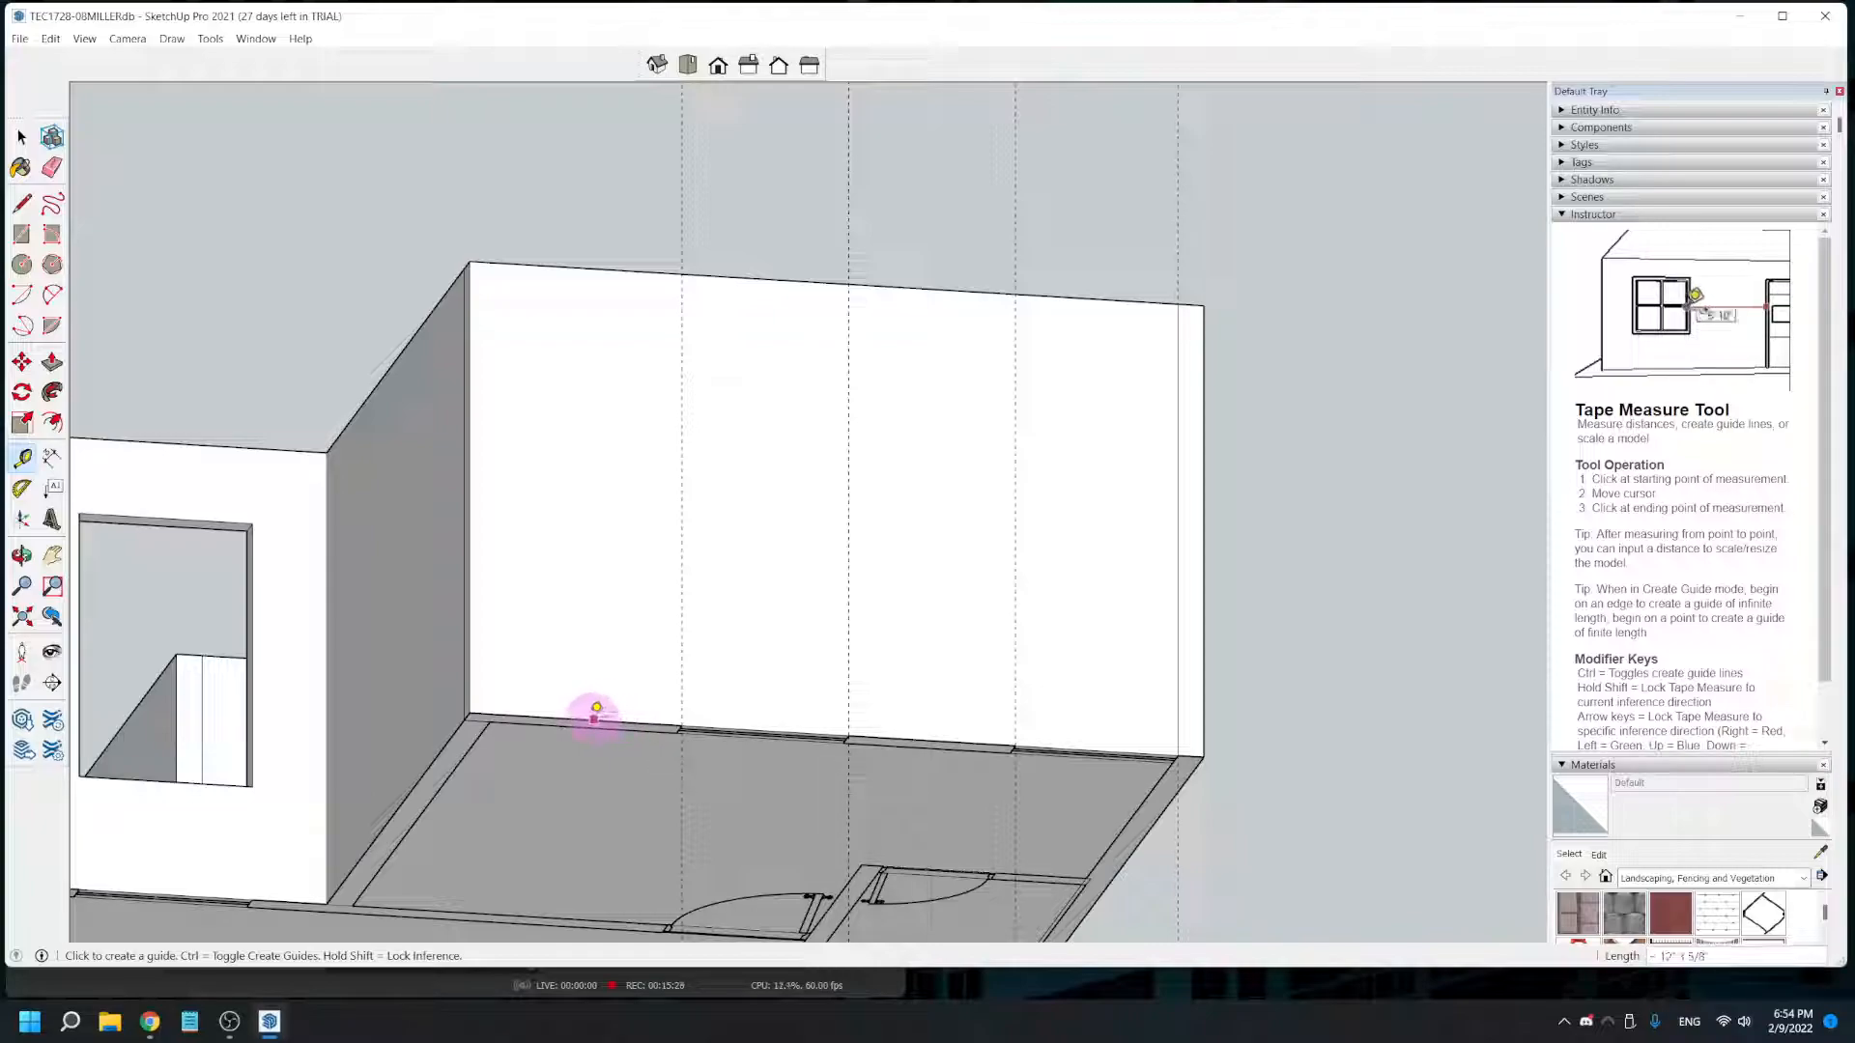
- Place horizontal guides on the projecting room's wall 2' and 6' 8" above its base edge for the window sills and heads
{"action": "left_click", "coordinate": [528, 715]}
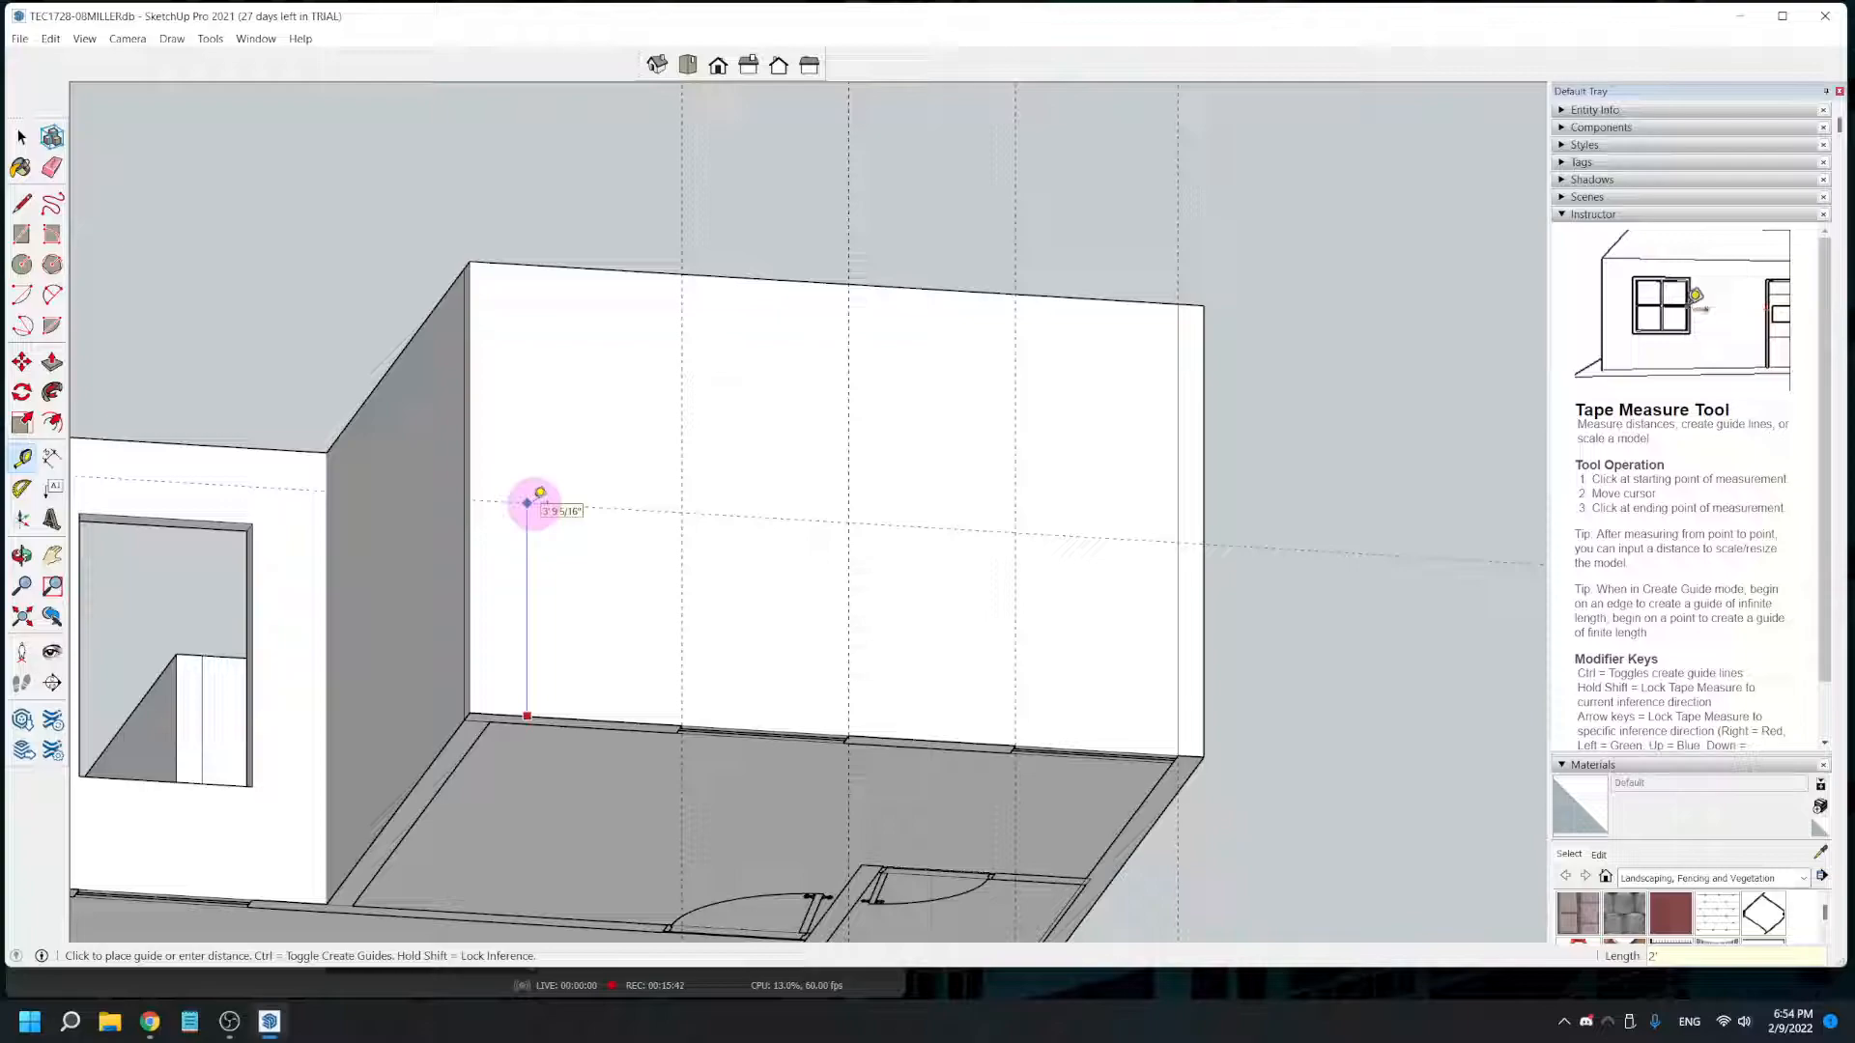
{"action": "left_click", "coordinate": [529, 502]}
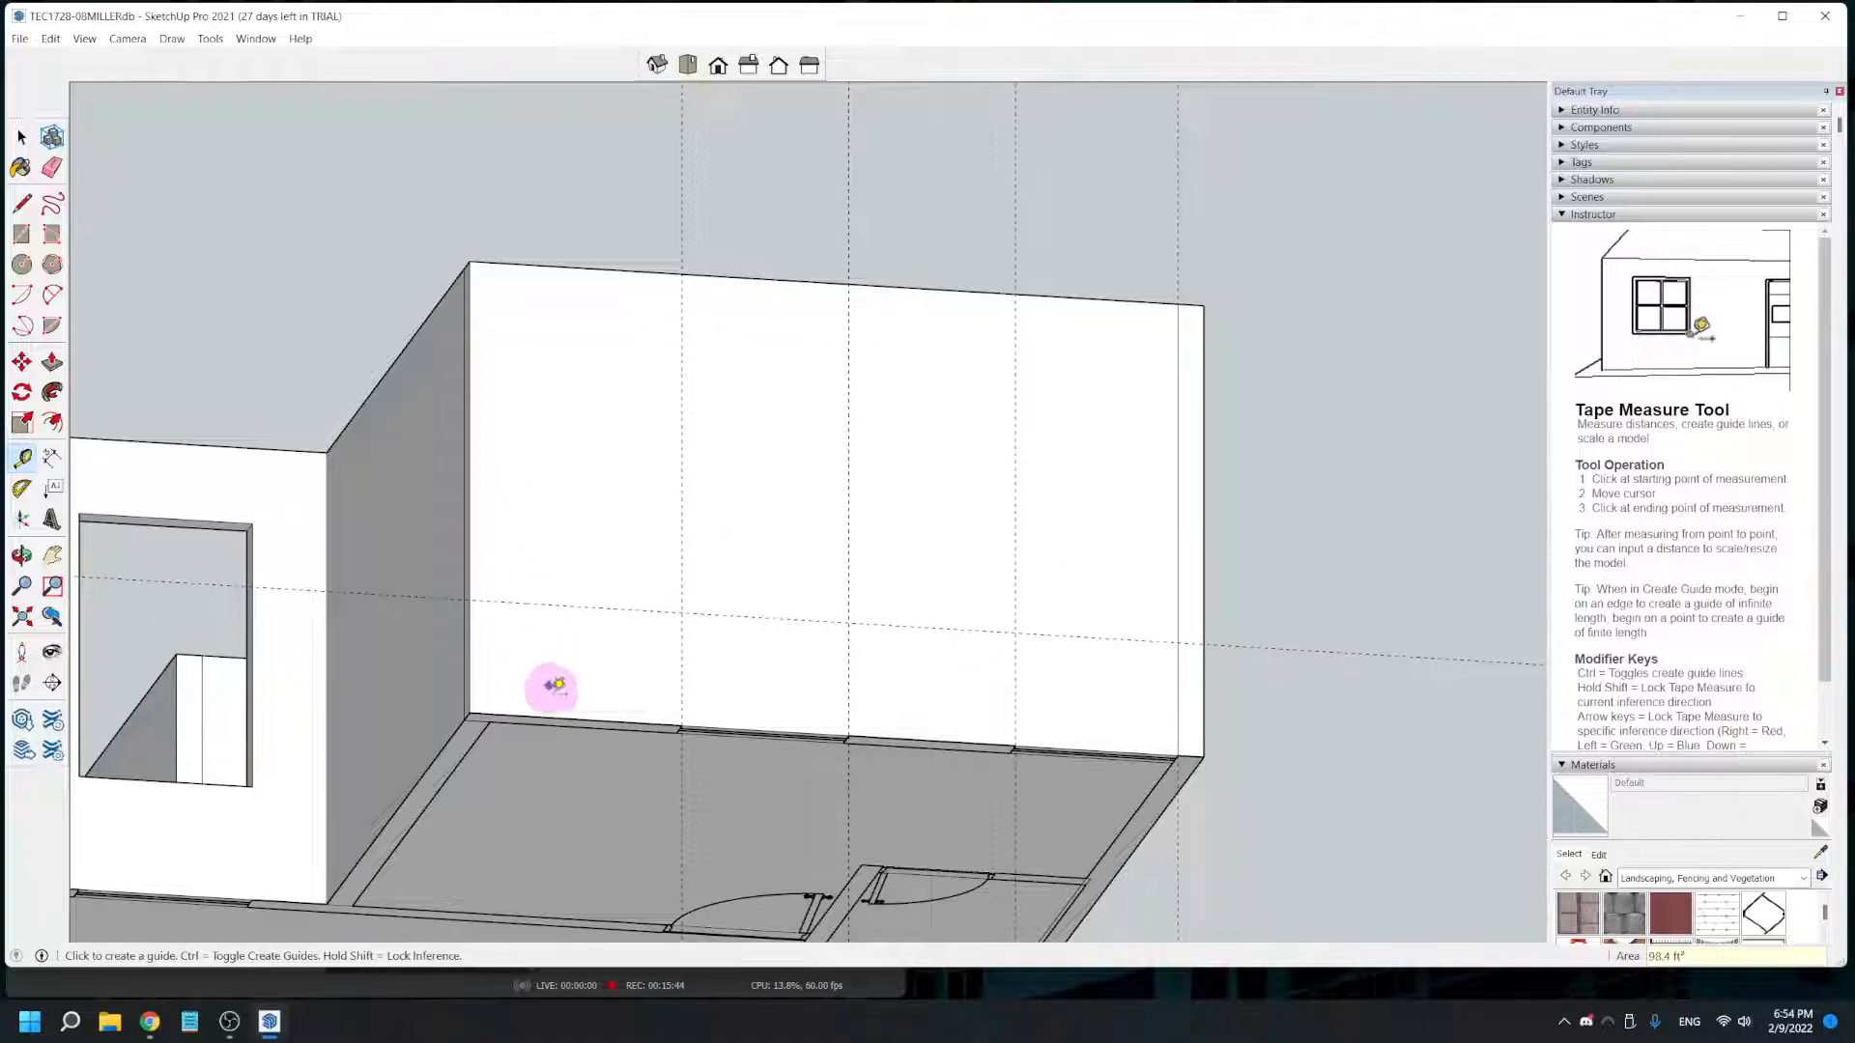
{"action": "left_click", "coordinate": [555, 717]}
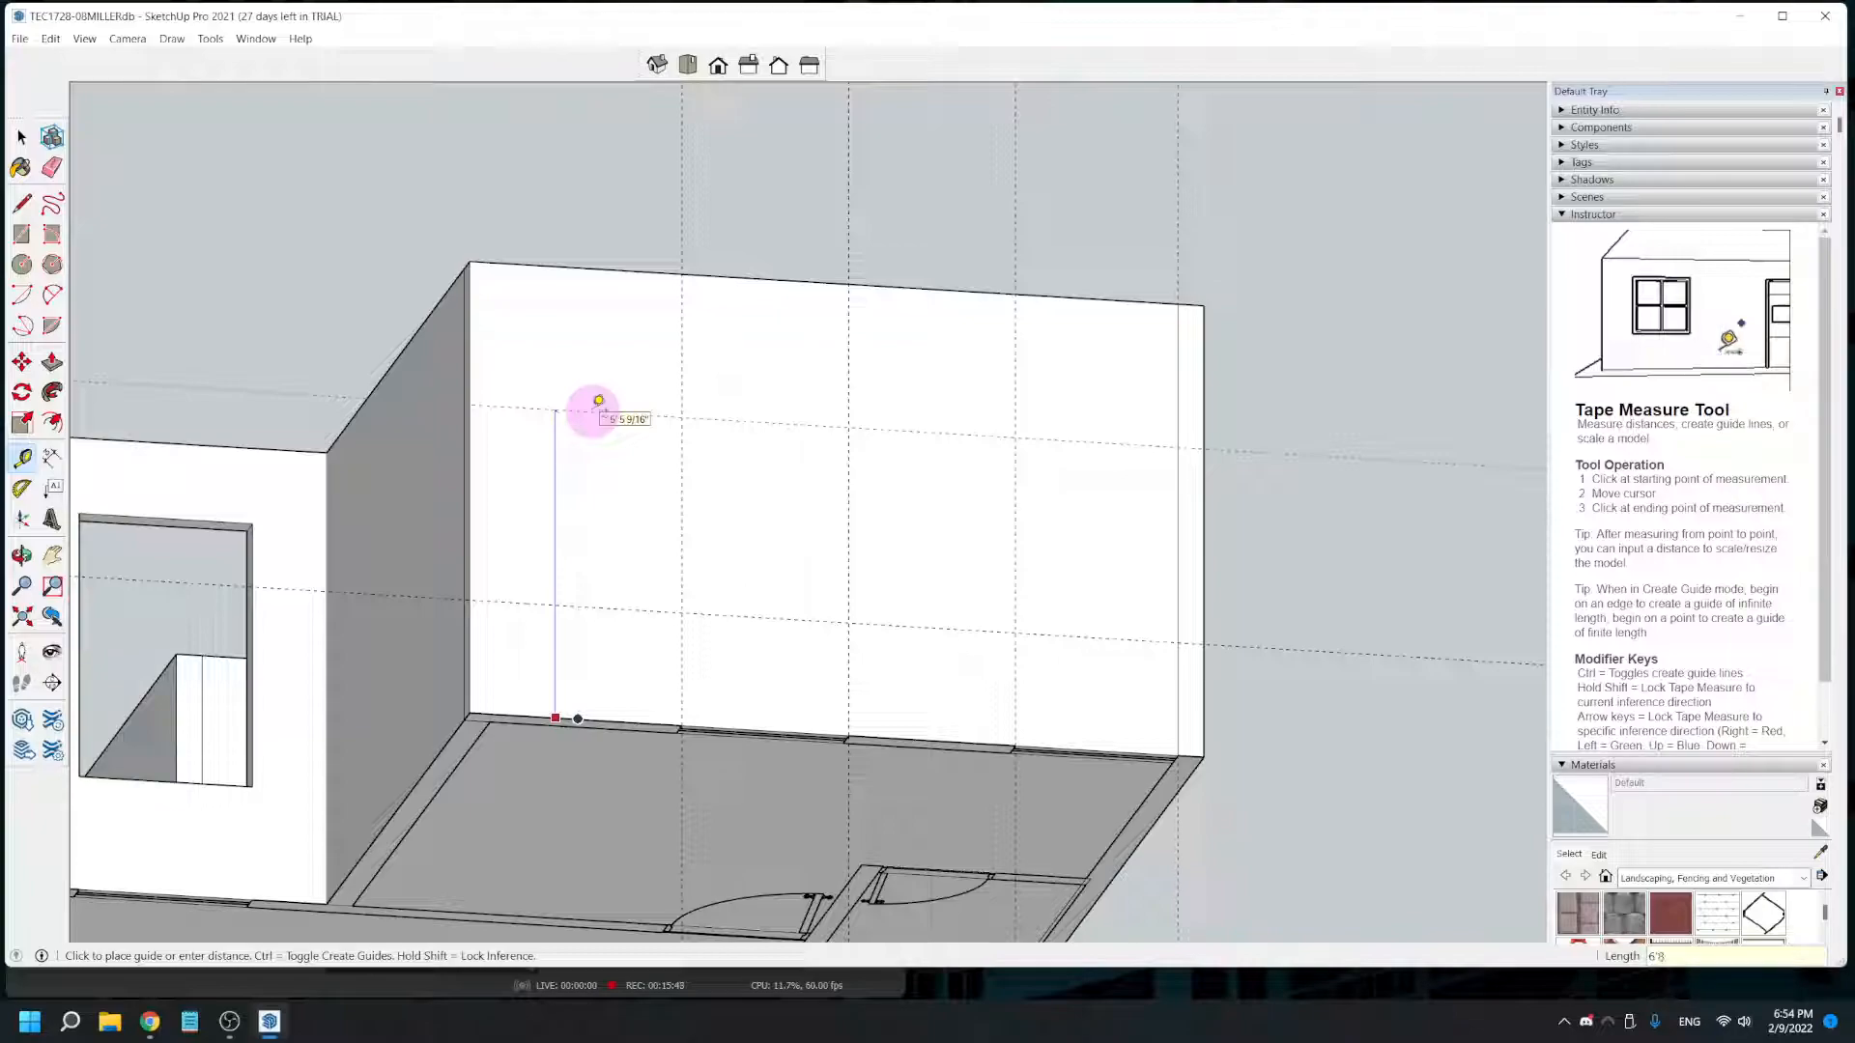
- Draw two window rectangles on the projecting room's wall between the sill and head guides, using each pair of vertical guides
{"action": "middle_click_drag", "start_coordinate": [606, 401], "coordinate": [621, 593]}
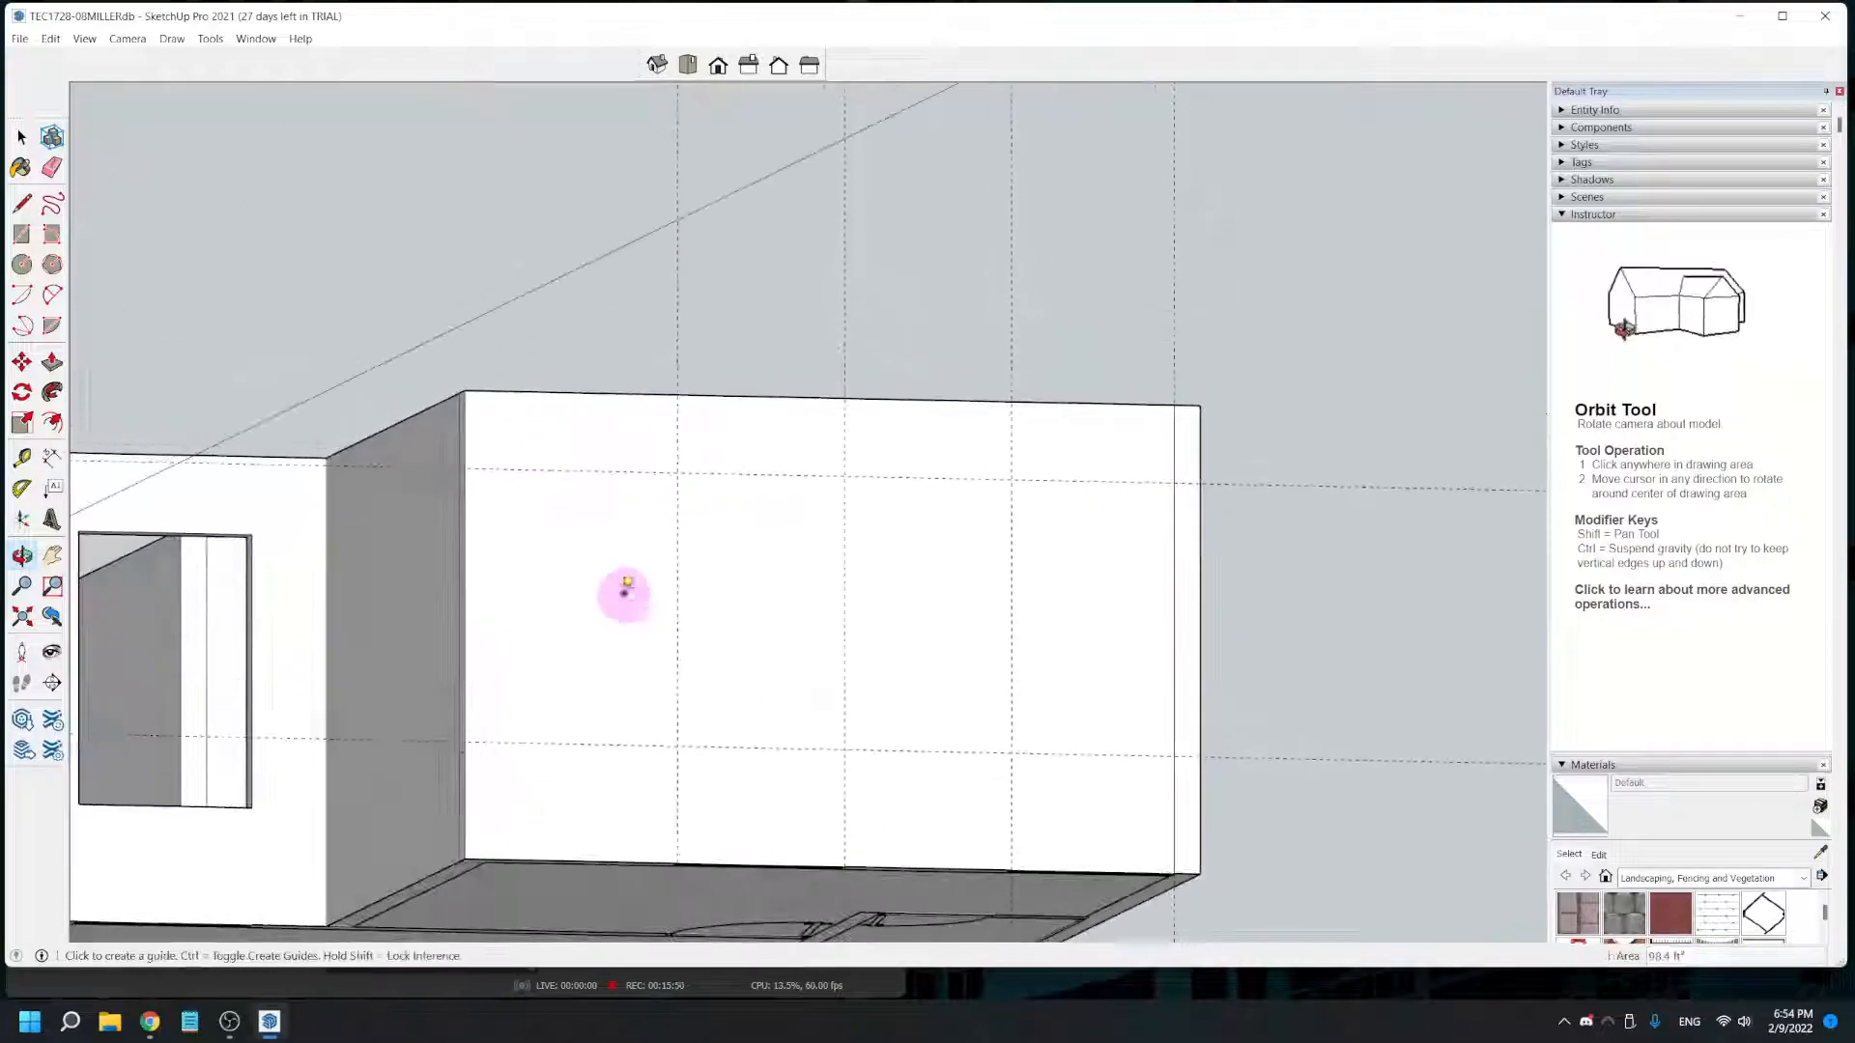
{"action": "left_click", "coordinate": [21, 234]}
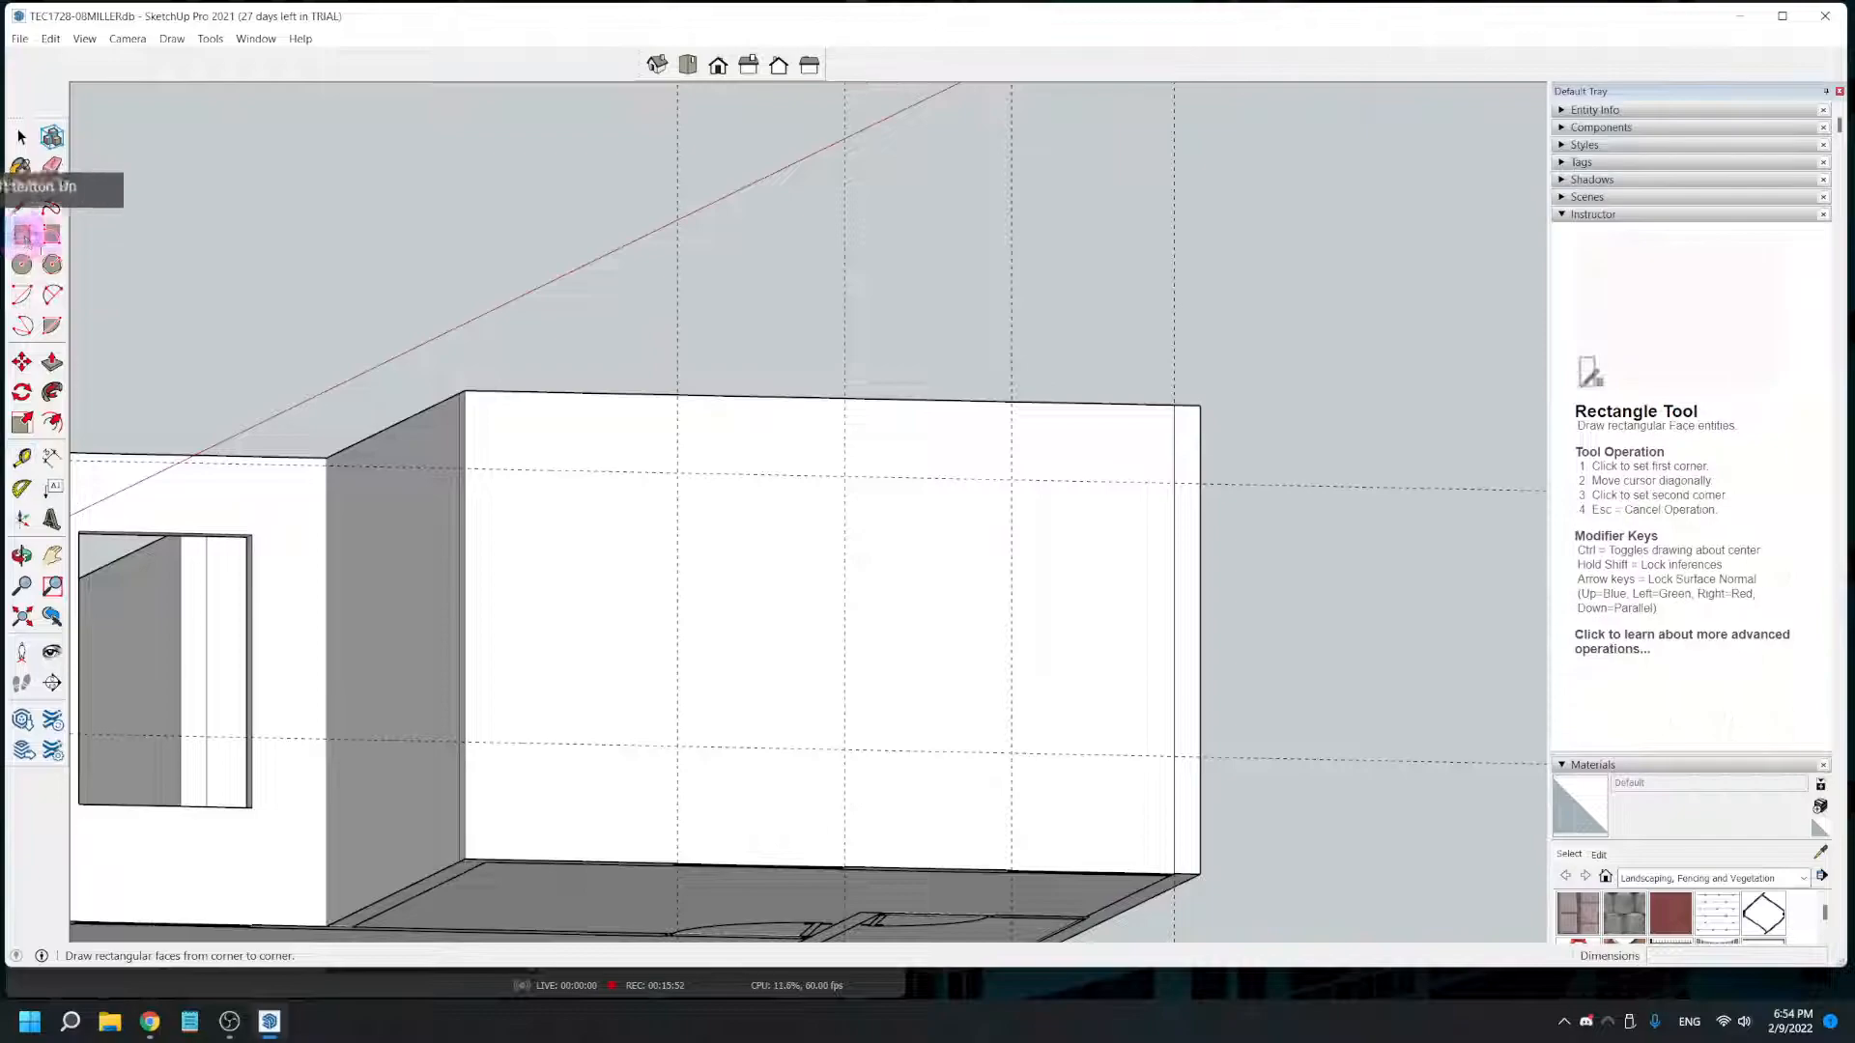
{"action": "left_click", "coordinate": [677, 472]}
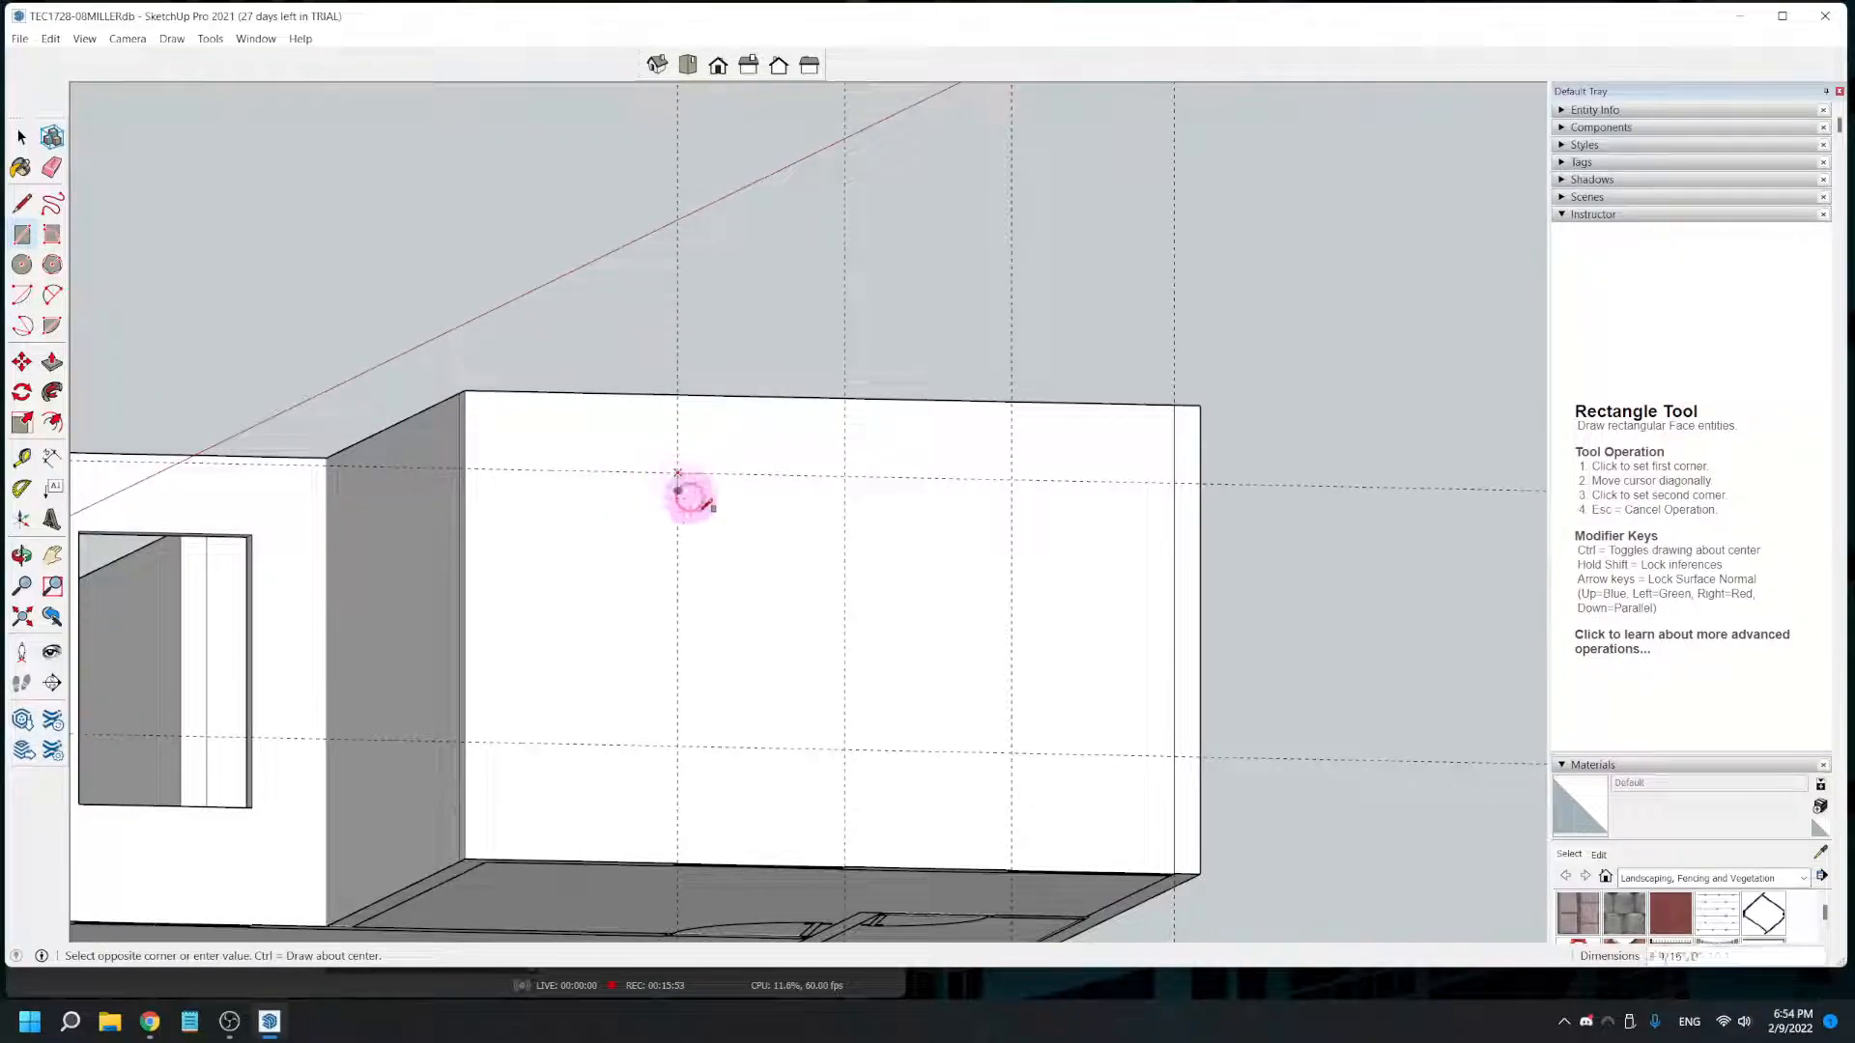
{"action": "left_click", "coordinate": [845, 746]}
{"action": "left_click", "coordinate": [1011, 479]}
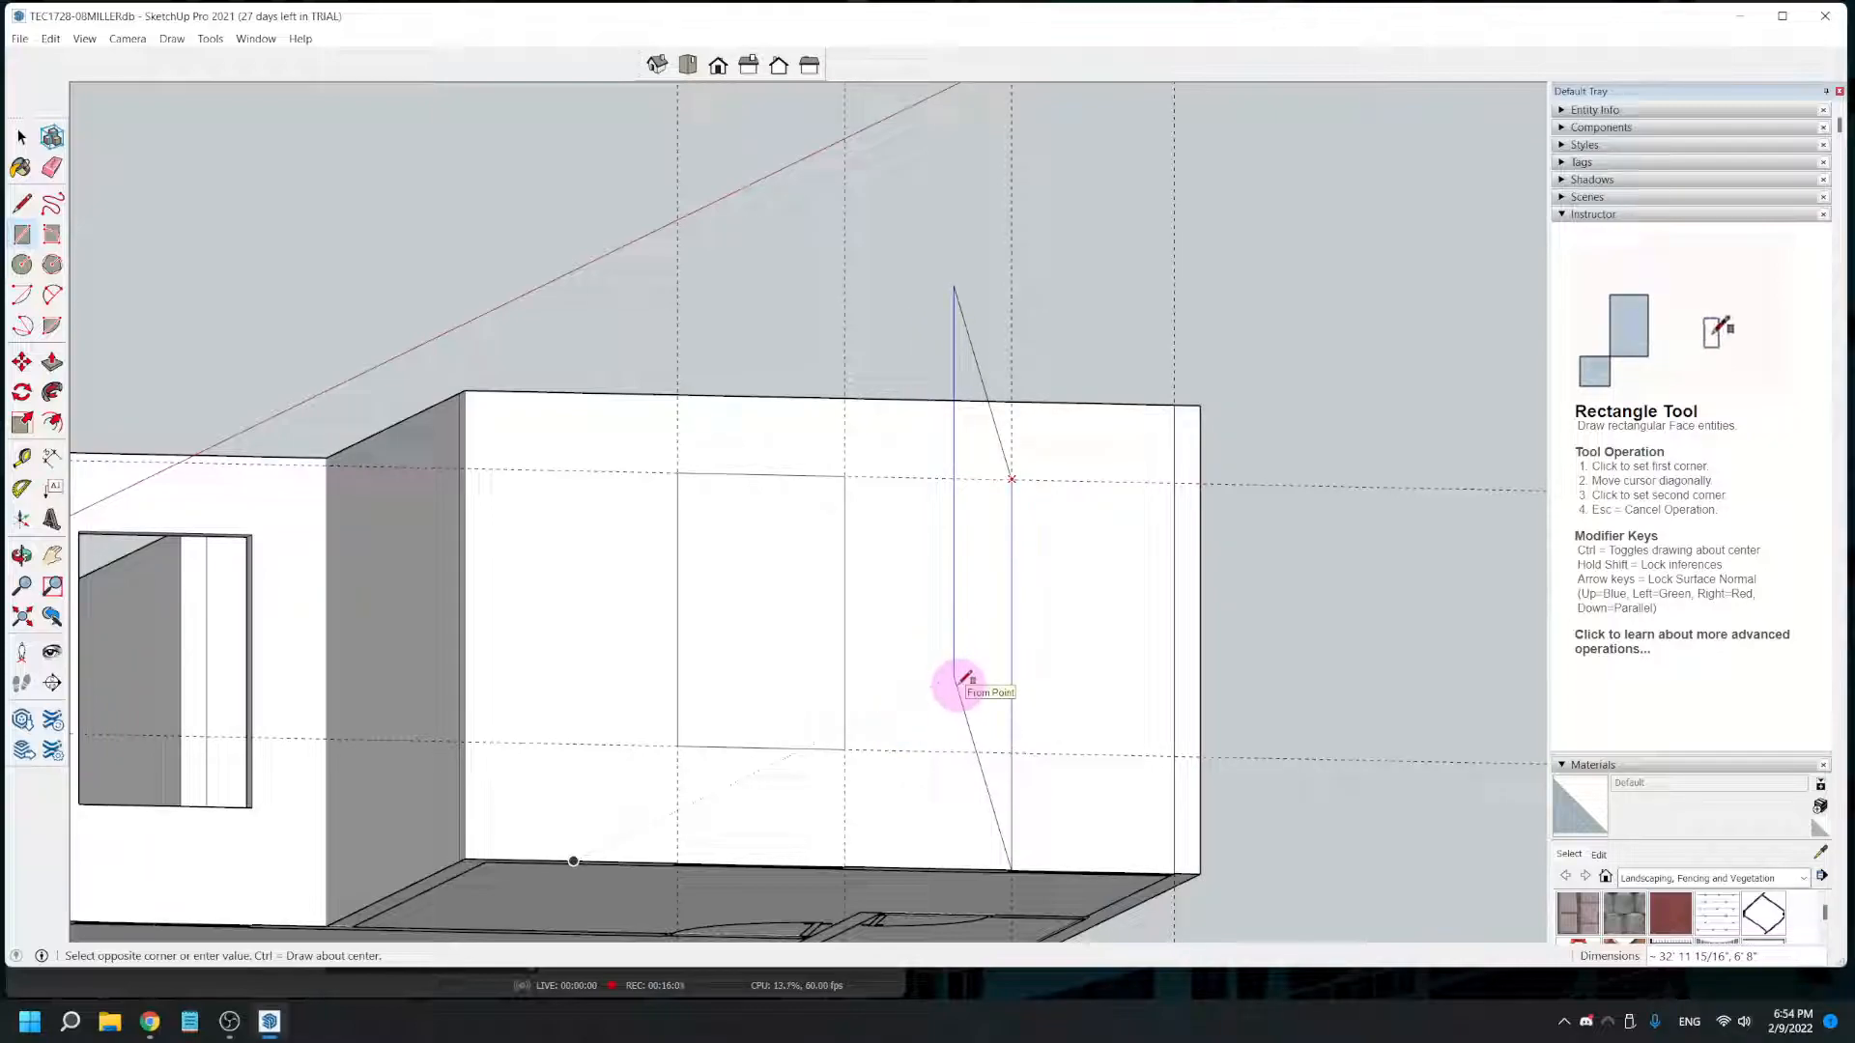
{"action": "left_click", "coordinate": [1175, 754]}
- Push/Pull both window rectangles on the projecting room's wall inward 5 3/8" to cut the openings through
{"action": "middle_click_drag", "start_coordinate": [650, 770], "coordinate": [821, 865]}
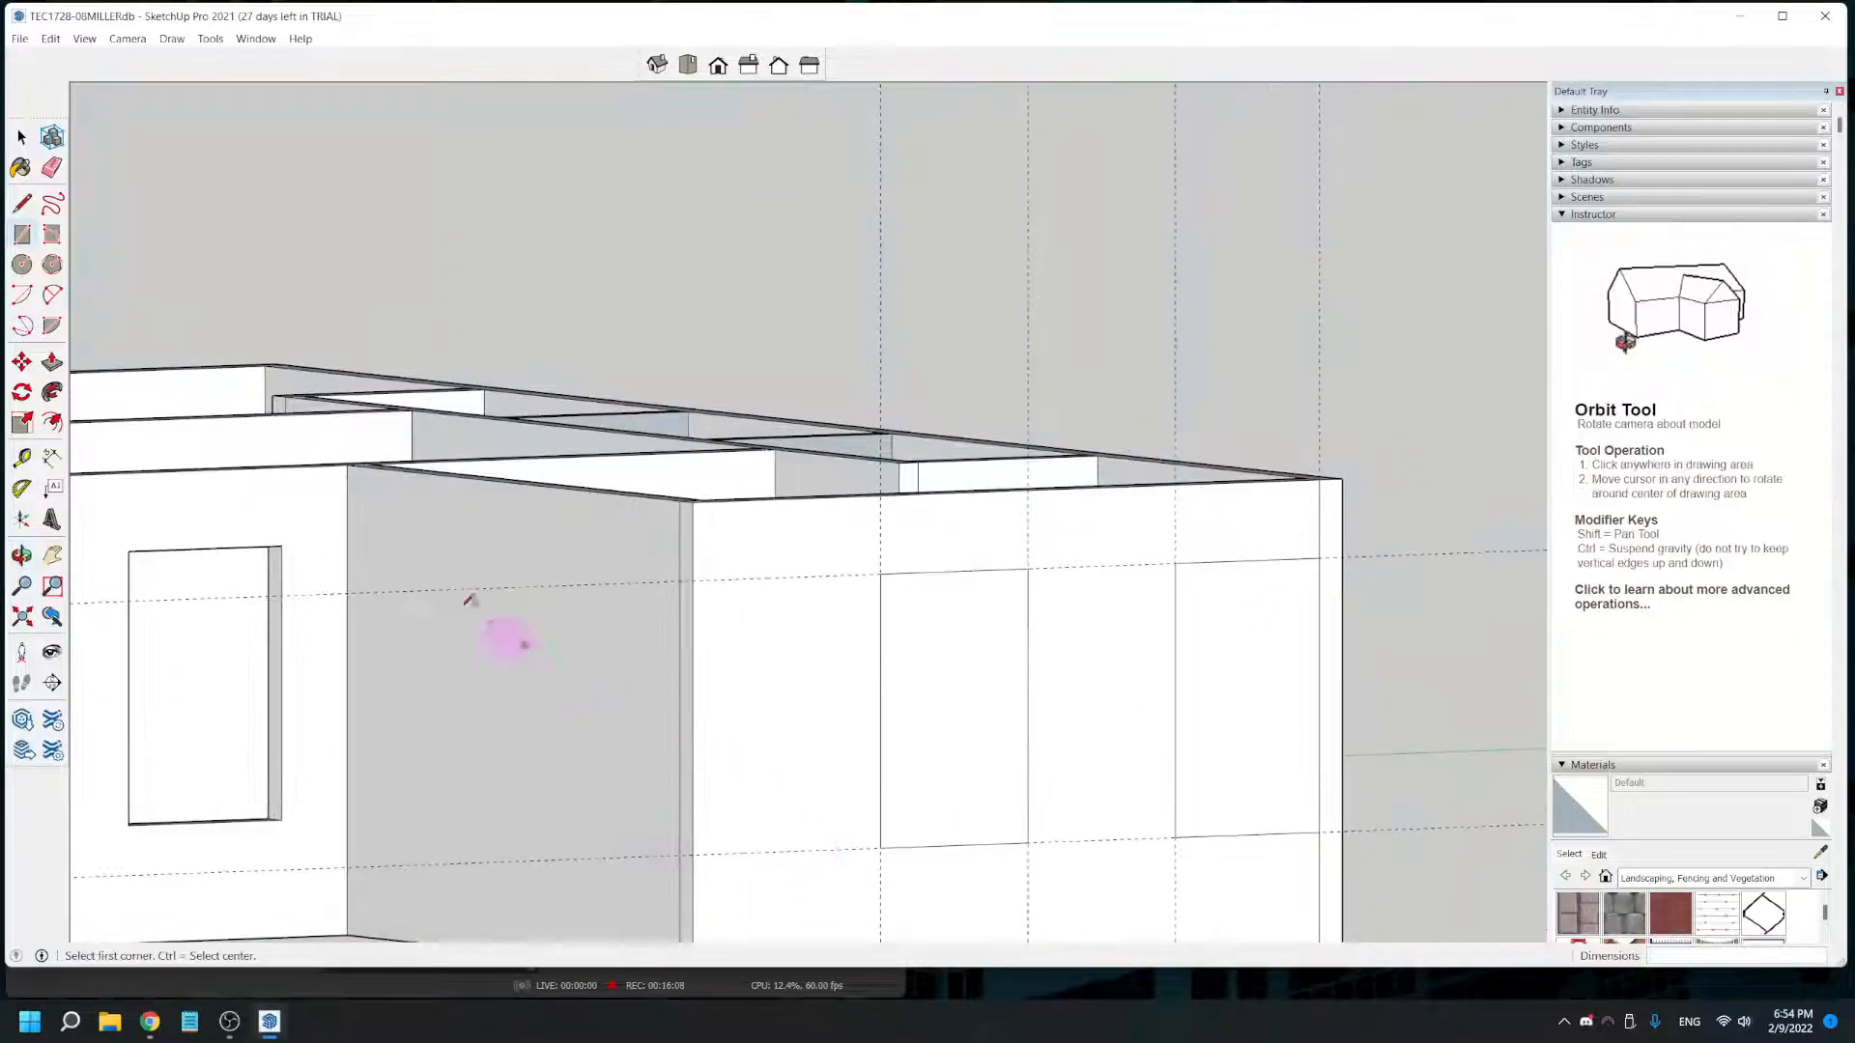
{"action": "left_click", "coordinate": [52, 363]}
{"action": "left_click", "coordinate": [913, 733]}
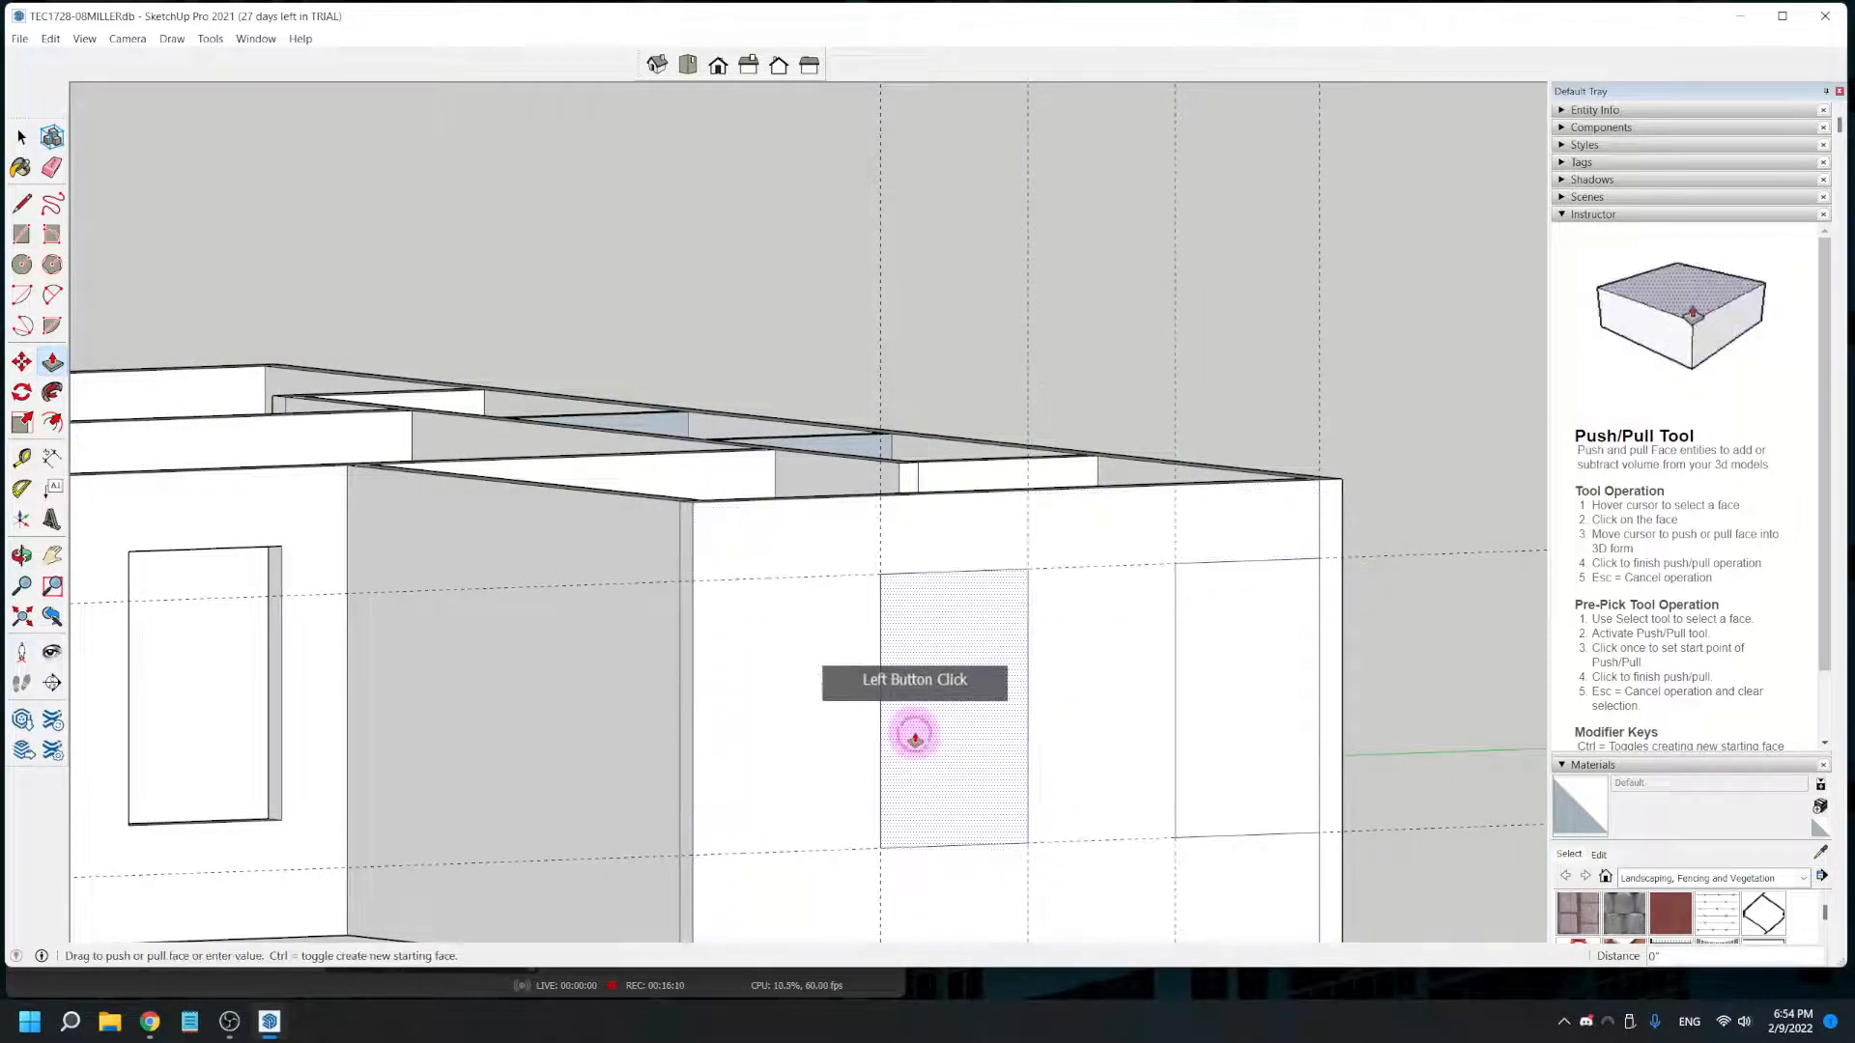
{"action": "left_click", "coordinate": [1228, 705]}
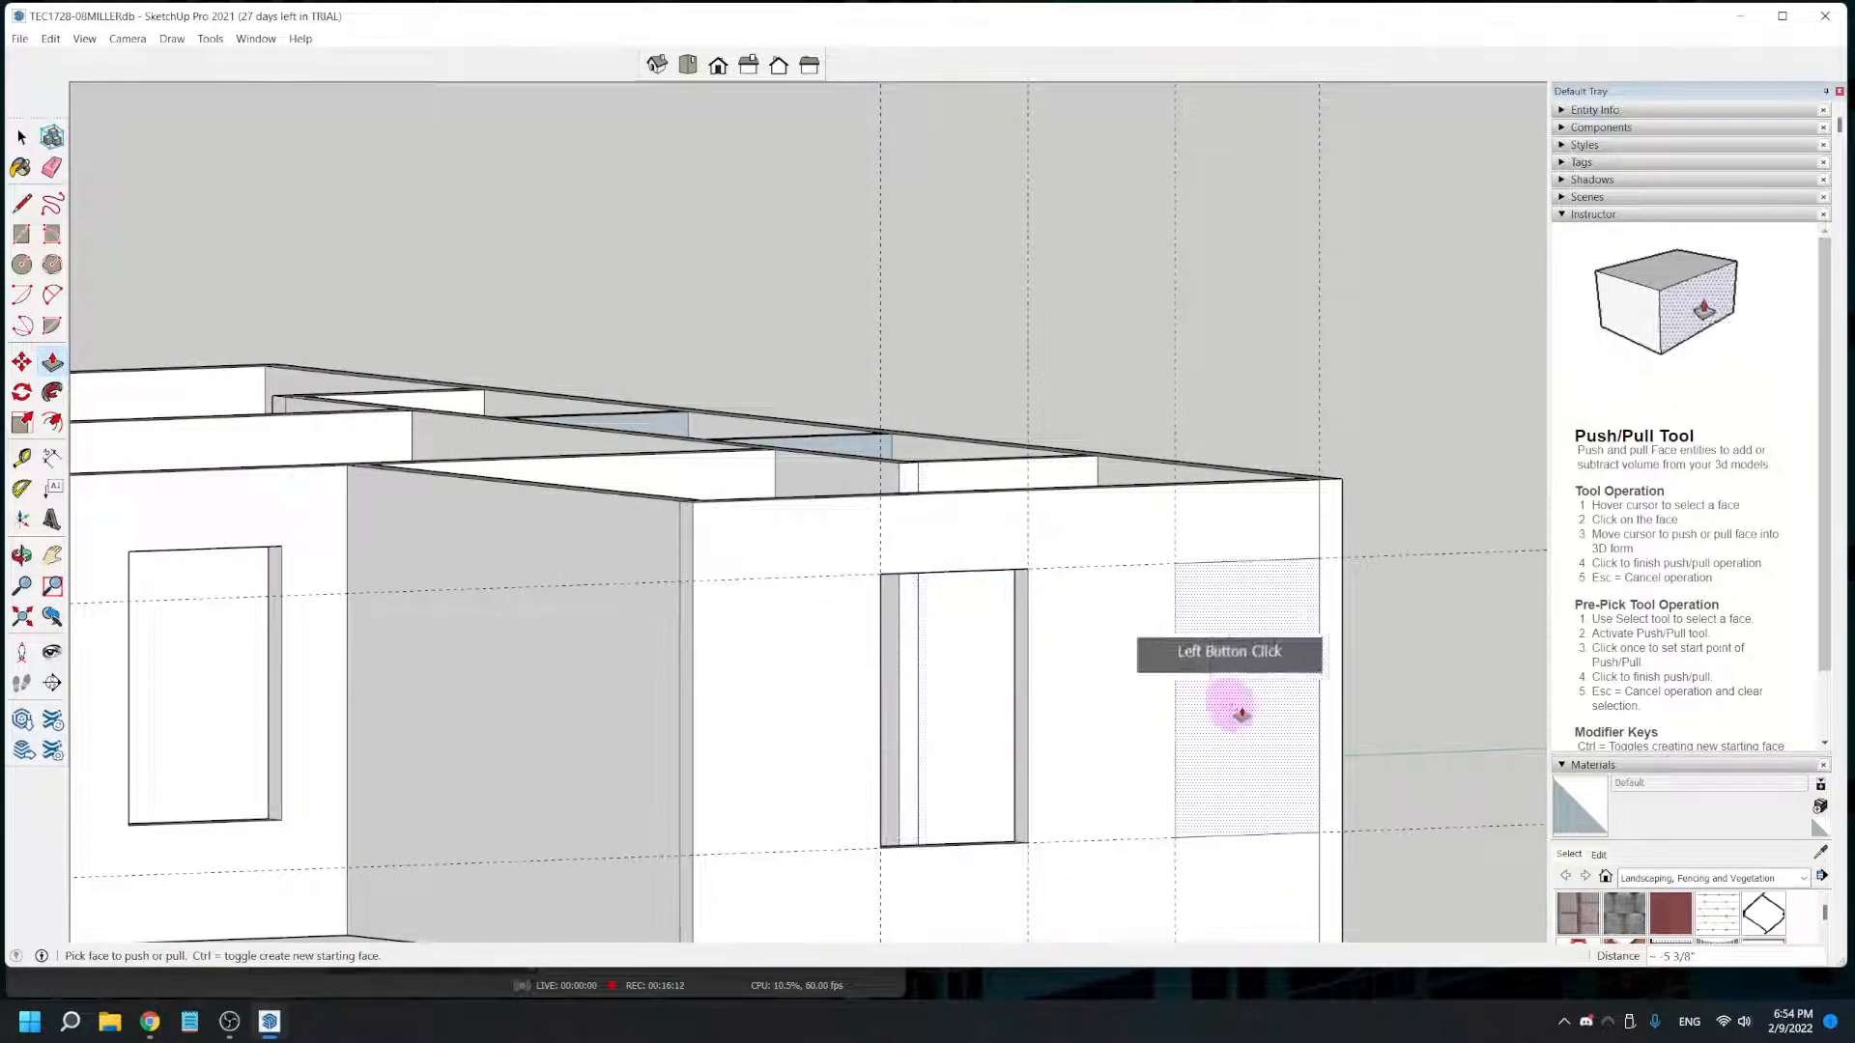
{"action": "left_click", "coordinate": [1241, 728]}
- Save the model under its existing file name
{"action": "middle_click_drag", "start_coordinate": [1237, 726], "coordinate": [861, 799]}
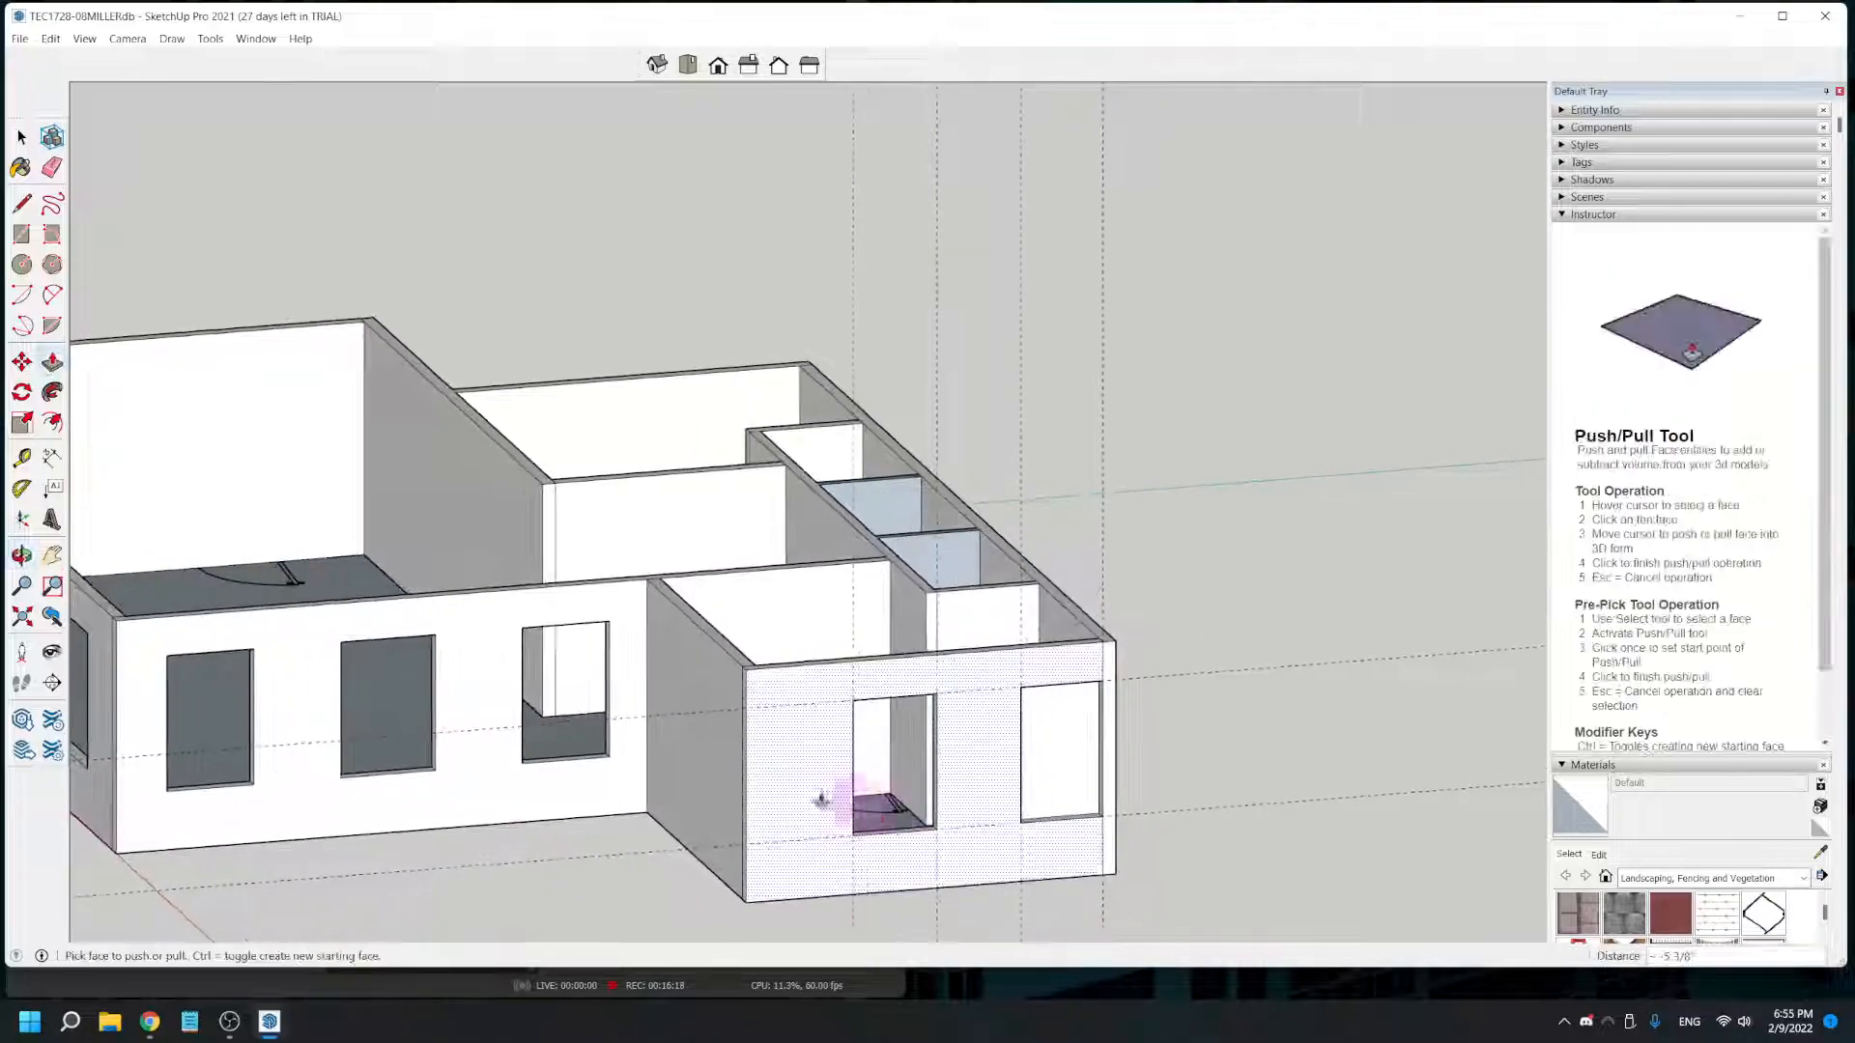
{"action": "left_click", "coordinate": [19, 41]}
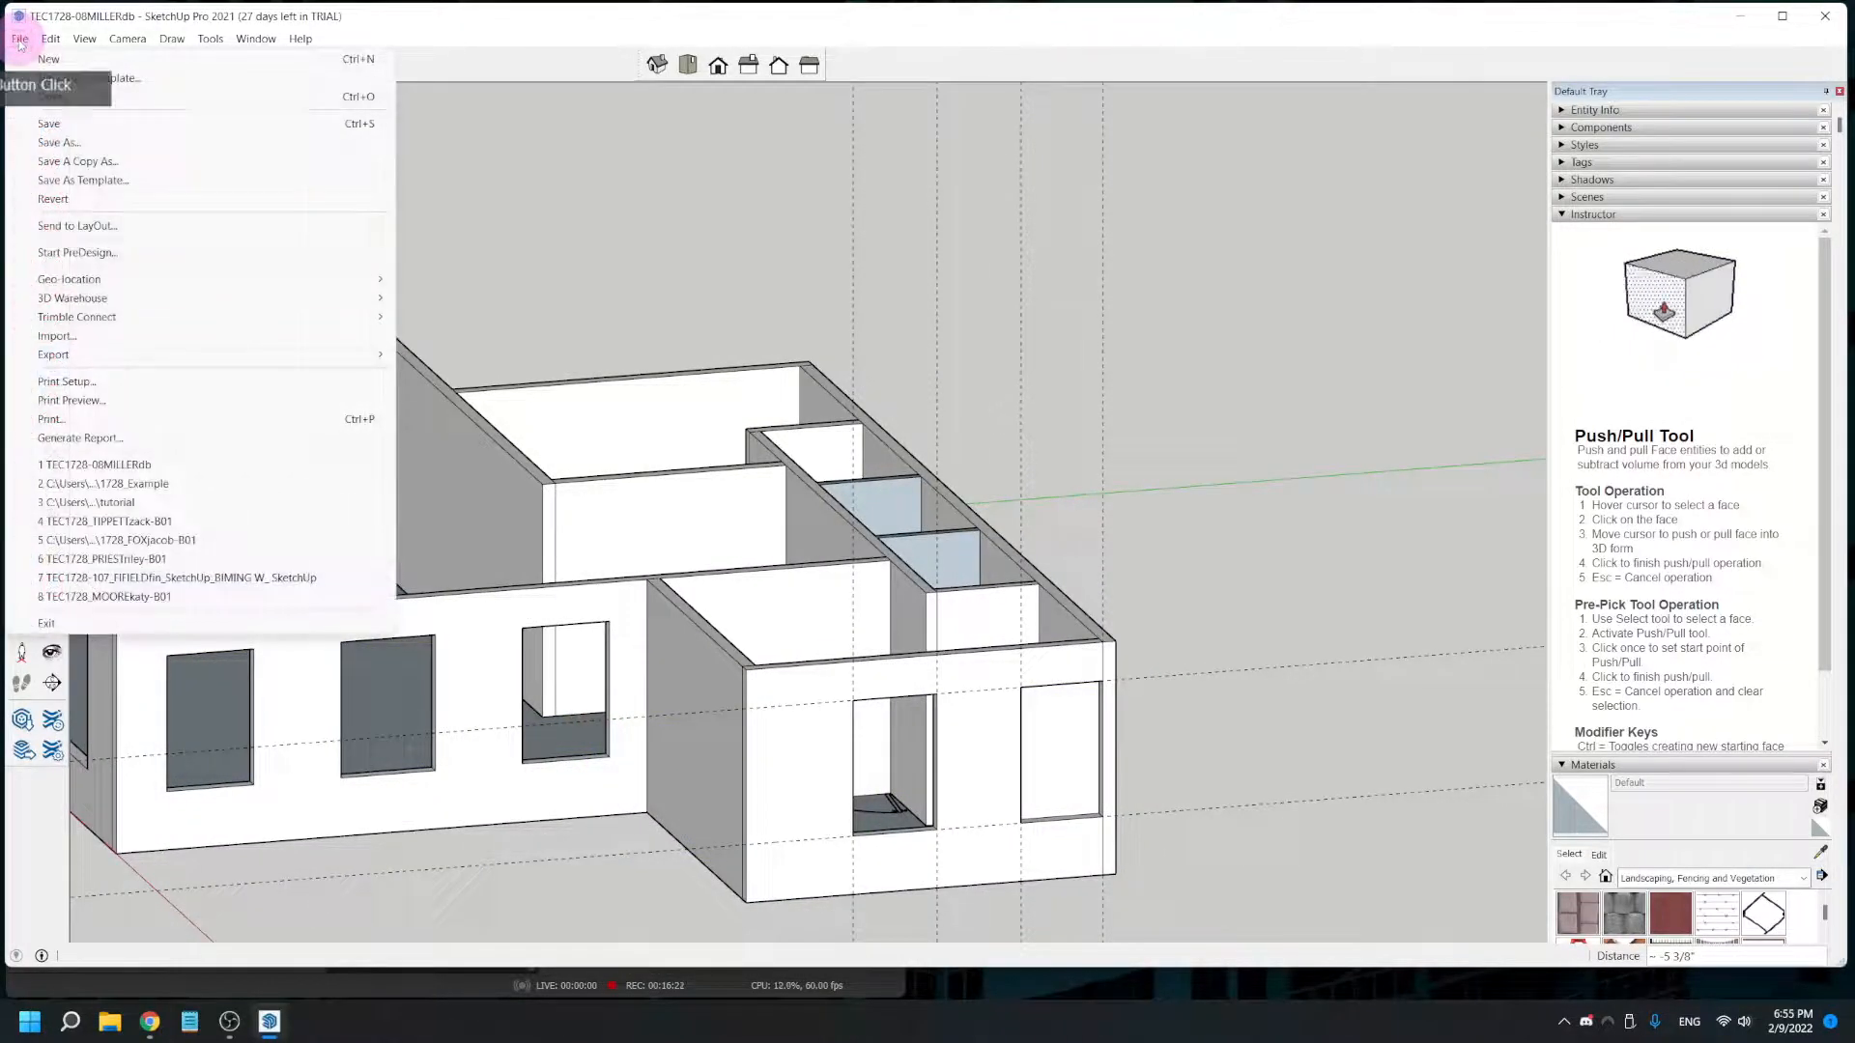
{"action": "left_click", "coordinate": [55, 128]}
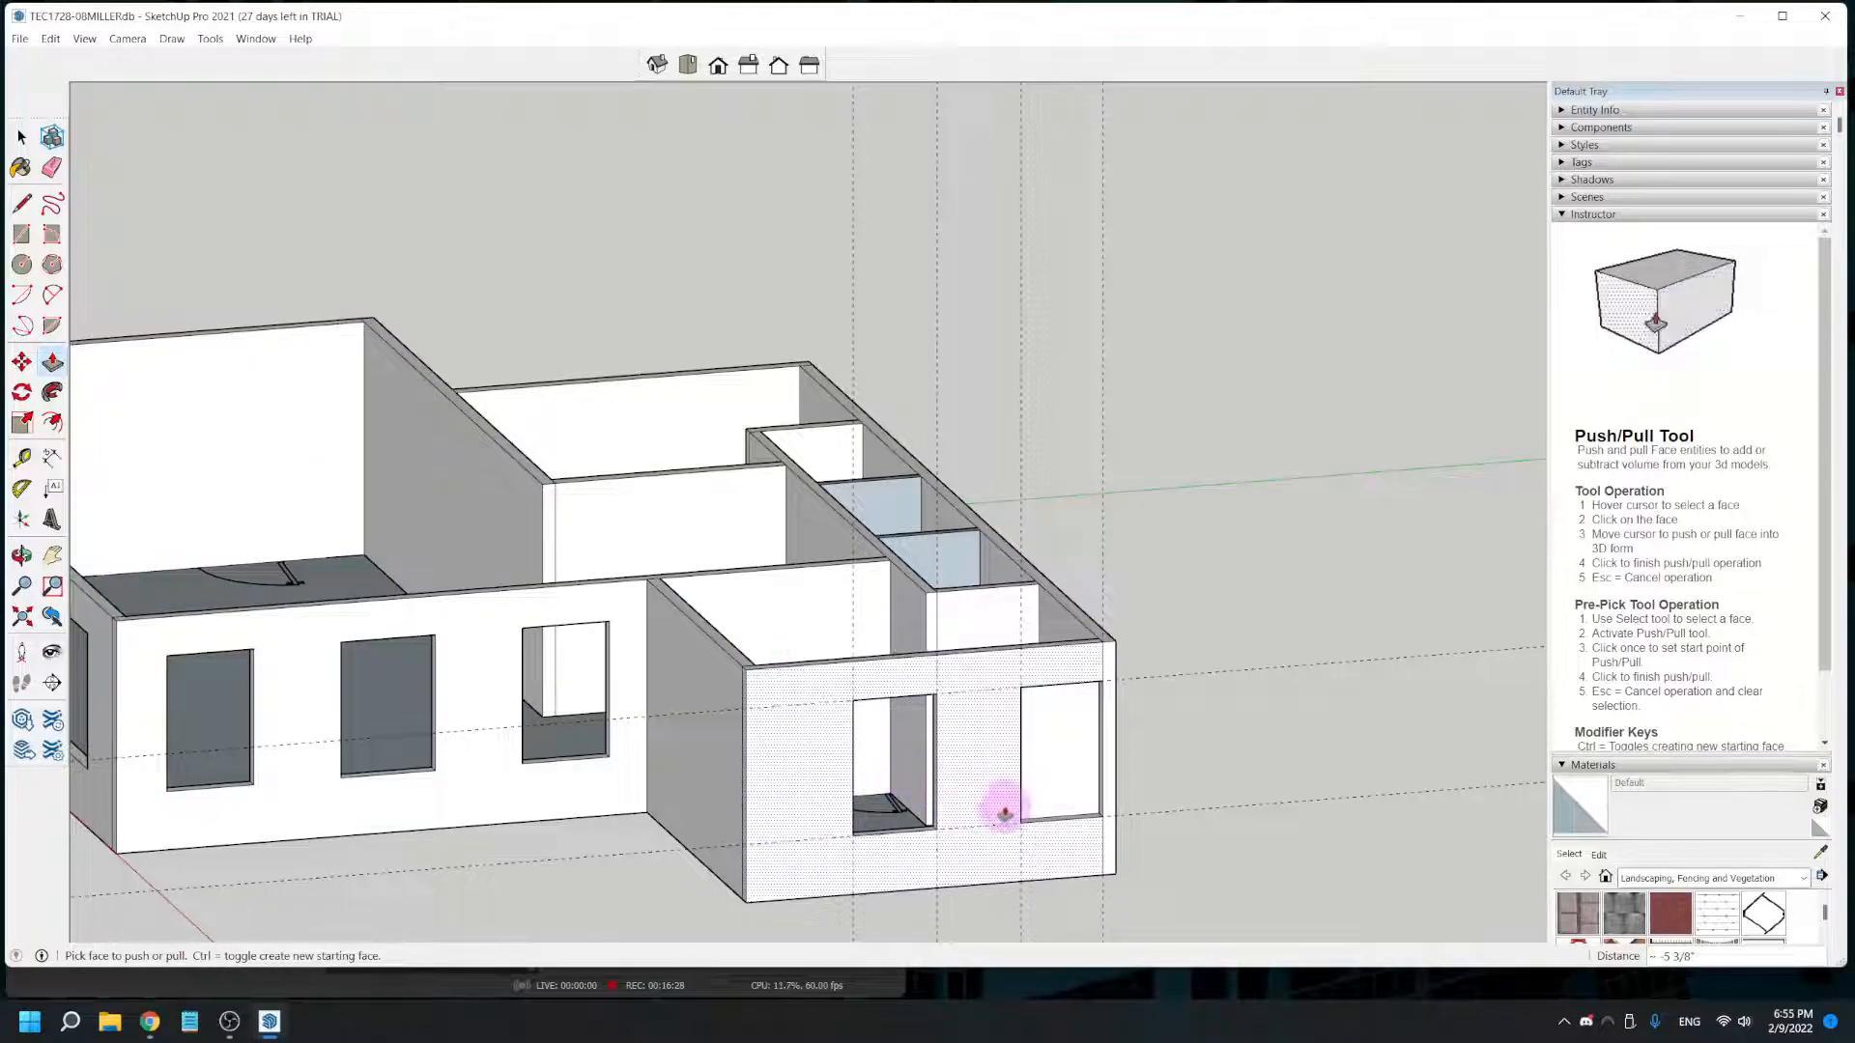
- Place vertical guides on the rear corner room's exterior wall at both edges of the window nearest the outer corner in the plan
{"action": "middle_click_drag", "start_coordinate": [963, 886], "coordinate": [306, 402]}
{"action": "middle_click_drag", "start_coordinate": [1217, 665], "coordinate": [1000, 551]}
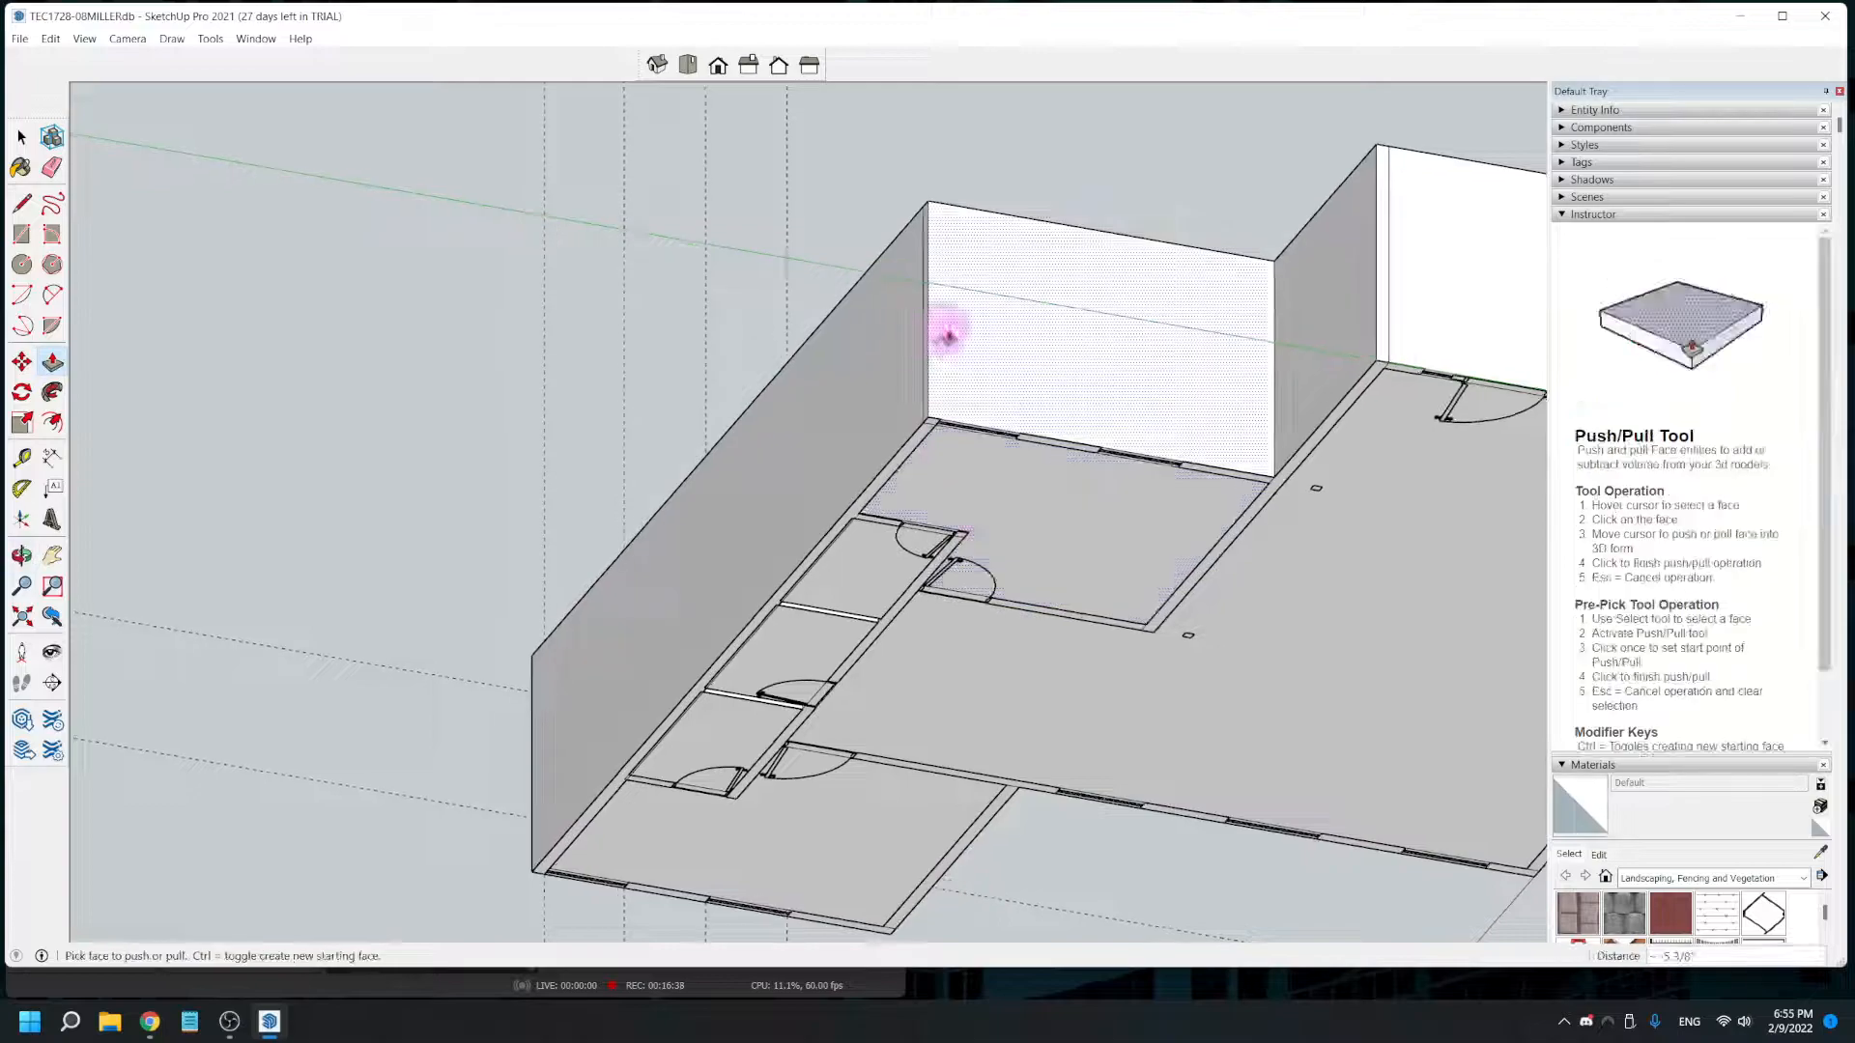
{"action": "scroll", "coordinate": [998, 439], "scroll_direction": "up", "scroll_amount": 6}
{"action": "middle_click_drag", "start_coordinate": [1040, 439], "coordinate": [793, 549]}
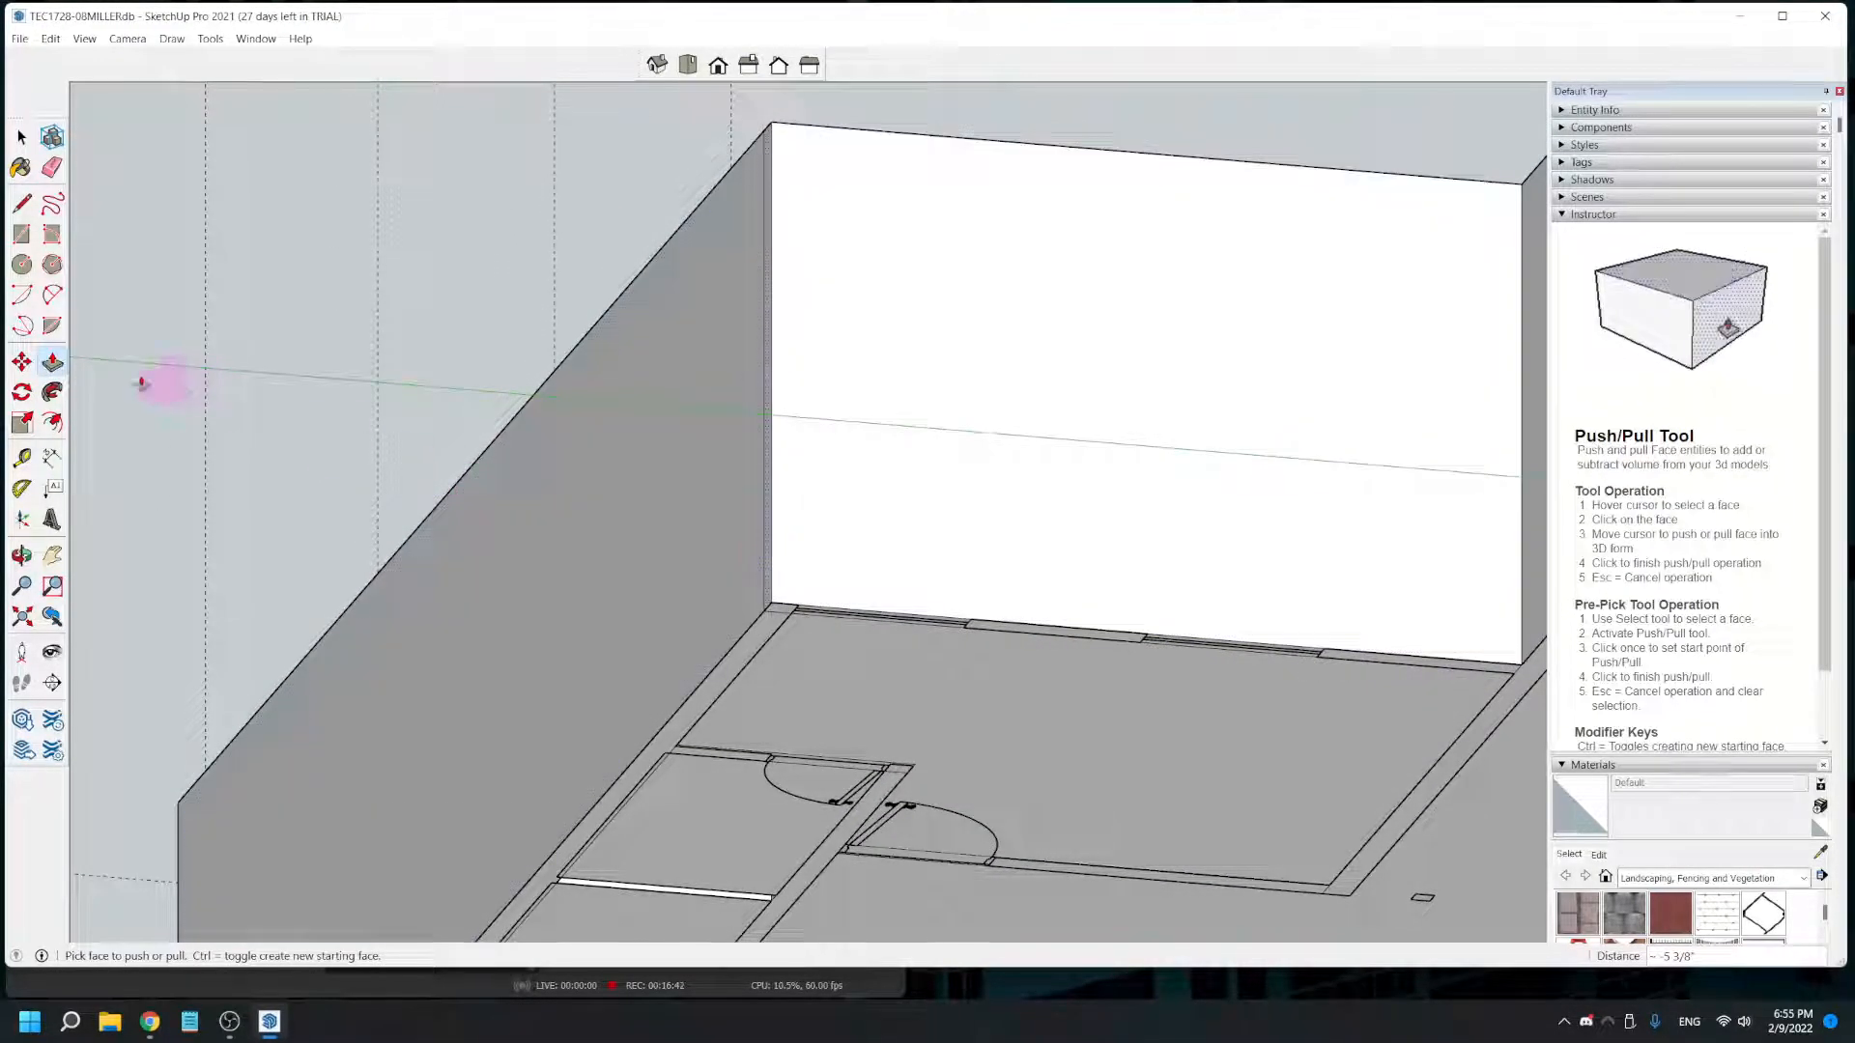
{"action": "left_click", "coordinate": [21, 458]}
{"action": "left_click", "coordinate": [768, 558]}
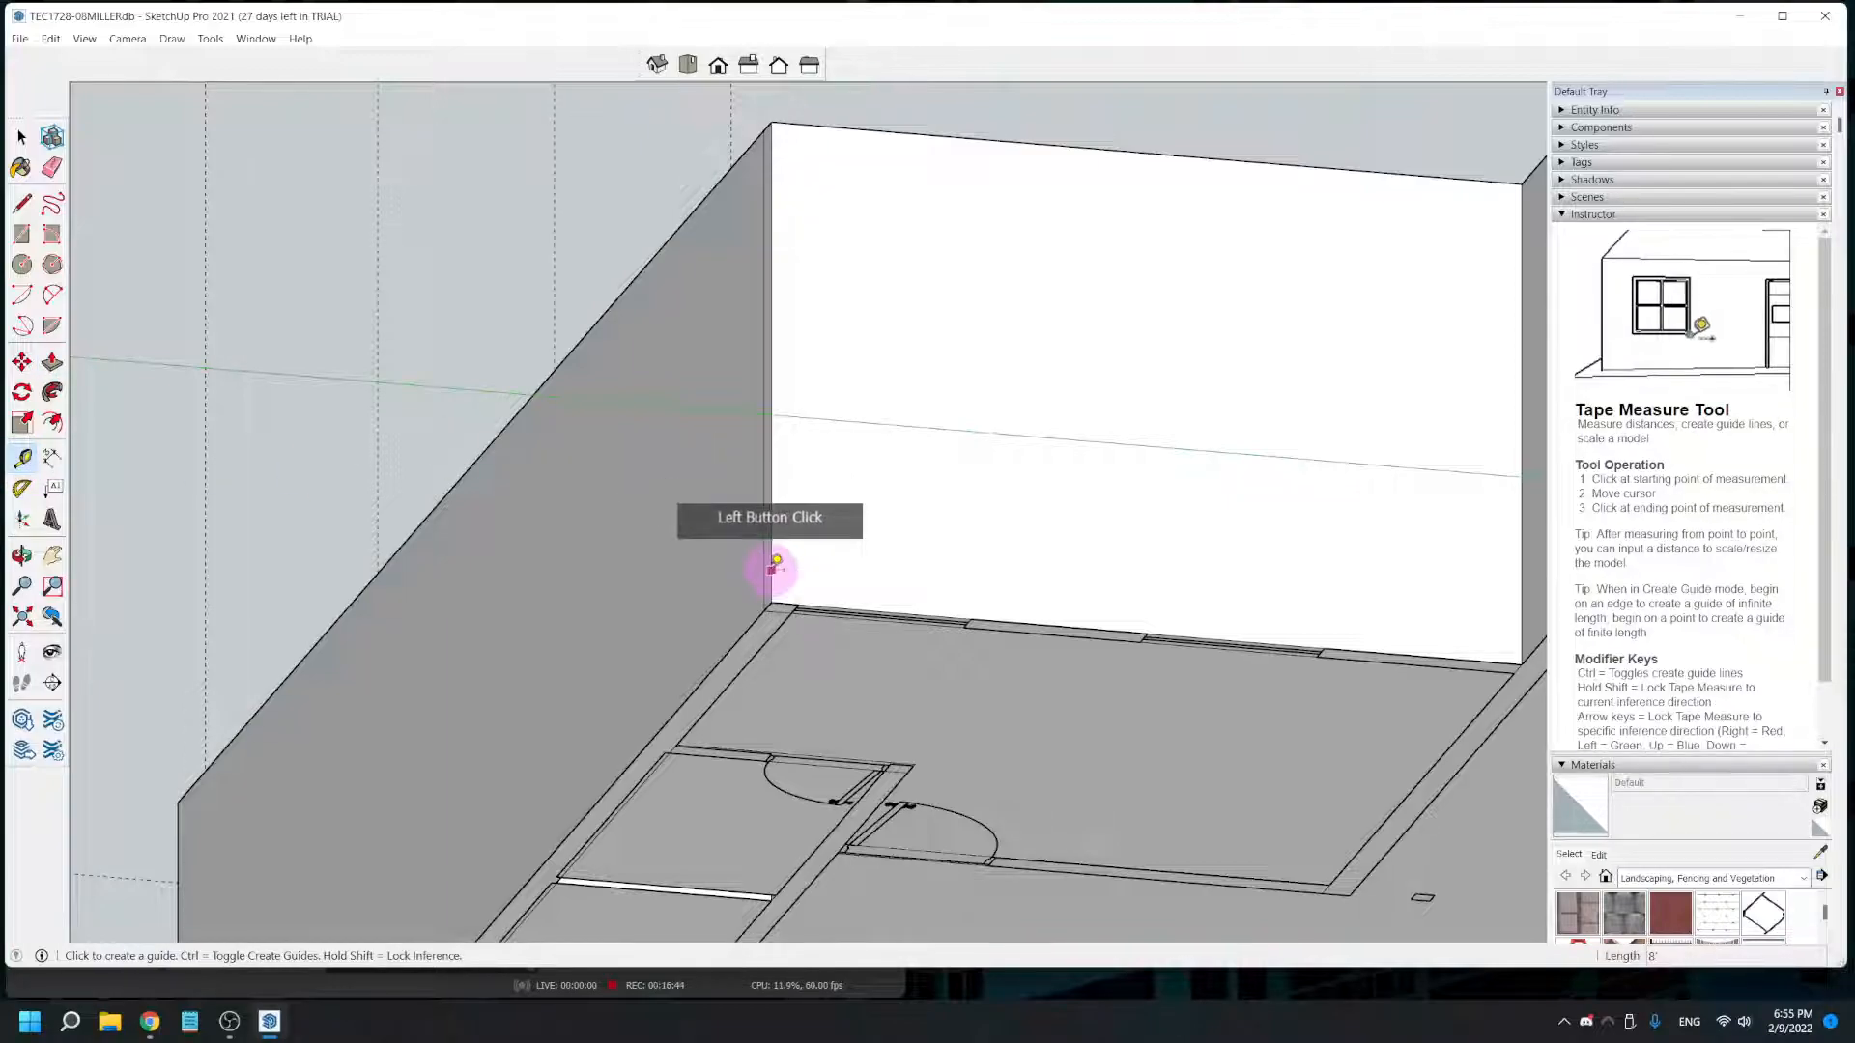
{"action": "left_click", "coordinate": [787, 550]}
{"action": "left_click", "coordinate": [979, 586]}
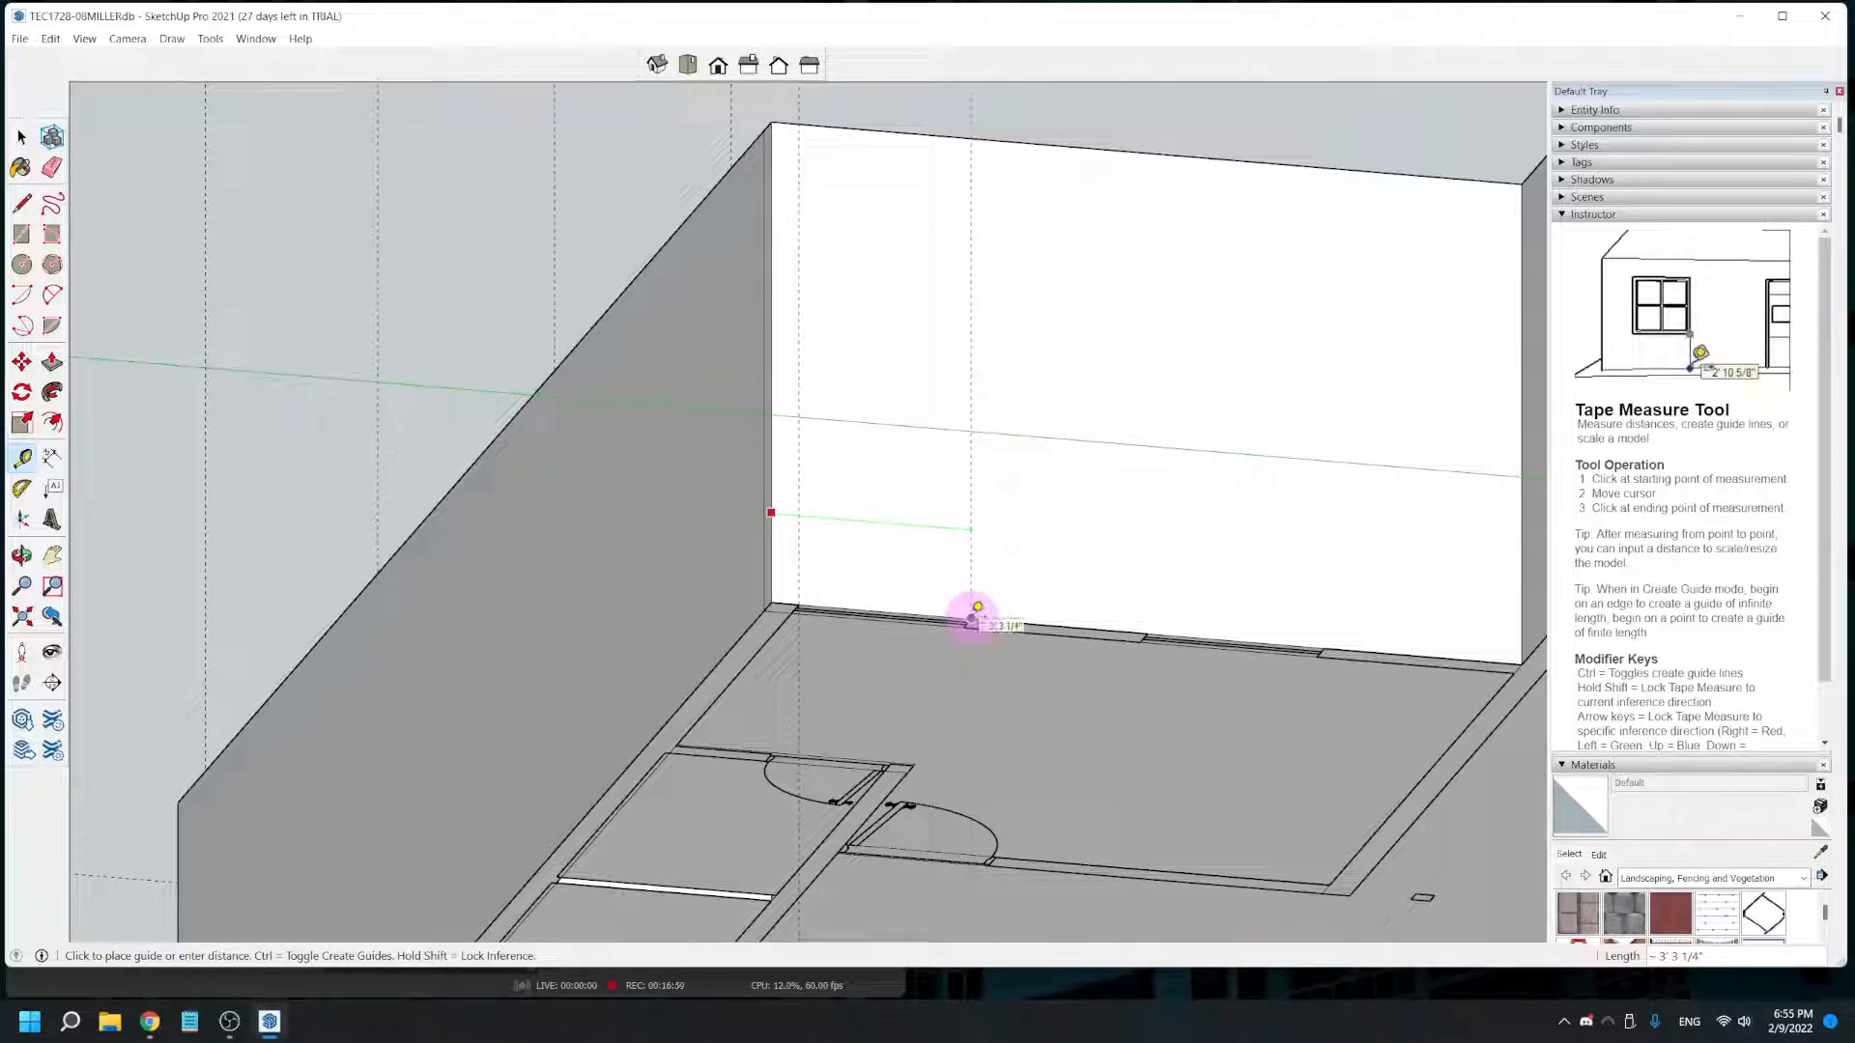
{"action": "left_click", "coordinate": [970, 619]}
- Place vertical guides for the second window on the rear corner room's wall, each about 2' 10 3/4" from the previous guide
{"action": "left_click", "coordinate": [971, 587]}
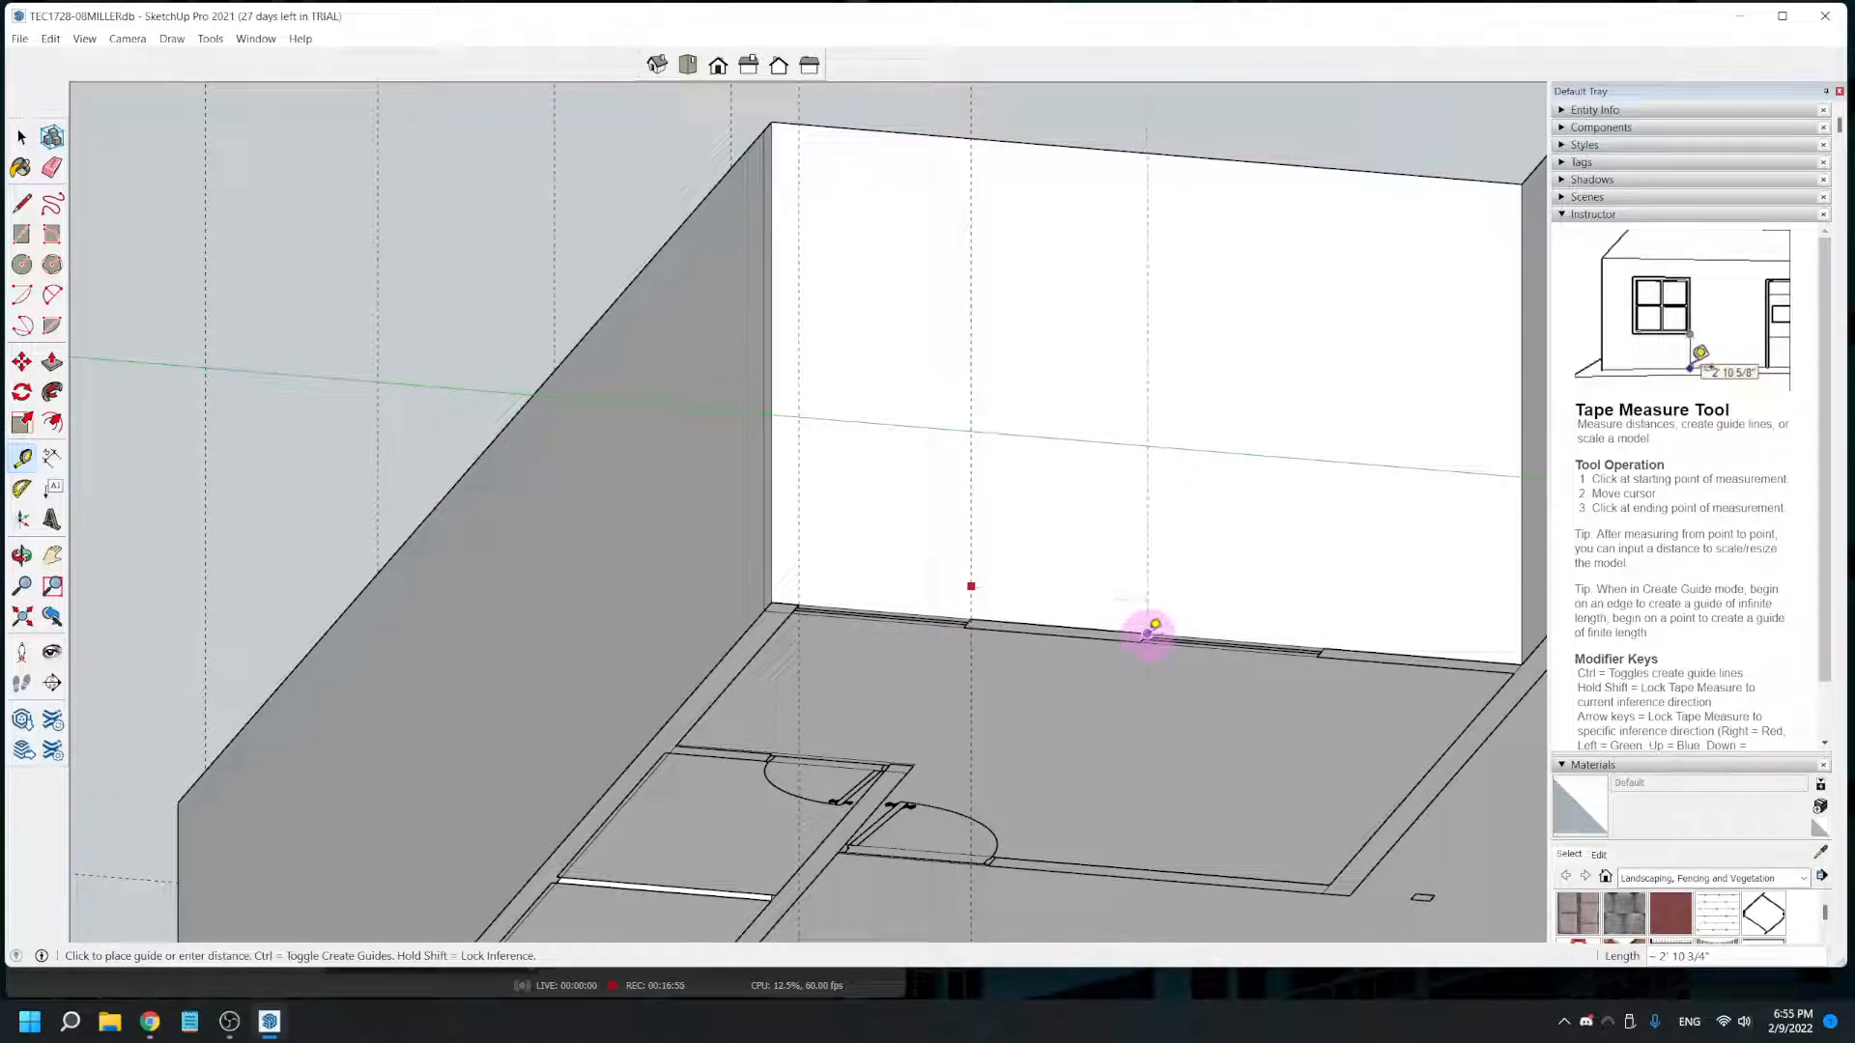
{"action": "scroll", "coordinate": [1148, 633], "scroll_direction": "up", "scroll_amount": 2}
{"action": "left_click", "coordinate": [1150, 628]}
{"action": "scroll", "coordinate": [1150, 628], "scroll_direction": "down", "scroll_amount": 2}
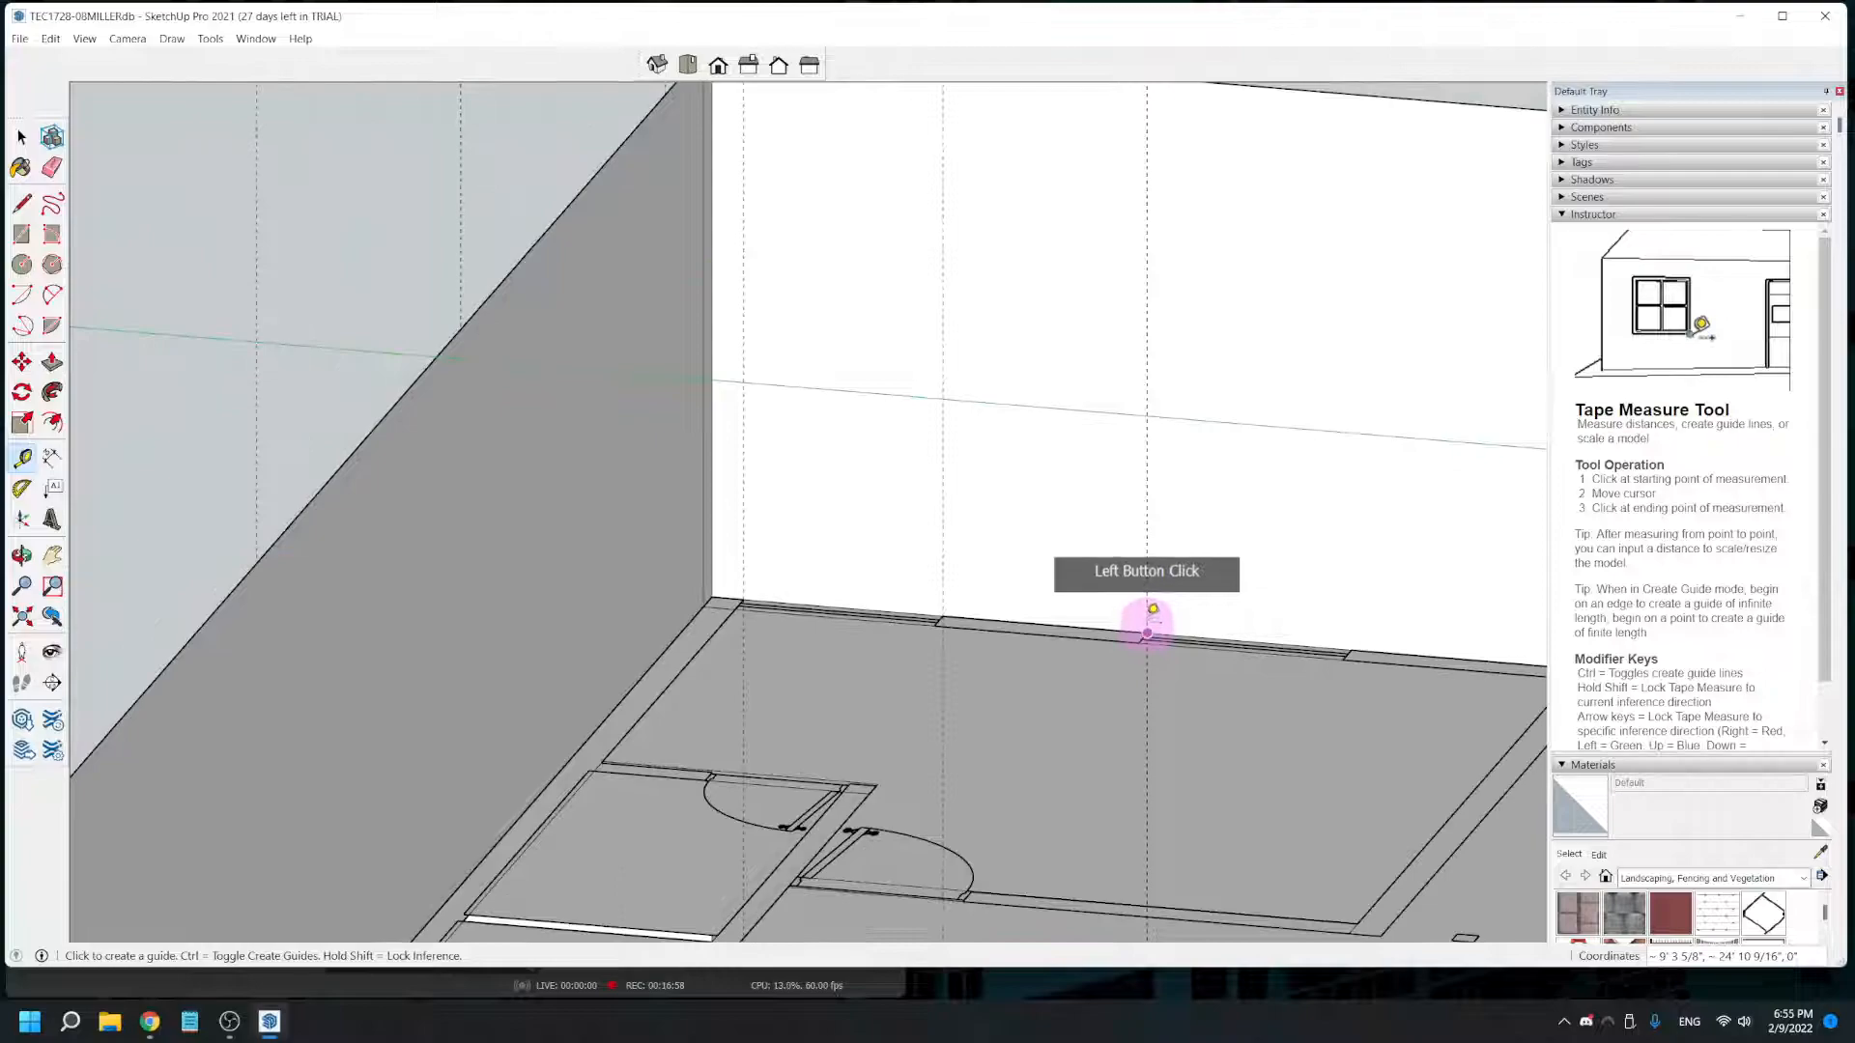
{"action": "left_click", "coordinate": [1148, 585]}
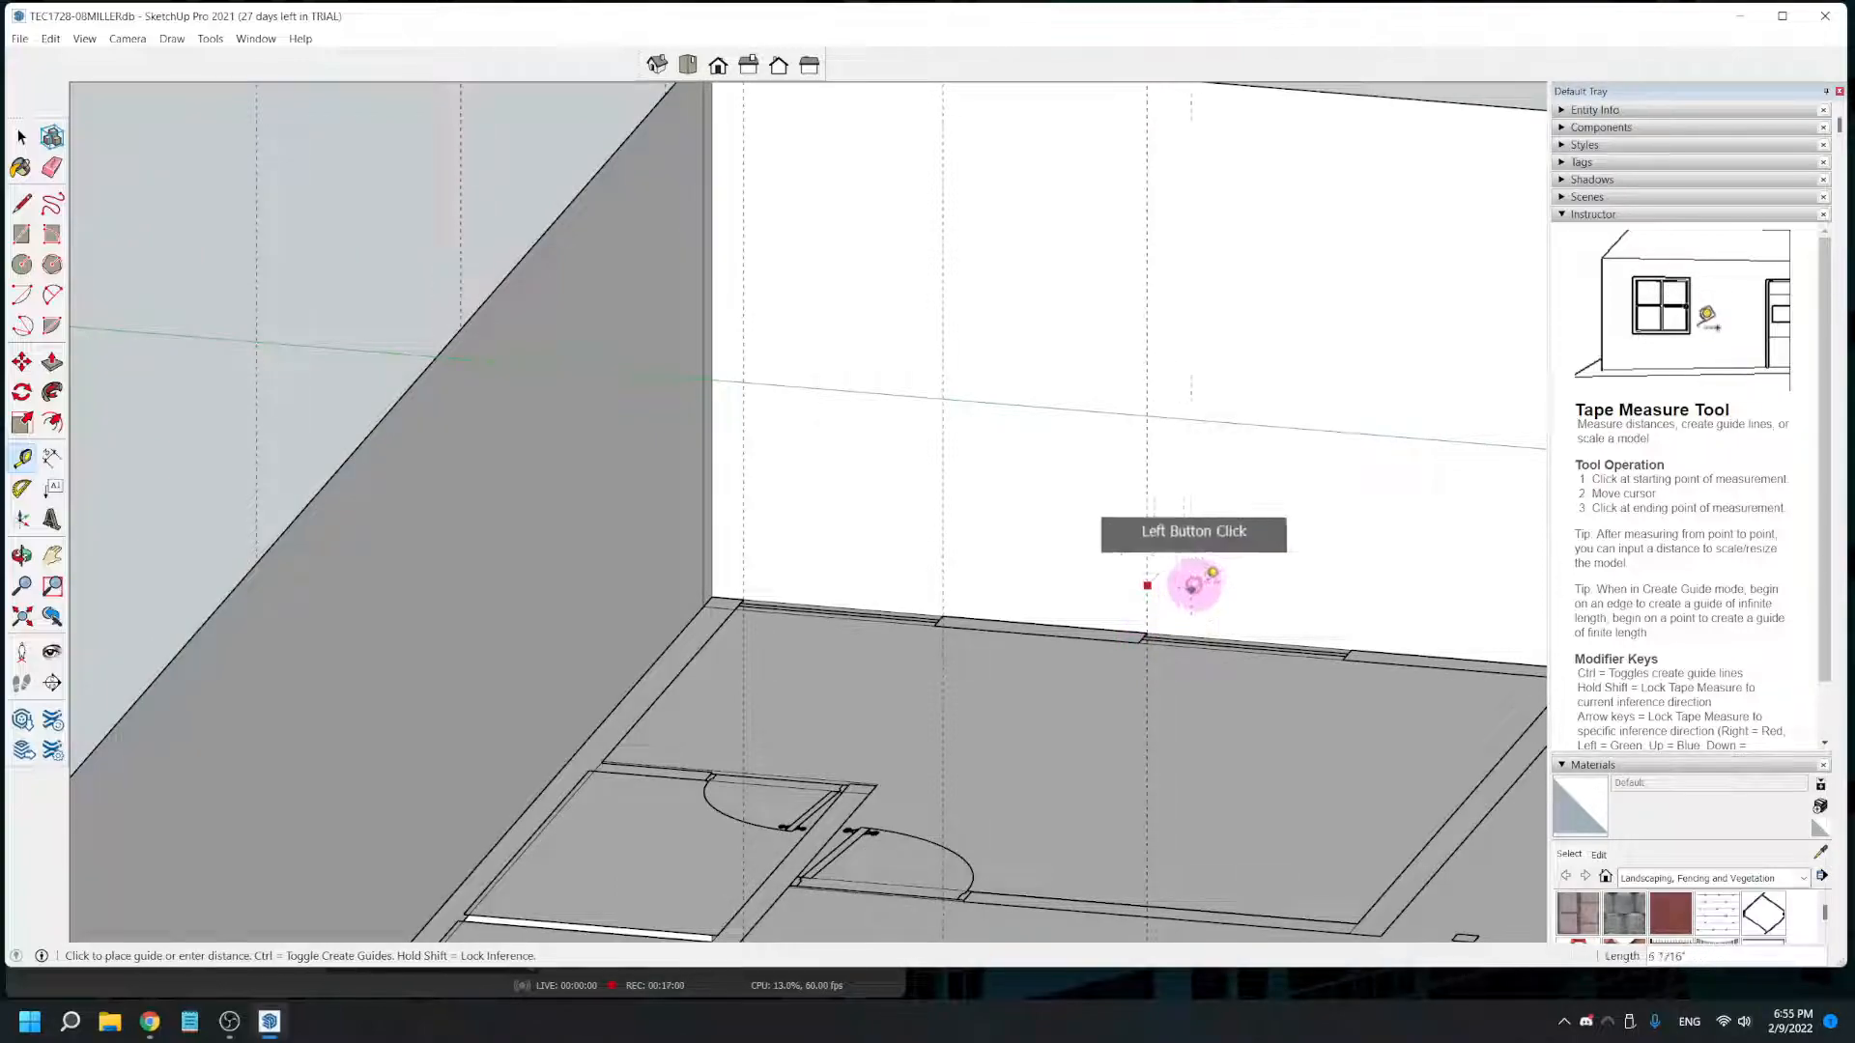
{"action": "left_click", "coordinate": [1352, 647]}
- Place horizontal guides on the rear corner room's wall 2' and 6' 8" above its base edge for the window sills and heads
{"action": "scroll", "coordinate": [1347, 643], "scroll_direction": "down", "scroll_amount": 4}
{"action": "middle_click_drag", "start_coordinate": [1242, 613], "coordinate": [1024, 657]}
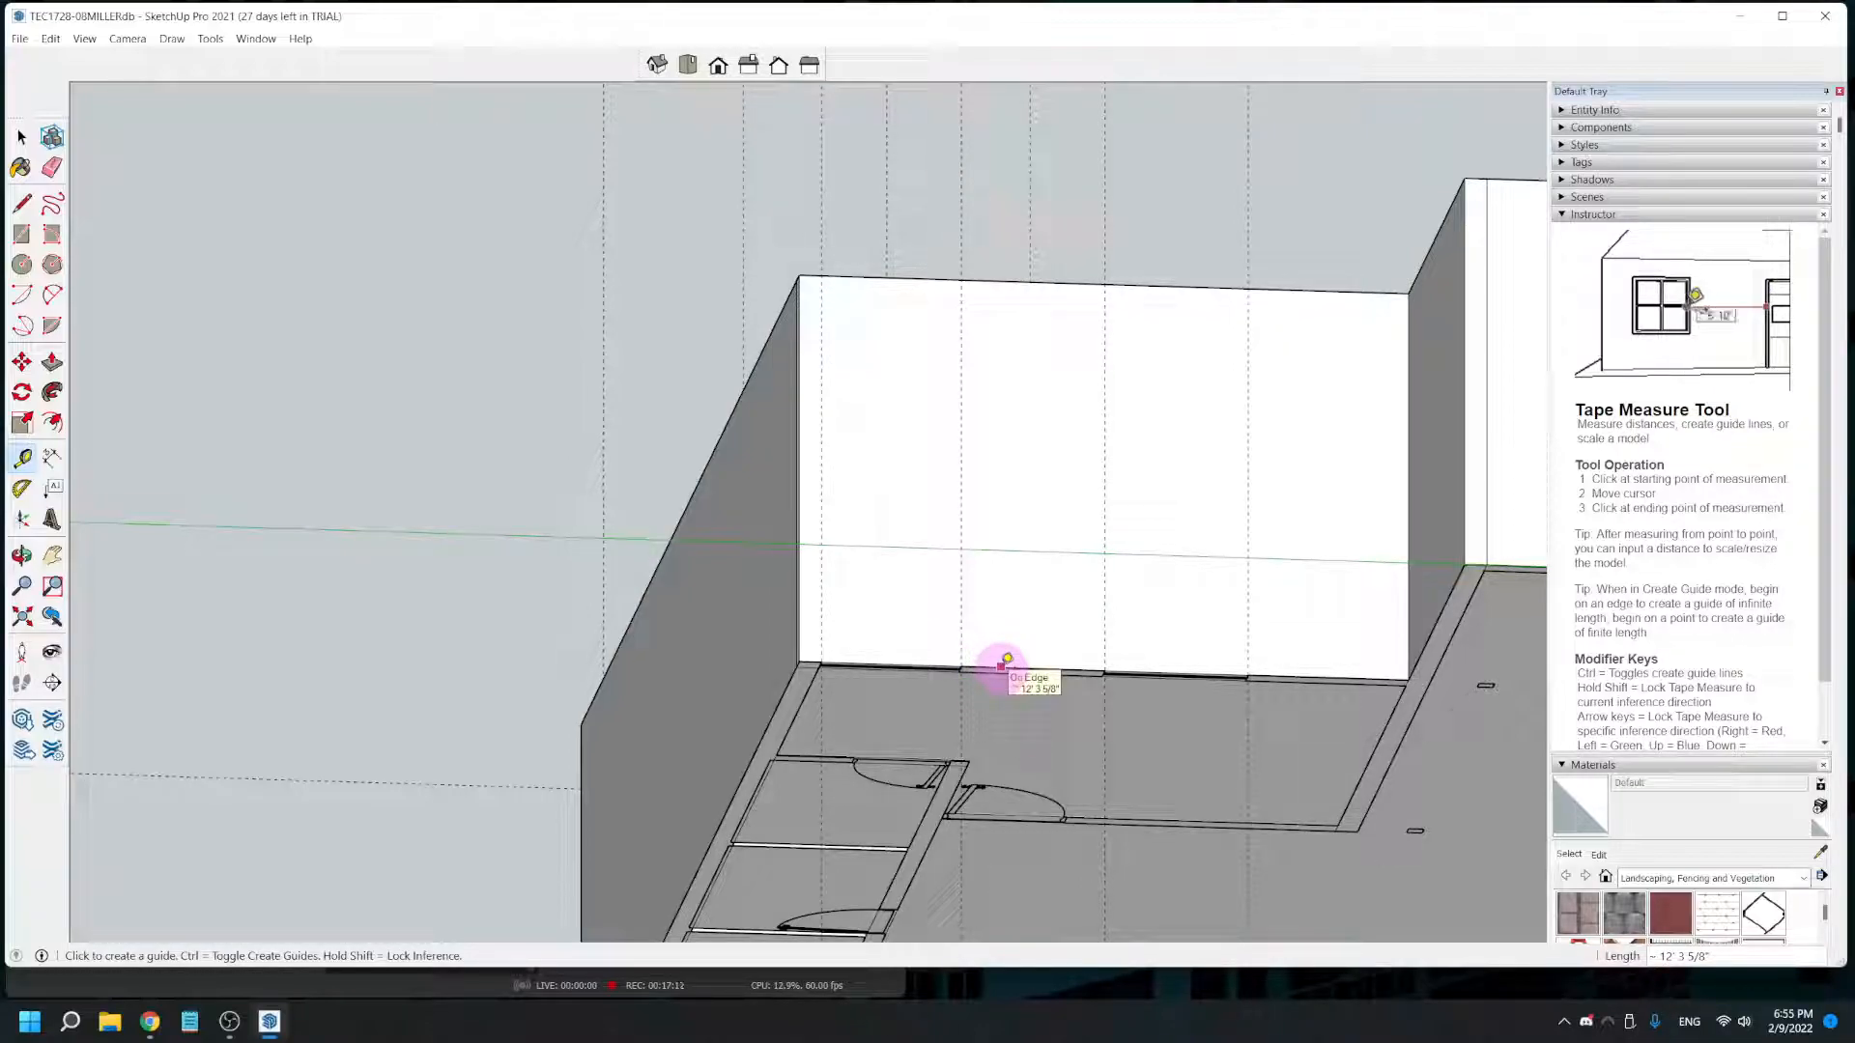
{"action": "left_click", "coordinate": [1000, 665]}
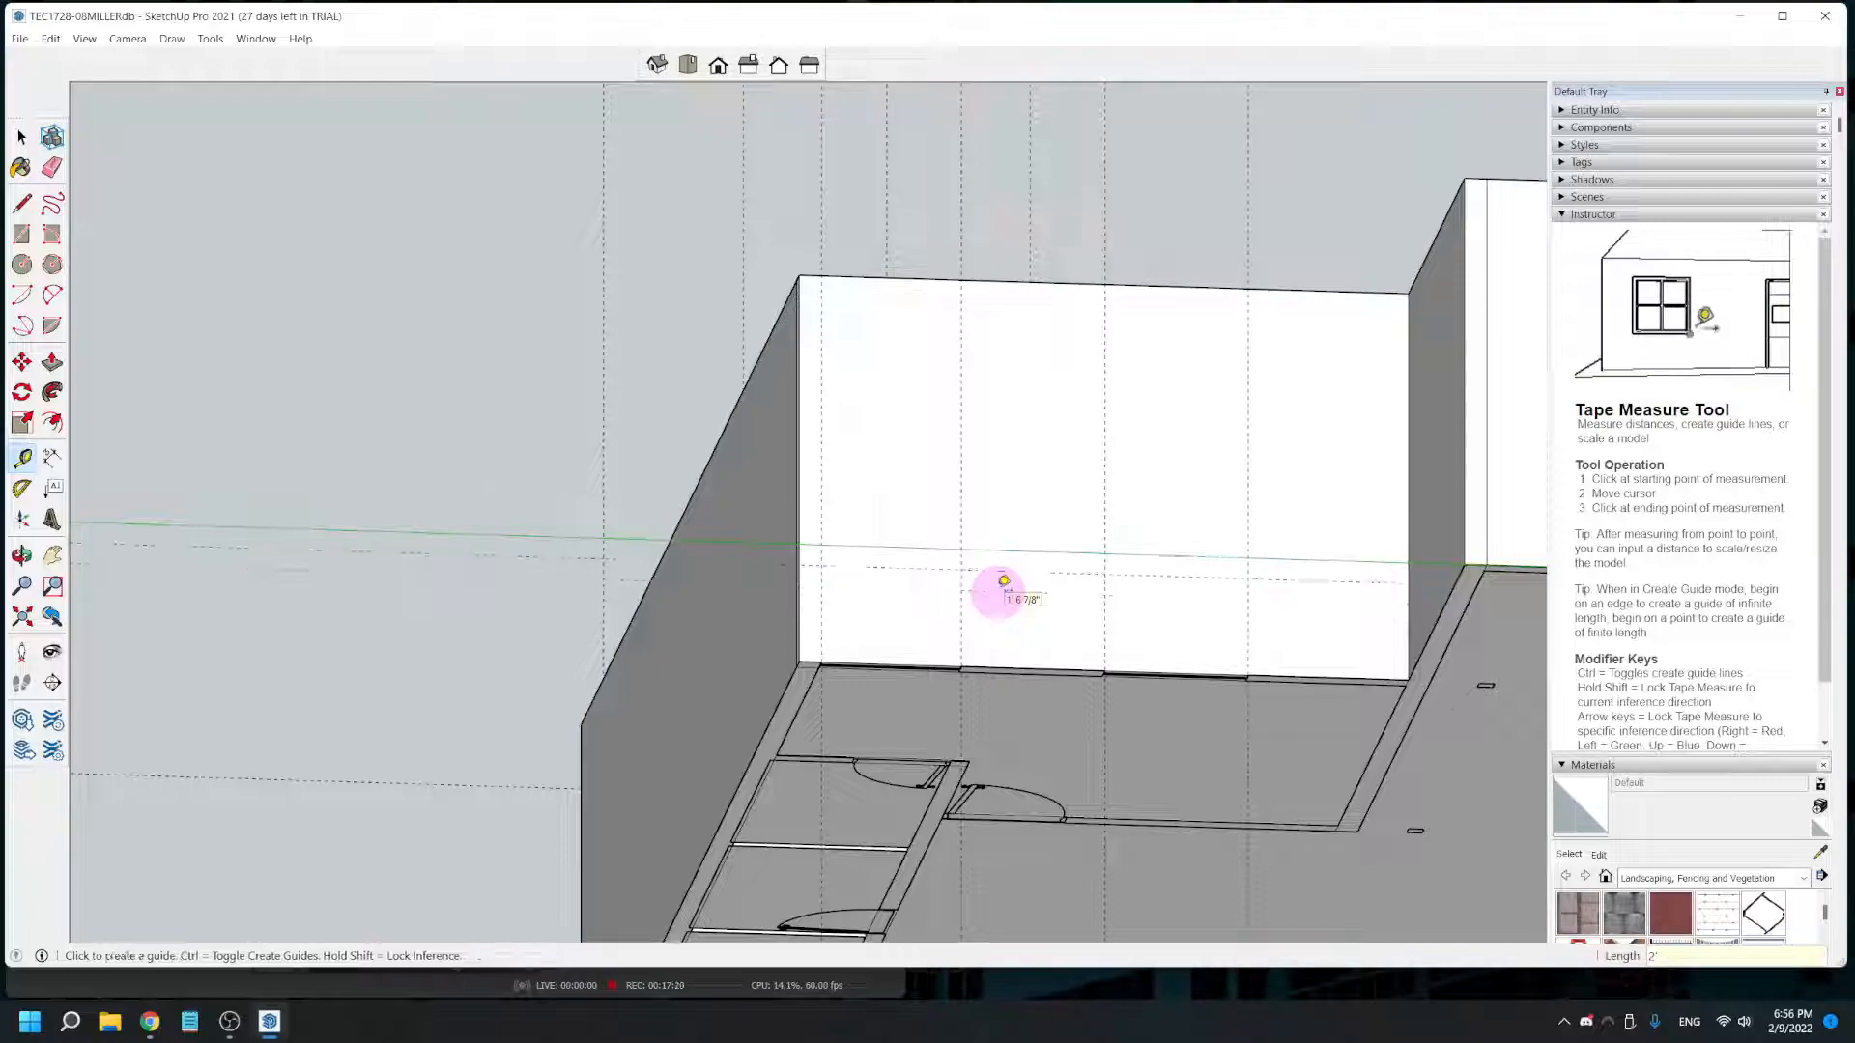
{"action": "left_click", "coordinate": [1005, 570]}
{"action": "left_click", "coordinate": [1036, 522]}
{"action": "left_click", "coordinate": [1021, 667]}
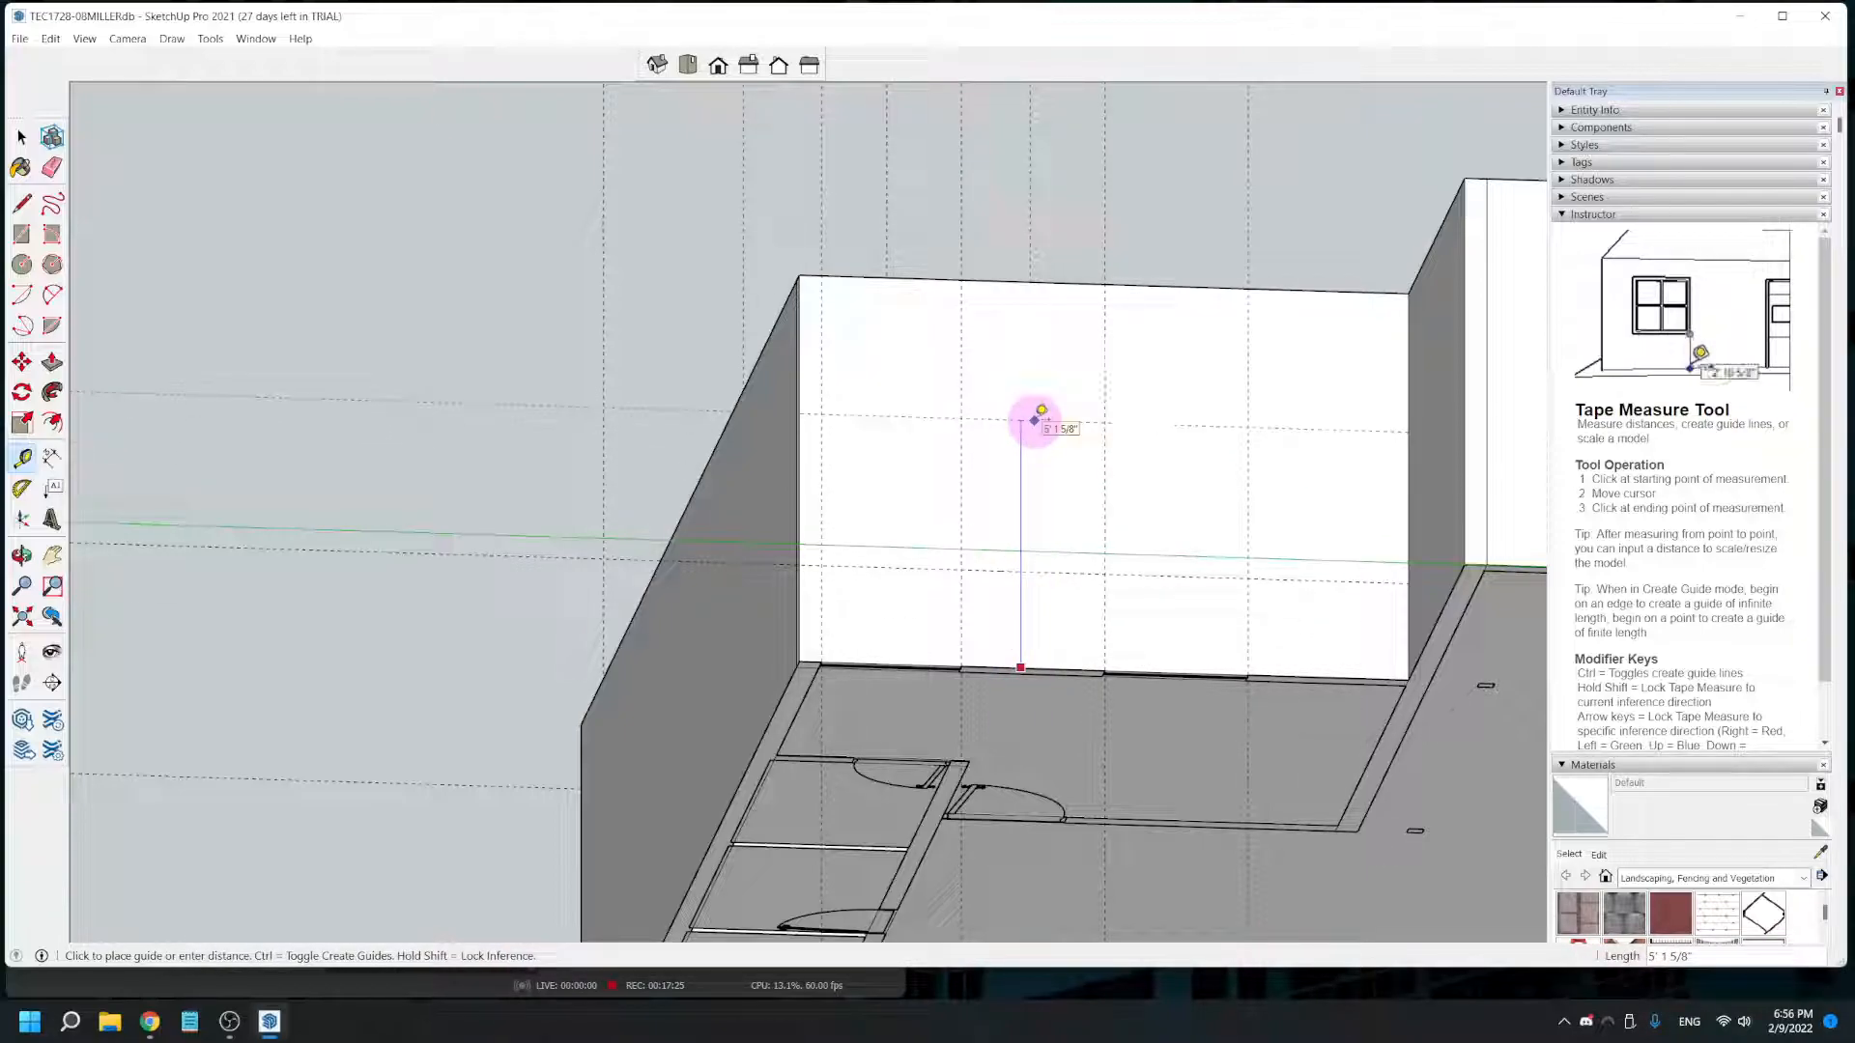
{"action": "left_click", "coordinate": [1035, 418]}
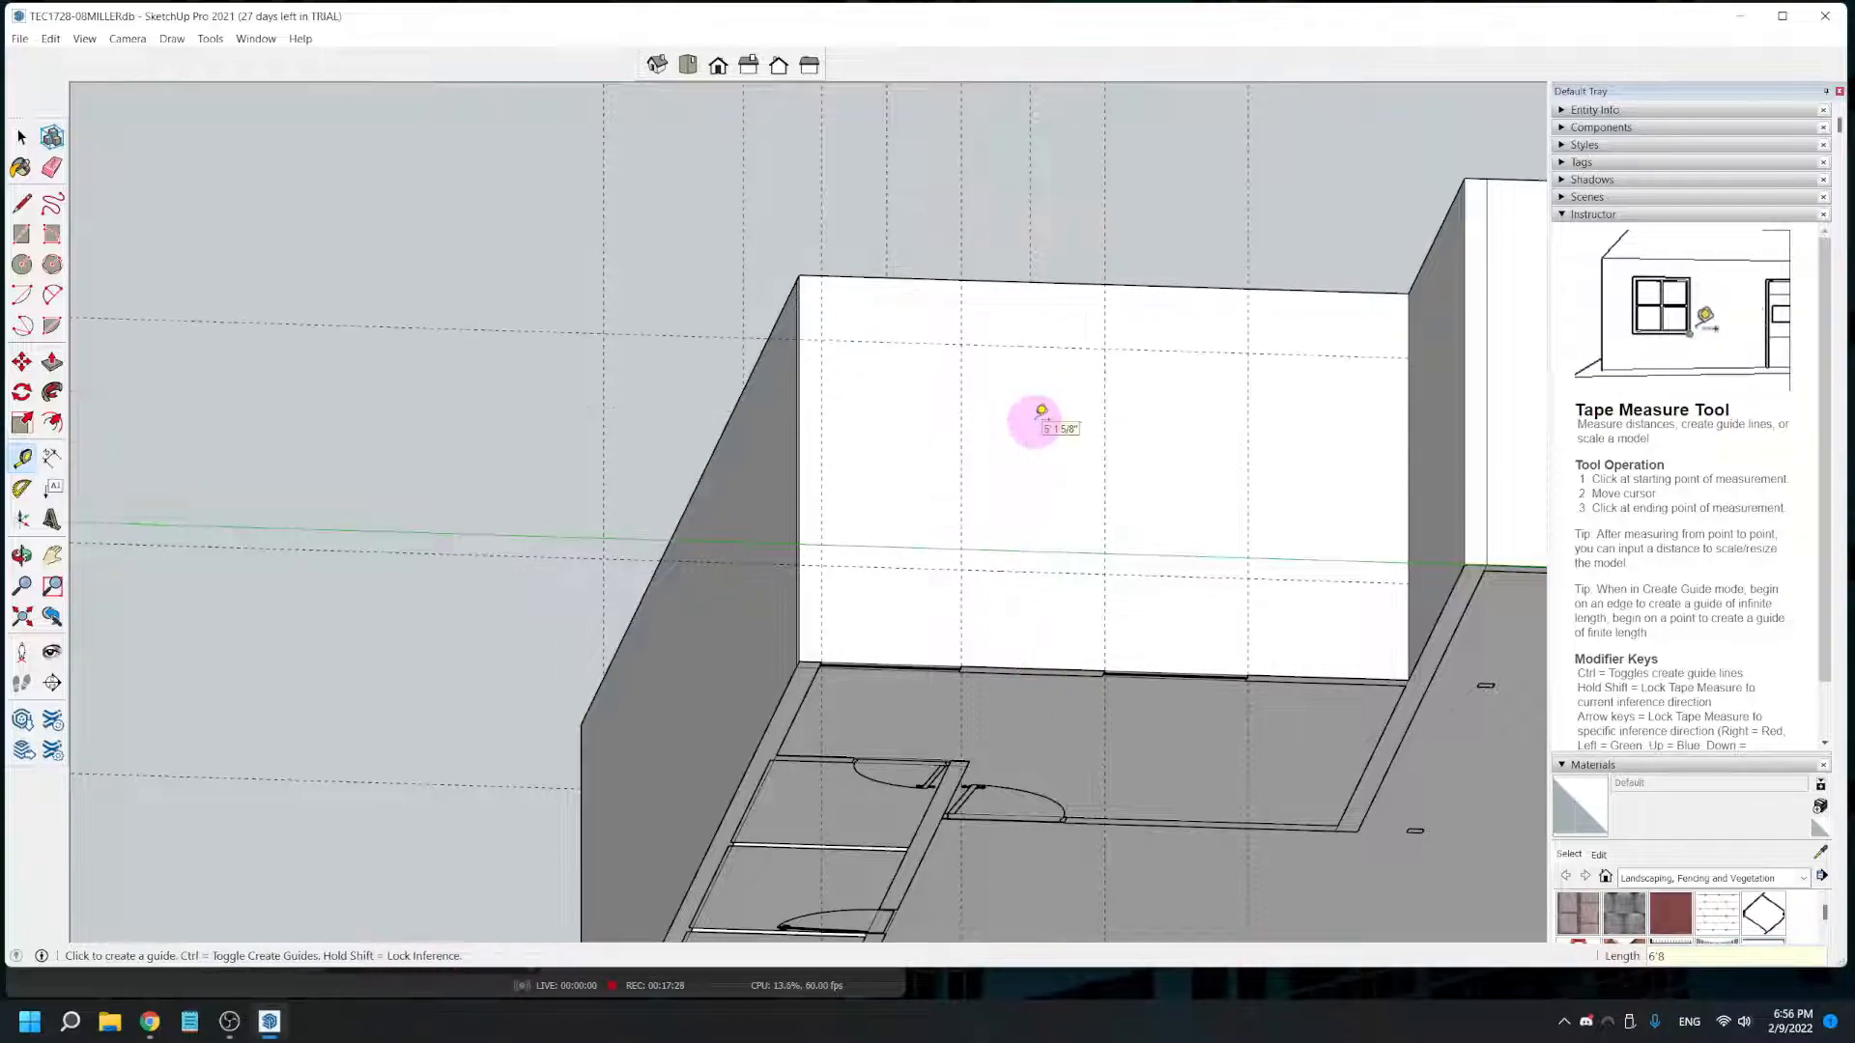
- Draw two window rectangles on the rear corner room's wall between the sill and head guides, using each pair of vertical guides
{"action": "middle_click_drag", "start_coordinate": [972, 493], "coordinate": [656, 486]}
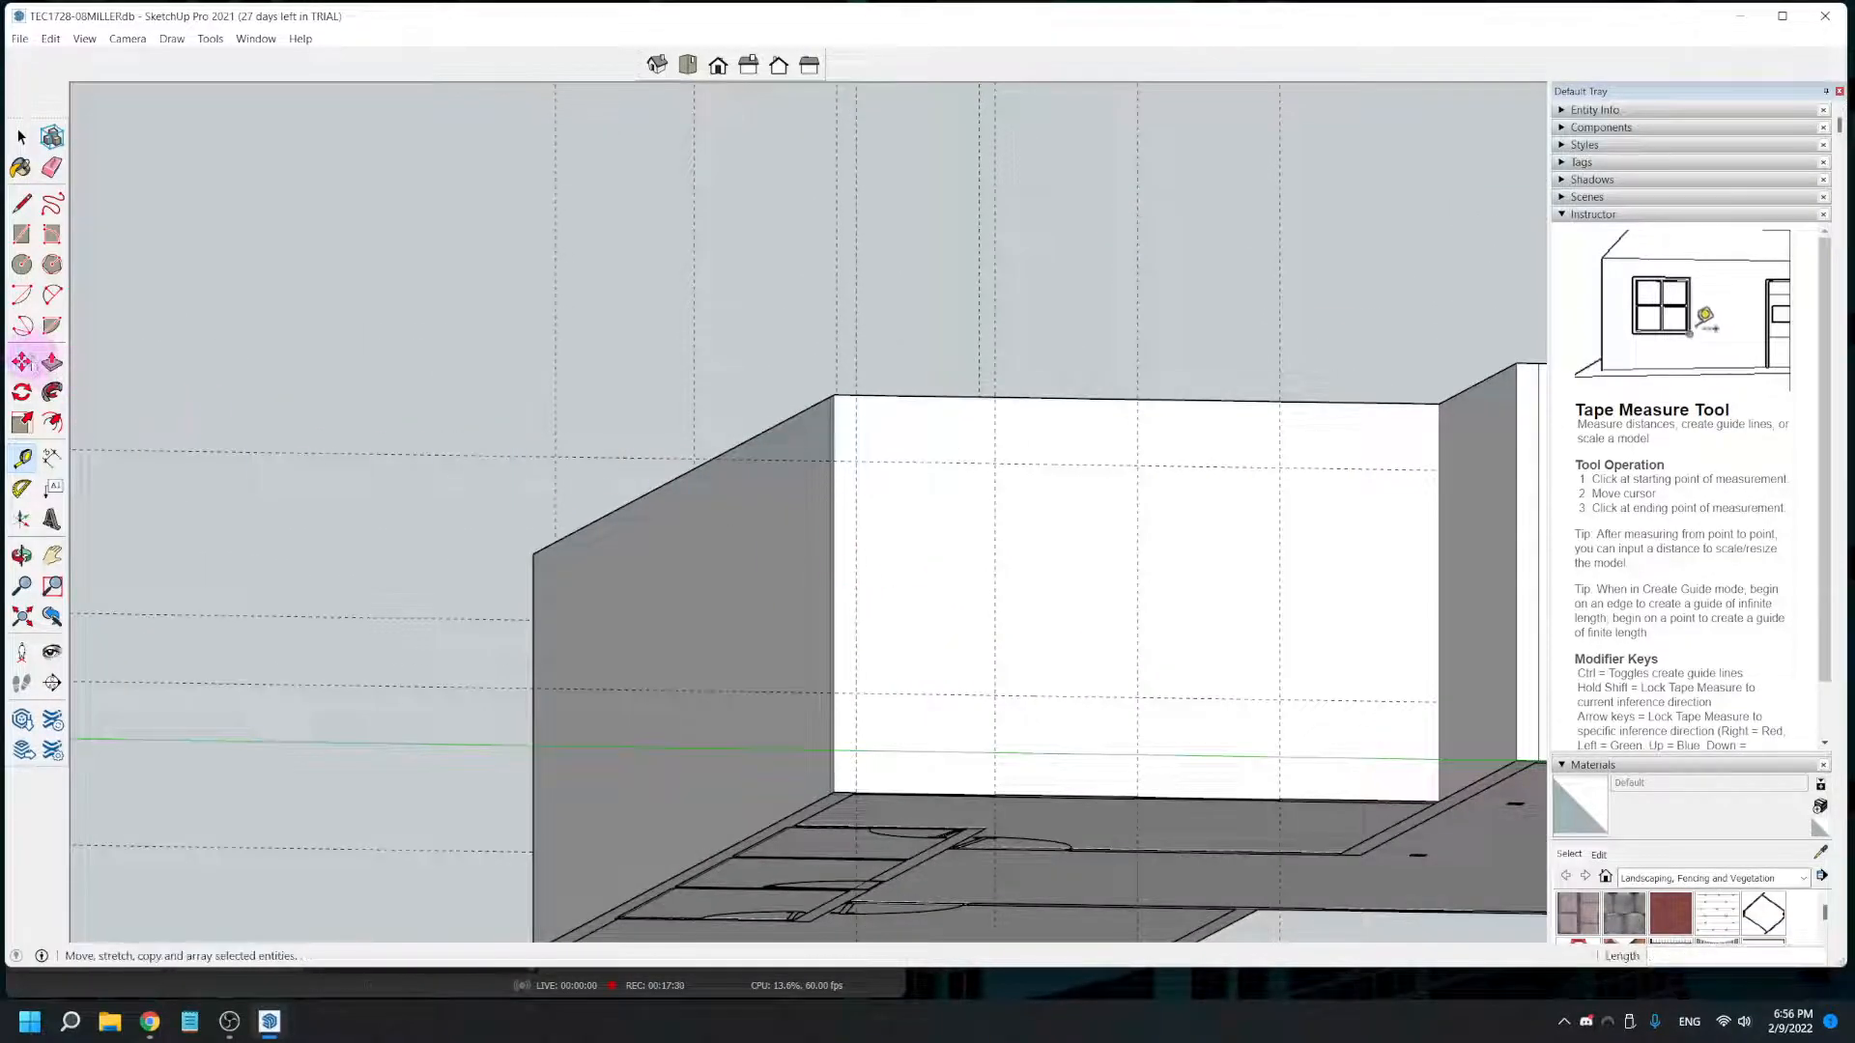
{"action": "left_click", "coordinate": [21, 234]}
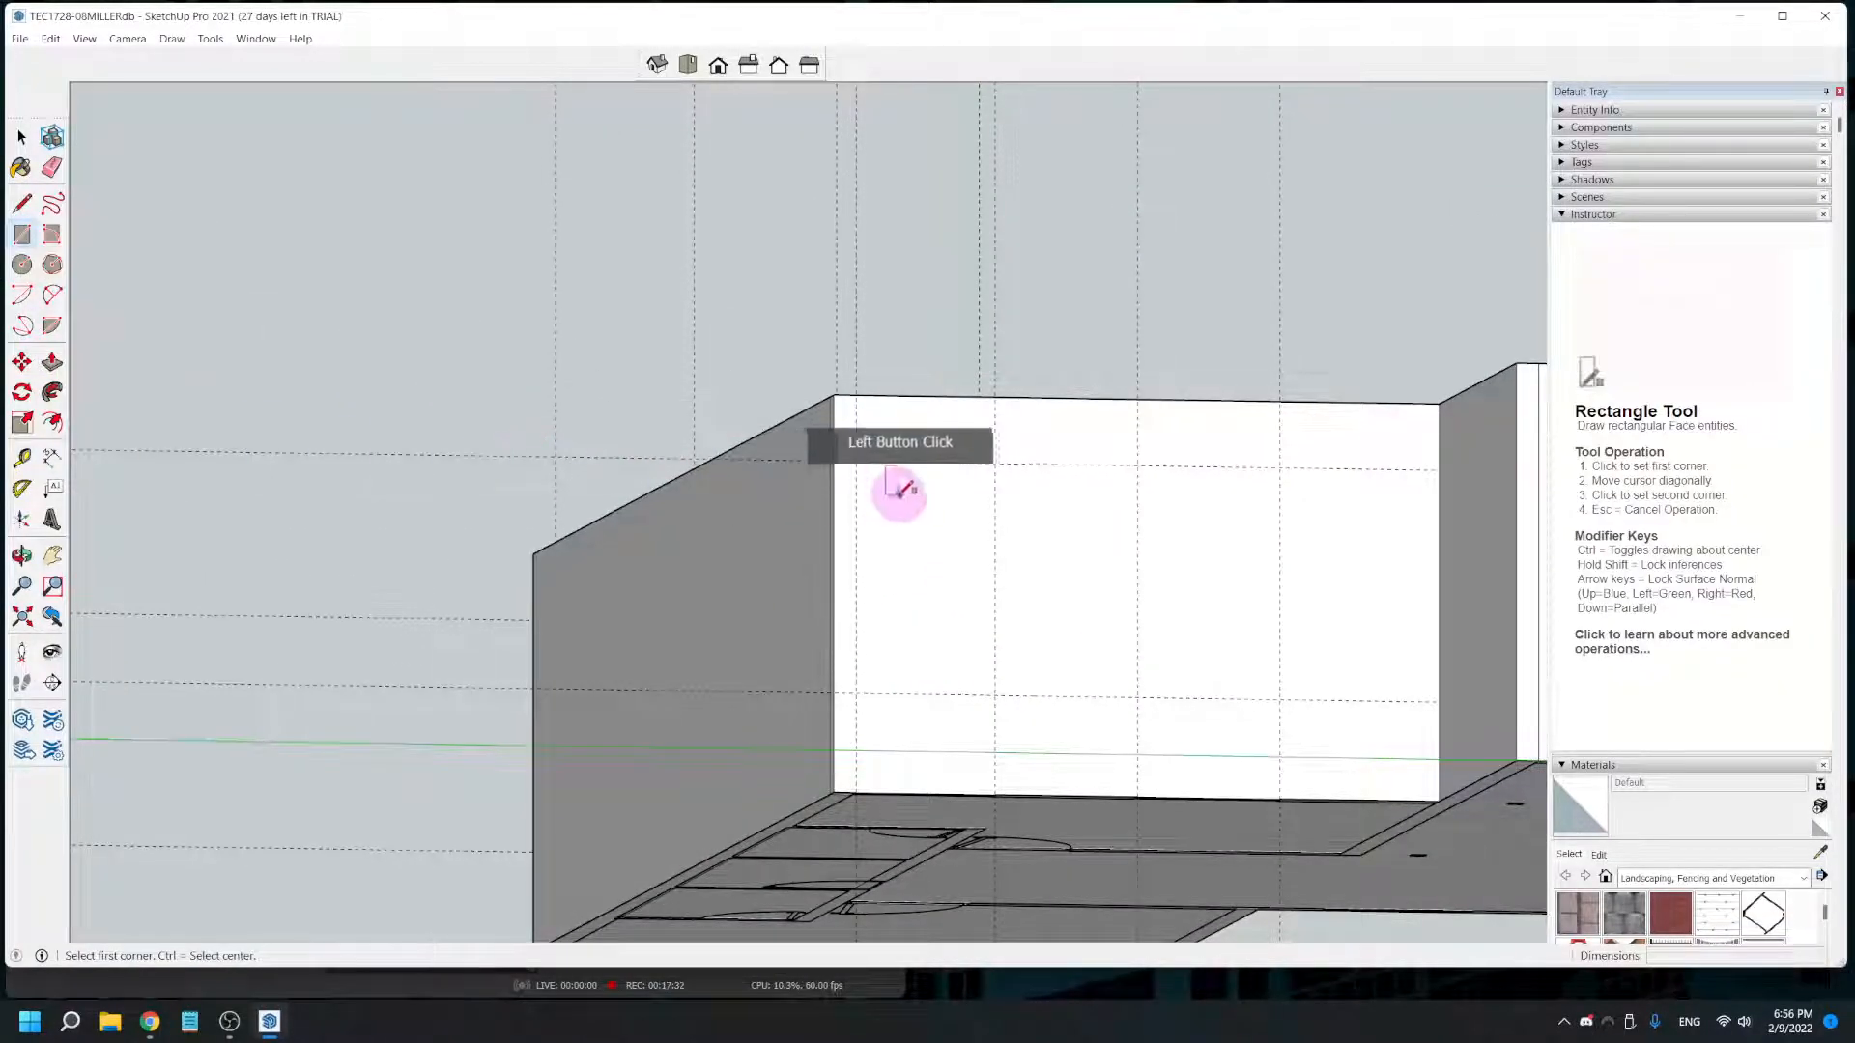
{"action": "left_click", "coordinate": [856, 462]}
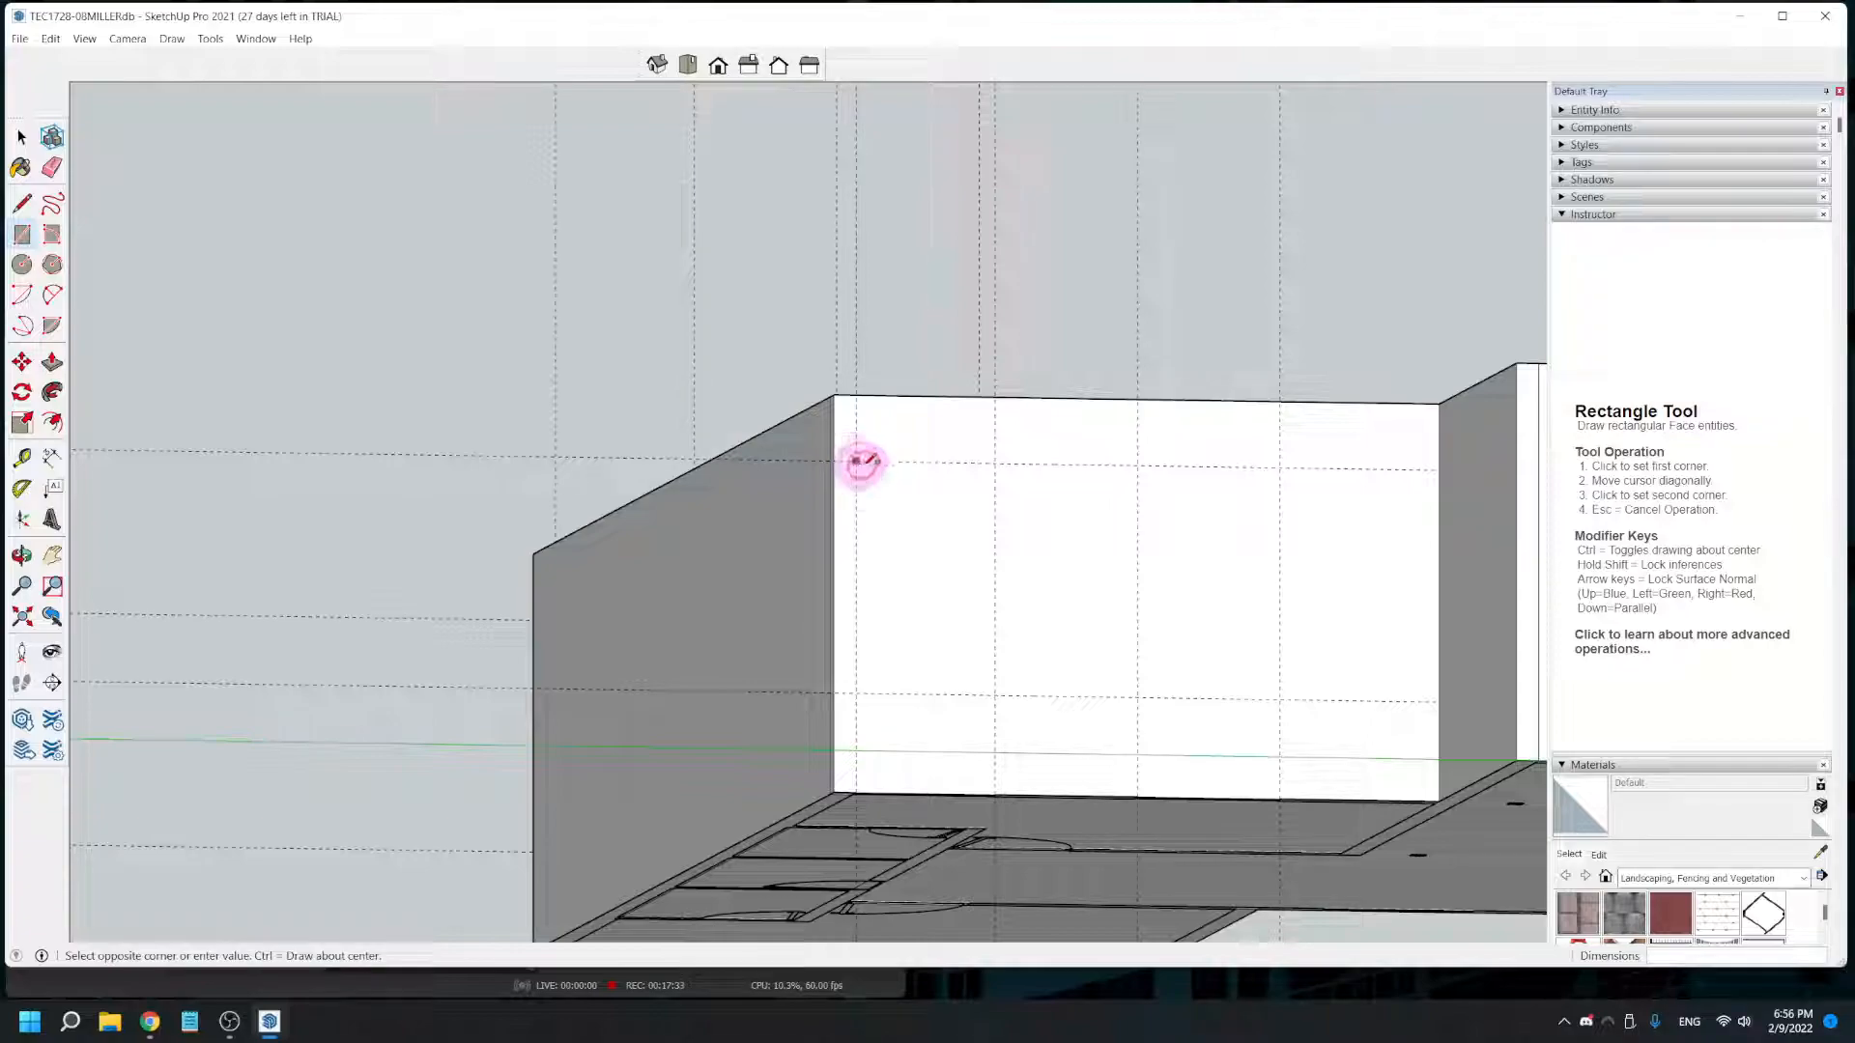
{"action": "left_click", "coordinate": [995, 693]}
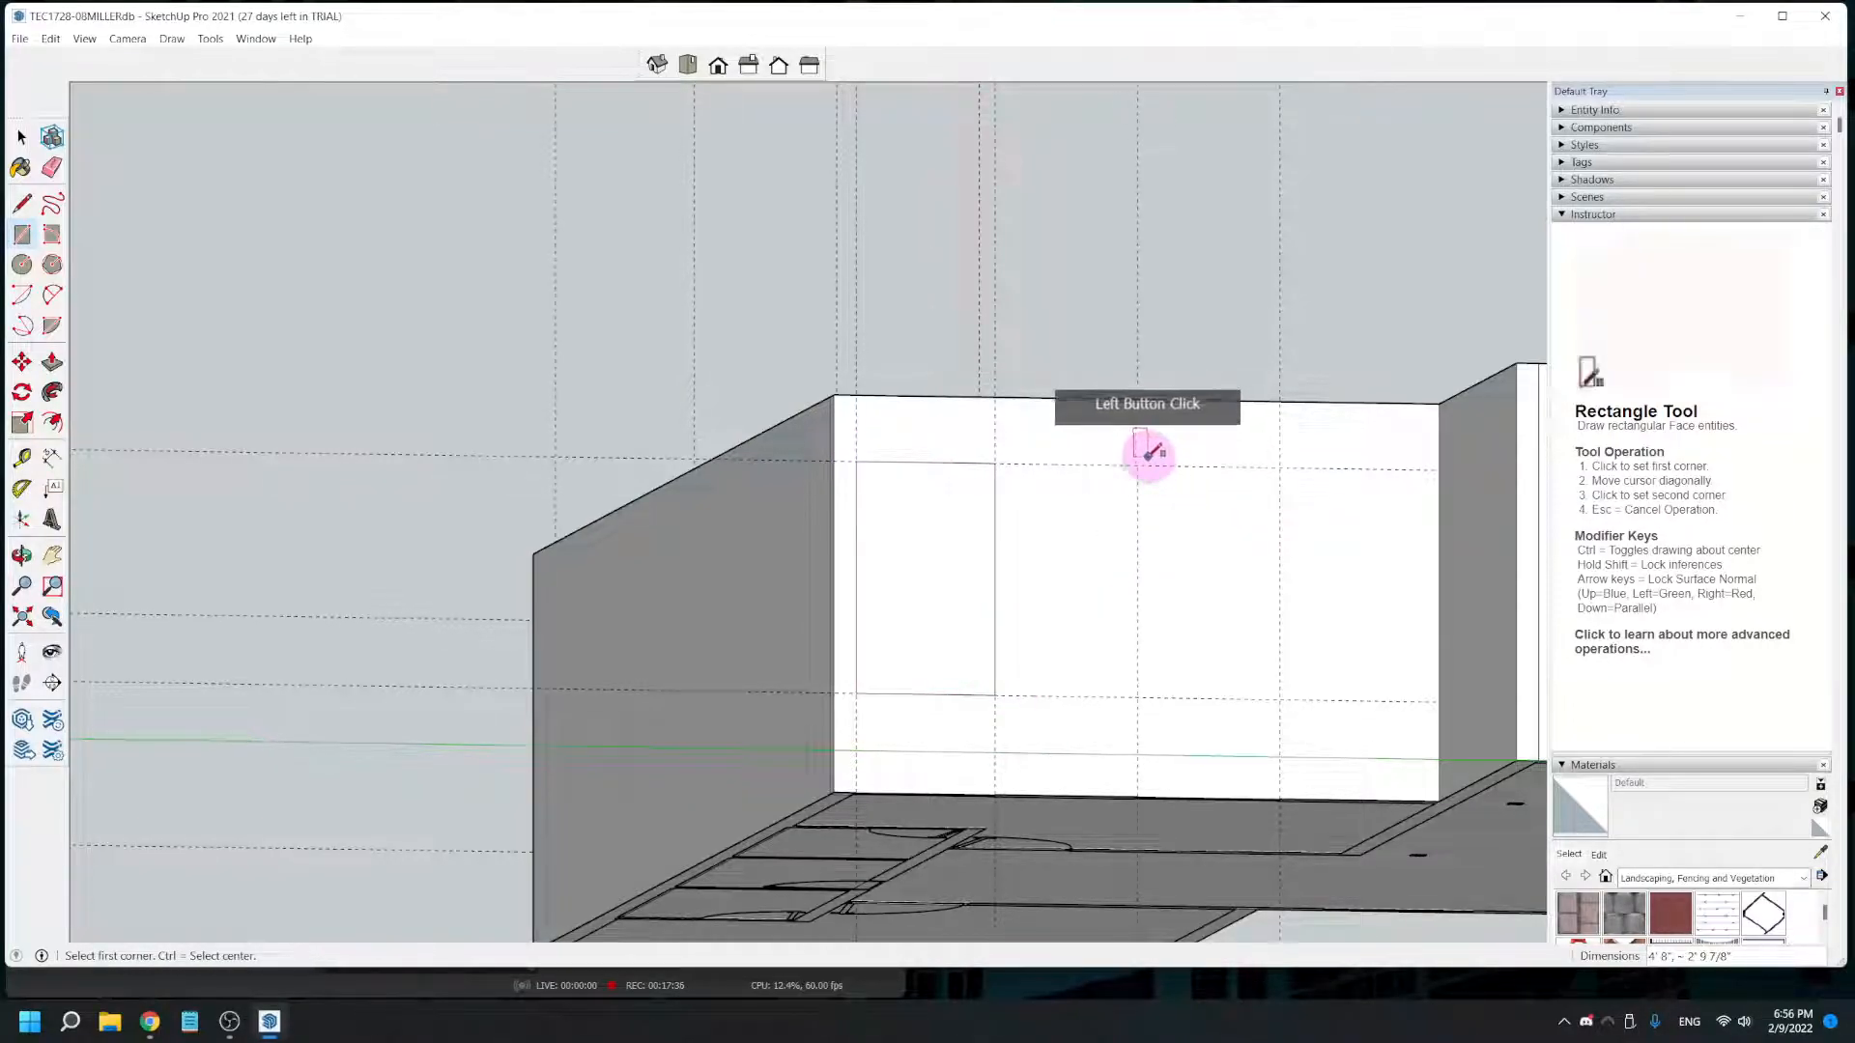
{"action": "left_click", "coordinate": [1137, 466]}
{"action": "left_click", "coordinate": [1280, 696]}
- Push/Pull both window rectangles on the rear corner room's wall inward 5 3/8" to cut the openings through
{"action": "middle_click_drag", "start_coordinate": [855, 681], "coordinate": [869, 734]}
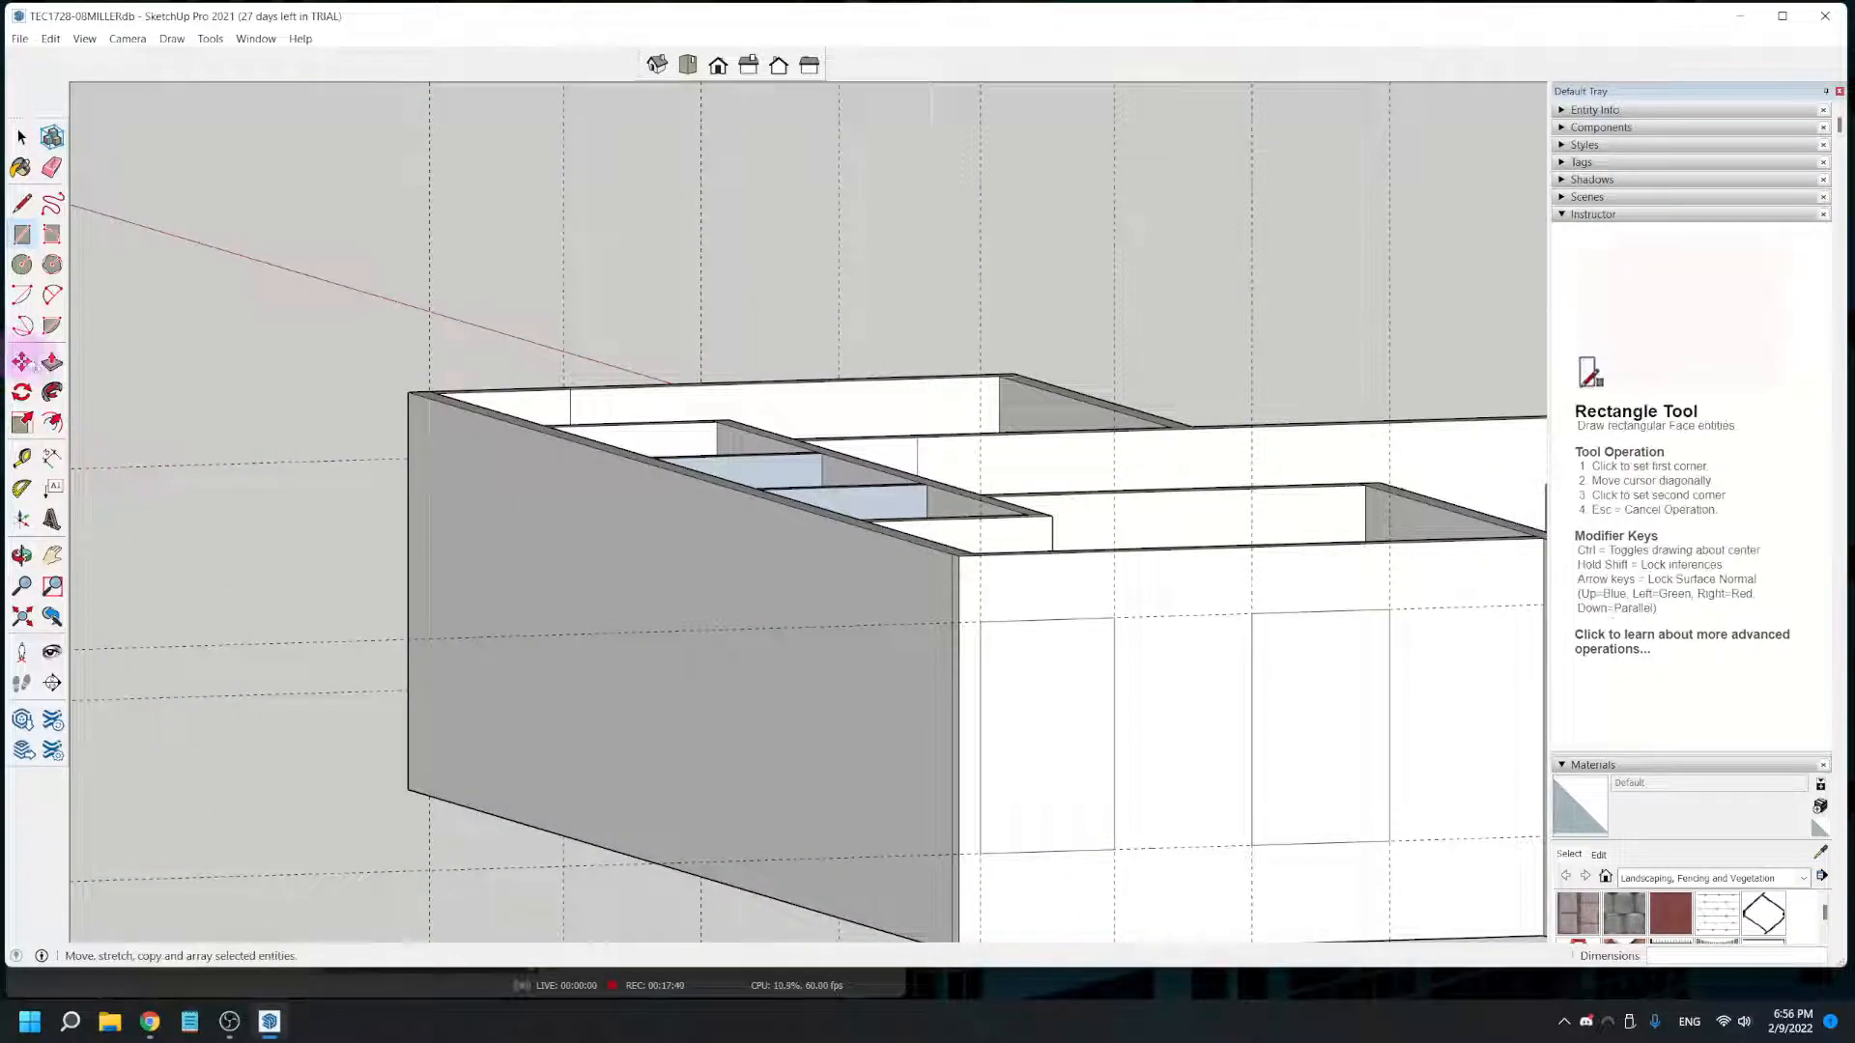
{"action": "left_click", "coordinate": [52, 361]}
{"action": "left_click", "coordinate": [1024, 761]}
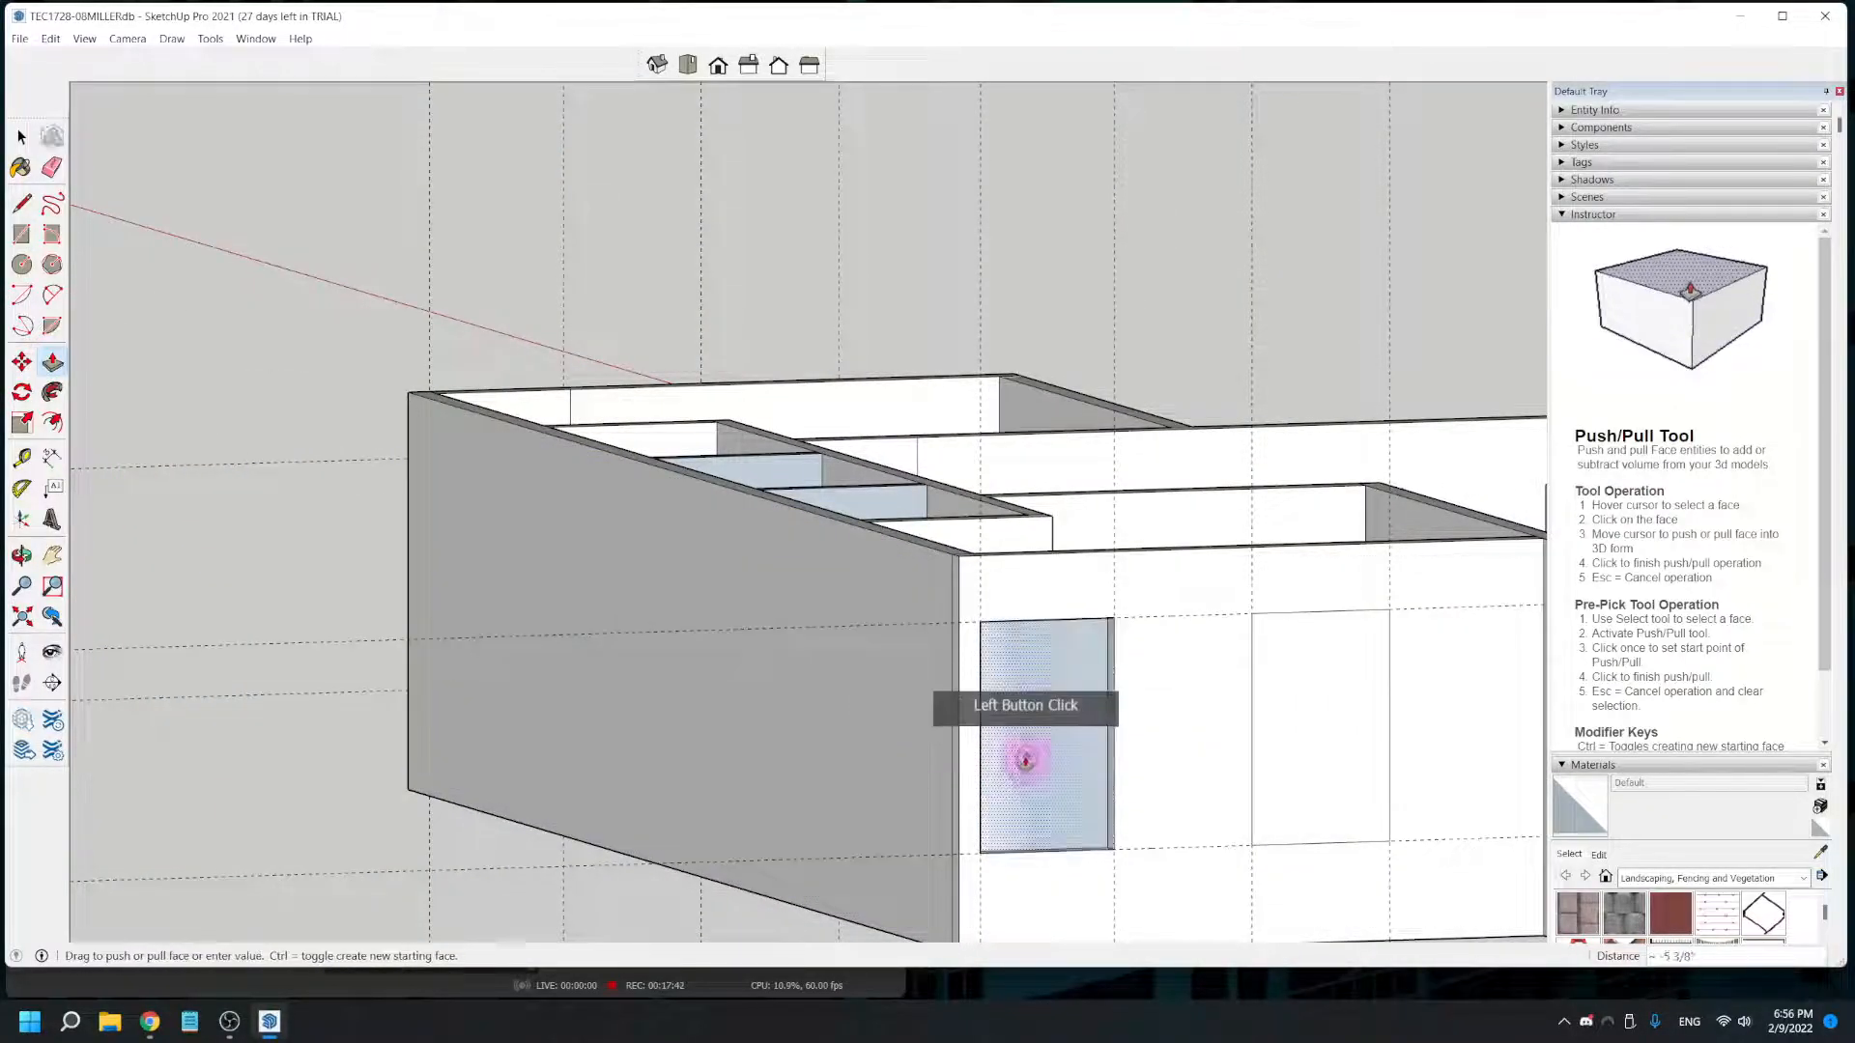
{"action": "left_click", "coordinate": [1022, 755]}
{"action": "left_click", "coordinate": [1337, 778]}
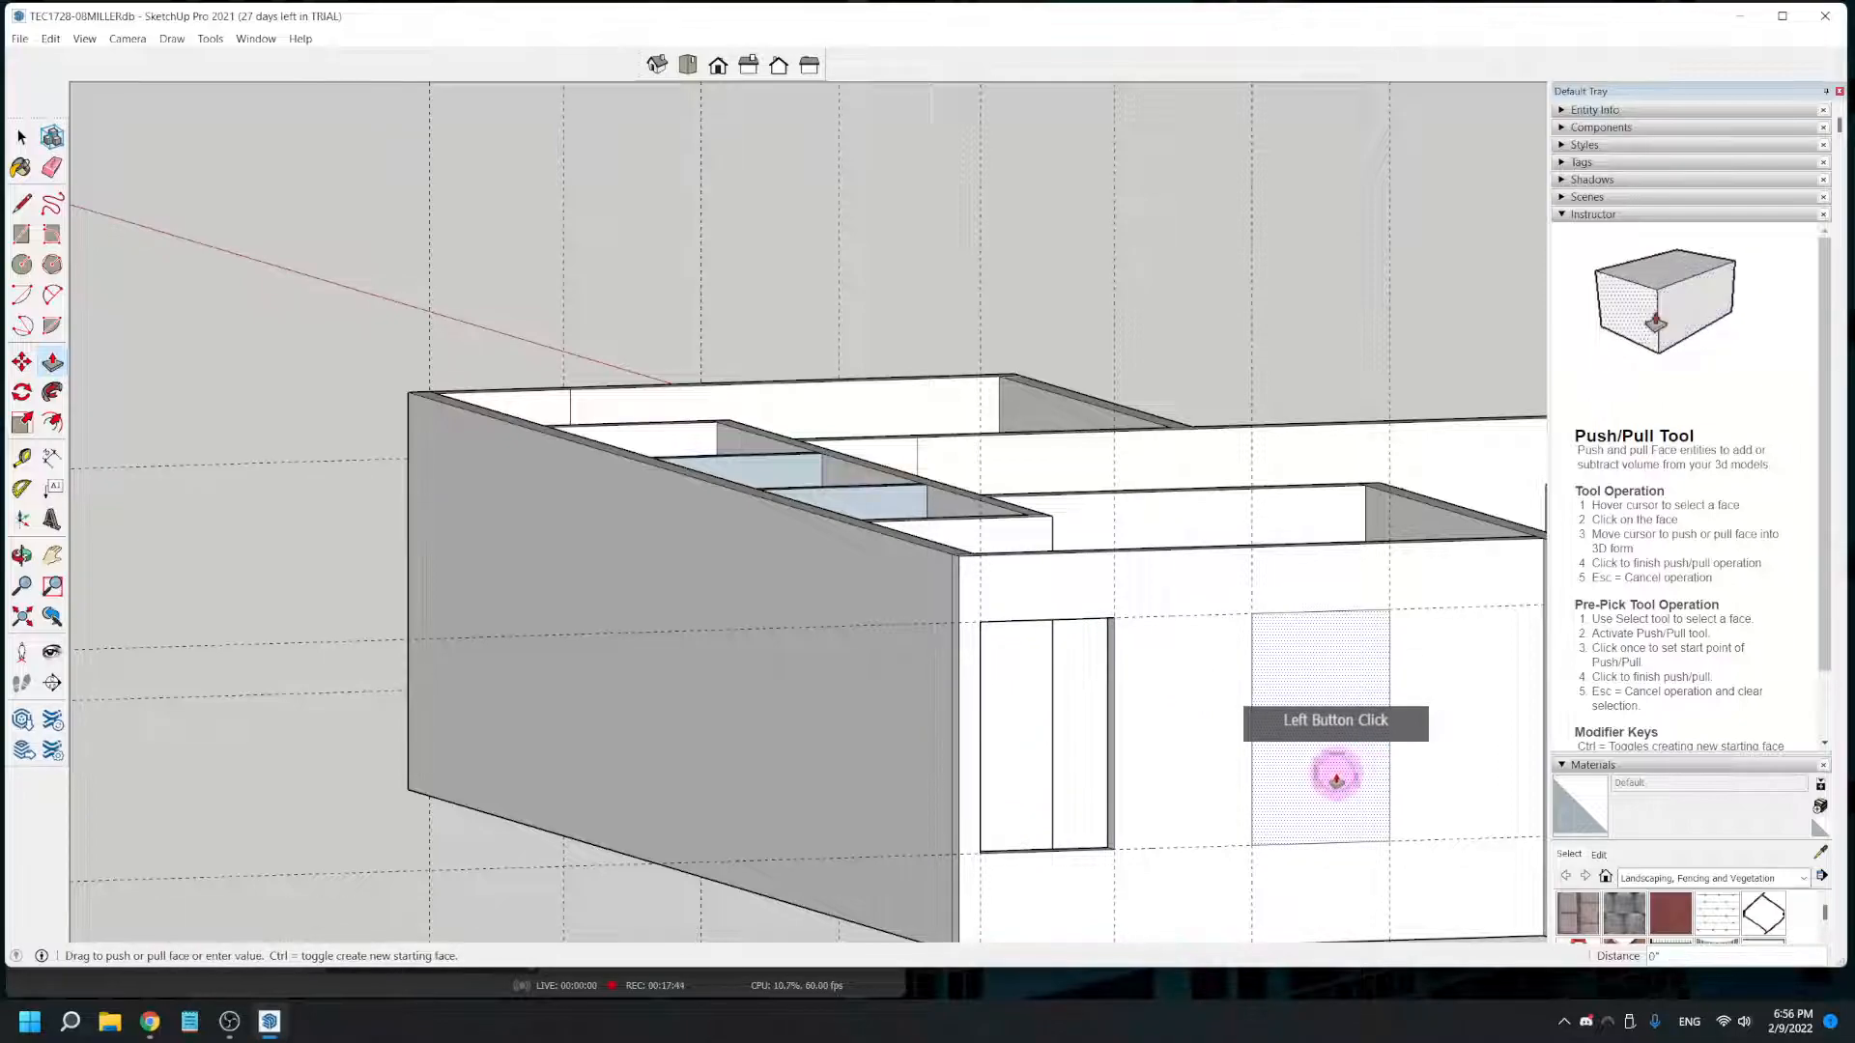
{"action": "left_click", "coordinate": [1322, 758]}
- Place a vertical guide on the large room's rear wall at the door's hinge-side jamb, about 2' 10" from the vertical edge near the corner
{"action": "scroll", "coordinate": [1173, 666], "scroll_direction": "down", "scroll_amount": 5}
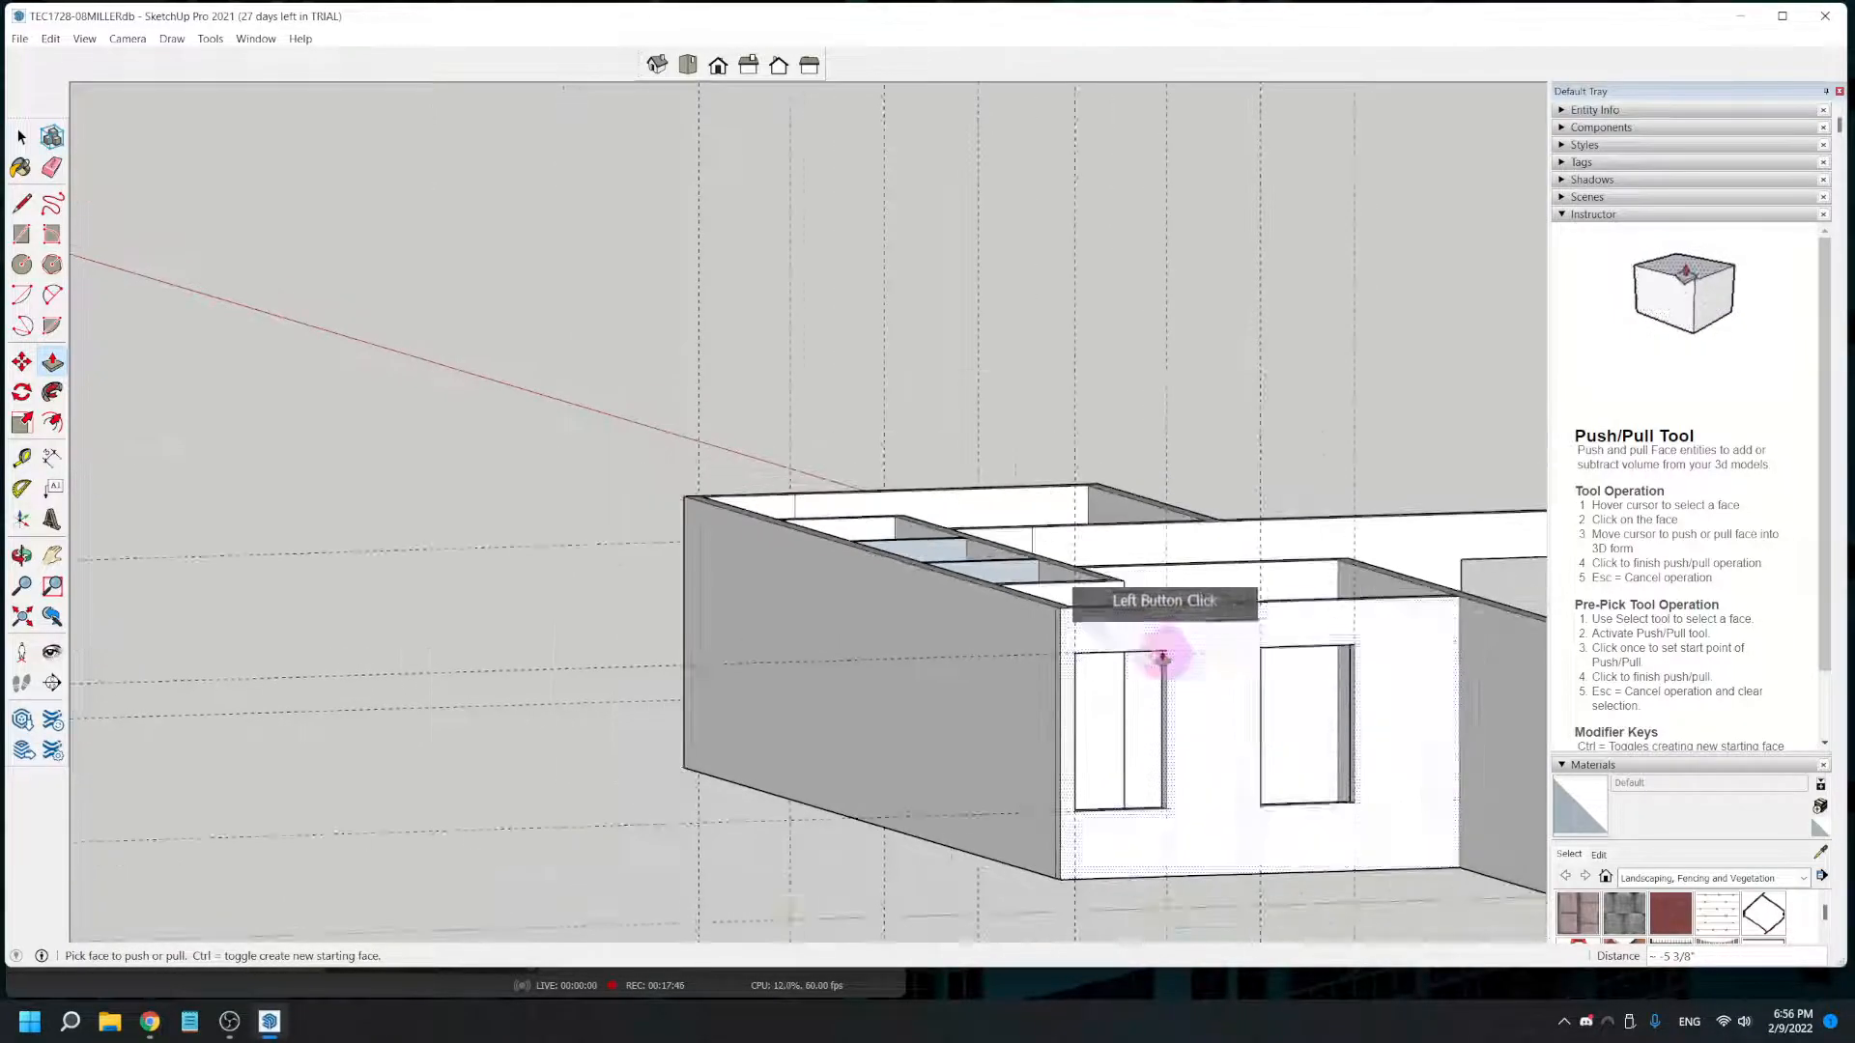
{"action": "middle_click_drag", "start_coordinate": [1337, 771], "coordinate": [1408, 402]}
{"action": "scroll", "coordinate": [1221, 381], "scroll_direction": "up", "scroll_amount": 5}
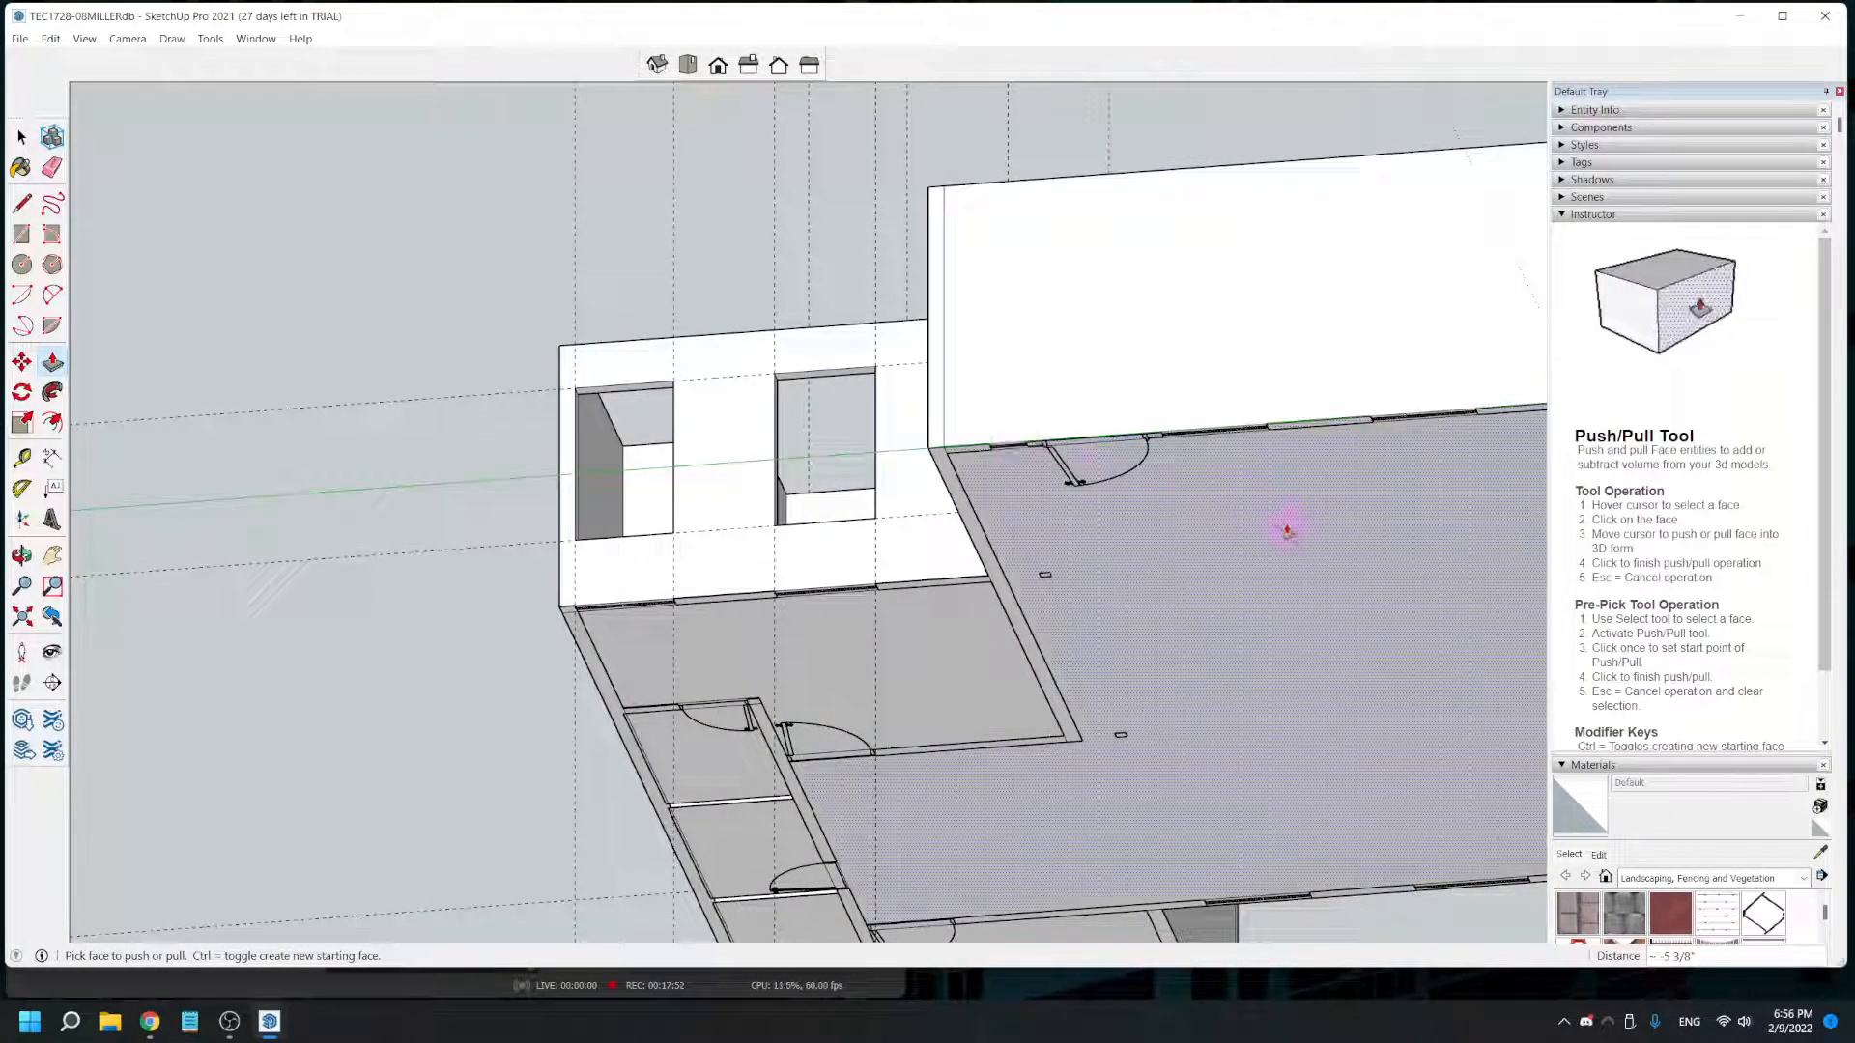
{"action": "middle_click_drag", "start_coordinate": [1290, 552], "coordinate": [1062, 626]}
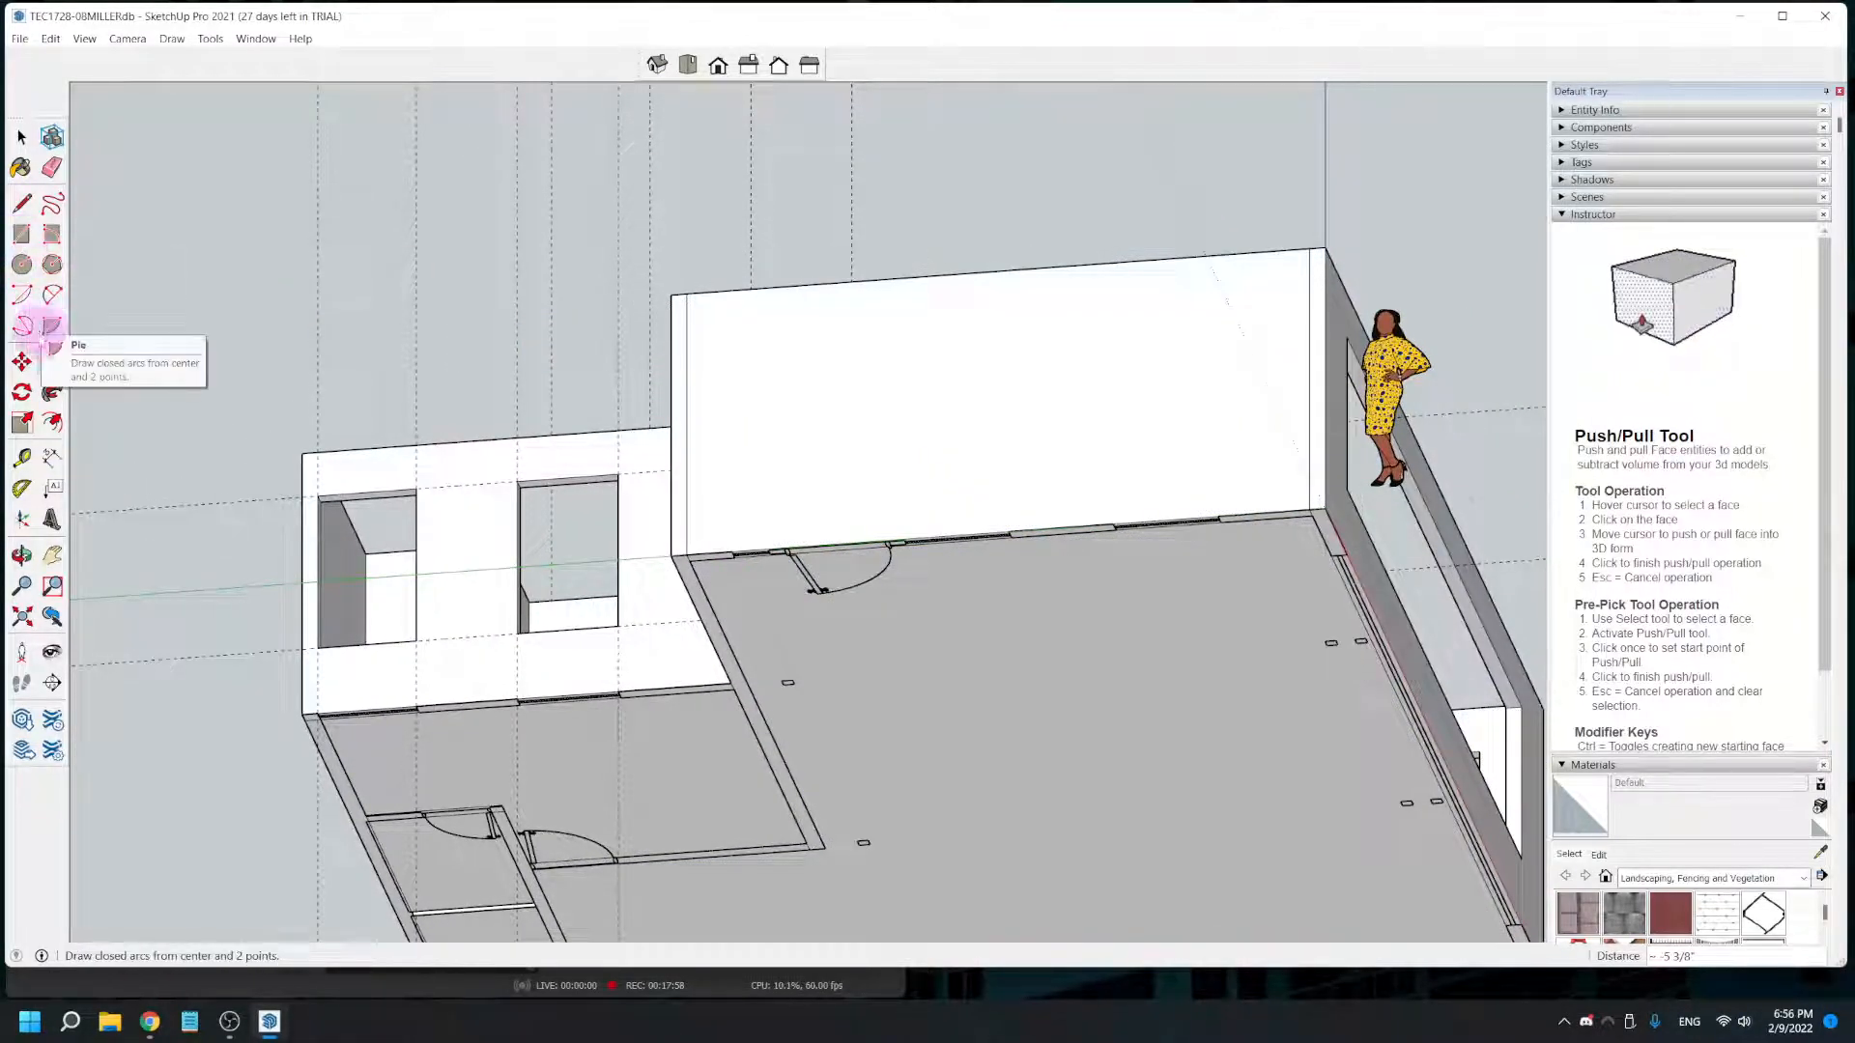
{"action": "left_click", "coordinate": [22, 458]}
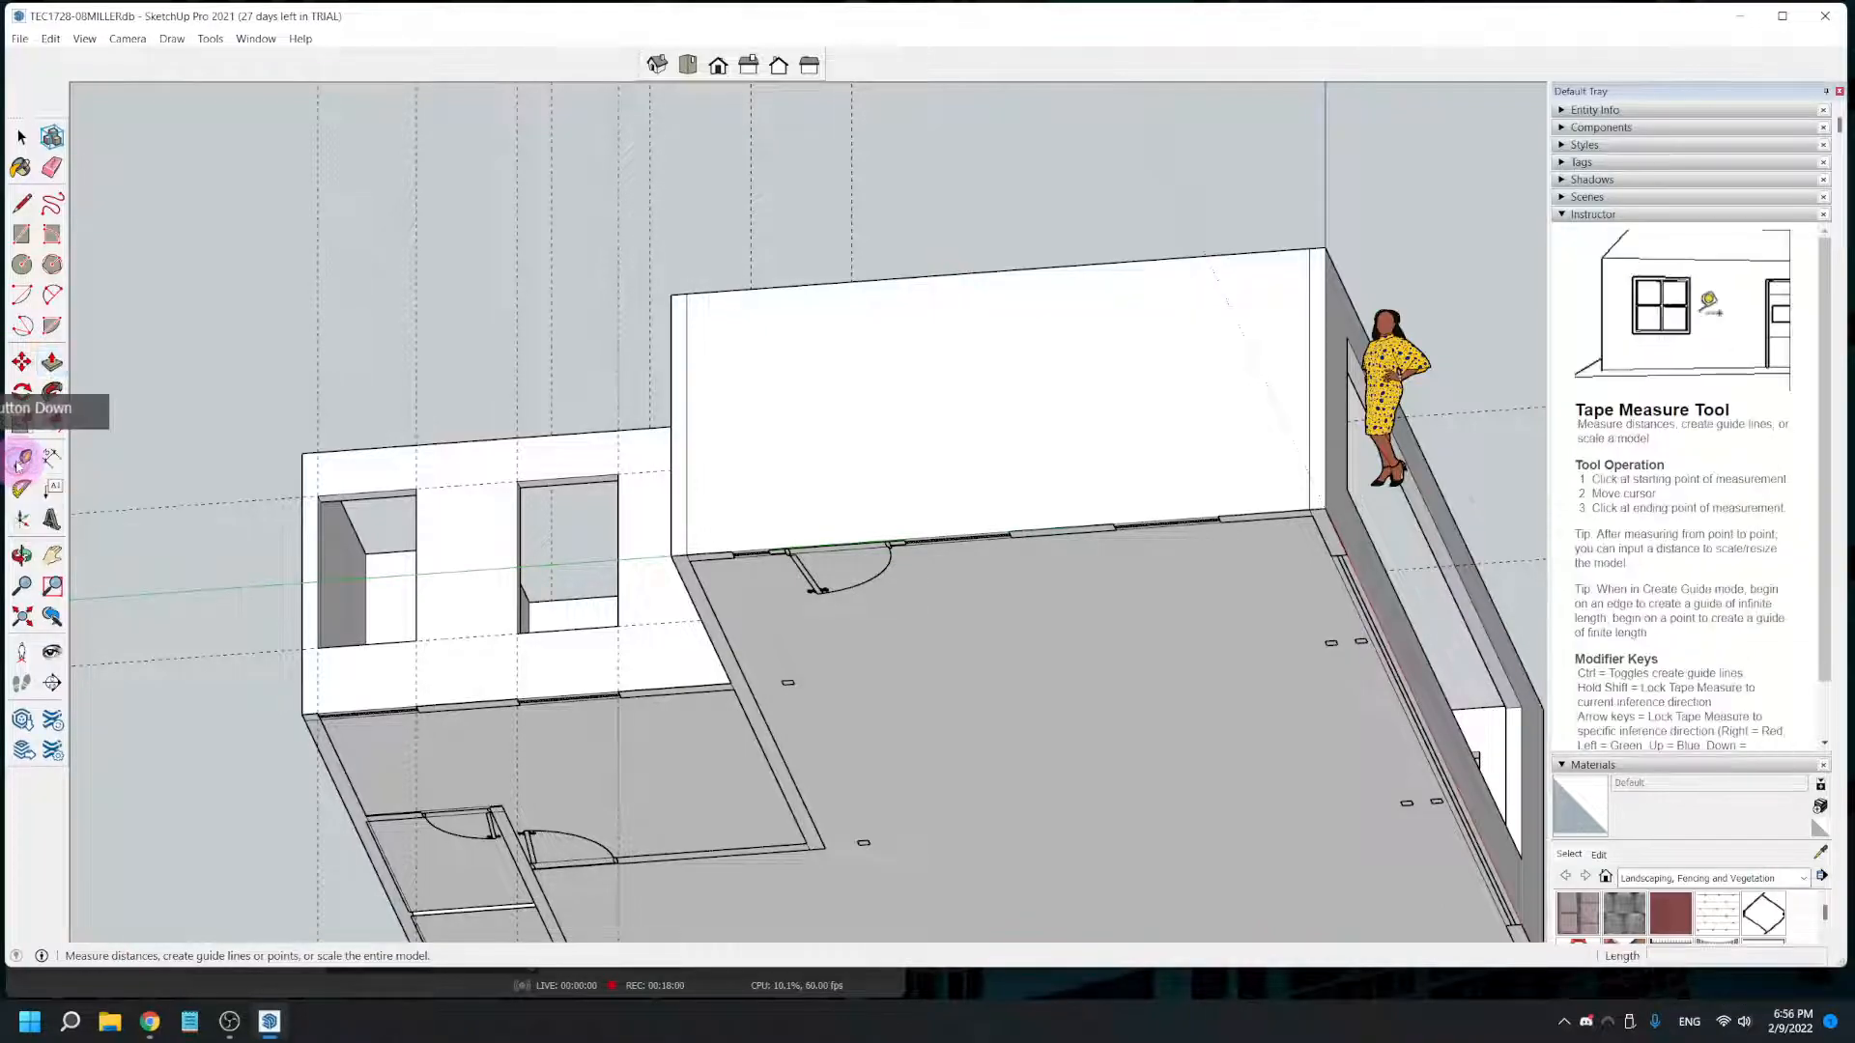
{"action": "left_click", "coordinate": [687, 521]}
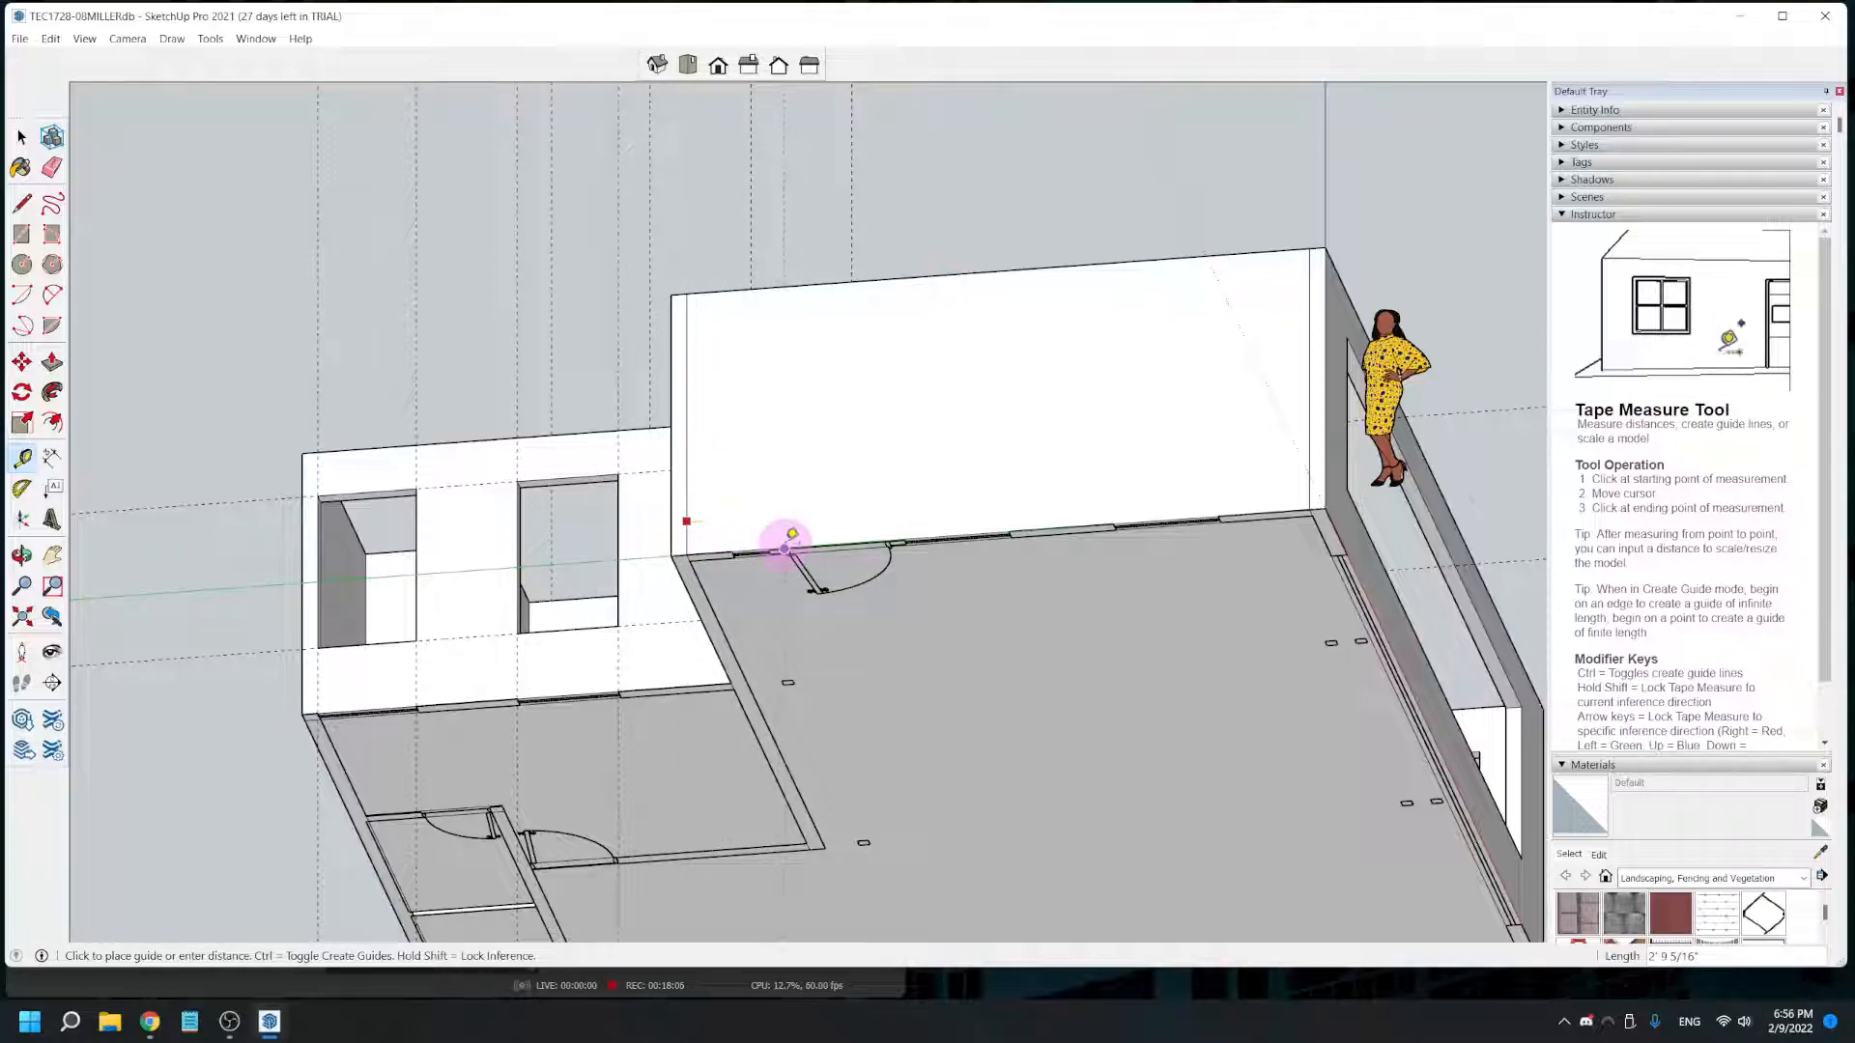
{"action": "scroll", "coordinate": [784, 547], "scroll_direction": "up", "scroll_amount": 2}
{"action": "scroll", "coordinate": [788, 543], "scroll_direction": "up", "scroll_amount": 3}
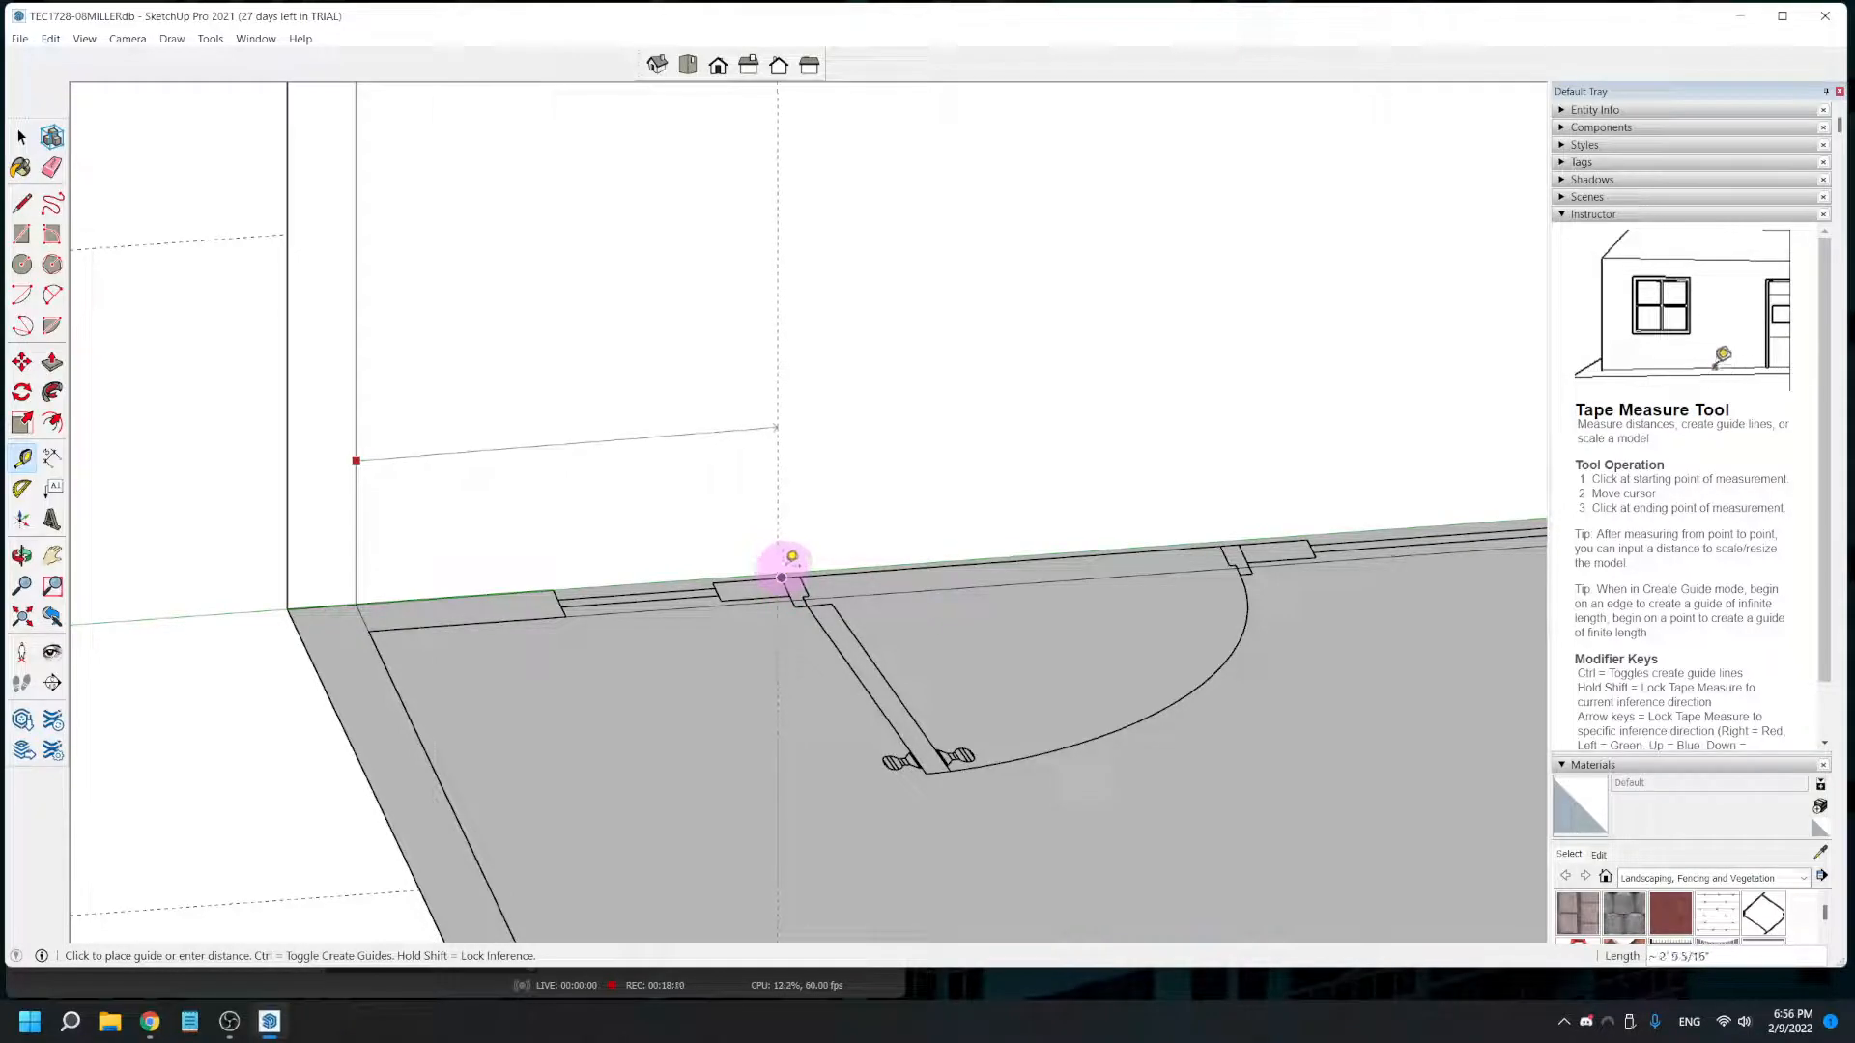
{"action": "scroll", "coordinate": [785, 565], "scroll_direction": "up", "scroll_amount": 3}
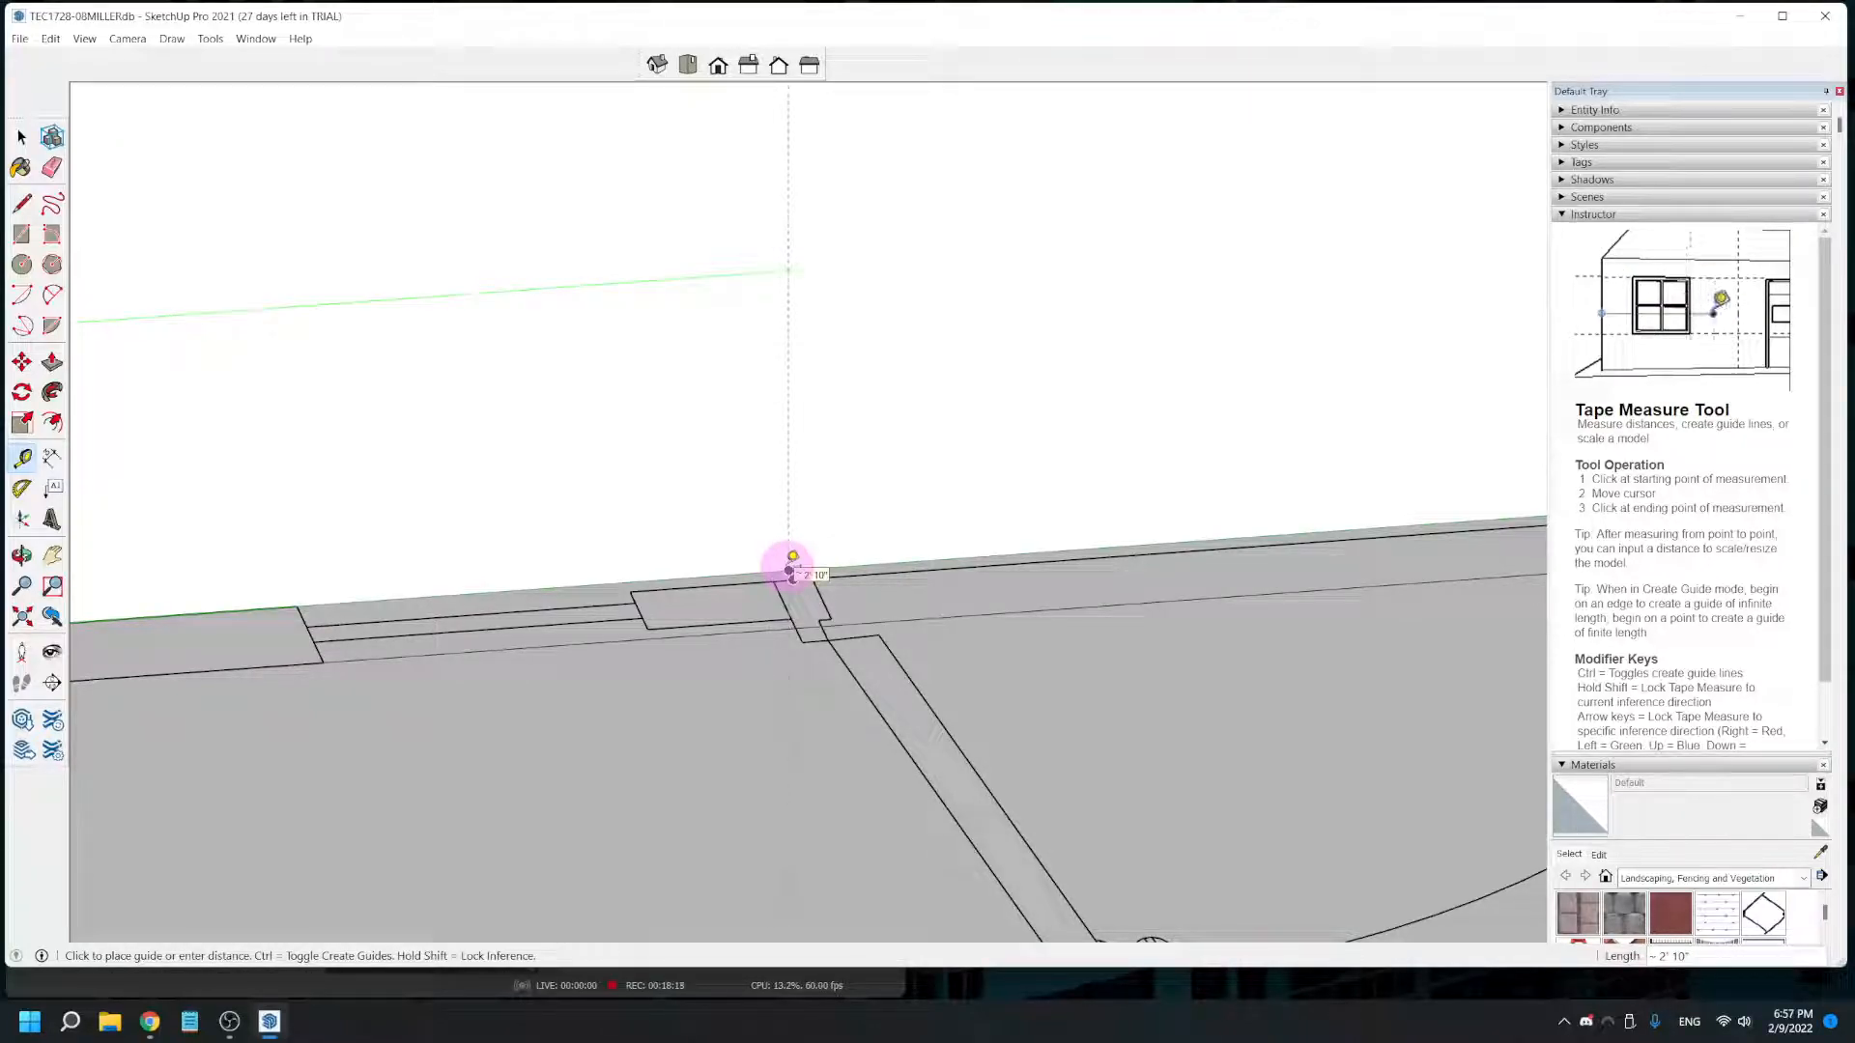
{"action": "left_click", "coordinate": [790, 570]}
- Place a second vertical guide on the large room's rear wall at the door's opposite jamb
{"action": "scroll", "coordinate": [789, 555], "scroll_direction": "down", "scroll_amount": 3}
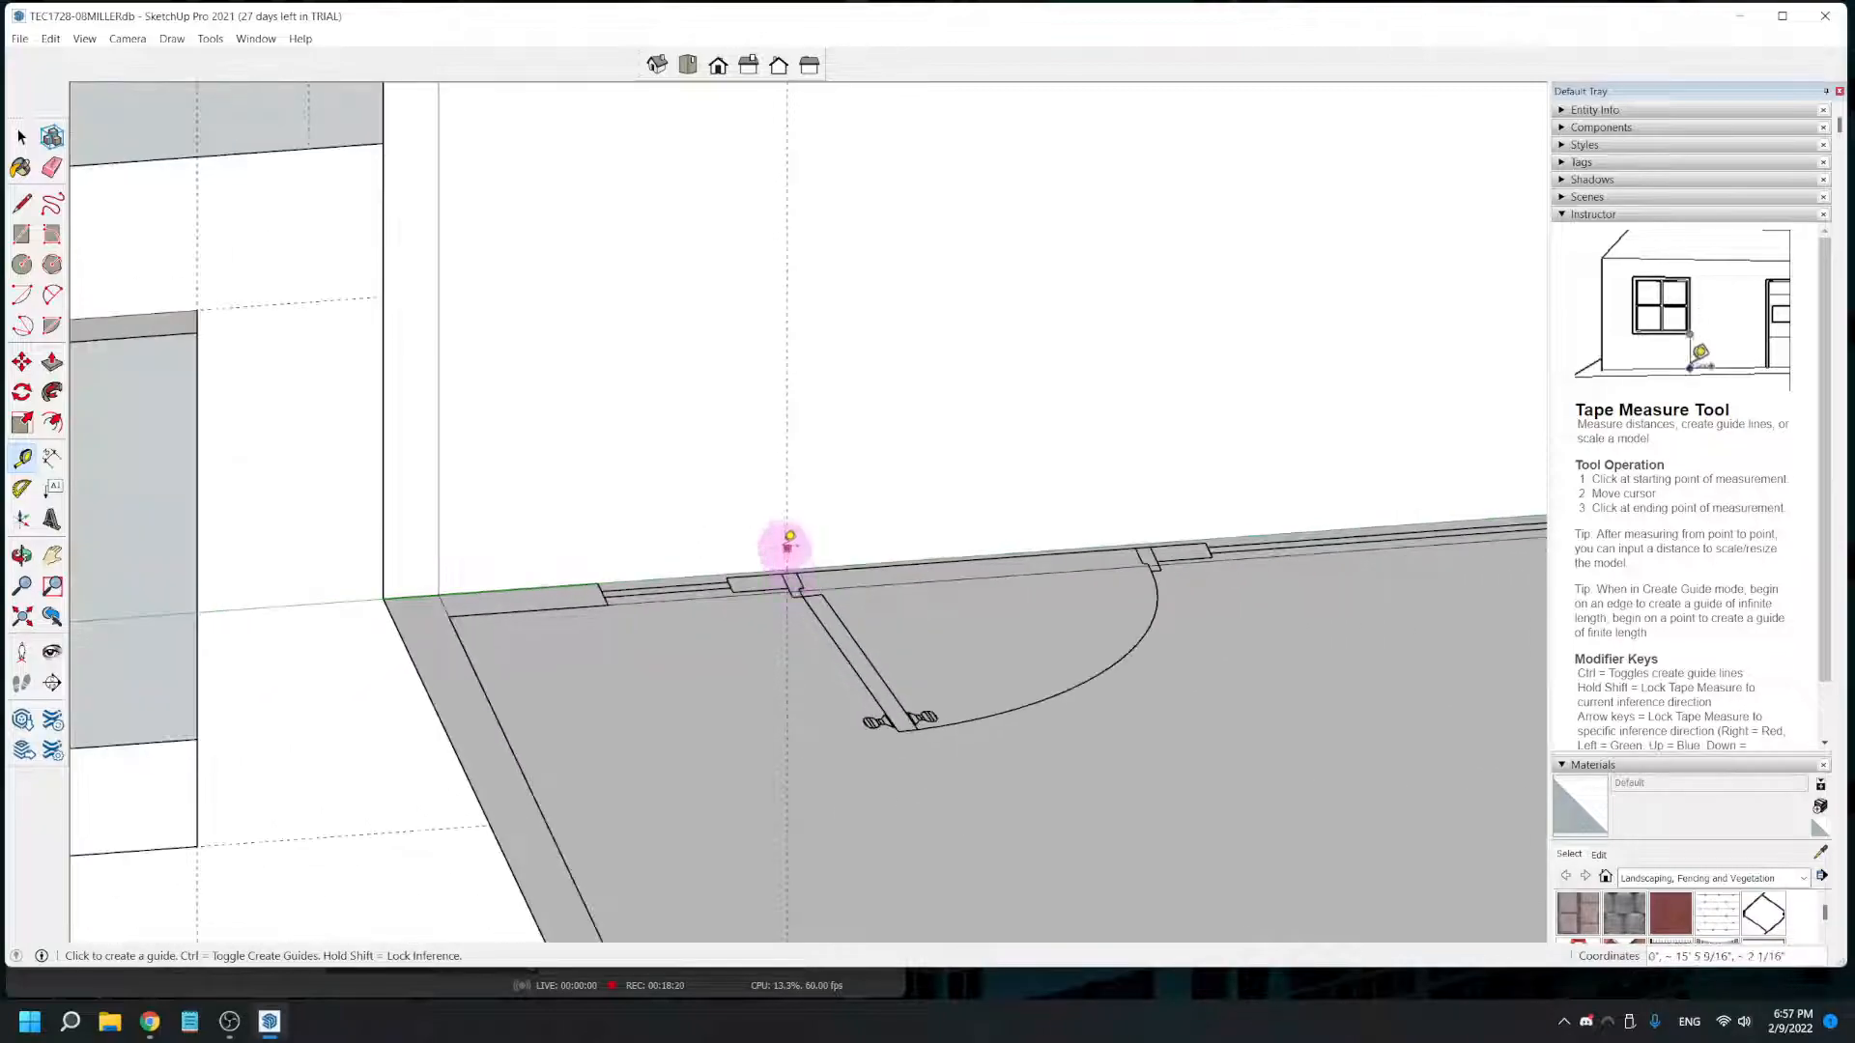
{"action": "left_click", "coordinate": [787, 543]}
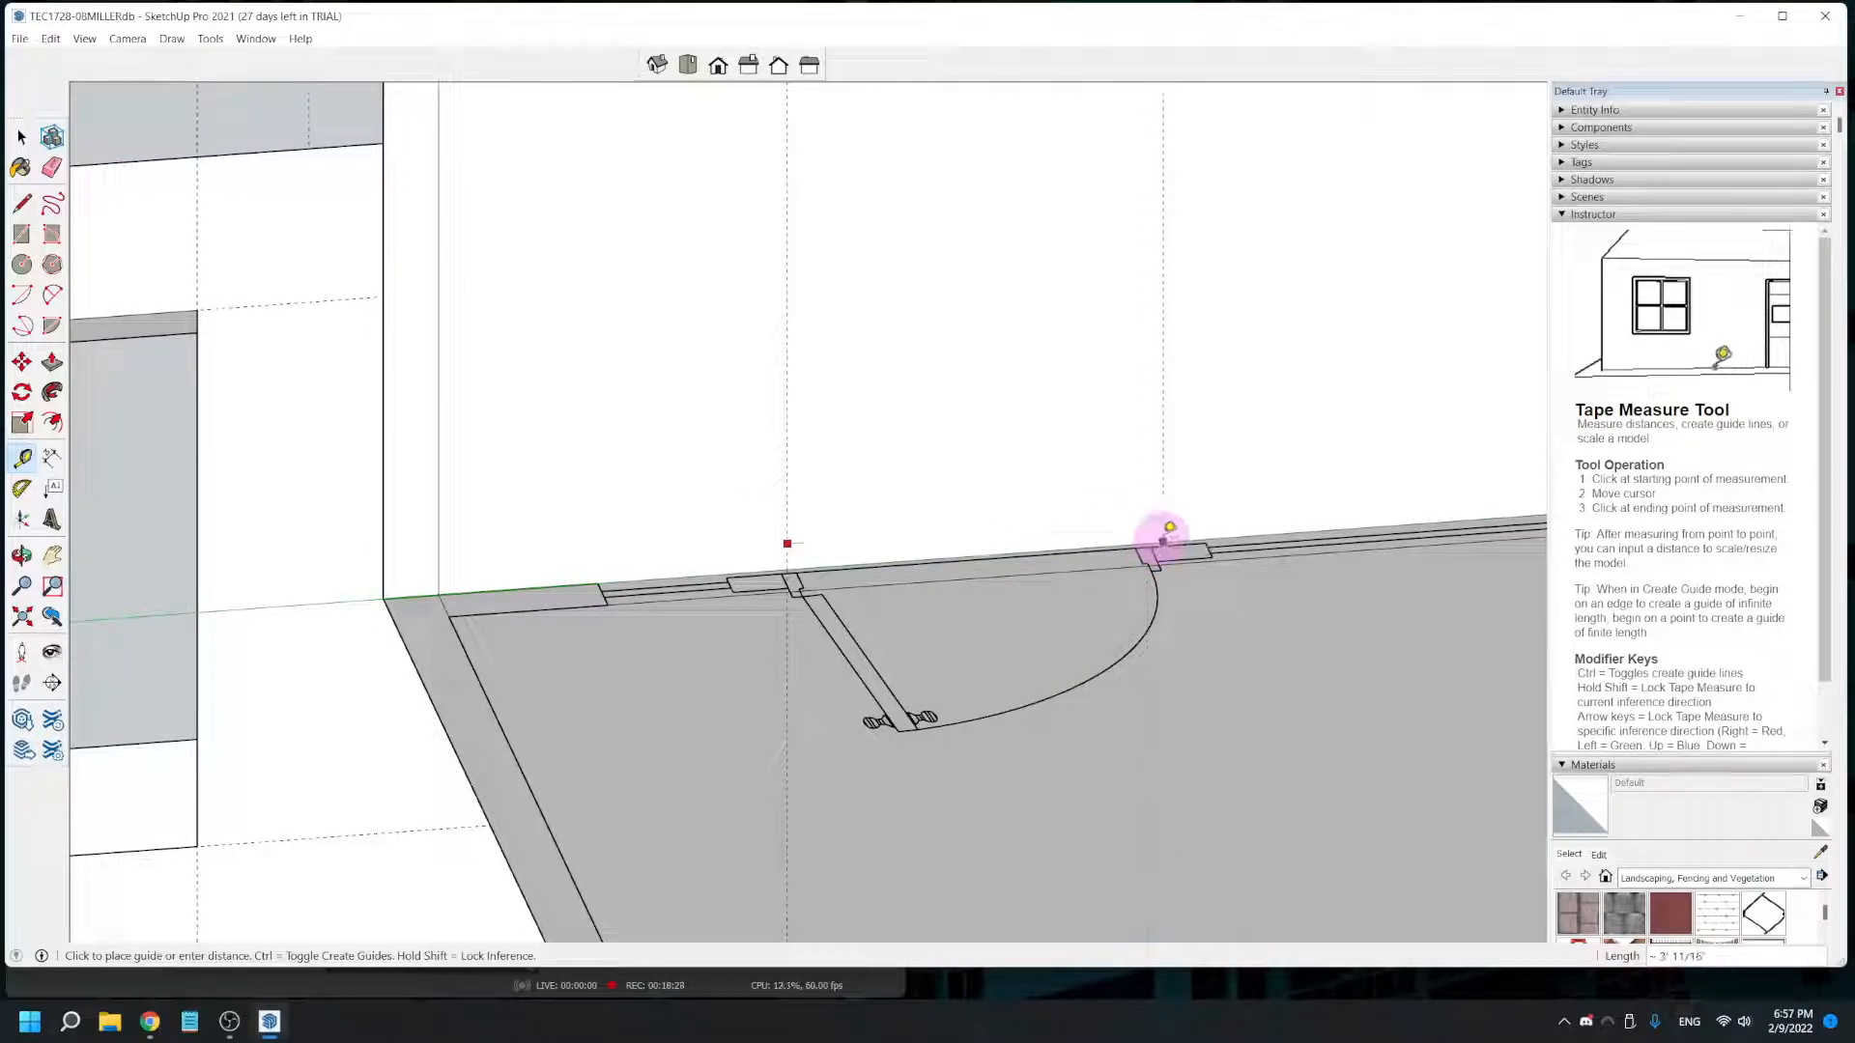
{"action": "middle_click_drag", "start_coordinate": [1150, 547], "coordinate": [1128, 671]}
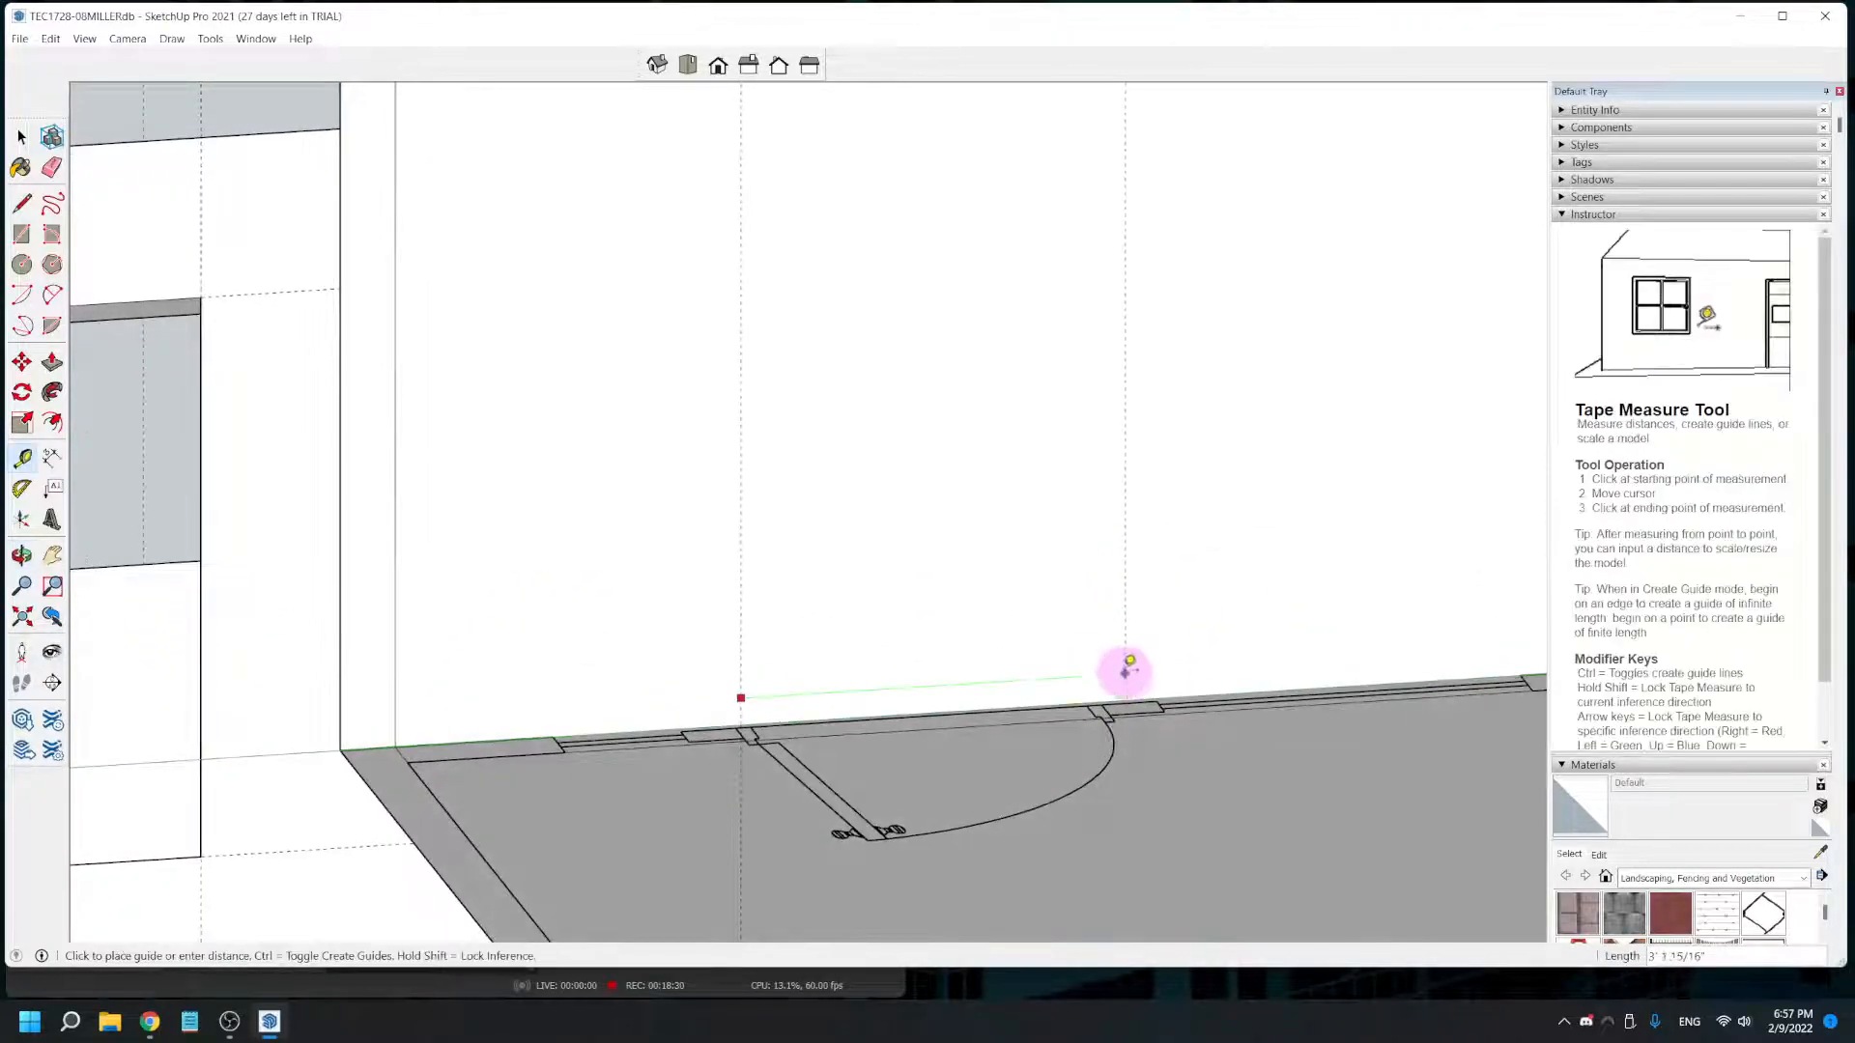
{"action": "left_click", "coordinate": [1149, 717]}
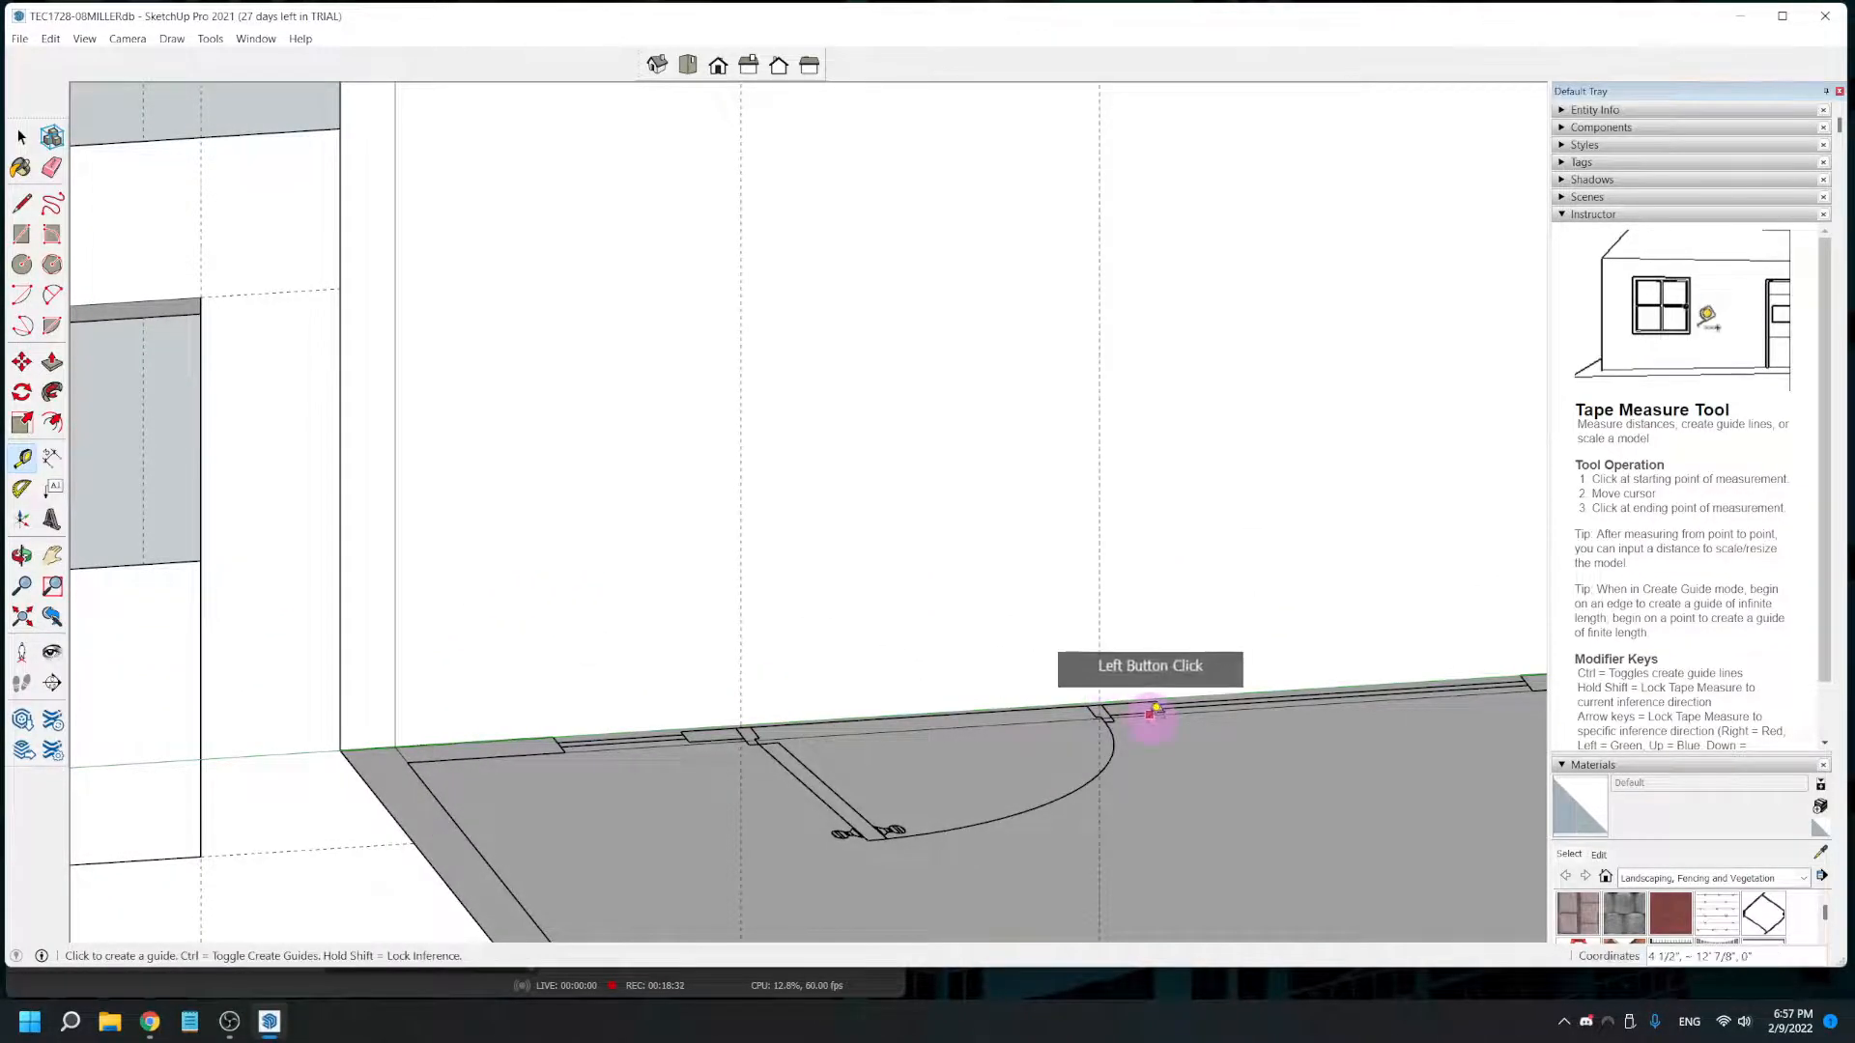
- Place vertical guides on the large room's rear wall at both edges of the window beside the door in the plan
{"action": "scroll", "coordinate": [1150, 715], "scroll_direction": "down", "scroll_amount": 2}
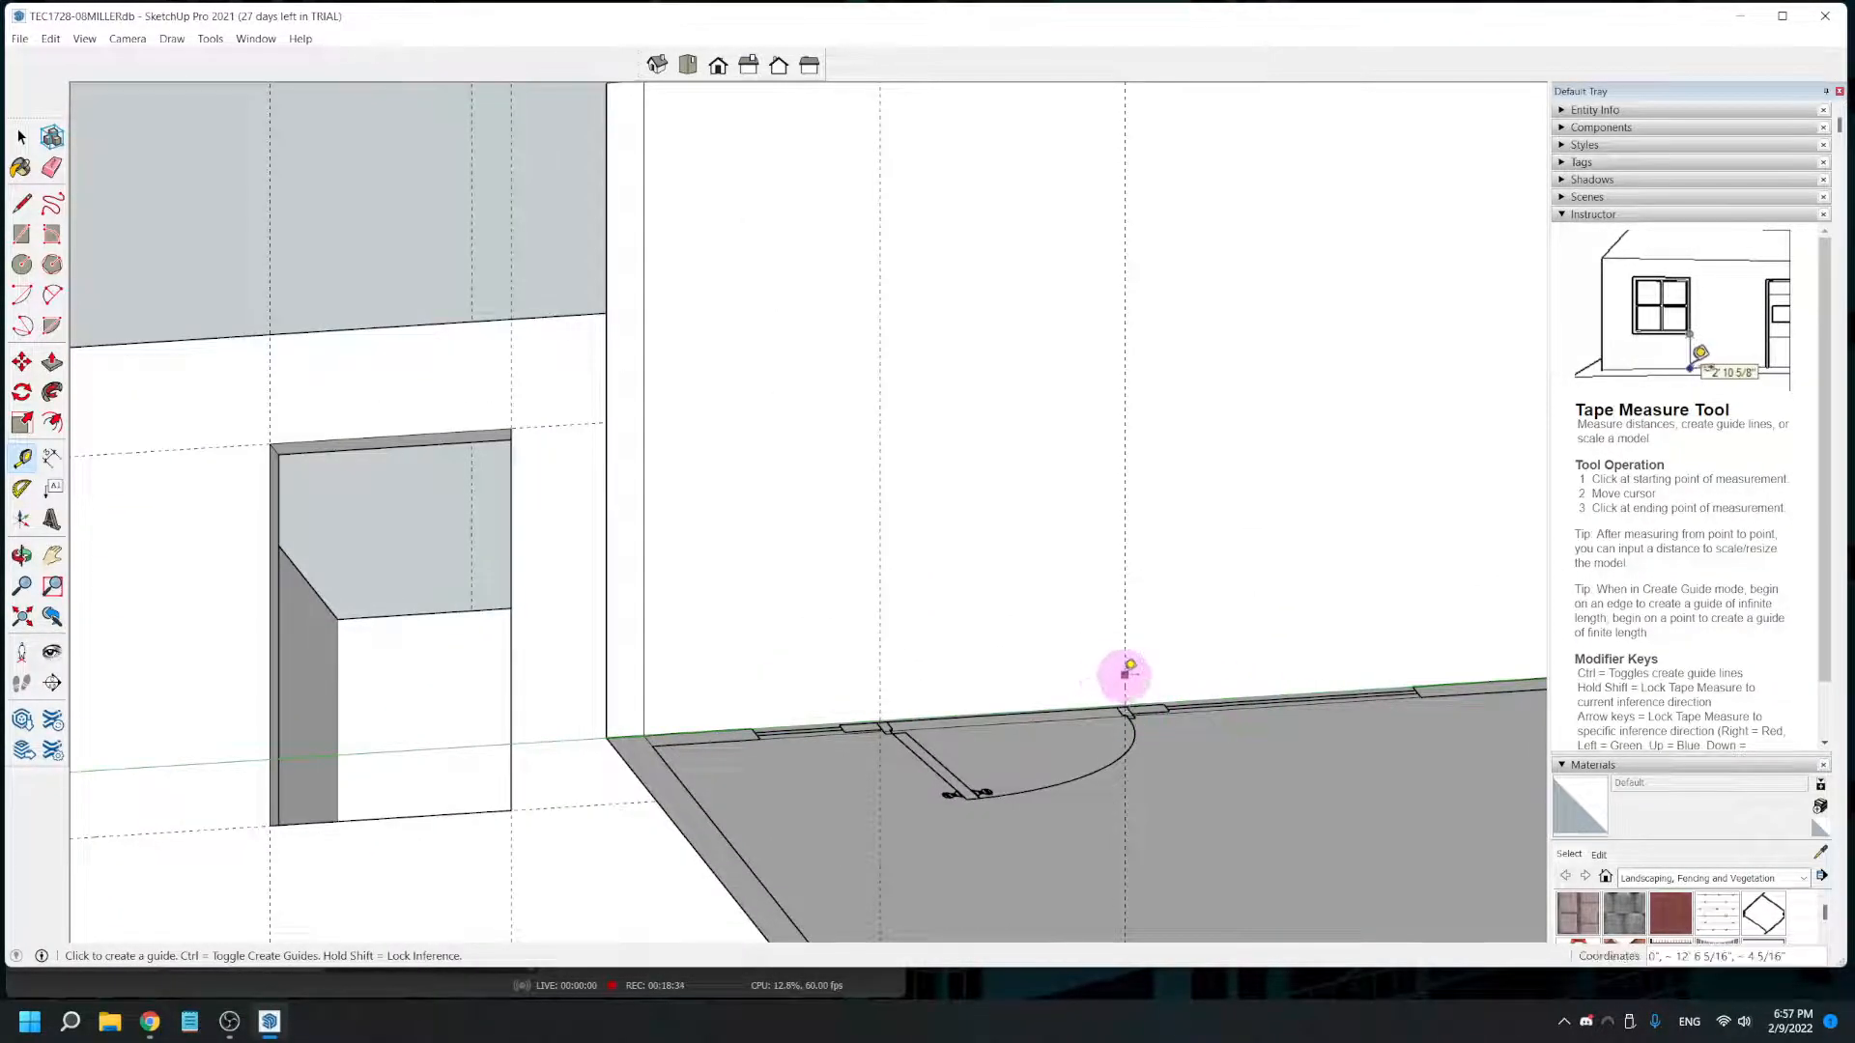
{"action": "left_click", "coordinate": [1126, 674]}
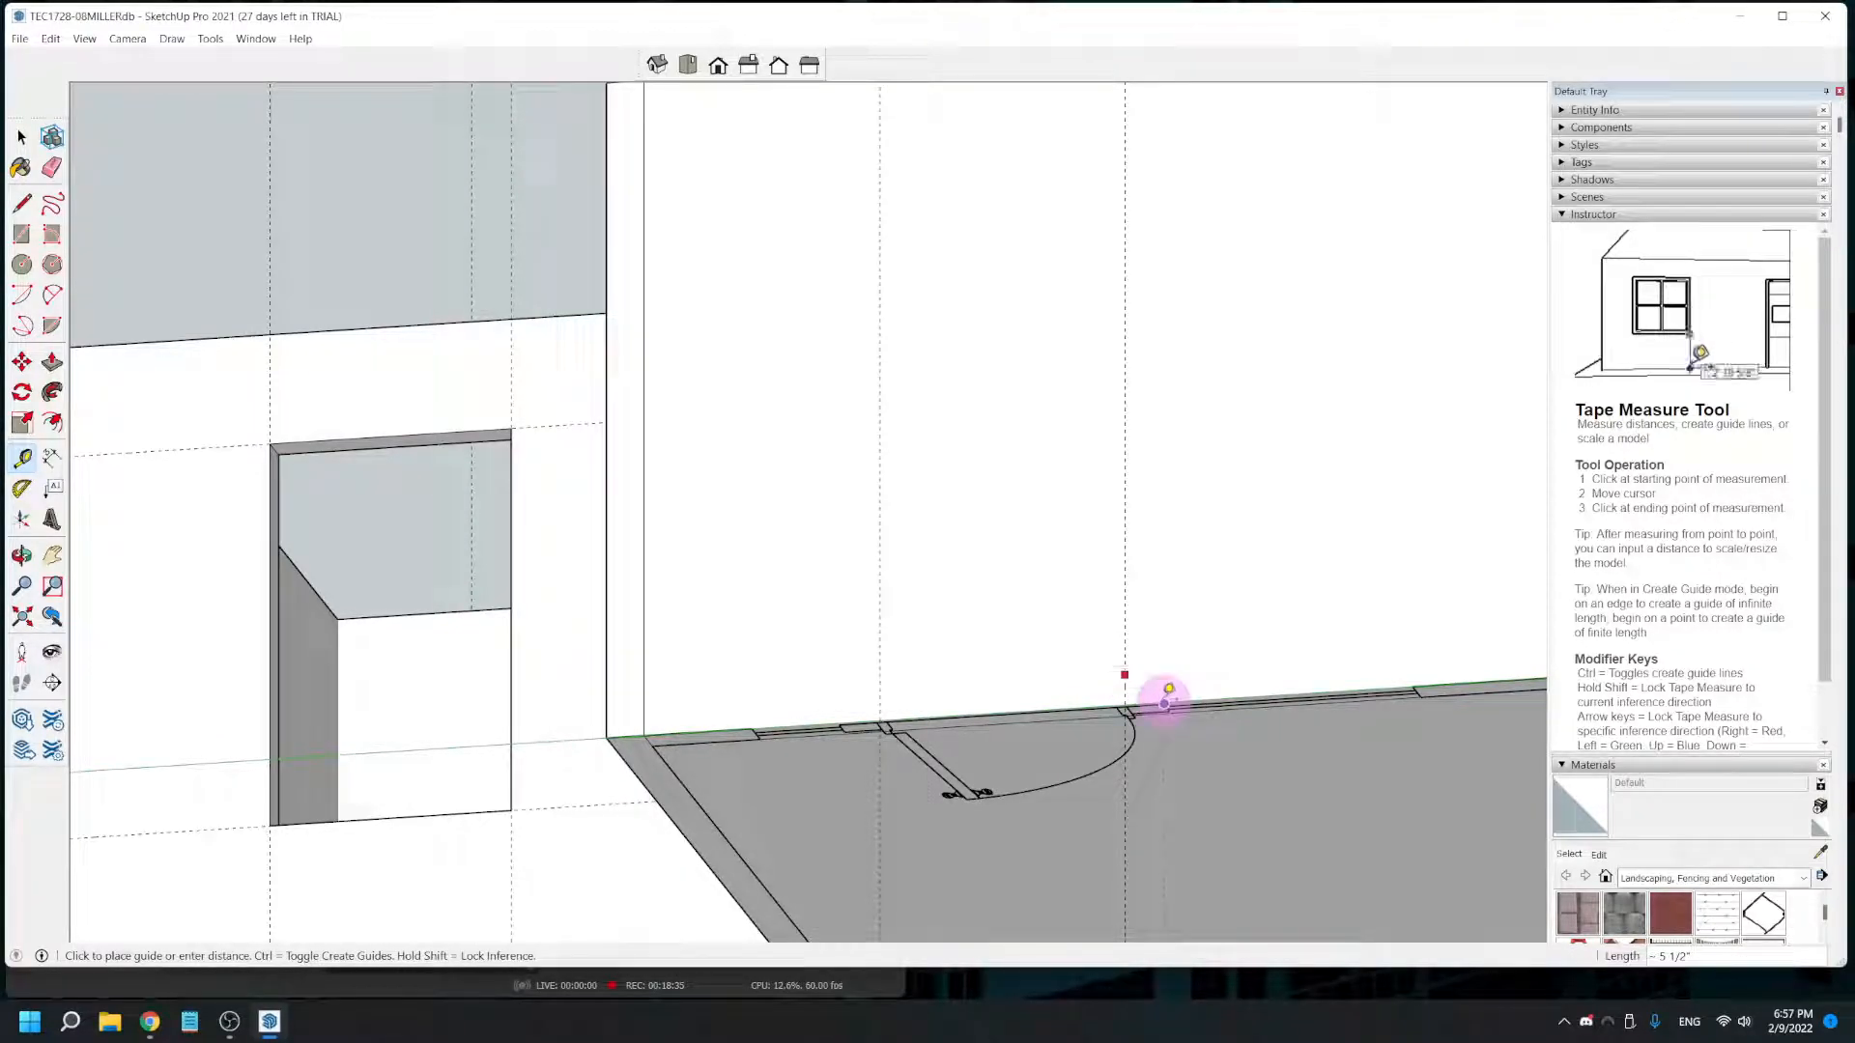
{"action": "left_click", "coordinate": [1163, 675]}
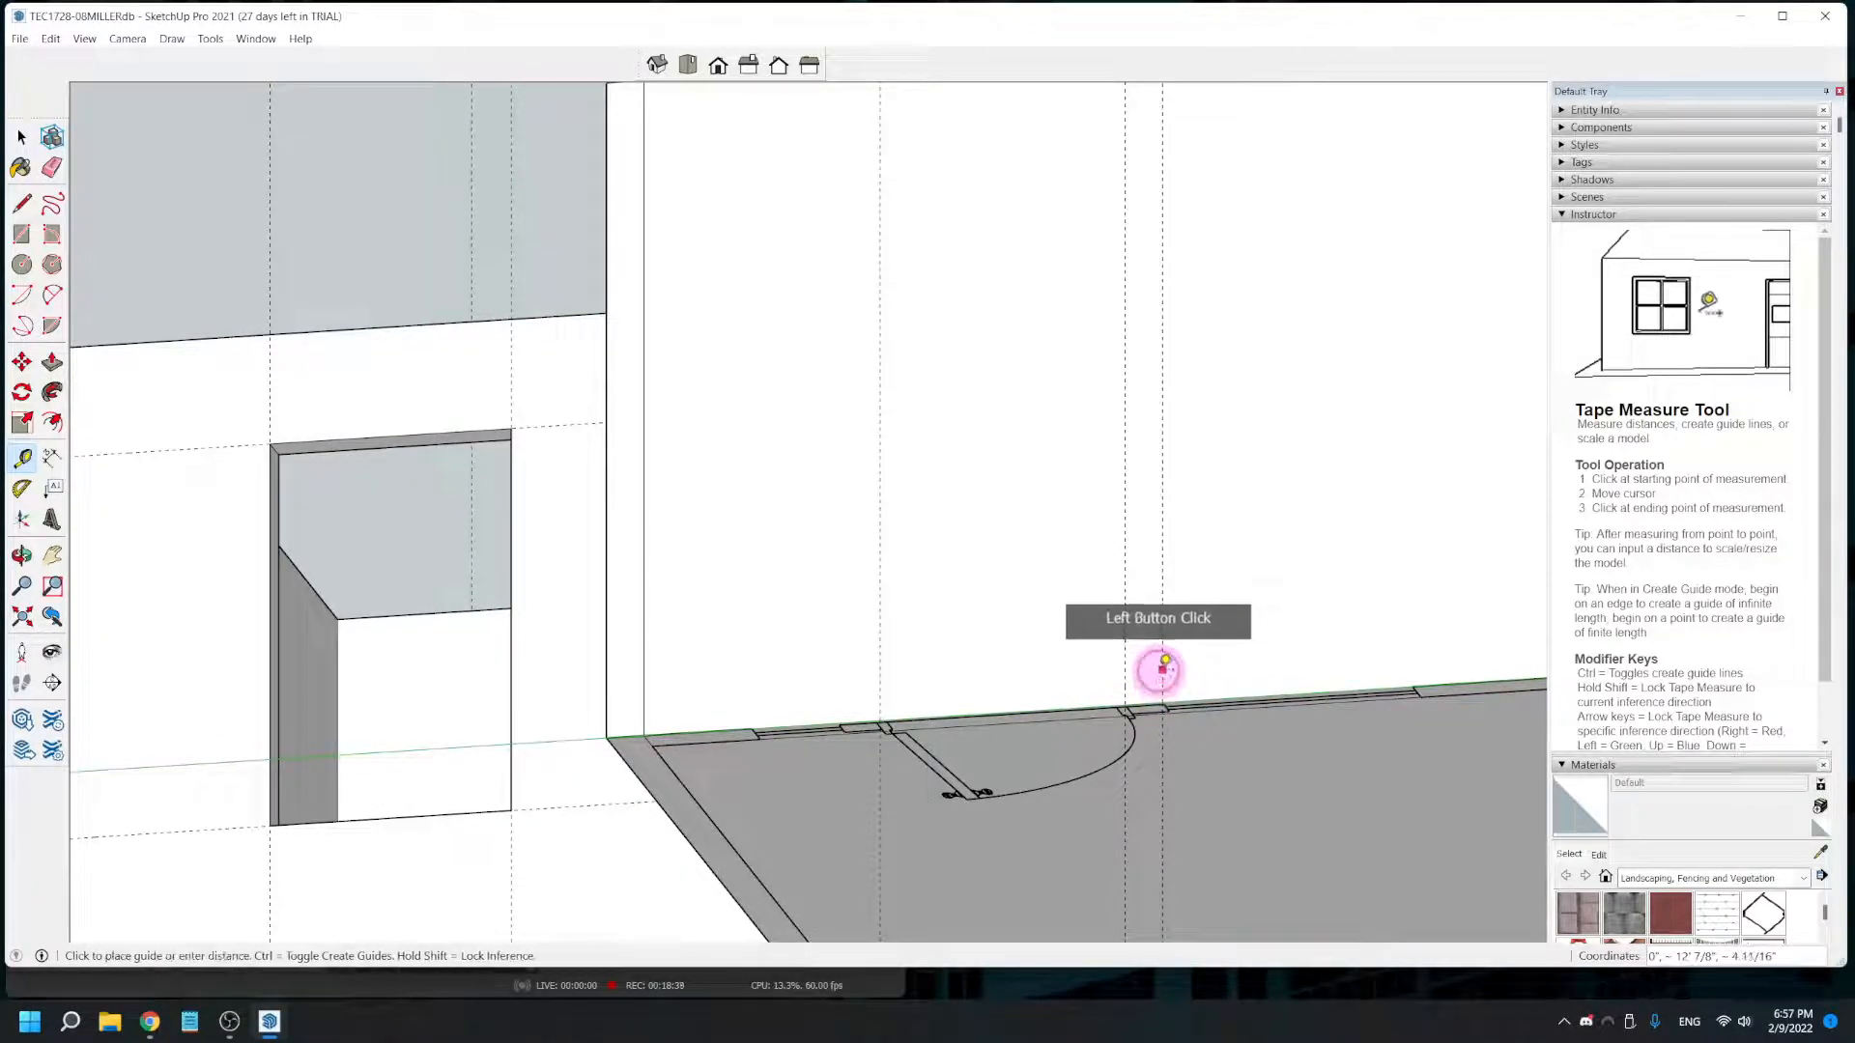
{"action": "left_click", "coordinate": [1412, 676]}
- Place a vertical guide on the large room's rear wall at the second window's near edge, 3' from the first window's far guide
{"action": "scroll", "coordinate": [1419, 667], "scroll_direction": "down", "scroll_amount": 4}
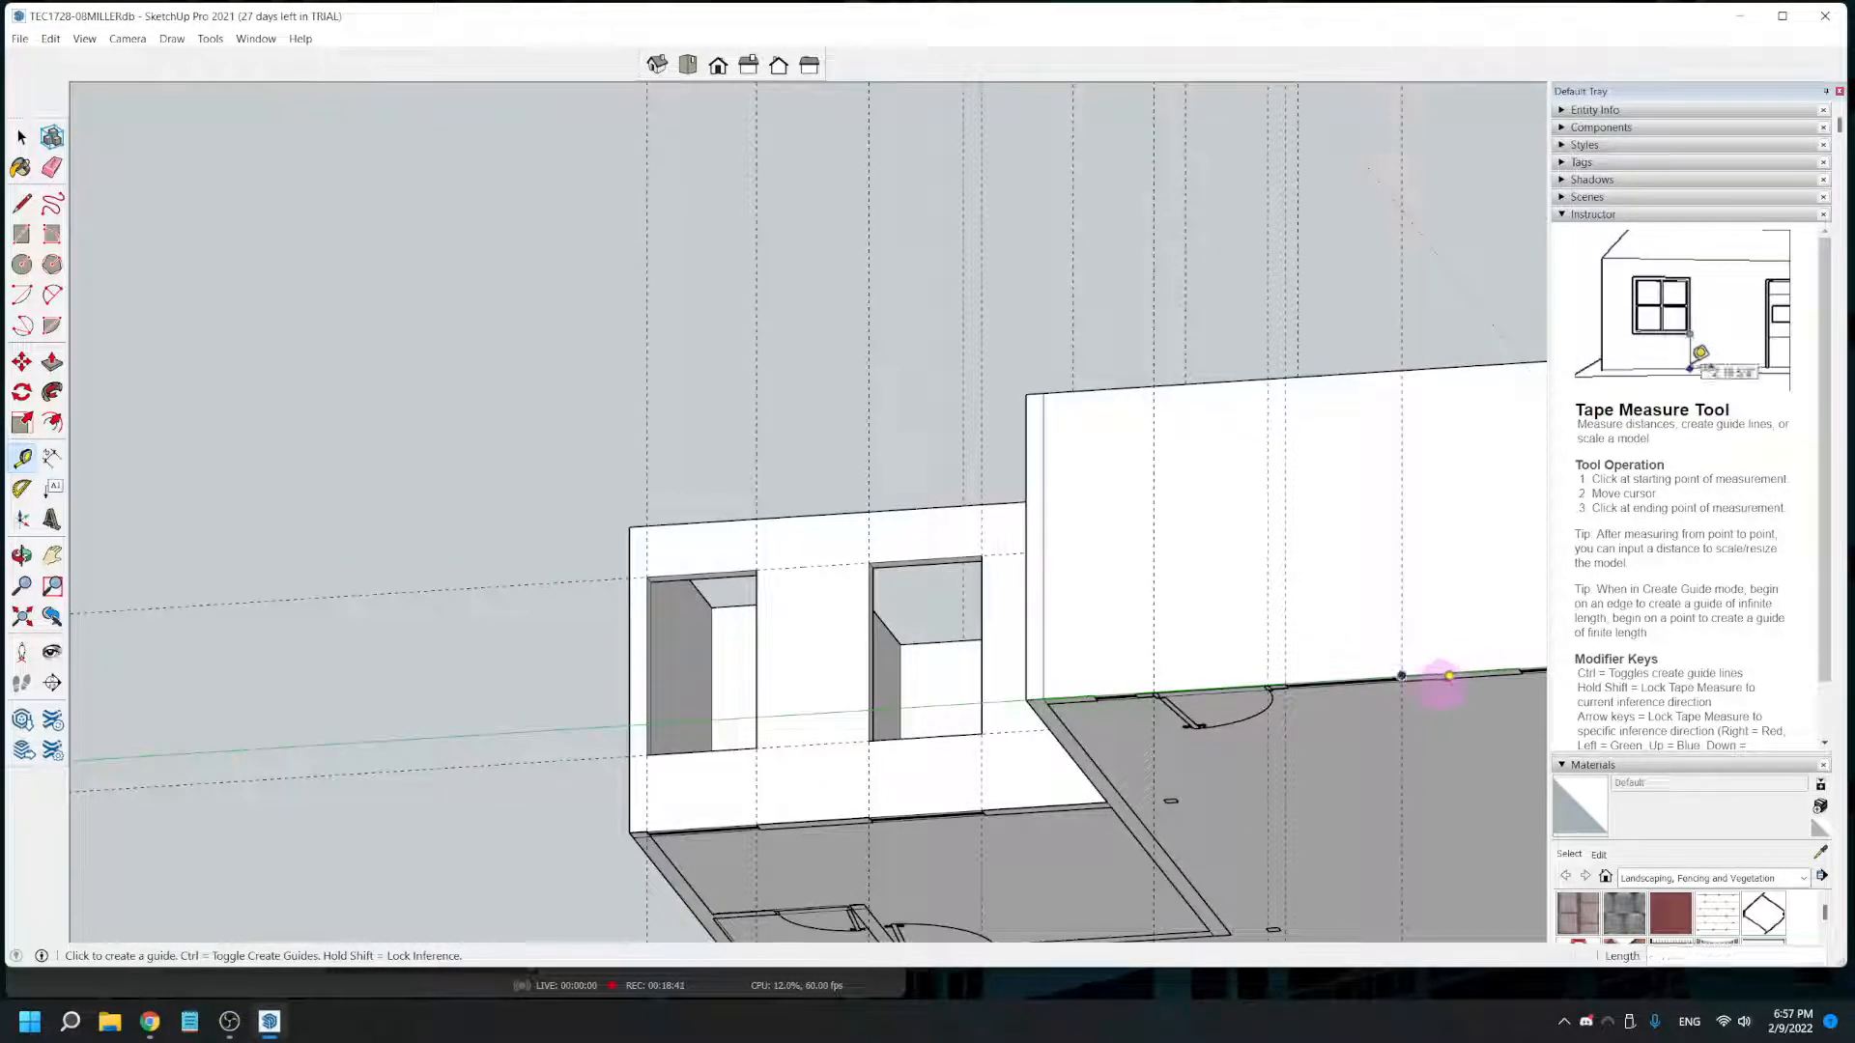
{"action": "middle_click_drag", "start_coordinate": [1441, 678], "coordinate": [1002, 702], "text": "shift"}
{"action": "scroll", "coordinate": [1169, 674], "scroll_direction": "up", "scroll_amount": 1}
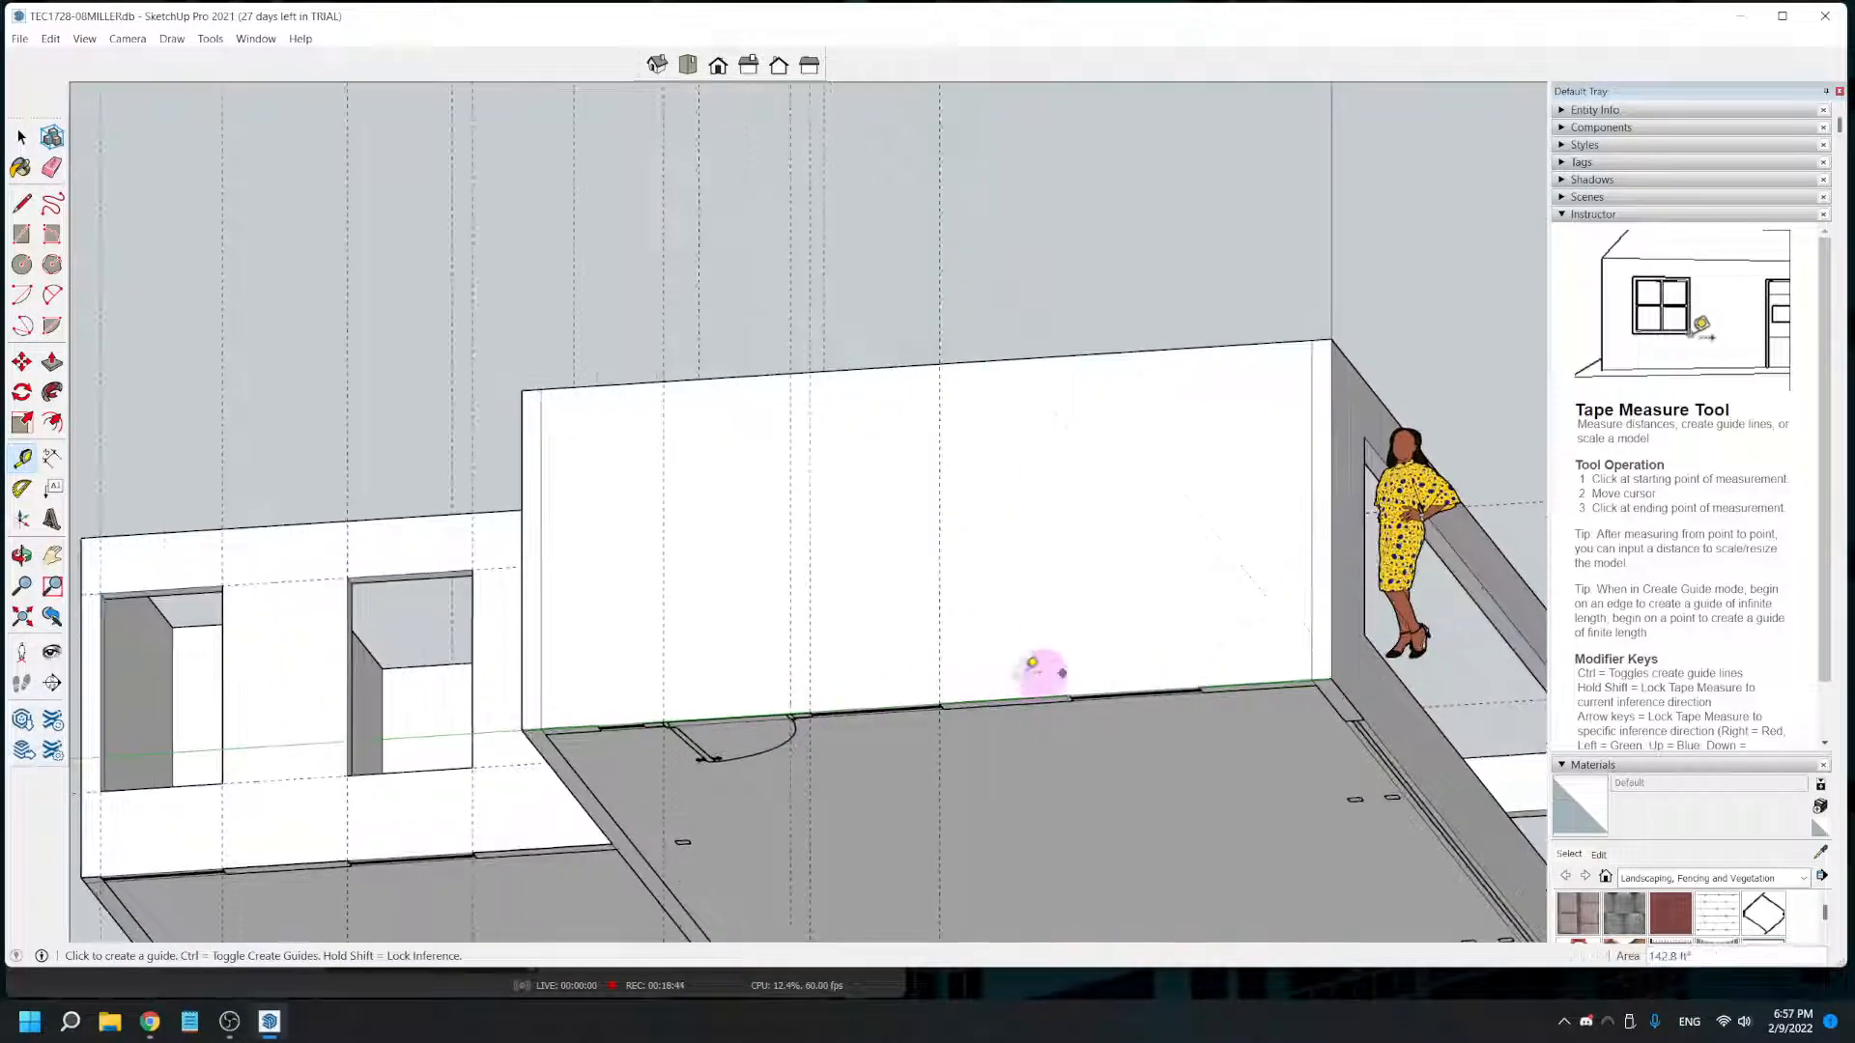
{"action": "left_click", "coordinate": [940, 663]}
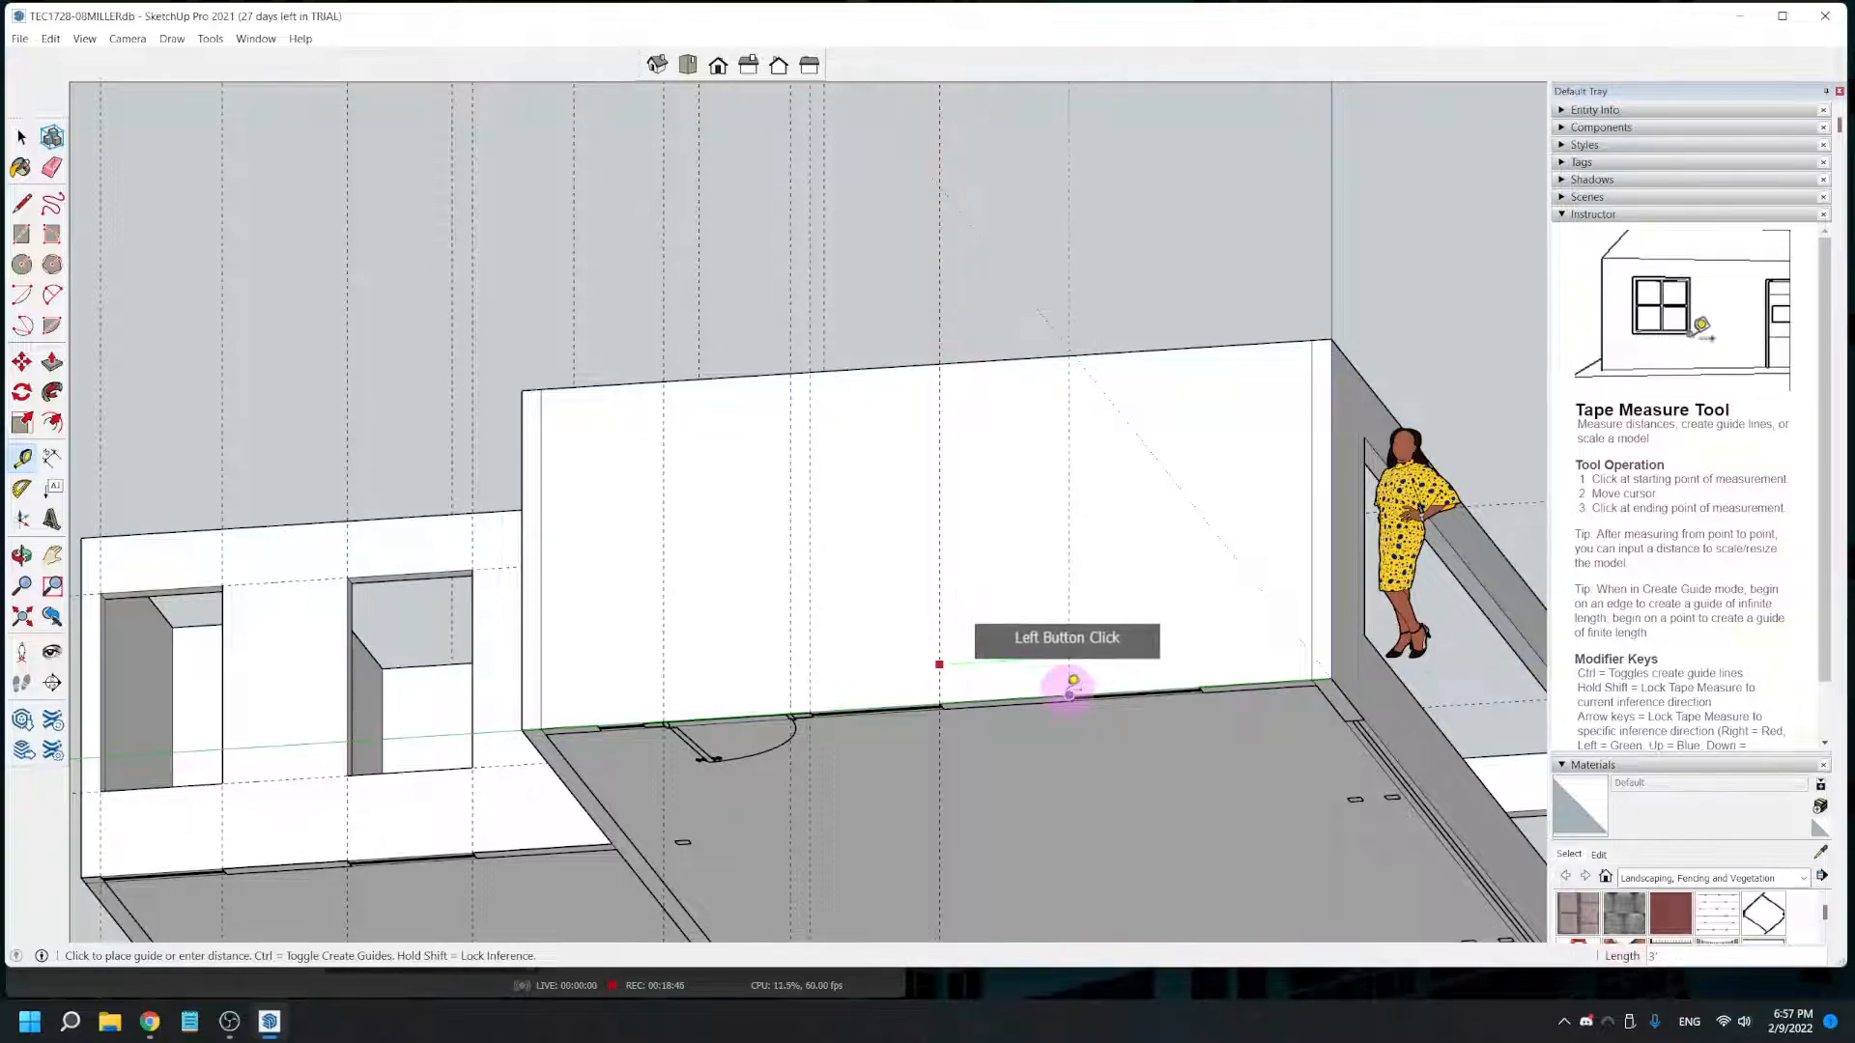
{"action": "left_click", "coordinate": [1069, 695]}
{"action": "left_click", "coordinate": [1068, 665]}
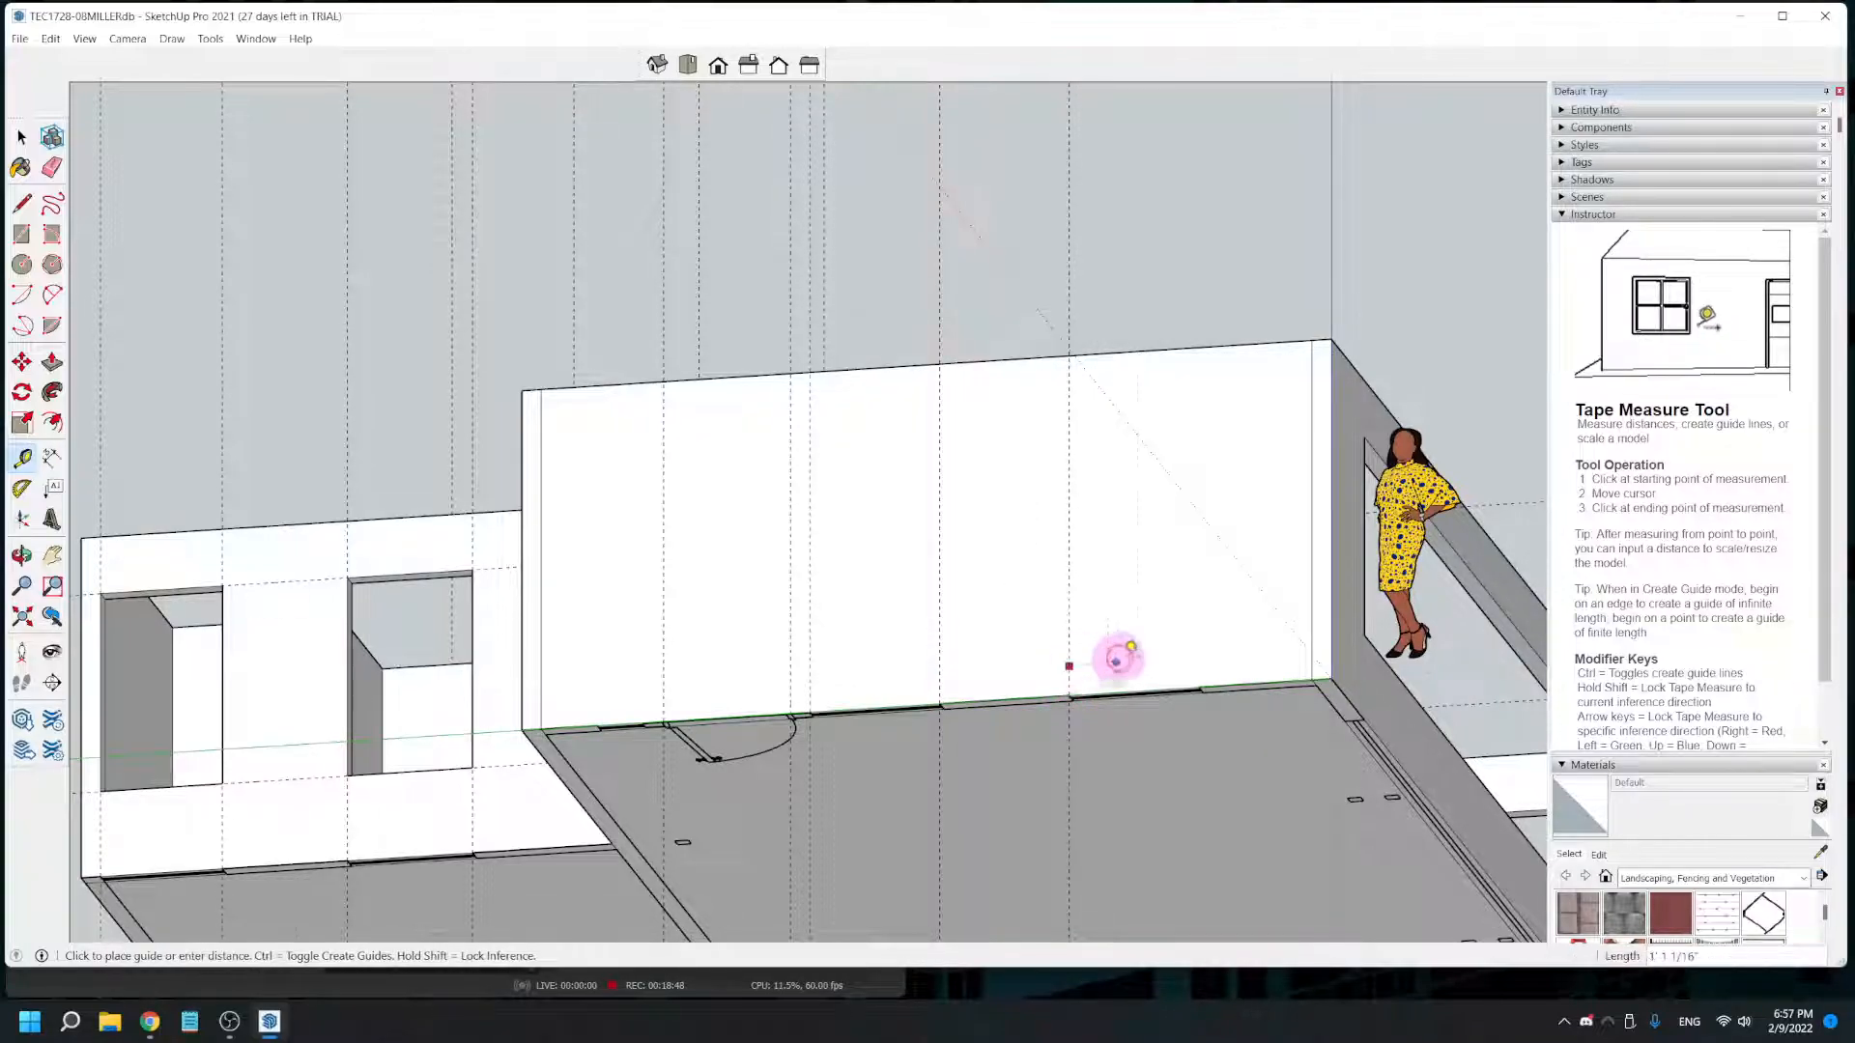
- Place a vertical guide at the second window's far edge on the large room's rear wall, 3' from its near-edge guide
{"action": "scroll", "coordinate": [1204, 666], "scroll_direction": "up", "scroll_amount": 3}
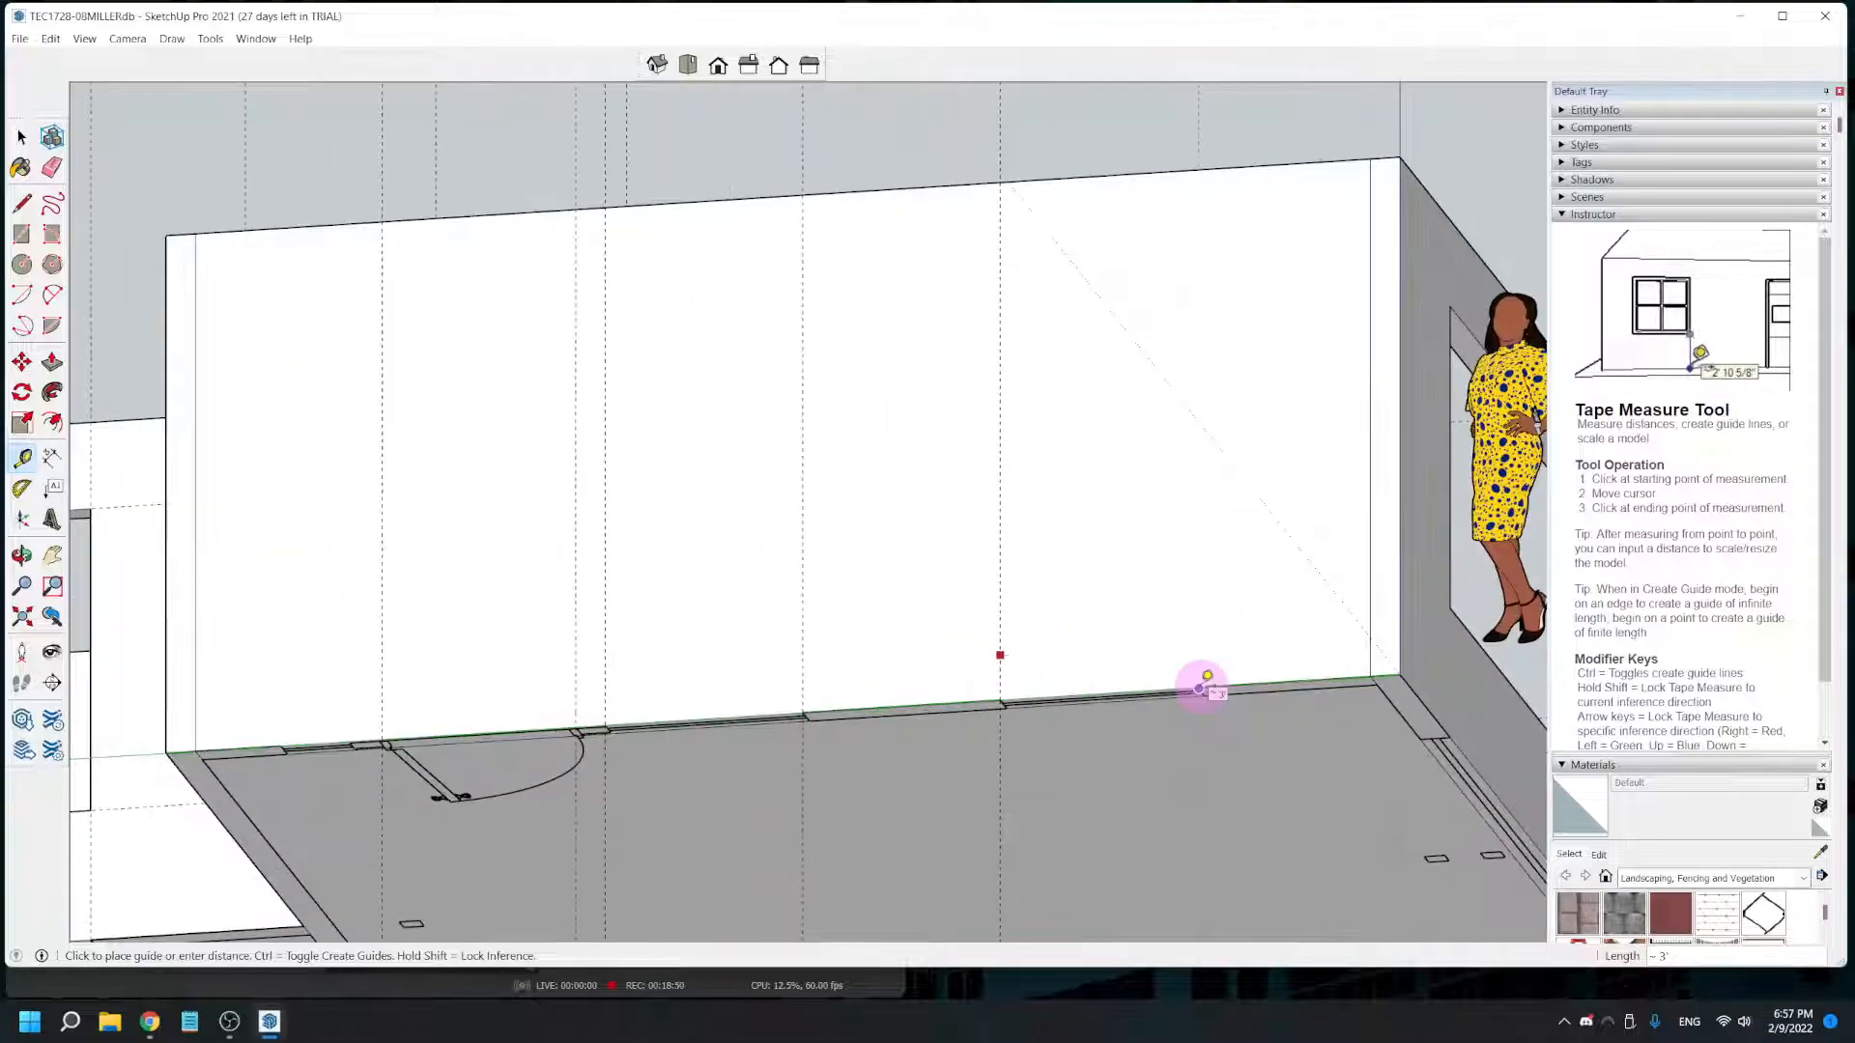
{"action": "scroll", "coordinate": [1202, 673], "scroll_direction": "up", "scroll_amount": 1}
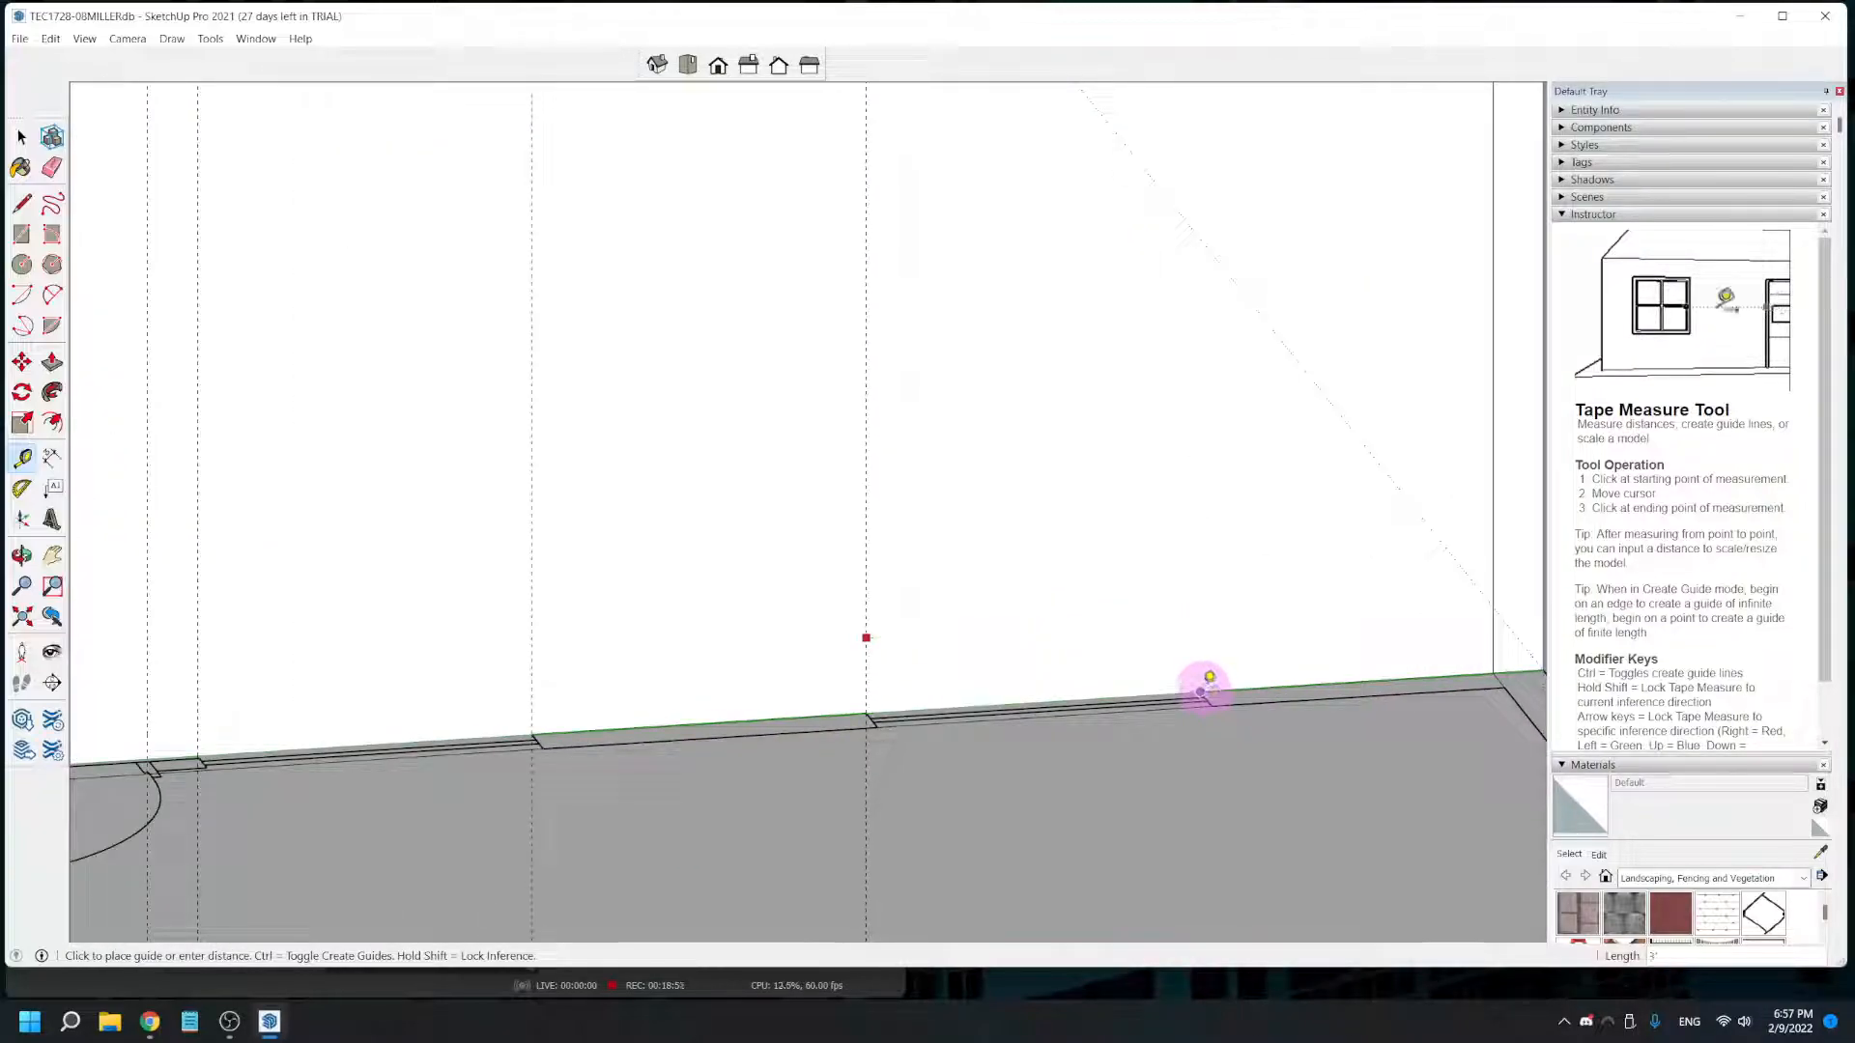
{"action": "scroll", "coordinate": [1207, 676], "scroll_direction": "up", "scroll_amount": 2}
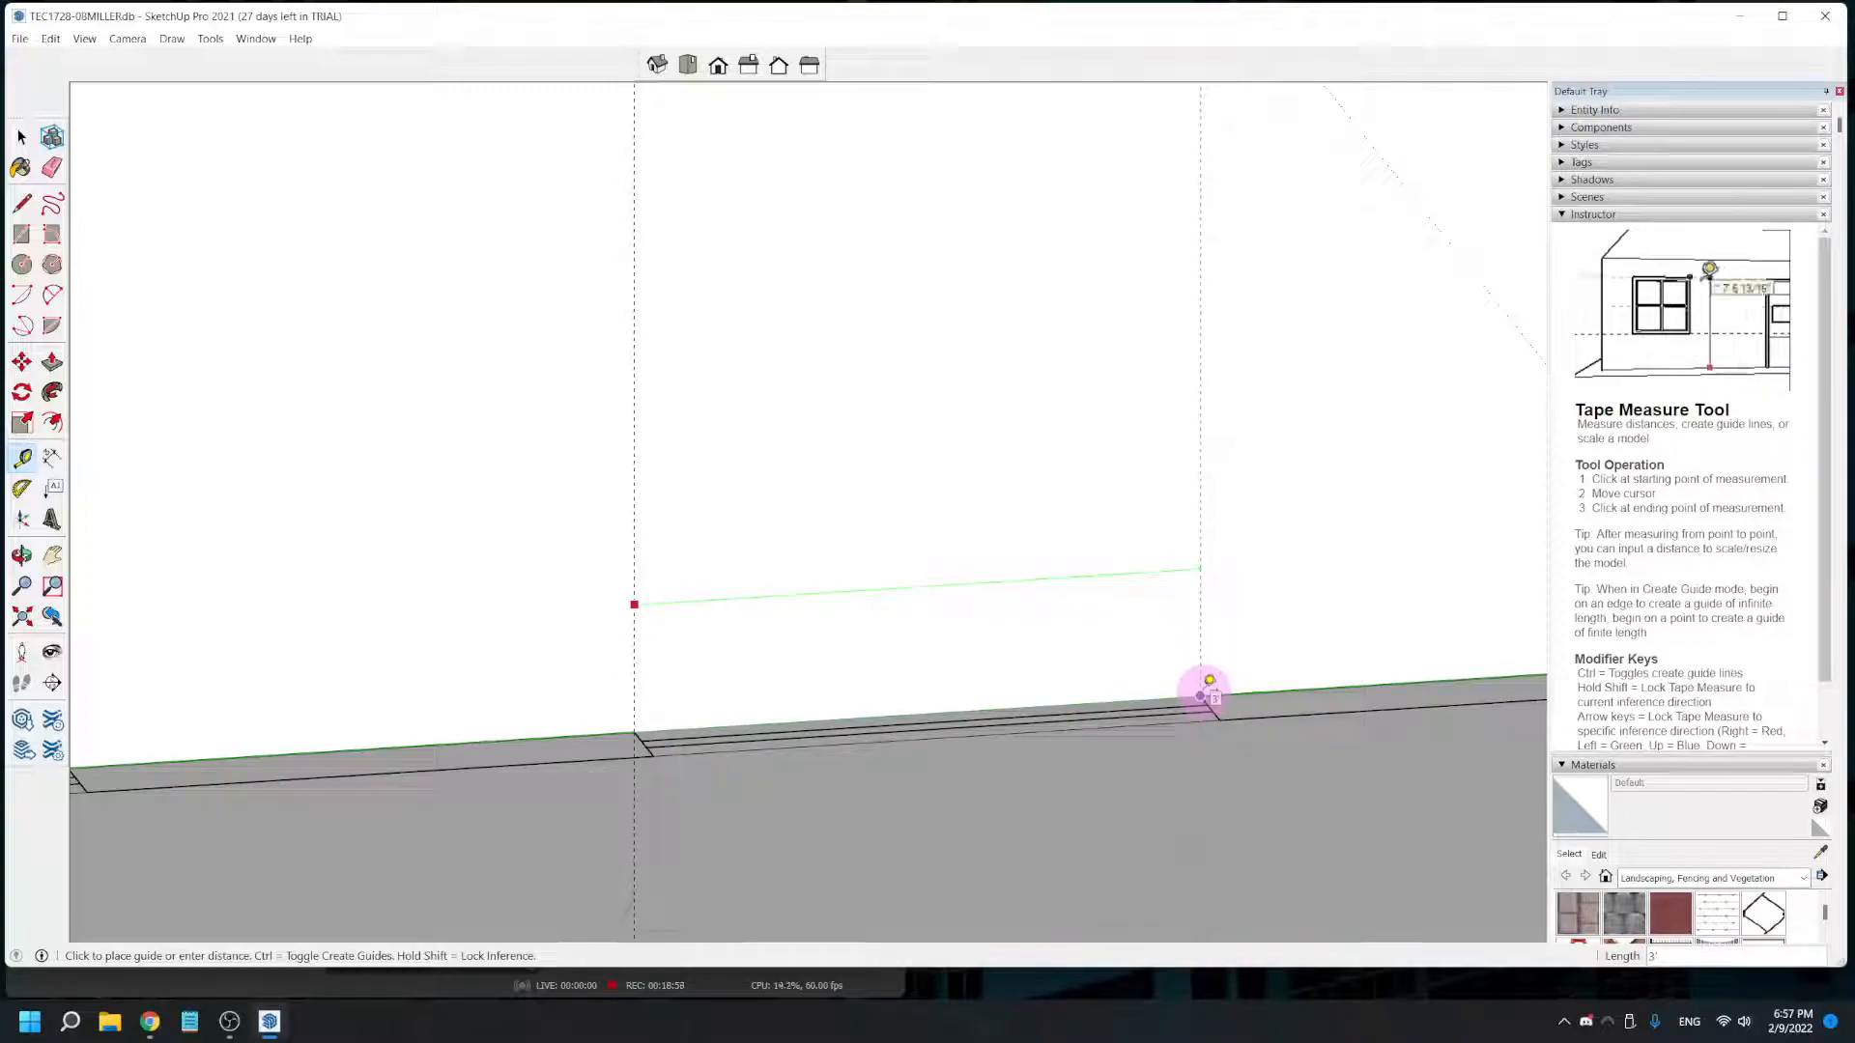
{"action": "left_click", "coordinate": [1206, 686]}
{"action": "scroll", "coordinate": [1159, 681], "scroll_direction": "down", "scroll_amount": 5}
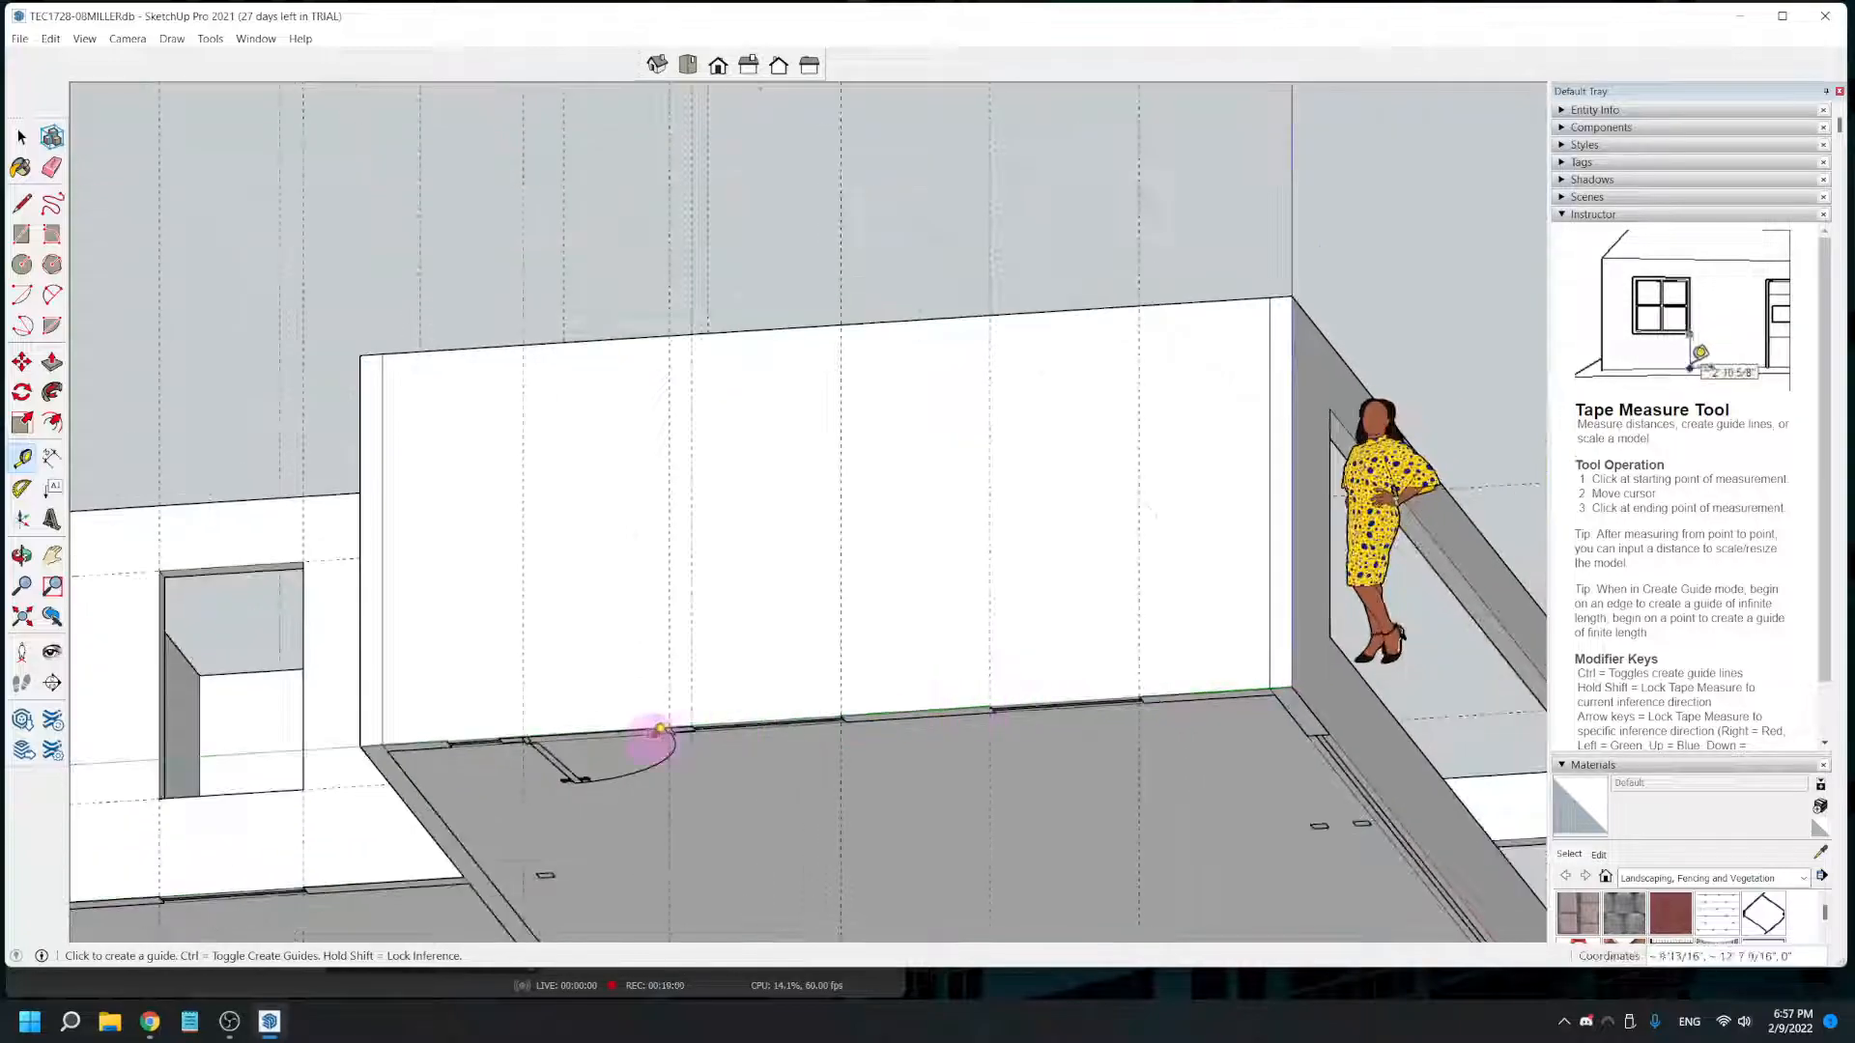
- Place horizontal guides on the large room's rear wall at 6' 8" and 2' above its bottom edge
{"action": "scroll", "coordinate": [1014, 838], "scroll_direction": "up", "scroll_amount": 5}
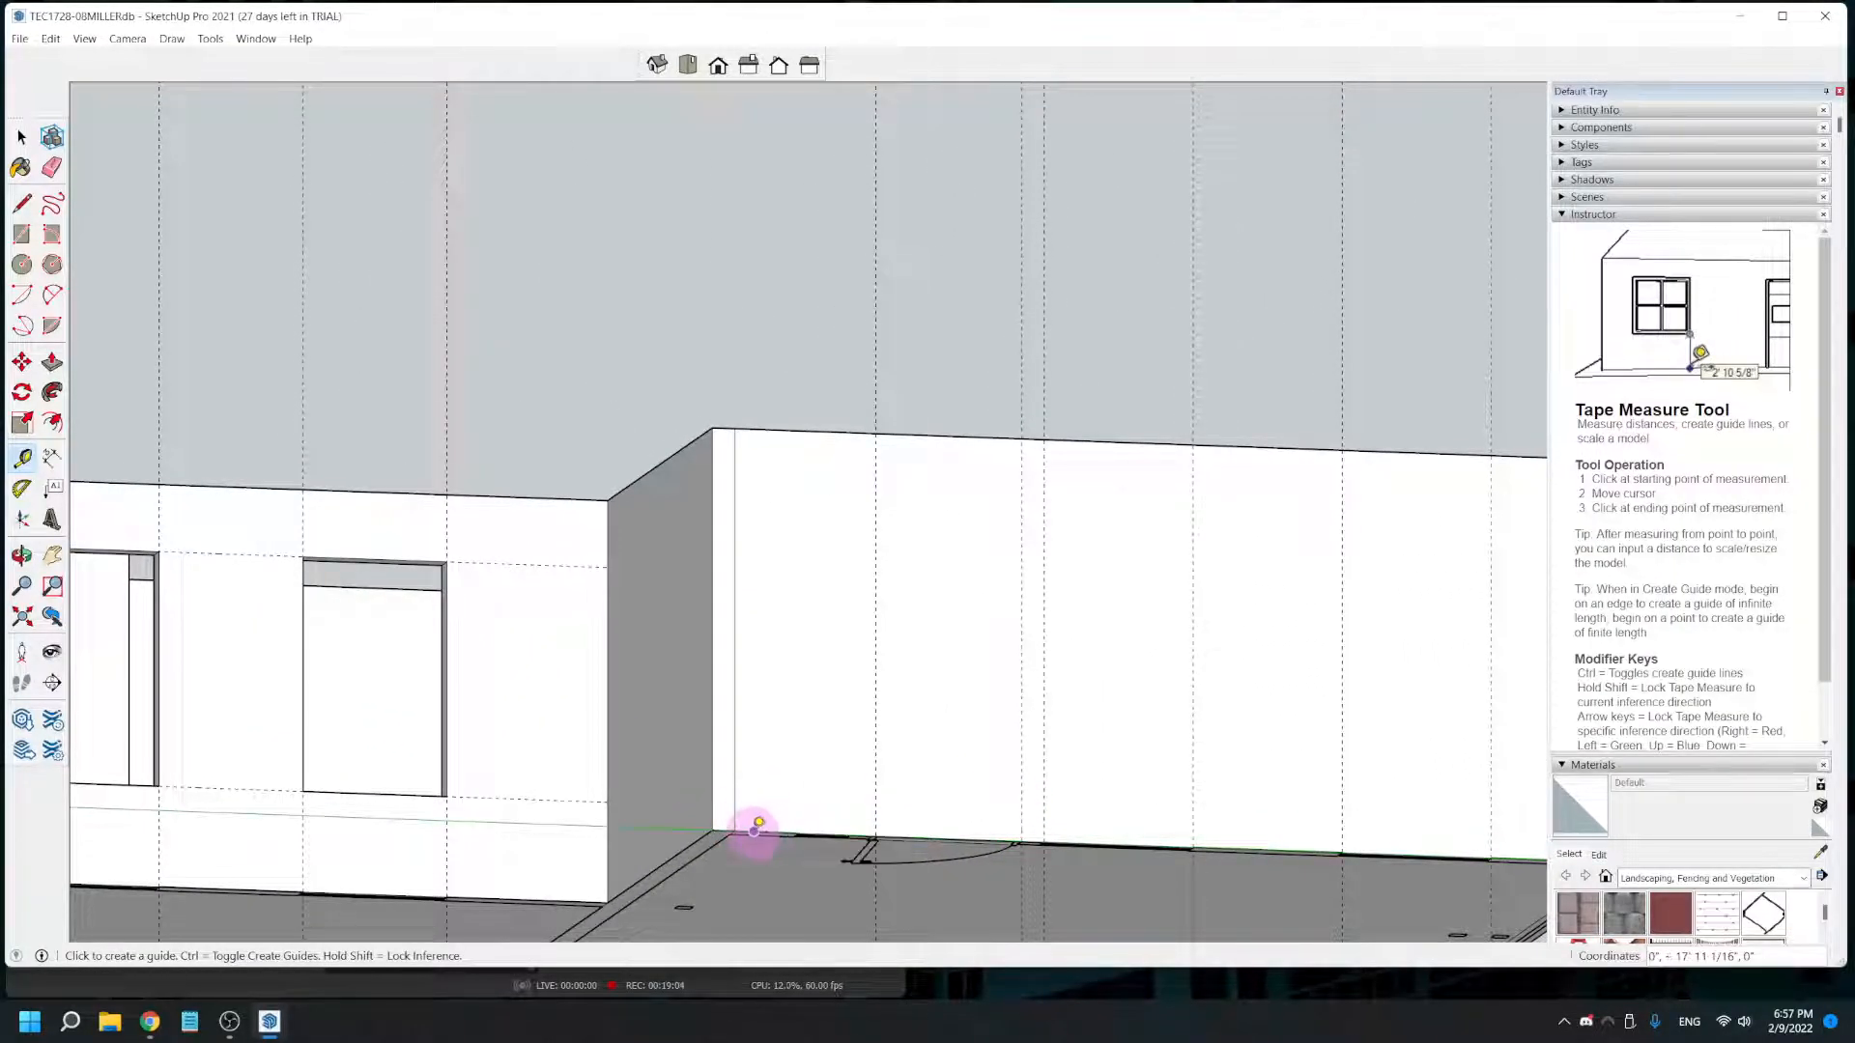
{"action": "left_click", "coordinate": [1065, 842]}
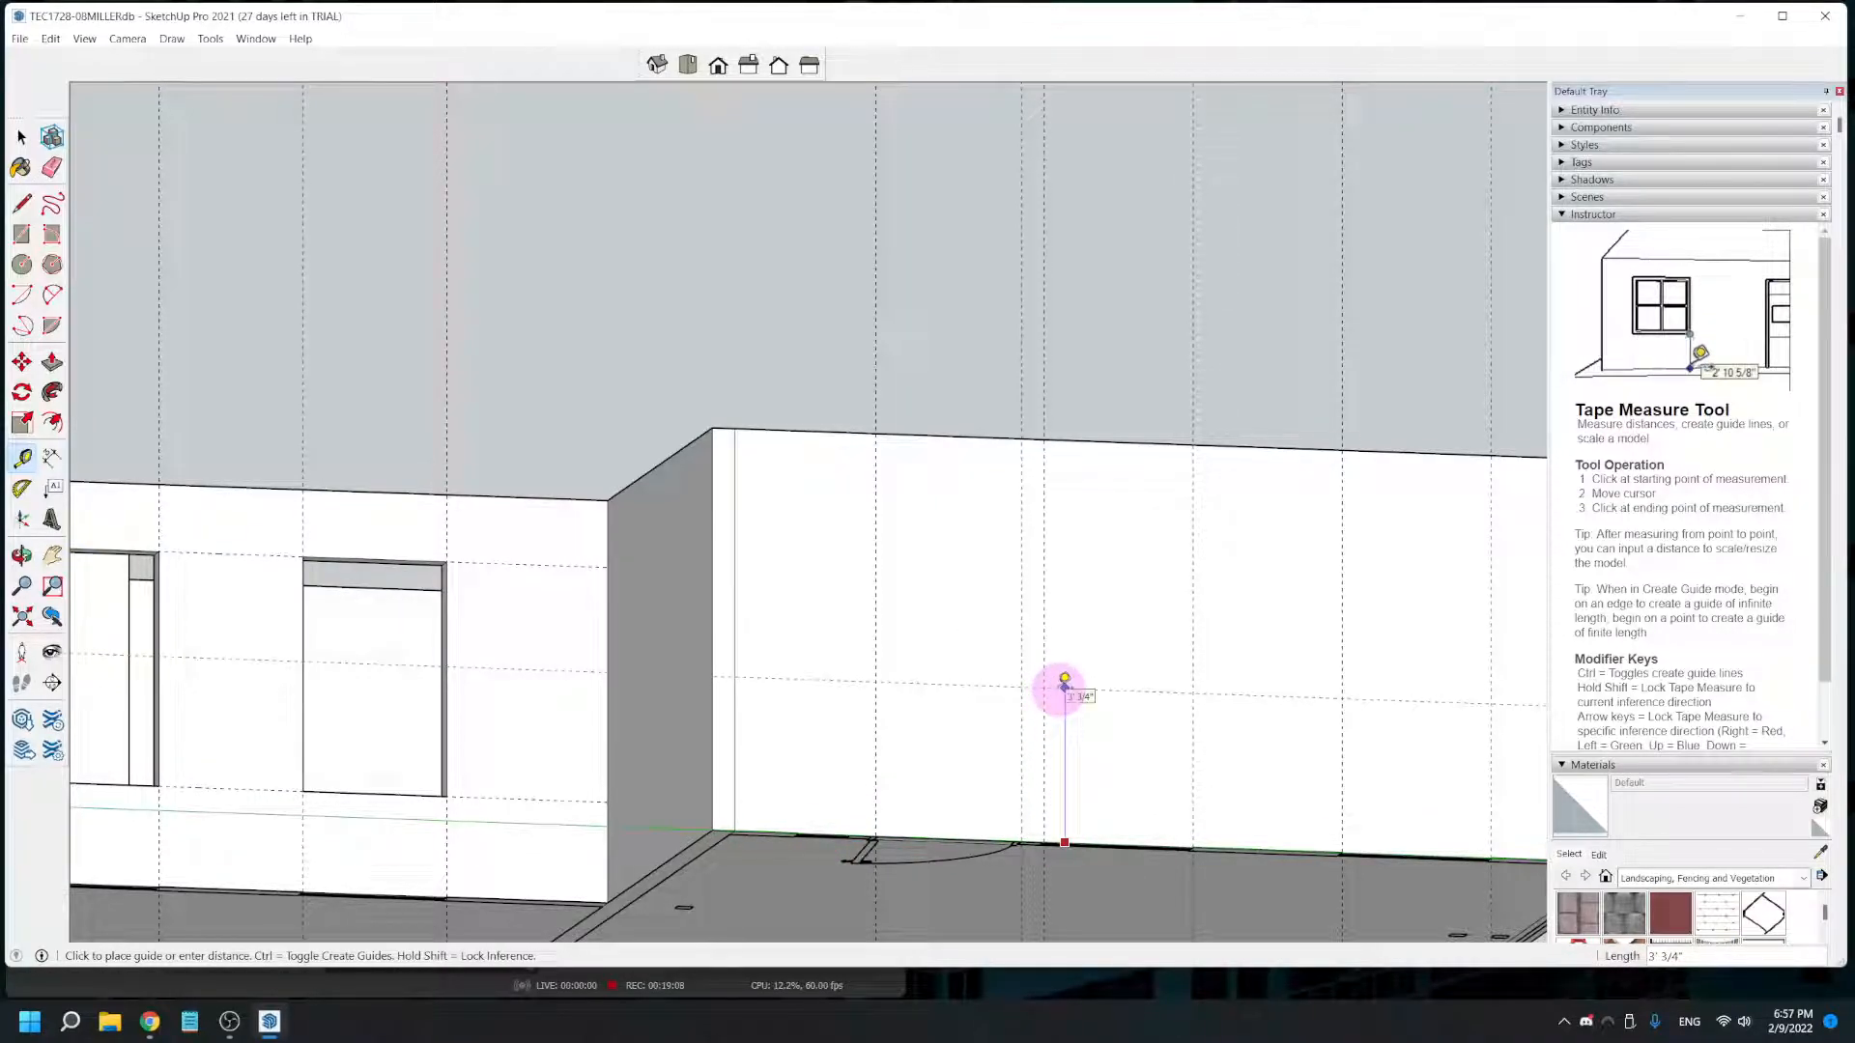
{"action": "key", "text": "Return"}
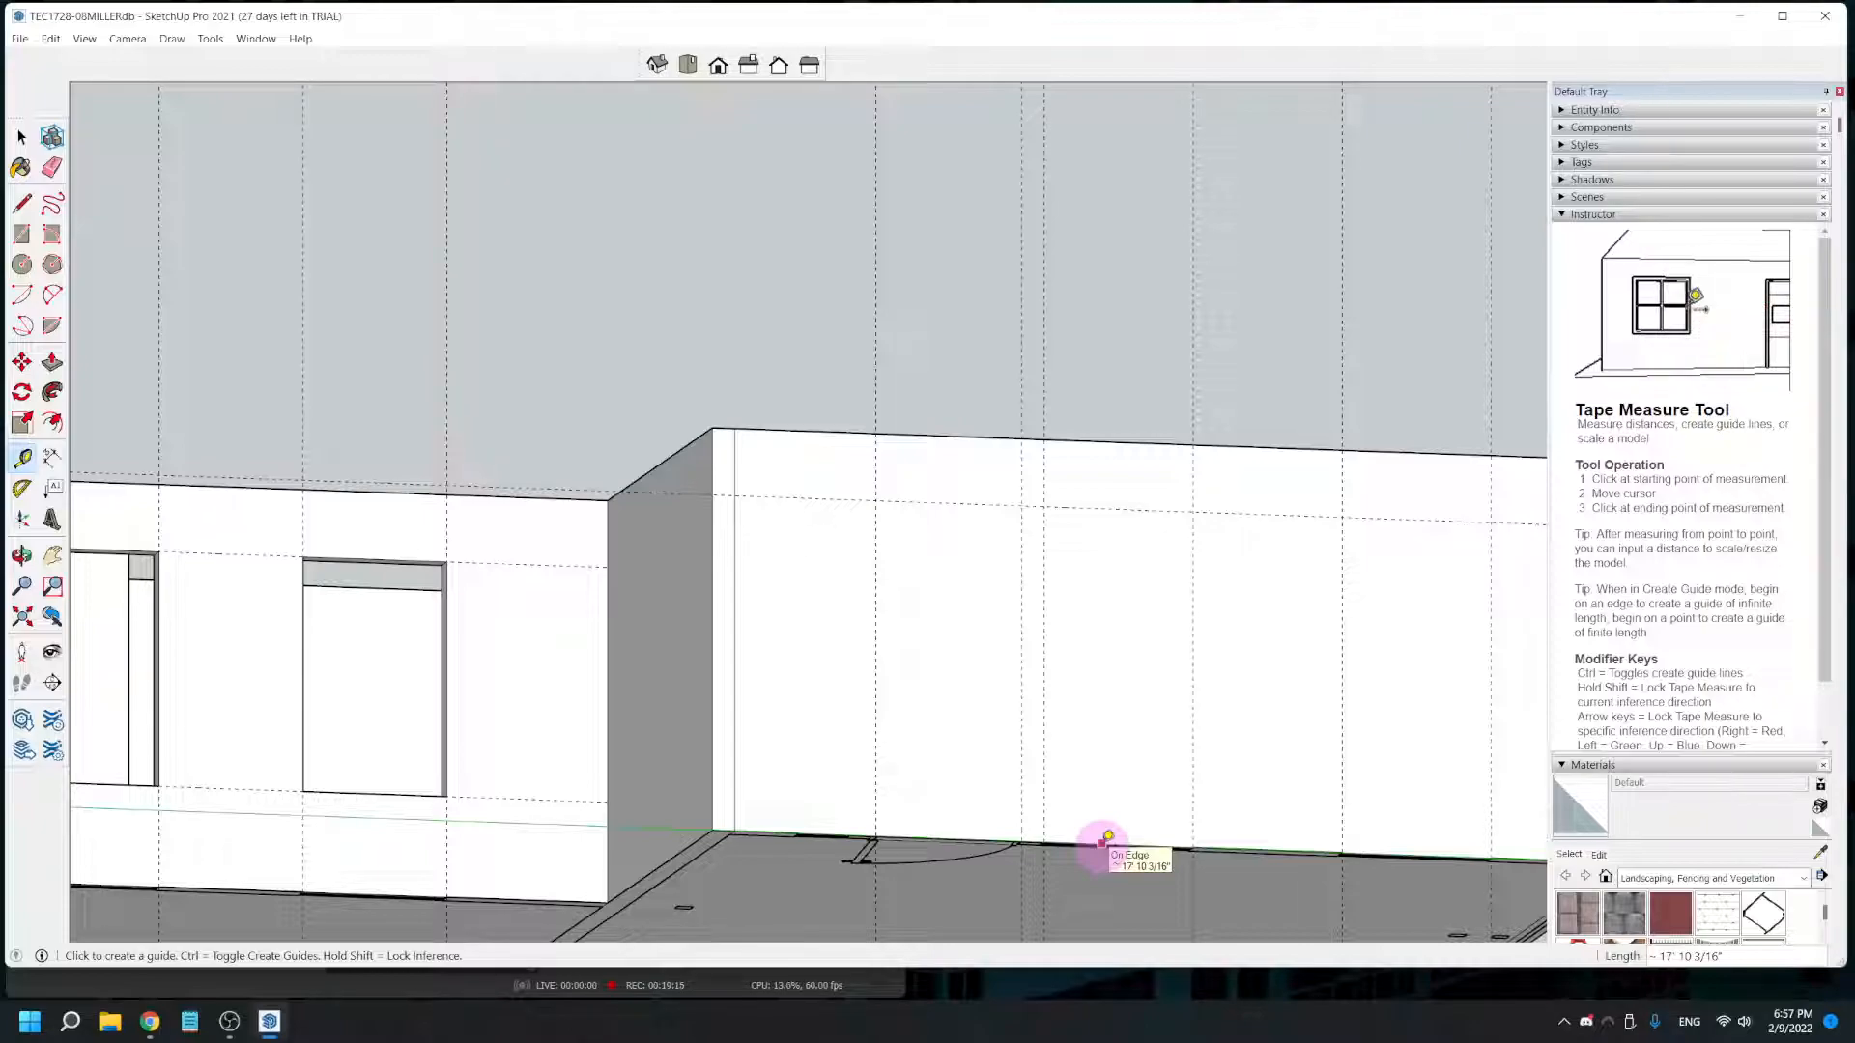
{"action": "left_click", "coordinate": [1102, 842]}
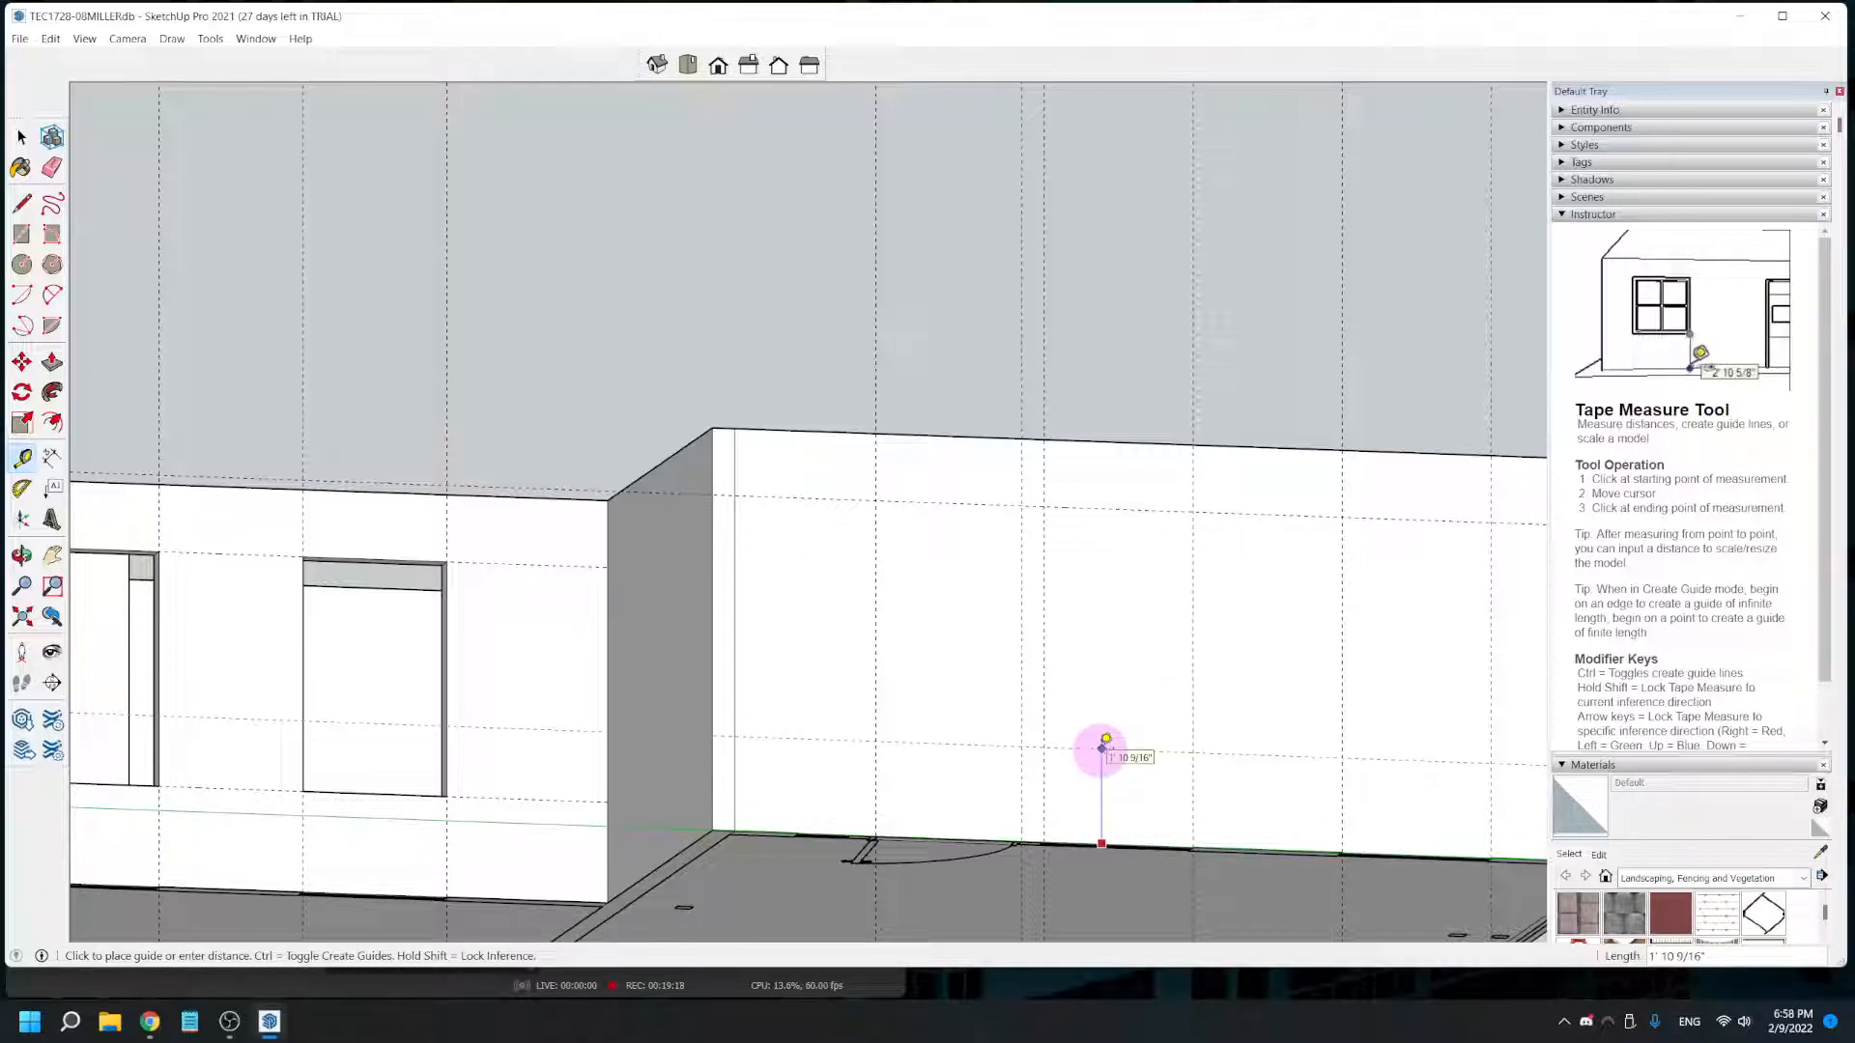
{"action": "type", "text": "2"}
{"action": "key", "text": "Return"}
- Draw the door rectangle on the large room's rear wall between the two jamb guides, from the 6' 8" guide to the floor
{"action": "middle_click_drag", "start_coordinate": [1106, 739], "coordinate": [989, 795]}
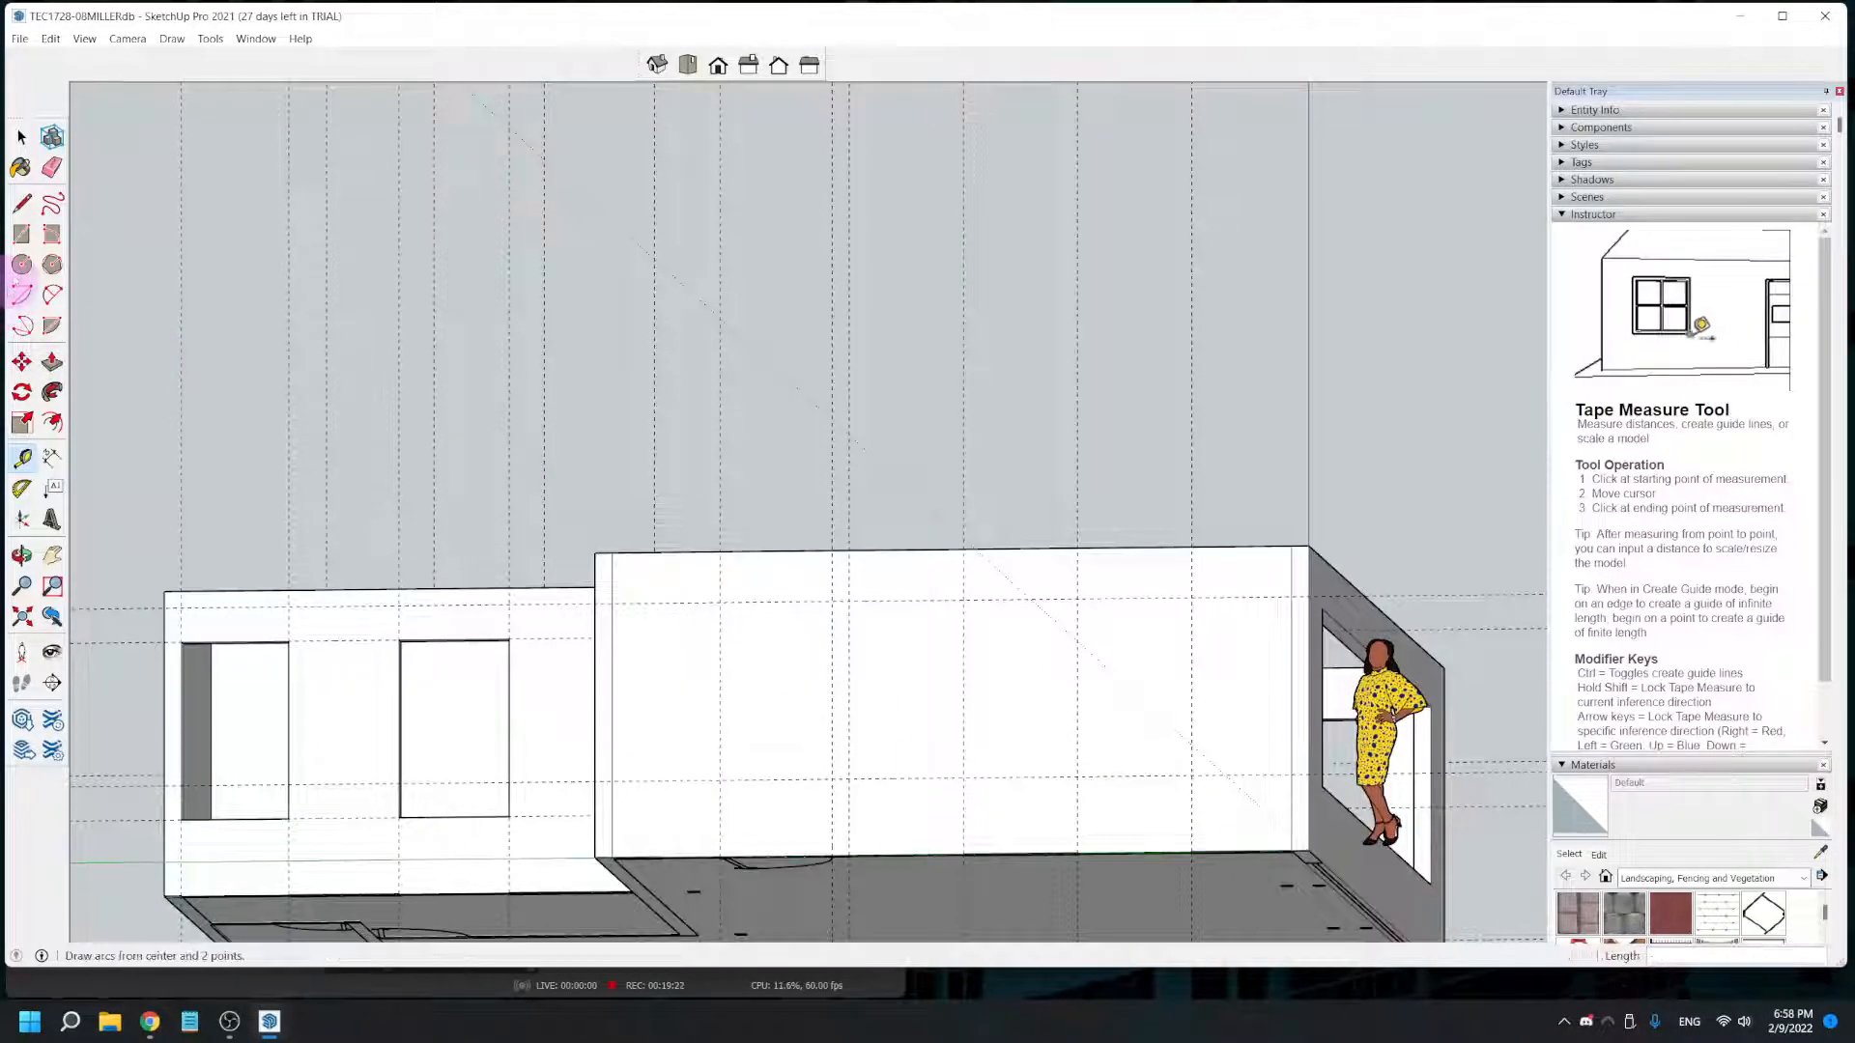
{"action": "left_click", "coordinate": [21, 234]}
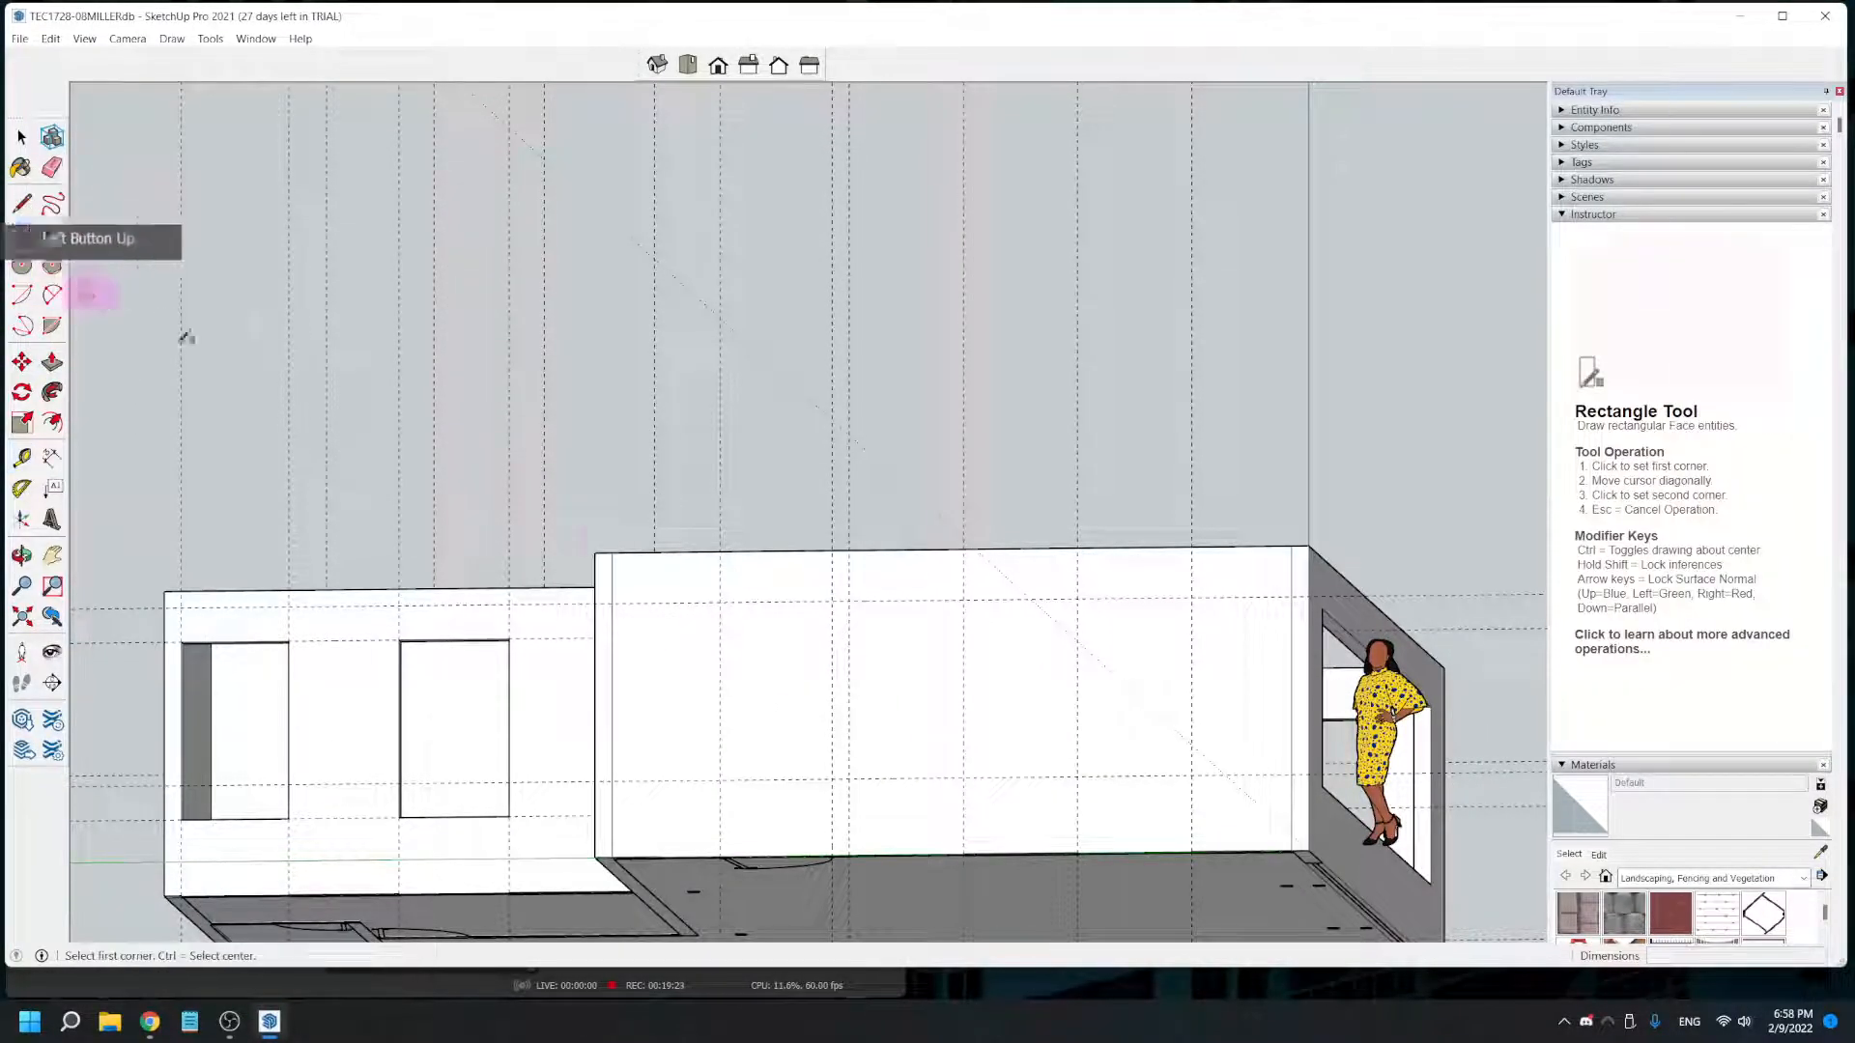
{"action": "left_click", "coordinate": [719, 602]}
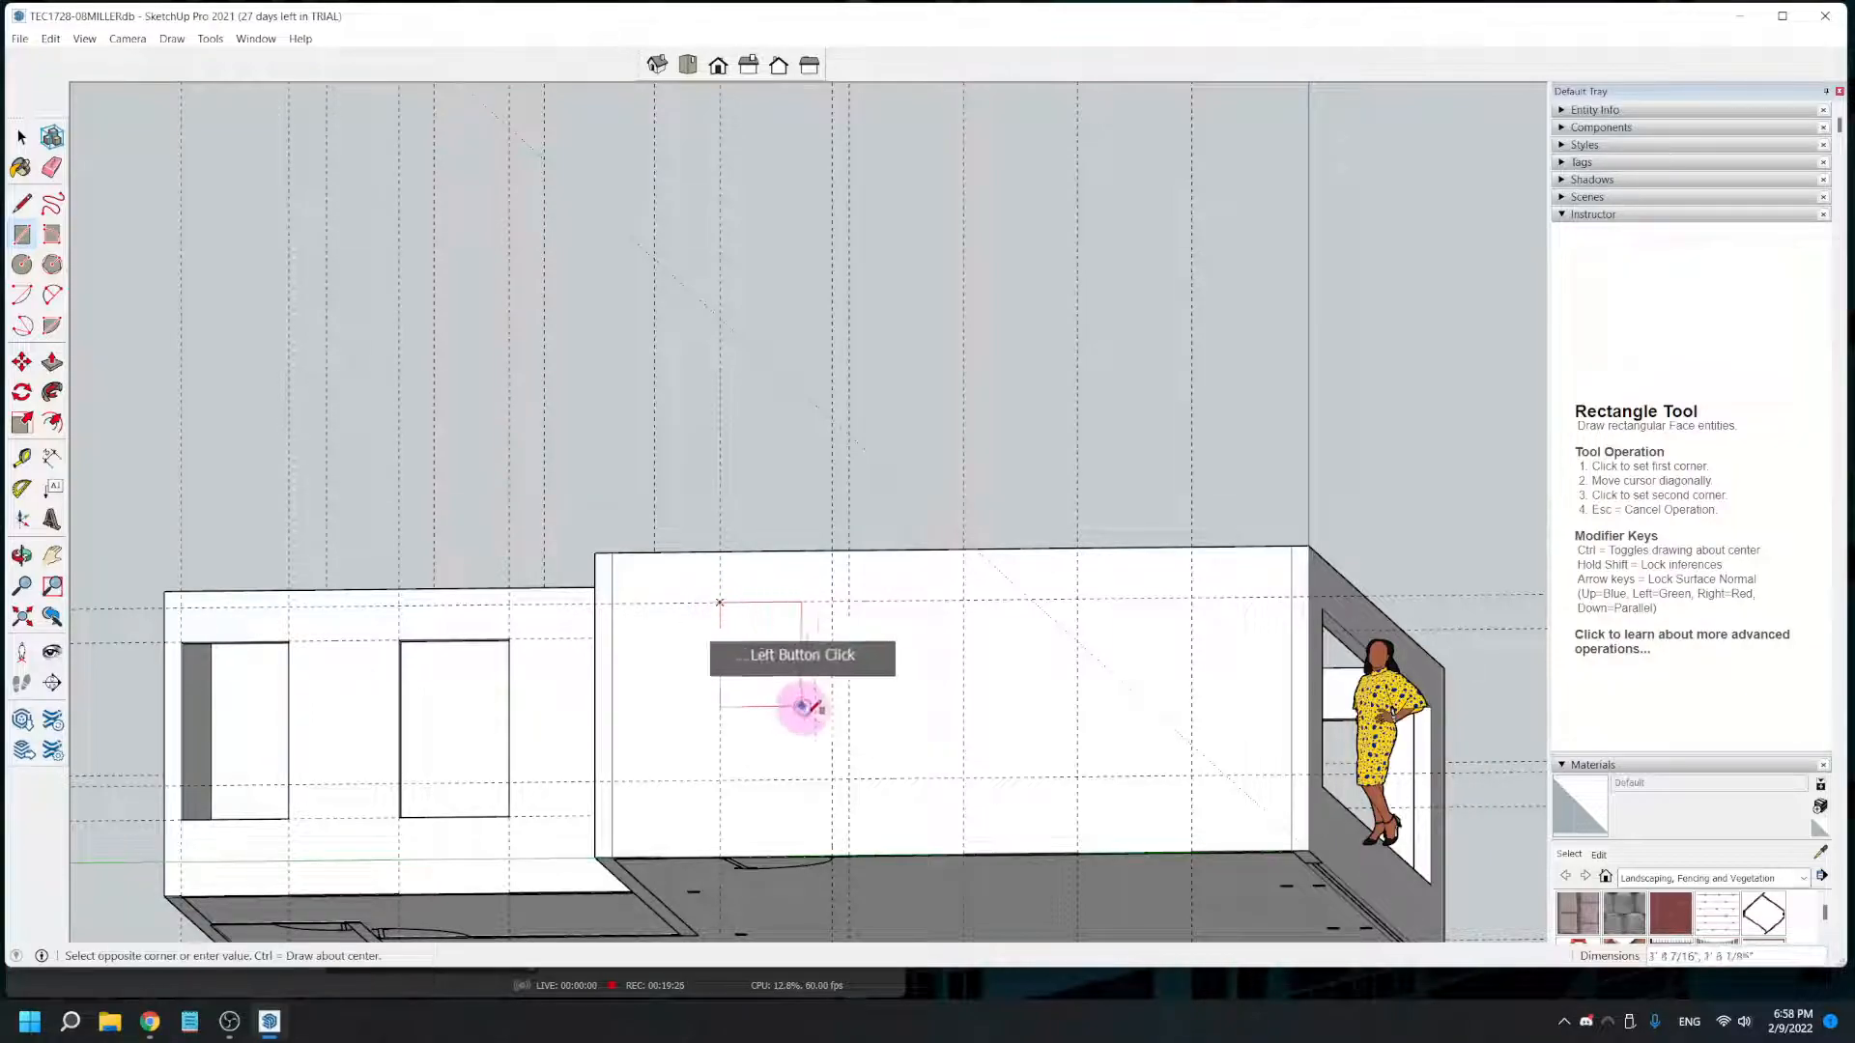
{"action": "scroll", "coordinate": [832, 854], "scroll_direction": "up", "scroll_amount": 3}
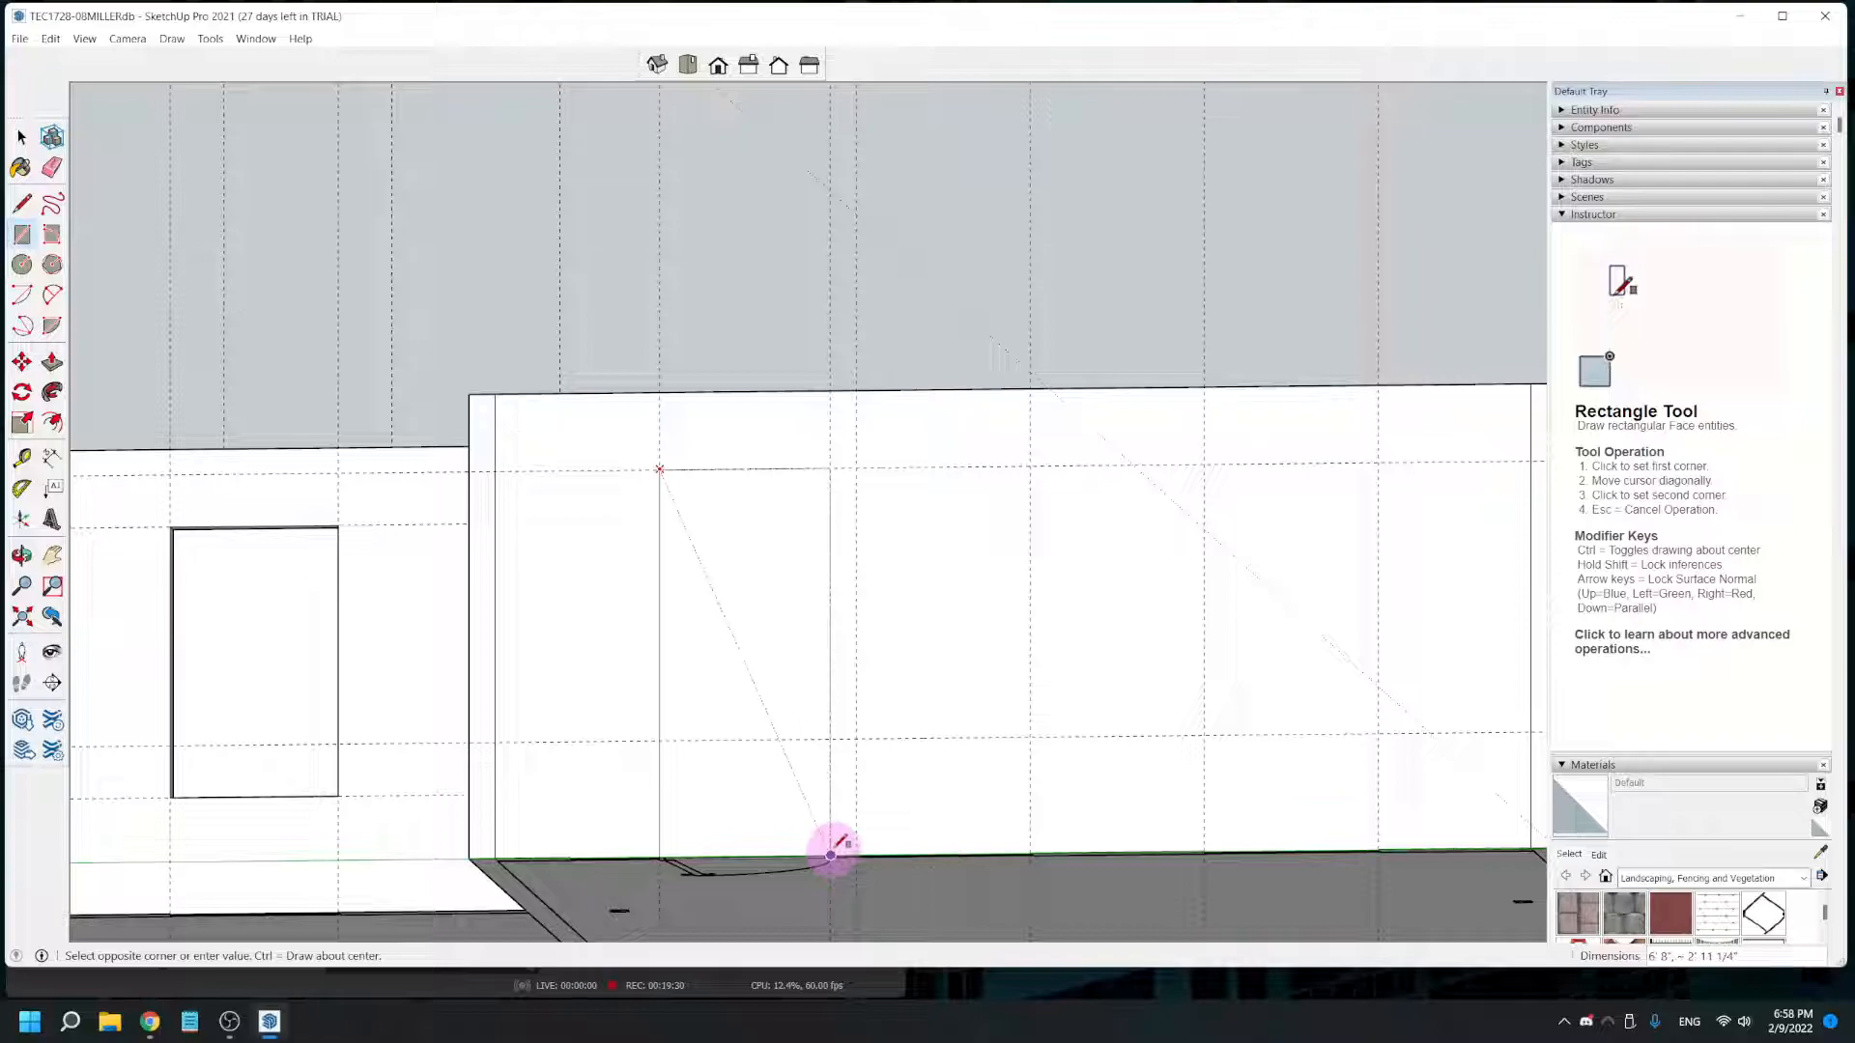
{"action": "left_click", "coordinate": [830, 855]}
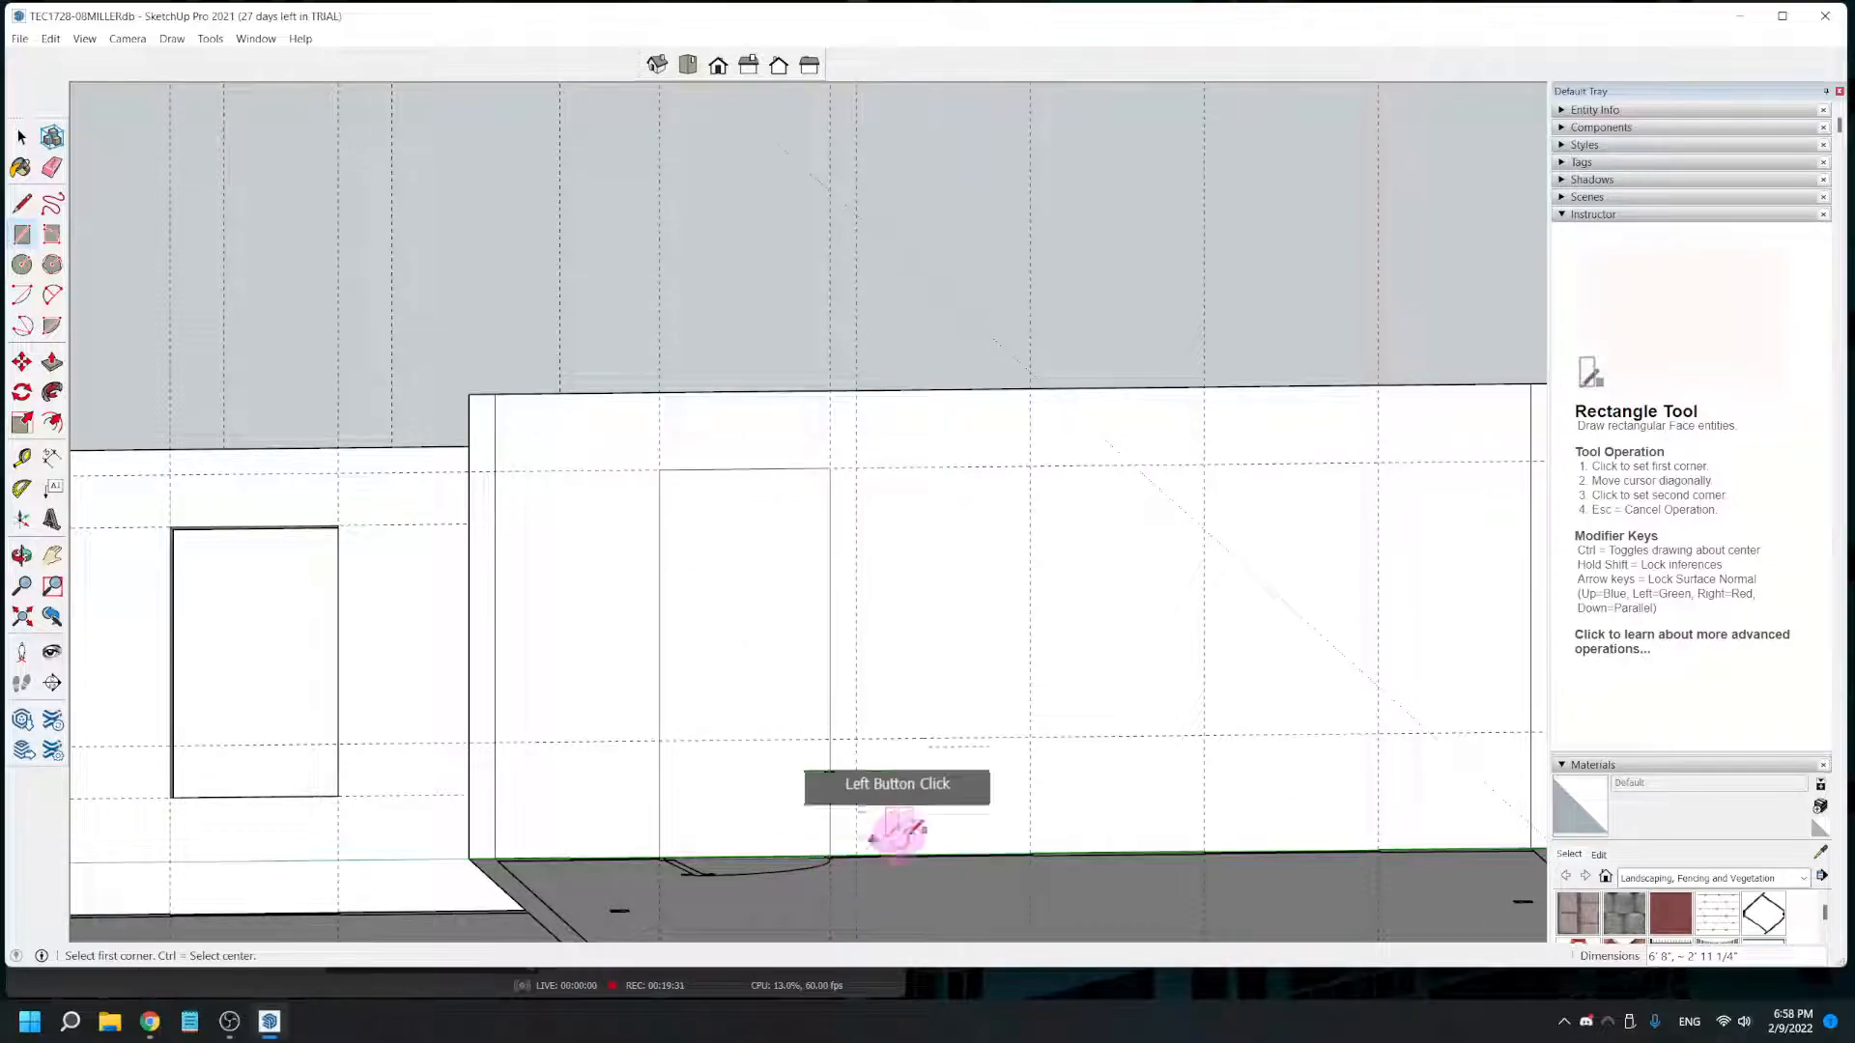
- Draw rectangles for both windows on the large room's rear wall between their vertical guides and the 6' 8" and 2' horizontal guides
{"action": "left_click", "coordinate": [856, 468]}
{"action": "left_click", "coordinate": [1029, 738]}
{"action": "left_click", "coordinate": [1251, 470]}
{"action": "left_click", "coordinate": [1204, 463]}
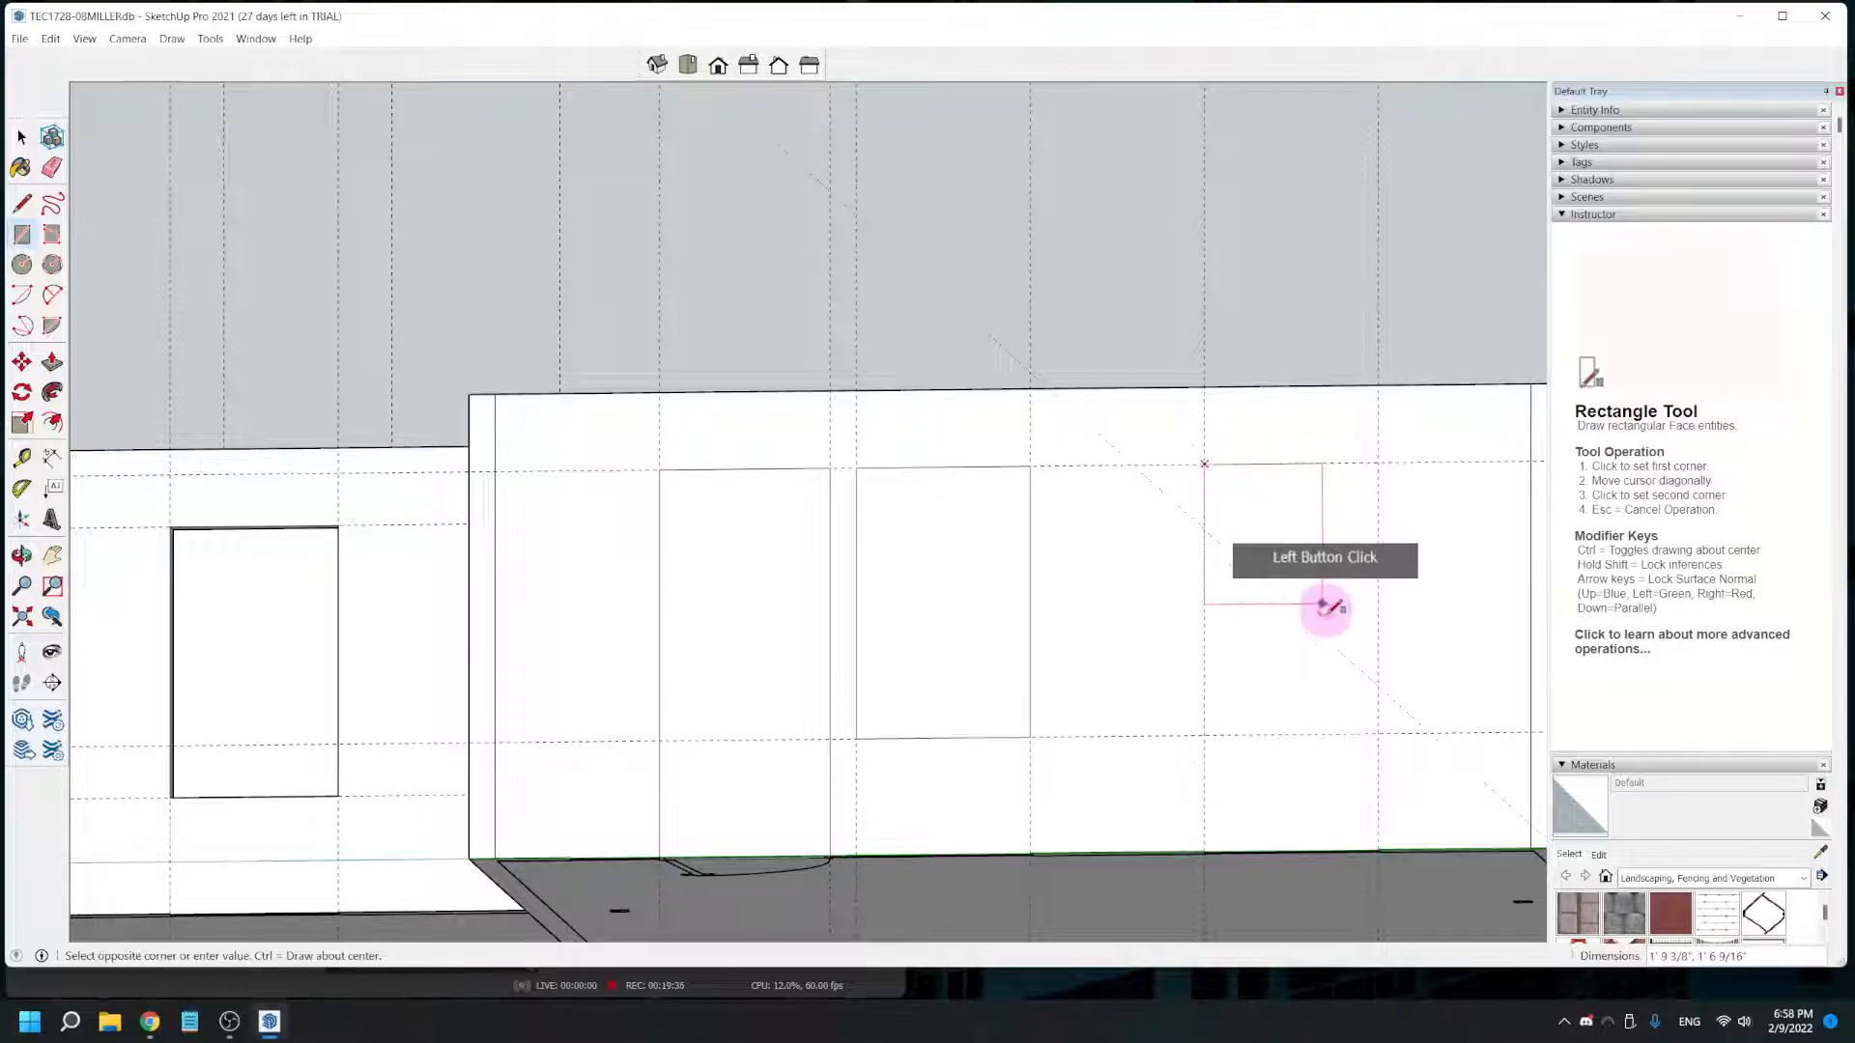
{"action": "left_click", "coordinate": [1378, 734]}
- Push/Pull the door and both window rectangles on the large room's rear wall inward 5 3/8" to cut the openings through
{"action": "scroll", "coordinate": [1295, 723], "scroll_direction": "down", "scroll_amount": 2}
{"action": "middle_click_drag", "start_coordinate": [1263, 751], "coordinate": [1111, 763]}
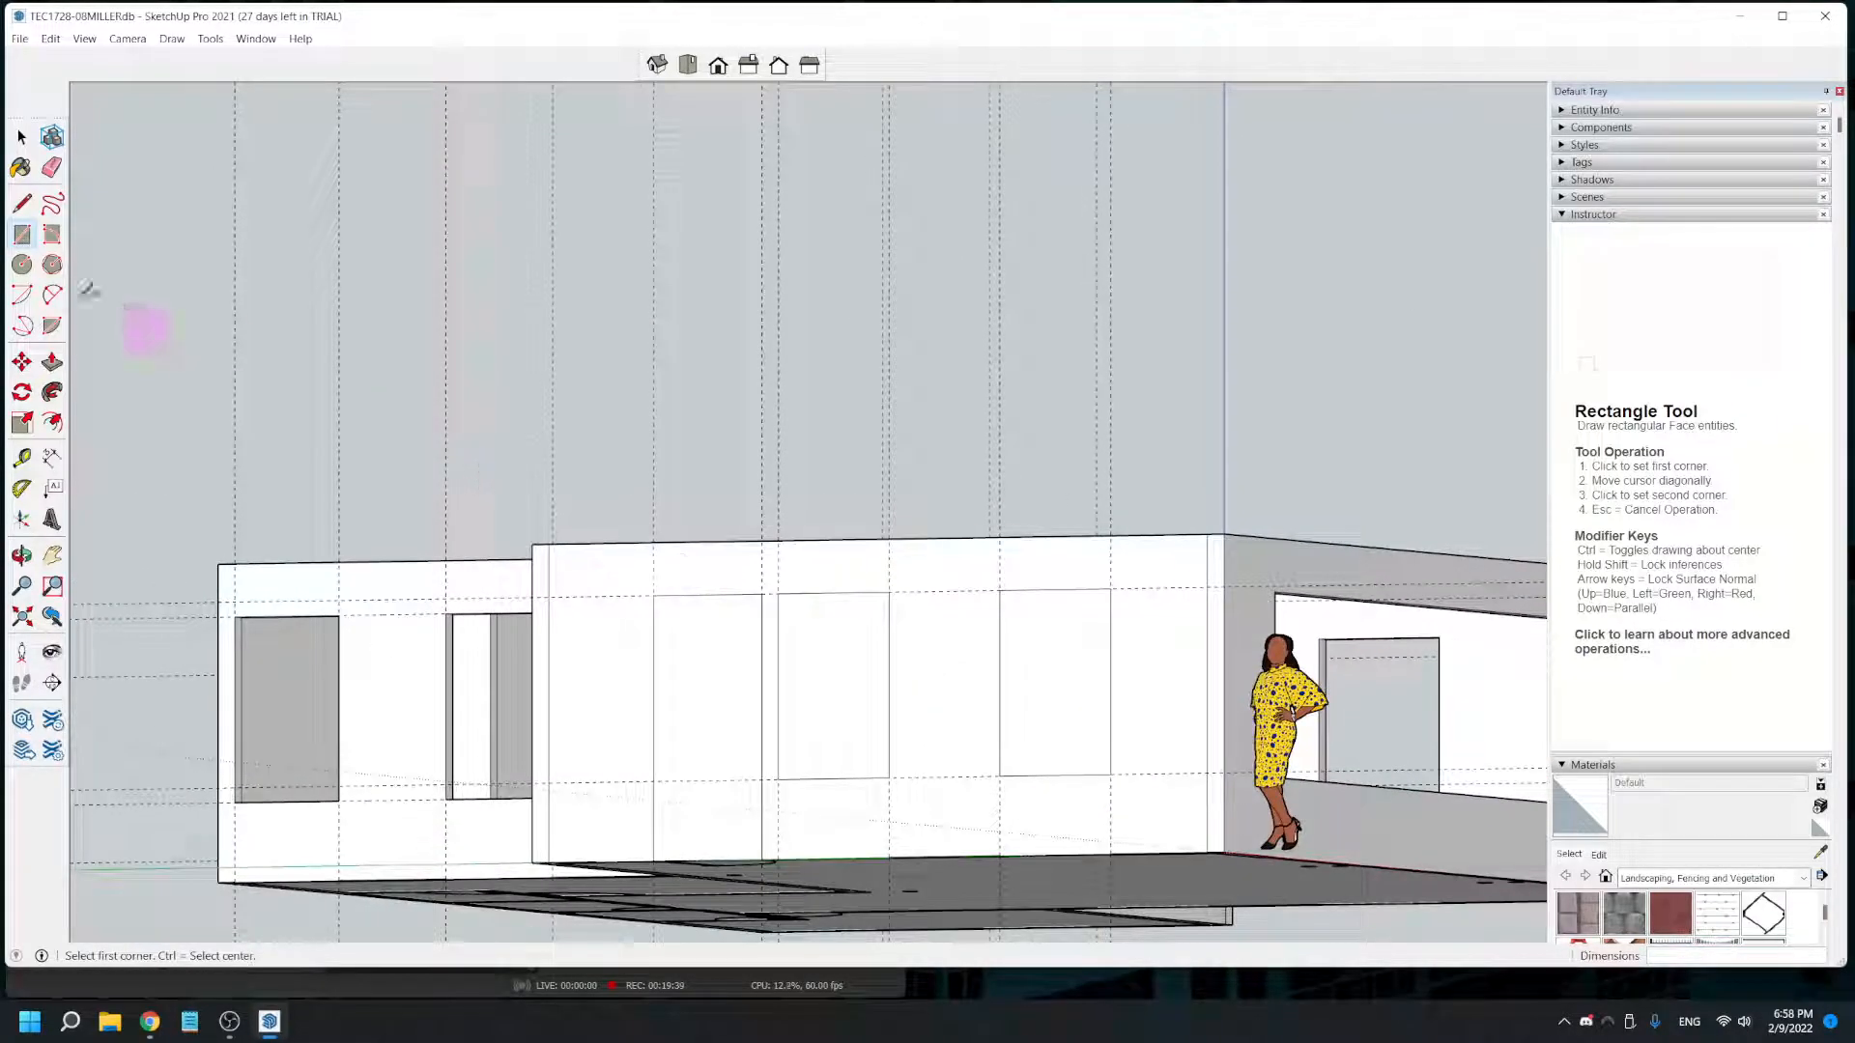
{"action": "left_click", "coordinate": [52, 364]}
{"action": "left_click", "coordinate": [676, 802]}
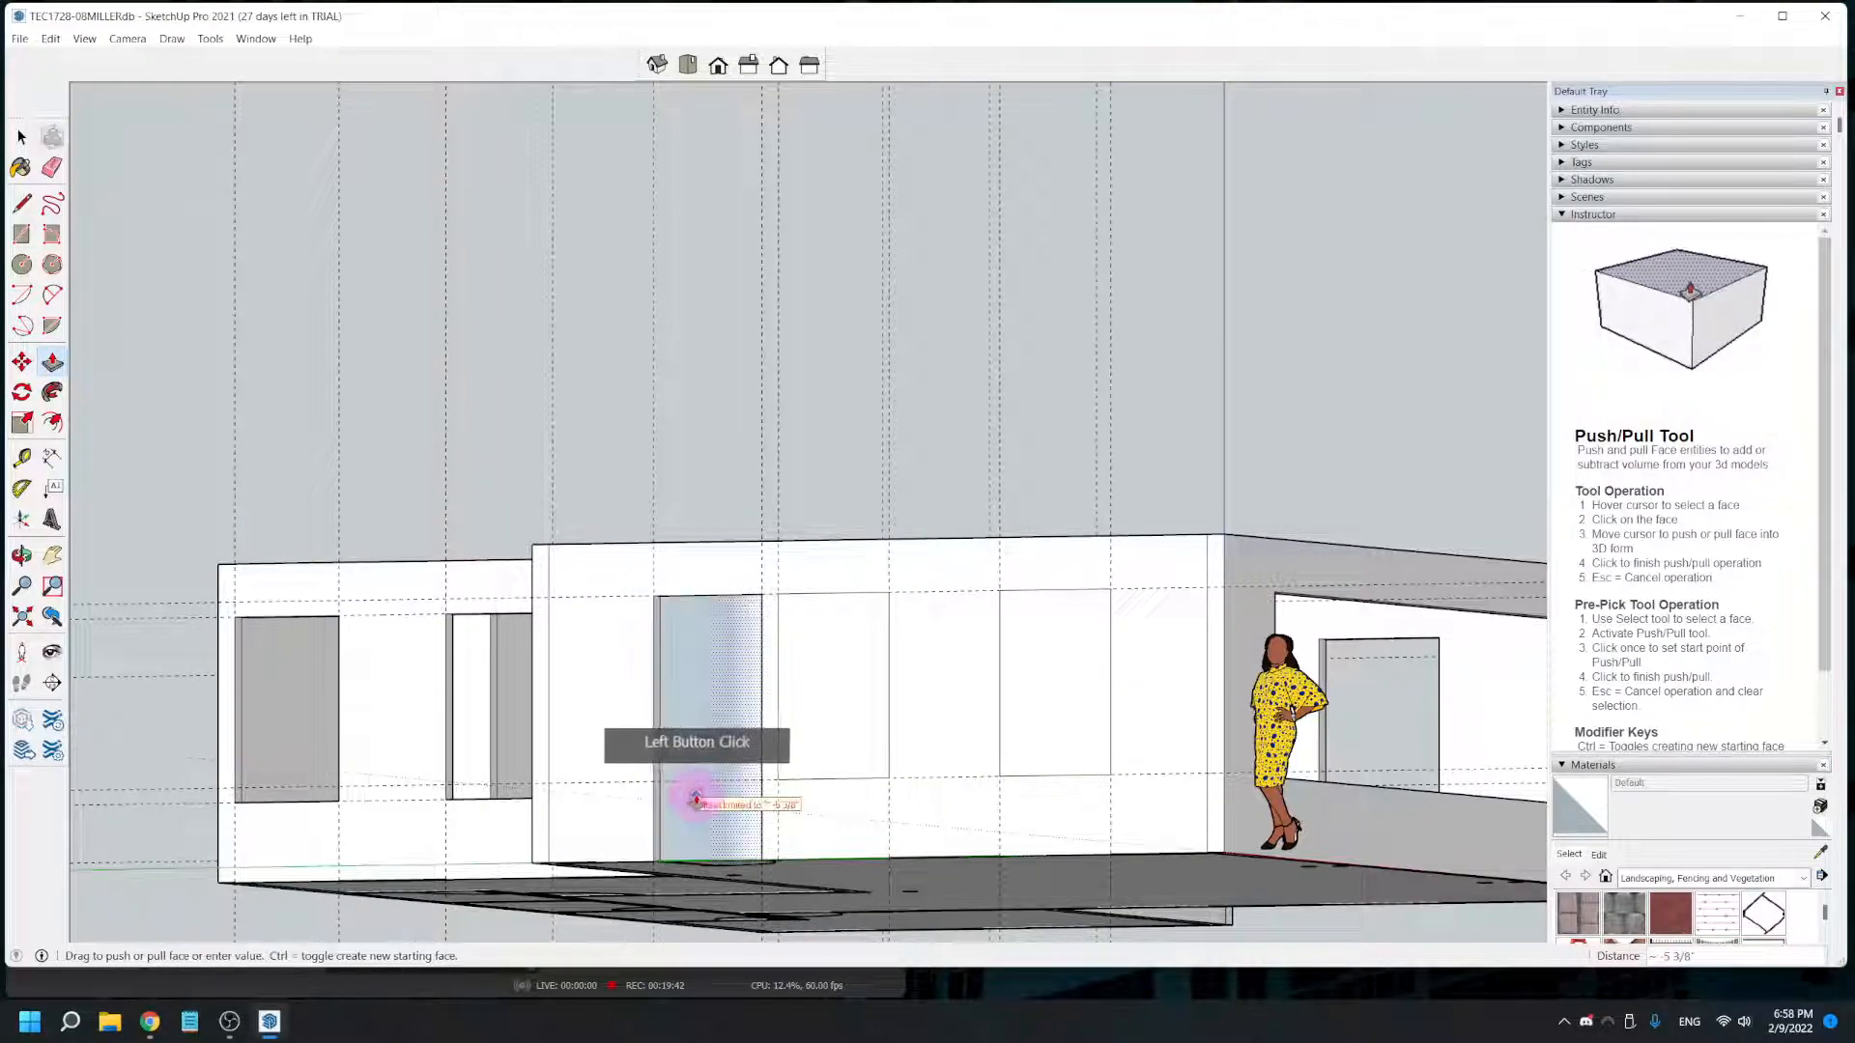
{"action": "left_click", "coordinate": [704, 795]}
{"action": "left_click", "coordinate": [836, 744]}
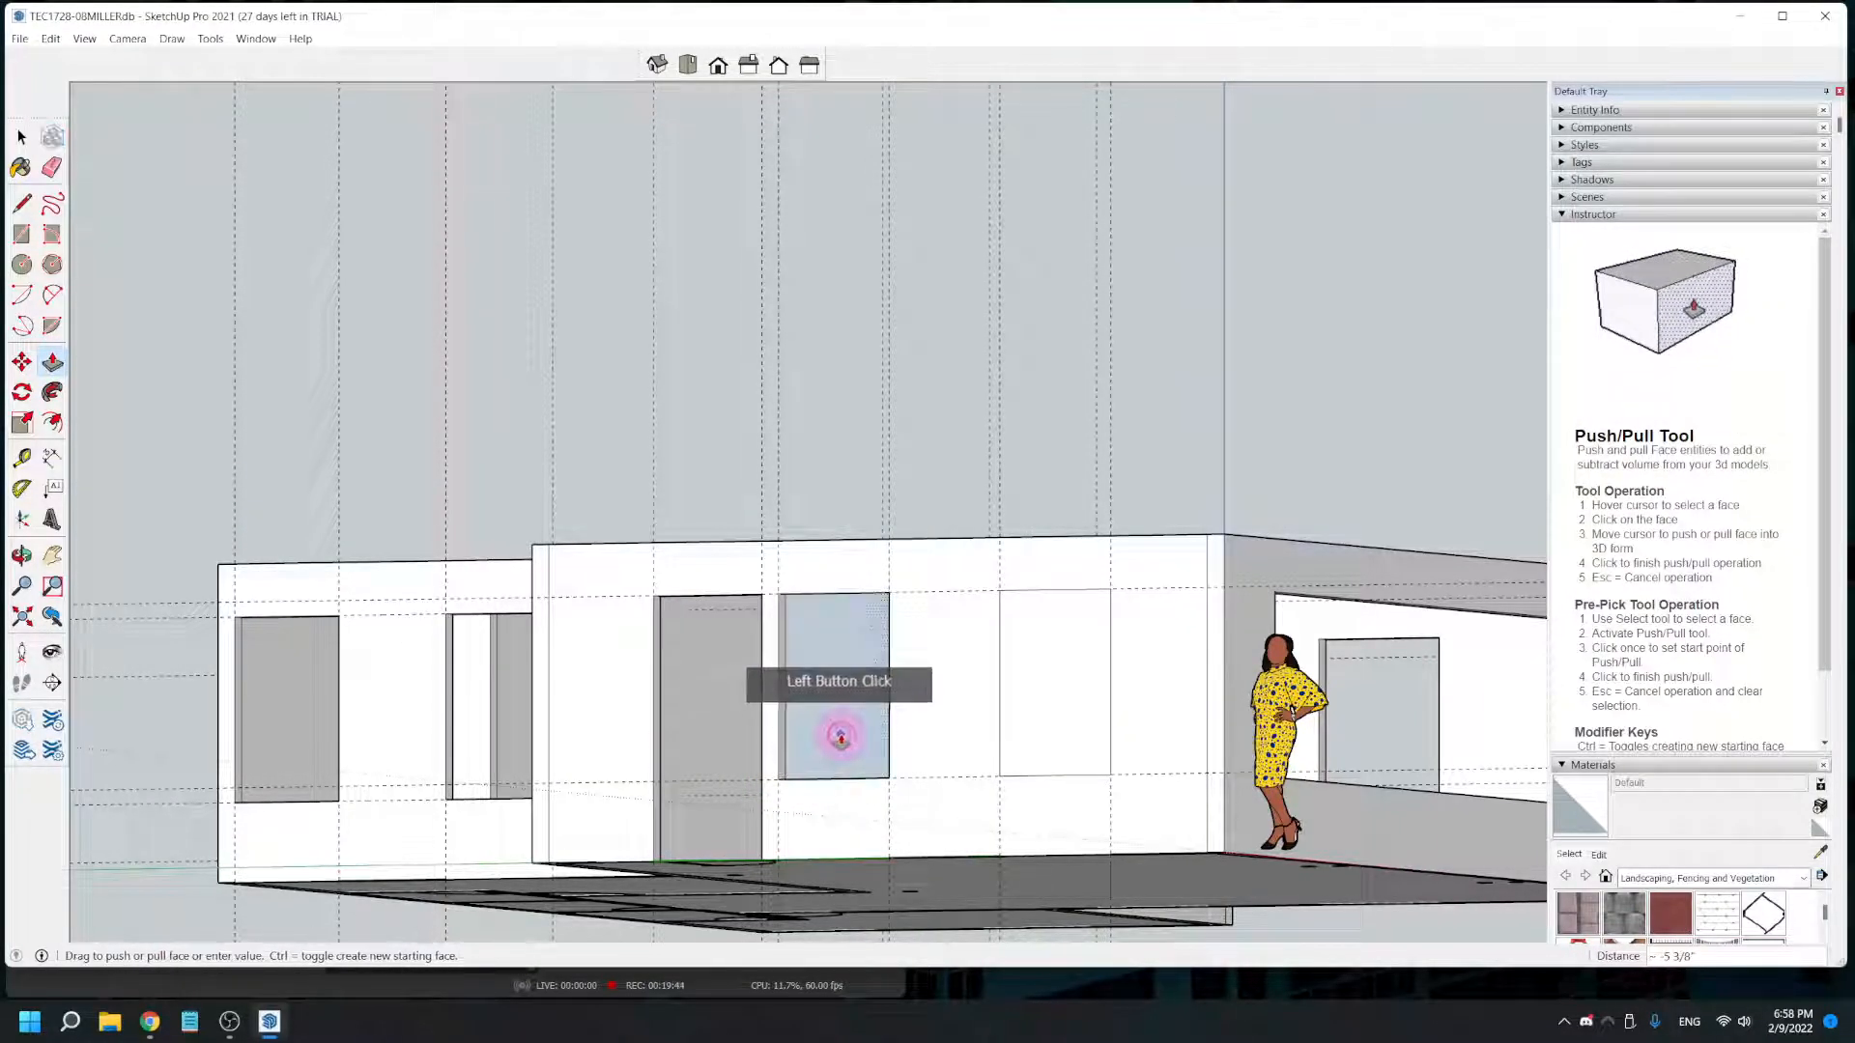
{"action": "left_click", "coordinate": [847, 739]}
{"action": "left_click", "coordinate": [1050, 741]}
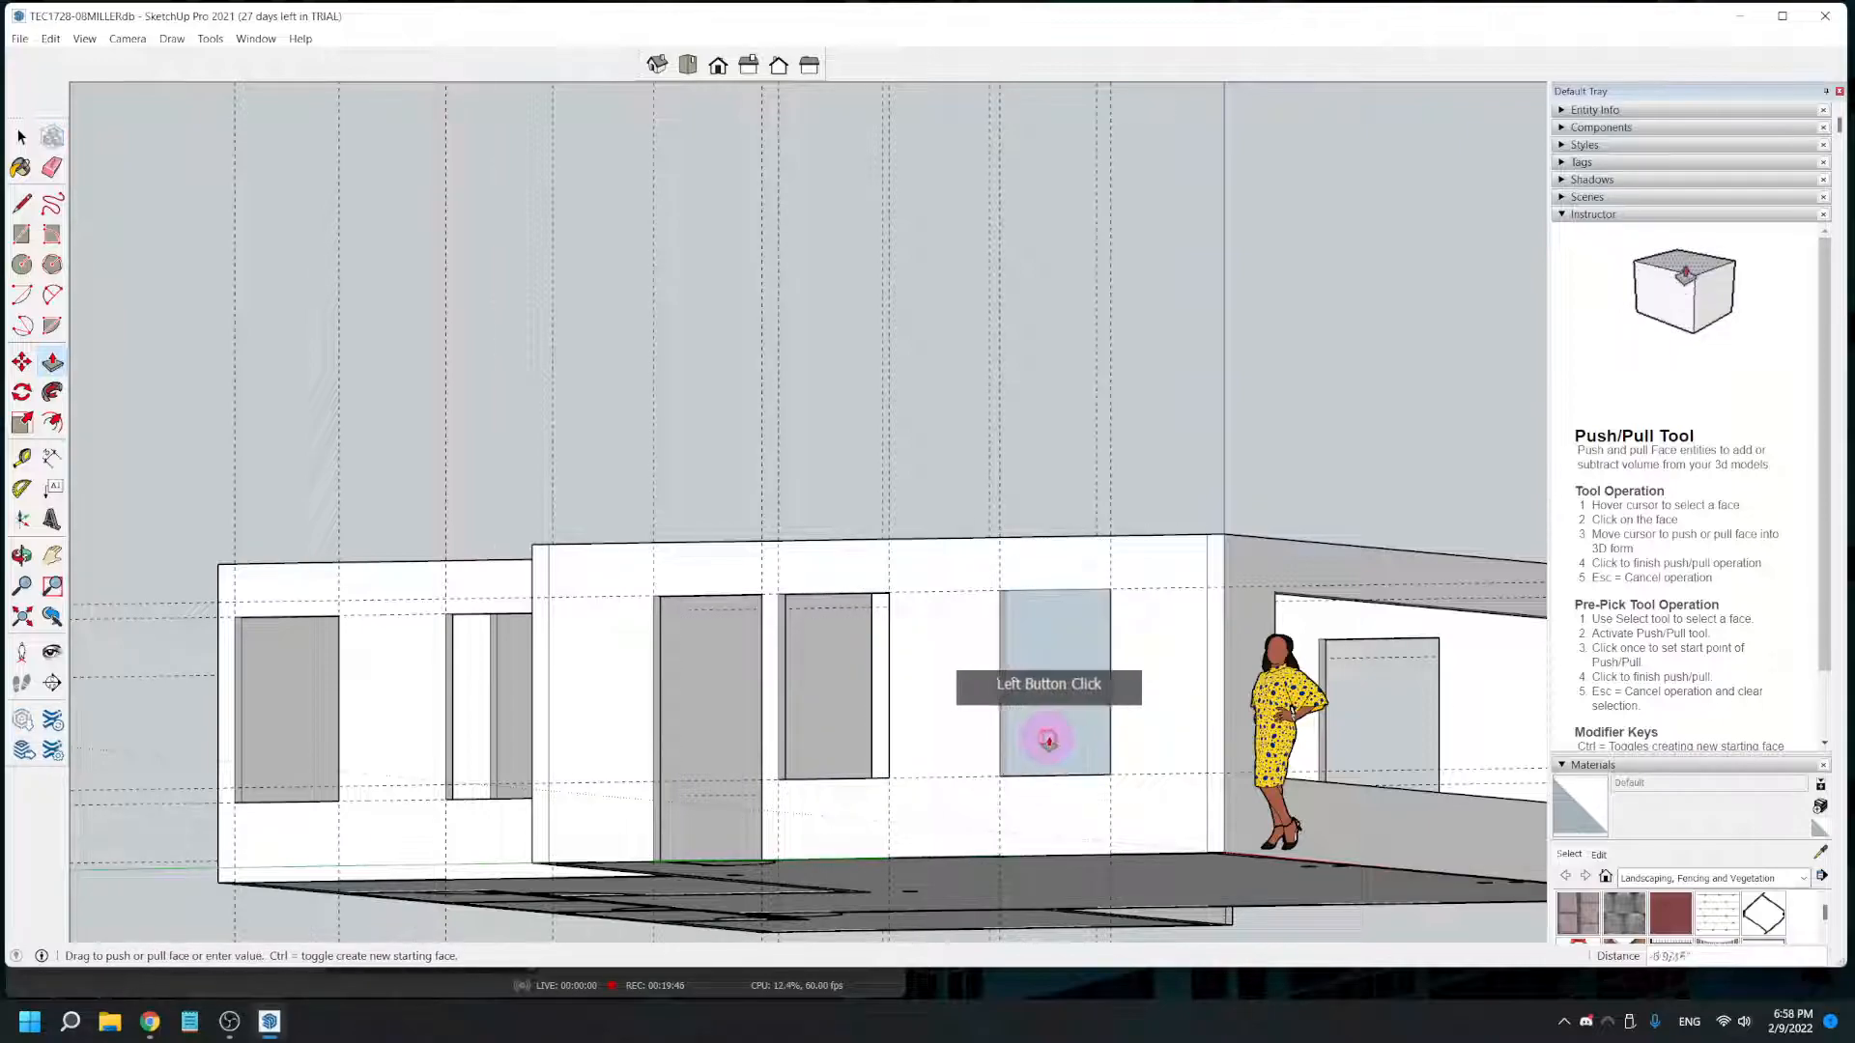
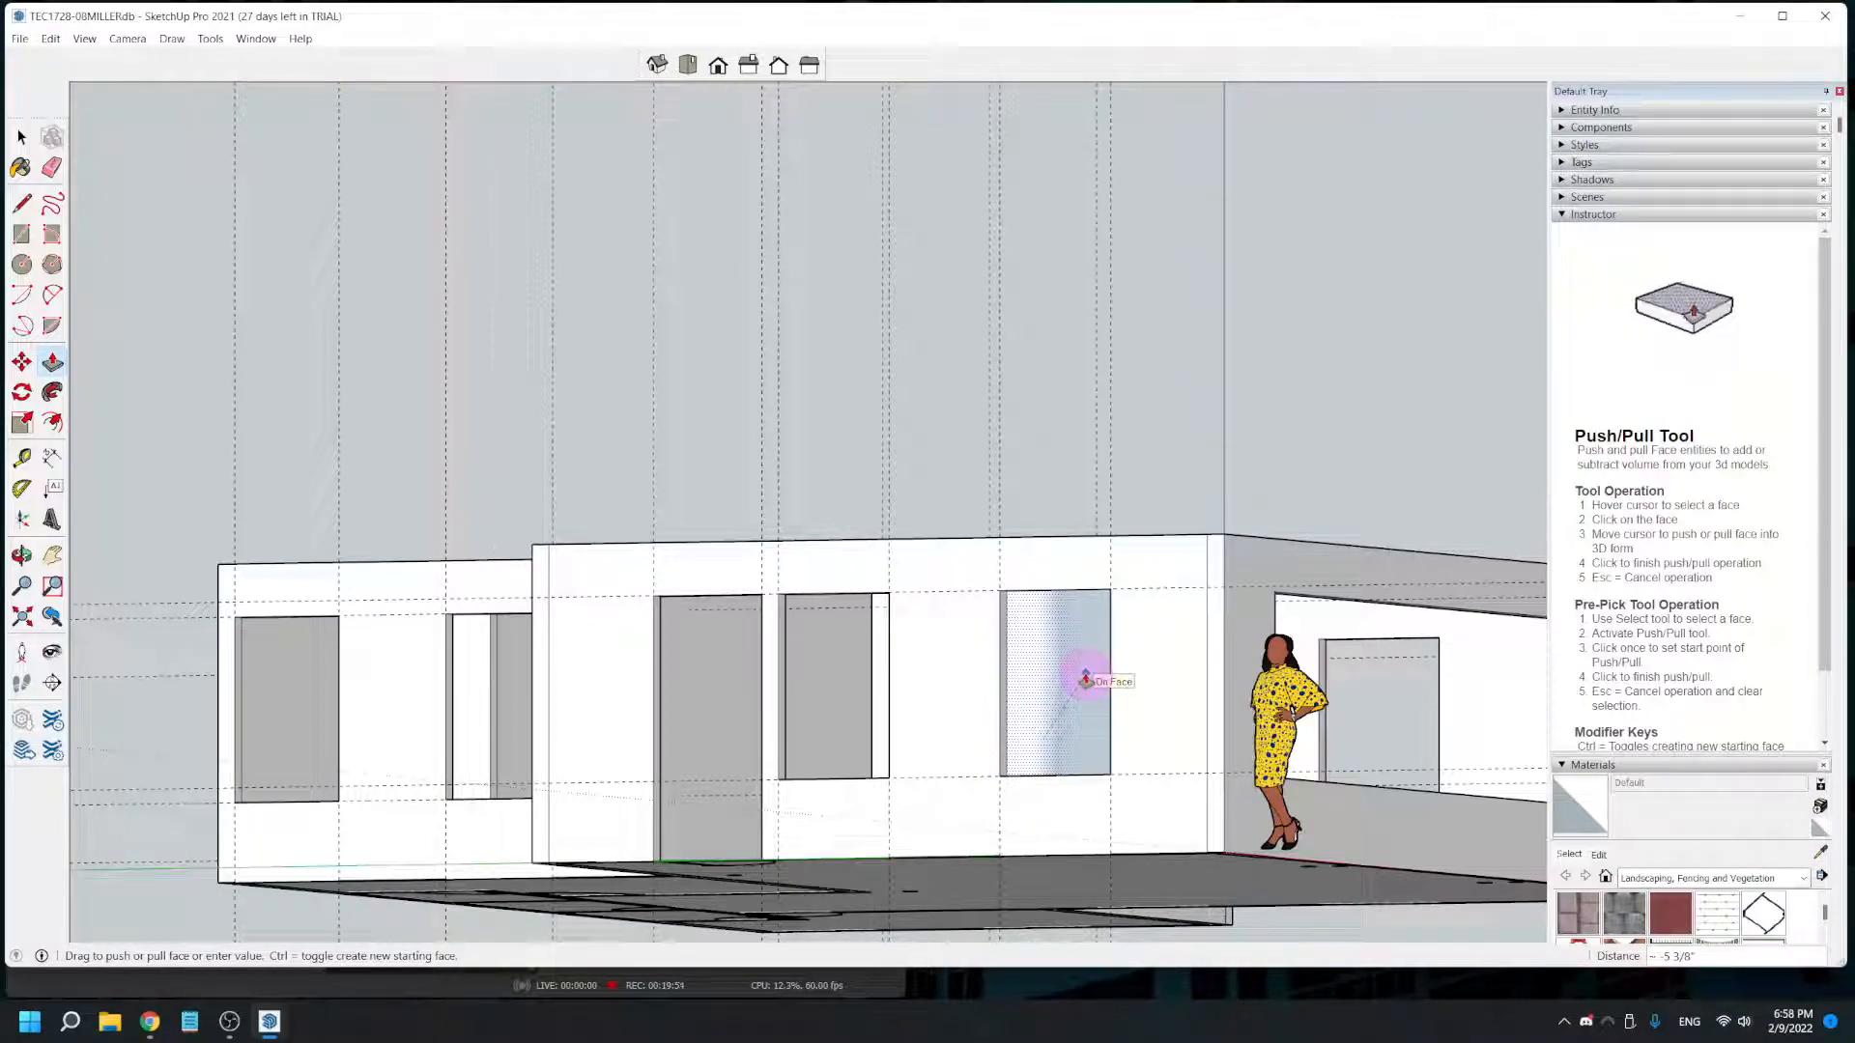
- Finish pushing the last window on the large room's rear wall inward 5 3/8" and delete all guides from the model
{"action": "left_click", "coordinate": [1086, 679]}
{"action": "scroll", "coordinate": [766, 708], "scroll_direction": "down", "scroll_amount": 5}
{"action": "middle_click_drag", "start_coordinate": [762, 709], "coordinate": [828, 617]}
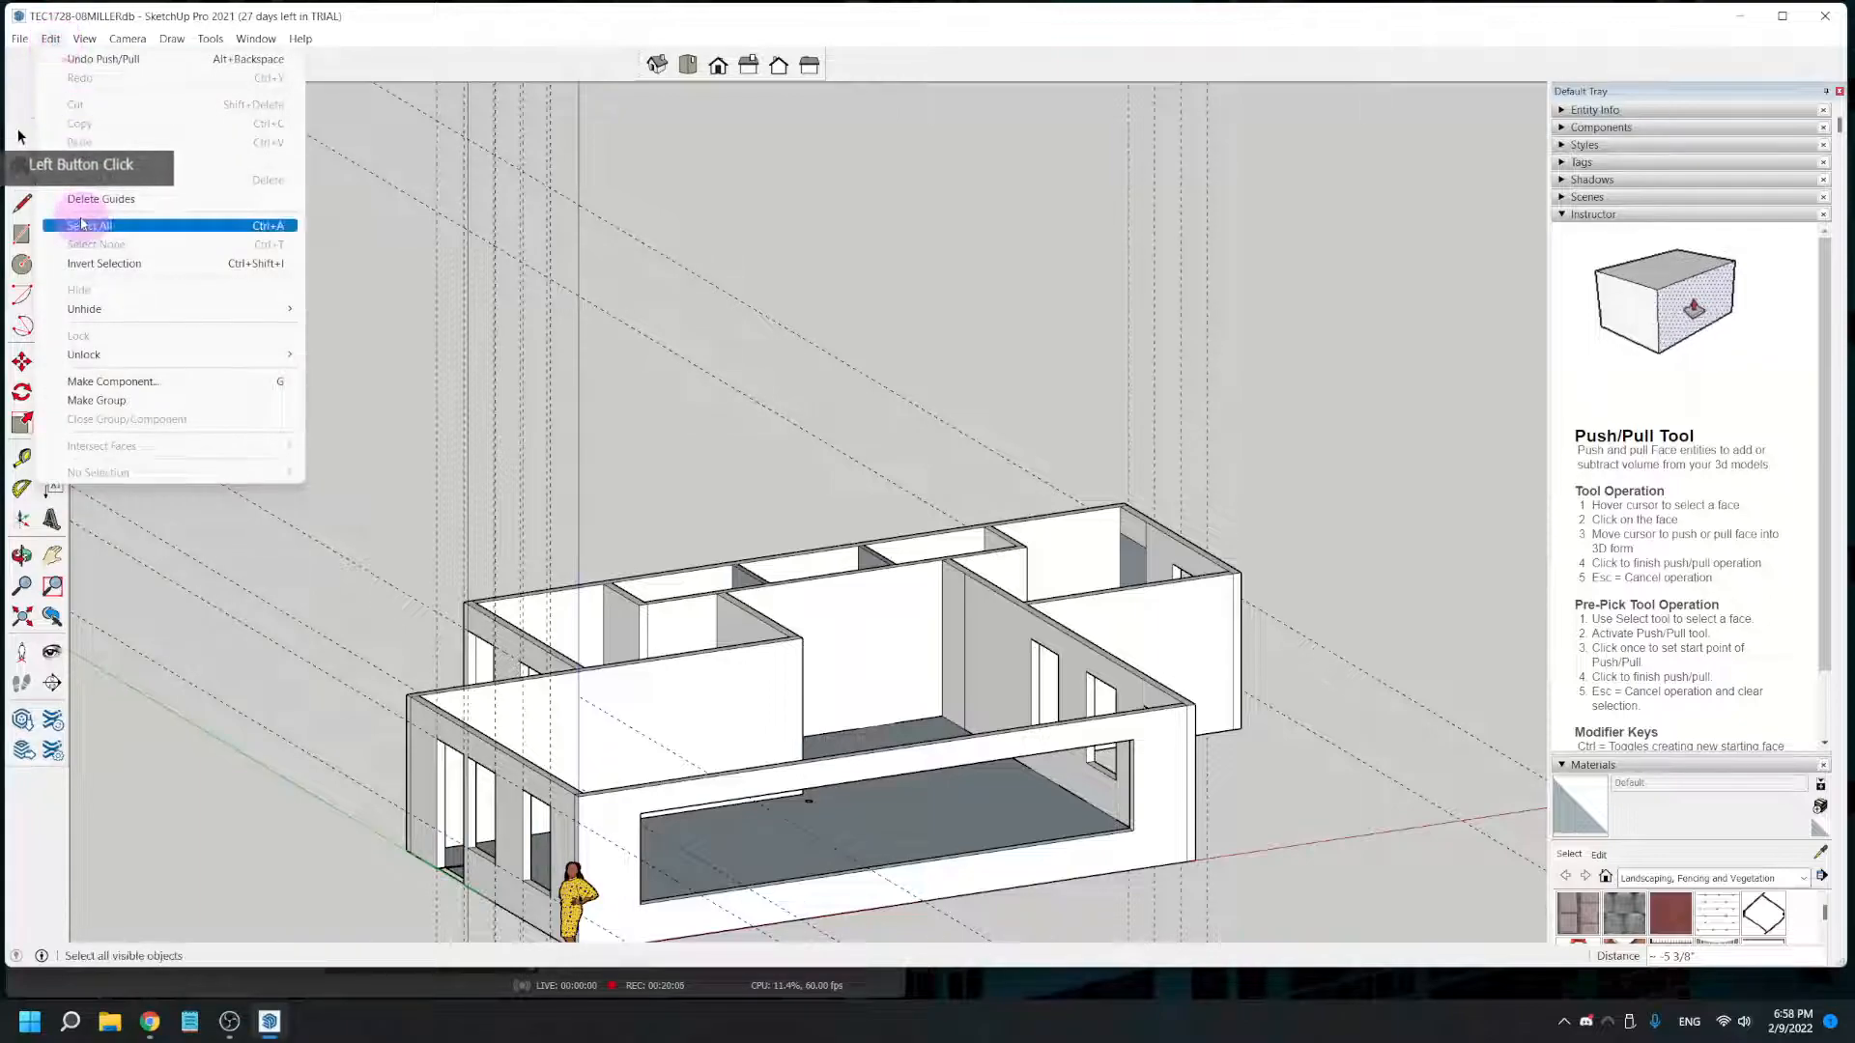
{"action": "left_click", "coordinate": [80, 201]}
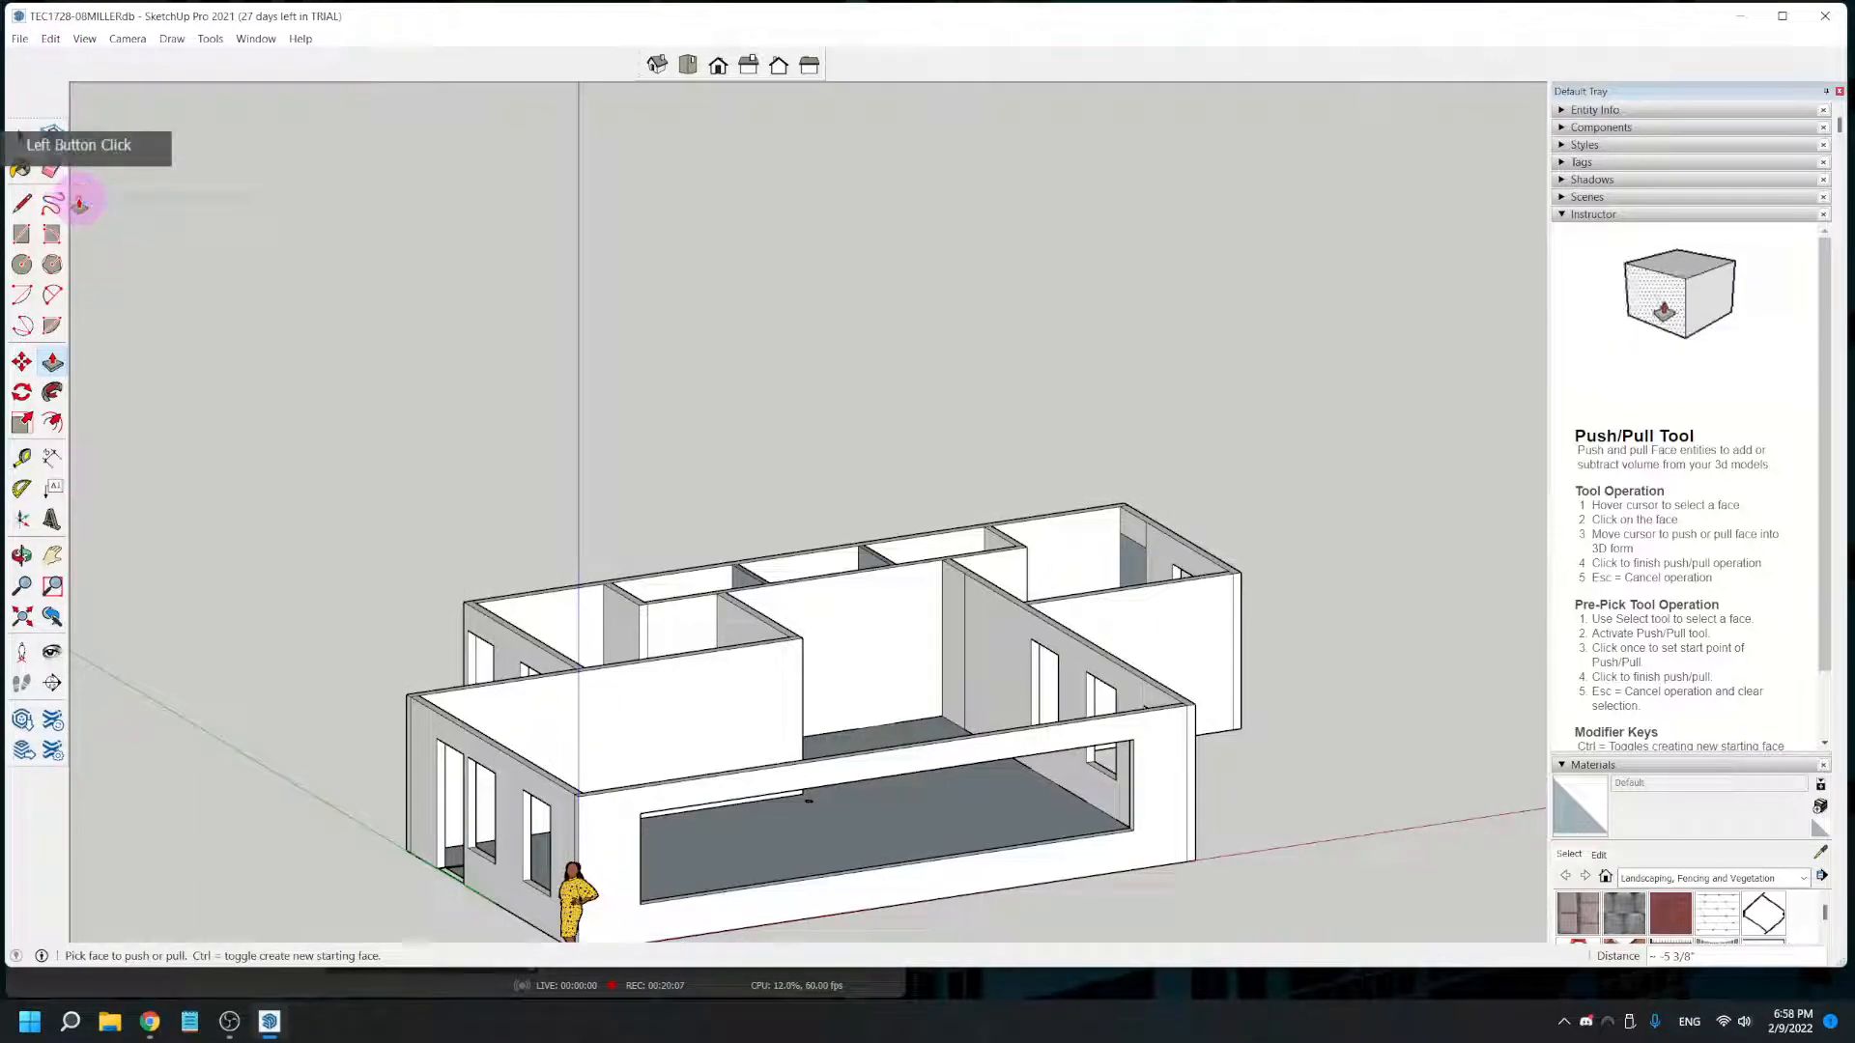
- Save the model under its current file name
{"action": "left_click", "coordinate": [21, 40]}
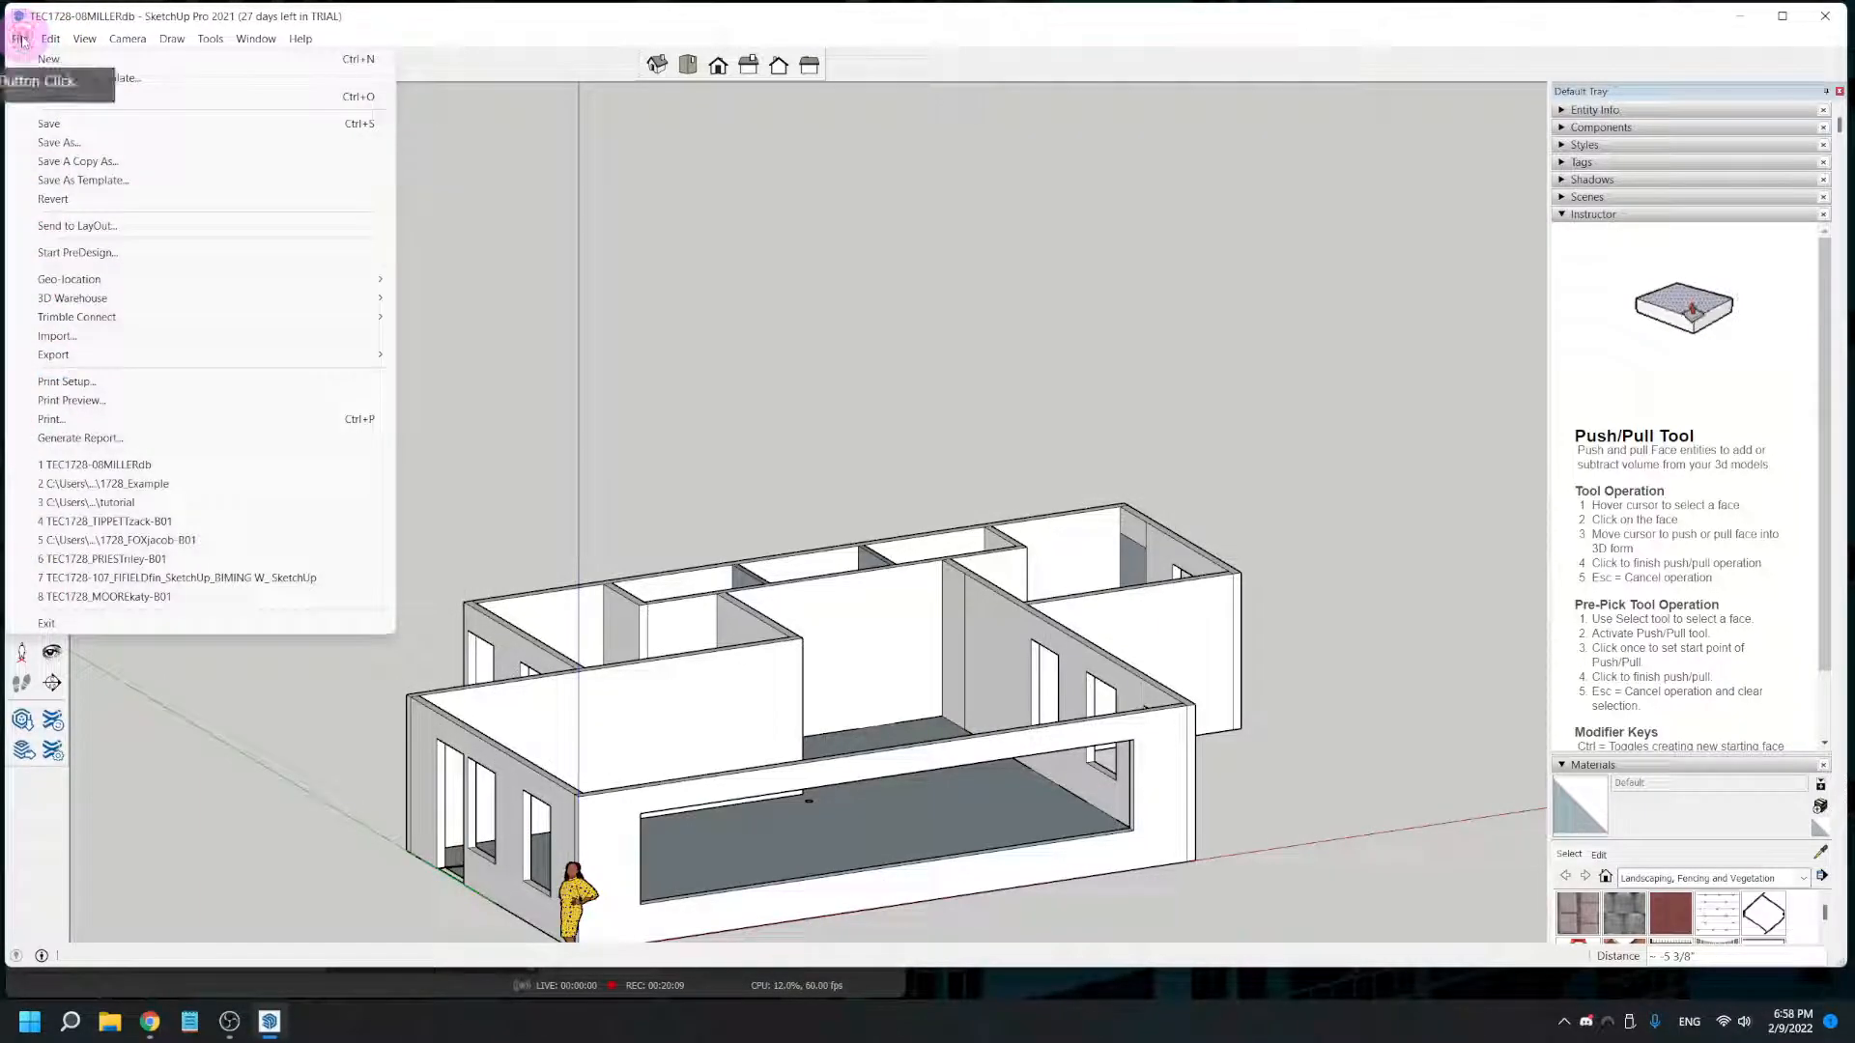
{"action": "left_click", "coordinate": [59, 122]}
- Try to Push/Pull the leftover face inside the end wall's corner window to open it through the wall
{"action": "scroll", "coordinate": [515, 596], "scroll_direction": "down", "scroll_amount": 2}
{"action": "middle_click_drag", "start_coordinate": [630, 755], "coordinate": [616, 749]}
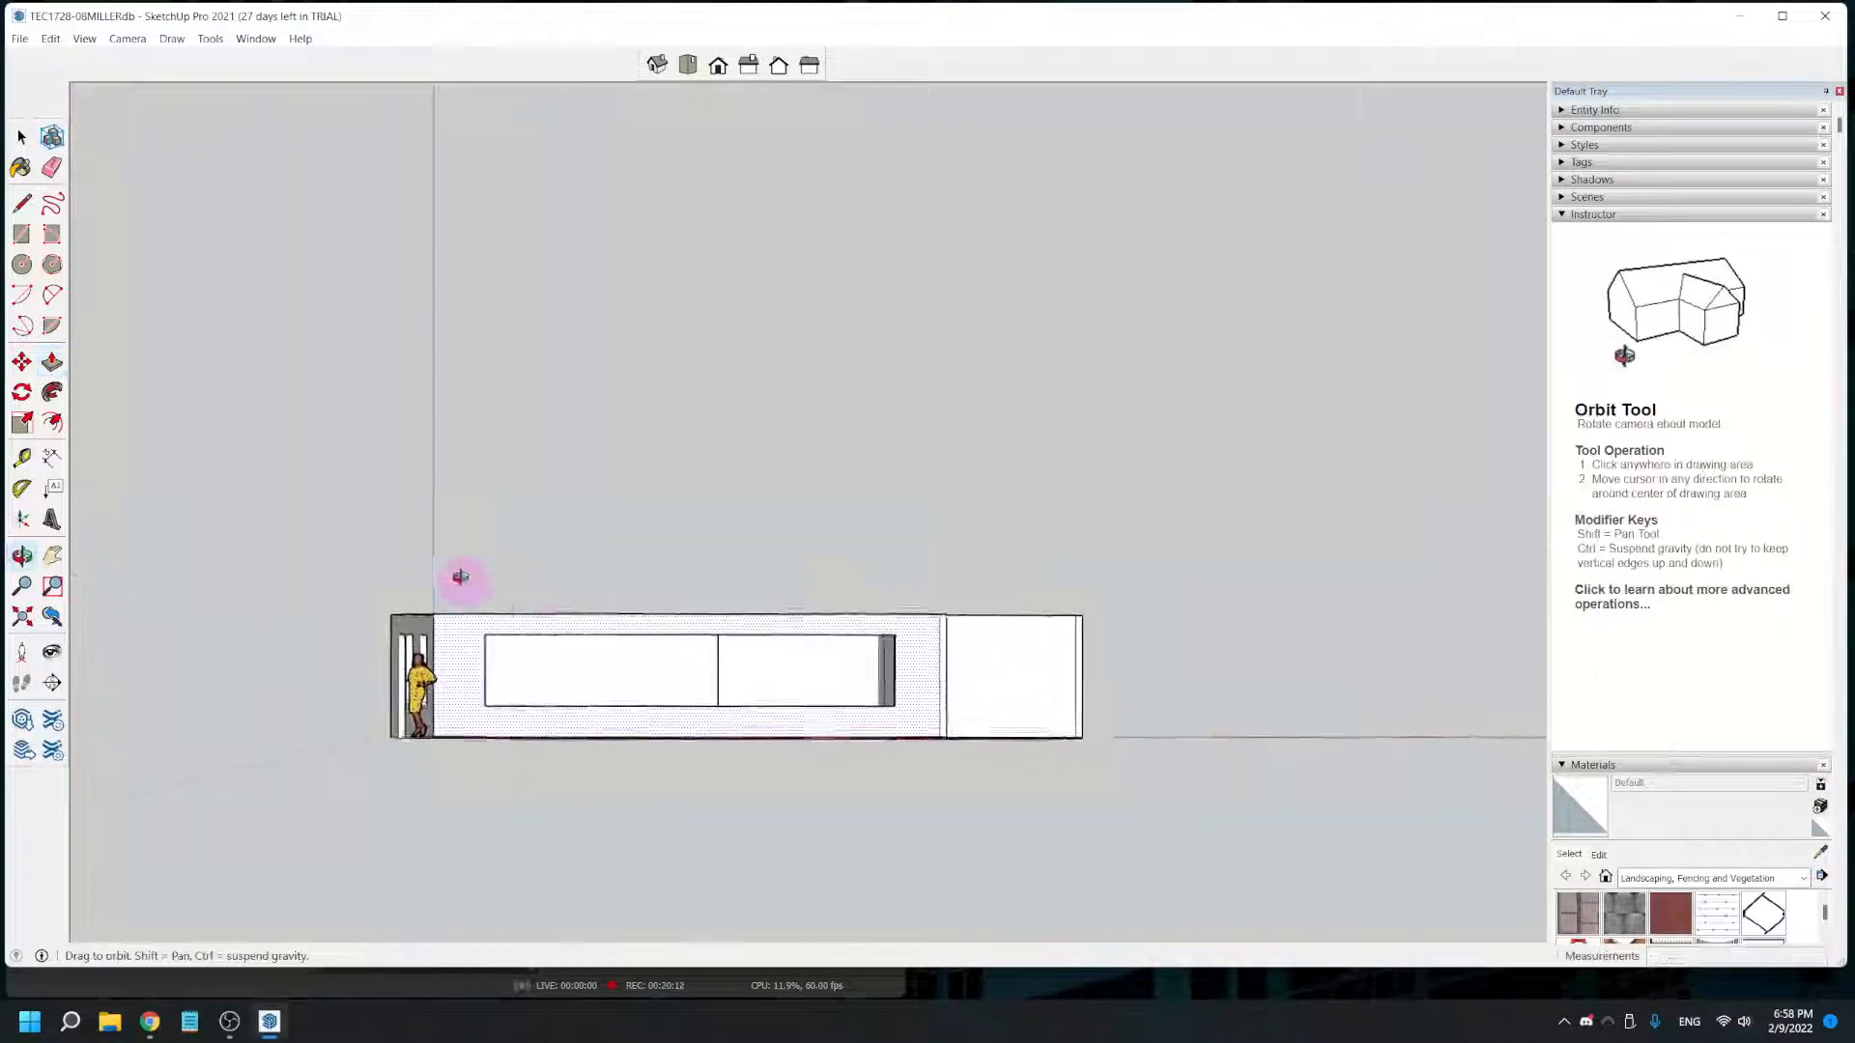
{"action": "left_click_drag", "start_coordinate": [526, 461], "coordinate": [729, 492]}
{"action": "left_click_drag", "start_coordinate": [967, 645], "coordinate": [145, 580]}
{"action": "key", "text": "p"}
{"action": "middle_click_drag", "start_coordinate": [793, 620], "coordinate": [961, 605]}
{"action": "scroll", "coordinate": [1111, 628], "scroll_direction": "up", "scroll_amount": 2}
{"action": "middle_click_drag", "start_coordinate": [1135, 645], "coordinate": [972, 708]}
{"action": "scroll", "coordinate": [978, 697], "scroll_direction": "up", "scroll_amount": 2}
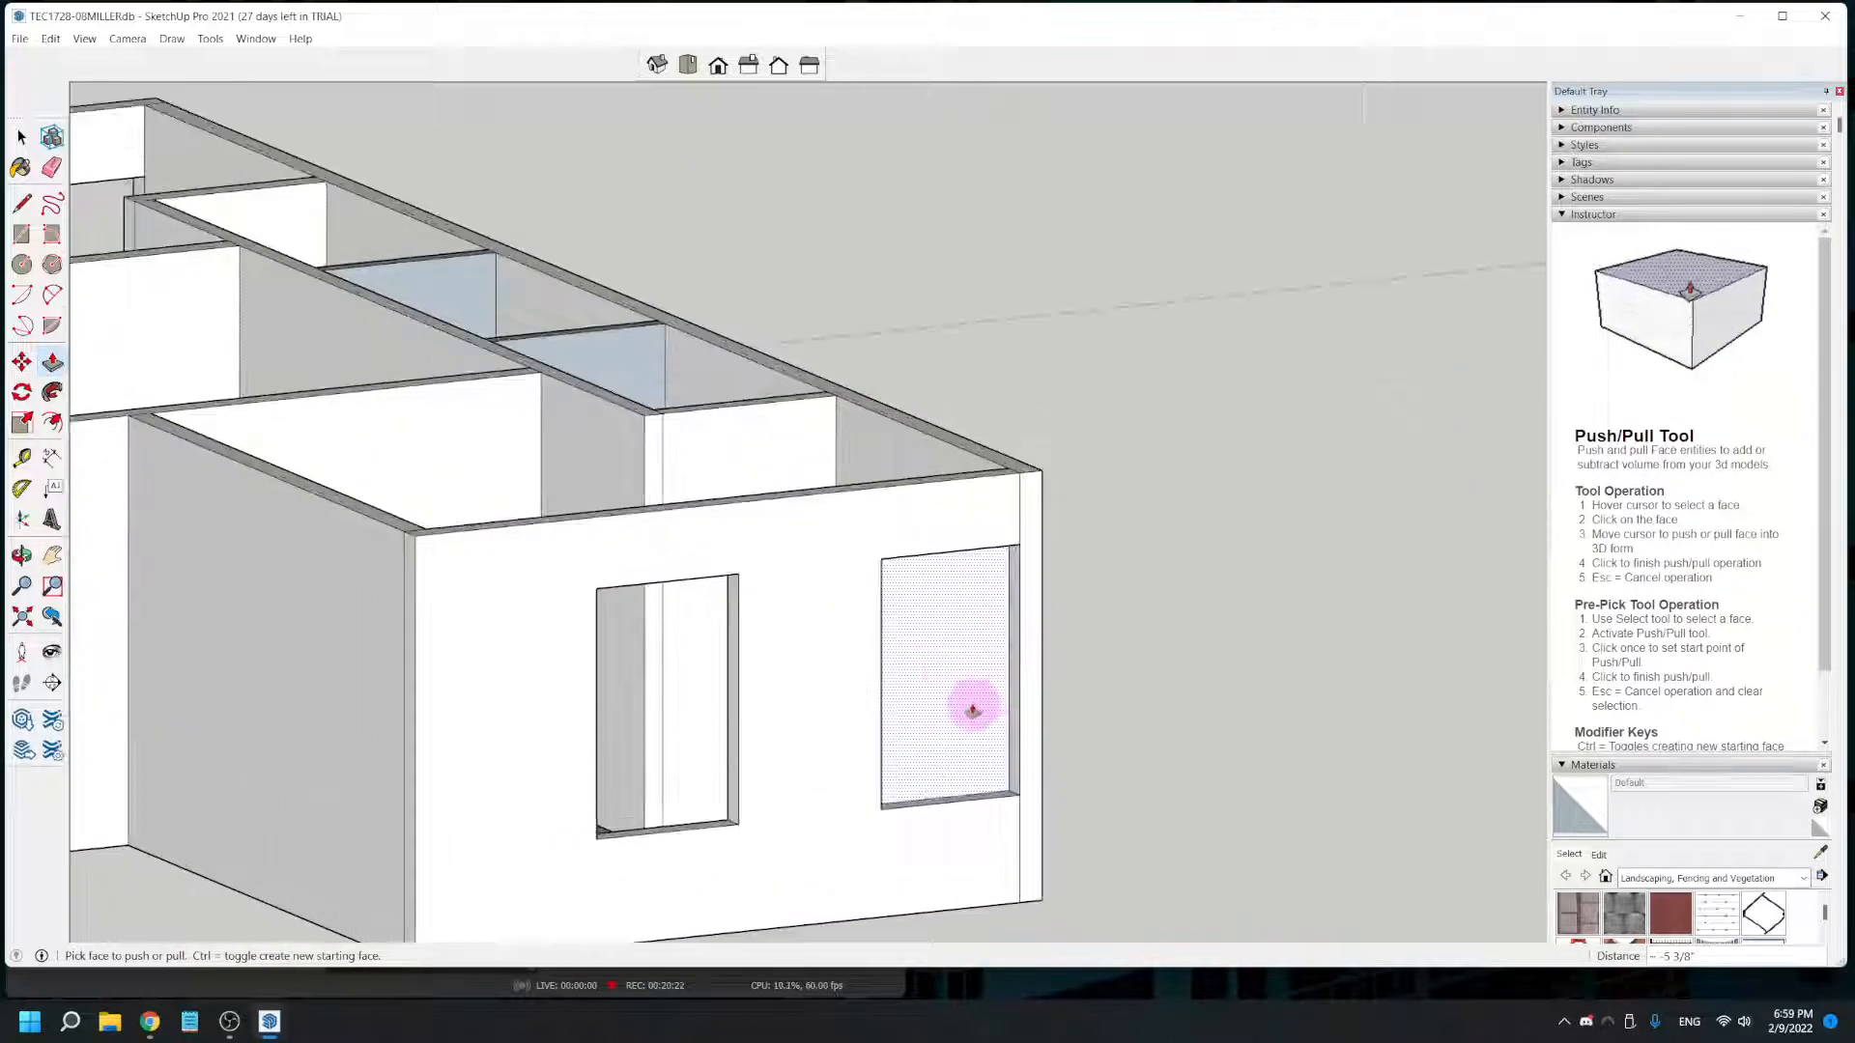
{"action": "left_click", "coordinate": [952, 695]}
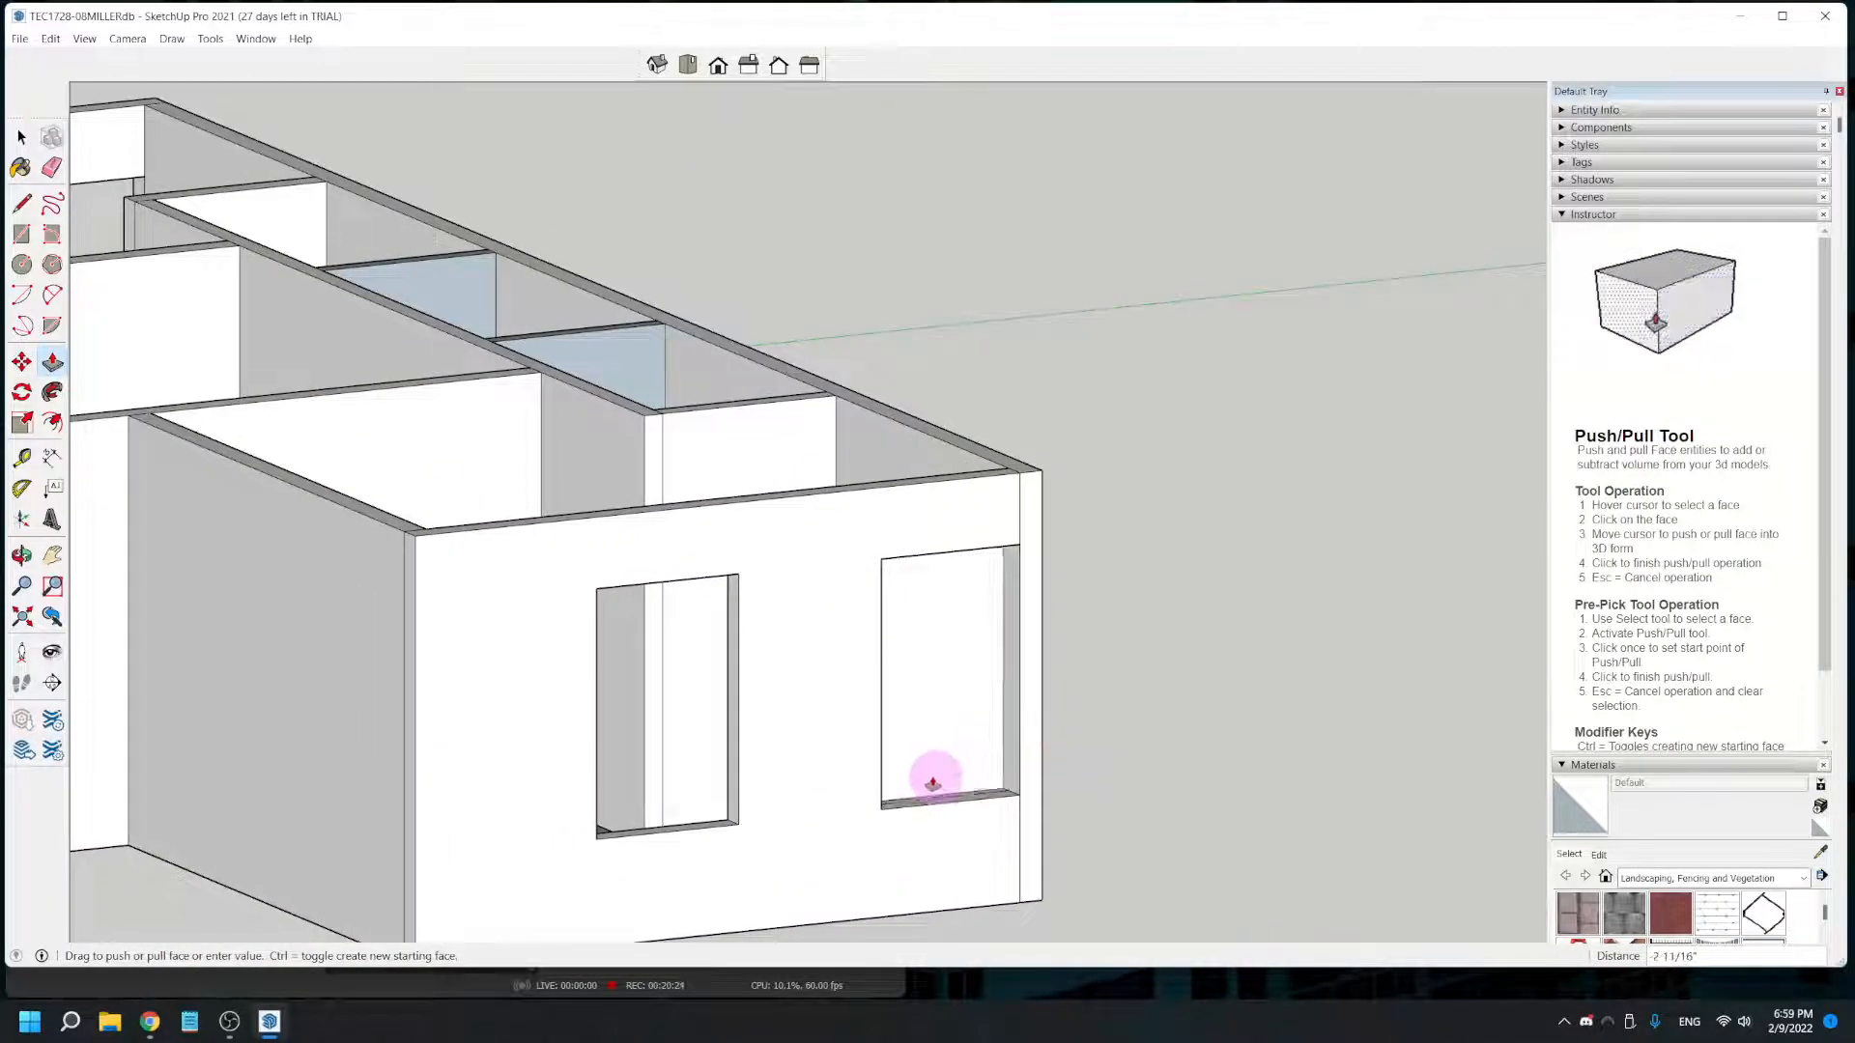
{"action": "left_click", "coordinate": [916, 807]}
{"action": "middle_click_drag", "start_coordinate": [924, 812], "coordinate": [1275, 875]}
{"action": "middle_click_drag", "start_coordinate": [886, 774], "coordinate": [1475, 930]}
{"action": "left_click", "coordinate": [1142, 428]}
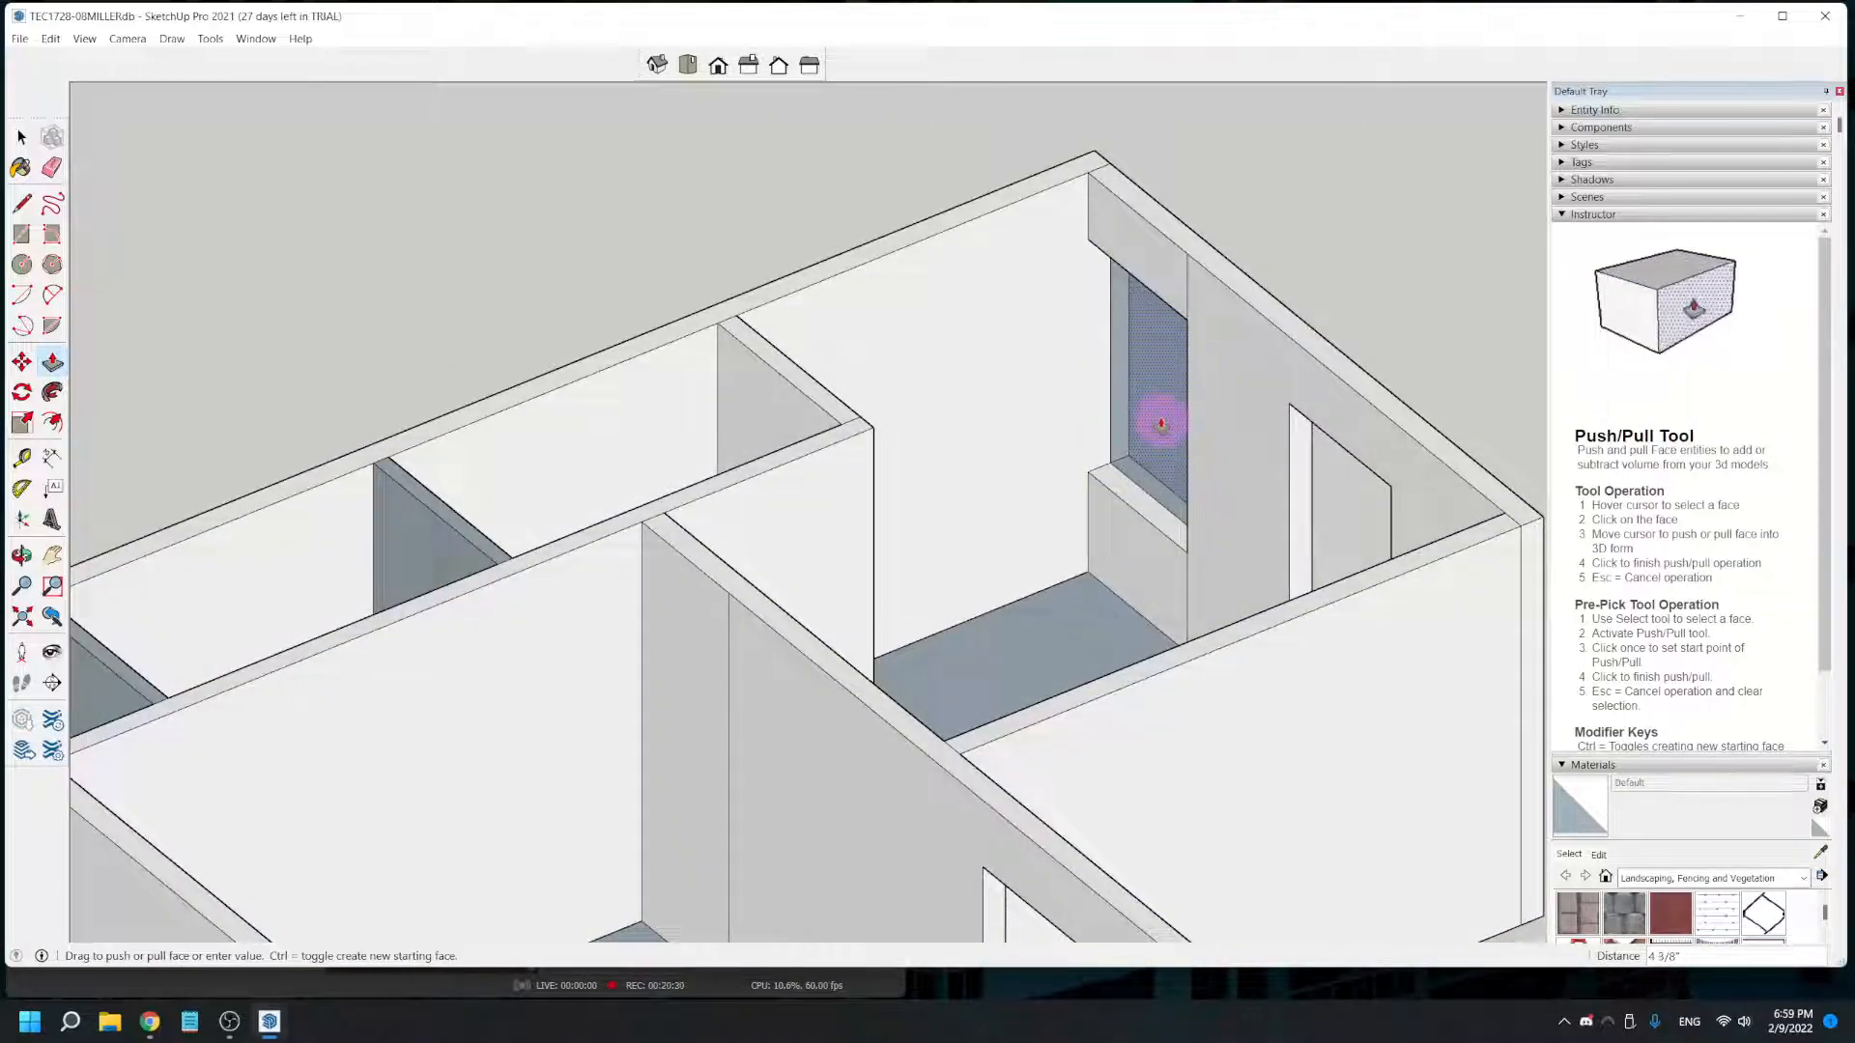
{"action": "key", "text": "space"}
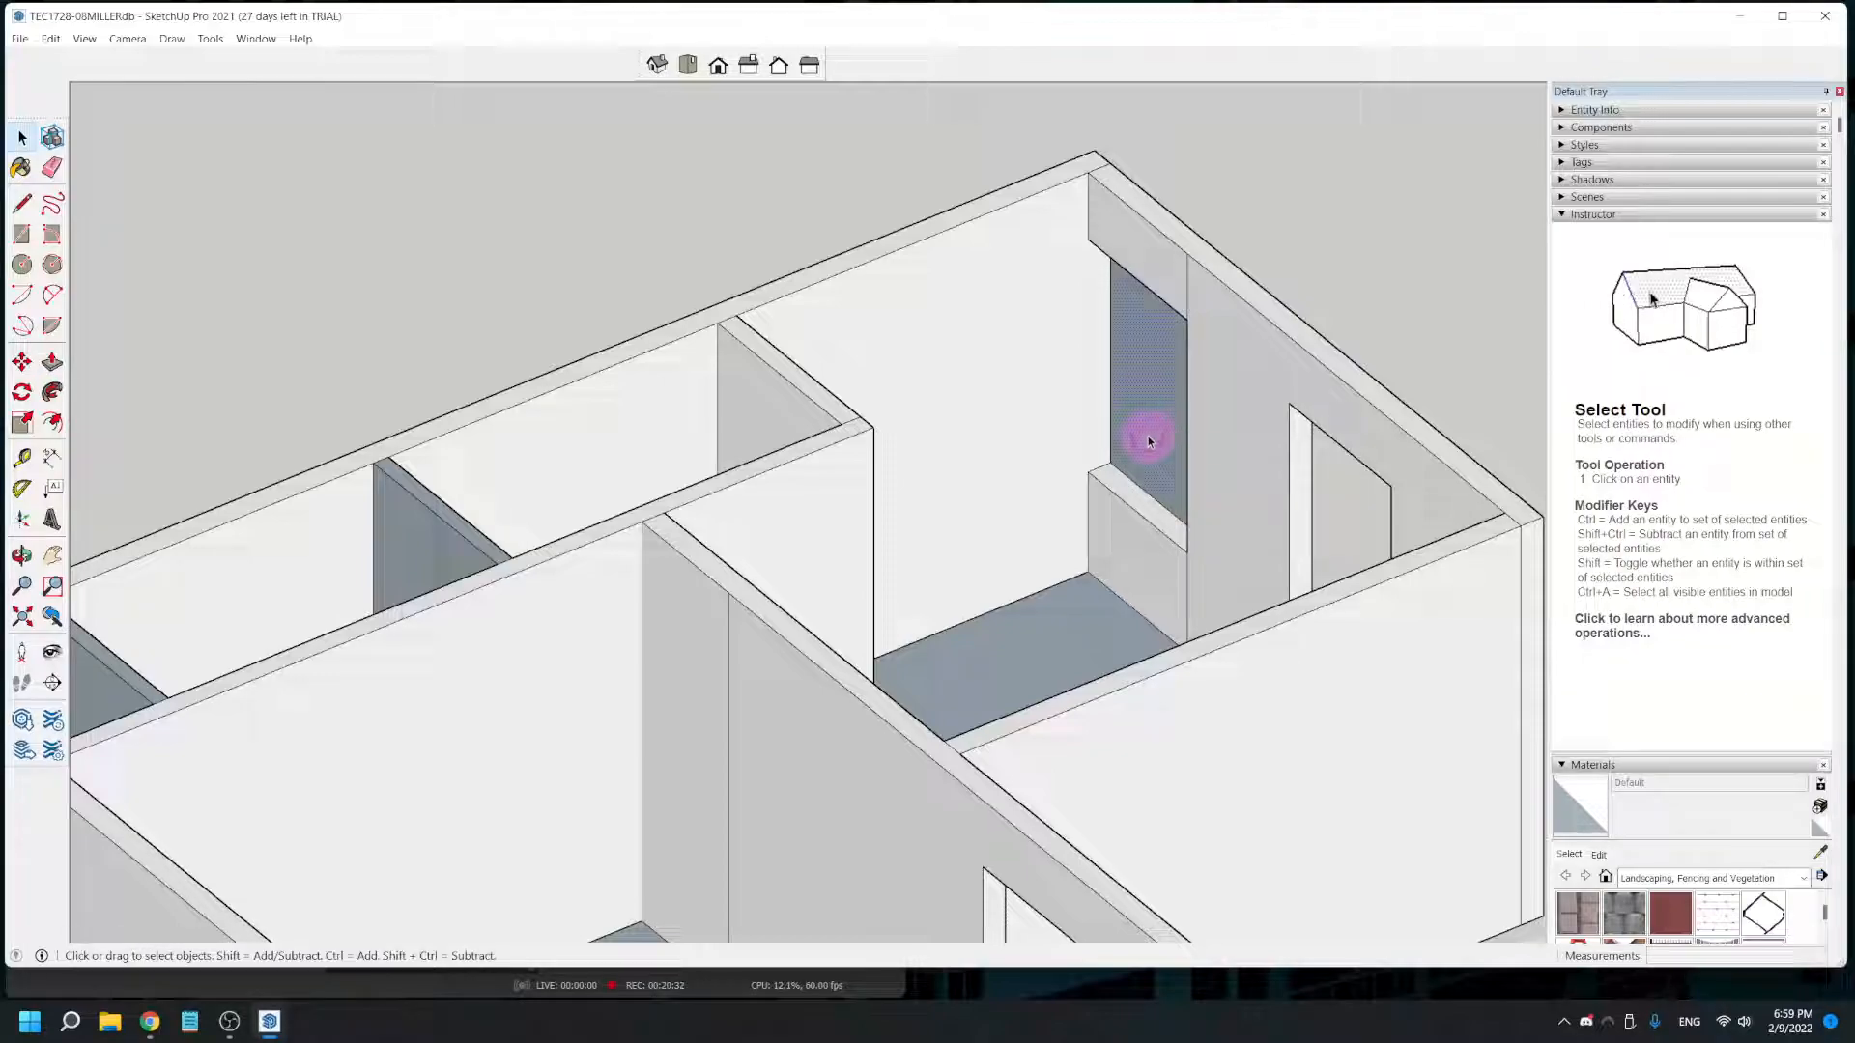
- Delete the leftover face closing the end wall's corner window and save the model
{"action": "left_click", "coordinate": [1161, 577]}
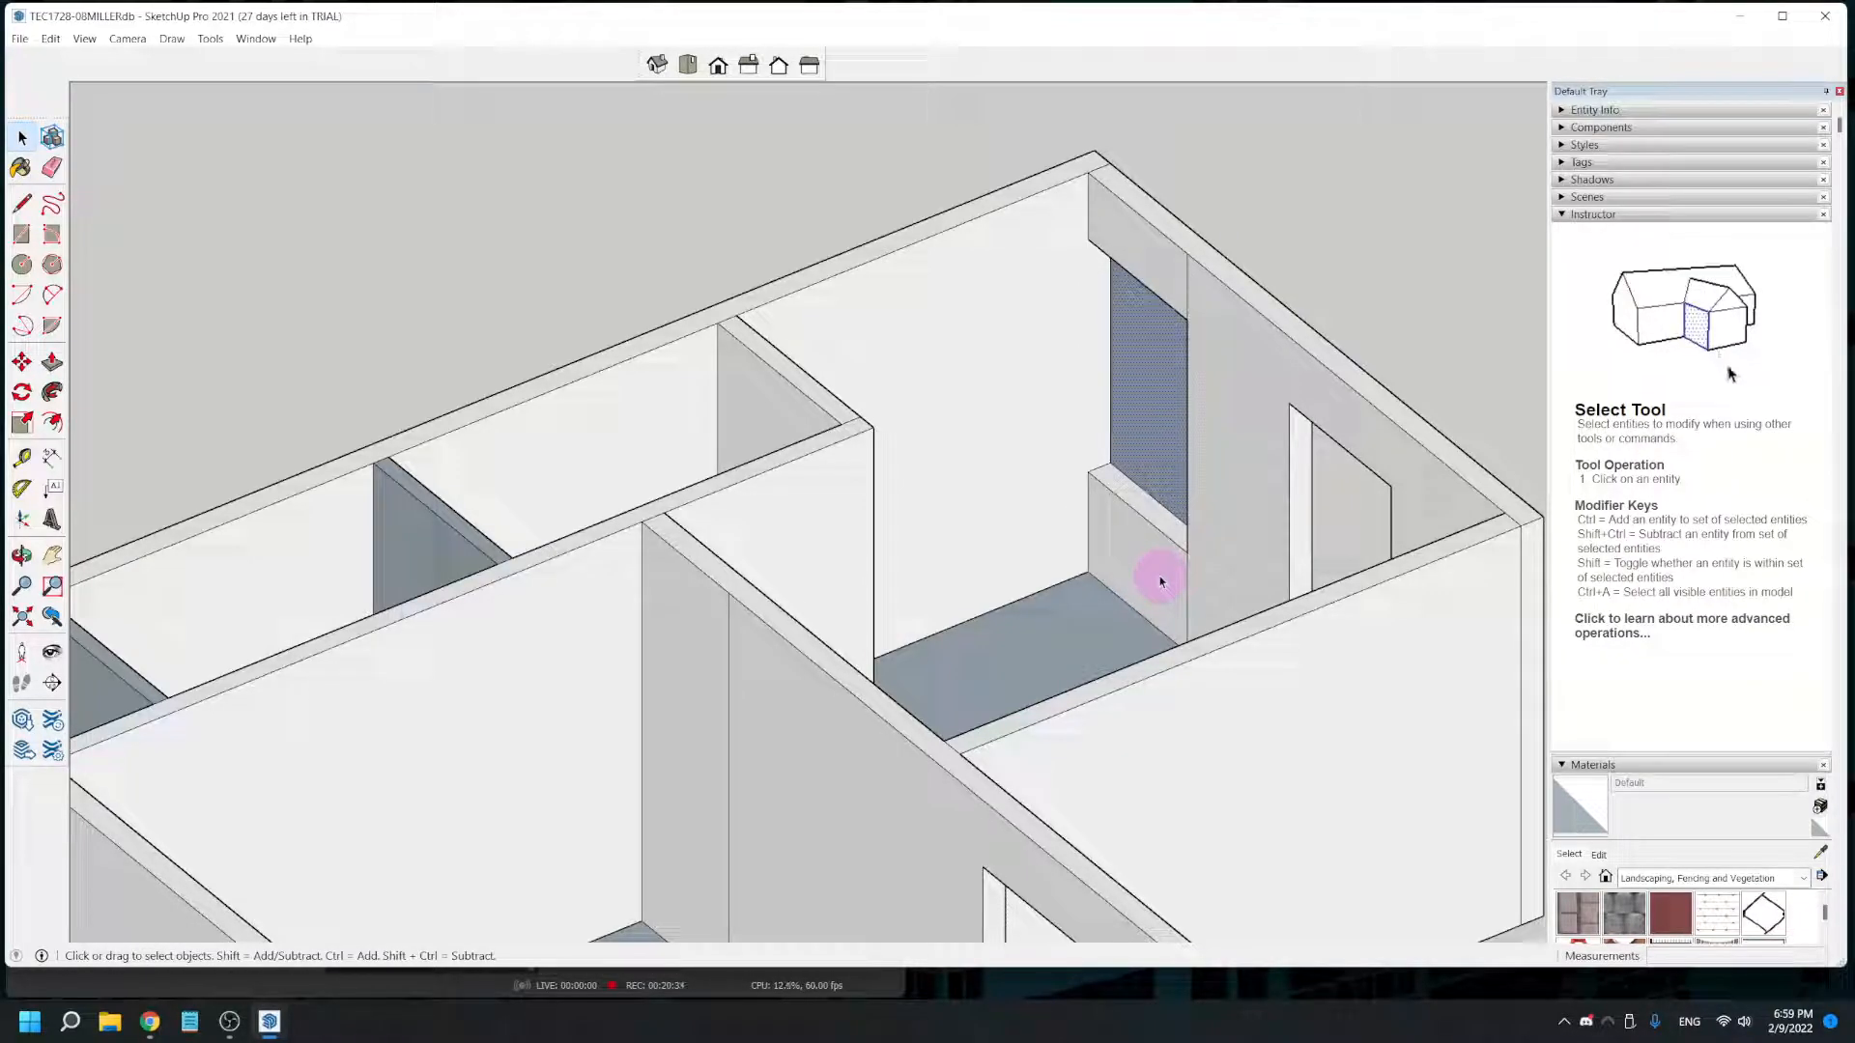
{"action": "right_click", "coordinate": [1161, 581]}
{"action": "key", "text": "Escape"}
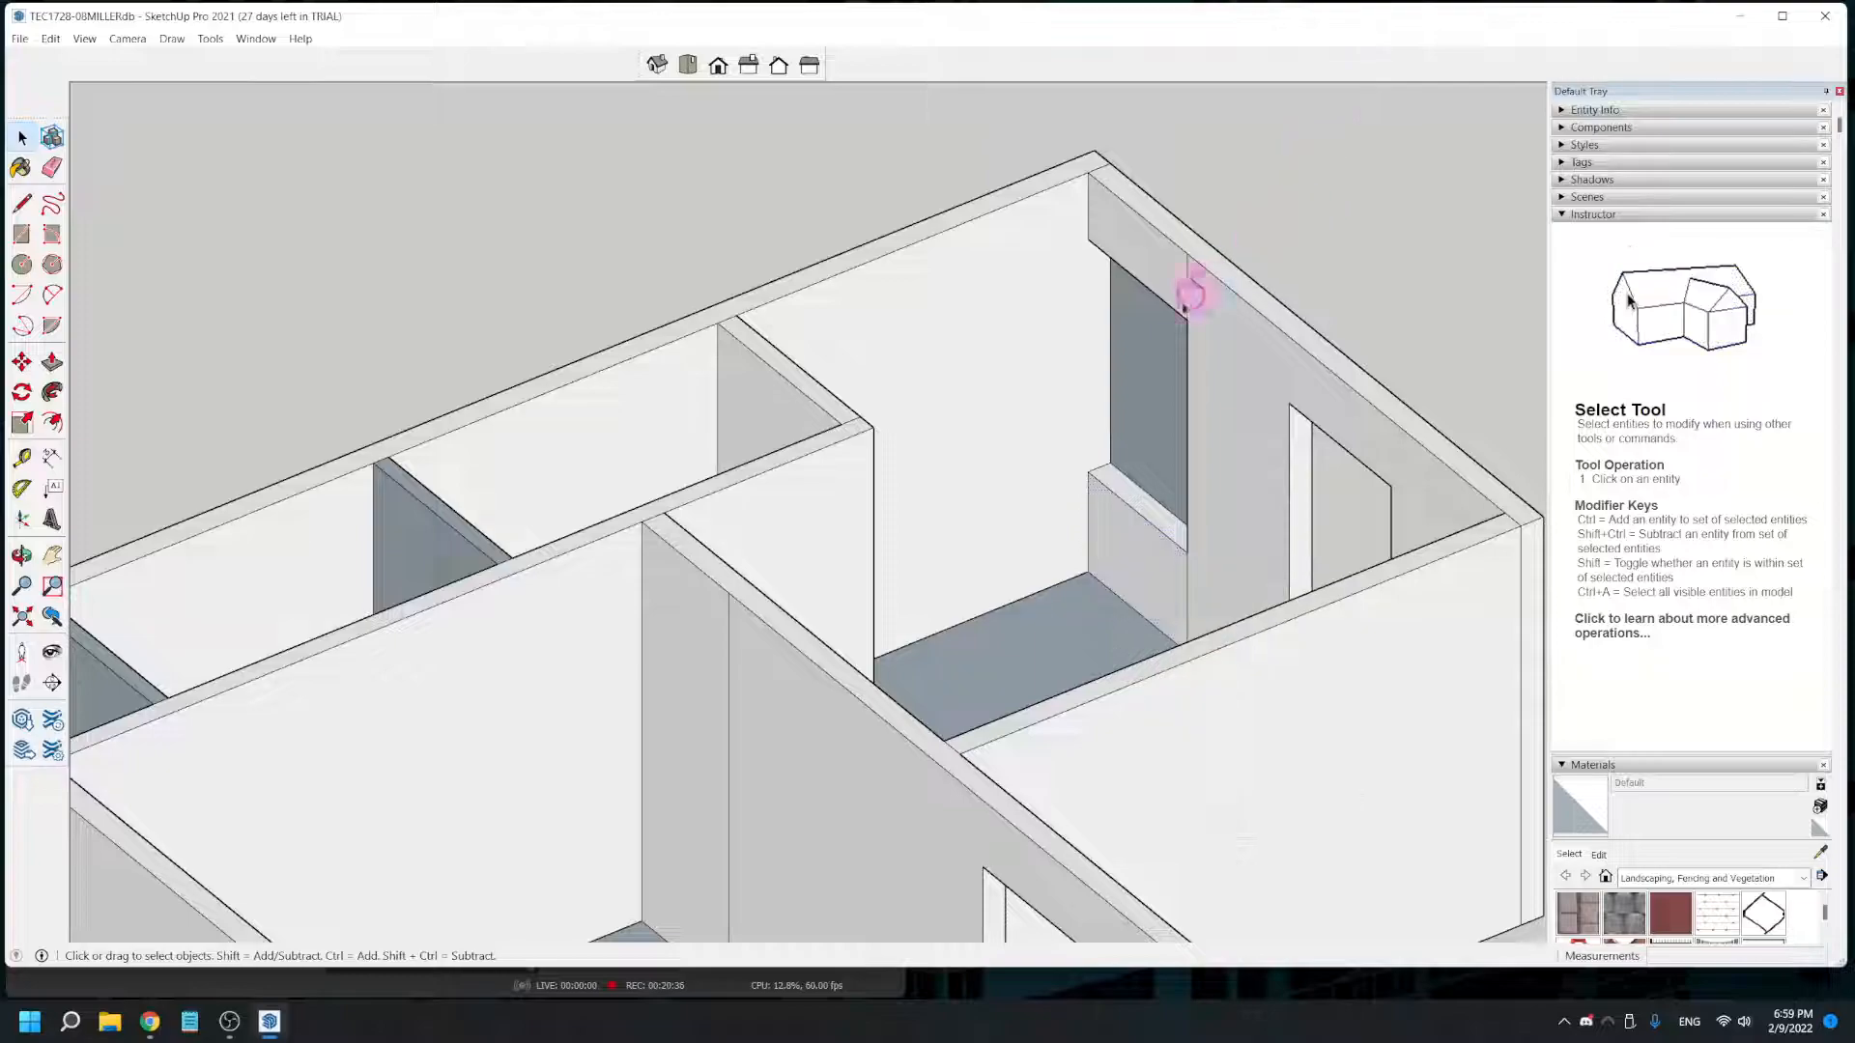
{"action": "left_click", "coordinate": [1136, 378]}
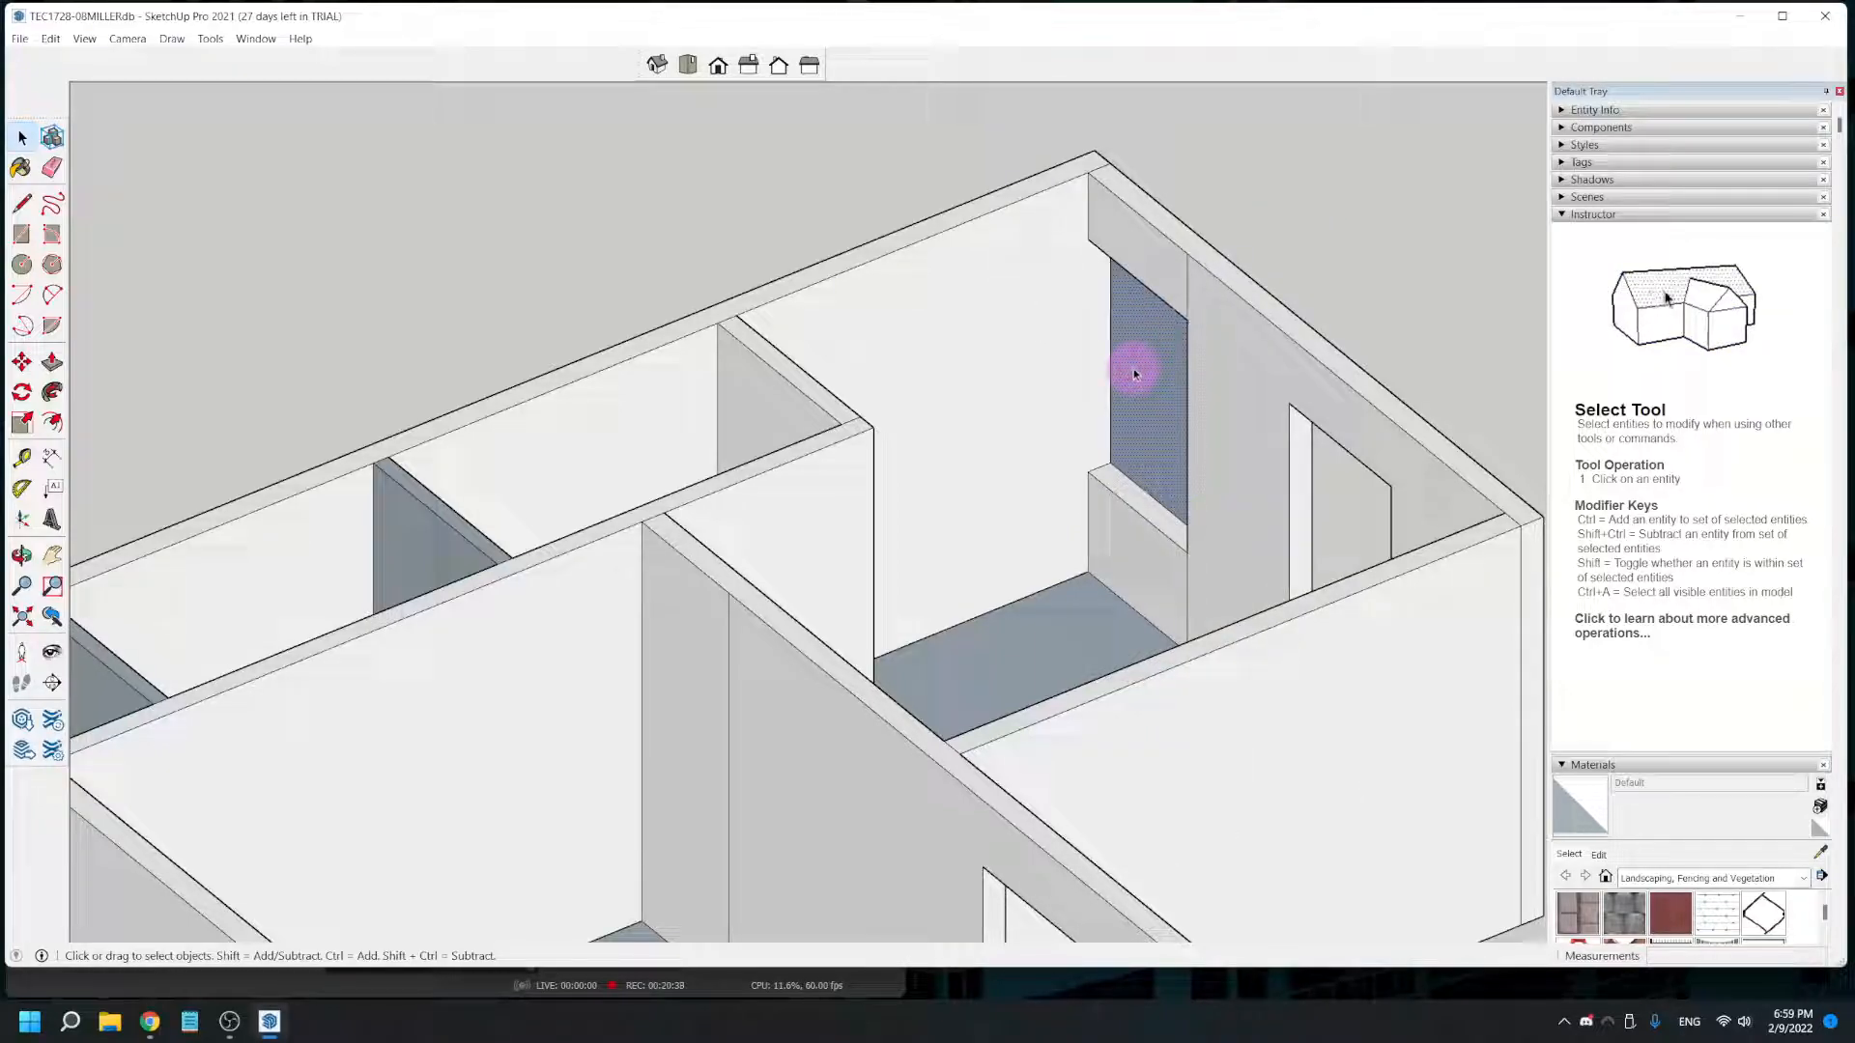
{"action": "key", "text": "Delete"}
{"action": "middle_click_drag", "start_coordinate": [1271, 478], "coordinate": [319, 258]}
{"action": "middle_click_drag", "start_coordinate": [1045, 701], "coordinate": [980, 541]}
{"action": "middle_click_drag", "start_coordinate": [969, 472], "coordinate": [1471, 588]}
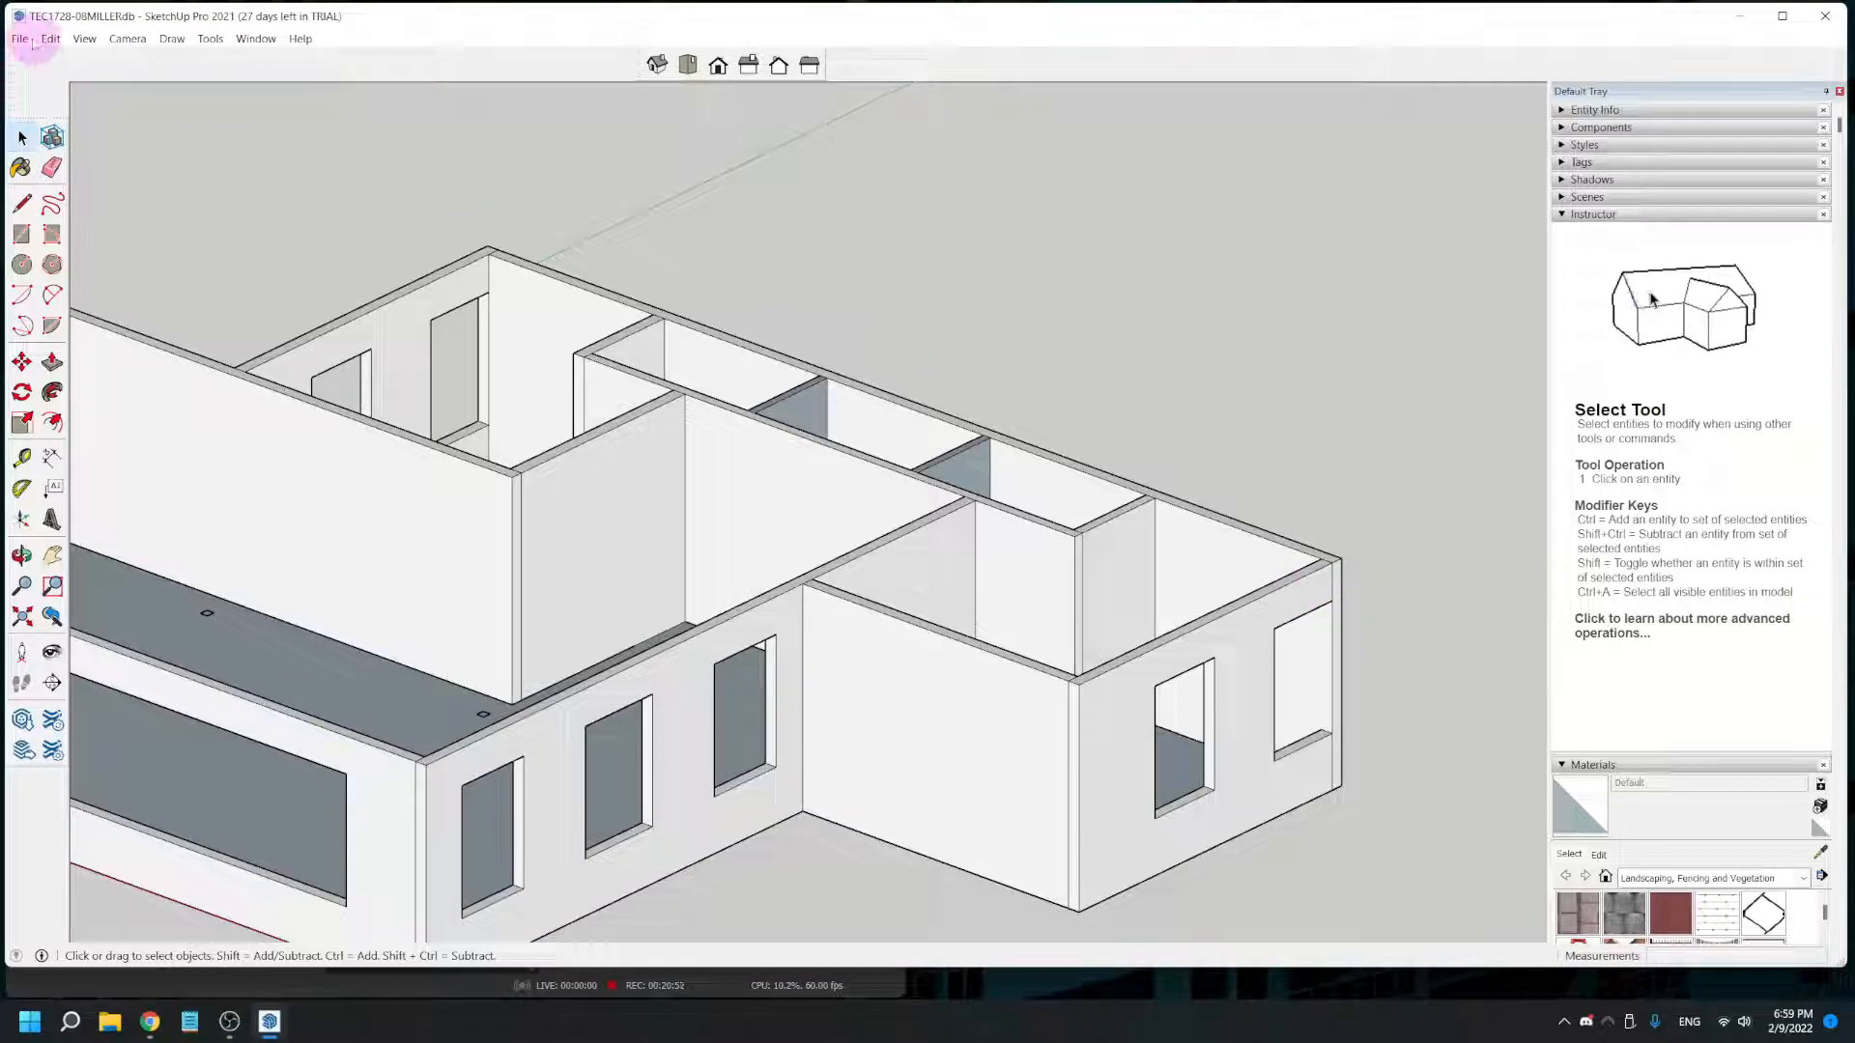
{"action": "left_click", "coordinate": [26, 40]}
{"action": "left_click", "coordinate": [52, 122]}
- Place a vertical guide at the corner-side jamb of the interior door, measured from the window edge on the same wall
{"action": "scroll", "coordinate": [401, 494], "scroll_direction": "down", "scroll_amount": 1}
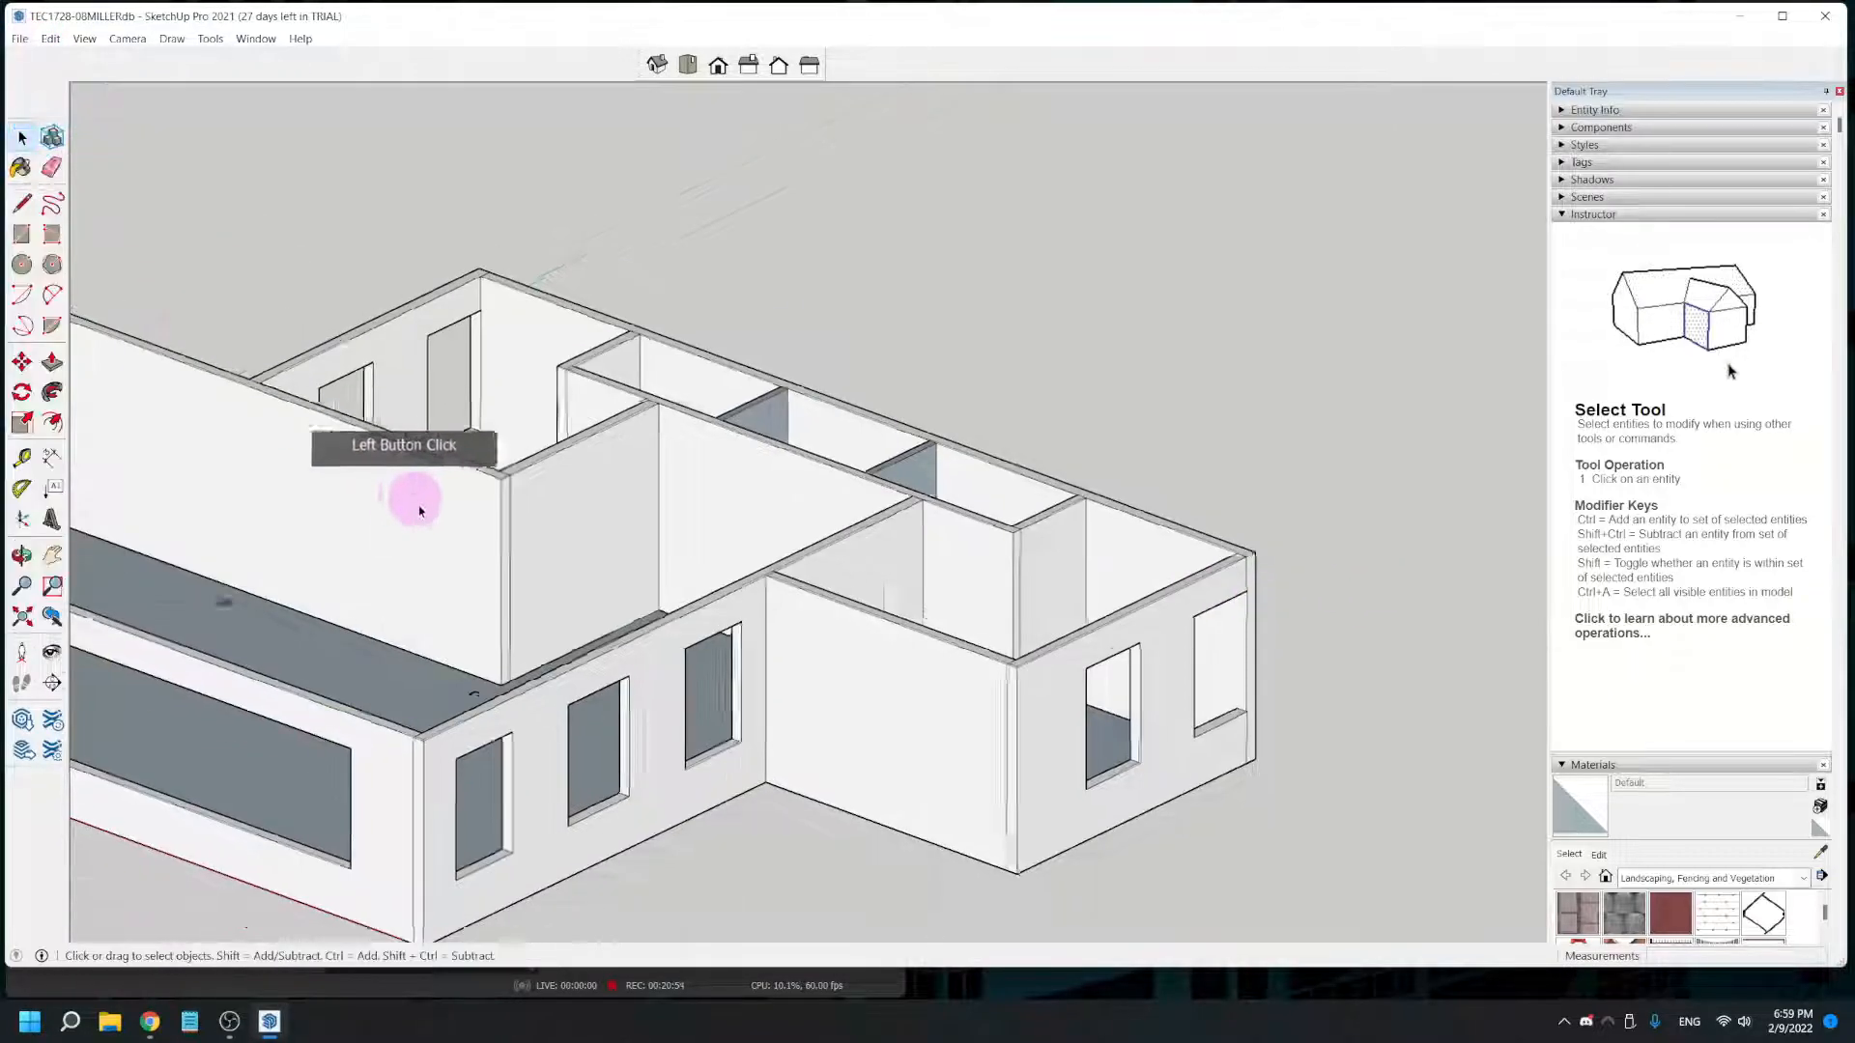
{"action": "scroll", "coordinate": [387, 570], "scroll_direction": "down", "scroll_amount": 2}
{"action": "middle_click_drag", "start_coordinate": [368, 629], "coordinate": [141, 753]}
{"action": "scroll", "coordinate": [629, 691], "scroll_direction": "up", "scroll_amount": 5}
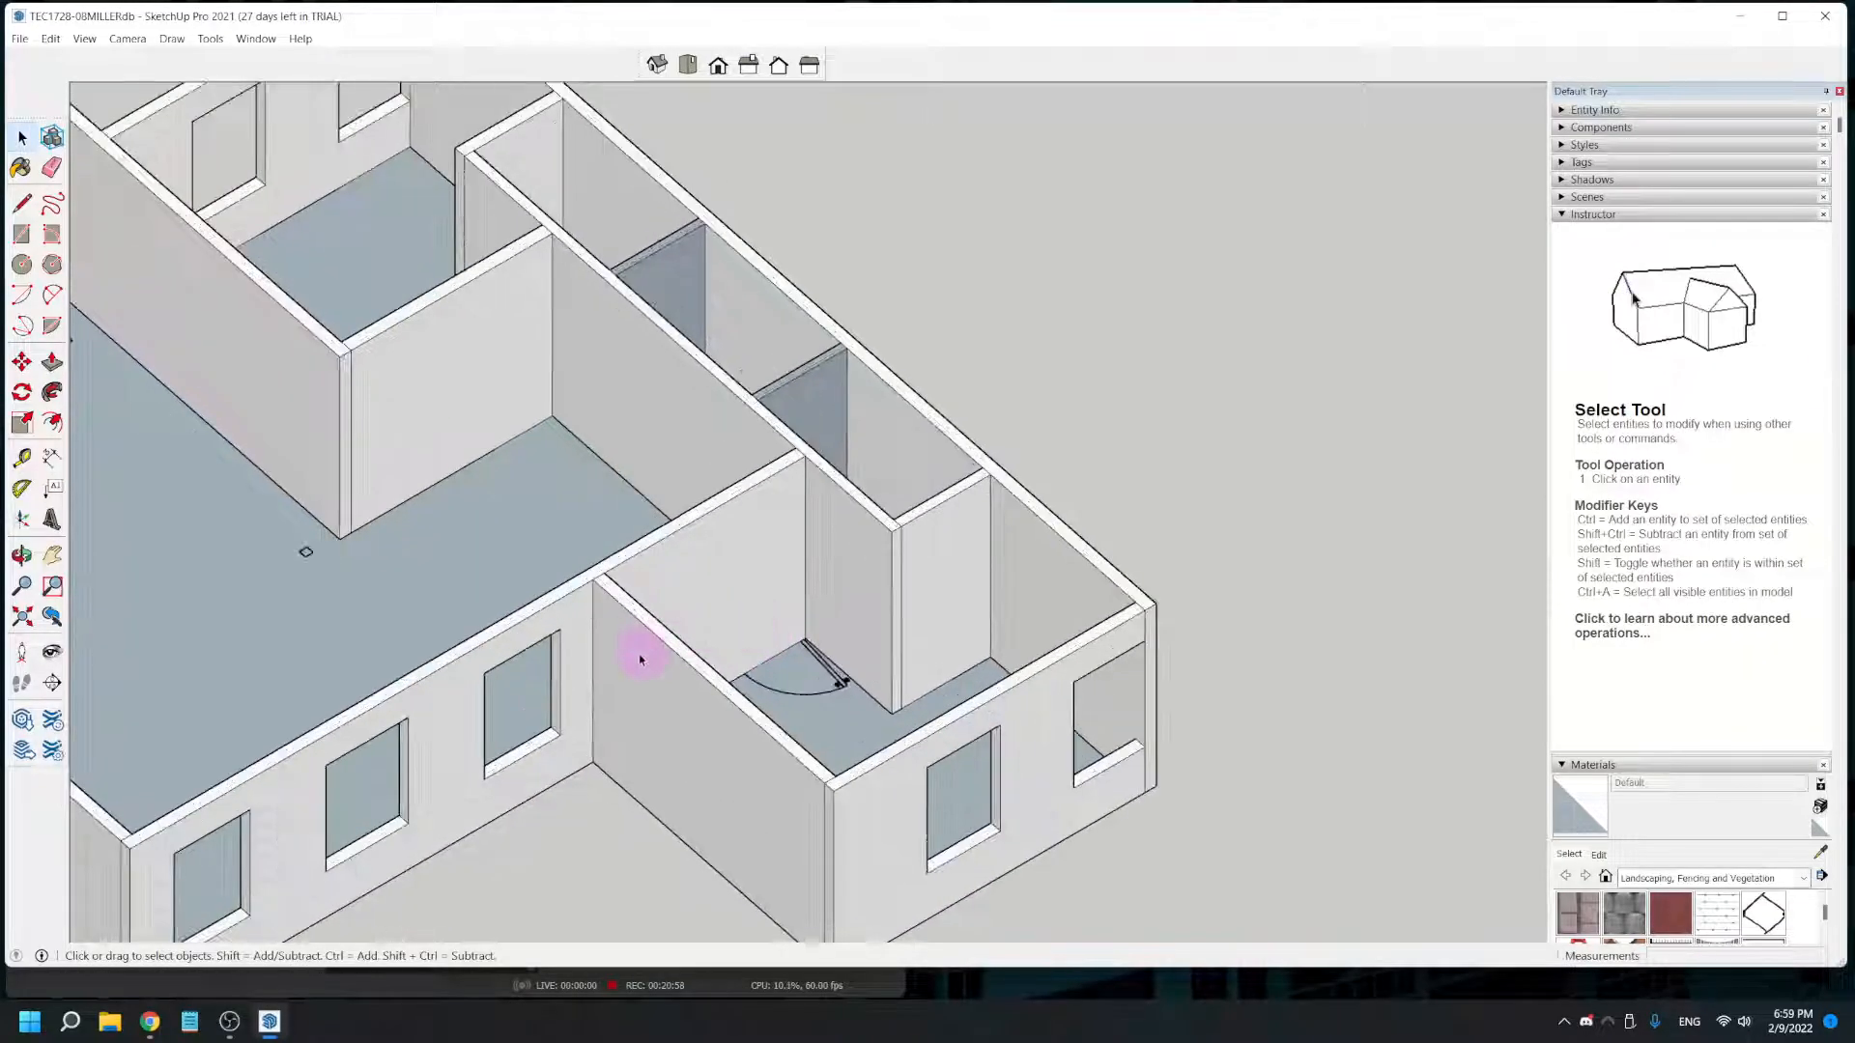
{"action": "scroll", "coordinate": [763, 685], "scroll_direction": "up", "scroll_amount": 3}
{"action": "middle_click_drag", "start_coordinate": [737, 728], "coordinate": [907, 521]}
{"action": "scroll", "coordinate": [873, 621], "scroll_direction": "up", "scroll_amount": 5}
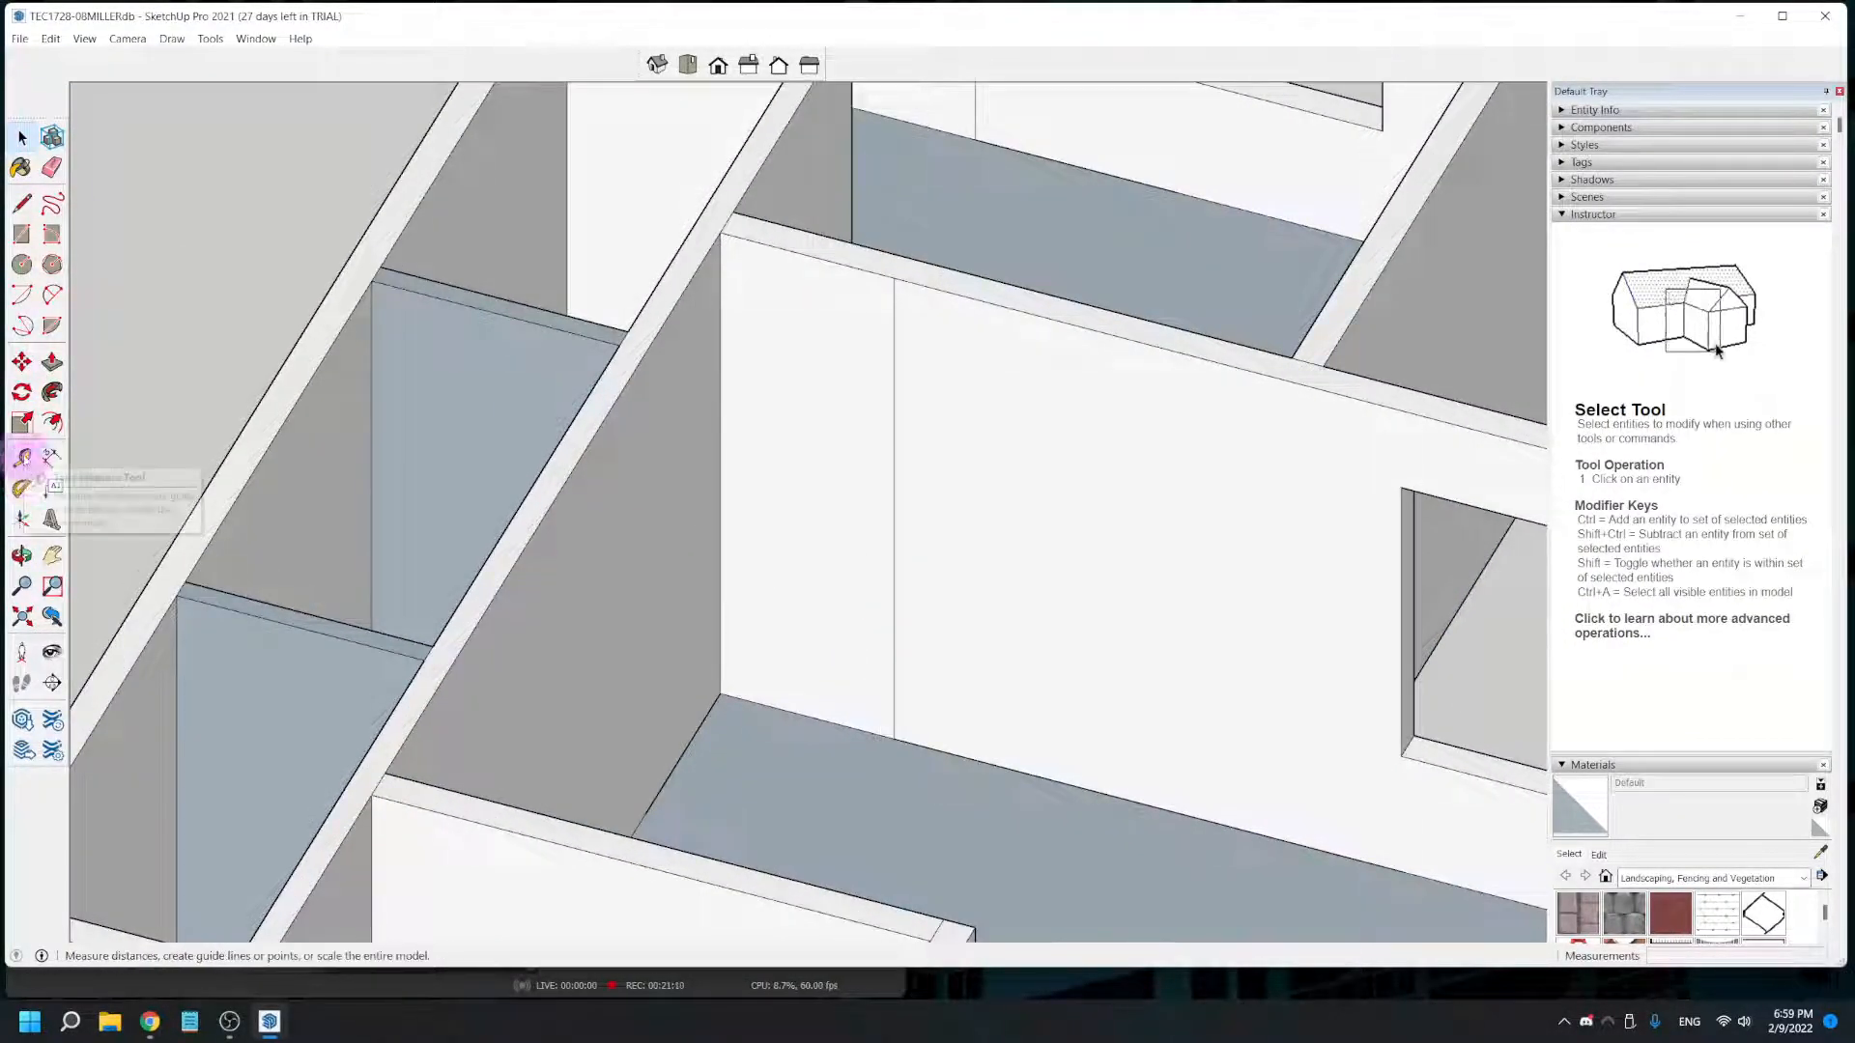
{"action": "left_click", "coordinate": [22, 458]}
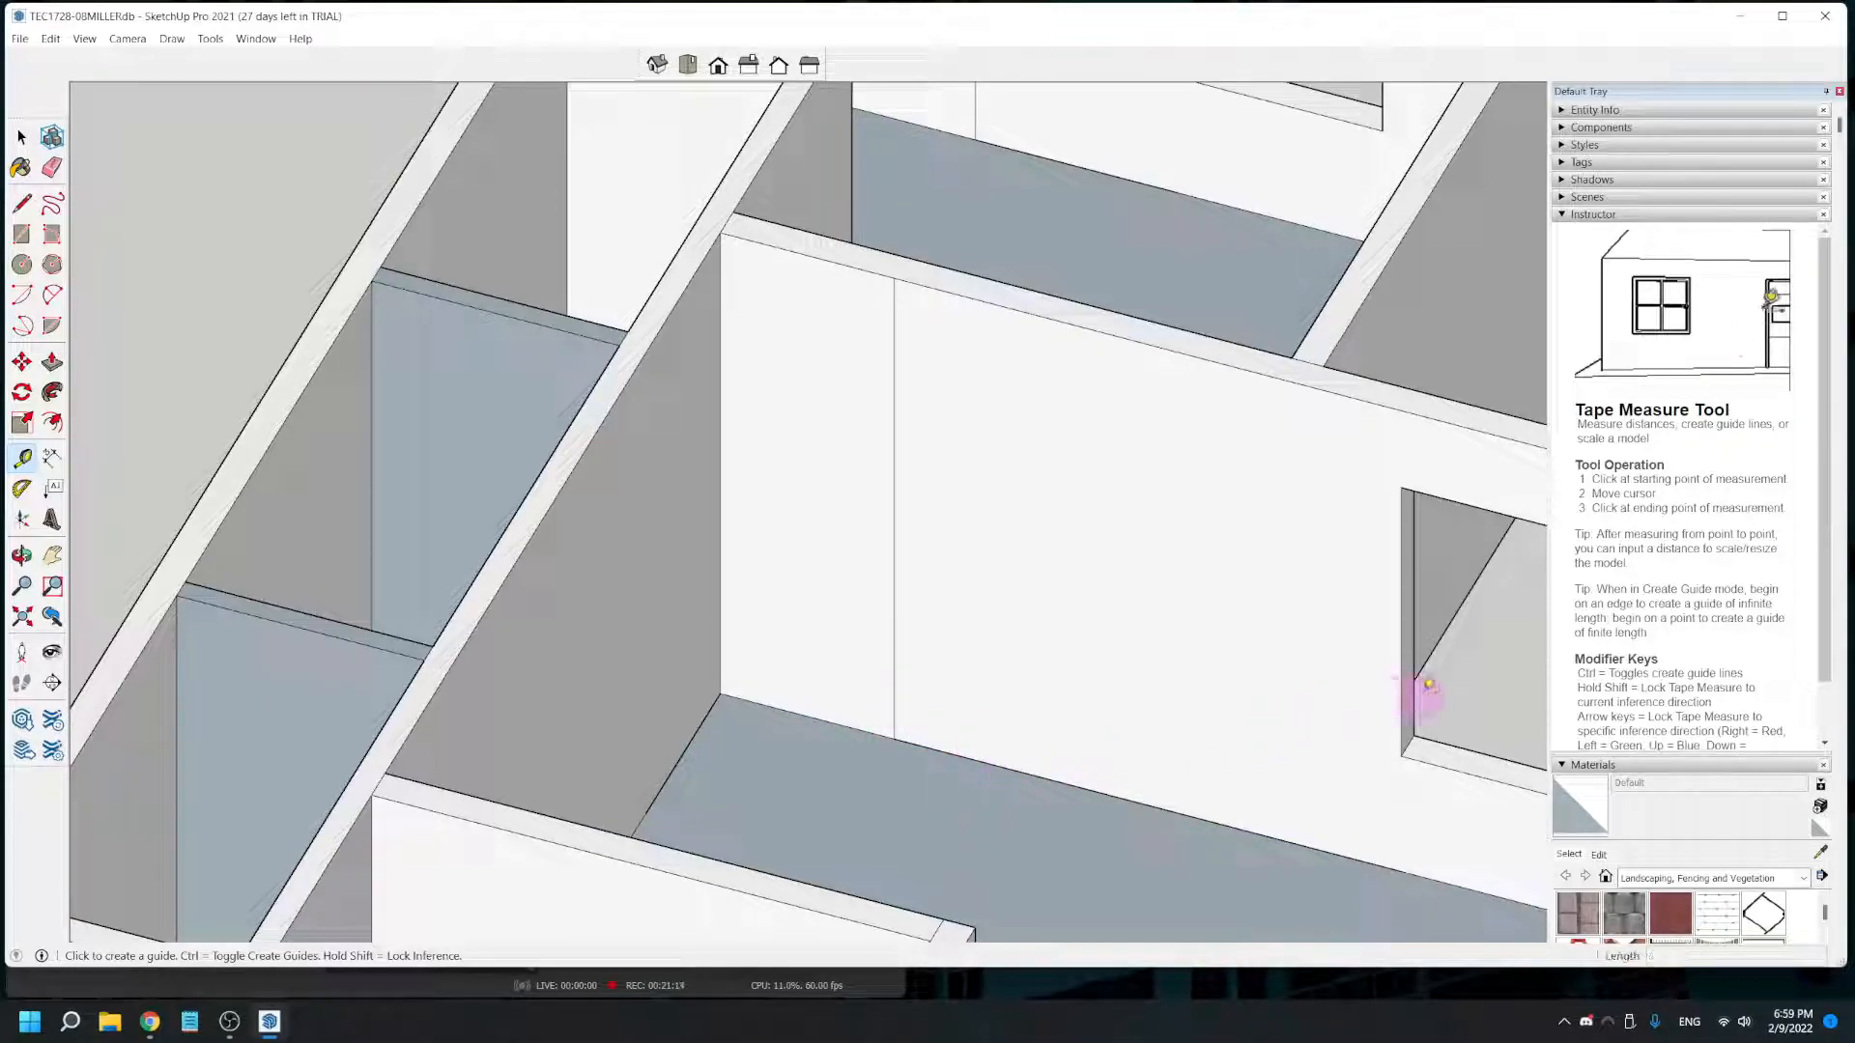
{"action": "left_click", "coordinate": [1399, 700]}
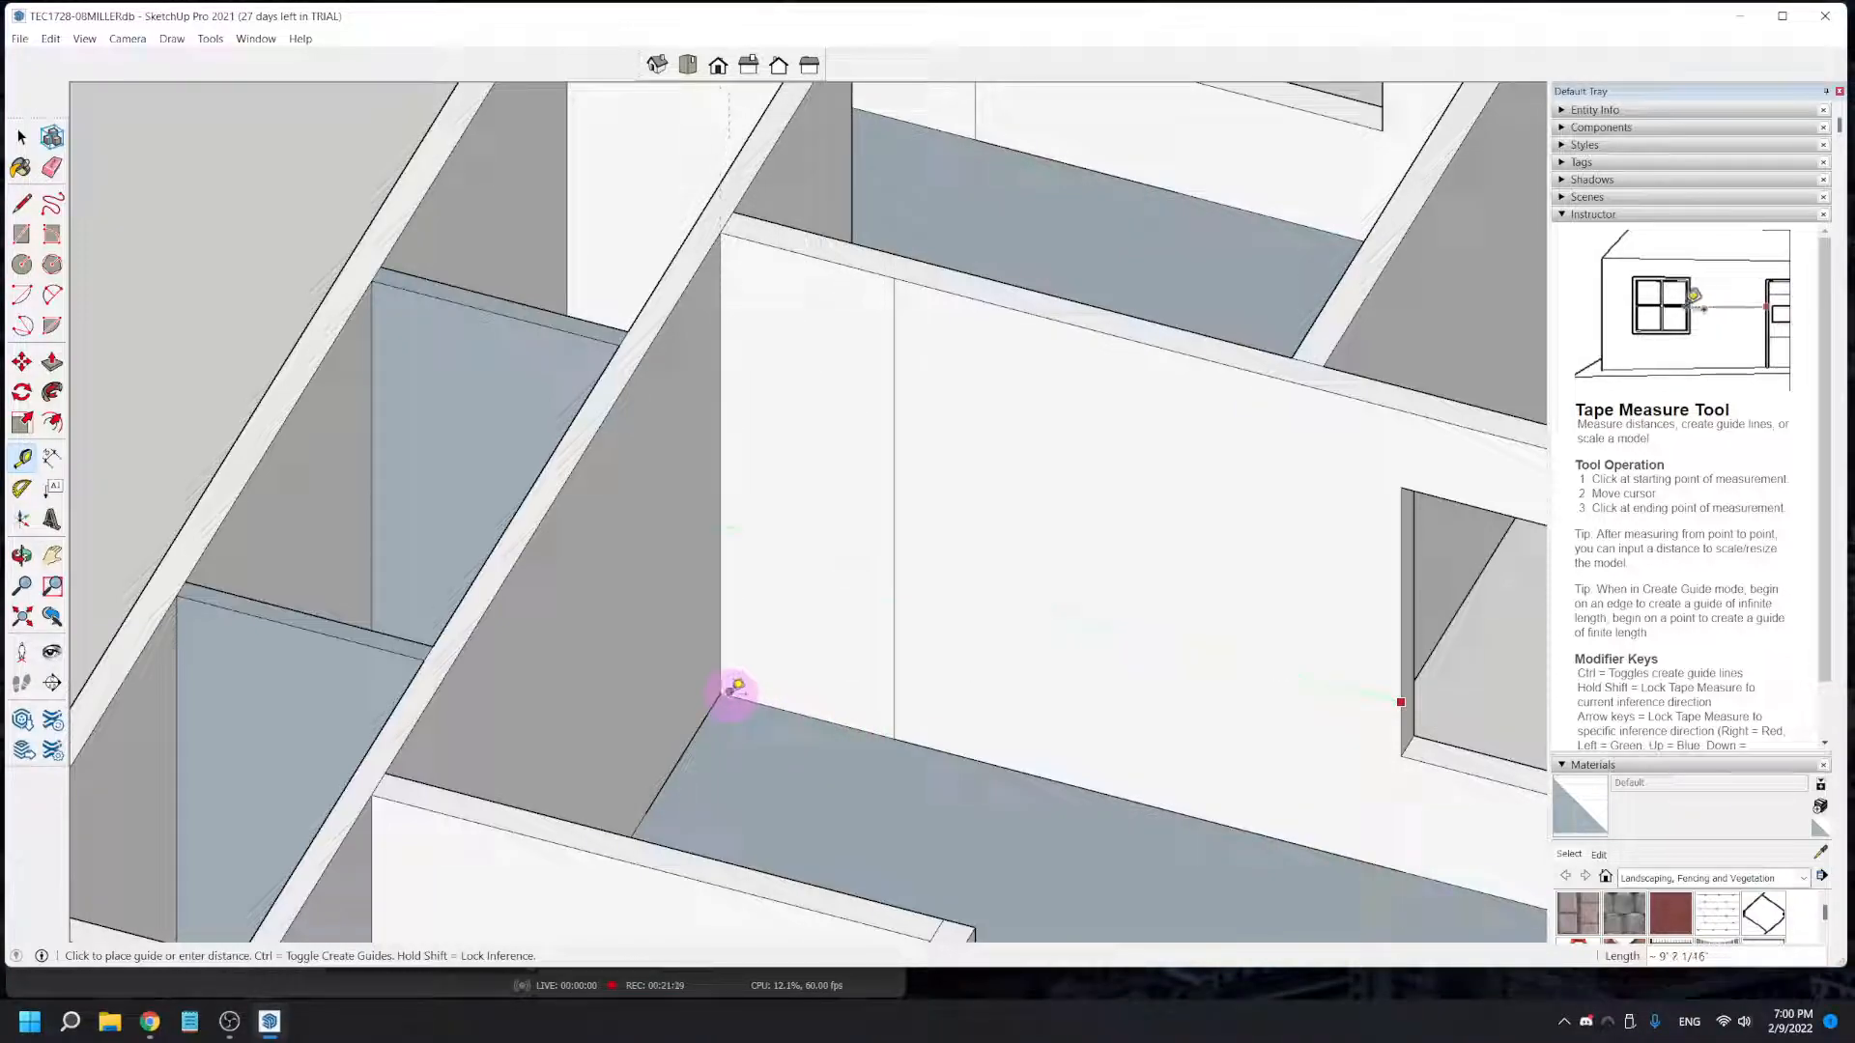
{"action": "scroll", "coordinate": [736, 691], "scroll_direction": "up", "scroll_amount": 2}
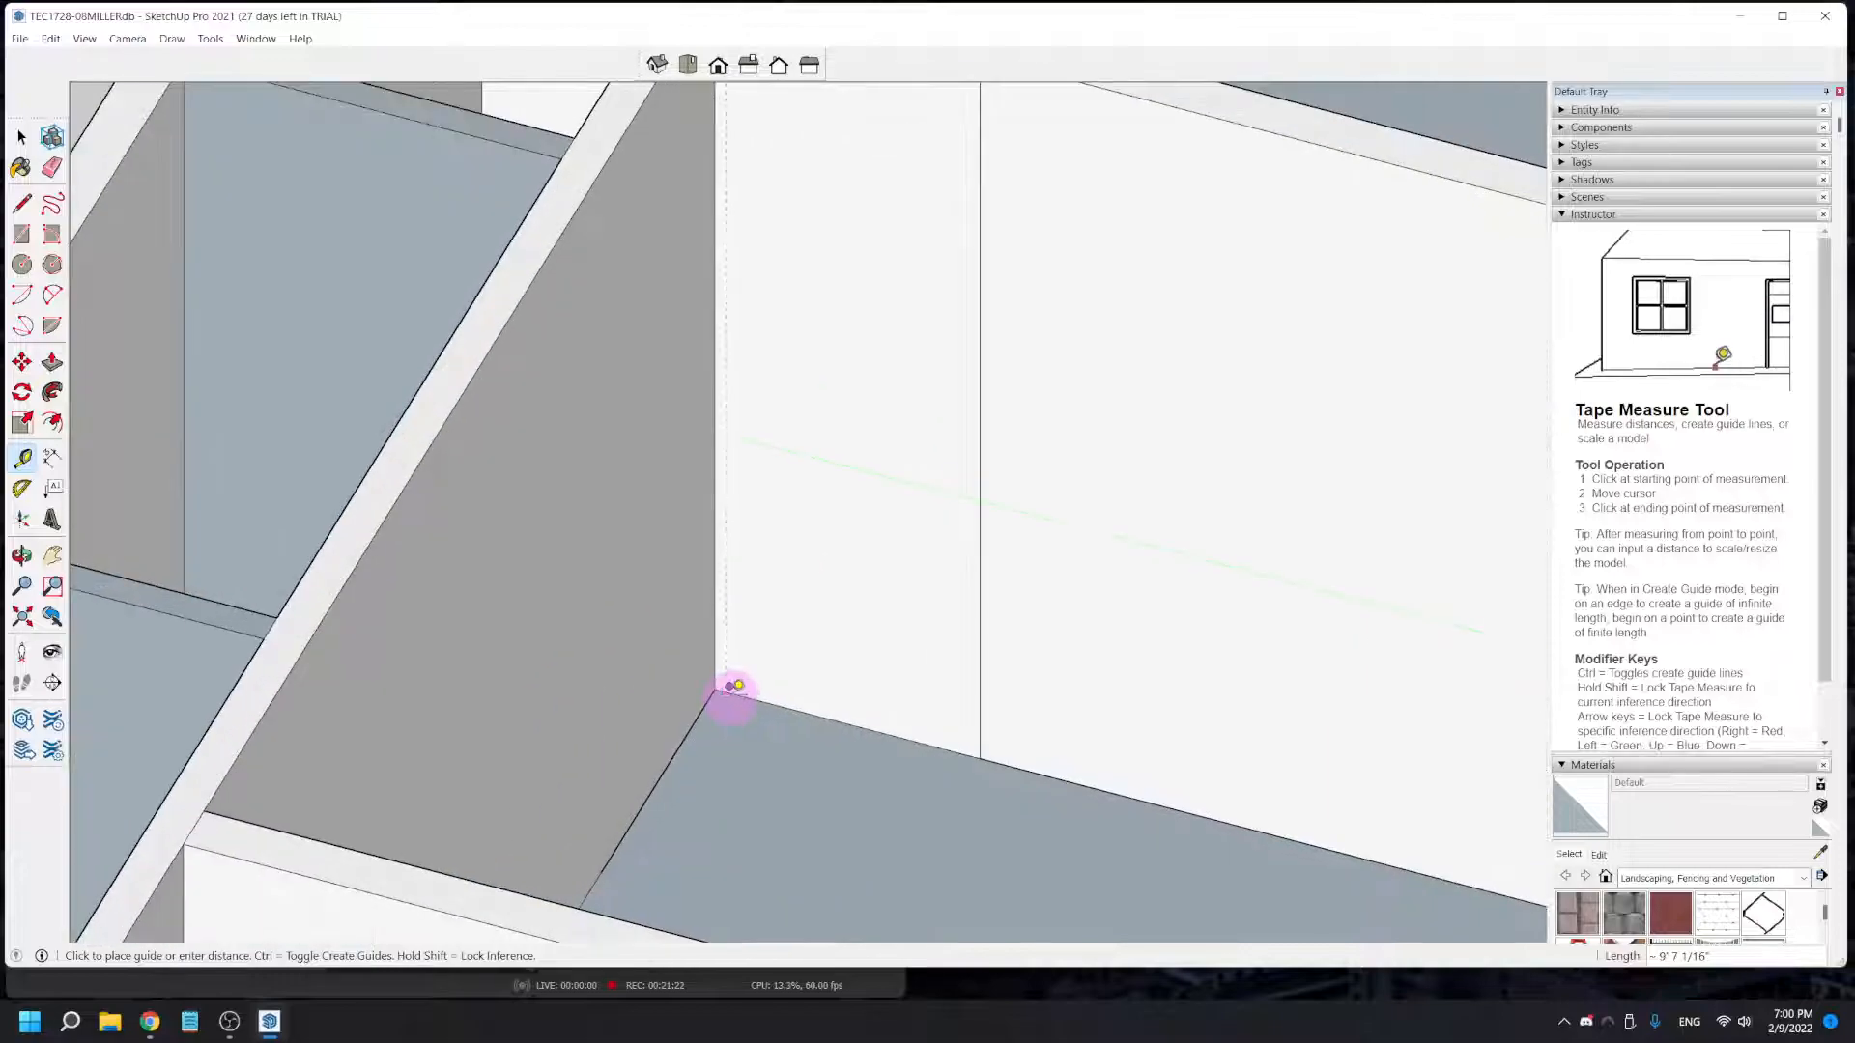
{"action": "left_click", "coordinate": [731, 687]}
- Add a vertical guide at the door's opposite jamb, 2' 4 1/2" from the first, and a horizontal guide 6' 8" above the floor
{"action": "scroll", "coordinate": [860, 757], "scroll_direction": "down", "scroll_amount": 2}
{"action": "middle_click_drag", "start_coordinate": [867, 813], "coordinate": [783, 354]}
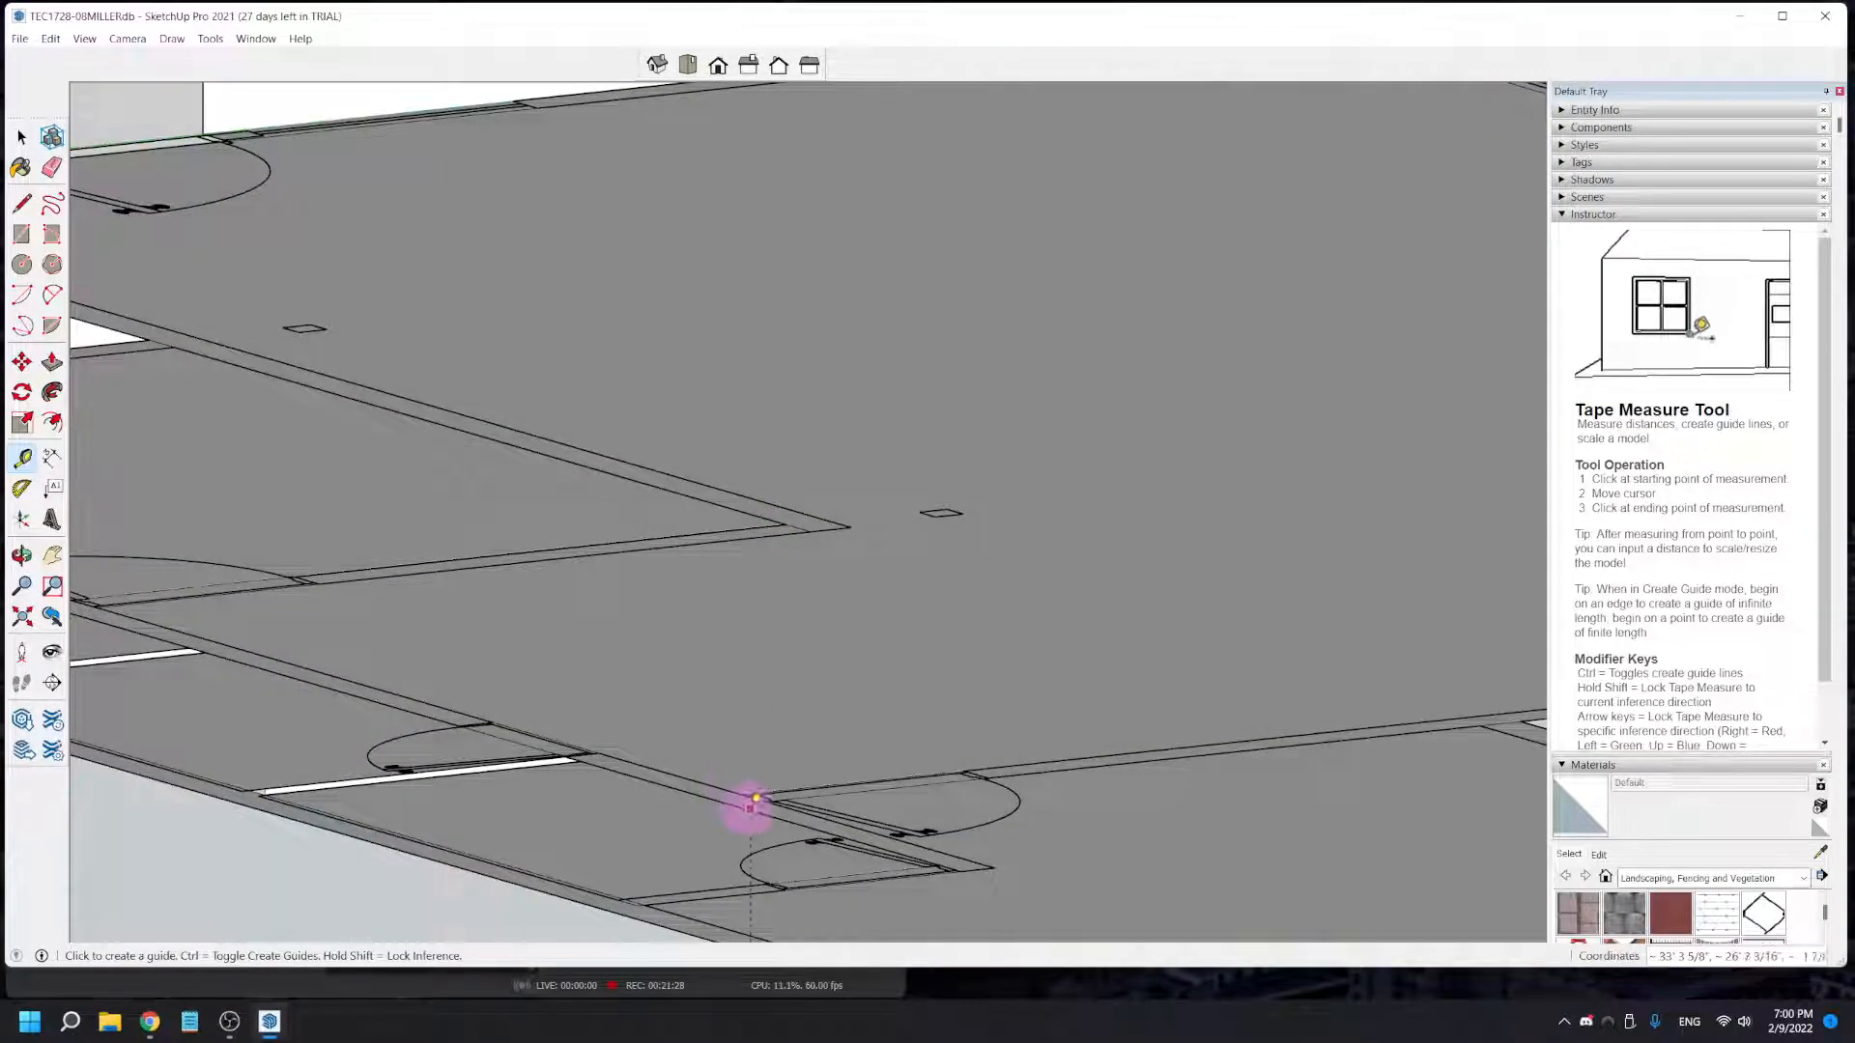
{"action": "left_click", "coordinate": [773, 804]}
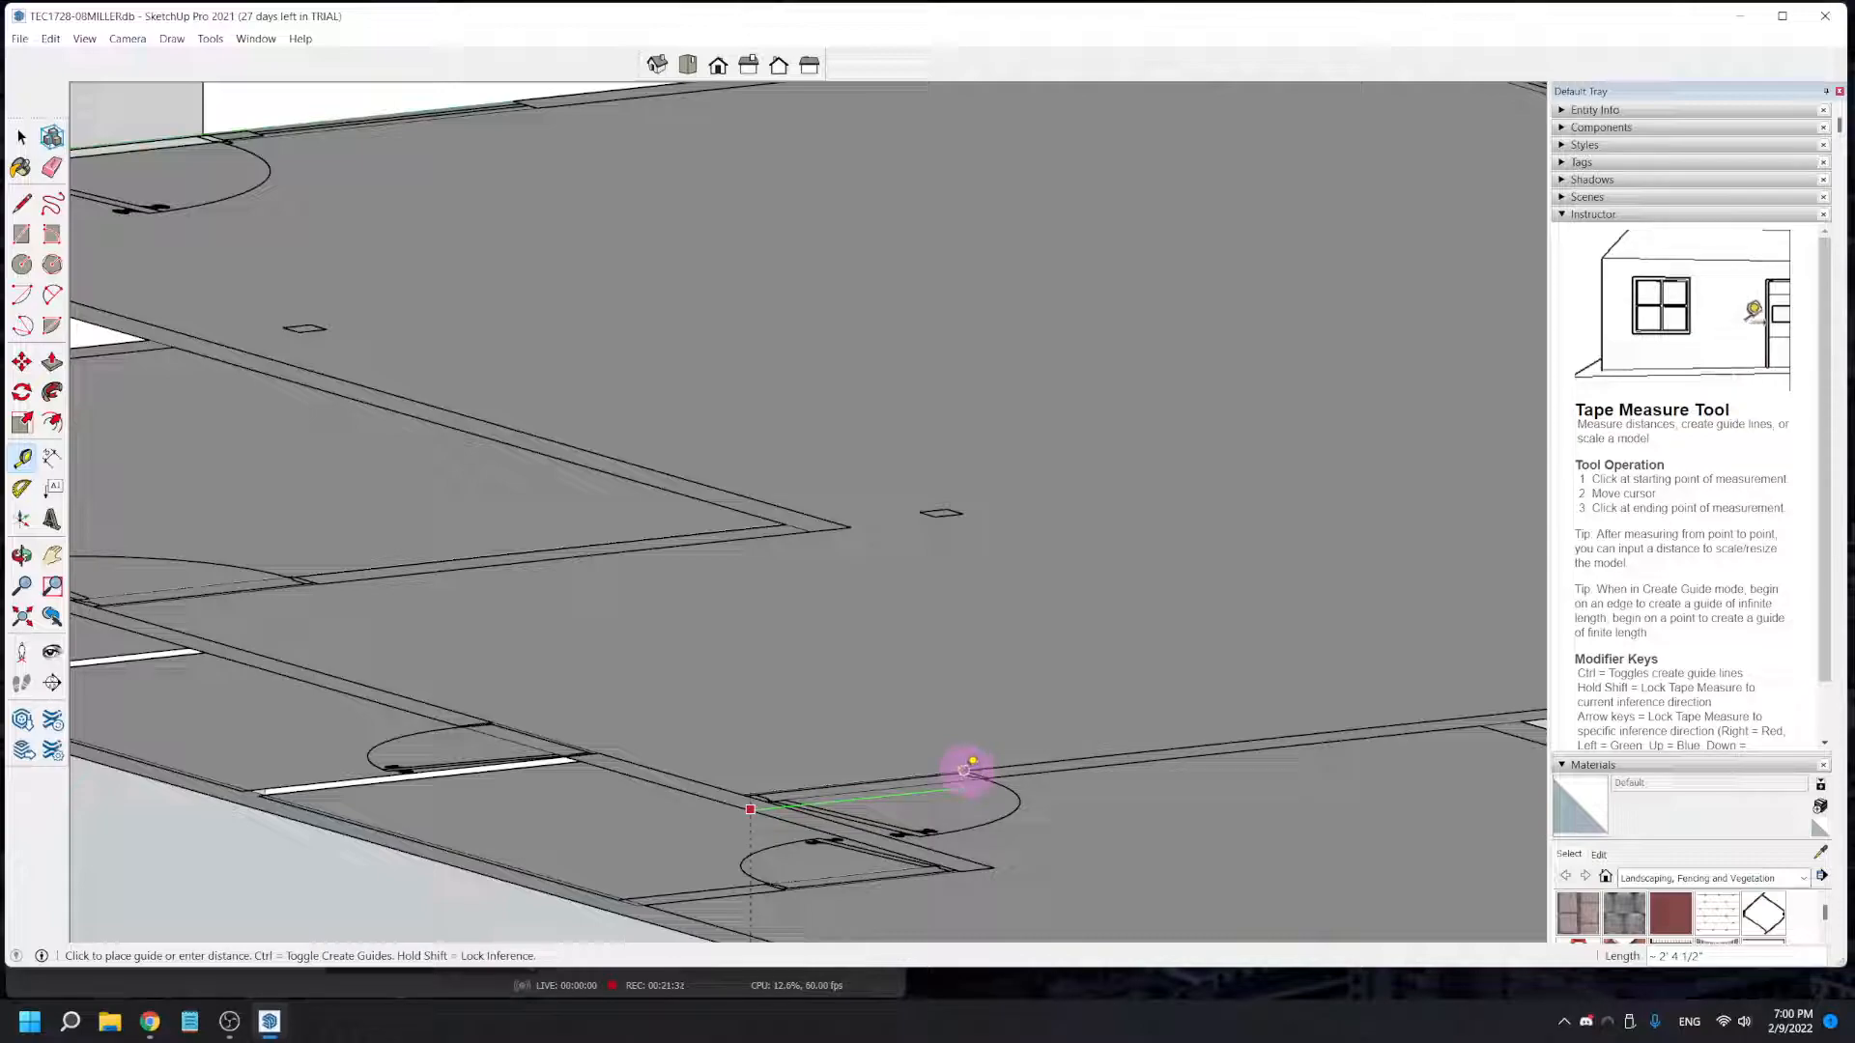
{"action": "left_click", "coordinate": [1076, 785]}
{"action": "middle_click_drag", "start_coordinate": [1076, 785], "coordinate": [874, 932]}
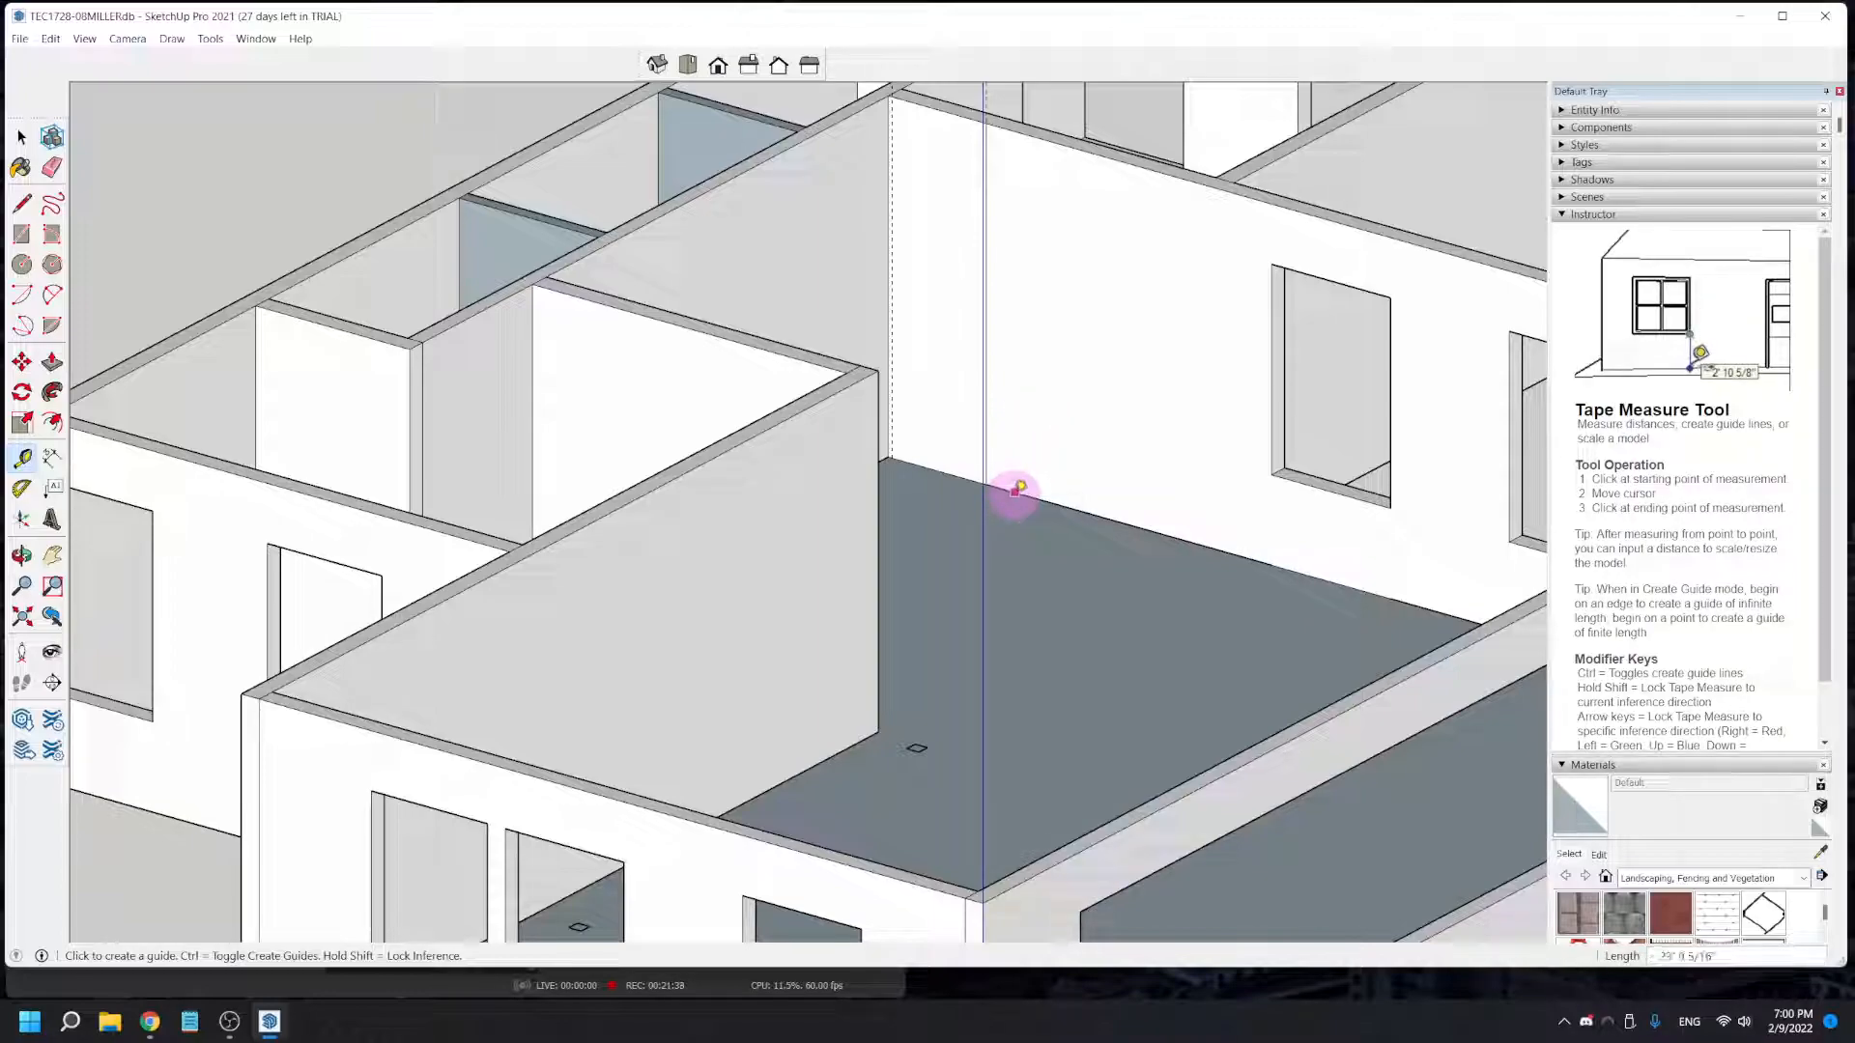
{"action": "left_click", "coordinate": [1039, 286]}
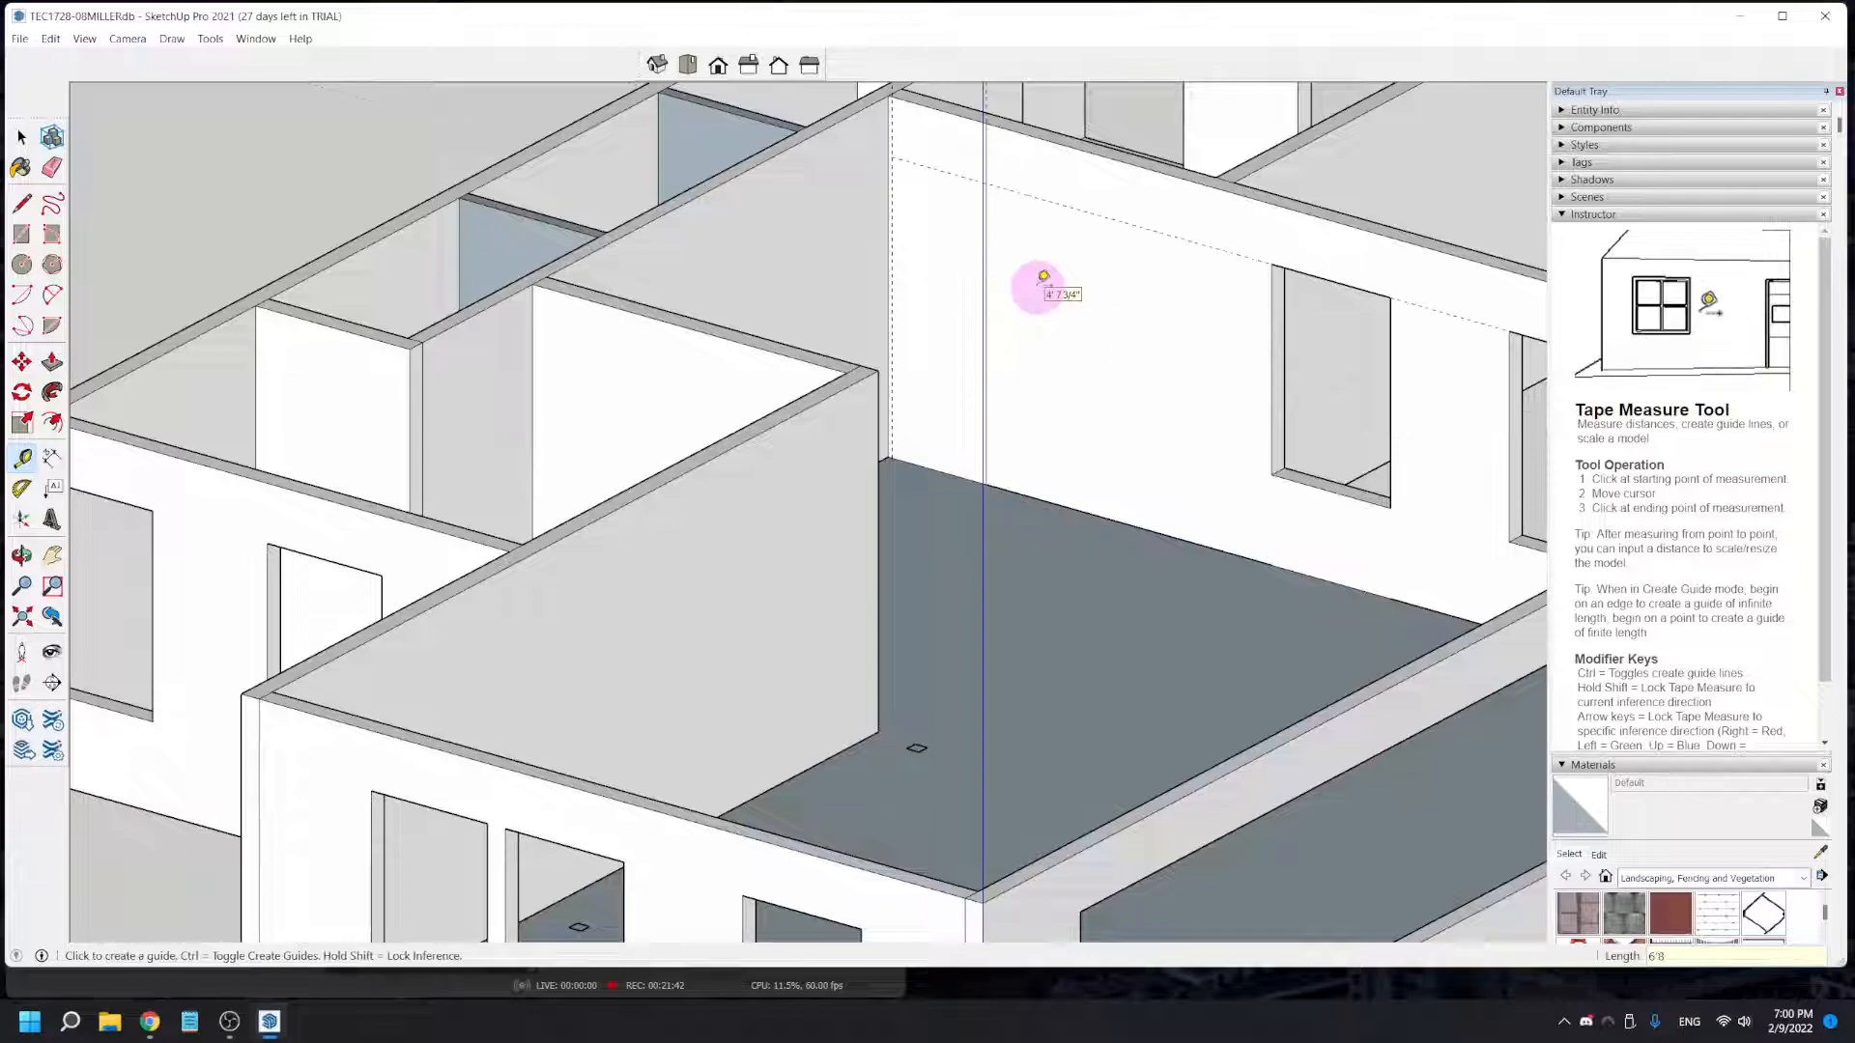
- Draw the door rectangle on the interior wall between the two jamb guides, from the 6' 8" guide to the floor
{"action": "middle_click_drag", "start_coordinate": [935, 333], "coordinate": [935, 448]}
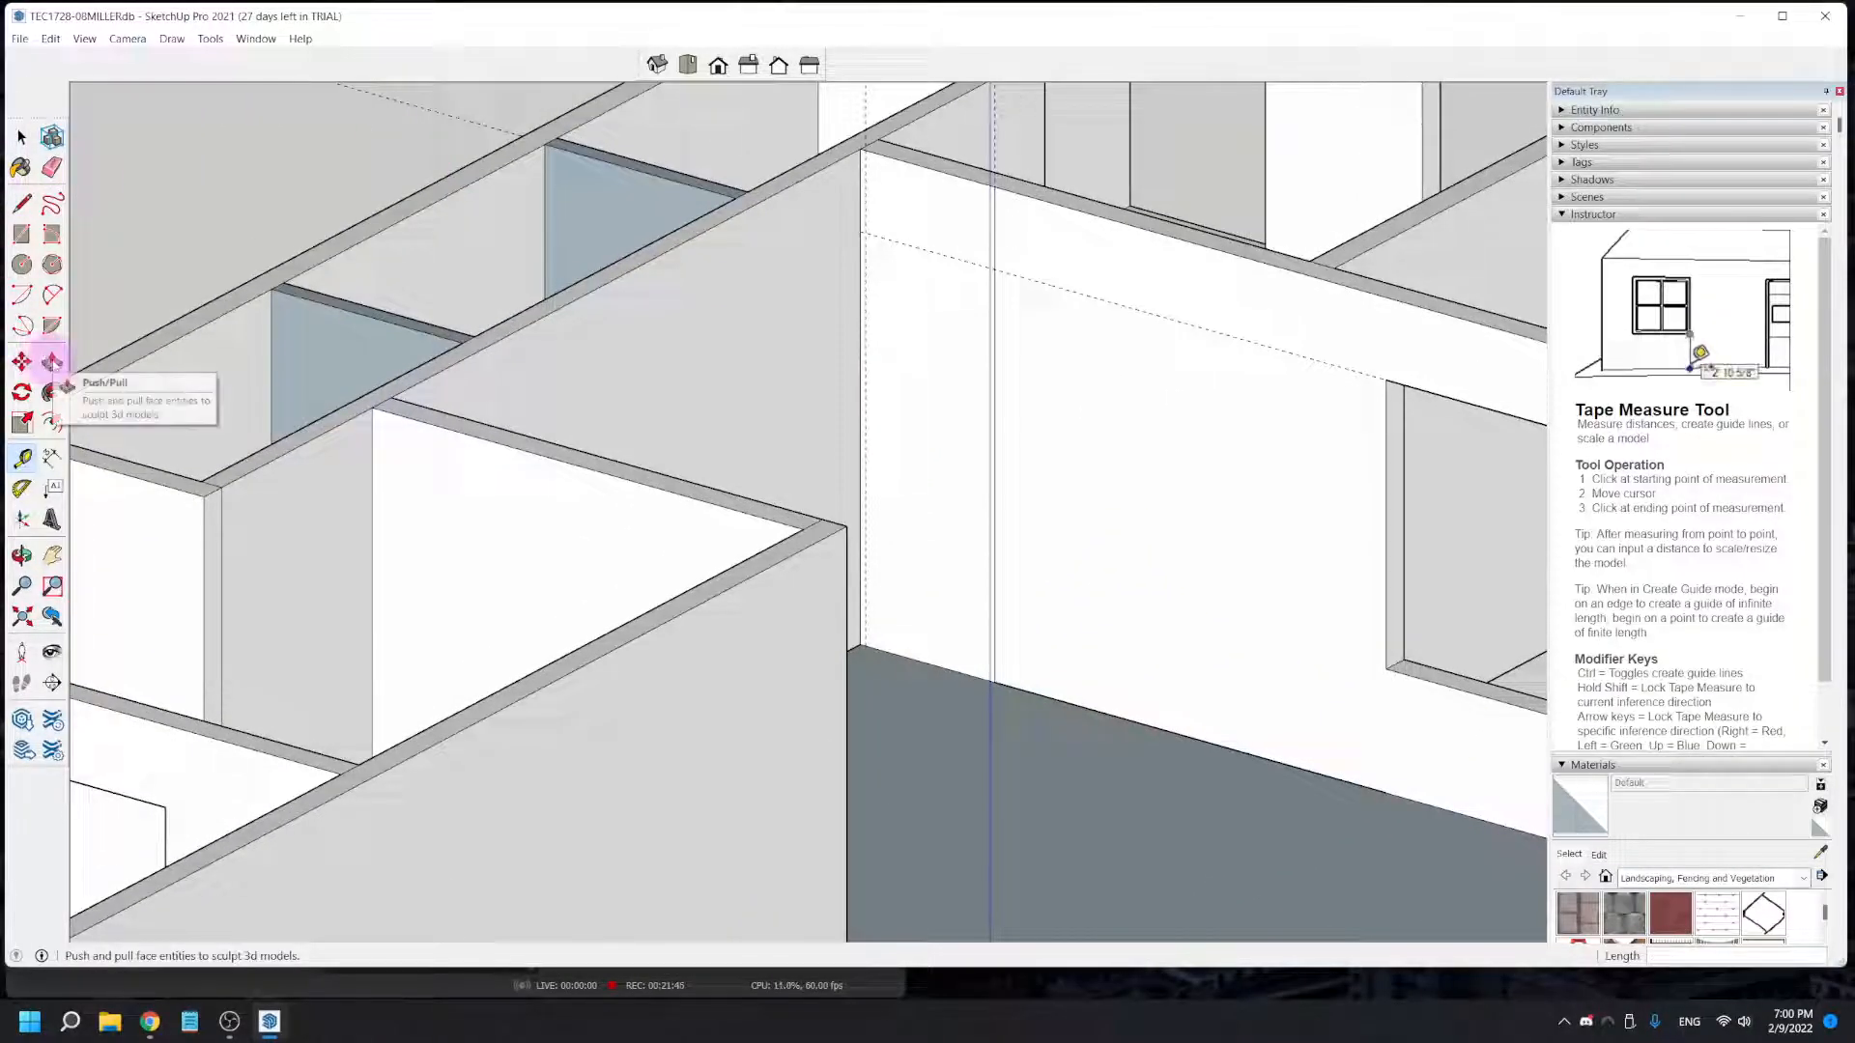
{"action": "left_click", "coordinate": [21, 235]}
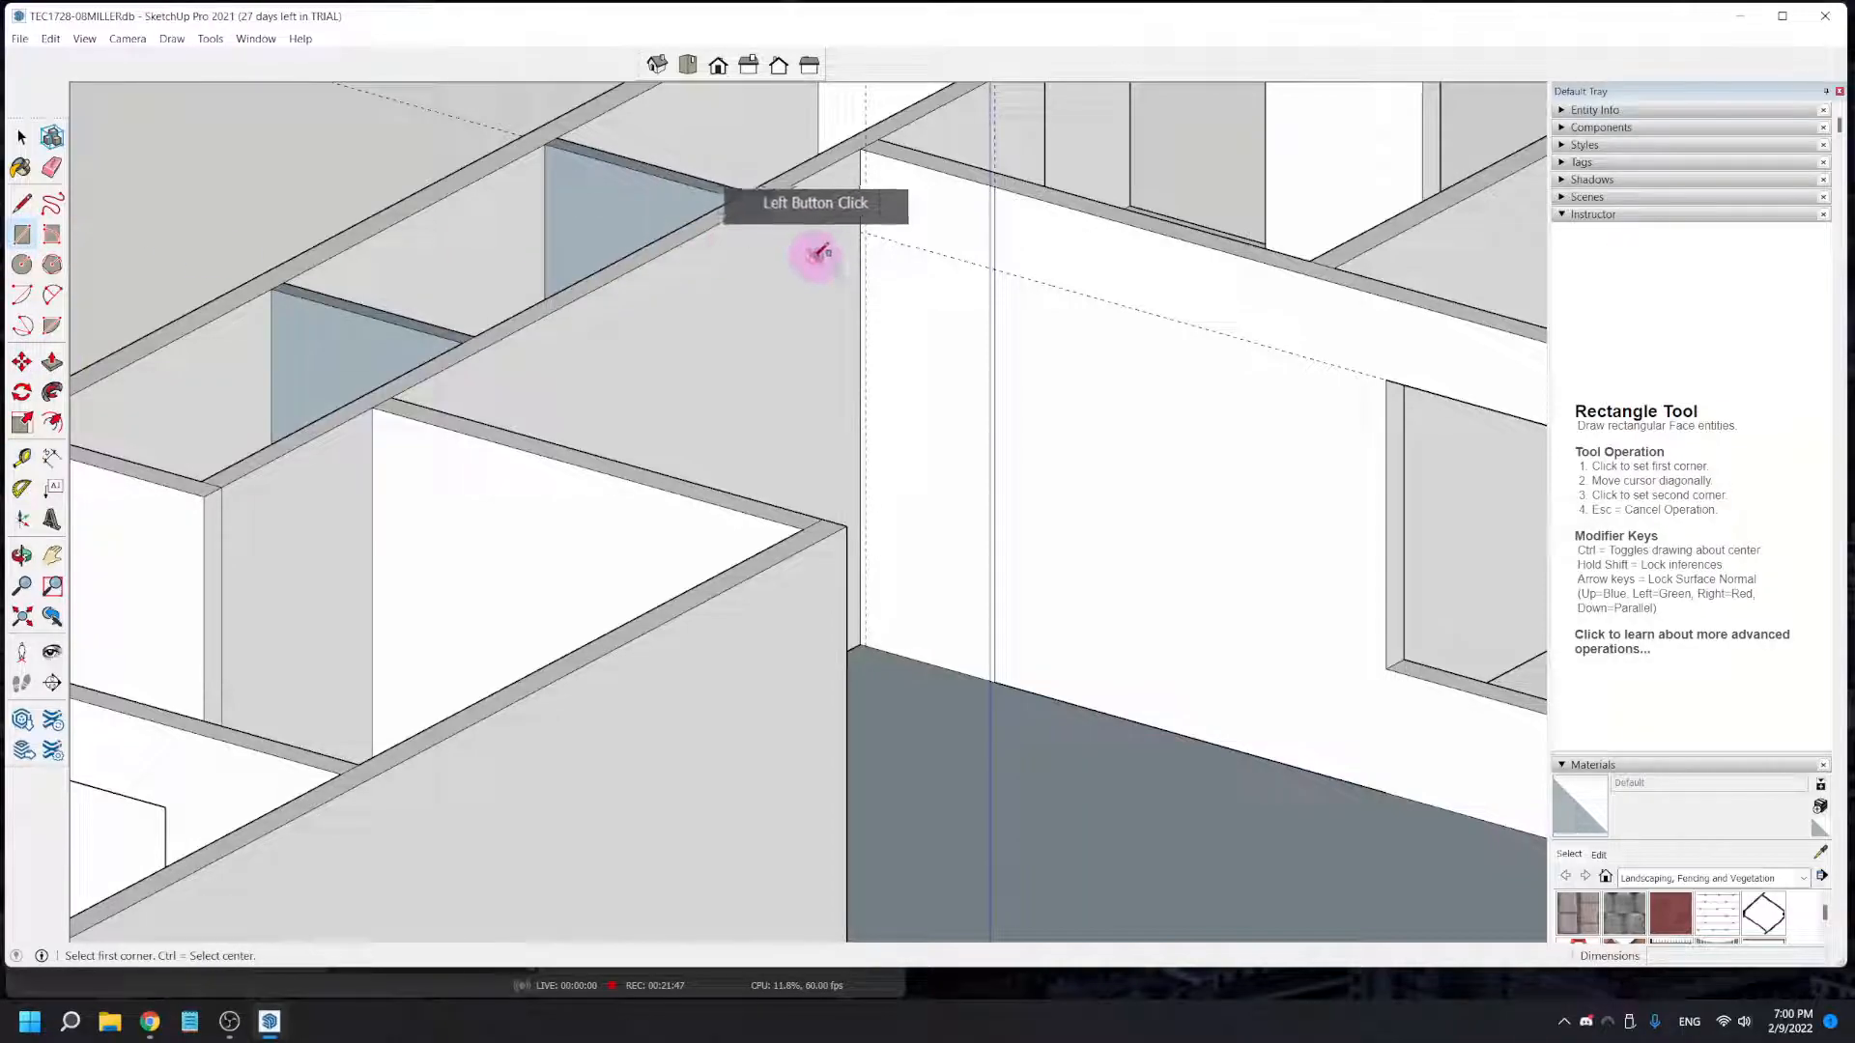
{"action": "left_click", "coordinate": [866, 232]}
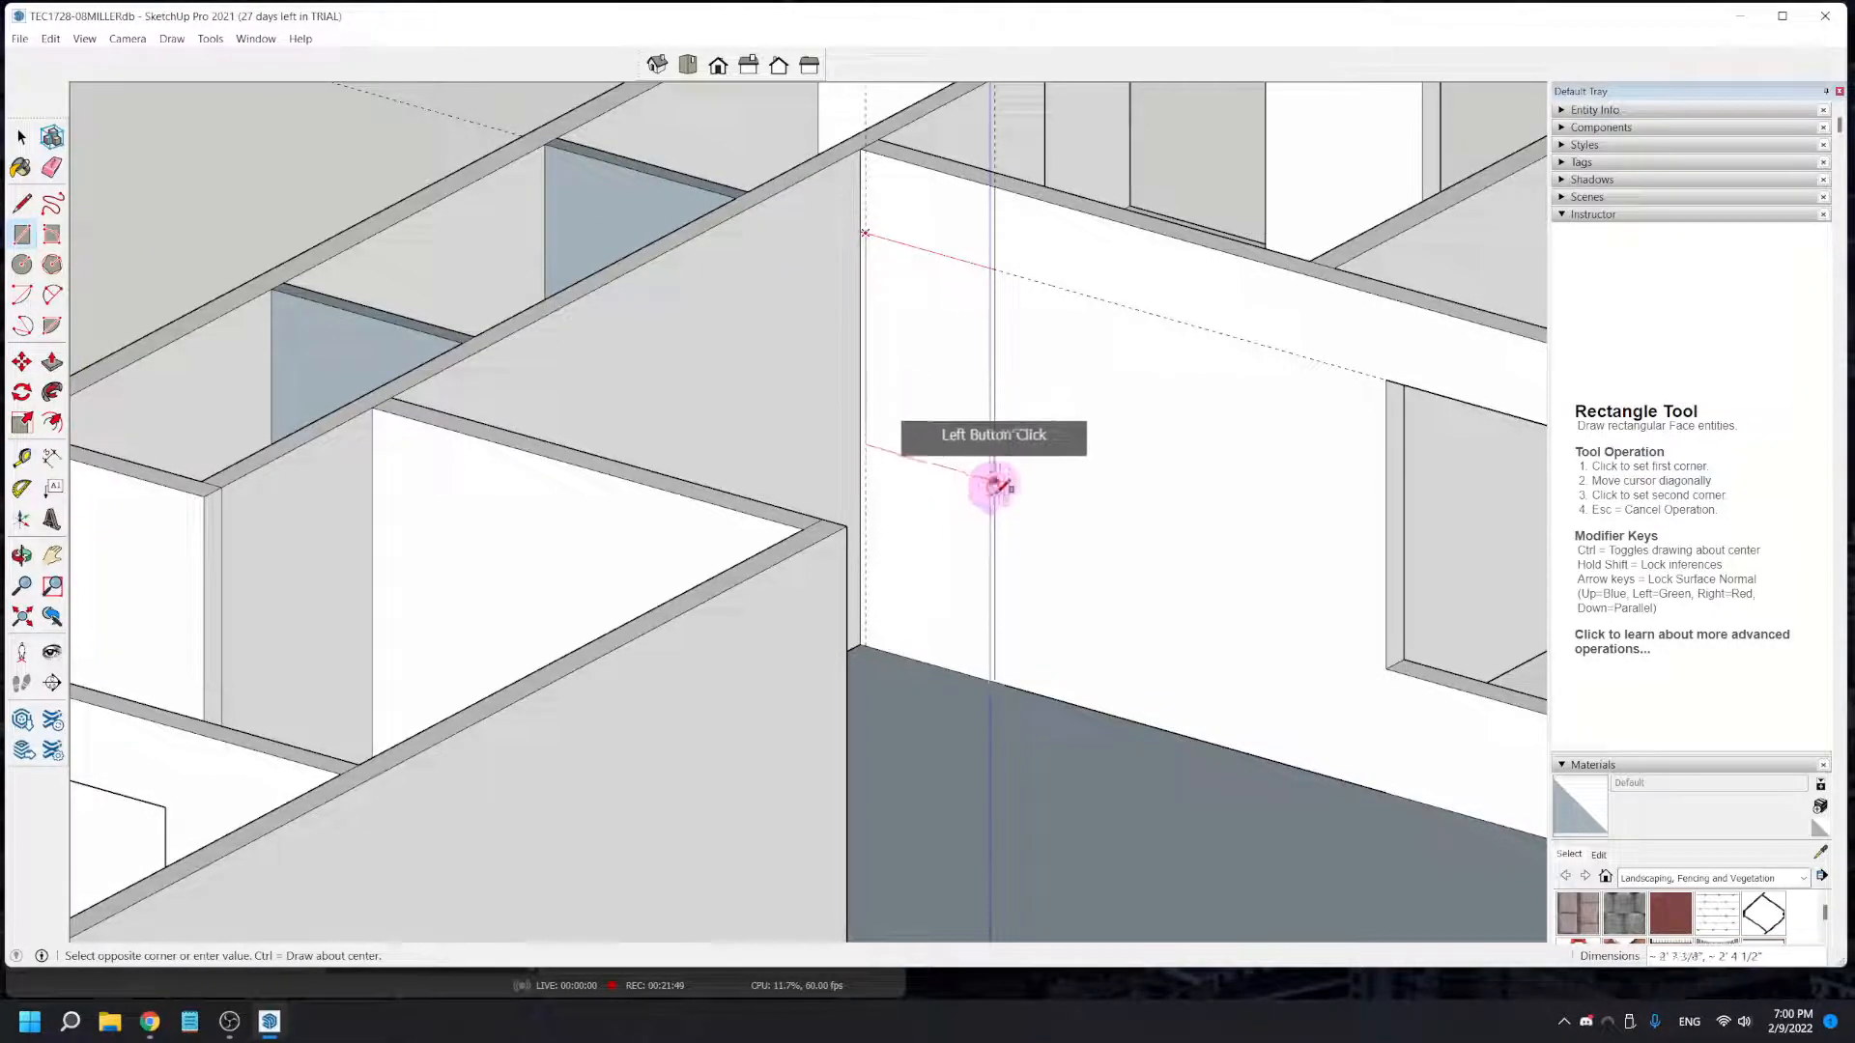
{"action": "mouse_move", "coordinate": [1004, 679]}
{"action": "middle_mouse_down"}
{"action": "mouse_move", "coordinate": [1105, 683]}
{"action": "mouse_move", "coordinate": [1110, 663]}
{"action": "mouse_move", "coordinate": [989, 708]}
{"action": "mouse_move", "coordinate": [1014, 666]}
{"action": "middle_mouse_up"}
{"action": "left_click", "coordinate": [1009, 664]}
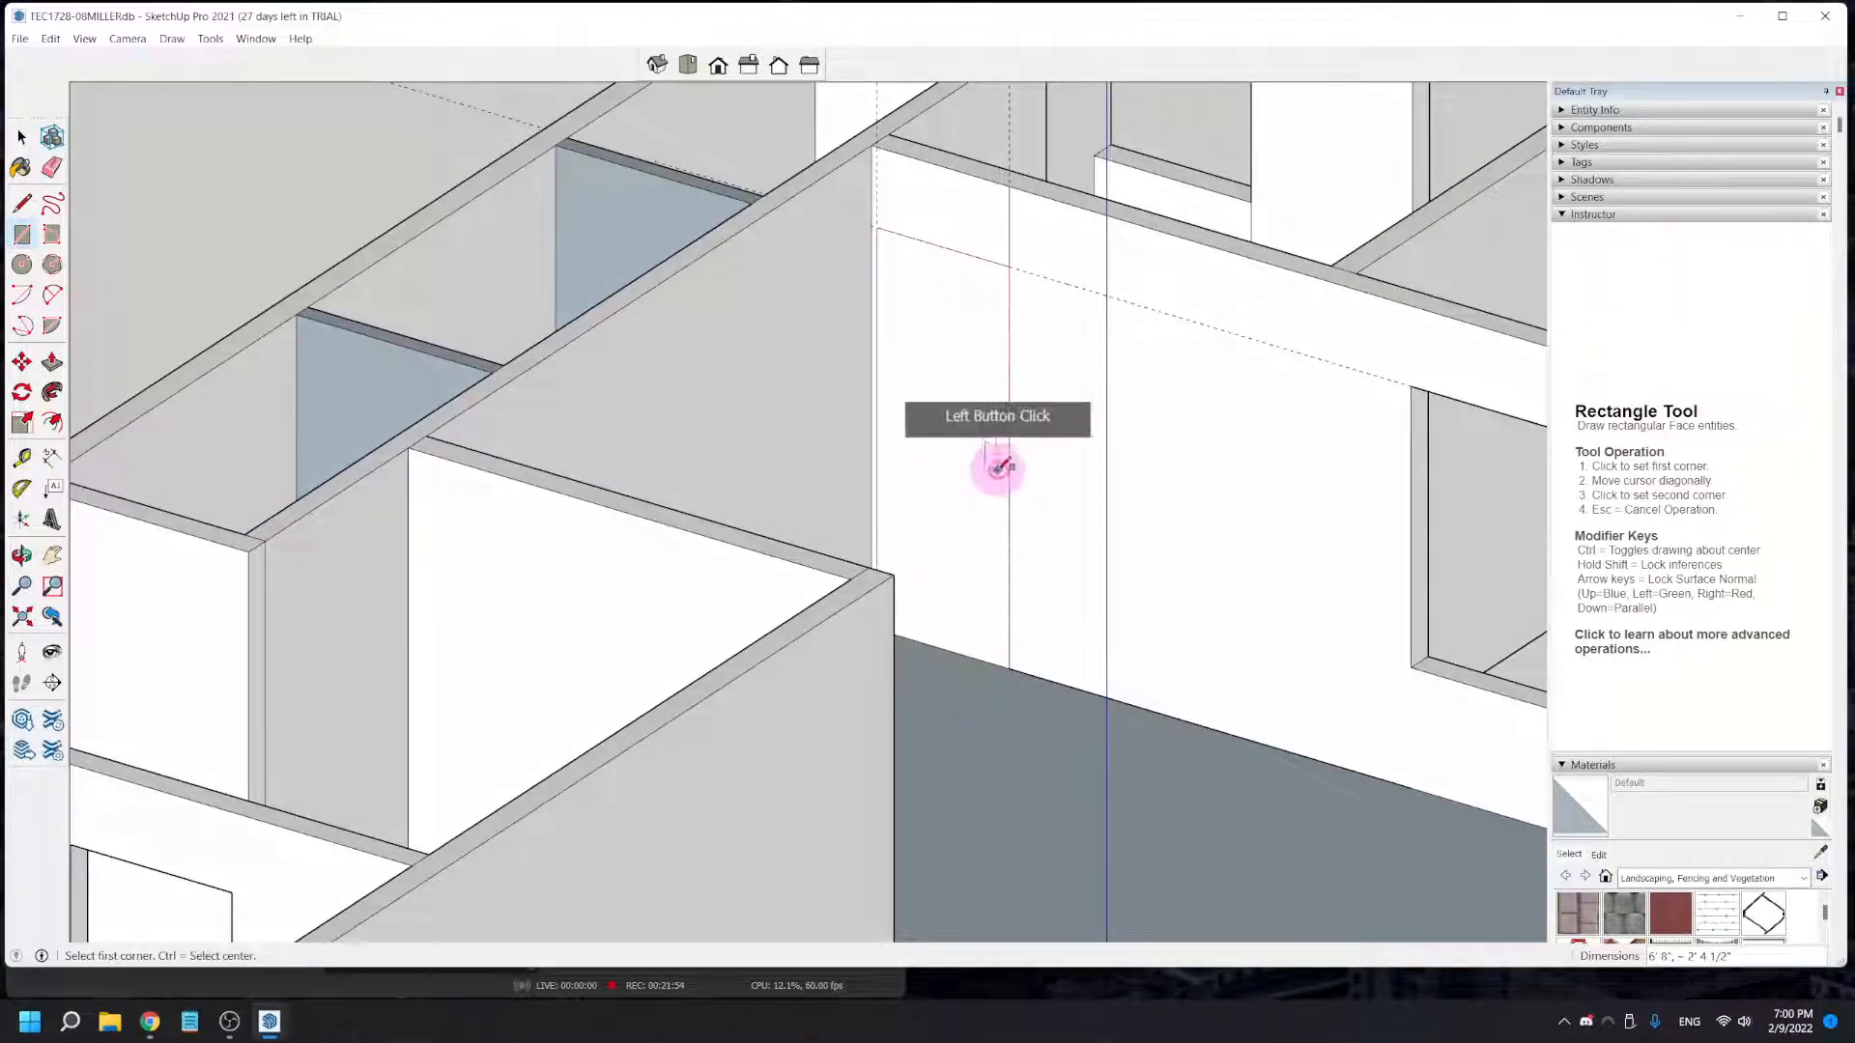
- Push/Pull the interior door rectangle 5 3/8" inward to cut the doorway through and save the model
{"action": "left_click", "coordinate": [52, 363]}
{"action": "left_click", "coordinate": [964, 467]}
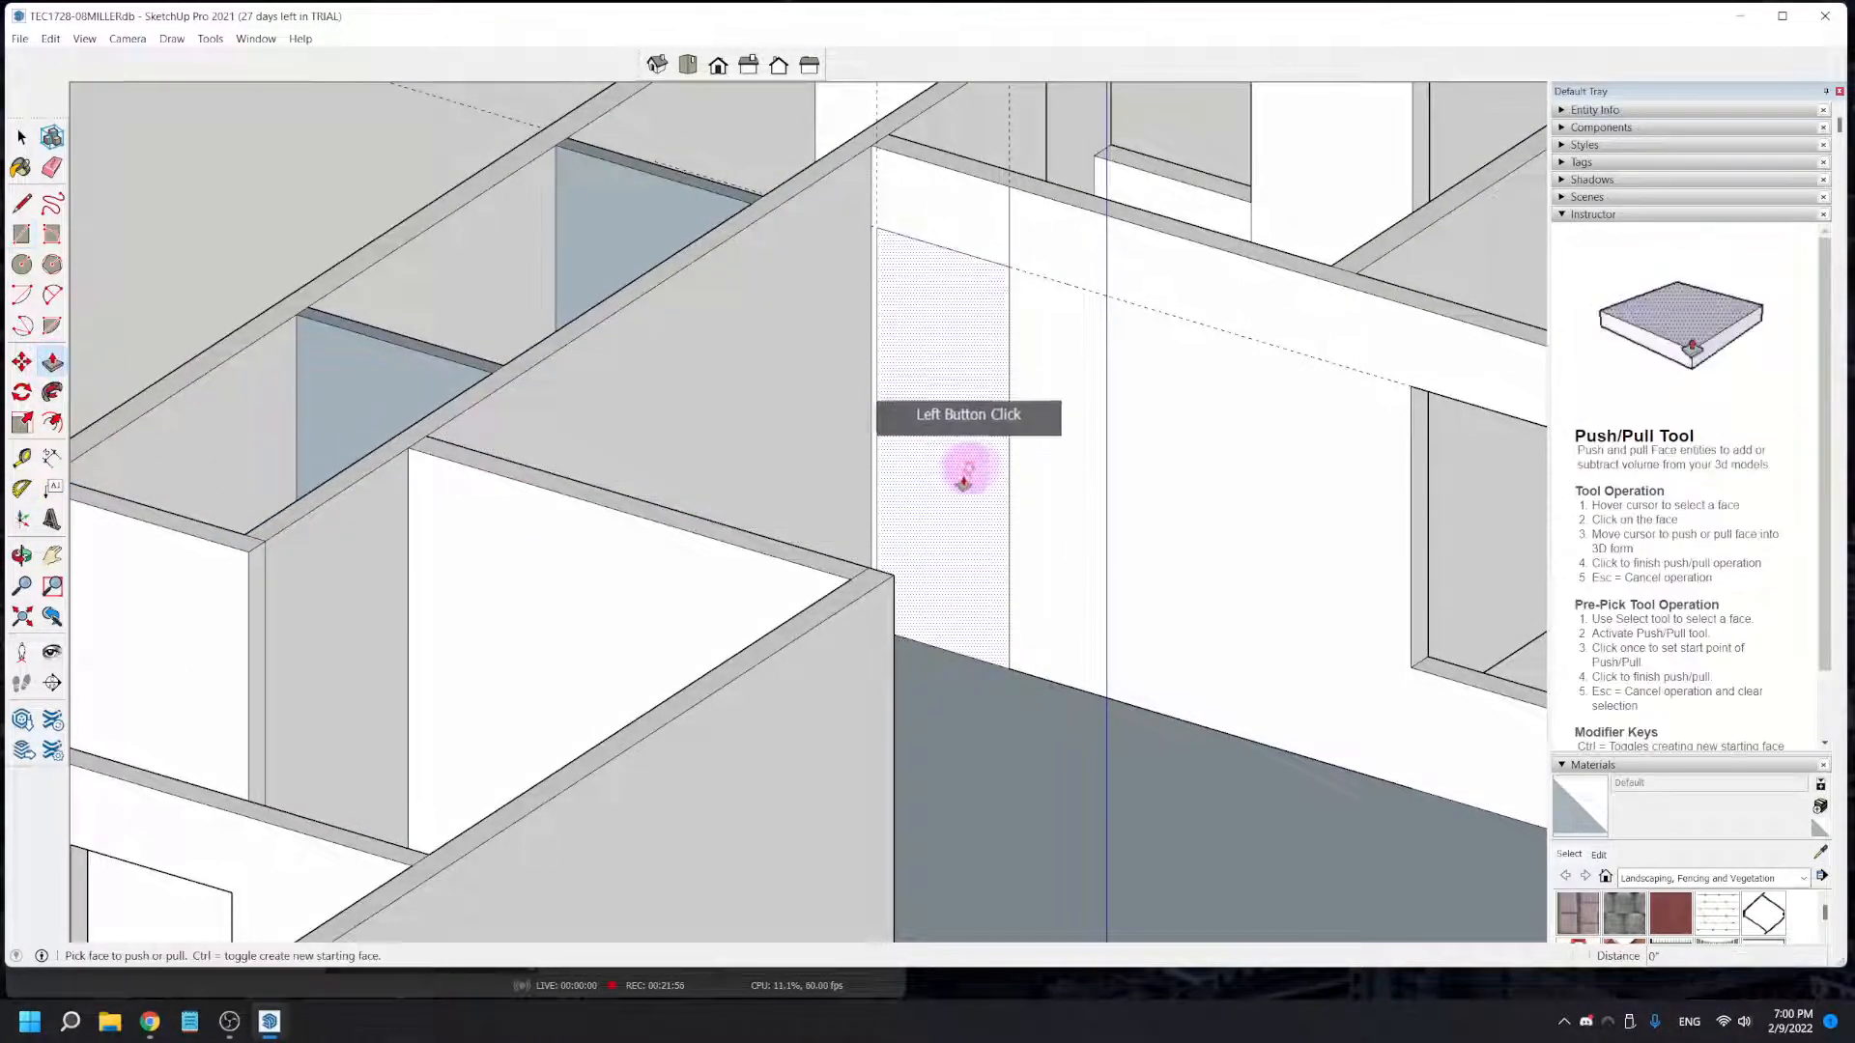
{"action": "left_click", "coordinate": [980, 494]}
{"action": "middle_click_drag", "start_coordinate": [1034, 550], "coordinate": [377, 208]}
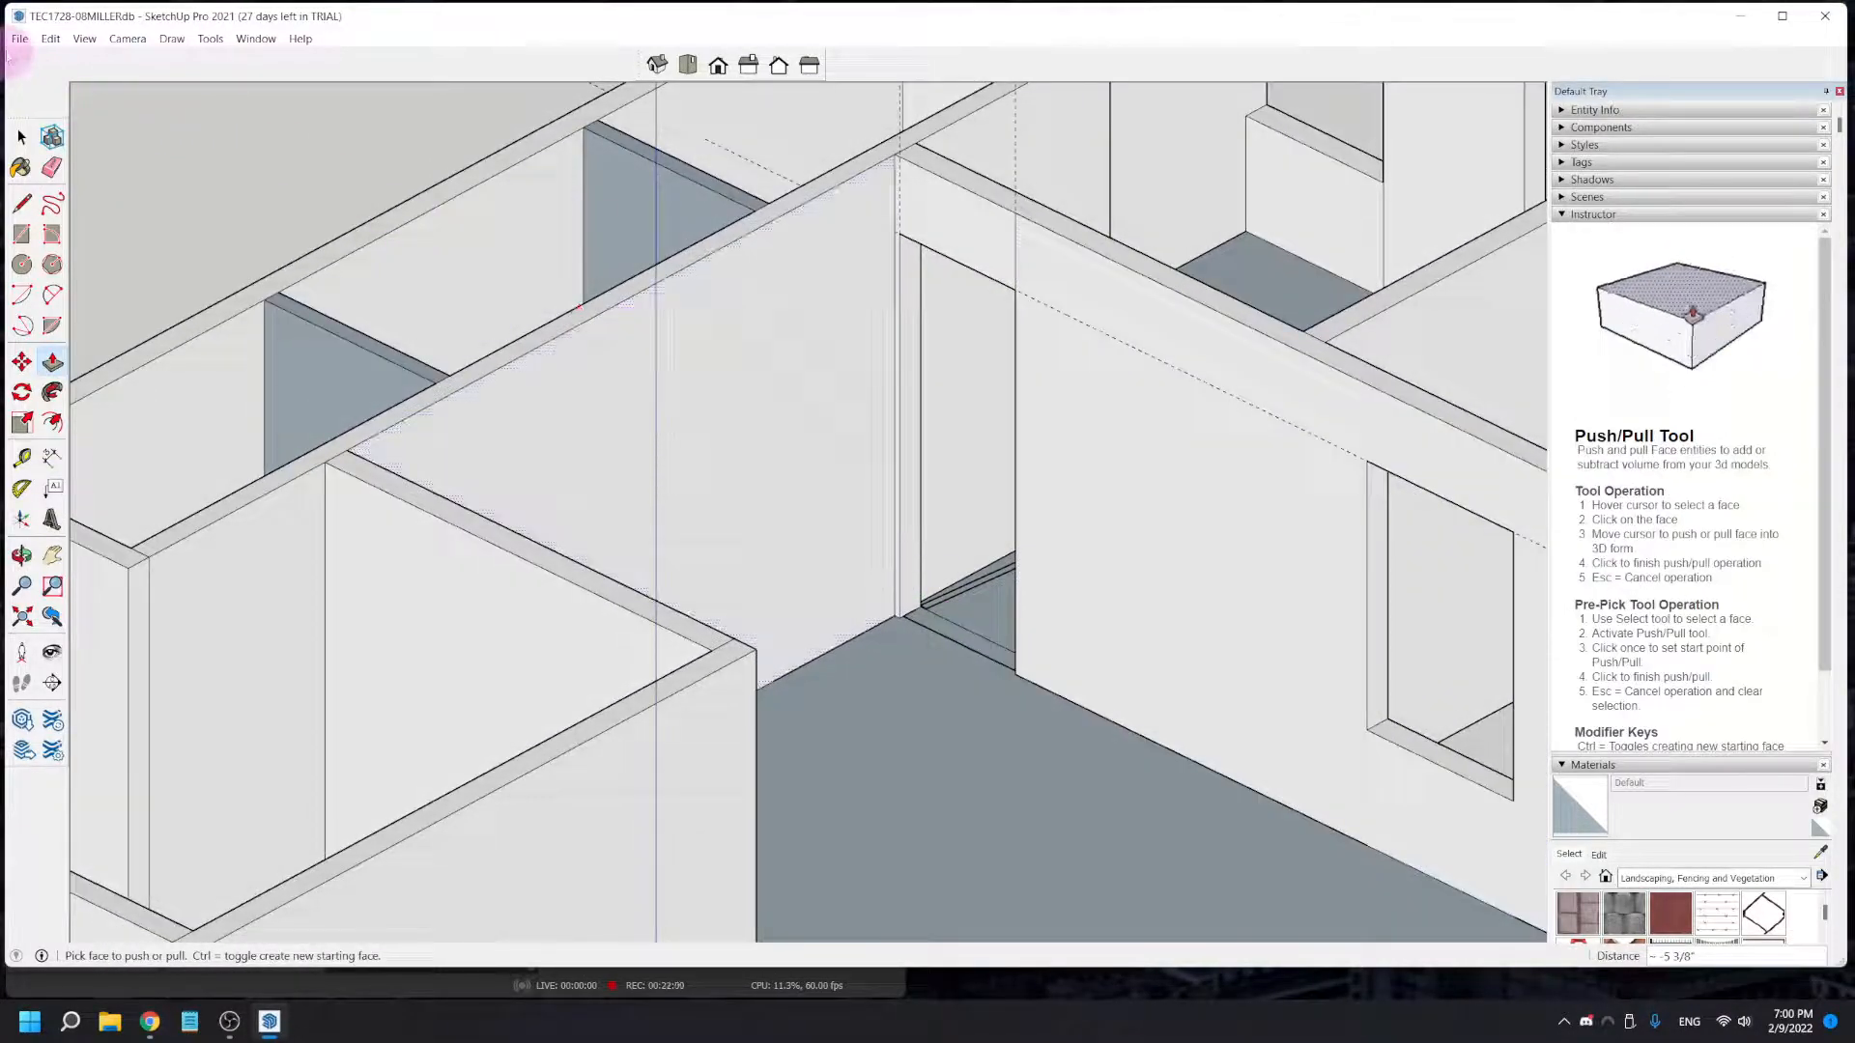
{"action": "left_click", "coordinate": [18, 39]}
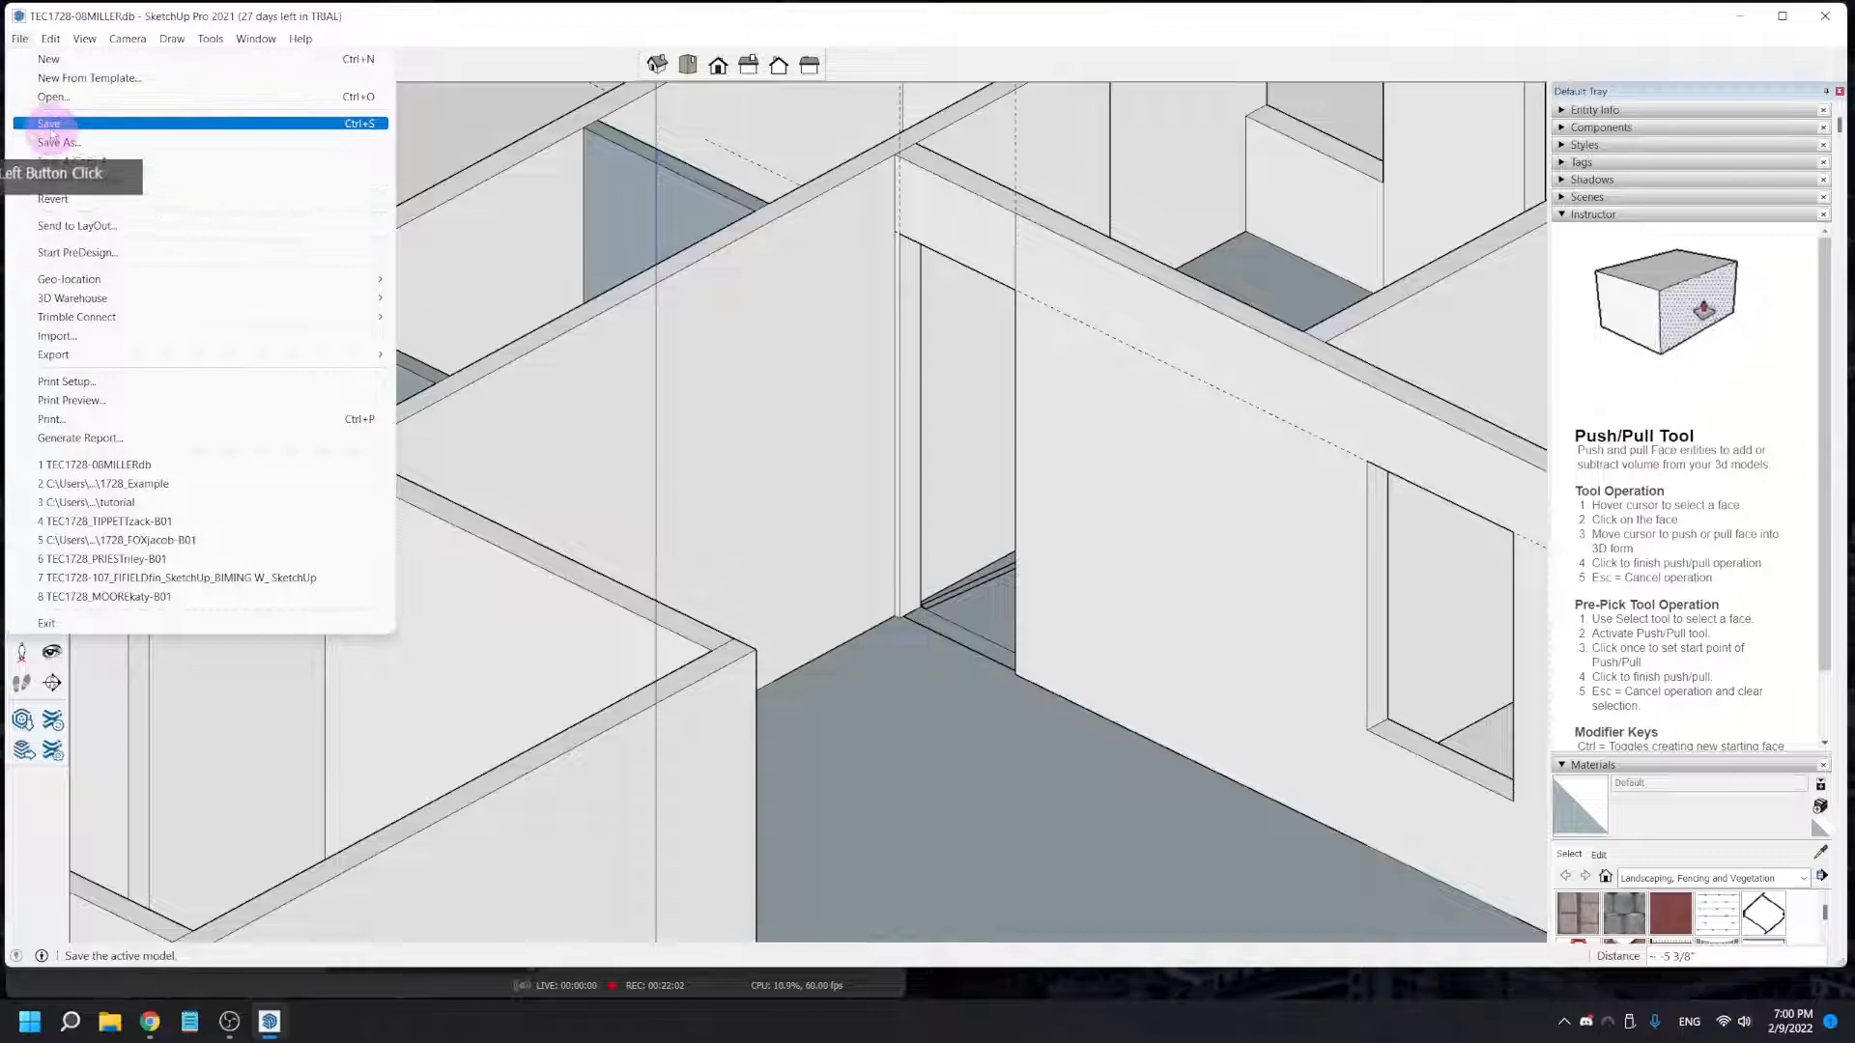
{"action": "left_click", "coordinate": [58, 124]}
- Place a vertical guide at the hinge-side jamb of the next interior door, at the corner where its wall meets the closet-block wall
{"action": "scroll", "coordinate": [563, 609], "scroll_direction": "down", "scroll_amount": 5}
{"action": "middle_click_drag", "start_coordinate": [768, 807], "coordinate": [1051, 906]}
{"action": "scroll", "coordinate": [650, 874], "scroll_direction": "up", "scroll_amount": 6}
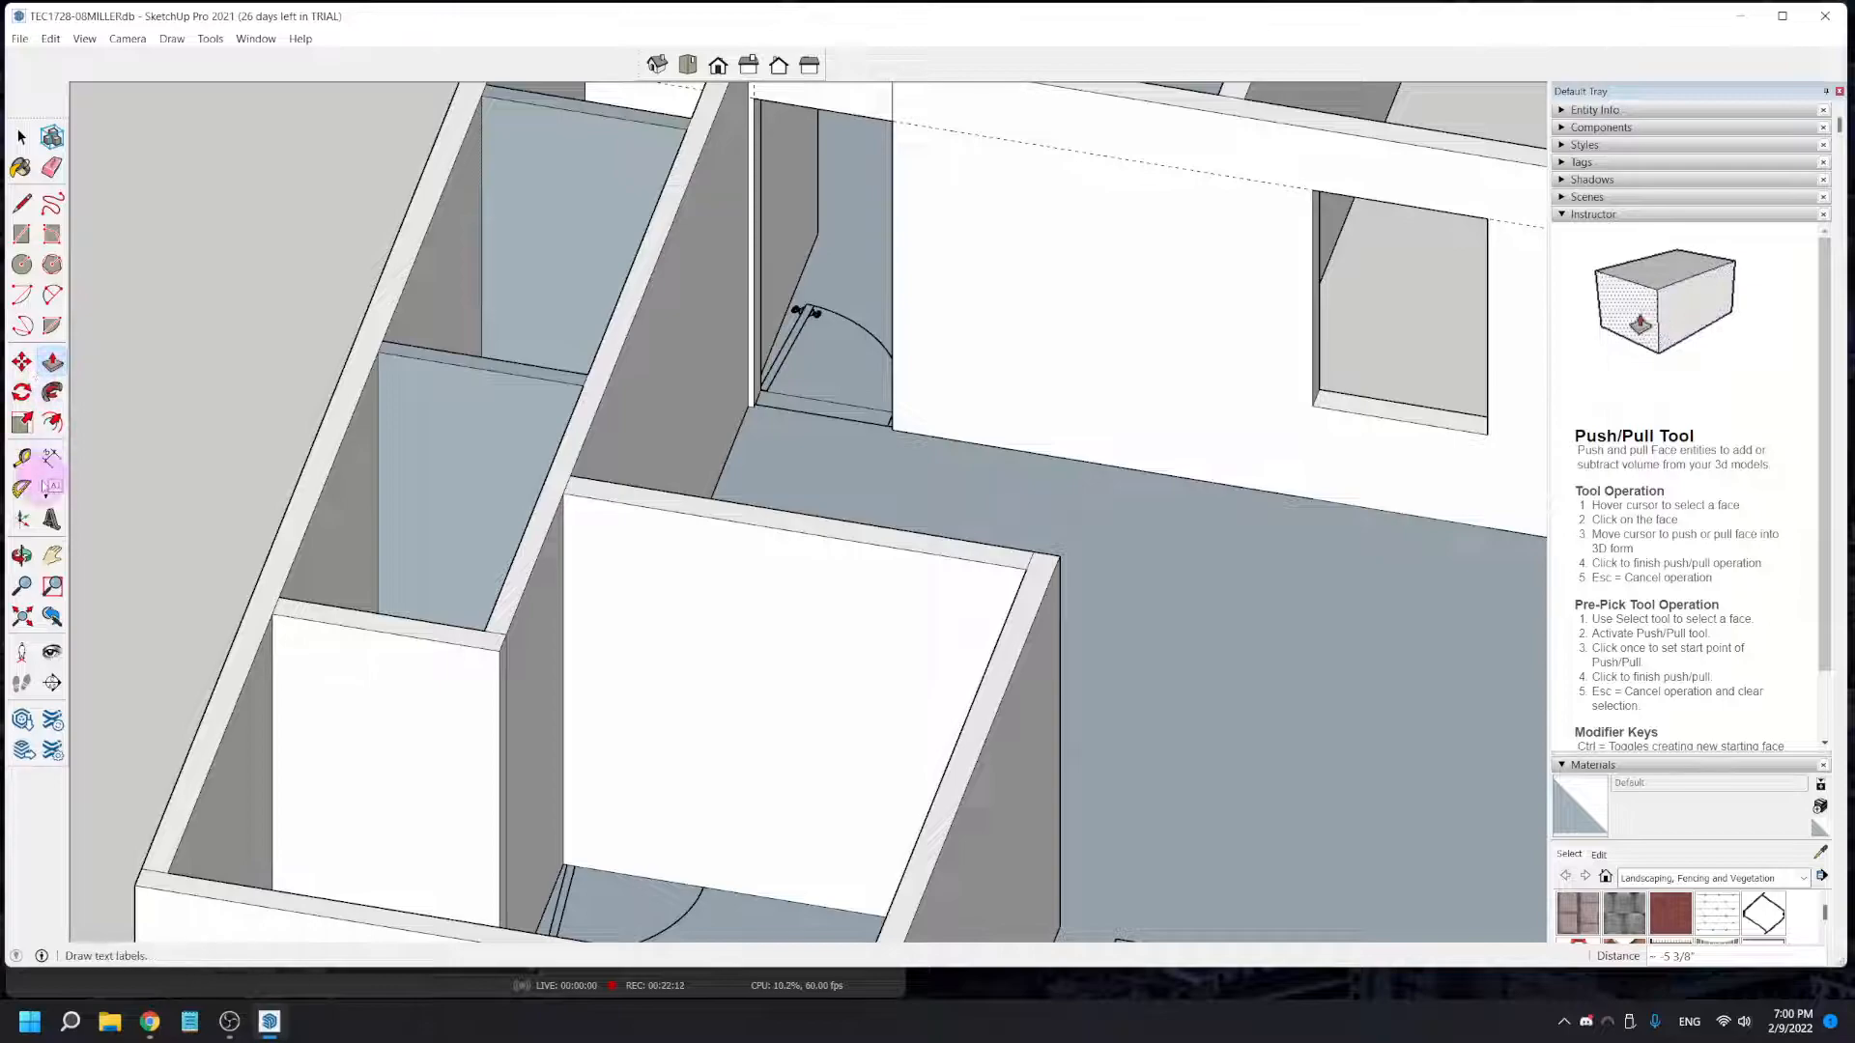
{"action": "middle_click_drag", "start_coordinate": [289, 862], "coordinate": [588, 387]}
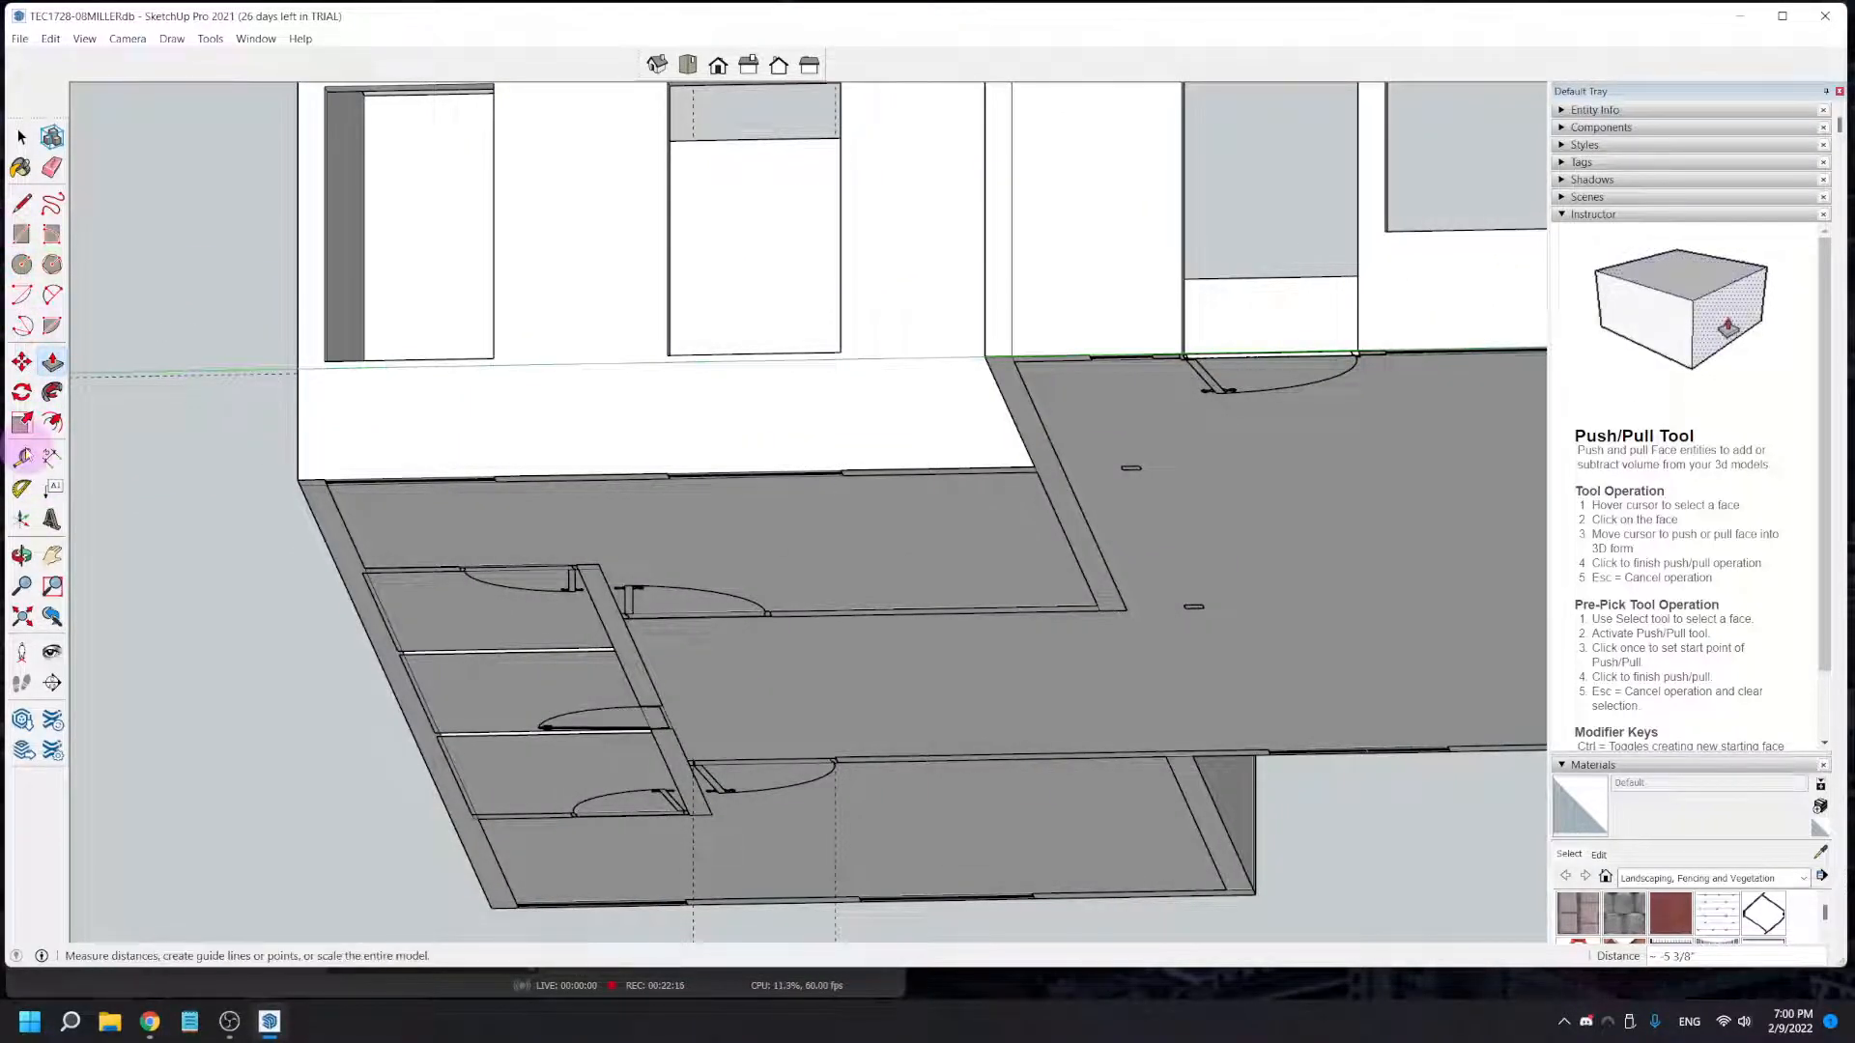
{"action": "left_click", "coordinate": [21, 456]}
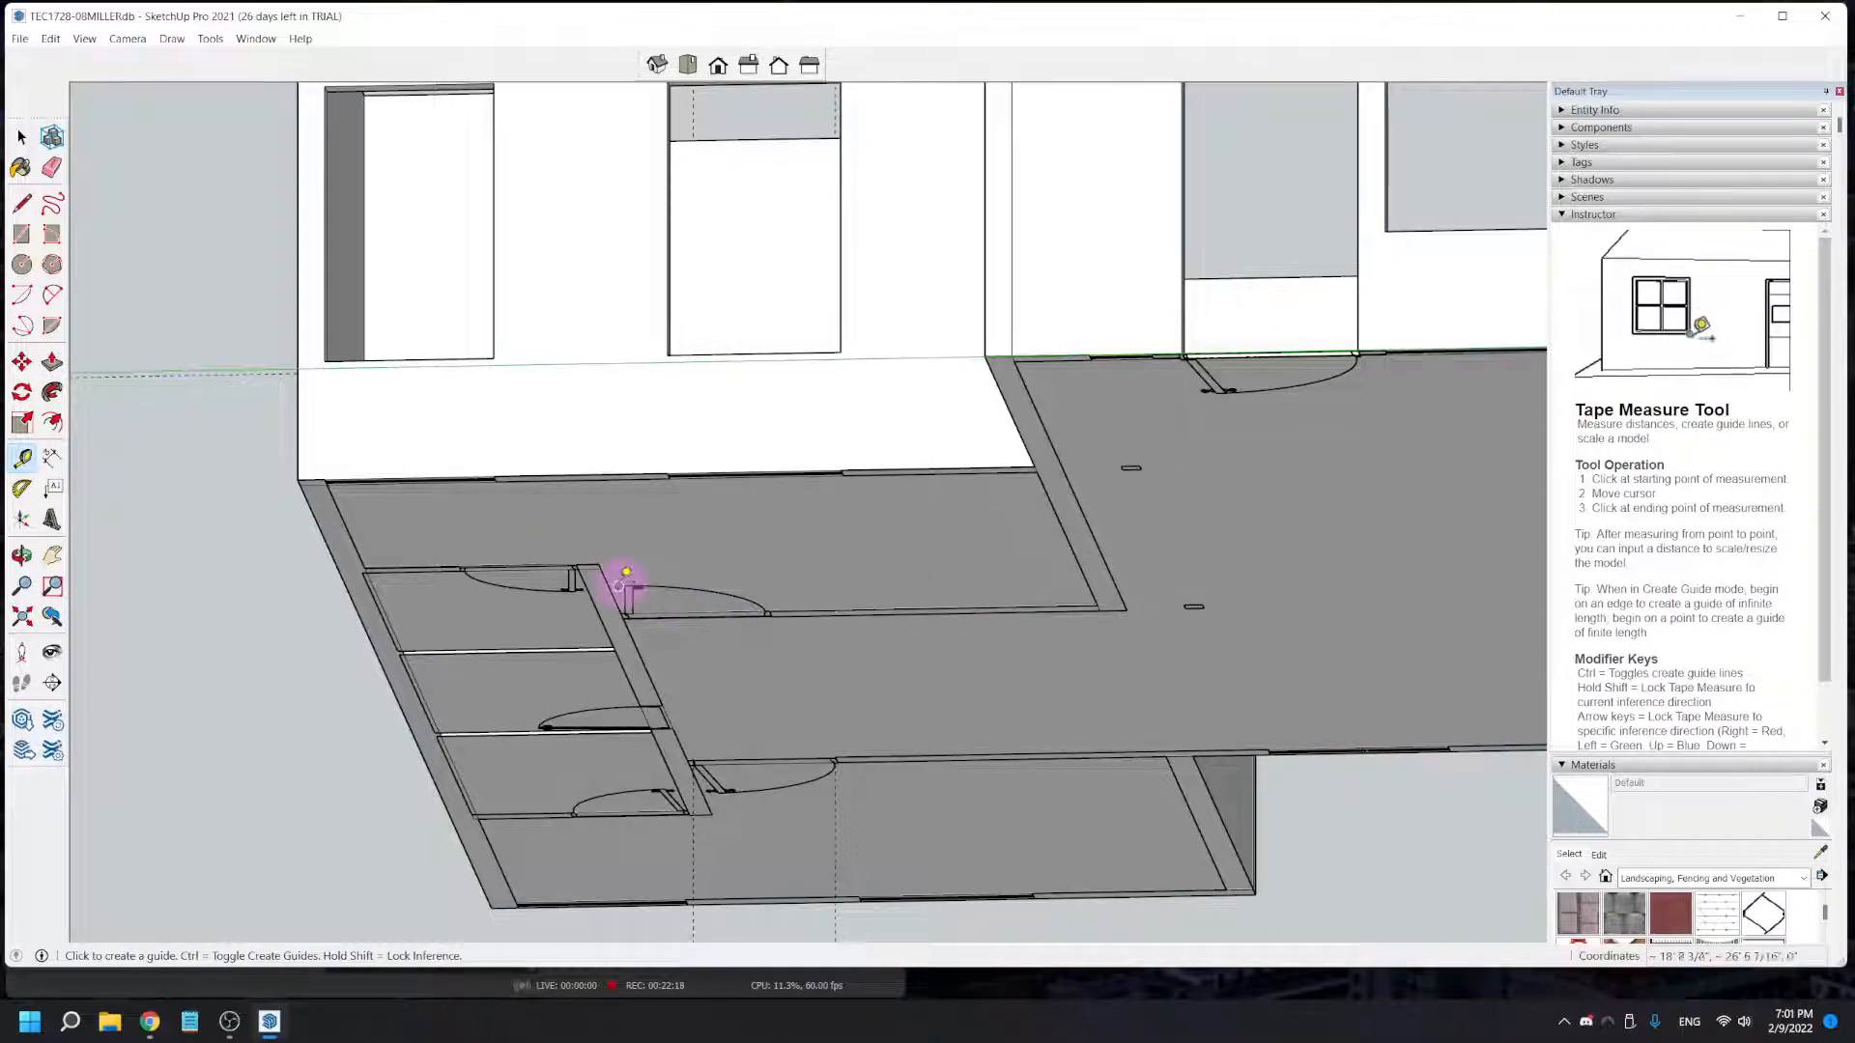
{"action": "middle_click_drag", "start_coordinate": [706, 577], "coordinate": [528, 840]}
{"action": "left_click", "coordinate": [528, 820]}
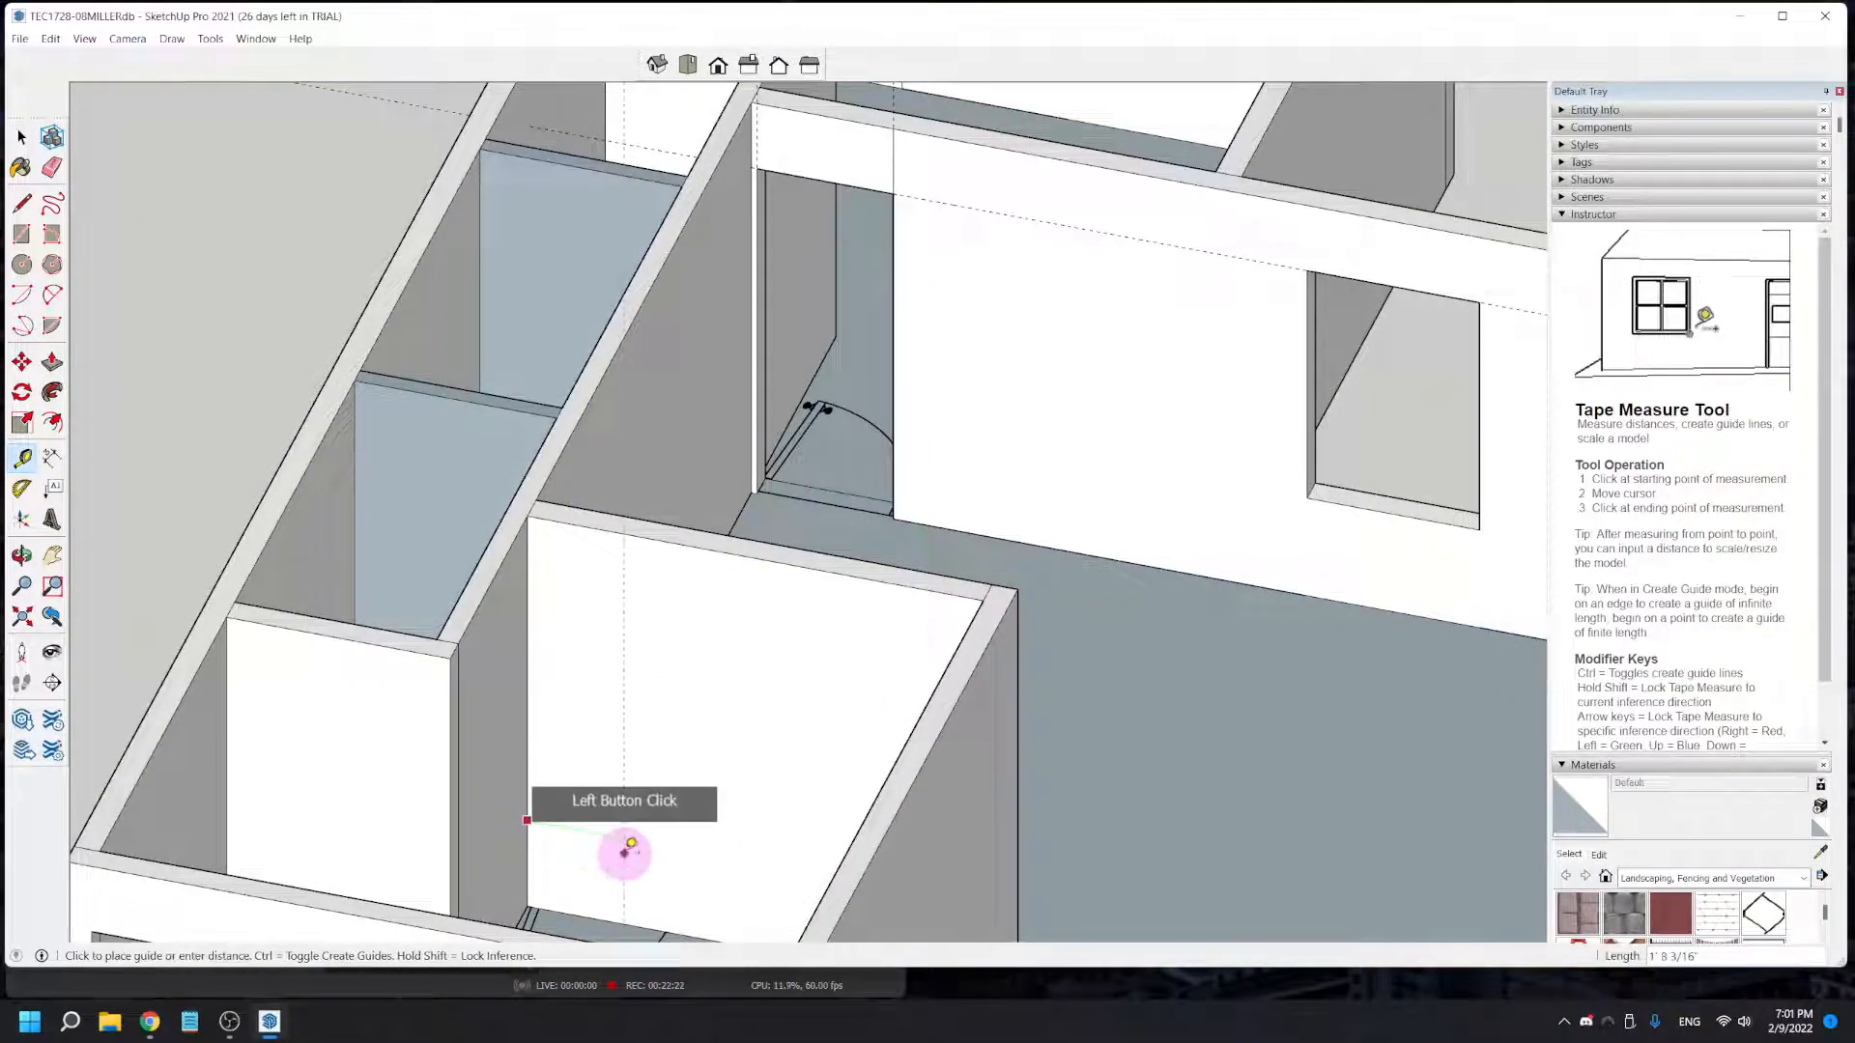
{"action": "middle_click_drag", "start_coordinate": [574, 905], "coordinate": [673, 399]}
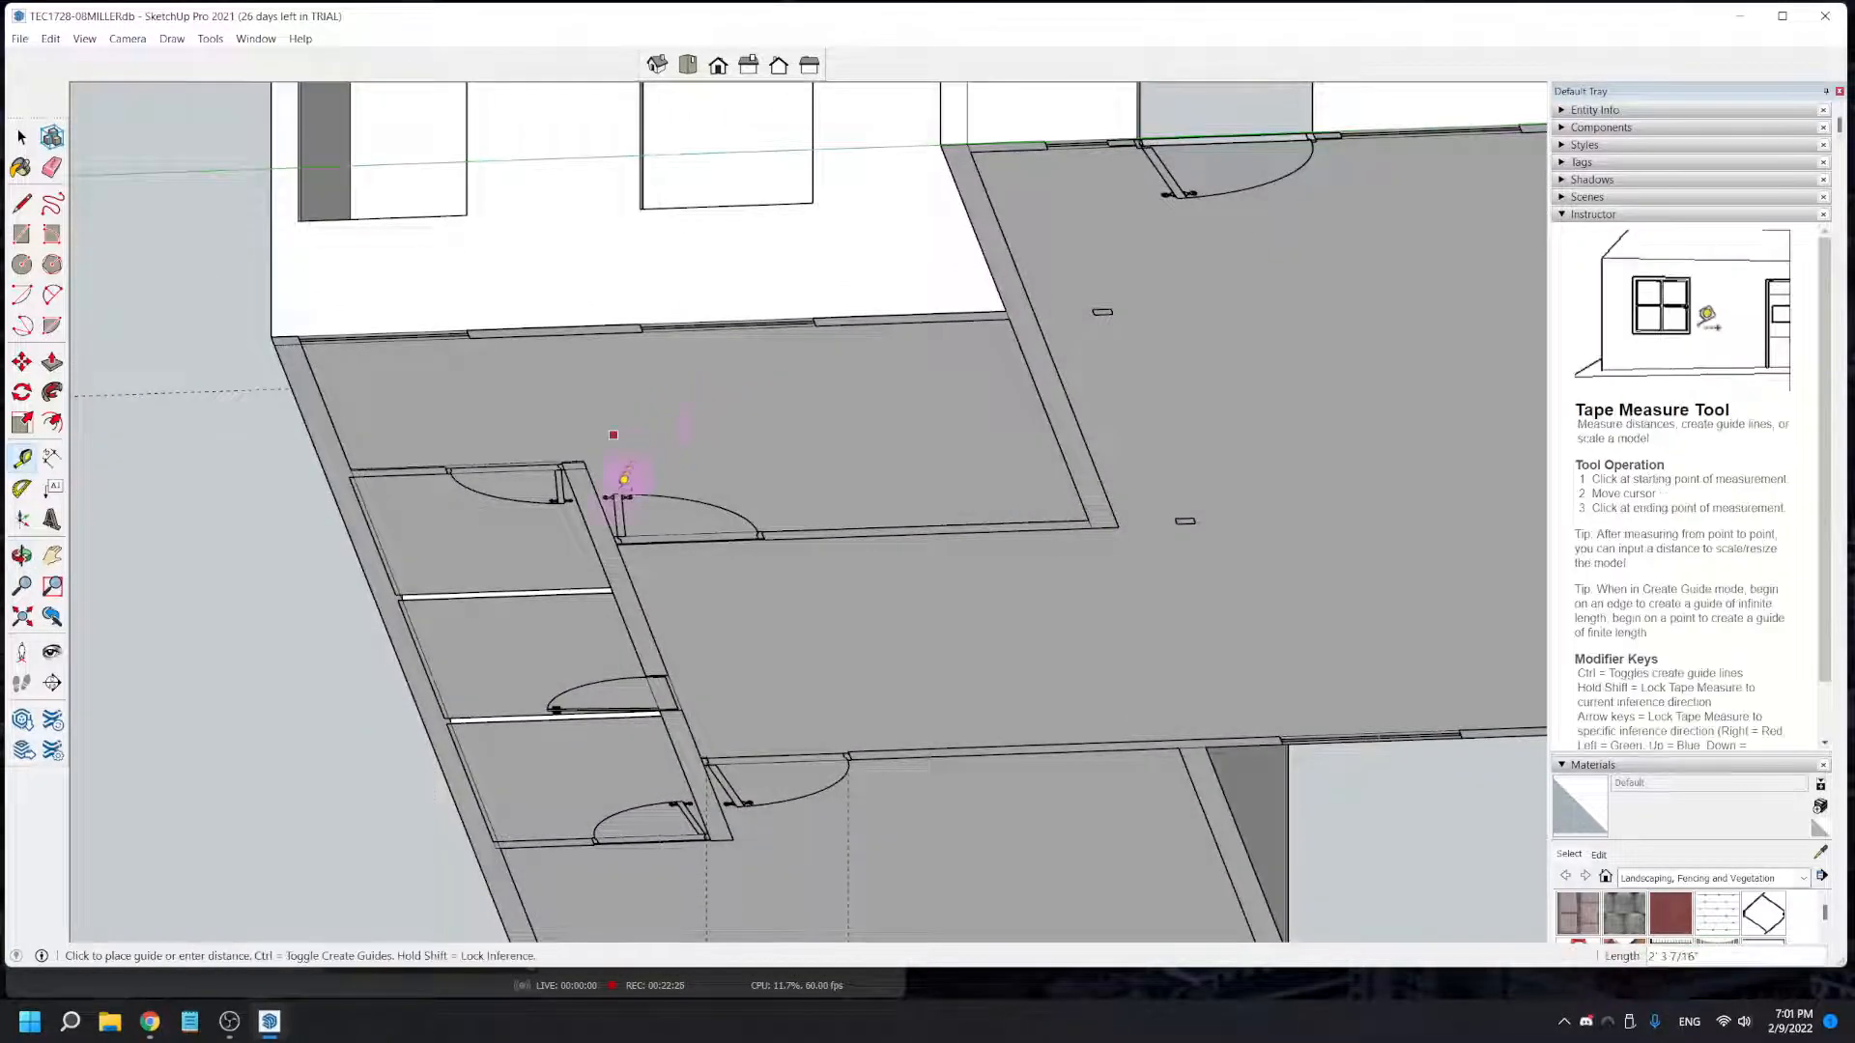
{"action": "scroll", "coordinate": [604, 533], "scroll_direction": "up", "scroll_amount": 6}
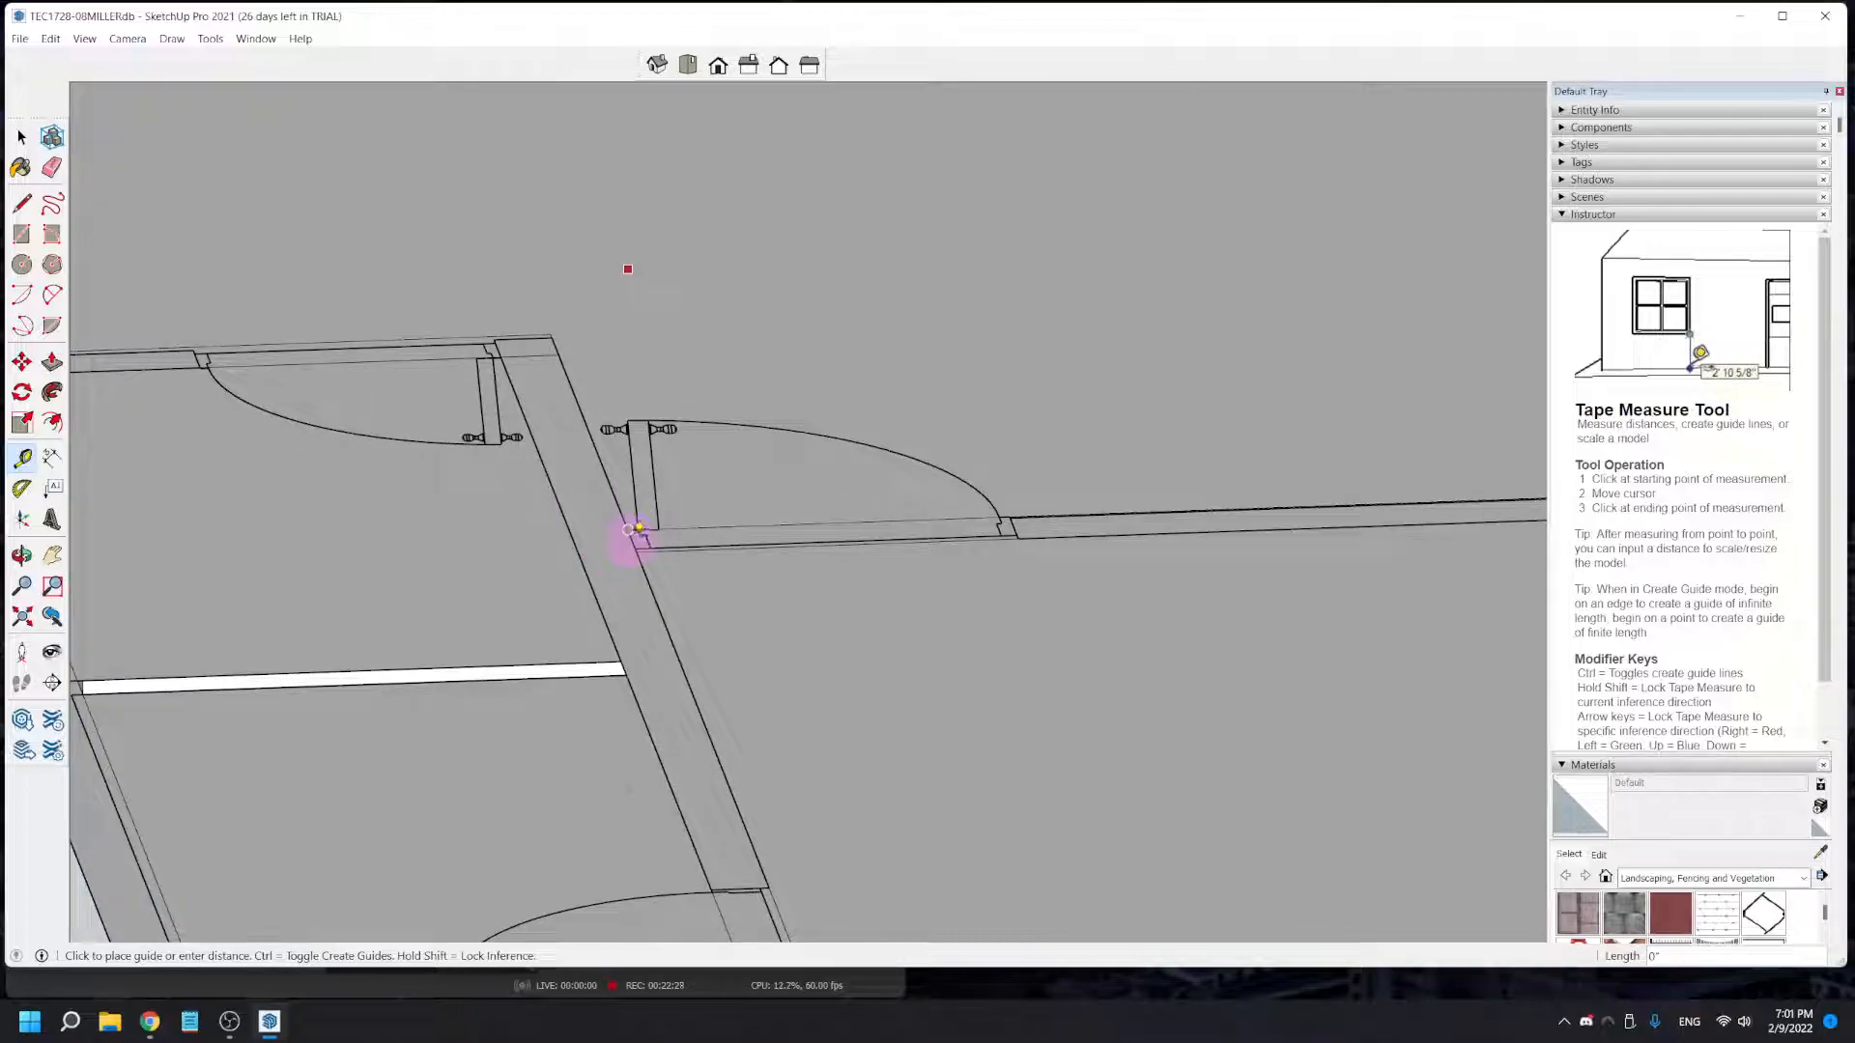
{"action": "left_click", "coordinate": [638, 560]}
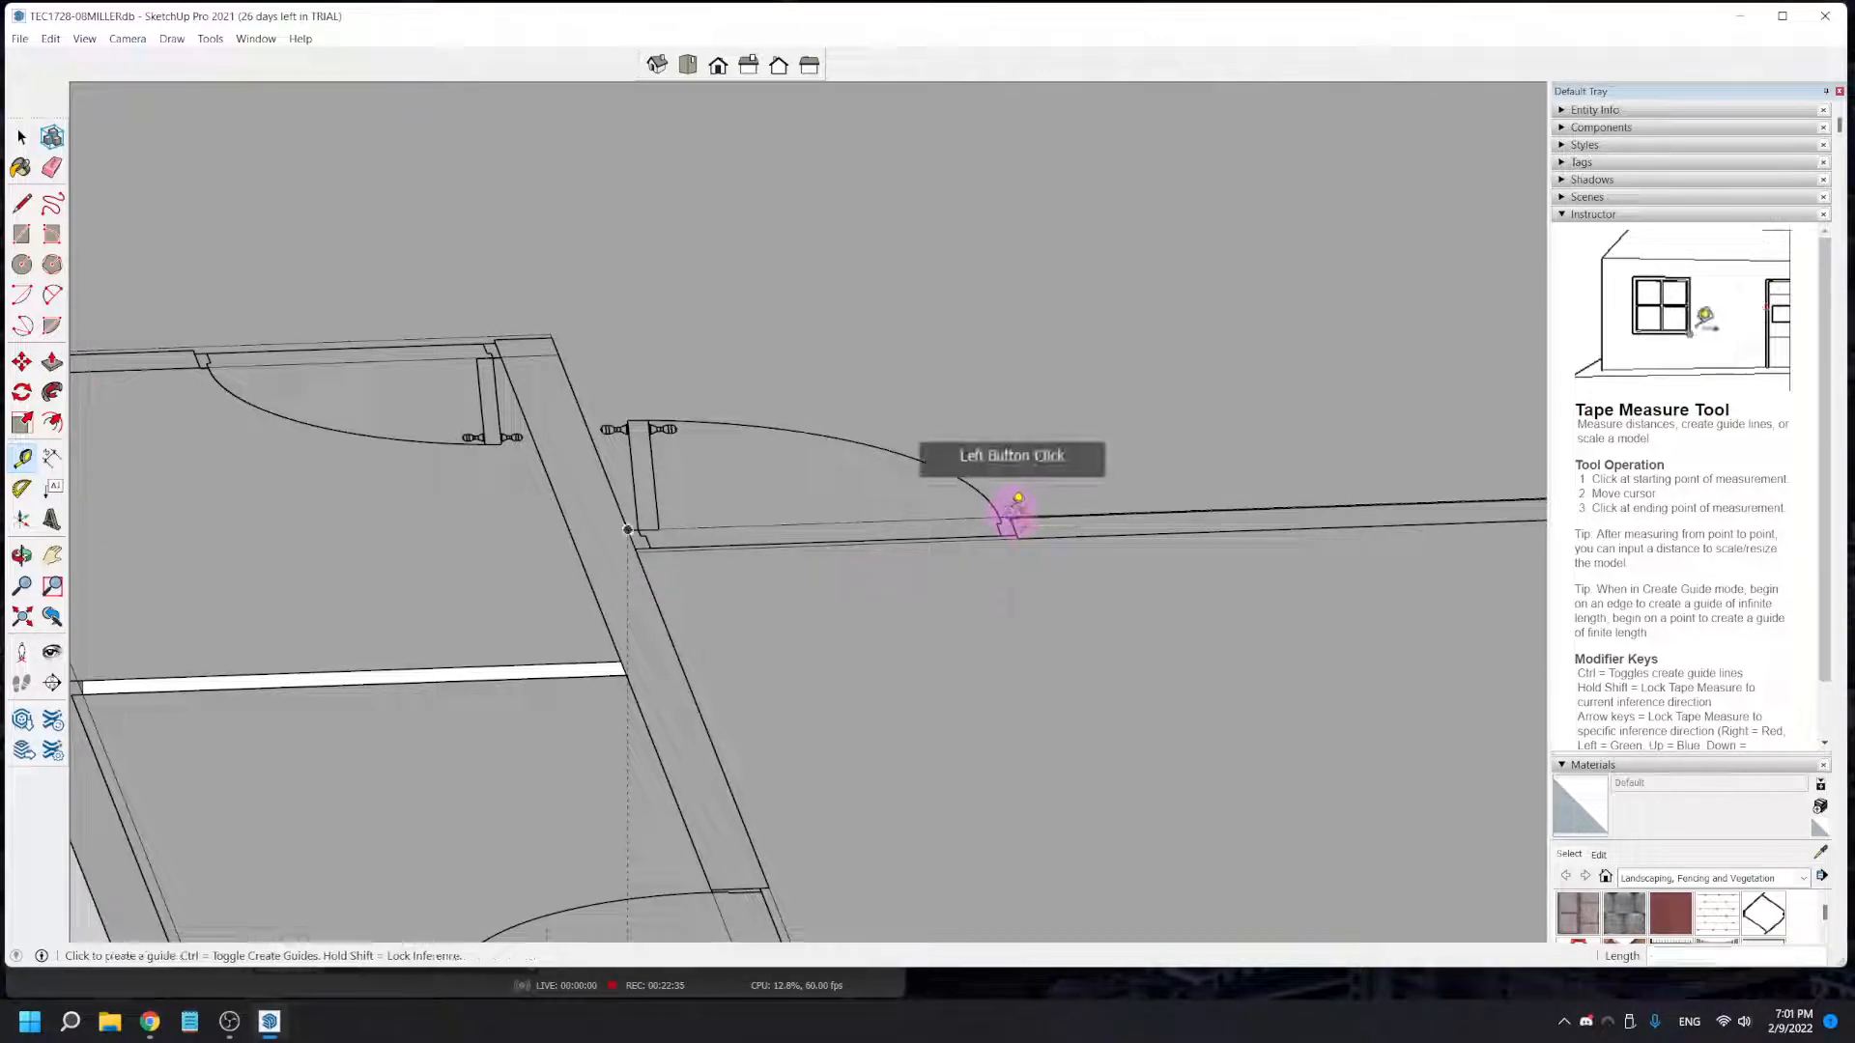
- Add a vertical guide at the opposite jamb of the same door and a horizontal guide 6' 8" above the floor
{"action": "scroll", "coordinate": [1005, 518], "scroll_direction": "down", "scroll_amount": 4}
{"action": "middle_click_drag", "start_coordinate": [1002, 492], "coordinate": [918, 927]}
{"action": "mouse_move", "coordinate": [916, 861]}
{"action": "middle_mouse_down"}
{"action": "mouse_move", "coordinate": [914, 621]}
{"action": "mouse_move", "coordinate": [911, 828]}
{"action": "middle_mouse_up"}
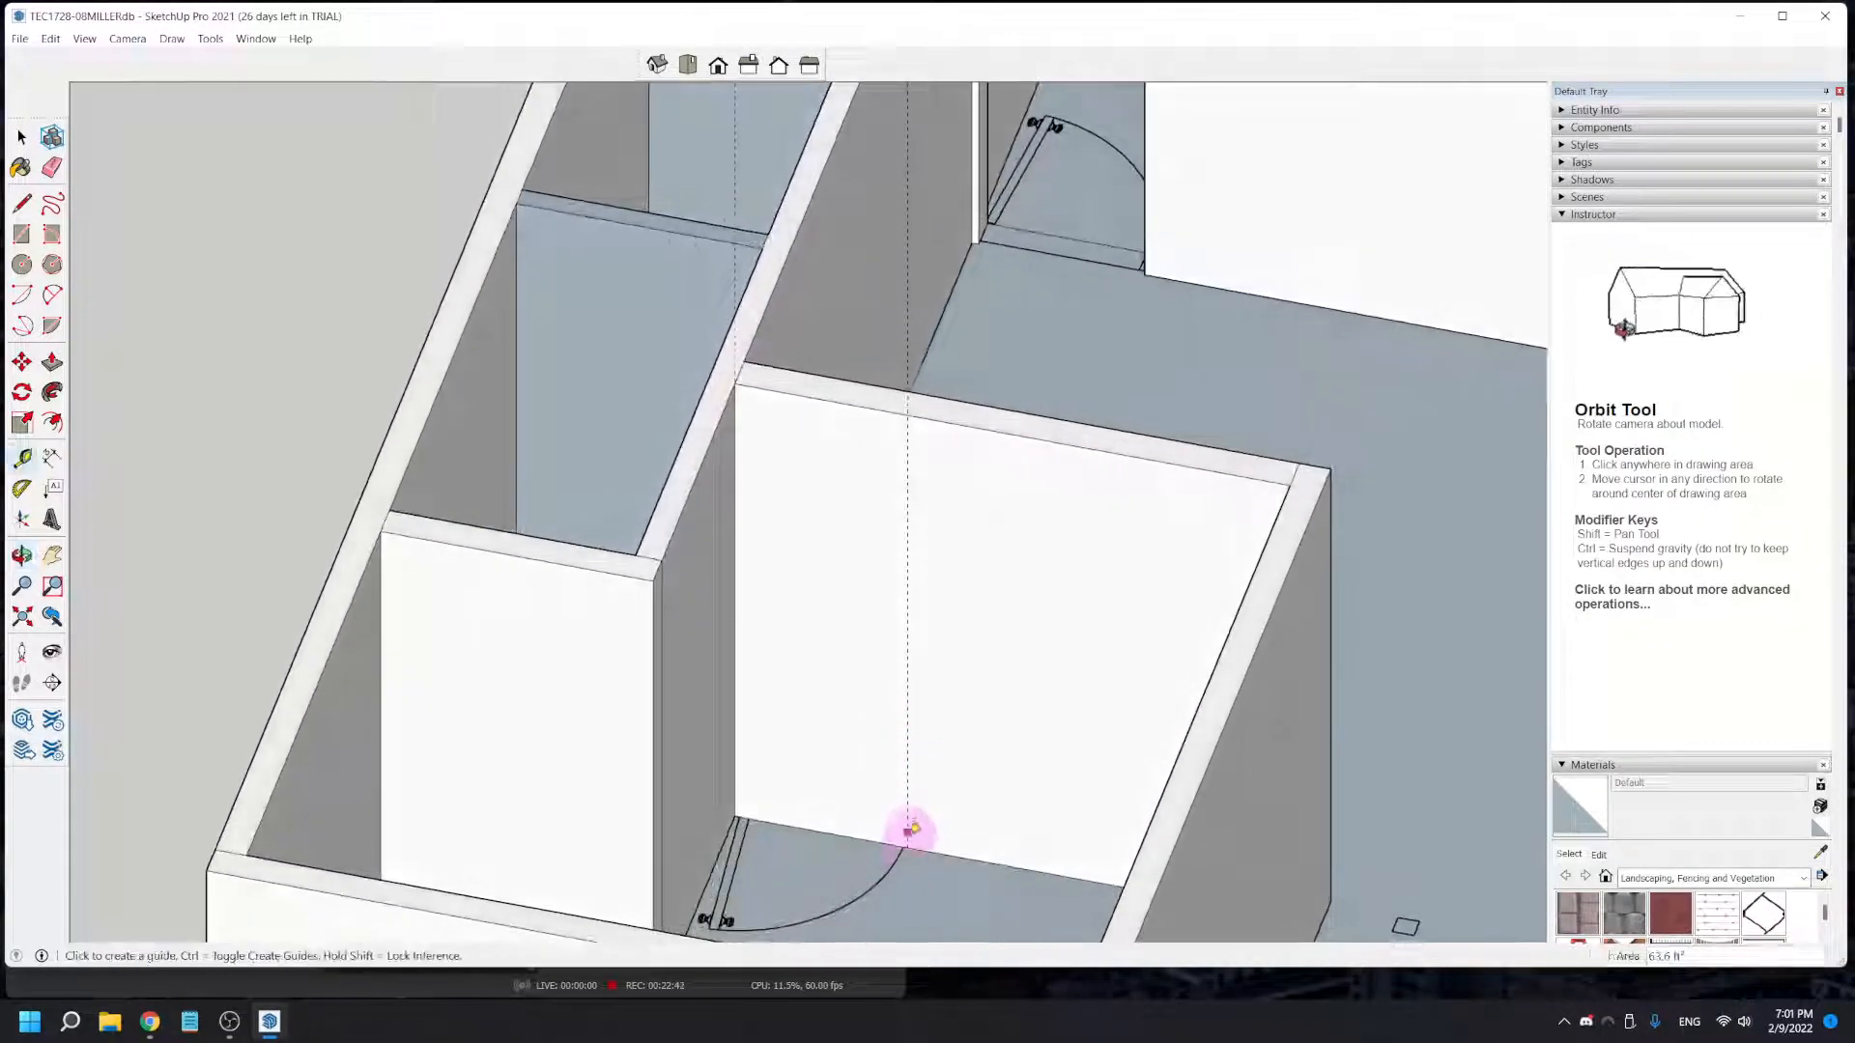
{"action": "left_click", "coordinate": [966, 567]}
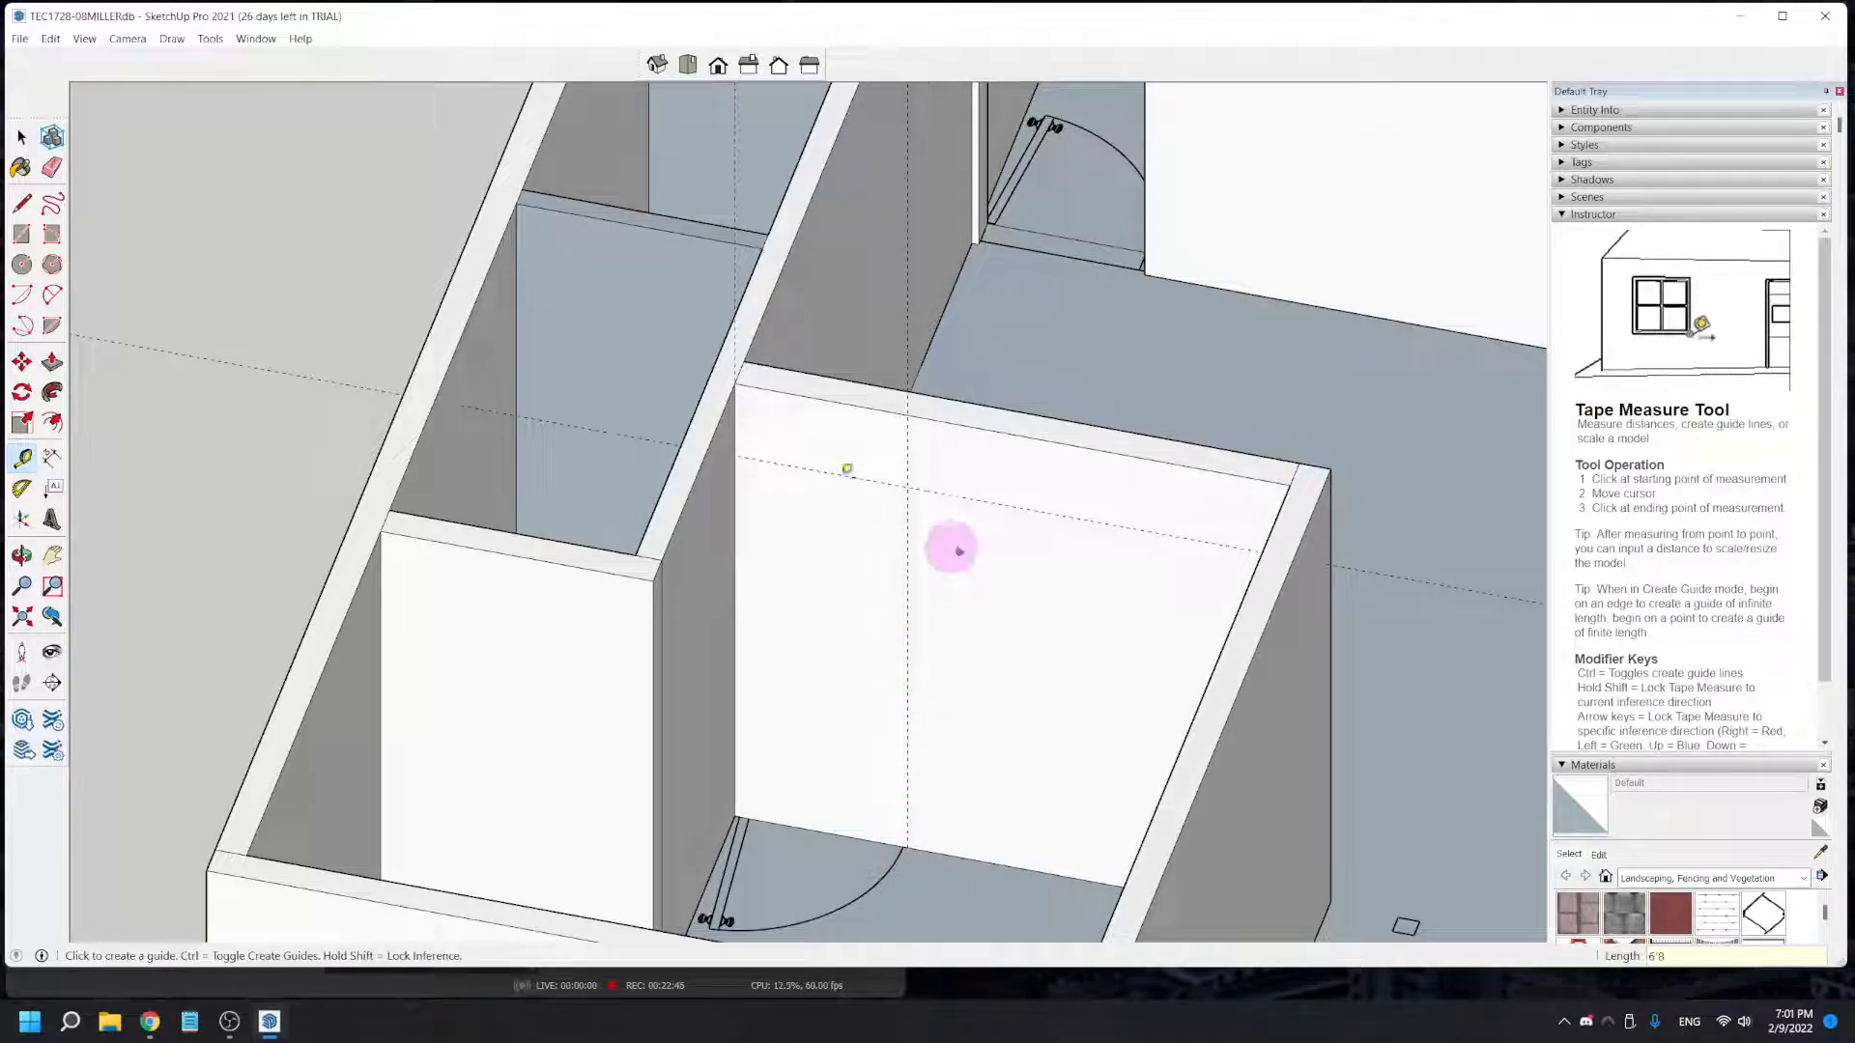
- Draw the 6' 8" by 2' 5 11/16" door rectangle from the guide intersection to the wall corner and Push/Pull it 5 11/16" through the wall
{"action": "left_click", "coordinate": [23, 234]}
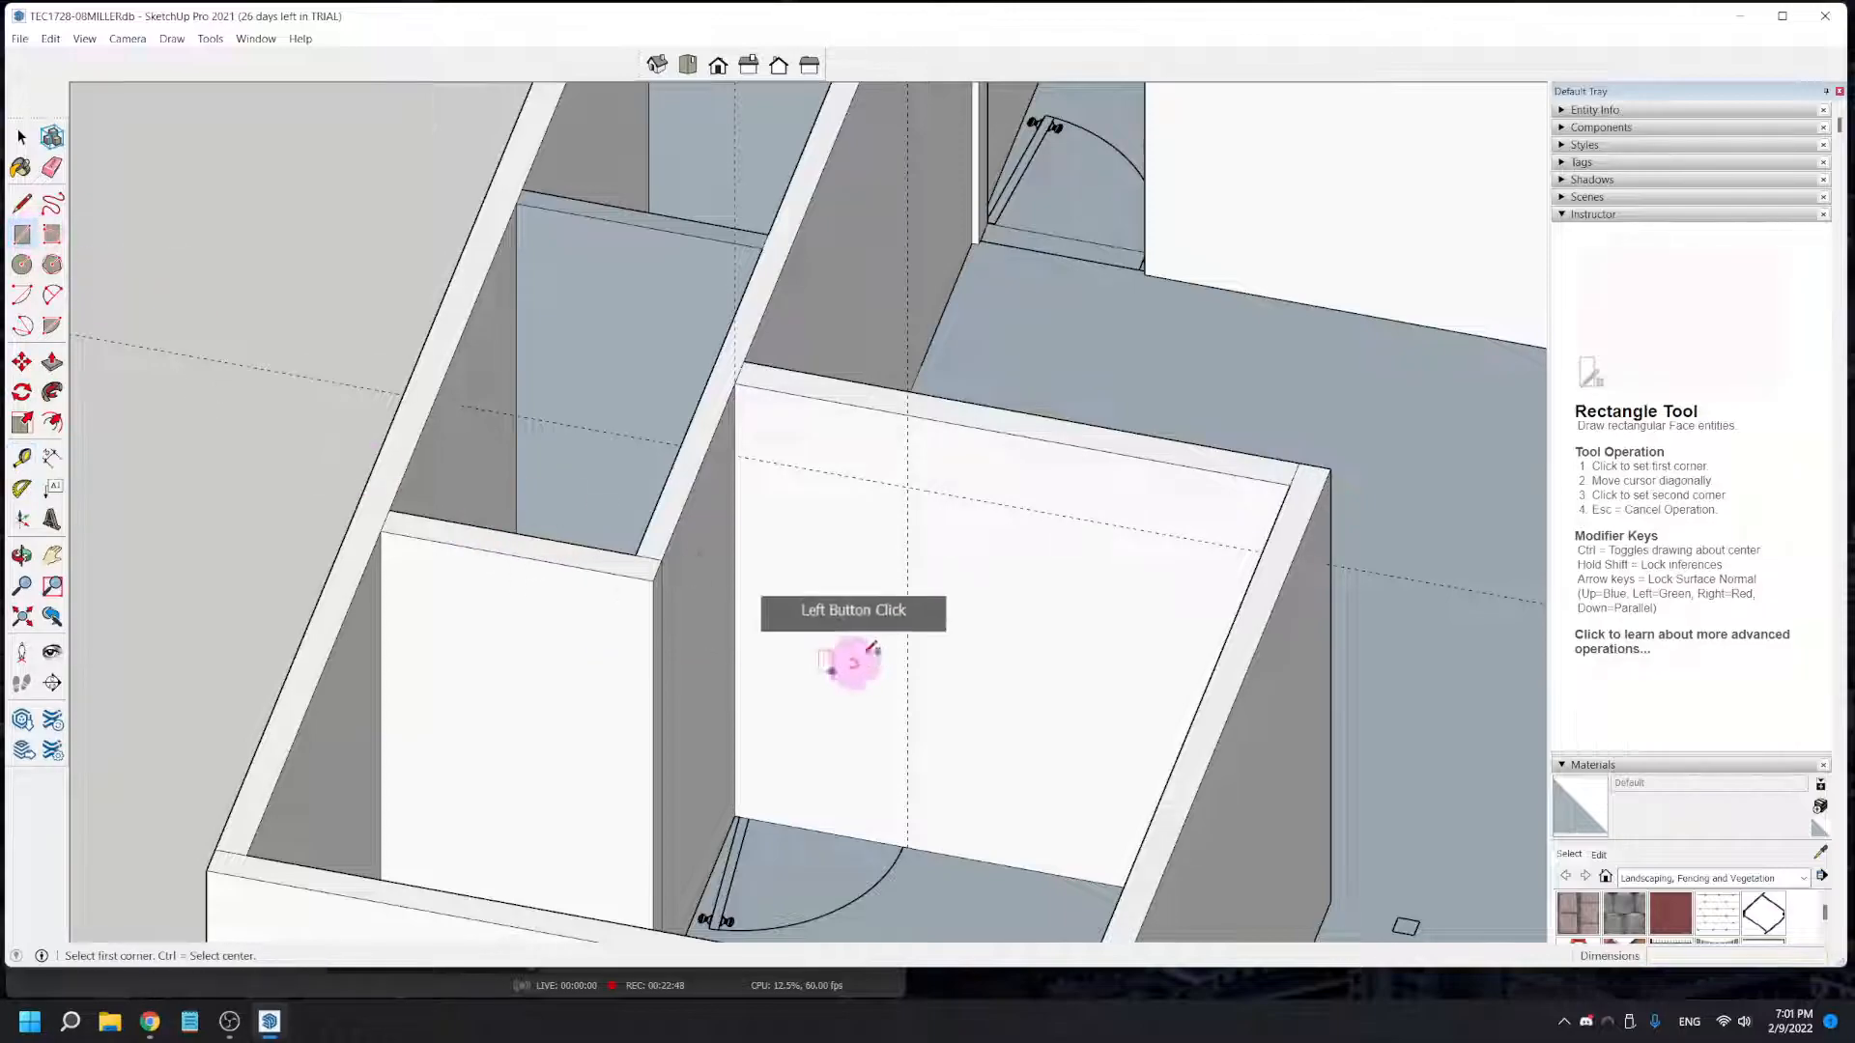
{"action": "left_click", "coordinate": [738, 813]}
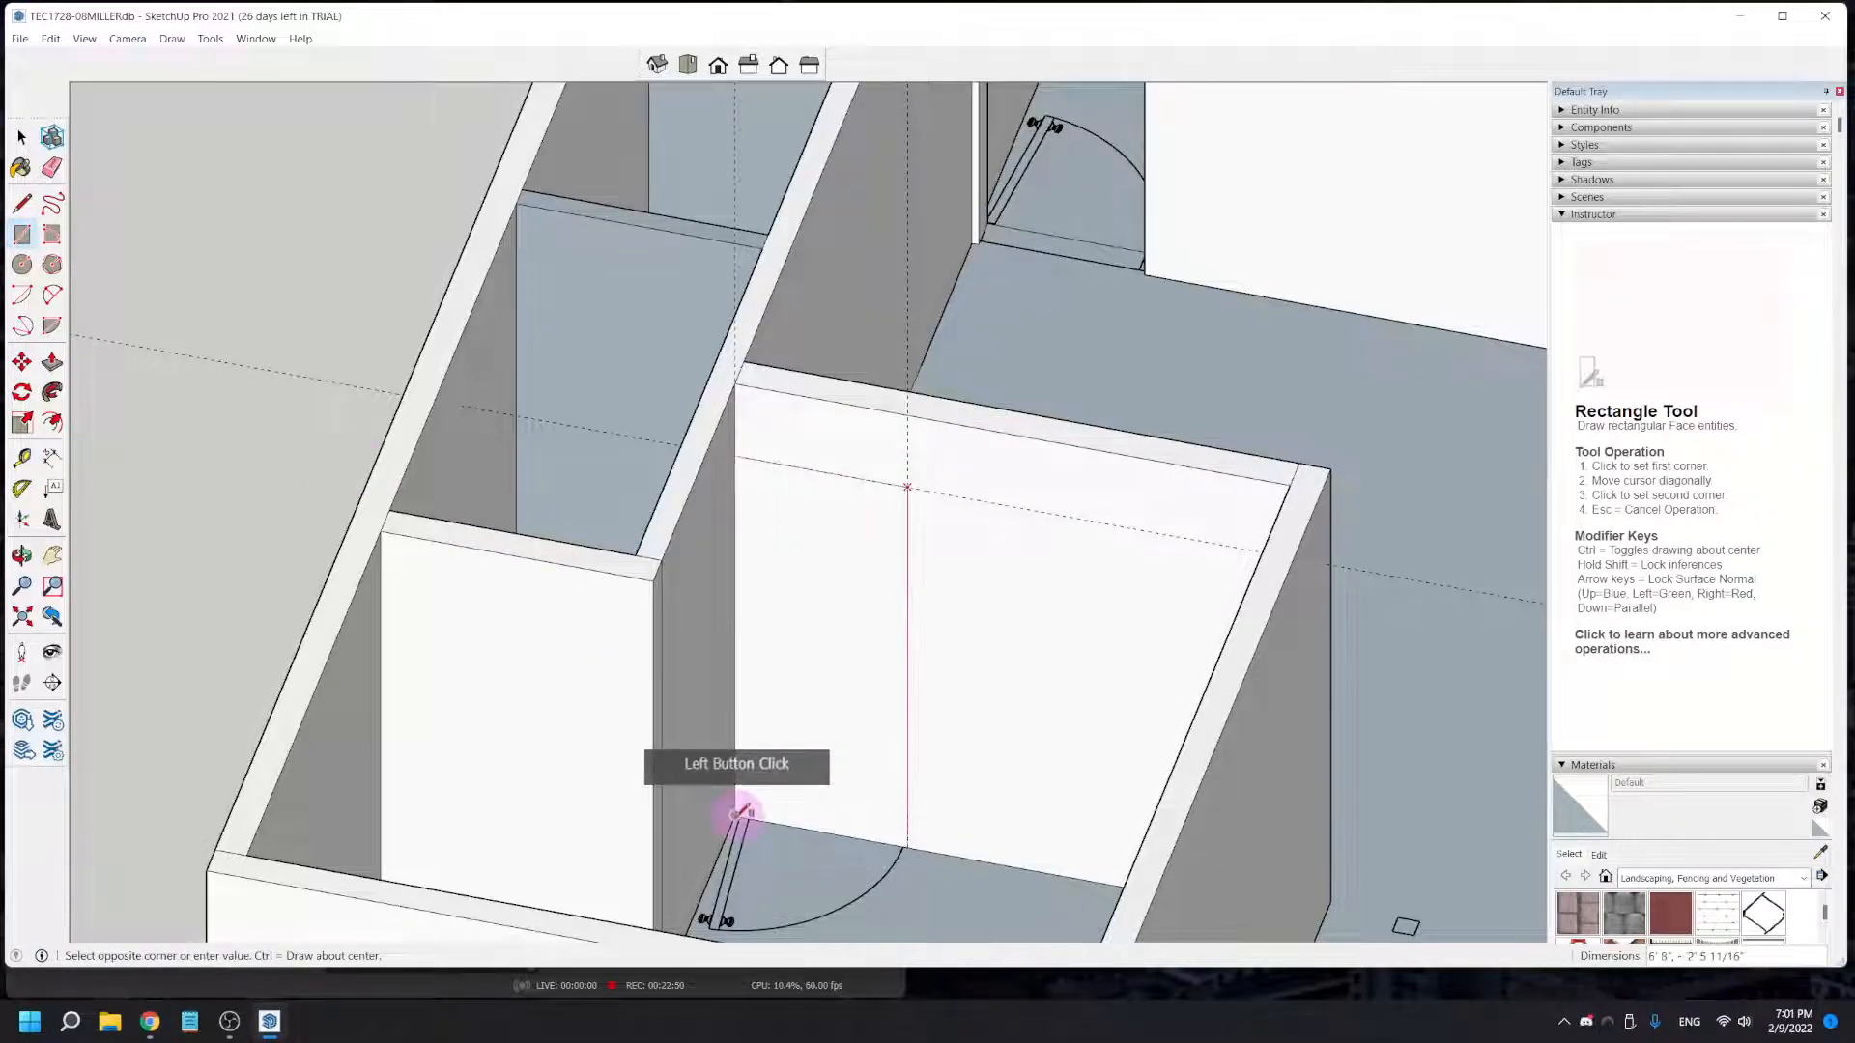
{"action": "left_click", "coordinate": [53, 363]}
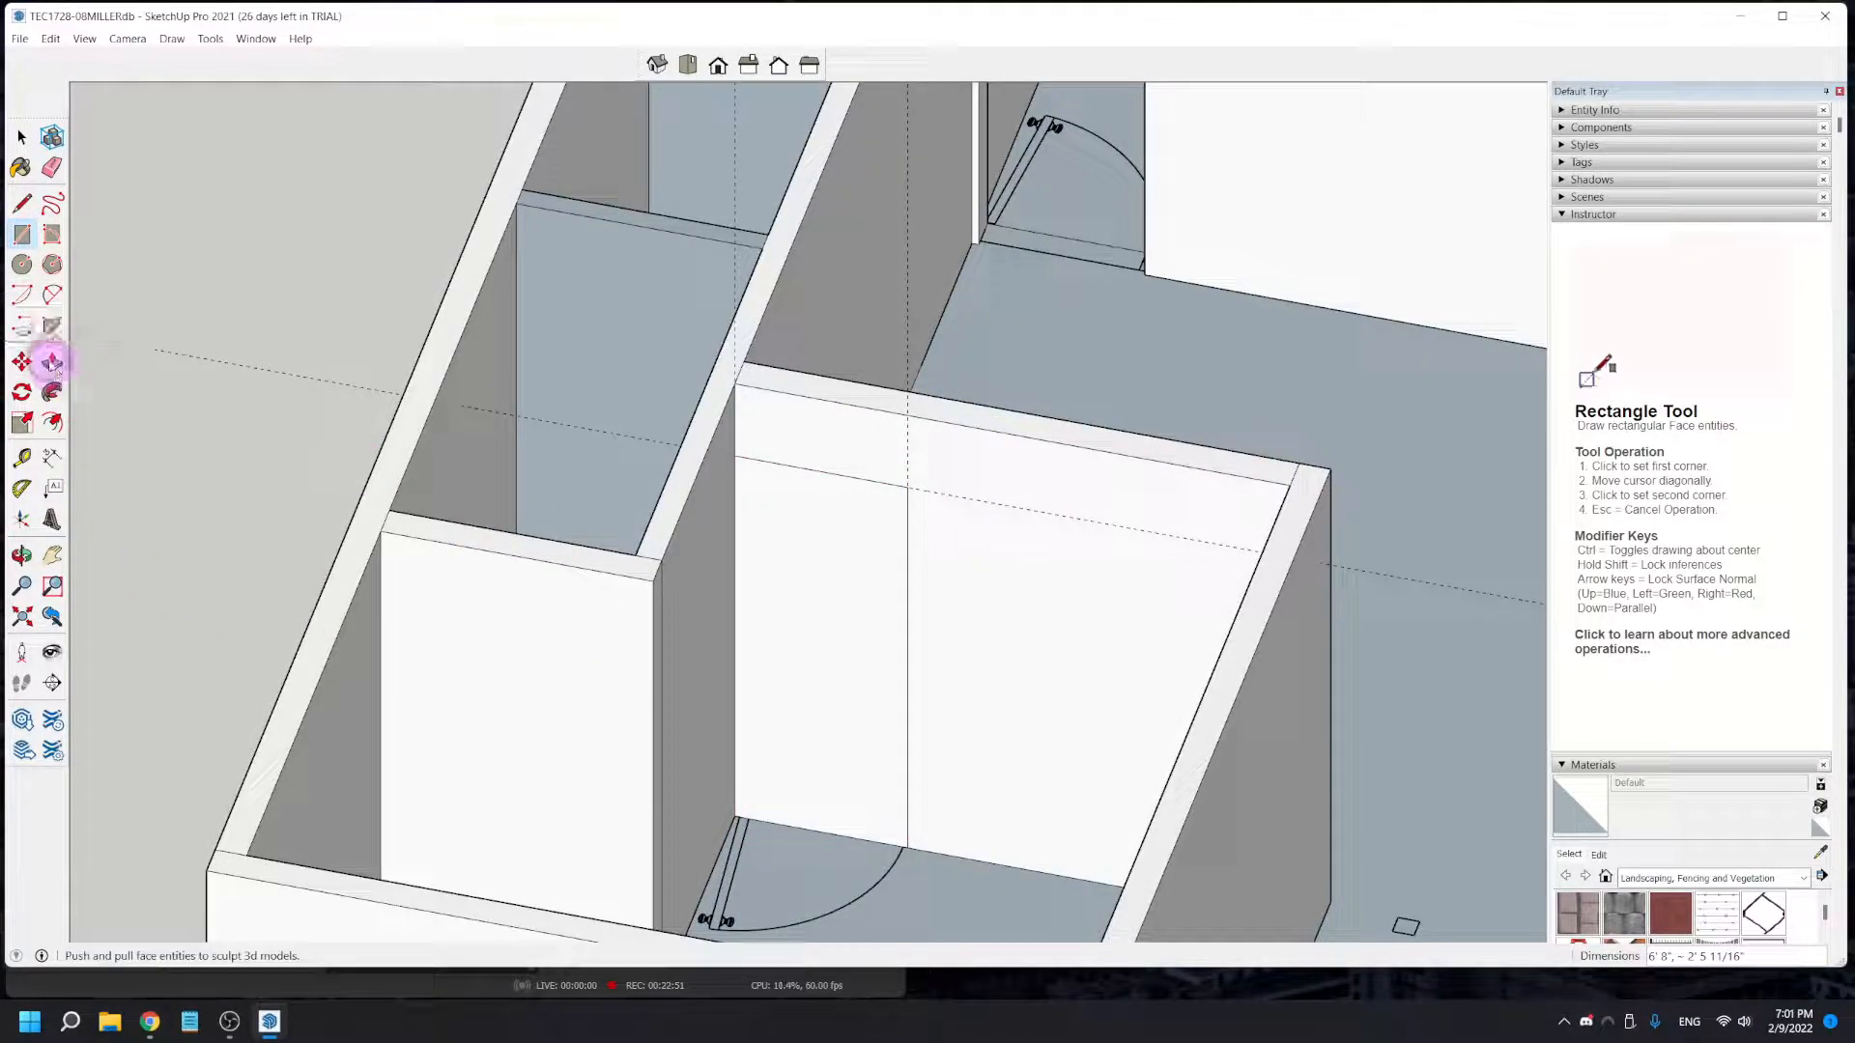
{"action": "left_click", "coordinate": [839, 706]}
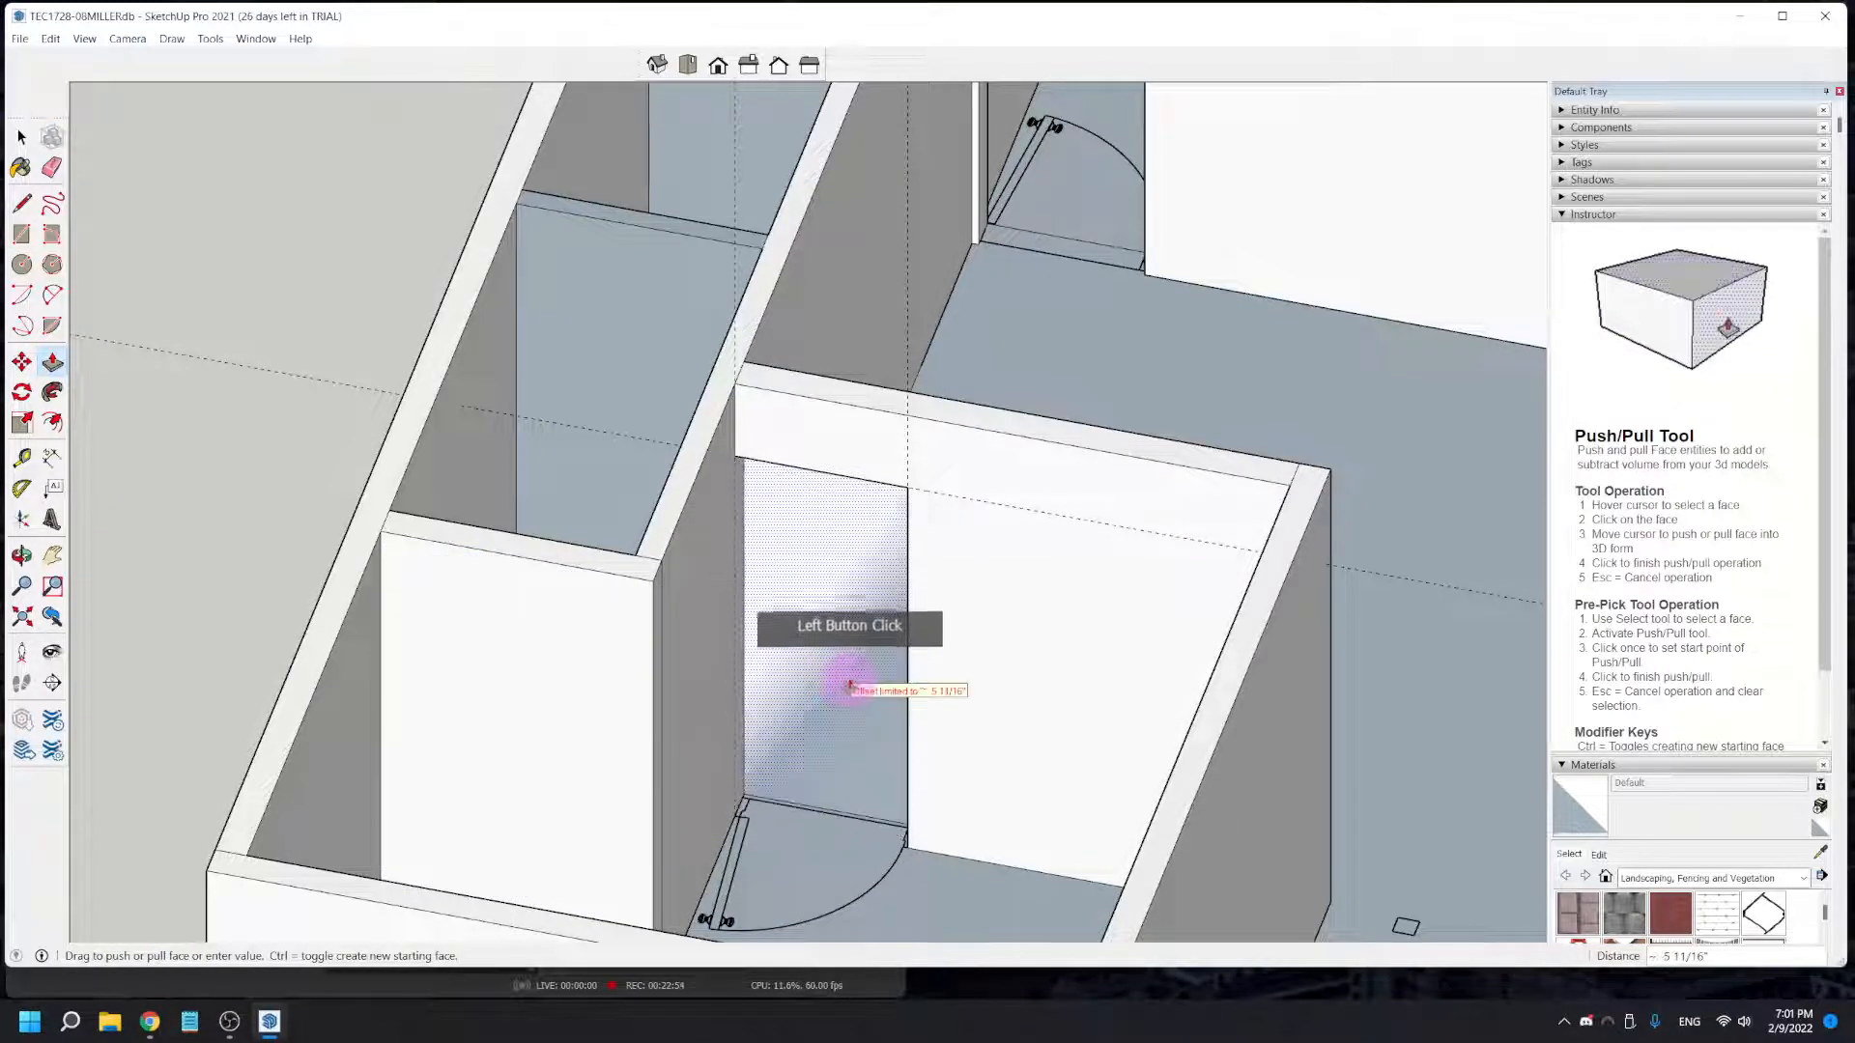
{"action": "left_click", "coordinate": [840, 692]}
- On the end wall of the narrow closet block, add a vertical guide at the door's swing-side jamb and a horizontal guide at door-head height
{"action": "mouse_move", "coordinate": [824, 786]}
{"action": "middle_mouse_down"}
{"action": "mouse_move", "coordinate": [641, 614]}
{"action": "mouse_move", "coordinate": [505, 637]}
{"action": "mouse_move", "coordinate": [902, 704]}
{"action": "mouse_move", "coordinate": [815, 530]}
{"action": "mouse_move", "coordinate": [794, 286]}
{"action": "mouse_move", "coordinate": [865, 270]}
{"action": "mouse_move", "coordinate": [985, 302]}
{"action": "mouse_move", "coordinate": [1047, 663]}
{"action": "mouse_move", "coordinate": [1116, 836]}
{"action": "mouse_move", "coordinate": [907, 745]}
{"action": "mouse_move", "coordinate": [1171, 951]}
{"action": "mouse_move", "coordinate": [1027, 787]}
{"action": "mouse_move", "coordinate": [1440, 860]}
{"action": "mouse_move", "coordinate": [994, 712]}
{"action": "mouse_move", "coordinate": [1230, 621]}
{"action": "middle_mouse_up"}
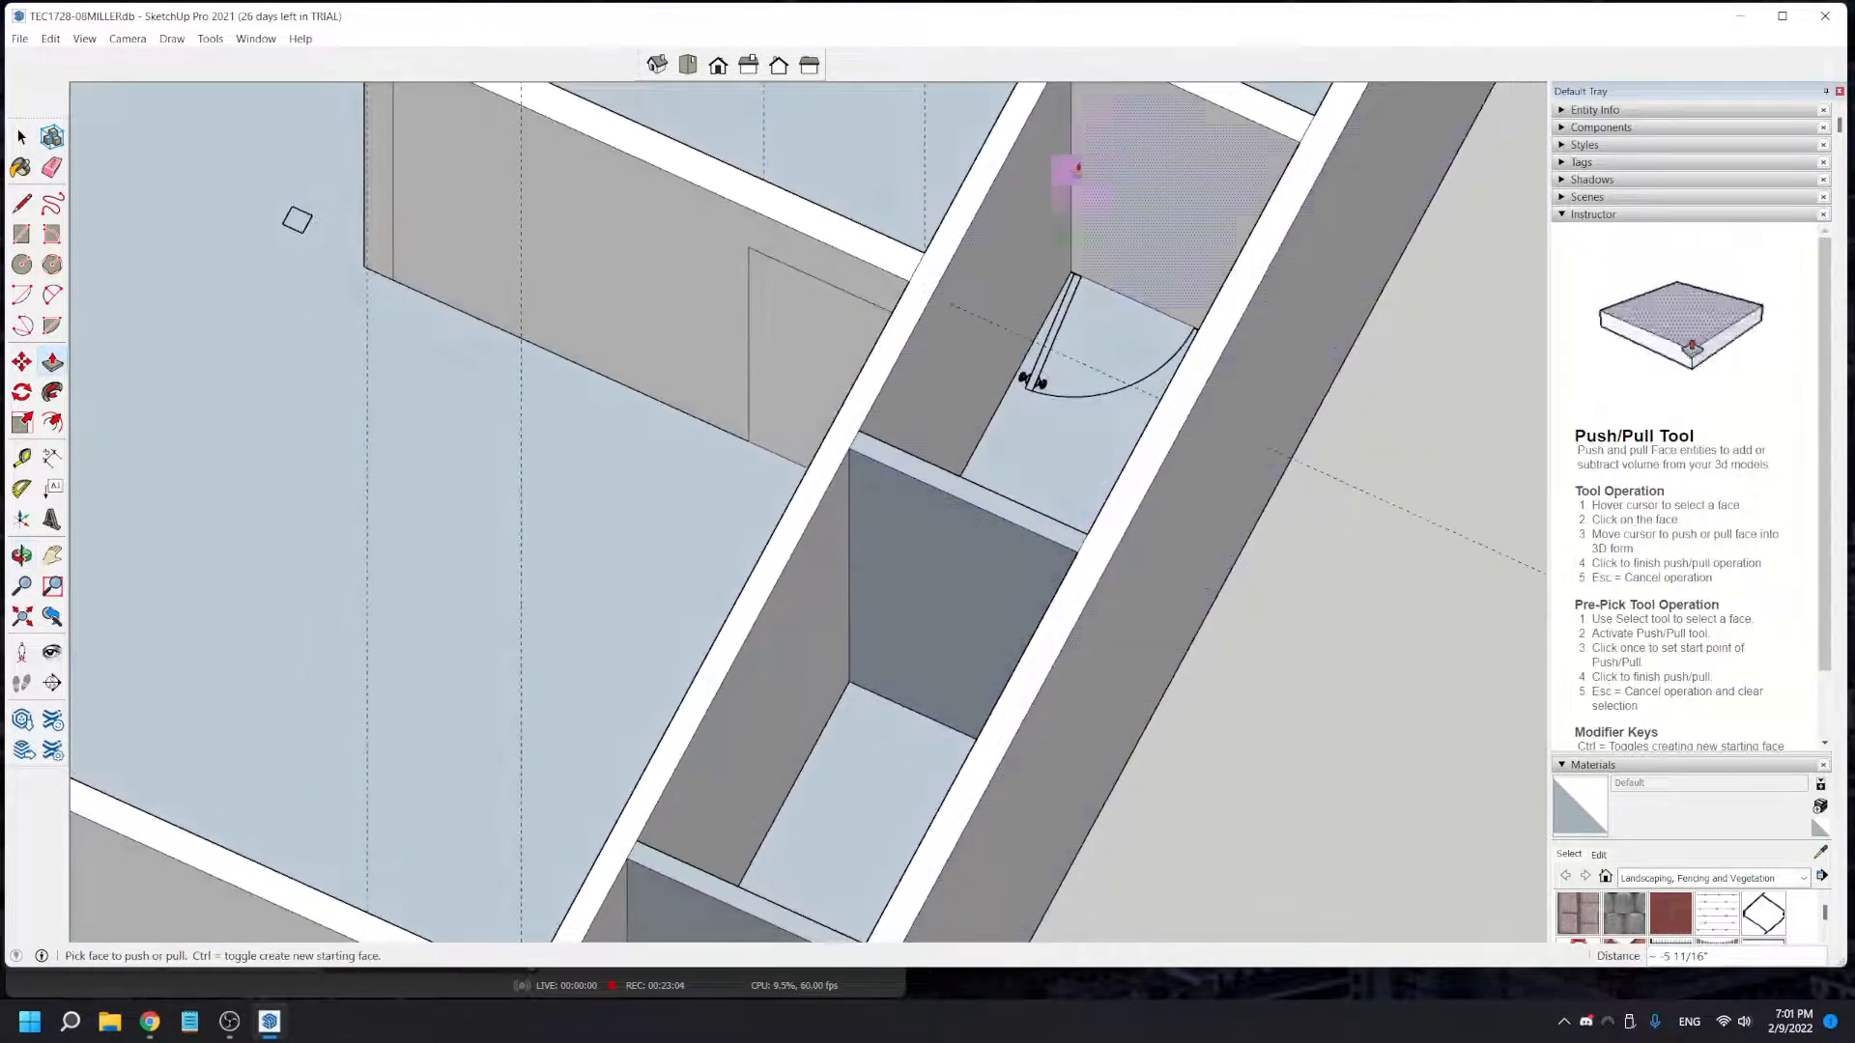
{"action": "scroll", "coordinate": [1169, 208], "scroll_direction": "up", "scroll_amount": 2}
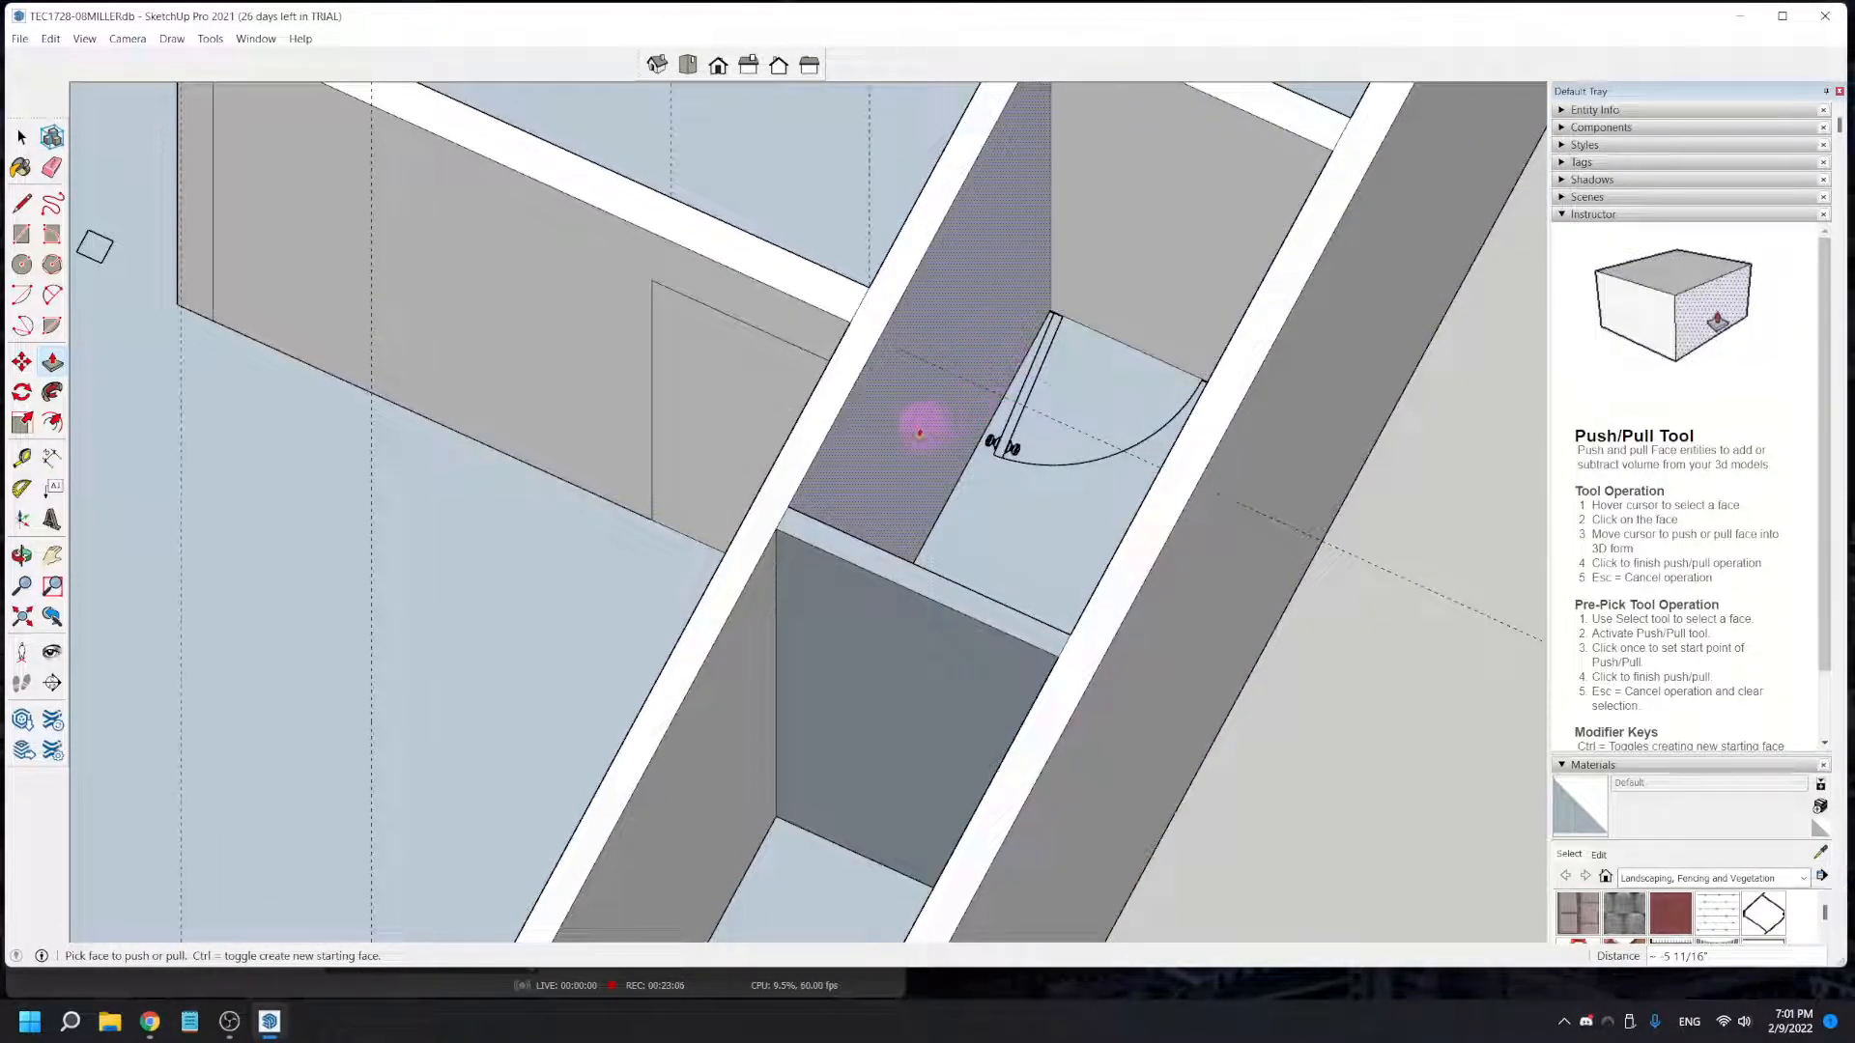
{"action": "middle_click_drag", "start_coordinate": [969, 432], "coordinate": [1068, 737]}
{"action": "middle_click_drag", "start_coordinate": [1126, 467], "coordinate": [860, 690]}
{"action": "left_click", "coordinate": [23, 457]}
{"action": "left_click", "coordinate": [891, 507]}
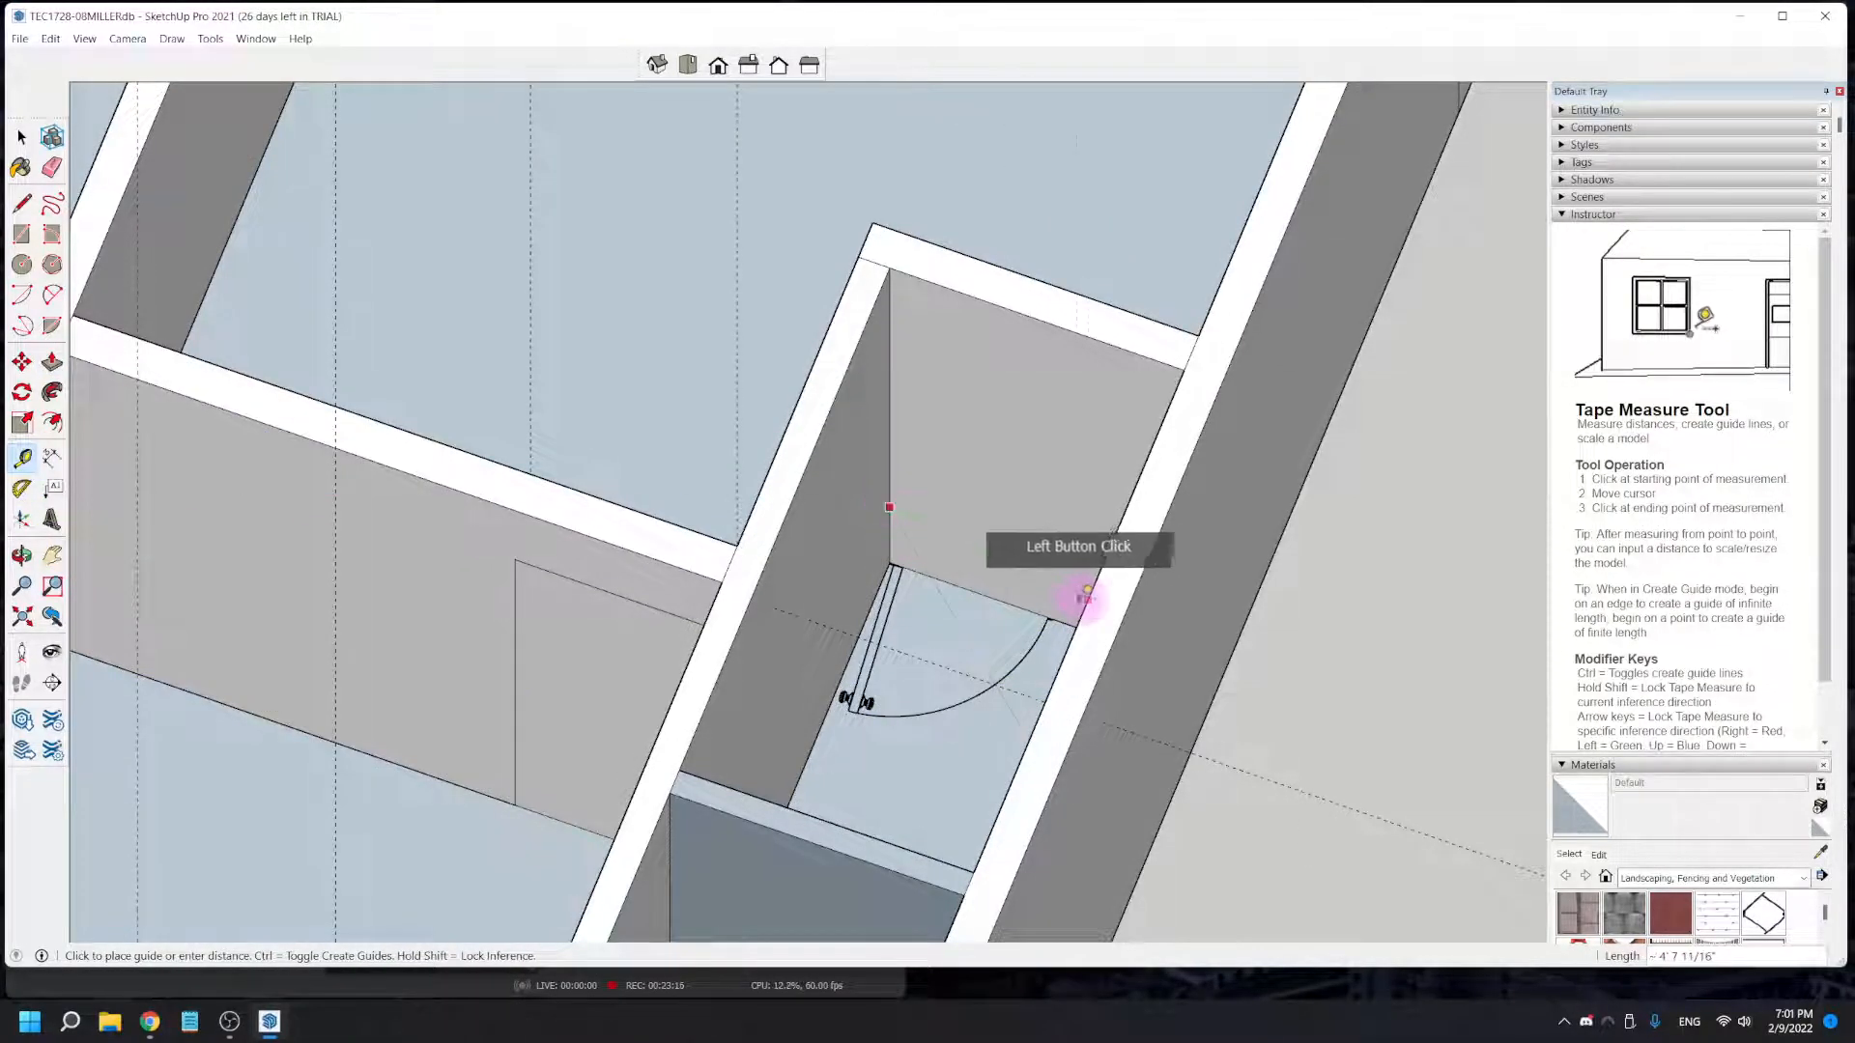
{"action": "scroll", "coordinate": [1061, 611], "scroll_direction": "up", "scroll_amount": 3}
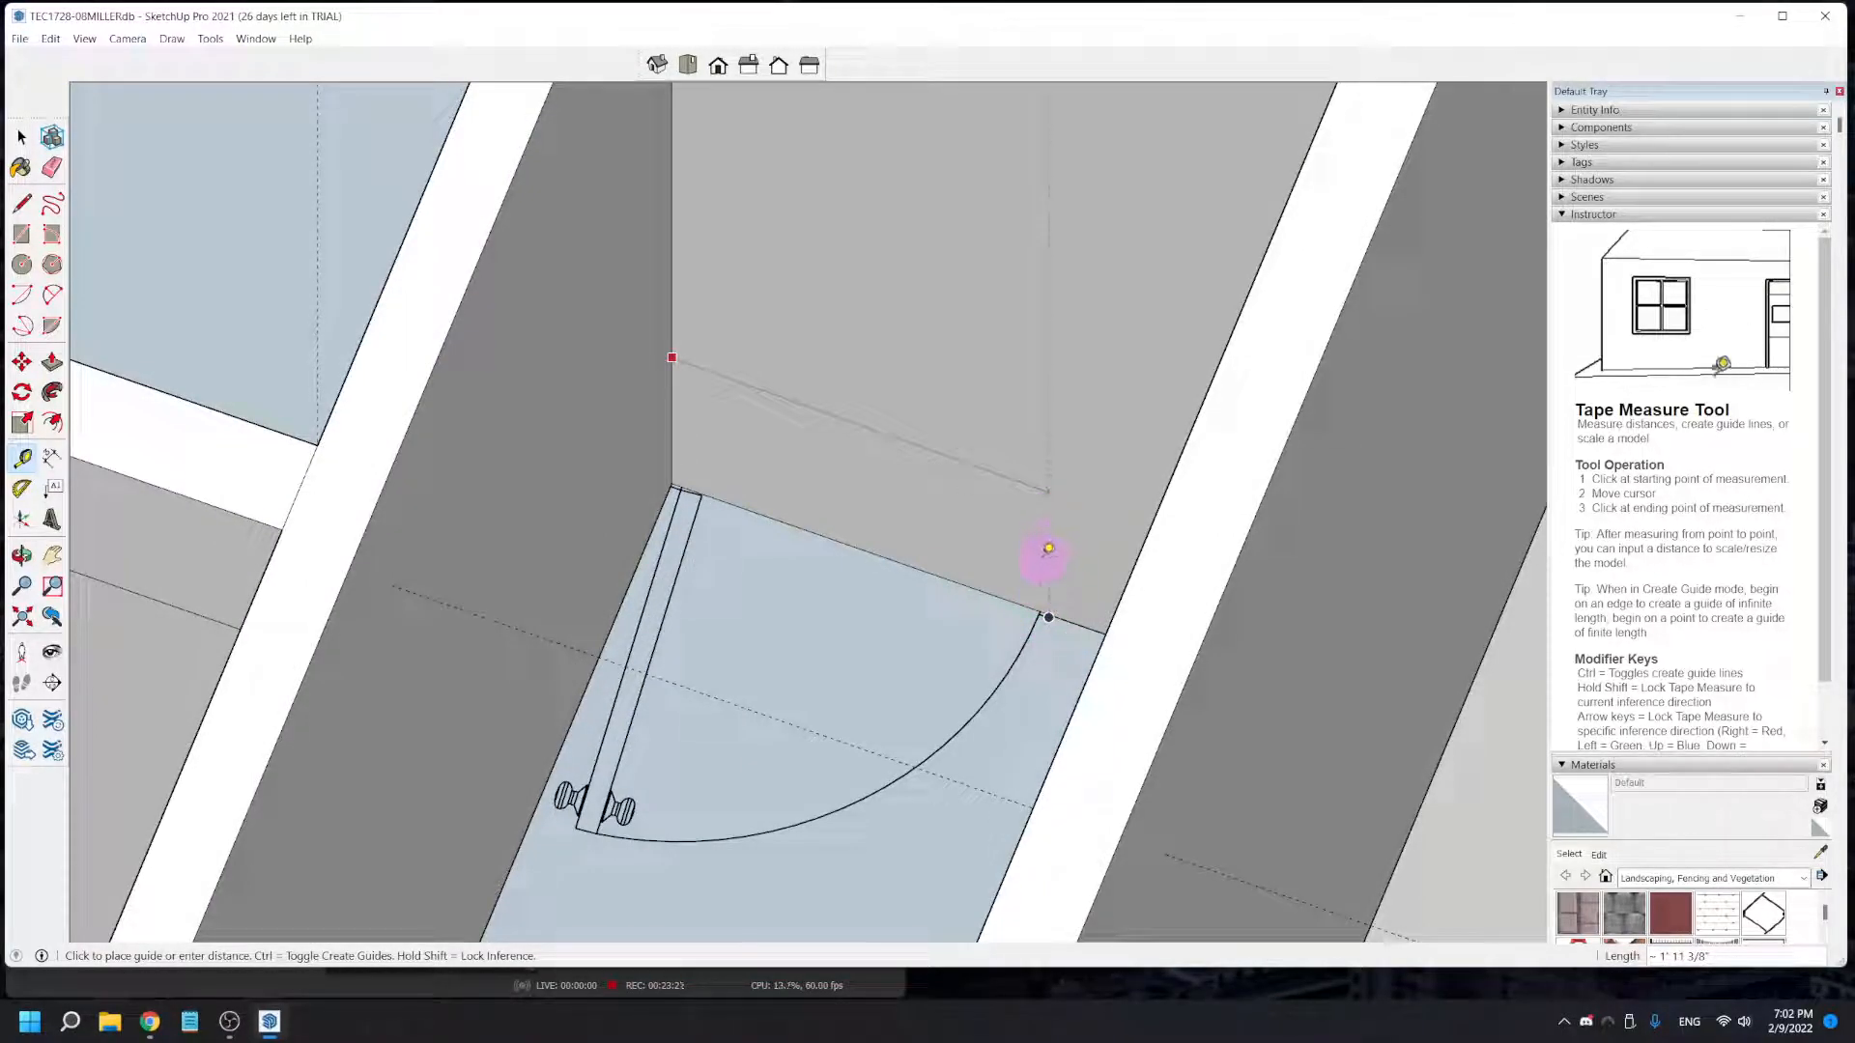
{"action": "left_click", "coordinate": [1051, 606]}
{"action": "scroll", "coordinate": [811, 538], "scroll_direction": "down", "scroll_amount": 3}
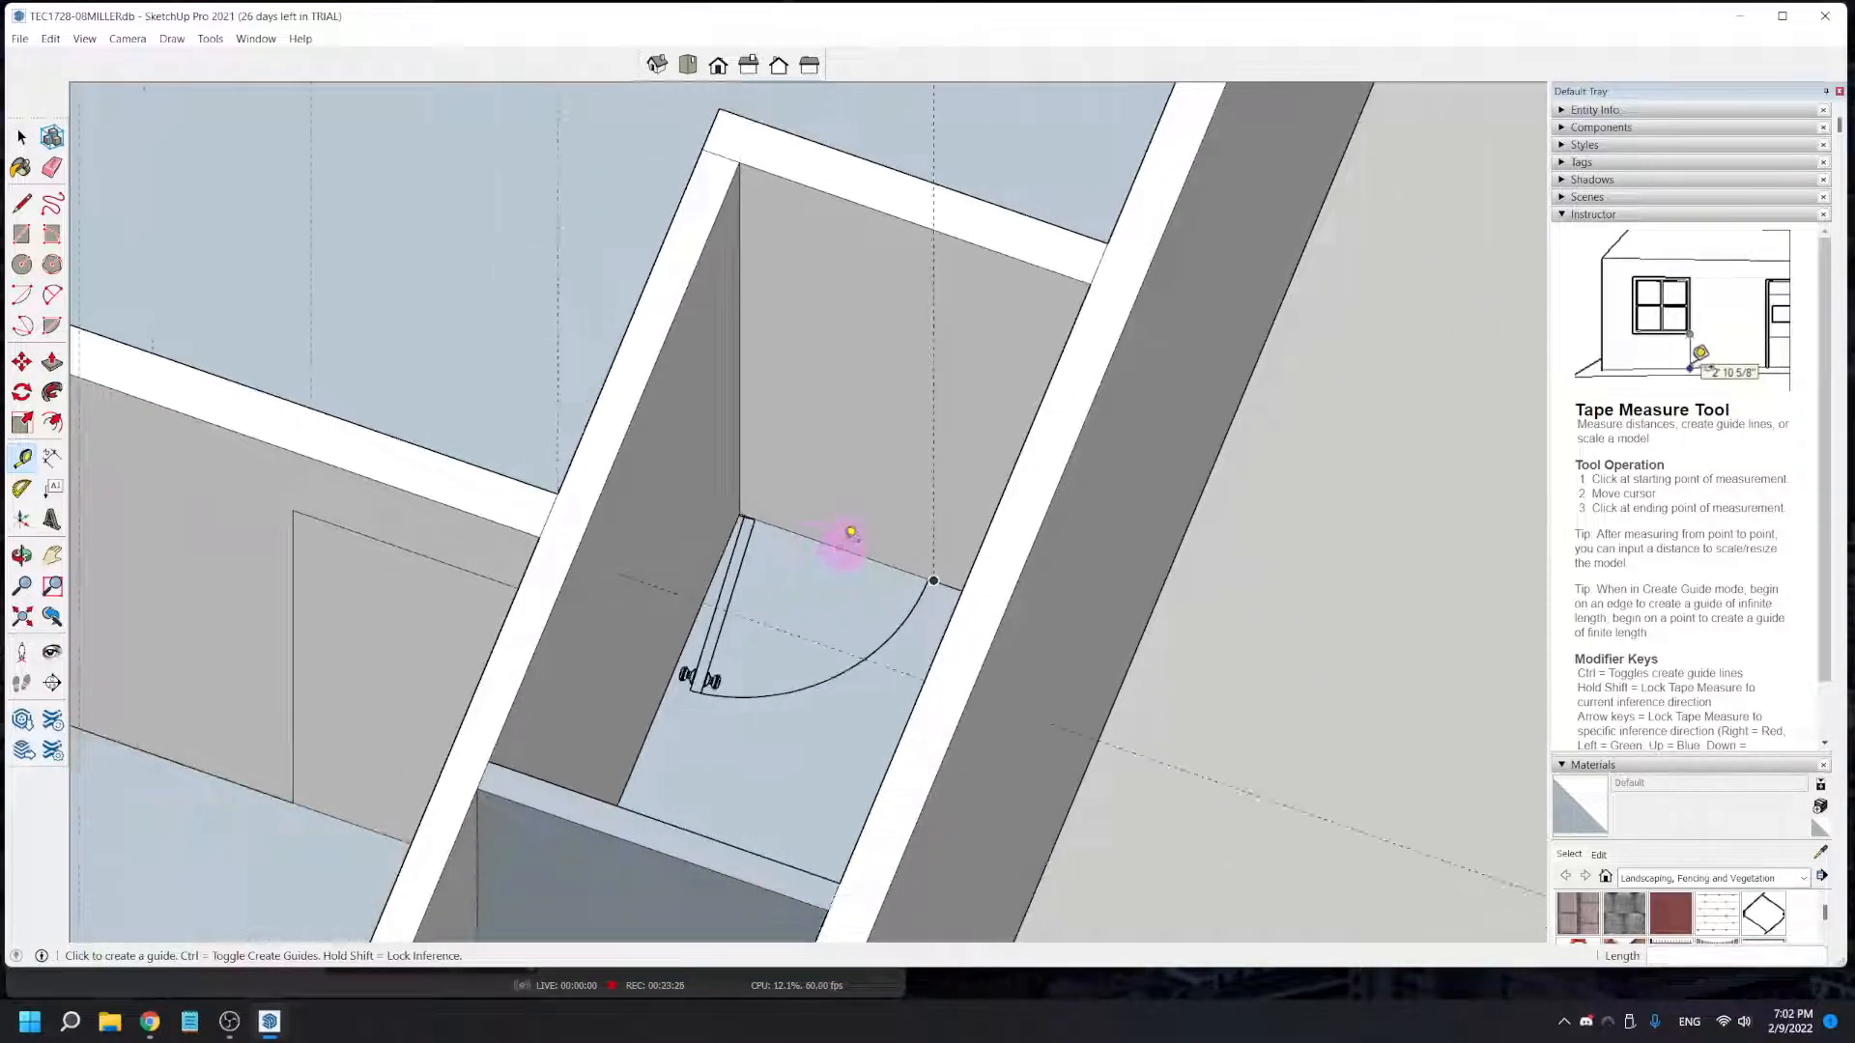
{"action": "left_click", "coordinate": [846, 359]}
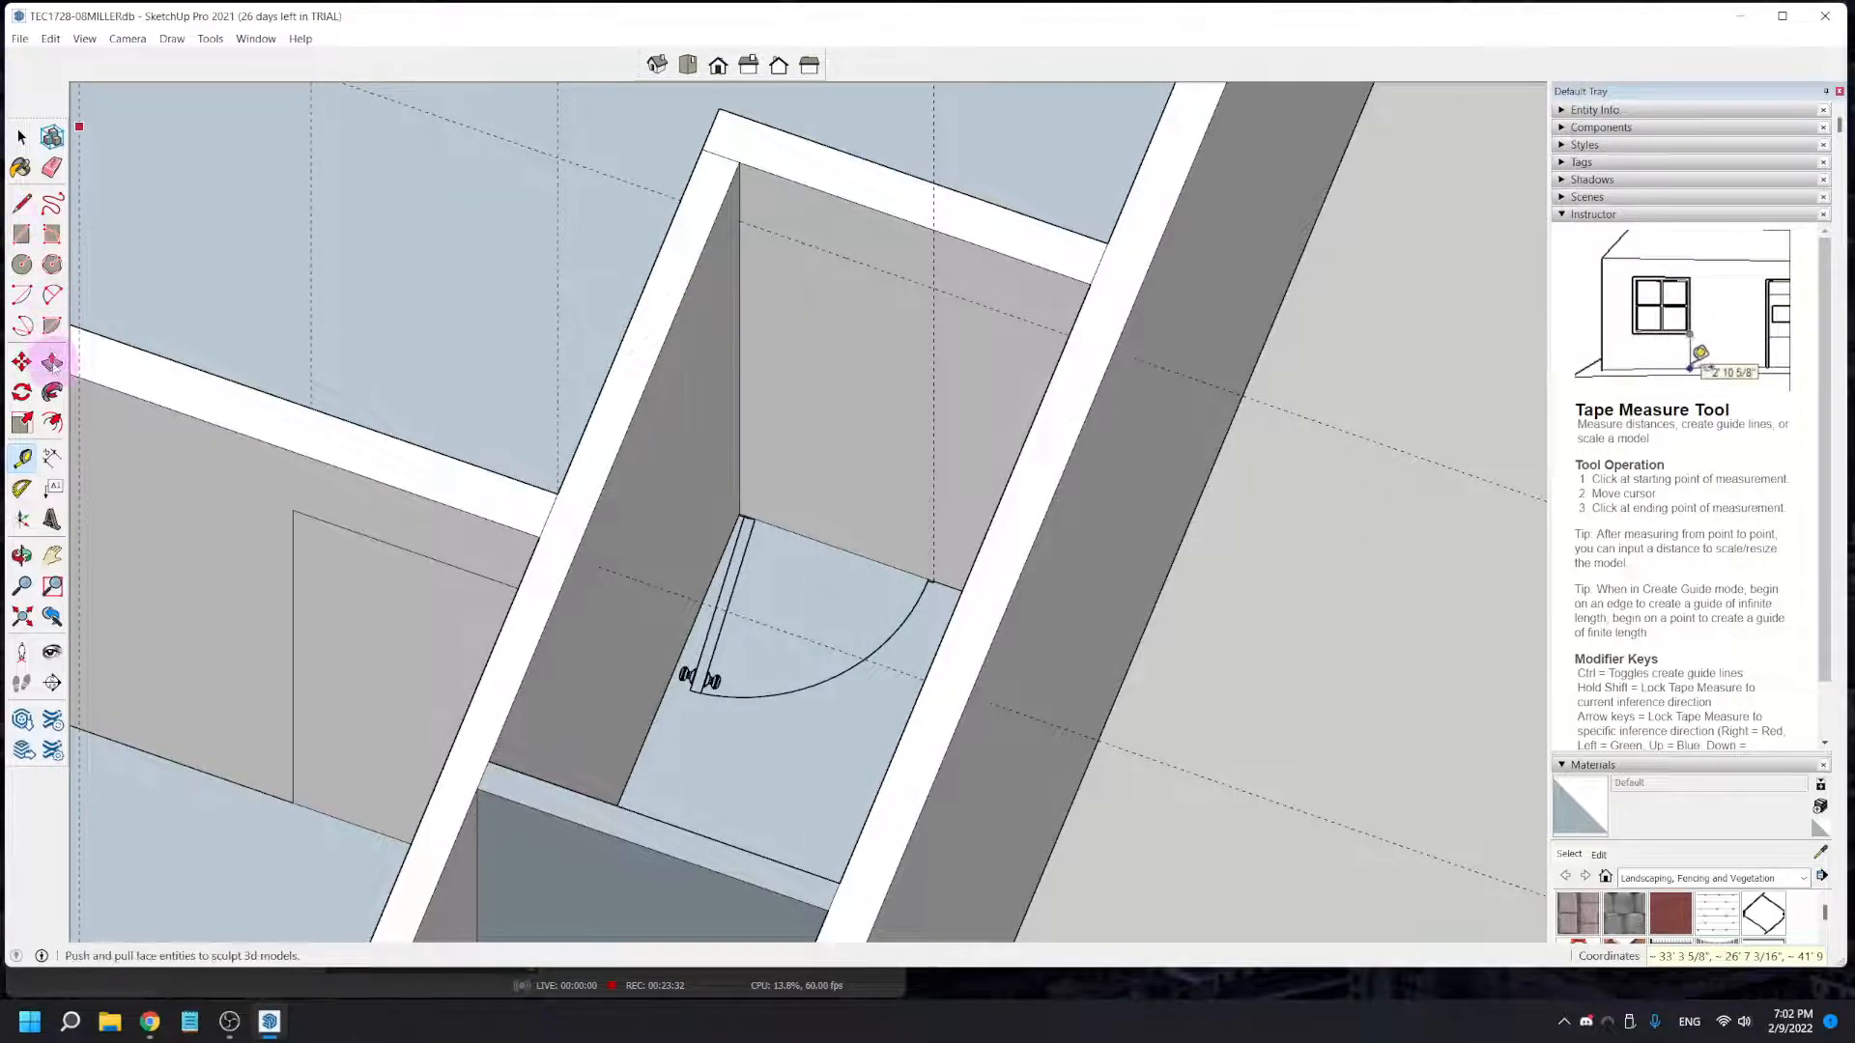
- Draw the closet door rectangle from the guide intersection to the floor corner and Push/Pull it 5 3/8" through the end wall
{"action": "left_click", "coordinate": [21, 235]}
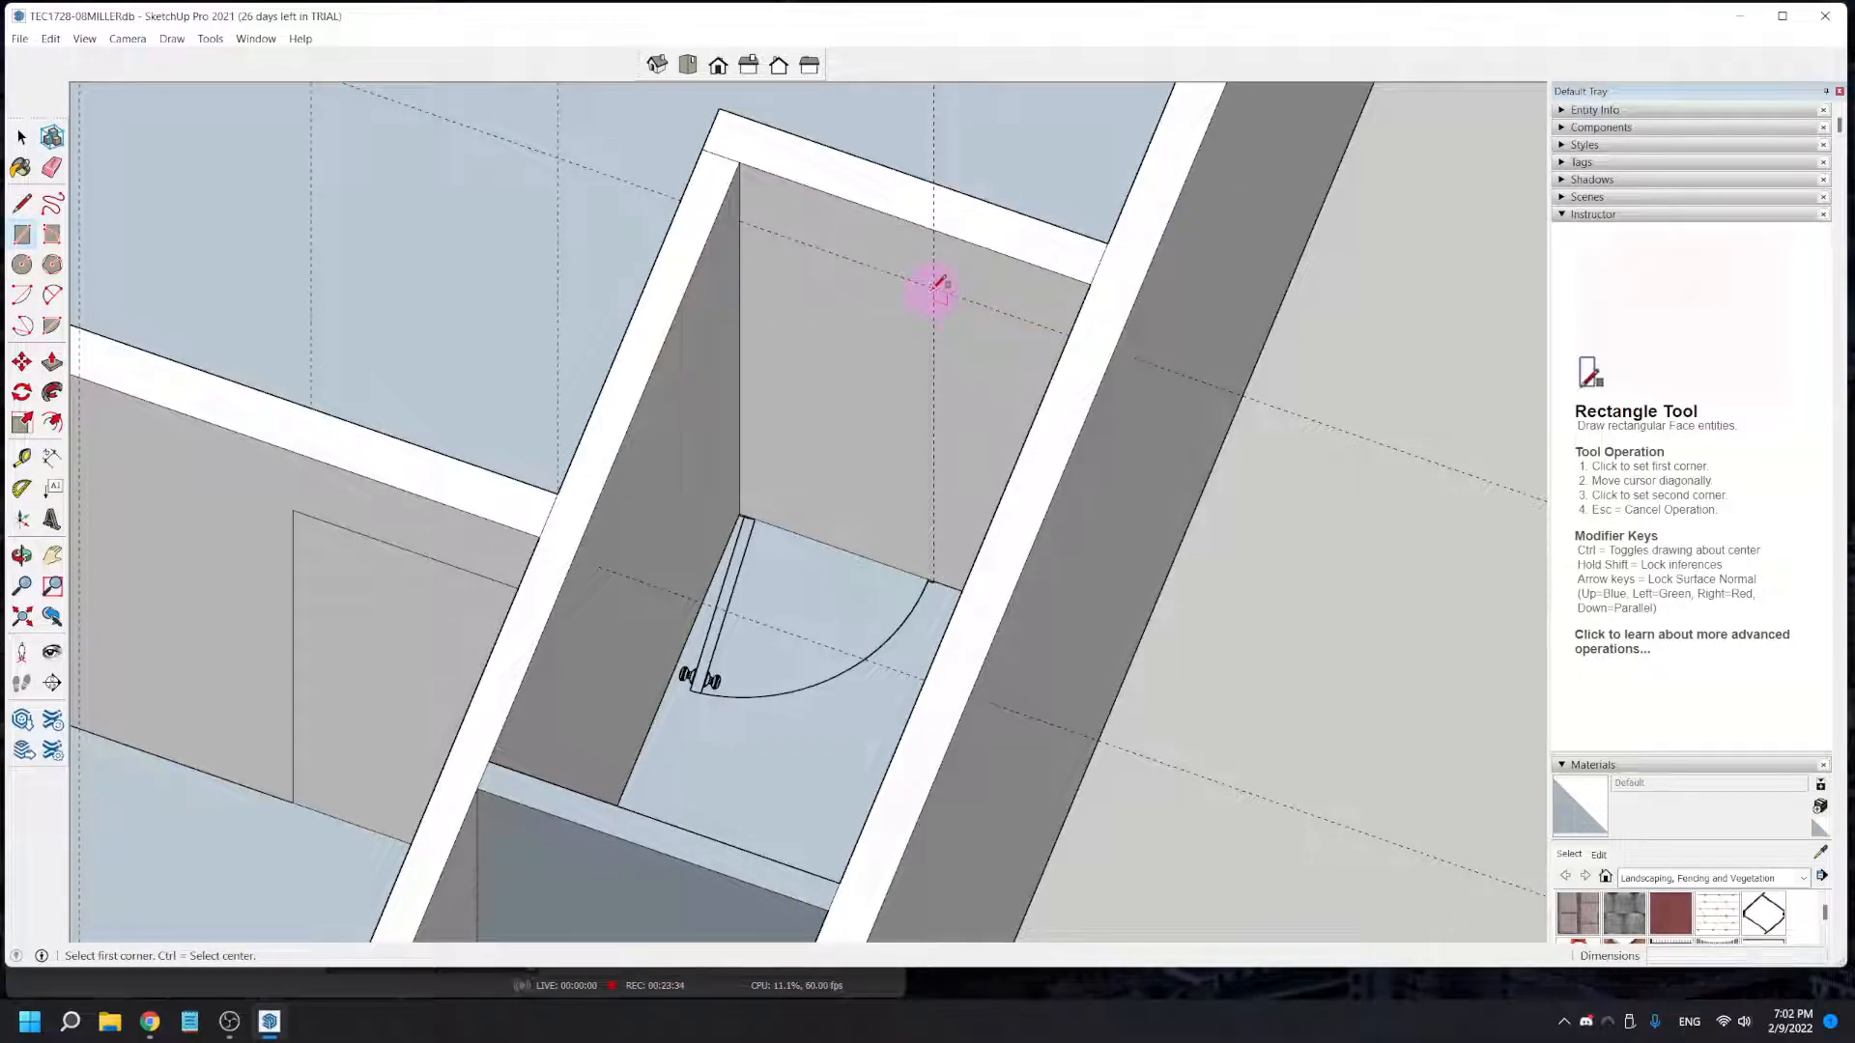
{"action": "left_click", "coordinate": [739, 512]}
{"action": "left_click", "coordinate": [51, 362]}
{"action": "left_click", "coordinate": [823, 467]}
{"action": "left_click", "coordinate": [848, 419]}
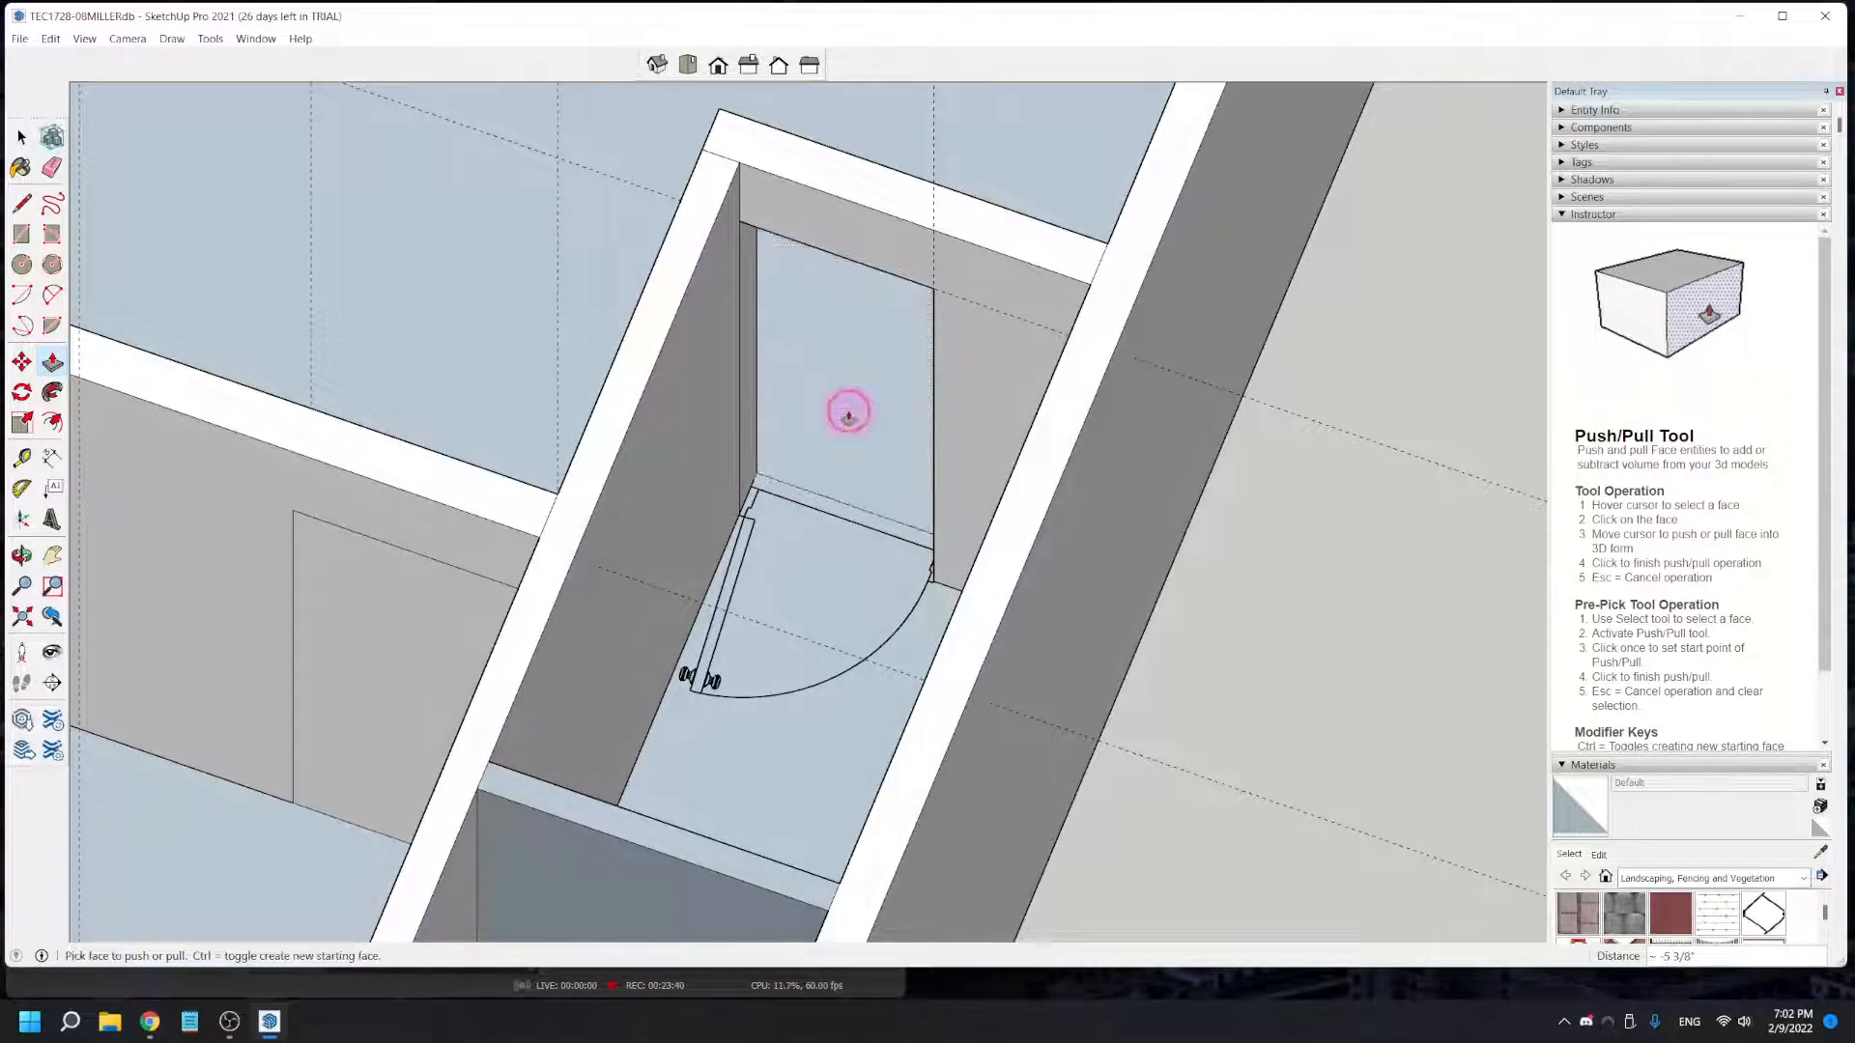
- In the middle closet, place a vertical guide 1' 11 3/8" from the corner at the door jamb and a horizontal guide 6' 8" above the floor
{"action": "scroll", "coordinate": [747, 599], "scroll_direction": "down", "scroll_amount": 3}
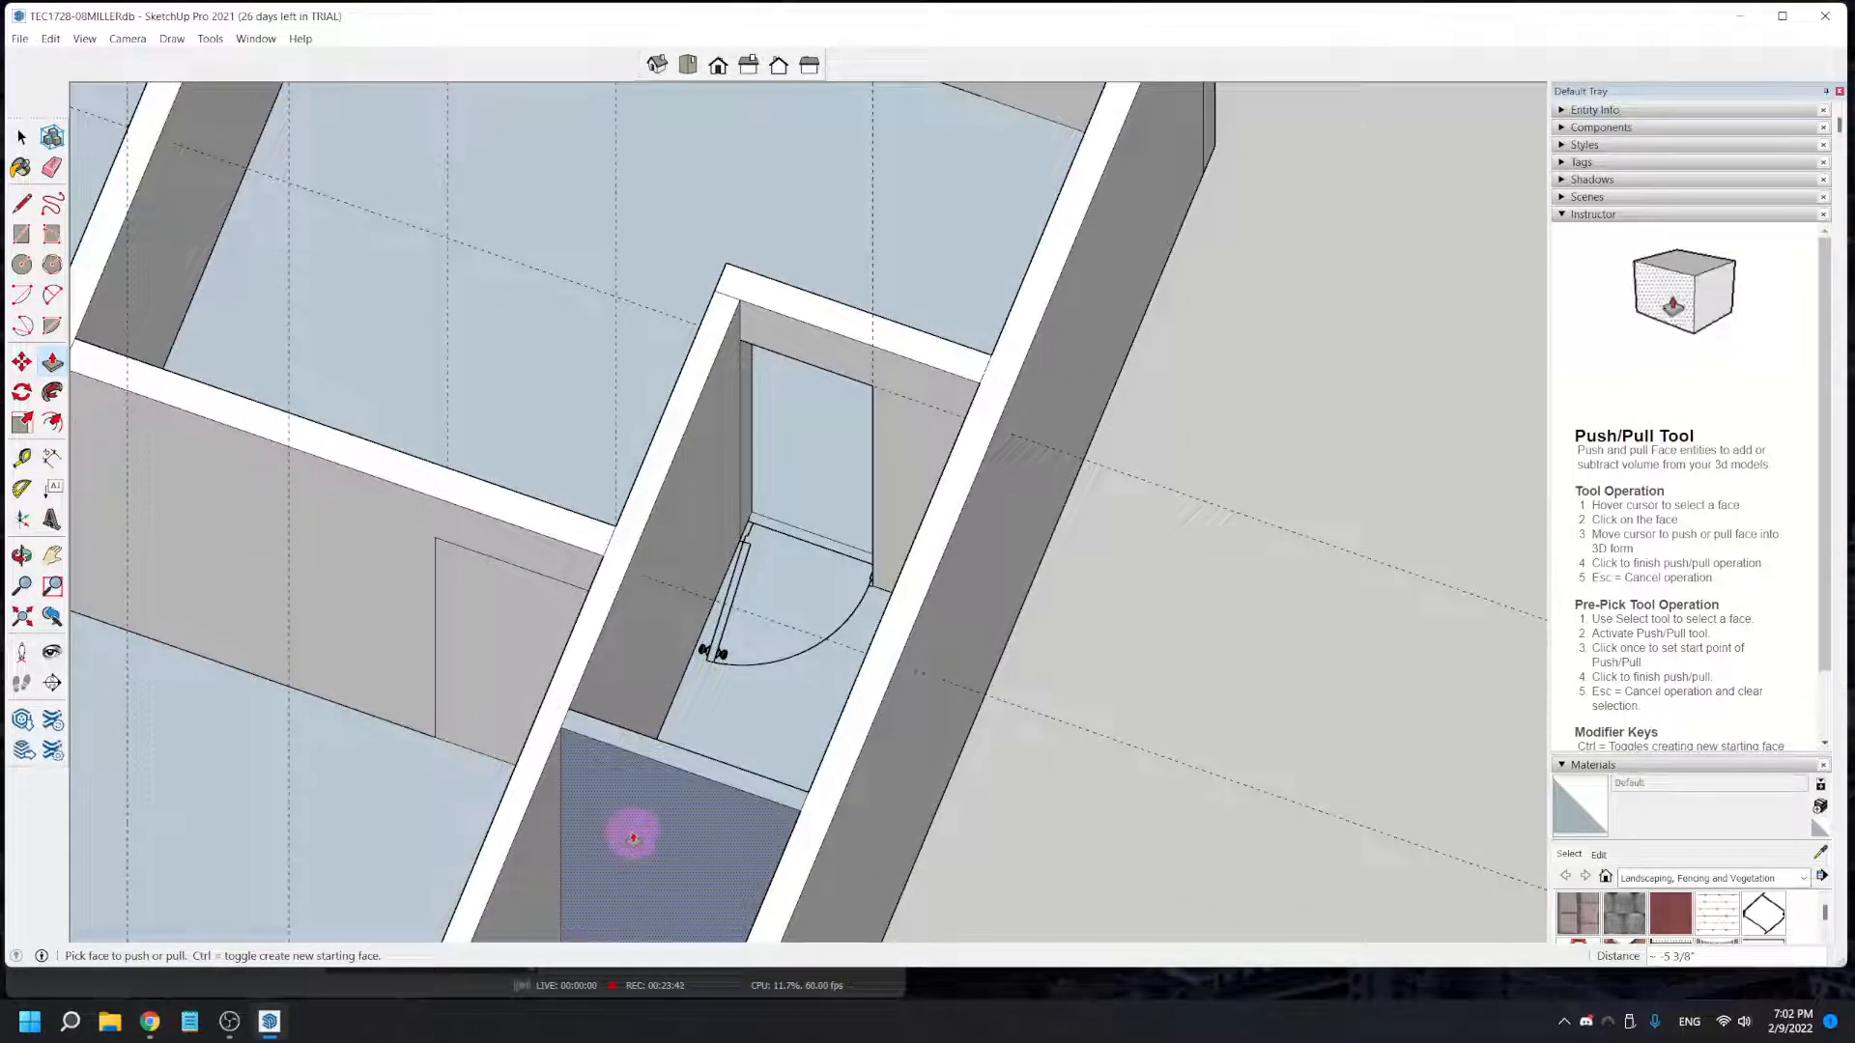
{"action": "middle_click_drag", "start_coordinate": [592, 879], "coordinate": [929, 668]}
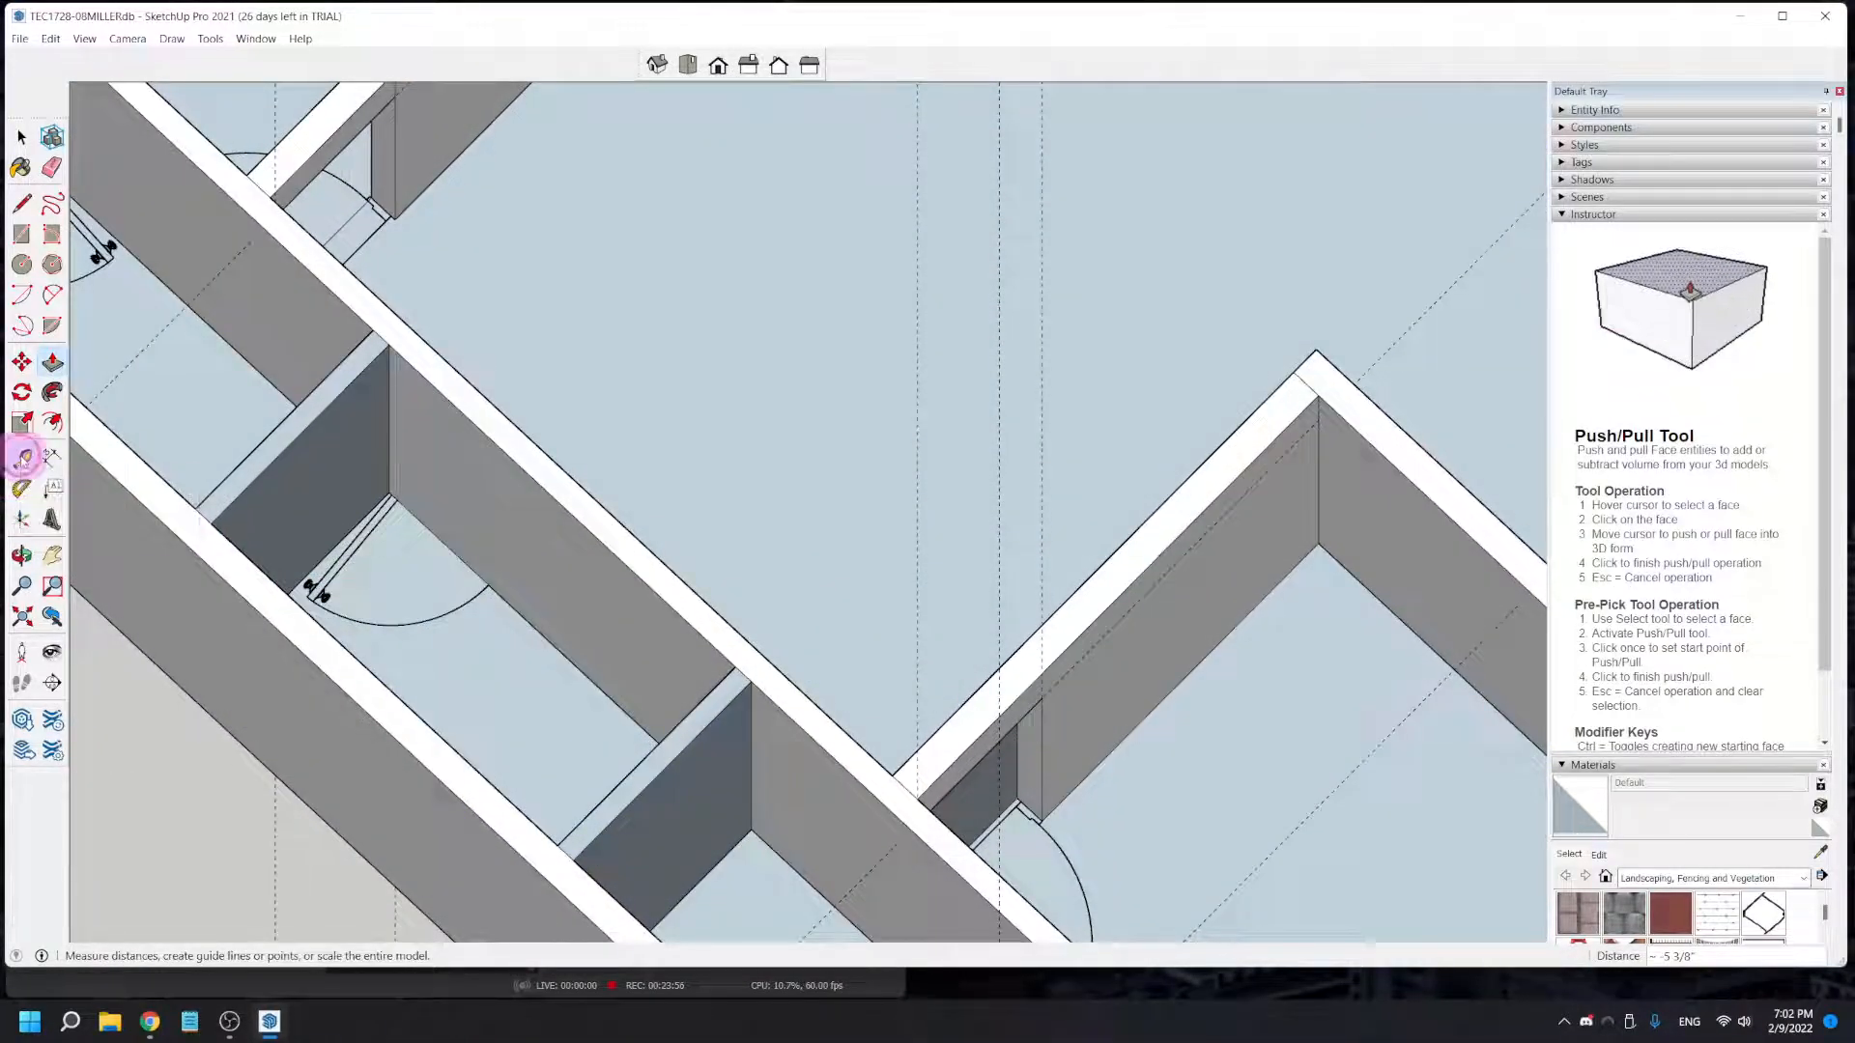
{"action": "left_click", "coordinate": [21, 457]}
{"action": "left_click", "coordinate": [391, 473]}
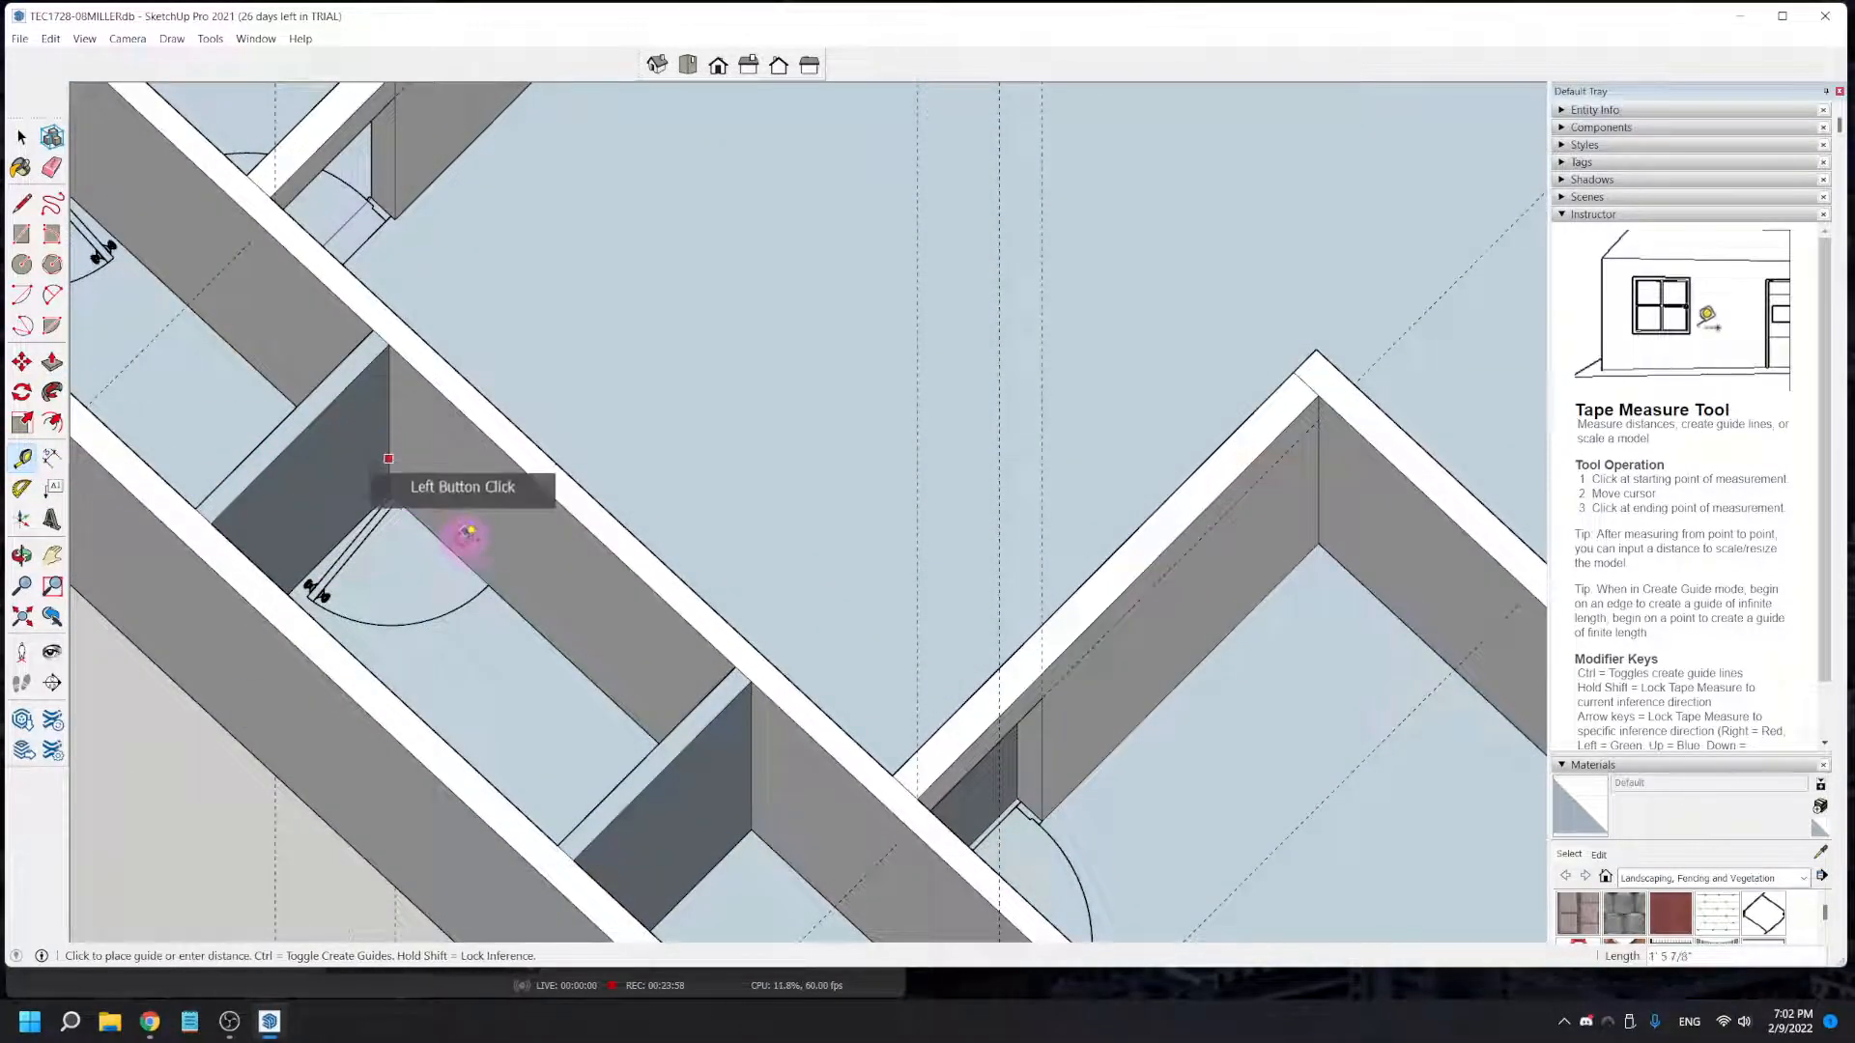
{"action": "left_click", "coordinate": [492, 587]}
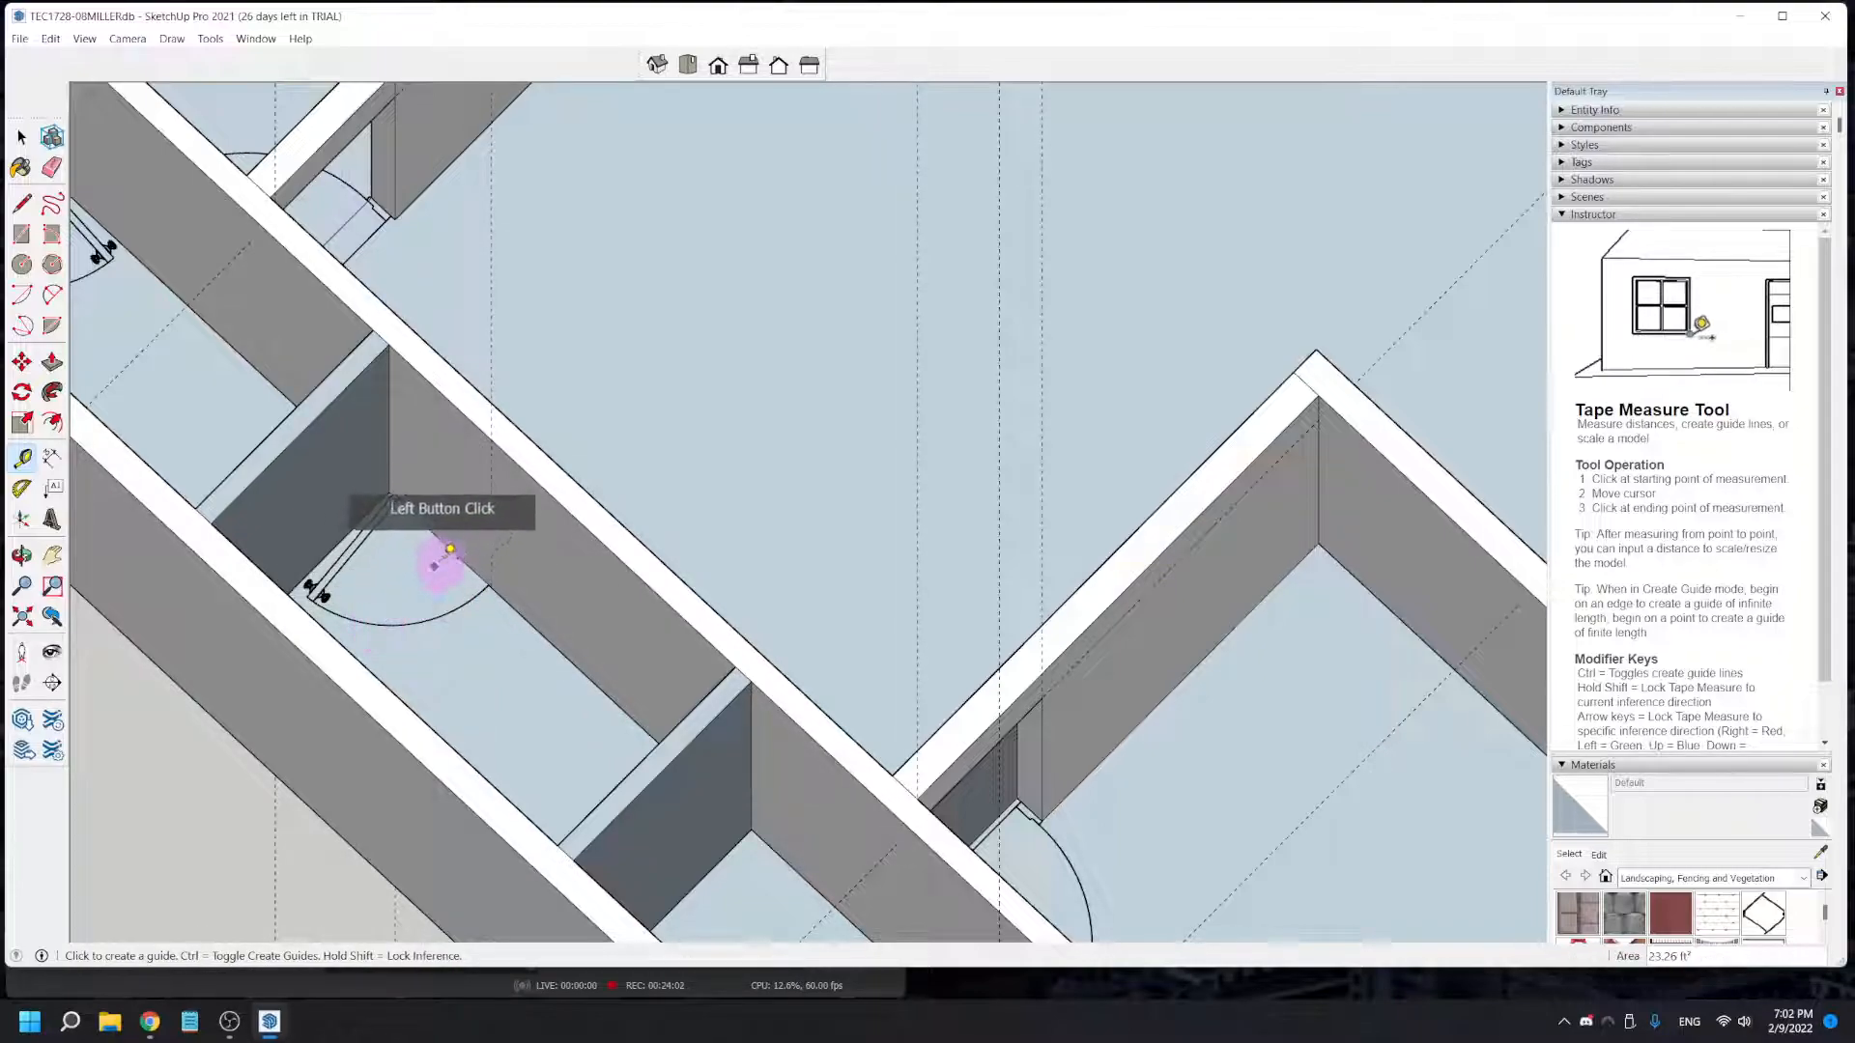
{"action": "middle_click_drag", "start_coordinate": [454, 552], "coordinate": [464, 618]}
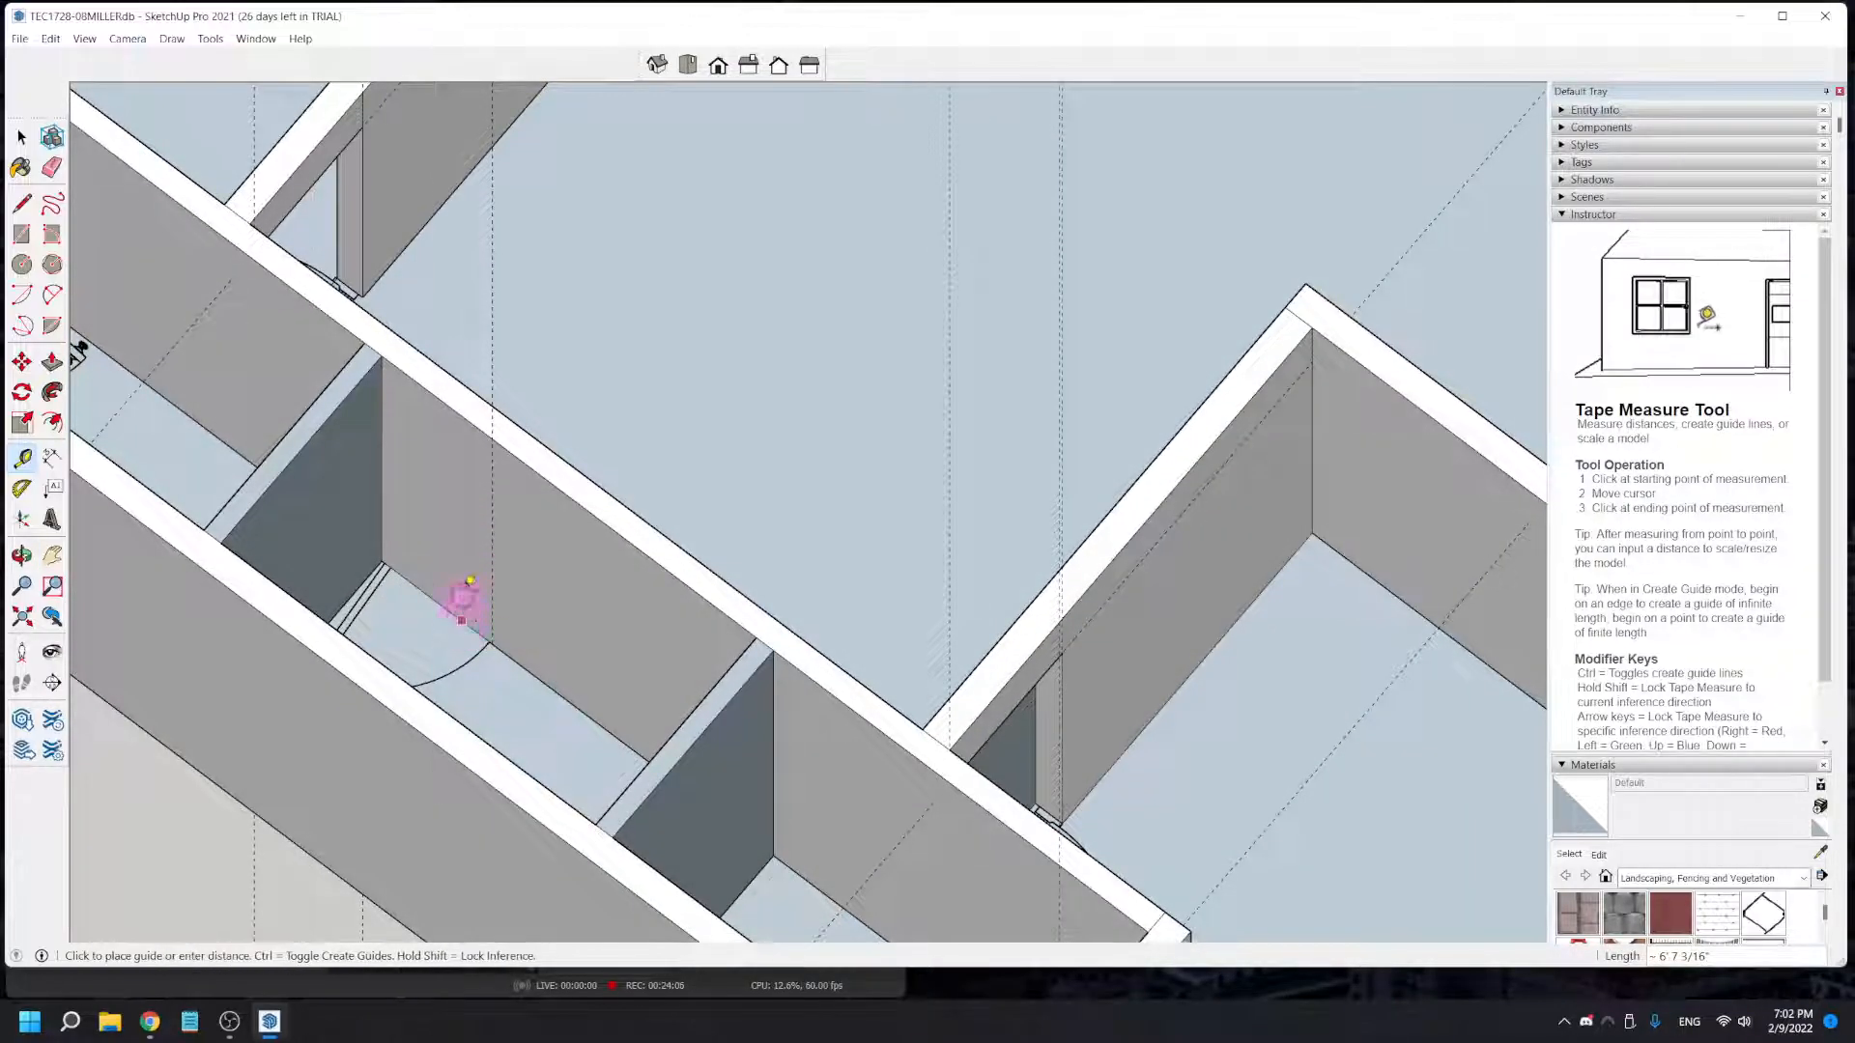
{"action": "left_click", "coordinate": [462, 619]}
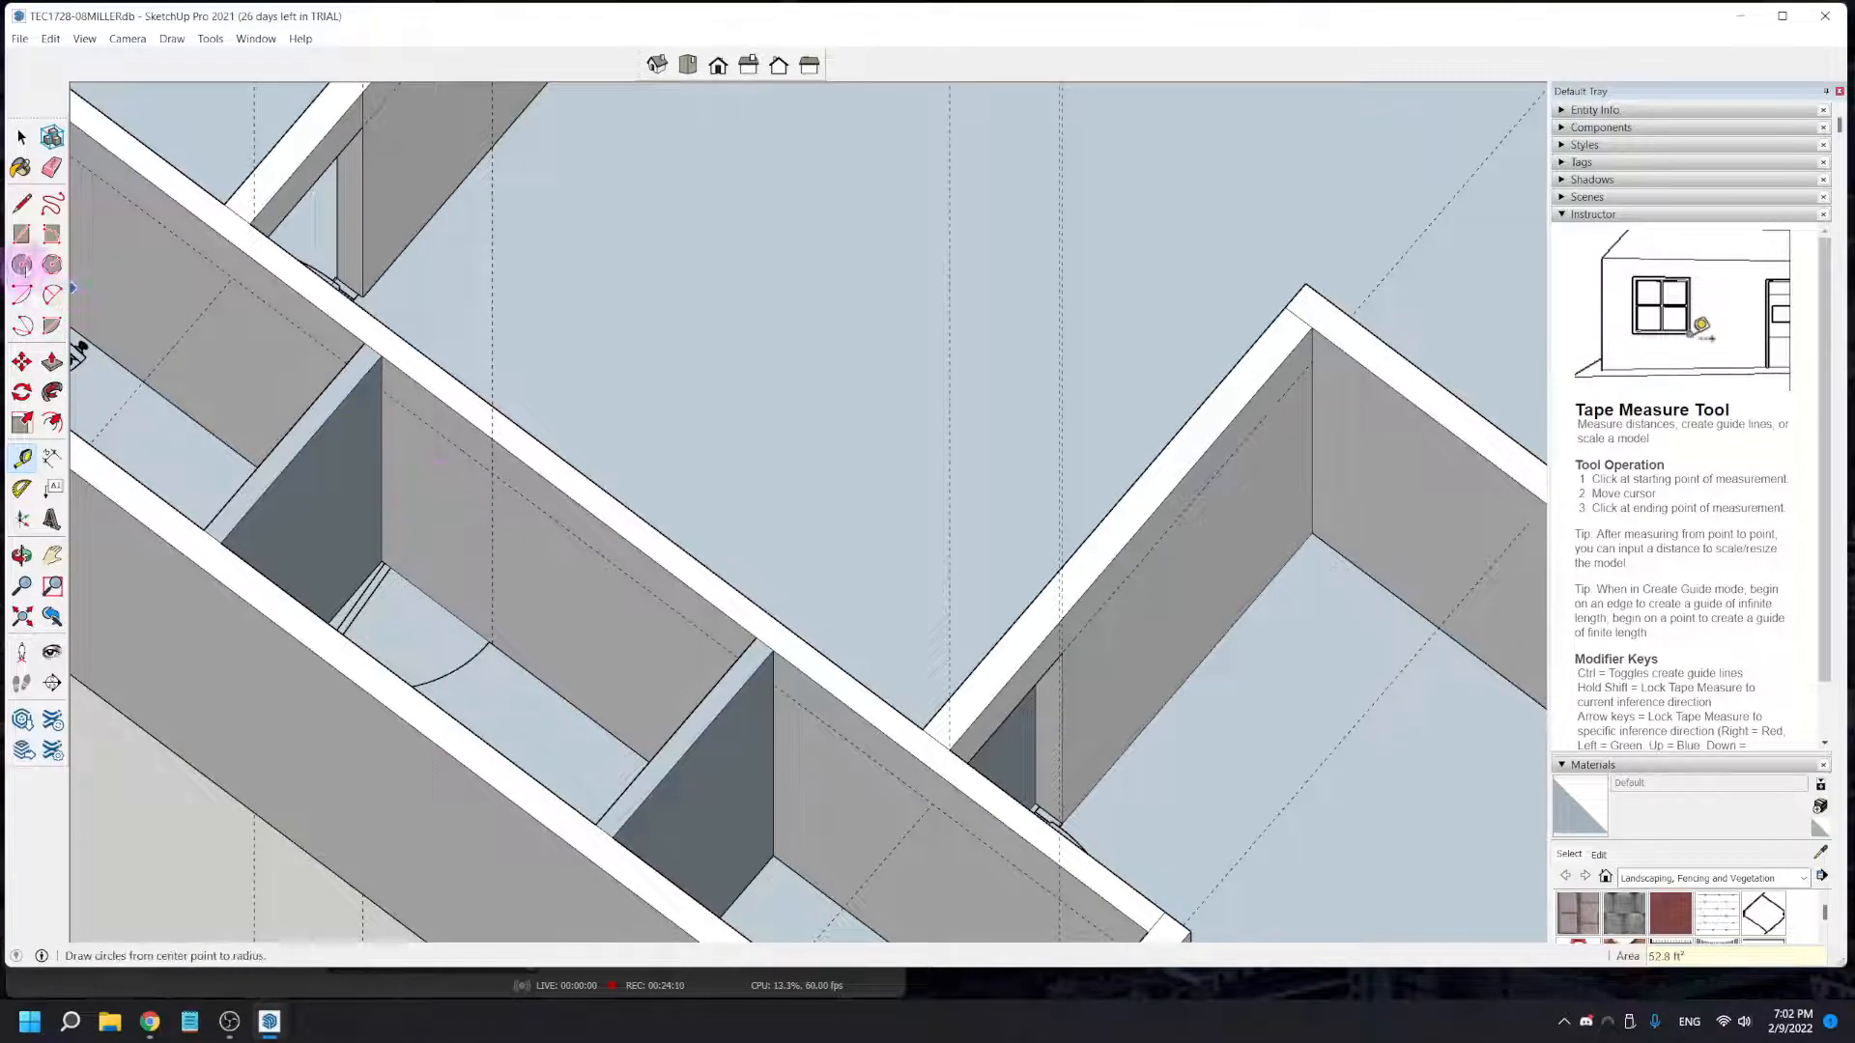
- Draw the 6' 8" by 1' 11 3/8" middle closet door rectangle from the guides to the floor corner and Push/Pull it 4 1/2" through the wall
{"action": "left_click", "coordinate": [21, 234]}
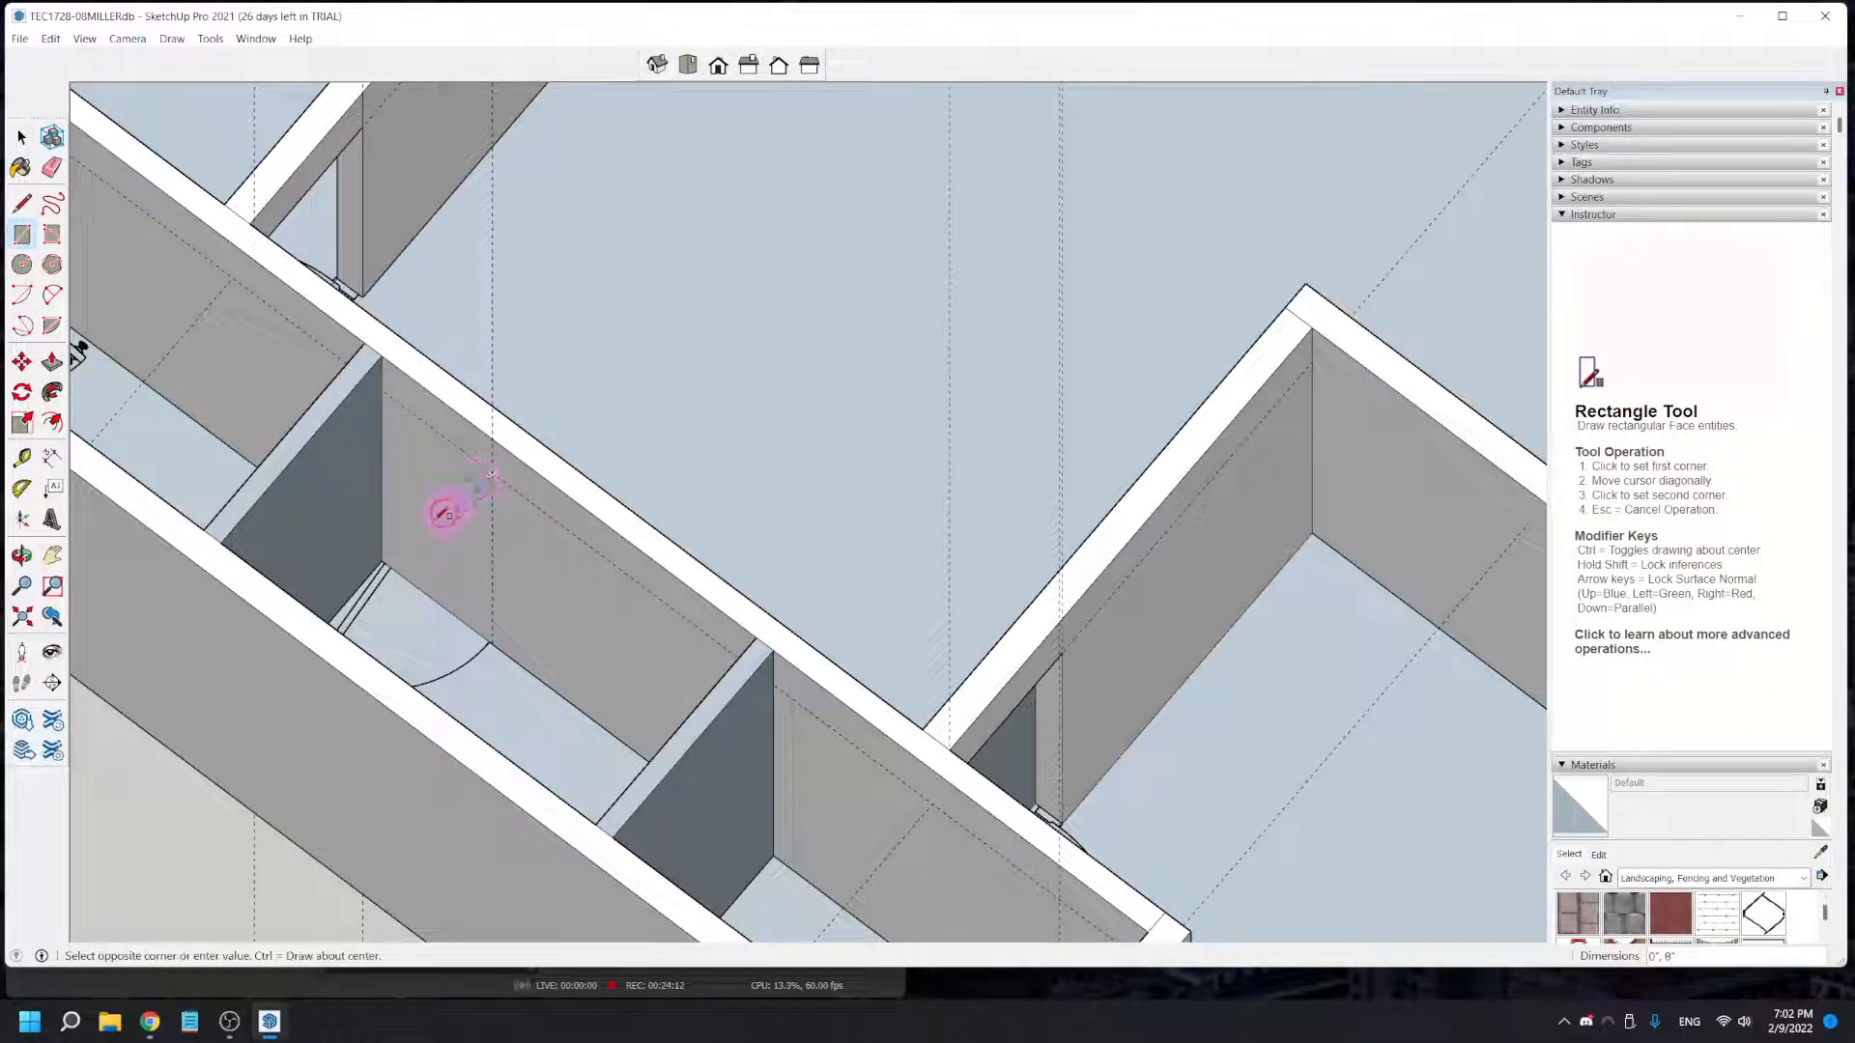
{"action": "left_click", "coordinate": [386, 561]}
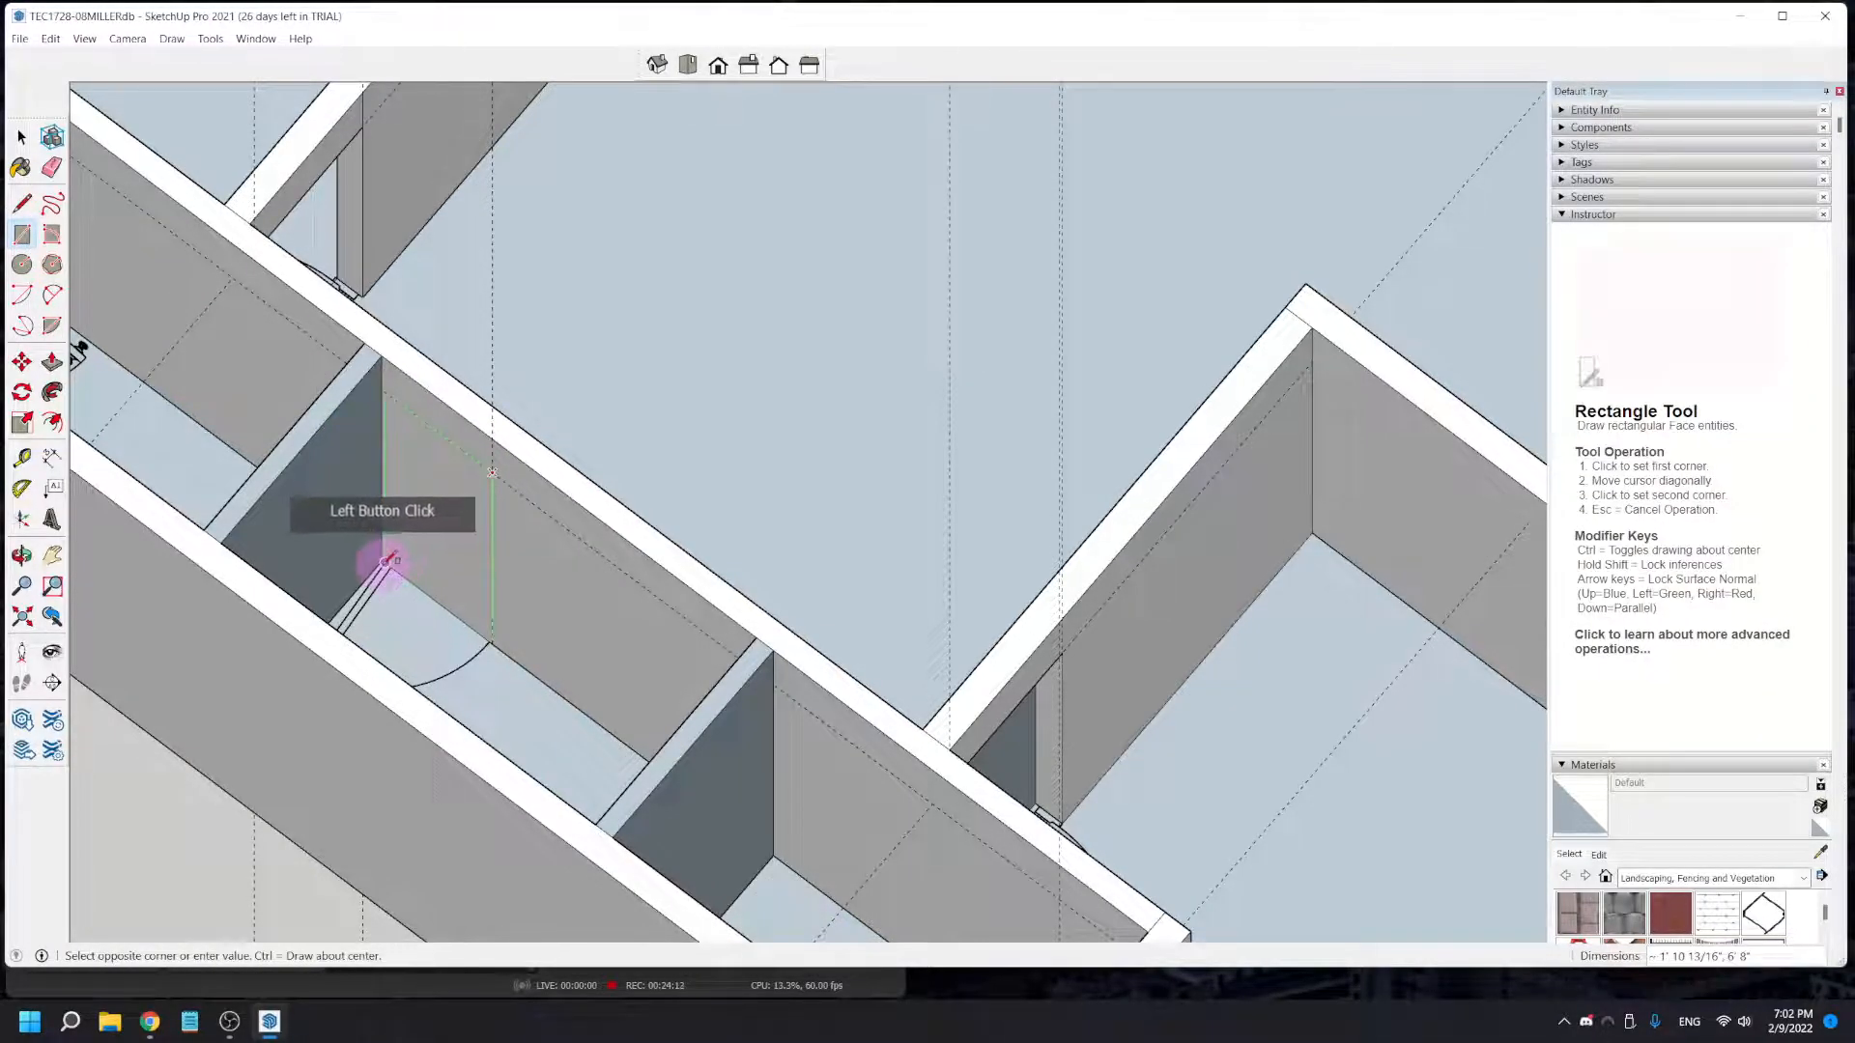
{"action": "left_click", "coordinate": [52, 362]}
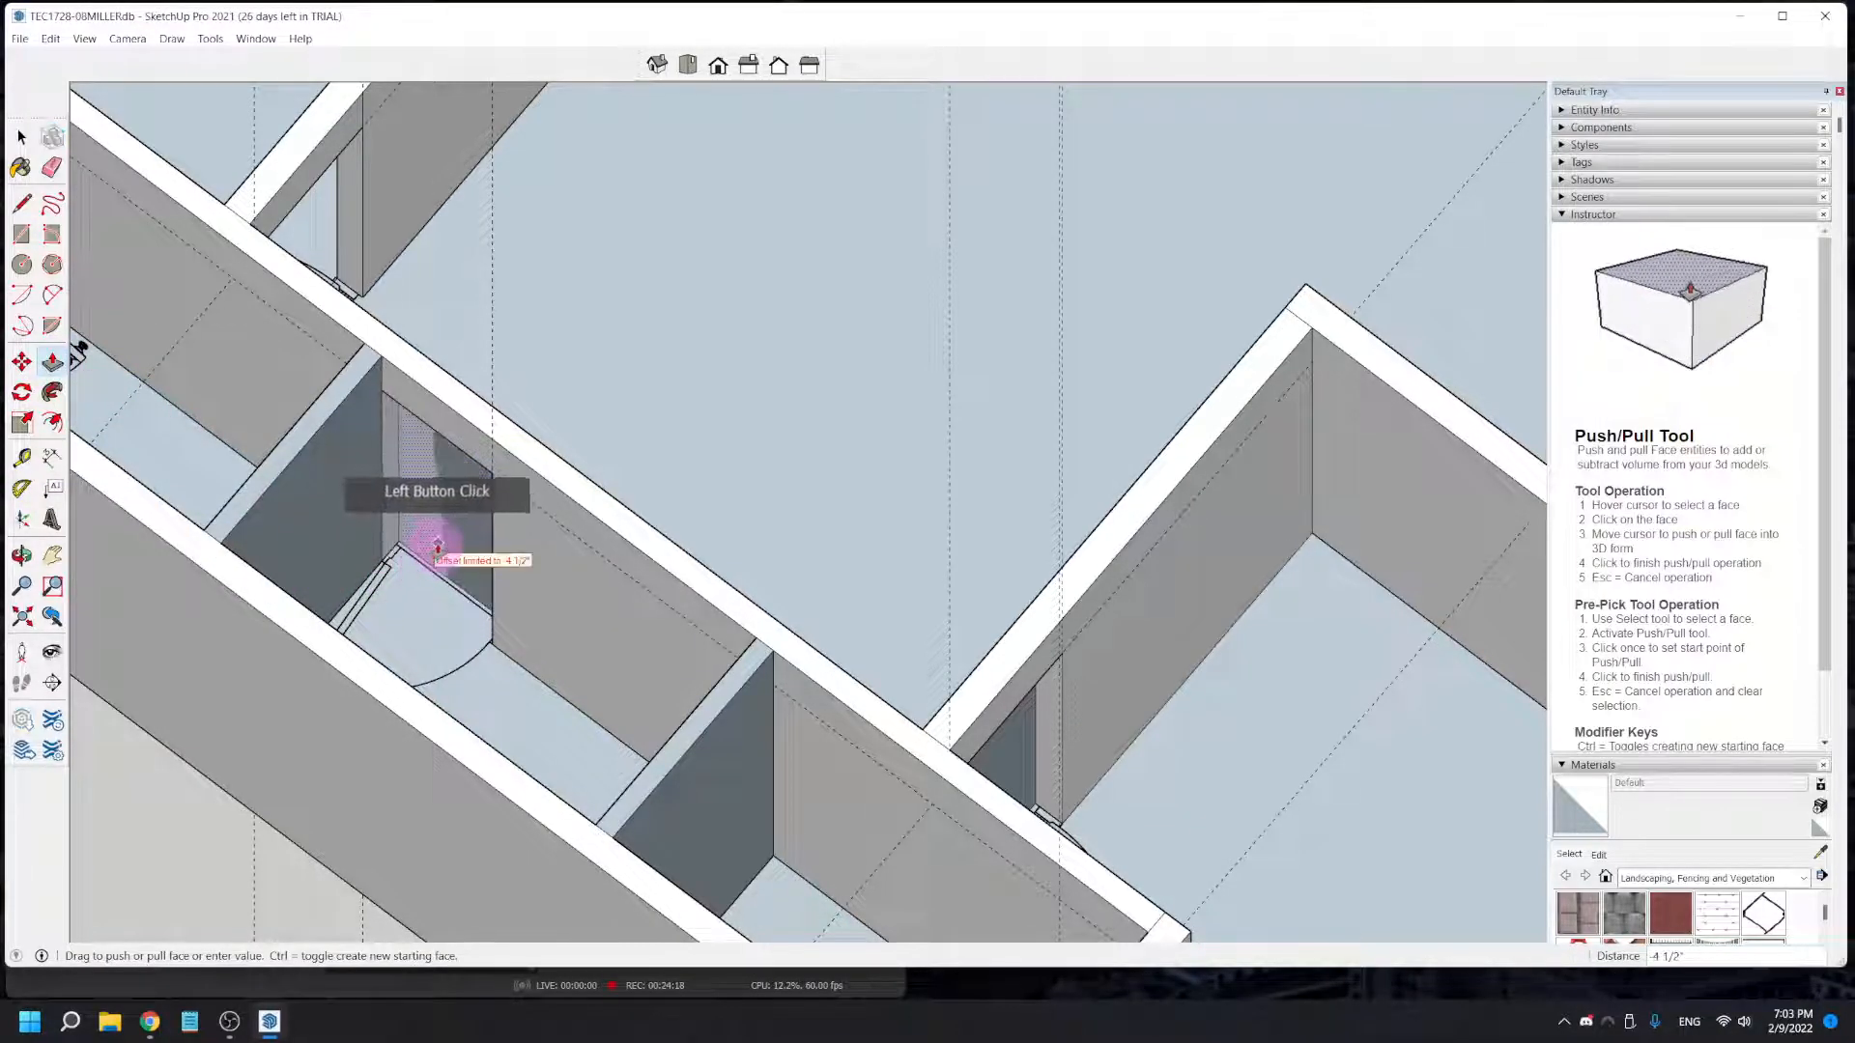
- On the short wall at the closet block's other end, add a vertical guide at the door jamb and a horizontal guide 6' 8" above the floor
{"action": "middle_click_drag", "start_coordinate": [571, 641], "coordinate": [778, 405]}
{"action": "middle_click_drag", "start_coordinate": [1230, 443], "coordinate": [654, 592]}
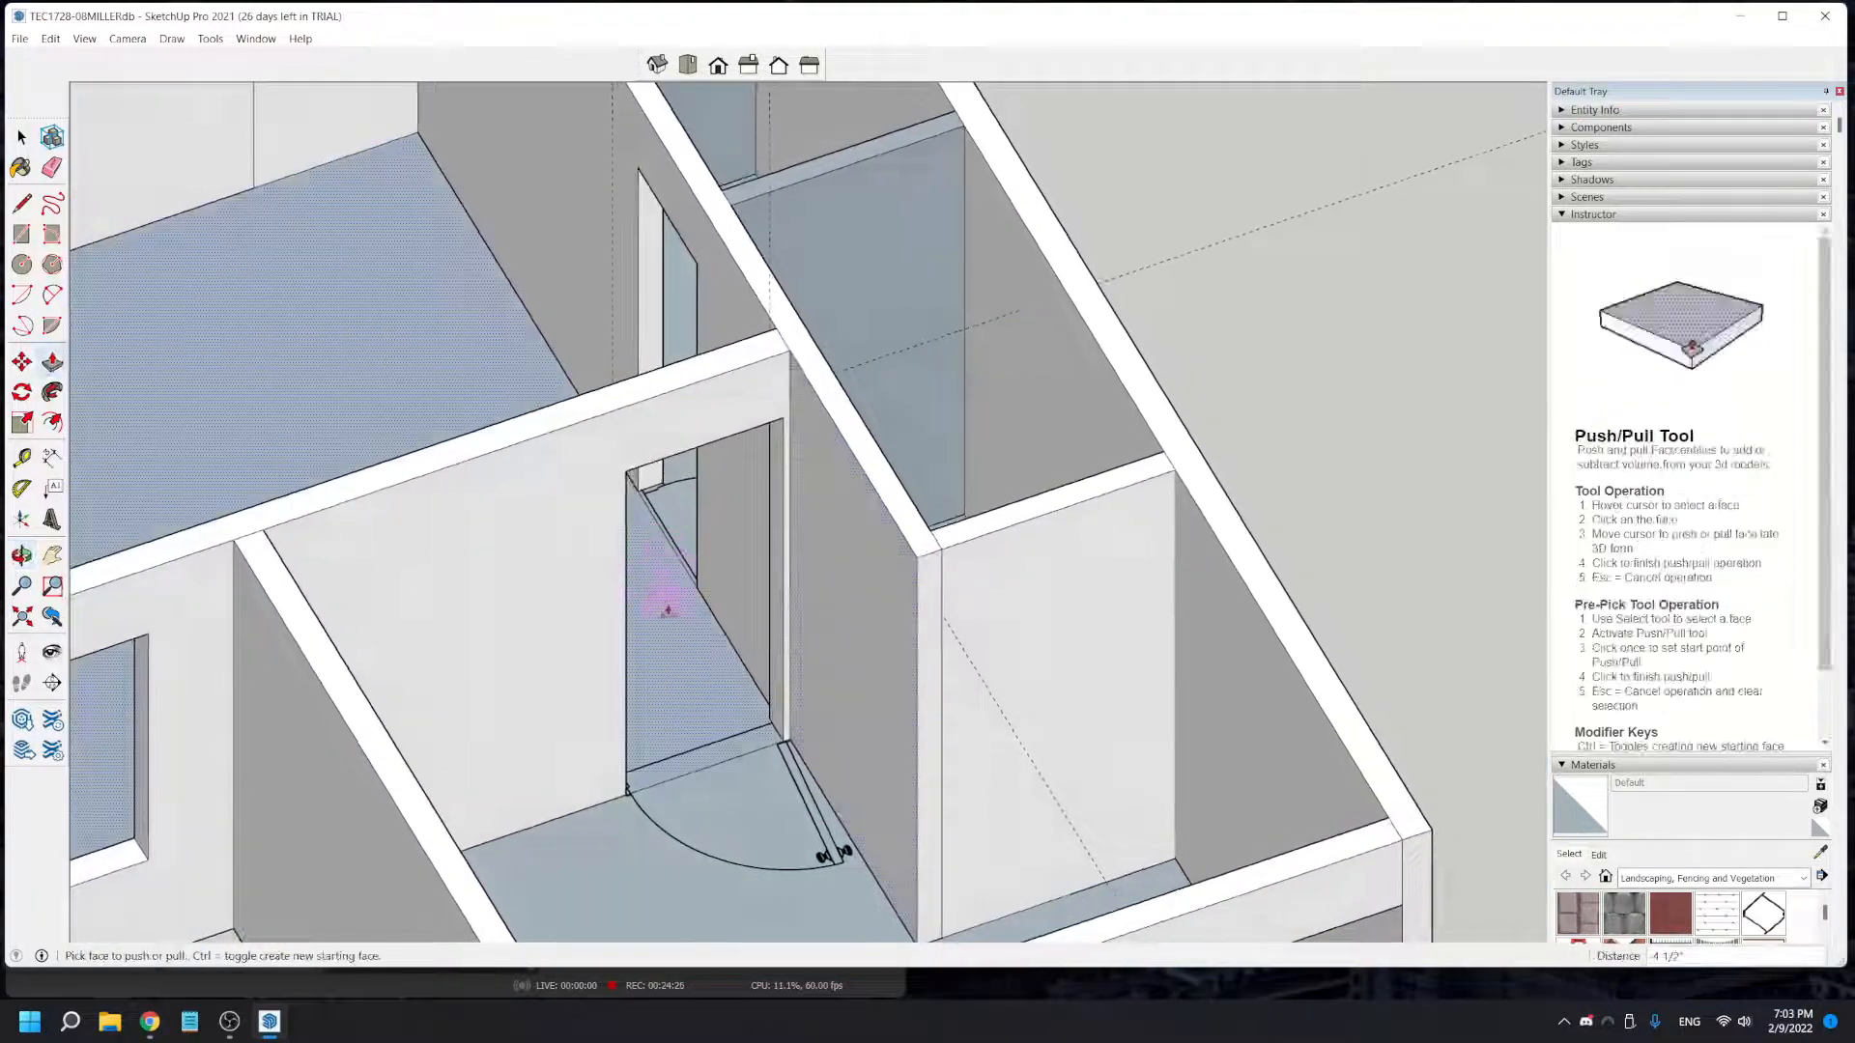
{"action": "left_click", "coordinate": [24, 458]}
{"action": "left_click", "coordinate": [942, 869]}
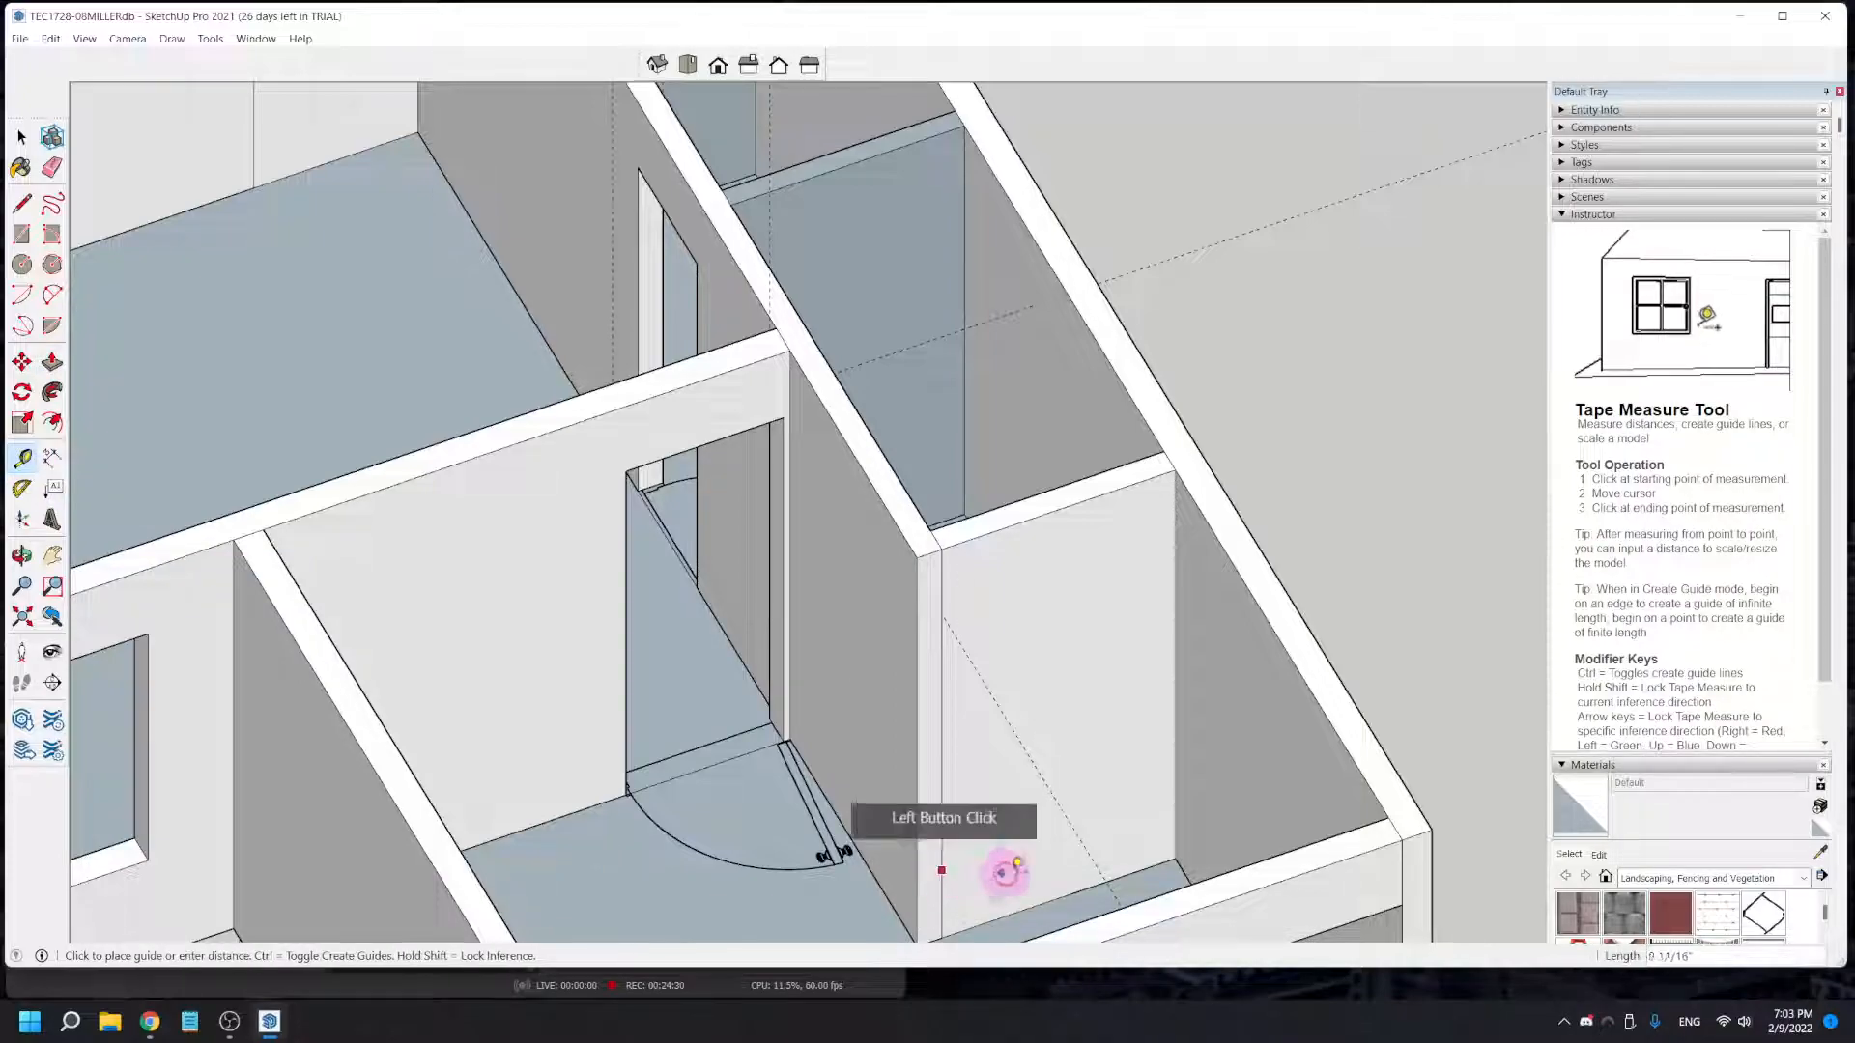
{"action": "left_click", "coordinate": [1073, 890]}
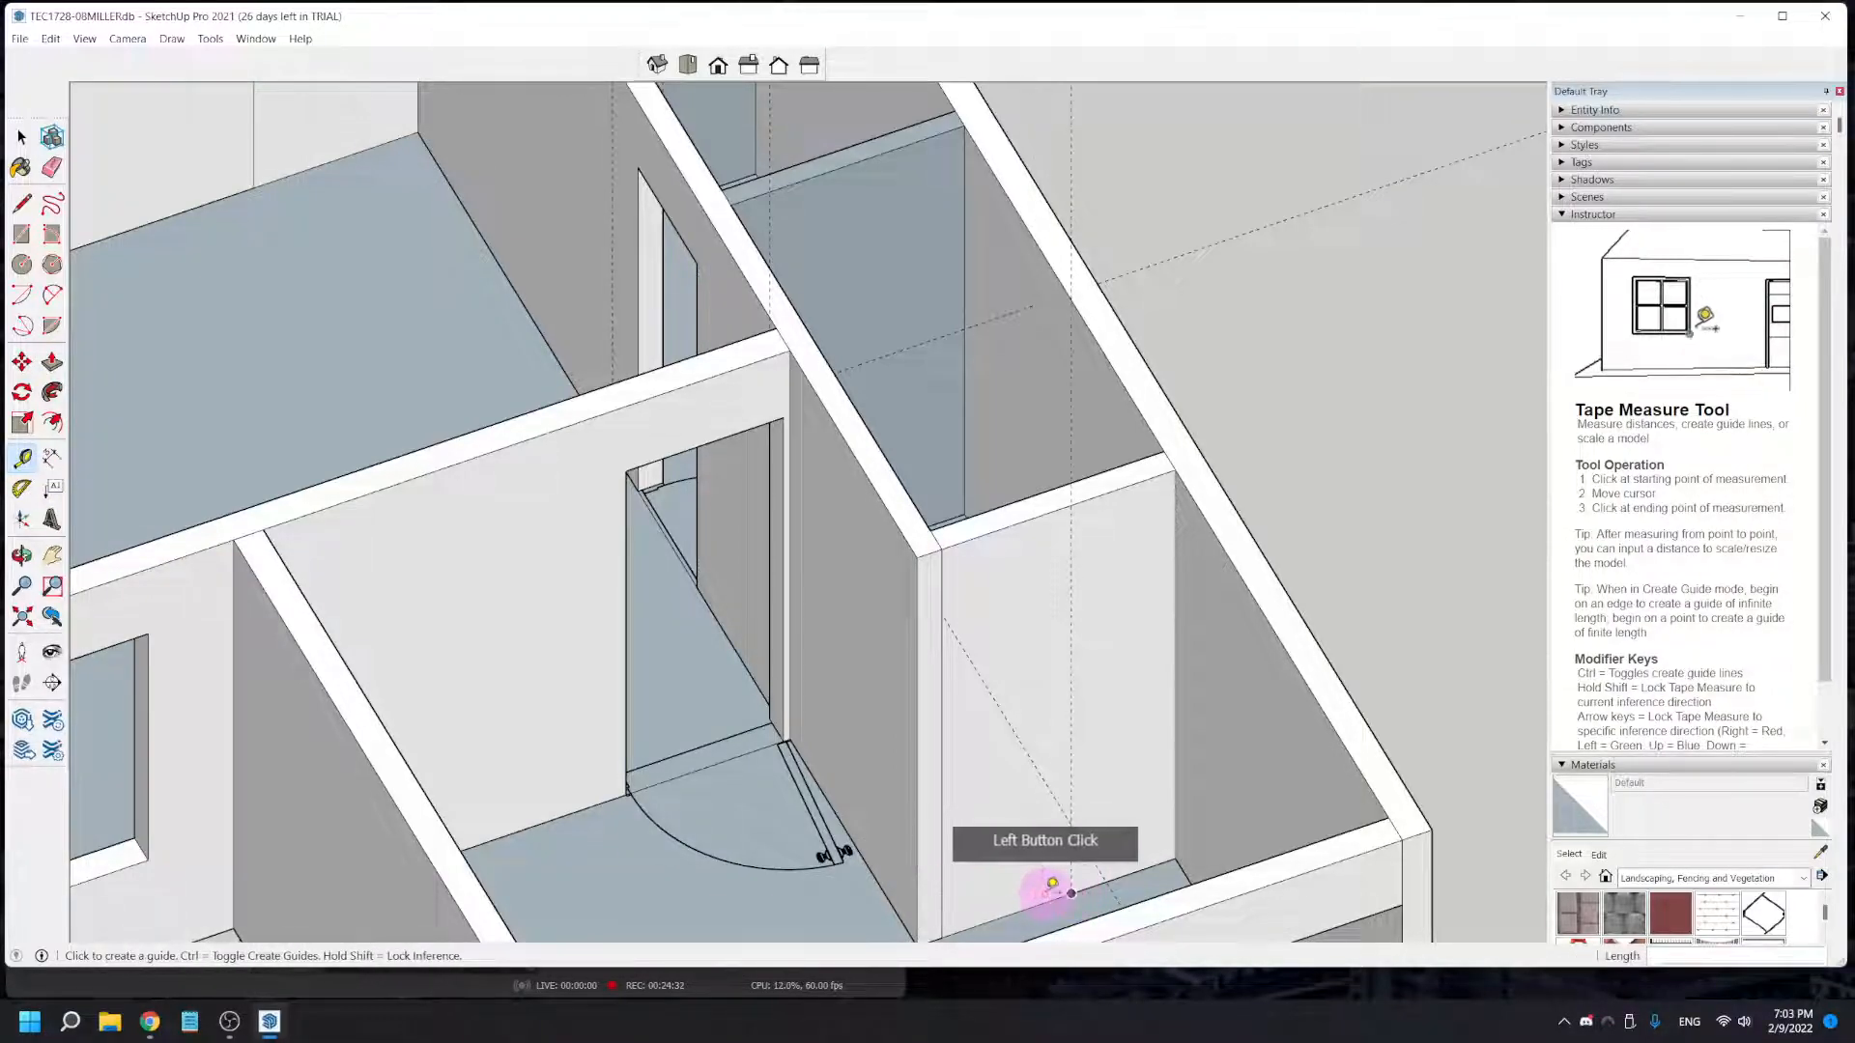
{"action": "left_click", "coordinate": [1088, 887]}
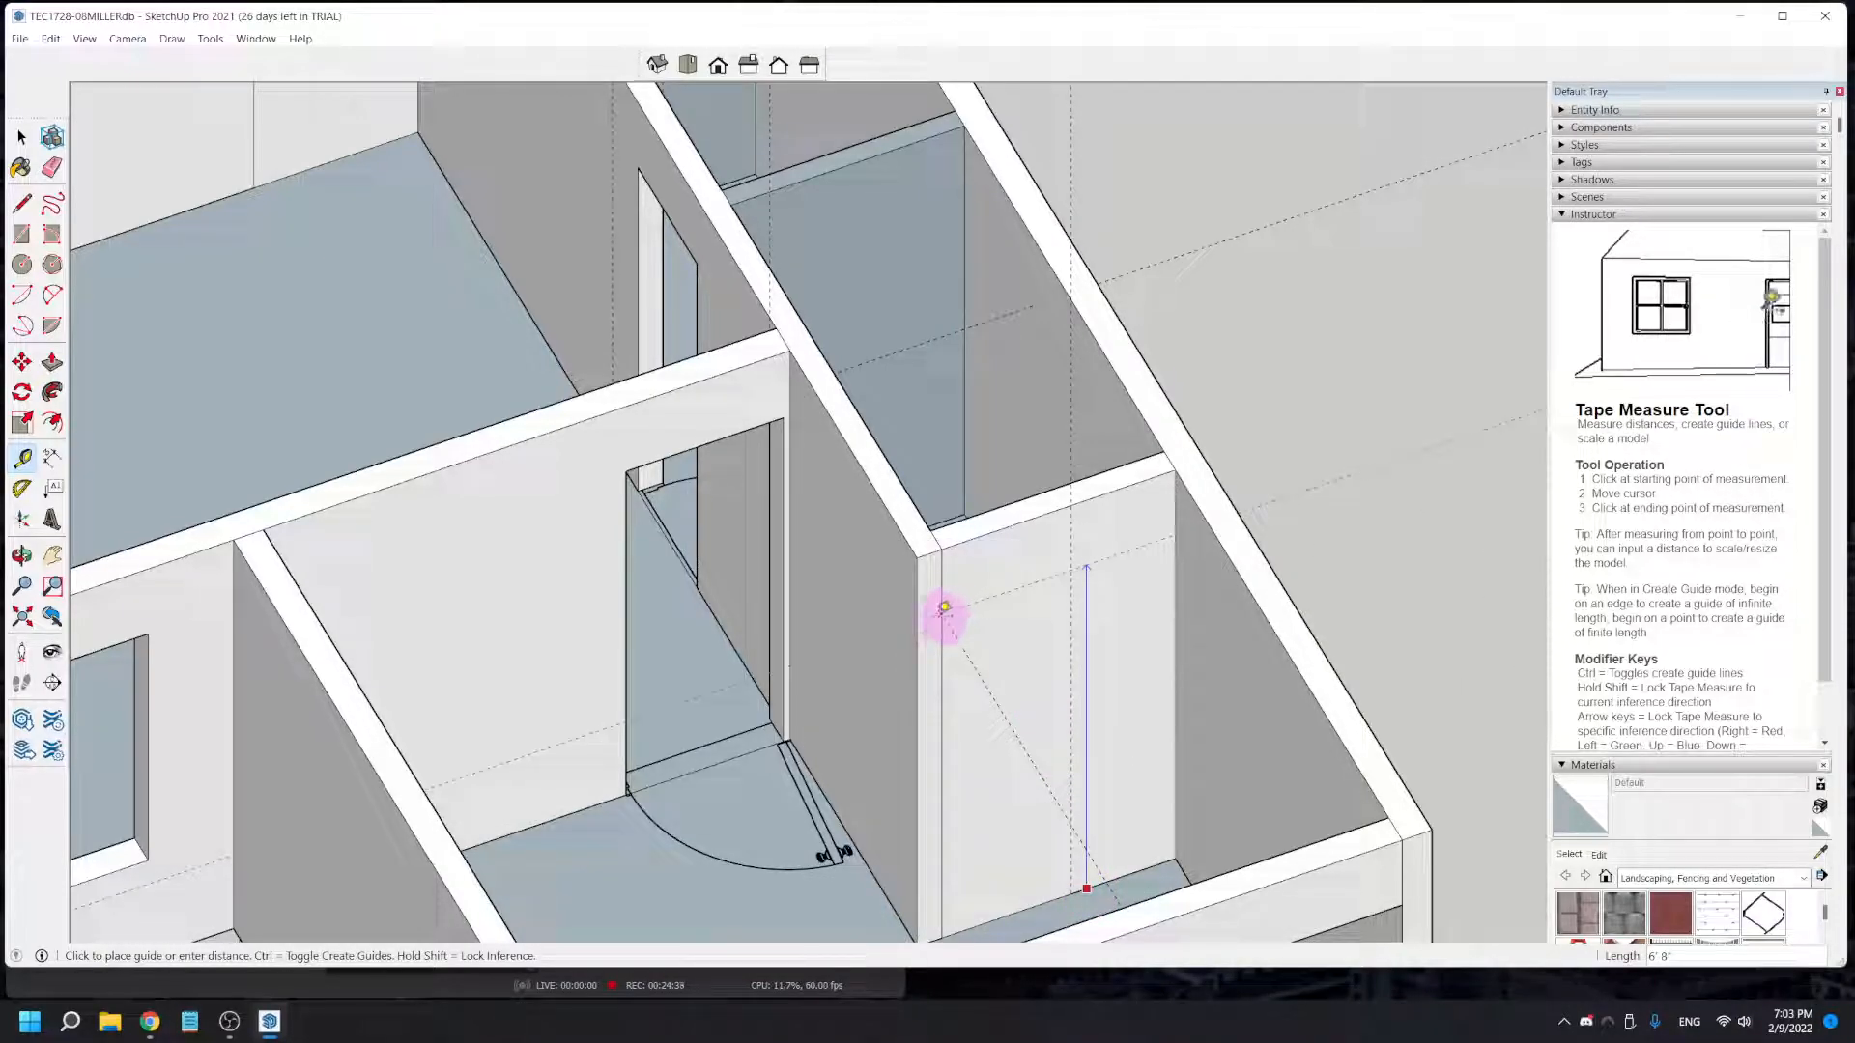
{"action": "left_click", "coordinate": [941, 616]}
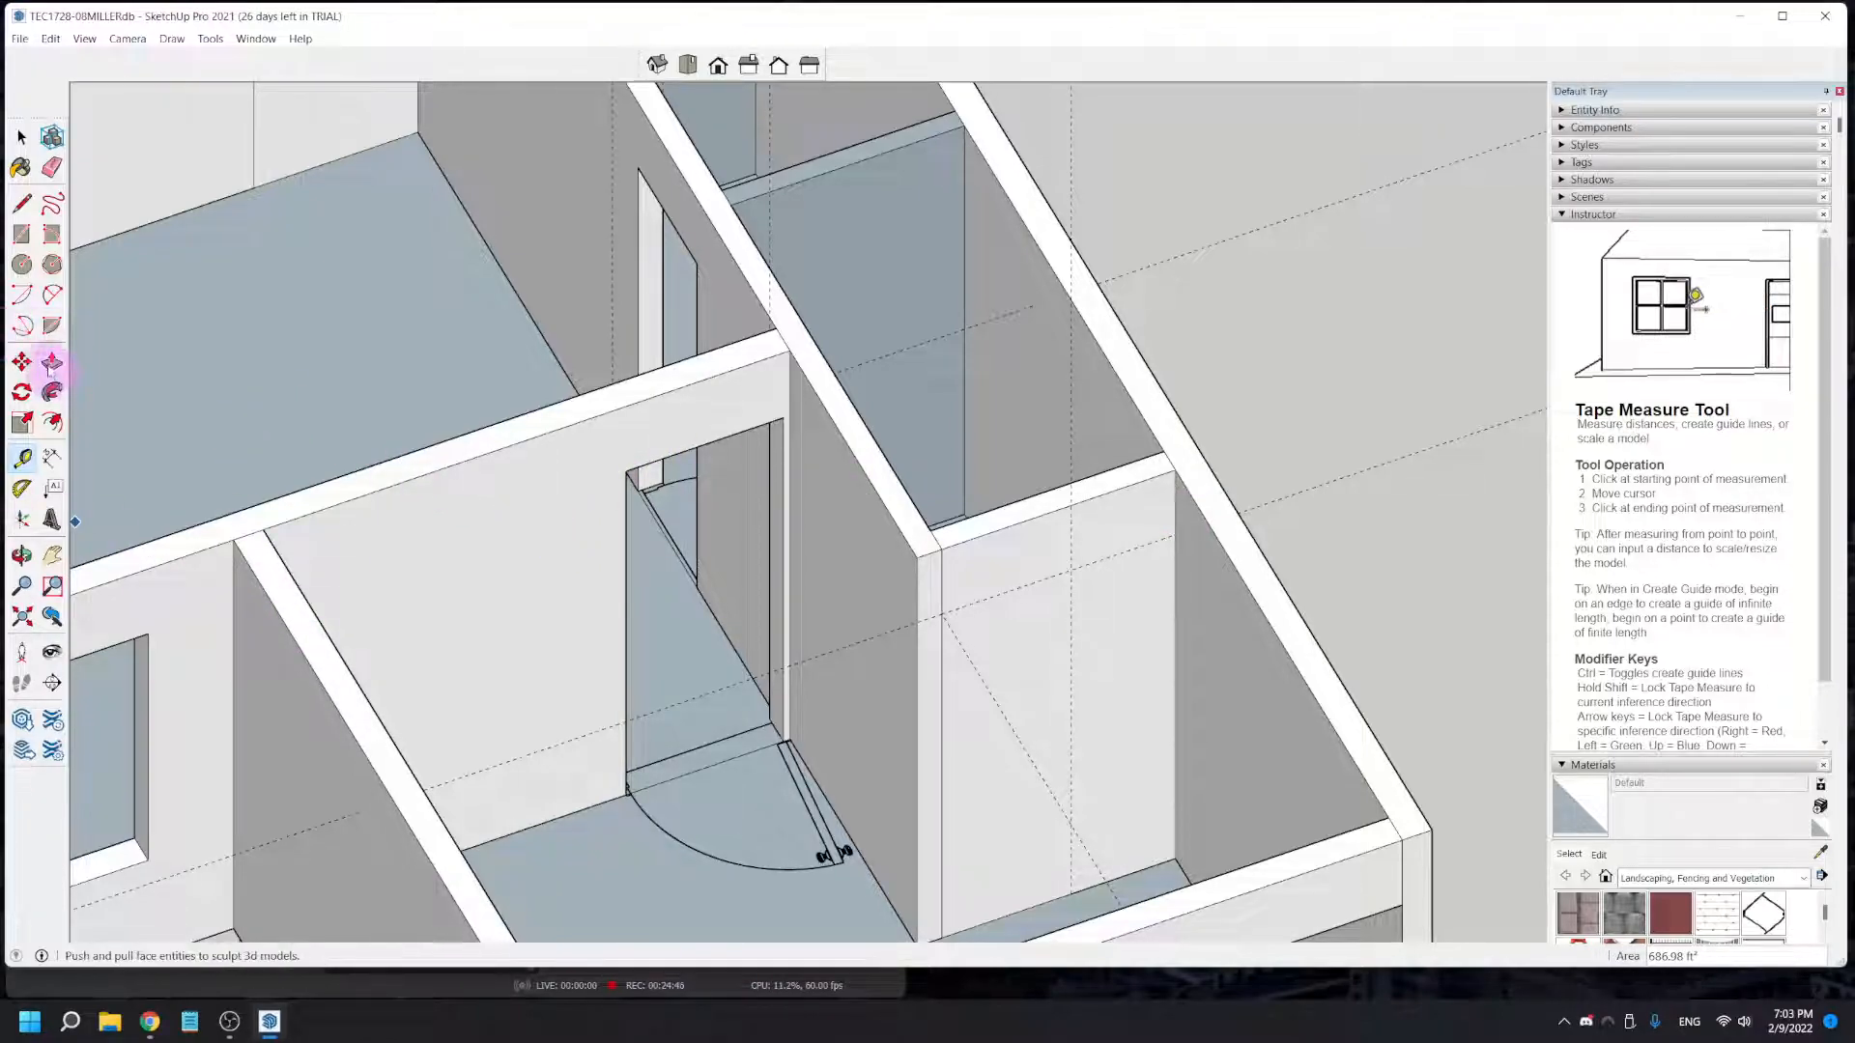
- Draw the 6' 8" by 1' 11 3/8" door rectangle on the closet block's short end wall and Push/Pull it 4 1/2" through
{"action": "left_click", "coordinate": [19, 235]}
{"action": "left_click", "coordinate": [1072, 601]}
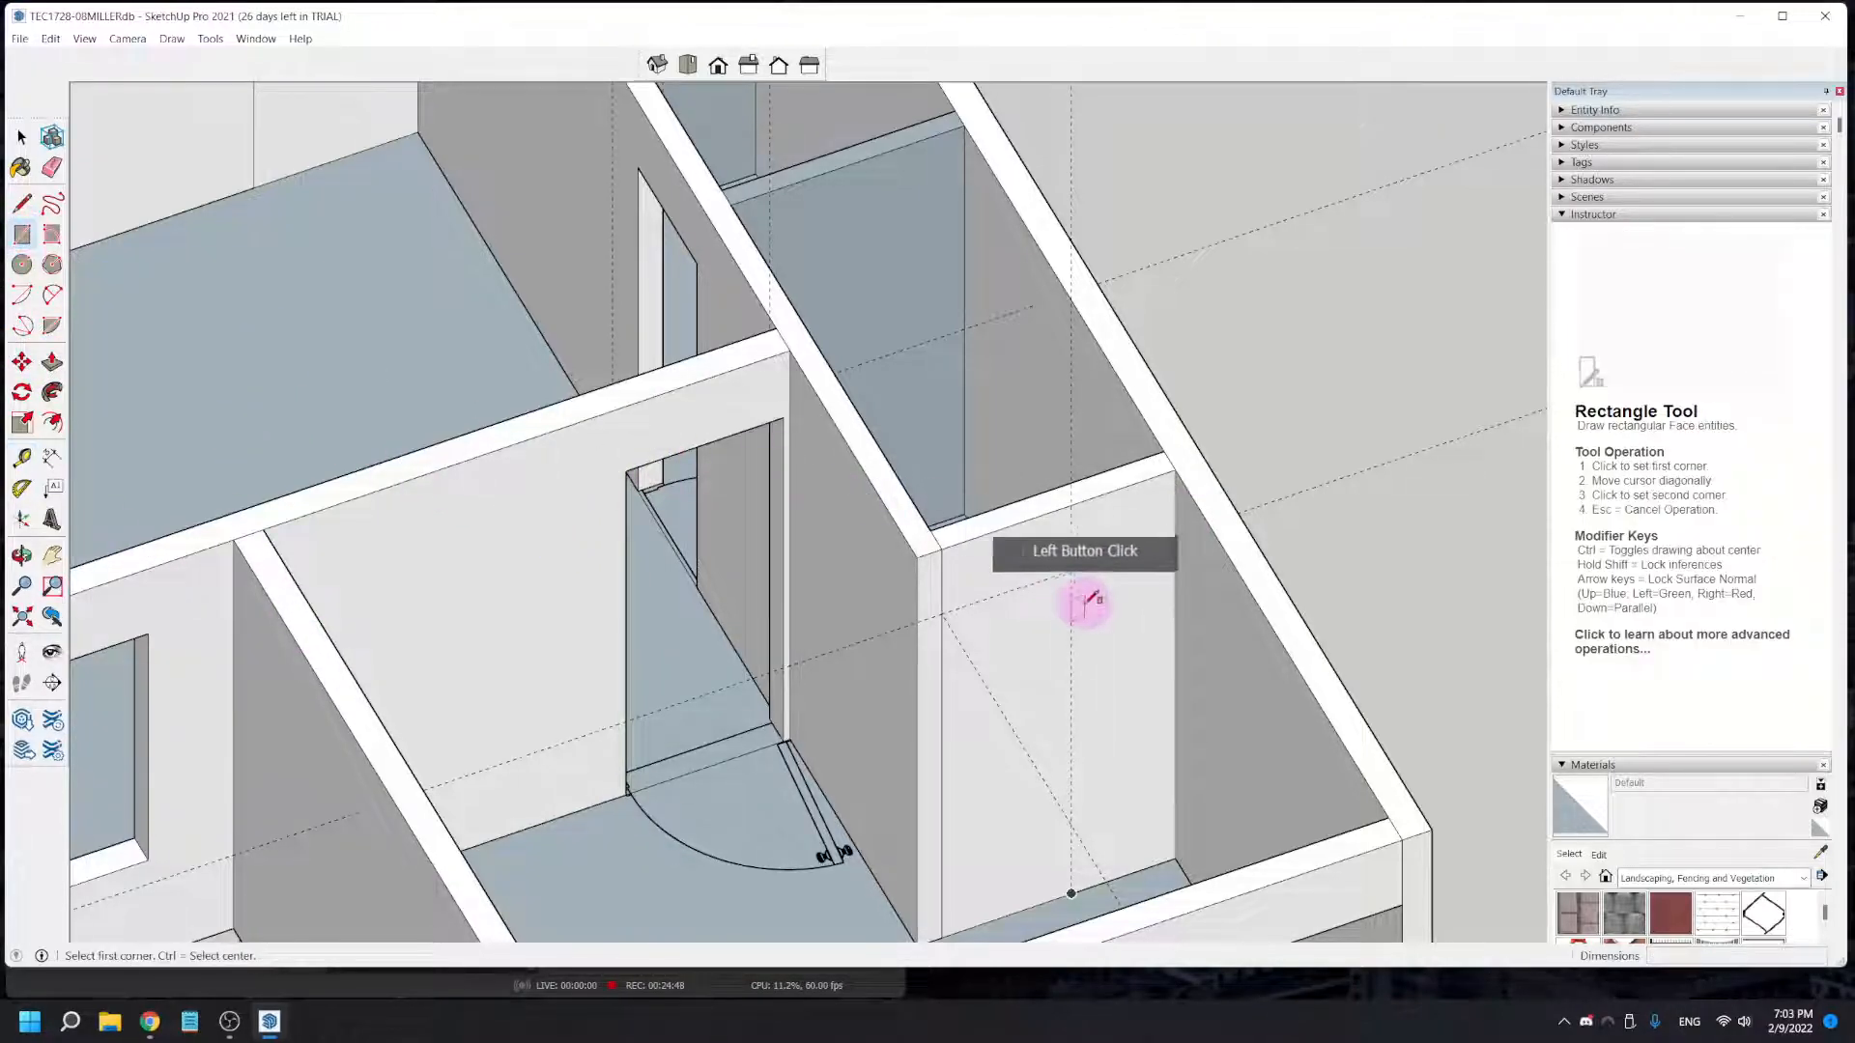
{"action": "left_click", "coordinate": [947, 933]}
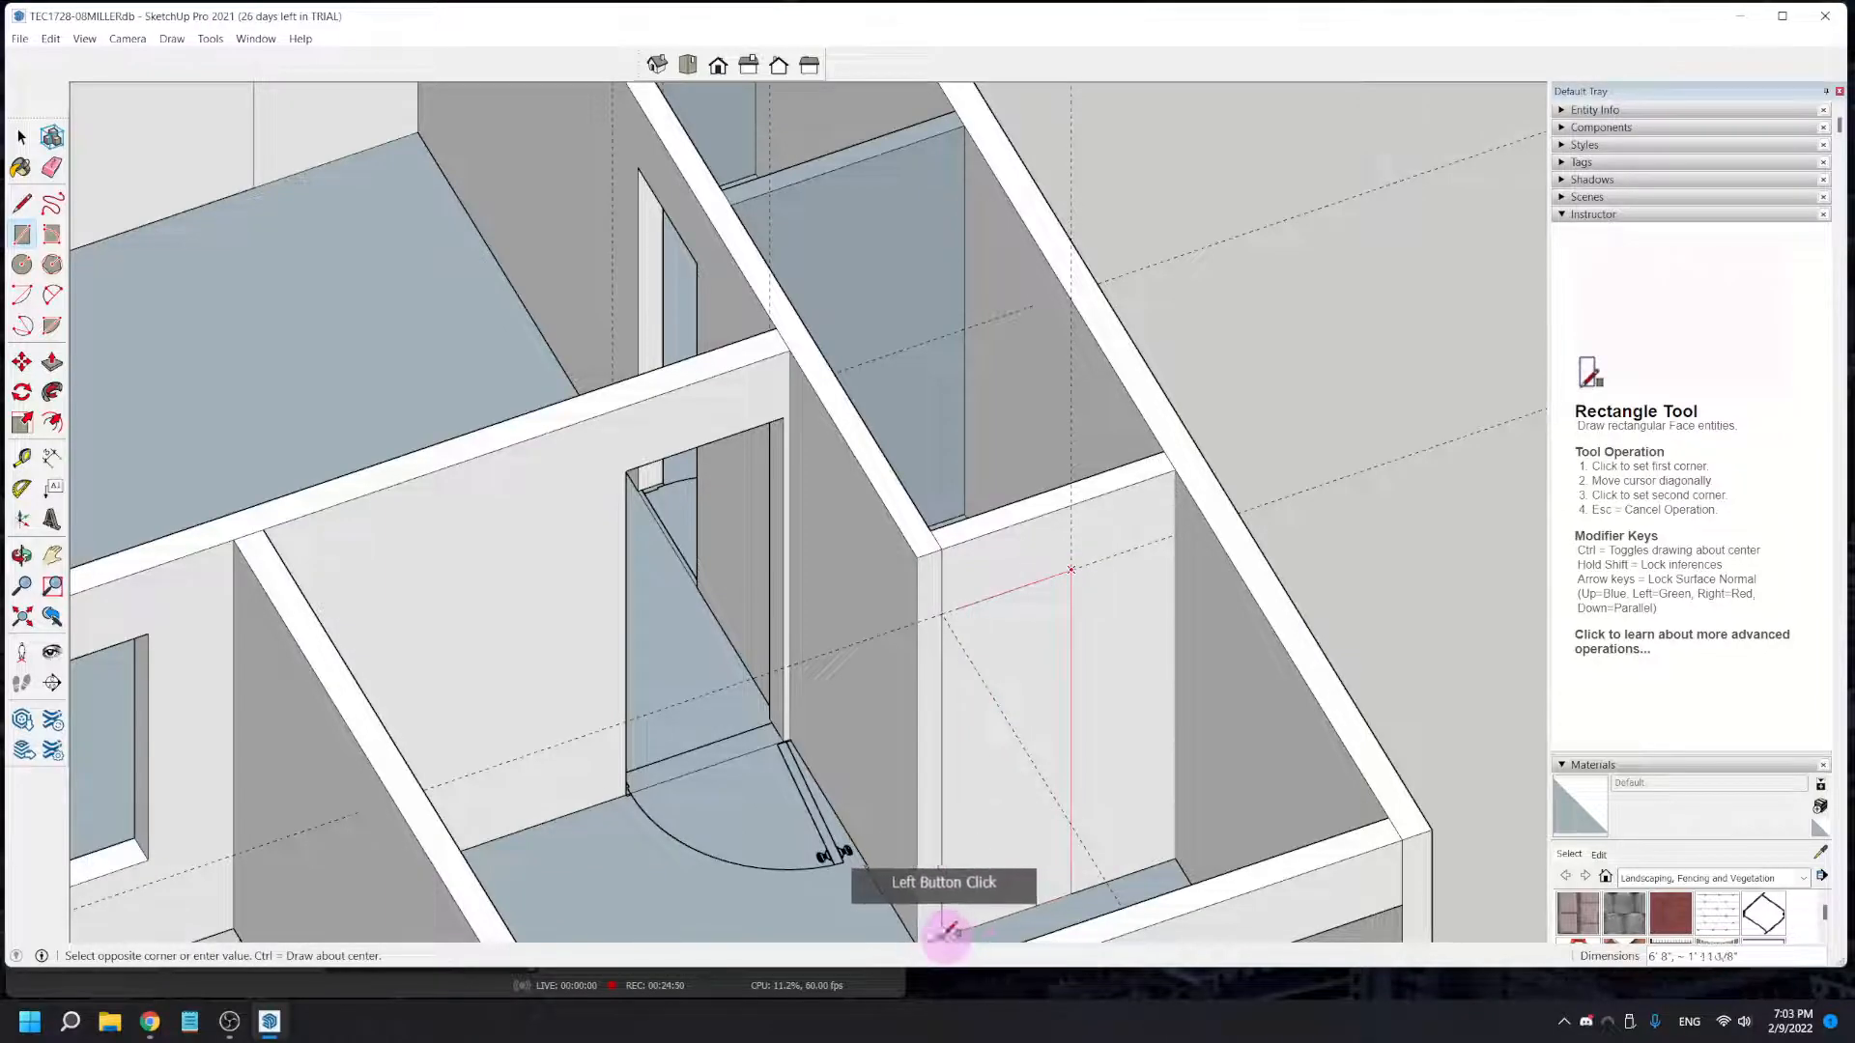
{"action": "left_click", "coordinate": [292, 425]}
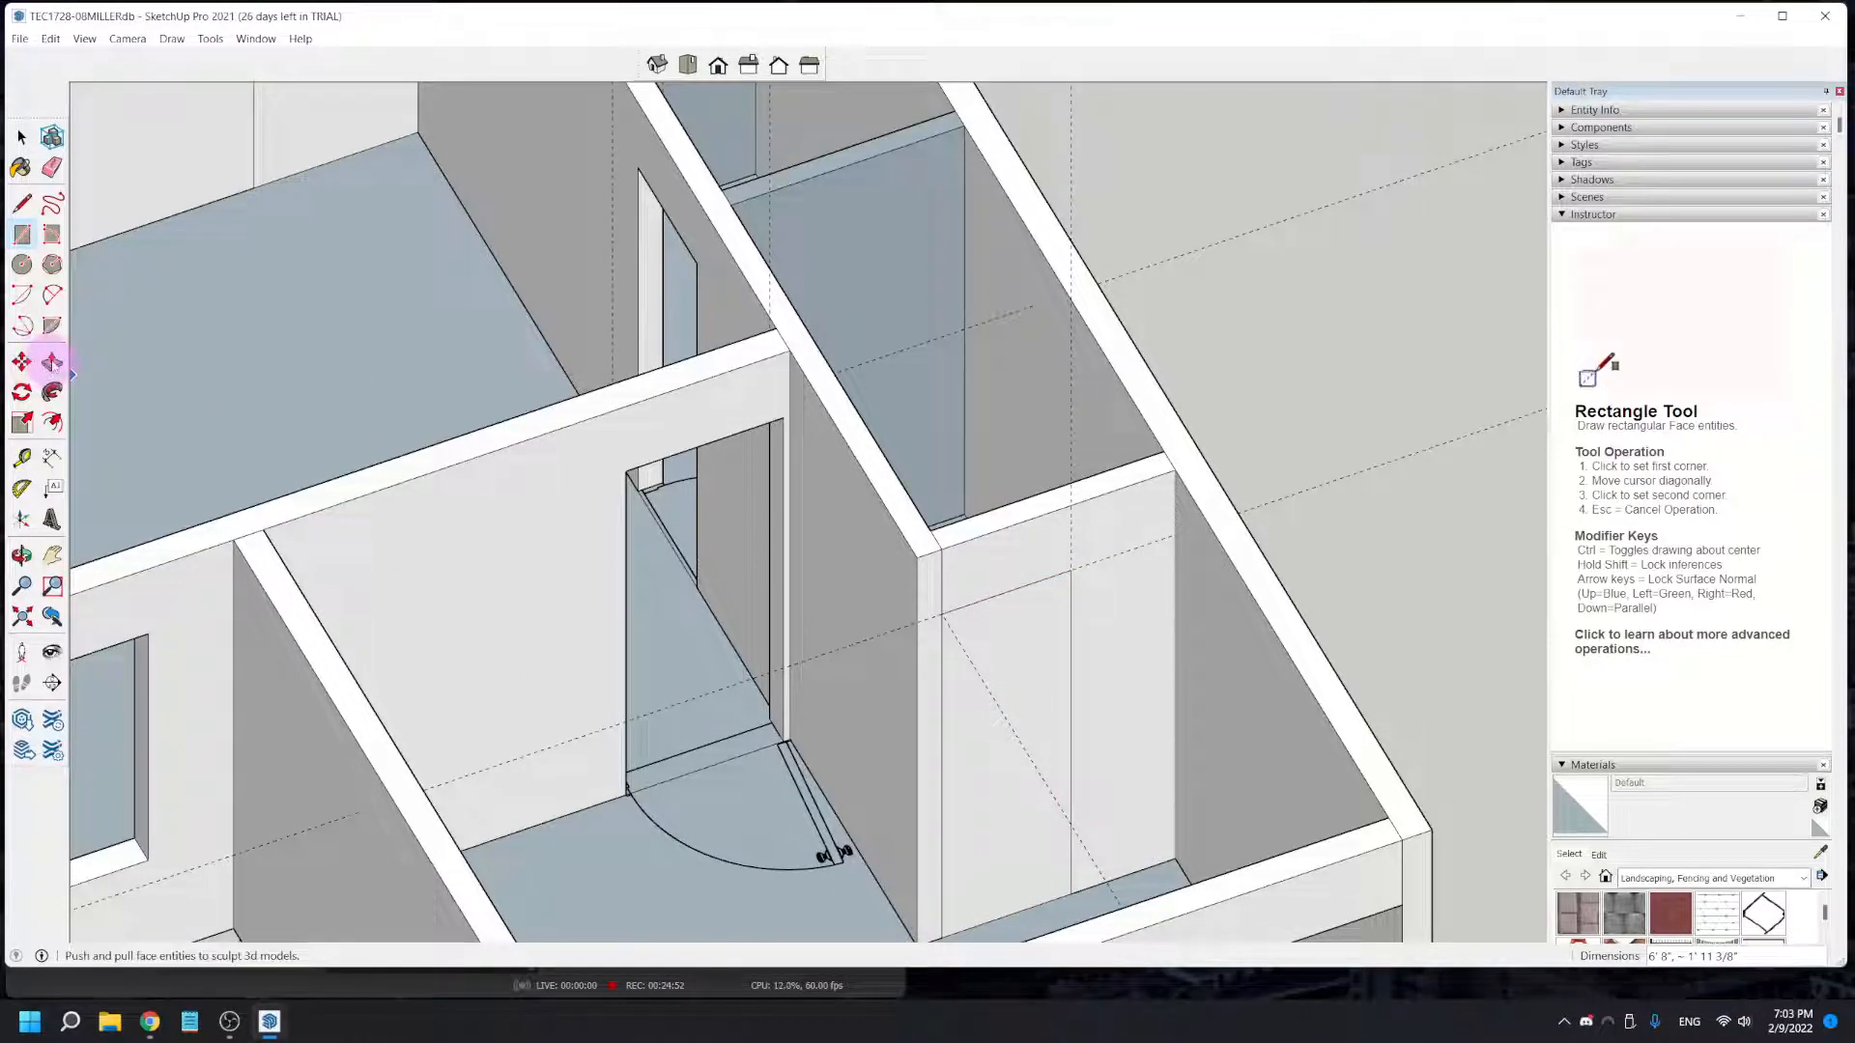
{"action": "left_click", "coordinate": [52, 362]}
{"action": "left_click", "coordinate": [992, 765]}
{"action": "left_click", "coordinate": [992, 773]}
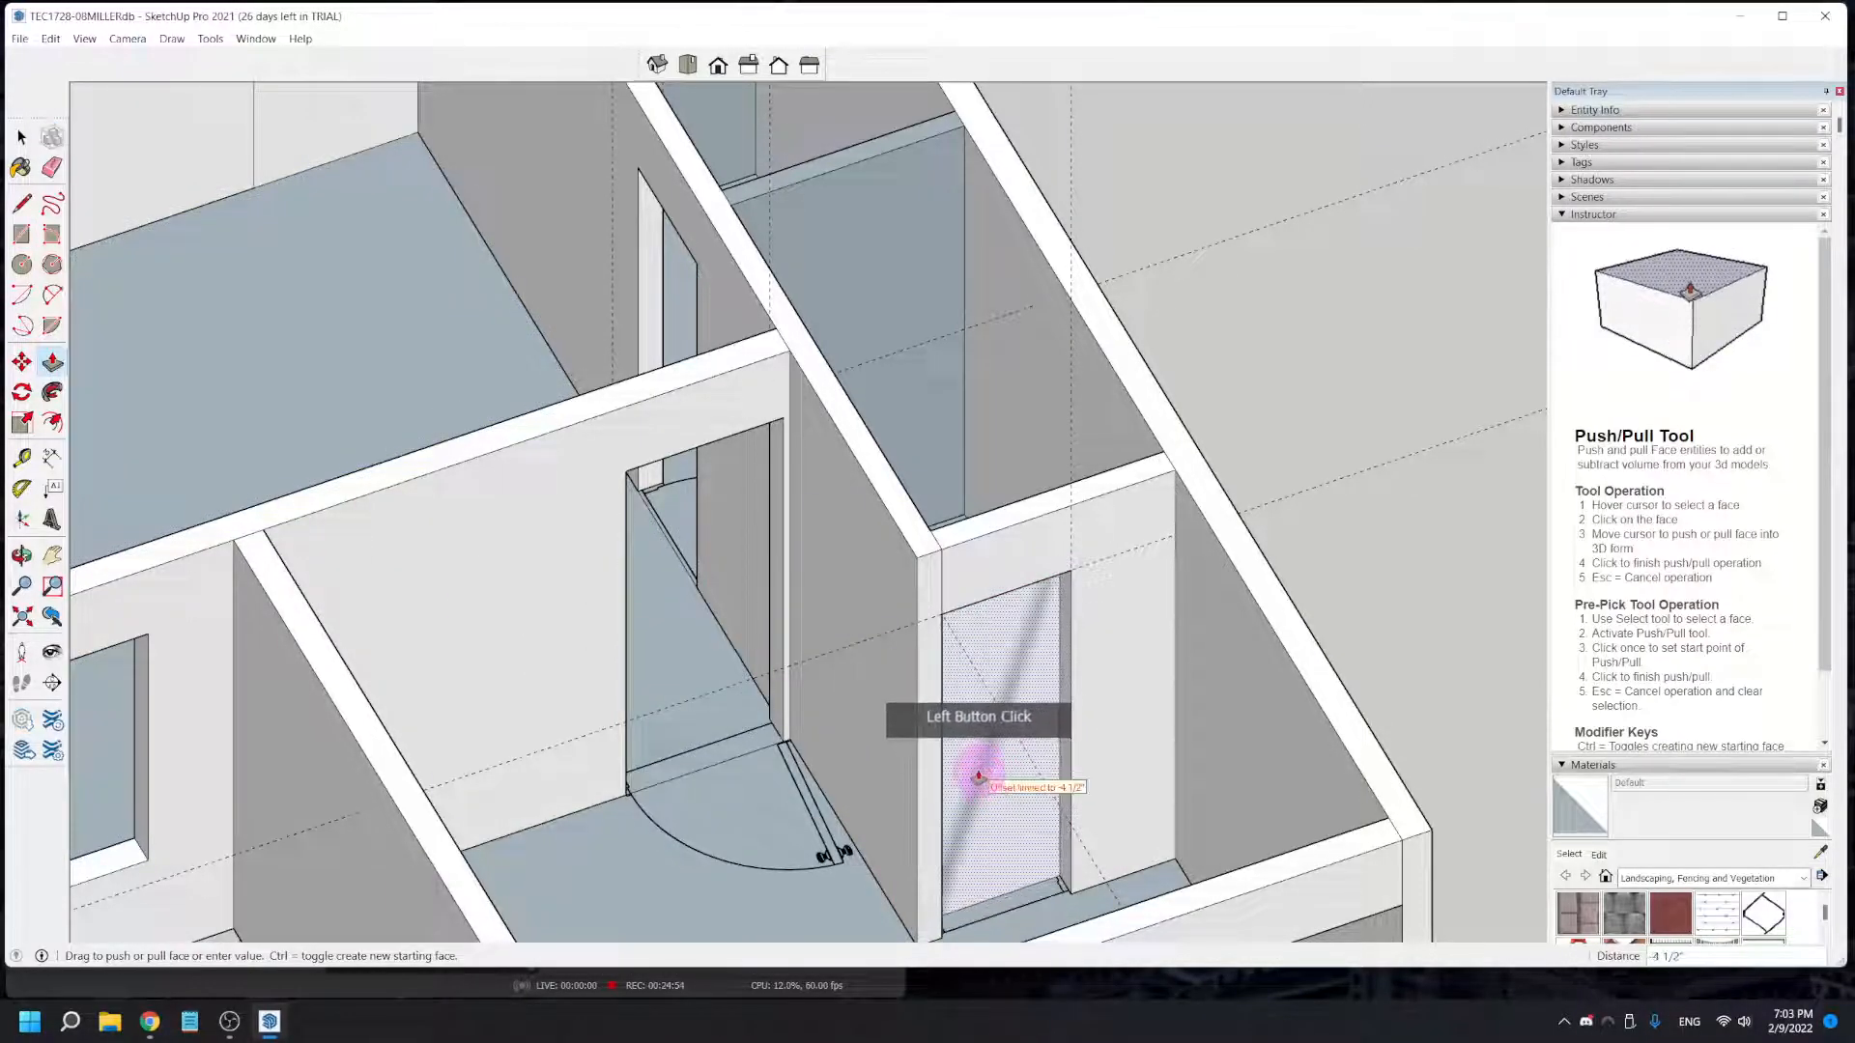
{"action": "left_click", "coordinate": [973, 768]}
- Delete the leftover face filling the door opening in the wall between the small end room and the large room
{"action": "scroll", "coordinate": [944, 681], "scroll_direction": "down", "scroll_amount": 5}
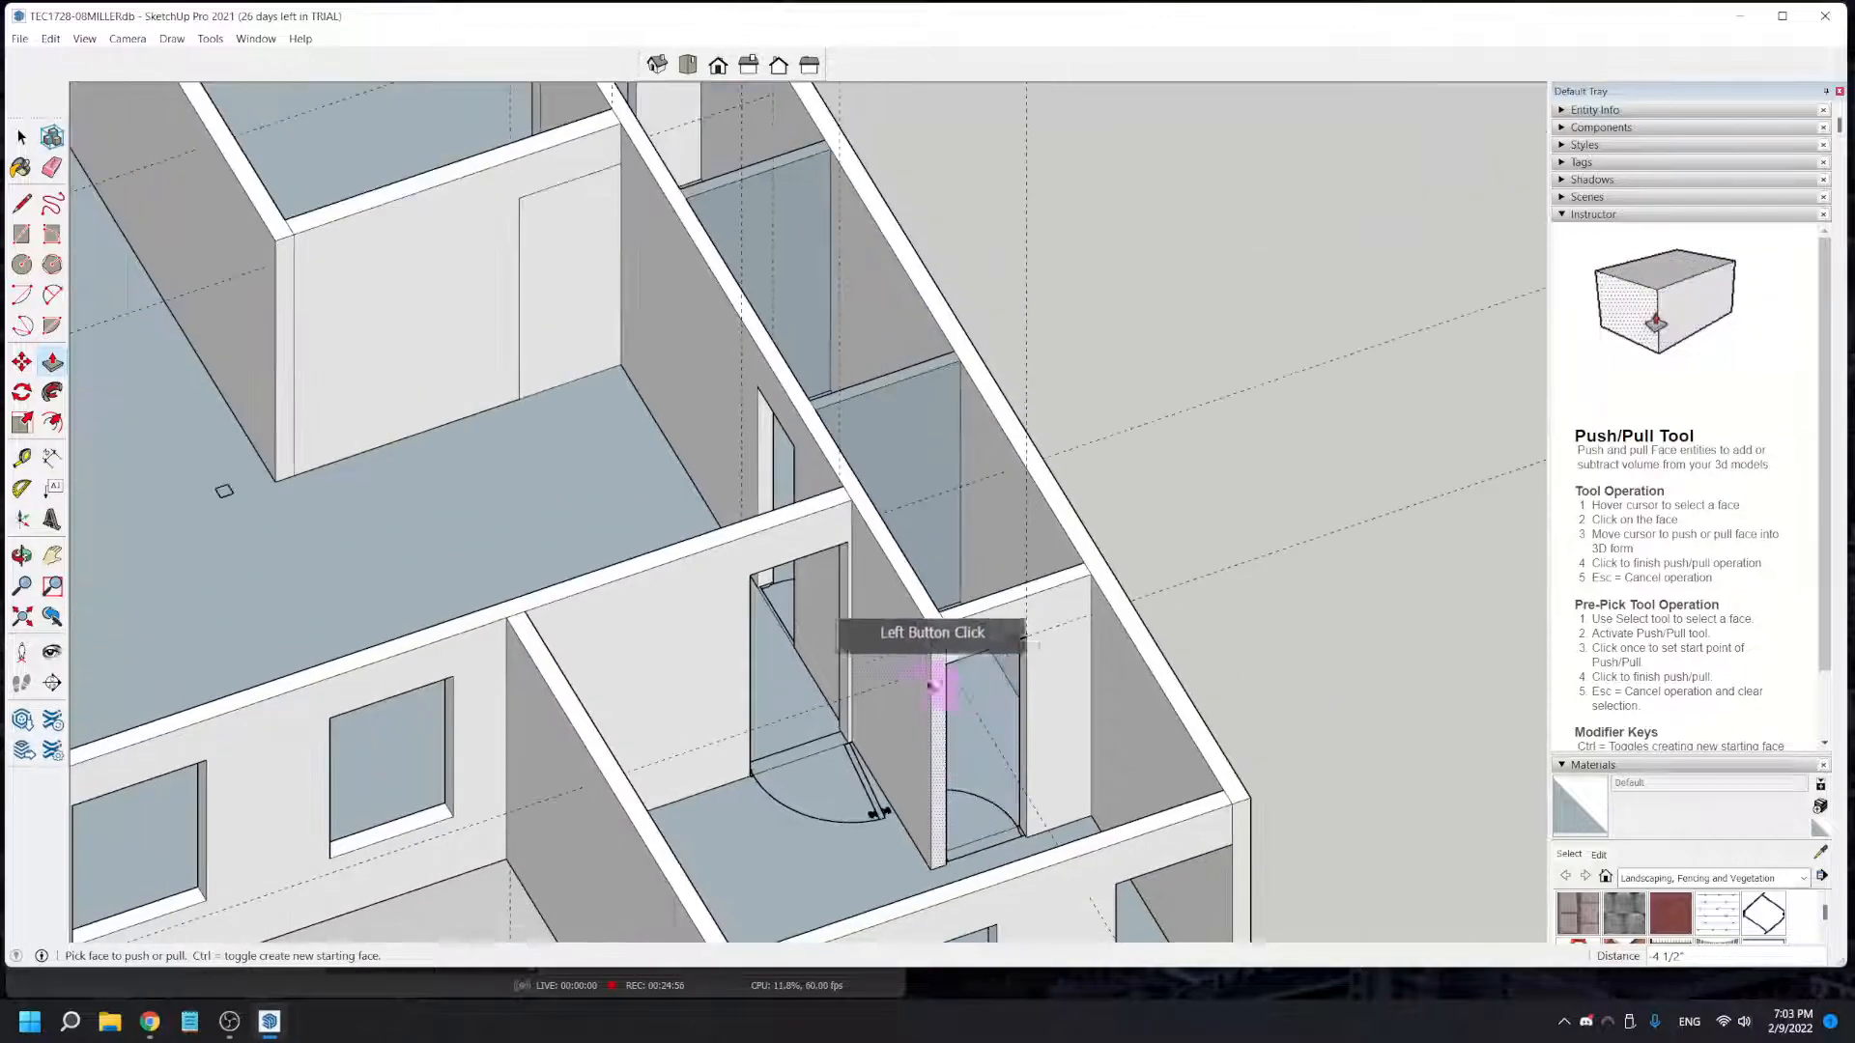
{"action": "scroll", "coordinate": [887, 797], "scroll_direction": "down", "scroll_amount": 3}
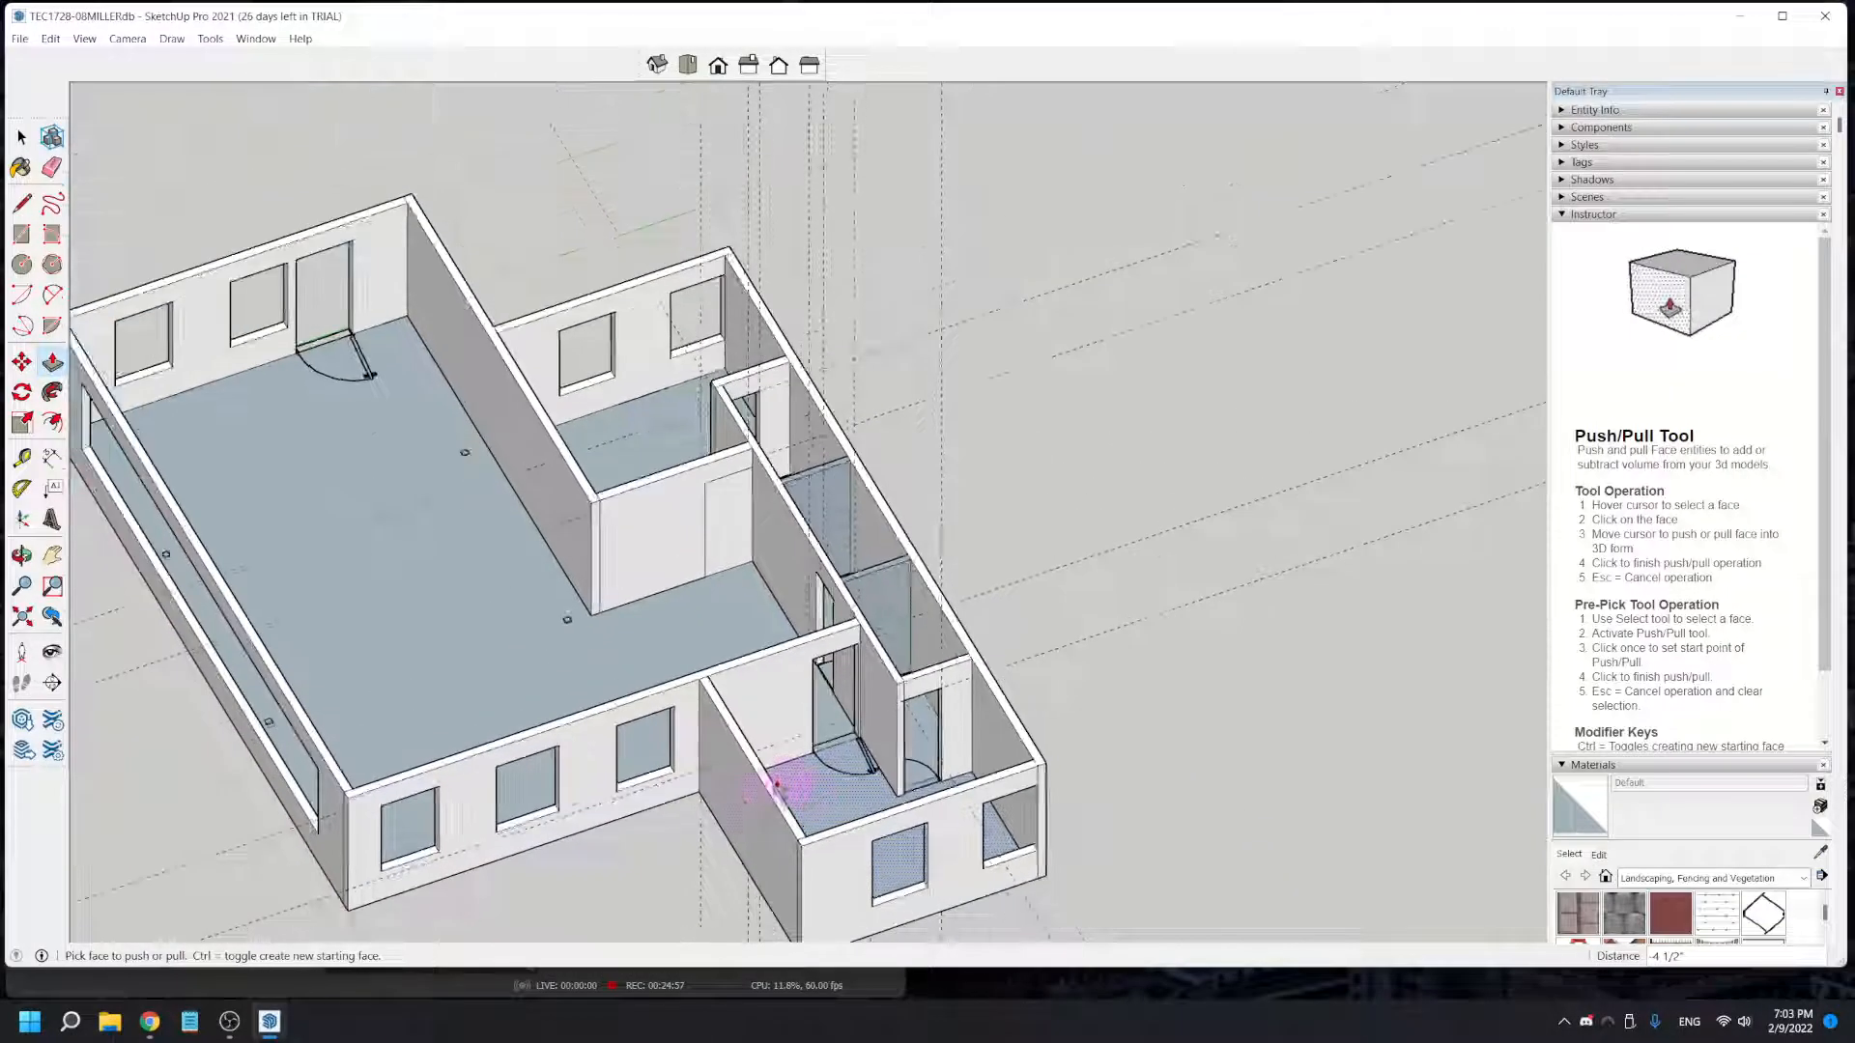
{"action": "left_click", "coordinate": [732, 539]}
{"action": "key", "text": "Escape"}
{"action": "middle_click_drag", "start_coordinate": [683, 596], "coordinate": [1163, 625]}
{"action": "middle_click_drag", "start_coordinate": [618, 656], "coordinate": [1188, 701]}
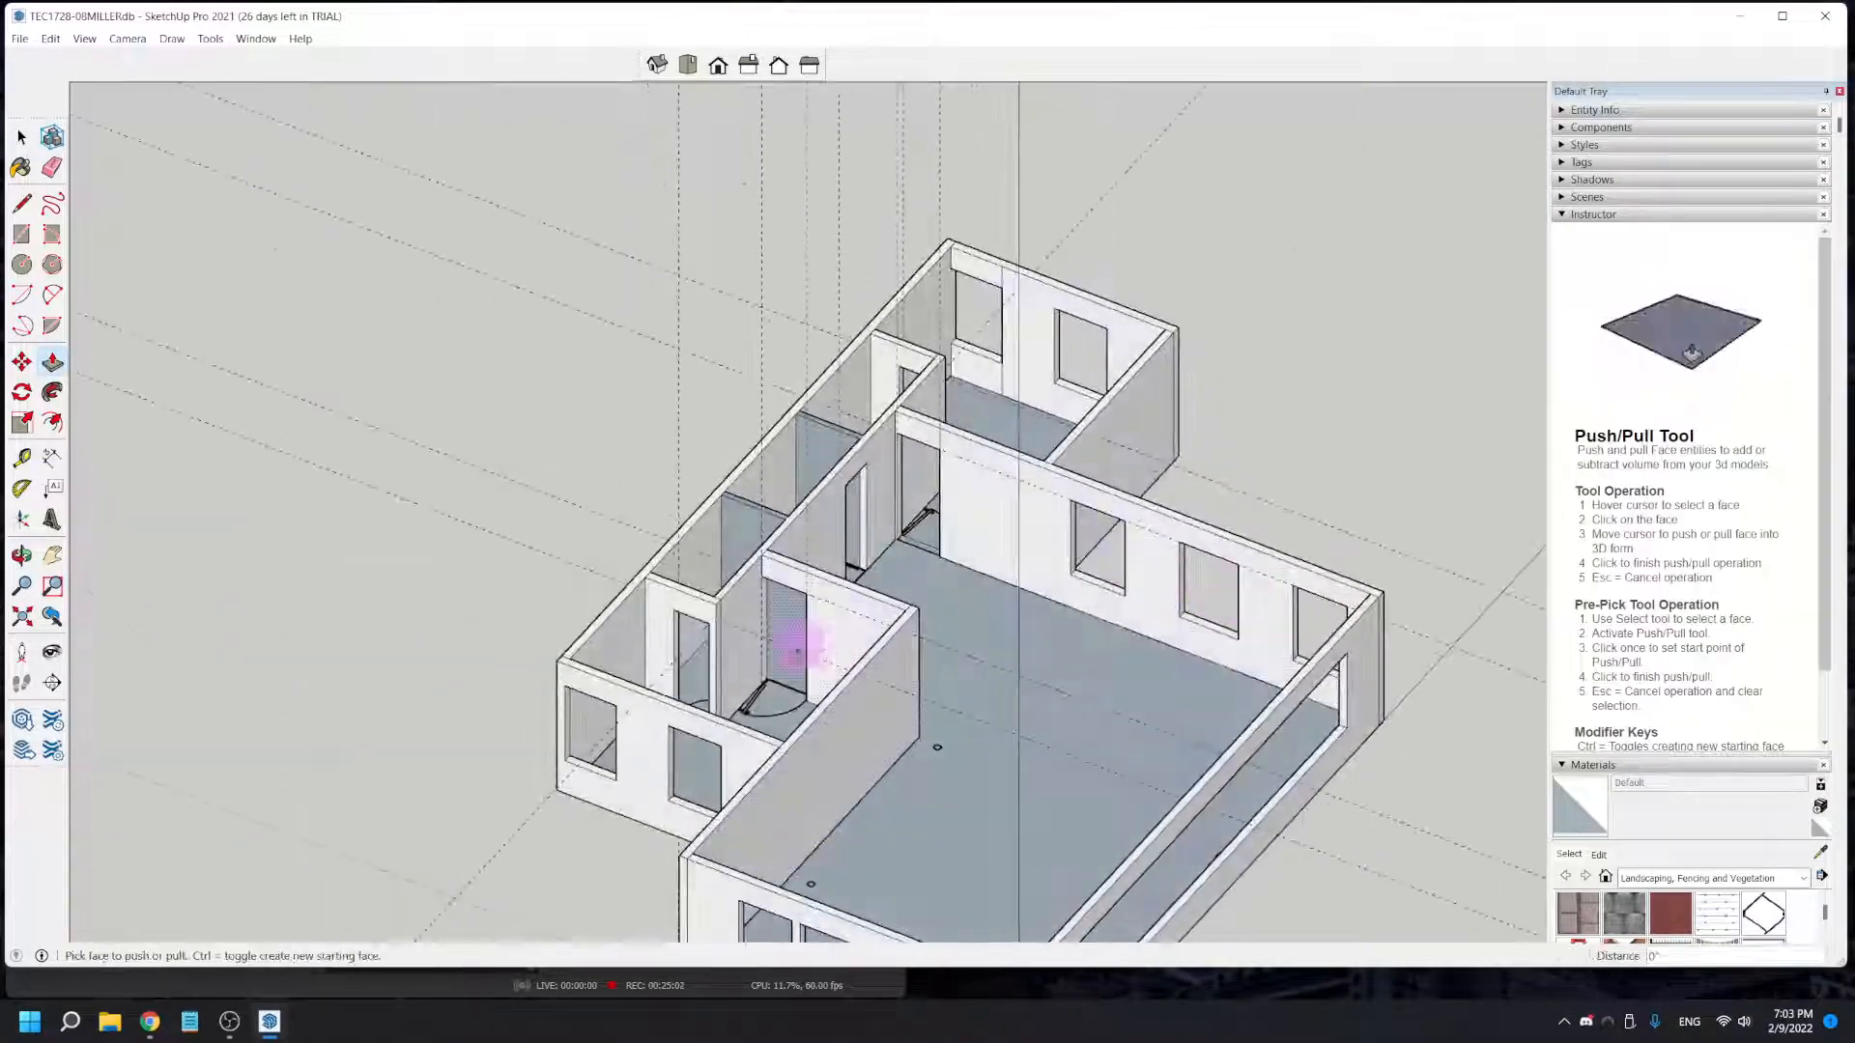
{"action": "scroll", "coordinate": [786, 669], "scroll_direction": "up", "scroll_amount": 2}
{"action": "scroll", "coordinate": [787, 669], "scroll_direction": "up", "scroll_amount": 2}
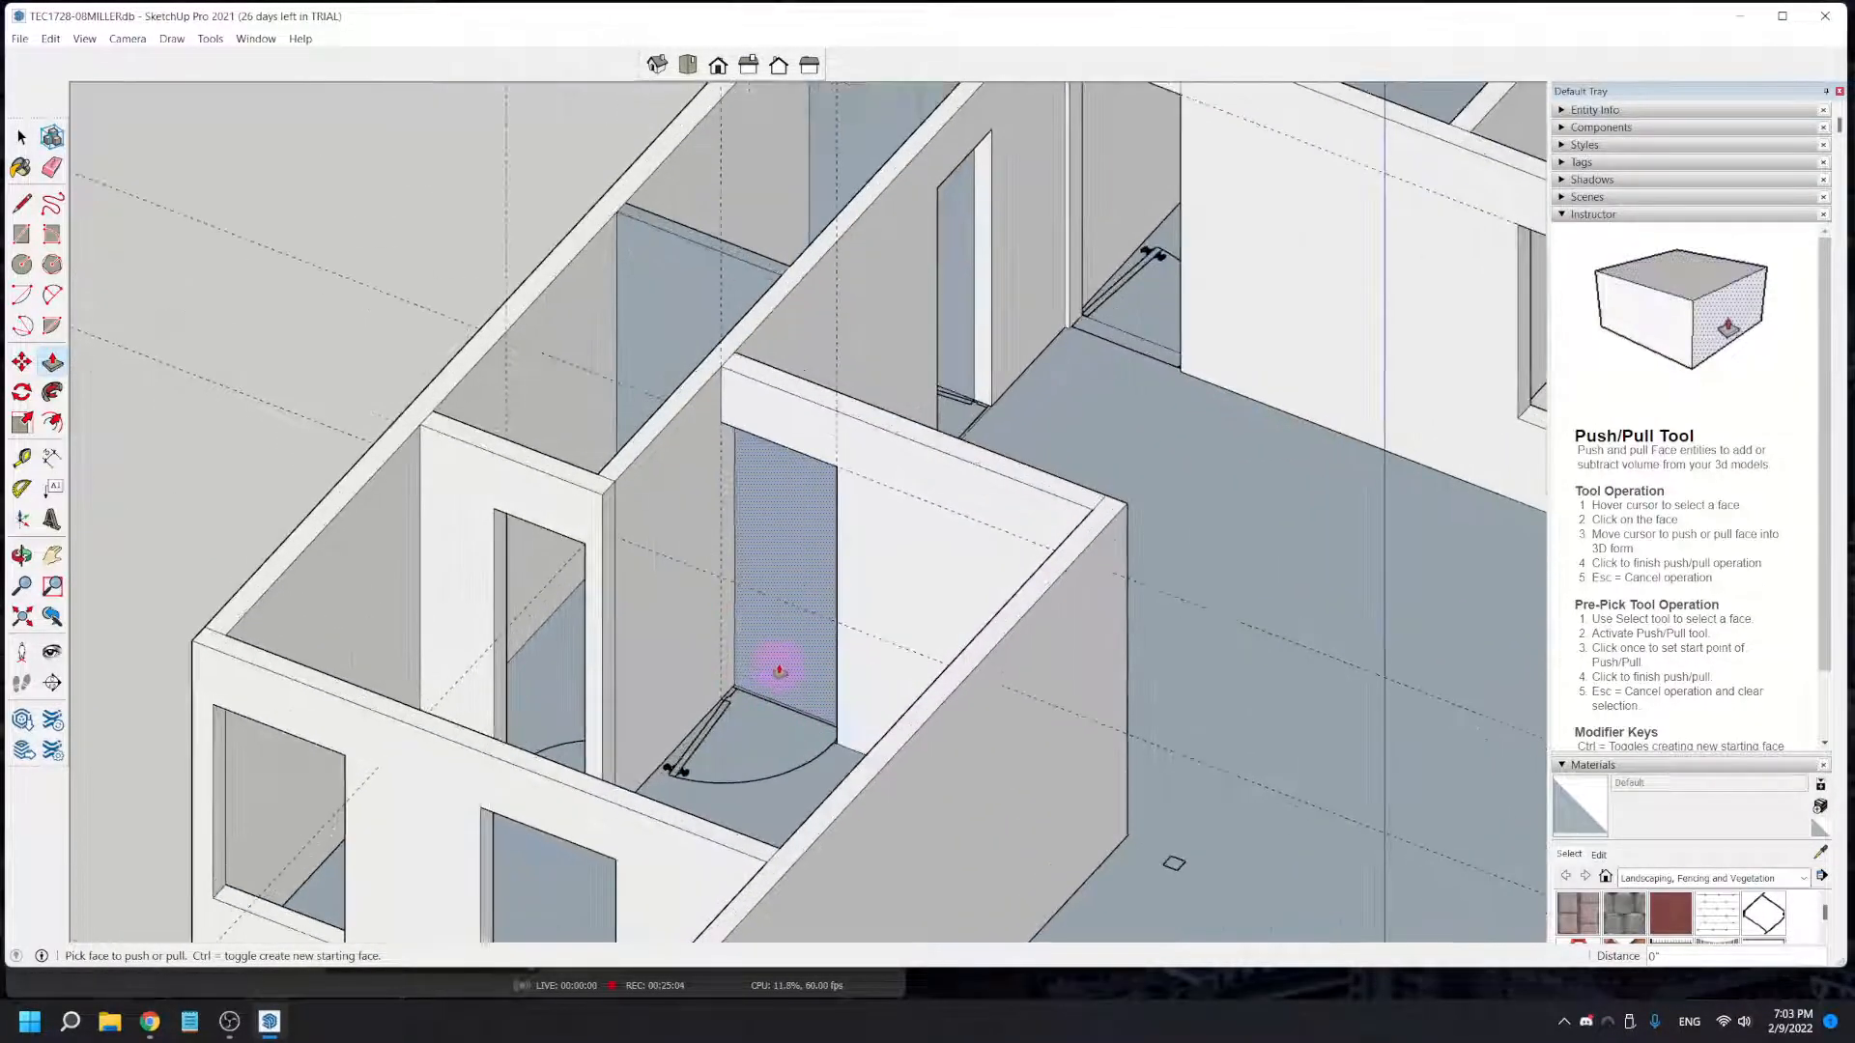
{"action": "key", "text": "space"}
{"action": "left_click", "coordinate": [776, 674]}
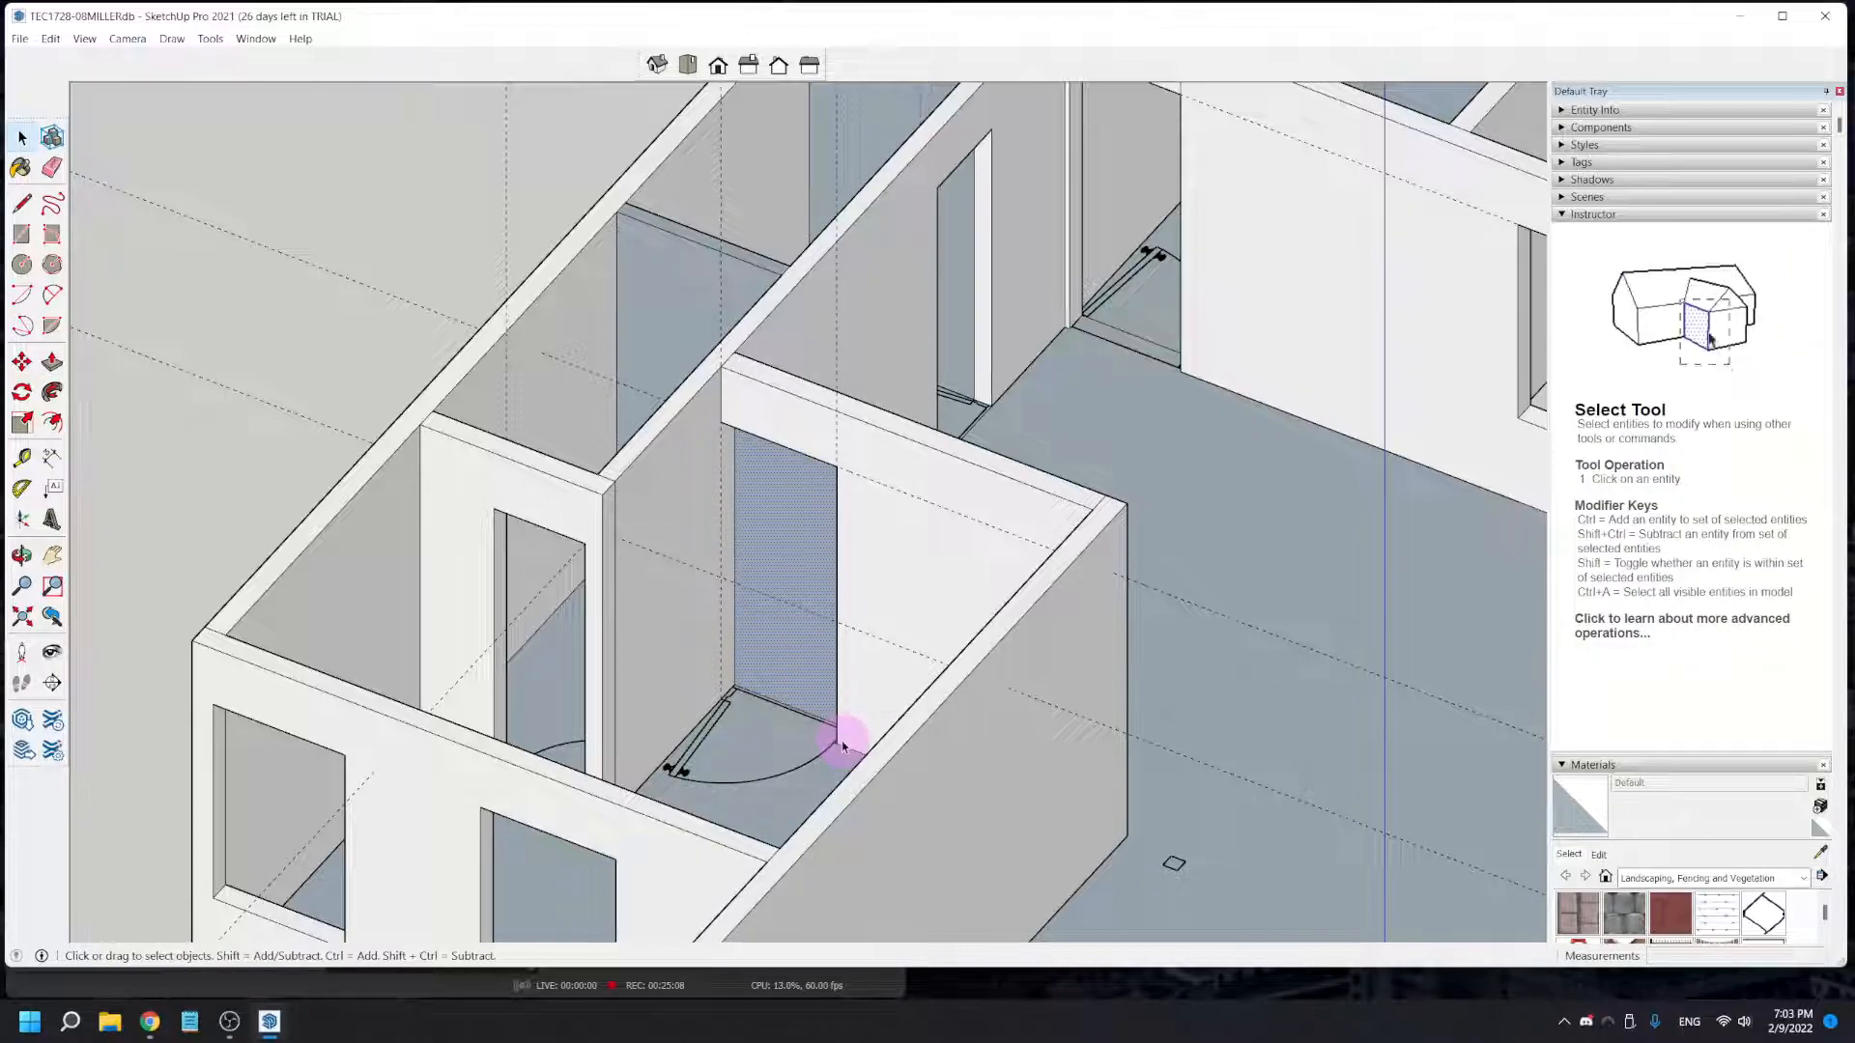
{"action": "key", "text": "Delete"}
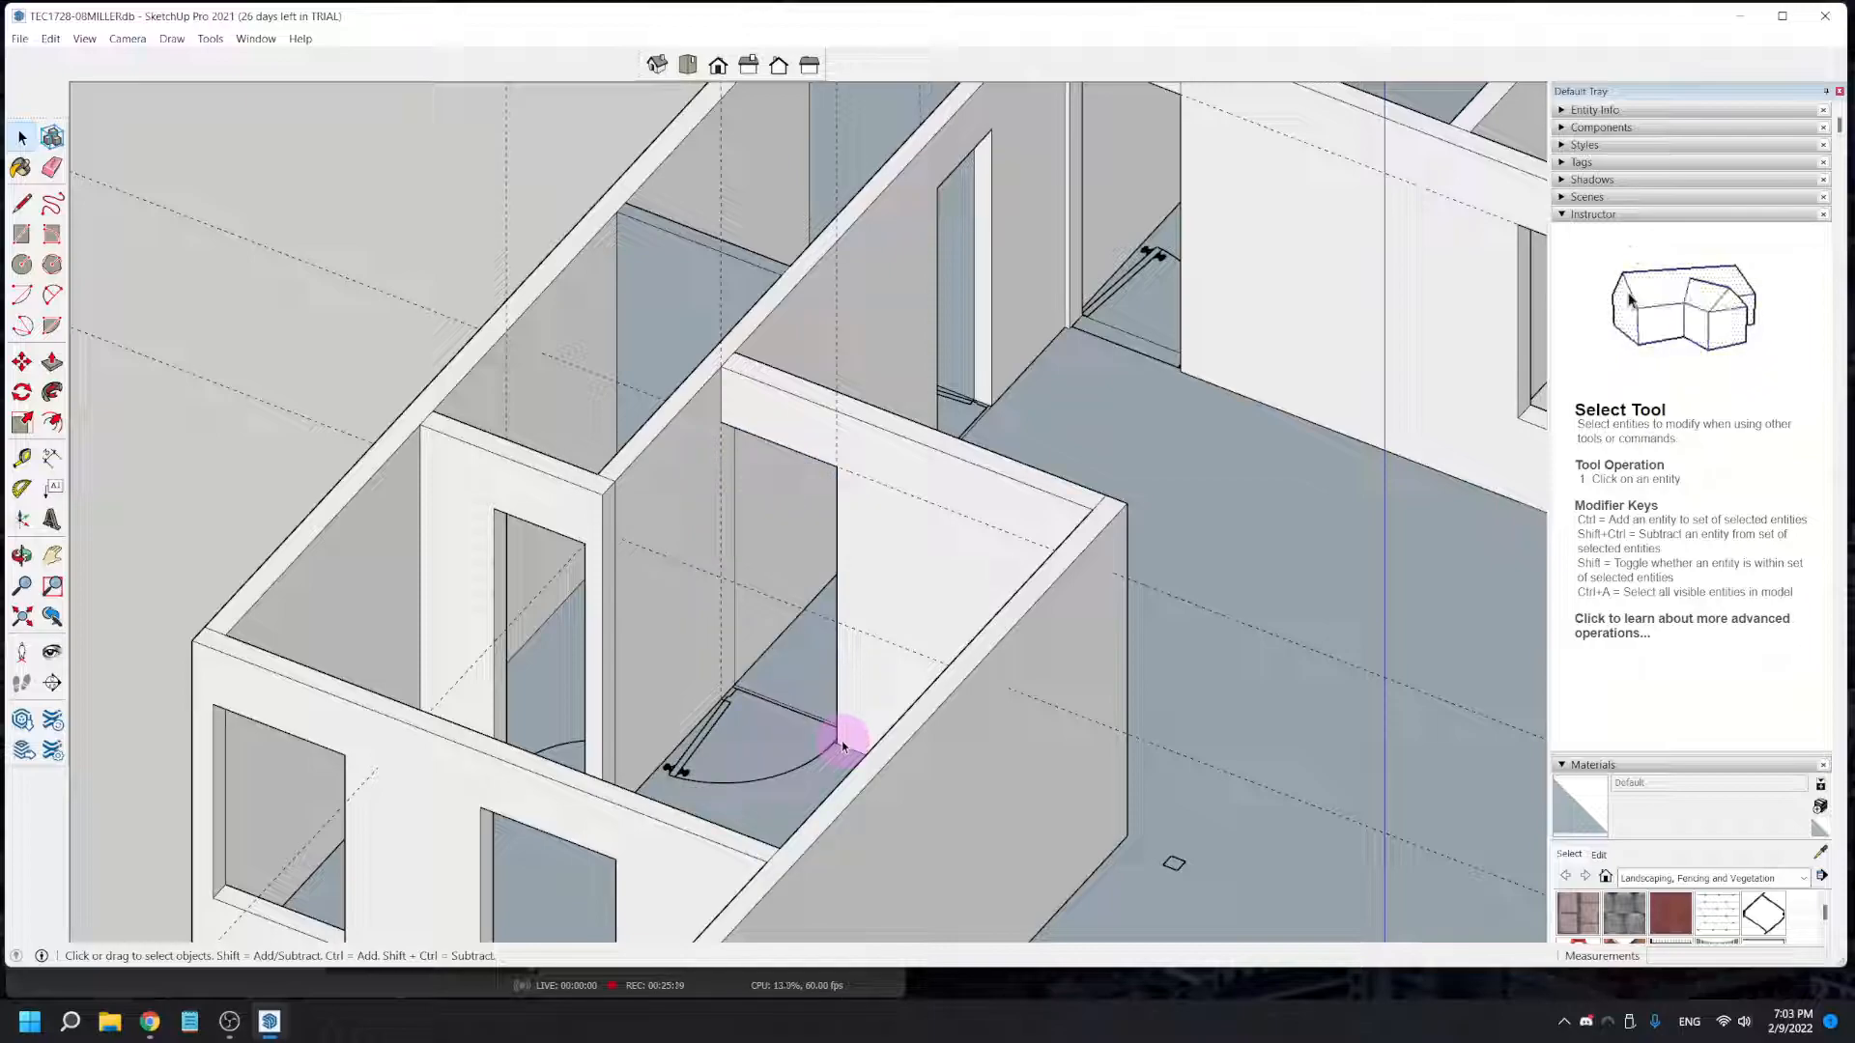
- Delete all construction guides from the model
{"action": "scroll", "coordinate": [842, 747], "scroll_direction": "down", "scroll_amount": 5}
{"action": "mouse_move", "coordinate": [838, 744]}
{"action": "middle_mouse_down"}
{"action": "mouse_move", "coordinate": [701, 731]}
{"action": "mouse_move", "coordinate": [717, 713]}
{"action": "middle_mouse_up"}
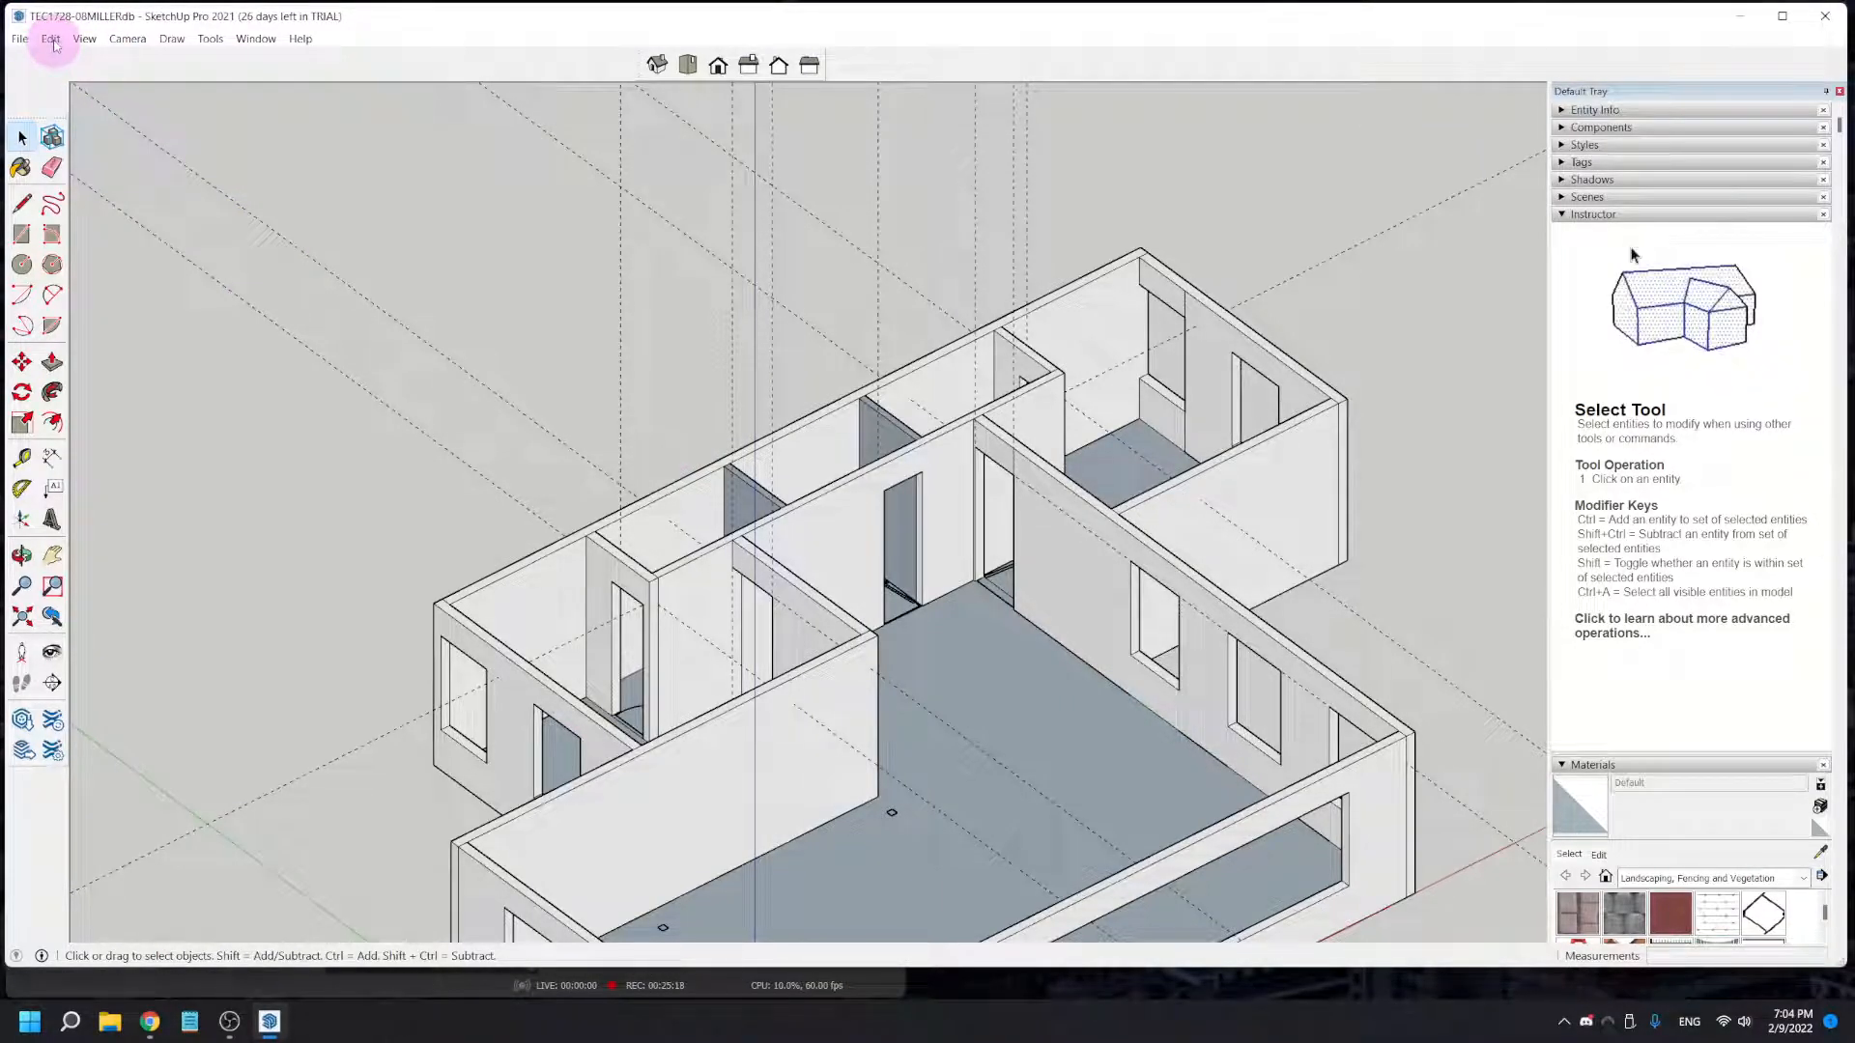
{"action": "middle_click_drag", "start_coordinate": [555, 608], "coordinate": [908, 441]}
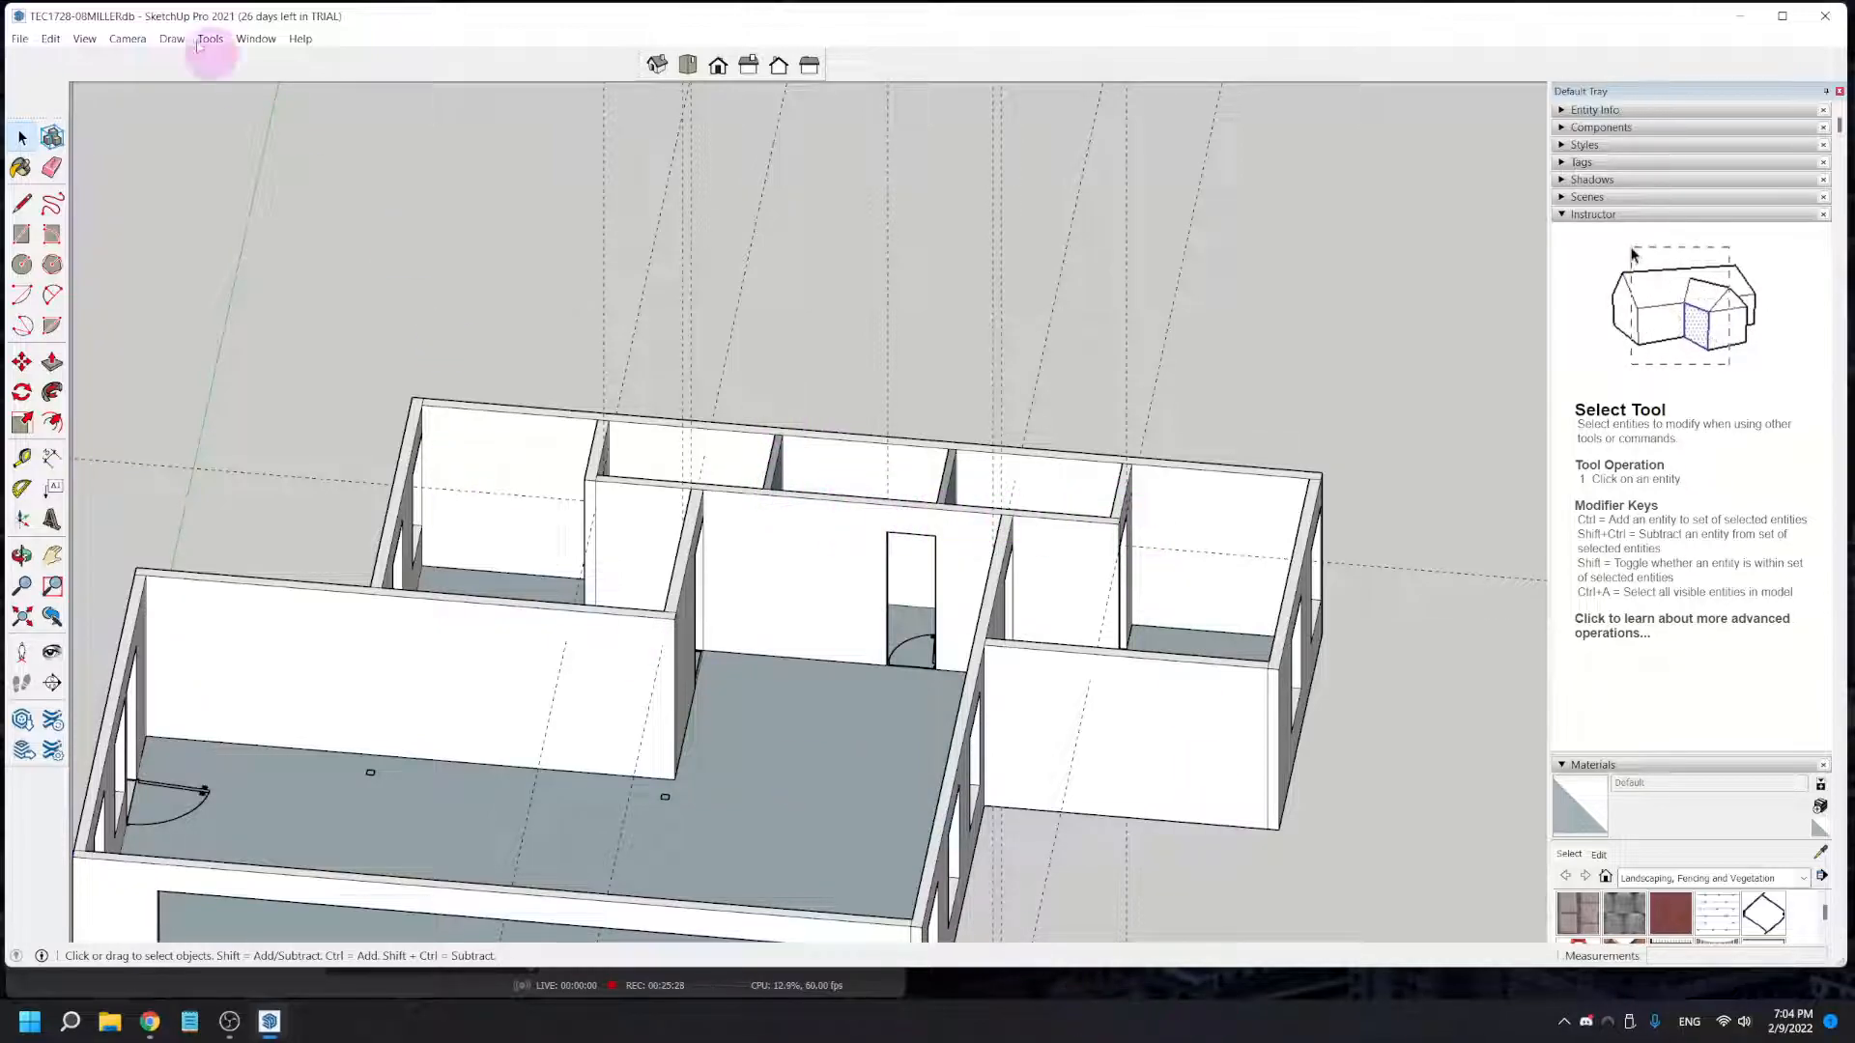
{"action": "middle_click_drag", "start_coordinate": [640, 881], "coordinate": [621, 604]}
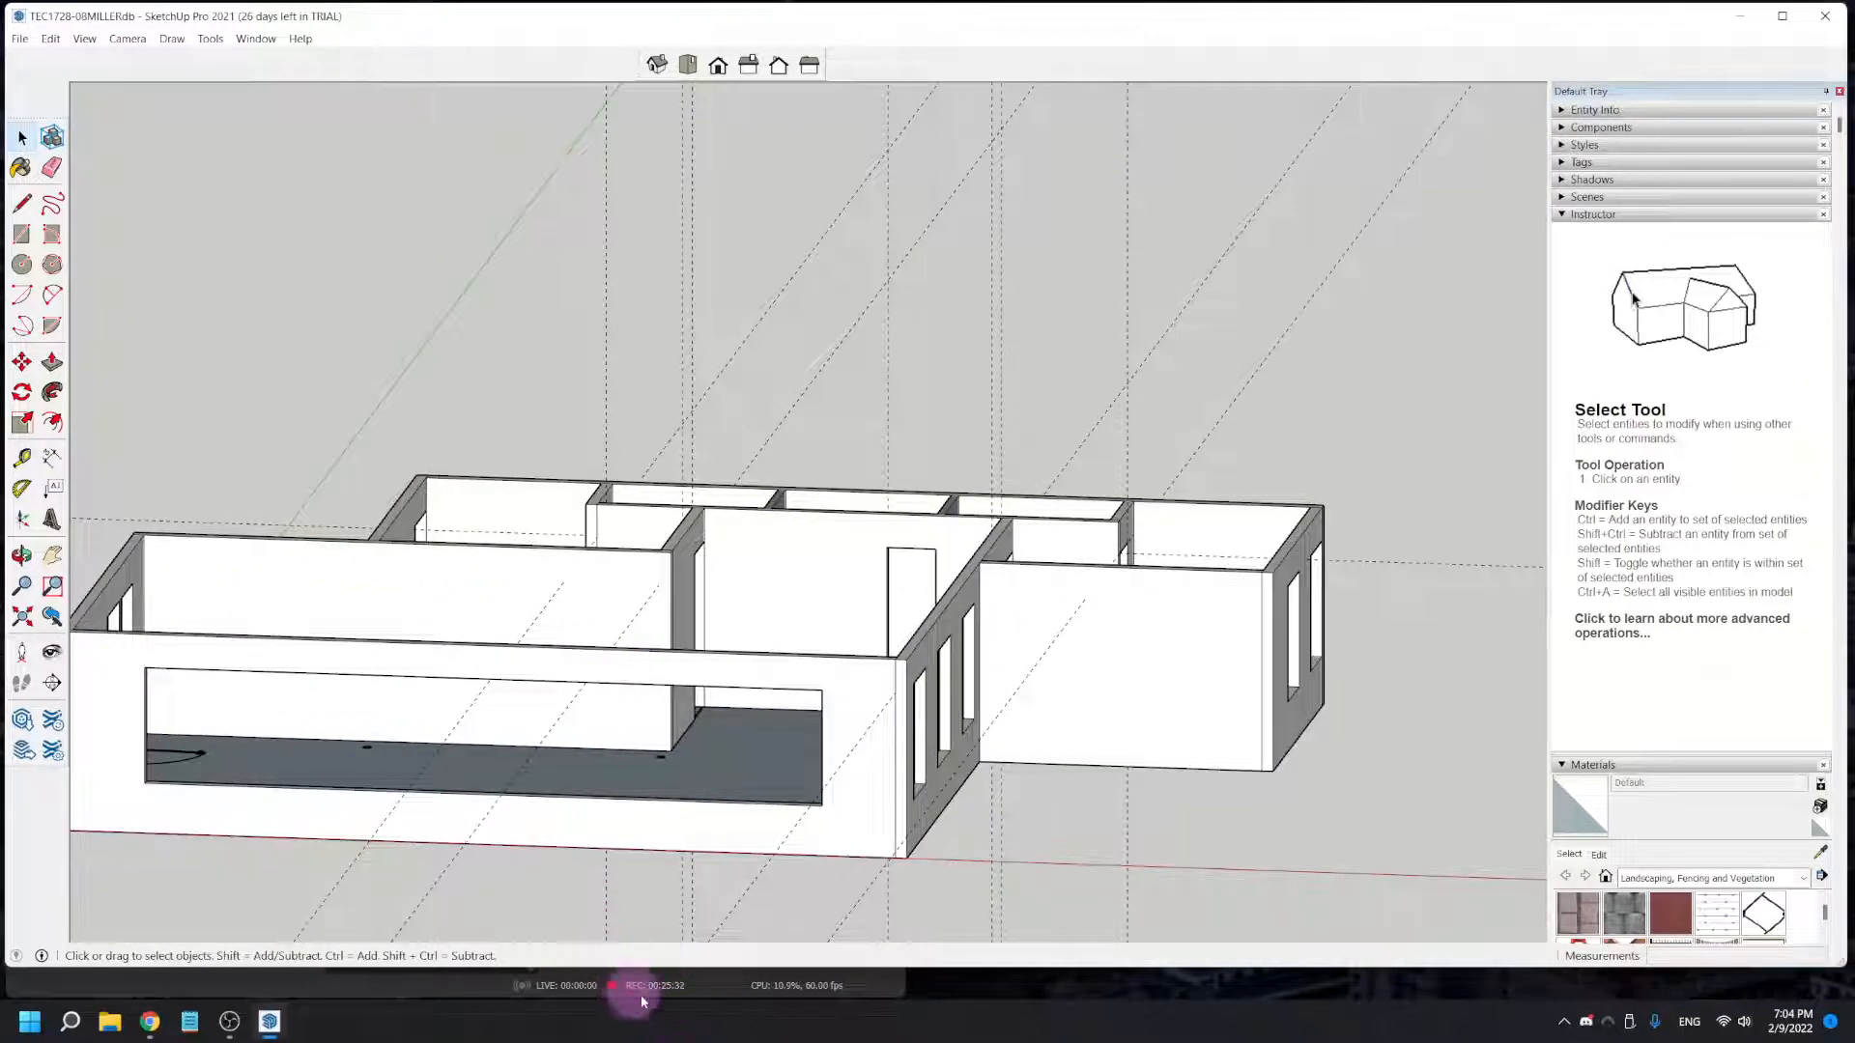
{"action": "left_click", "coordinate": [19, 41]}
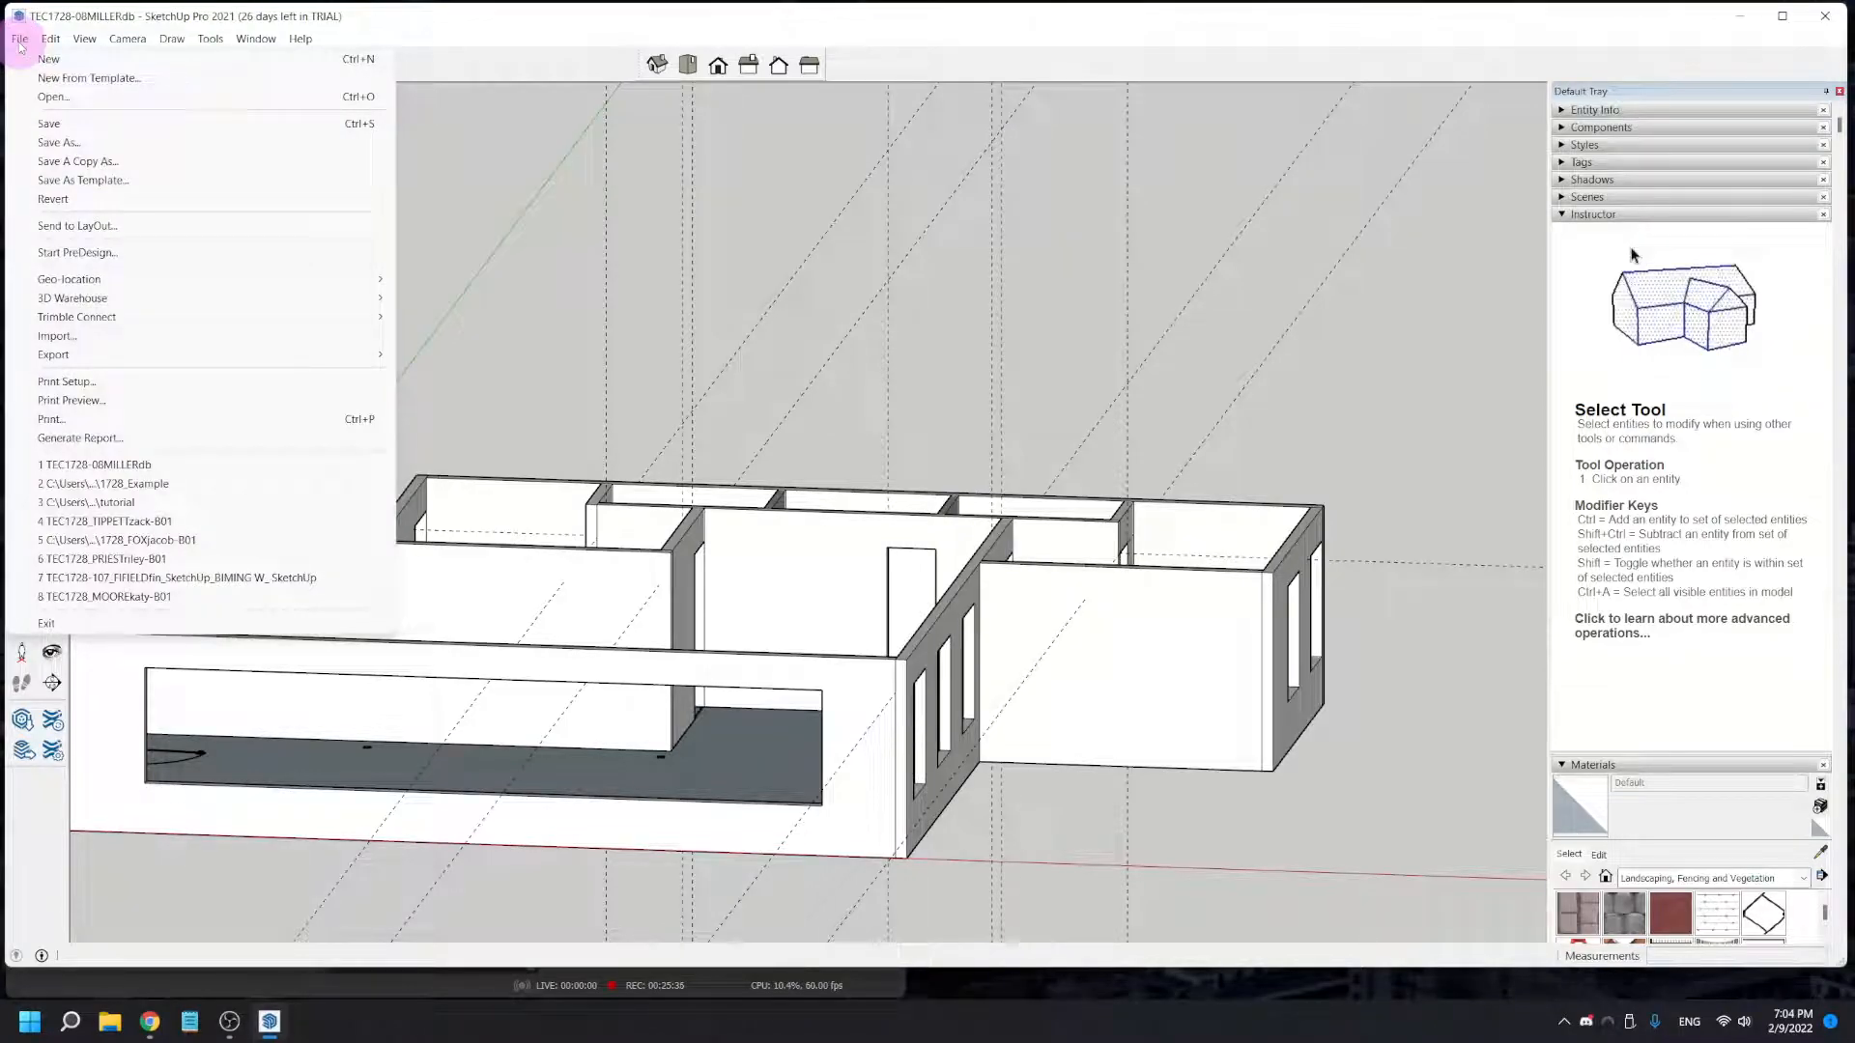
{"action": "left_click", "coordinate": [66, 145]}
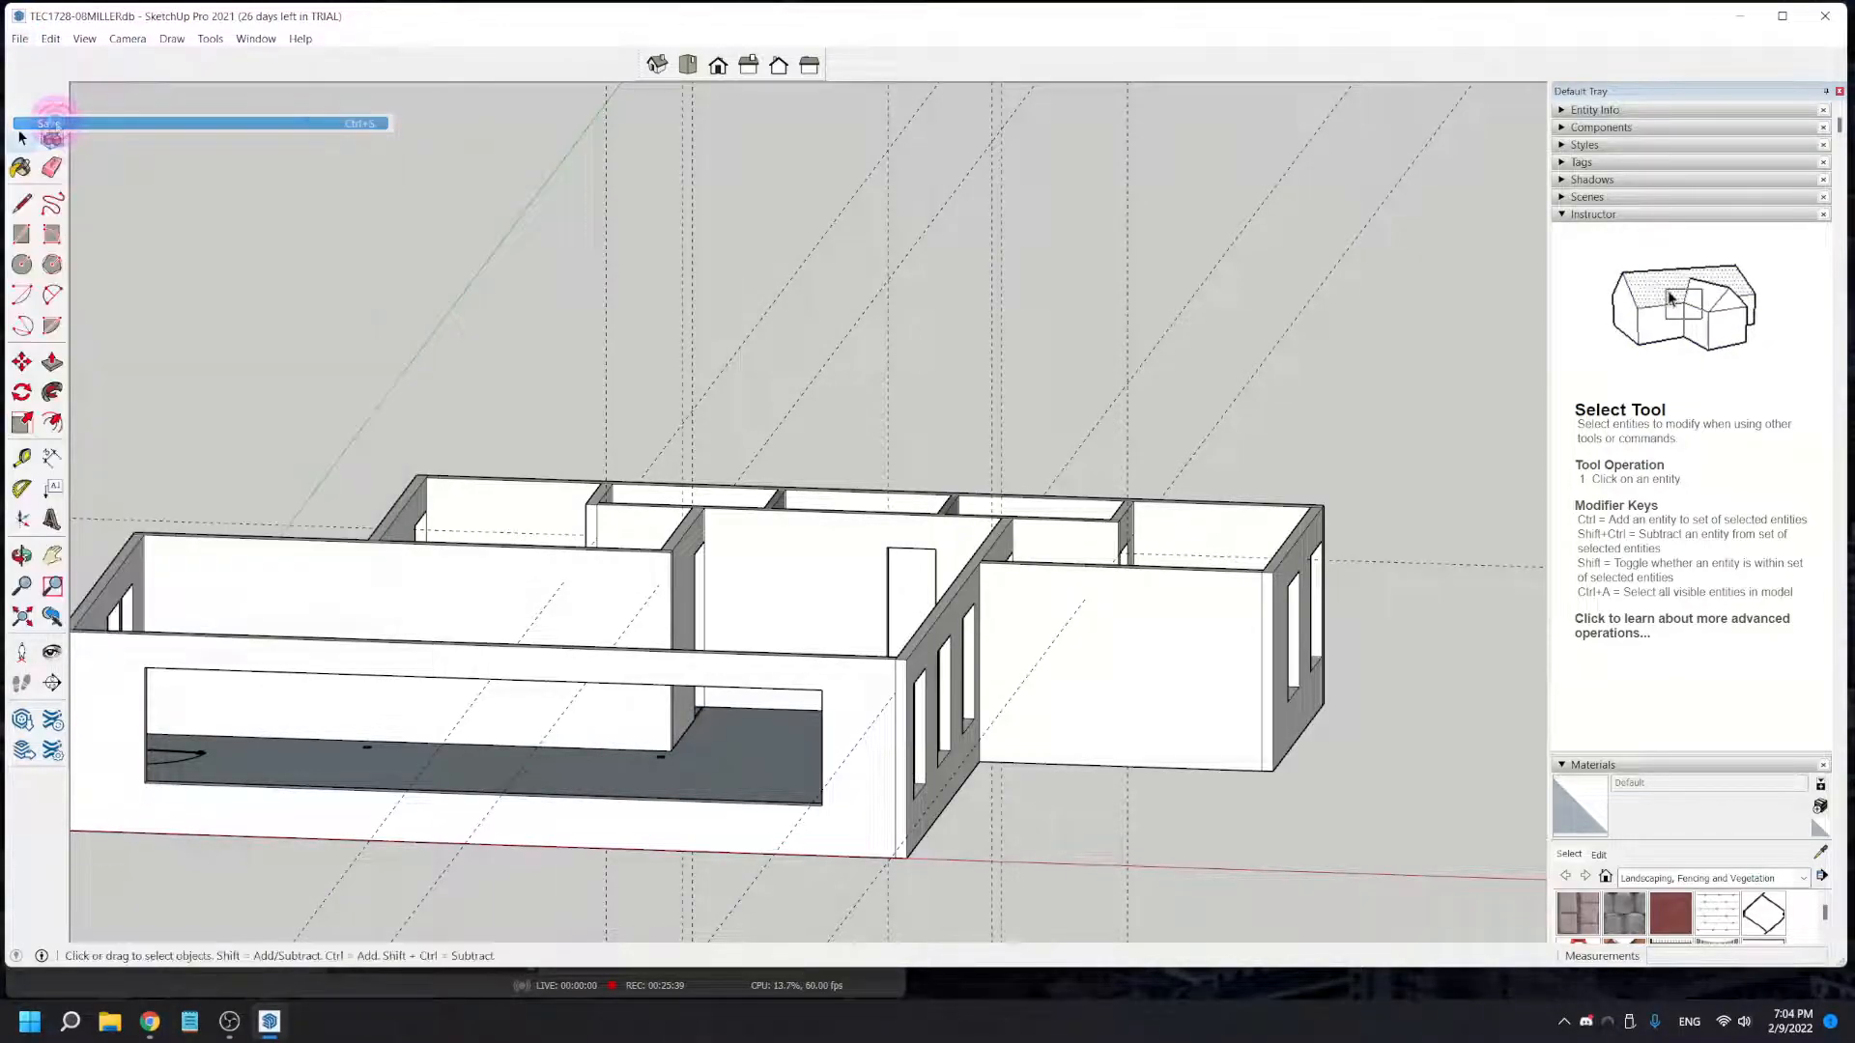
{"action": "left_click", "coordinate": [48, 41]}
{"action": "left_click", "coordinate": [93, 193]}
{"action": "left_click", "coordinate": [329, 479]}
{"action": "middle_click_drag", "start_coordinate": [343, 495], "coordinate": [814, 479]}
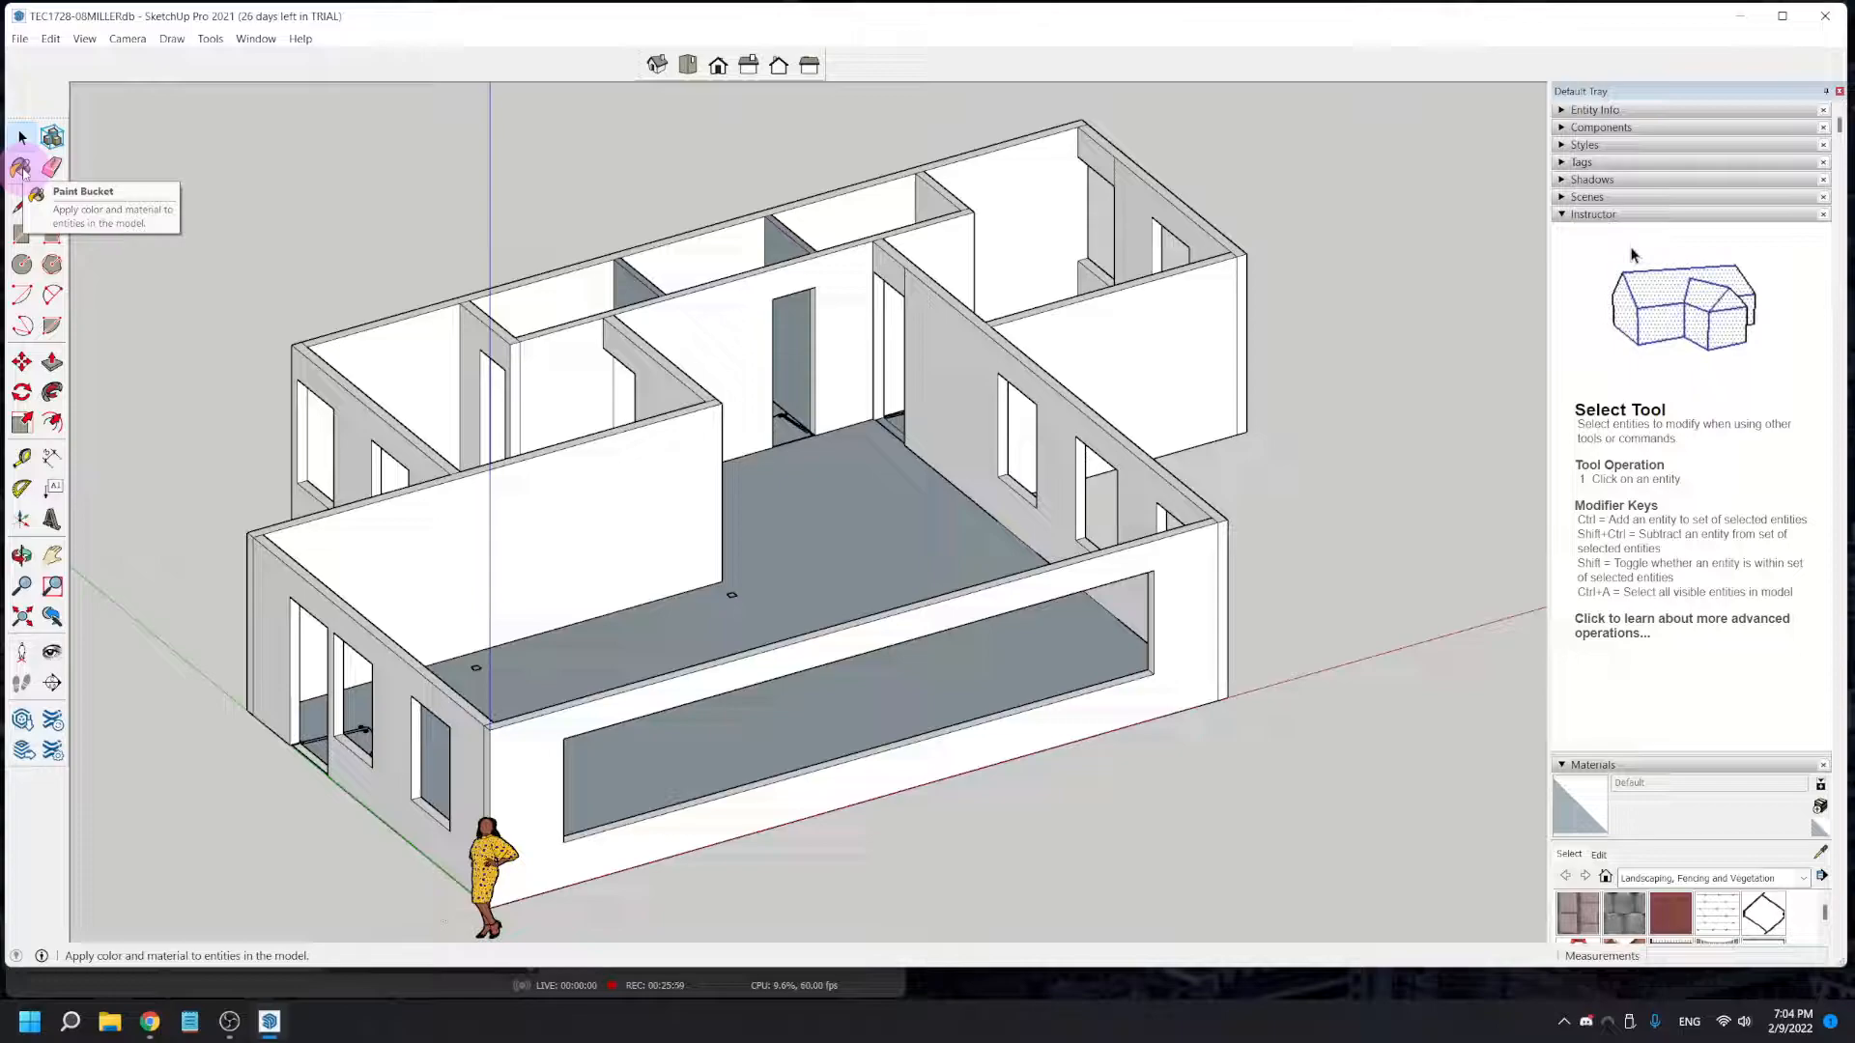
- Paint the long exterior wall with the wide window opening and the adjoining entry wall with Stone Flagstone Ashlar from Brick, Cladding and Siding
{"action": "left_click", "coordinate": [21, 169]}
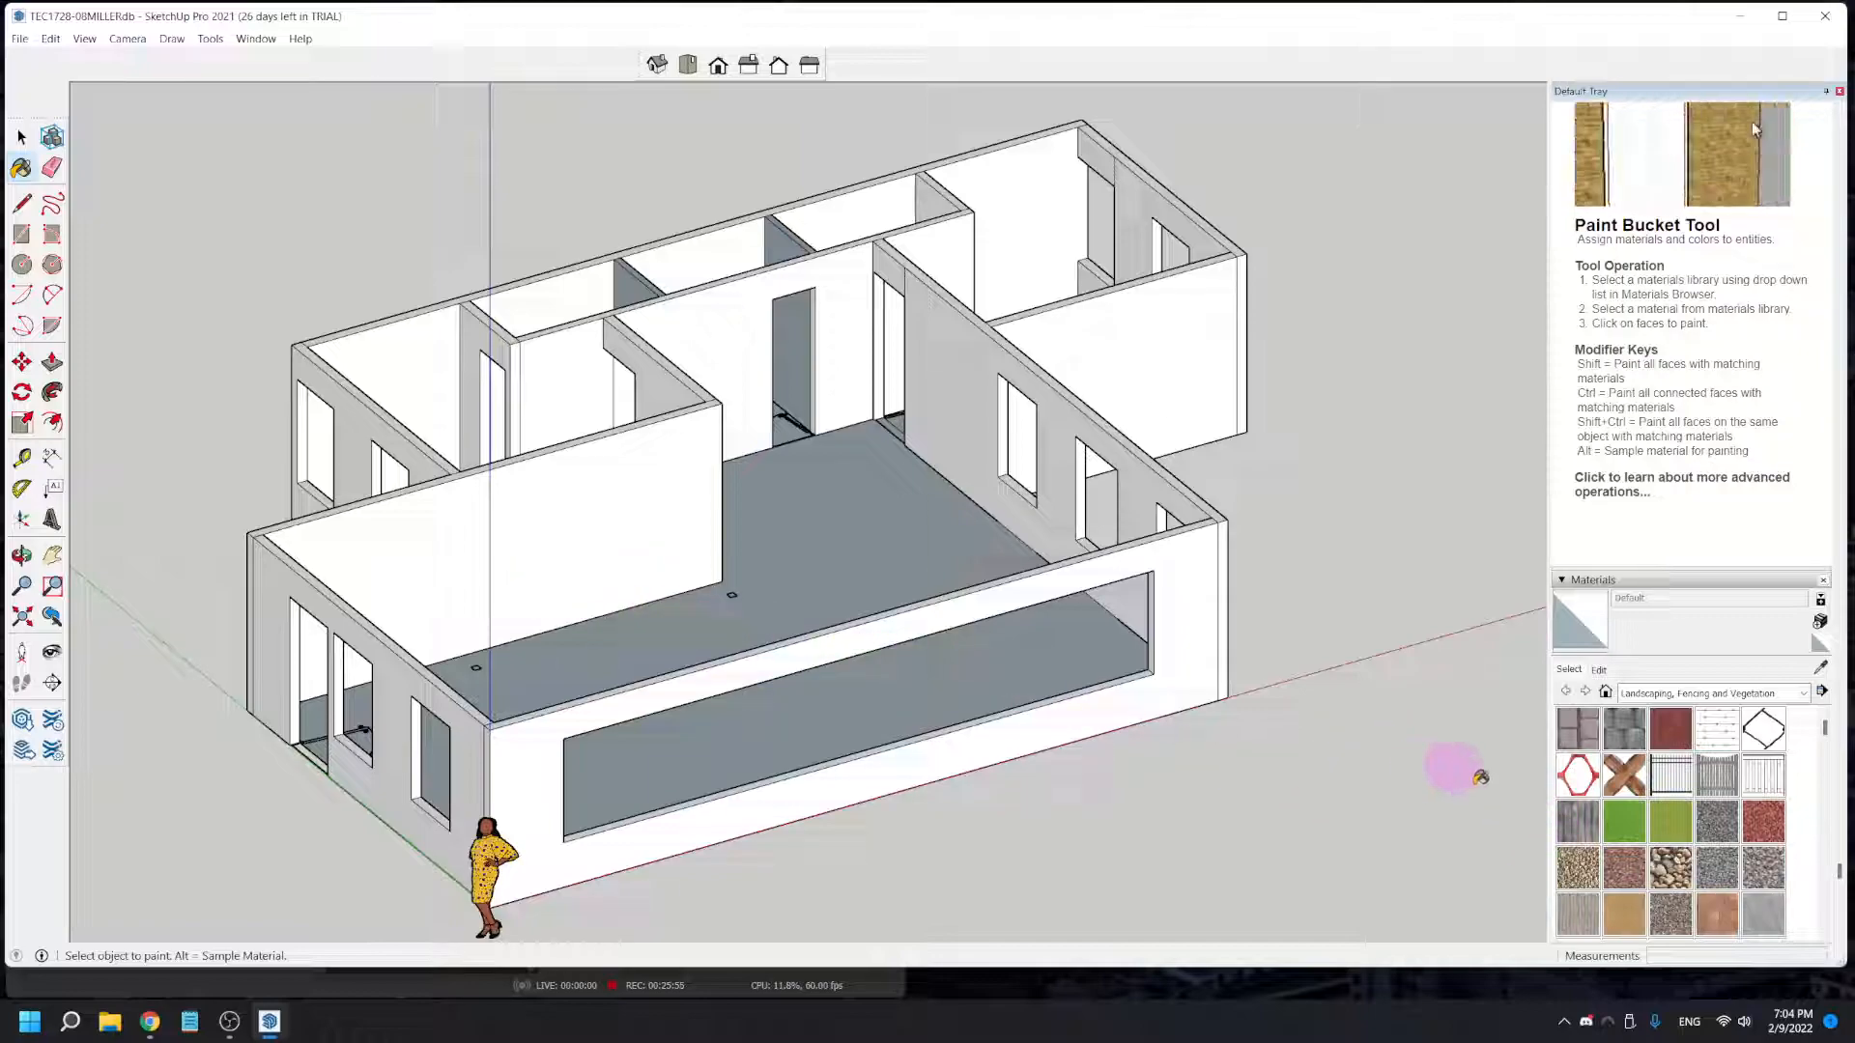
{"action": "left_click", "coordinate": [1706, 693]}
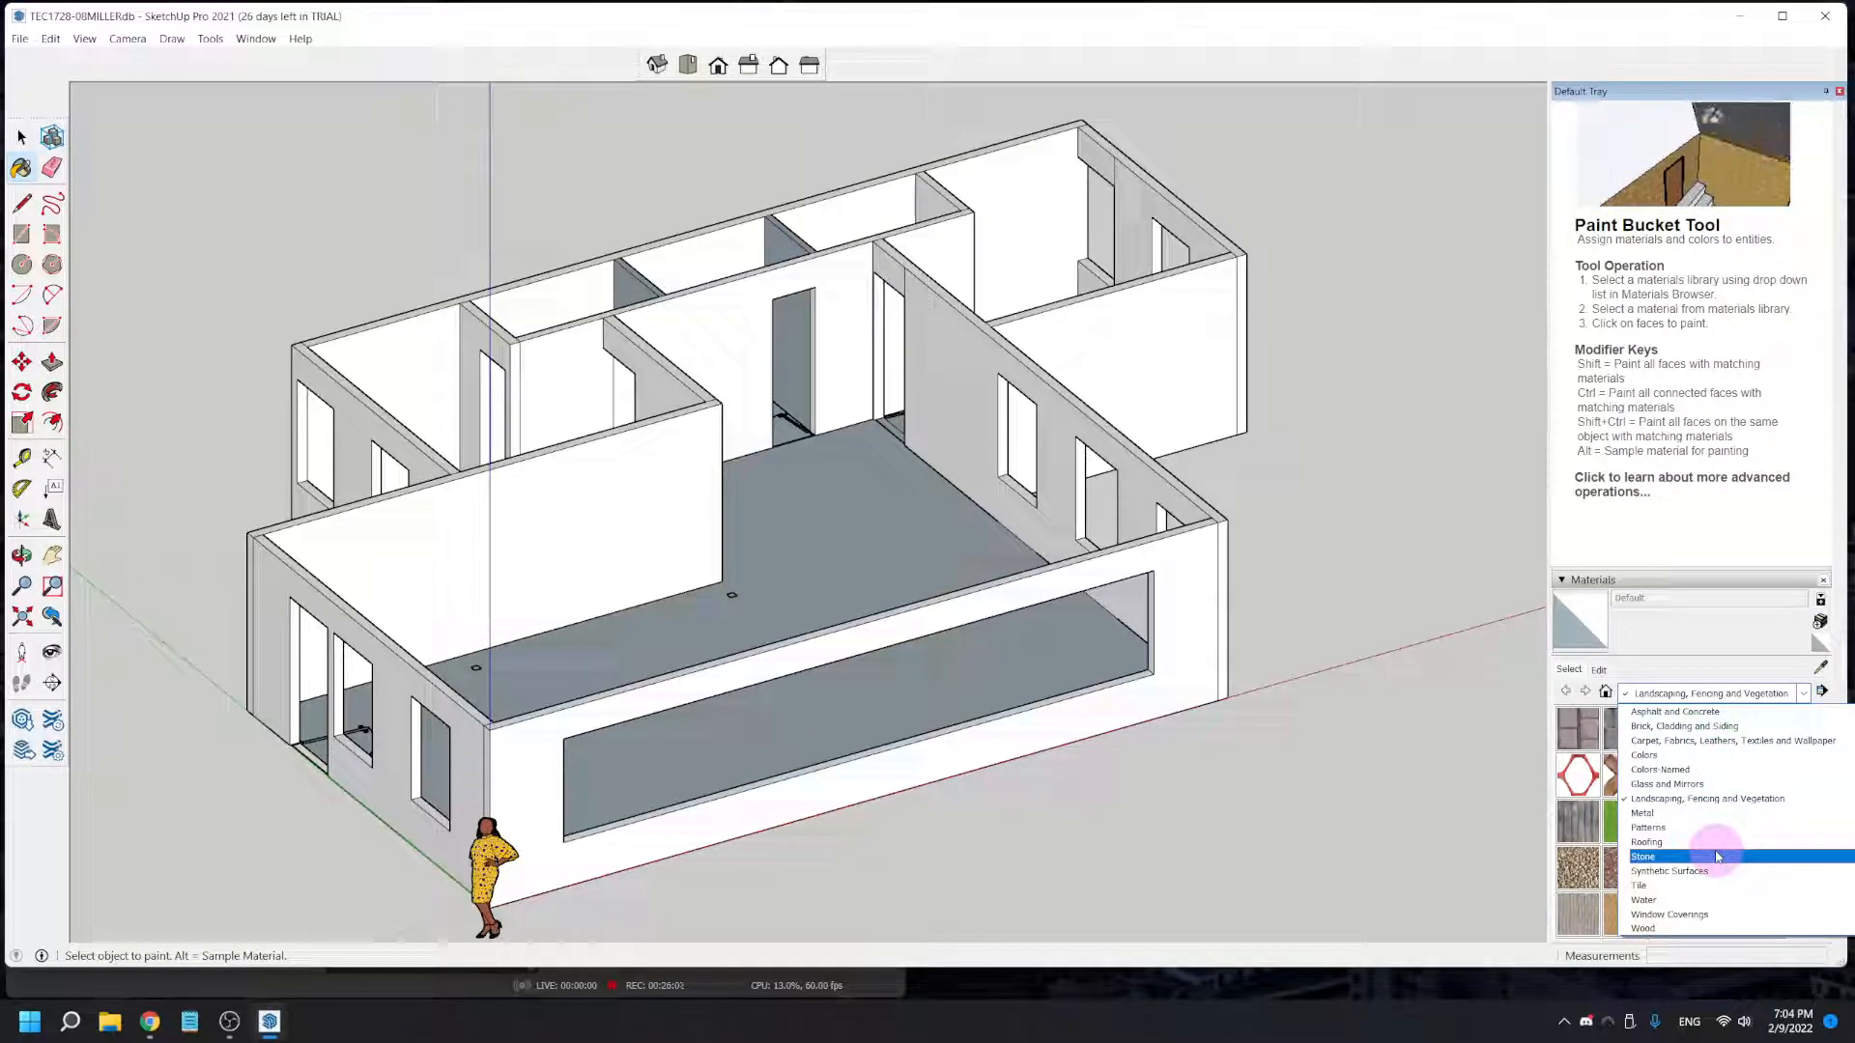
{"action": "left_click", "coordinate": [1670, 859]}
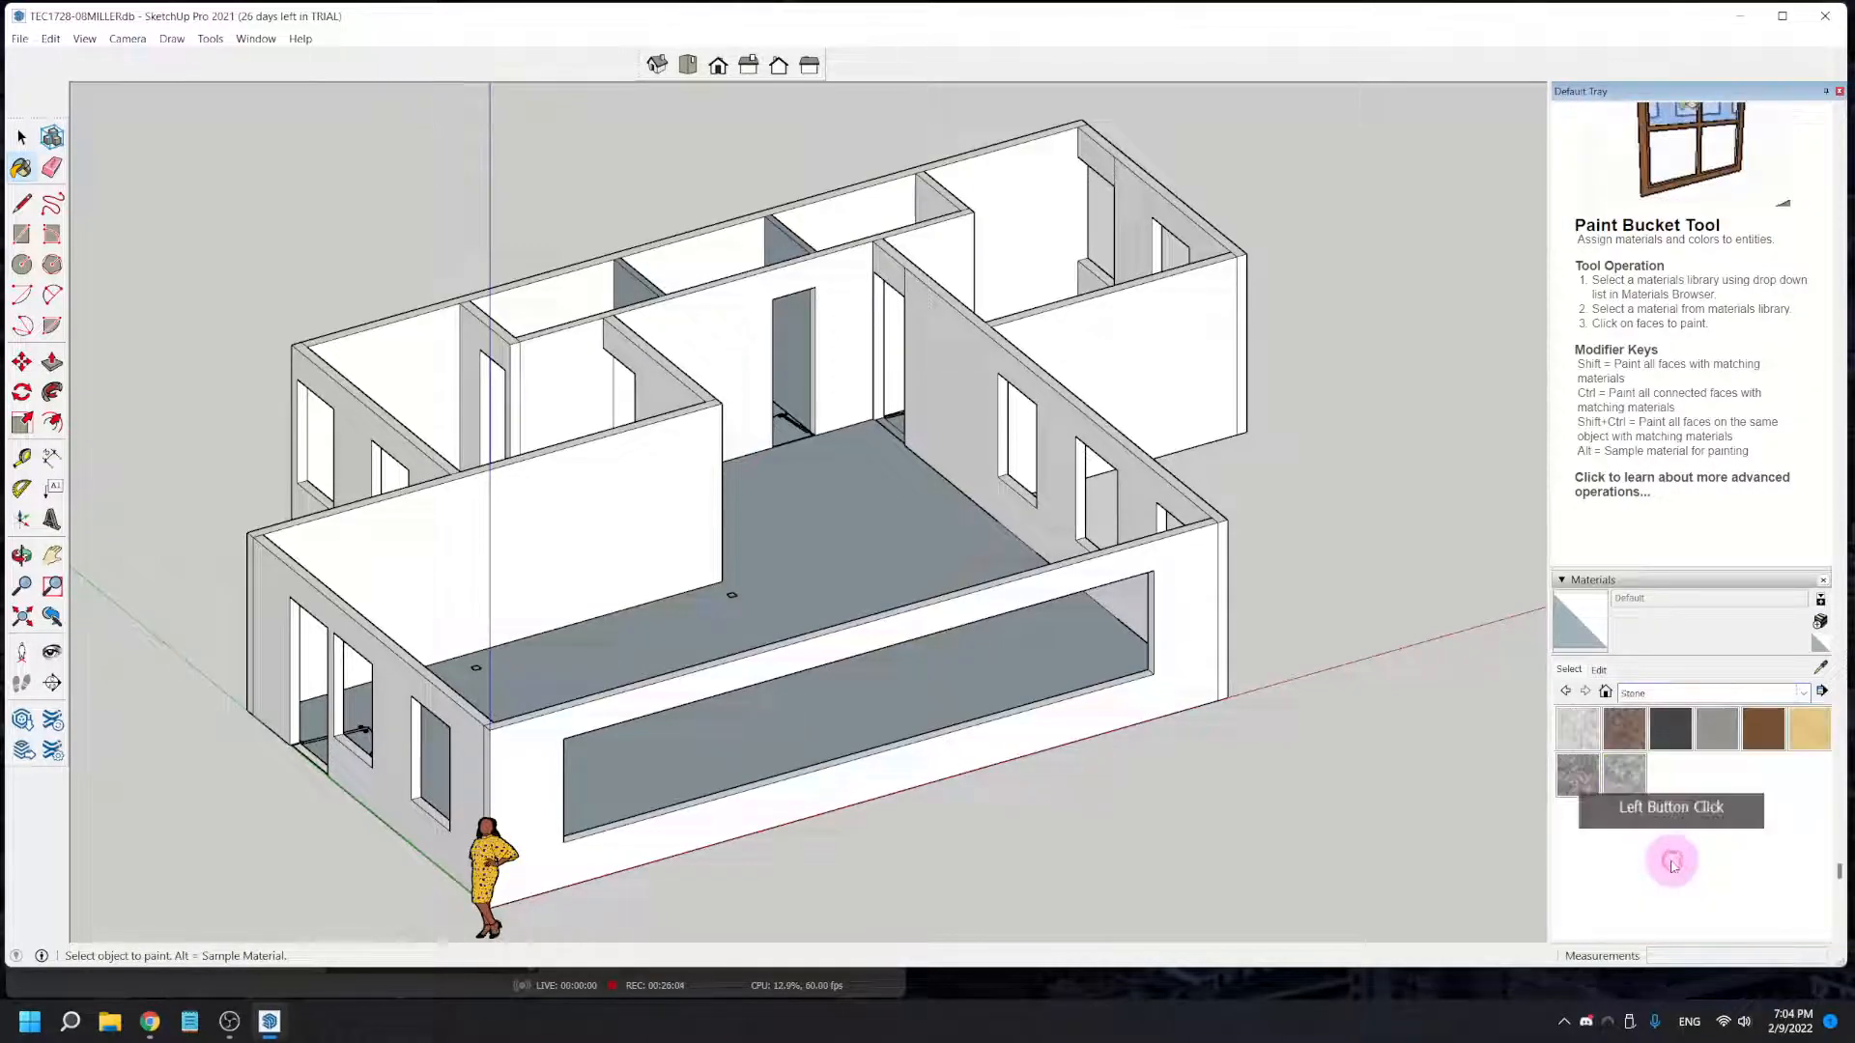
{"action": "left_click", "coordinate": [1677, 695]}
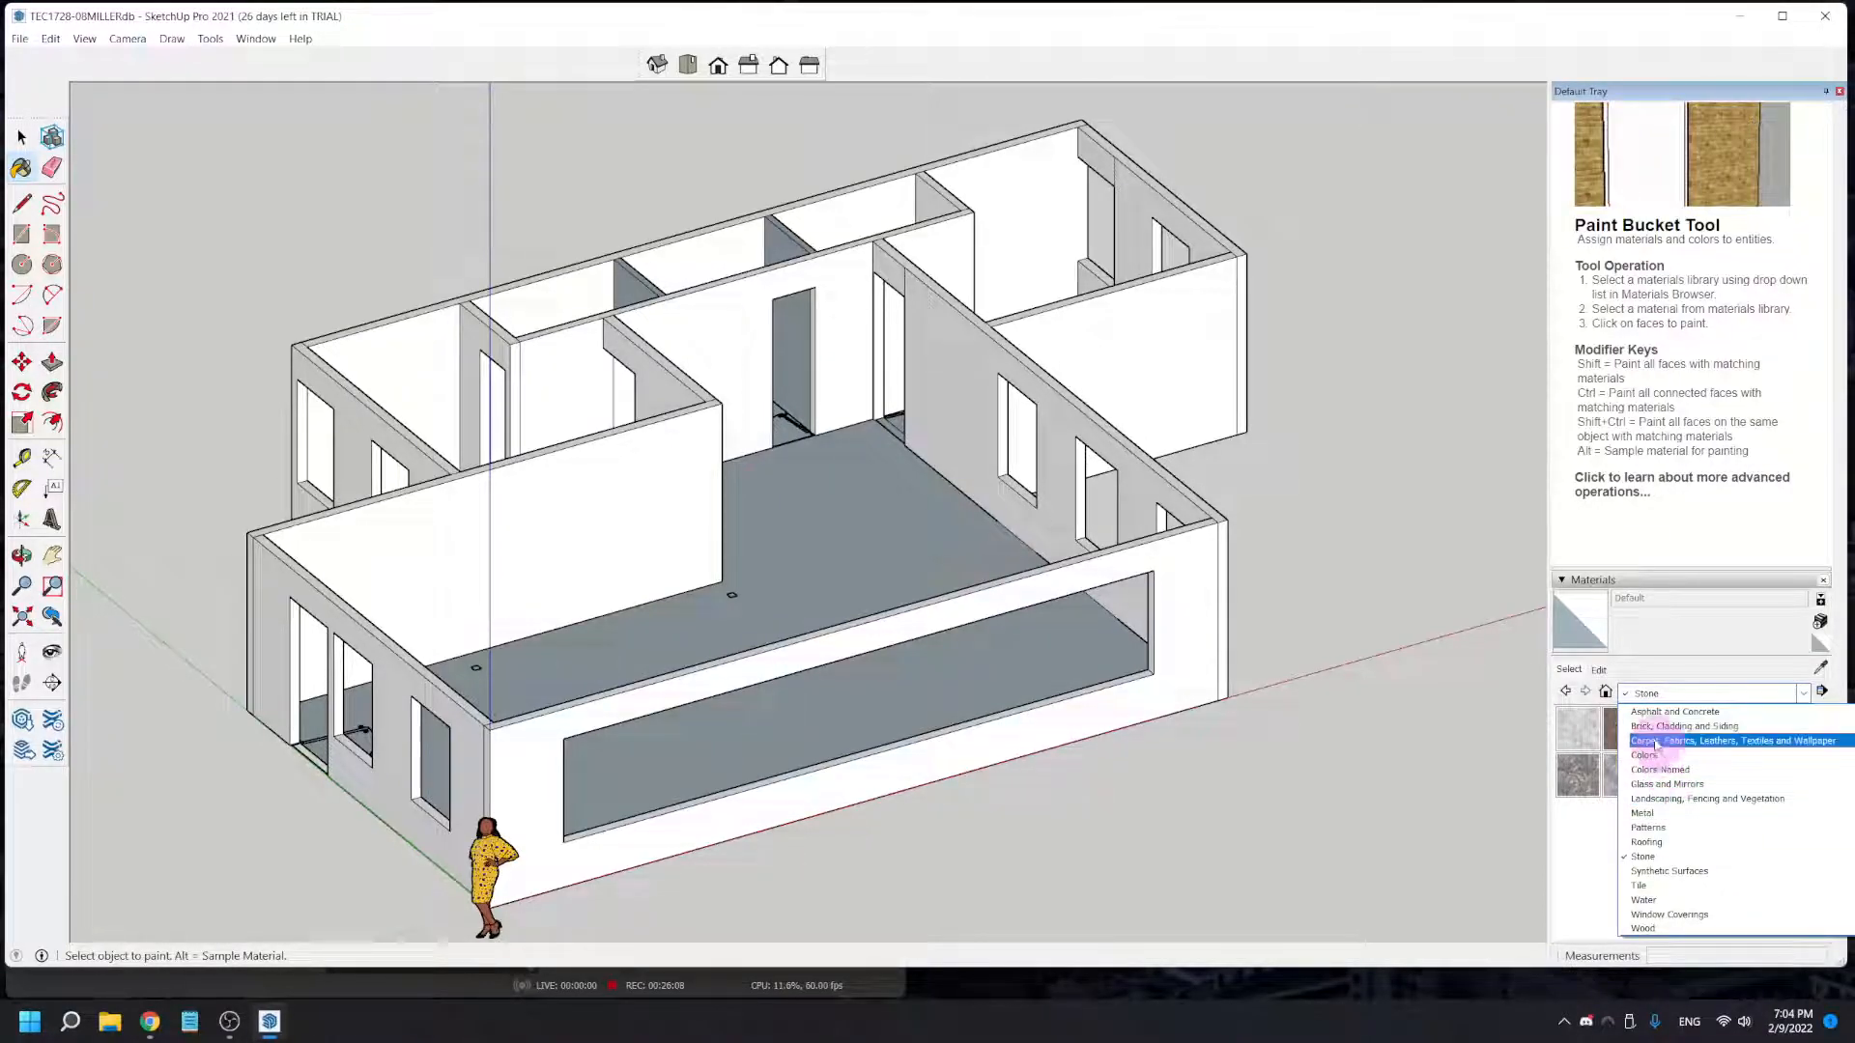
{"action": "left_click", "coordinate": [1683, 726]}
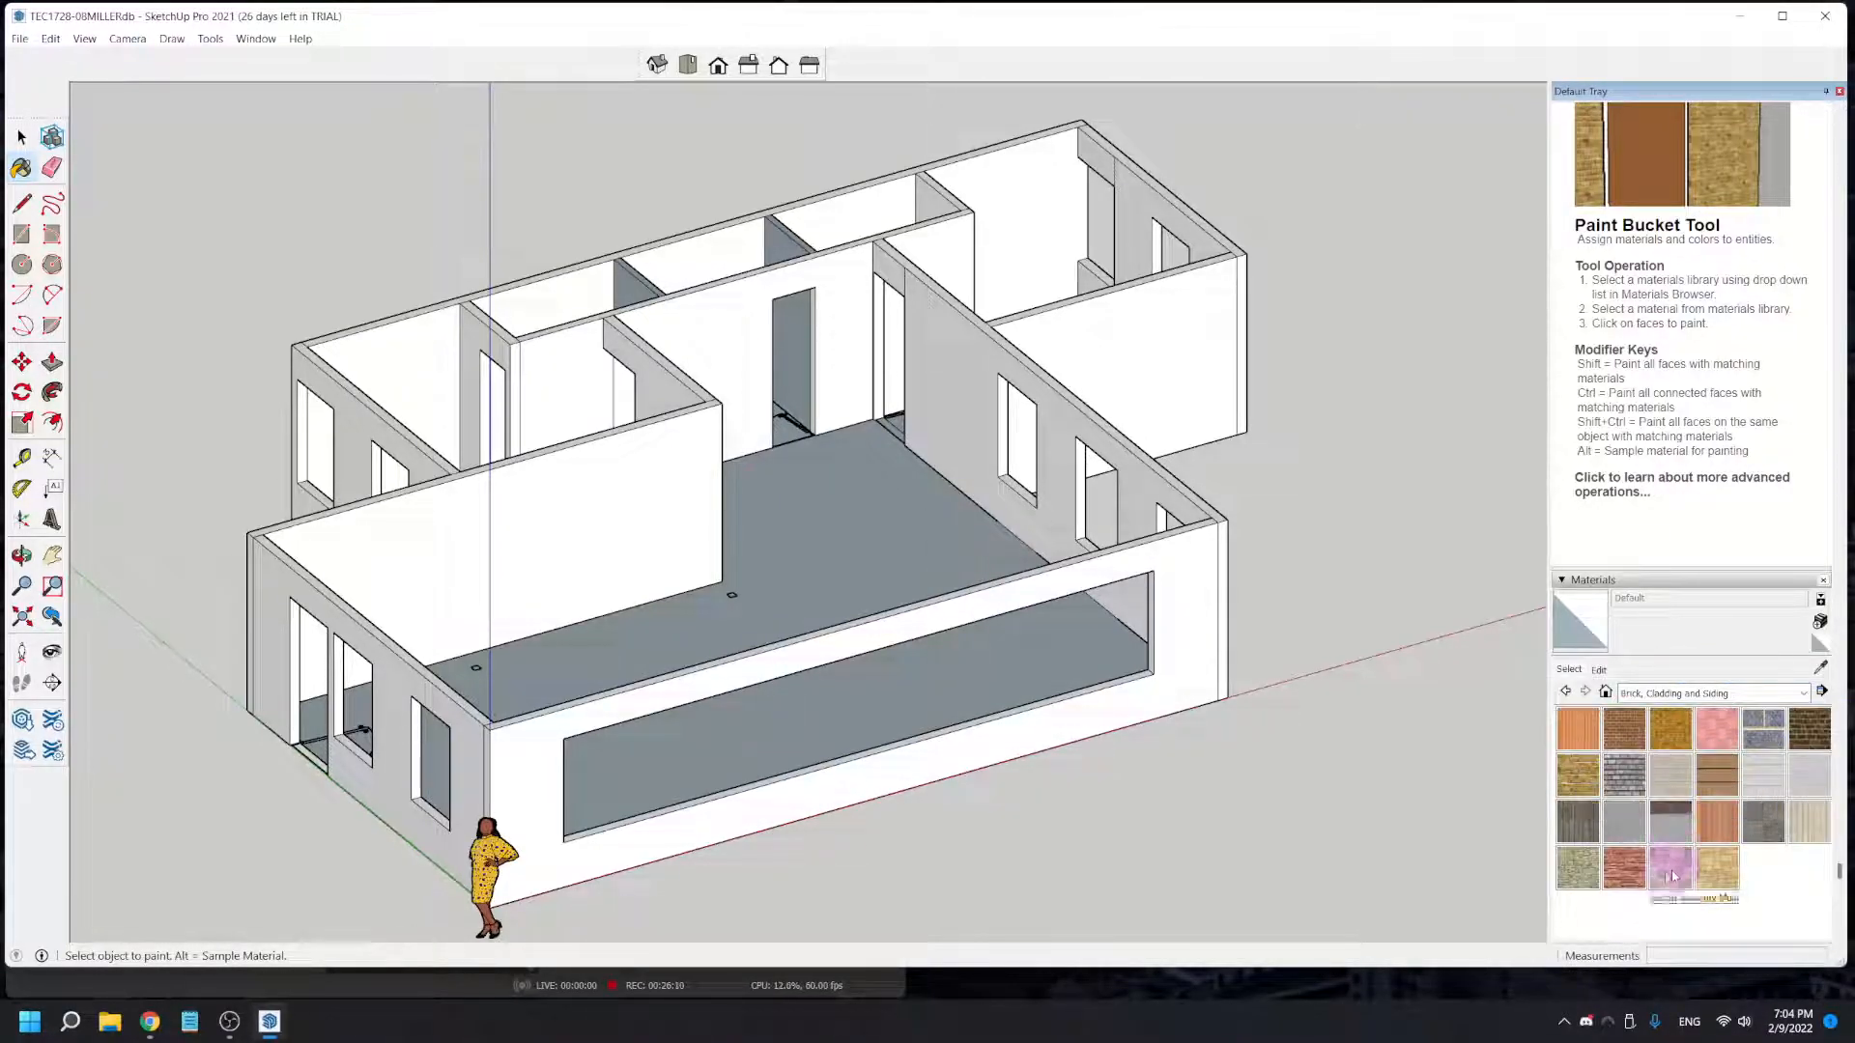
{"action": "left_click", "coordinate": [1624, 866]}
{"action": "left_click", "coordinate": [1196, 623]}
{"action": "left_click", "coordinate": [1224, 617]}
{"action": "left_click", "coordinate": [461, 753]}
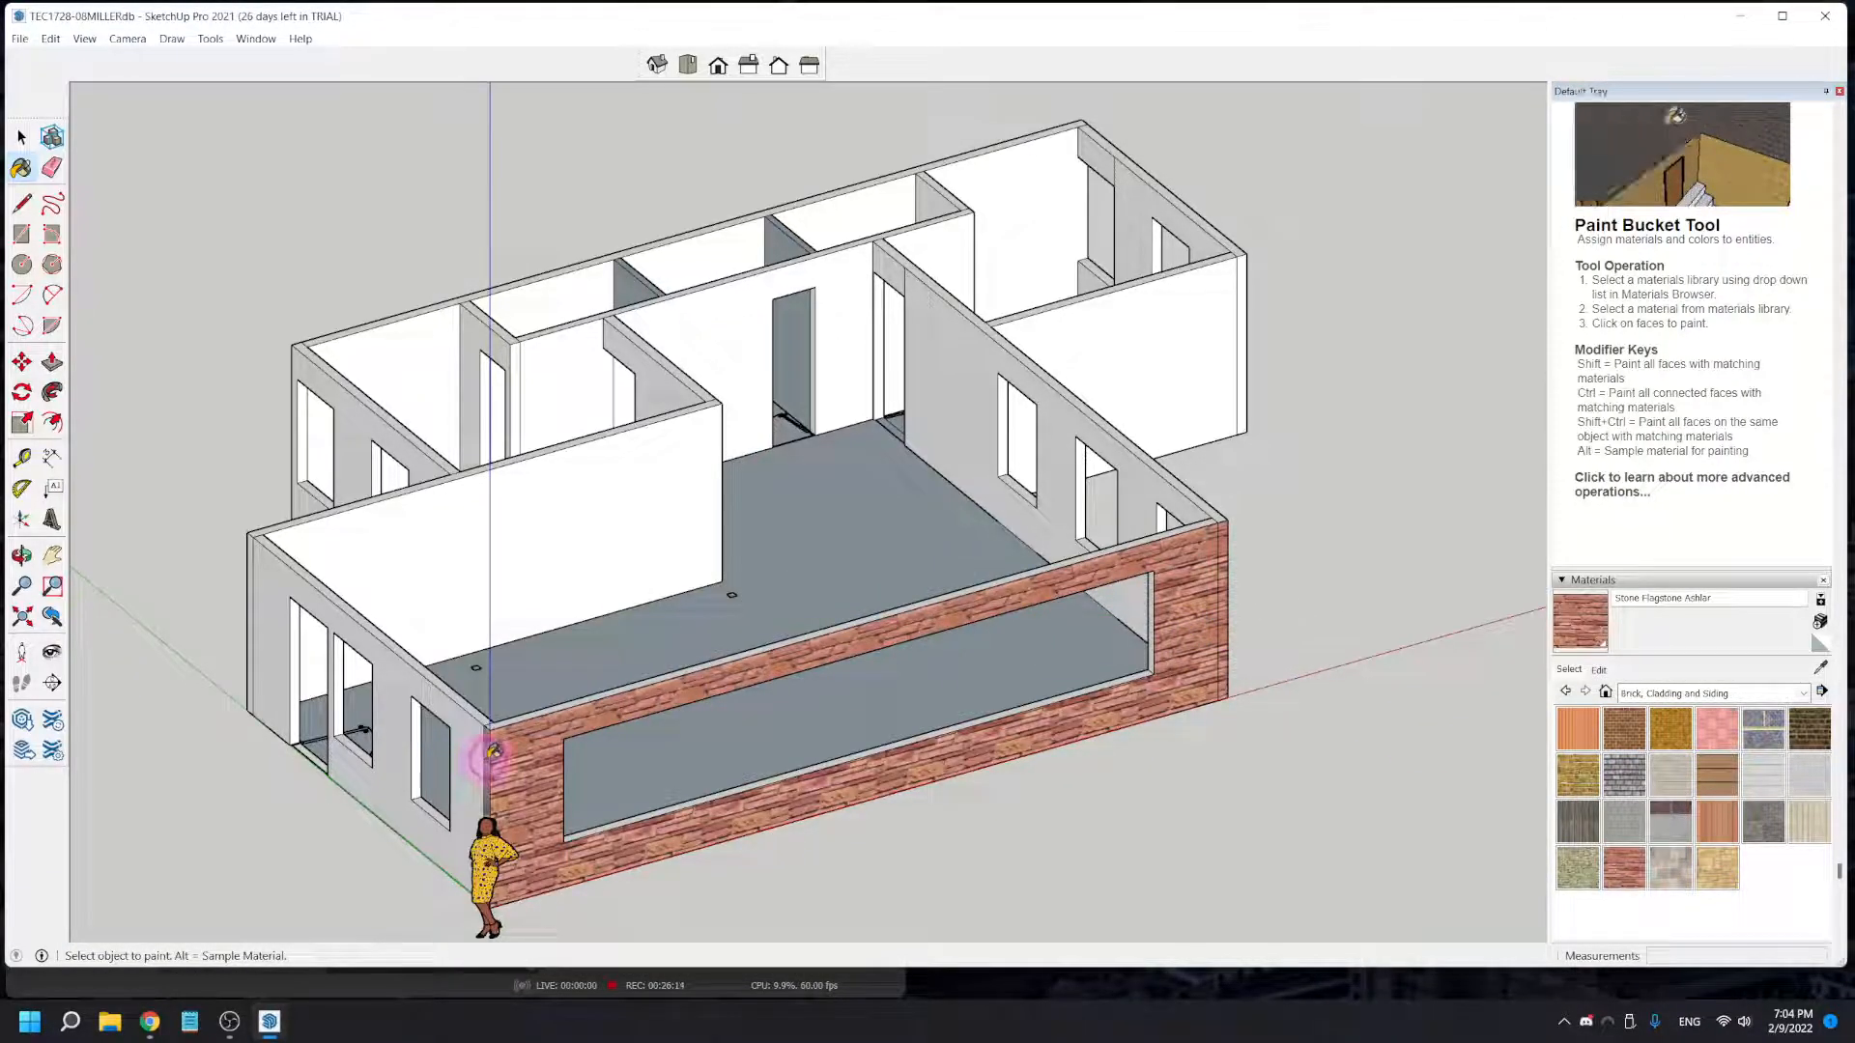
{"action": "left_click", "coordinate": [475, 747]}
- Apply Stone Flagstone Ashlar to the exterior return wall, the recessed two-window wall and the long back wall
{"action": "mouse_move", "coordinate": [273, 758]}
{"action": "middle_mouse_down"}
{"action": "mouse_move", "coordinate": [538, 807]}
{"action": "mouse_move", "coordinate": [758, 792]}
{"action": "middle_mouse_up"}
{"action": "mouse_move", "coordinate": [569, 797]}
{"action": "middle_mouse_down"}
{"action": "mouse_move", "coordinate": [808, 844]}
{"action": "mouse_move", "coordinate": [1005, 745]}
{"action": "middle_mouse_up"}
{"action": "left_click", "coordinate": [994, 727]}
{"action": "left_click", "coordinate": [838, 693]}
{"action": "left_click", "coordinate": [648, 697]}
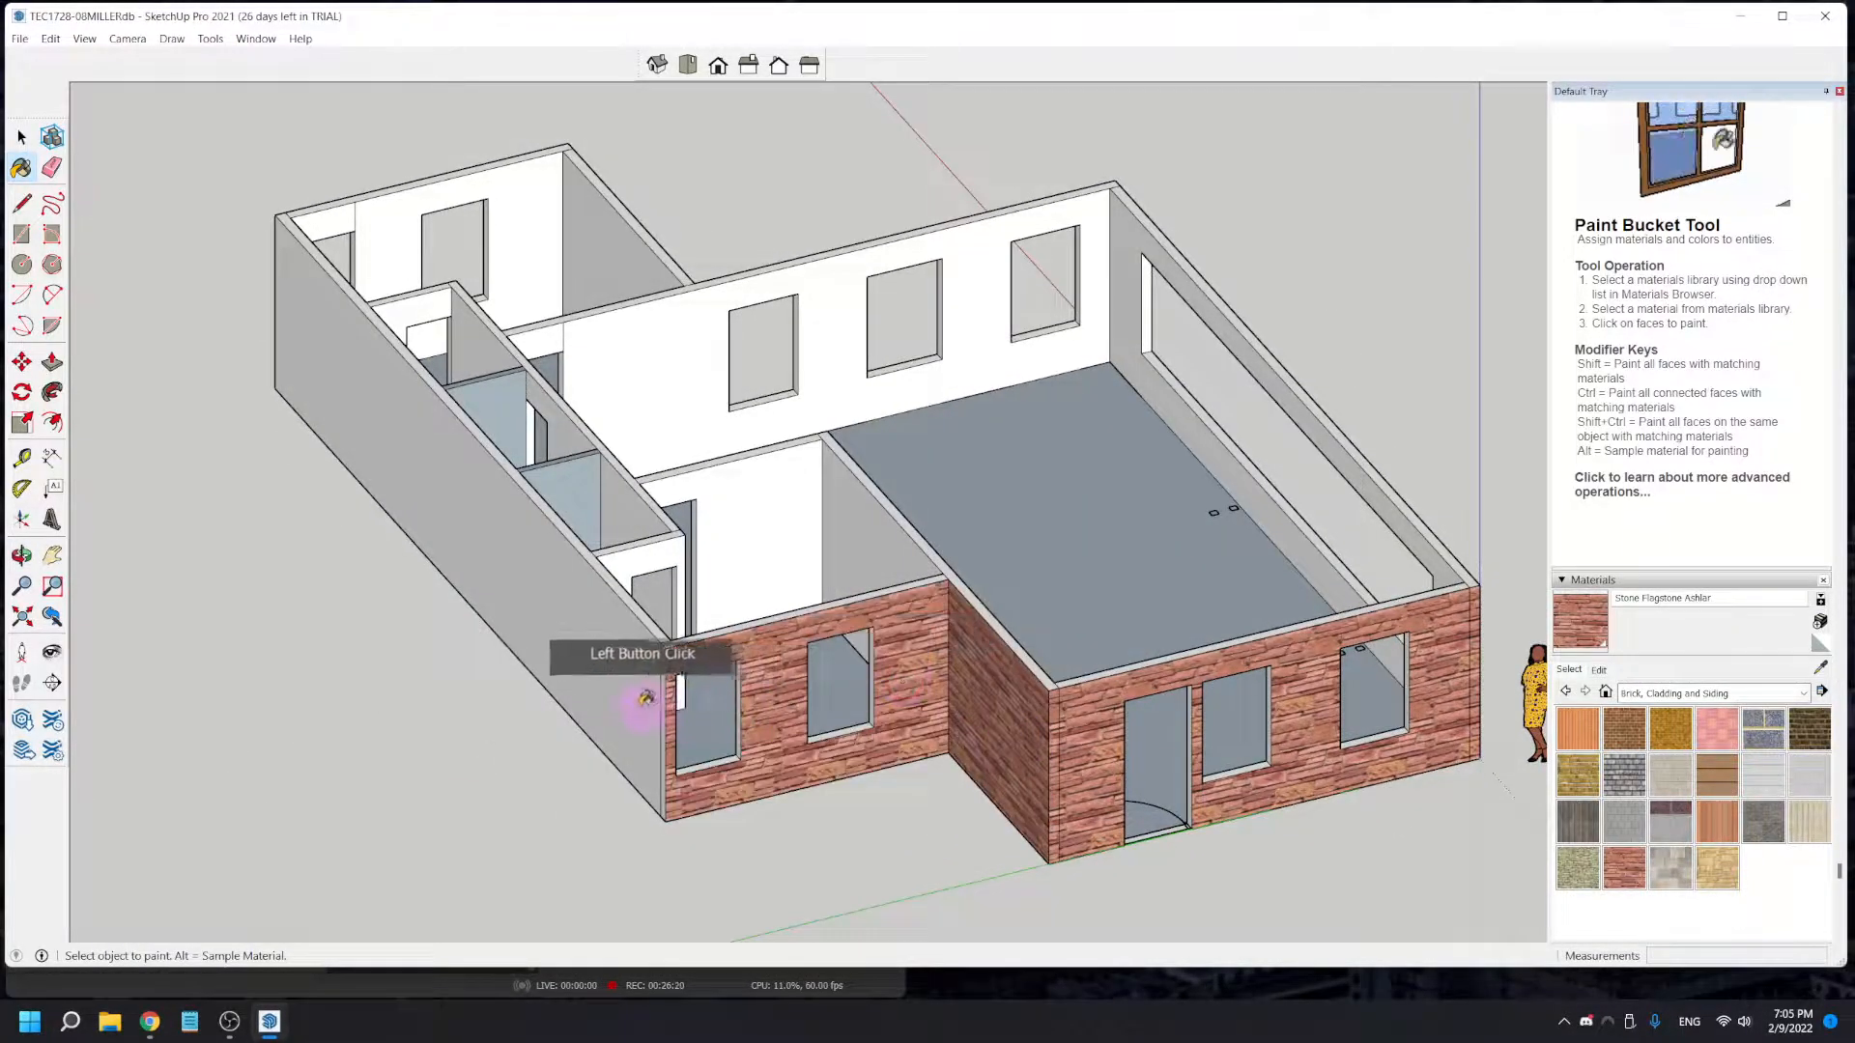
{"action": "left_click", "coordinate": [663, 717]}
{"action": "left_click", "coordinate": [638, 711]}
{"action": "middle_click_drag", "start_coordinate": [981, 720], "coordinate": [563, 732]}
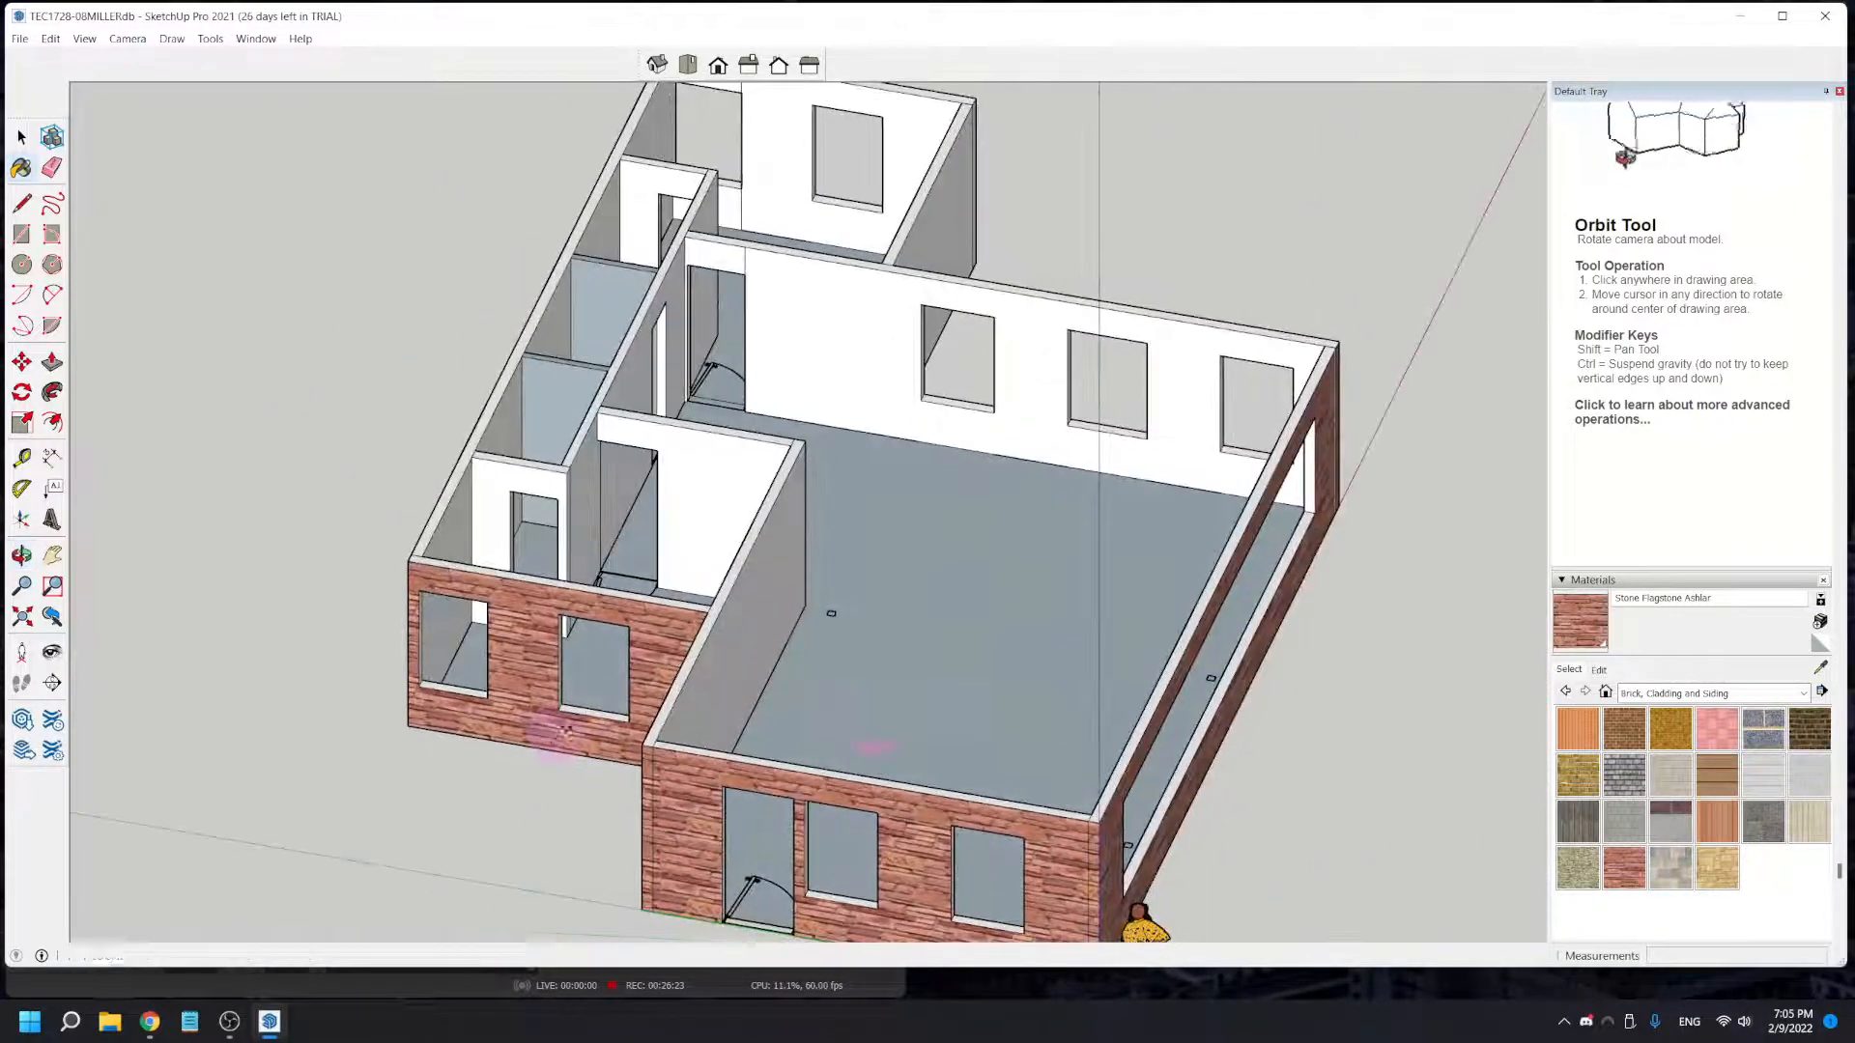
- Paint the large room's three-window wall, its doorway header and the facing partition wall with Color C01 from the Colors collection
{"action": "left_click", "coordinate": [1686, 694]}
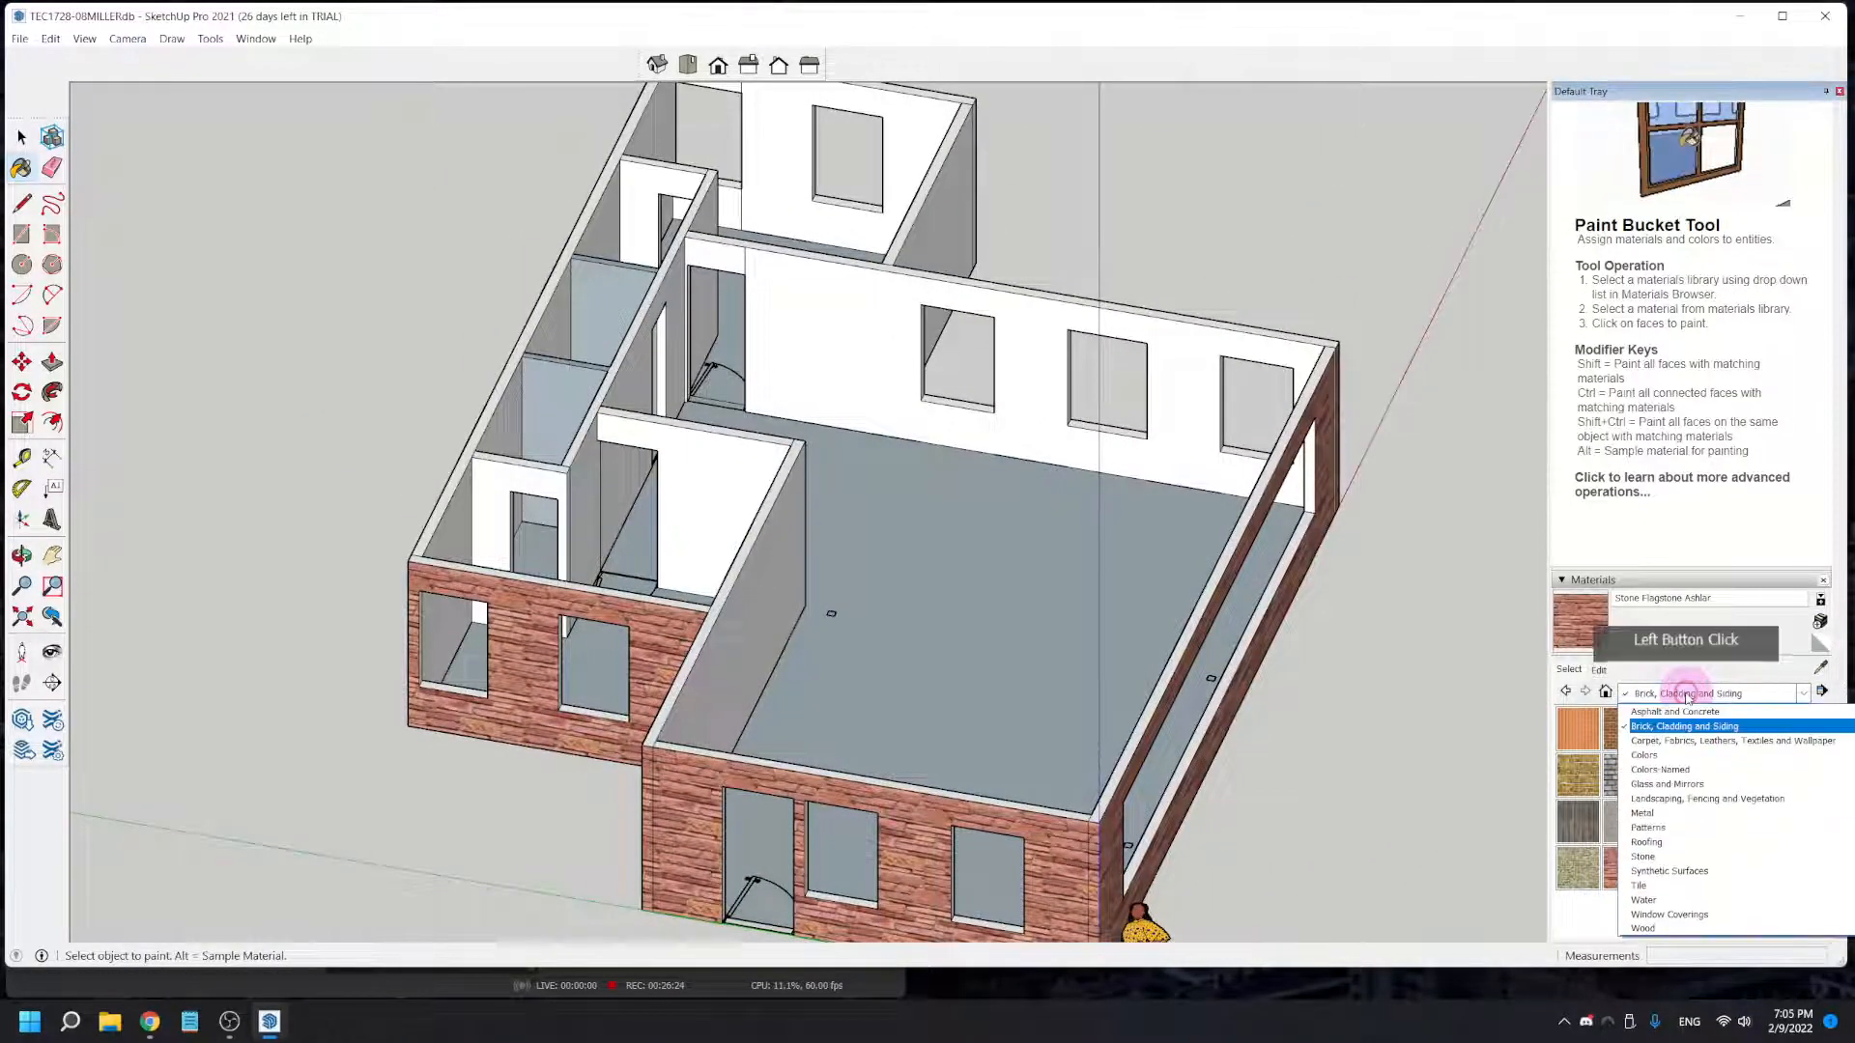
{"action": "left_click", "coordinate": [1644, 757]}
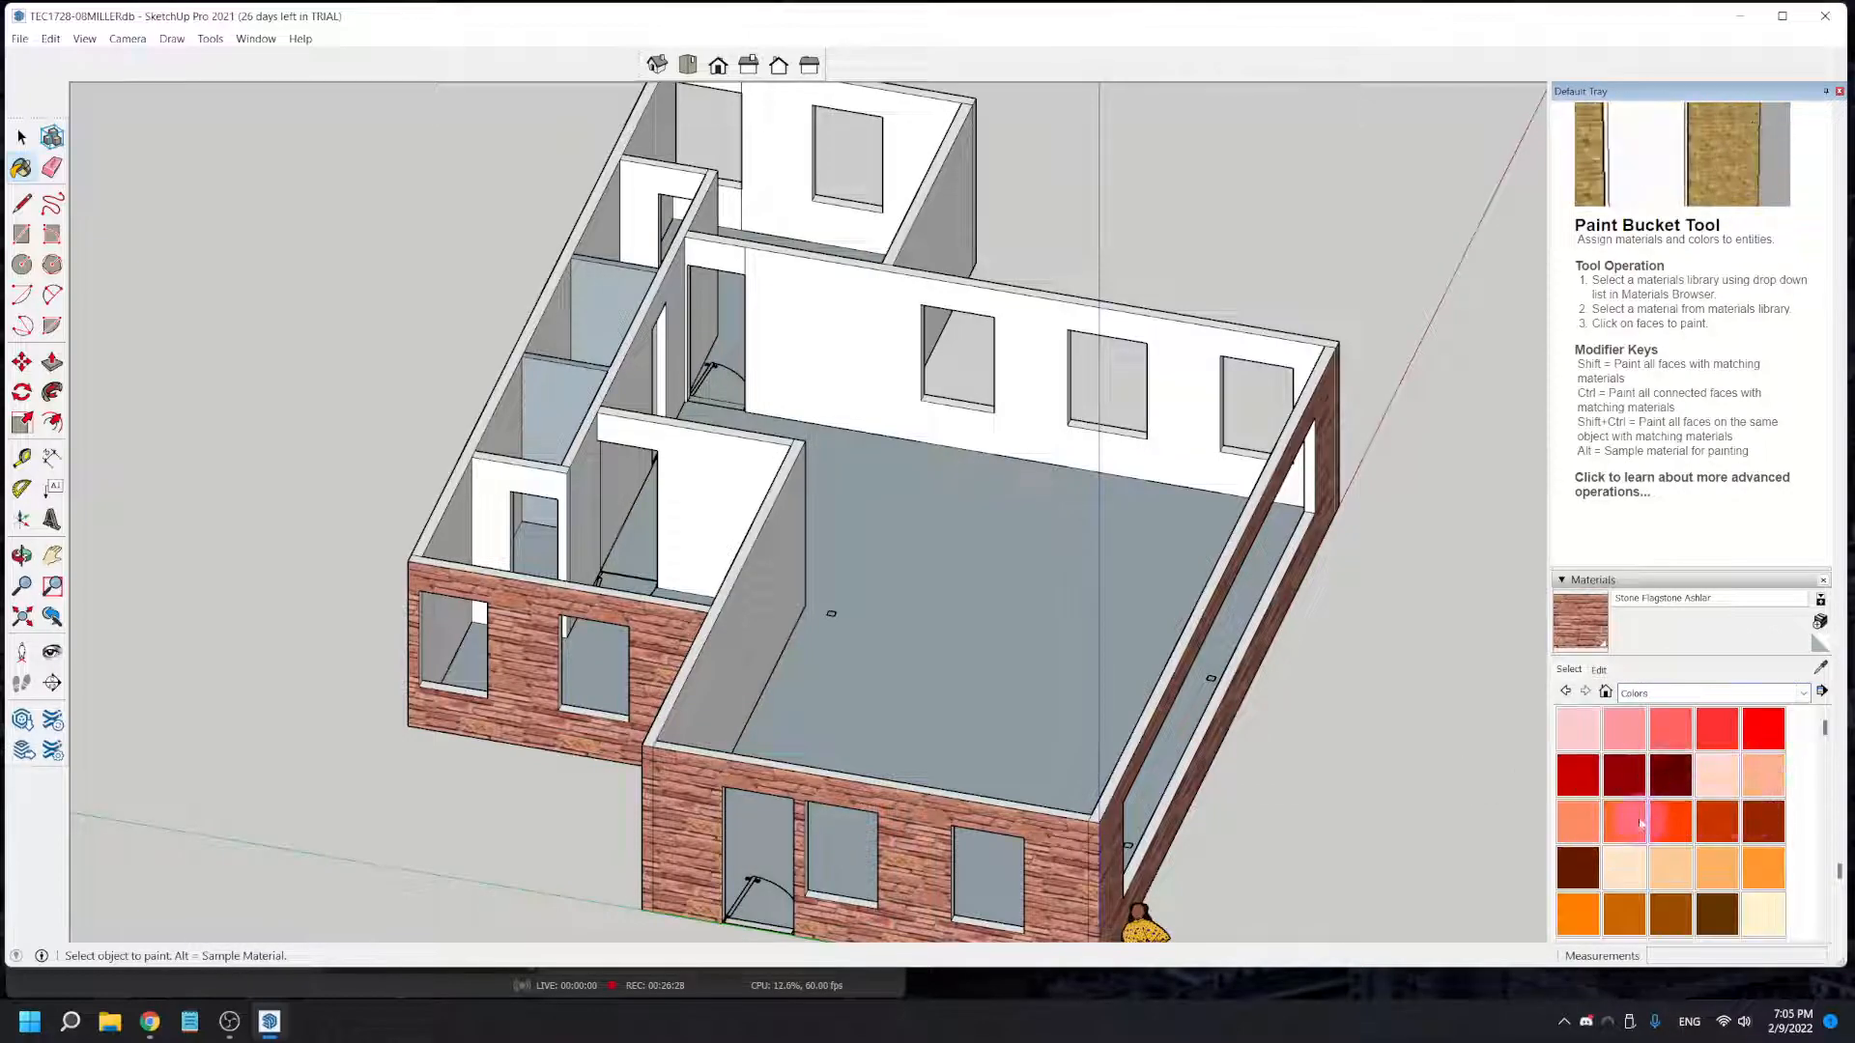
{"action": "left_click", "coordinate": [1634, 873]}
{"action": "left_click", "coordinate": [1035, 413]}
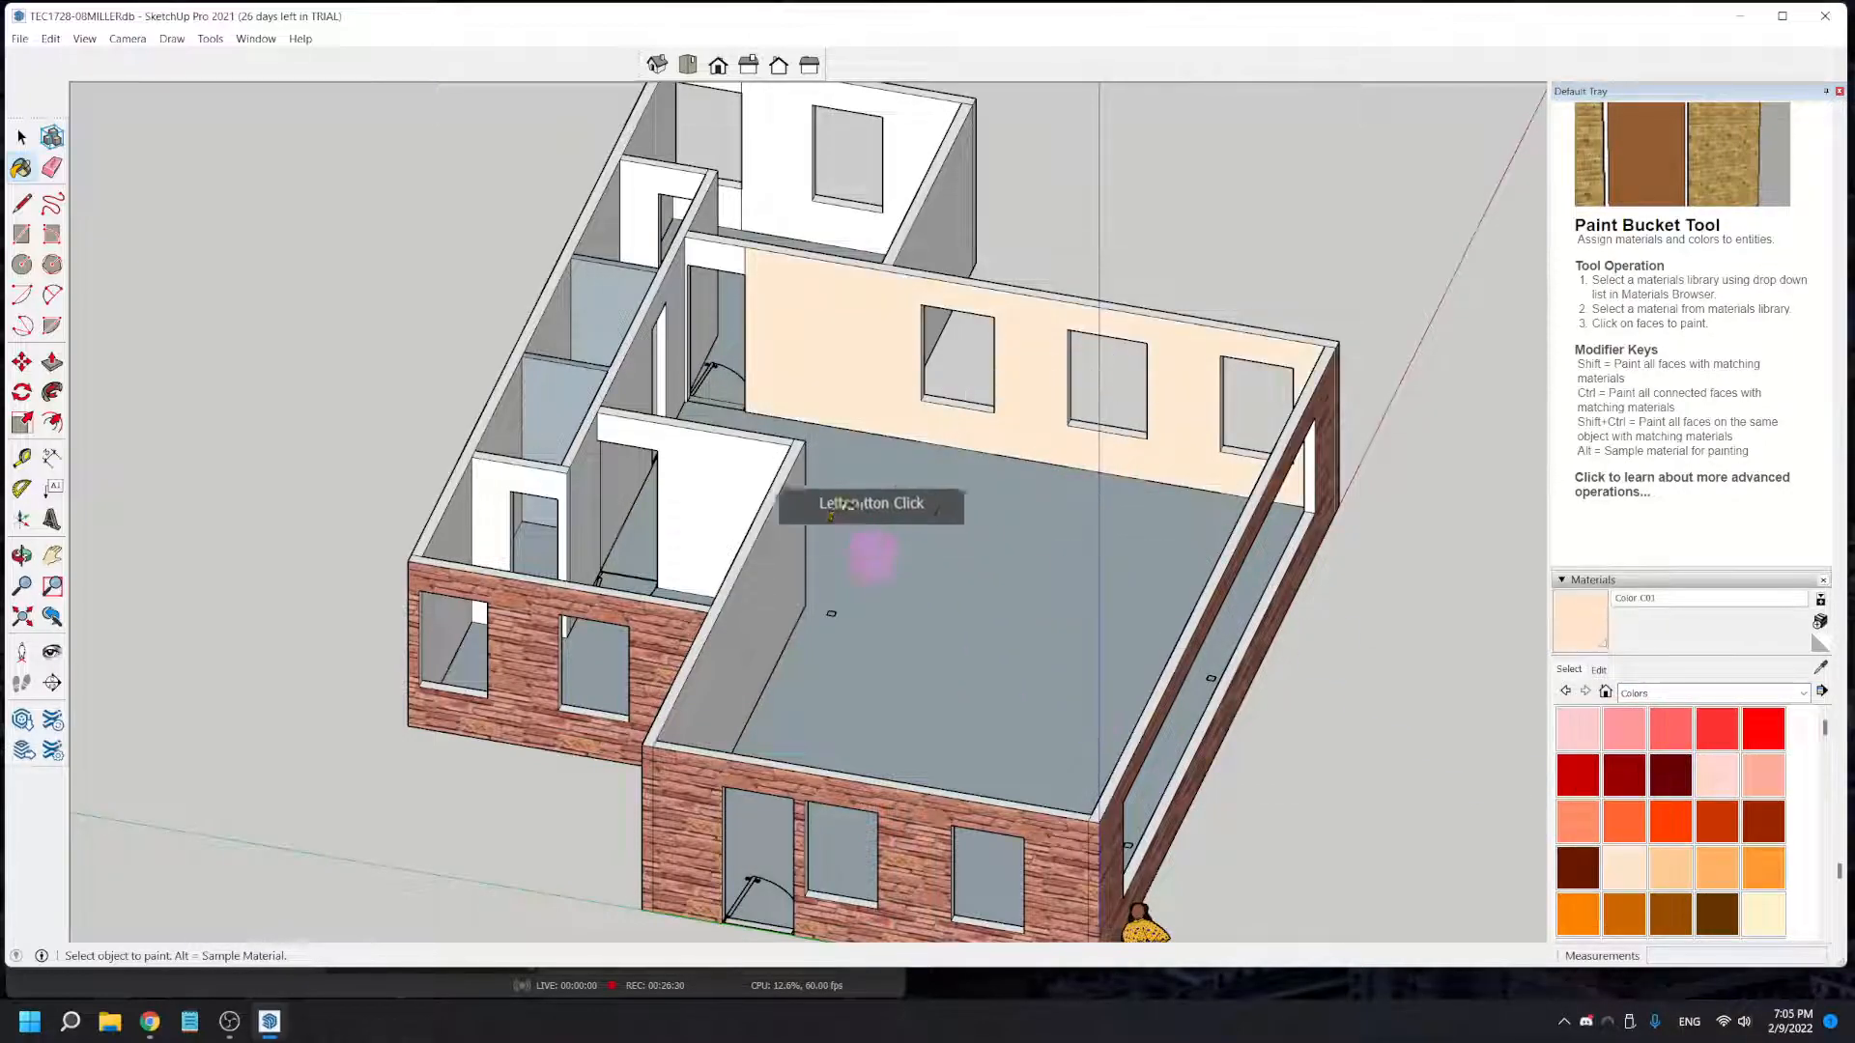
{"action": "left_click", "coordinate": [732, 259]}
{"action": "left_click", "coordinate": [754, 619]}
- Apply Color C01 to the large room's remaining interior faces, including the closet wall, the partition's end wall and the entry wall
{"action": "middle_click_drag", "start_coordinate": [839, 676], "coordinate": [1056, 310]}
{"action": "left_click", "coordinate": [879, 348]}
{"action": "middle_click_drag", "start_coordinate": [938, 465], "coordinate": [623, 459]}
{"action": "left_click", "coordinate": [790, 417]}
{"action": "left_click", "coordinate": [756, 414]}
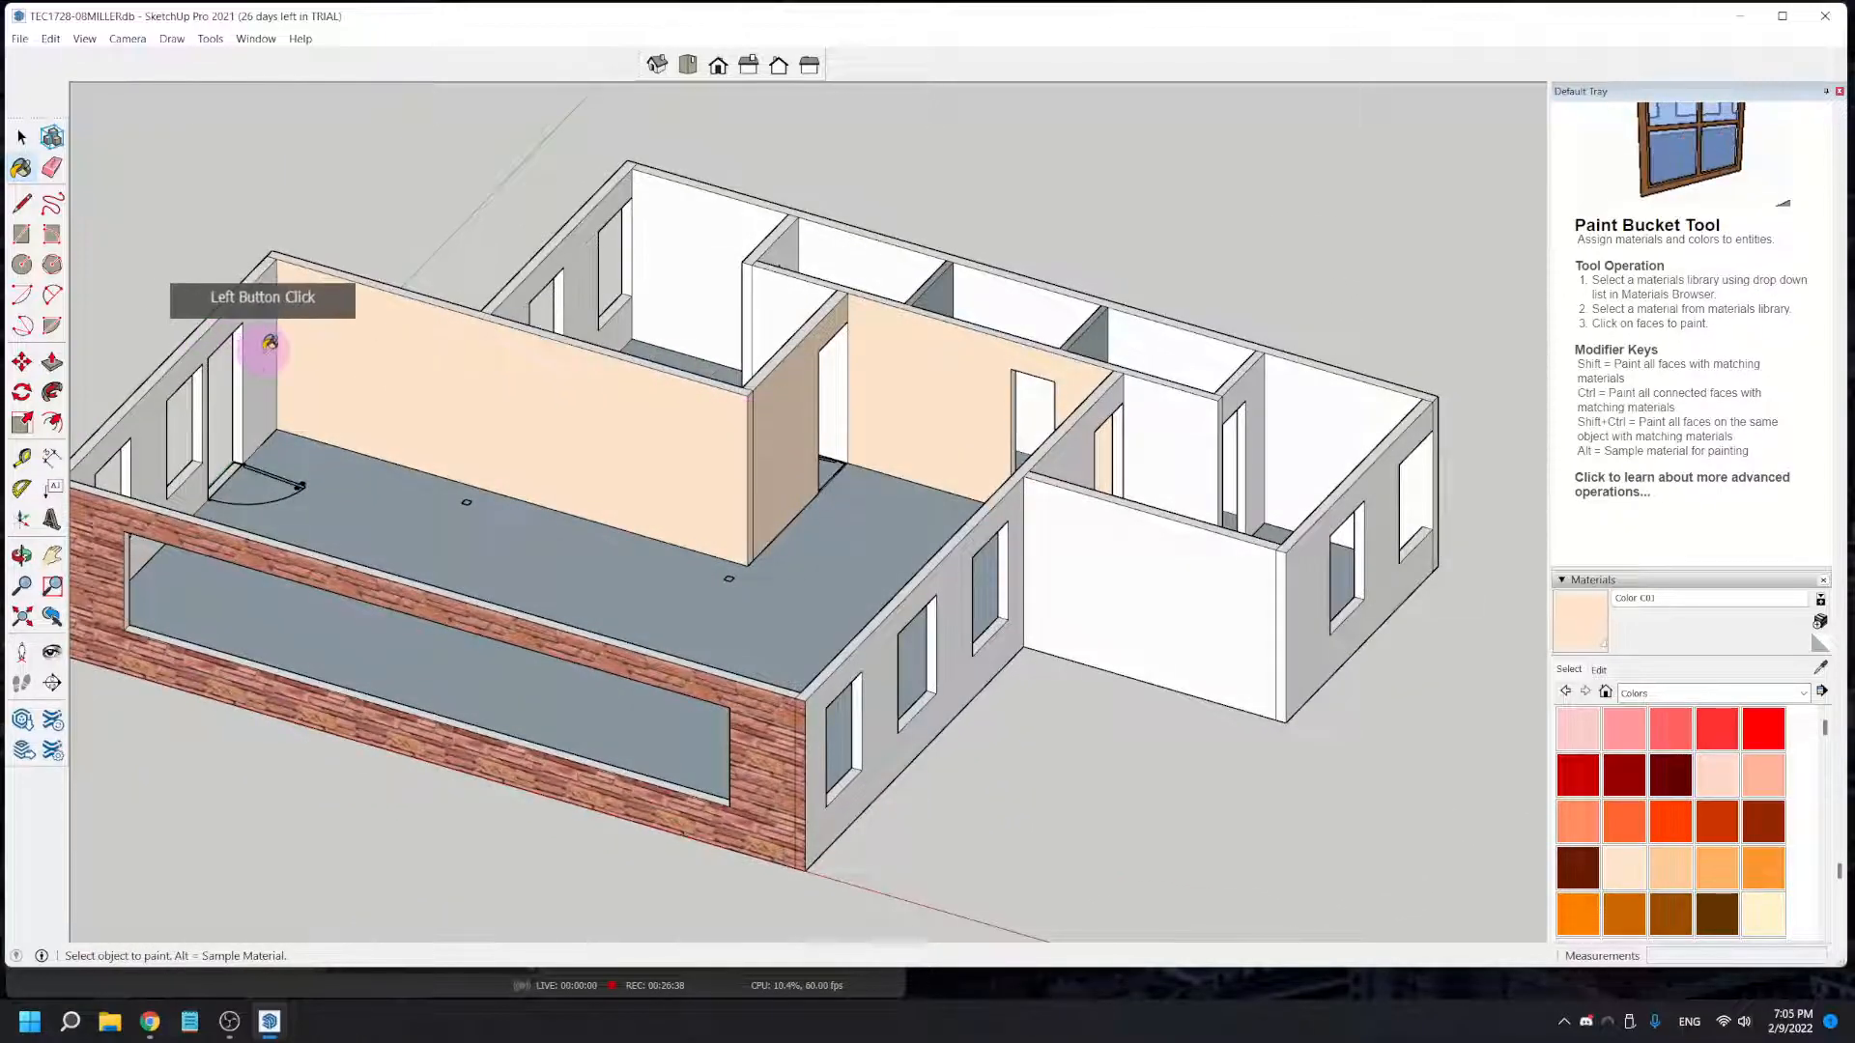
{"action": "left_click", "coordinate": [235, 372]}
- Paint the large room's floor with Wood Floor Dark from the Wood materials
{"action": "mouse_move", "coordinate": [266, 469]}
{"action": "middle_mouse_down"}
{"action": "mouse_move", "coordinate": [393, 588]}
{"action": "mouse_move", "coordinate": [1047, 600]}
{"action": "middle_mouse_up"}
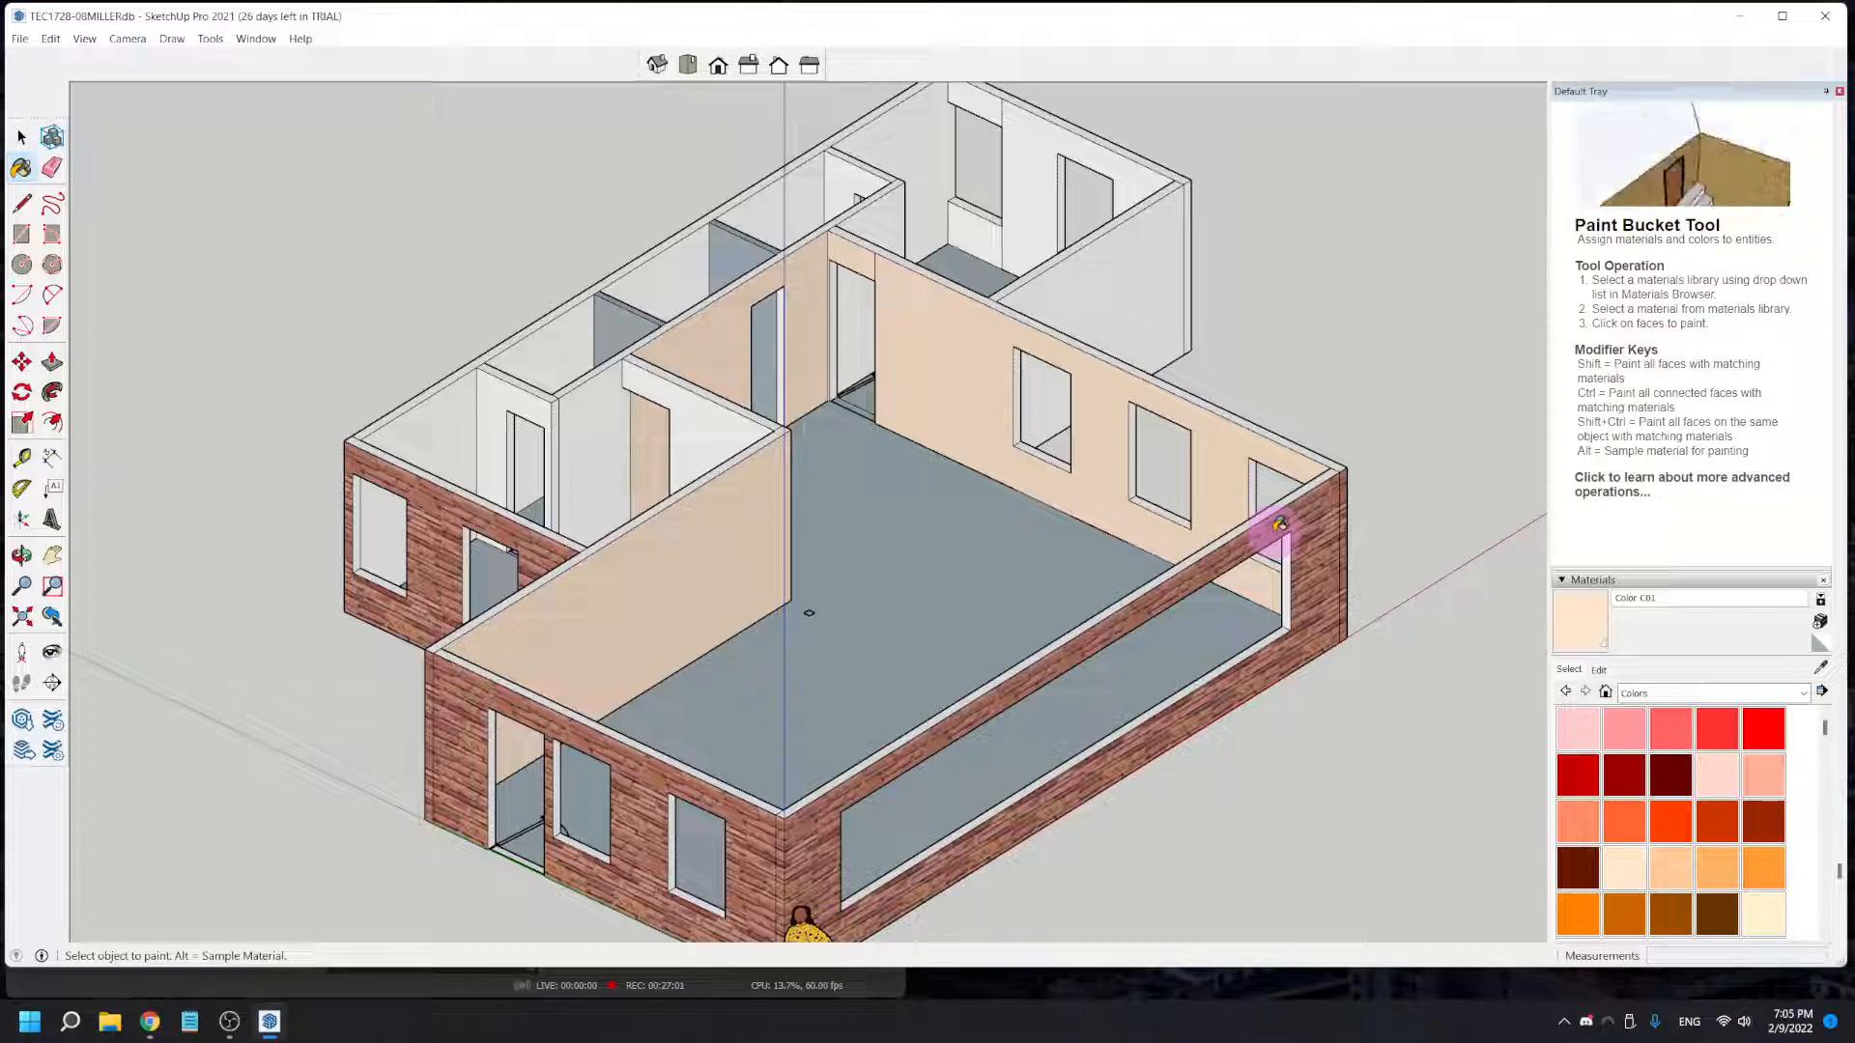
{"action": "left_click", "coordinate": [1729, 692]}
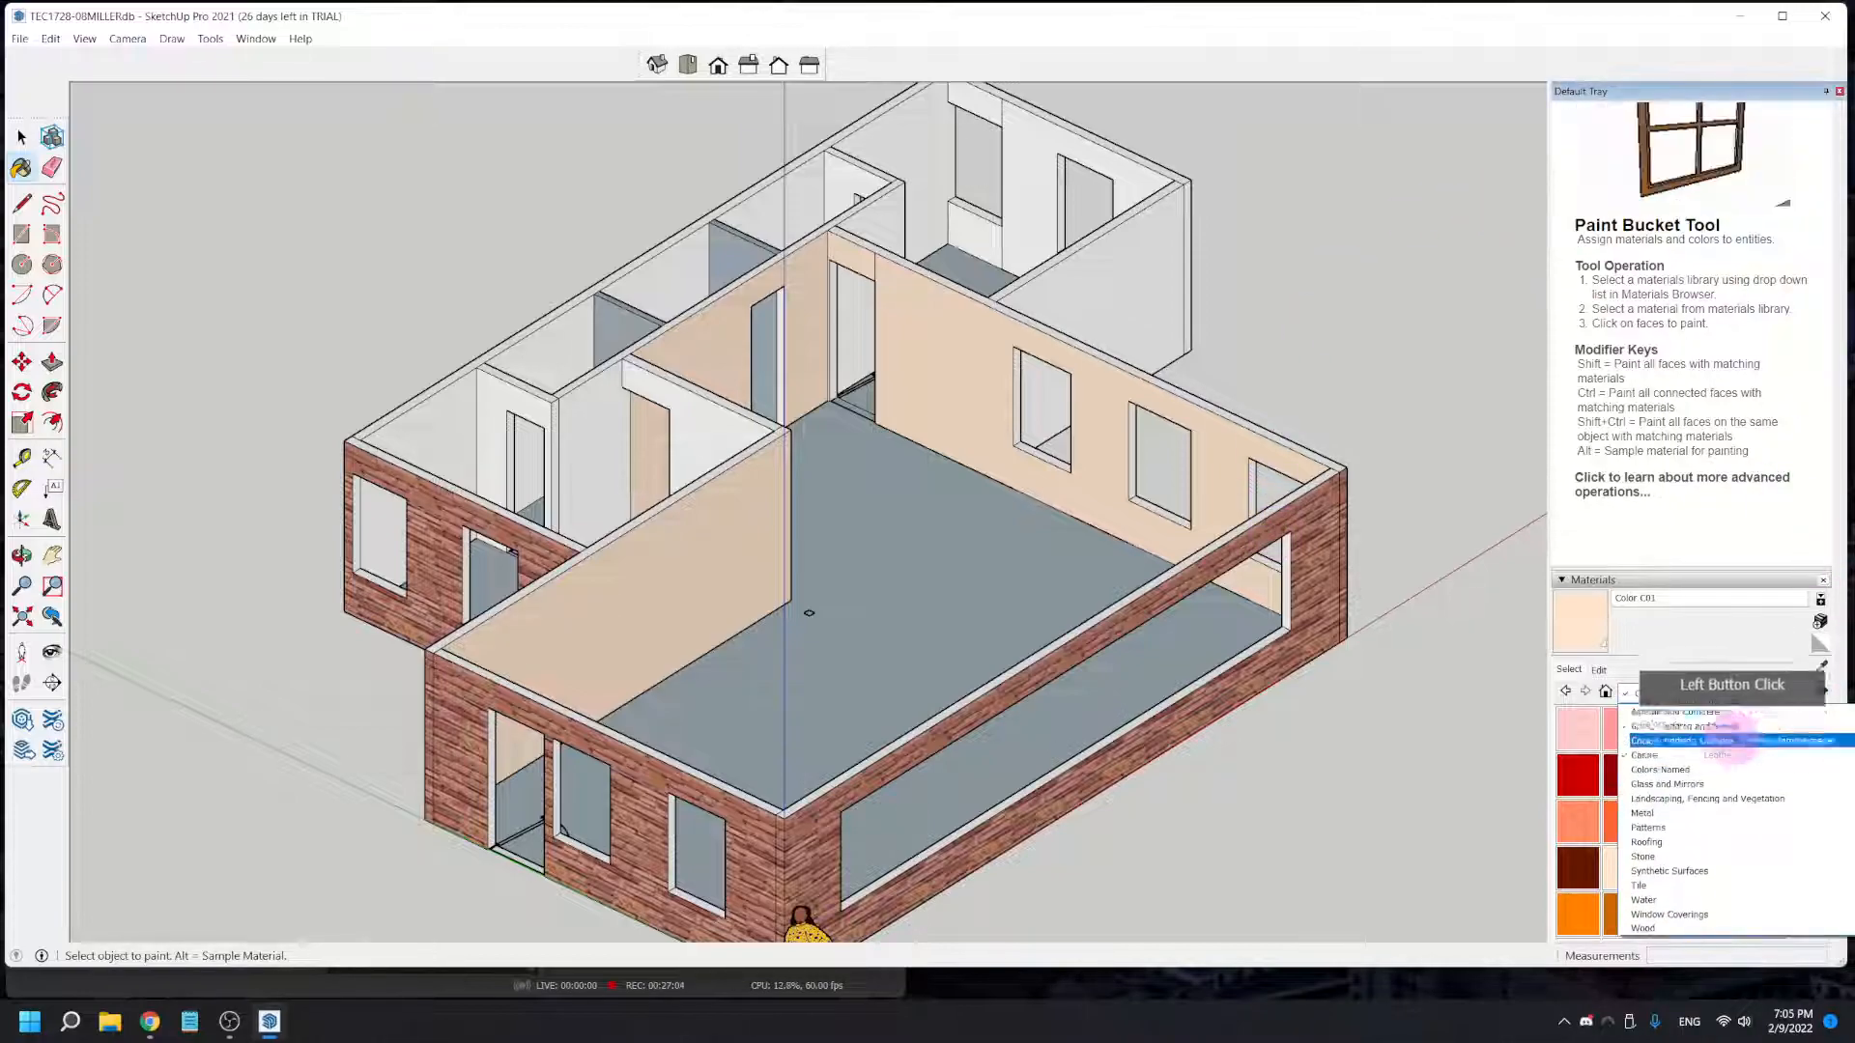
{"action": "left_click", "coordinate": [1677, 742]}
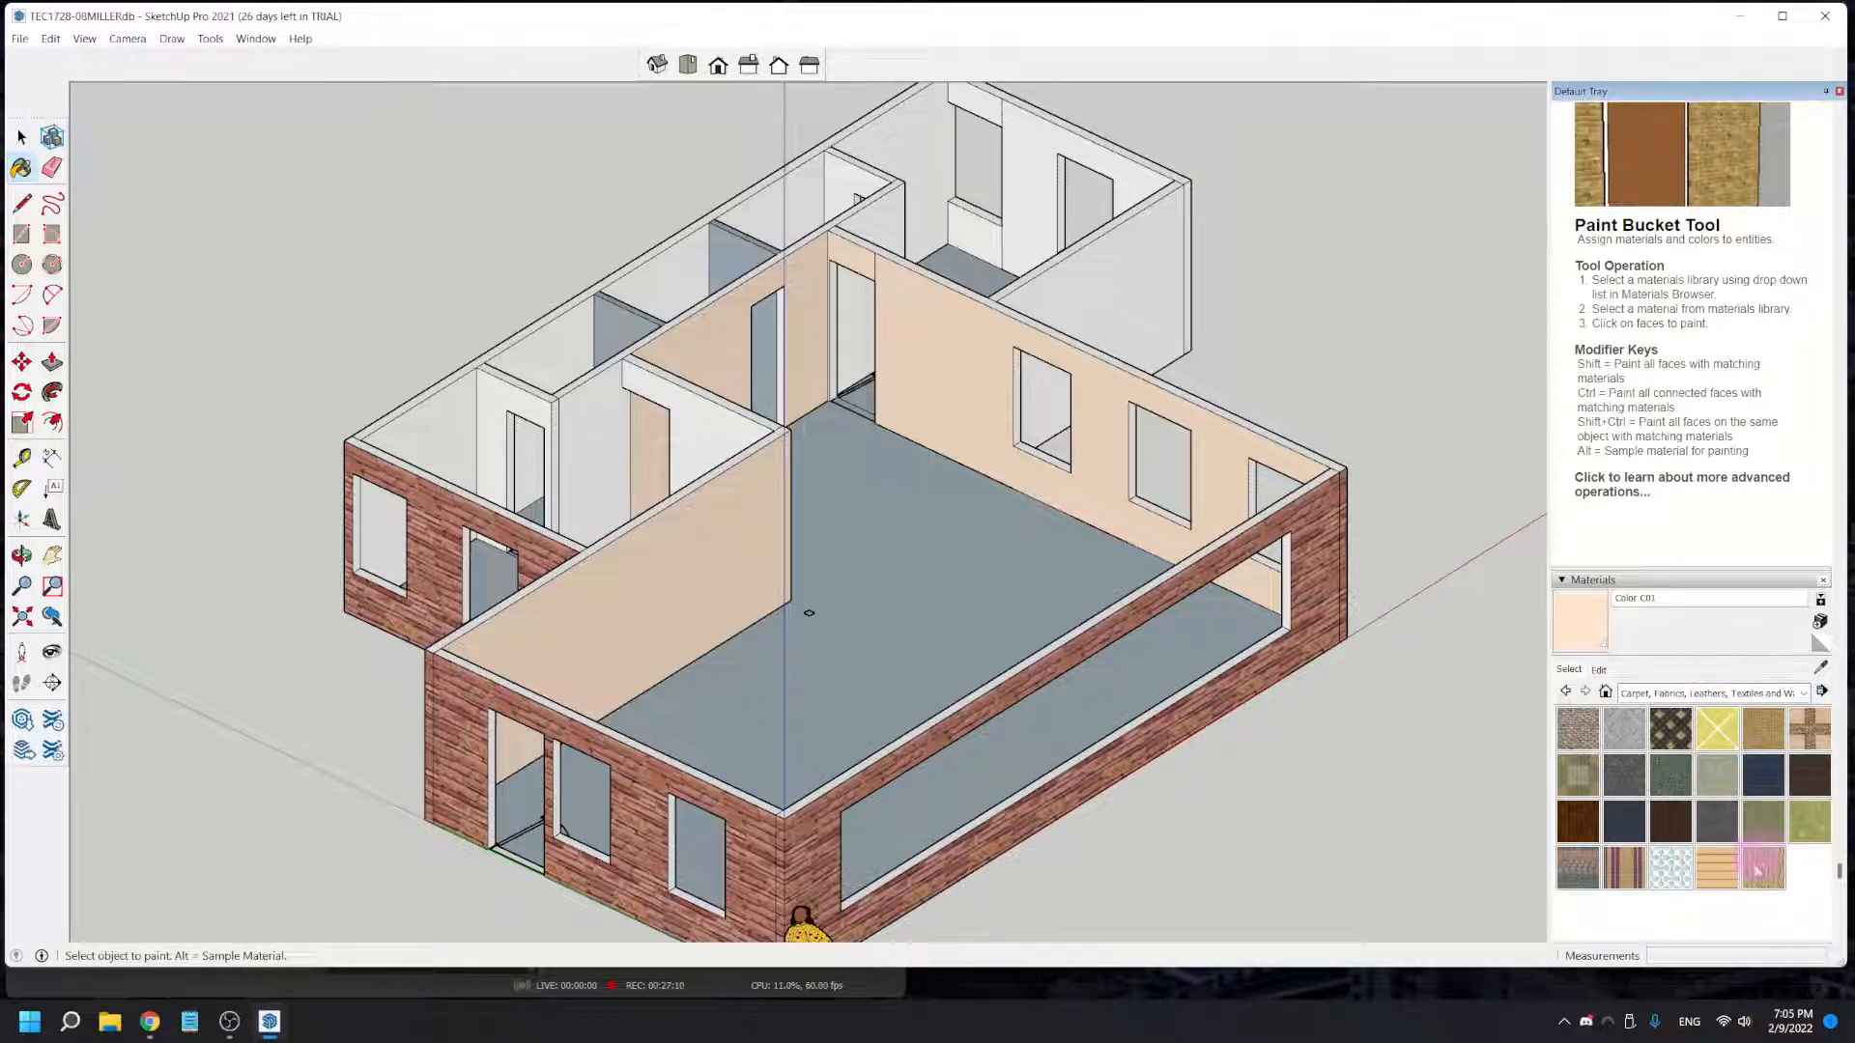
{"action": "left_click", "coordinate": [1747, 692]}
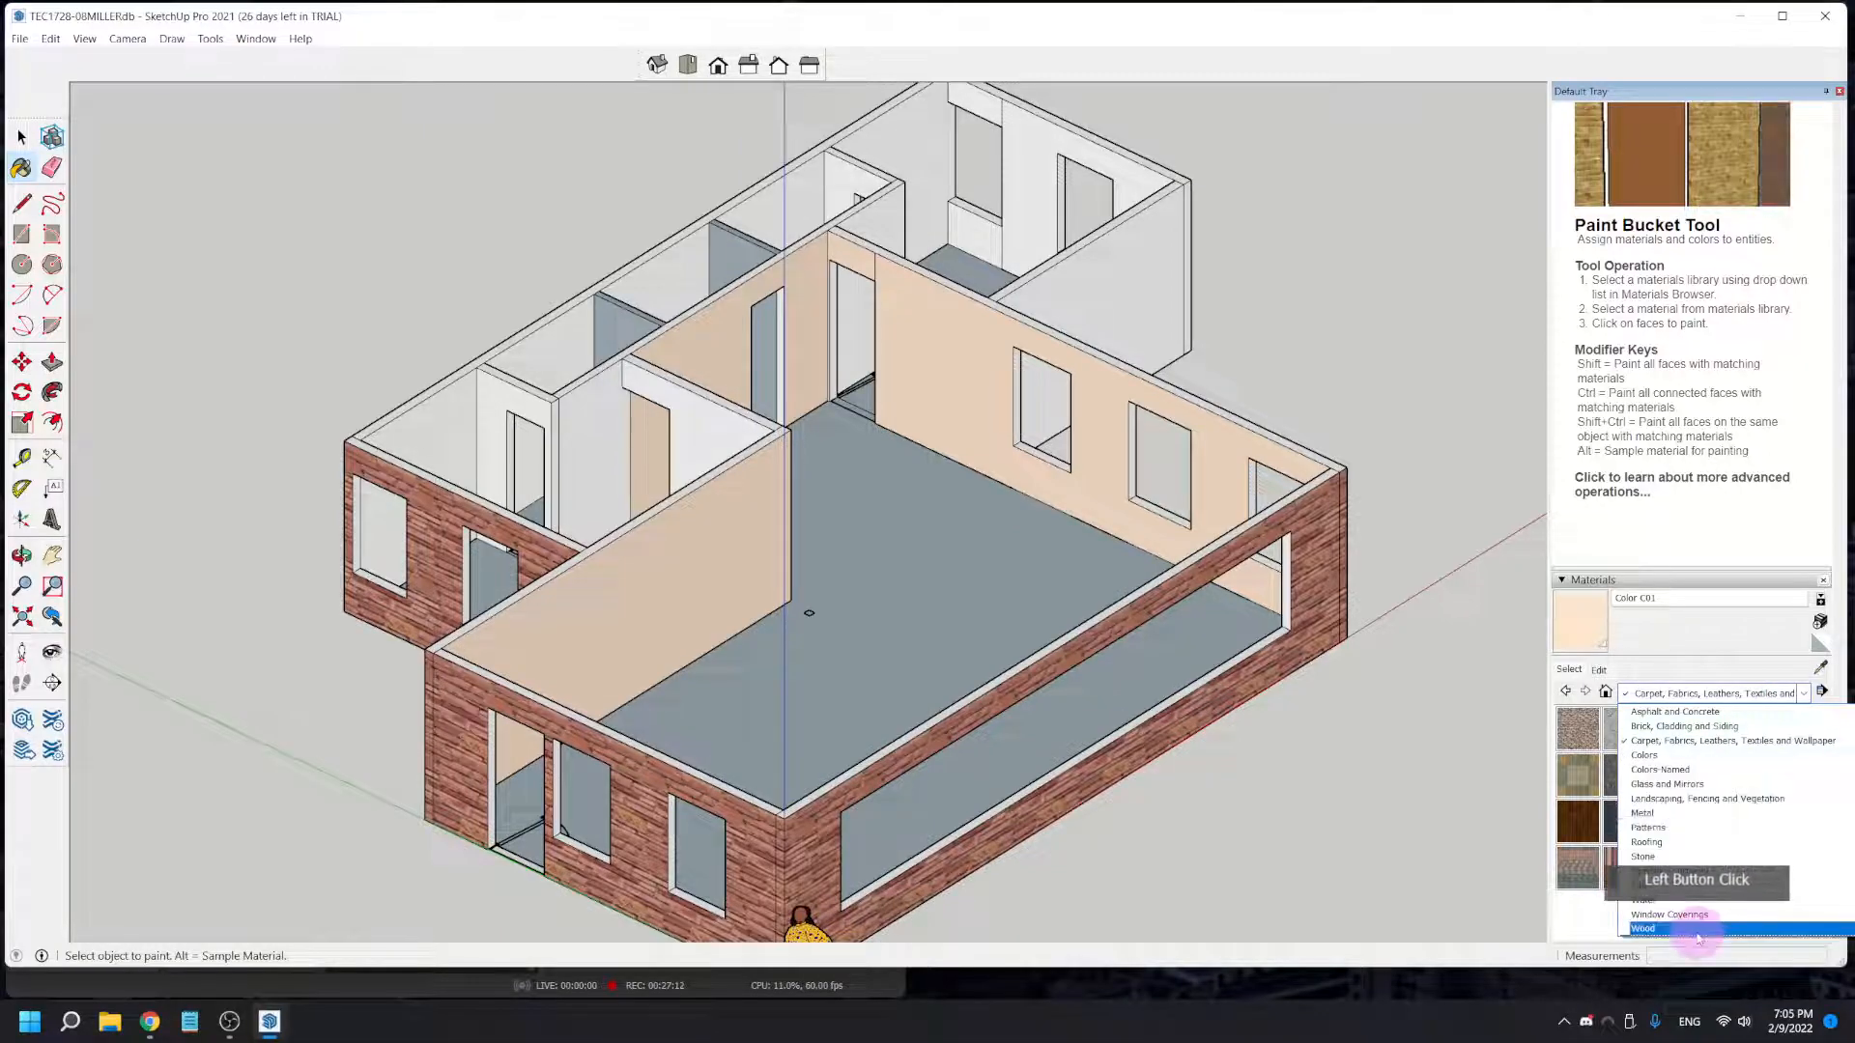
{"action": "left_click", "coordinate": [1695, 918]}
{"action": "left_click", "coordinate": [1577, 729]}
{"action": "left_click", "coordinate": [1024, 619]}
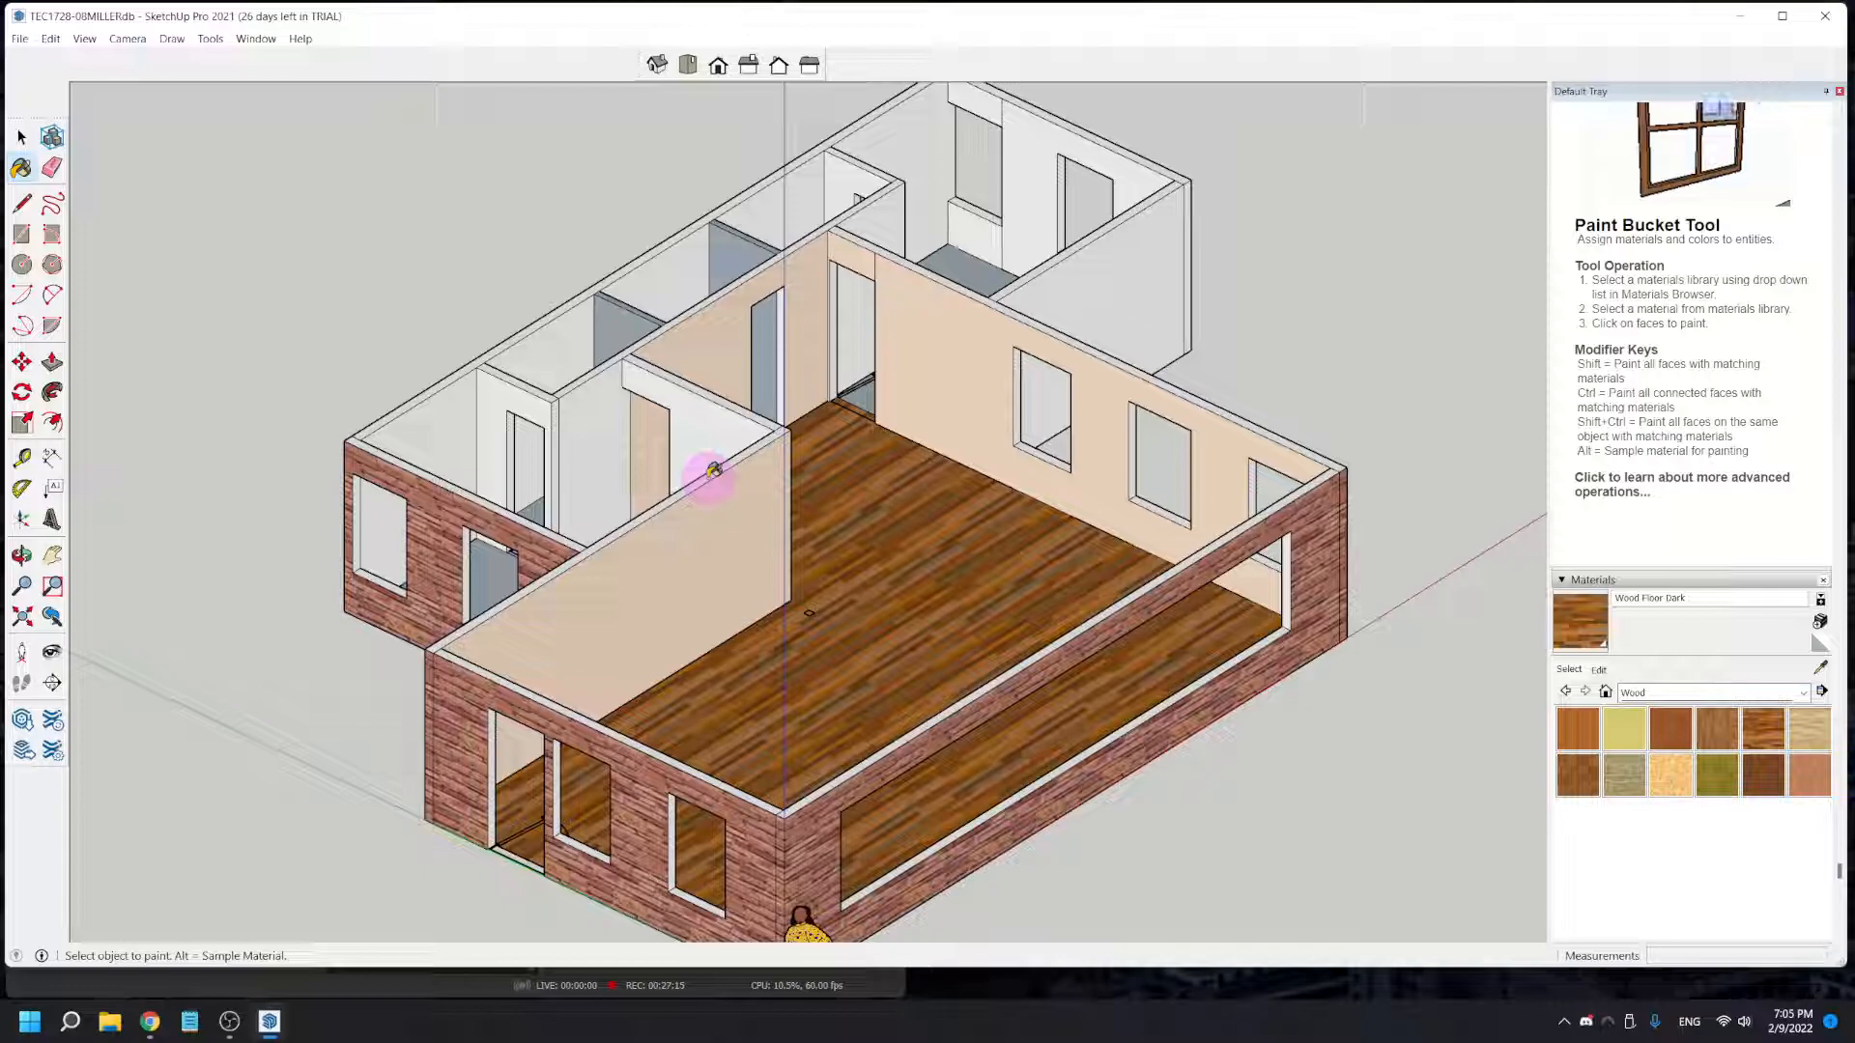
{"action": "scroll", "coordinate": [300, 444], "scroll_direction": "down", "scroll_amount": 2}
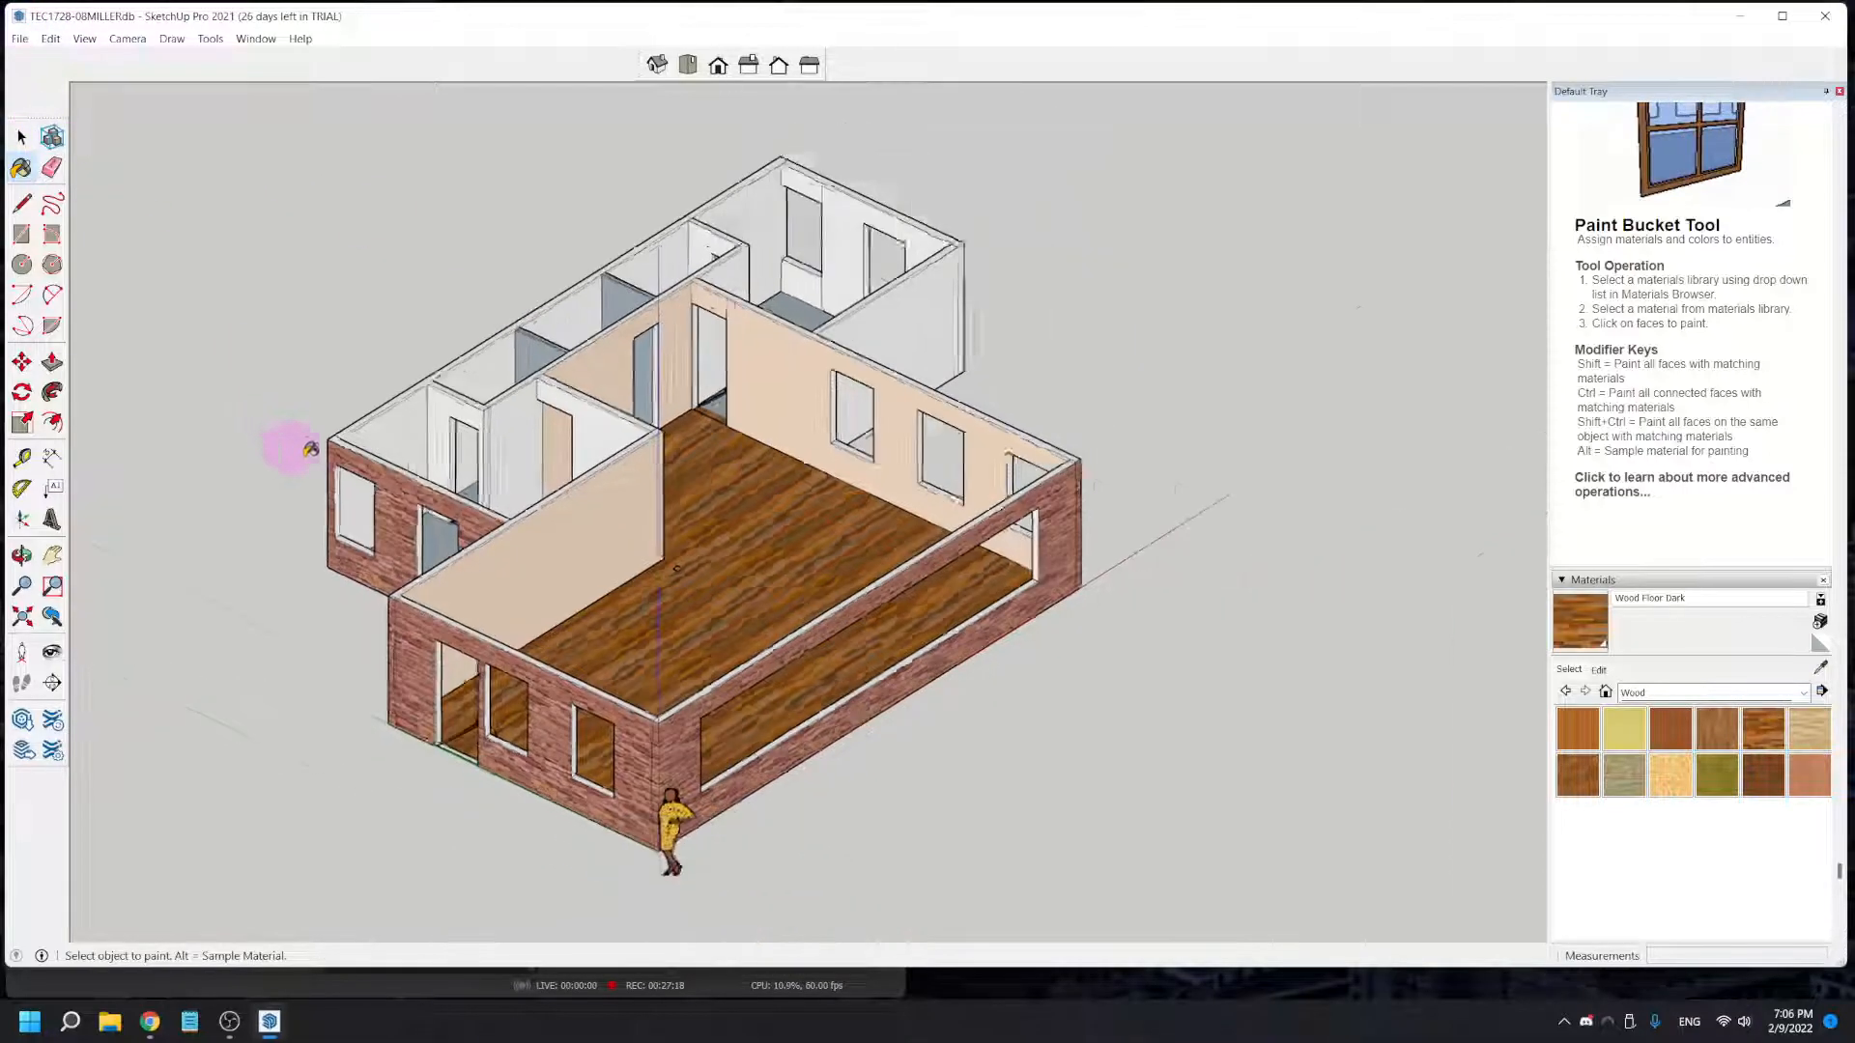
{"action": "scroll", "coordinate": [343, 449], "scroll_direction": "down", "scroll_amount": 2}
{"action": "key", "text": "space"}
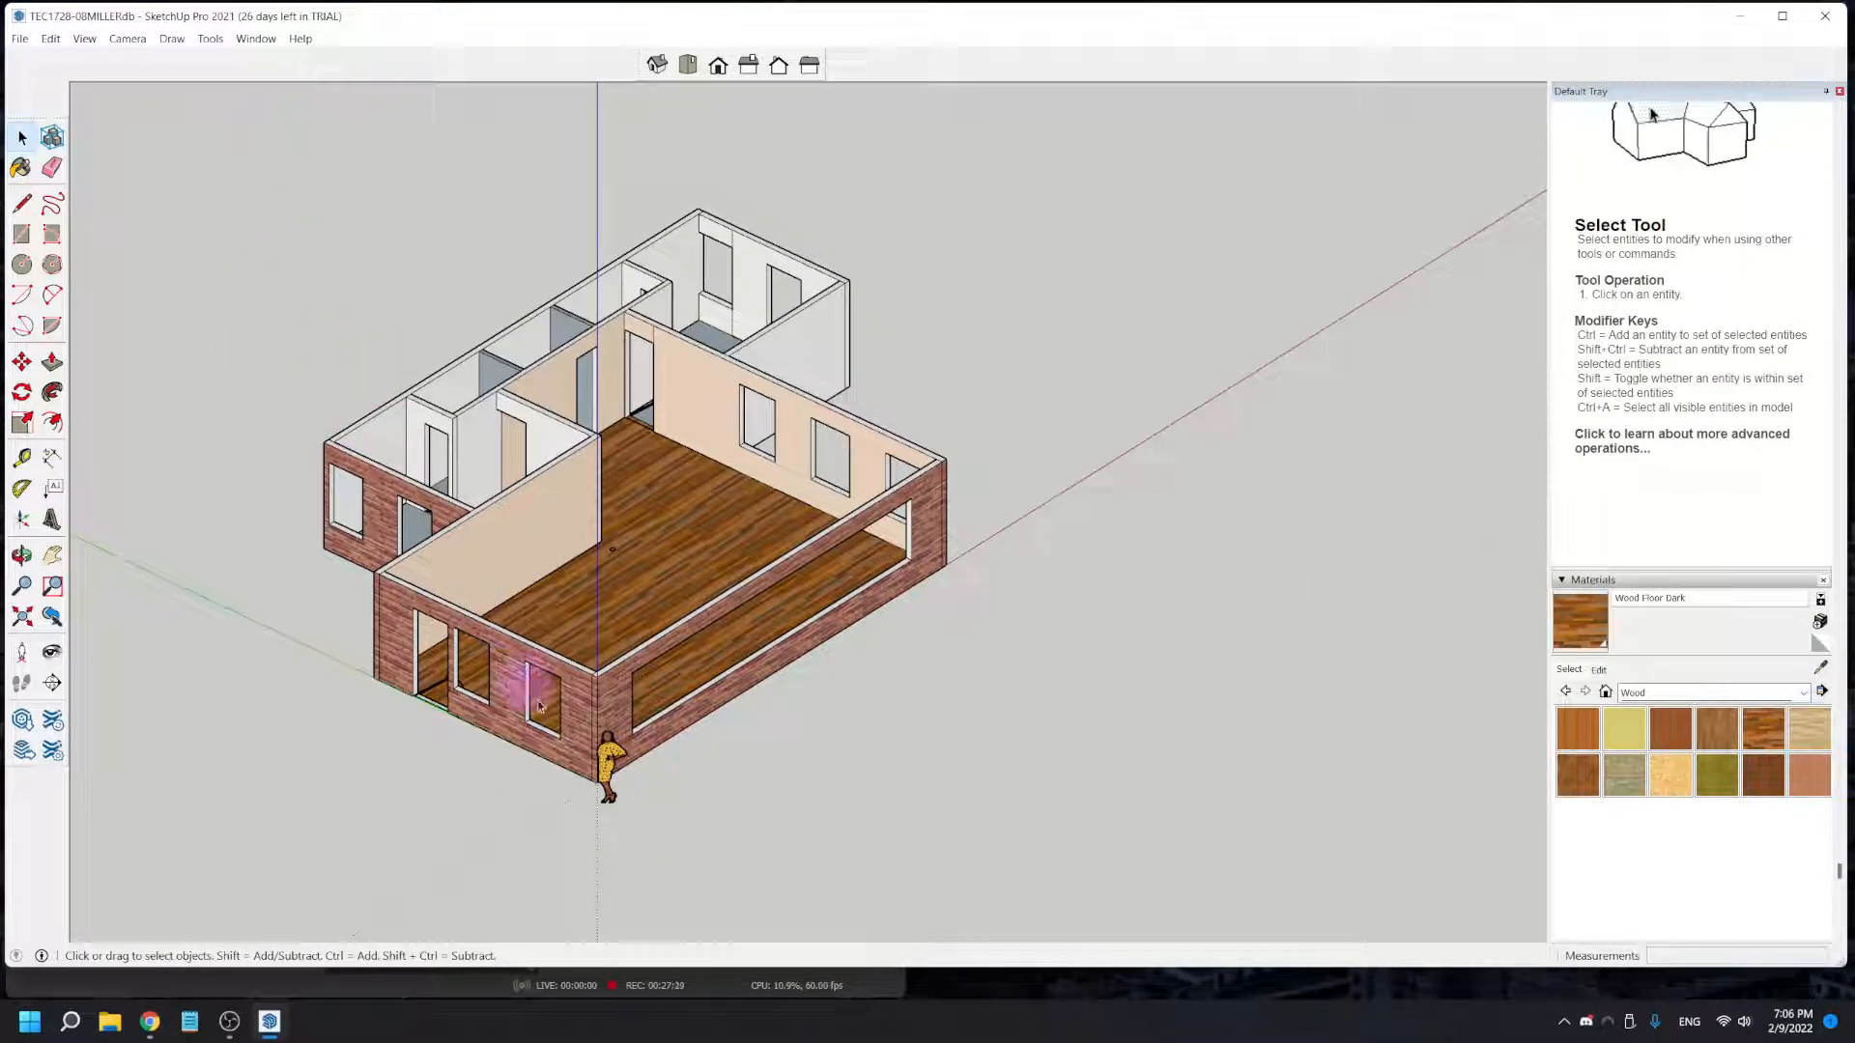
- Delete the scale figure standing at the house's front corner
{"action": "left_click", "coordinate": [607, 775]}
{"action": "left_click", "coordinate": [605, 786]}
{"action": "left_click", "coordinate": [883, 784]}
{"action": "left_click", "coordinate": [608, 800]}
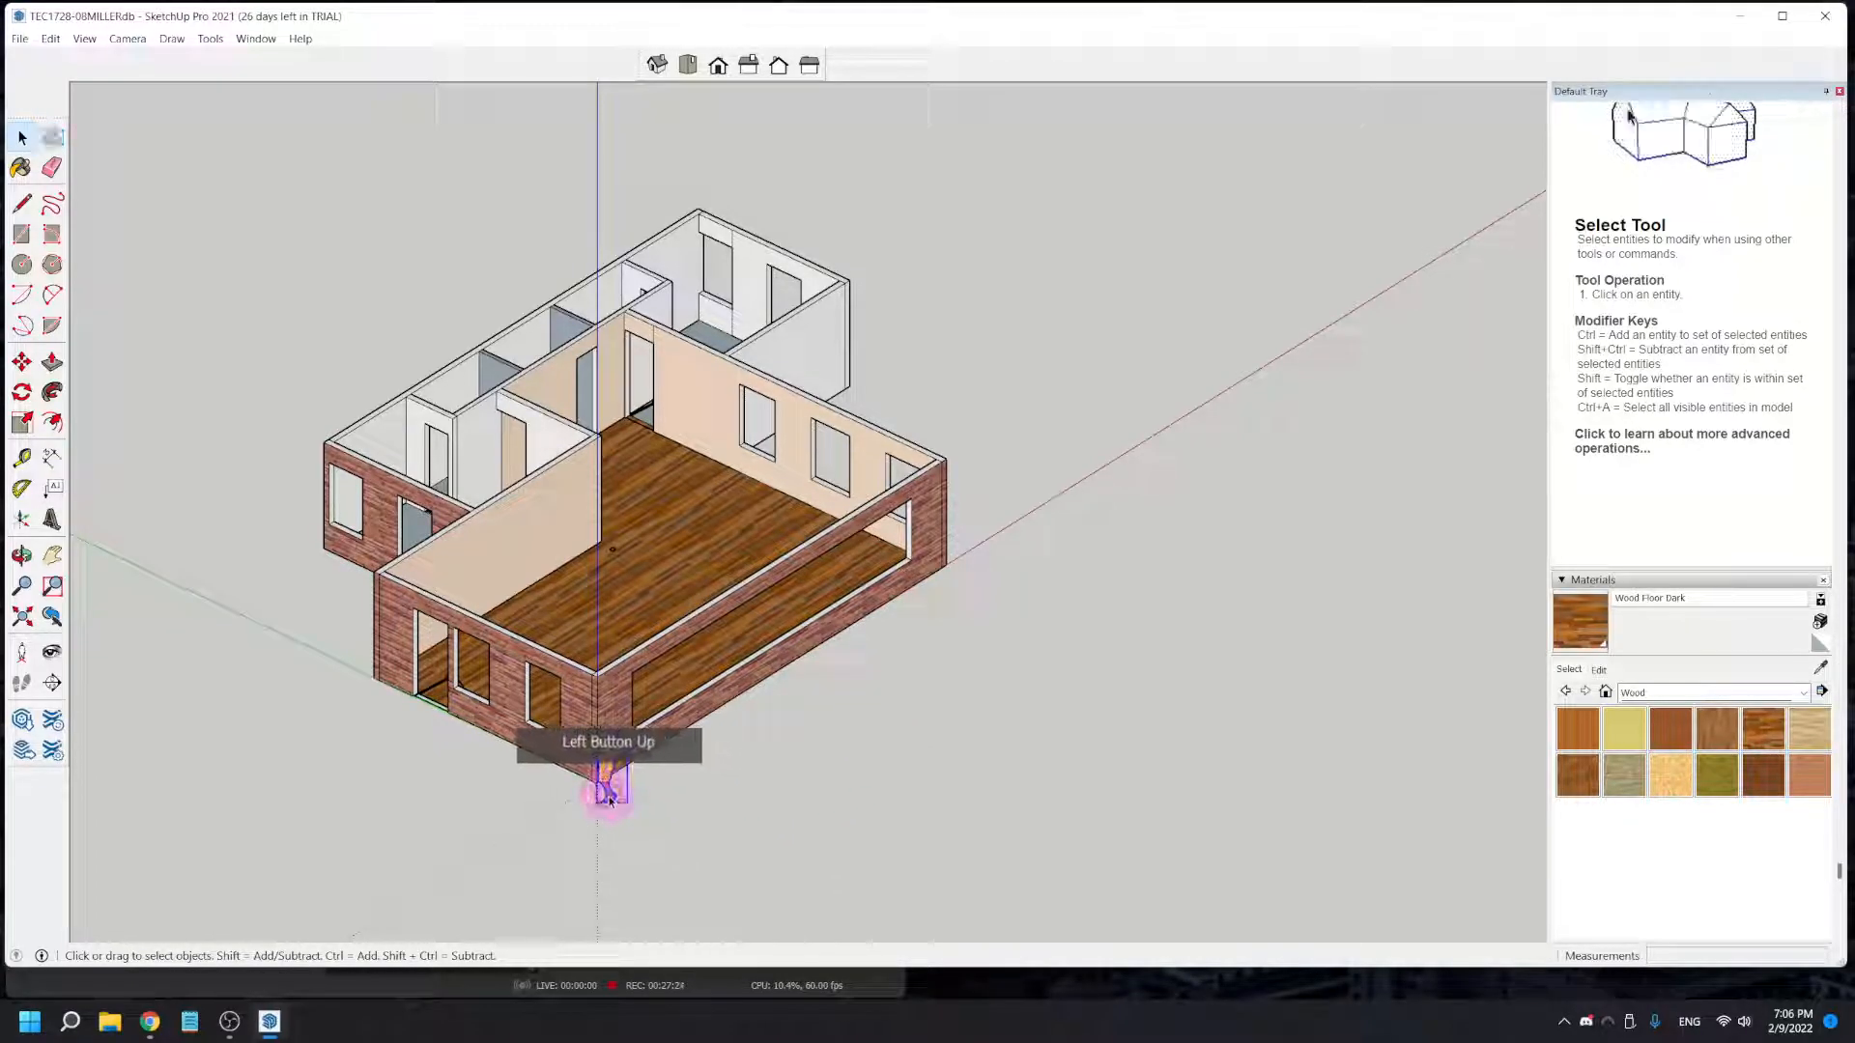
{"action": "key", "text": "Delete"}
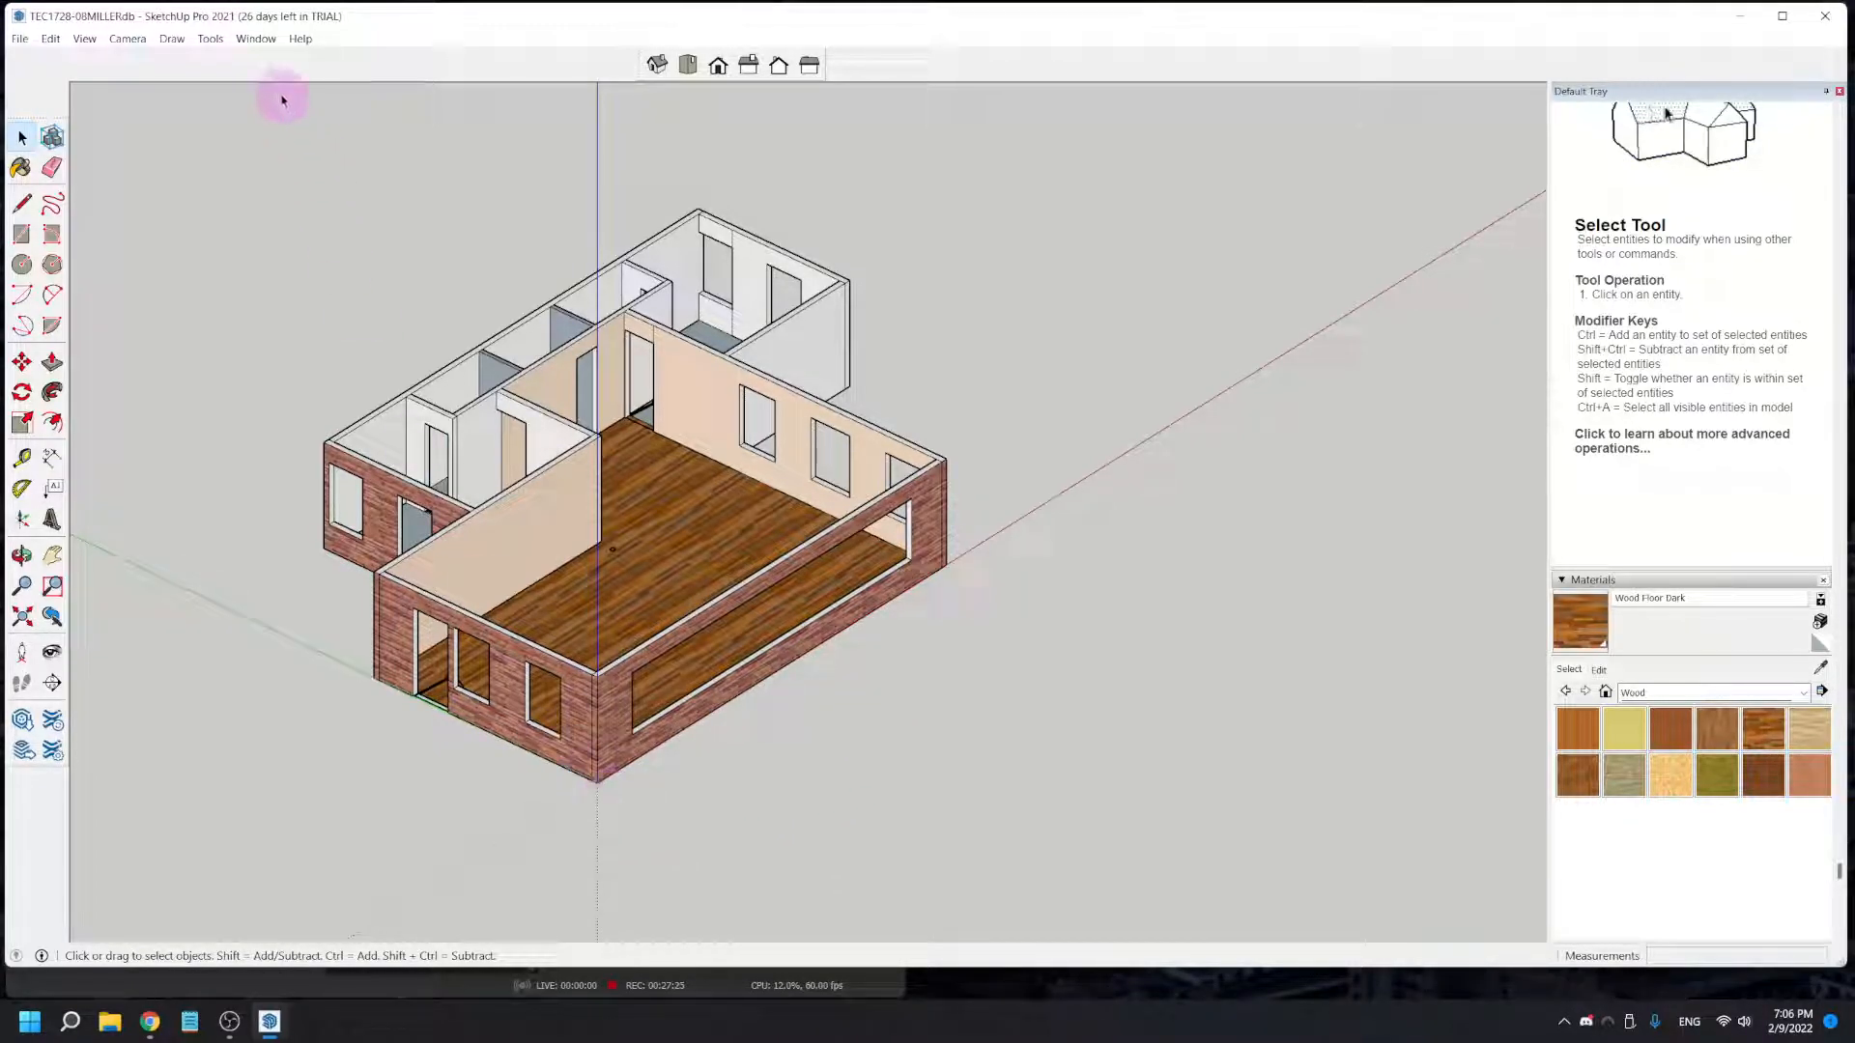
- Make the entire house, including walls, floor and remaining plan lines, into a single group
{"action": "left_click_drag", "start_coordinate": [249, 128], "coordinate": [1006, 801]}
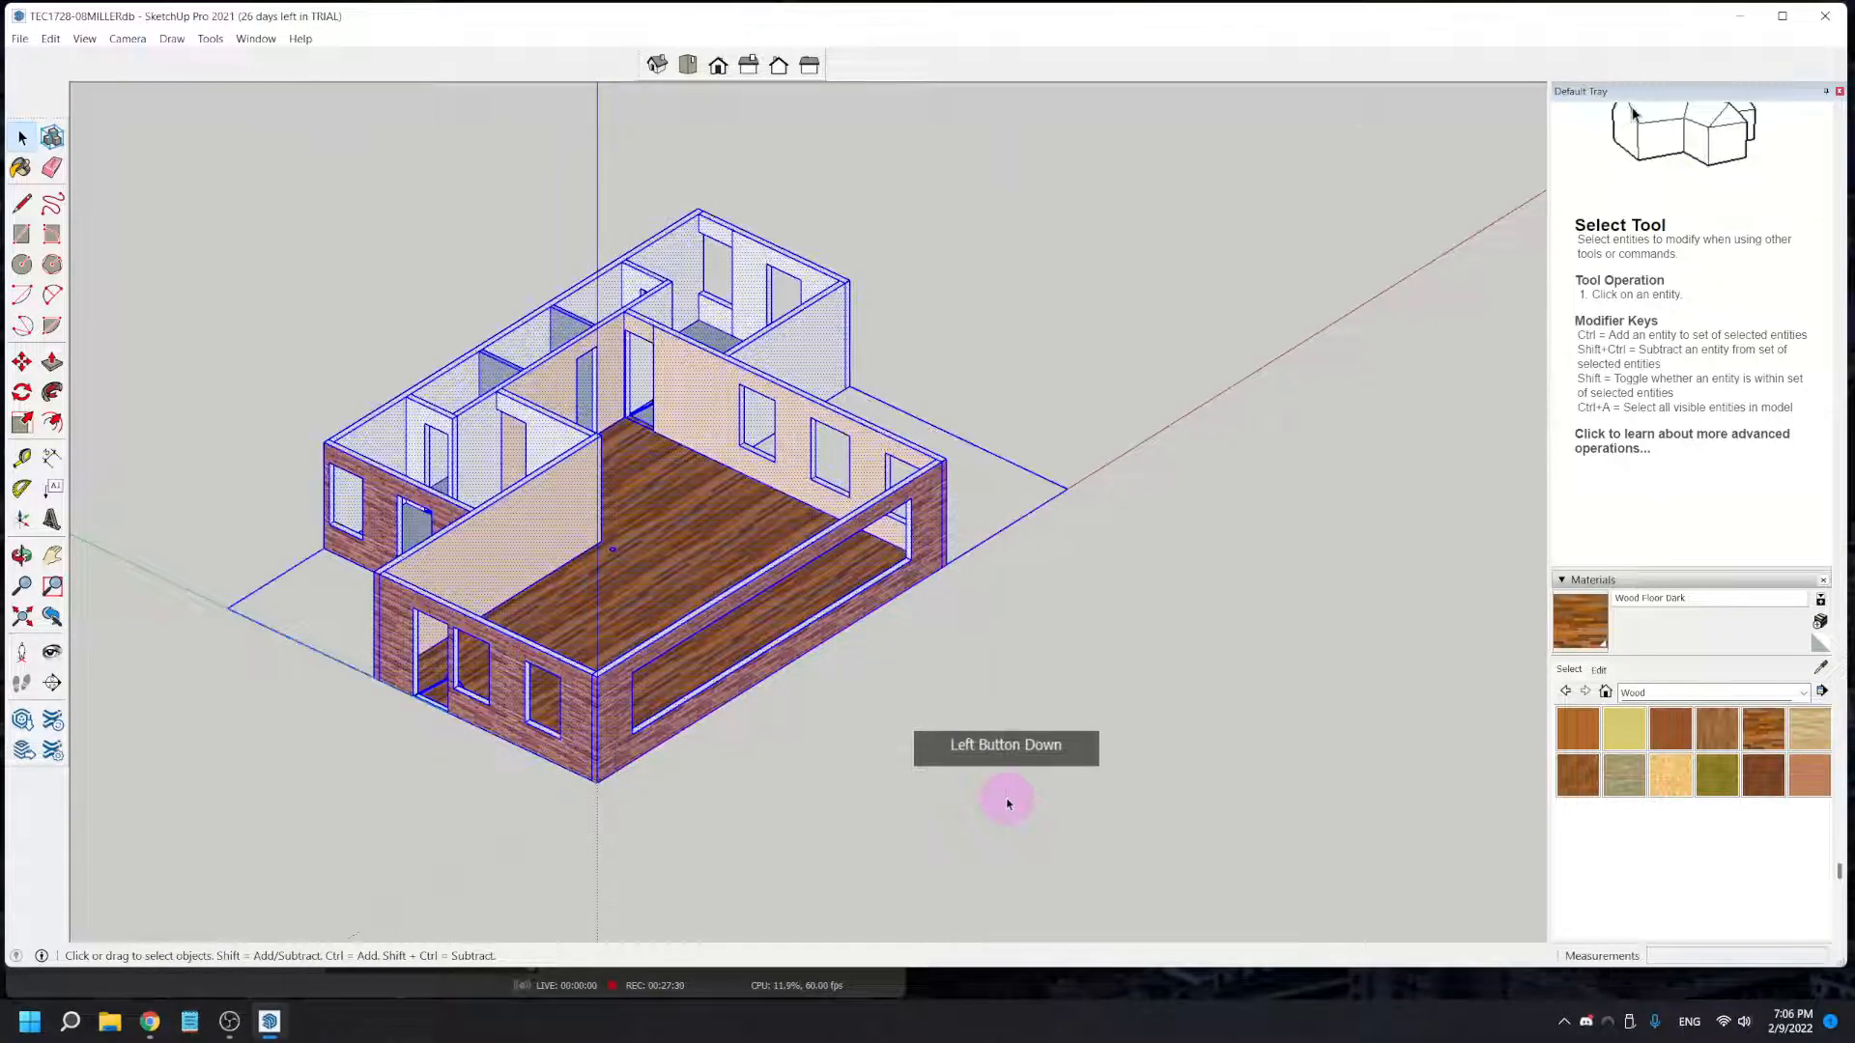
{"action": "right_click", "coordinate": [680, 570]}
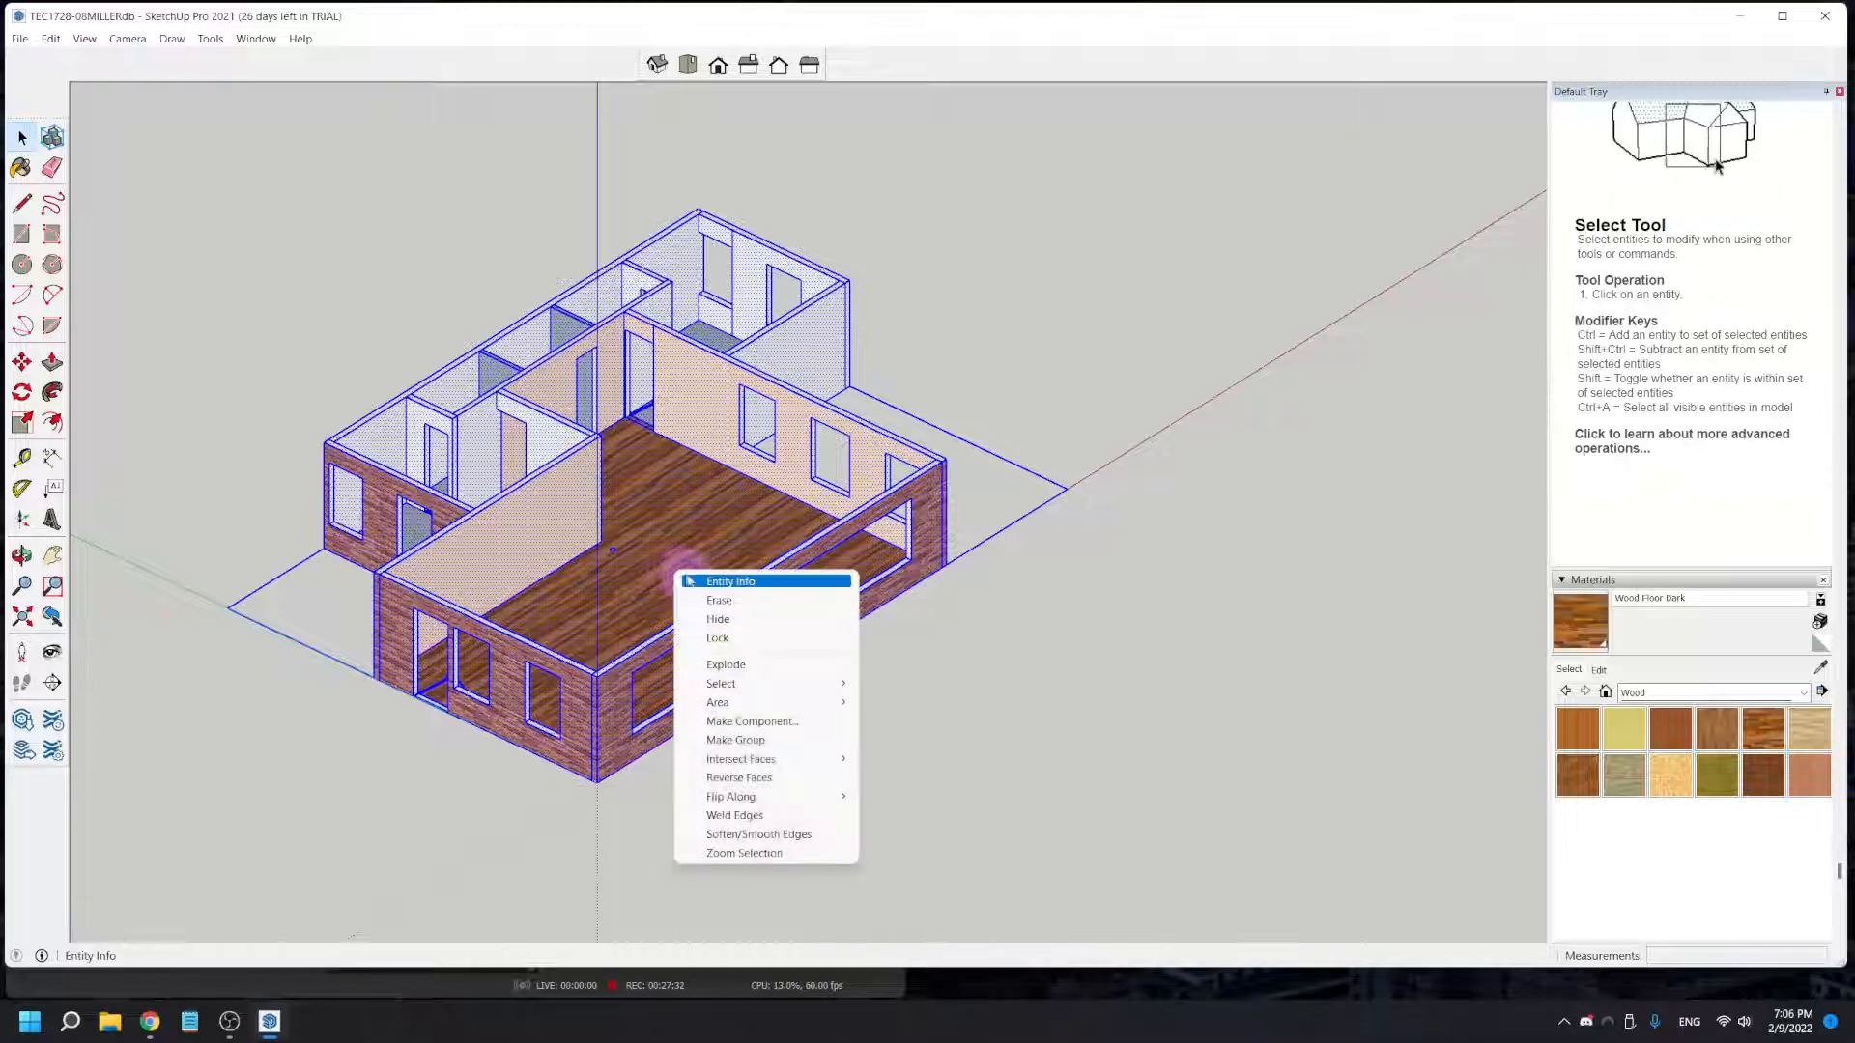
{"action": "left_click", "coordinate": [719, 740]}
{"action": "middle_click_drag", "start_coordinate": [569, 673], "coordinate": [740, 697]}
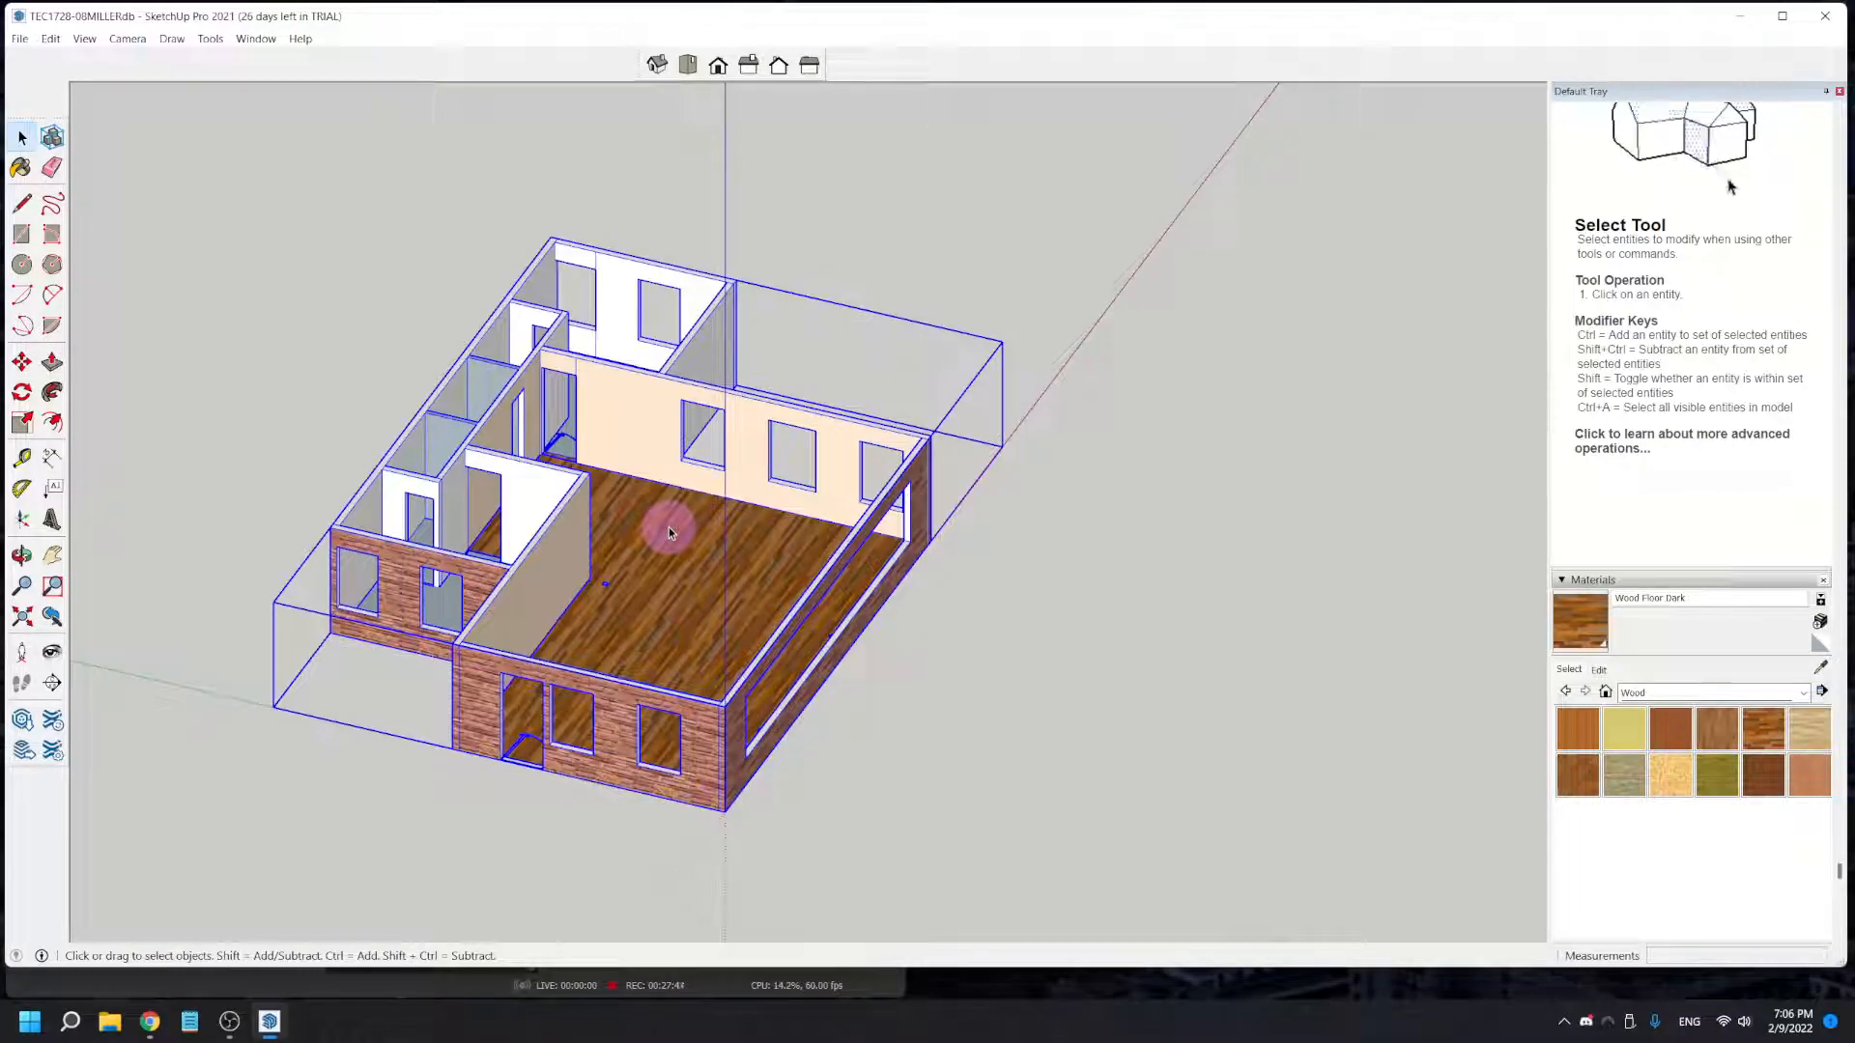
{"action": "middle_click_drag", "start_coordinate": [697, 583], "coordinate": [605, 571]}
{"action": "left_click", "coordinate": [848, 625]}
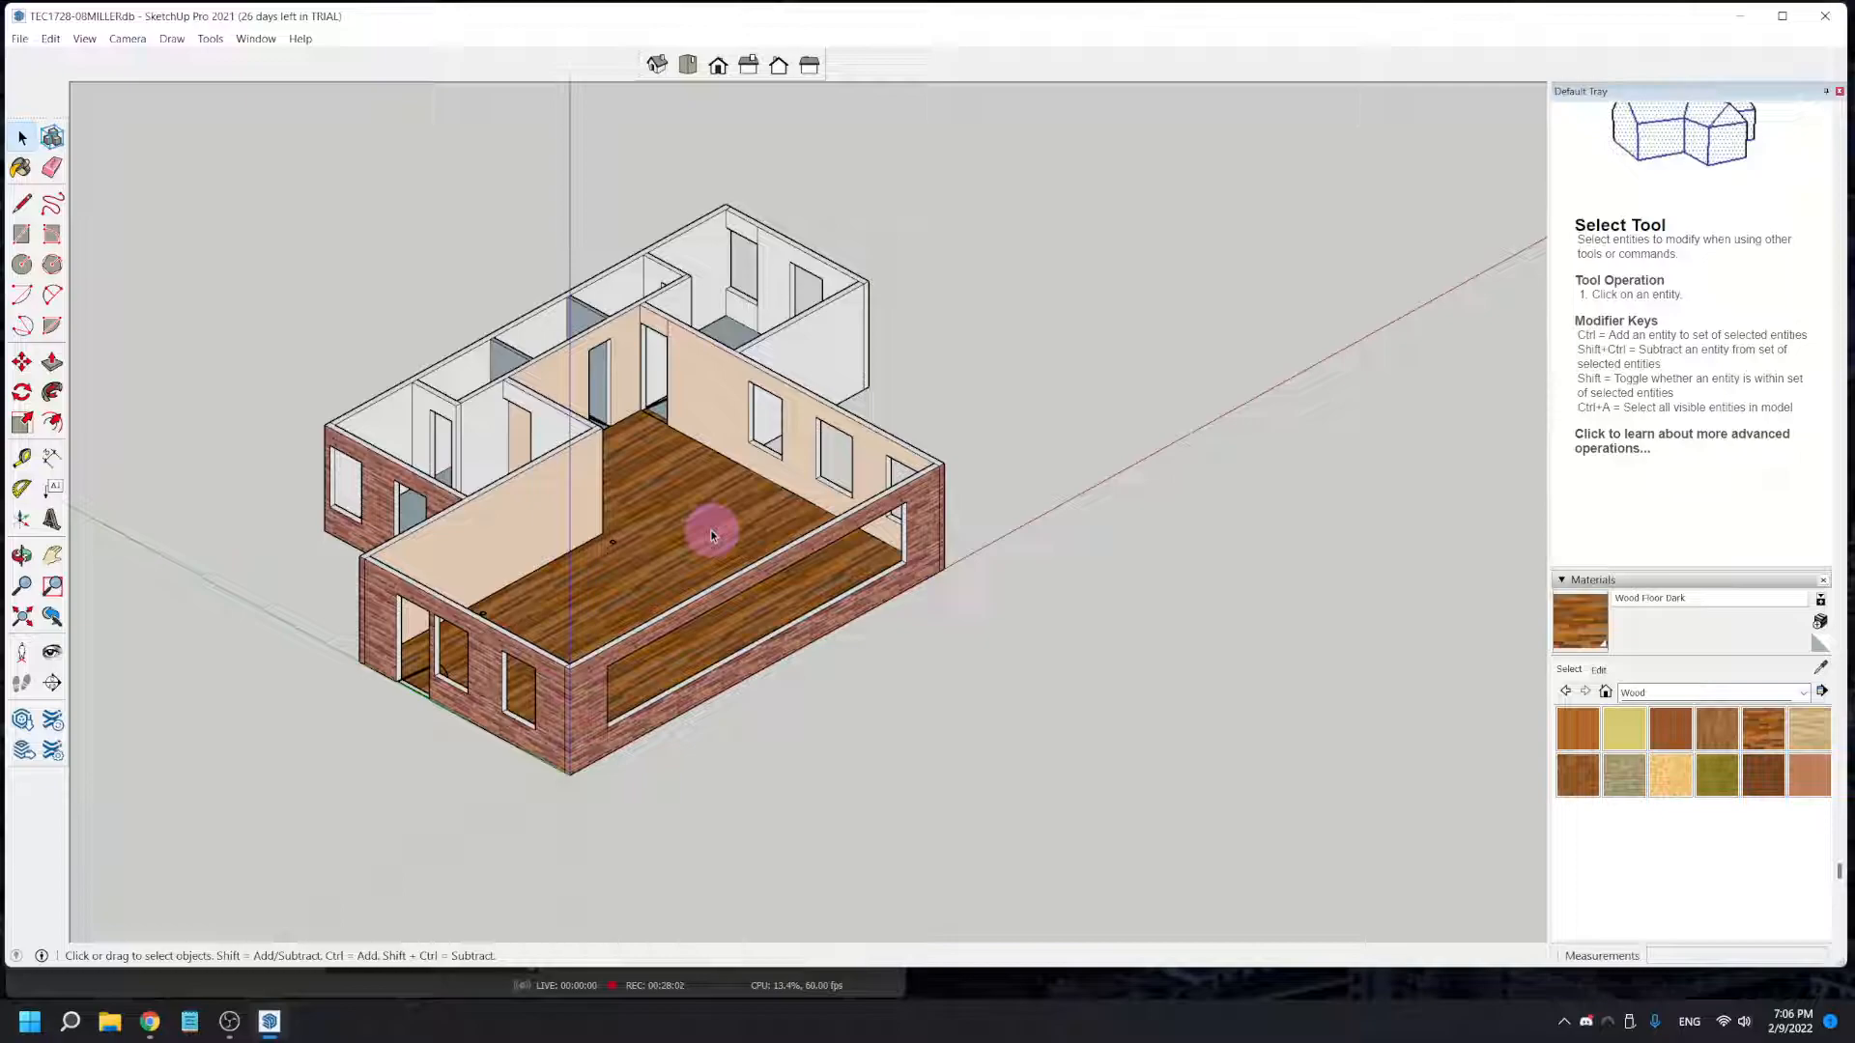
- Check that the house selects as one object by picking its floor and a wall, clearing the selection each time
{"action": "left_click", "coordinate": [612, 540]}
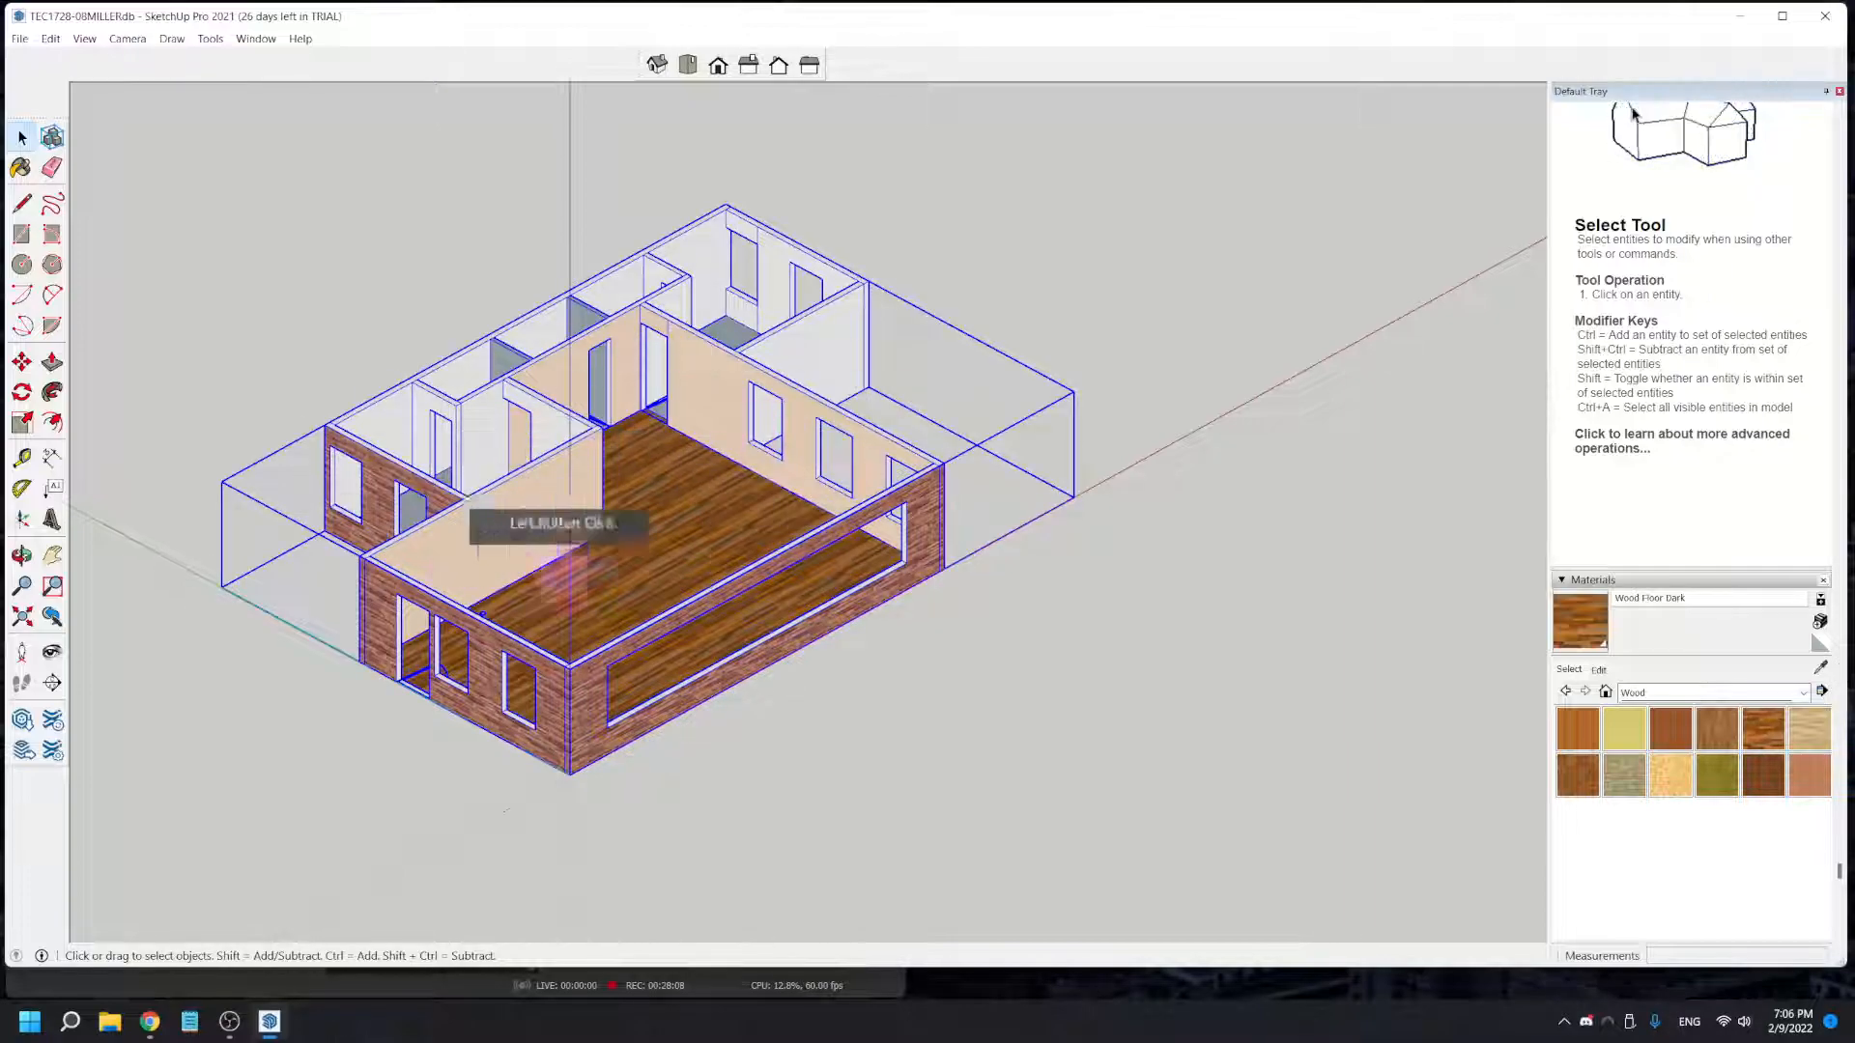
{"action": "left_click", "coordinate": [771, 813]}
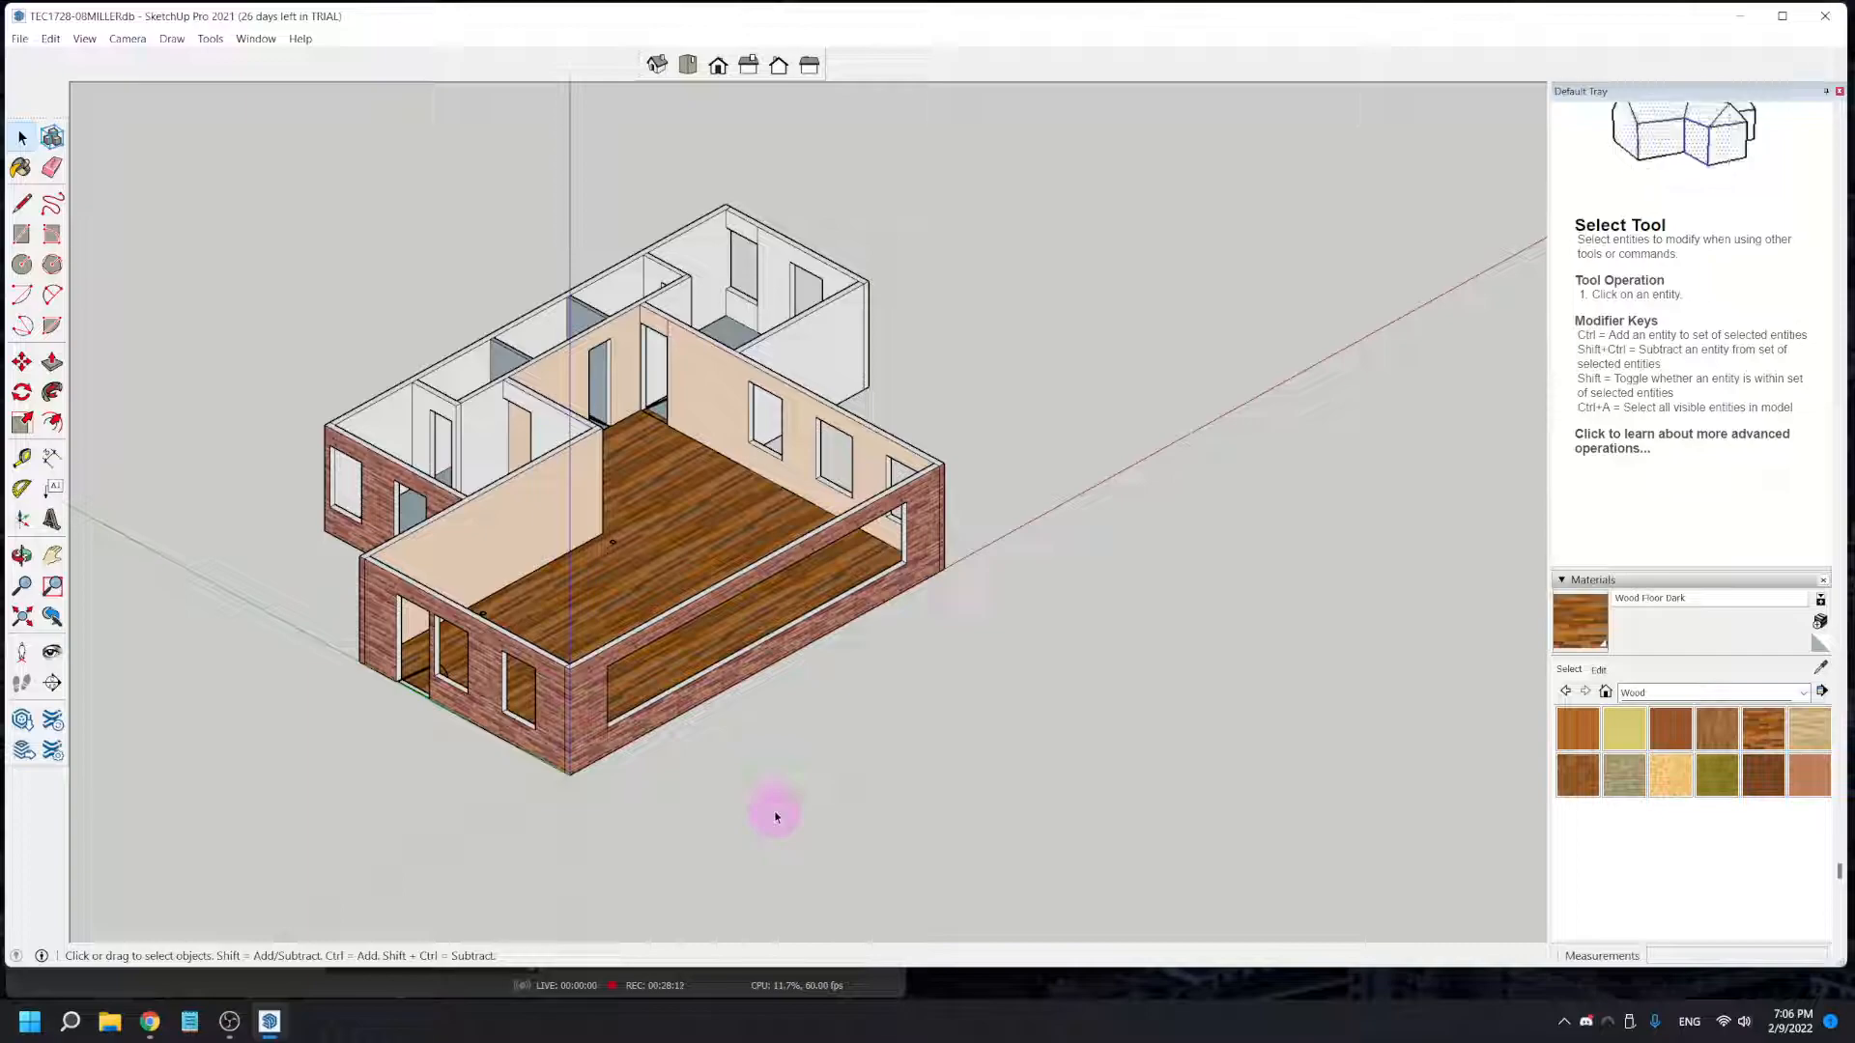
{"action": "left_click", "coordinate": [588, 428]}
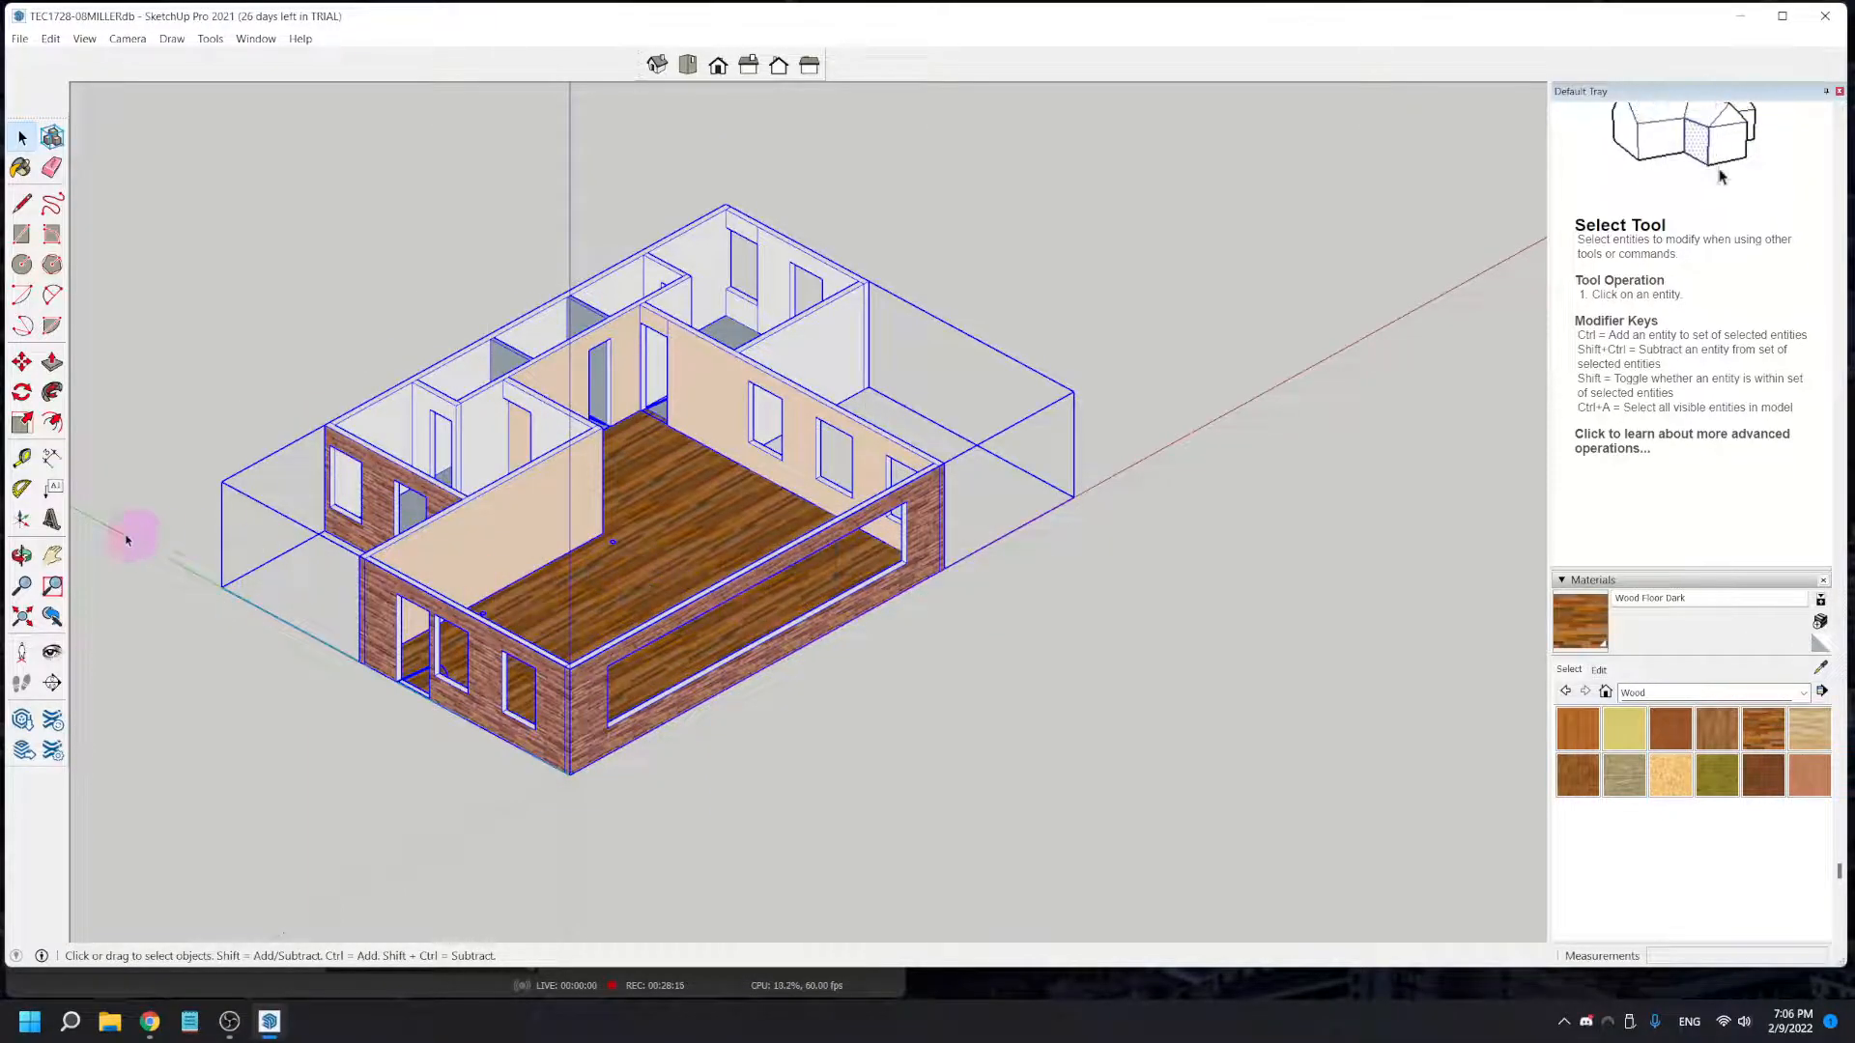
{"action": "left_click", "coordinate": [253, 747]}
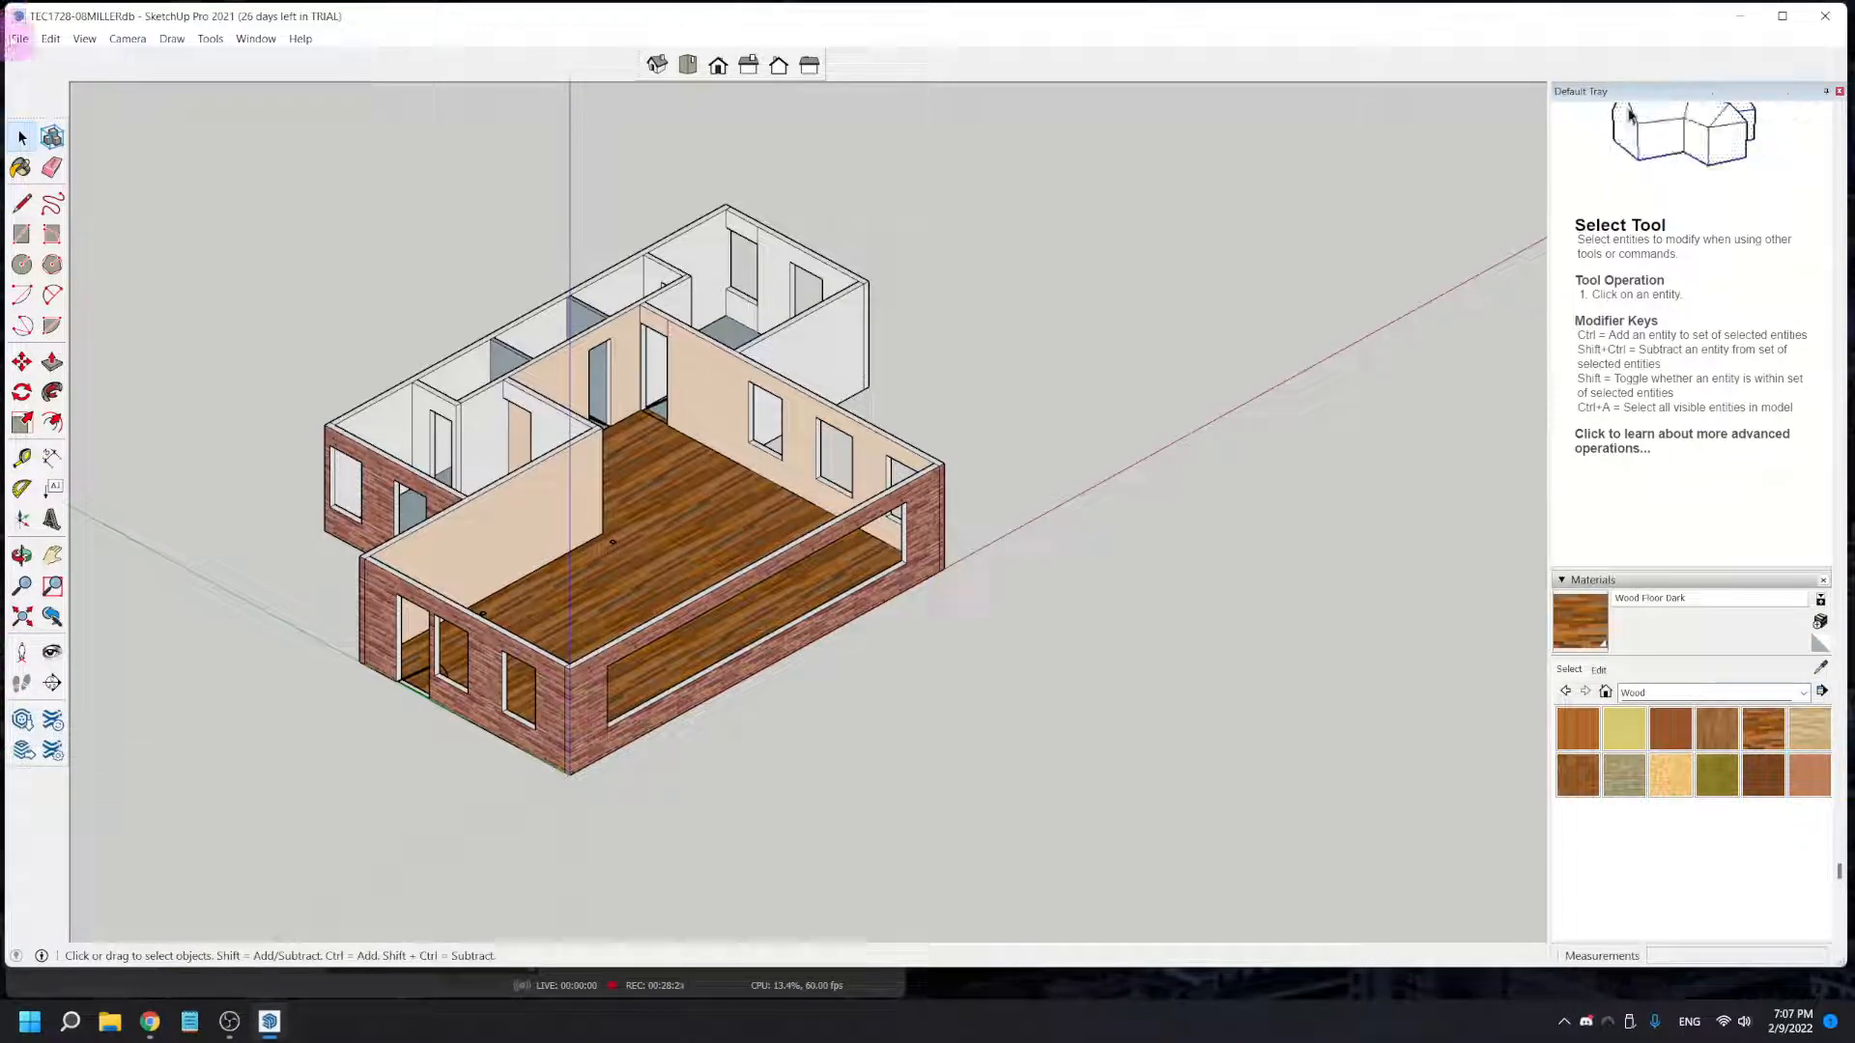
- Open 3D Warehouse, enlarge its window and search for "door"
{"action": "left_click", "coordinate": [18, 39]}
{"action": "mouse_move", "coordinate": [114, 300]}
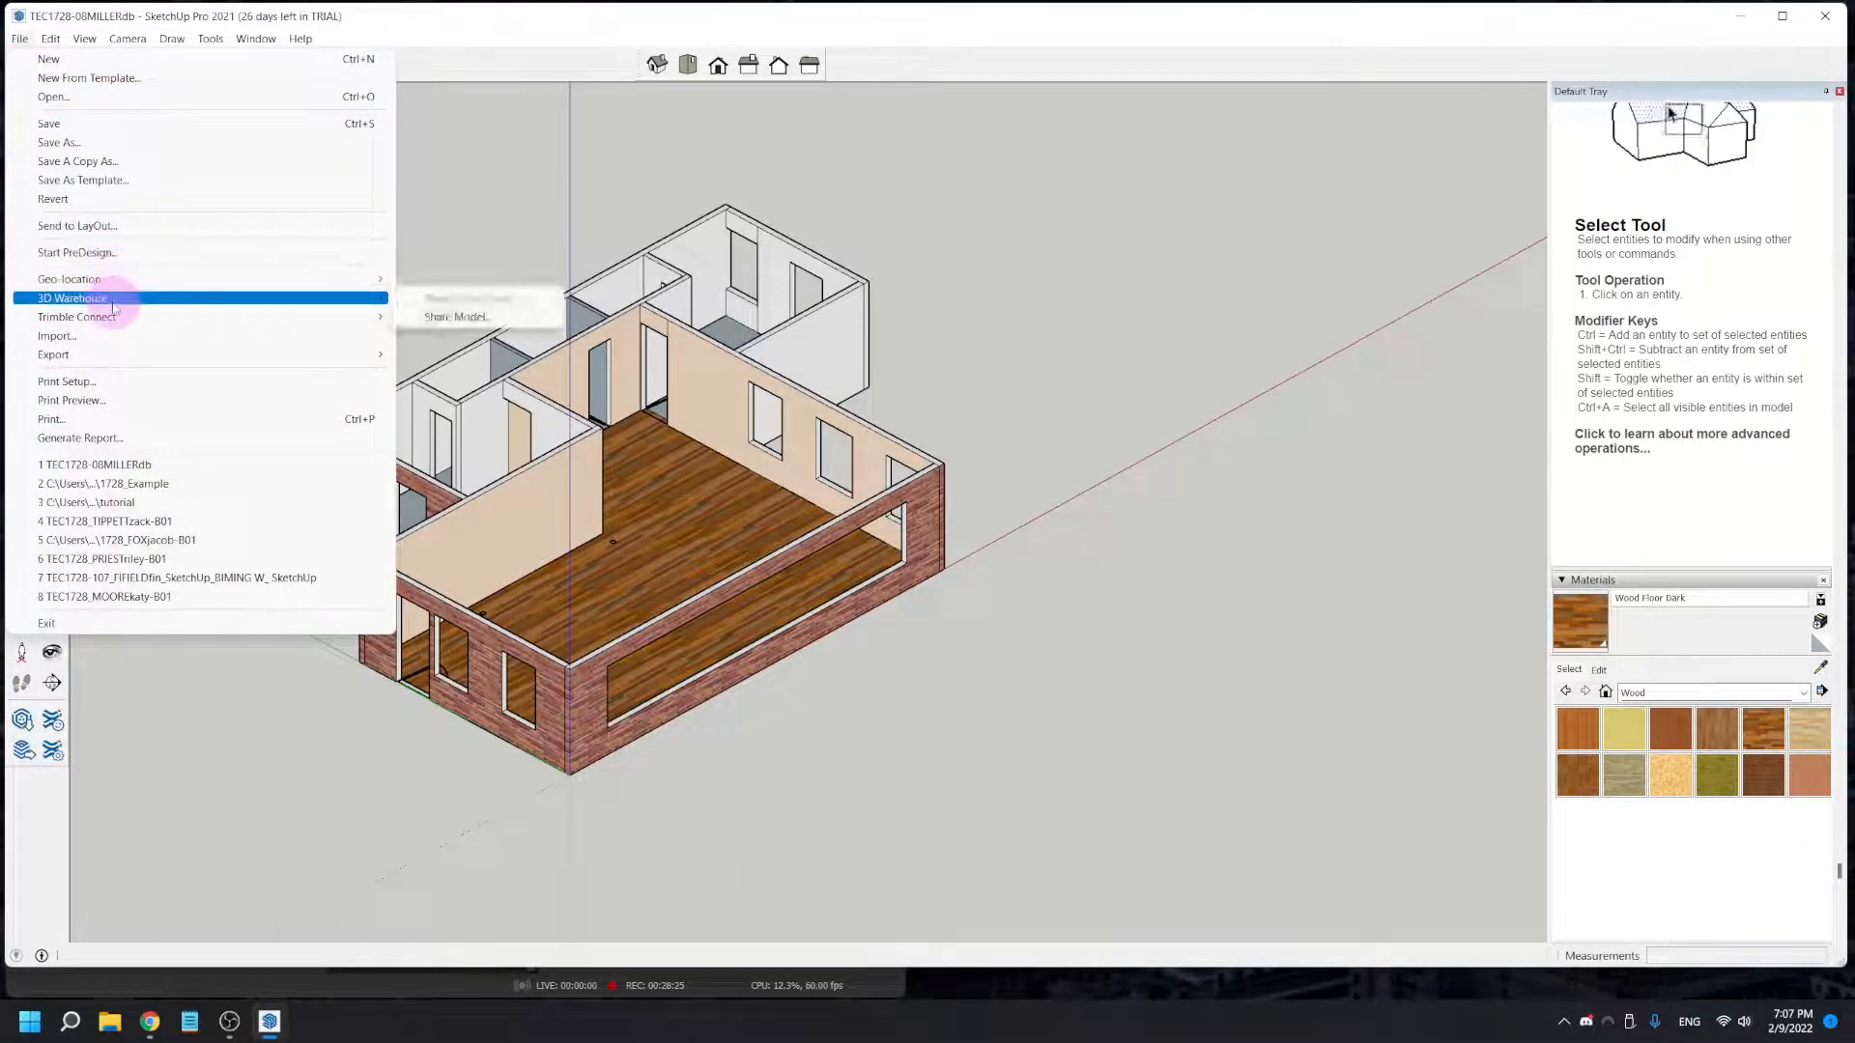
{"action": "left_click", "coordinate": [23, 721]}
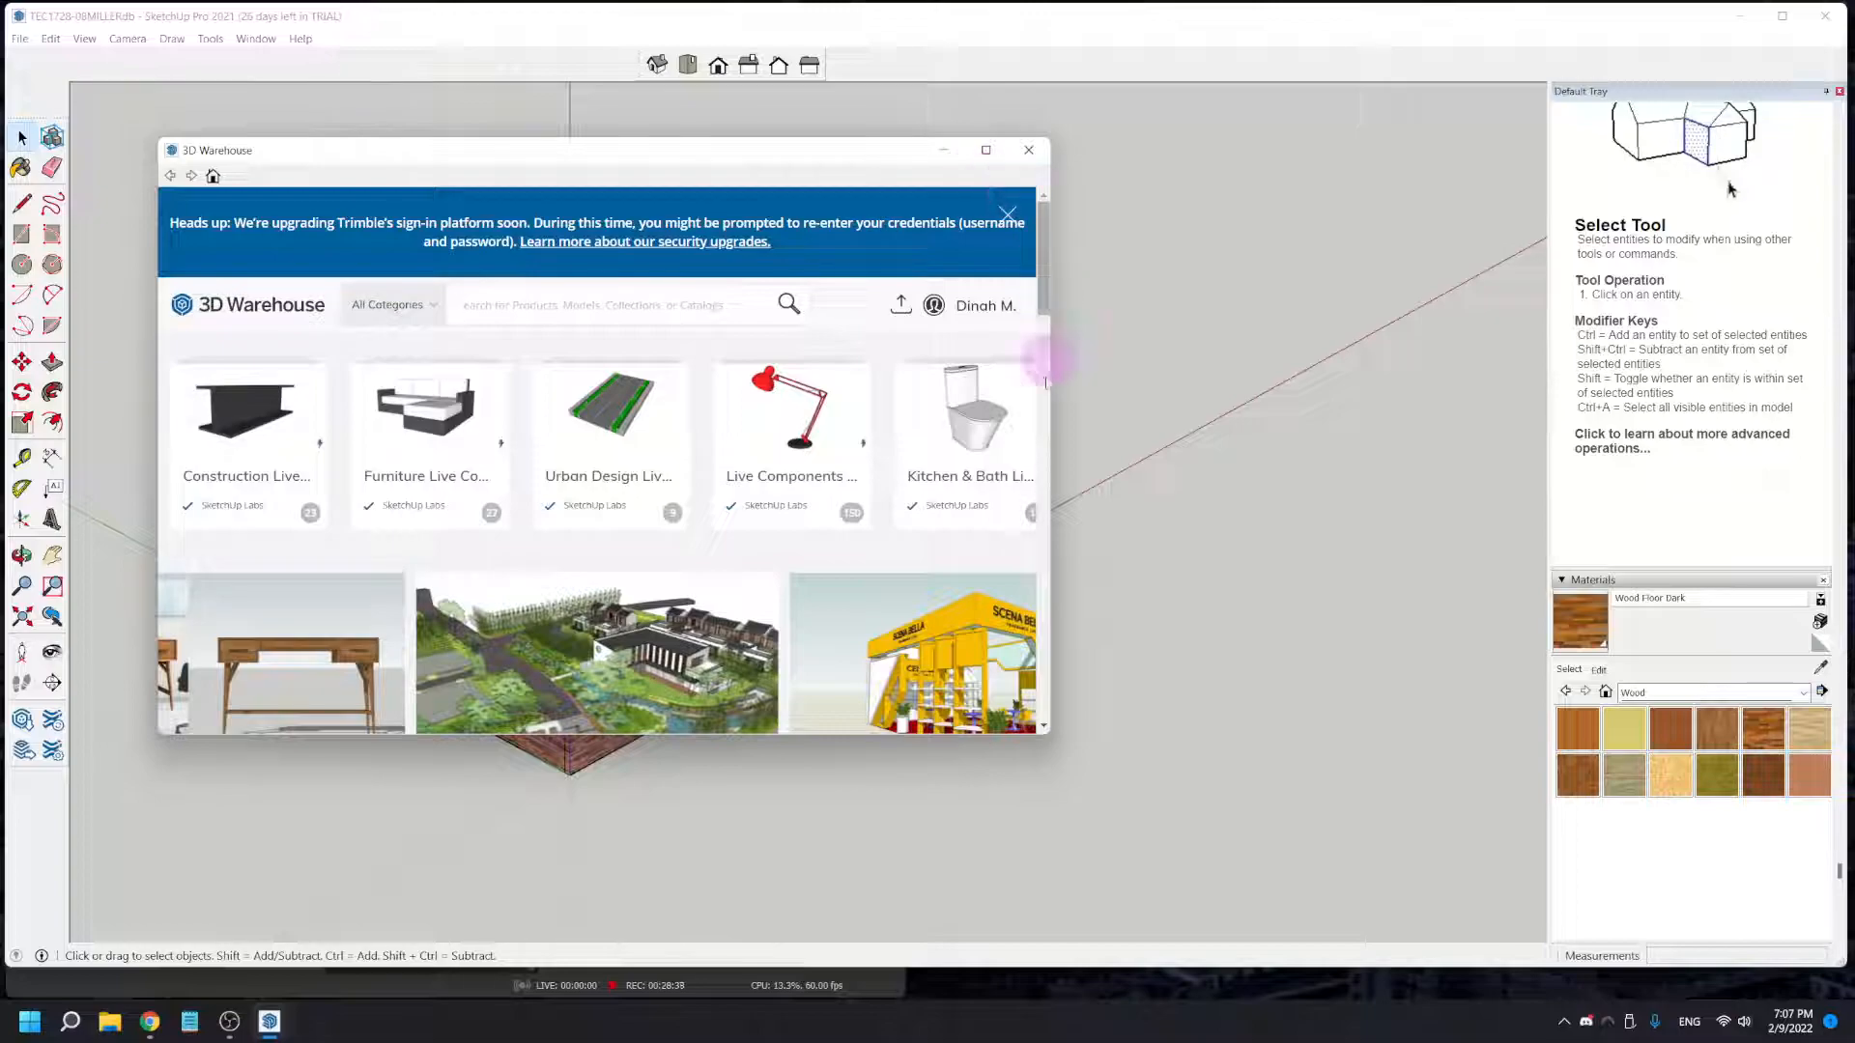
{"action": "left_click_drag", "start_coordinate": [1051, 738], "coordinate": [1354, 872]}
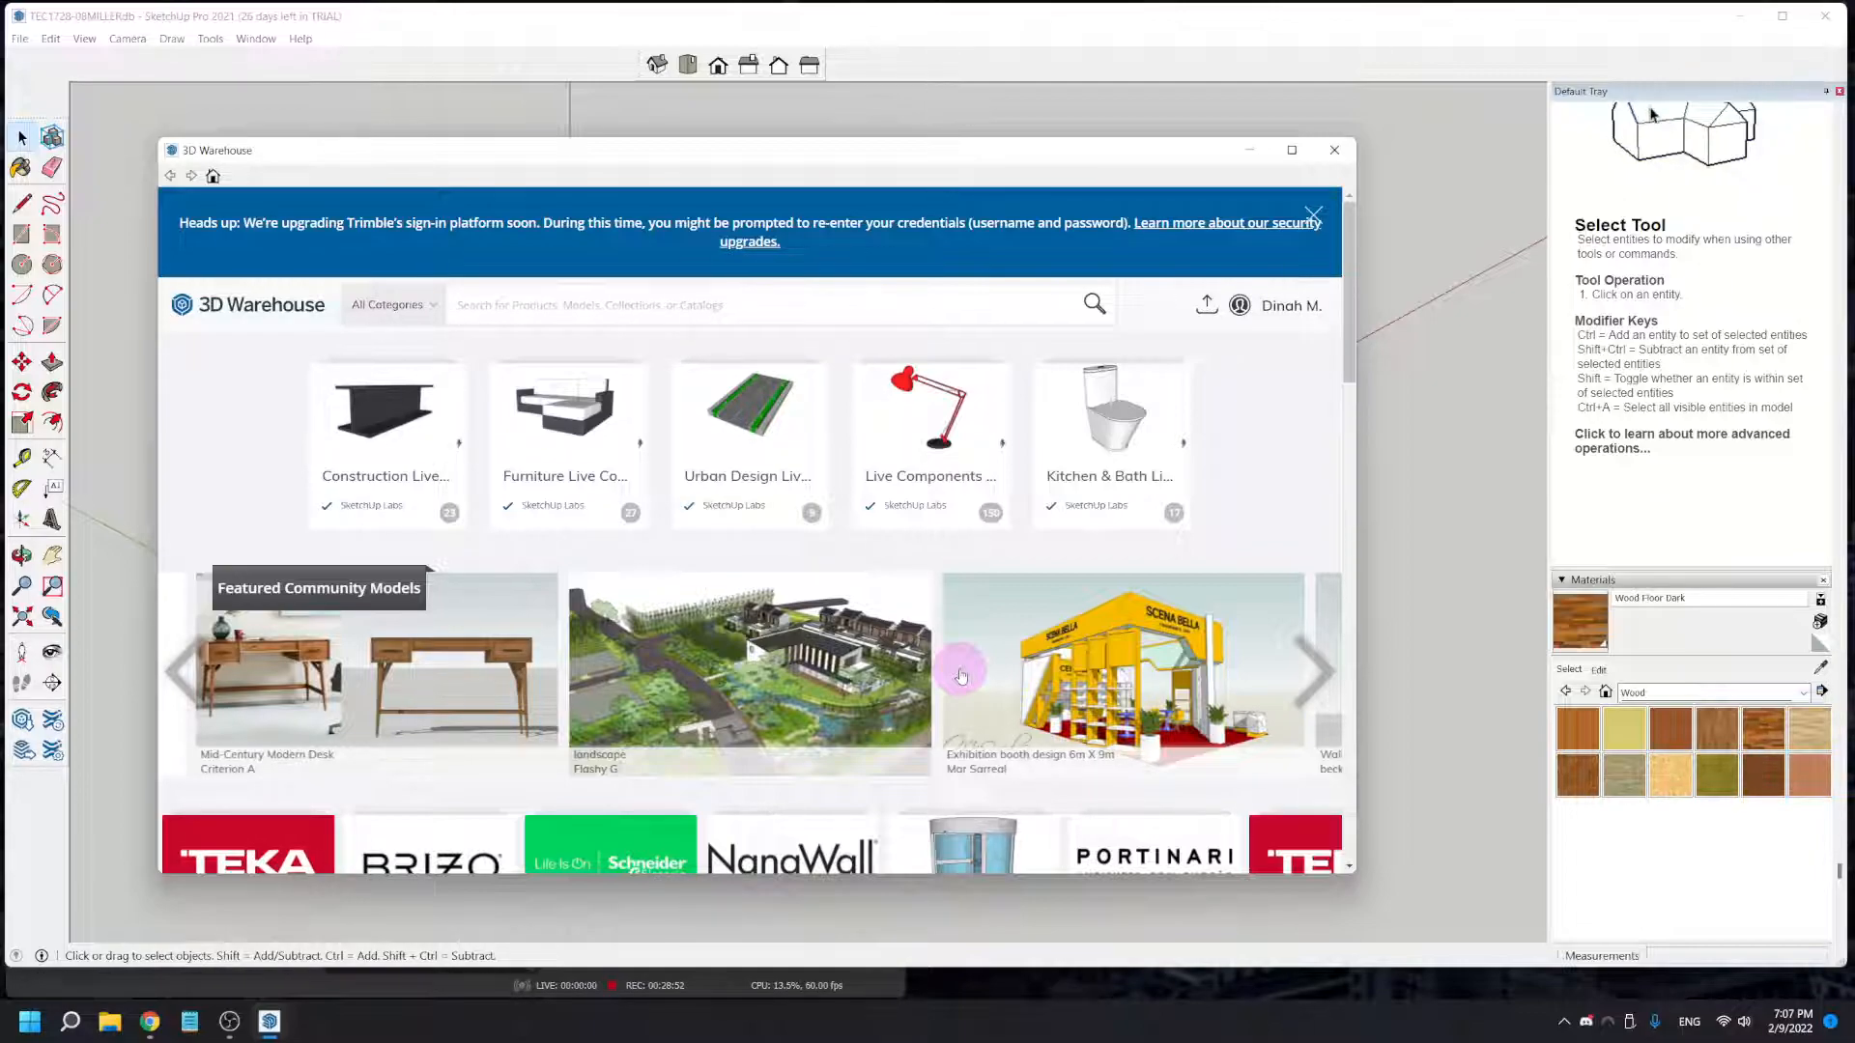
{"action": "type", "text": "door"}
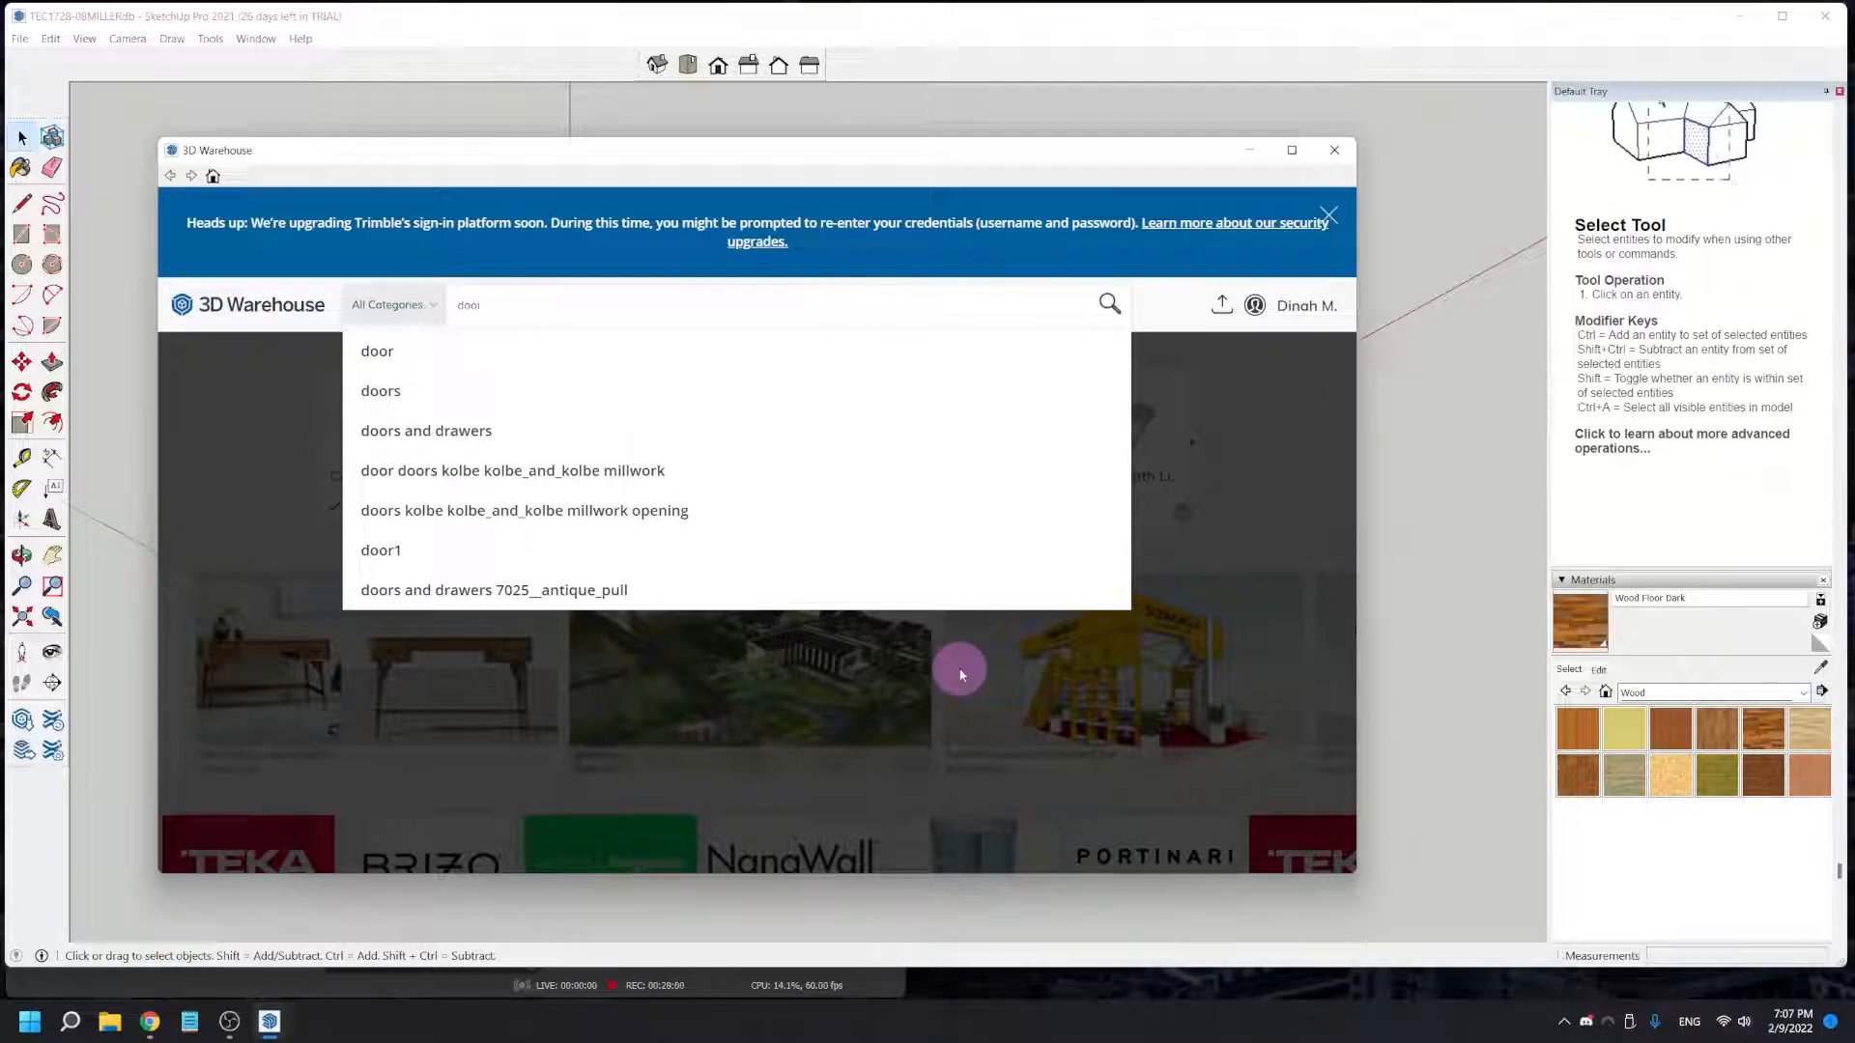
{"action": "key", "text": "Return"}
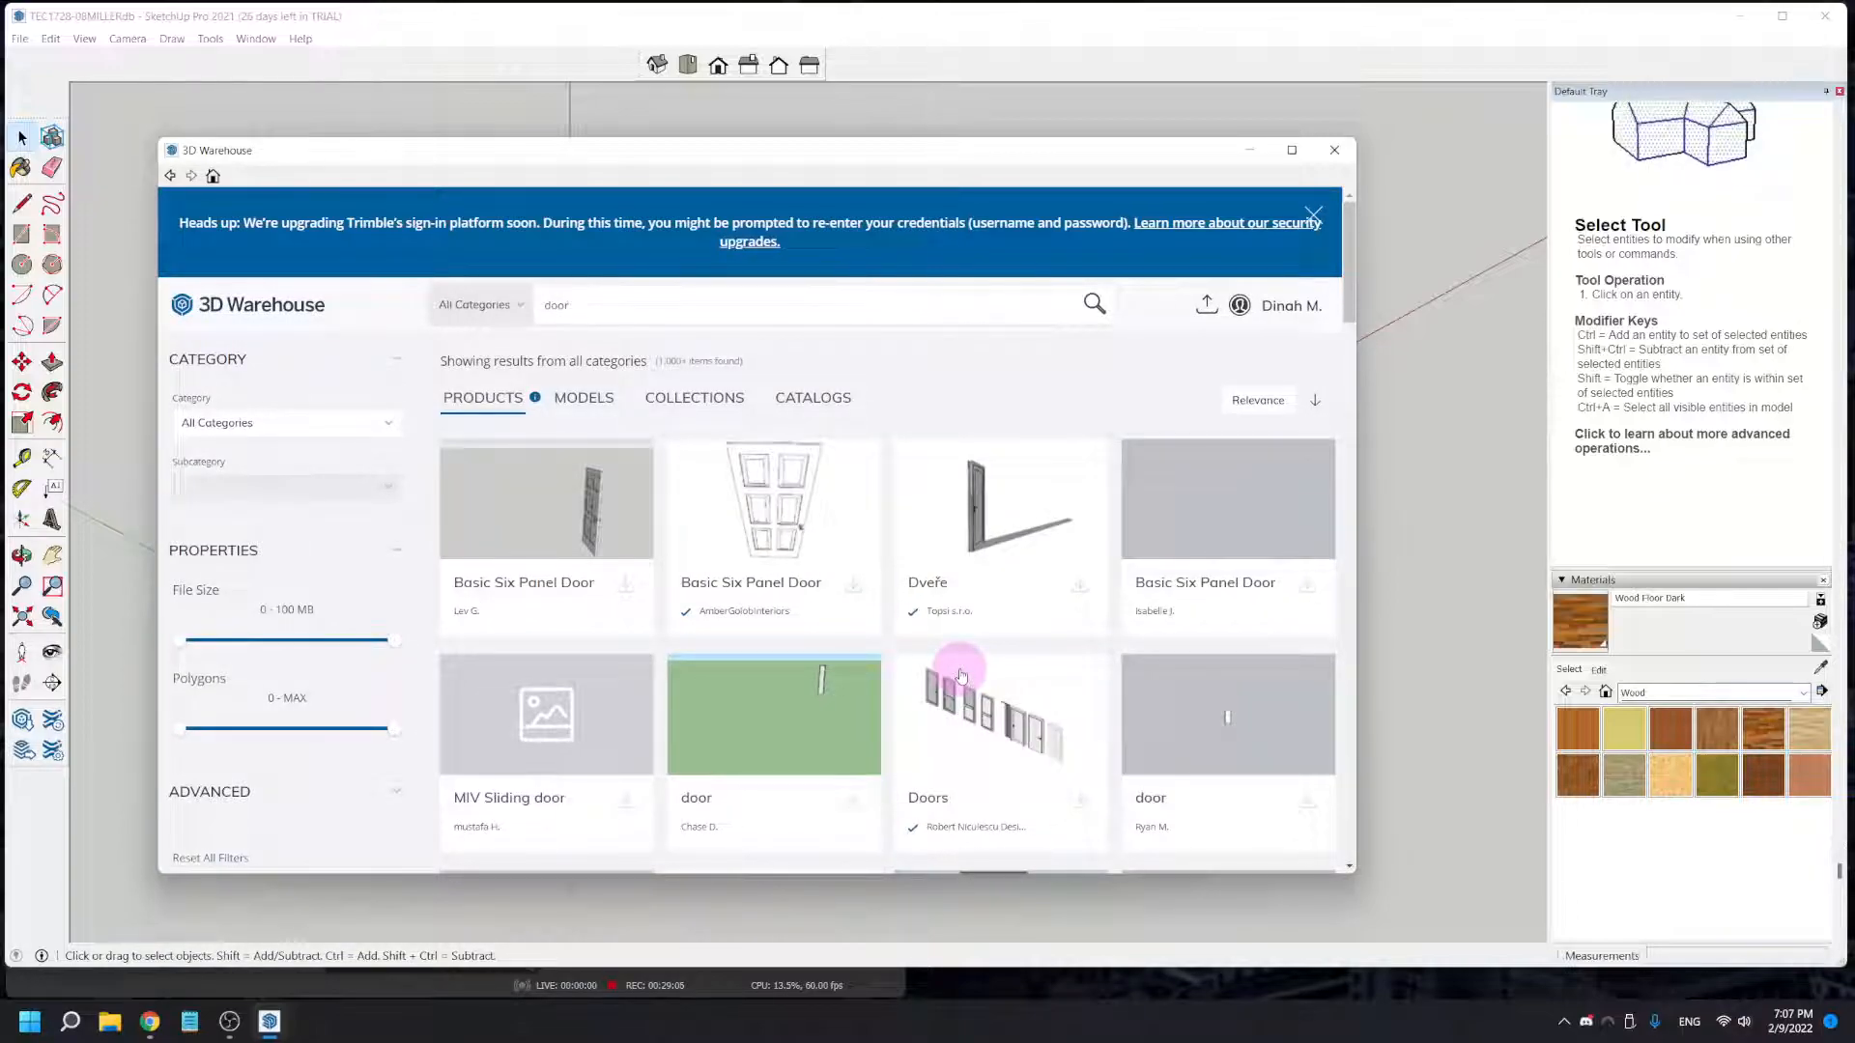
- Load the dark Buitendeur door from the Models results directly into the model and place it outside the front wall
{"action": "scroll", "coordinate": [956, 677], "scroll_direction": "down", "scroll_amount": 4}
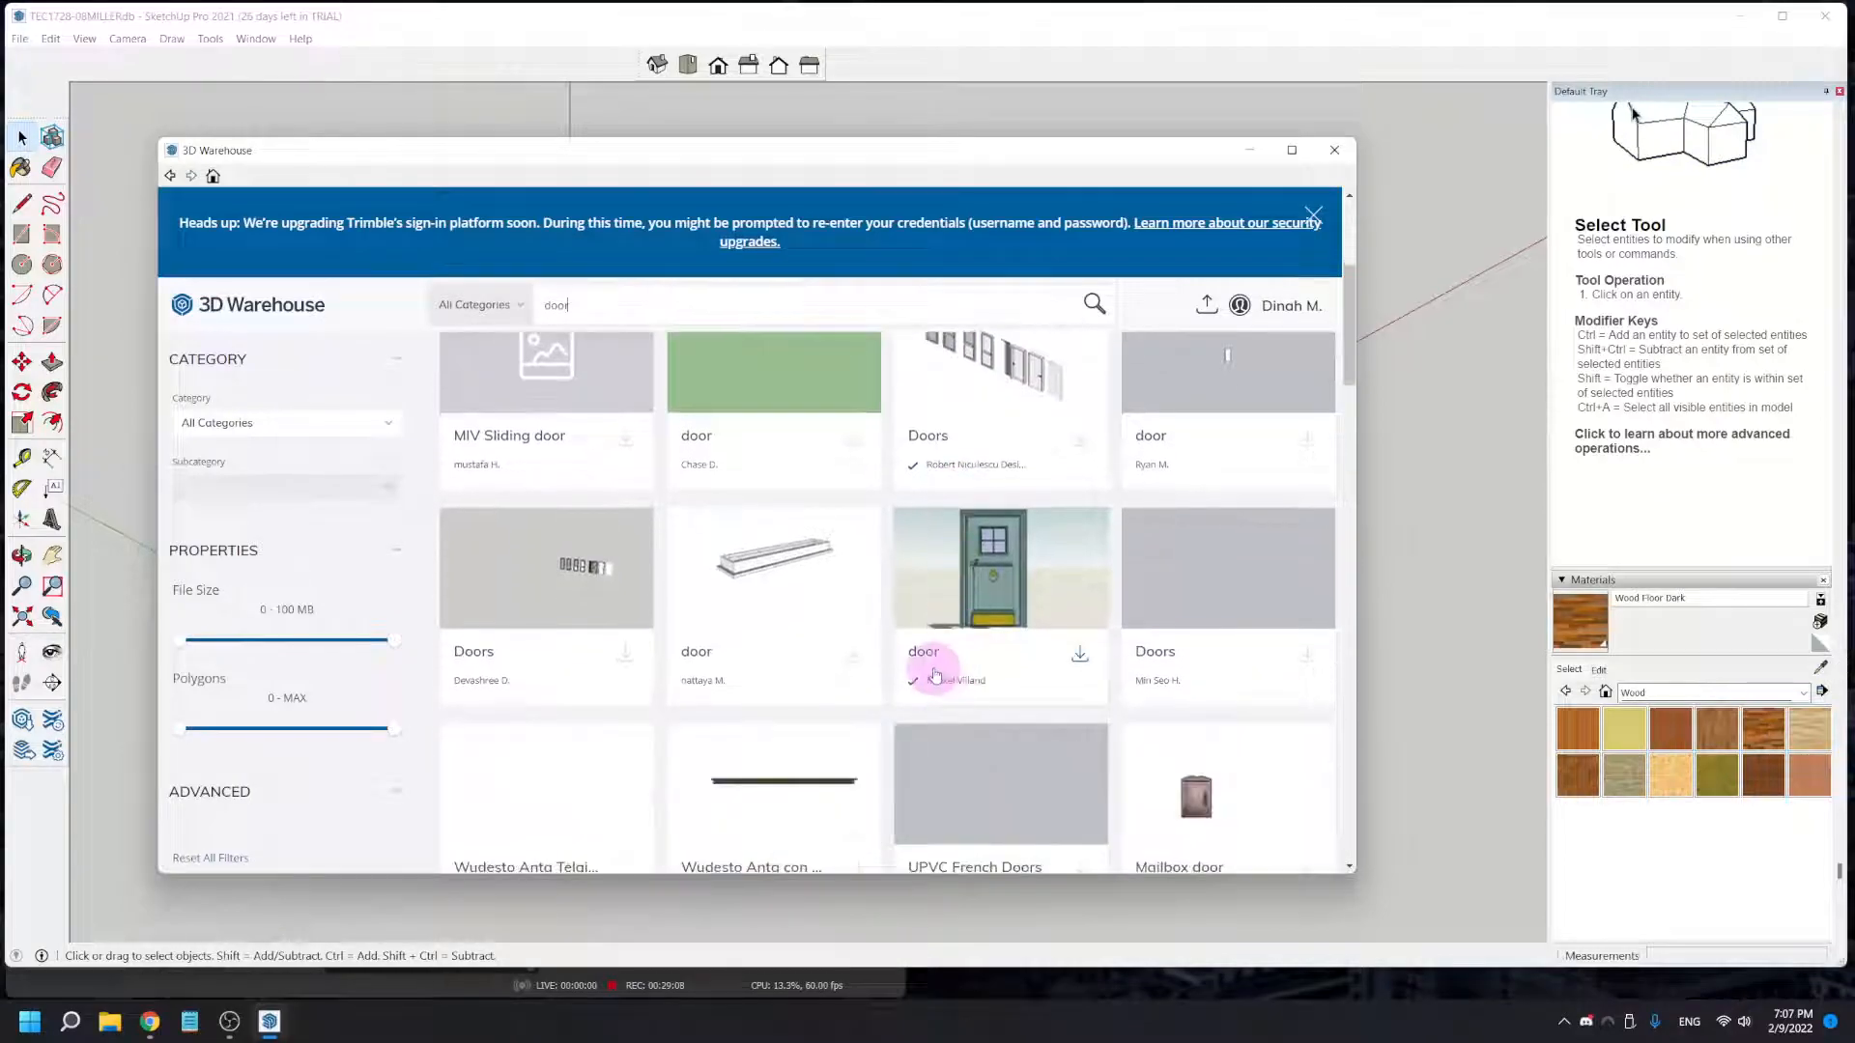
{"action": "scroll", "coordinate": [933, 691], "scroll_direction": "down", "scroll_amount": 5}
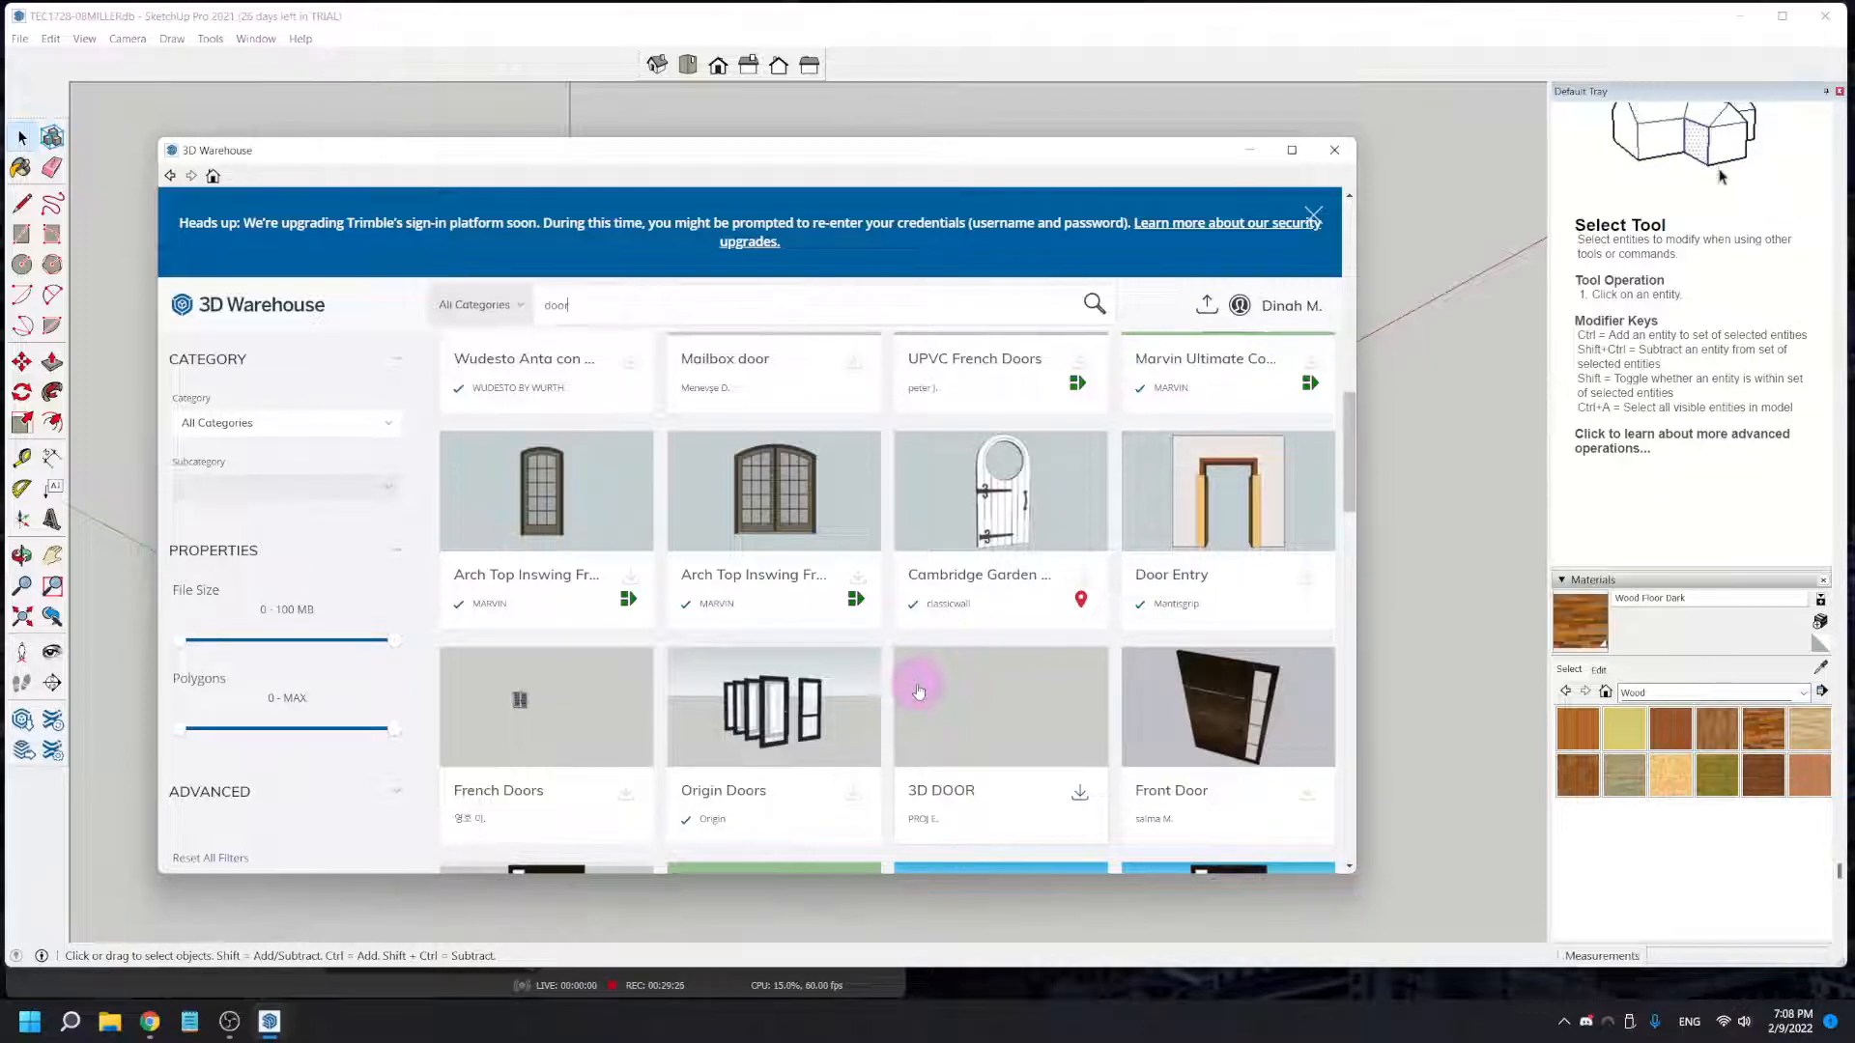
{"action": "scroll", "coordinate": [888, 636], "scroll_direction": "down", "scroll_amount": 3}
{"action": "scroll", "coordinate": [889, 636], "scroll_direction": "down", "scroll_amount": 2}
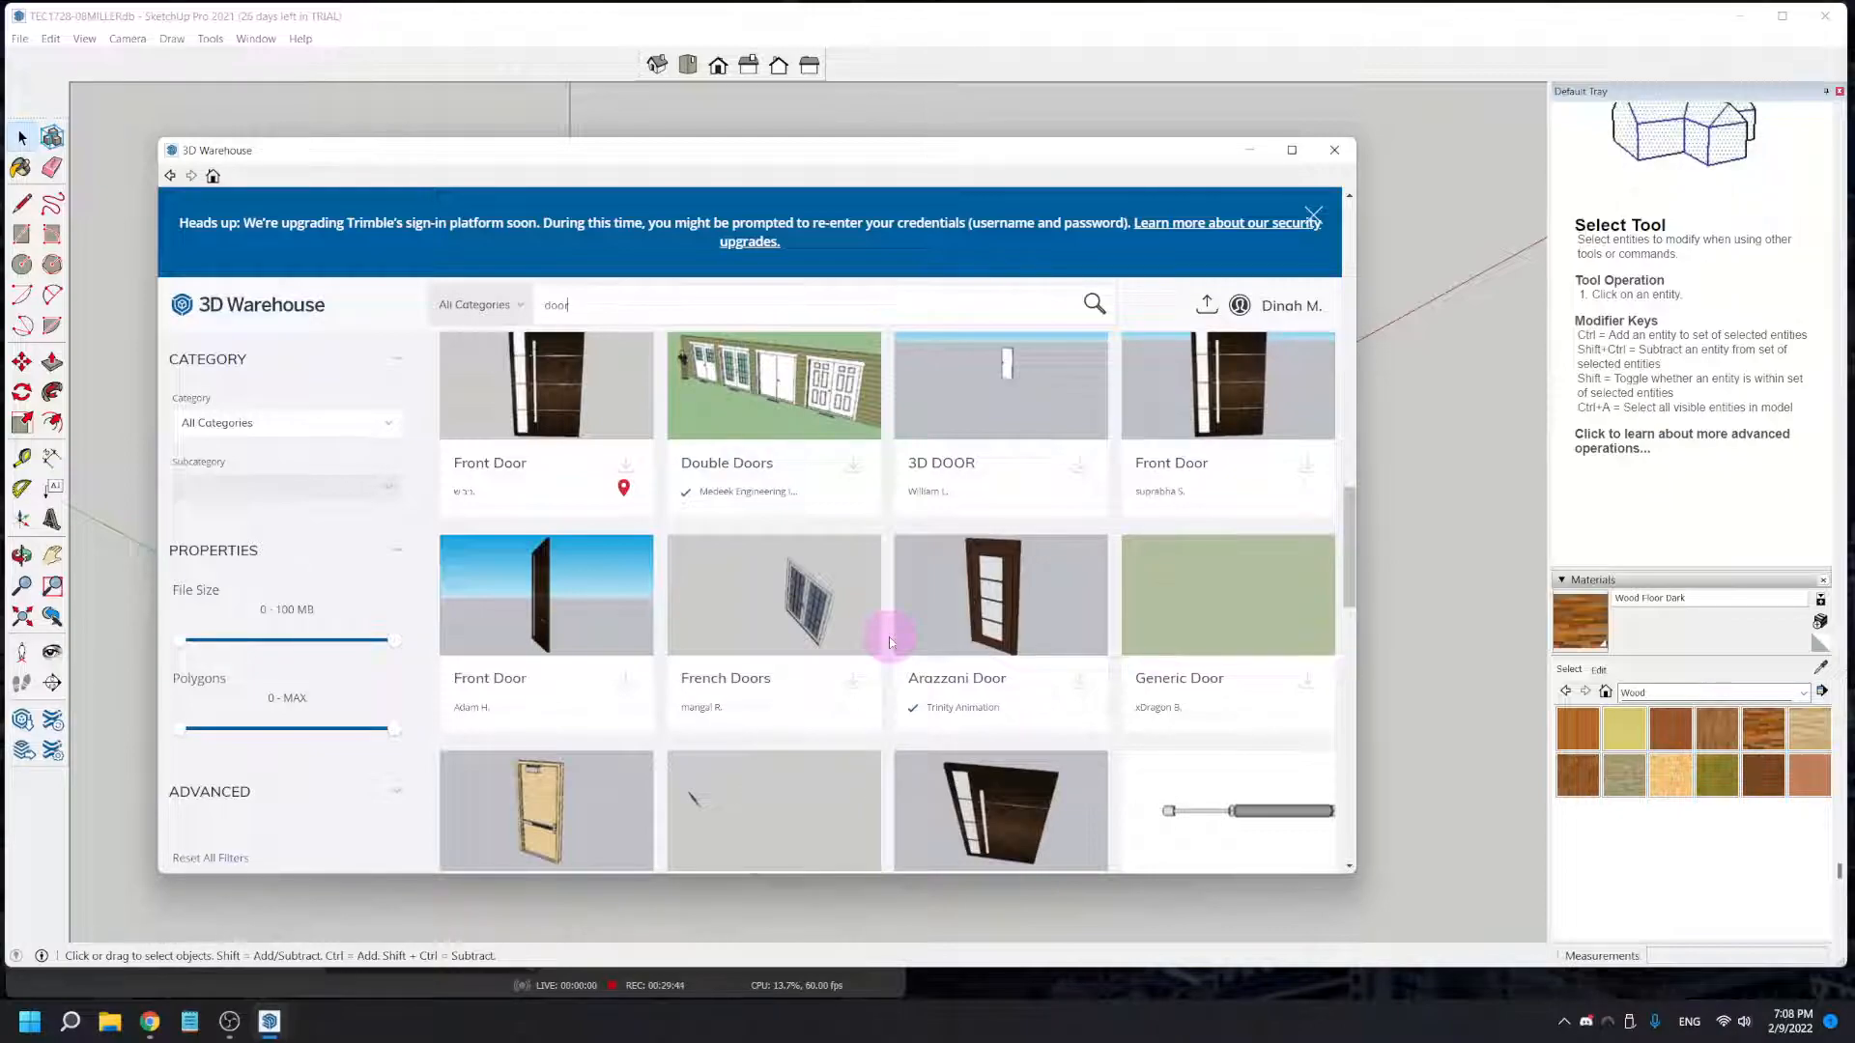
{"action": "left_click_drag", "start_coordinate": [1350, 542], "coordinate": [1341, 230]}
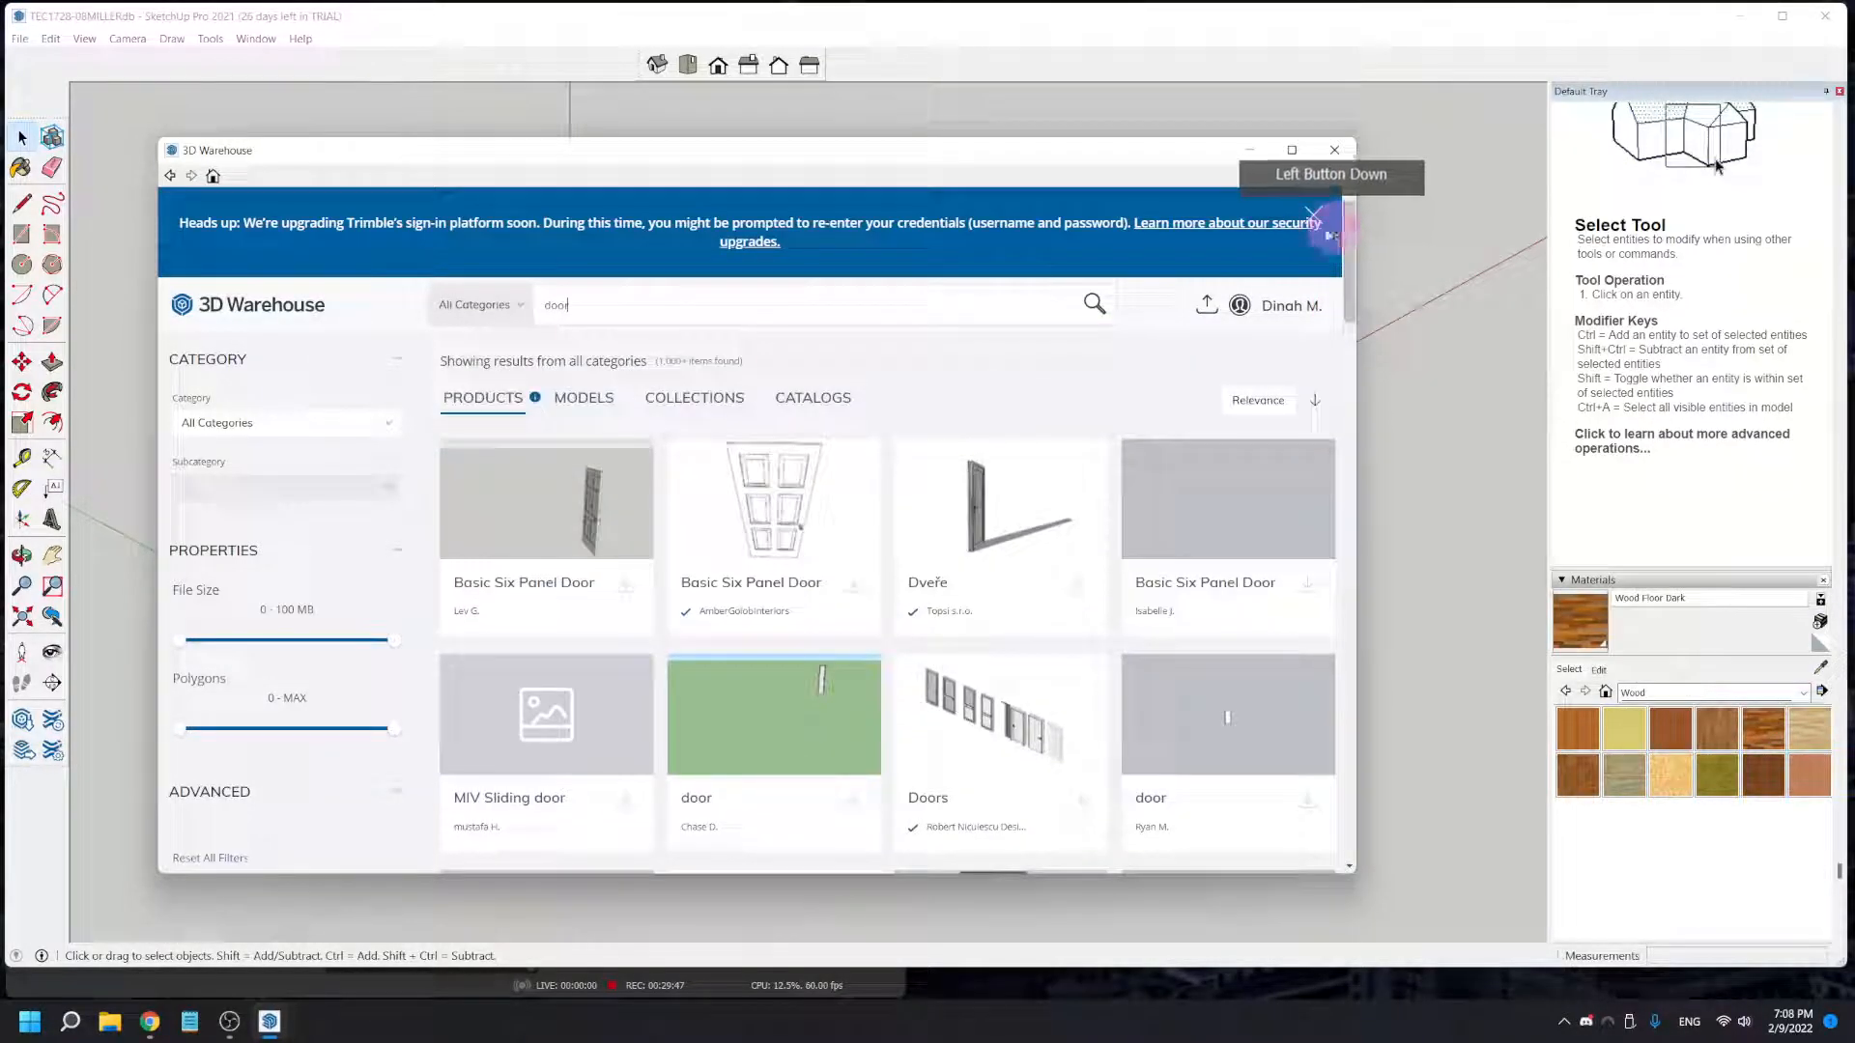
{"action": "left_click", "coordinate": [576, 399]}
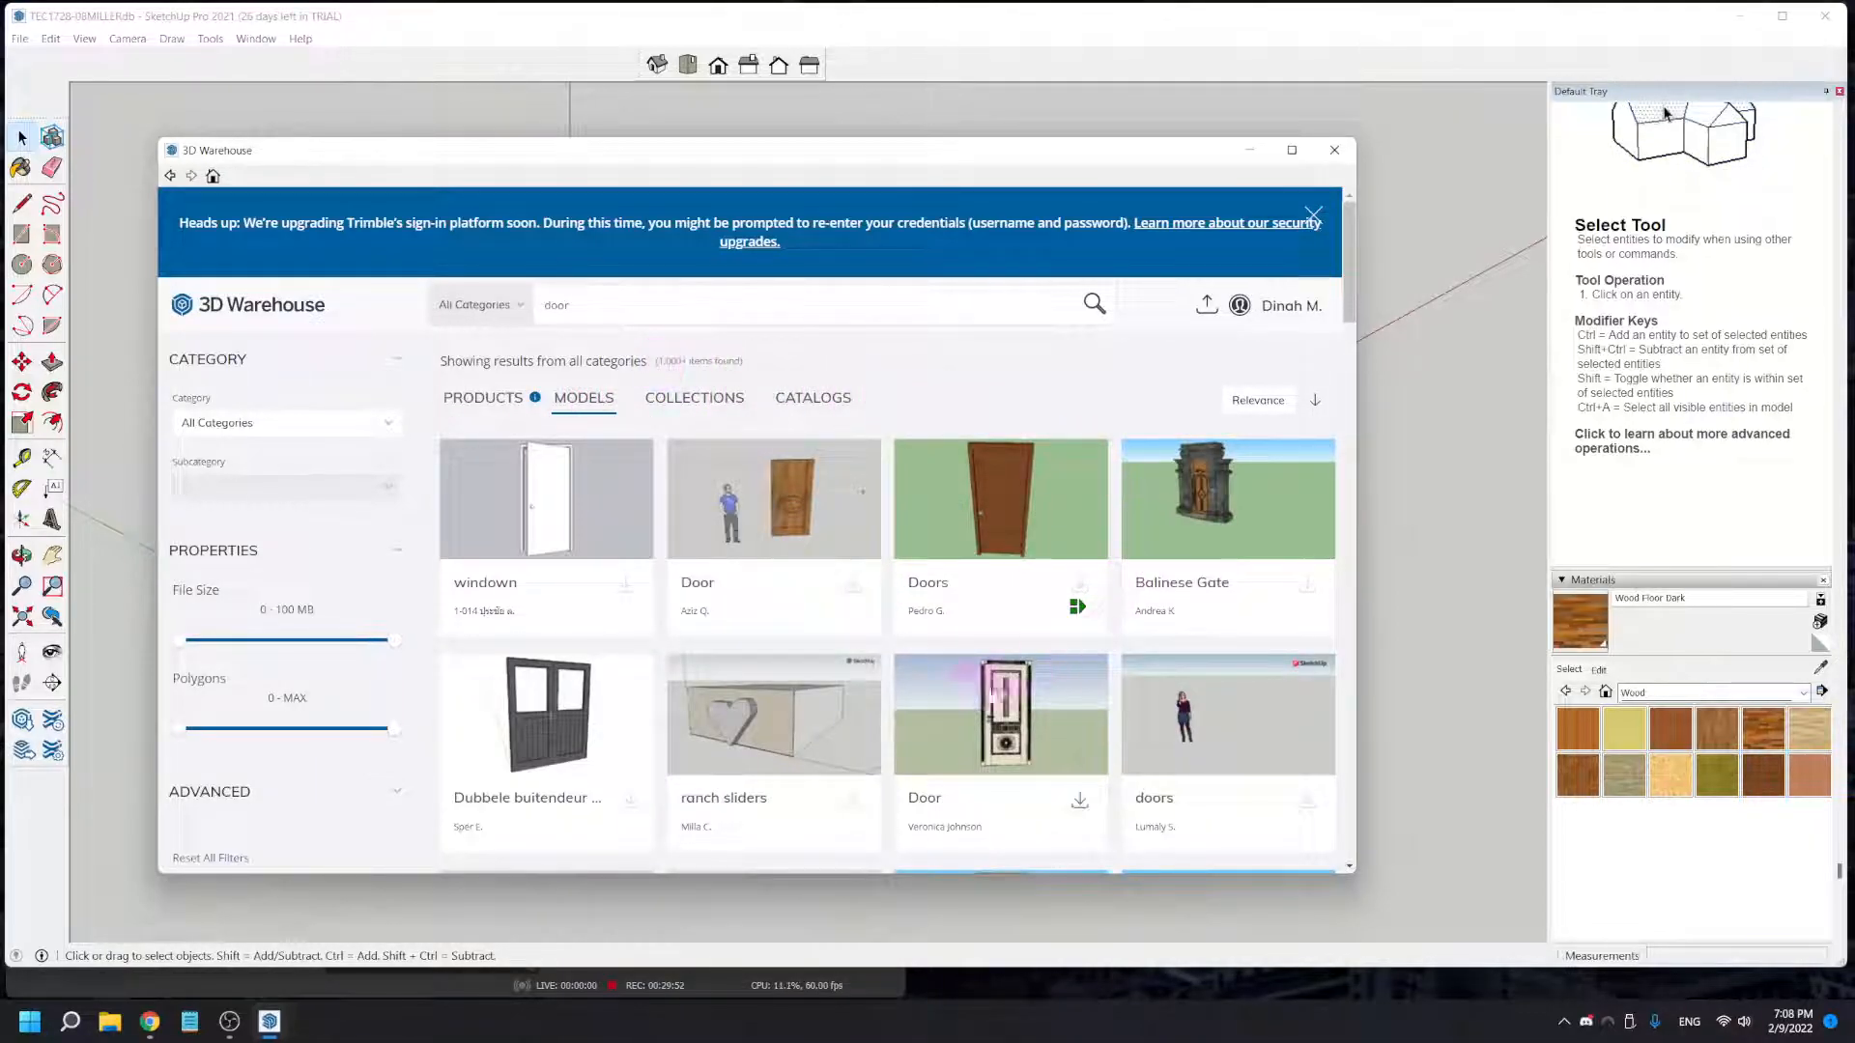
{"action": "scroll", "coordinate": [938, 674], "scroll_direction": "down", "scroll_amount": 6}
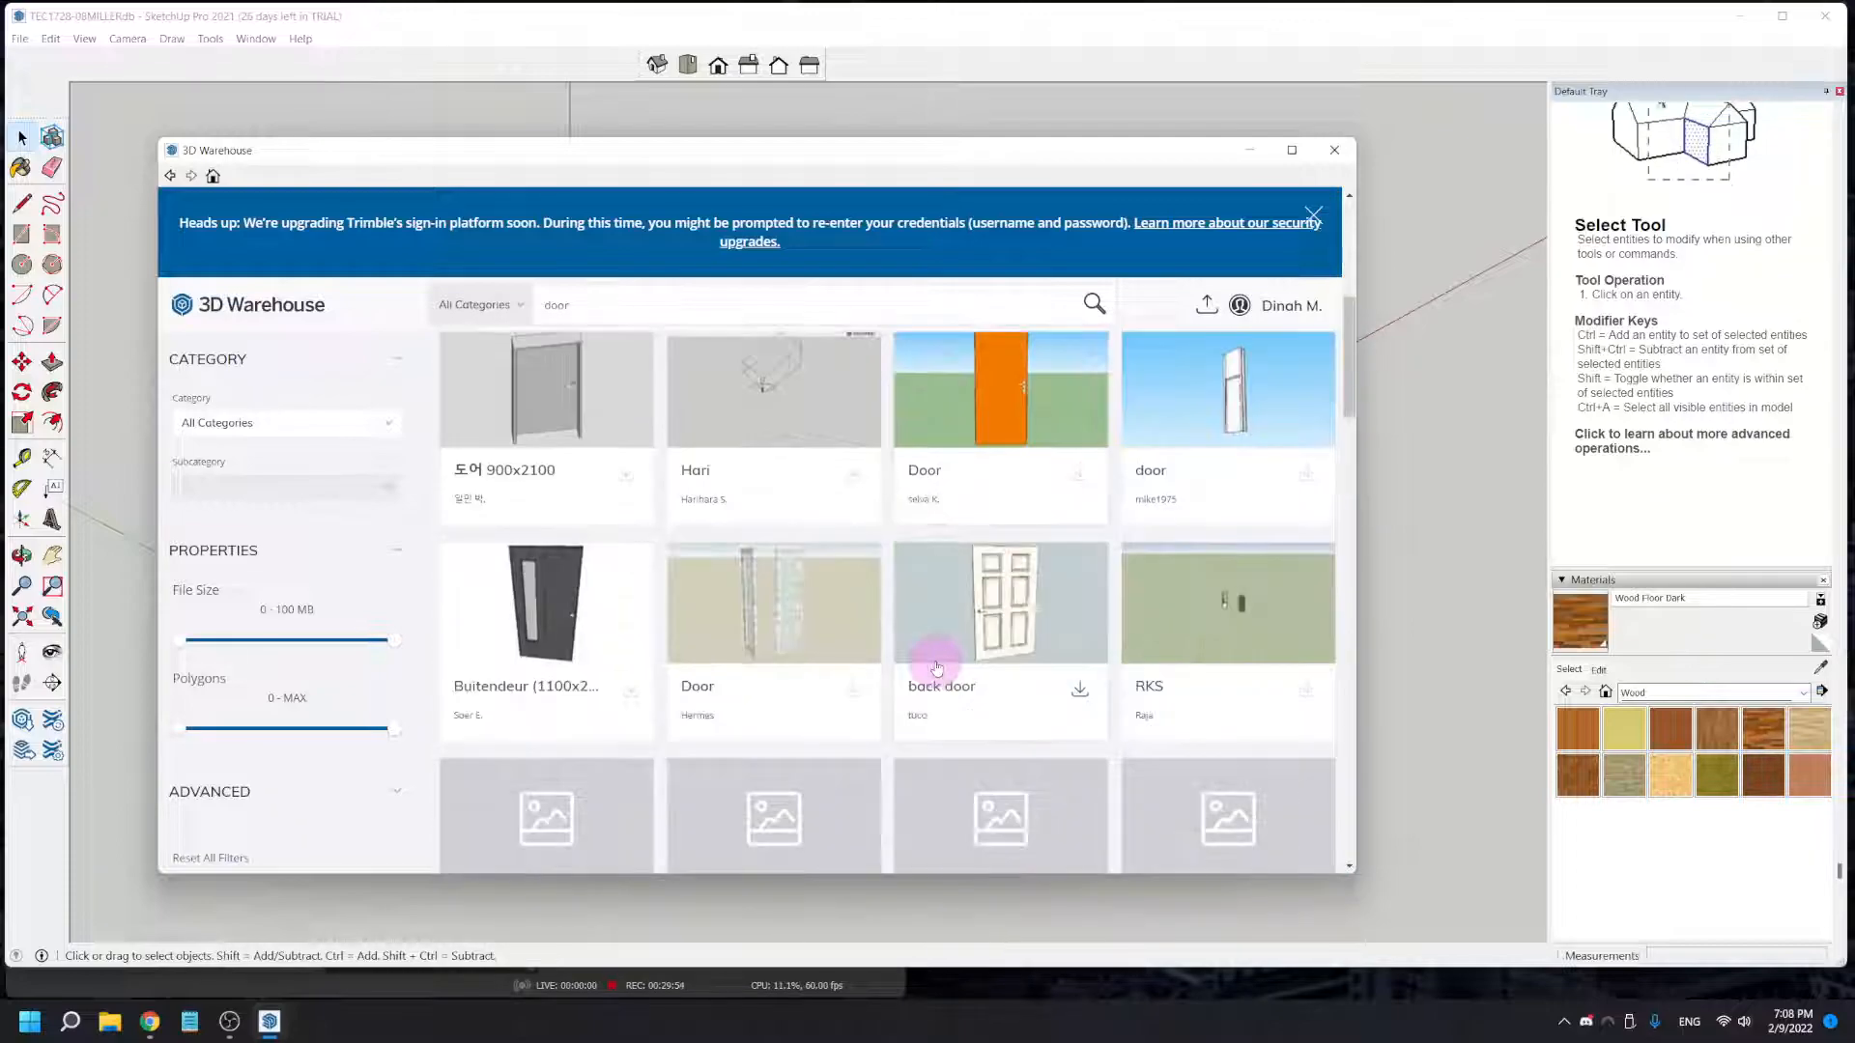
{"action": "scroll", "coordinate": [936, 666], "scroll_direction": "down", "scroll_amount": 1}
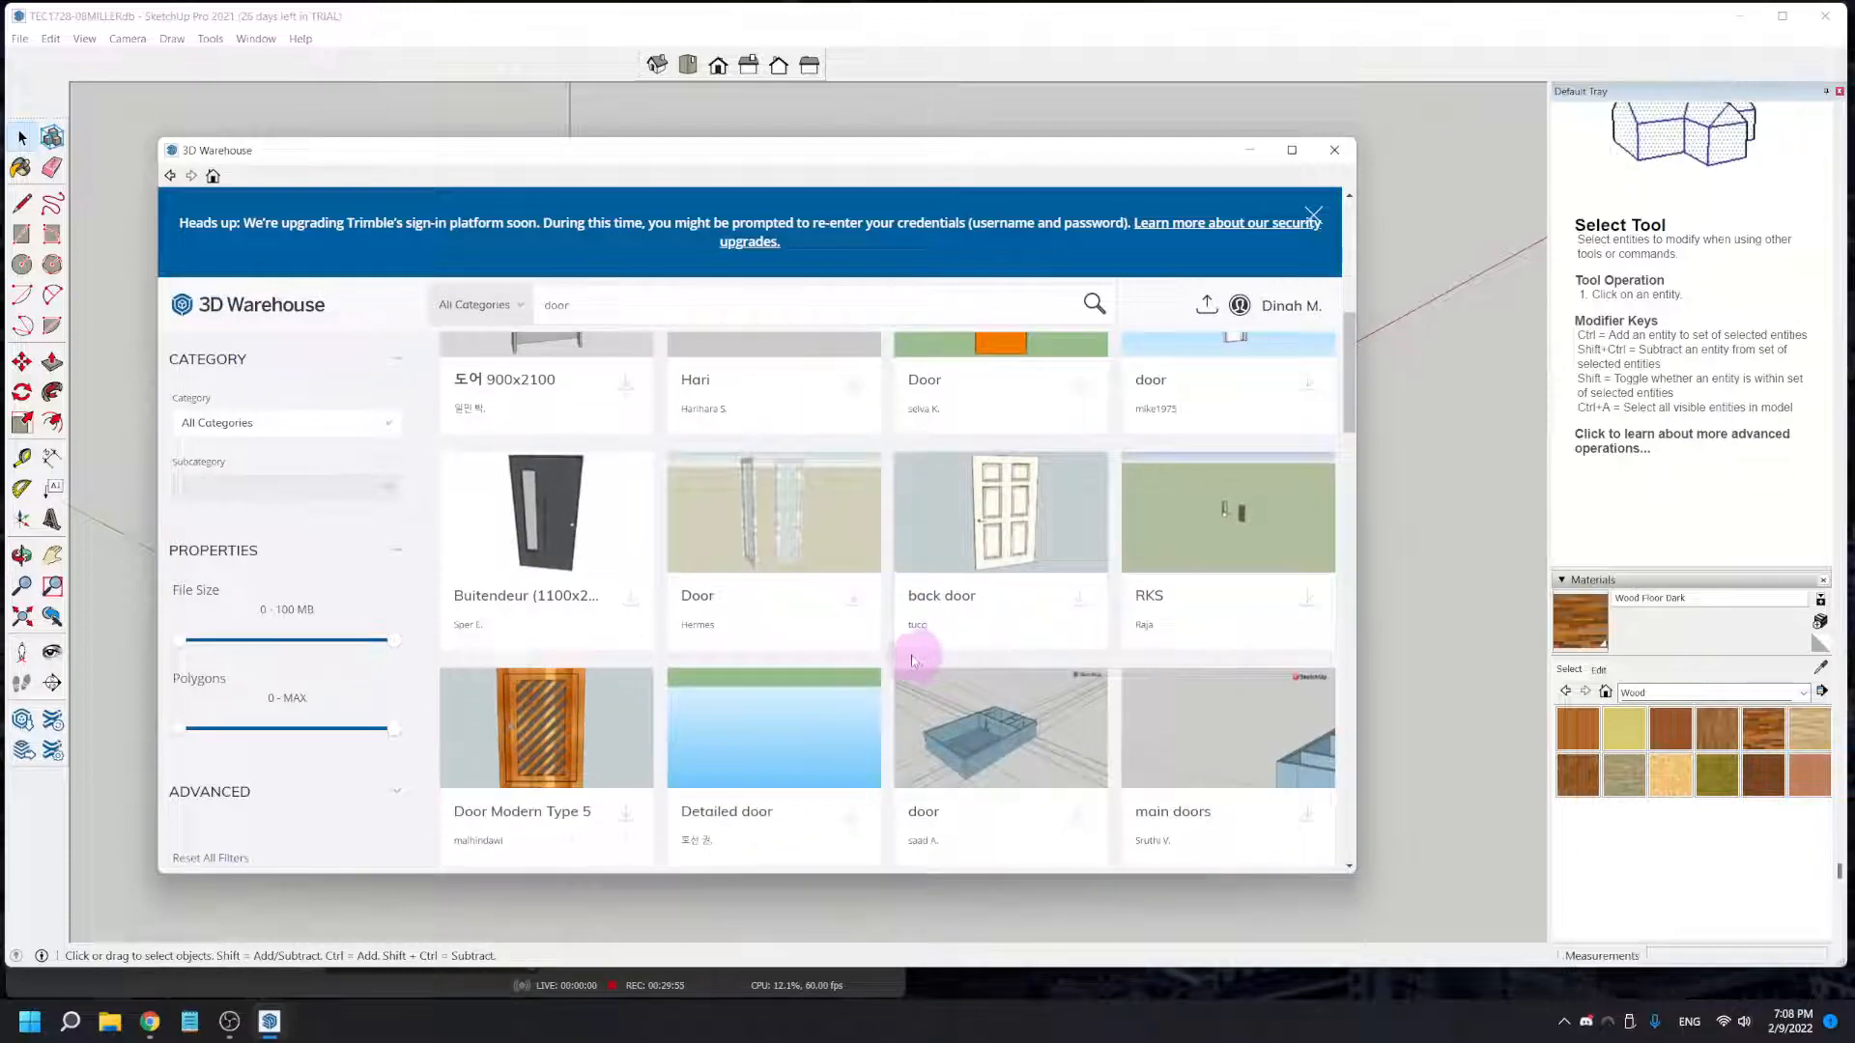
{"action": "left_click", "coordinate": [631, 603]}
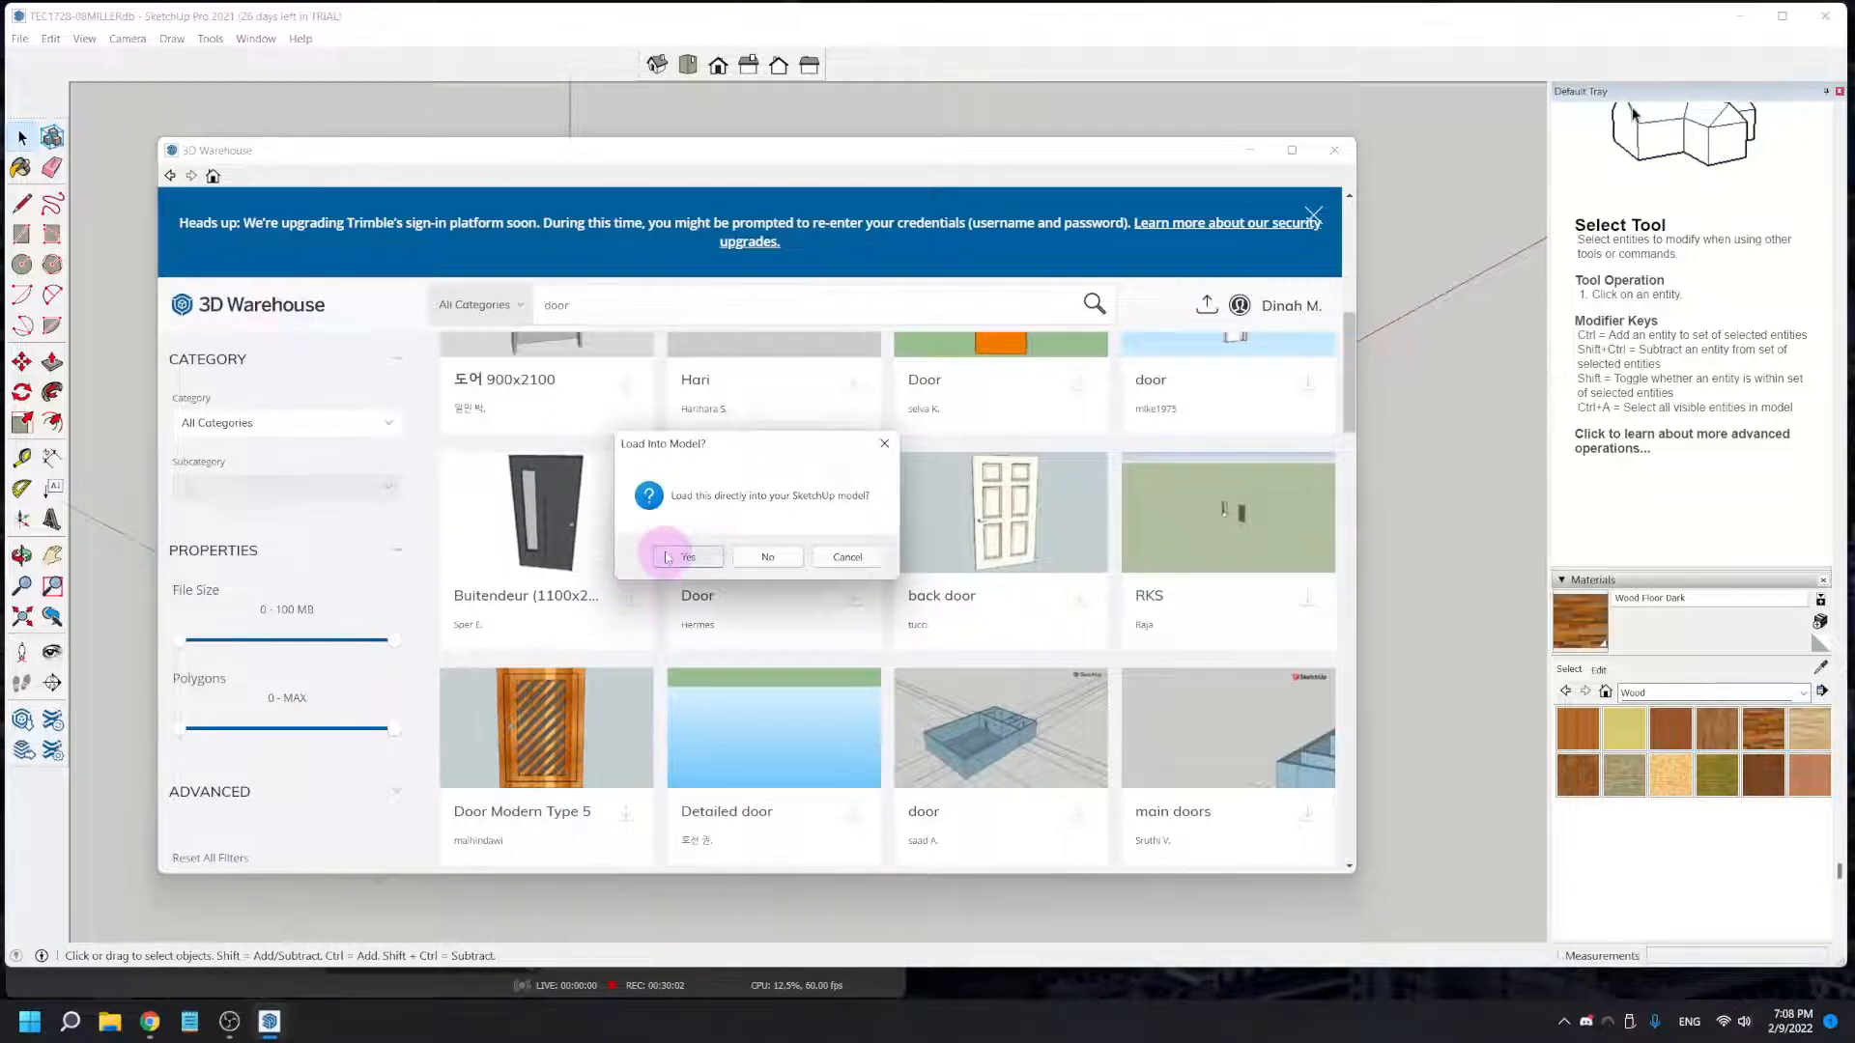
{"action": "left_click", "coordinate": [686, 557]}
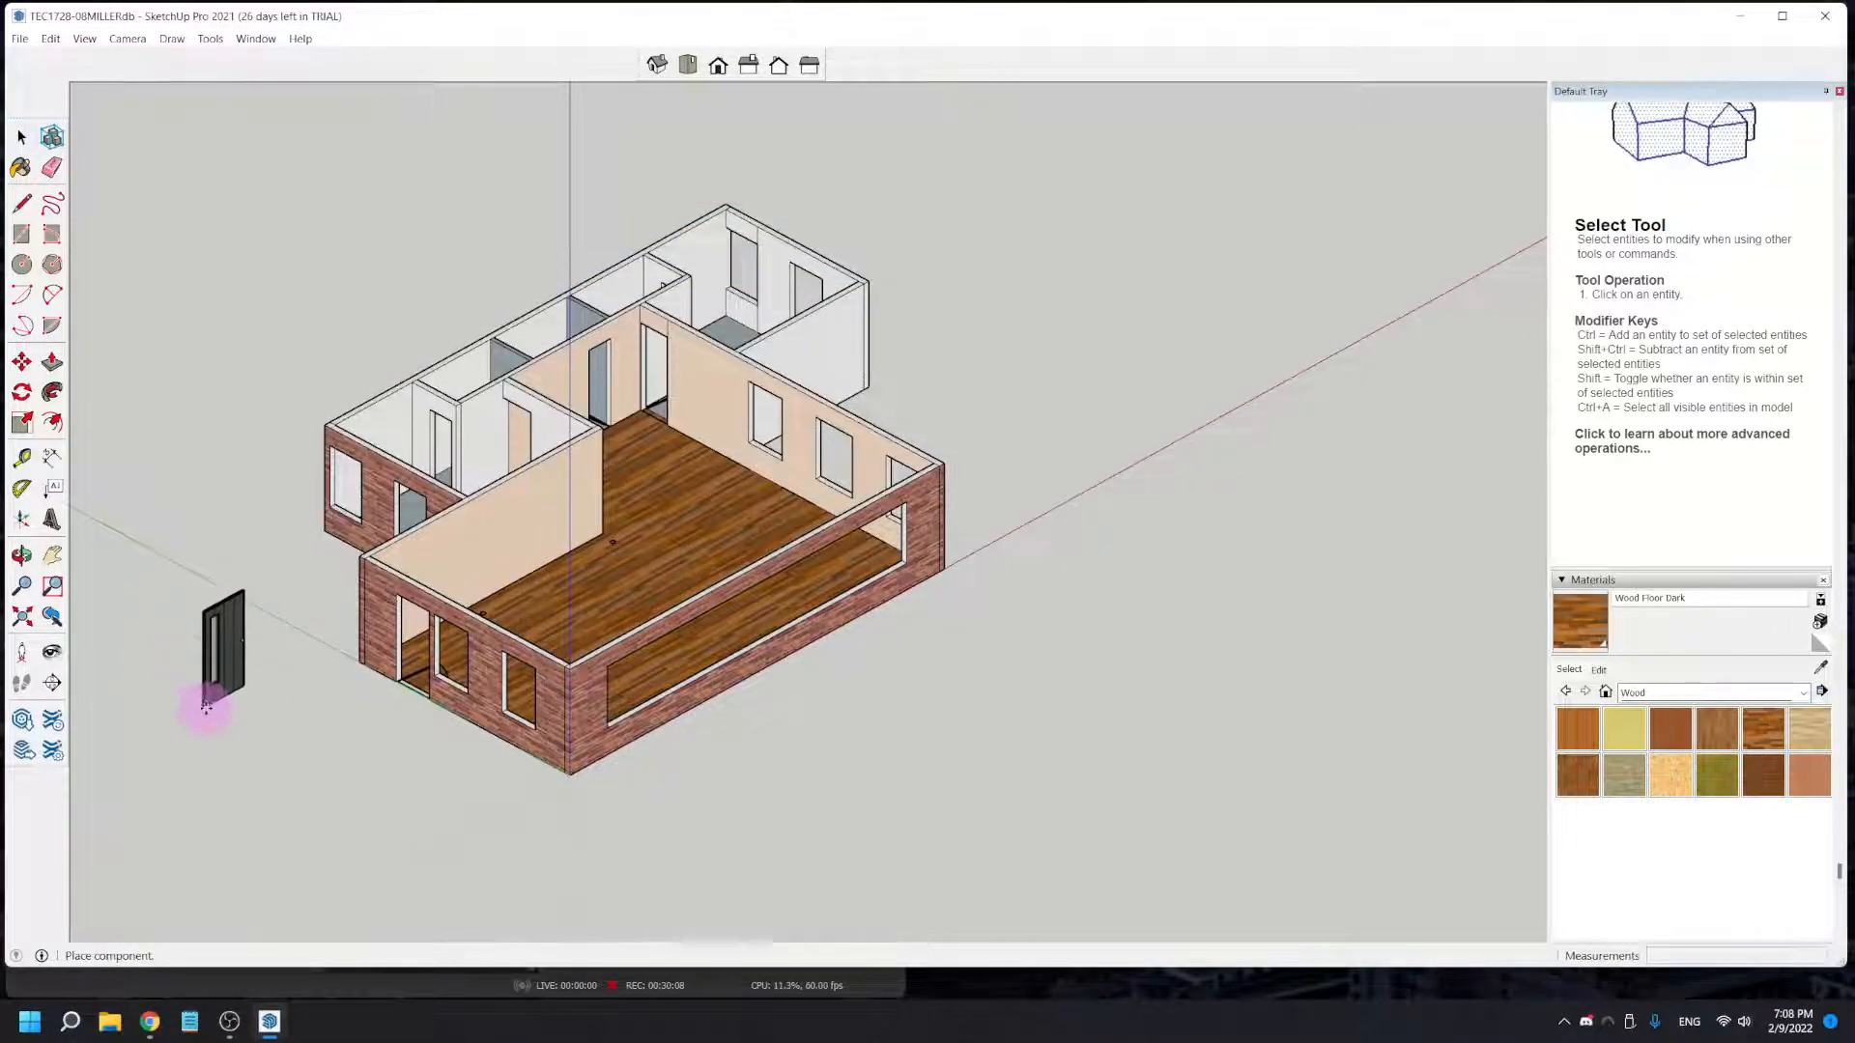
{"action": "left_click", "coordinate": [418, 779]}
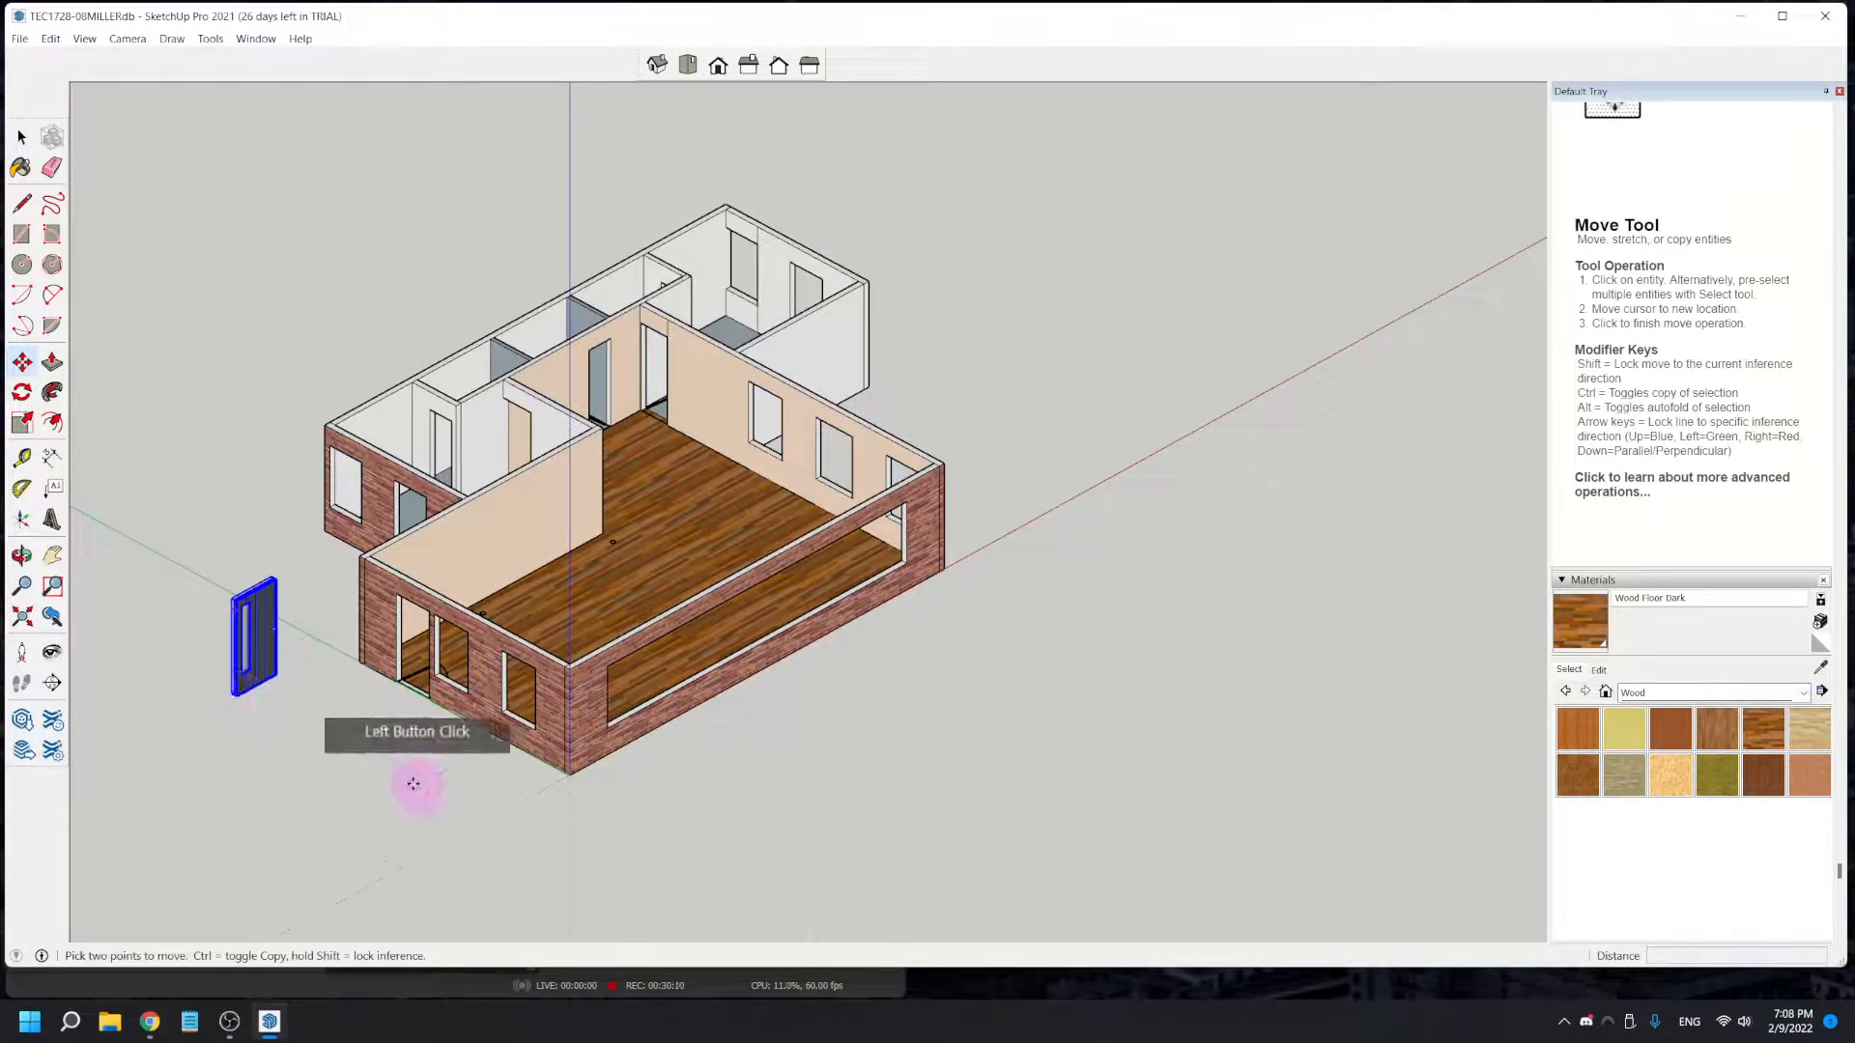
- Try to rotate the placed door in the green-axis plane and in the red-axis plane
{"action": "scroll", "coordinate": [238, 667], "scroll_direction": "up", "scroll_amount": 3}
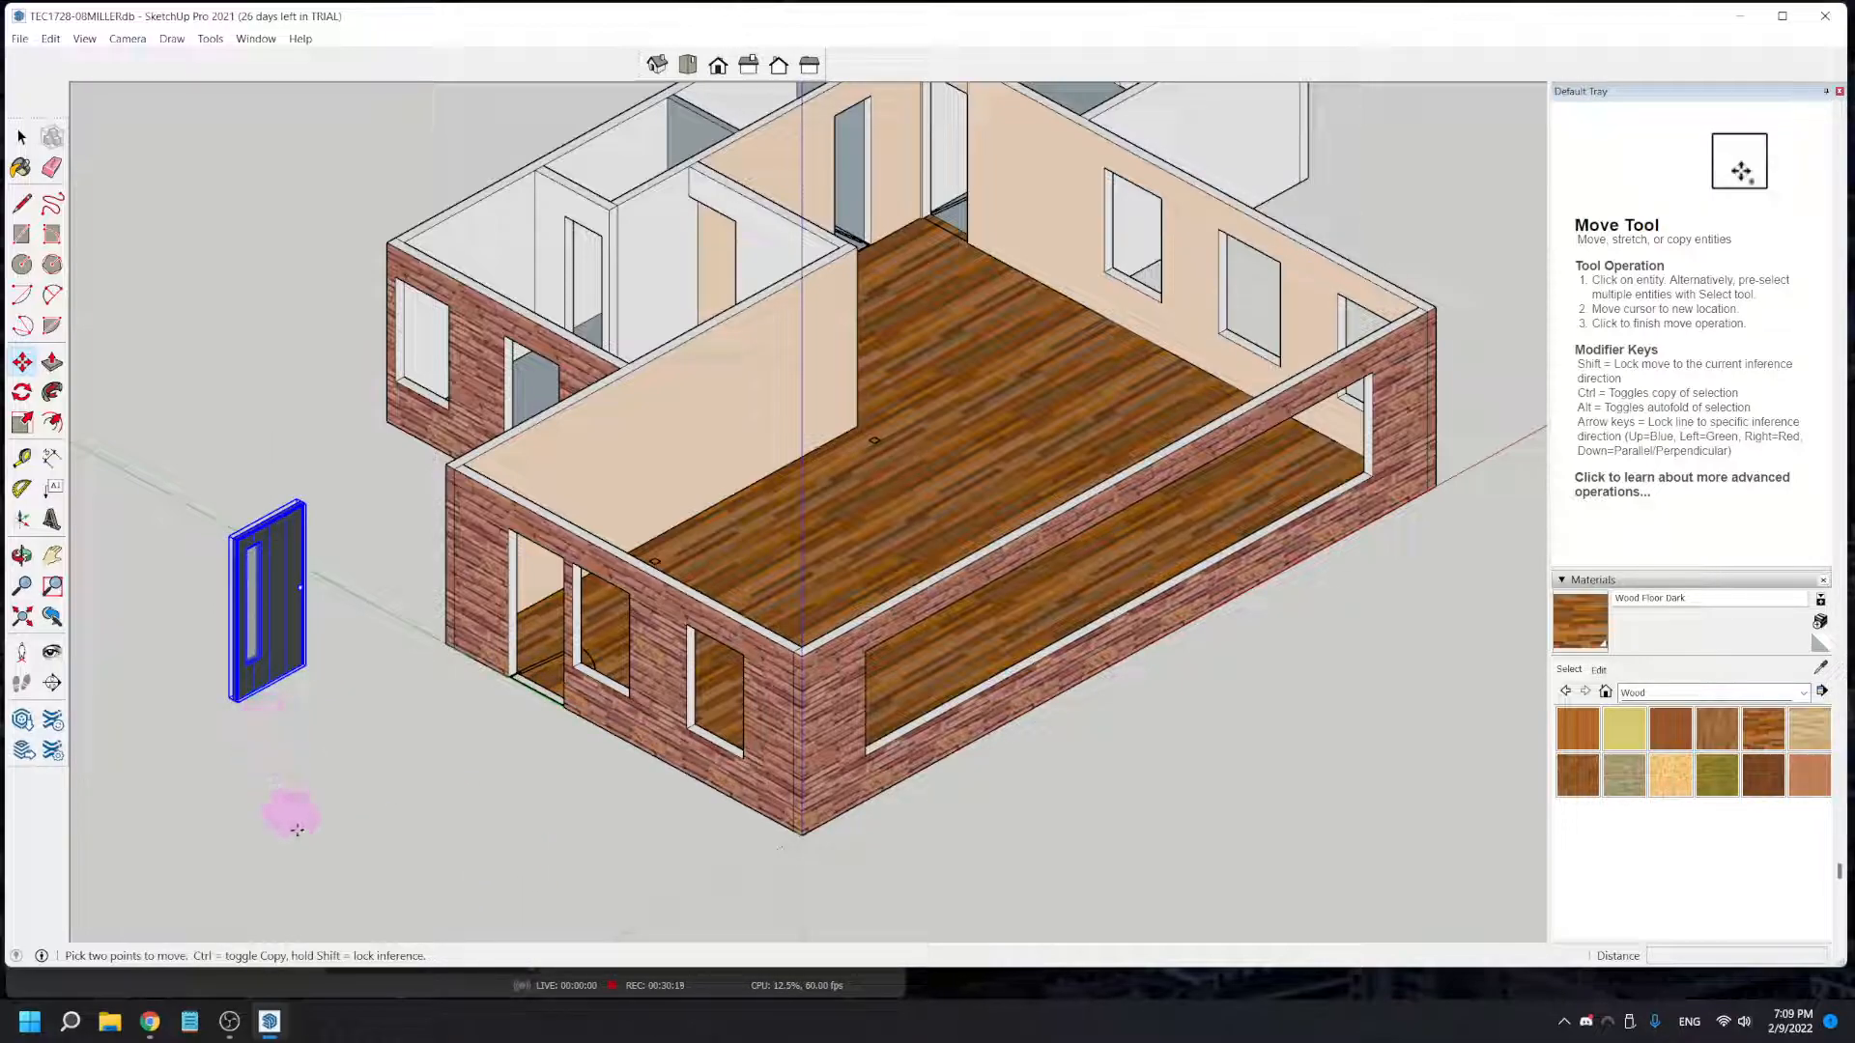
{"action": "left_click", "coordinate": [23, 393]}
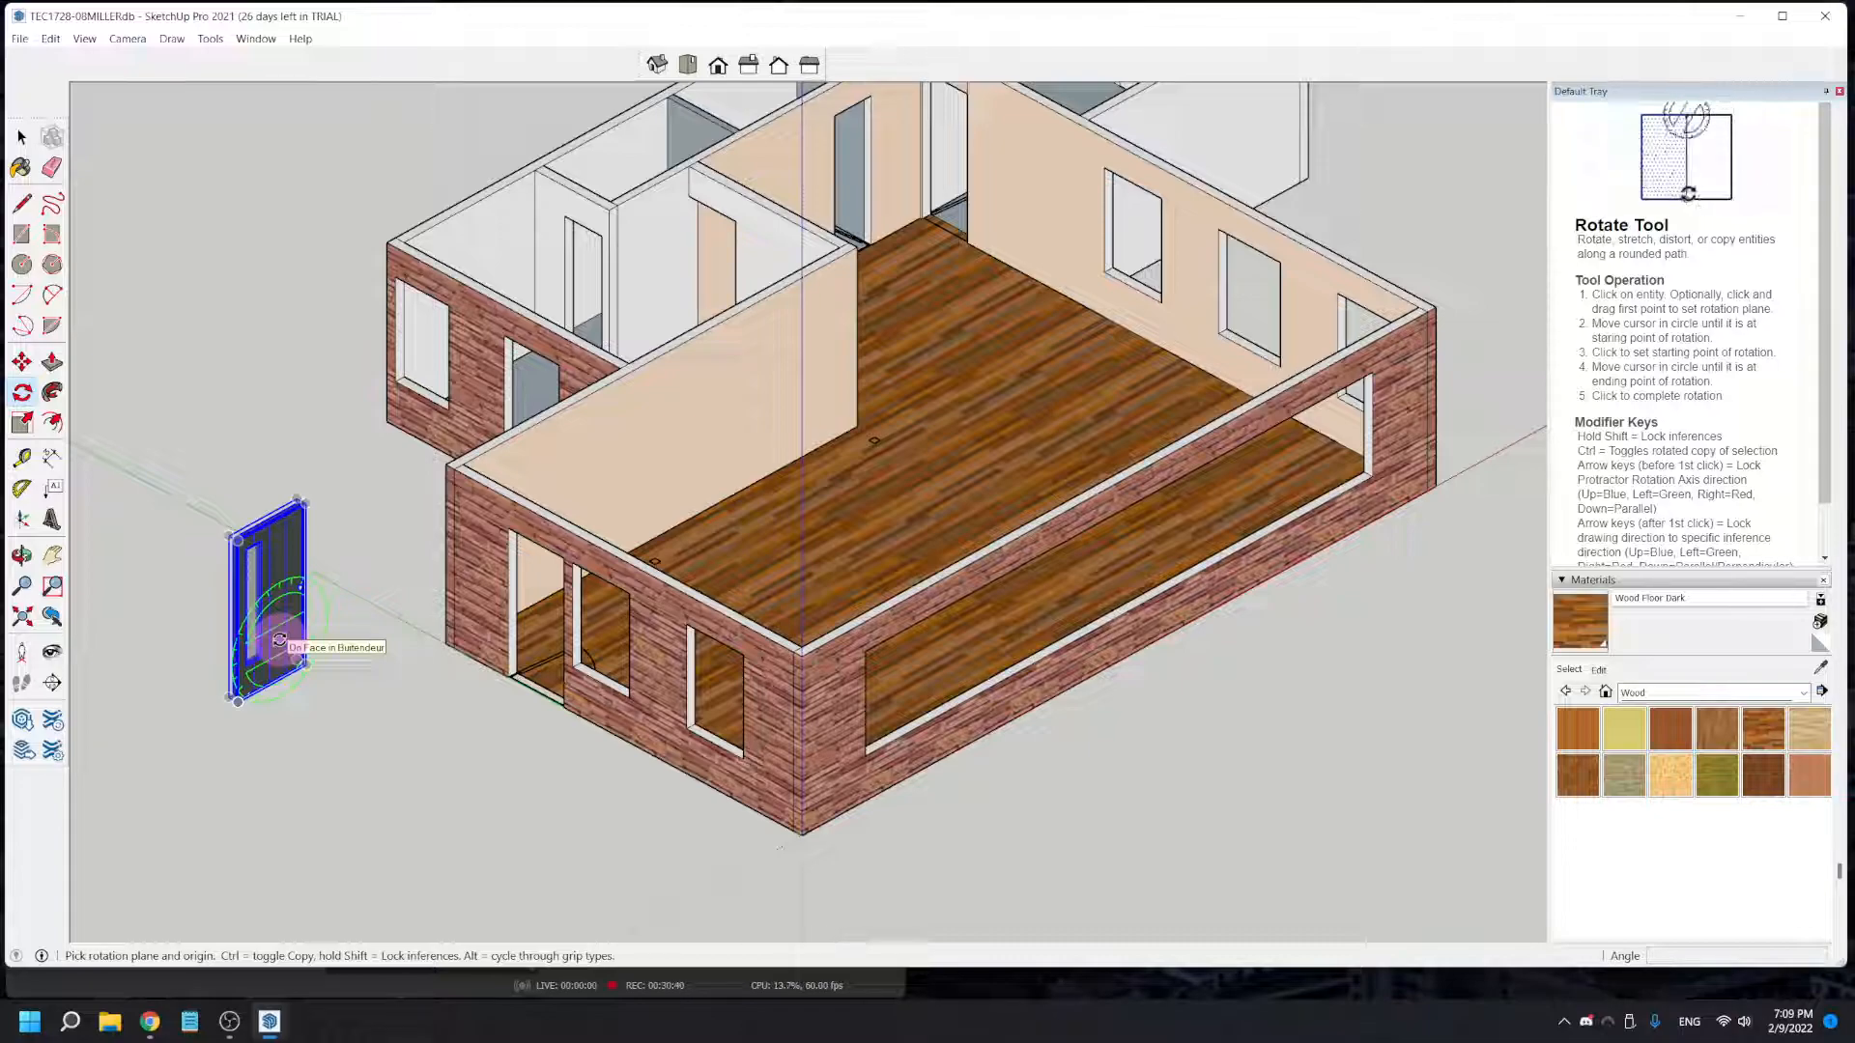
{"action": "left_click", "coordinate": [280, 628]}
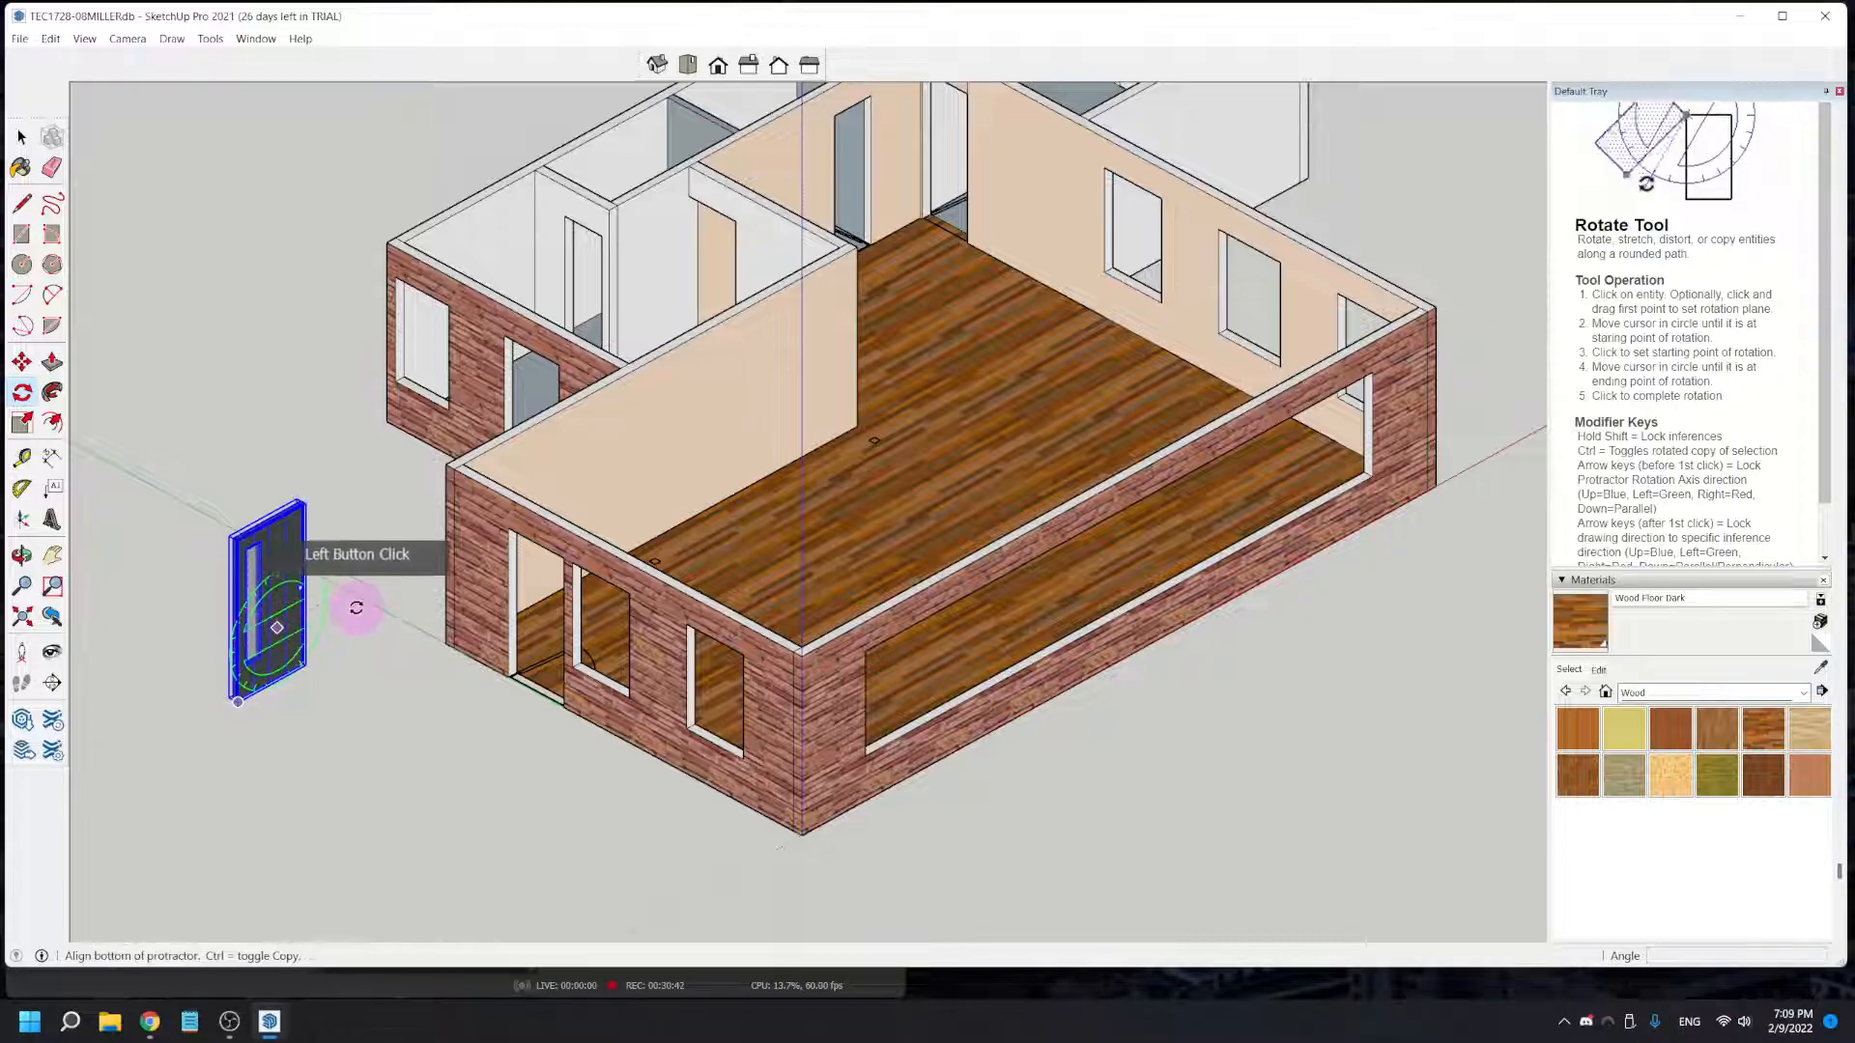
{"action": "left_click", "coordinate": [356, 604]}
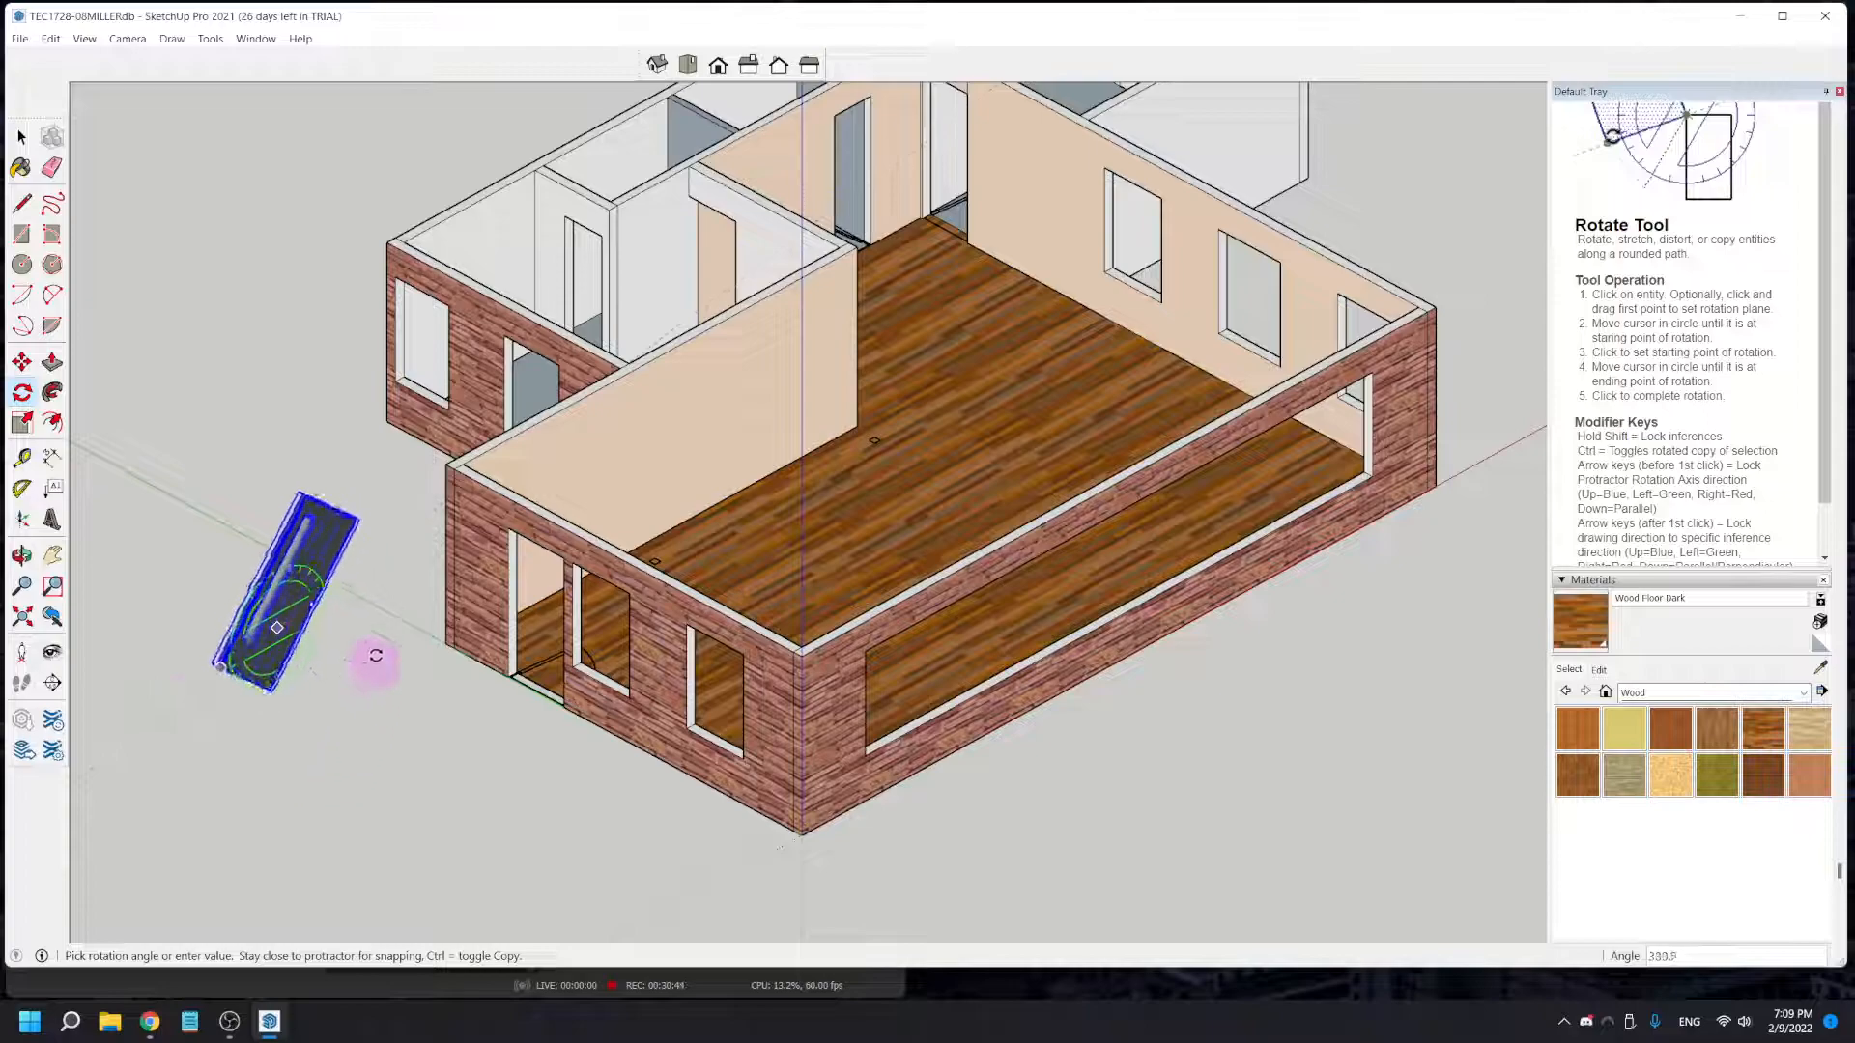
{"action": "left_click", "coordinate": [367, 603]}
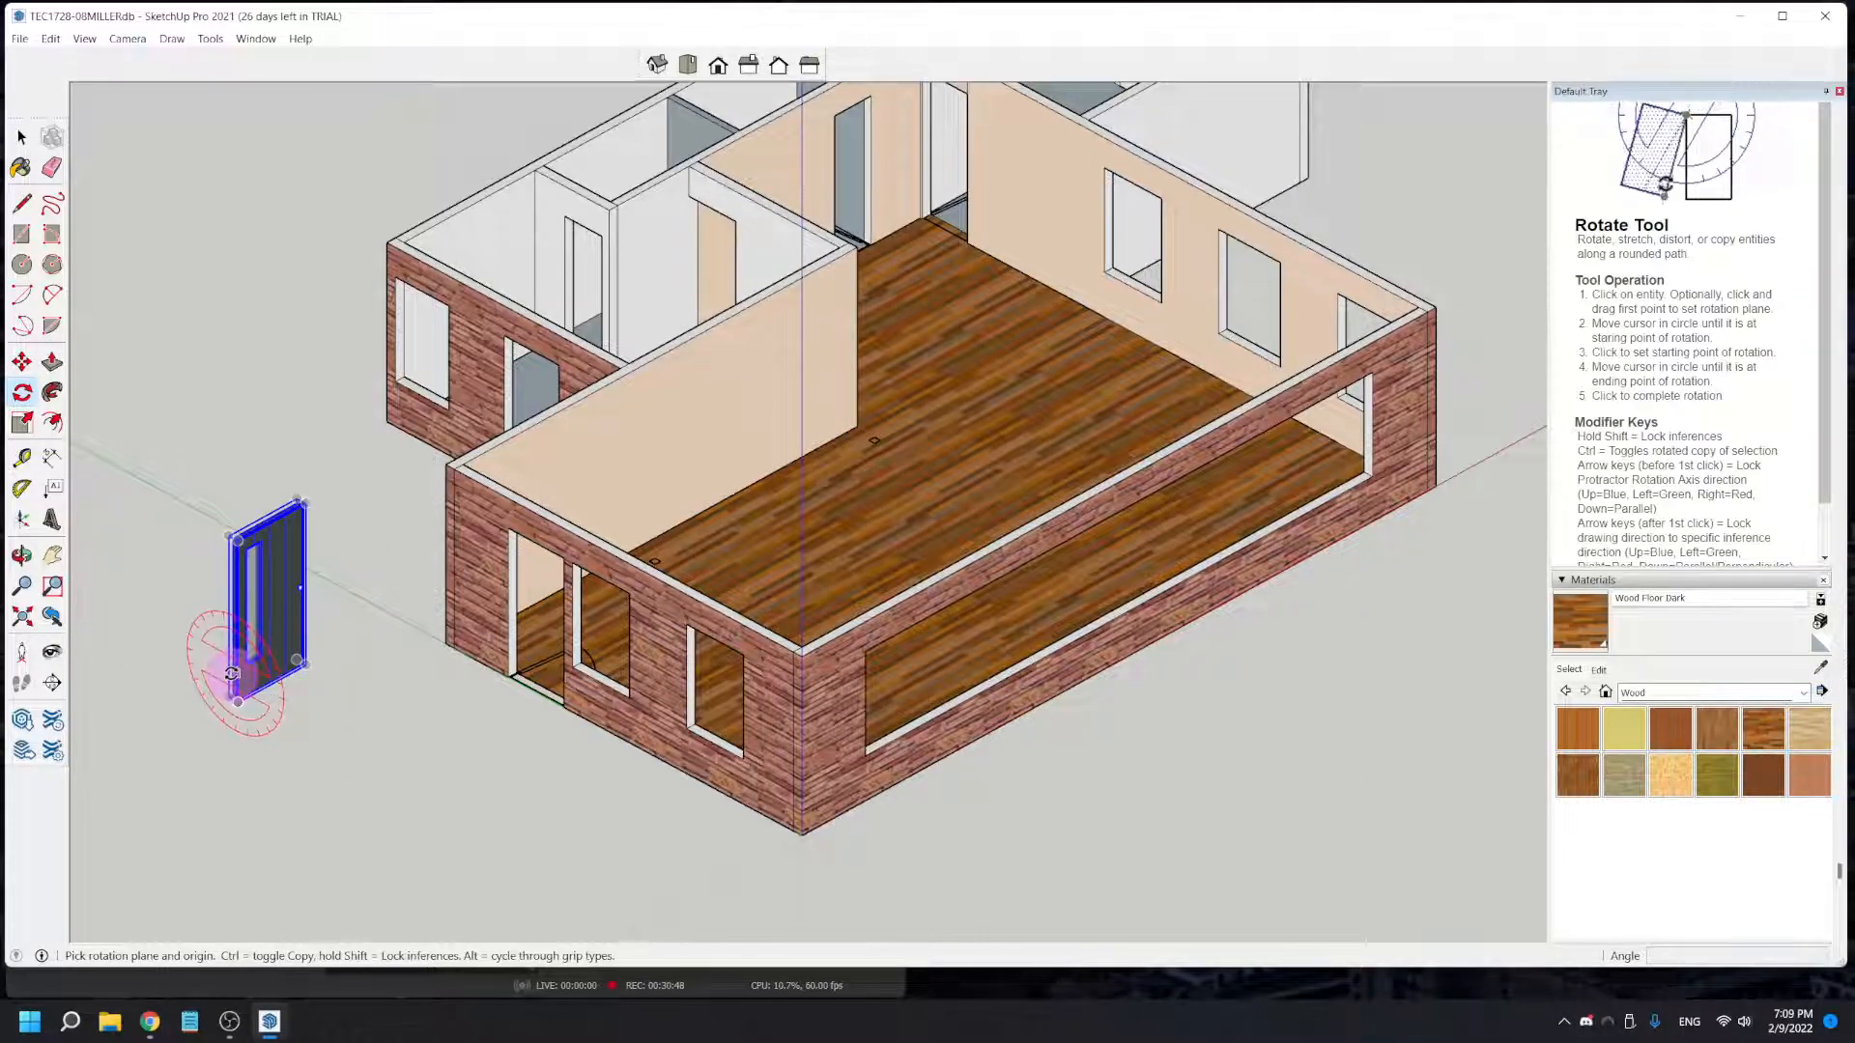
{"action": "left_click", "coordinate": [232, 673]}
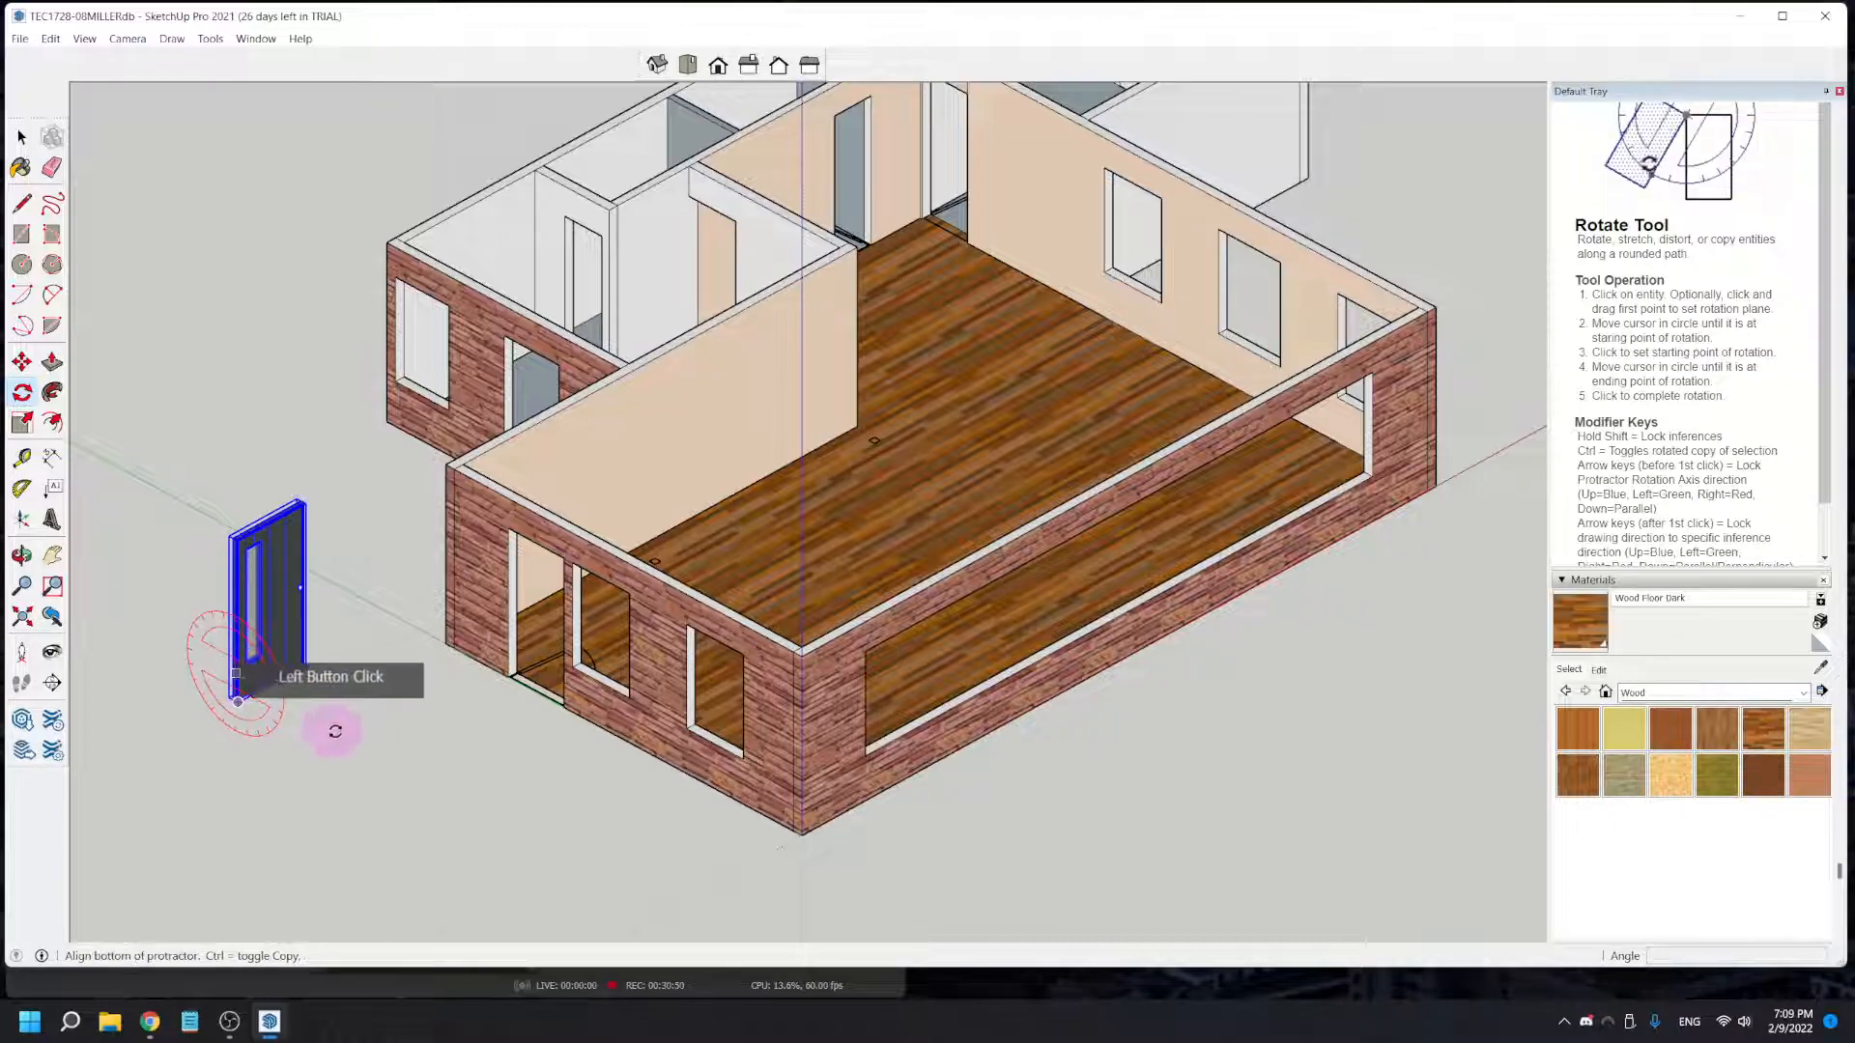
{"action": "left_click", "coordinate": [355, 744]}
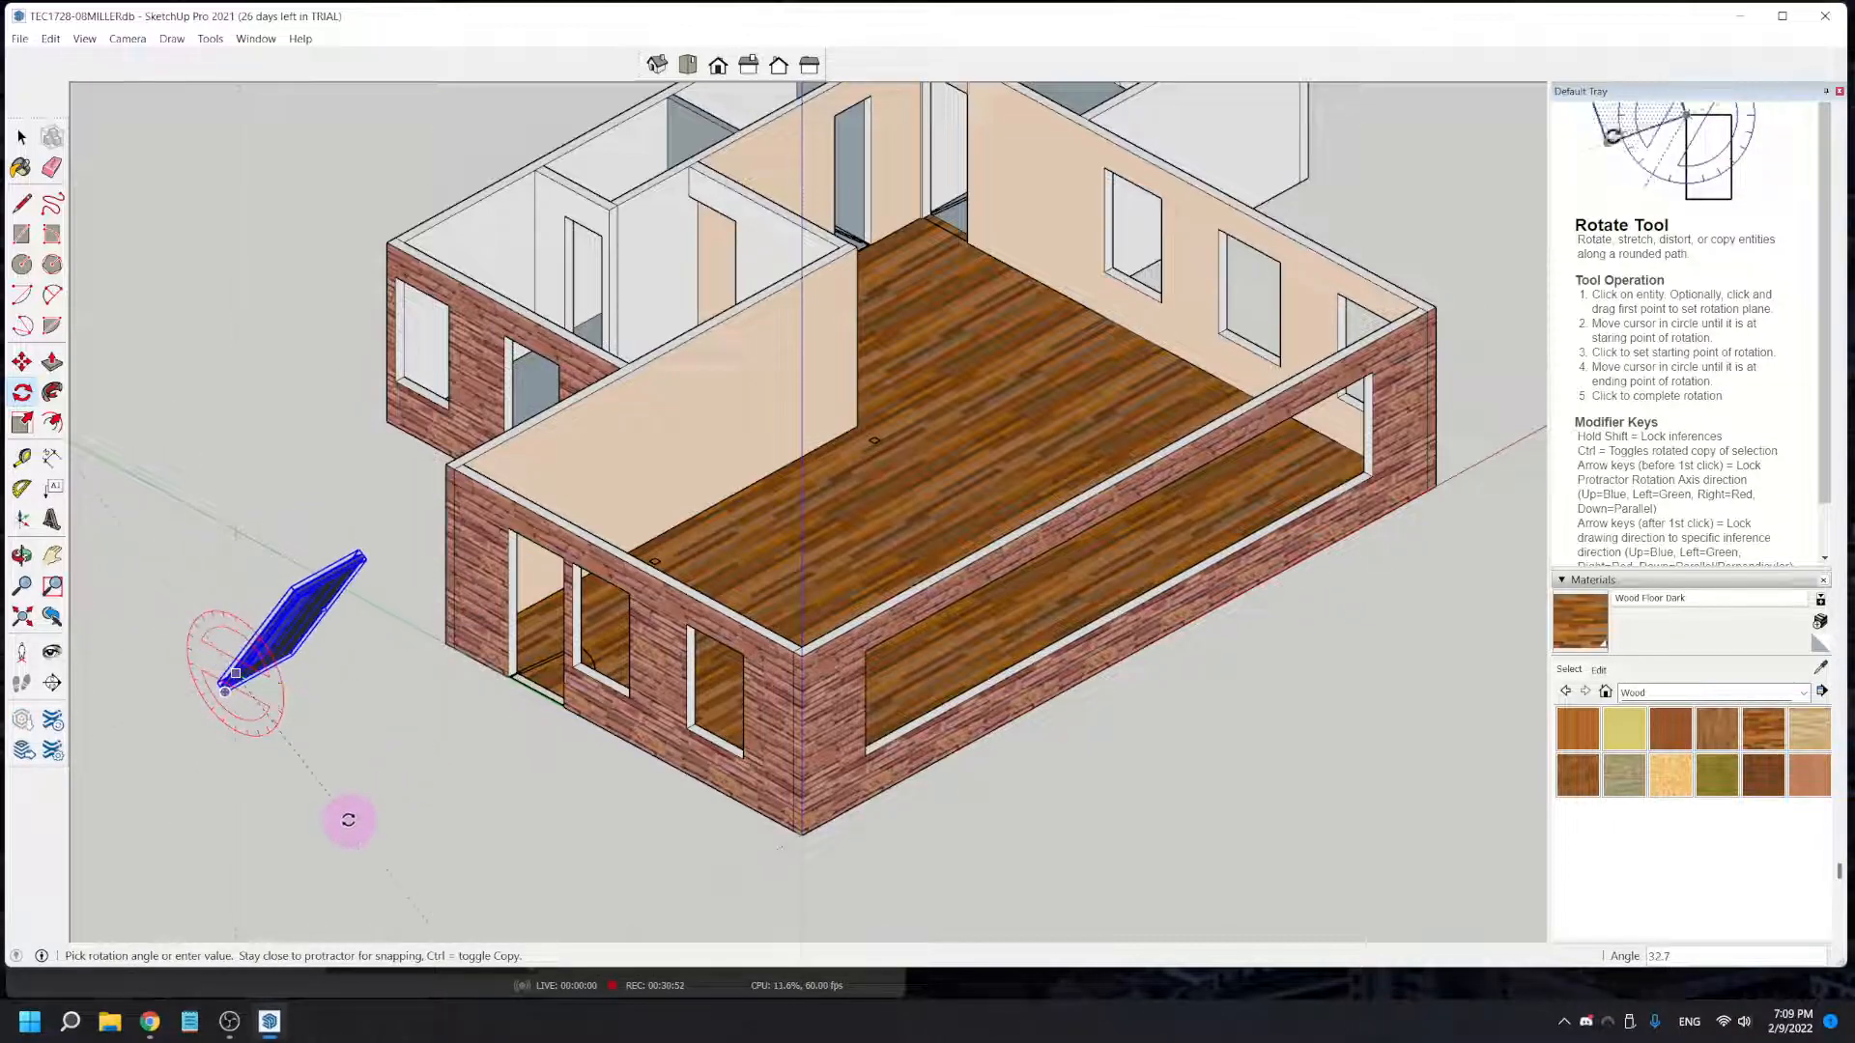
{"action": "left_click", "coordinate": [429, 676]}
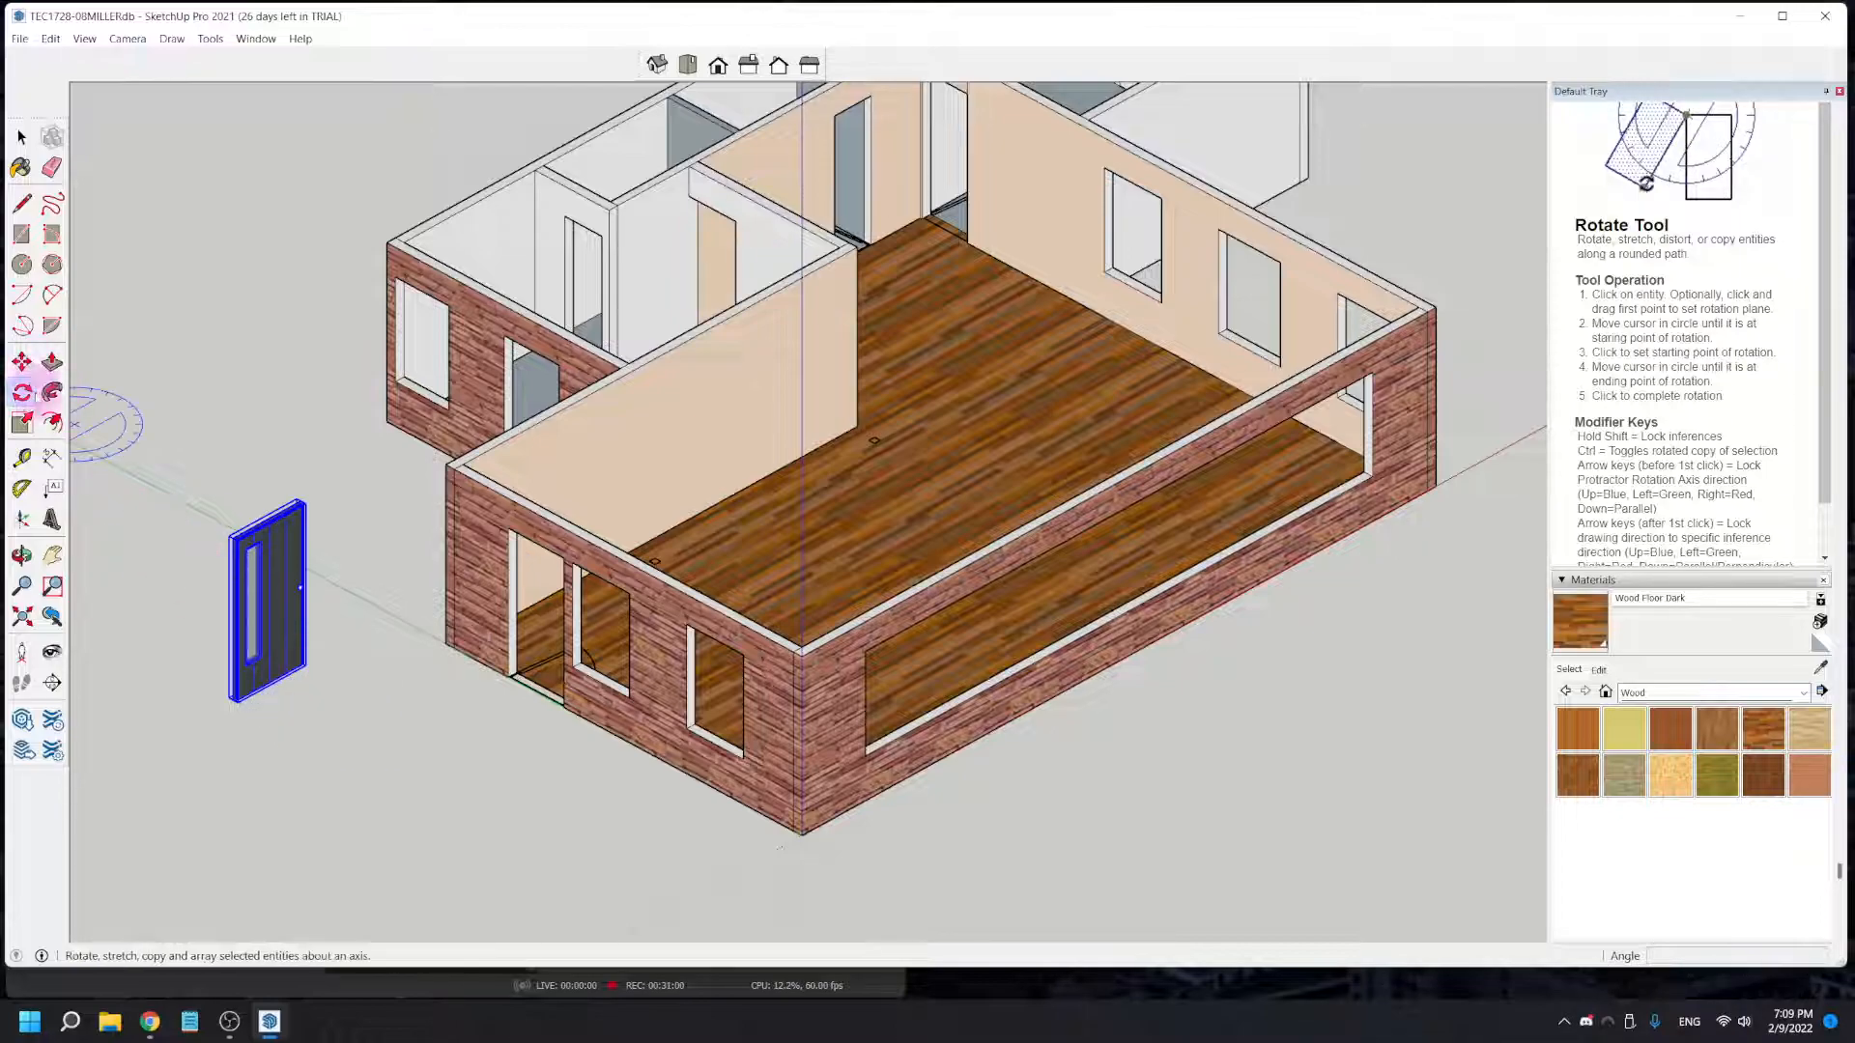
{"action": "left_click", "coordinate": [22, 393]}
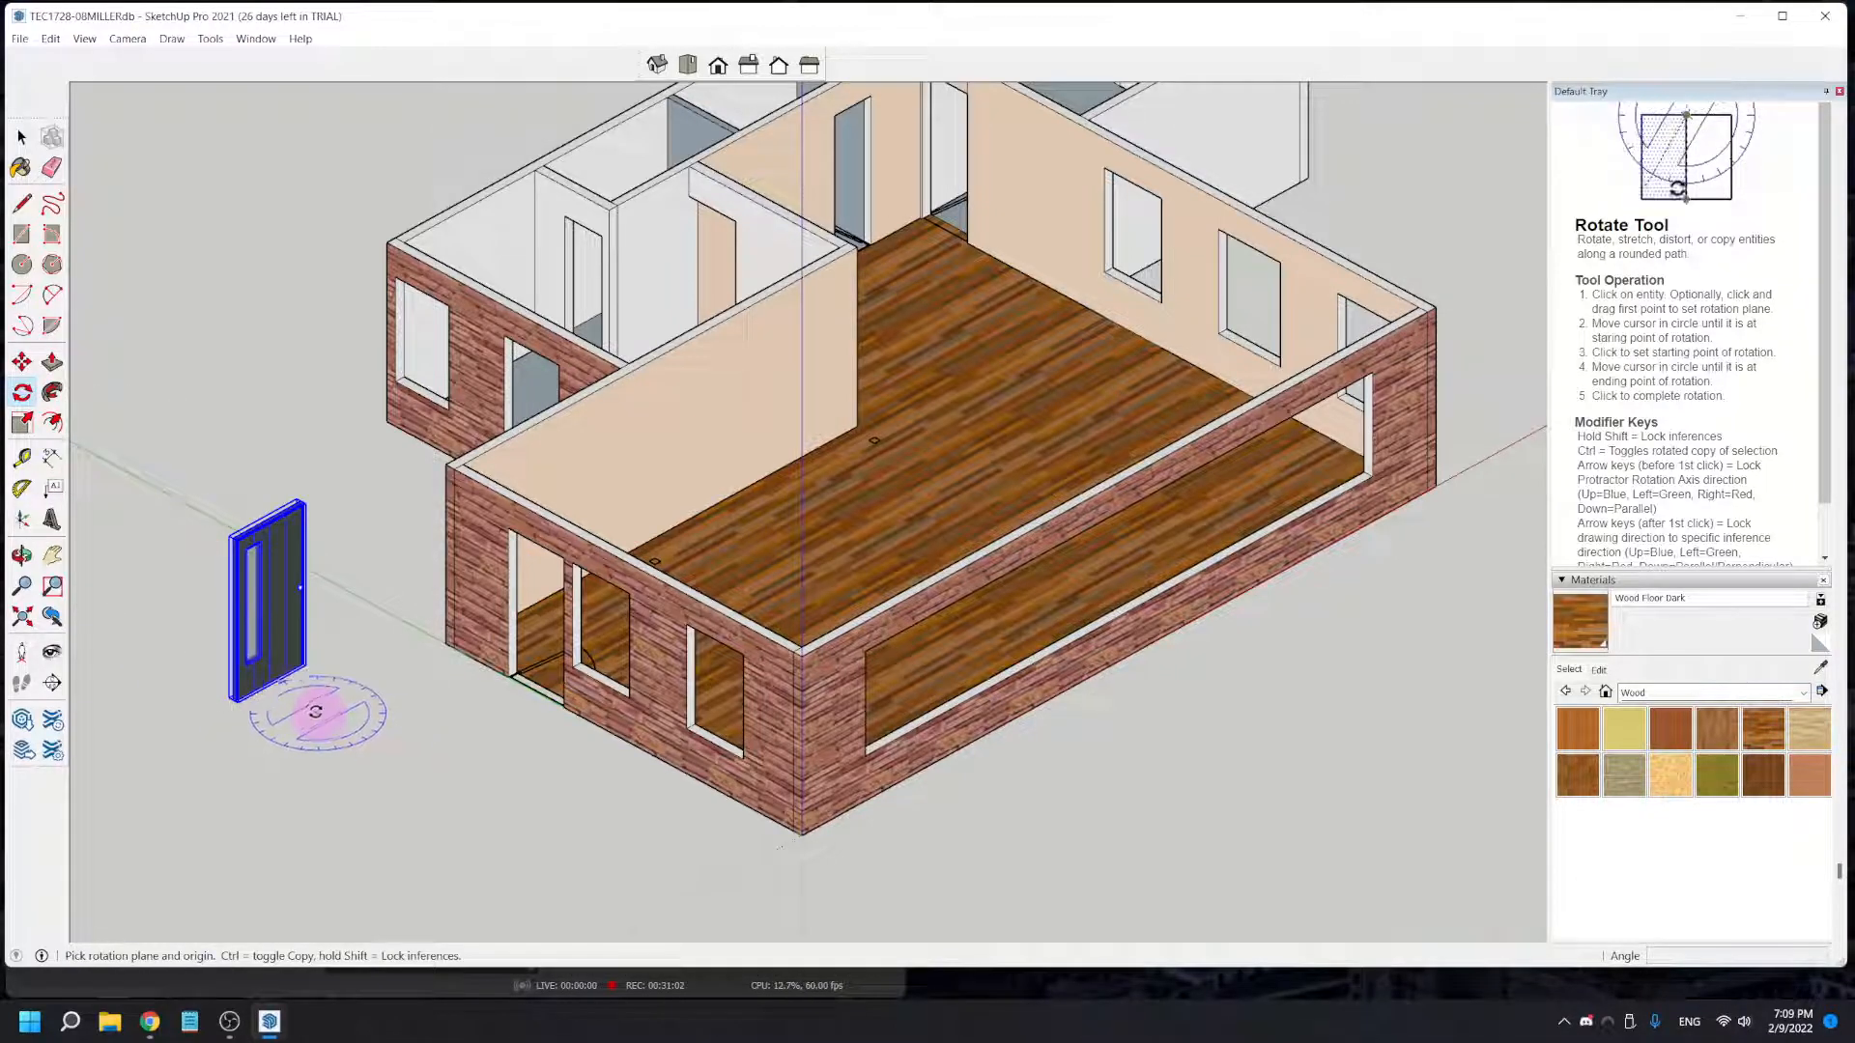
{"action": "key", "text": "space"}
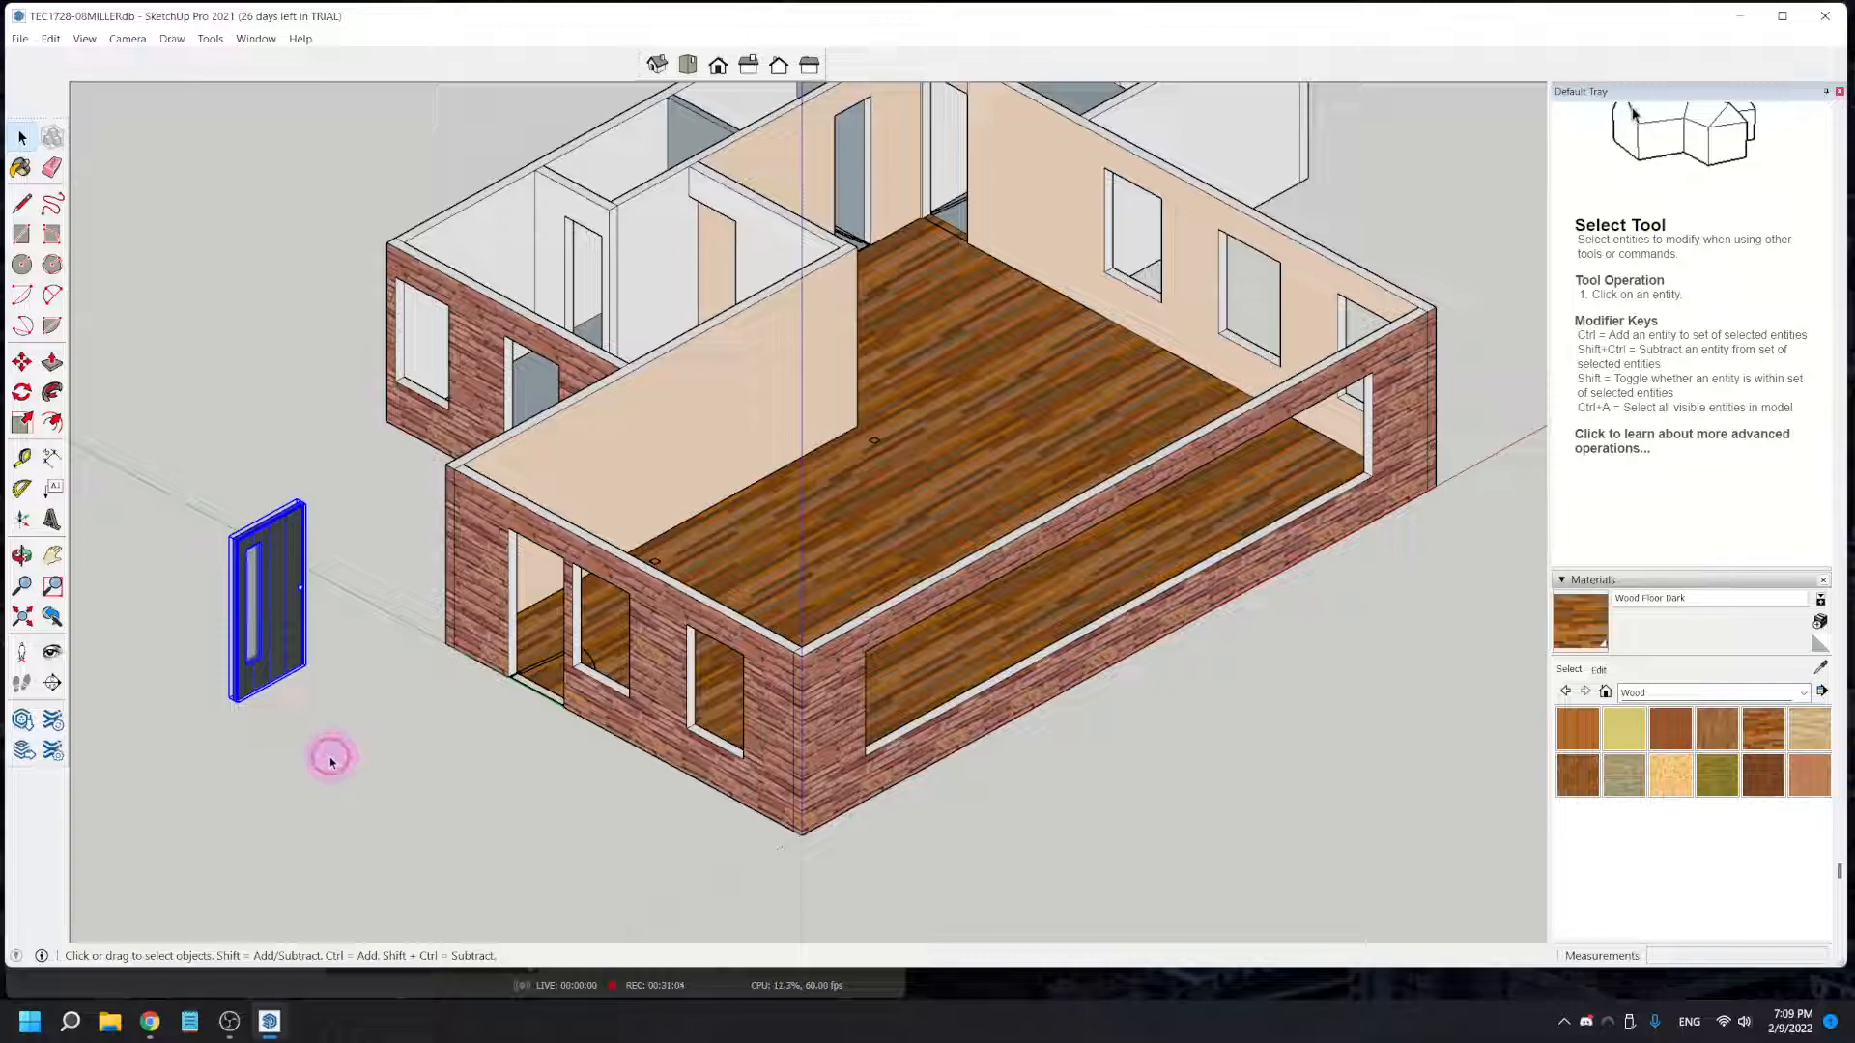
- Rotate the dark door 90° about the blue axis so it runs parallel to the front wall
{"action": "left_click", "coordinate": [329, 761]}
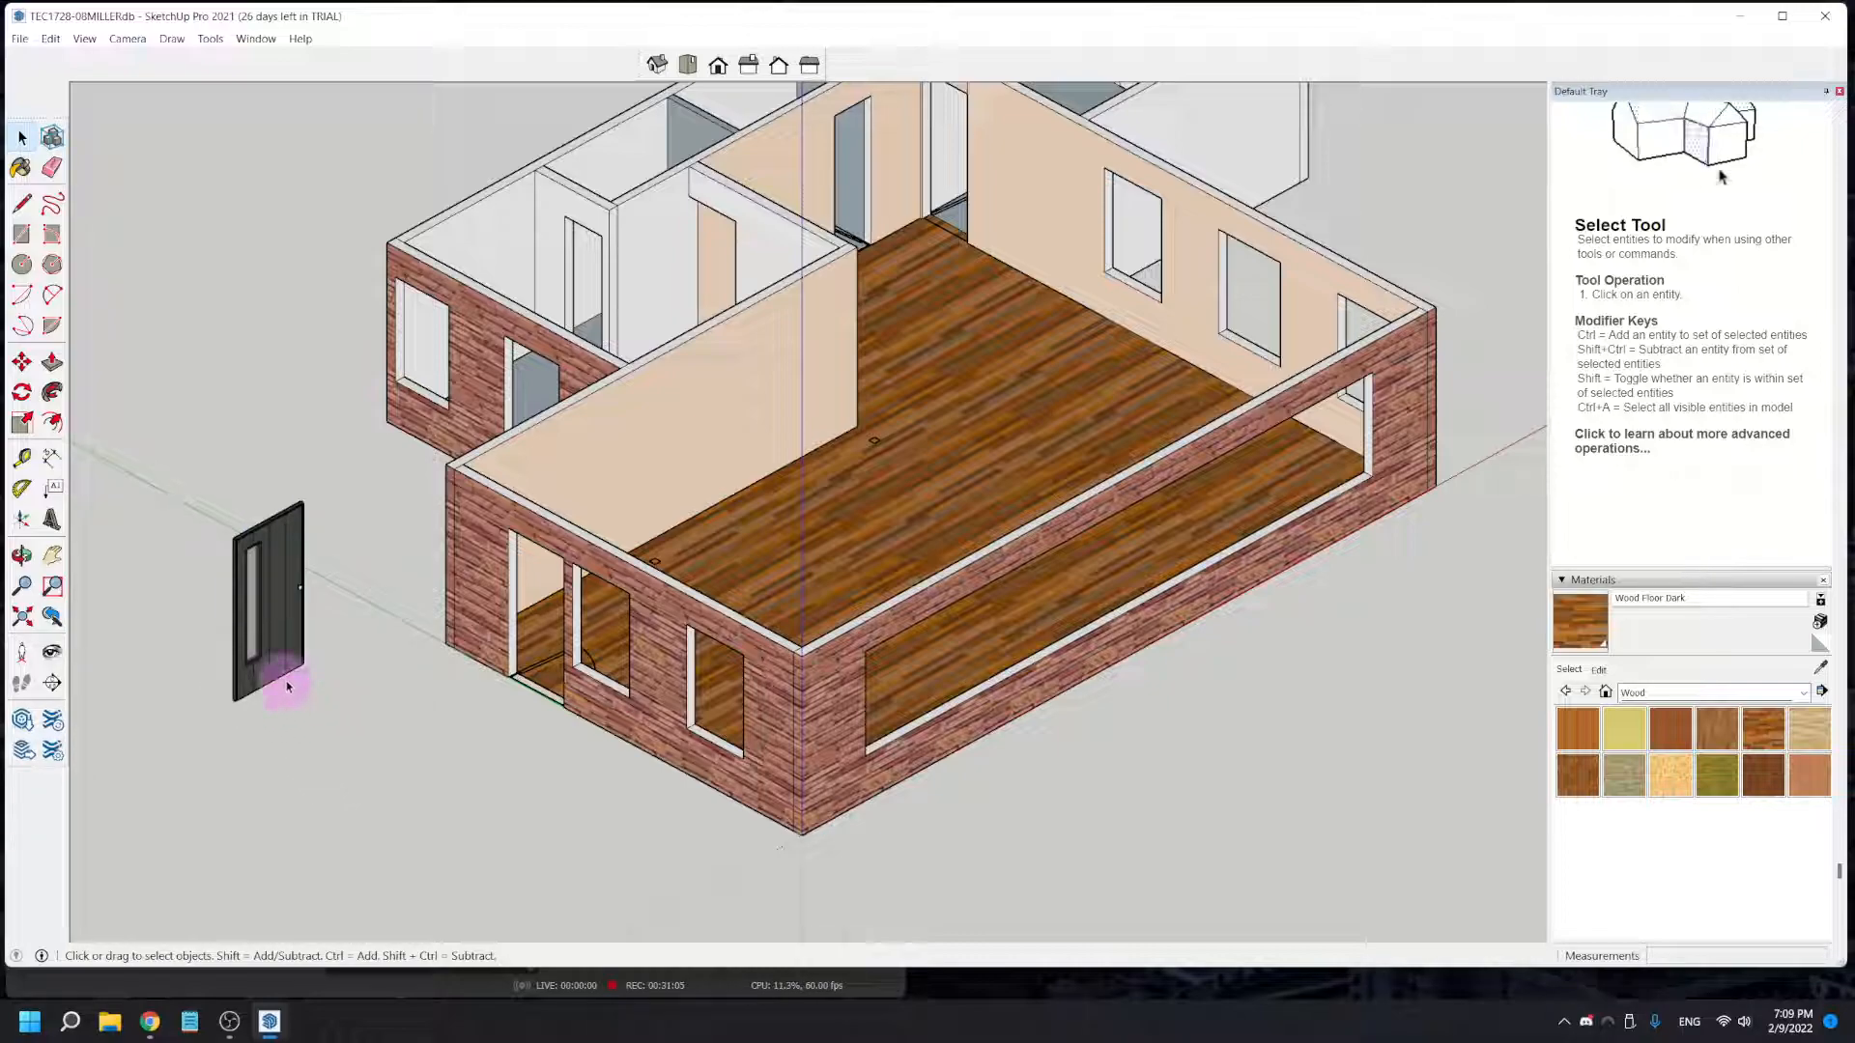
{"action": "left_click", "coordinate": [285, 682]}
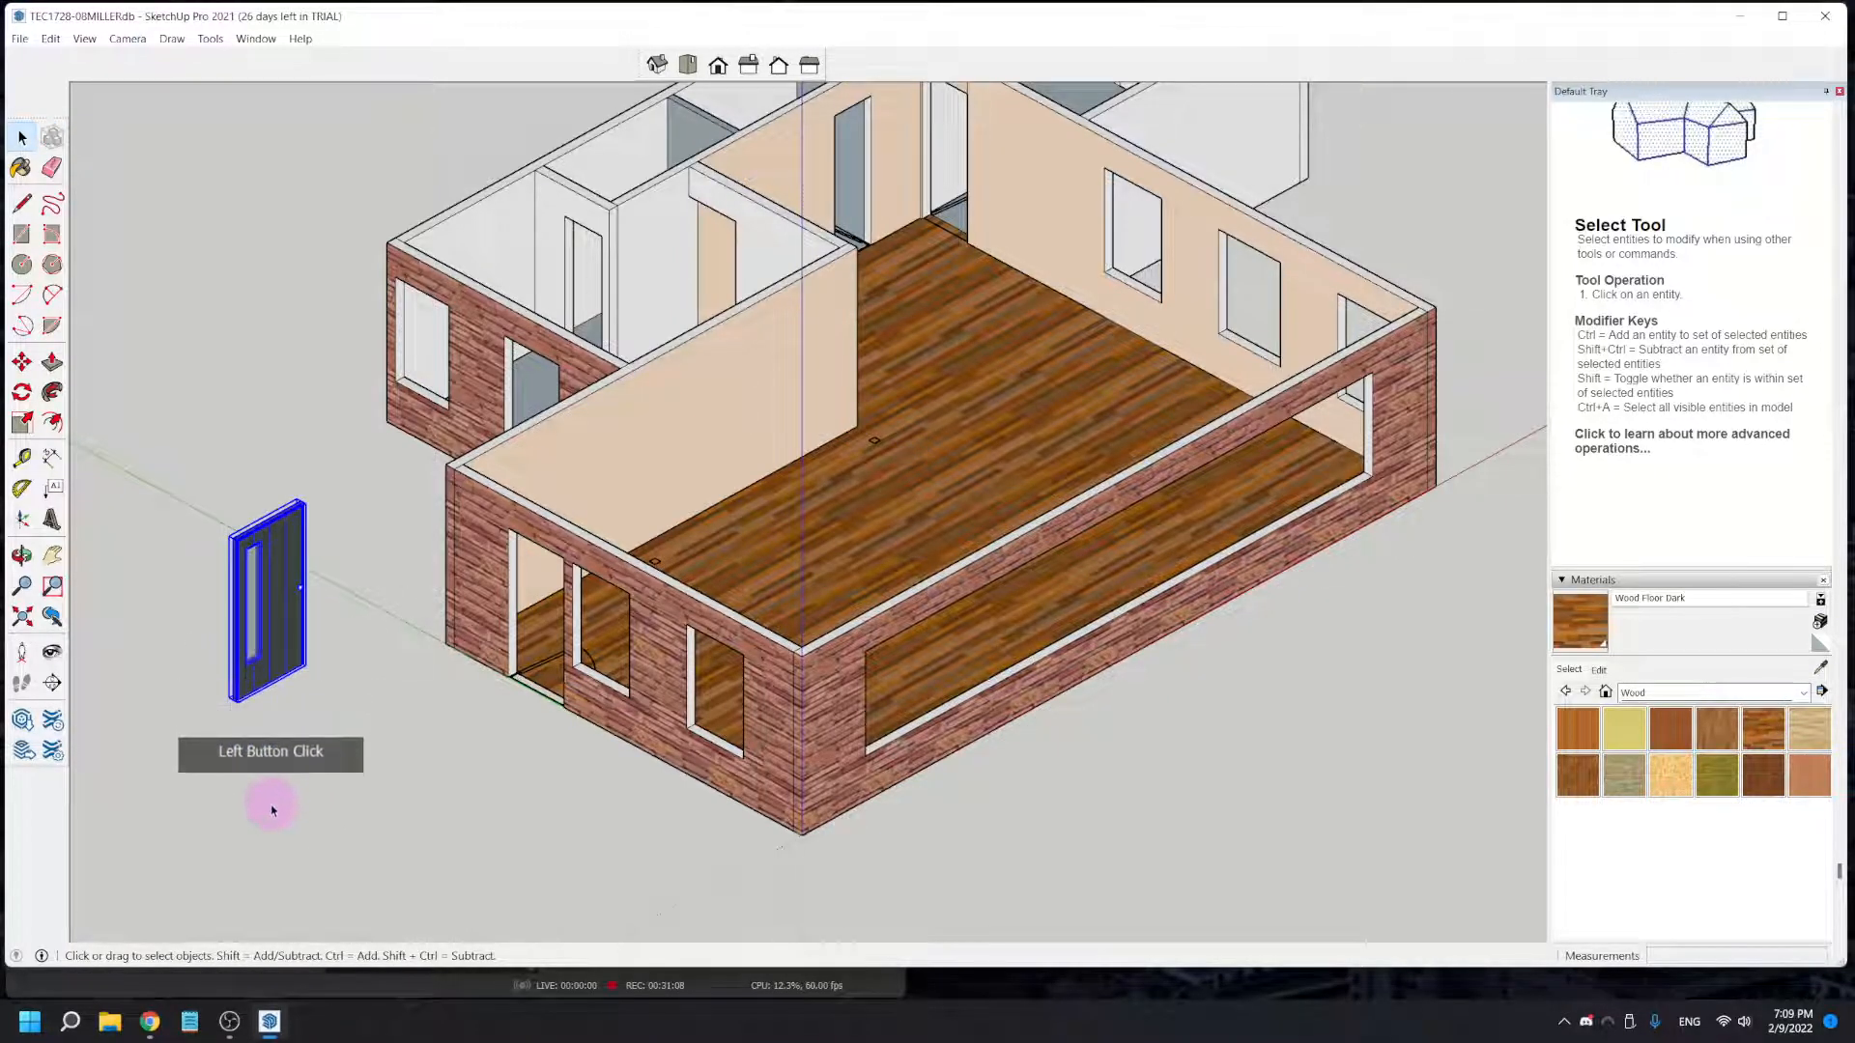
{"action": "left_click", "coordinate": [21, 391]}
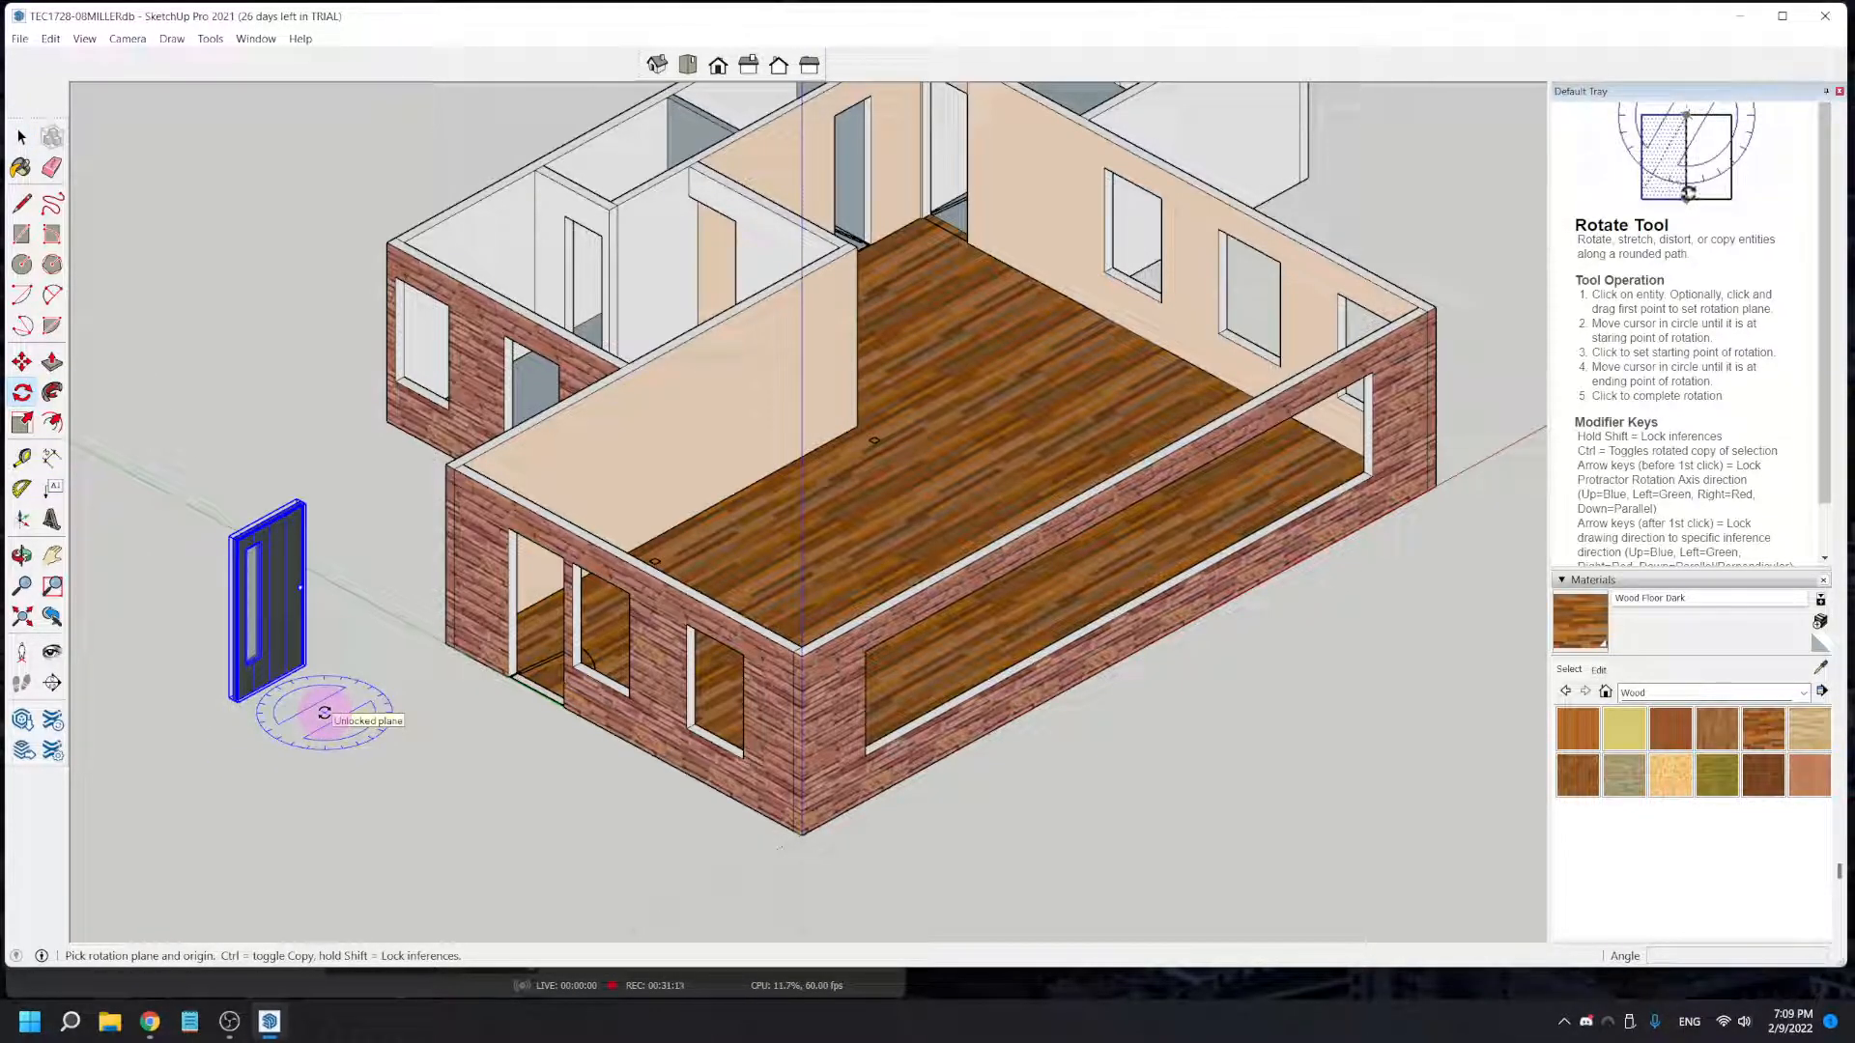
{"action": "left_click", "coordinate": [325, 712]}
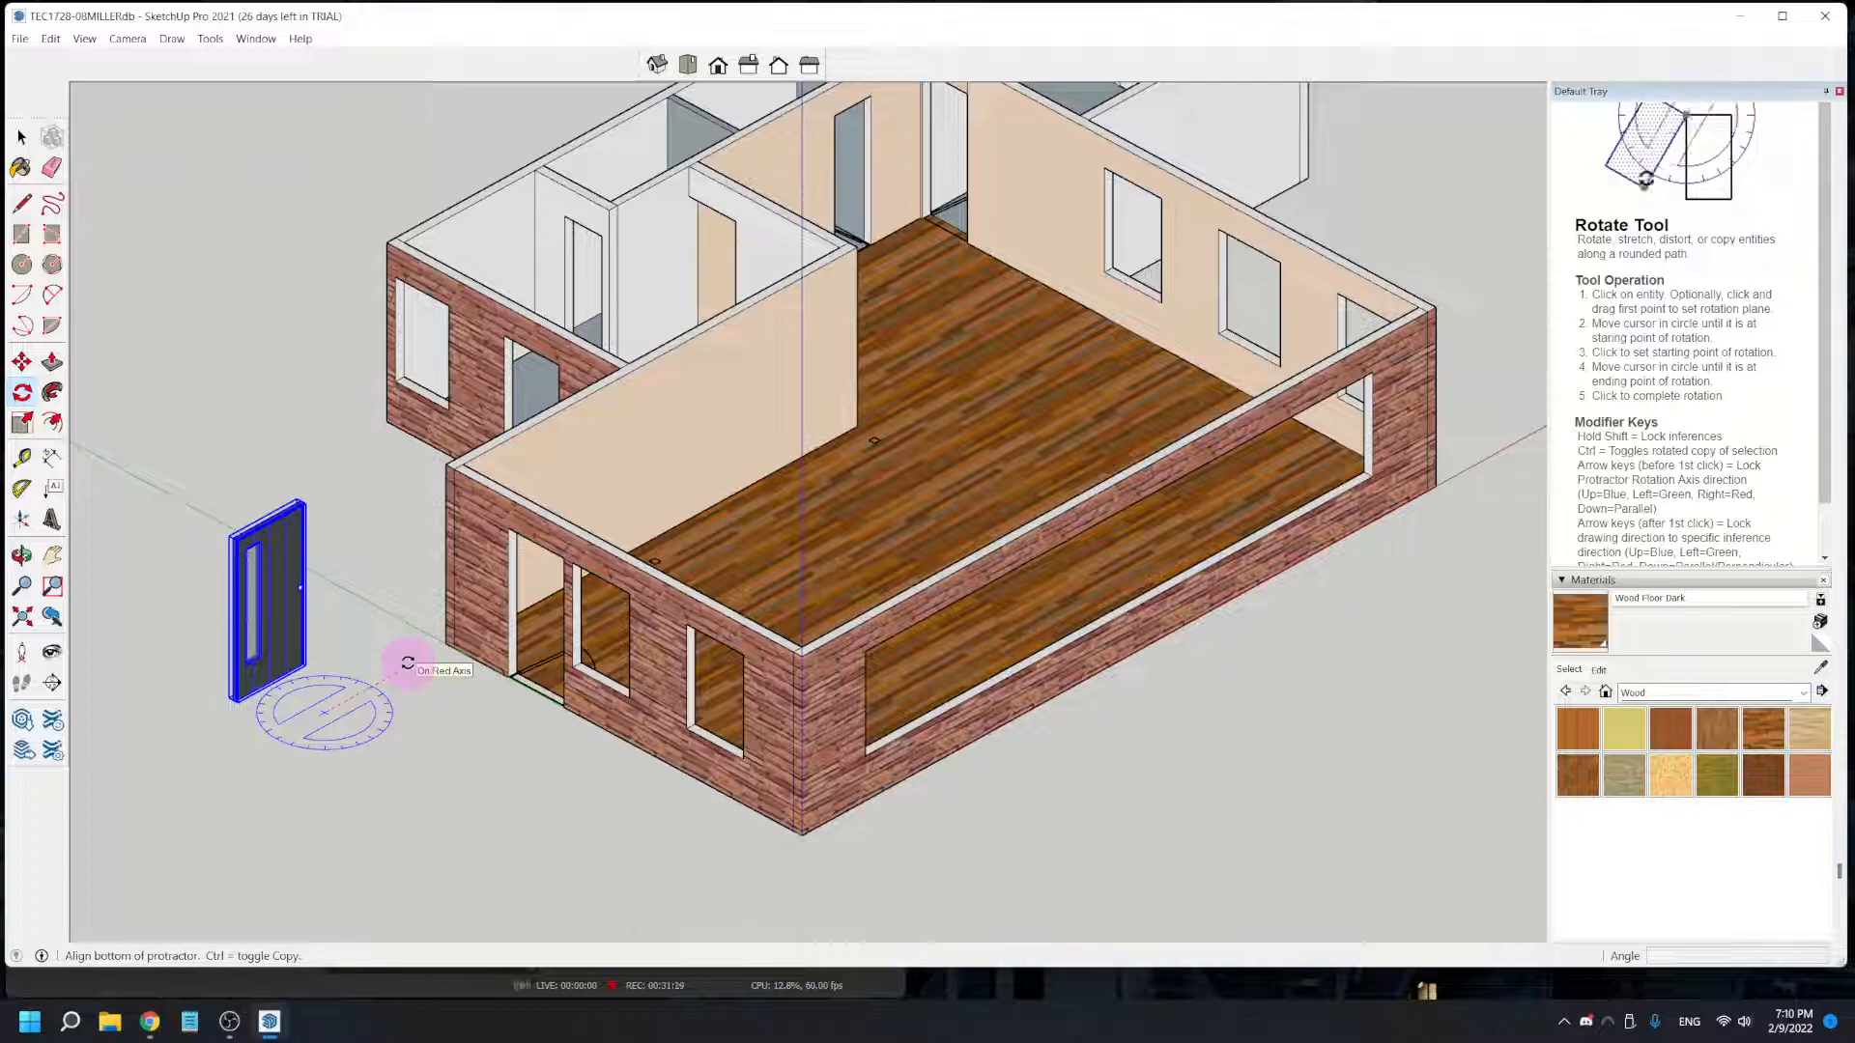
{"action": "left_click", "coordinate": [408, 662]}
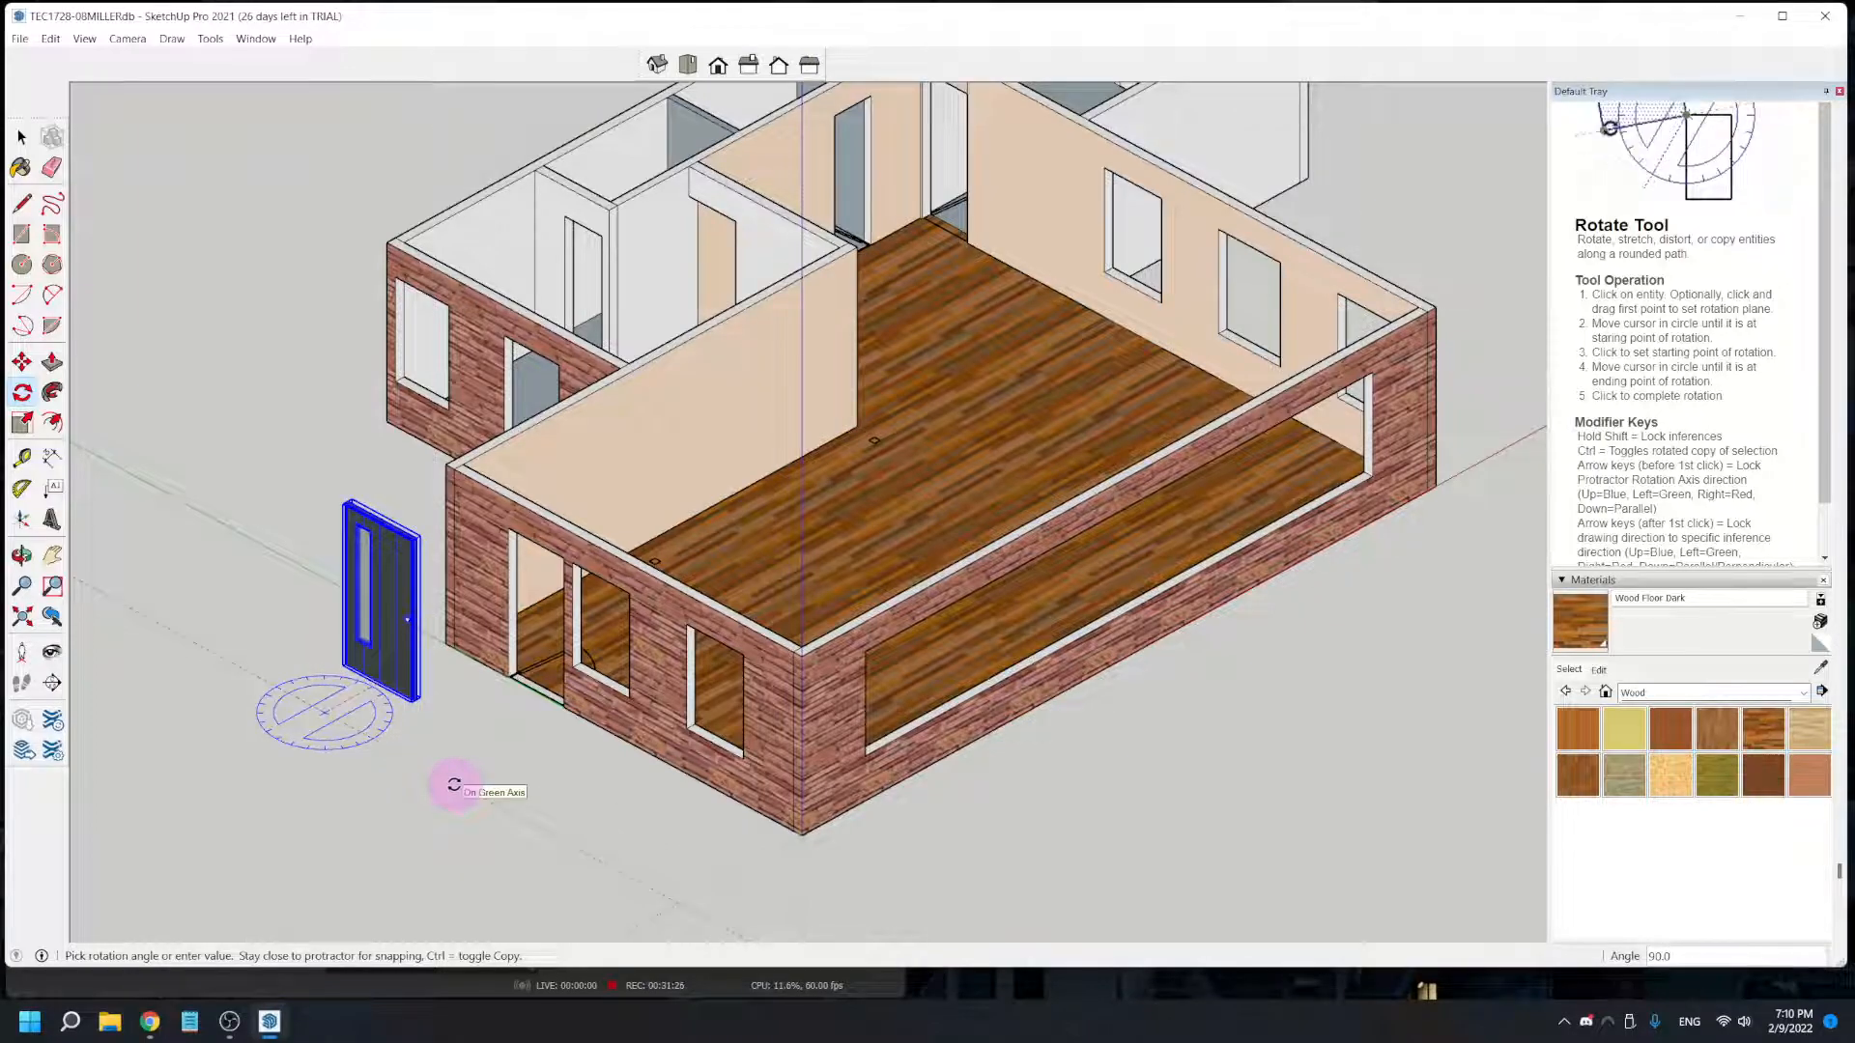
{"action": "left_click", "coordinate": [331, 848]}
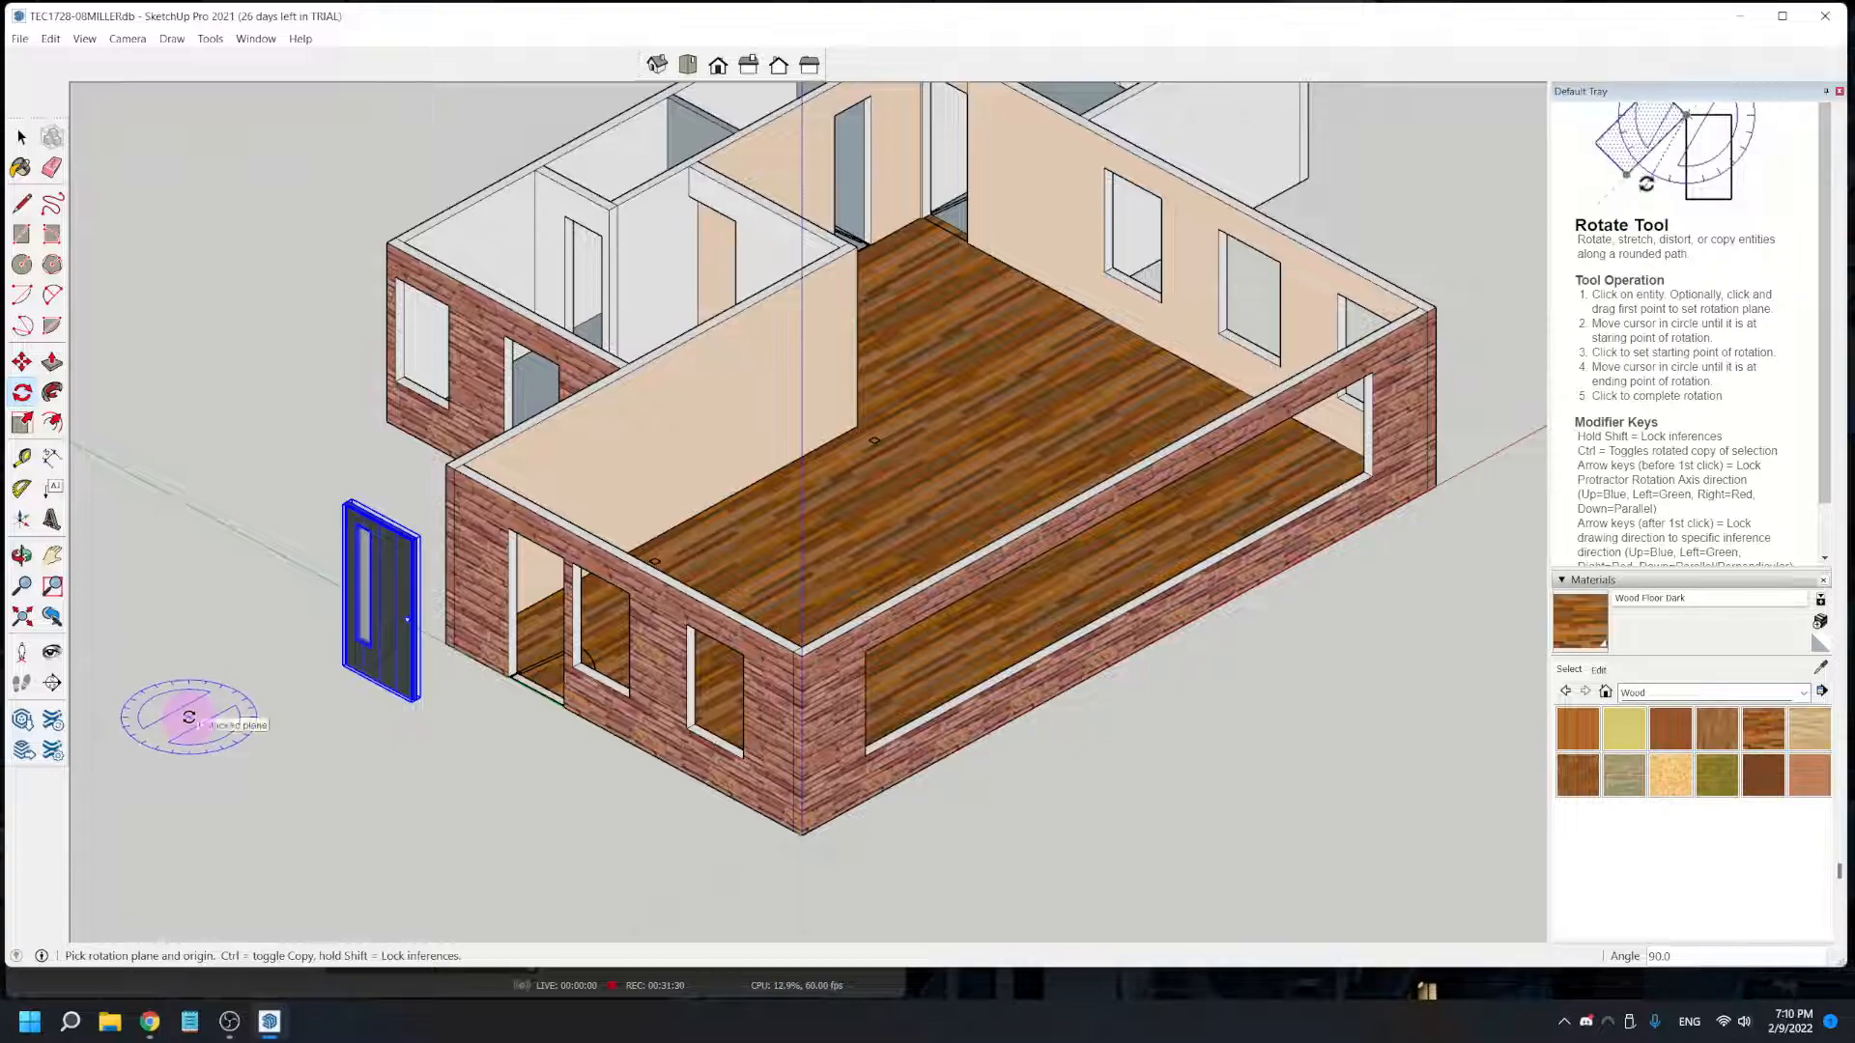
- Move the door by its lower handle-side corner onto the matching bottom corner of the front wall's doorway
{"action": "scroll", "coordinate": [280, 700], "scroll_direction": "up", "scroll_amount": 3}
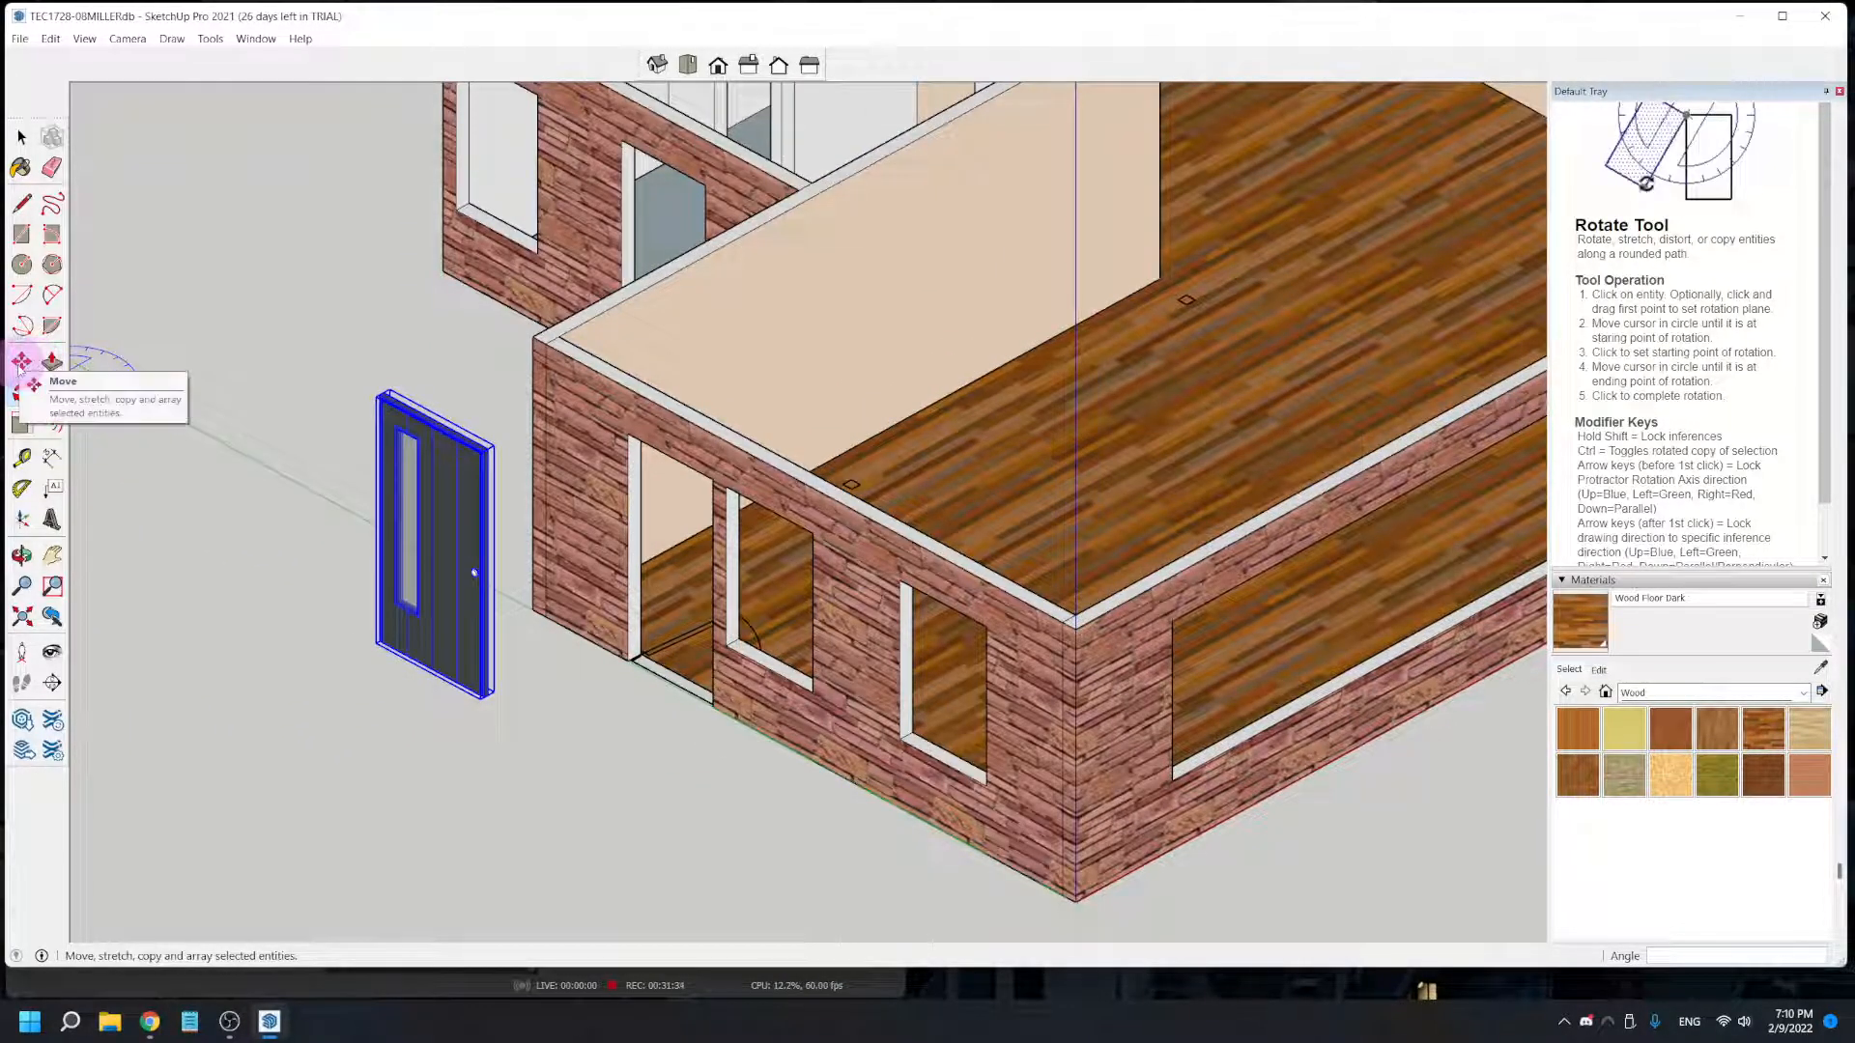
{"action": "left_click", "coordinate": [21, 361]}
{"action": "scroll", "coordinate": [310, 650], "scroll_direction": "up", "scroll_amount": 3}
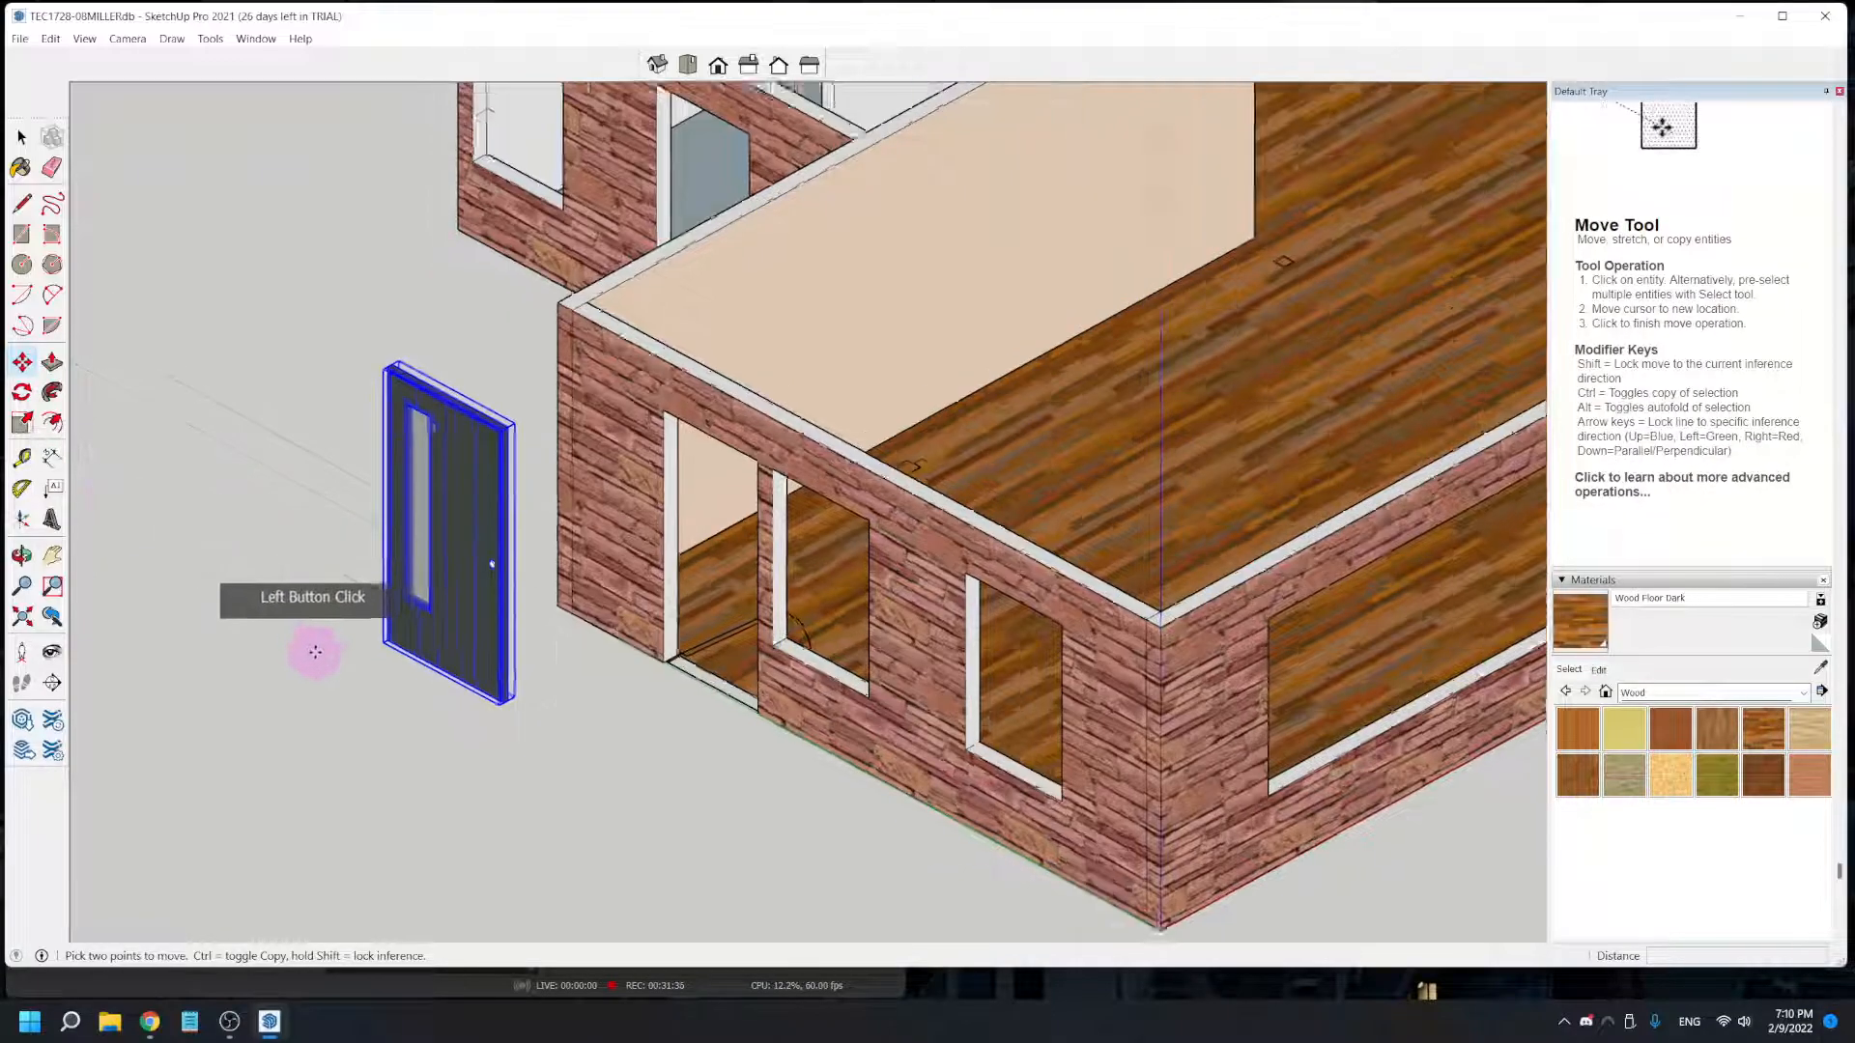
{"action": "scroll", "coordinate": [406, 647], "scroll_direction": "up", "scroll_amount": 3}
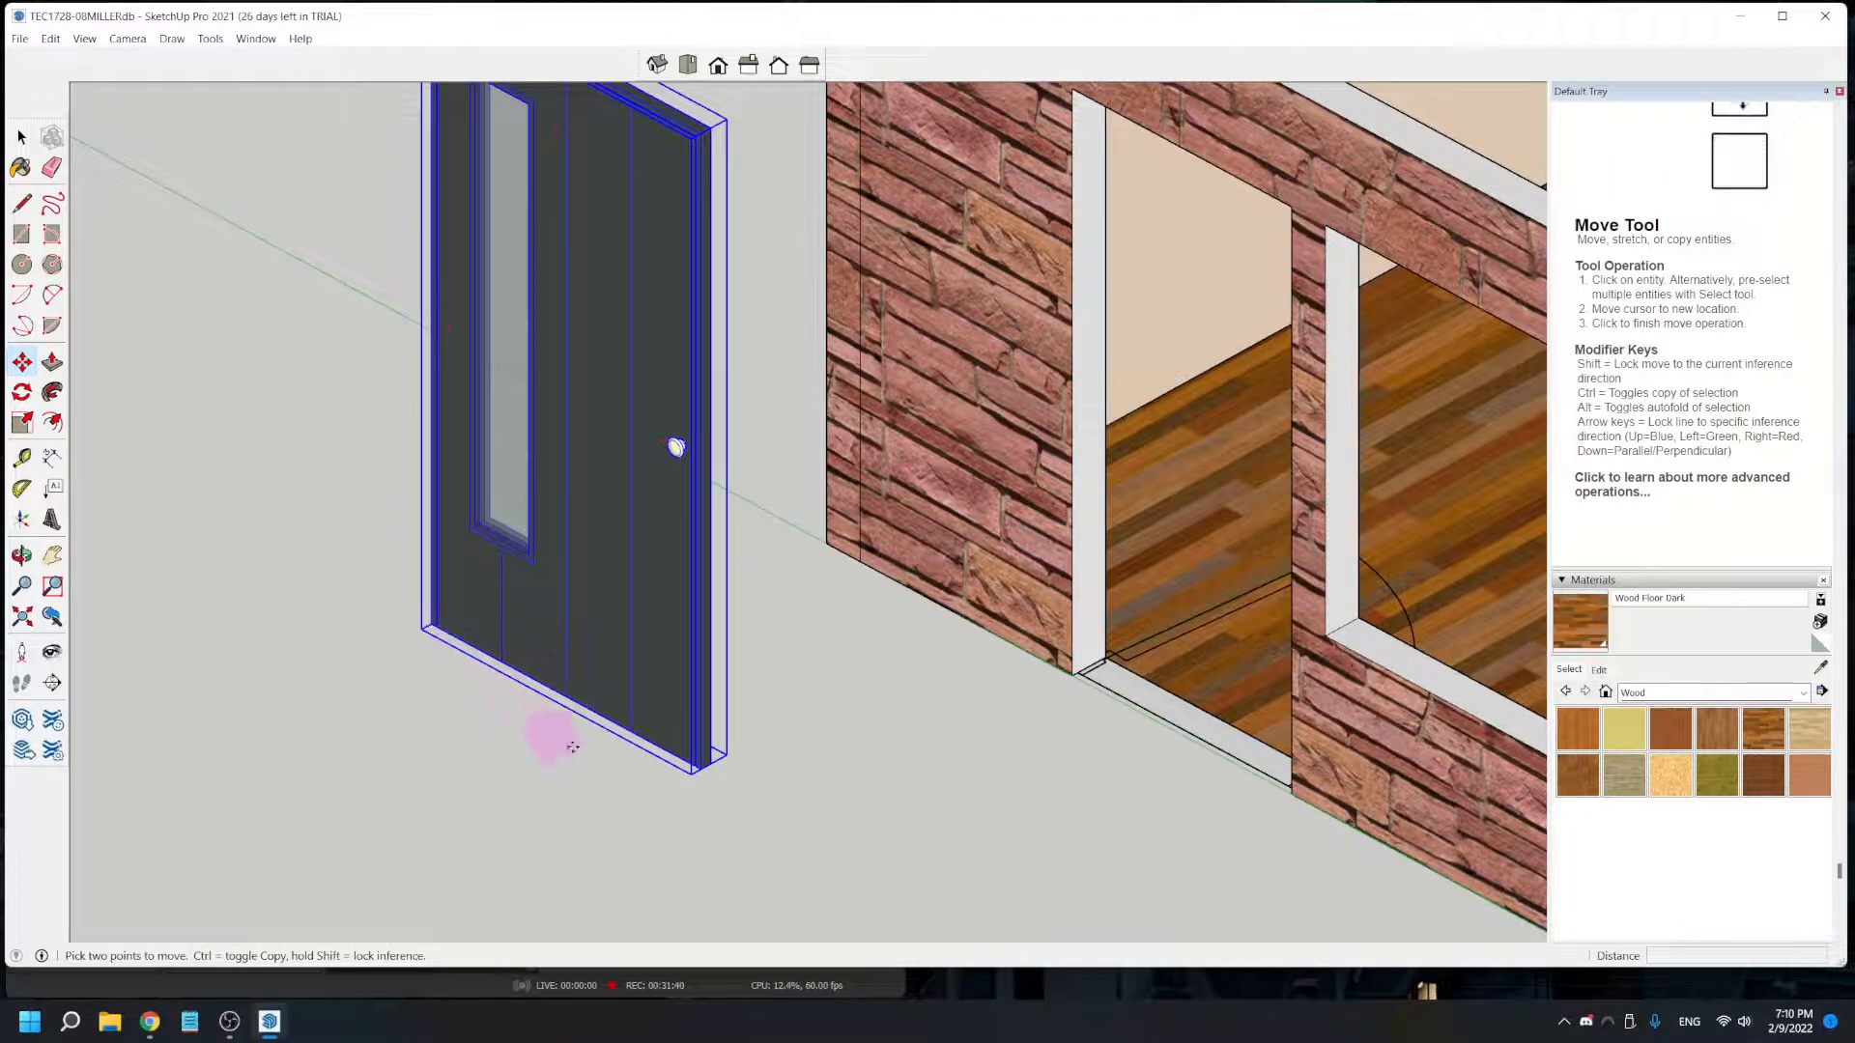
{"action": "left_click", "coordinate": [699, 770]}
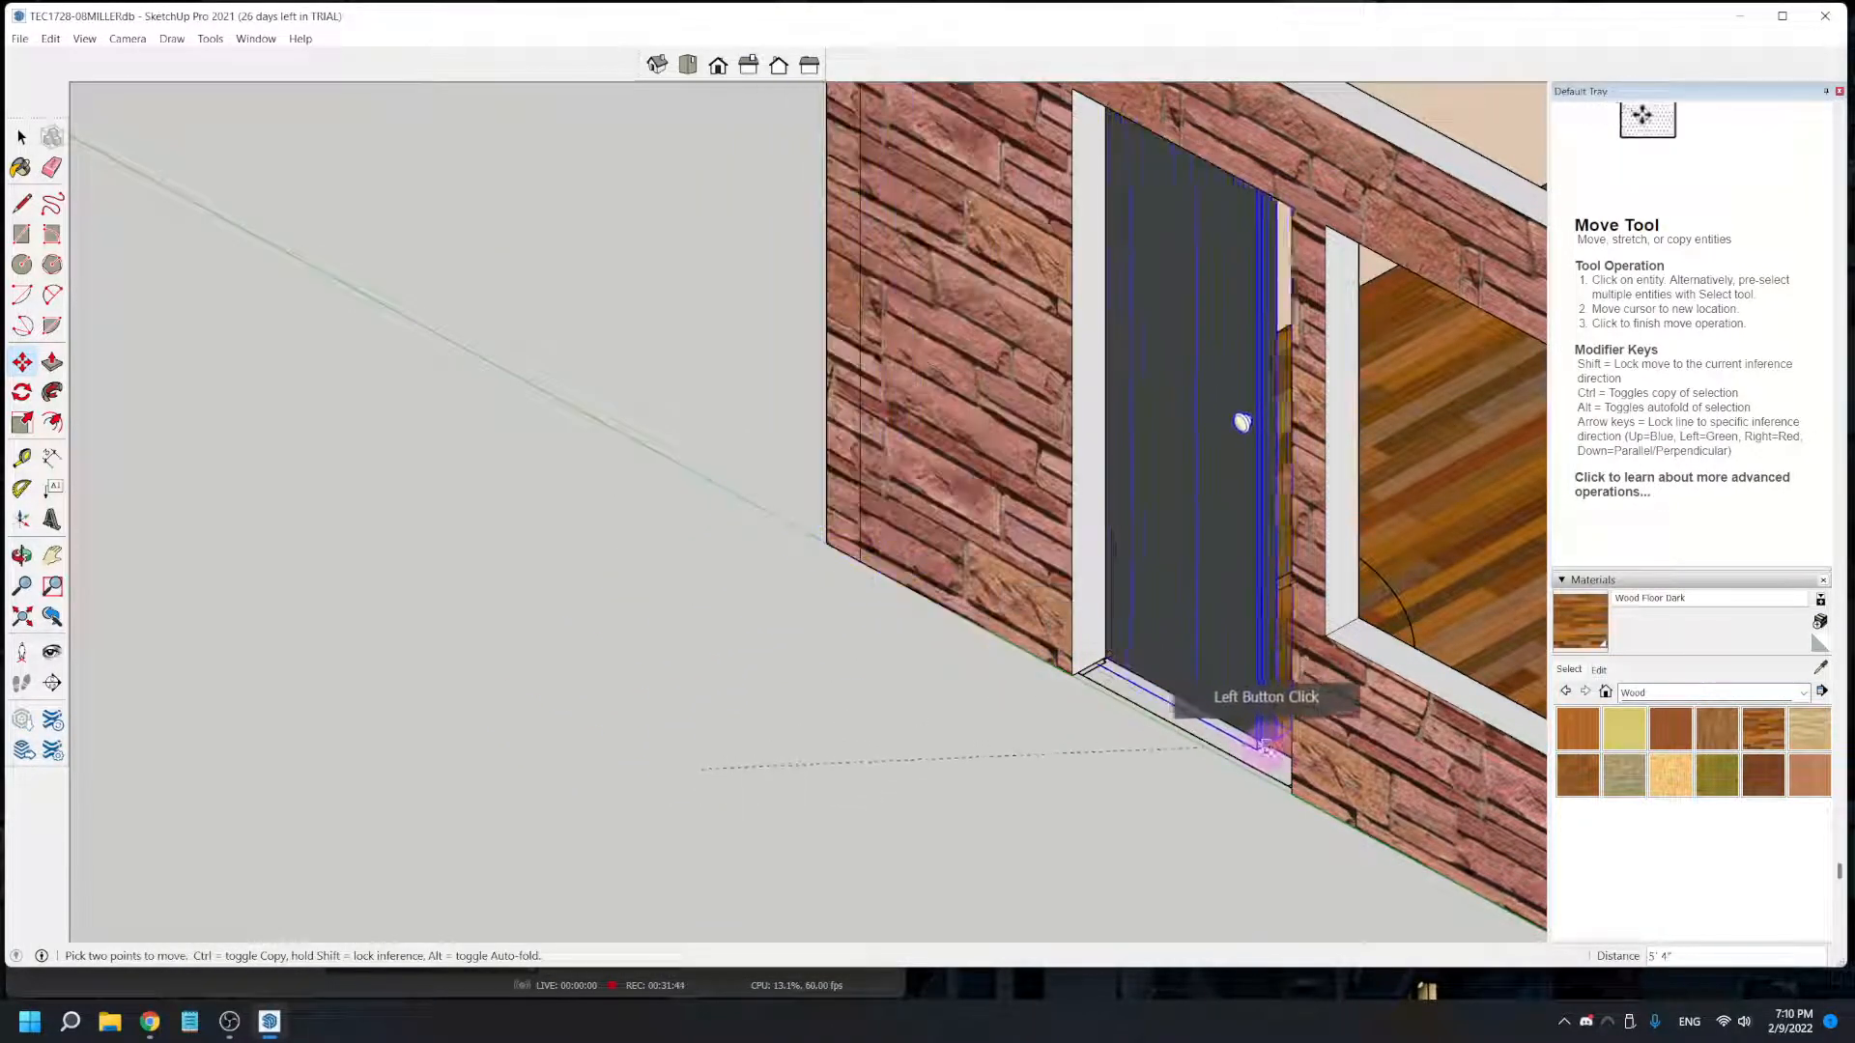
{"action": "left_click", "coordinate": [1292, 794]}
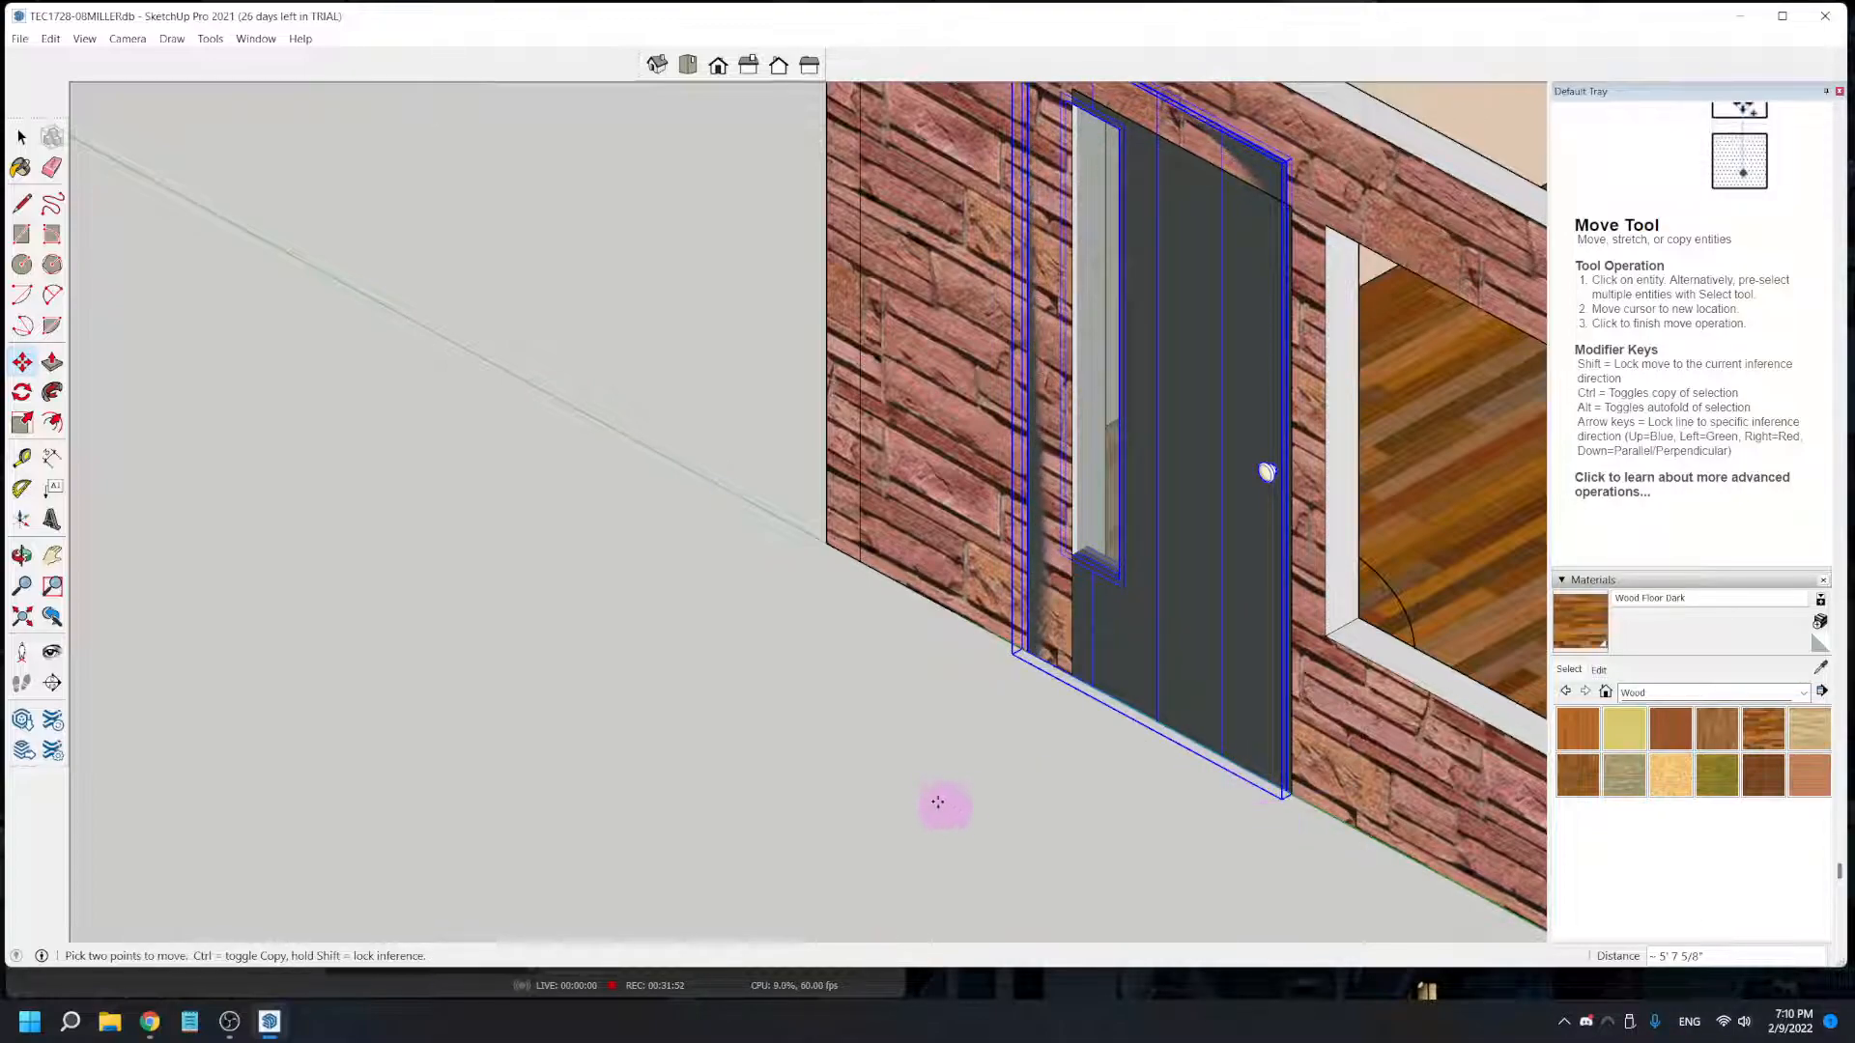
- Scale the door narrower from its side opposite the handle so its width fits the doorway
{"action": "scroll", "coordinate": [915, 738], "scroll_direction": "down", "scroll_amount": 1}
{"action": "scroll", "coordinate": [918, 741], "scroll_direction": "down", "scroll_amount": 1}
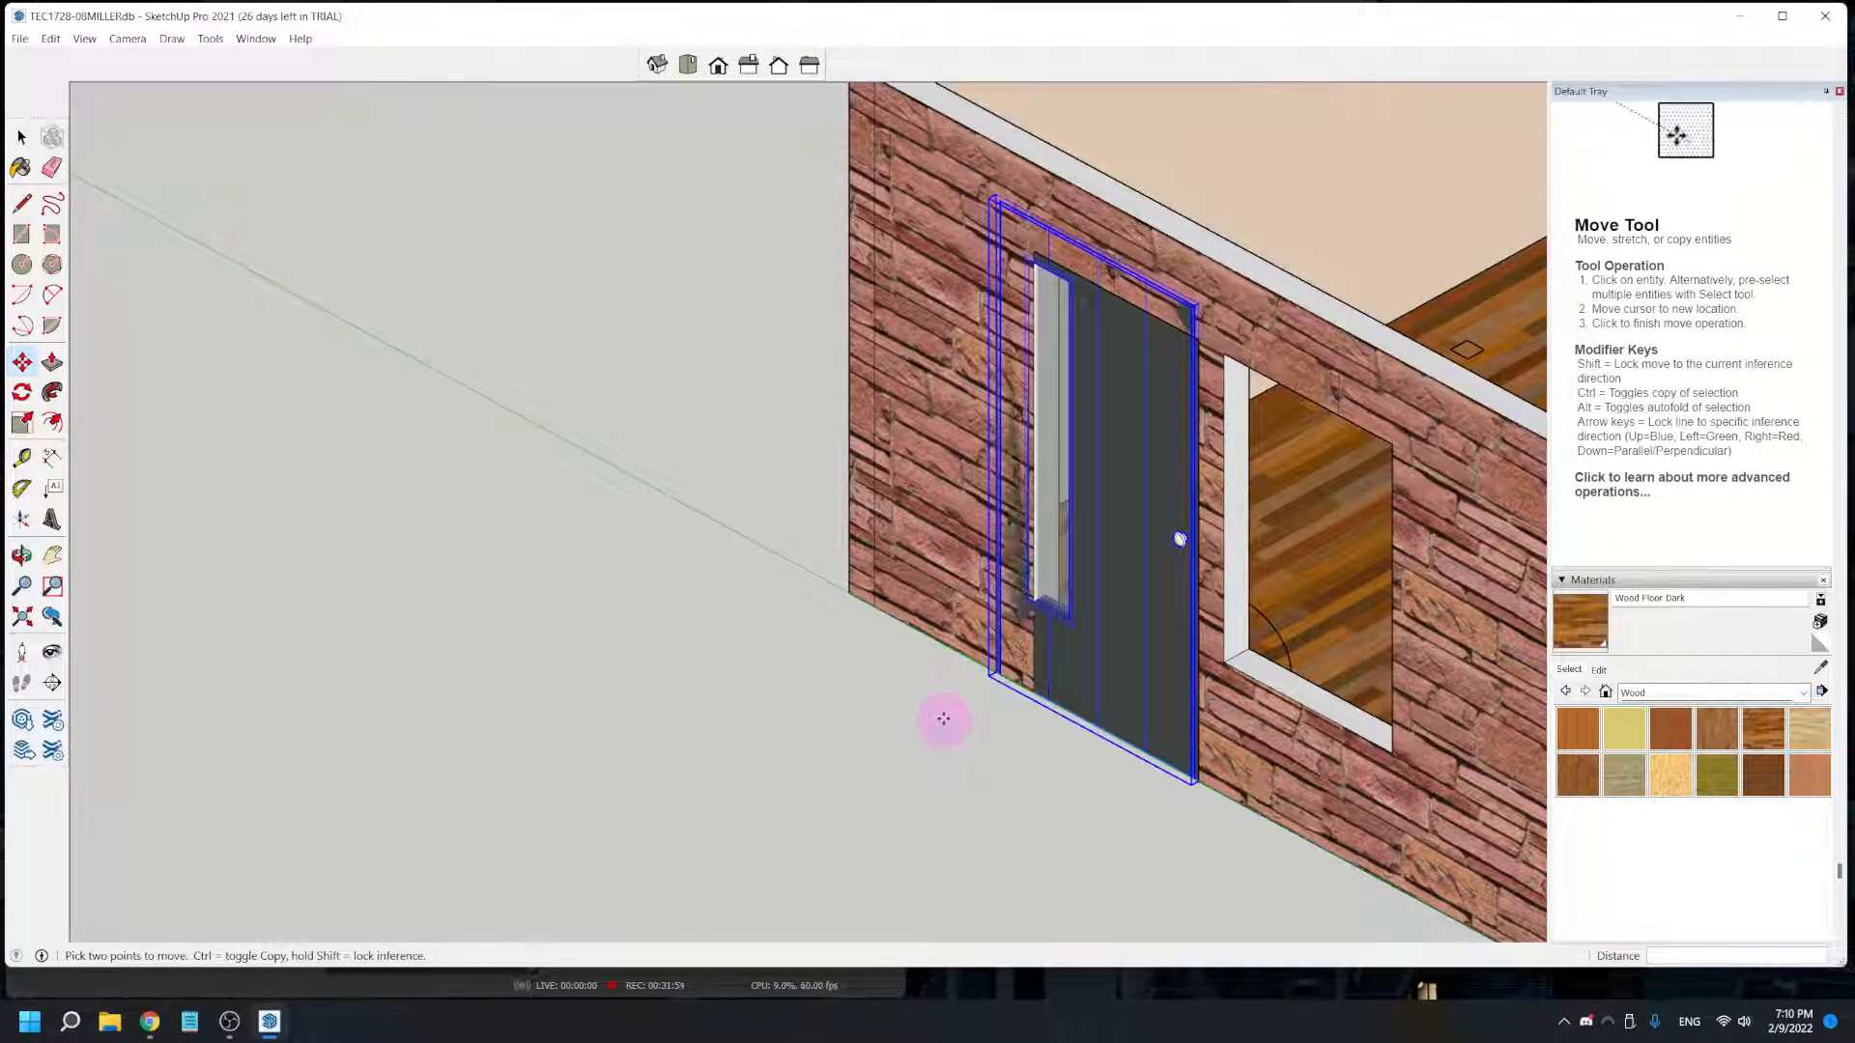
{"action": "middle_click_drag", "start_coordinate": [957, 718], "coordinate": [700, 787]}
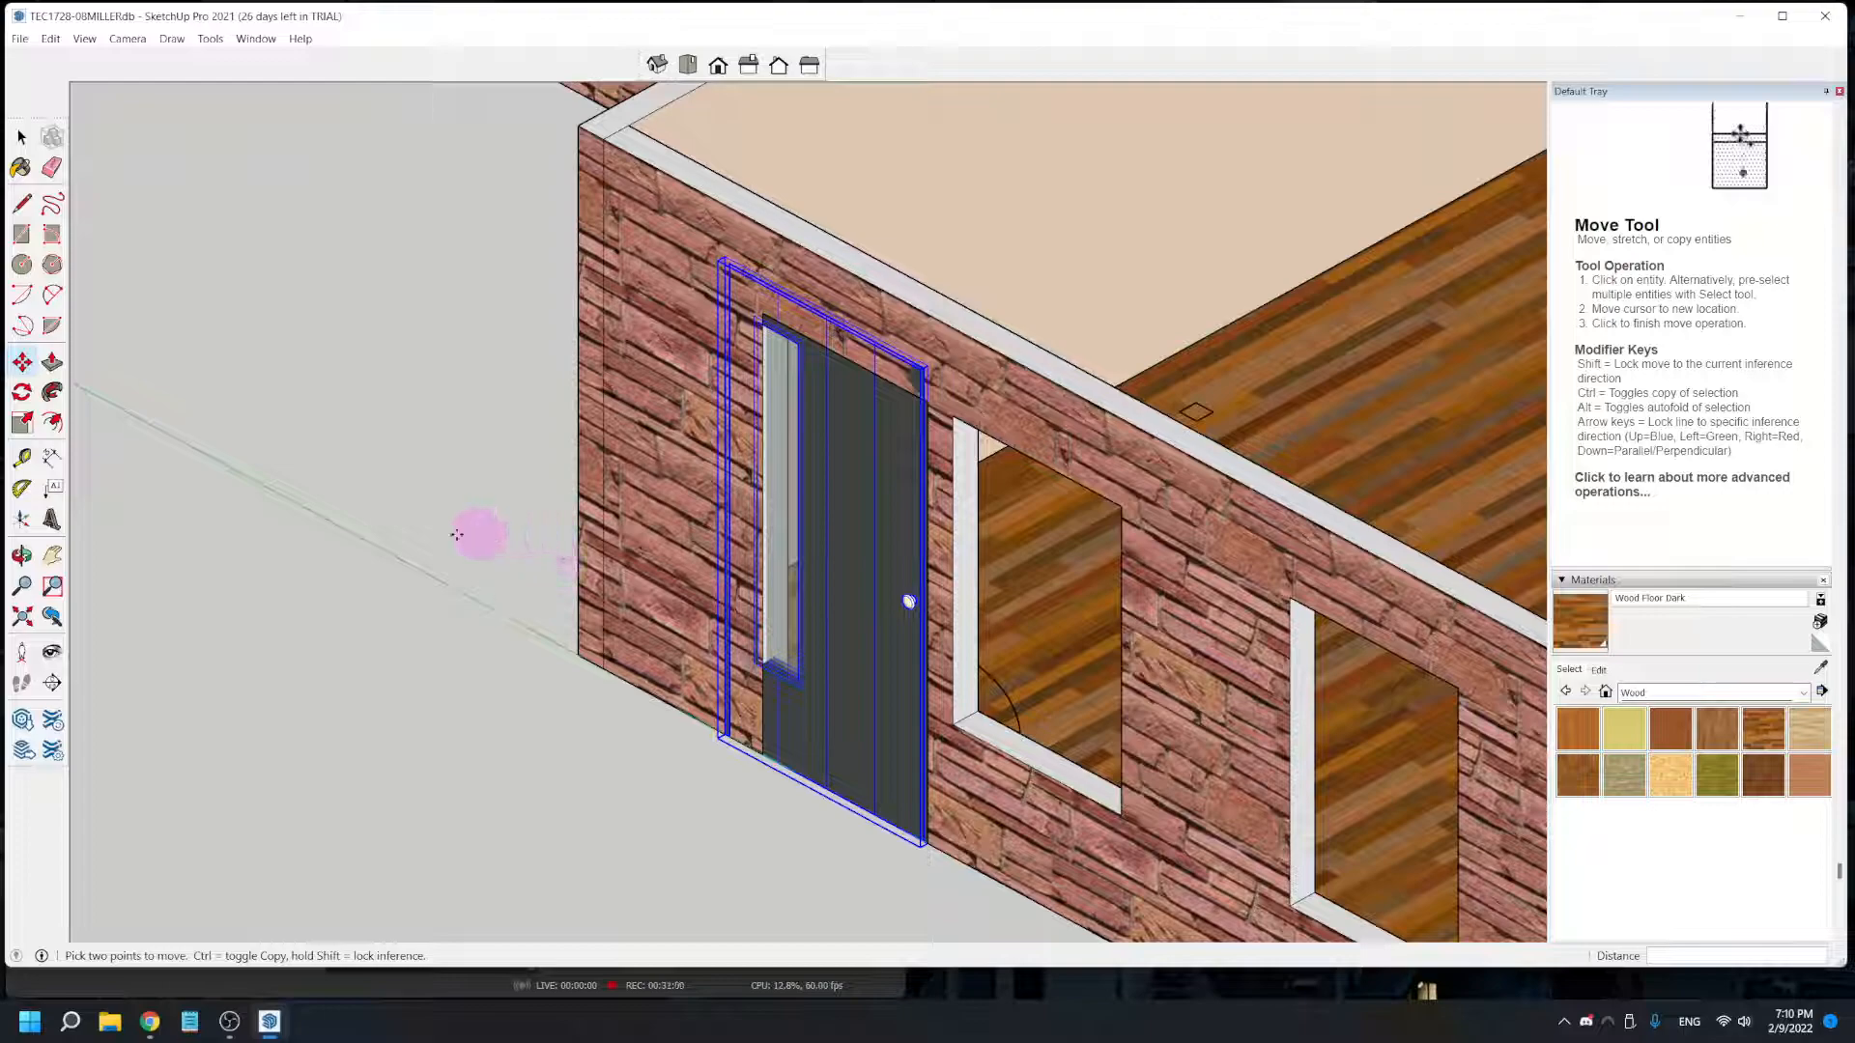
{"action": "left_click", "coordinate": [22, 423]}
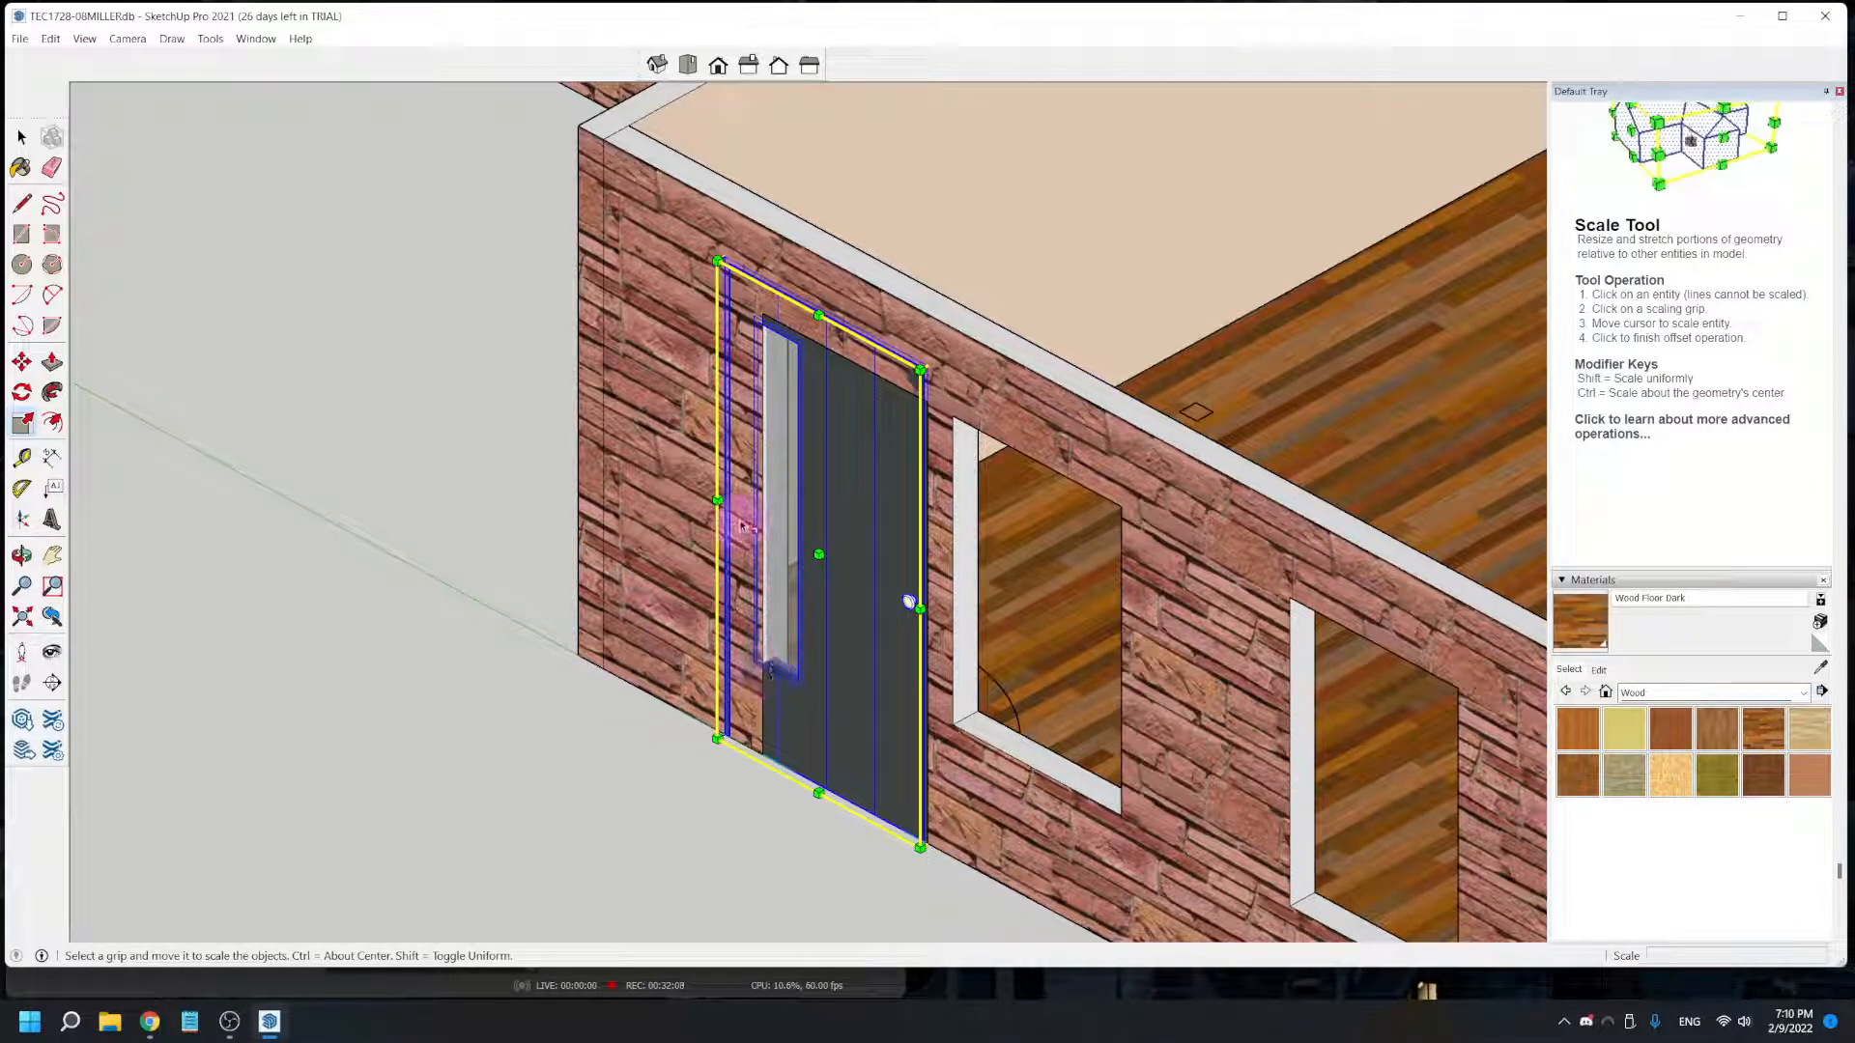
{"action": "scroll", "coordinate": [734, 506], "scroll_direction": "up", "scroll_amount": 2}
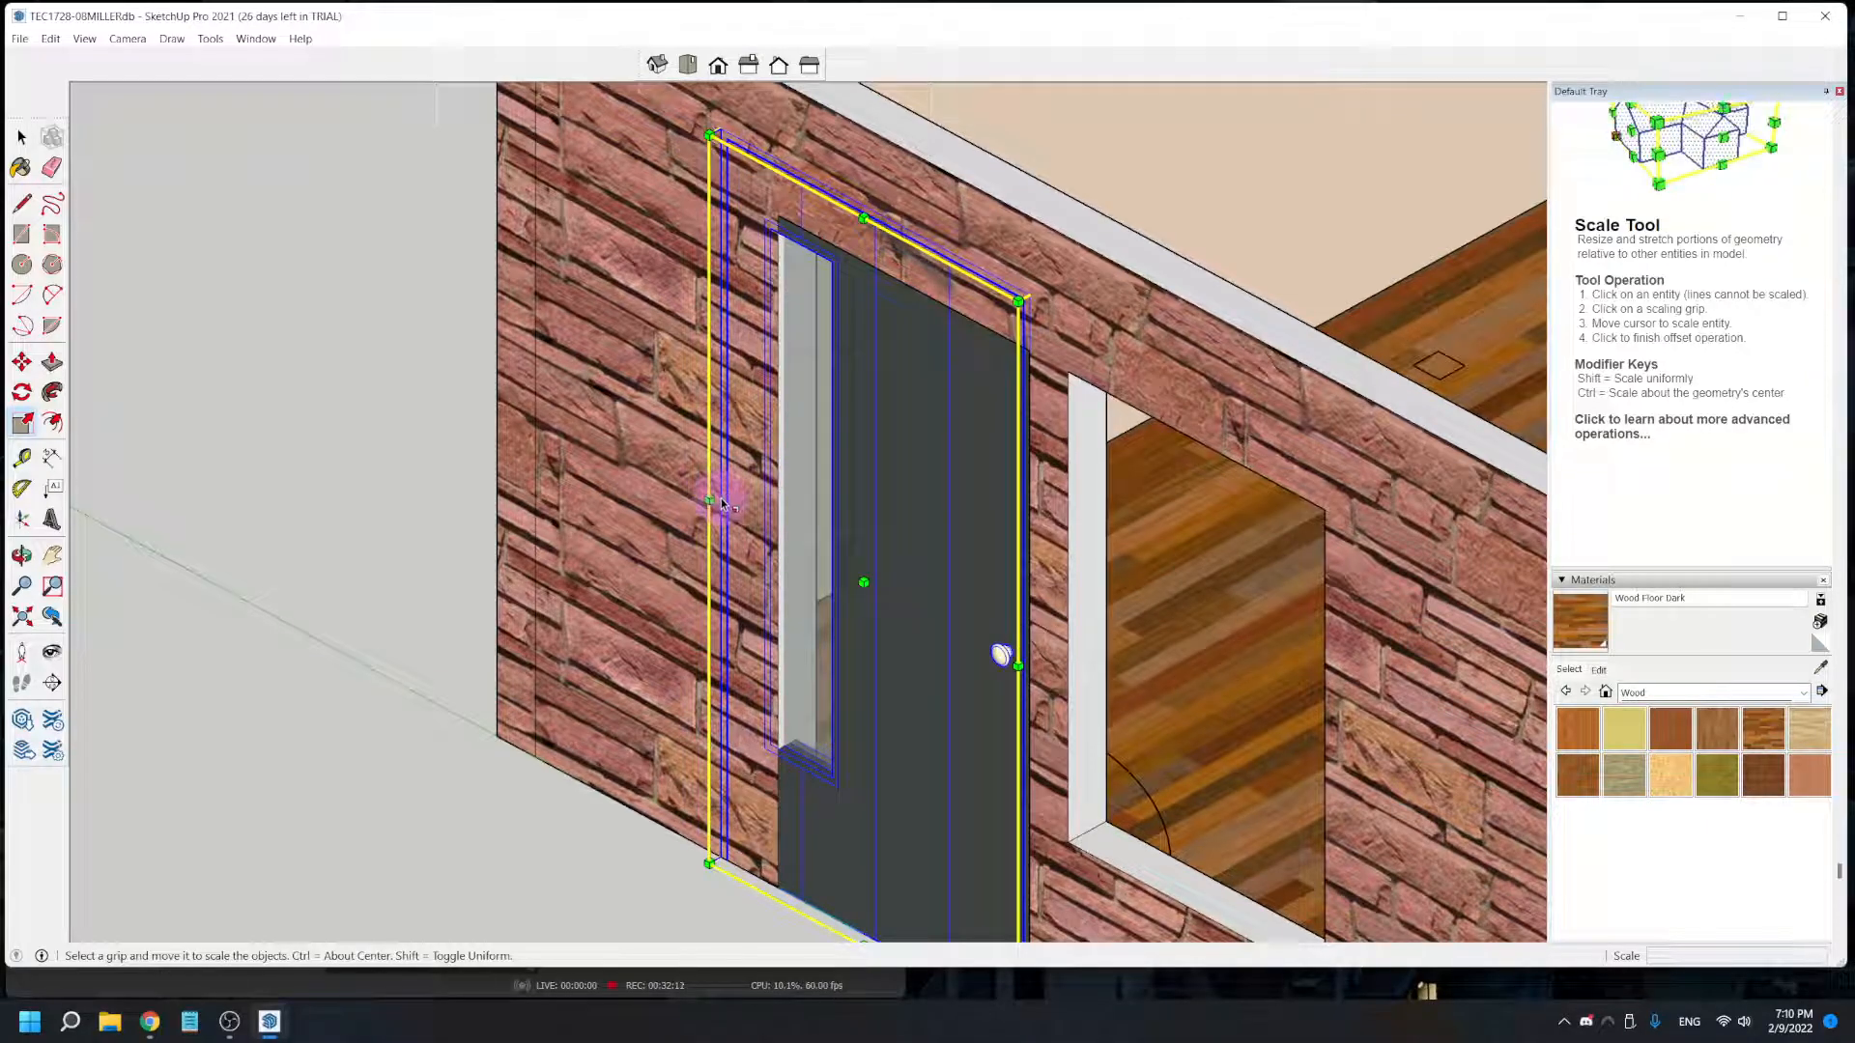
{"action": "scroll", "coordinate": [715, 503], "scroll_direction": "up", "scroll_amount": 3}
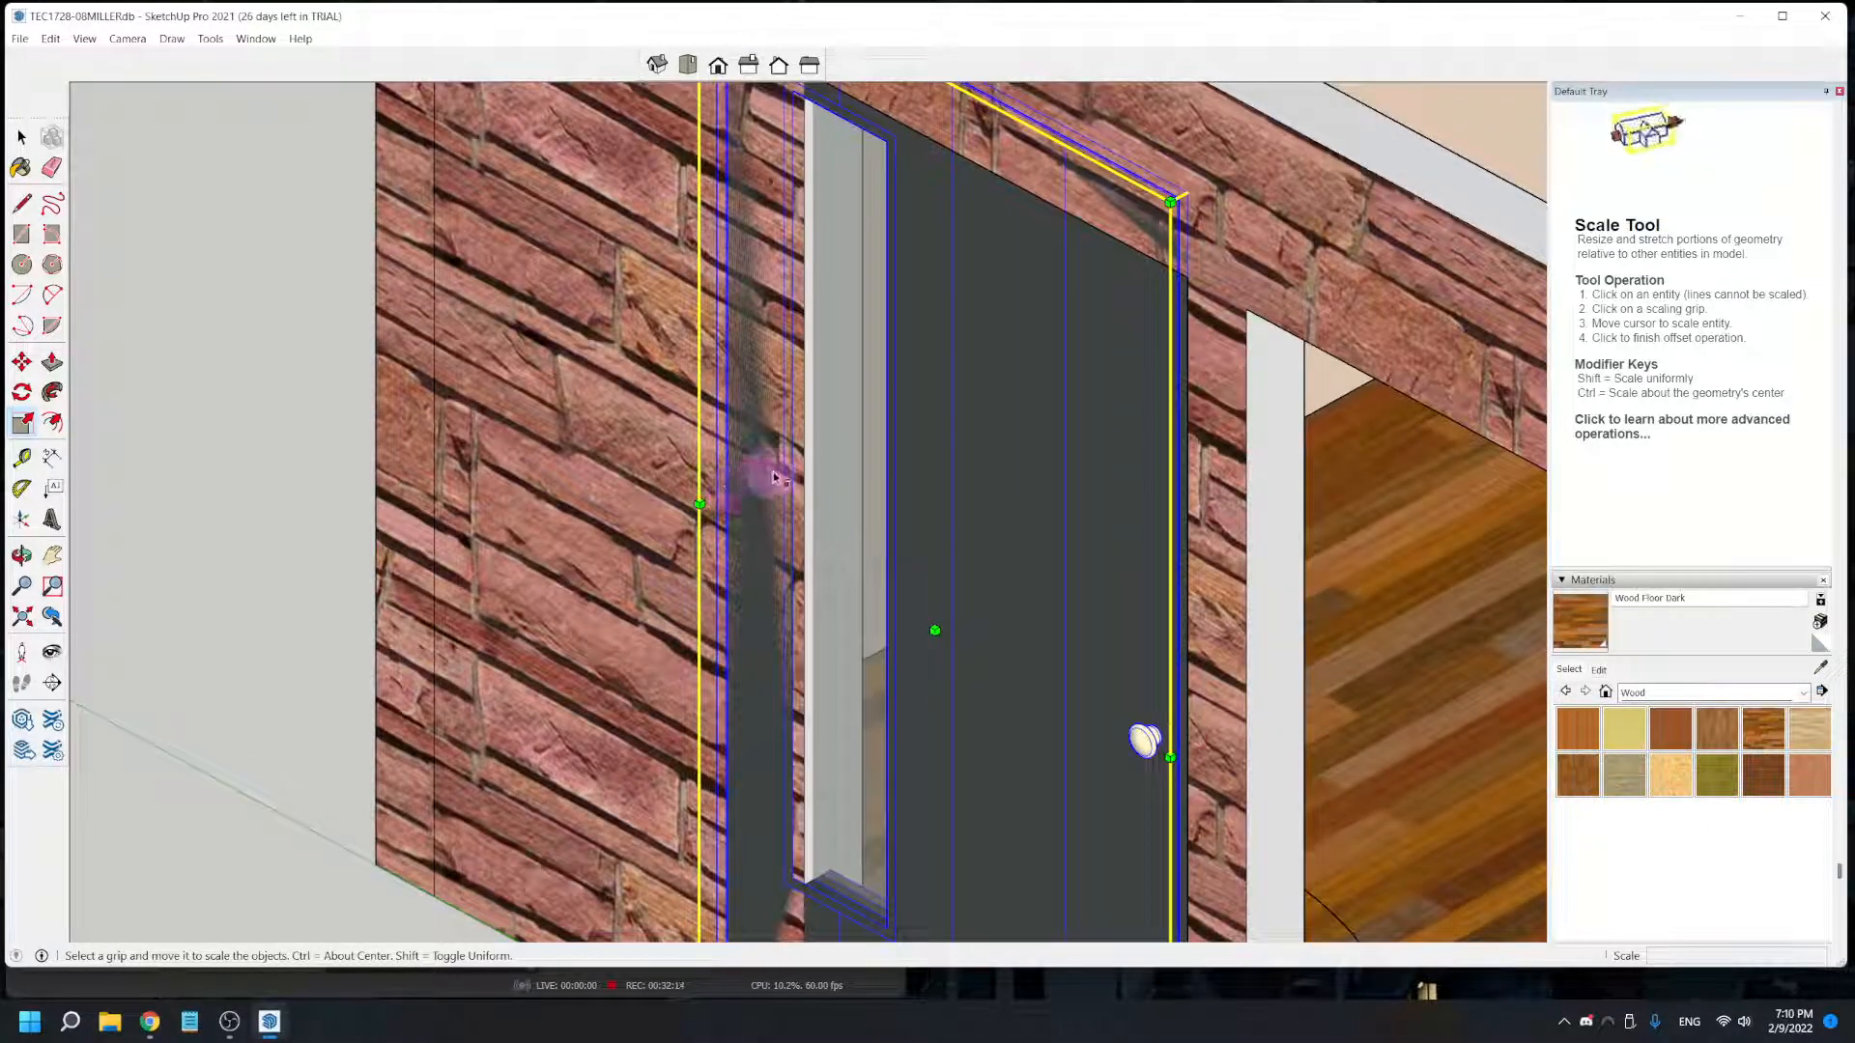
{"action": "left_click_drag", "start_coordinate": [730, 487], "coordinate": [807, 532]}
- Scale the door's height down from its top edge to about 0.92 to fit the doorway, and clear the selection
{"action": "scroll", "coordinate": [960, 600], "scroll_direction": "down", "scroll_amount": 2}
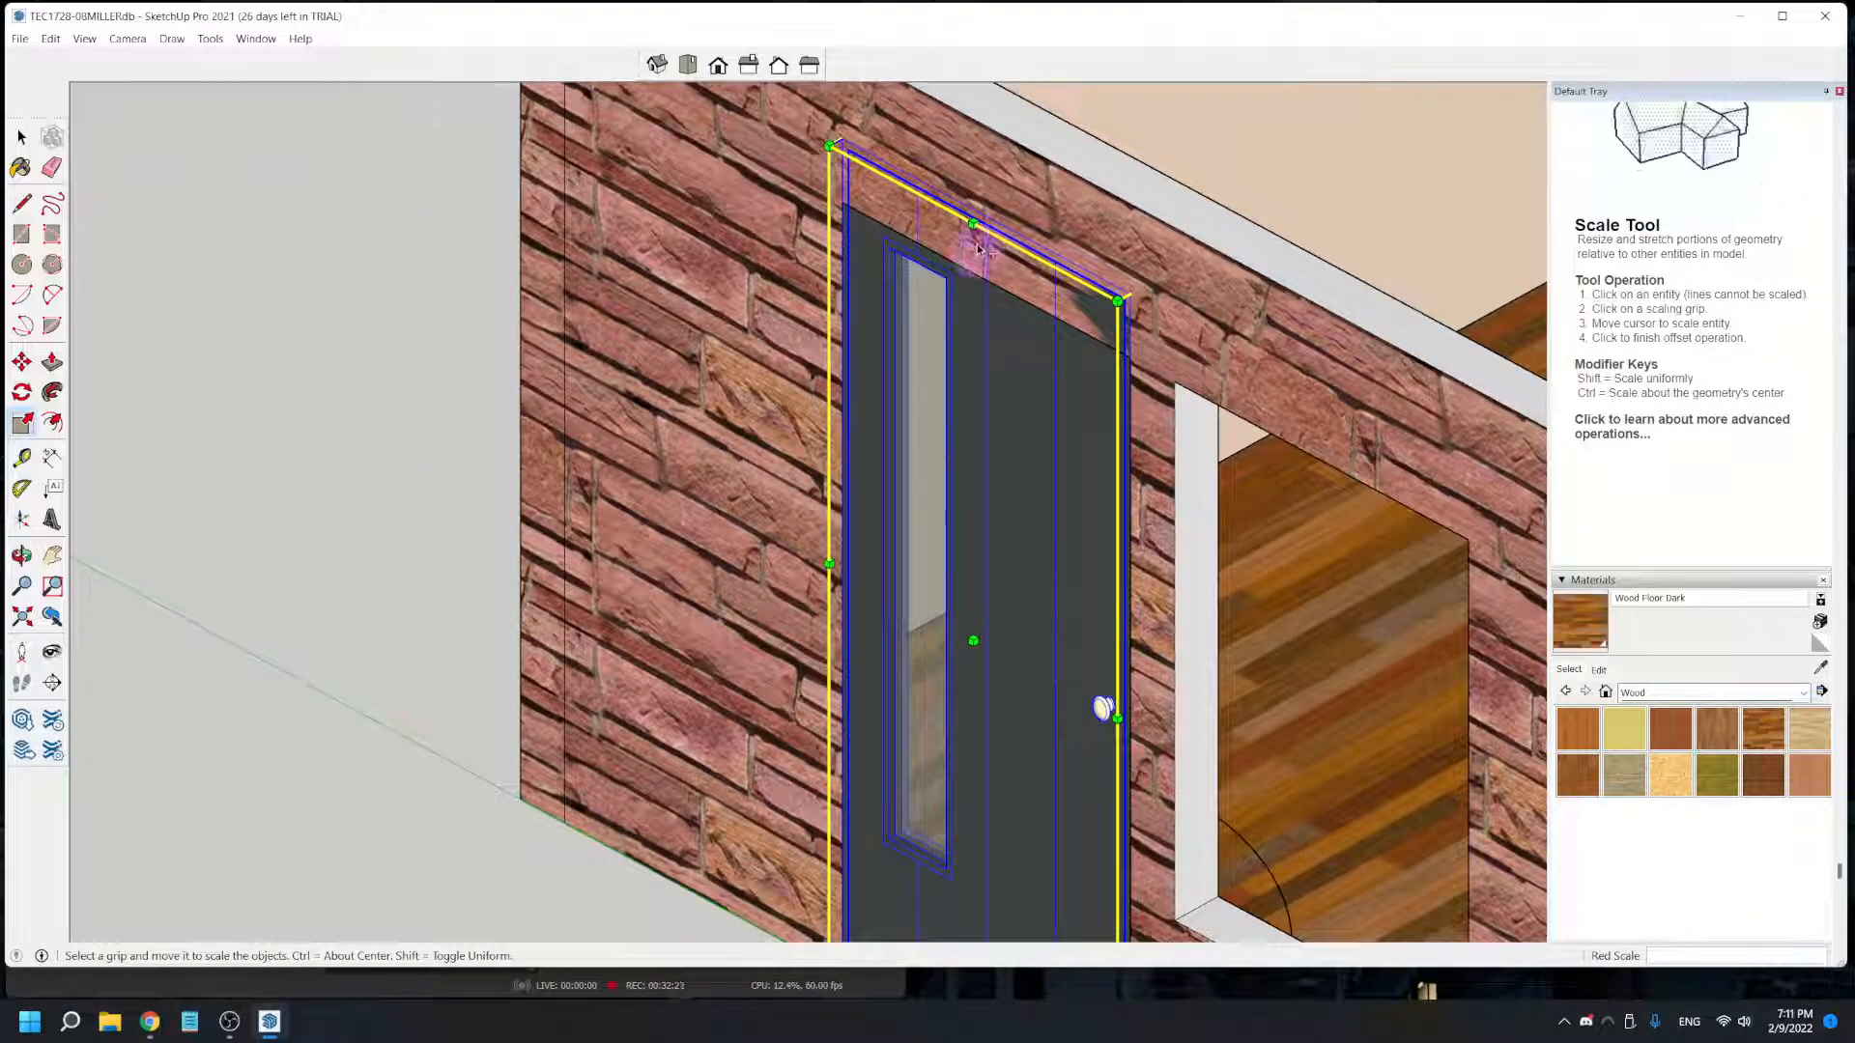
{"action": "left_click_drag", "start_coordinate": [994, 215], "coordinate": [995, 279]}
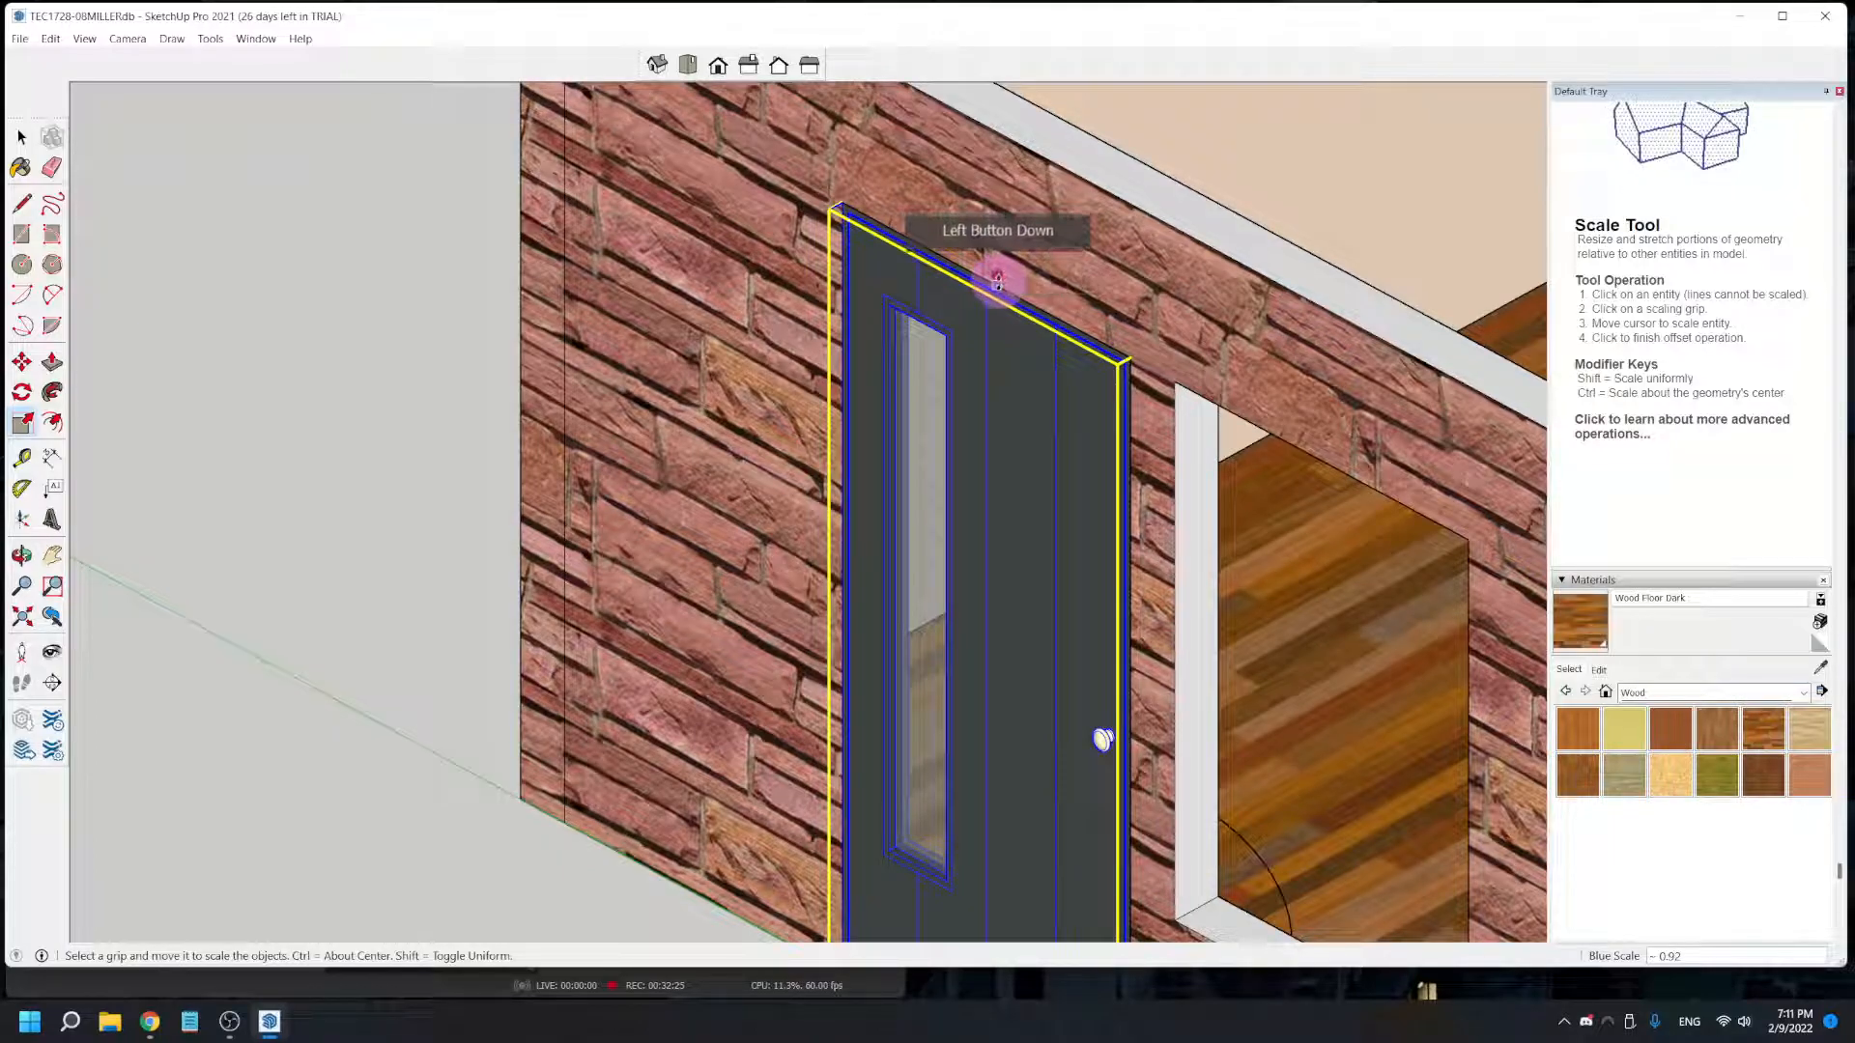
{"action": "scroll", "coordinate": [856, 481], "scroll_direction": "down", "scroll_amount": 3}
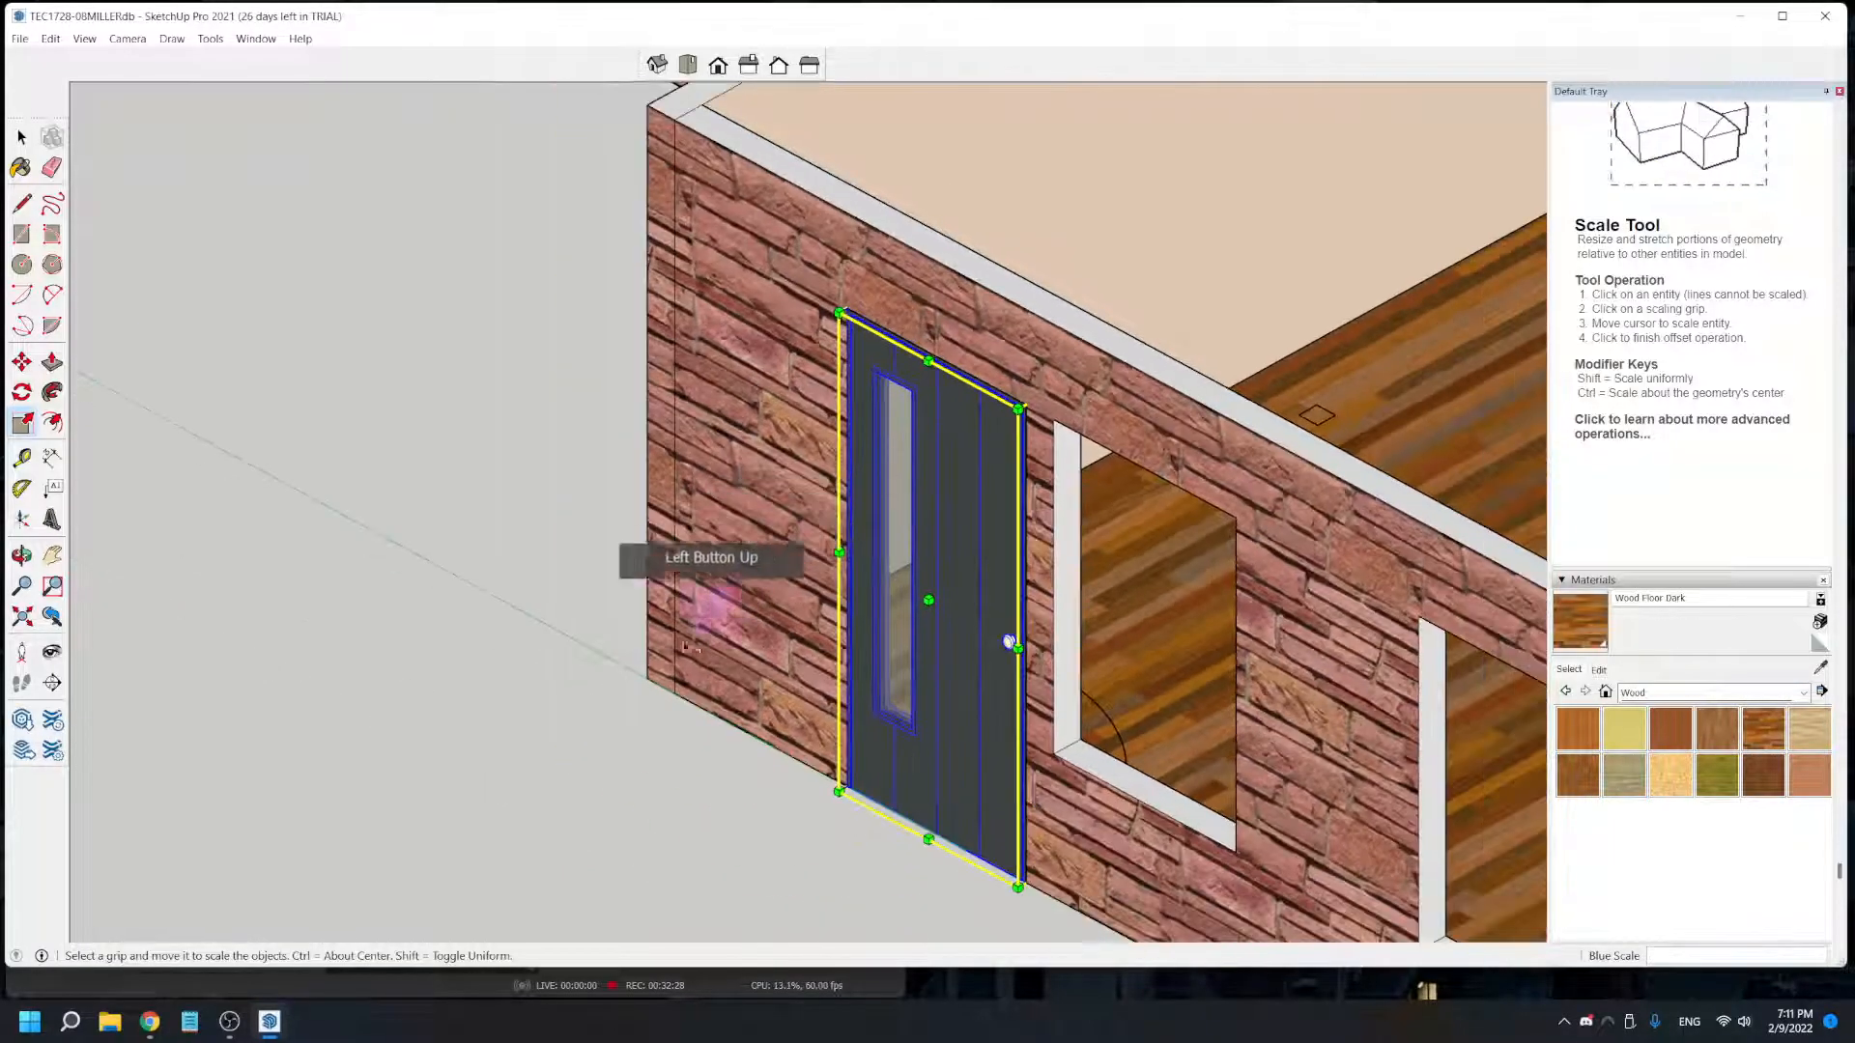
{"action": "left_click", "coordinate": [682, 794]}
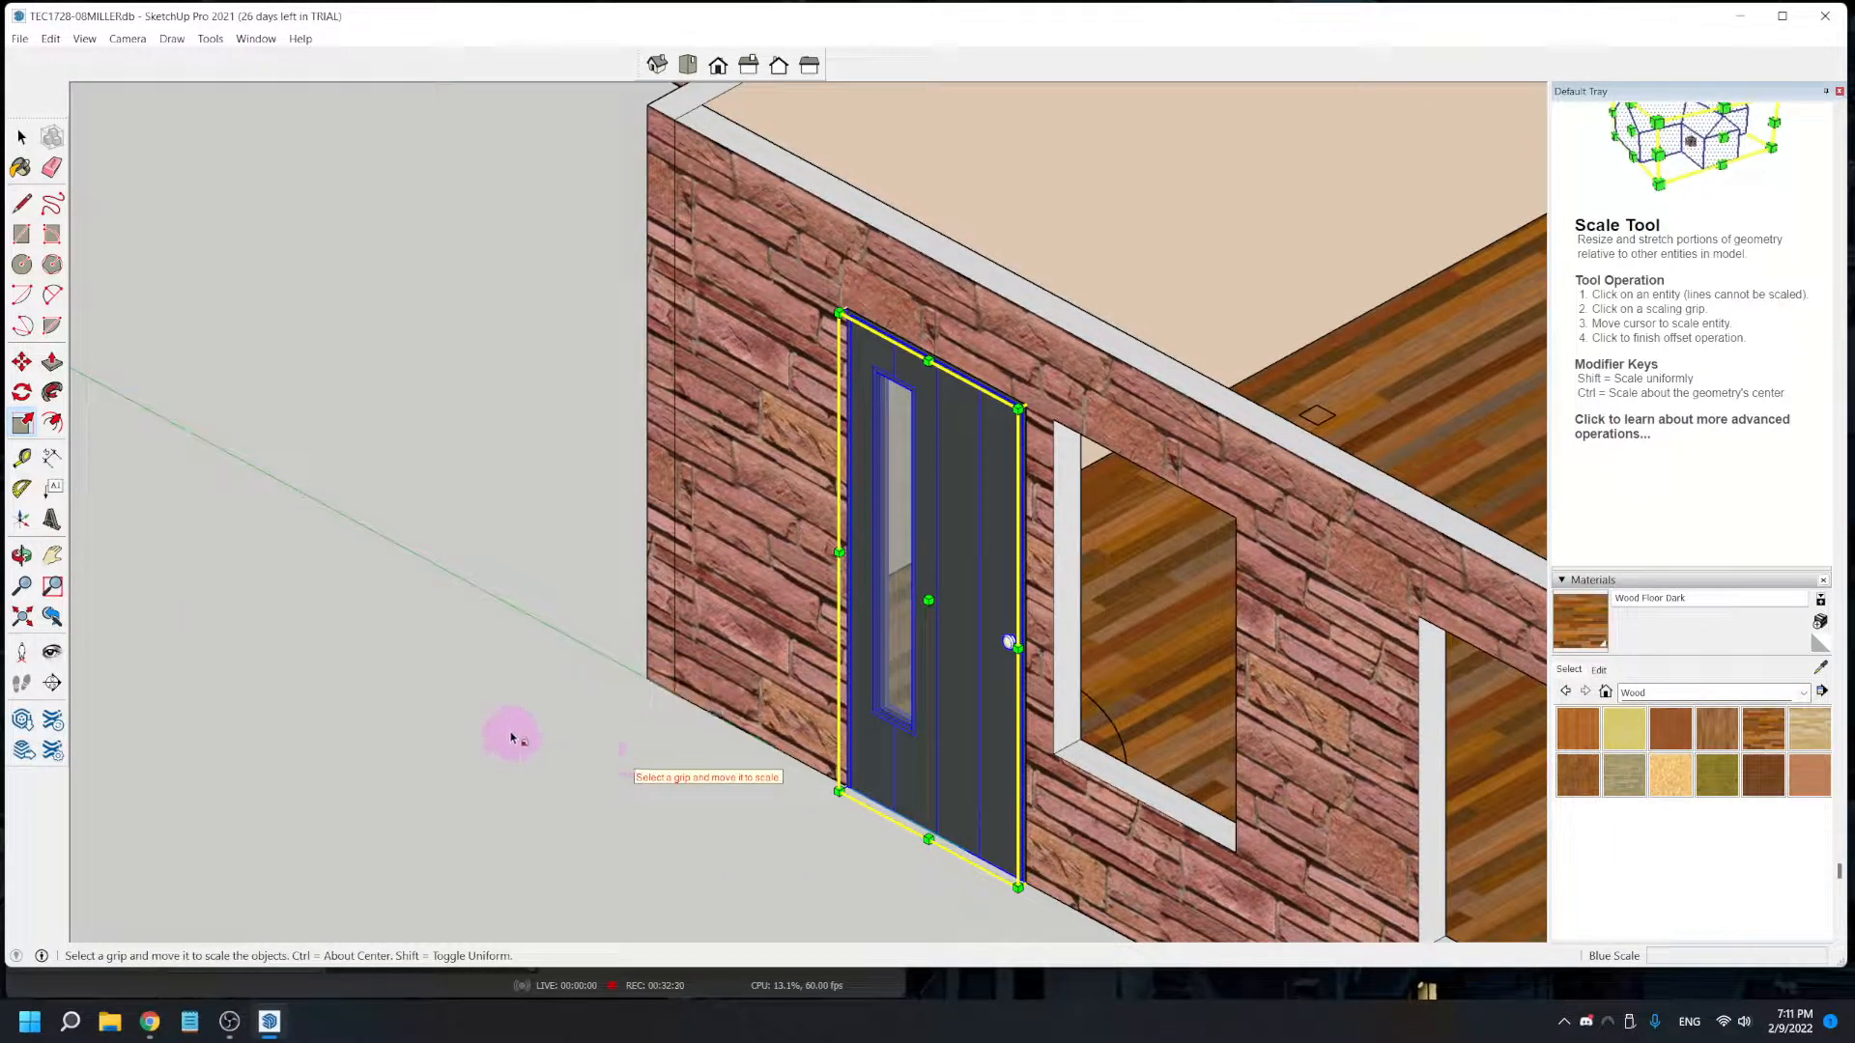
{"action": "key", "text": "space"}
{"action": "middle_click_drag", "start_coordinate": [571, 740], "coordinate": [538, 828]}
{"action": "left_click", "coordinate": [556, 832]}
- Examine how the fitted door sits in the front wall opening, from close up and farther away
{"action": "middle_click_drag", "start_coordinate": [849, 857], "coordinate": [866, 783]}
{"action": "left_click_drag", "start_coordinate": [866, 783], "coordinate": [855, 884]}
{"action": "scroll", "coordinate": [855, 884], "scroll_direction": "down", "scroll_amount": 6}
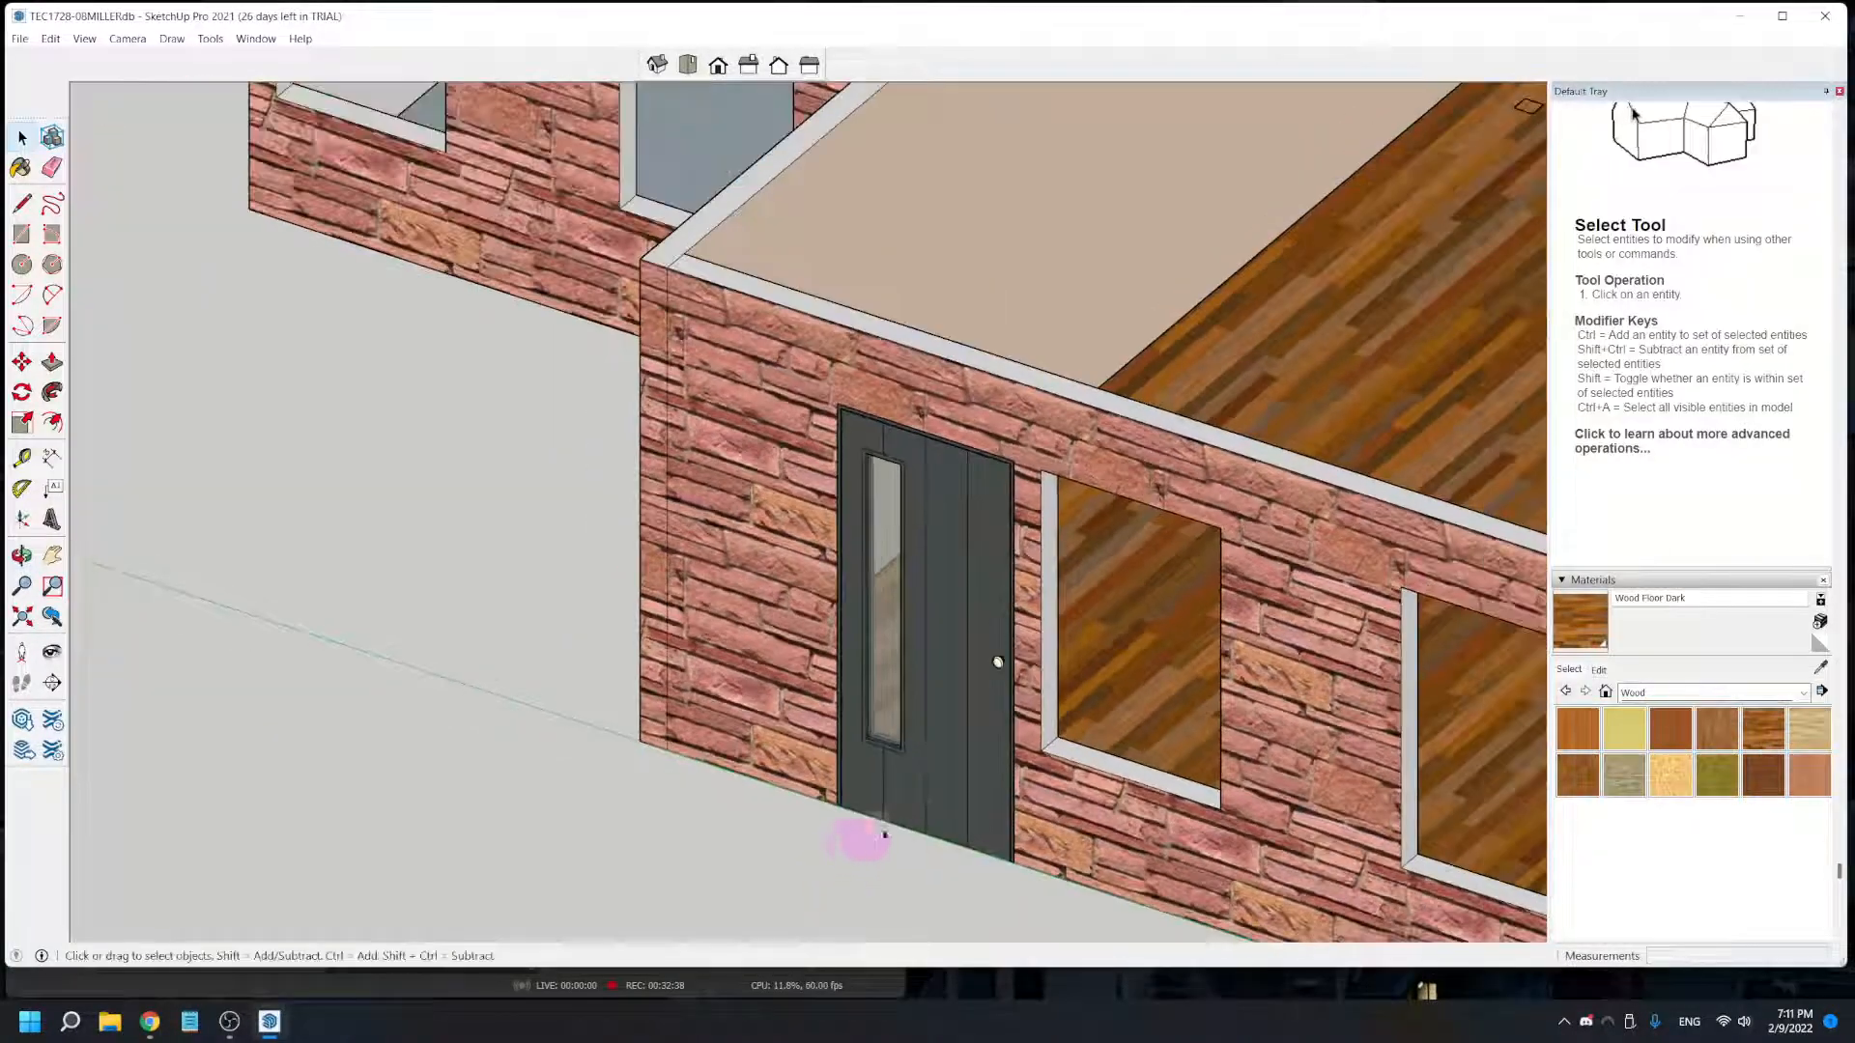
{"action": "scroll", "coordinate": [911, 731], "scroll_direction": "down", "scroll_amount": 2}
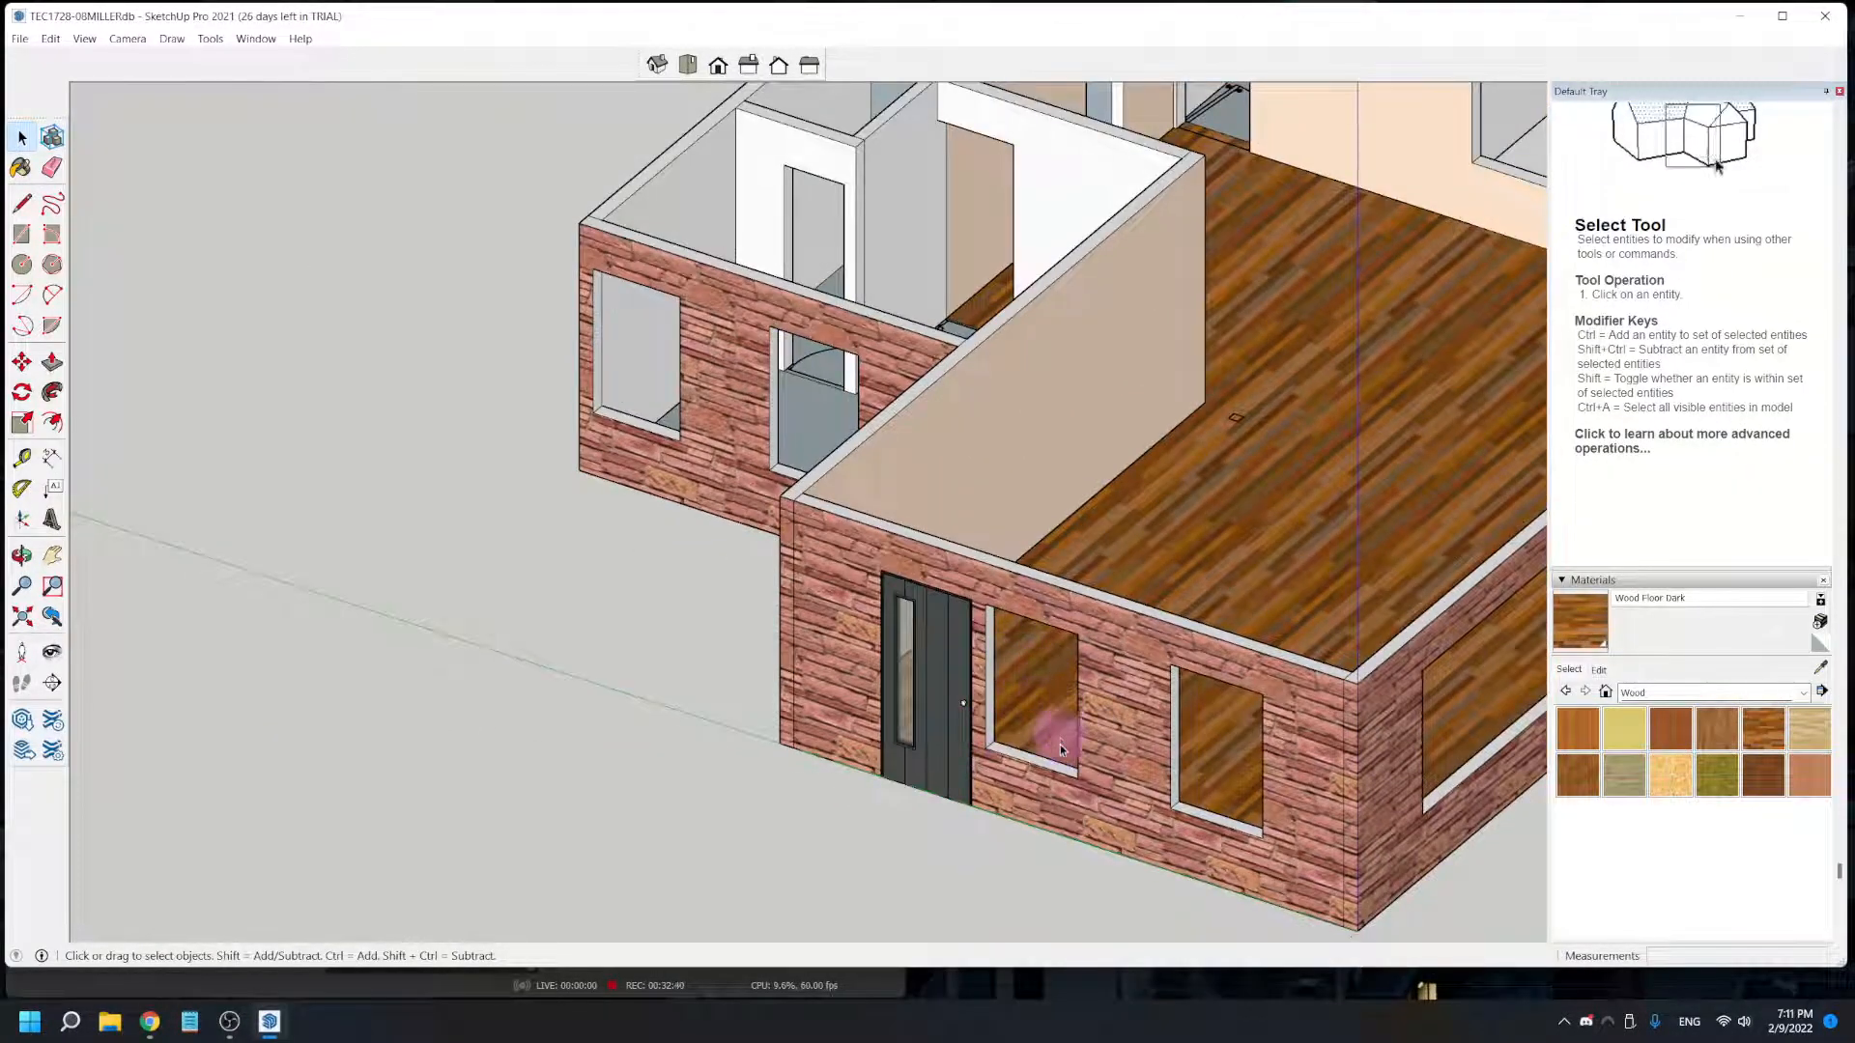
{"action": "scroll", "coordinate": [1058, 744], "scroll_direction": "up", "scroll_amount": 3}
{"action": "scroll", "coordinate": [1000, 716], "scroll_direction": "down", "scroll_amount": 2}
{"action": "scroll", "coordinate": [986, 695], "scroll_direction": "up", "scroll_amount": 3}
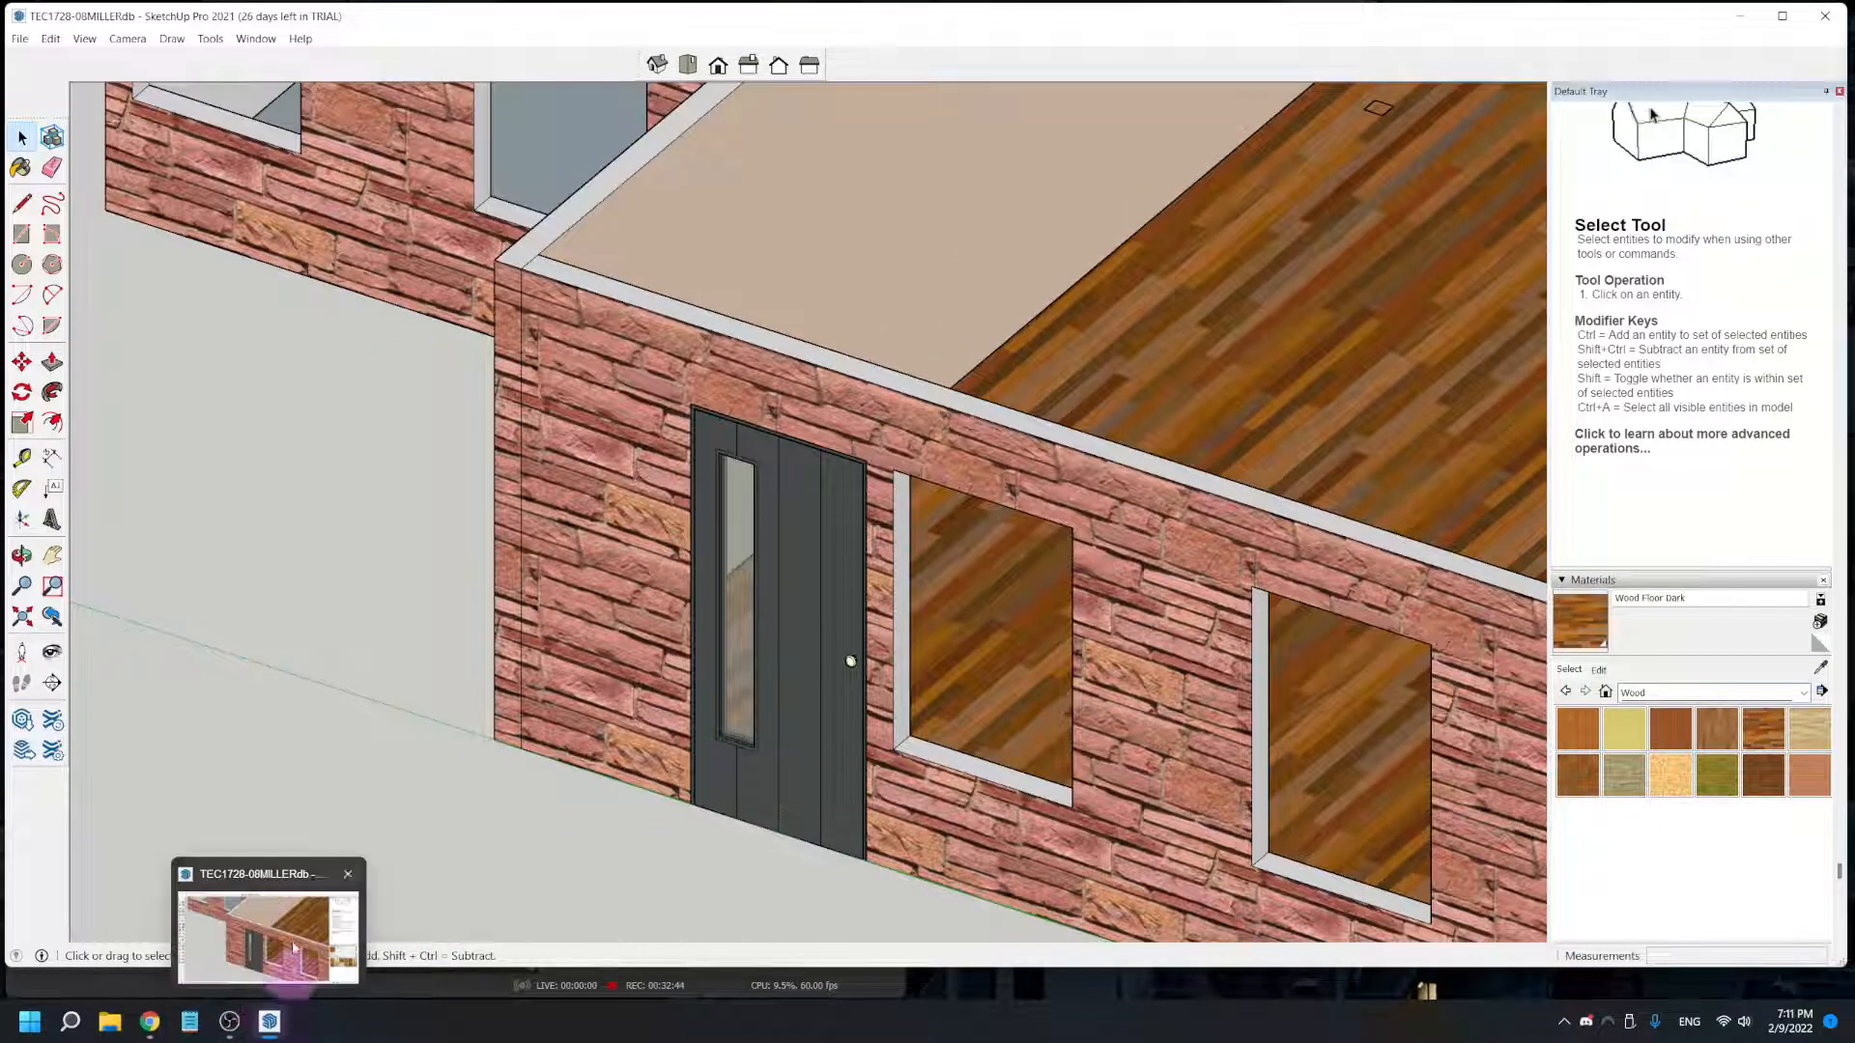
- Open 3D Warehouse and search for "window"
{"action": "left_click", "coordinate": [22, 722]}
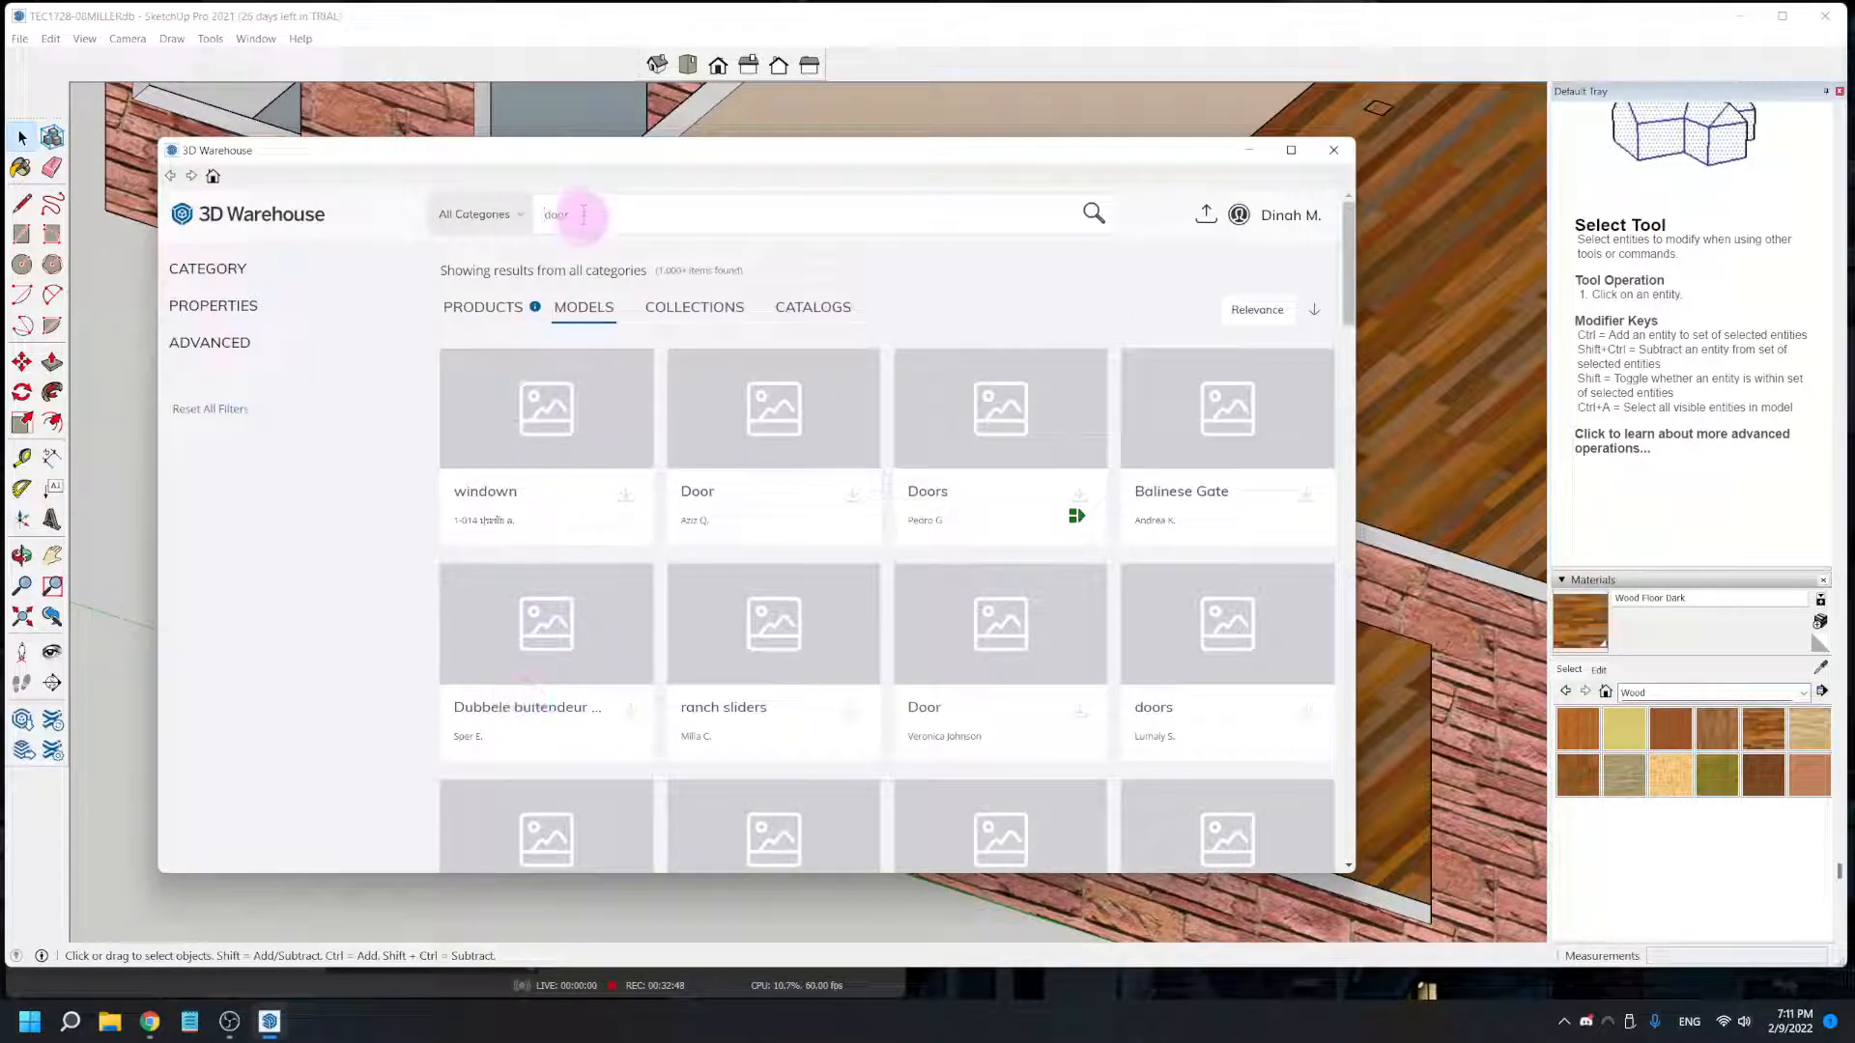
{"action": "left_click_drag", "start_coordinate": [592, 210], "coordinate": [673, 380]}
{"action": "type", "text": "window"}
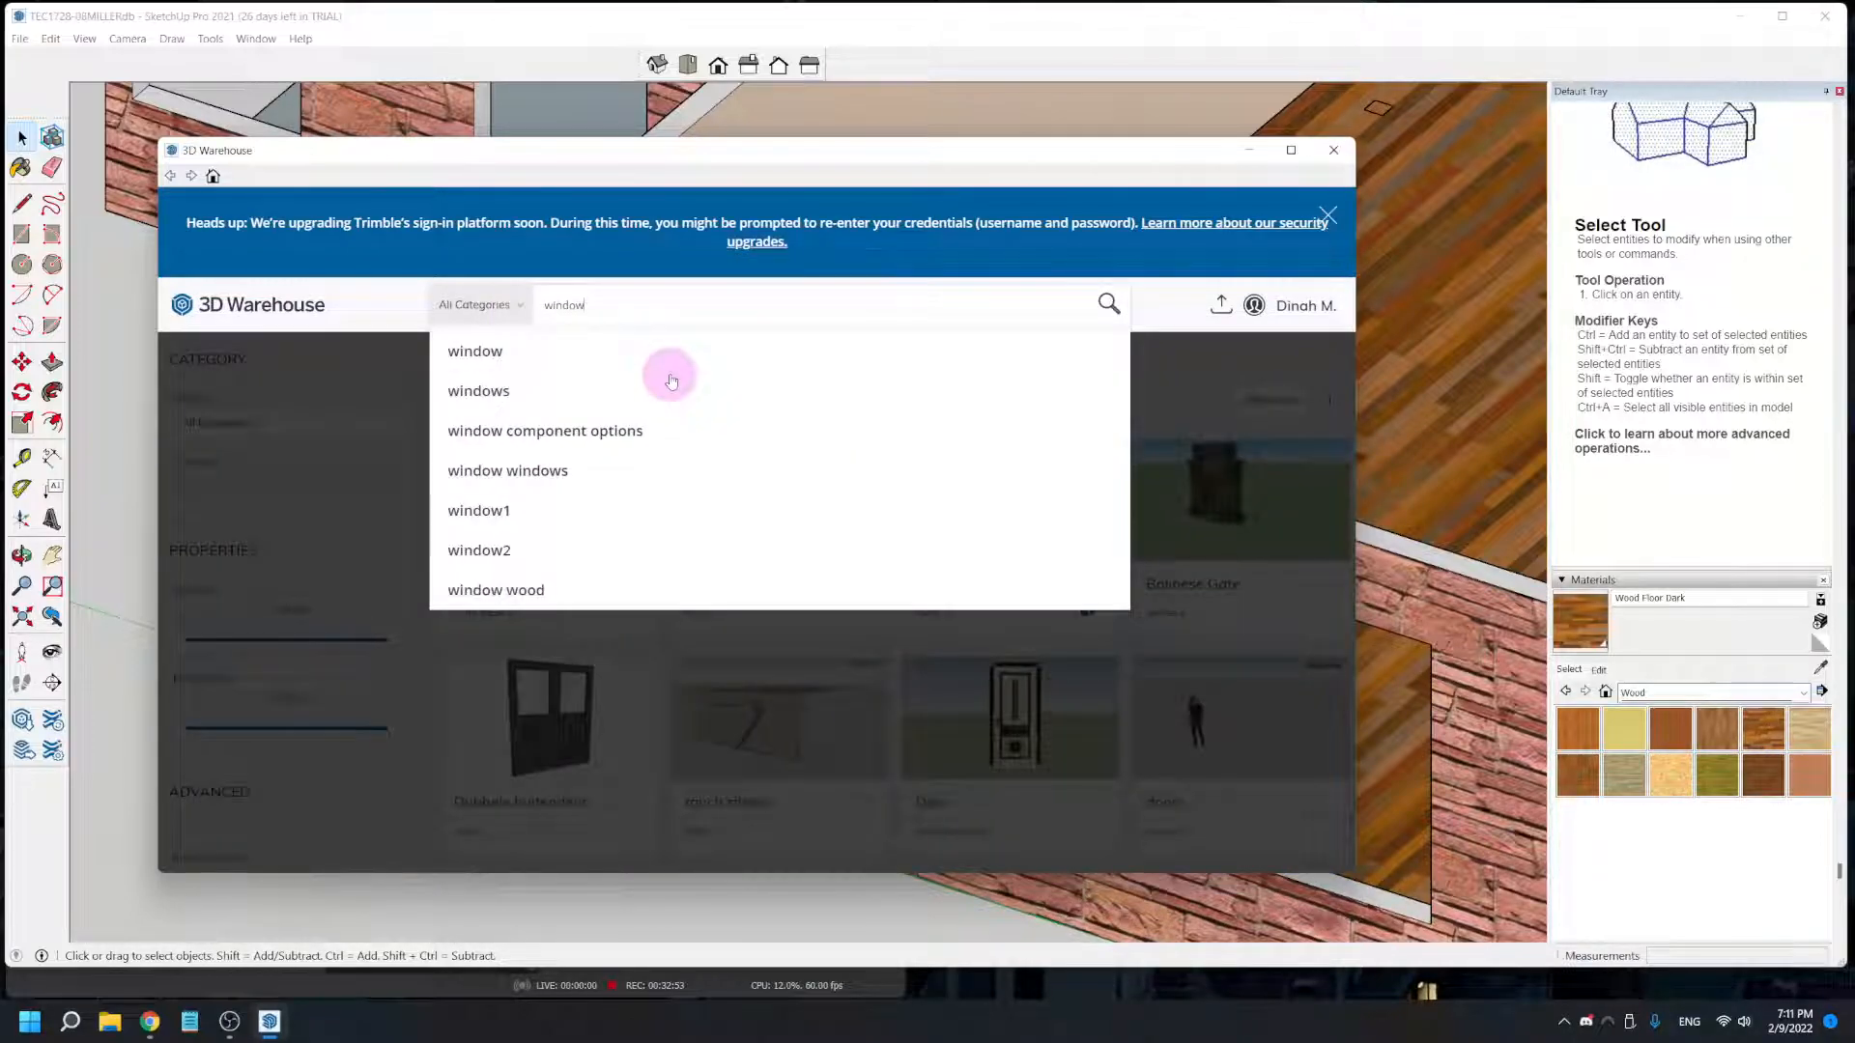
{"action": "key", "text": "Return"}
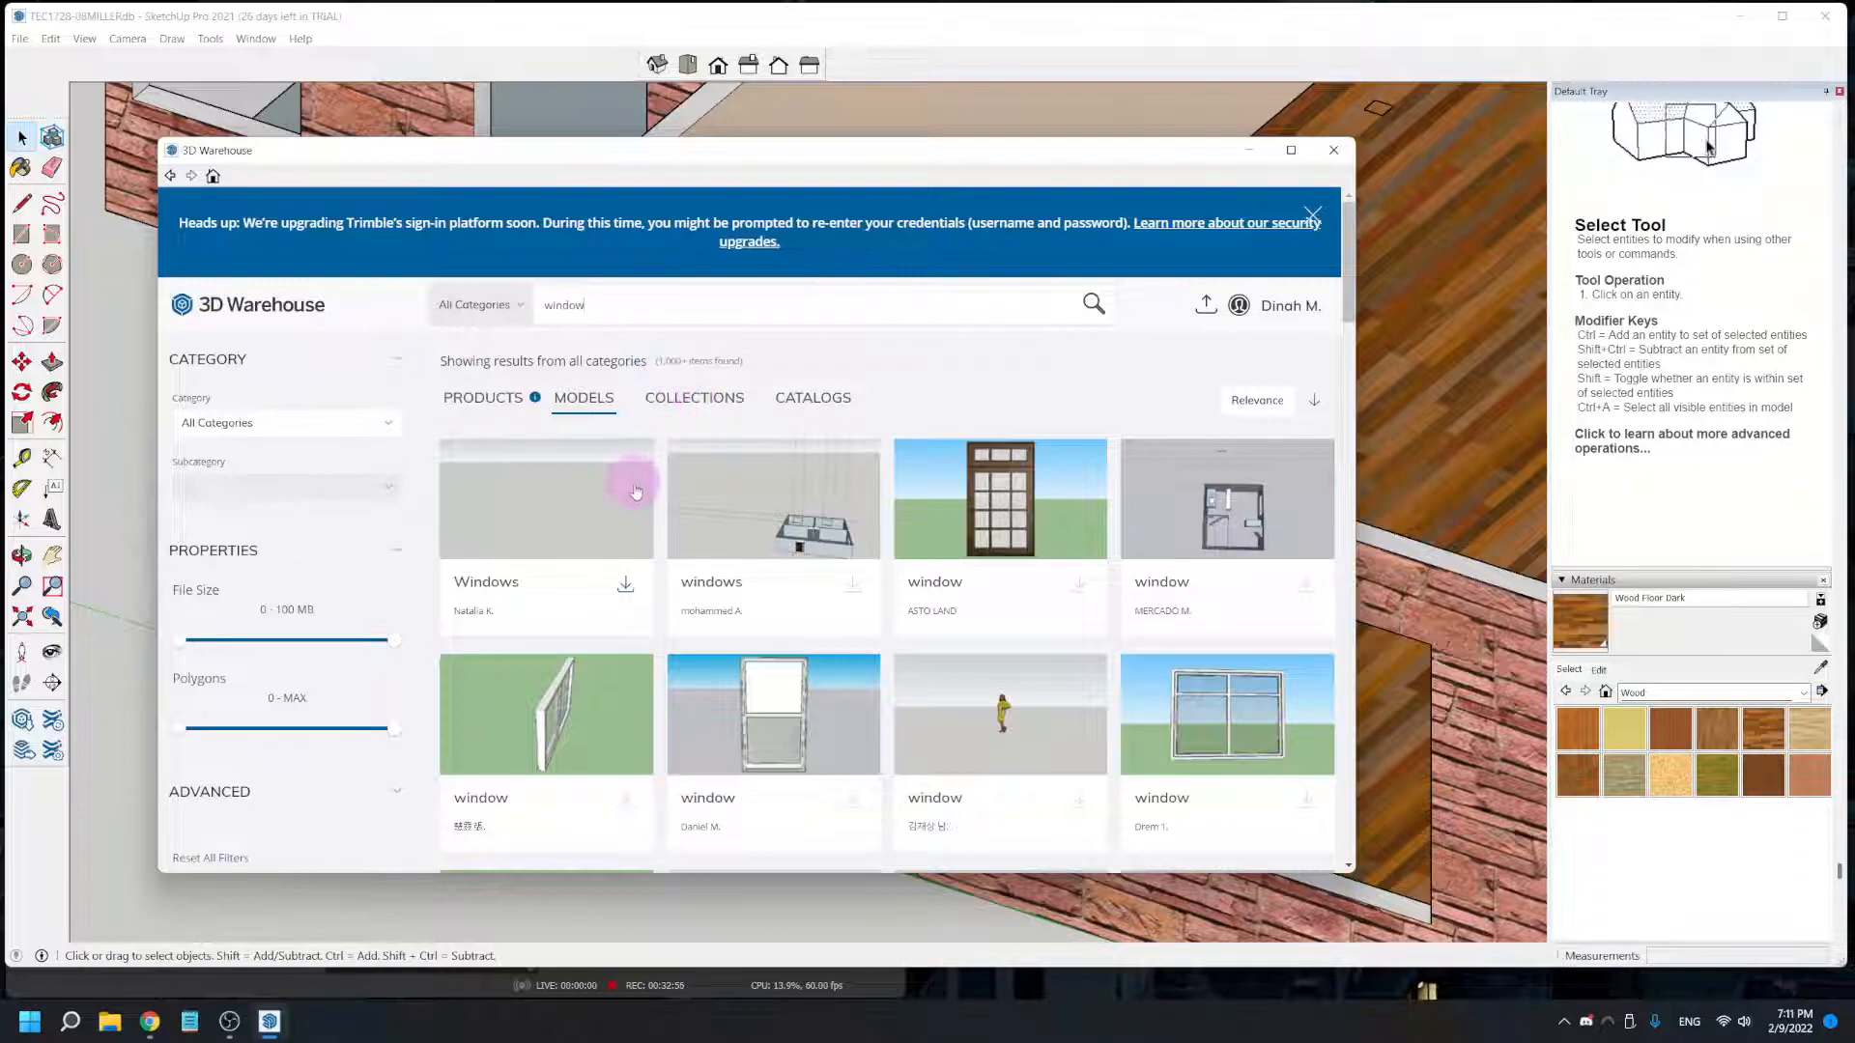
- Load the dark-framed Window with the standing figure from the results directly into the model and place it outside the front wall
{"action": "scroll", "coordinate": [618, 511], "scroll_direction": "down", "scroll_amount": 3}
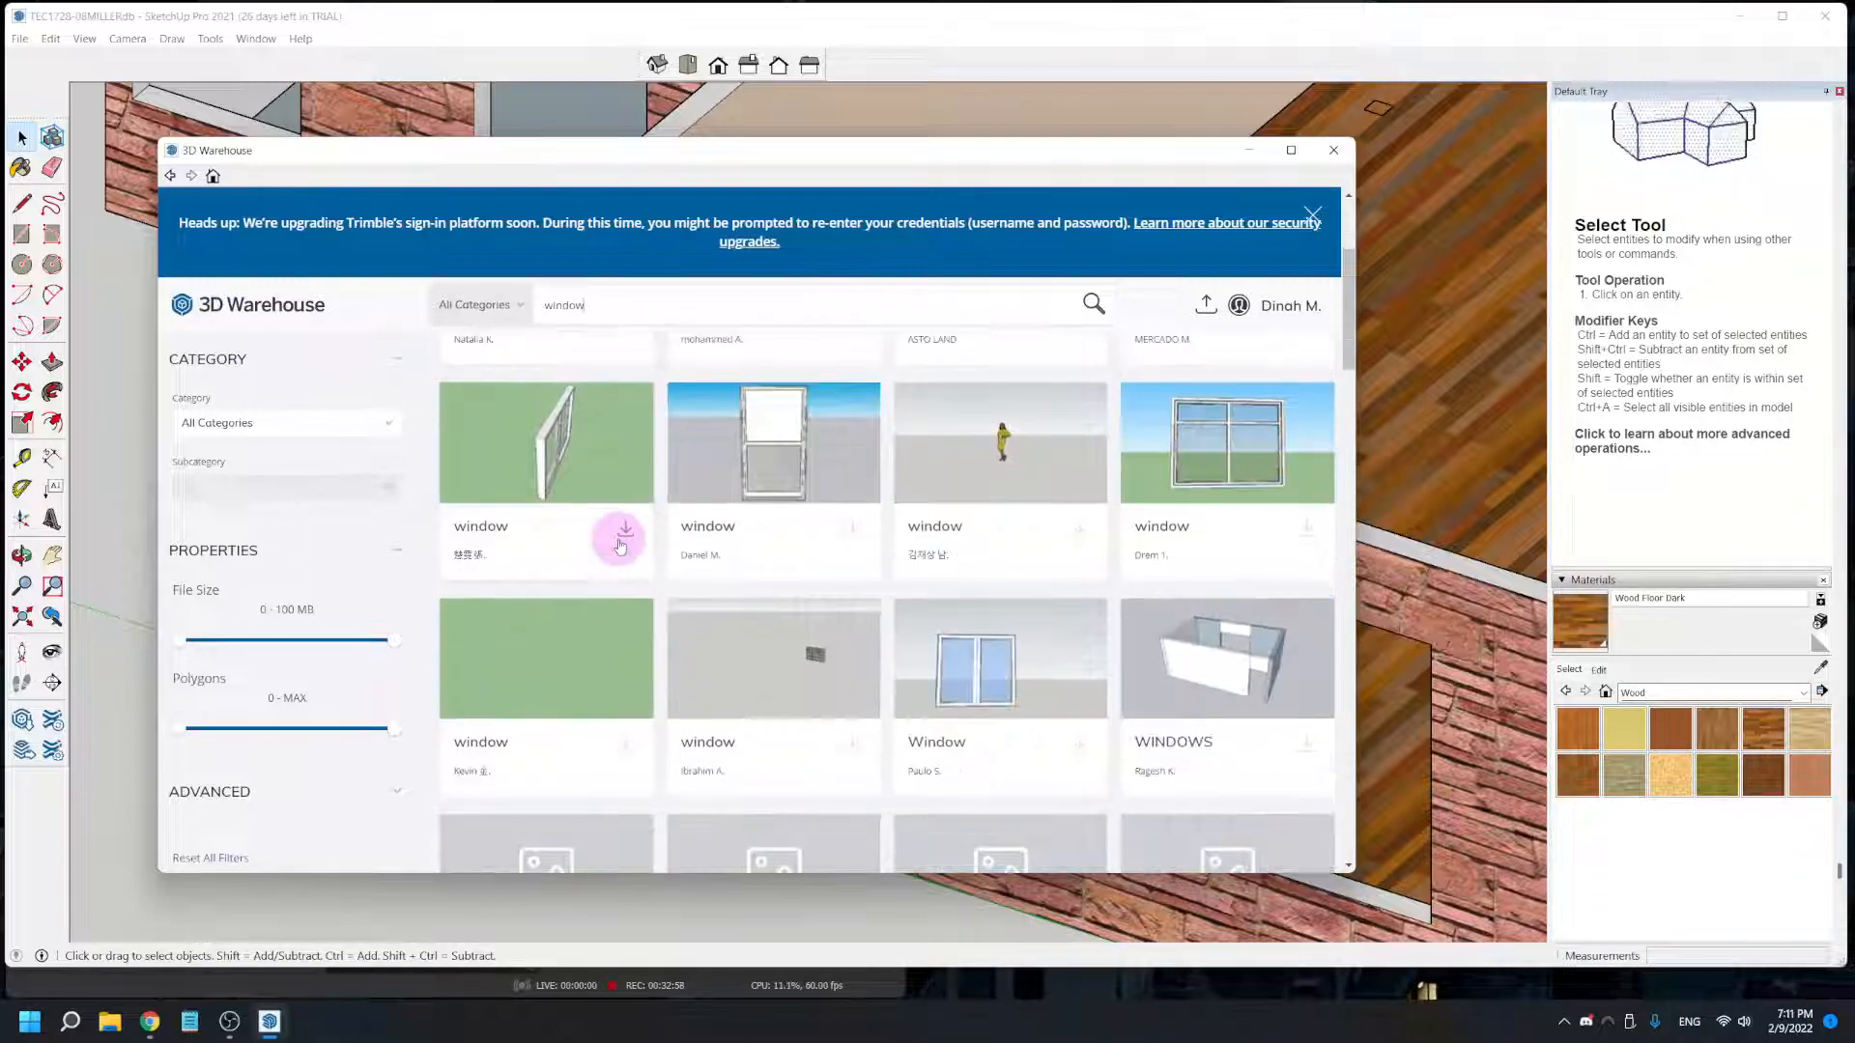
{"action": "scroll", "coordinate": [619, 521], "scroll_direction": "down", "scroll_amount": 10}
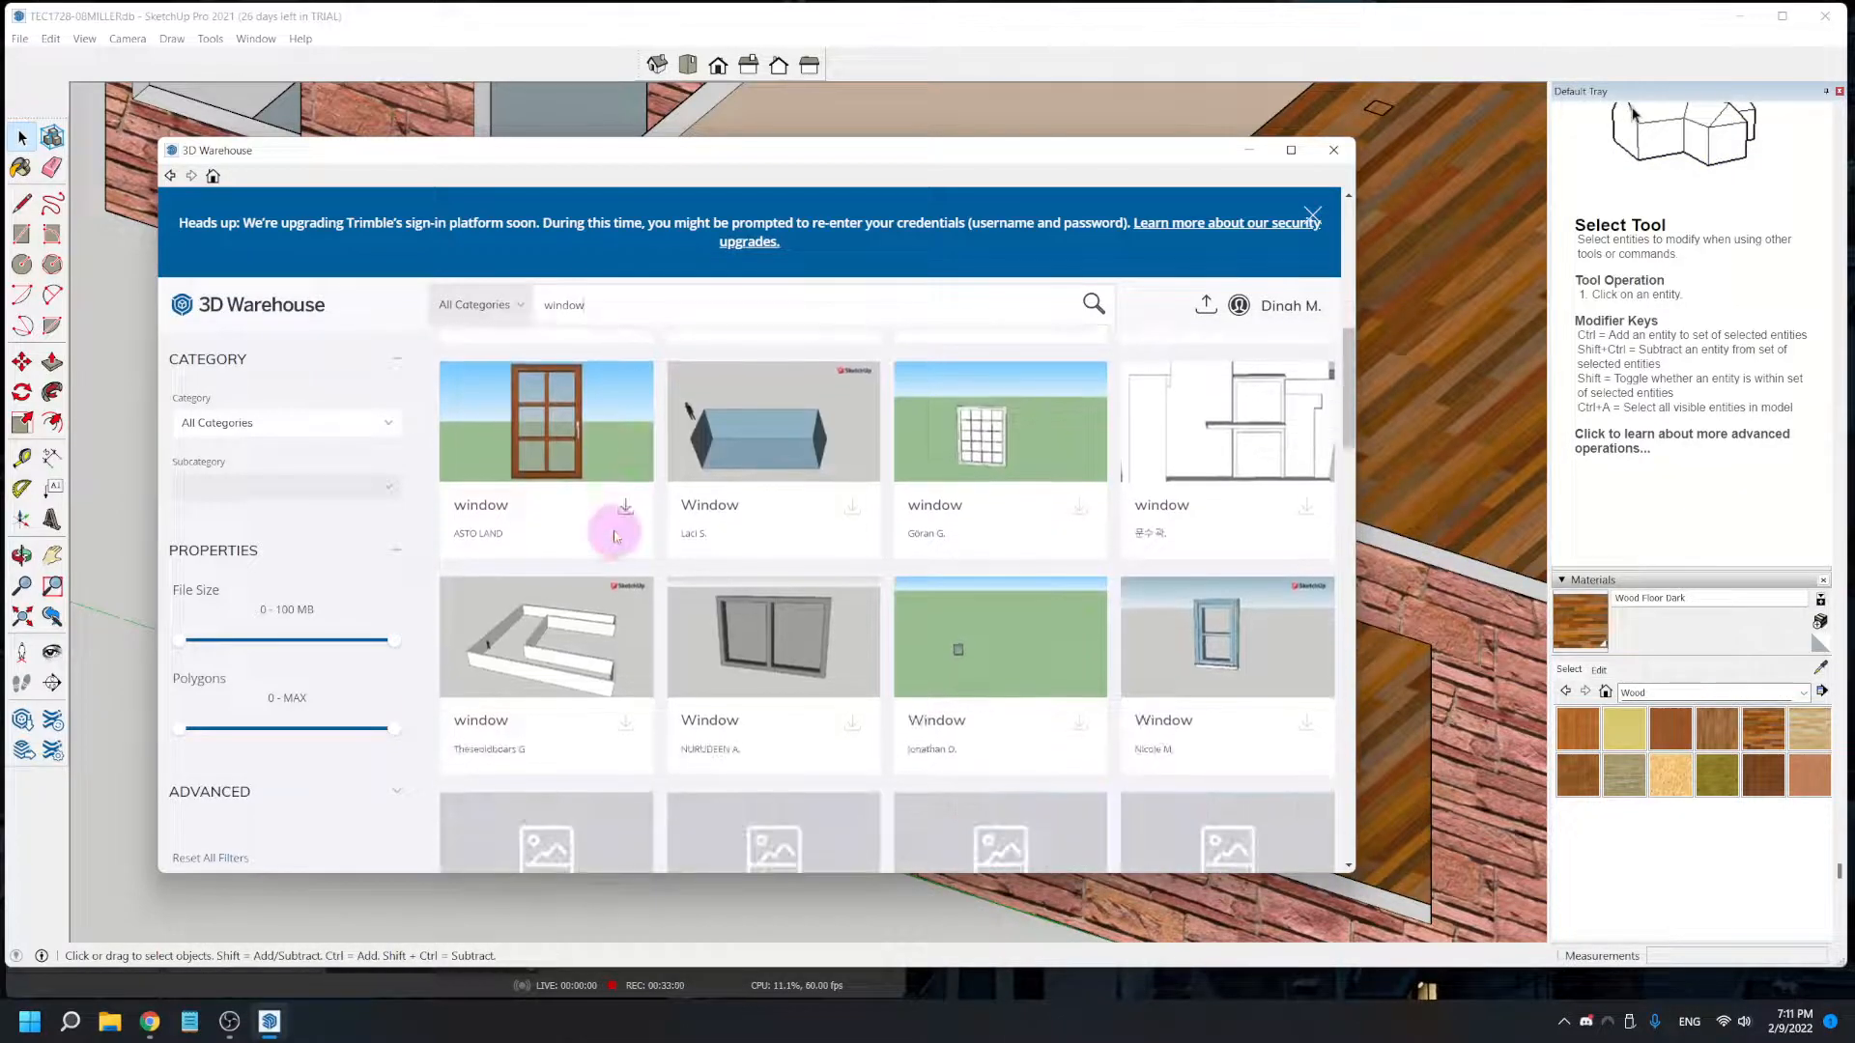
{"action": "scroll", "coordinate": [615, 534], "scroll_direction": "down", "scroll_amount": 10}
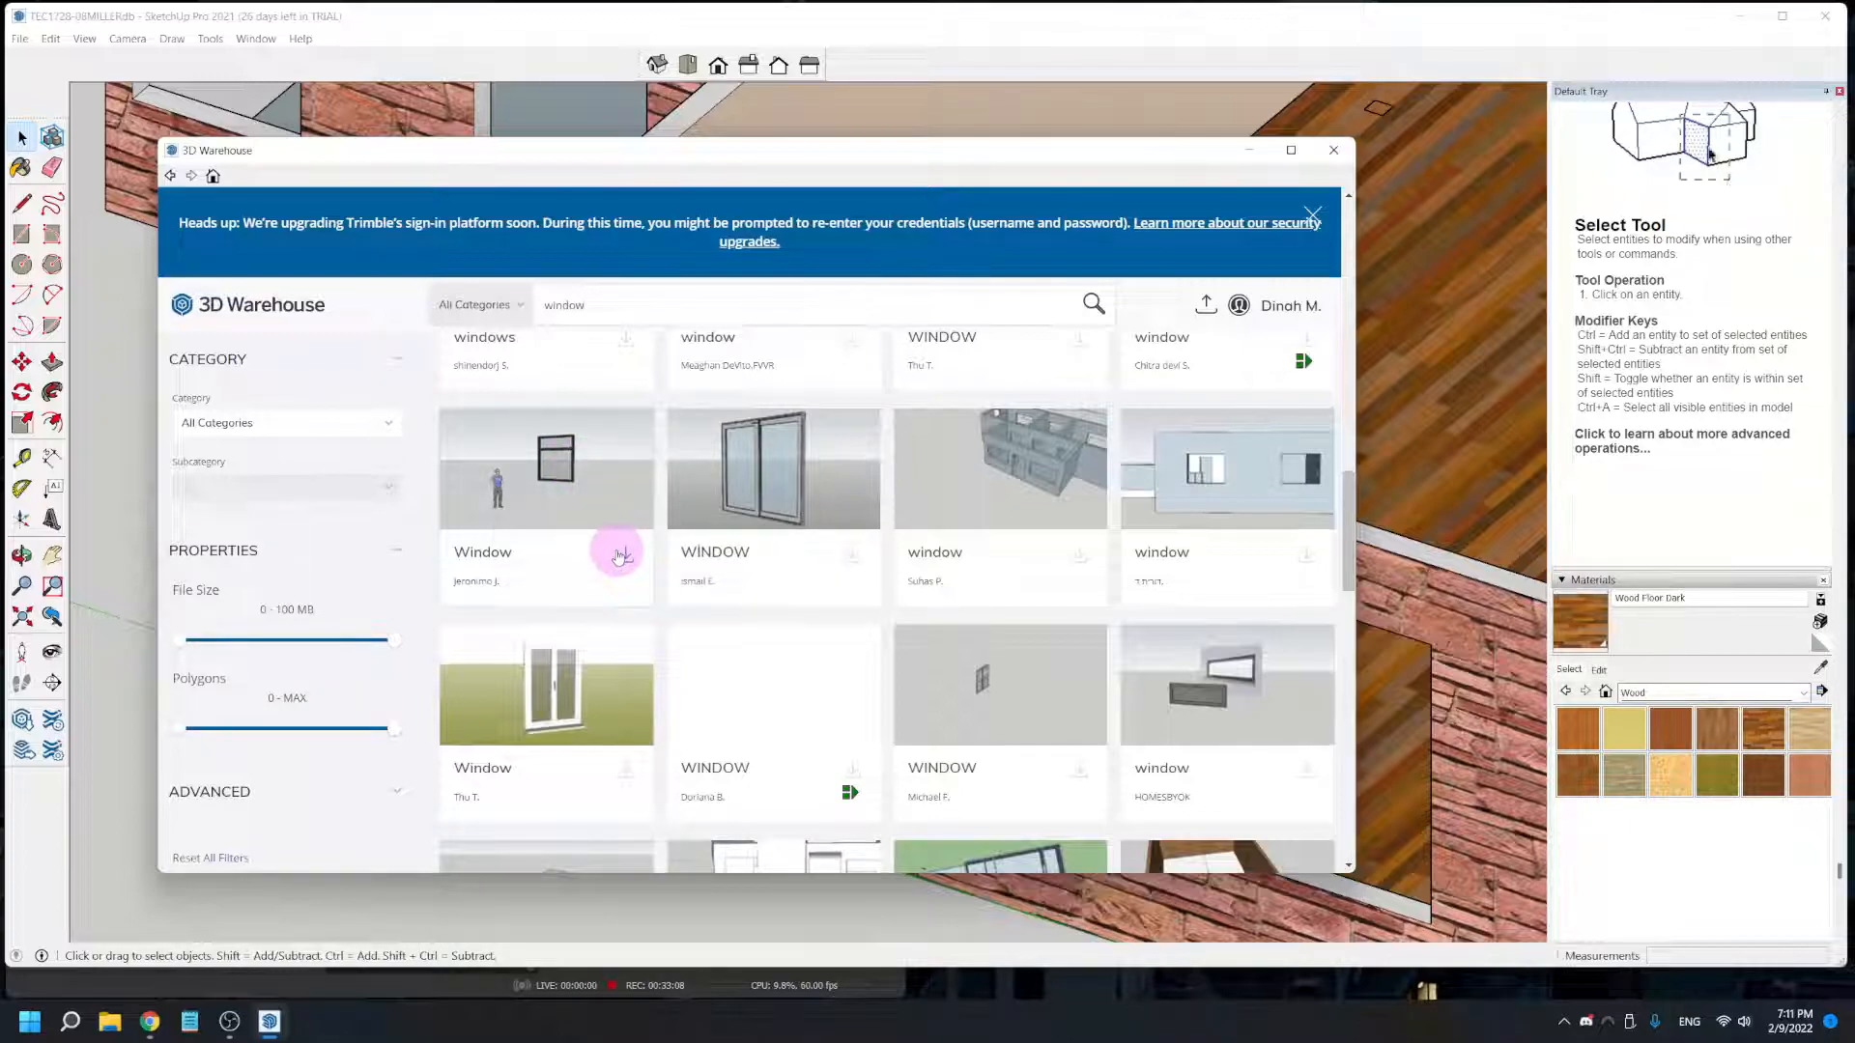
{"action": "left_click", "coordinate": [553, 481]}
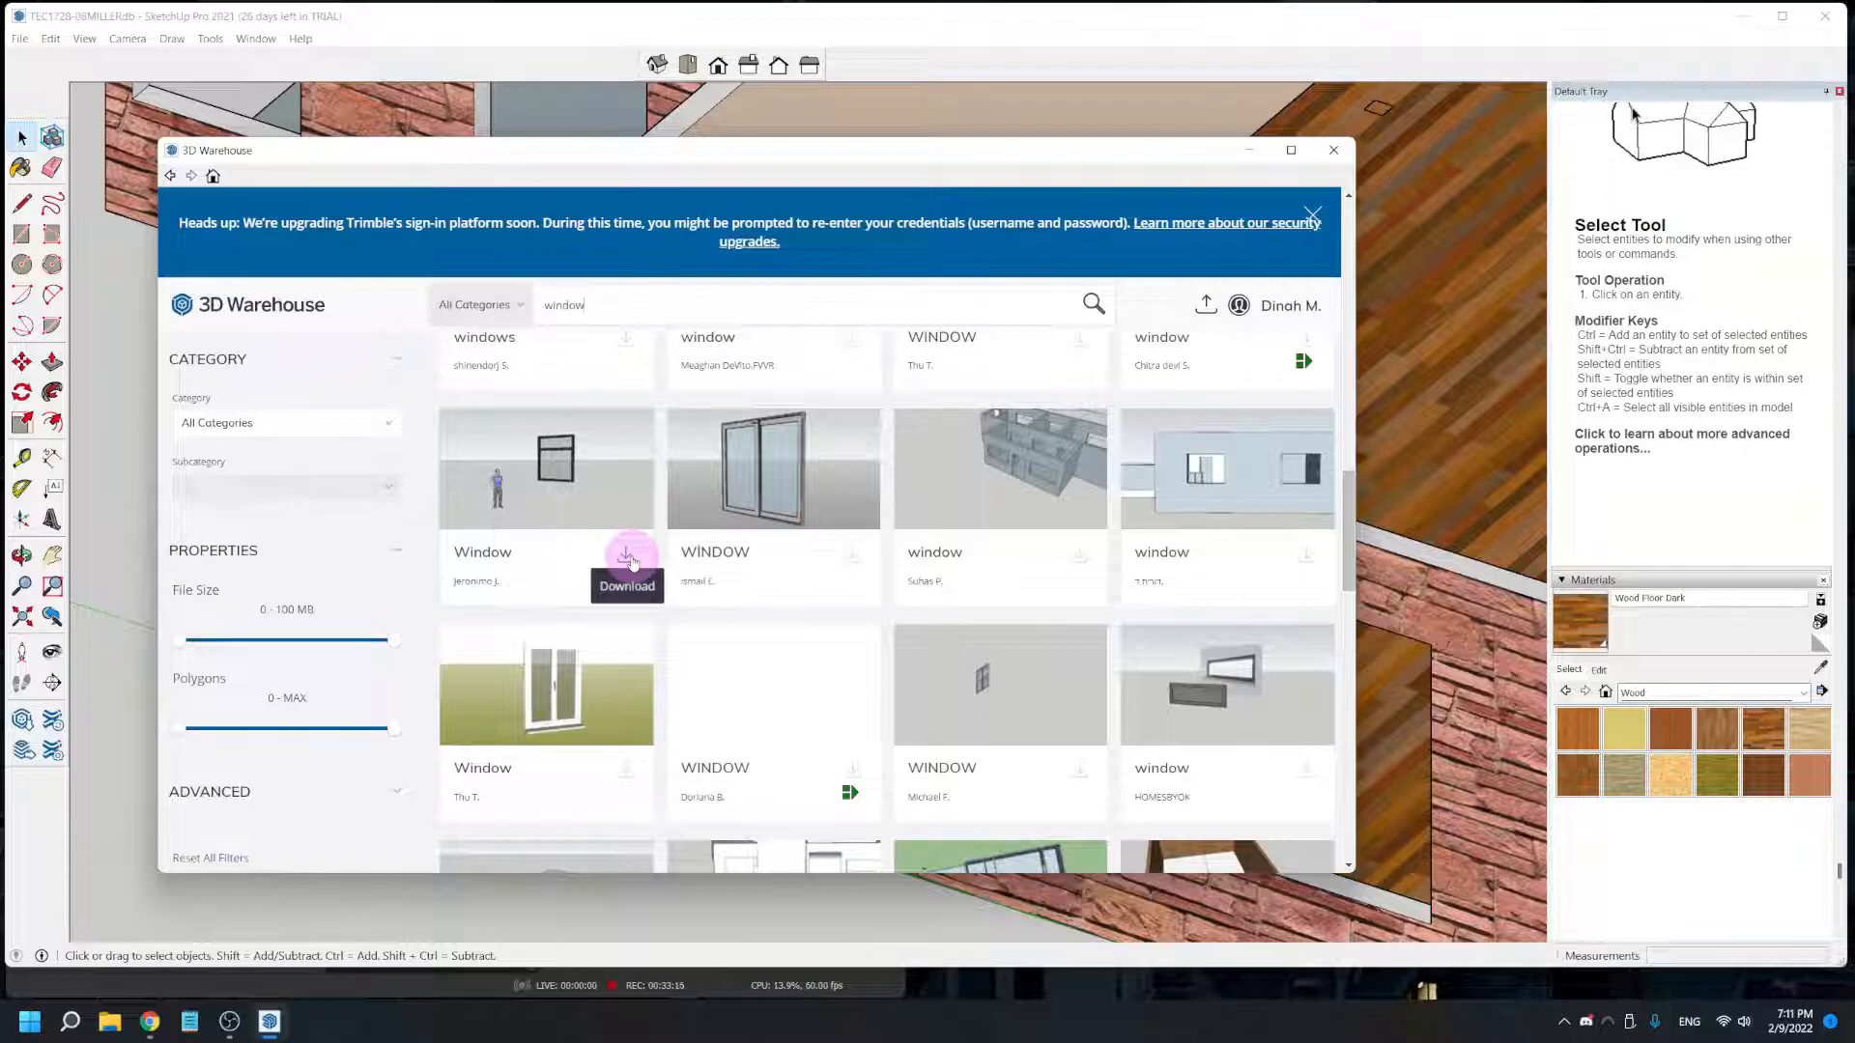
{"action": "left_click", "coordinate": [630, 559]}
{"action": "left_click", "coordinate": [691, 553]}
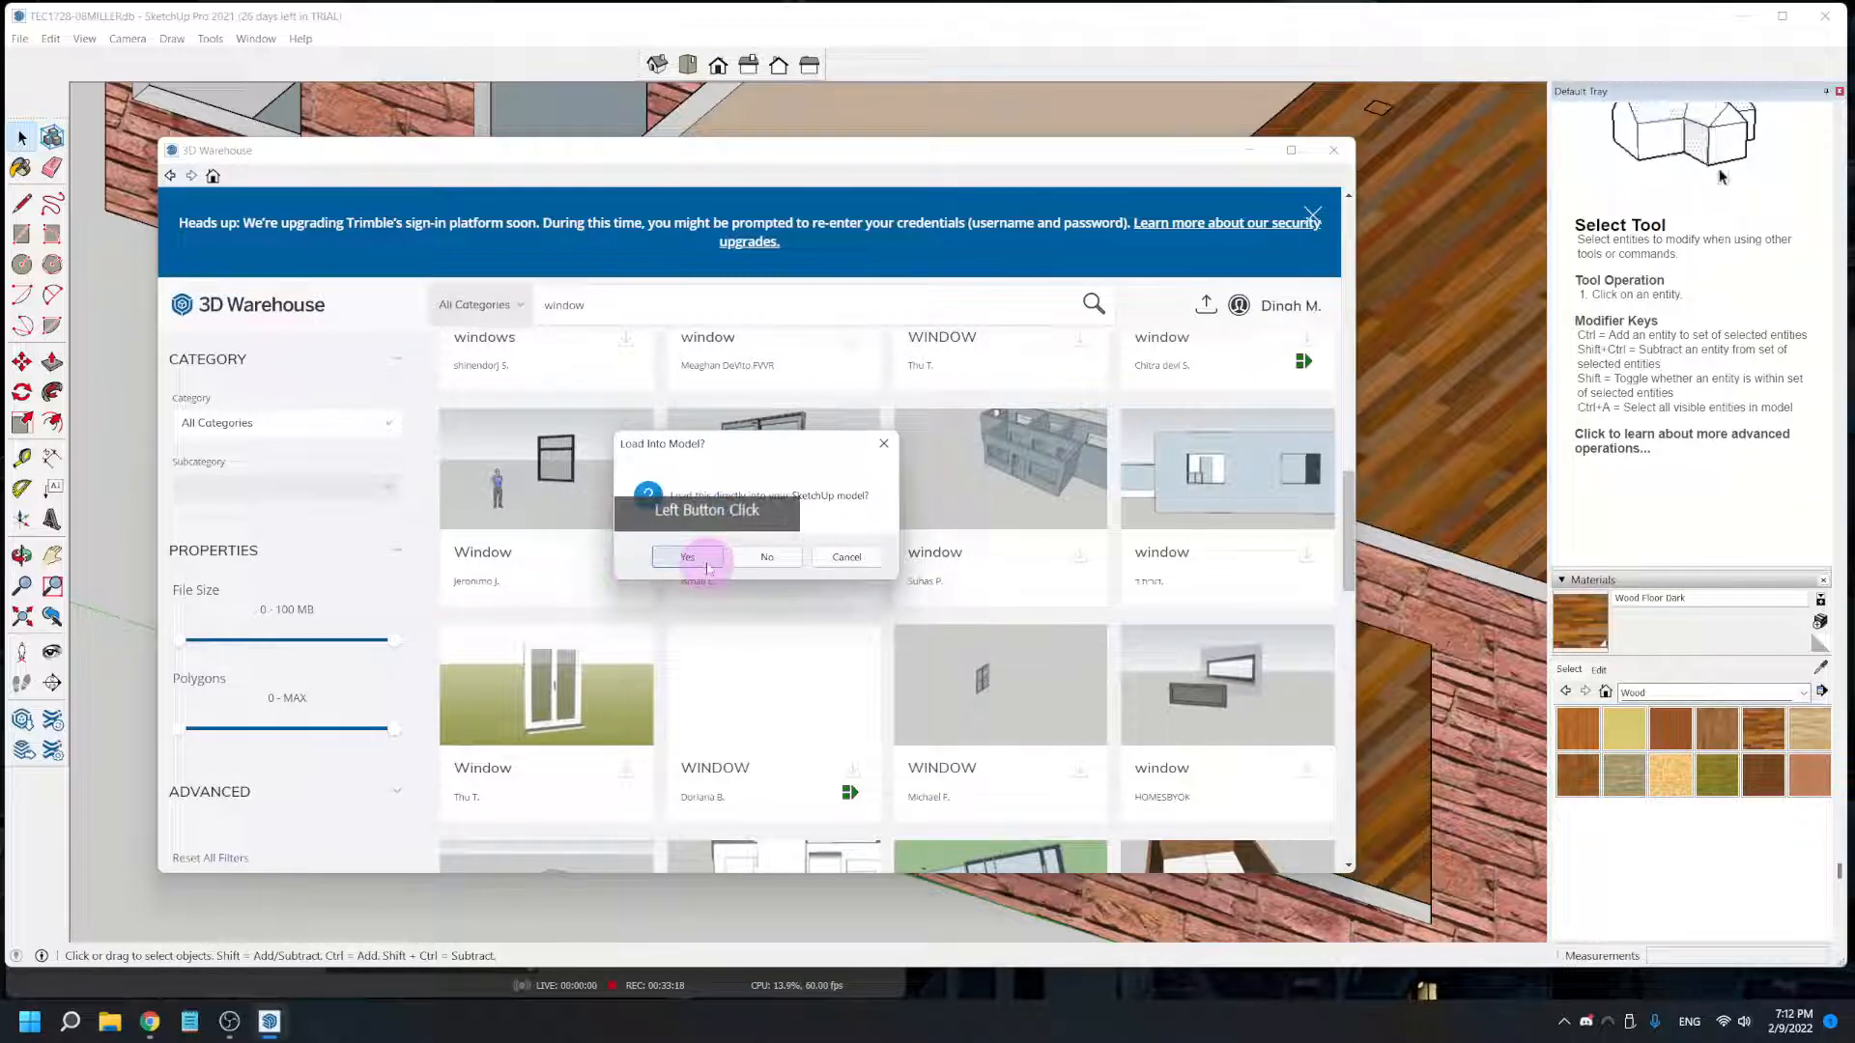
{"action": "scroll", "coordinate": [723, 560], "scroll_direction": "down", "scroll_amount": 6}
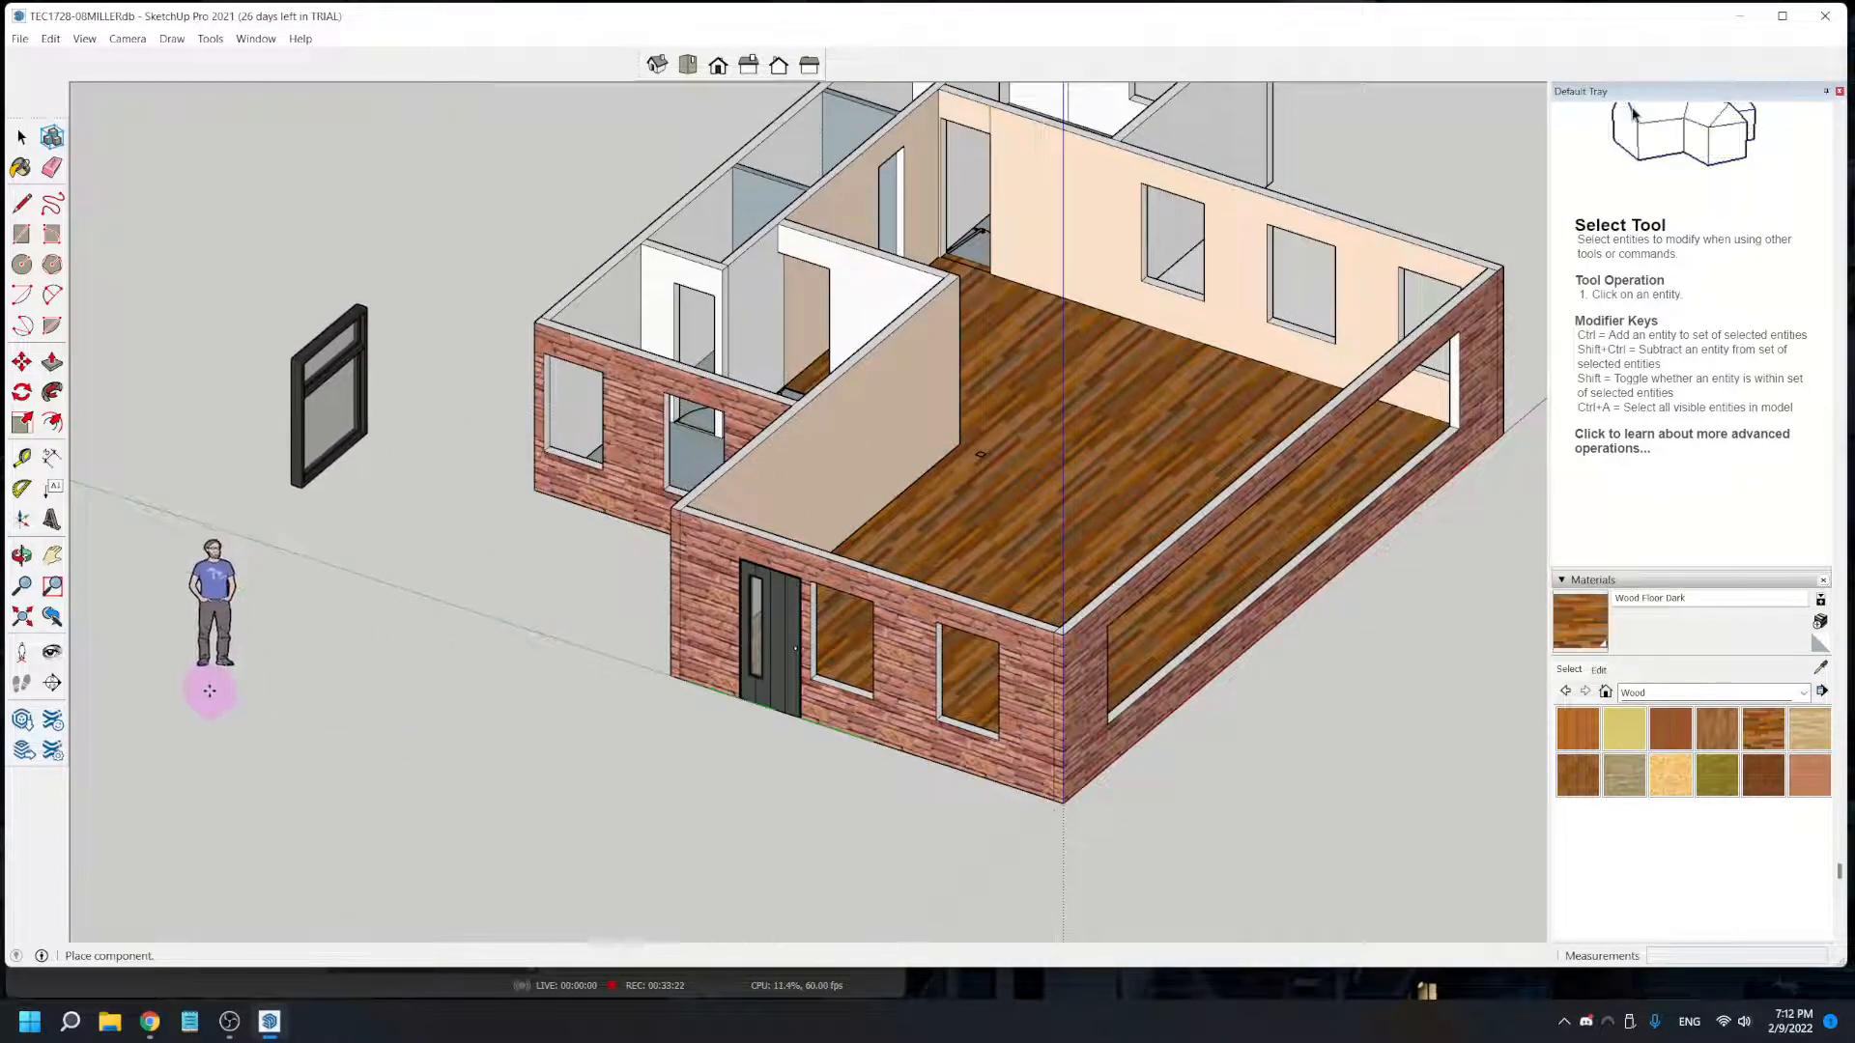
{"action": "left_click", "coordinate": [205, 686]}
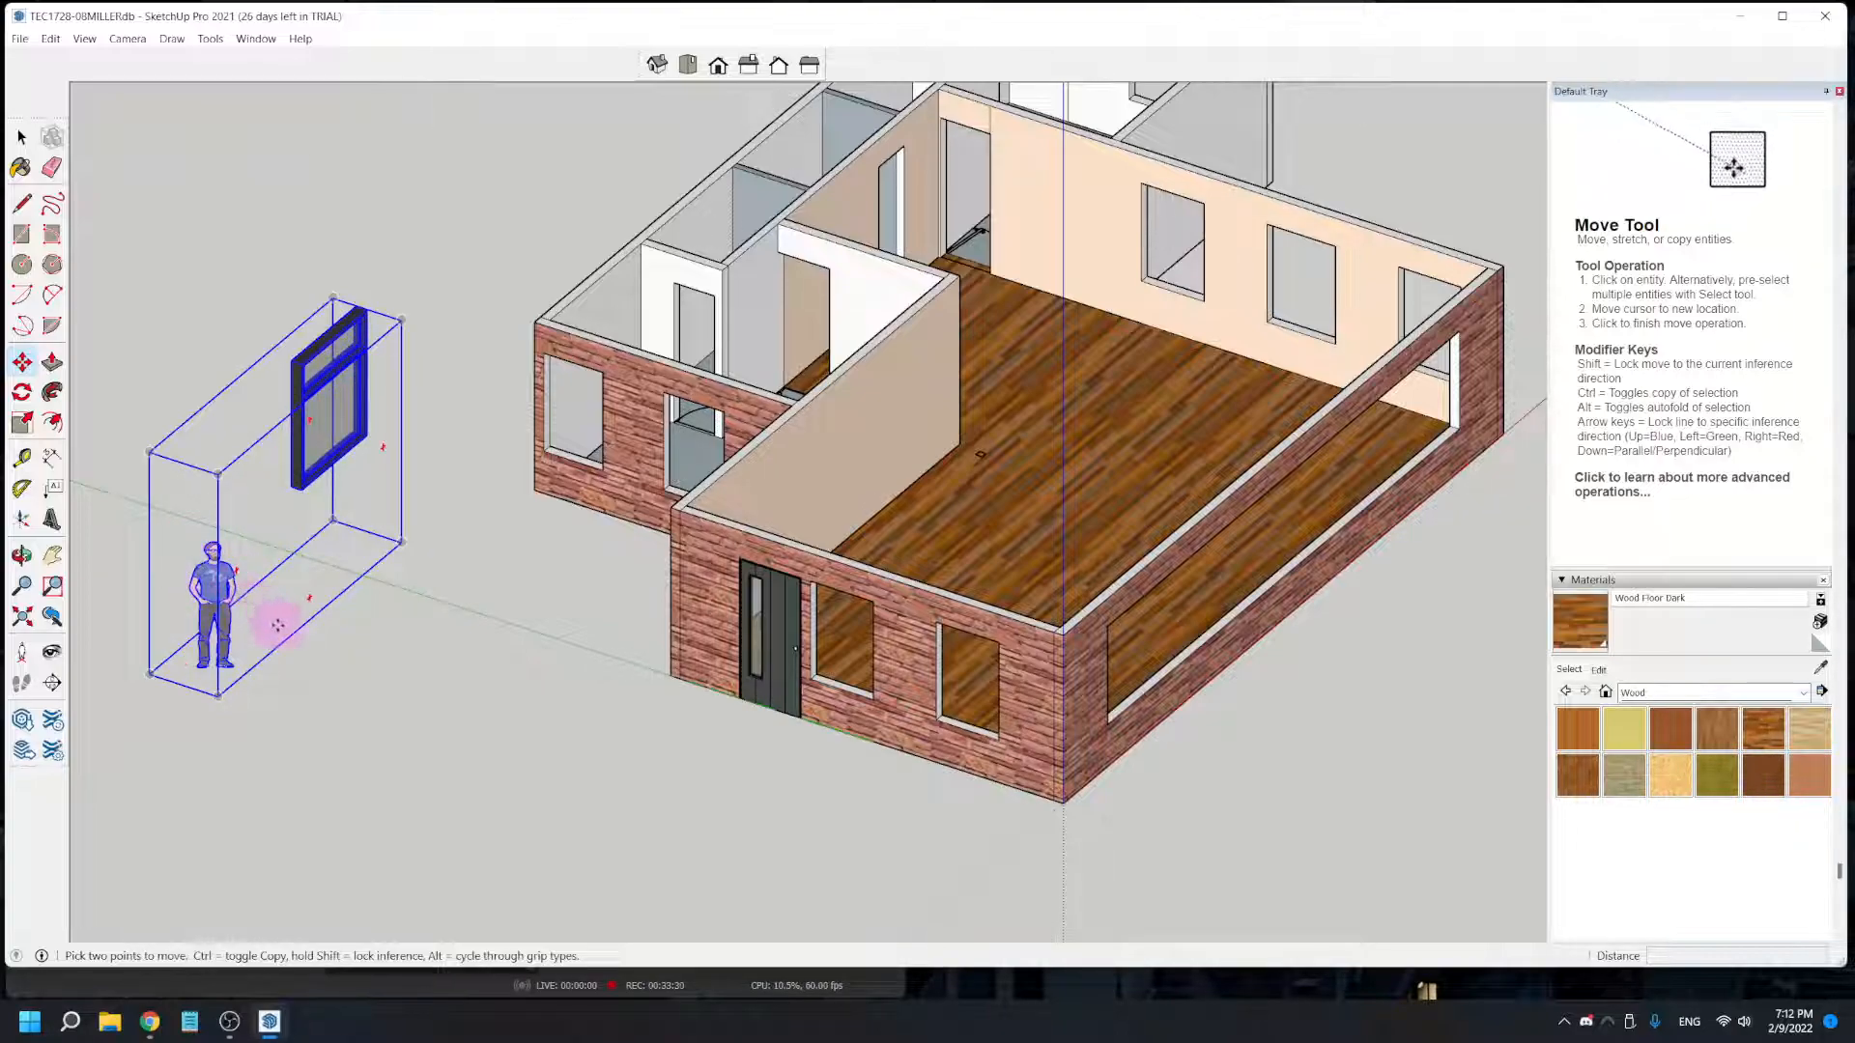
- Open the imported Window component, delete the standing figure from it, and close the component
{"action": "key", "text": "space"}
{"action": "left_click", "coordinate": [376, 712]}
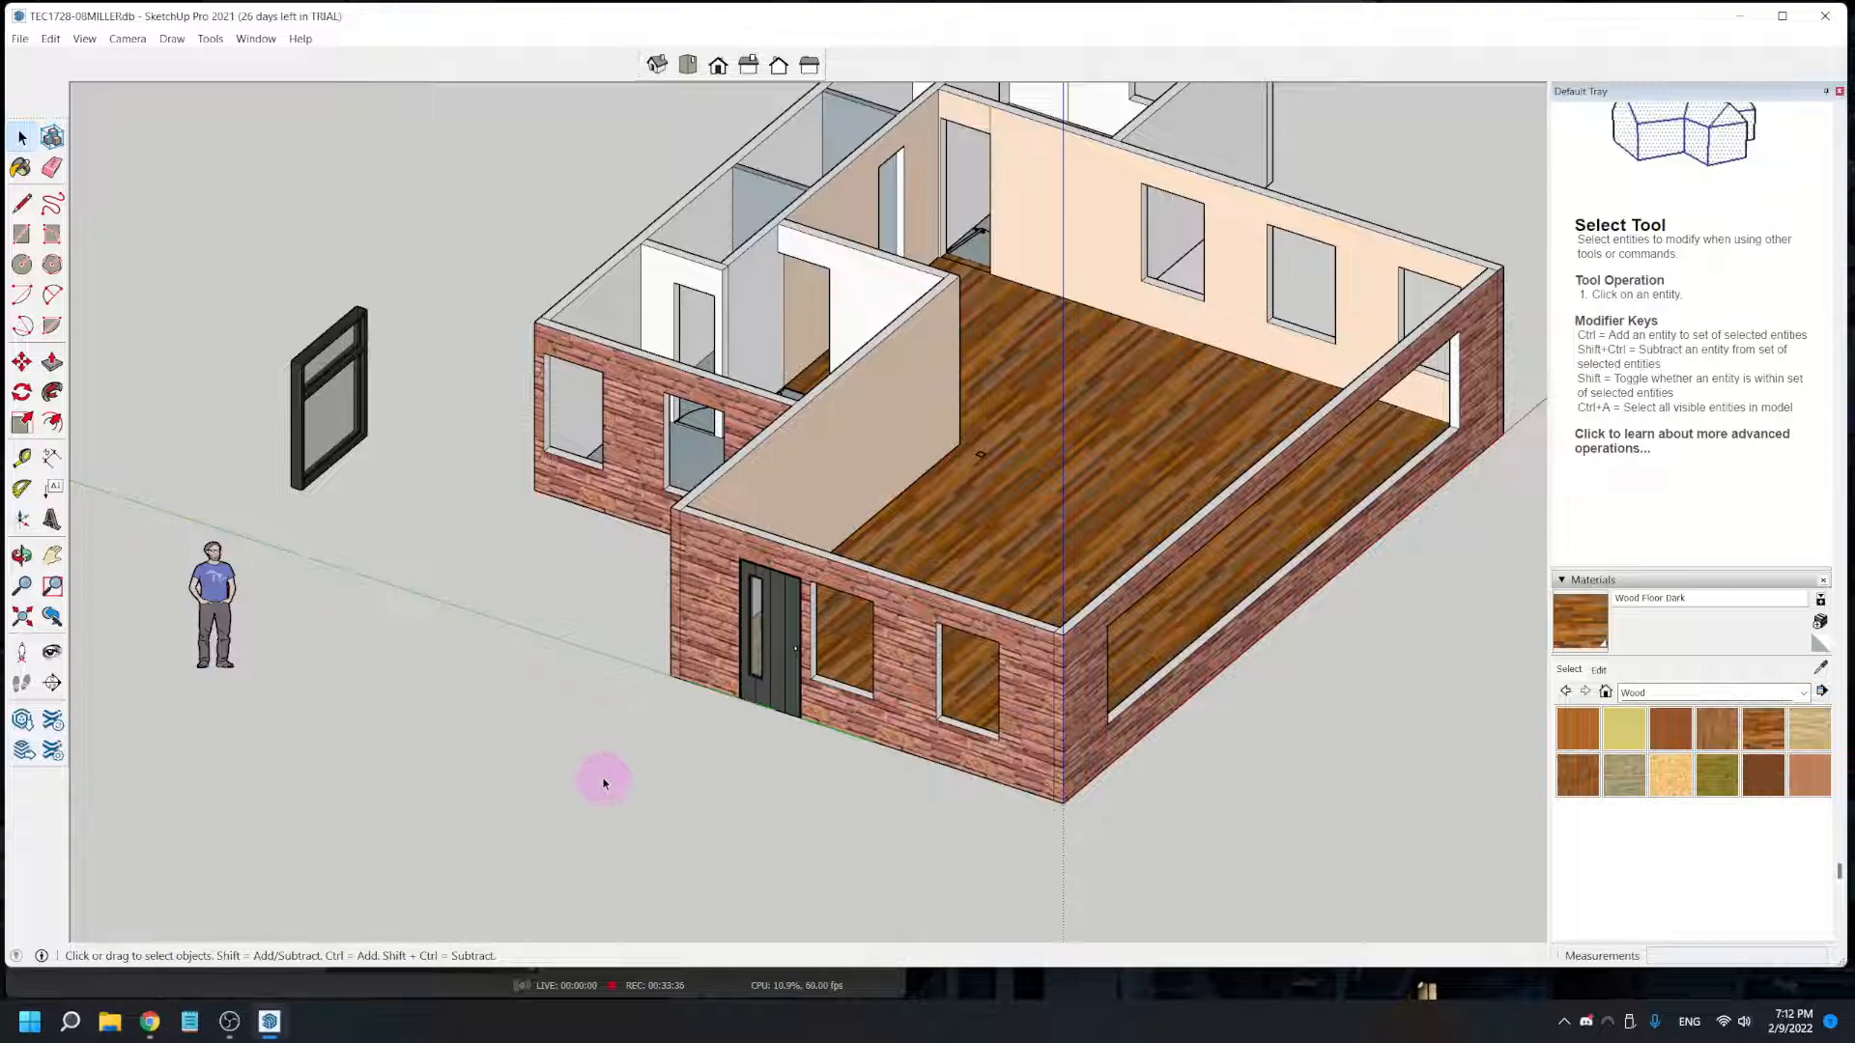
{"action": "double_click", "coordinate": [214, 576]}
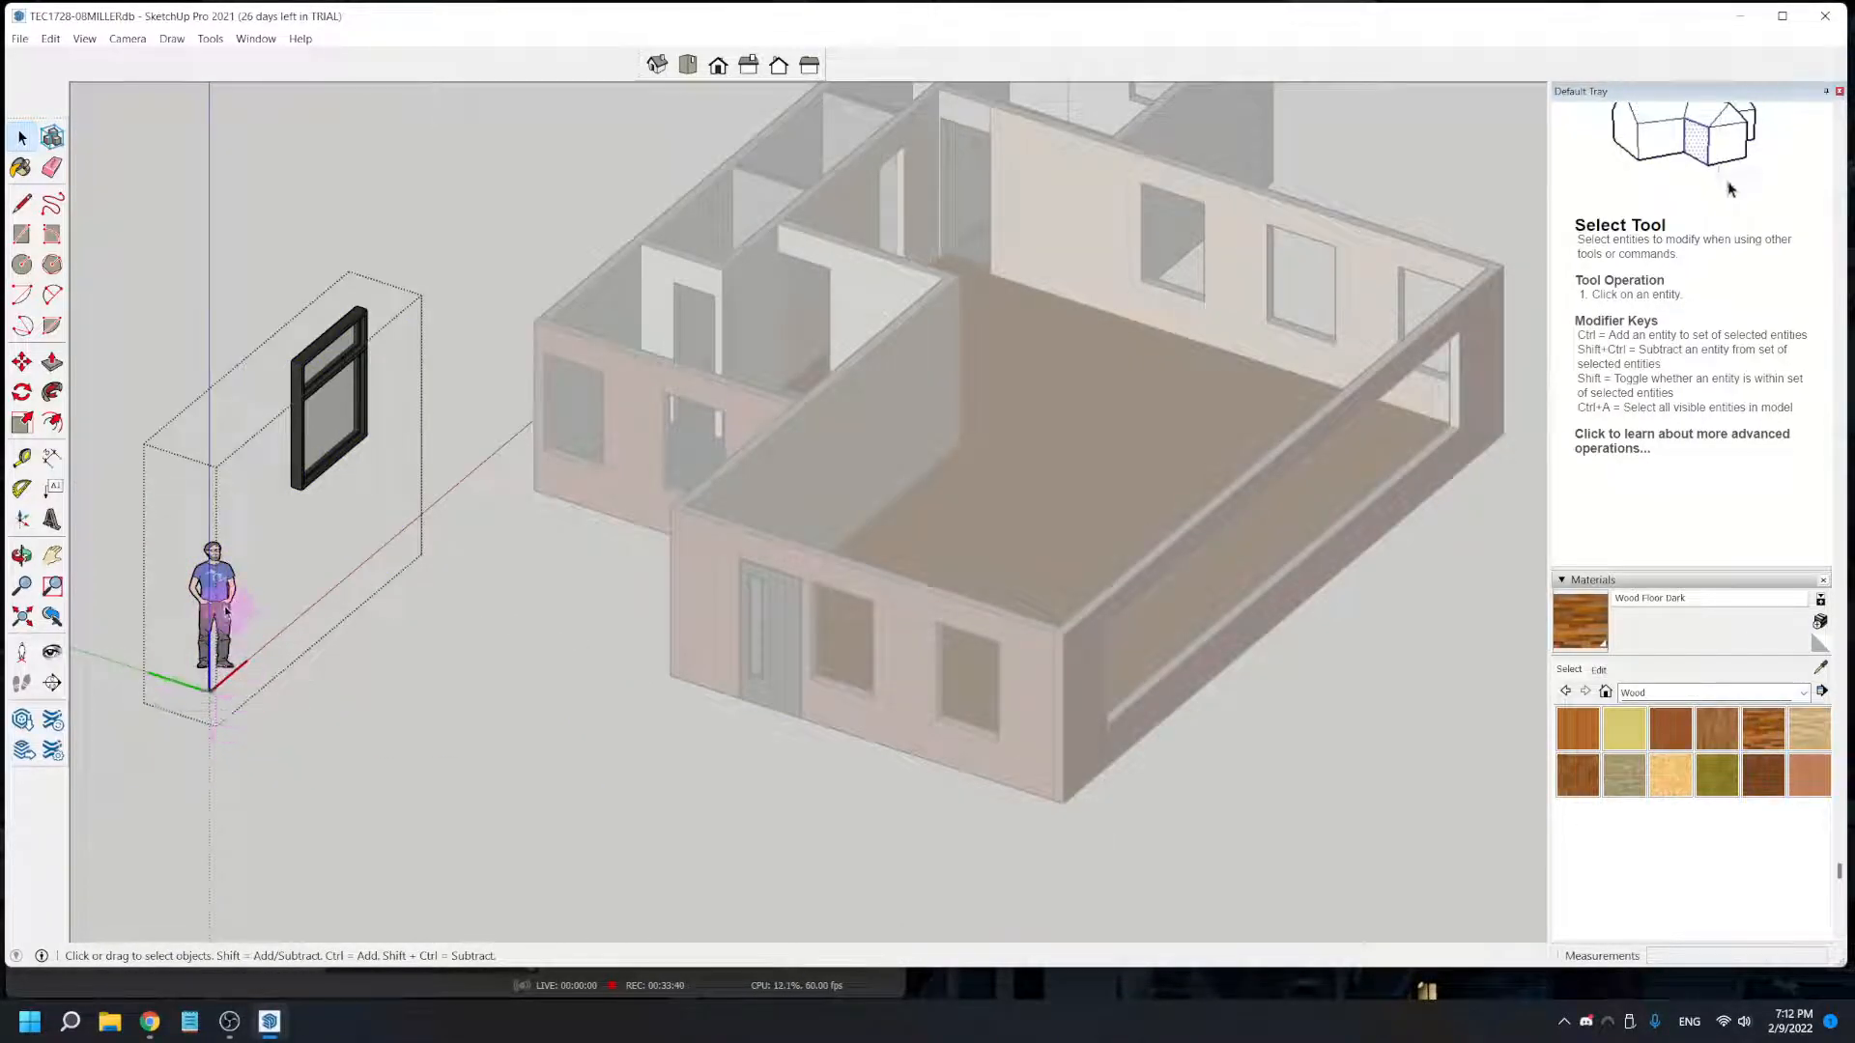
{"action": "left_click", "coordinate": [220, 589]}
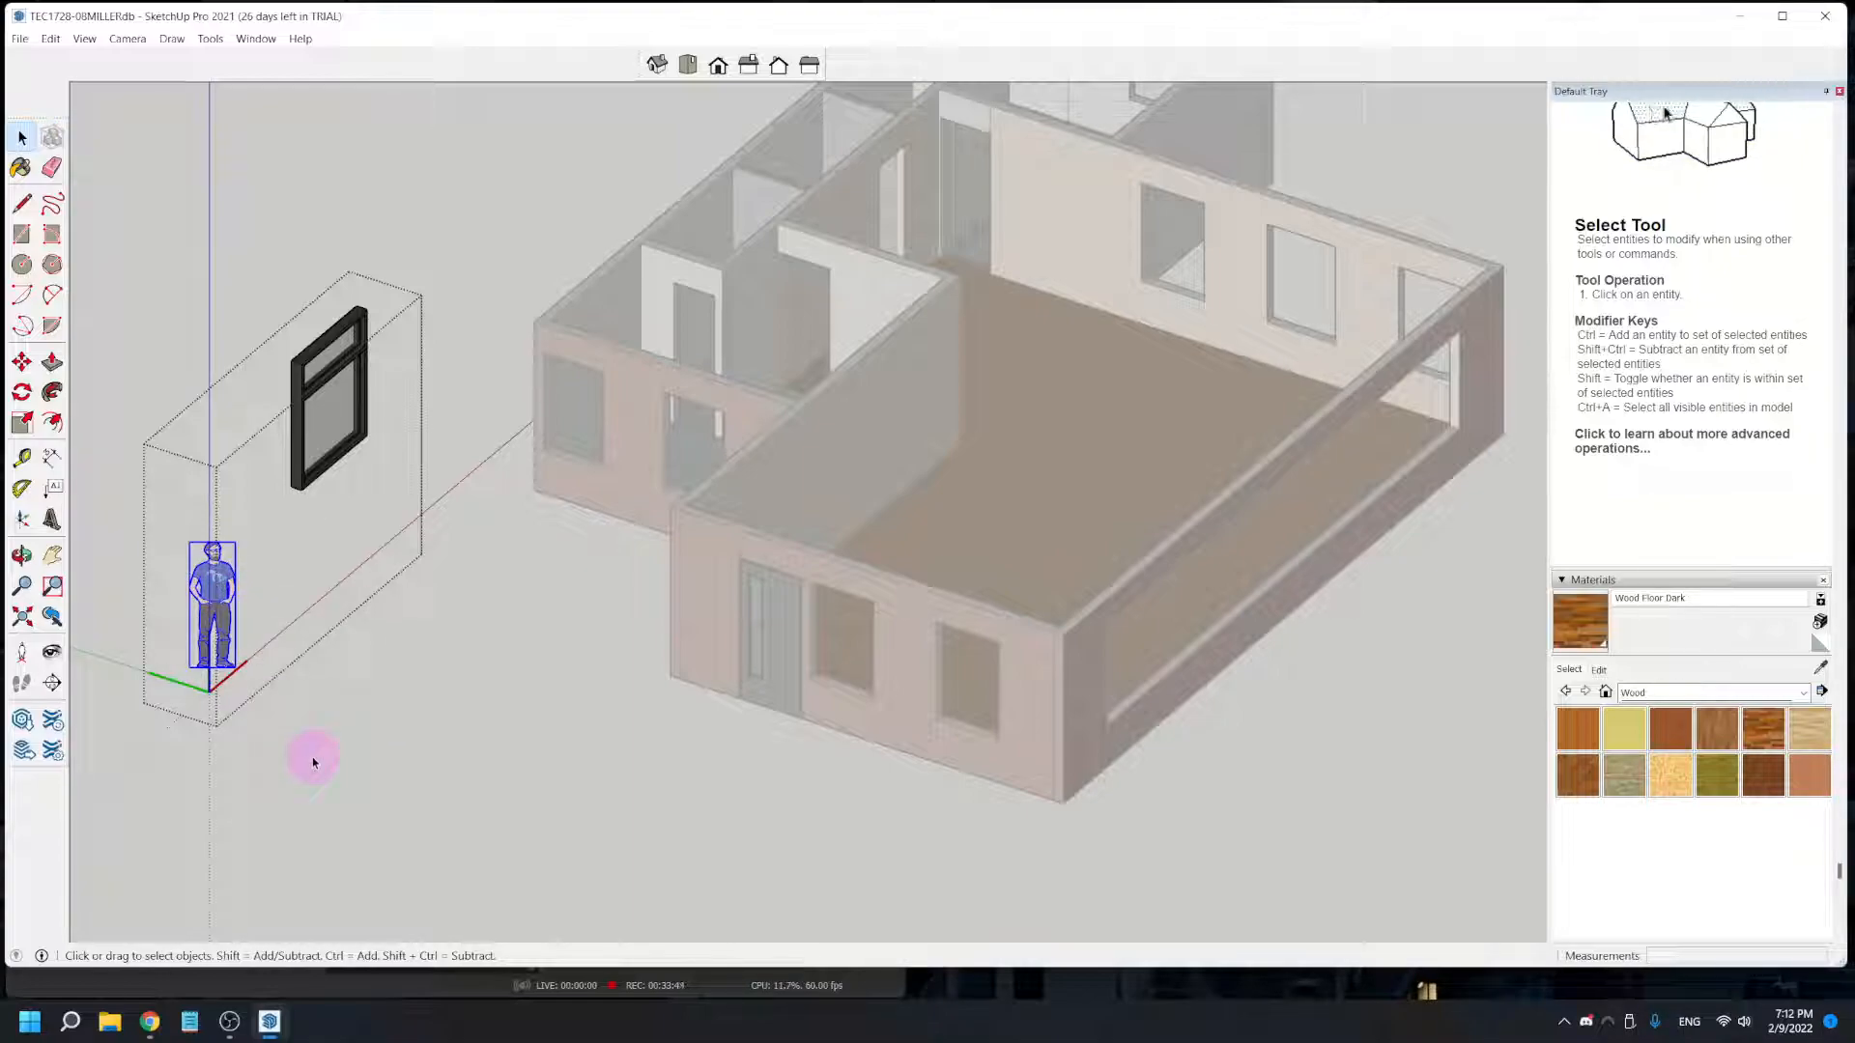
{"action": "key", "text": "Delete"}
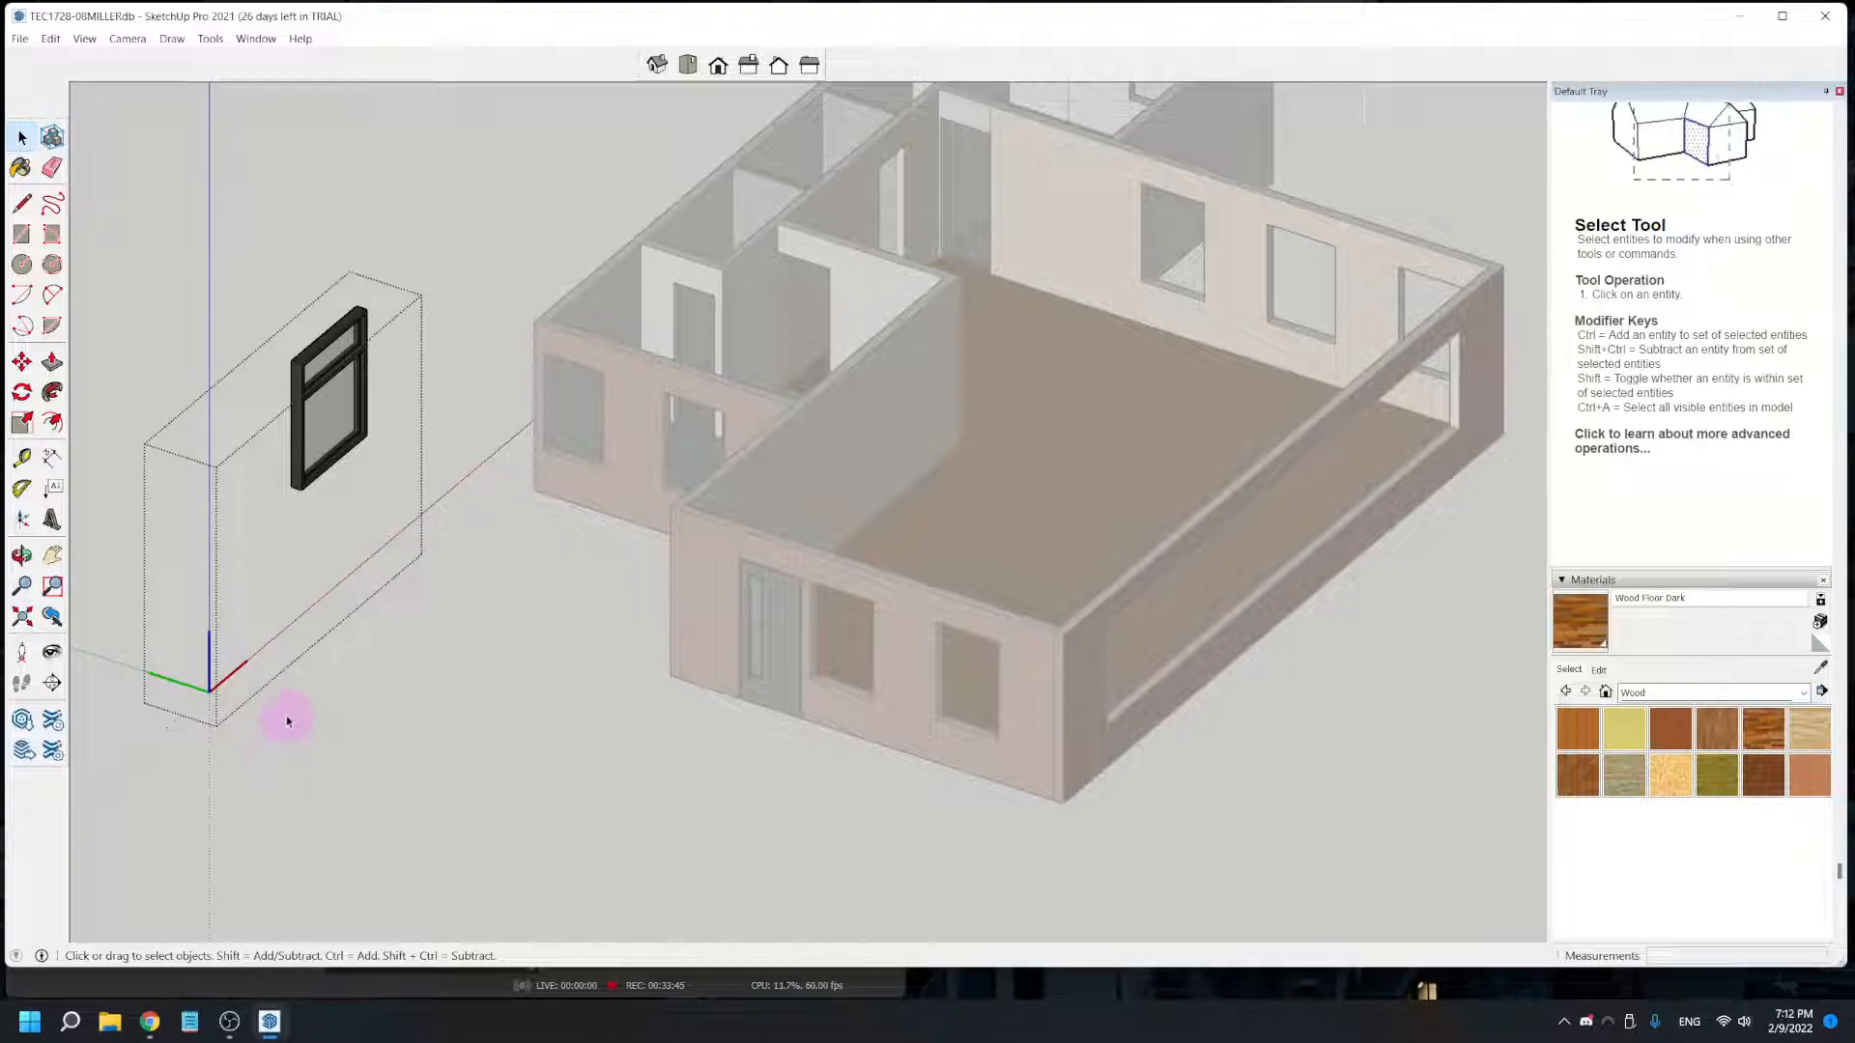
{"action": "left_click", "coordinate": [371, 690]}
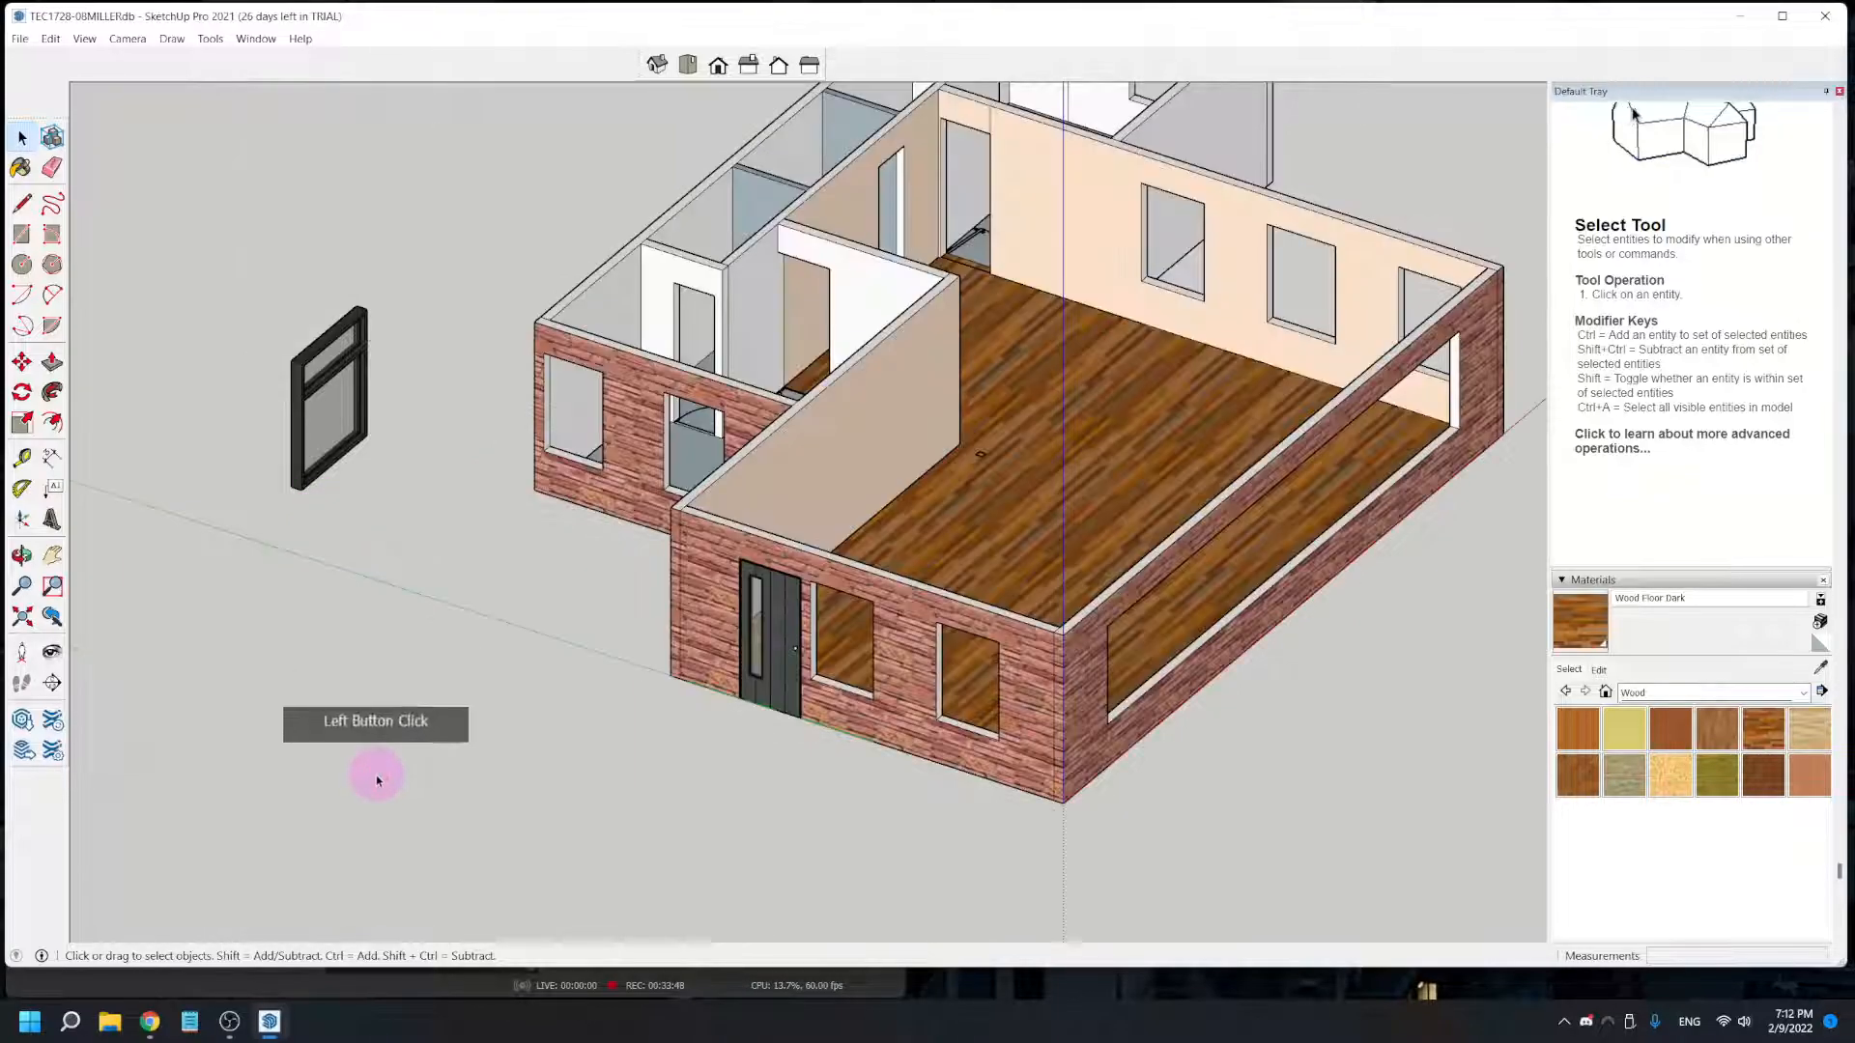
- Move the dark-framed window by its lower outer corner to the near end of the long opening in the brick side wall
{"action": "left_click", "coordinate": [335, 466]}
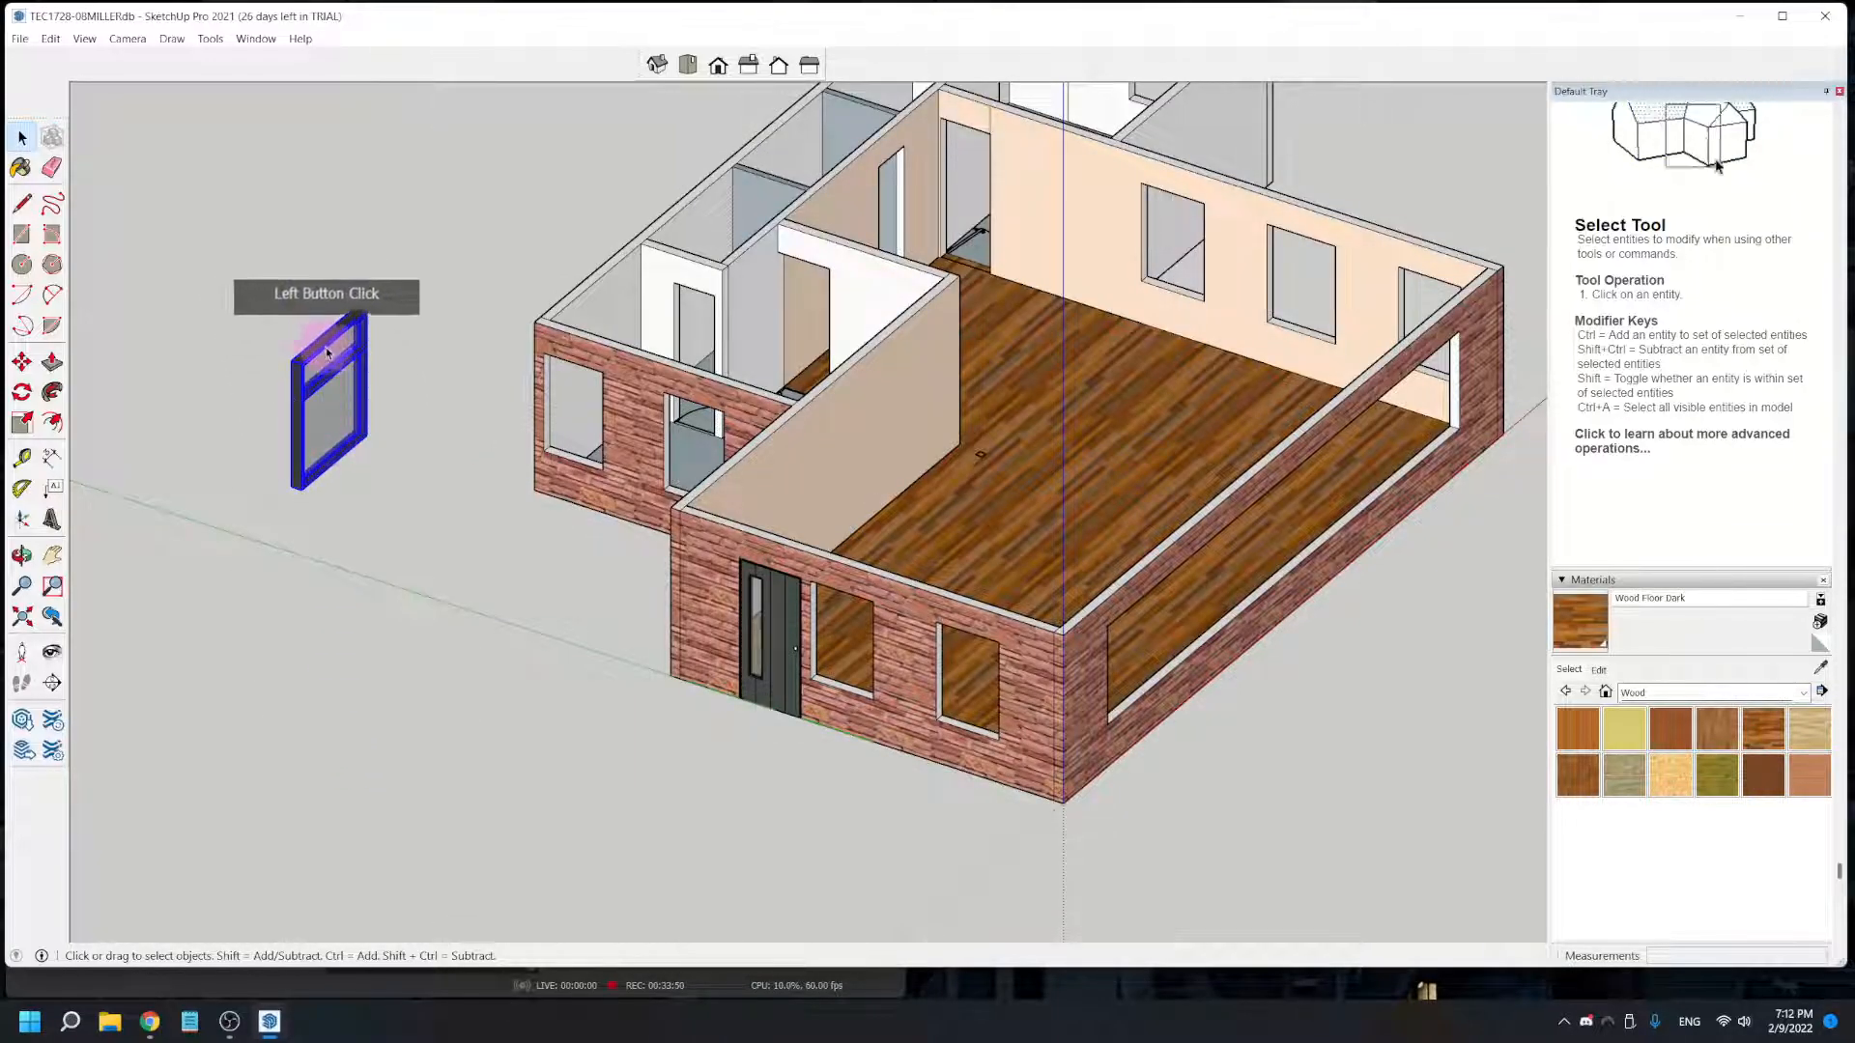
{"action": "scroll", "coordinate": [347, 444], "scroll_direction": "up", "scroll_amount": 3}
{"action": "scroll", "coordinate": [358, 437], "scroll_direction": "down", "scroll_amount": 2}
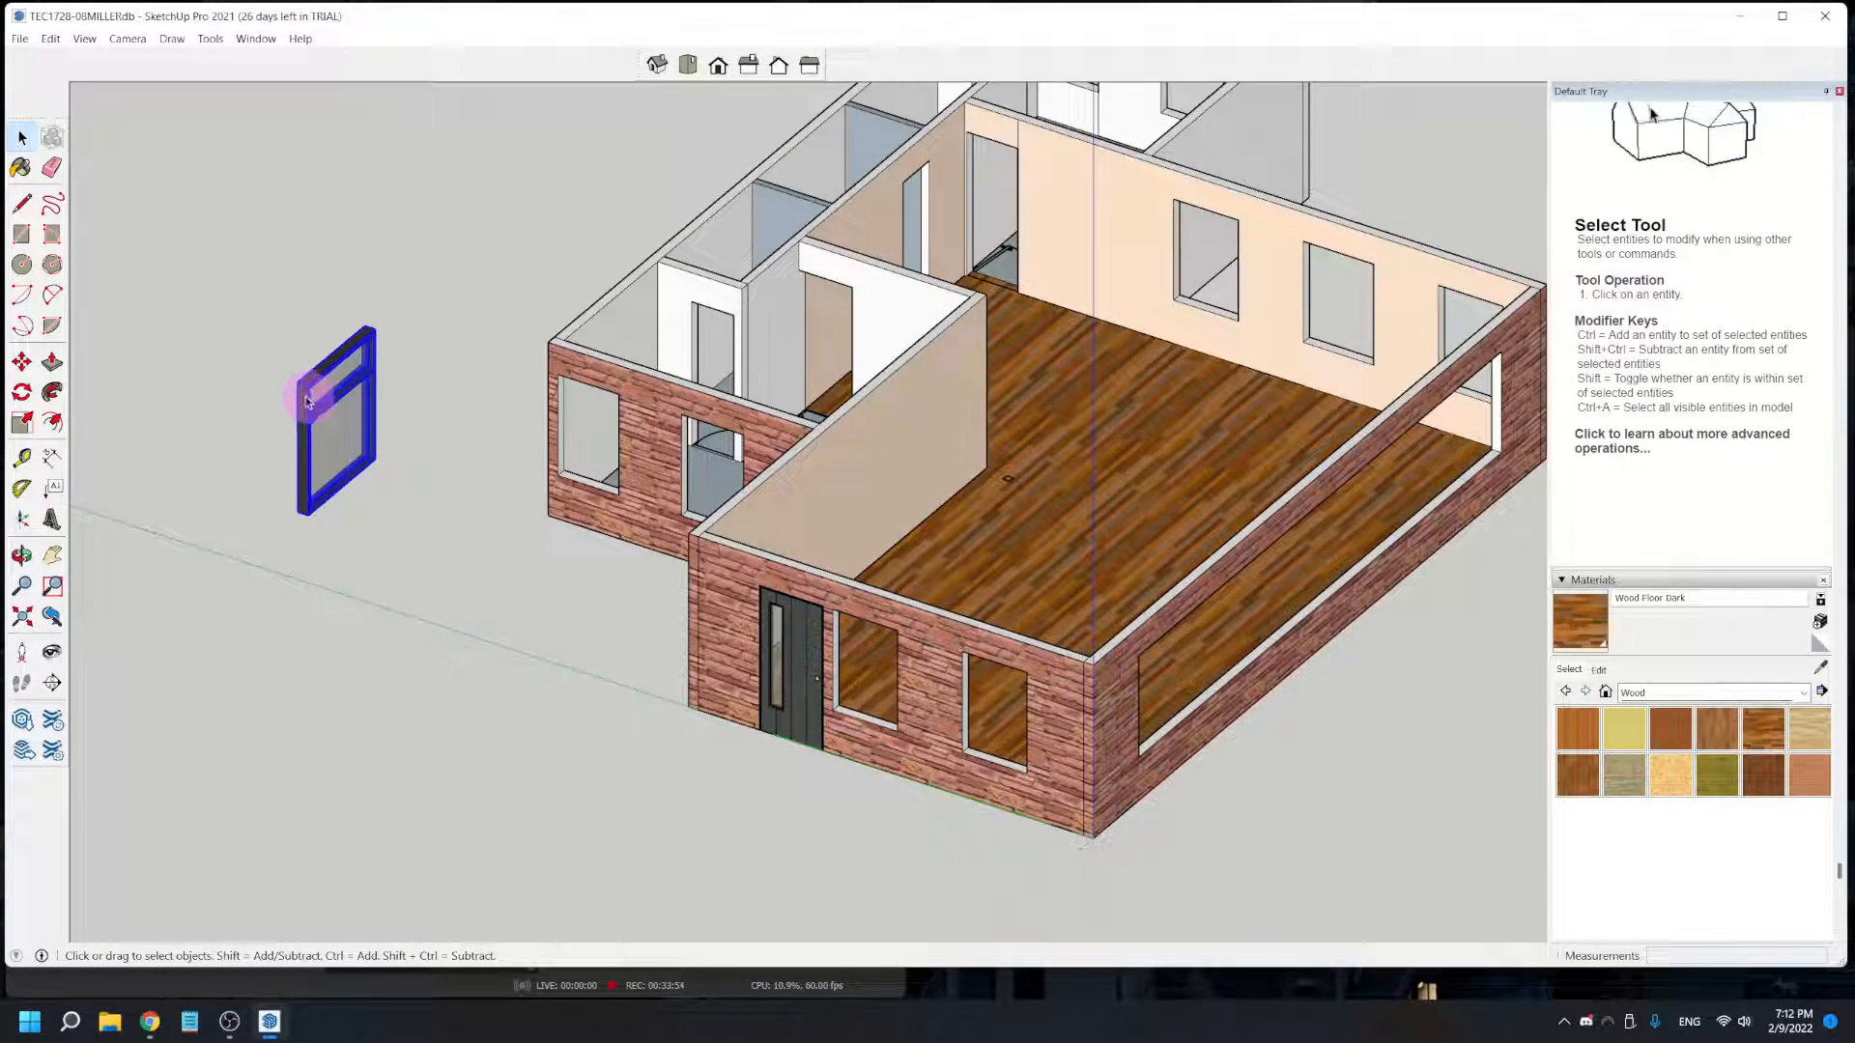
{"action": "left_click", "coordinate": [21, 361]}
{"action": "scroll", "coordinate": [319, 492], "scroll_direction": "up", "scroll_amount": 5}
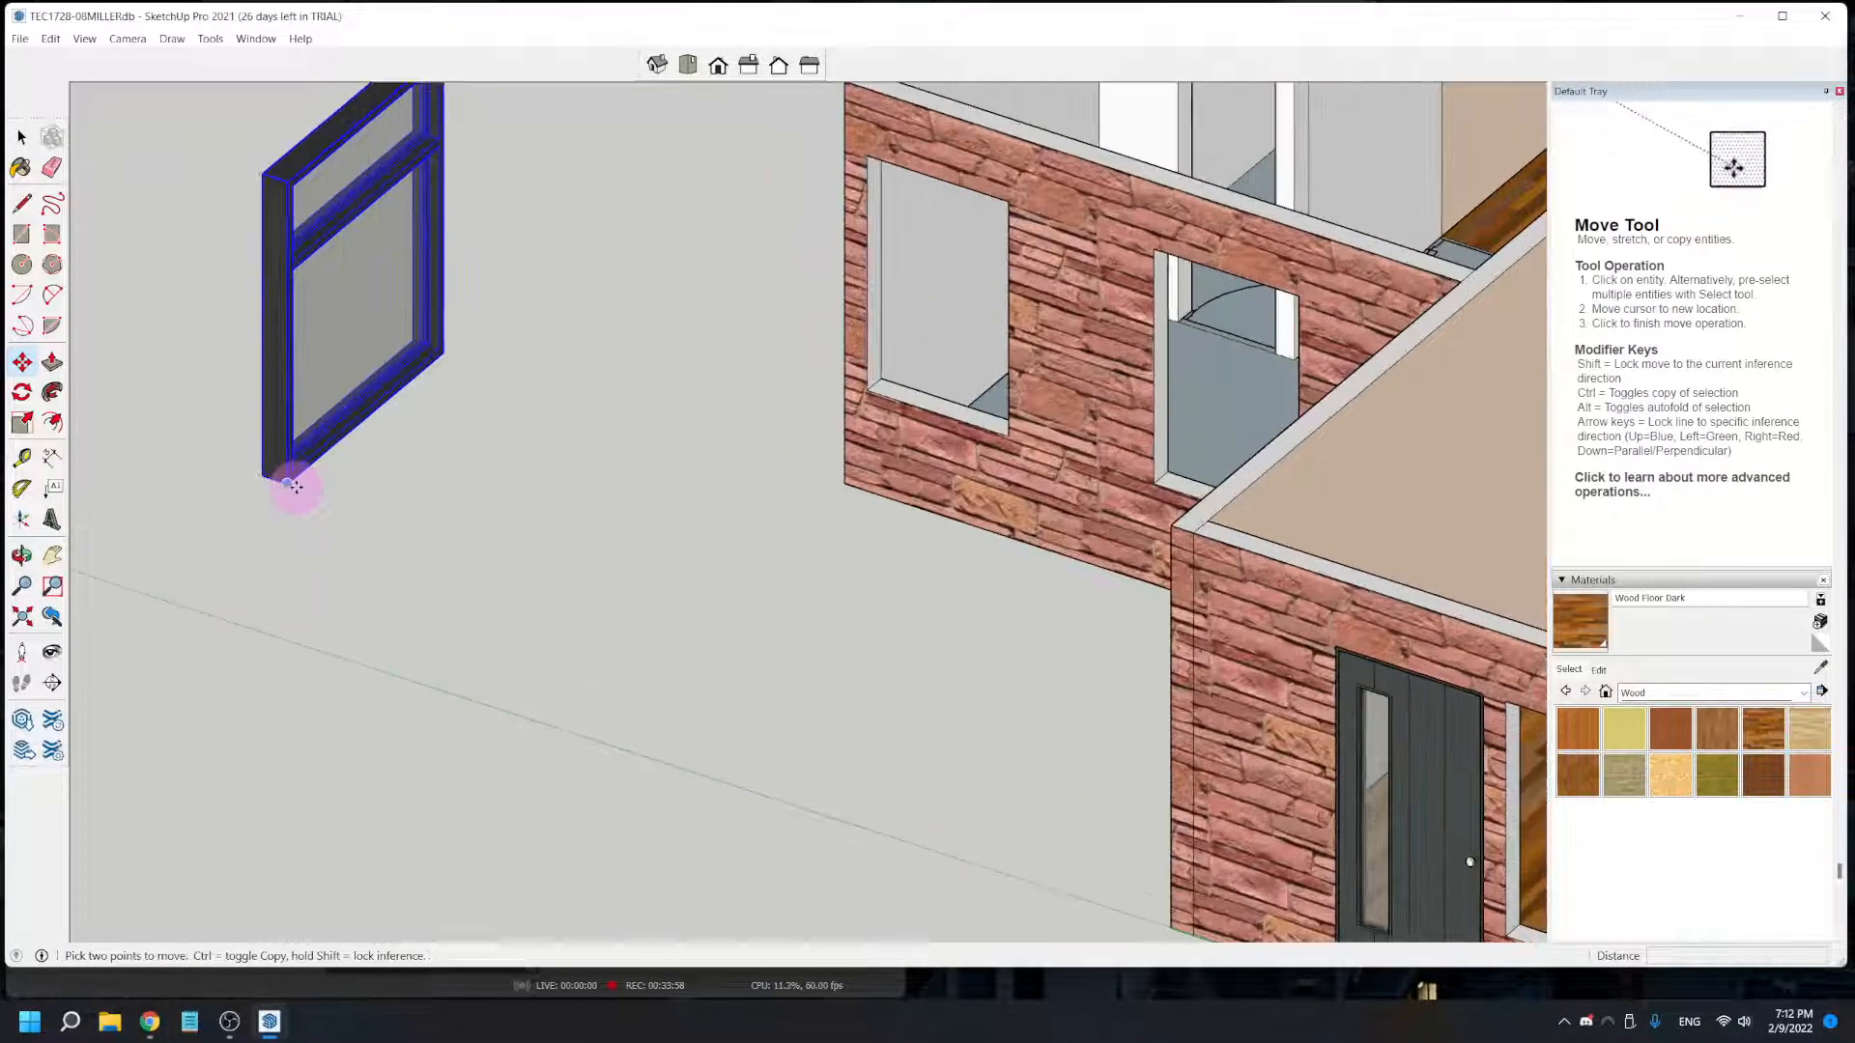
{"action": "scroll", "coordinate": [290, 485], "scroll_direction": "up", "scroll_amount": 3}
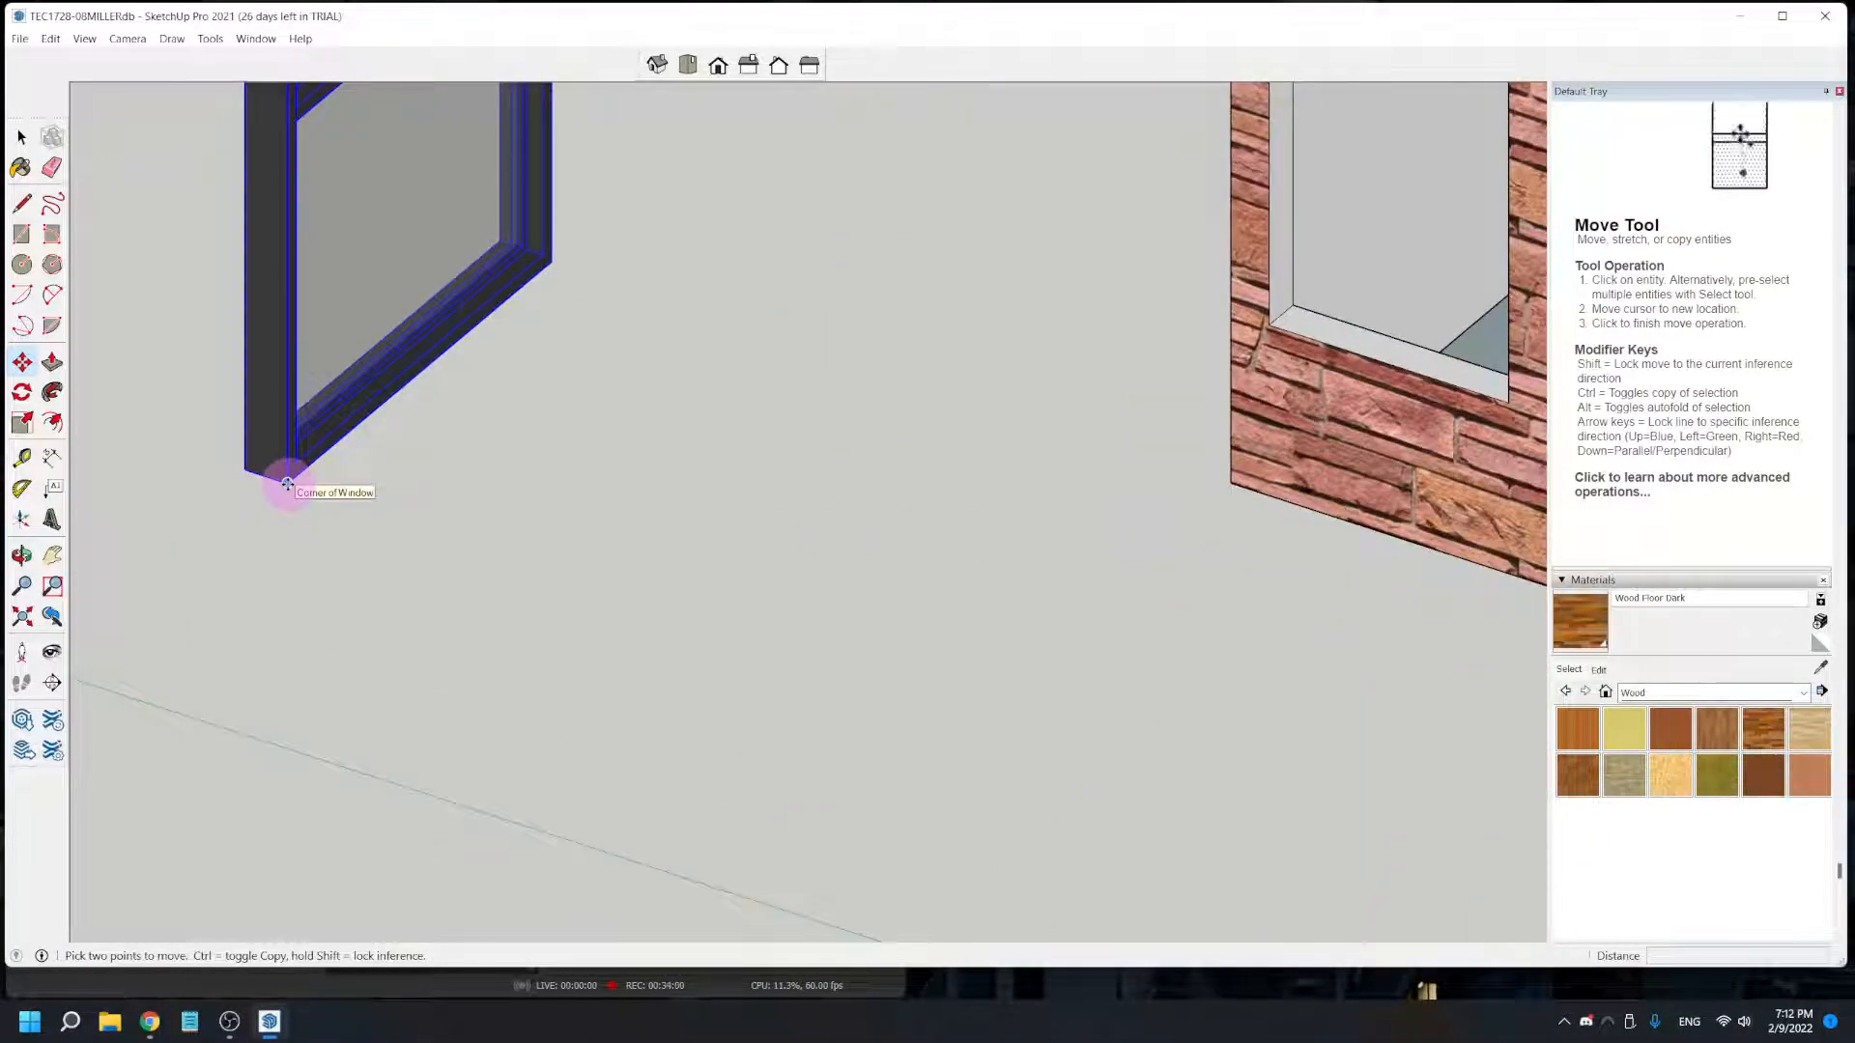
{"action": "left_click", "coordinate": [287, 483]}
{"action": "scroll", "coordinate": [287, 483], "scroll_direction": "down", "scroll_amount": 6}
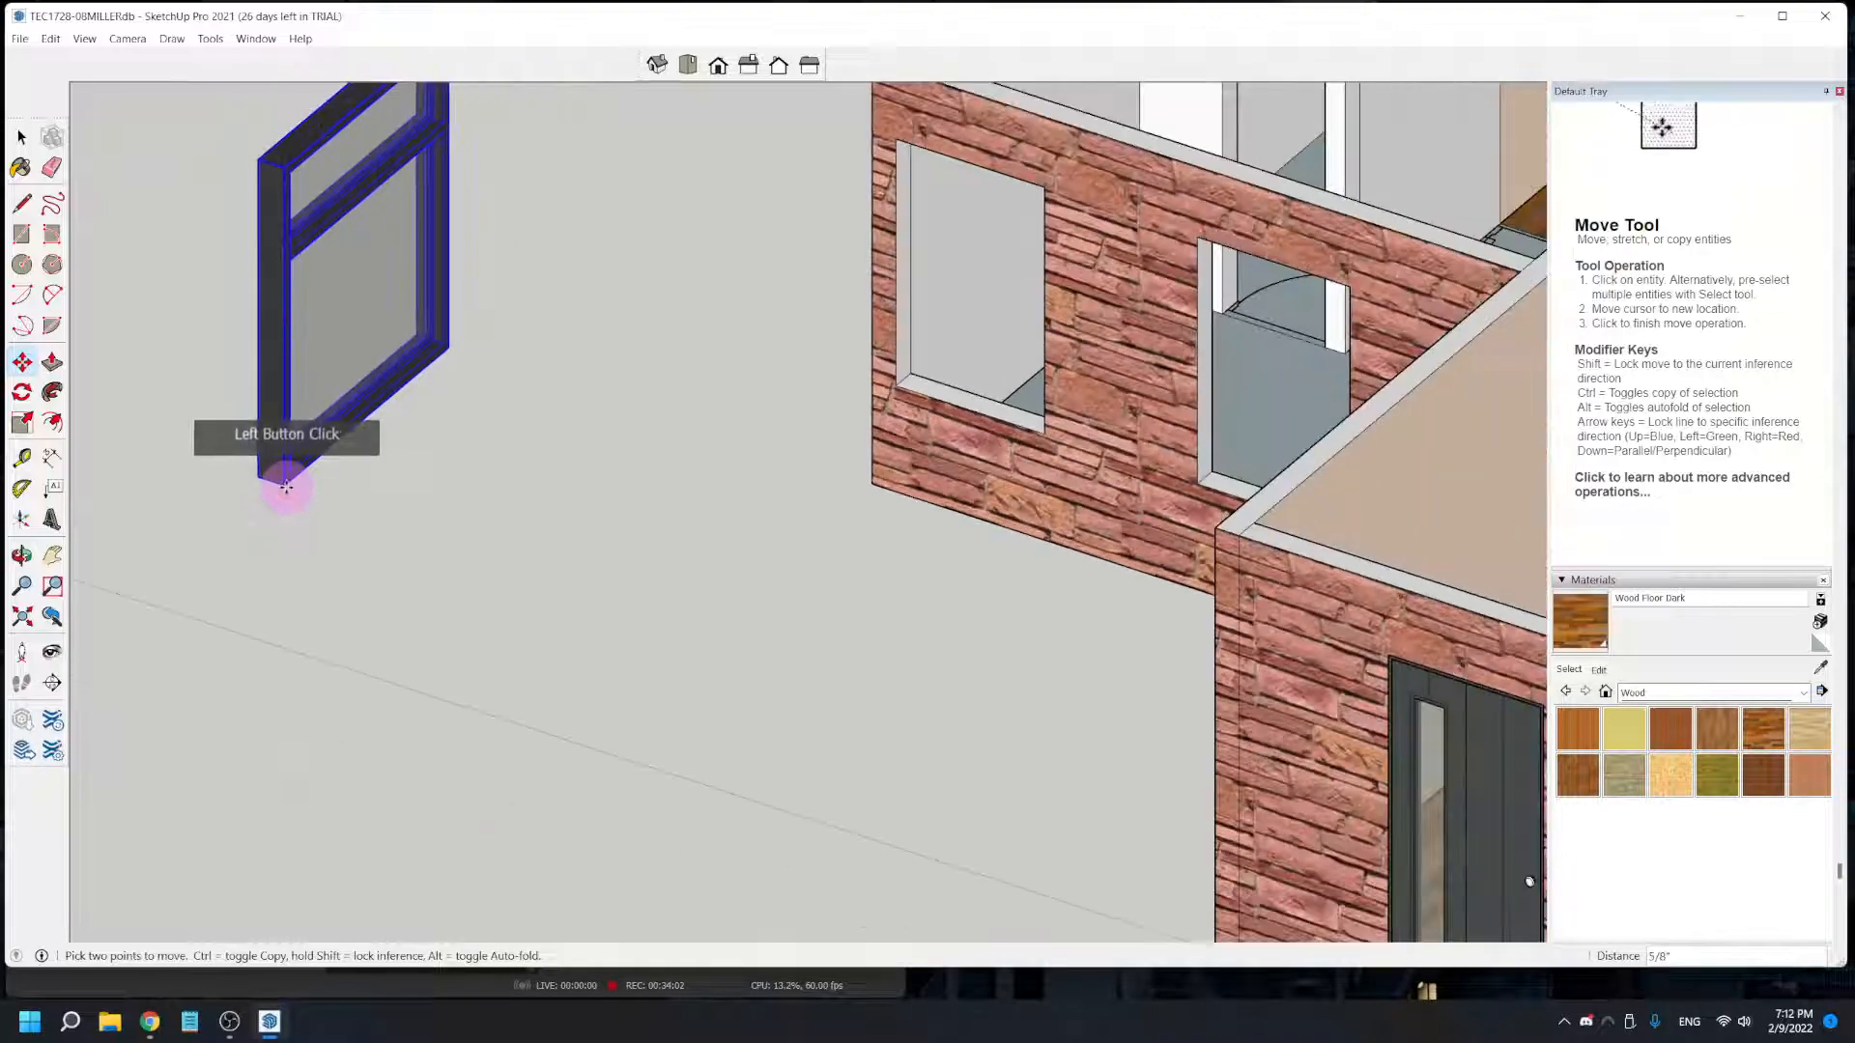
{"action": "scroll", "coordinate": [1246, 724], "scroll_direction": "up", "scroll_amount": 8}
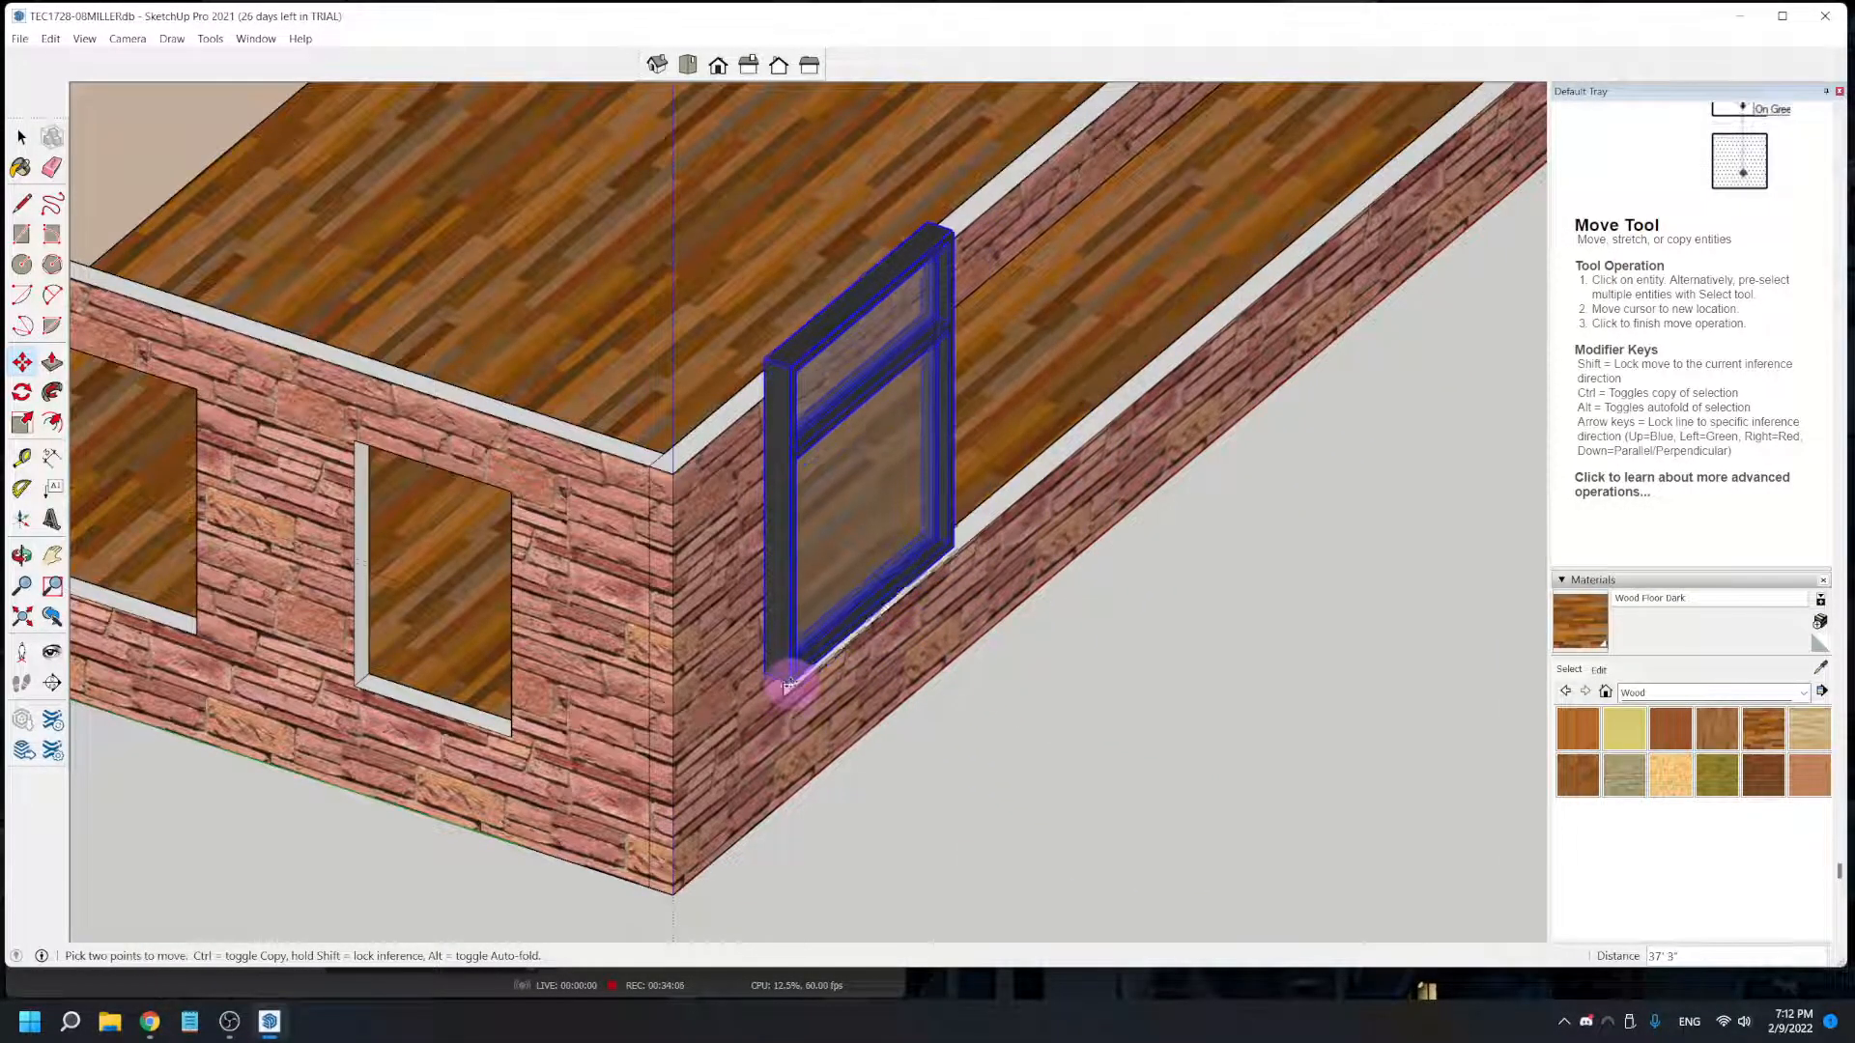
{"action": "middle_click_drag", "start_coordinate": [783, 694], "coordinate": [579, 748]}
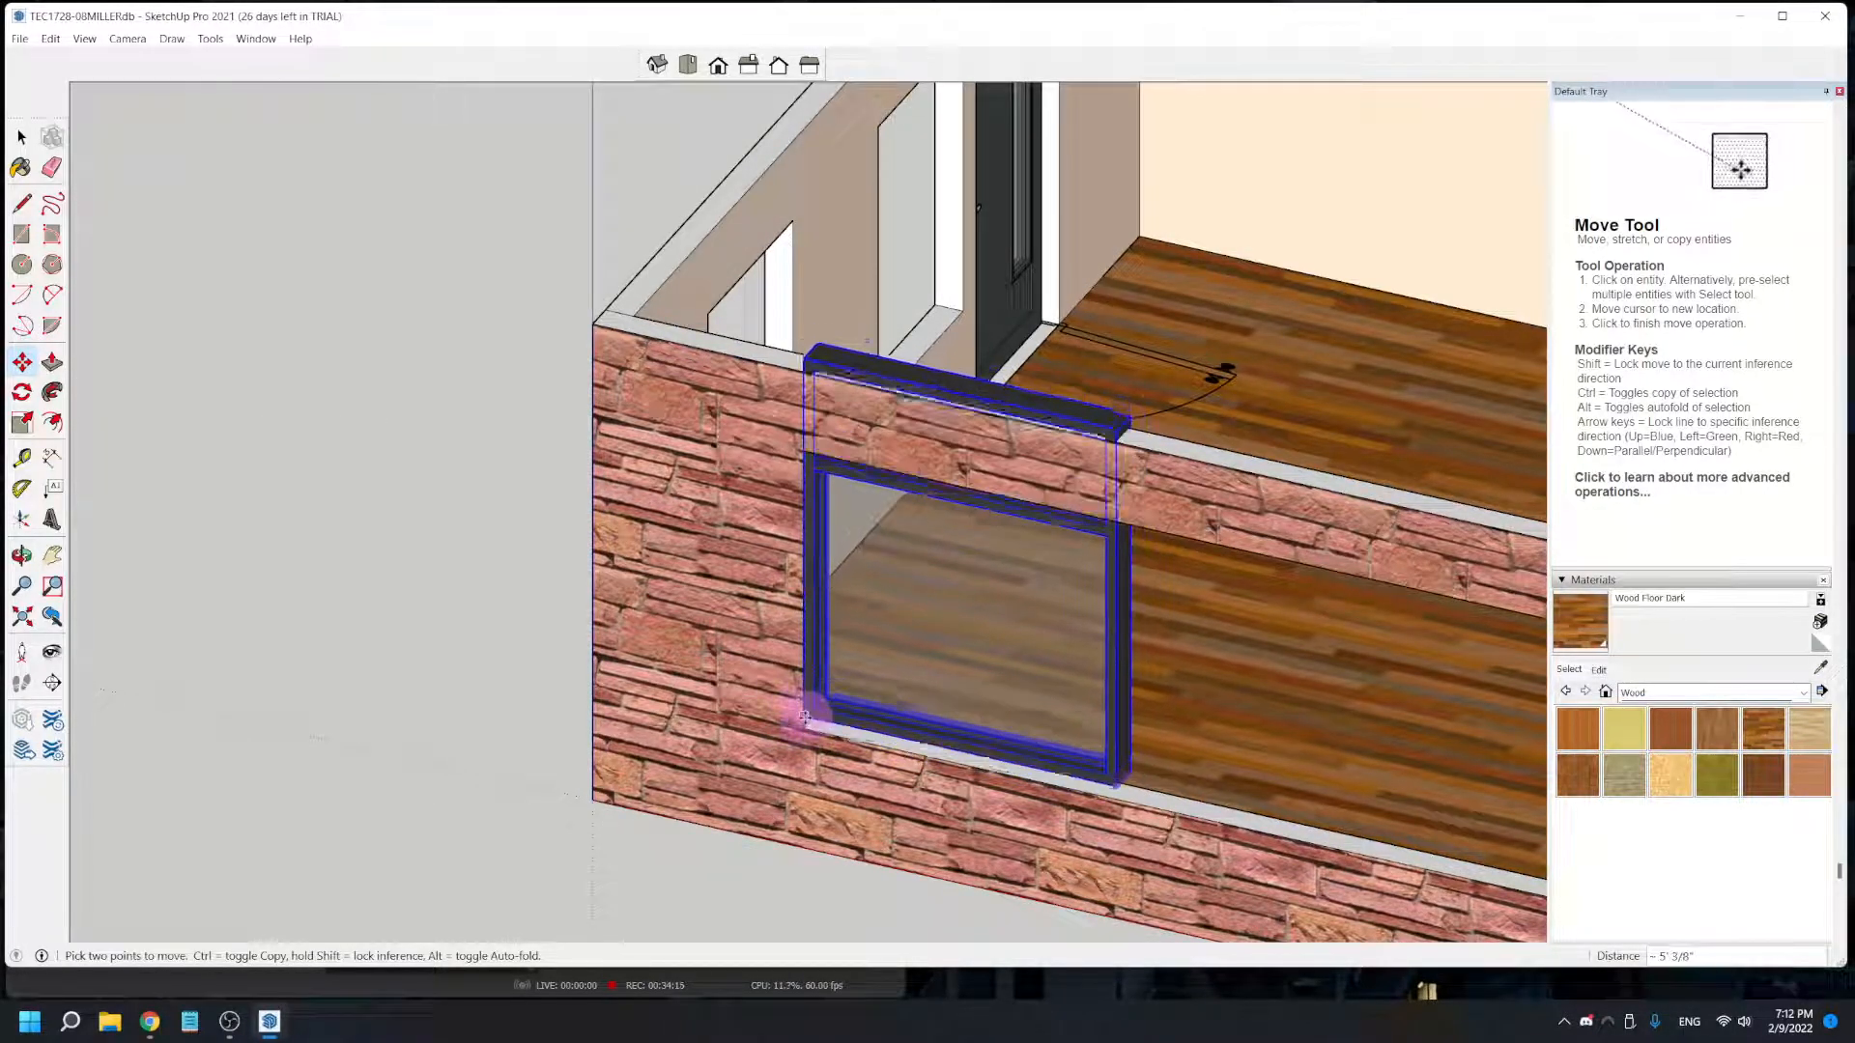
{"action": "scroll", "coordinate": [814, 741], "scroll_direction": "up", "scroll_amount": 3}
{"action": "scroll", "coordinate": [814, 741], "scroll_direction": "up", "scroll_amount": 3}
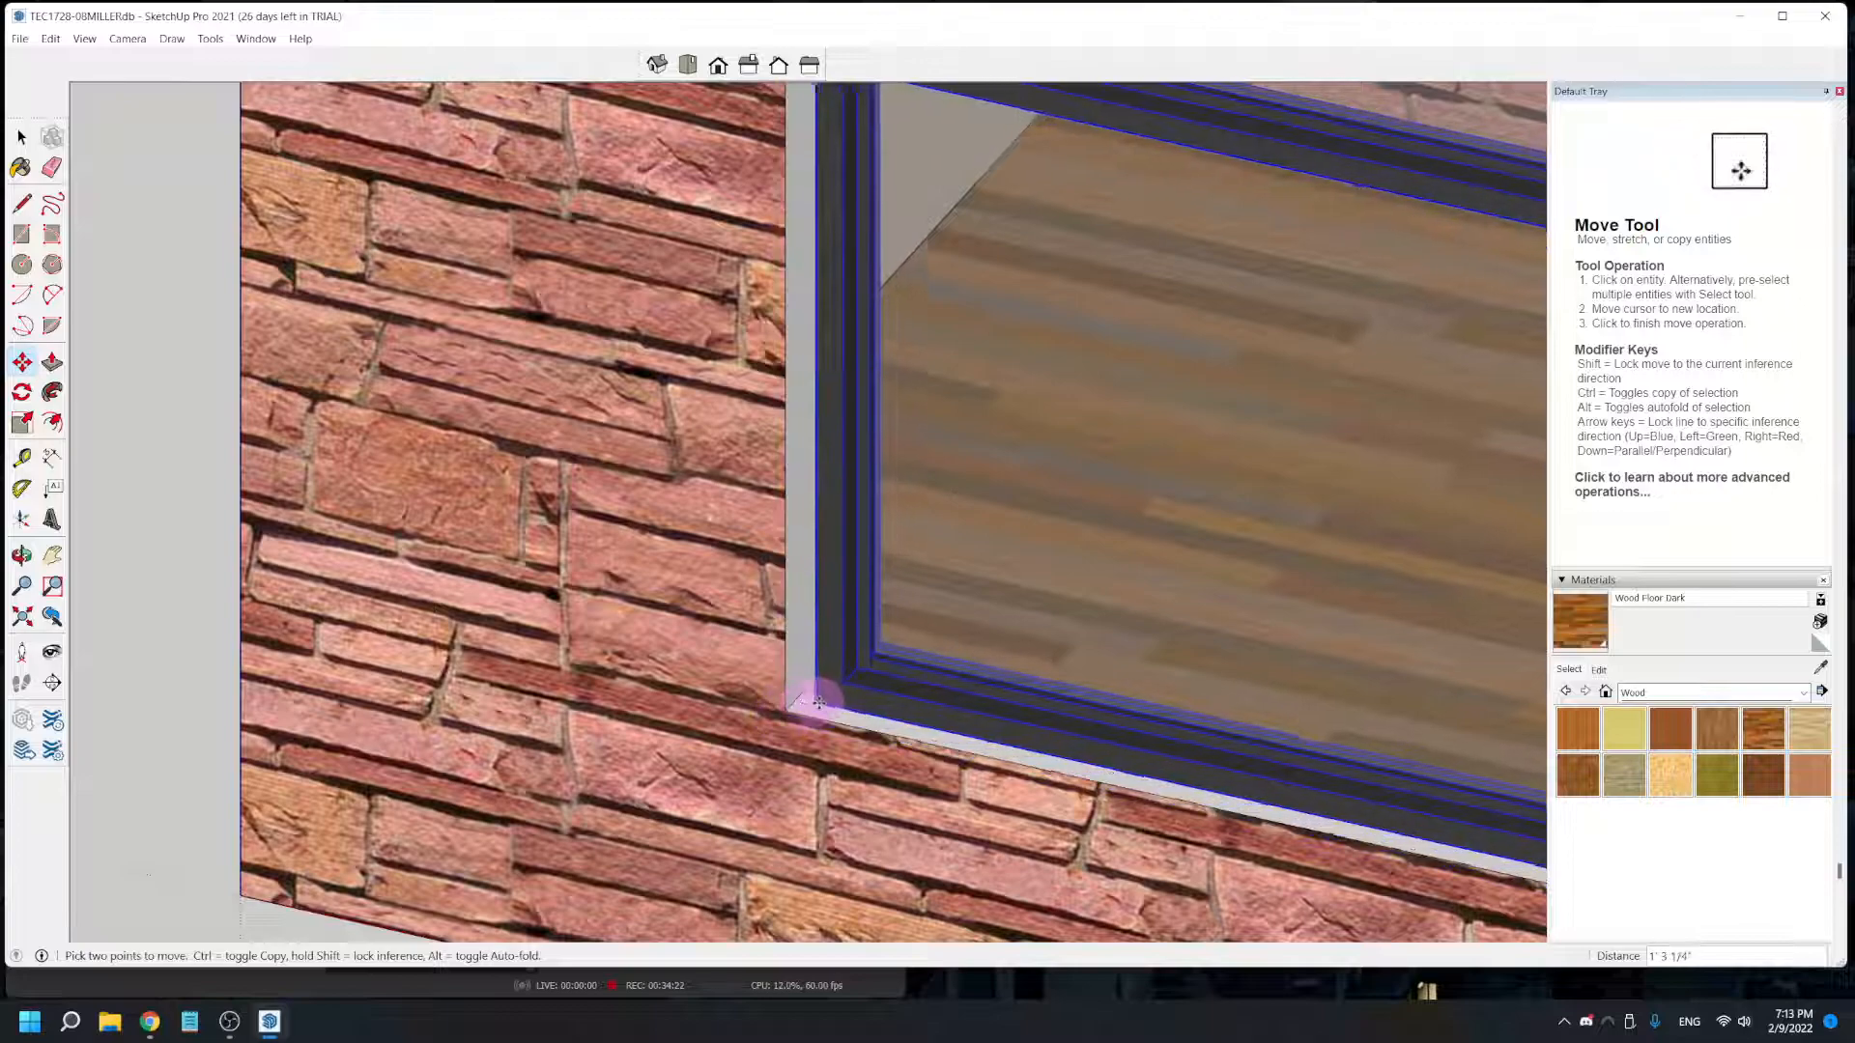
{"action": "left_click", "coordinate": [839, 713]}
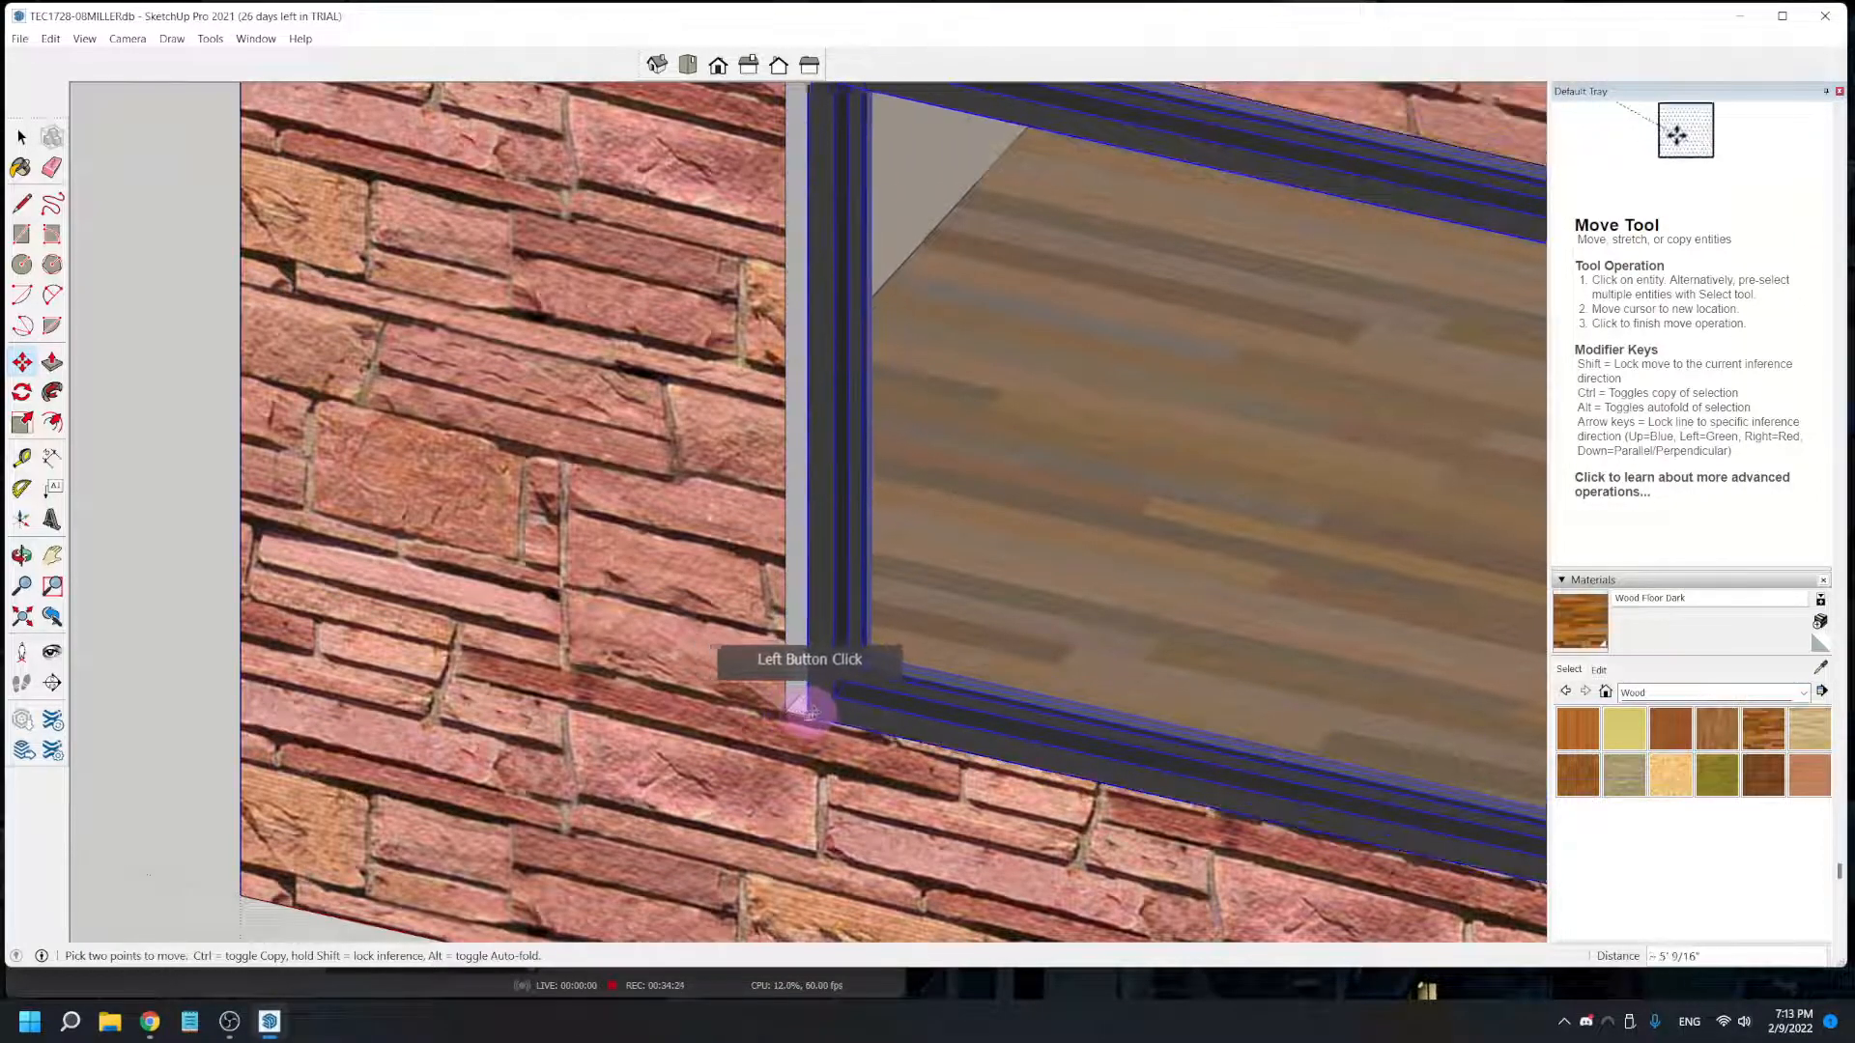
- Reposition the window by its lower corner so it meets the long opening's lower outer corner, flush with the brick face
{"action": "left_click", "coordinate": [855, 681]}
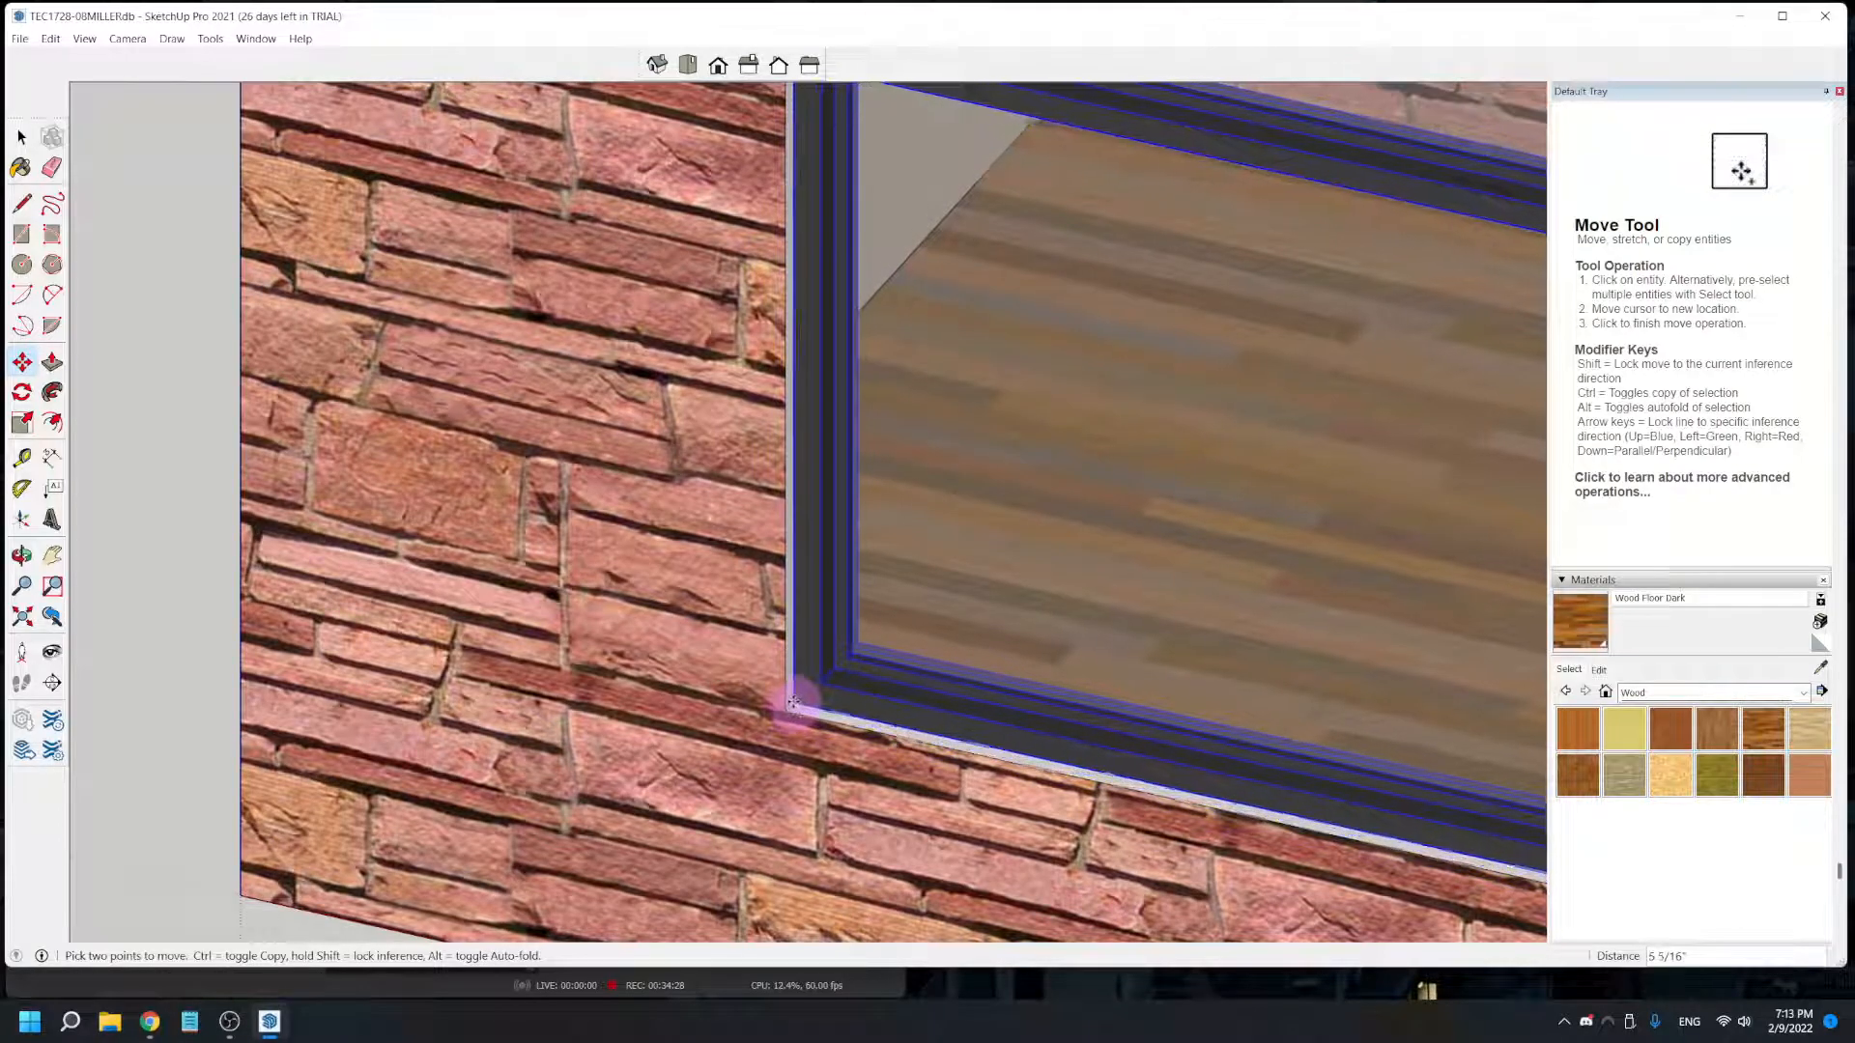
{"action": "scroll", "coordinate": [816, 704], "scroll_direction": "down", "scroll_amount": 1}
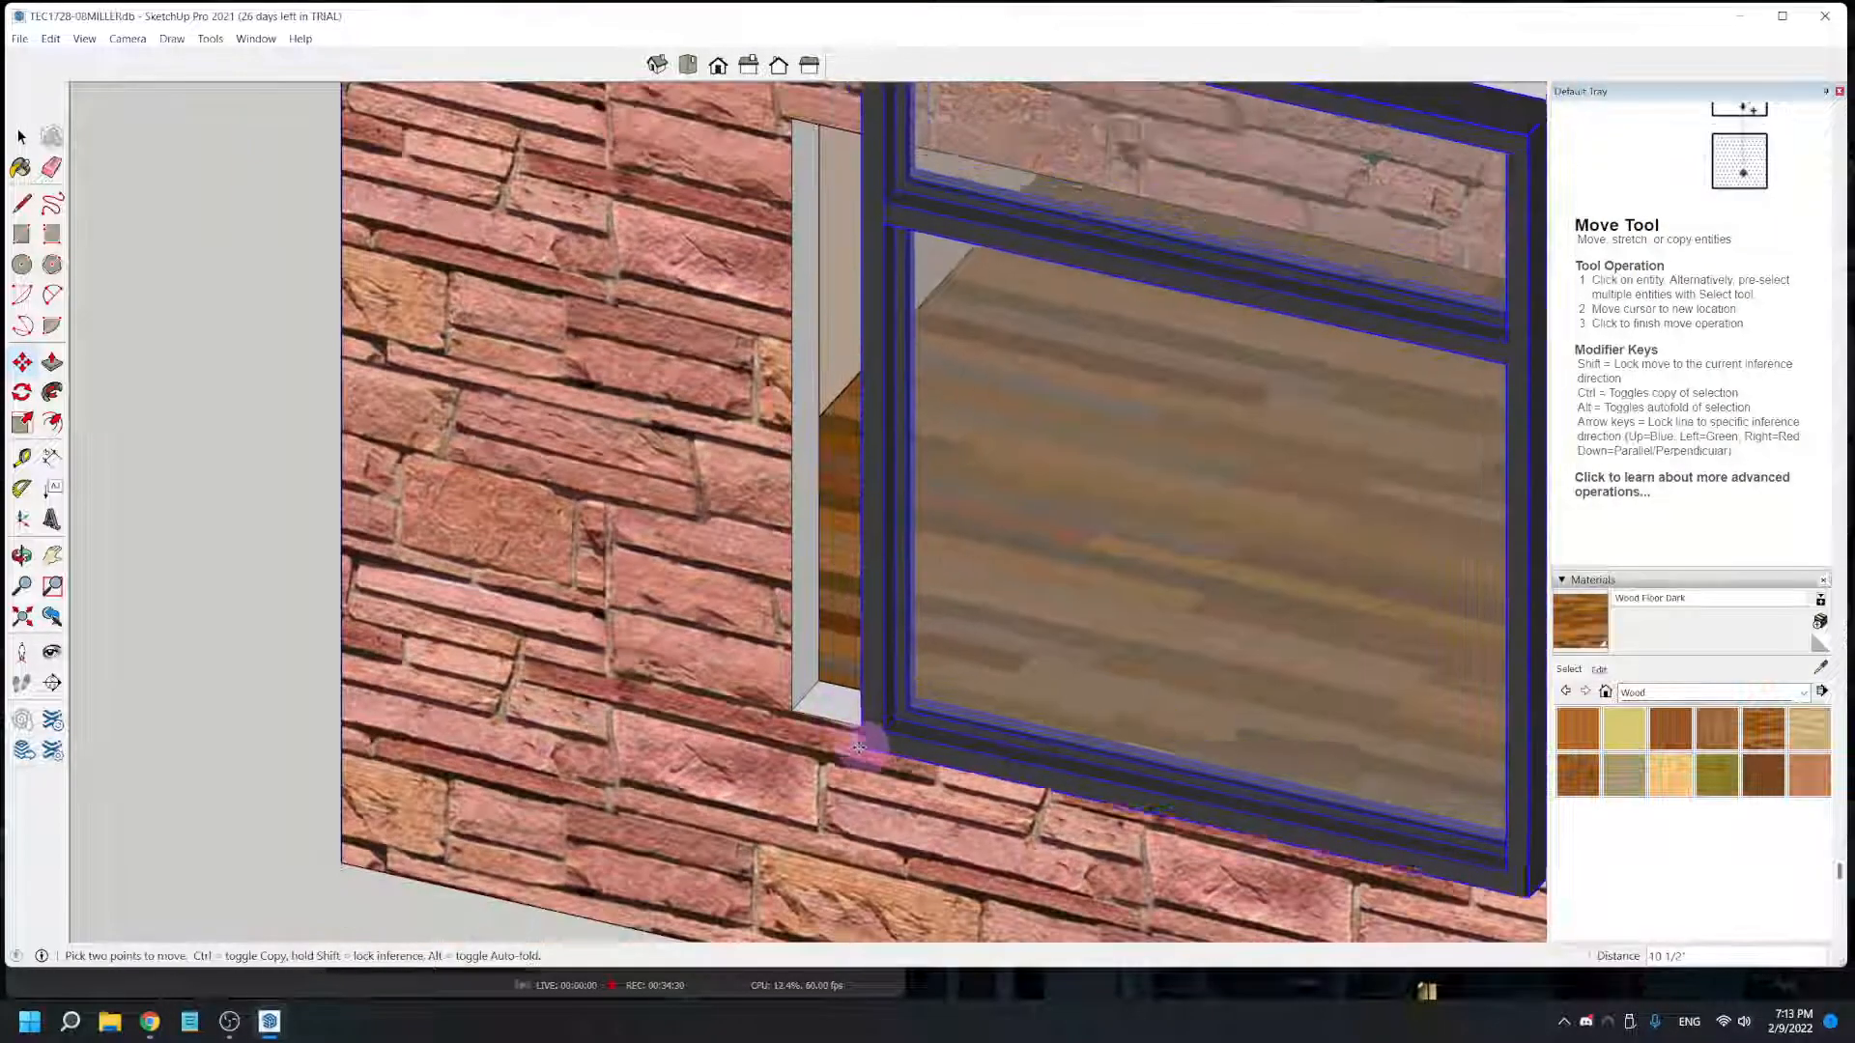
{"action": "middle_click_drag", "start_coordinate": [878, 749], "coordinate": [691, 762]}
{"action": "middle_click_drag", "start_coordinate": [974, 702], "coordinate": [1176, 762]}
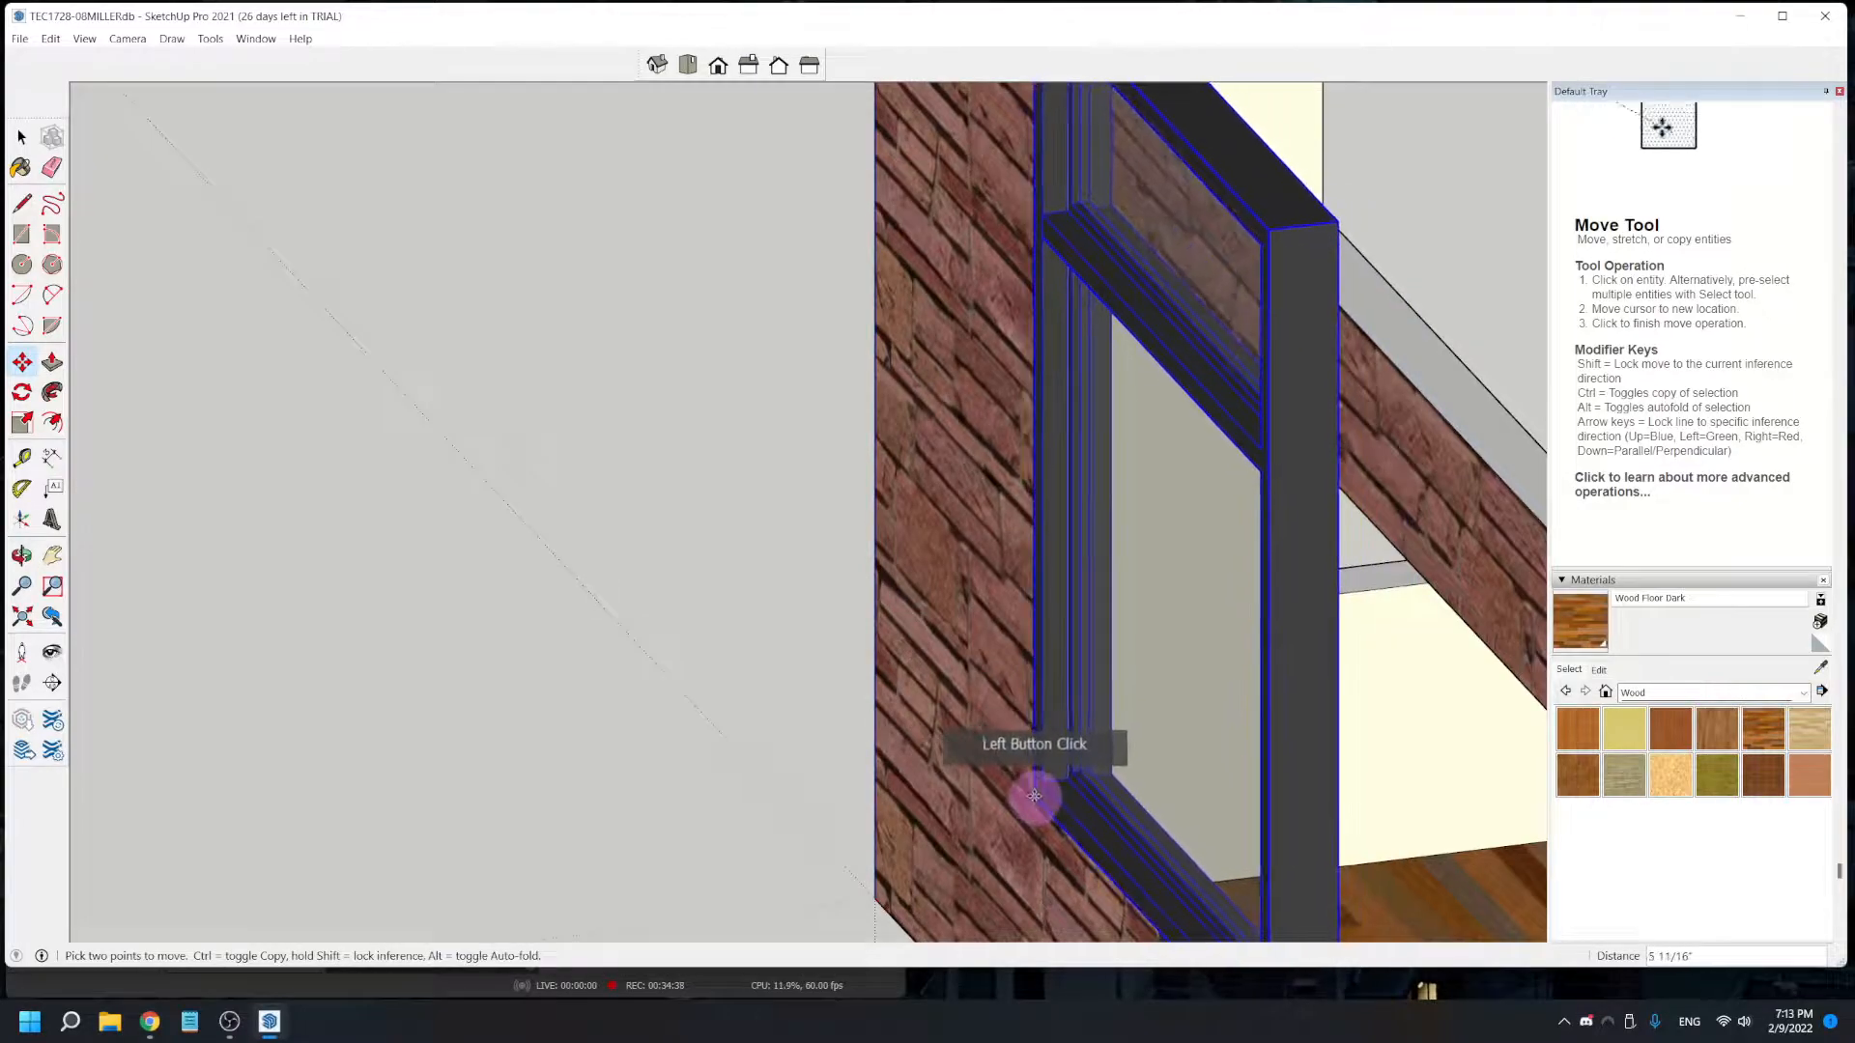
{"action": "middle_click_drag", "start_coordinate": [1050, 819], "coordinate": [869, 766]}
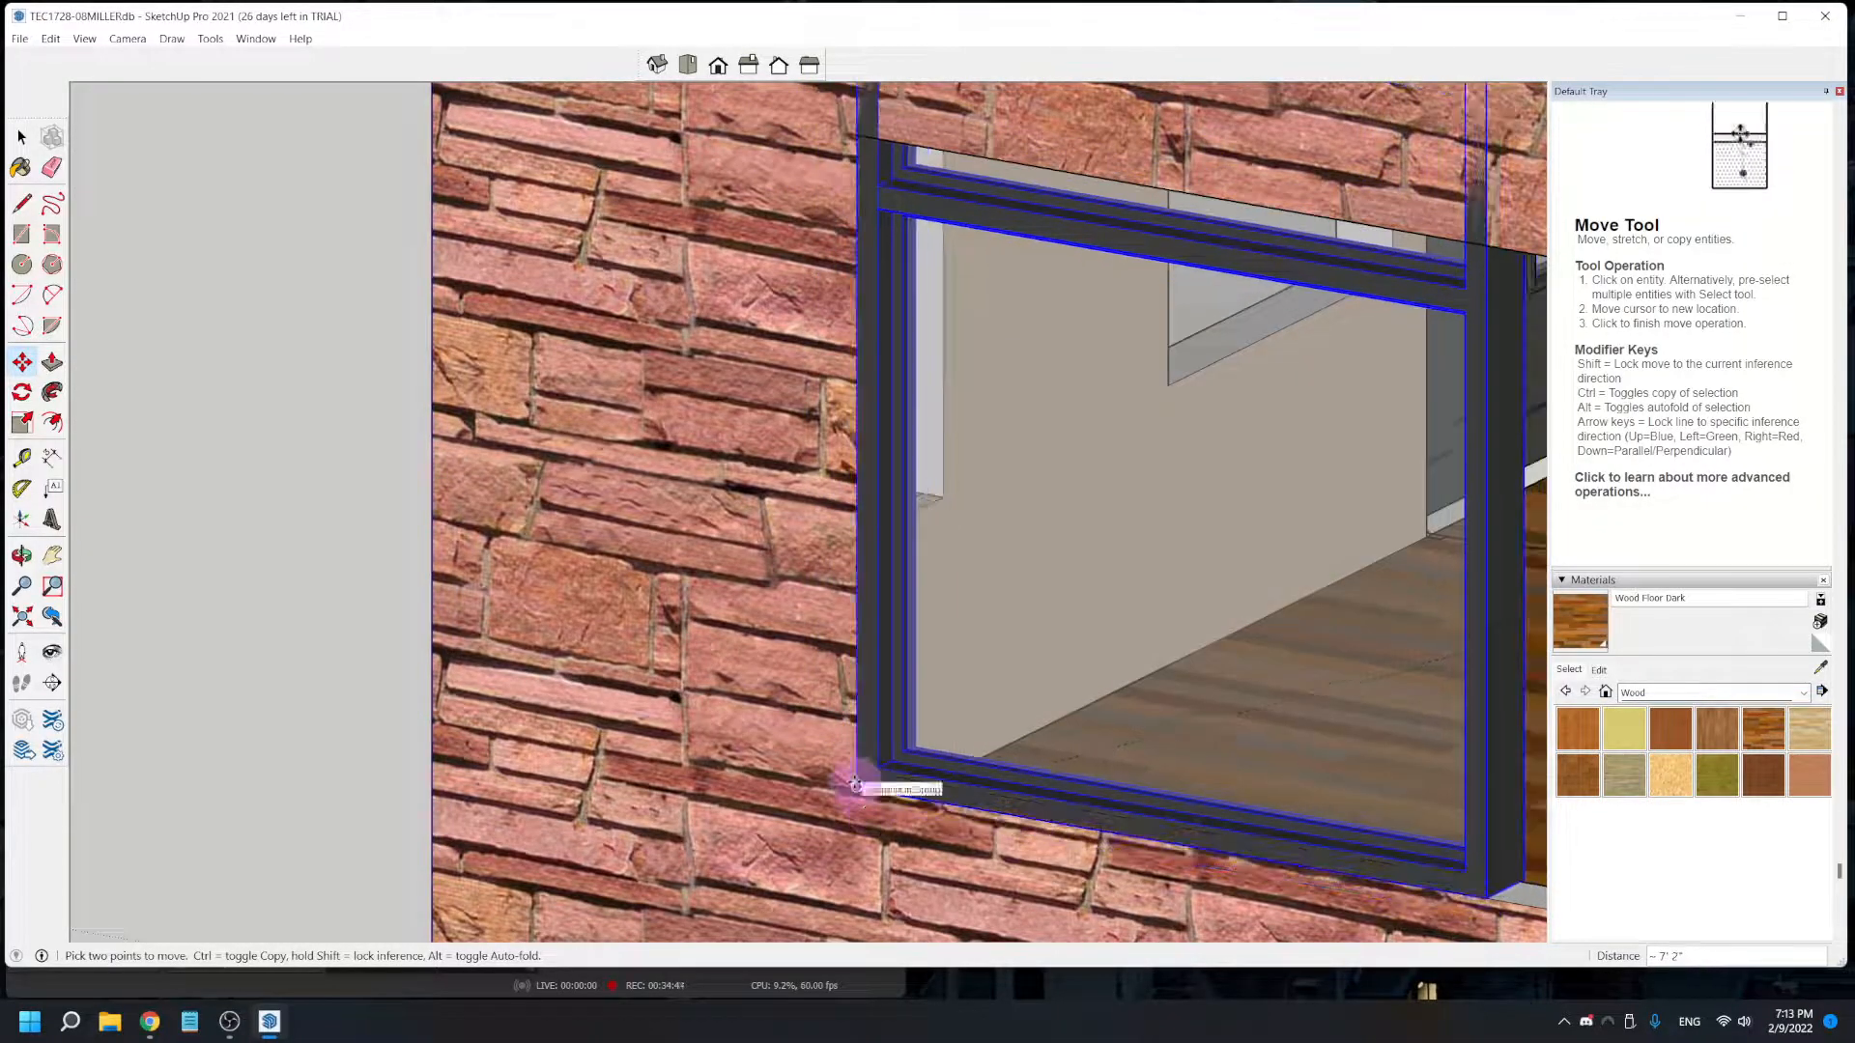
{"action": "left_click", "coordinate": [858, 786]}
- Scale the window lengthwise along the red axis by about 3.30 toward the far end of the opening
{"action": "scroll", "coordinate": [986, 759], "scroll_direction": "down", "scroll_amount": 3}
{"action": "scroll", "coordinate": [987, 726], "scroll_direction": "down", "scroll_amount": 3}
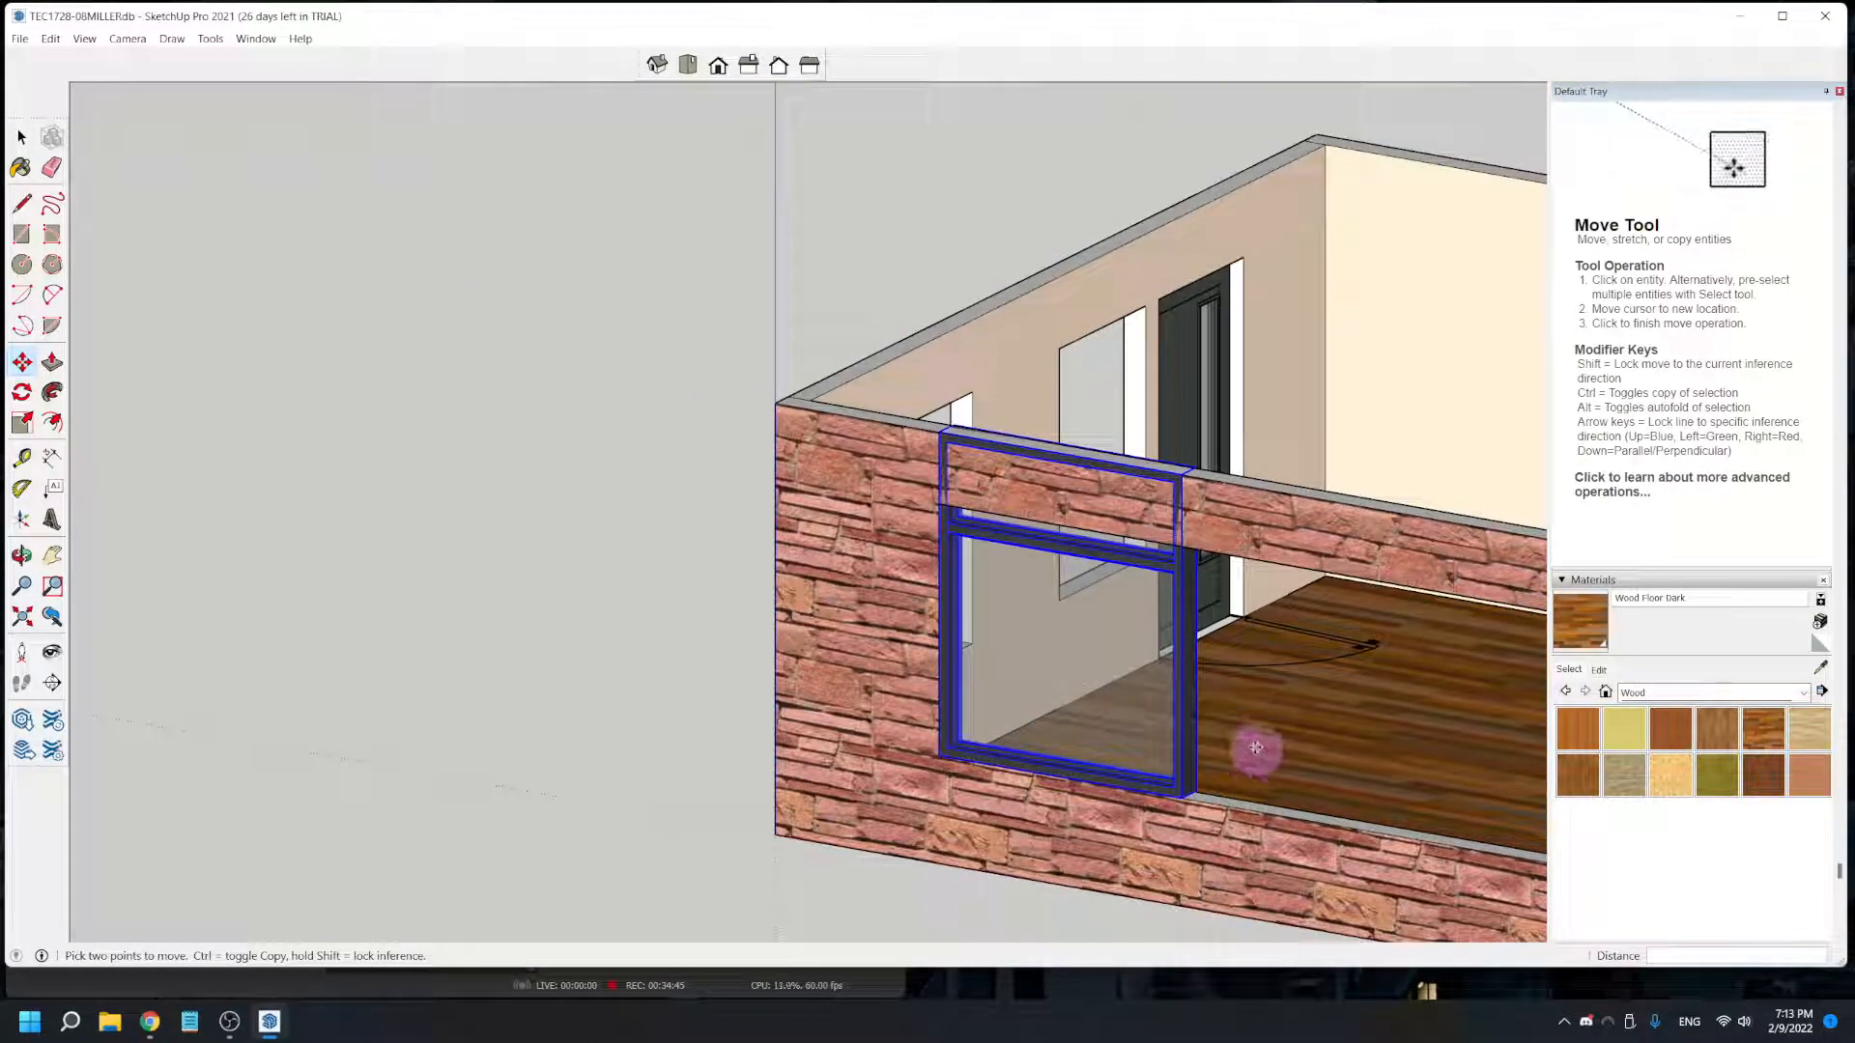
{"action": "middle_click_drag", "start_coordinate": [1293, 801], "coordinate": [670, 675]}
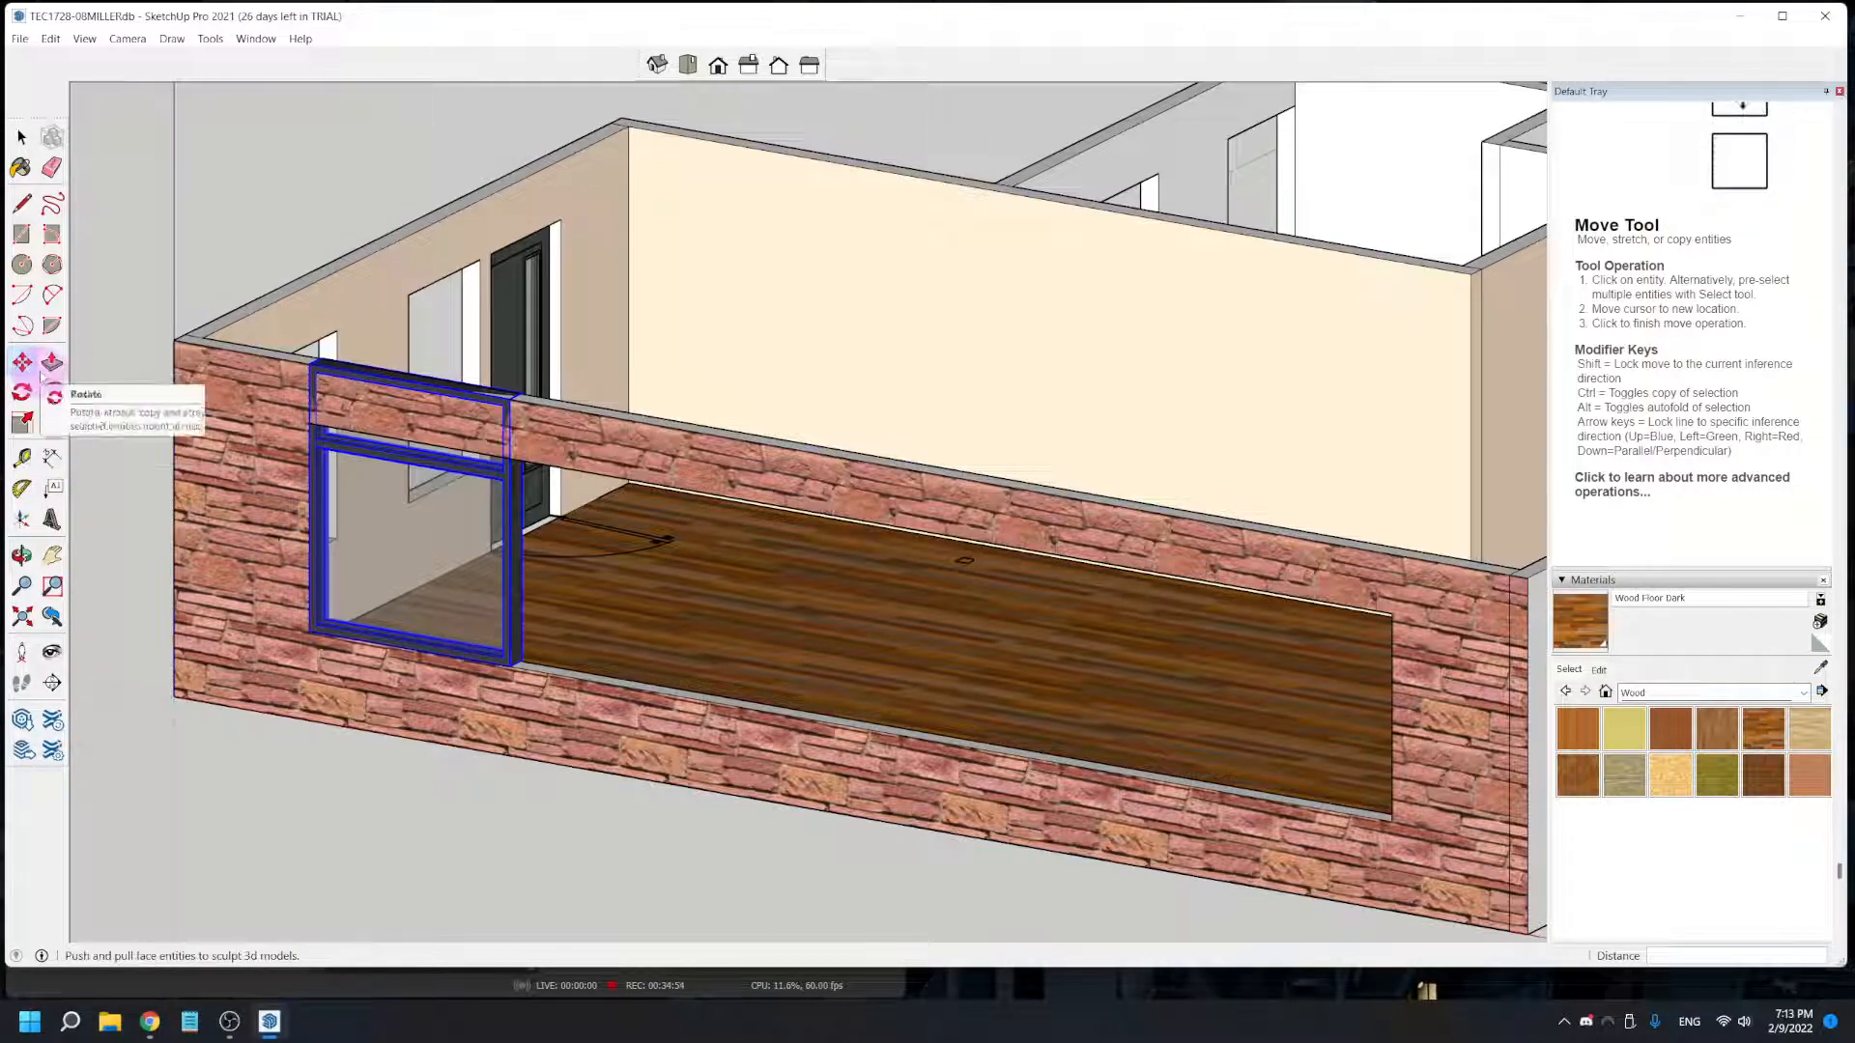
{"action": "left_click", "coordinate": [21, 422]}
{"action": "left_click", "coordinate": [512, 534]}
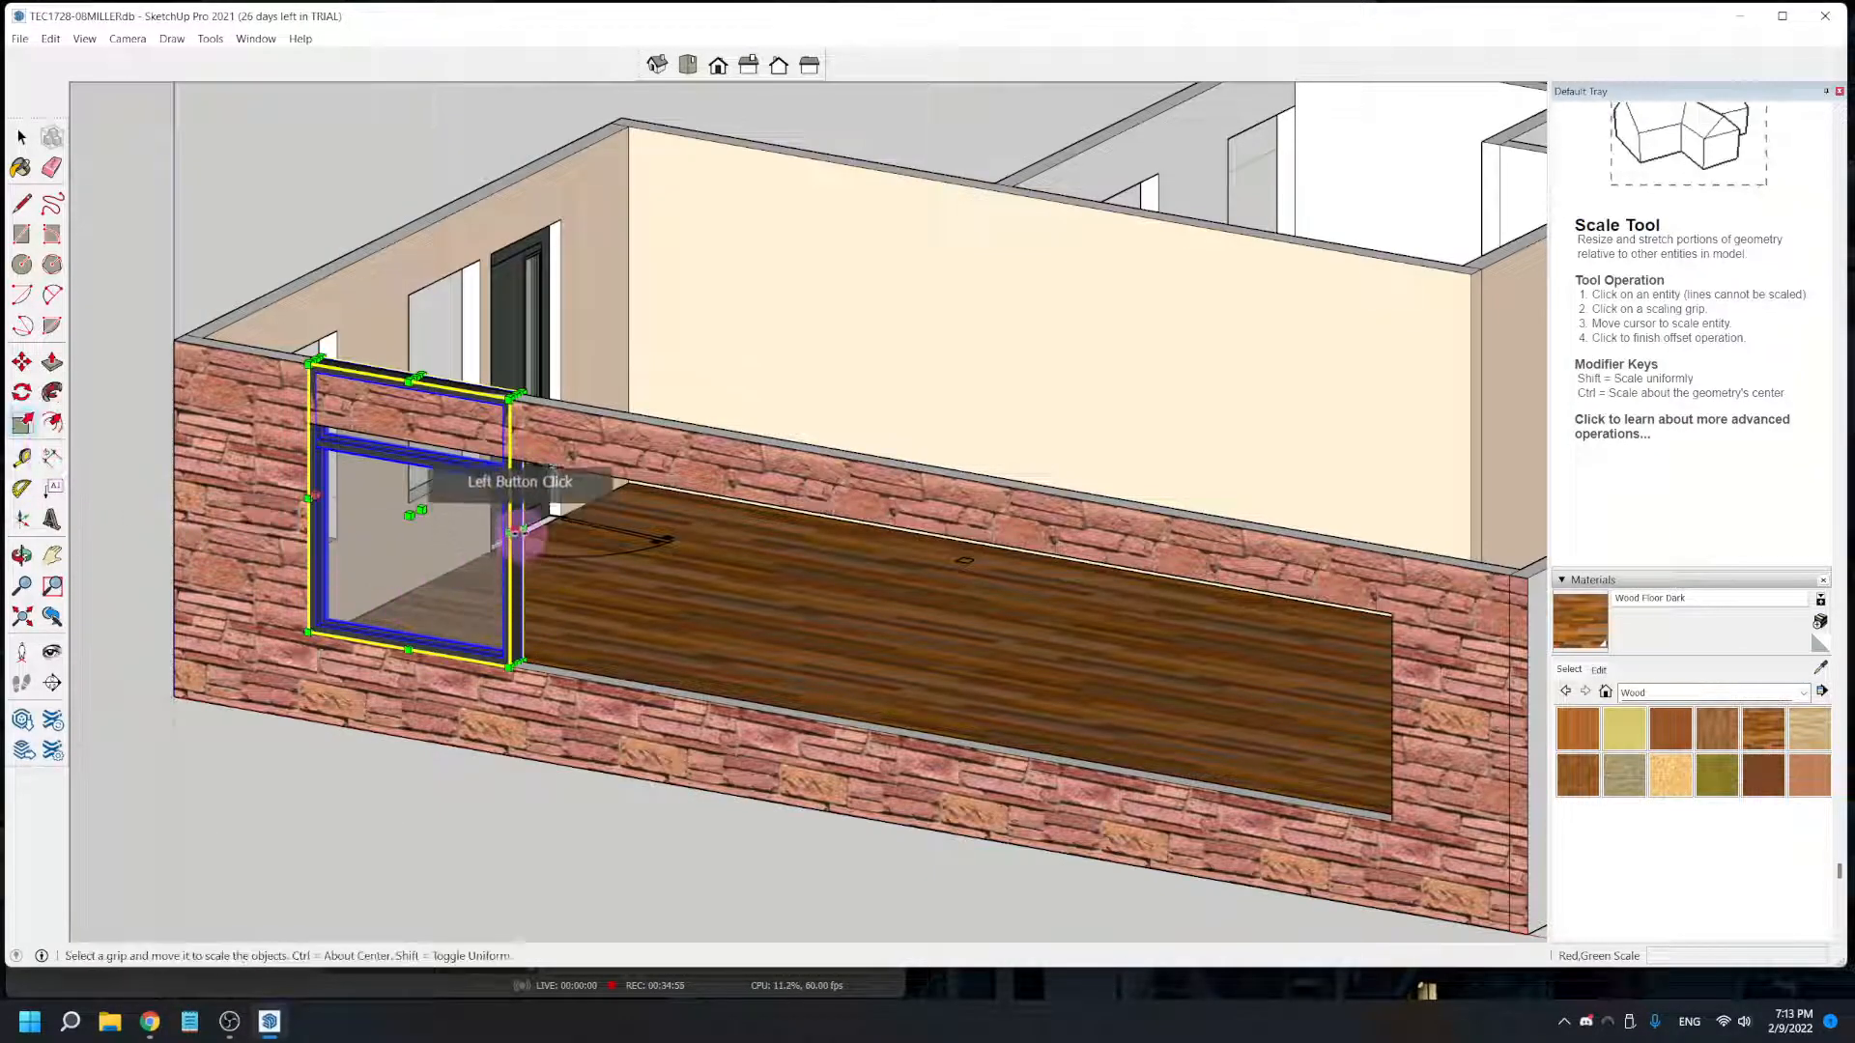
{"action": "scroll", "coordinate": [522, 532], "scroll_direction": "up", "scroll_amount": 5}
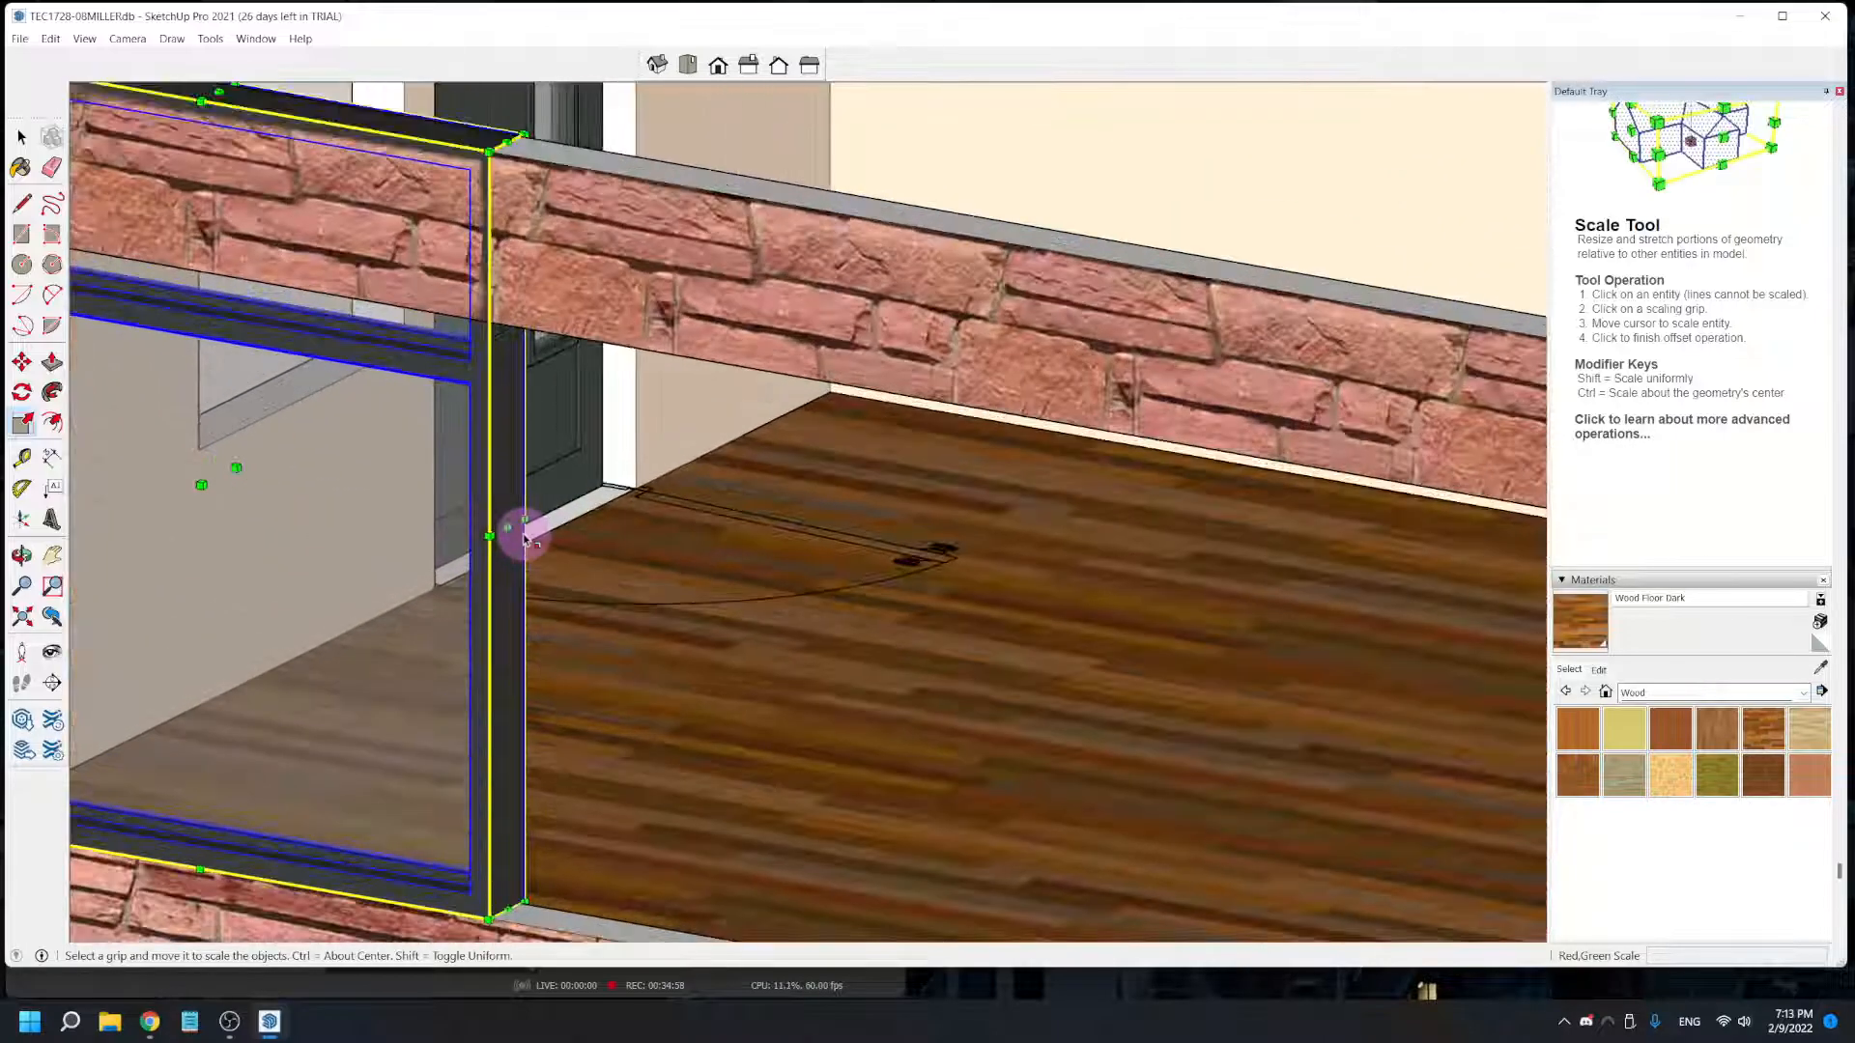
{"action": "scroll", "coordinate": [502, 521], "scroll_direction": "down", "scroll_amount": 4}
{"action": "left_click_drag", "start_coordinate": [505, 524], "coordinate": [1406, 729]}
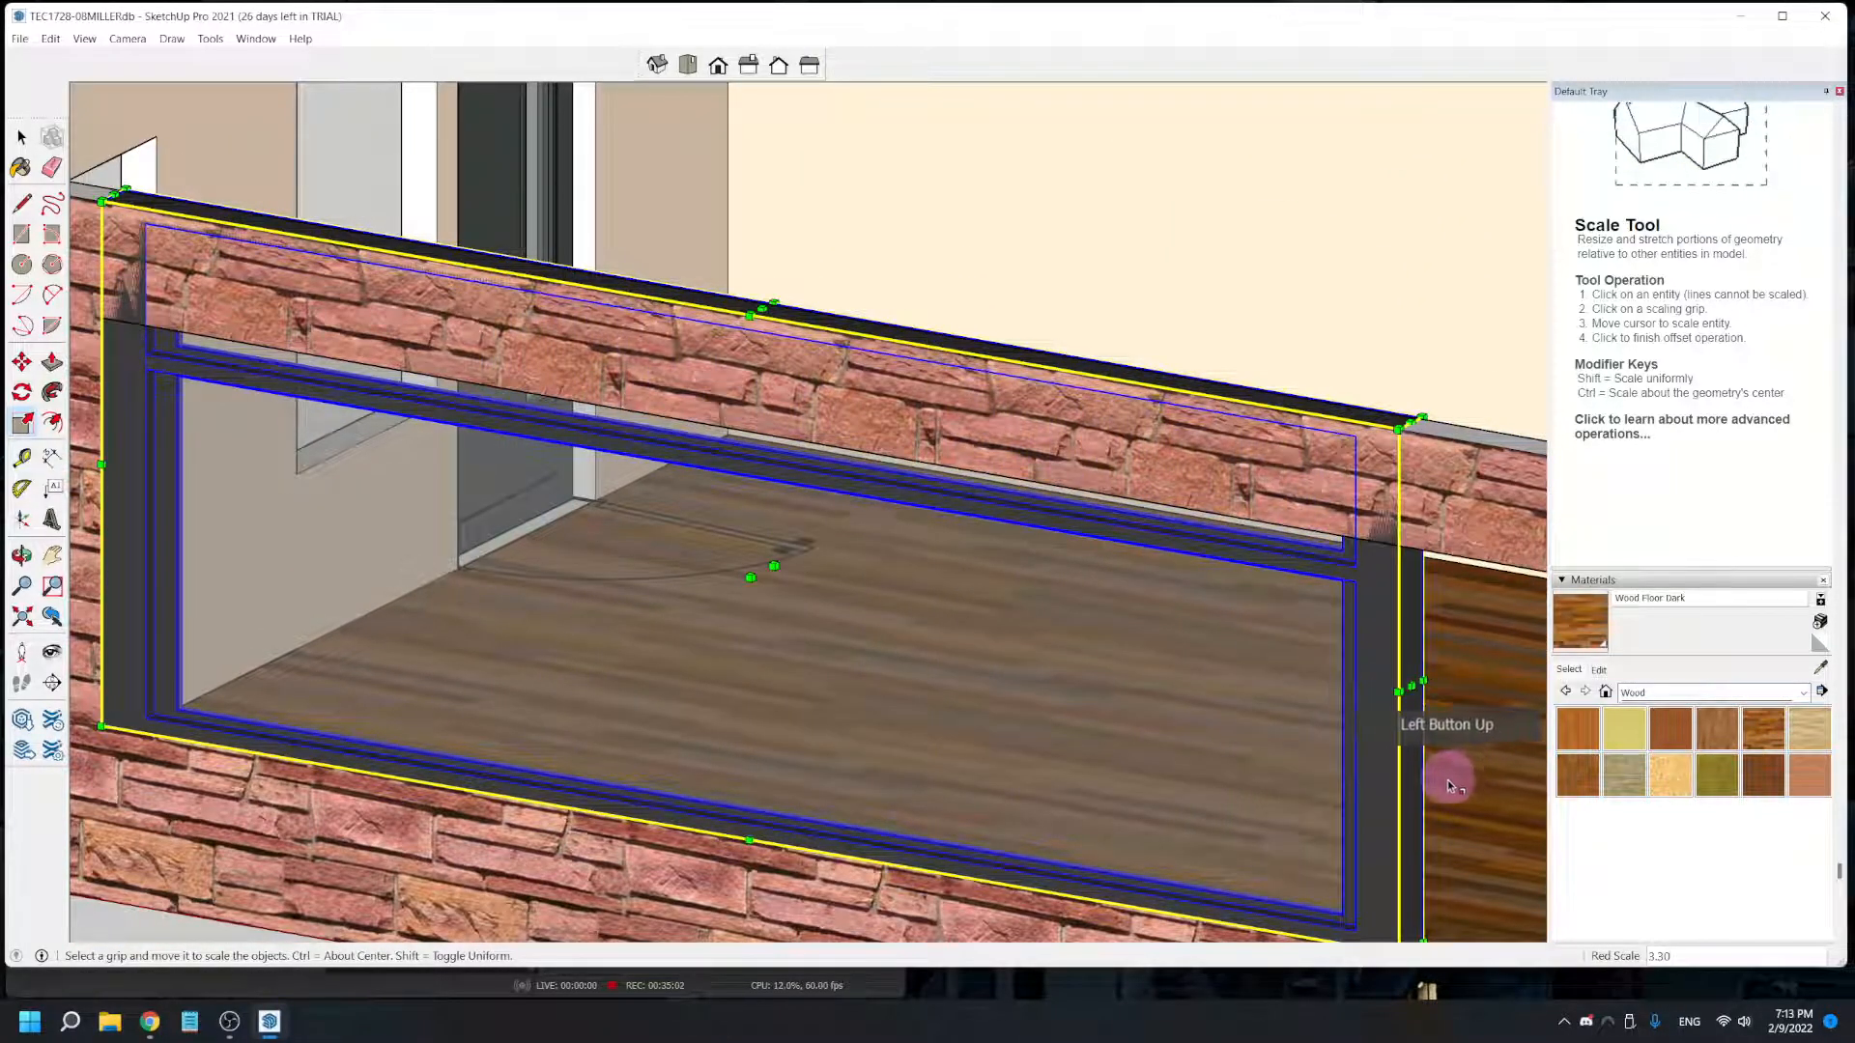
- Stretch the window further along the wall and align its side edge with the far end of the long opening
{"action": "middle_click_drag", "start_coordinate": [1436, 781], "coordinate": [383, 621]}
{"action": "mouse_move", "coordinate": [357, 525]}
{"action": "left_mouse_down"}
{"action": "mouse_move", "coordinate": [531, 542]}
{"action": "mouse_move", "coordinate": [1058, 683]}
{"action": "mouse_move", "coordinate": [1222, 664]}
{"action": "mouse_move", "coordinate": [1181, 673]}
{"action": "mouse_move", "coordinate": [1203, 710]}
{"action": "left_mouse_up"}
{"action": "scroll", "coordinate": [1191, 683], "scroll_direction": "up", "scroll_amount": 2}
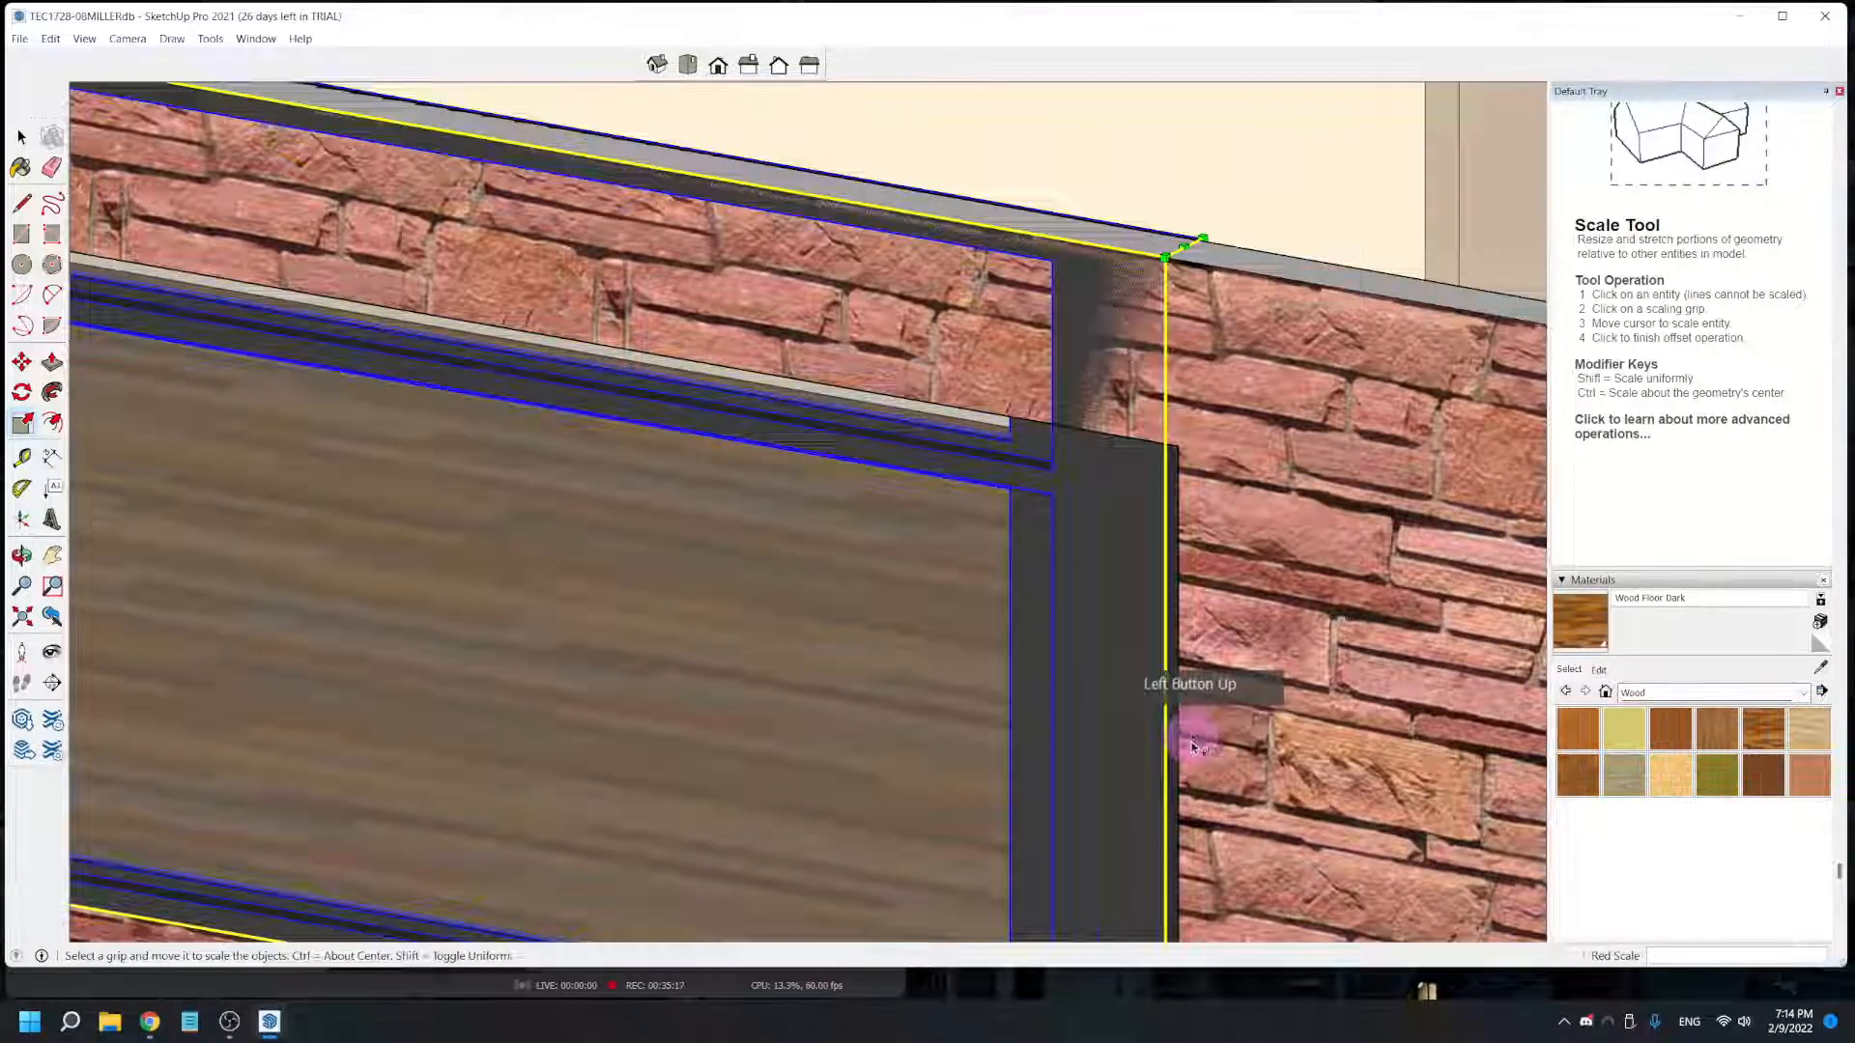
{"action": "scroll", "coordinate": [1214, 814], "scroll_direction": "down", "scroll_amount": 2}
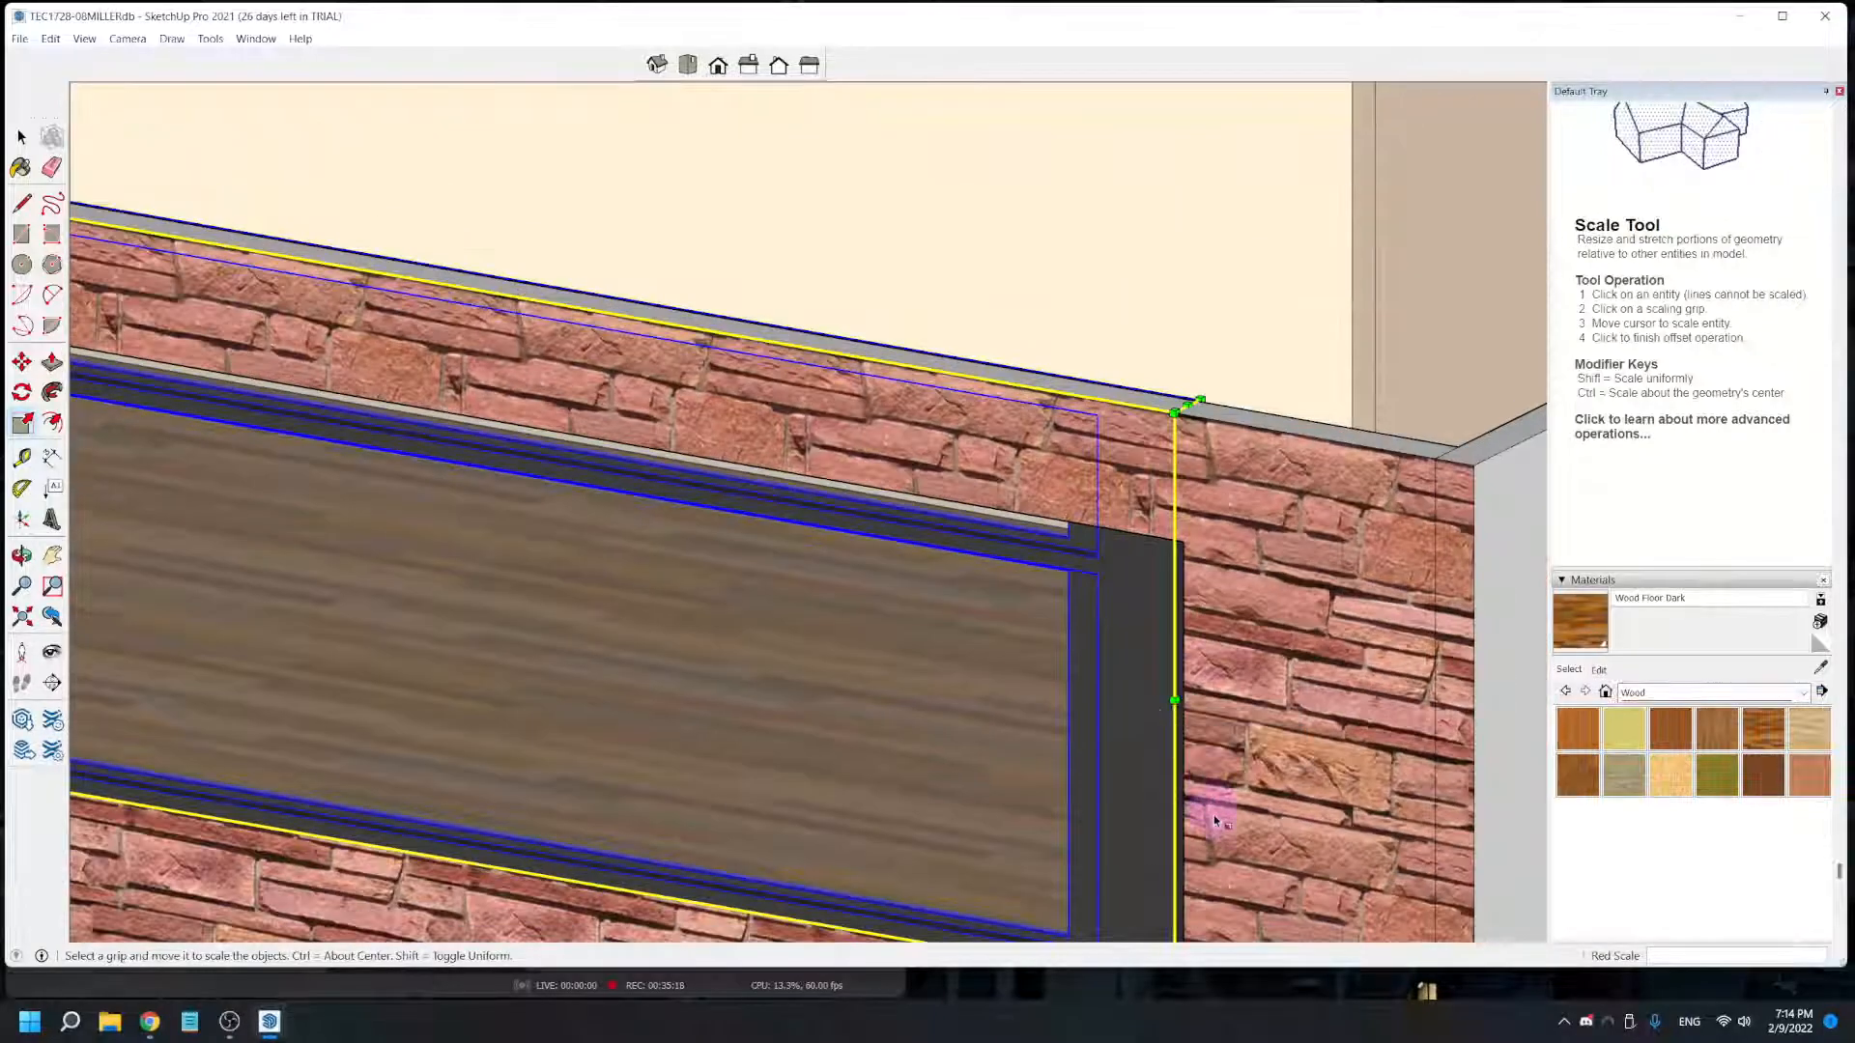
{"action": "middle_click_drag", "start_coordinate": [1210, 814], "coordinate": [1138, 548]}
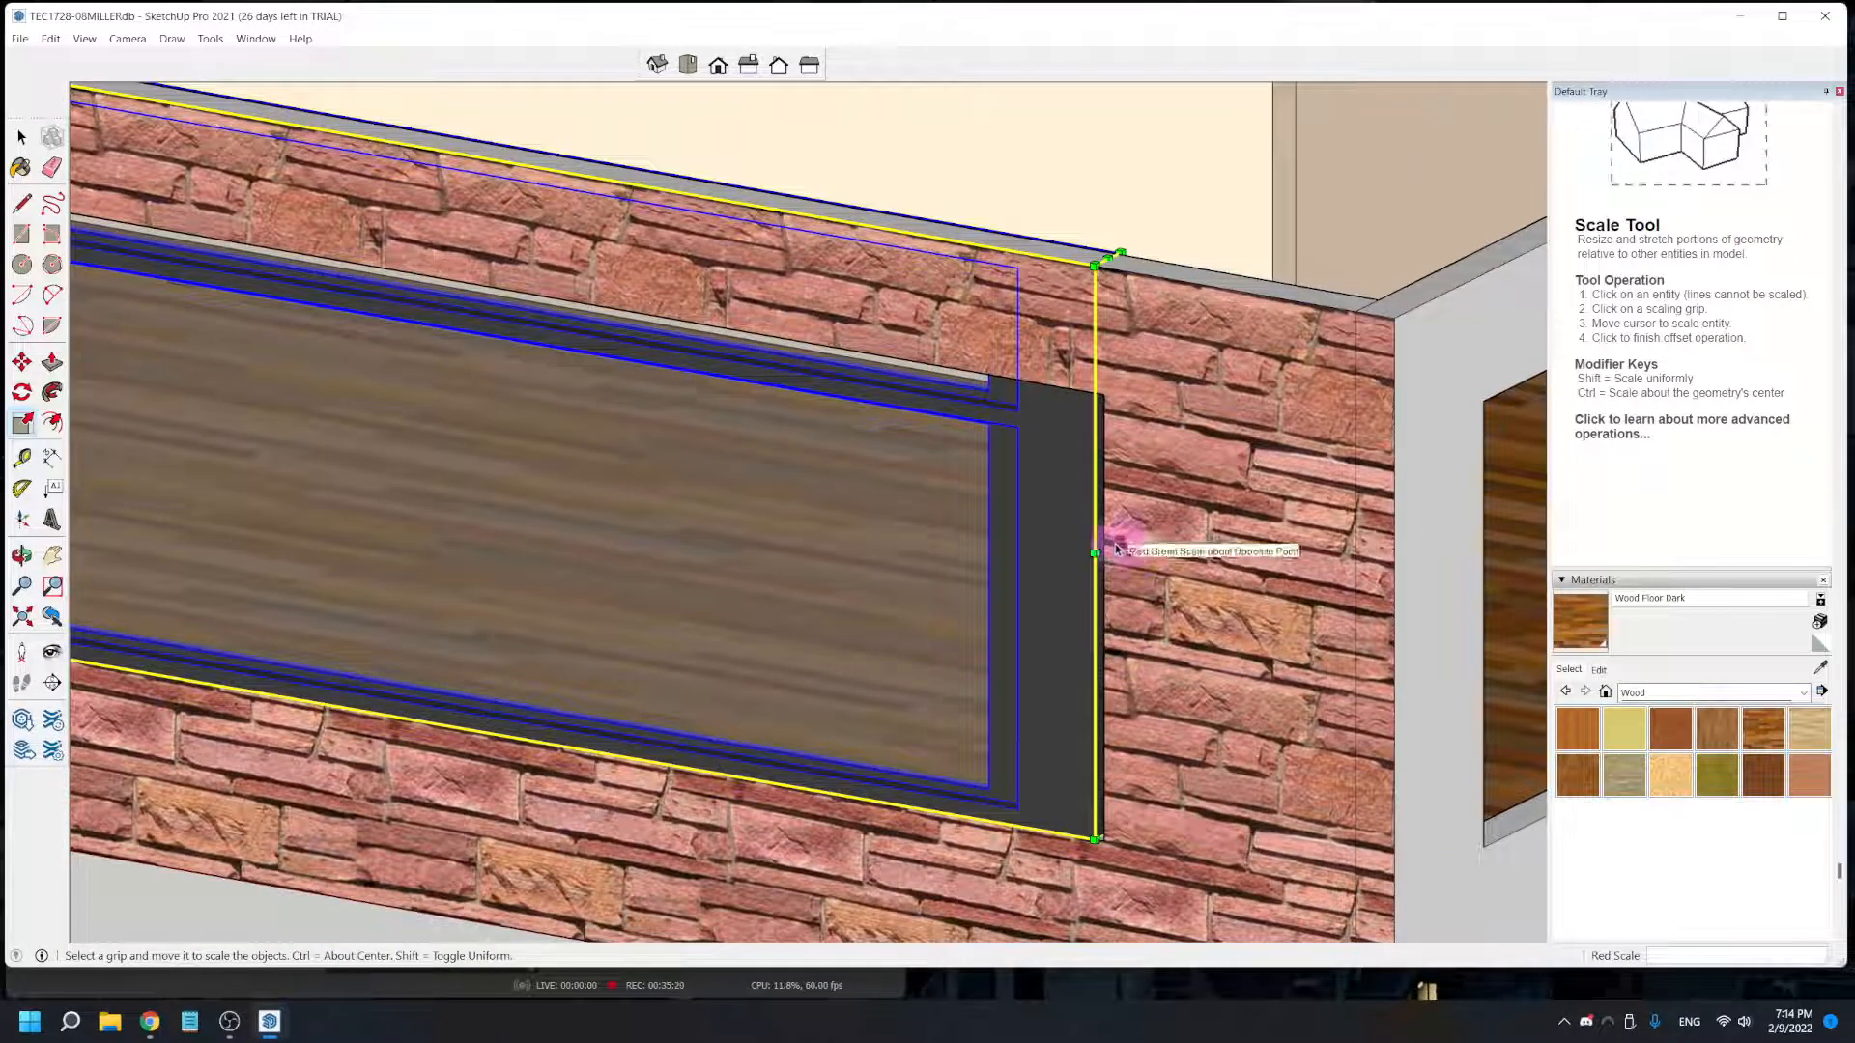
{"action": "left_click_drag", "start_coordinate": [1115, 549], "coordinate": [1103, 839]}
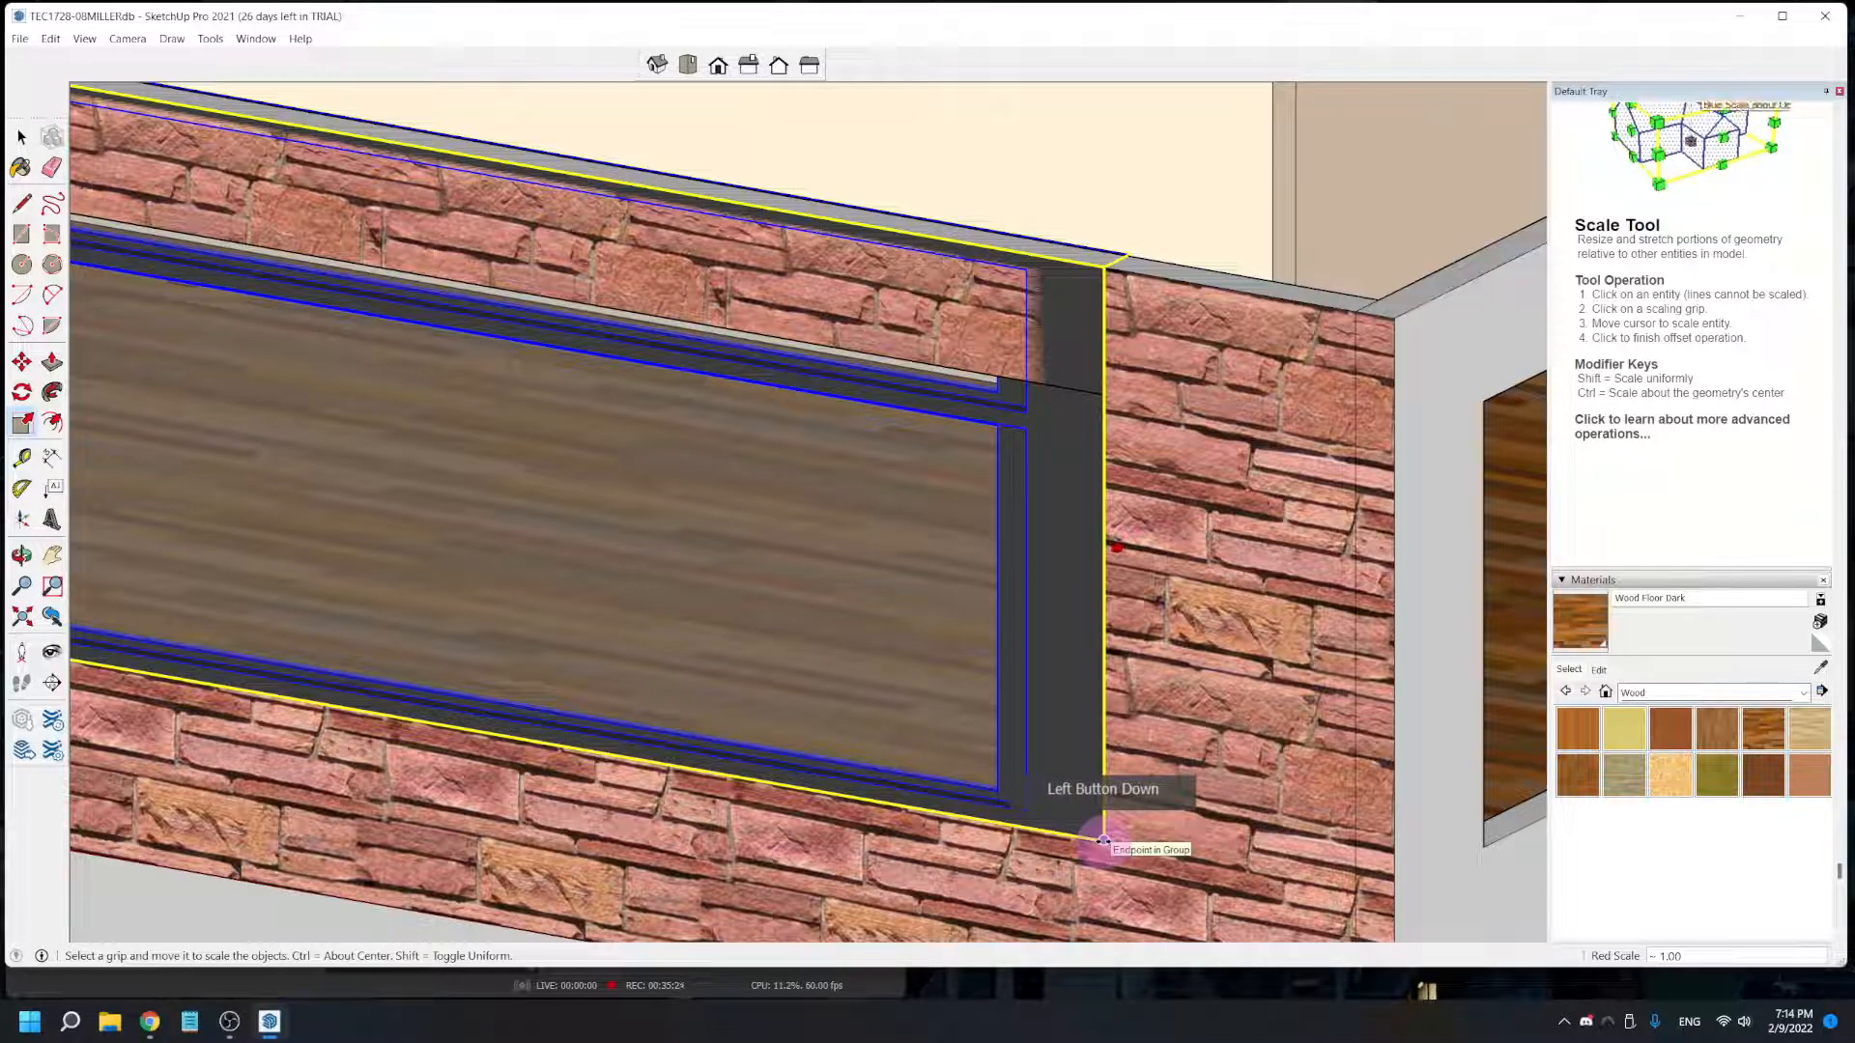
- Scale the window's height down from its top edge to the head of the long opening, and clear the selection
{"action": "left_click_drag", "start_coordinate": [1102, 840], "coordinate": [768, 756]}
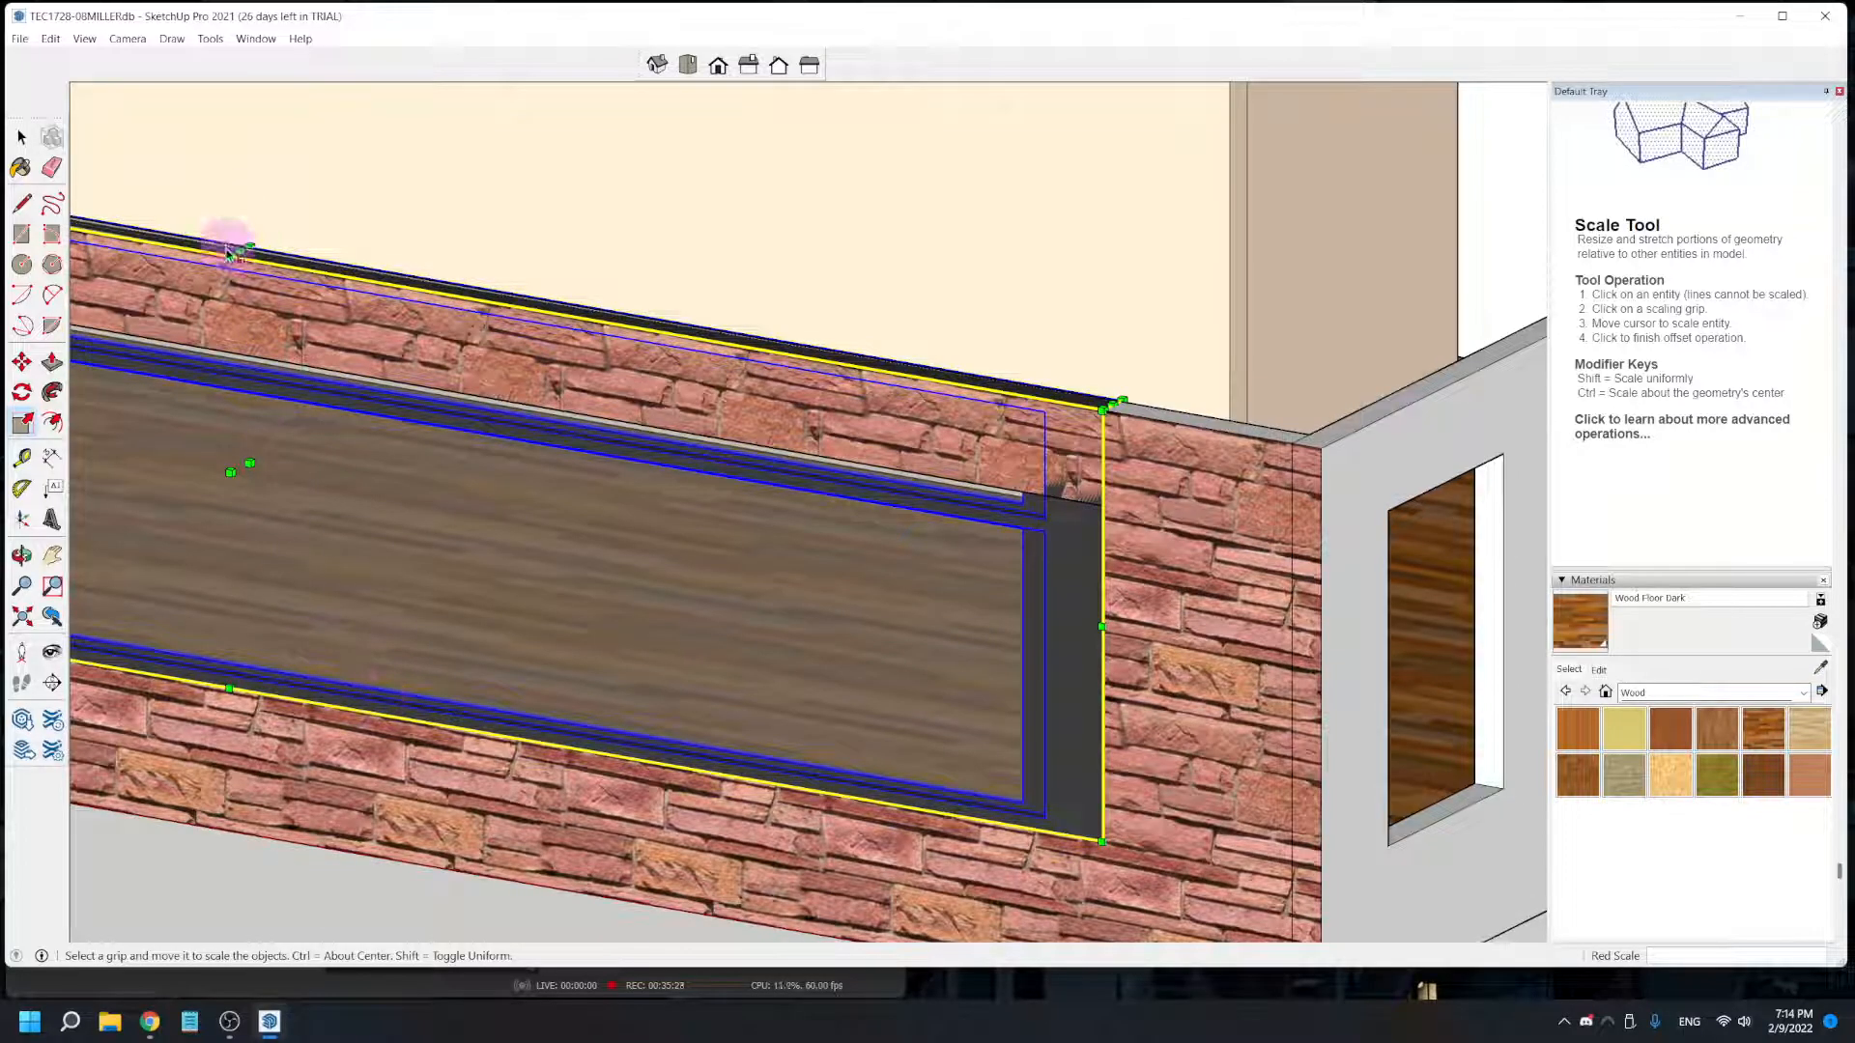
{"action": "left_click_drag", "start_coordinate": [240, 251], "coordinate": [236, 367]}
{"action": "middle_click_drag", "start_coordinate": [257, 654], "coordinate": [397, 630]}
{"action": "scroll", "coordinate": [397, 629], "scroll_direction": "down", "scroll_amount": 3}
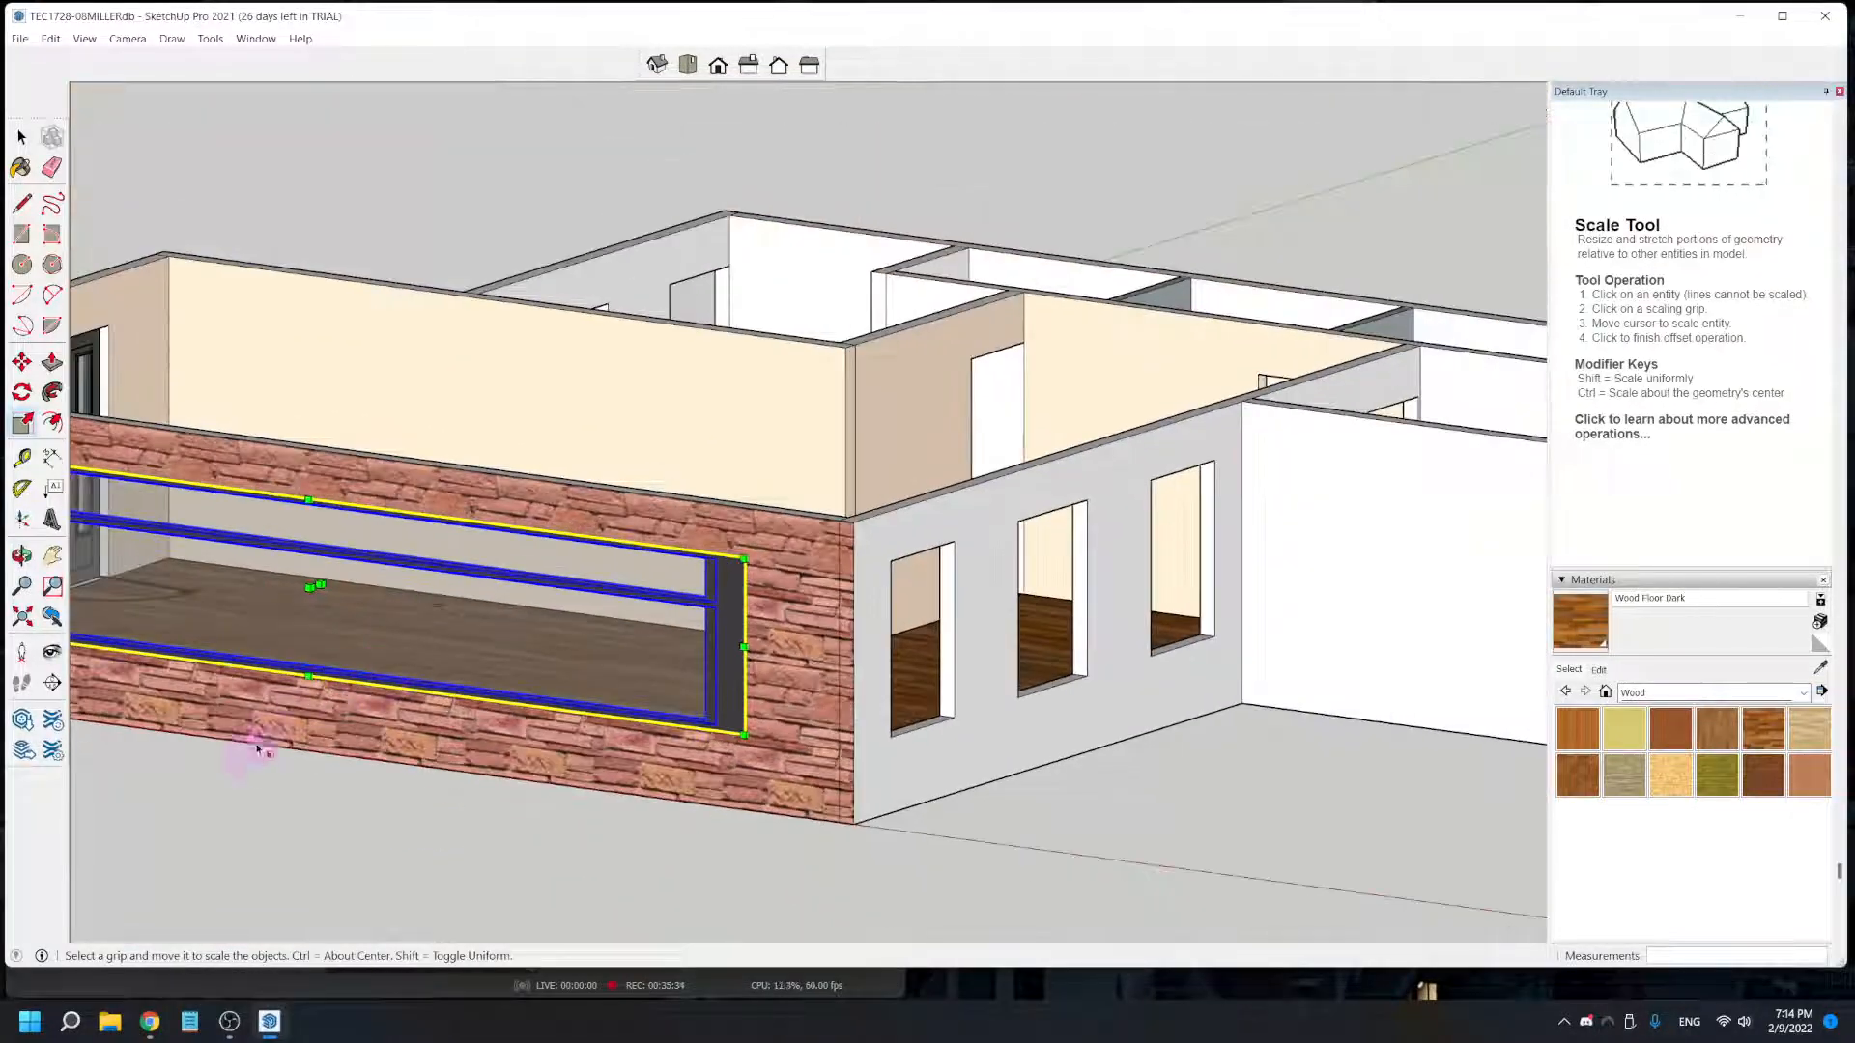
{"action": "middle_click_drag", "start_coordinate": [303, 816], "coordinate": [753, 812]}
{"action": "left_click", "coordinate": [814, 823]}
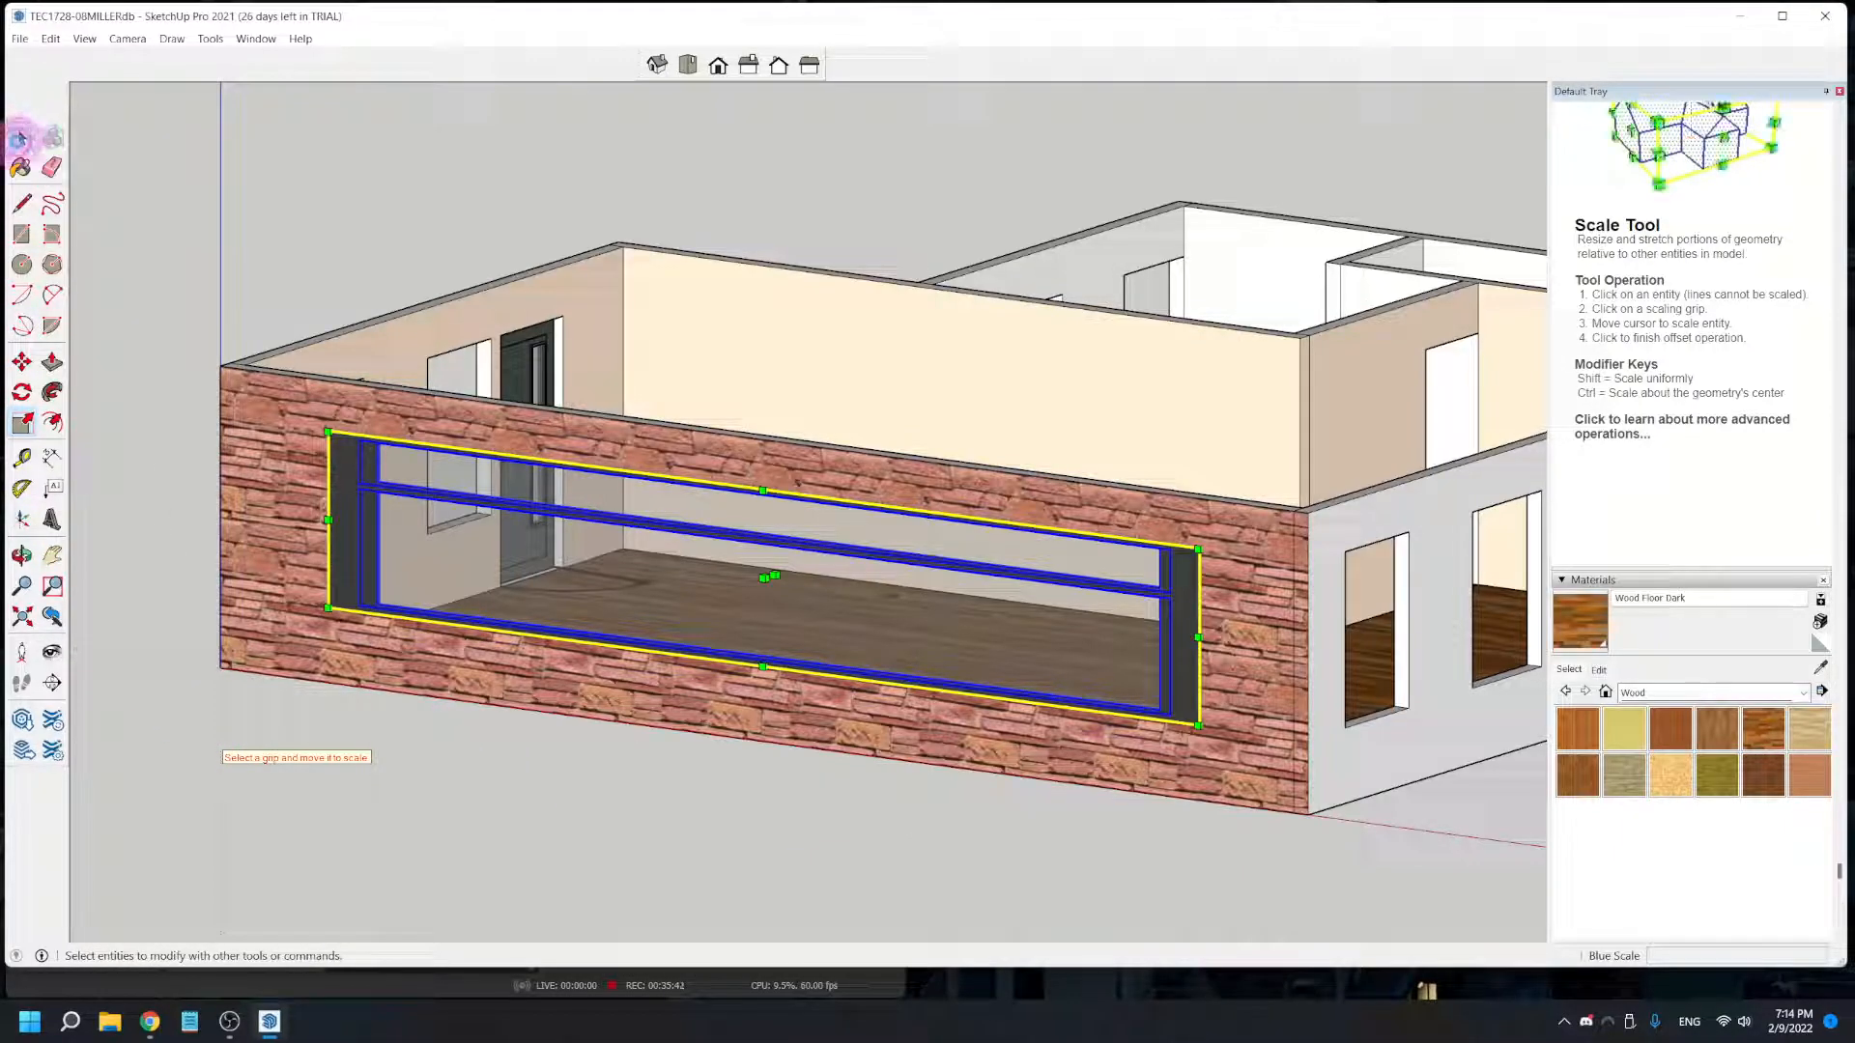
{"action": "left_click", "coordinate": [19, 138]}
{"action": "left_click", "coordinate": [178, 476]}
{"action": "scroll", "coordinate": [559, 766], "scroll_direction": "down", "scroll_amount": 3}
{"action": "middle_click_drag", "start_coordinate": [568, 785], "coordinate": [866, 837]}
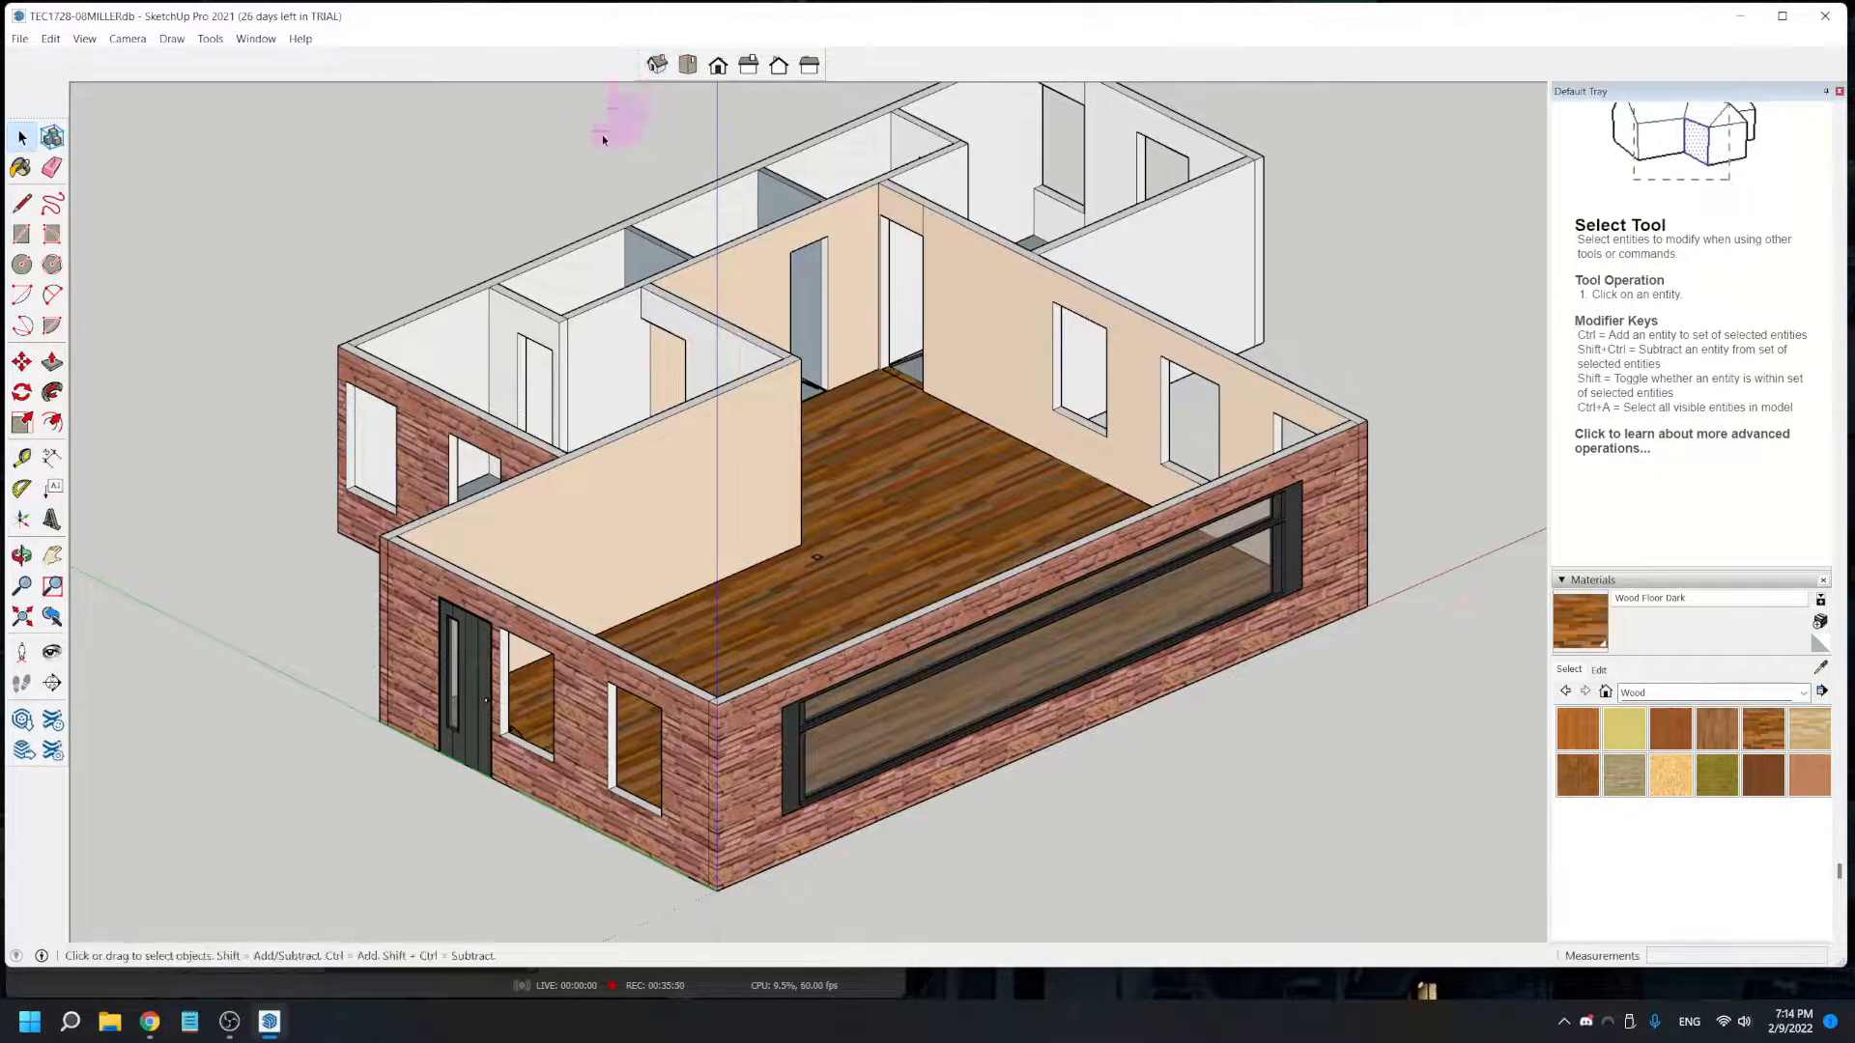
- Browse the 3D Warehouse window models and load the WINDOWS set with many glazed variants directly into the model
{"action": "left_click", "coordinate": [24, 720]}
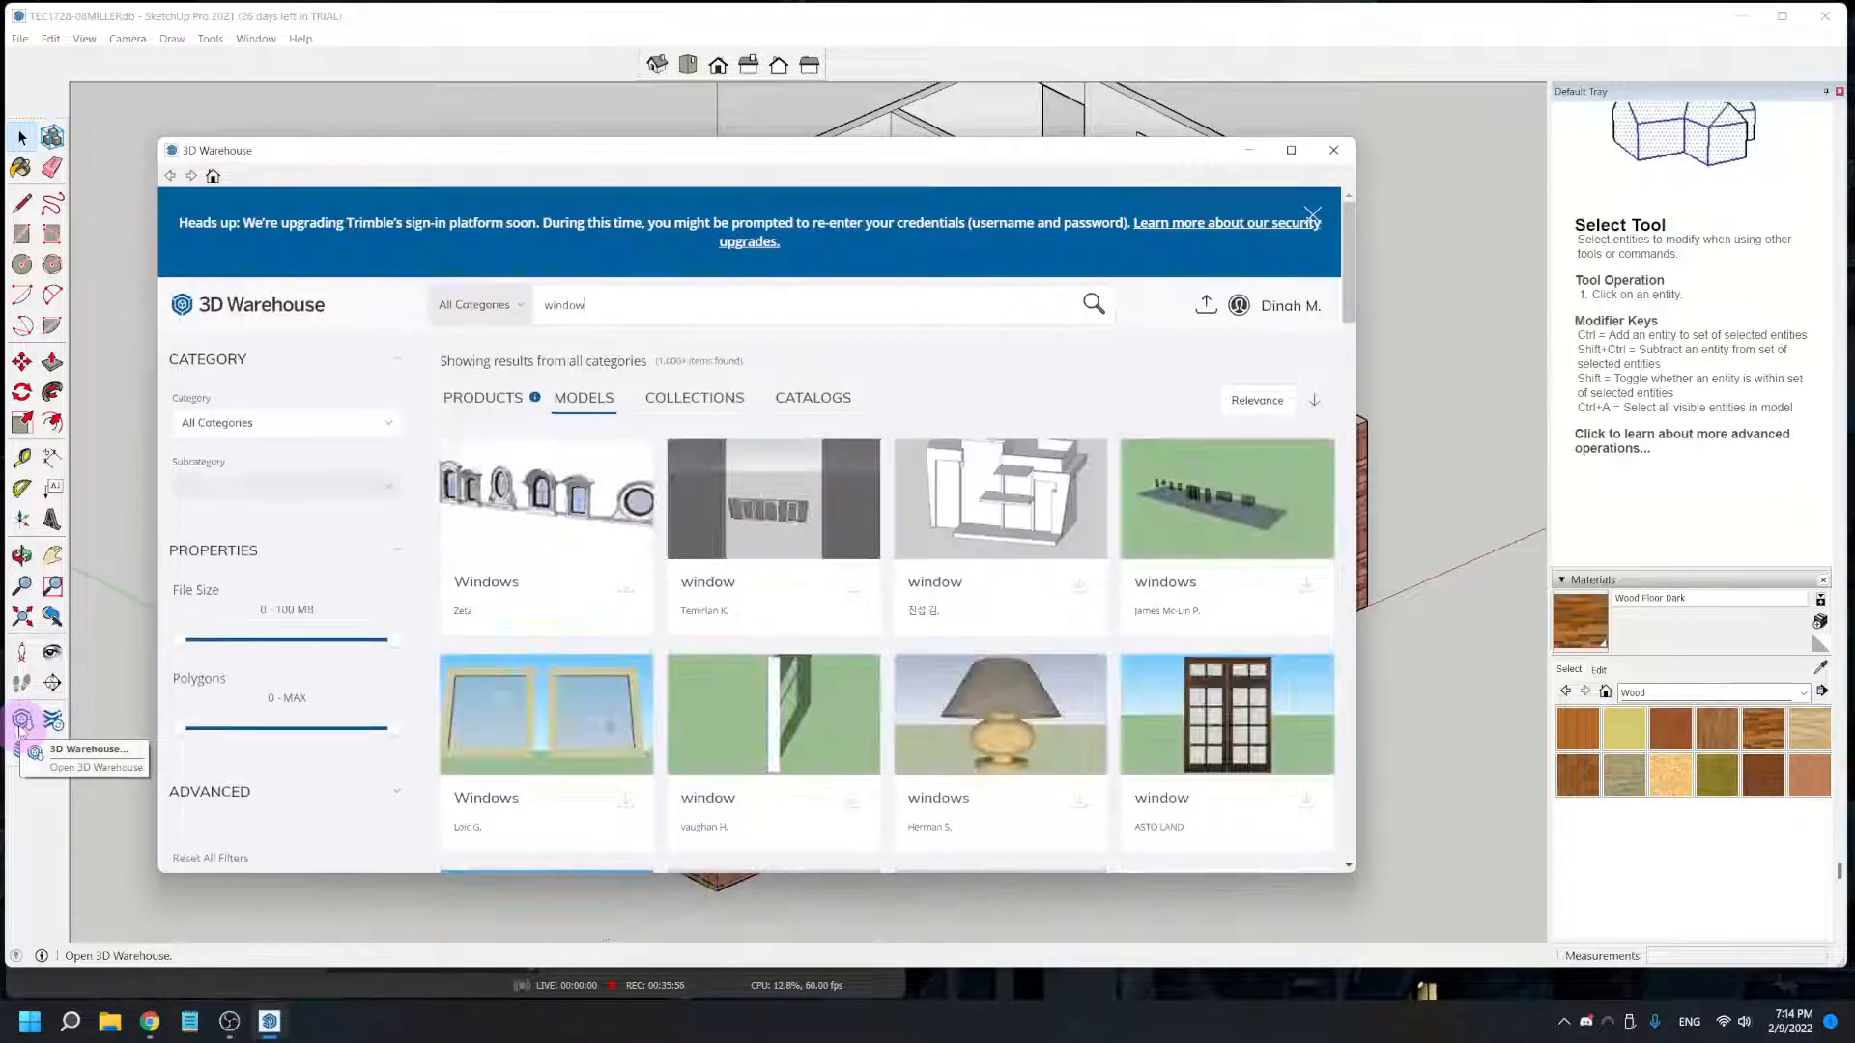
{"action": "scroll", "coordinate": [759, 603], "scroll_direction": "down", "scroll_amount": 4}
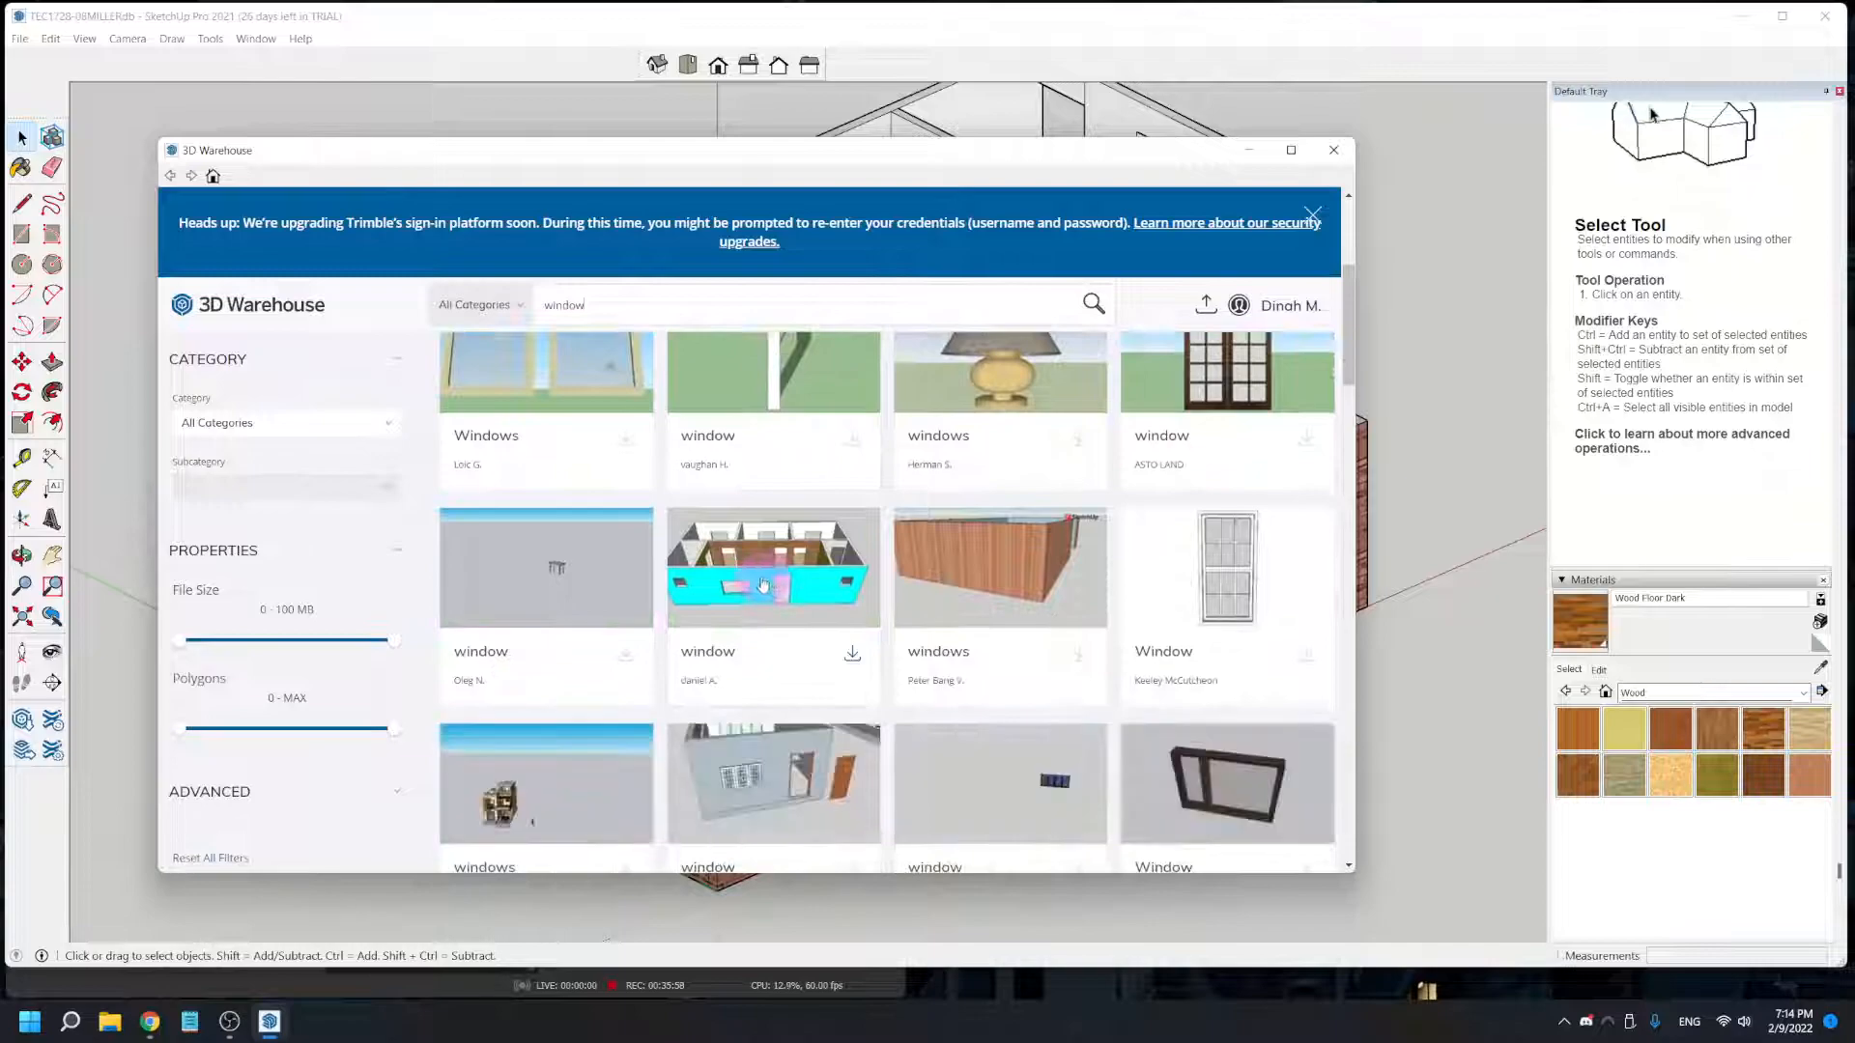
{"action": "scroll", "coordinate": [584, 602], "scroll_direction": "up", "scroll_amount": 4}
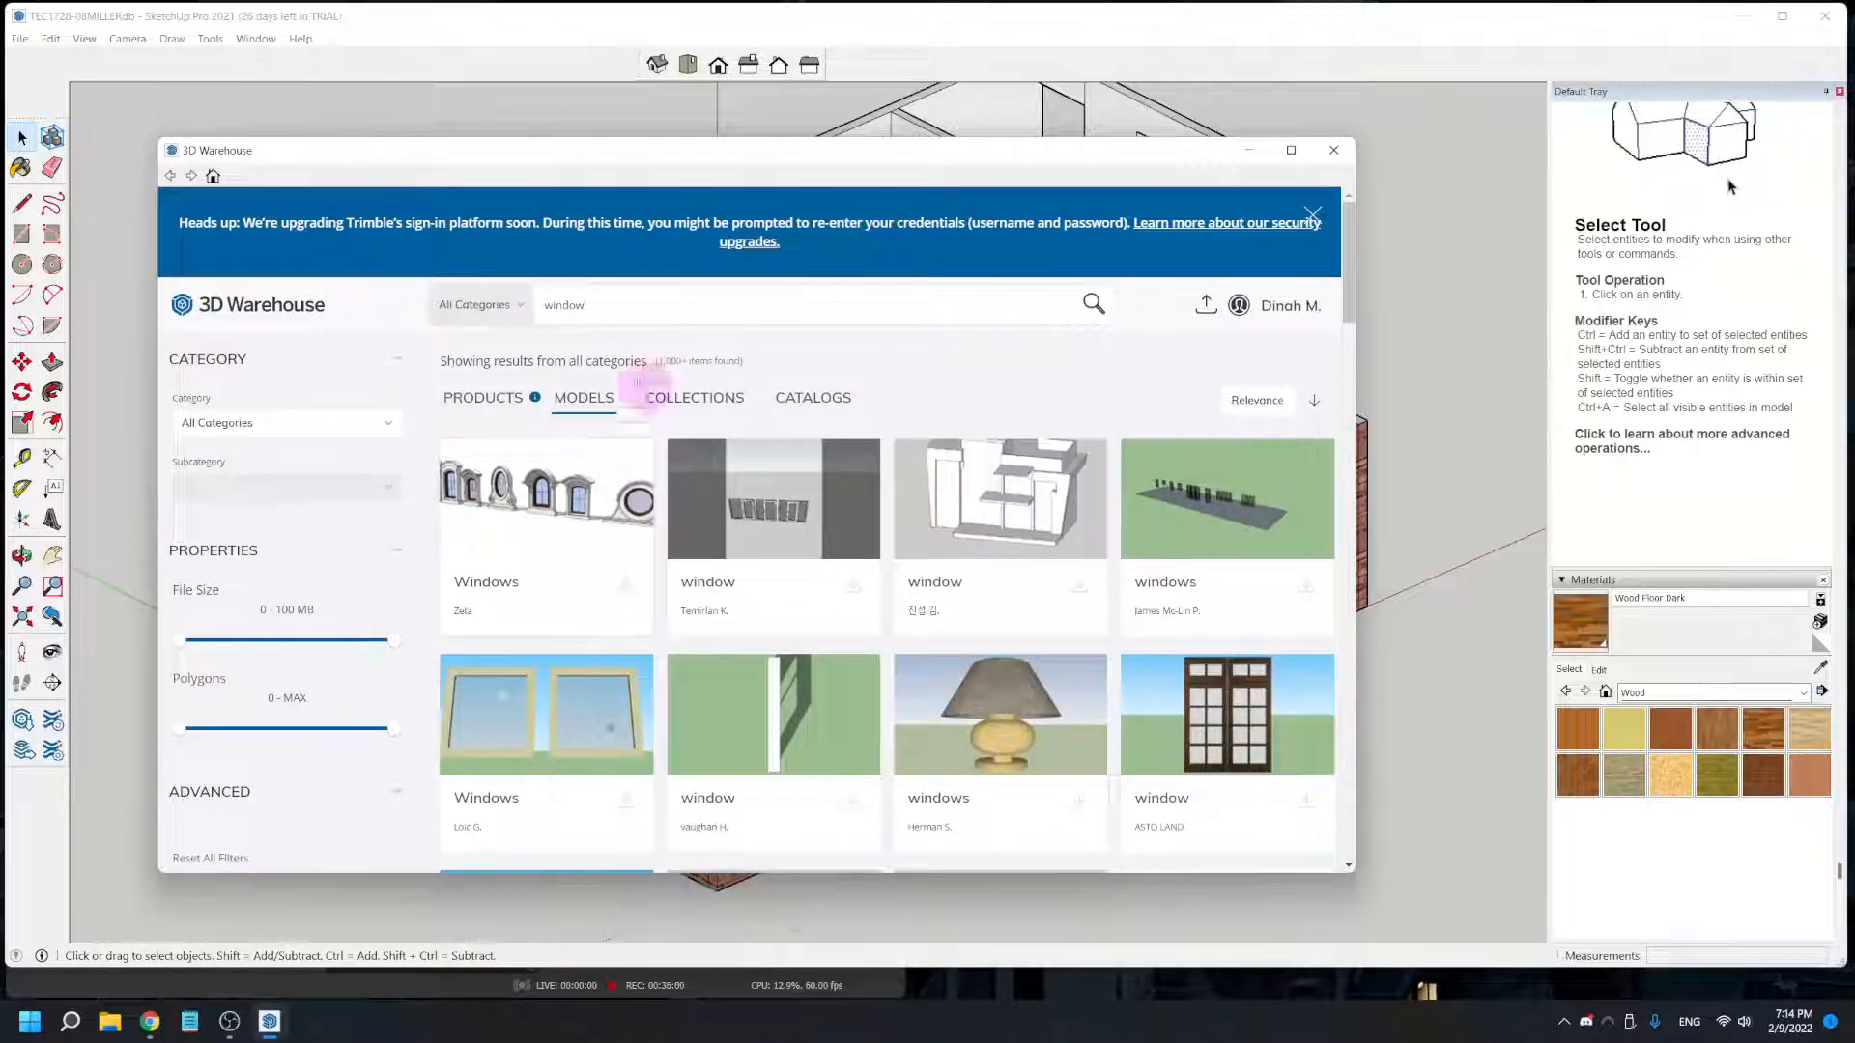
{"action": "scroll", "coordinate": [786, 579], "scroll_direction": "down", "scroll_amount": 10}
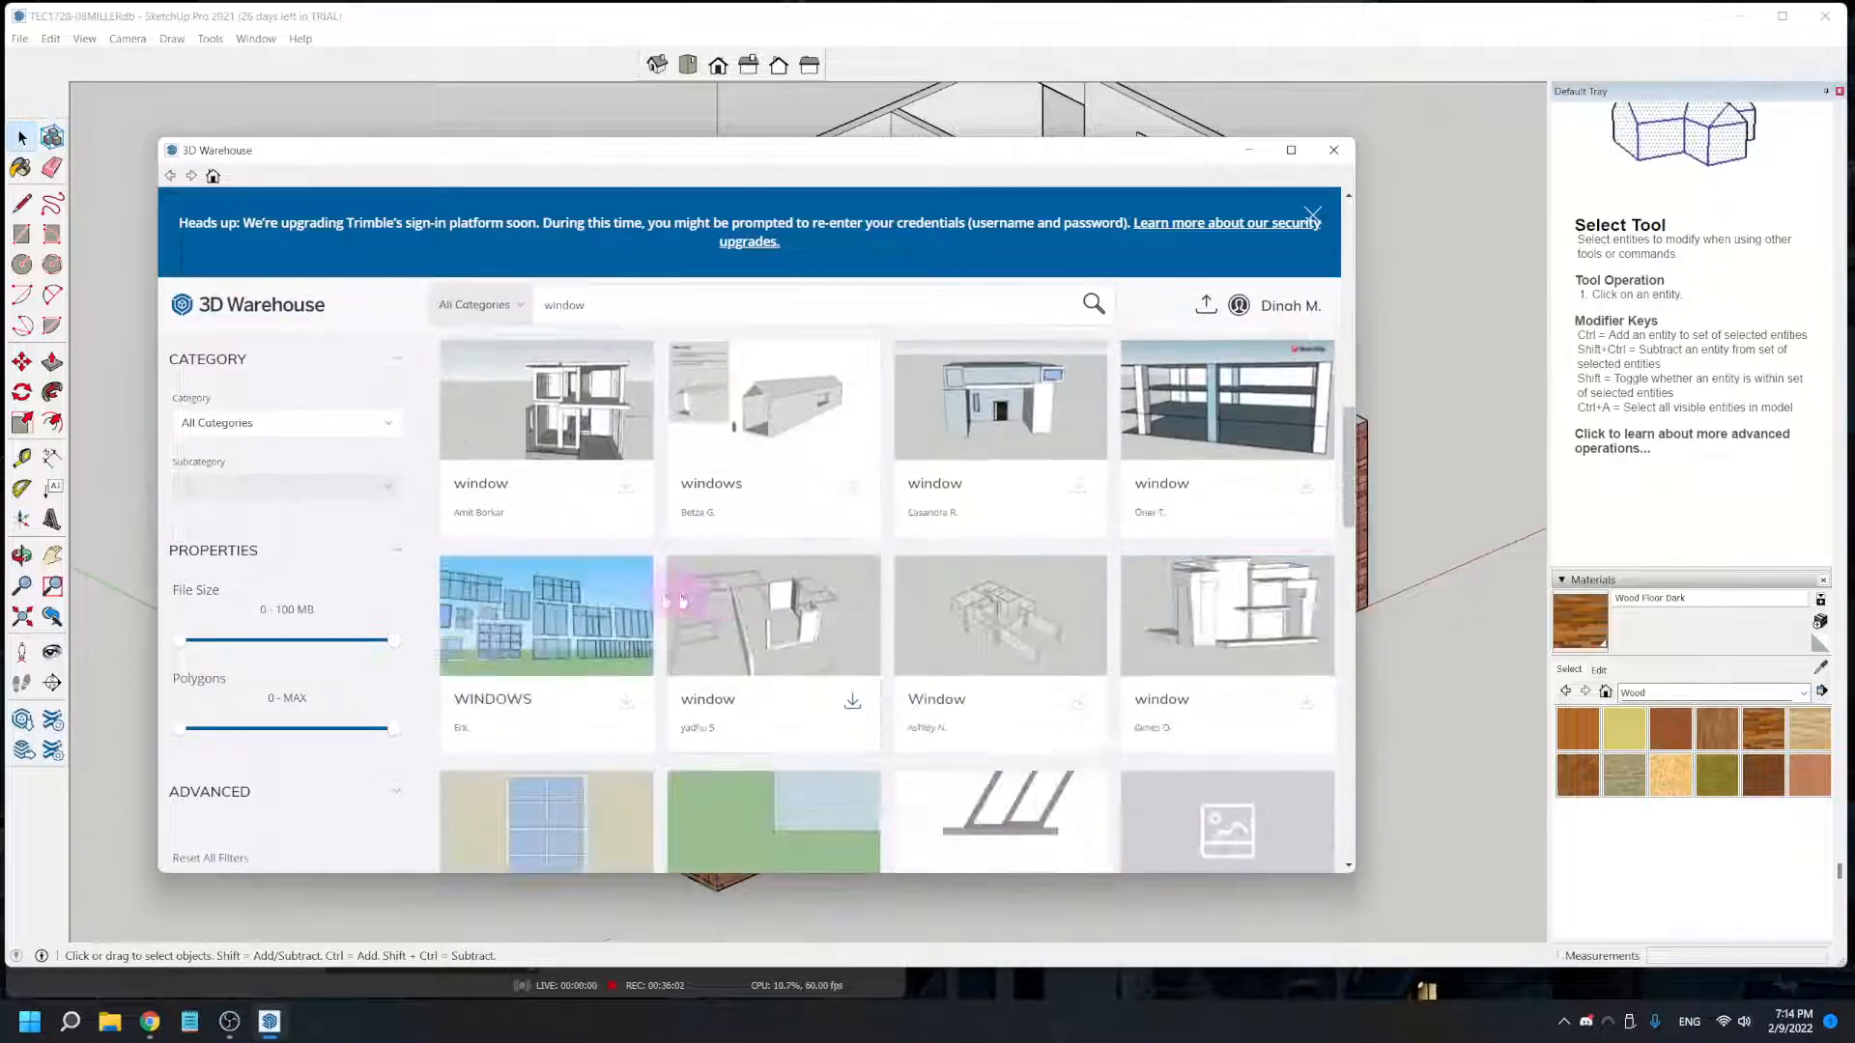
{"action": "scroll", "coordinate": [619, 605], "scroll_direction": "down", "scroll_amount": 2}
{"action": "scroll", "coordinate": [609, 592], "scroll_direction": "up", "scroll_amount": 4}
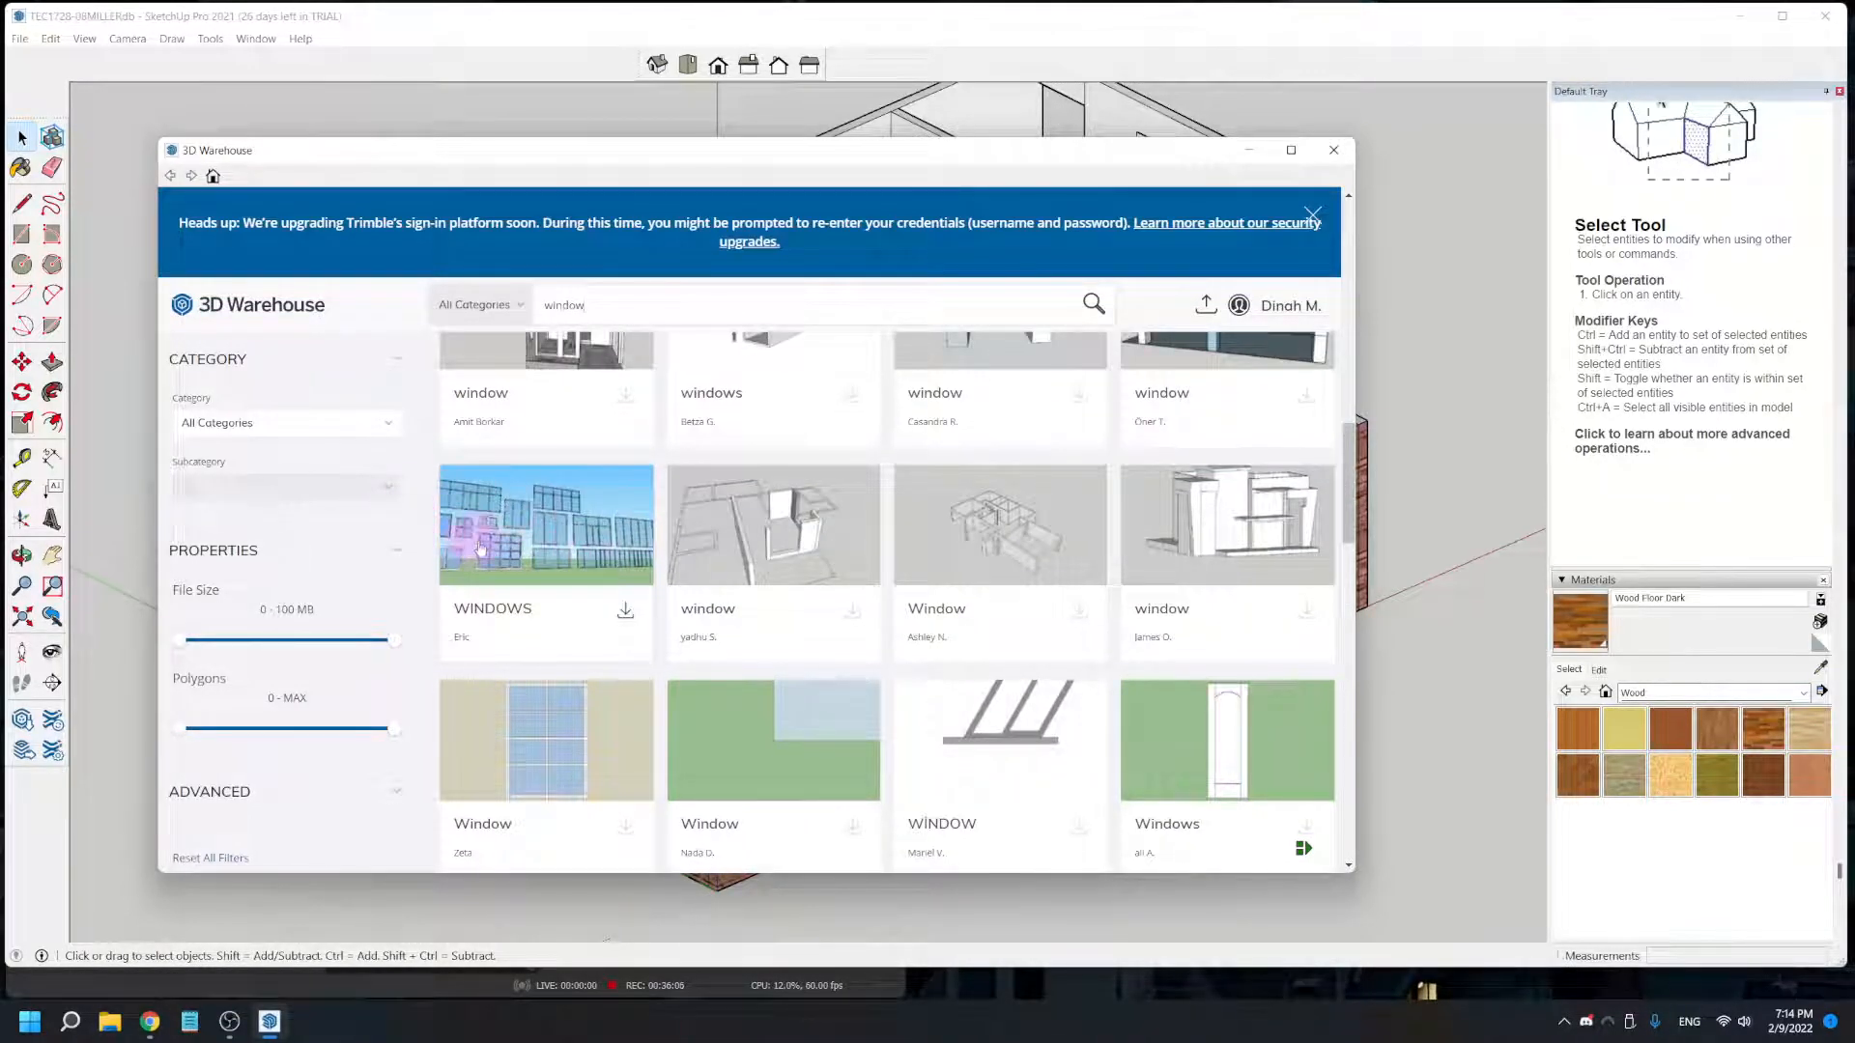
{"action": "left_click", "coordinate": [625, 619]}
{"action": "left_click", "coordinate": [694, 558]}
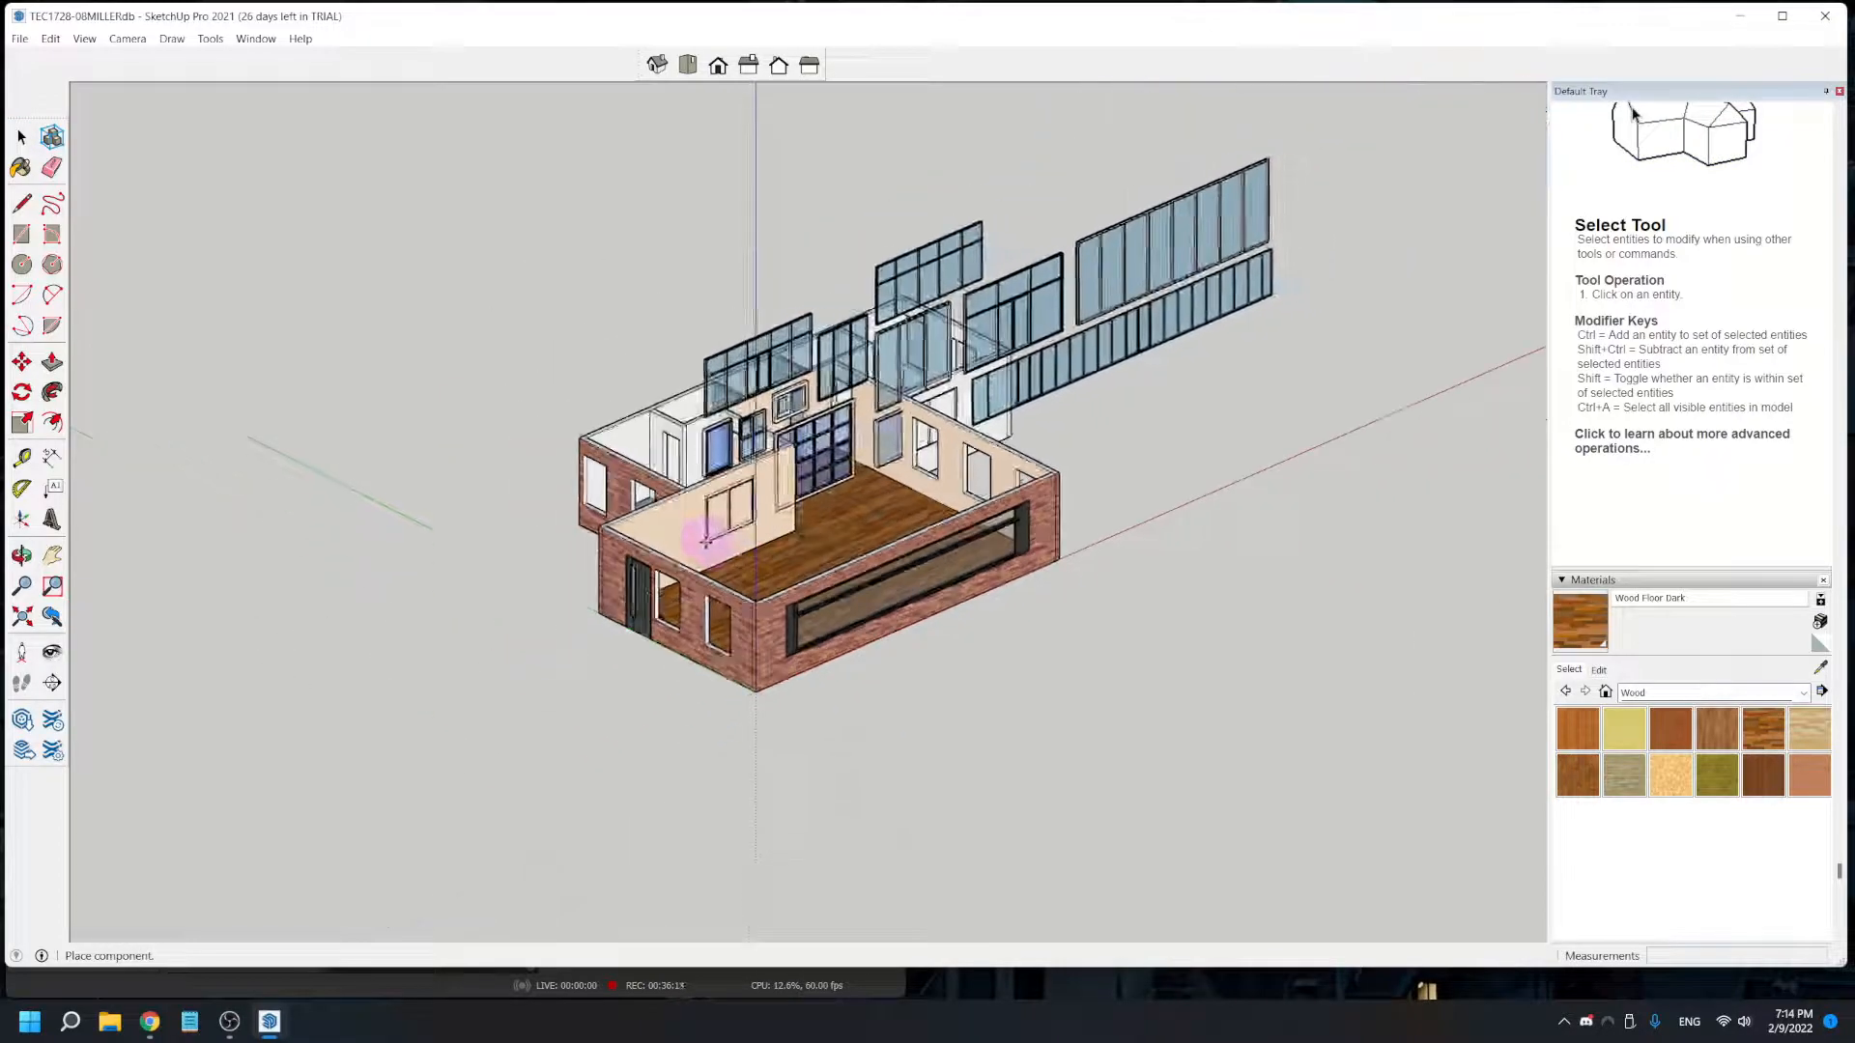
- Place the window set beside the house and move it farther away from the walls
{"action": "left_click", "coordinate": [1222, 481]}
{"action": "middle_click_drag", "start_coordinate": [1233, 484], "coordinate": [1110, 547]}
{"action": "middle_click_drag", "start_coordinate": [1263, 518], "coordinate": [1011, 550]}
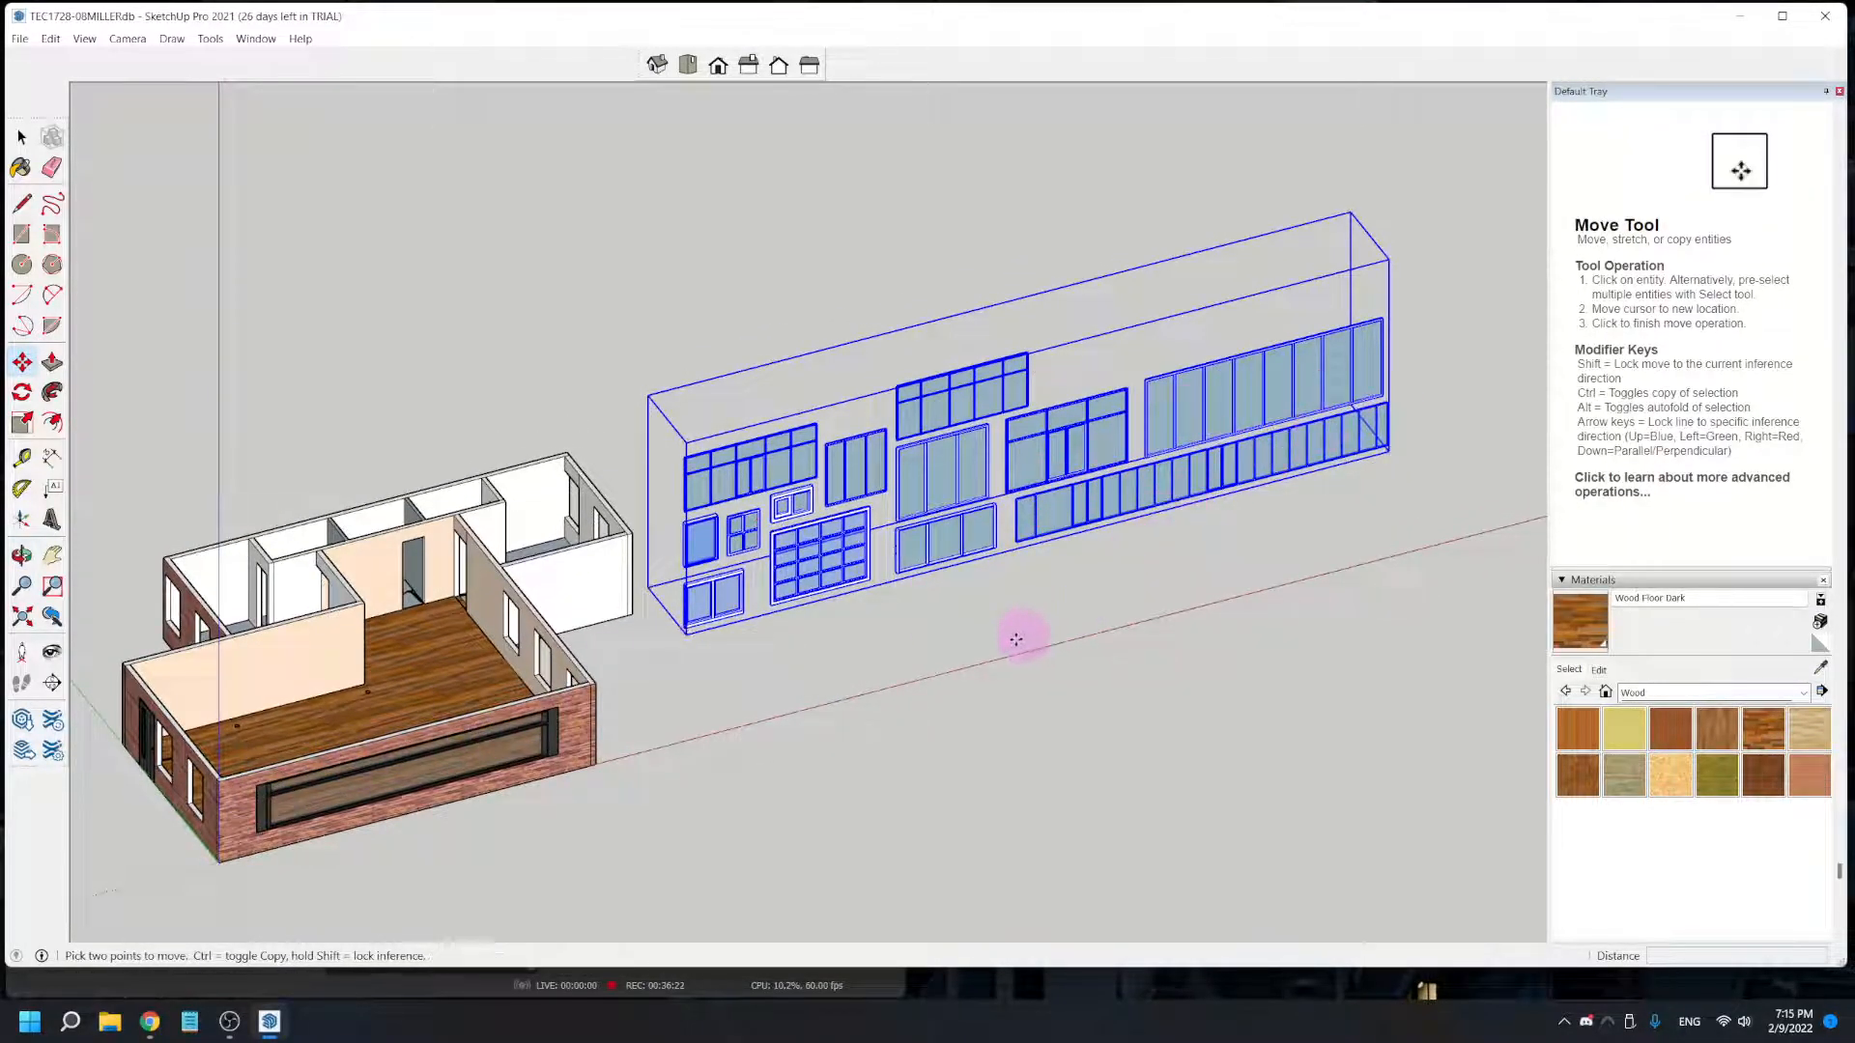
{"action": "left_click", "coordinate": [860, 626]}
{"action": "left_click", "coordinate": [1020, 608]}
{"action": "key", "text": "space"}
{"action": "left_click", "coordinate": [805, 353]}
{"action": "left_click", "coordinate": [950, 478]}
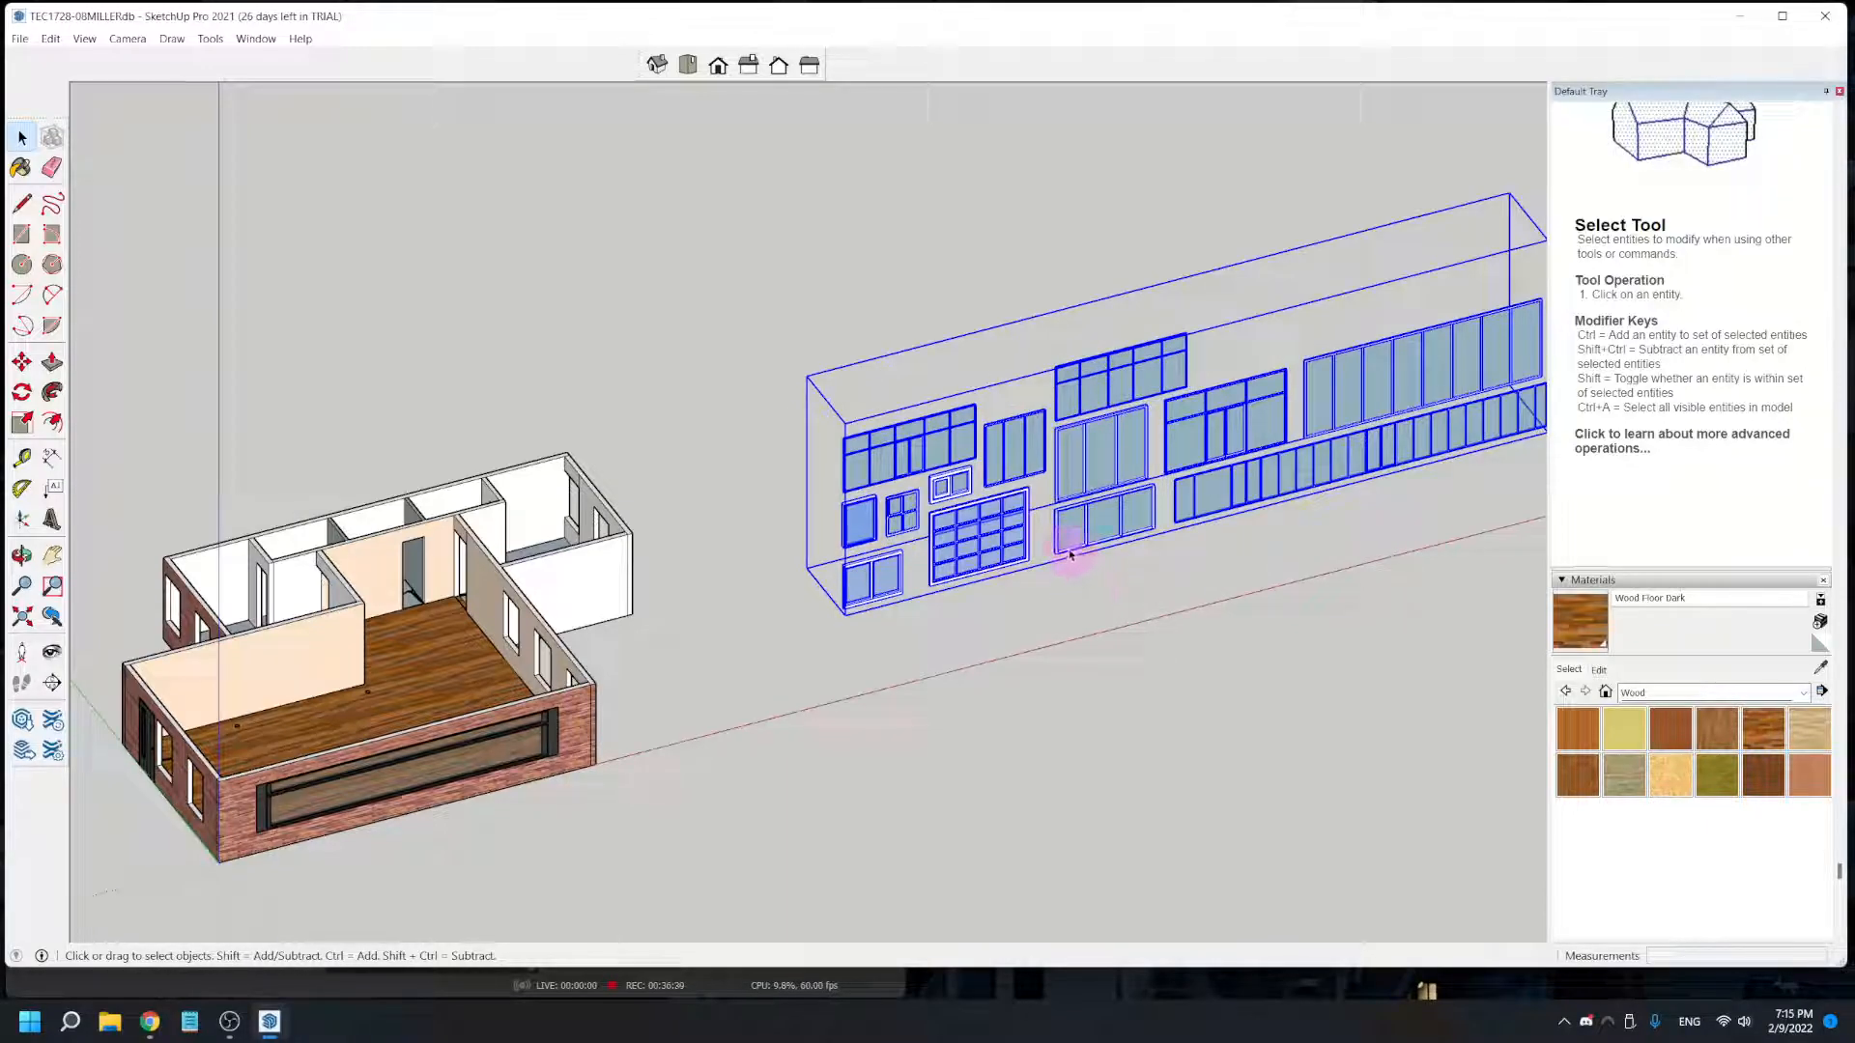
- Open the window set for editing and delete all the larger windows in the half farther from the house
{"action": "double_click", "coordinate": [1098, 494]}
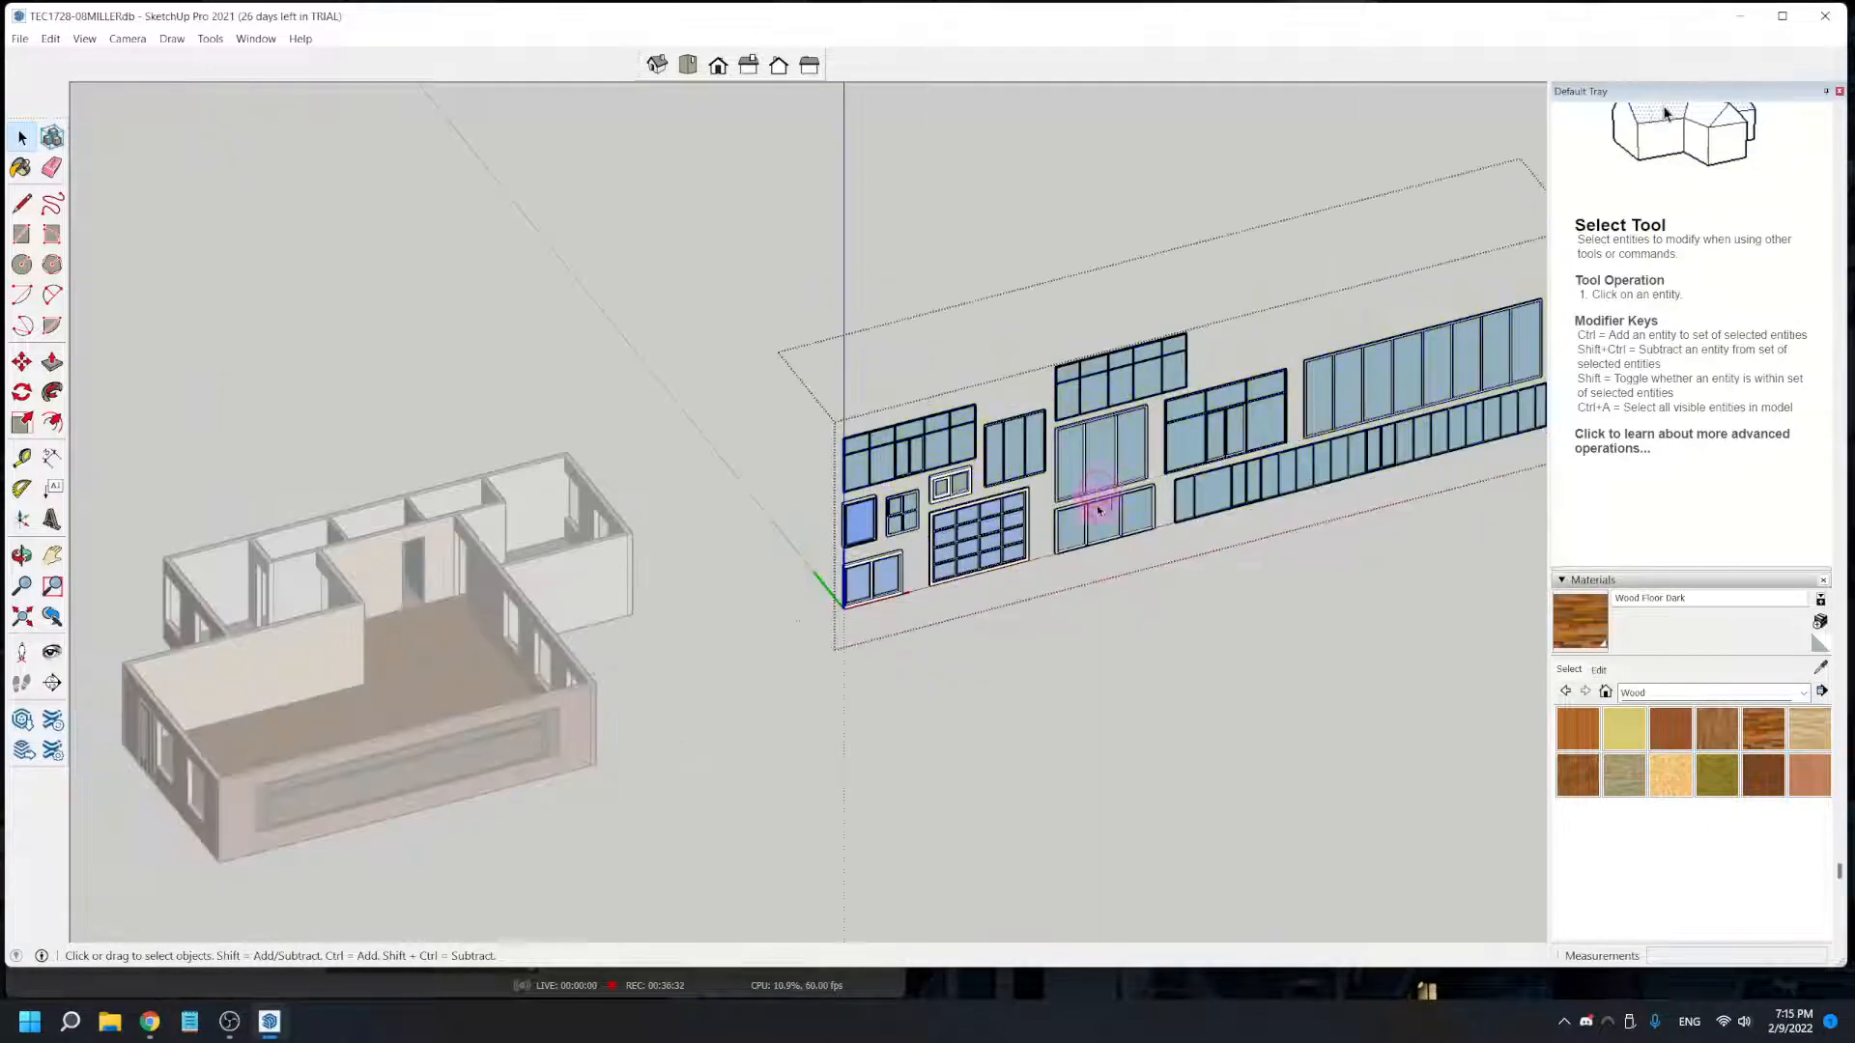
{"action": "middle_click_drag", "start_coordinate": [1196, 558], "coordinate": [974, 591], "text": "shift"}
{"action": "left_click_drag", "start_coordinate": [1444, 584], "coordinate": [893, 364]}
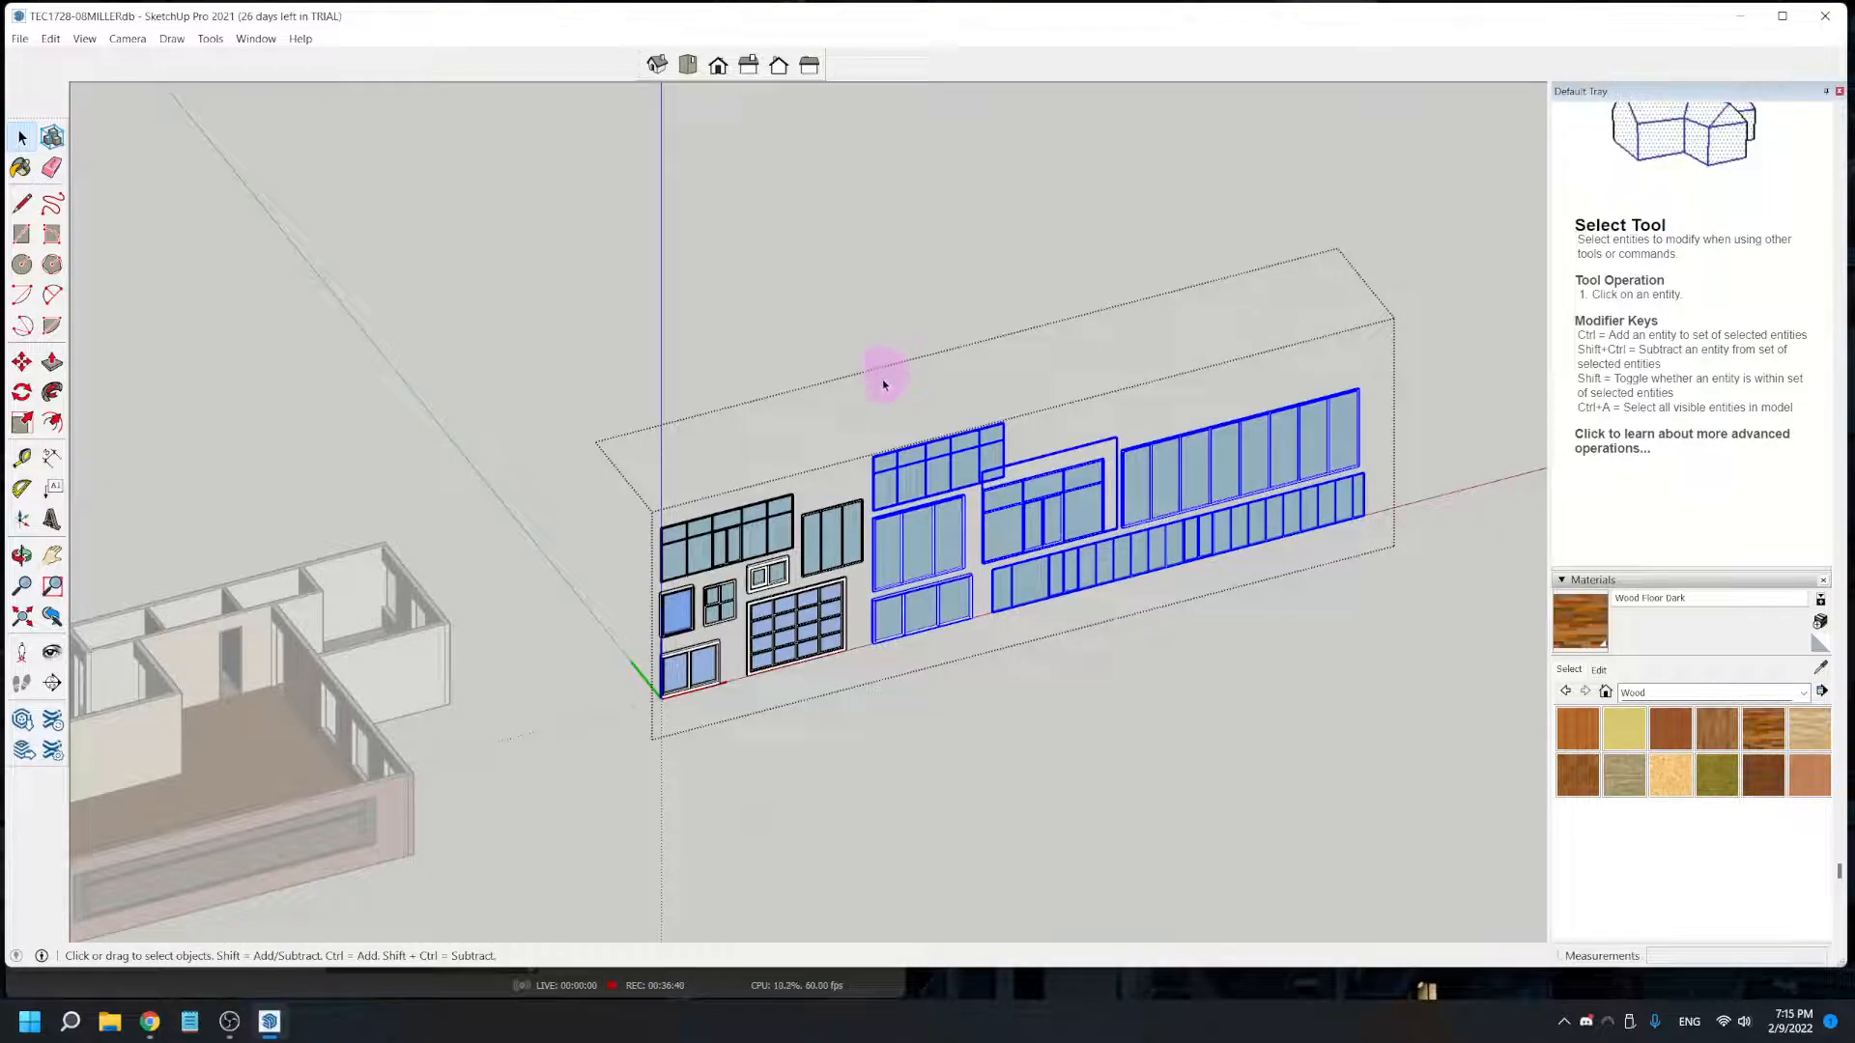
{"action": "key", "text": "Delete"}
- Delete the set's remaining windows except the single-pane one nearest the house in the middle row, and close the component
{"action": "left_click", "coordinate": [827, 534]}
{"action": "key", "text": "Delete"}
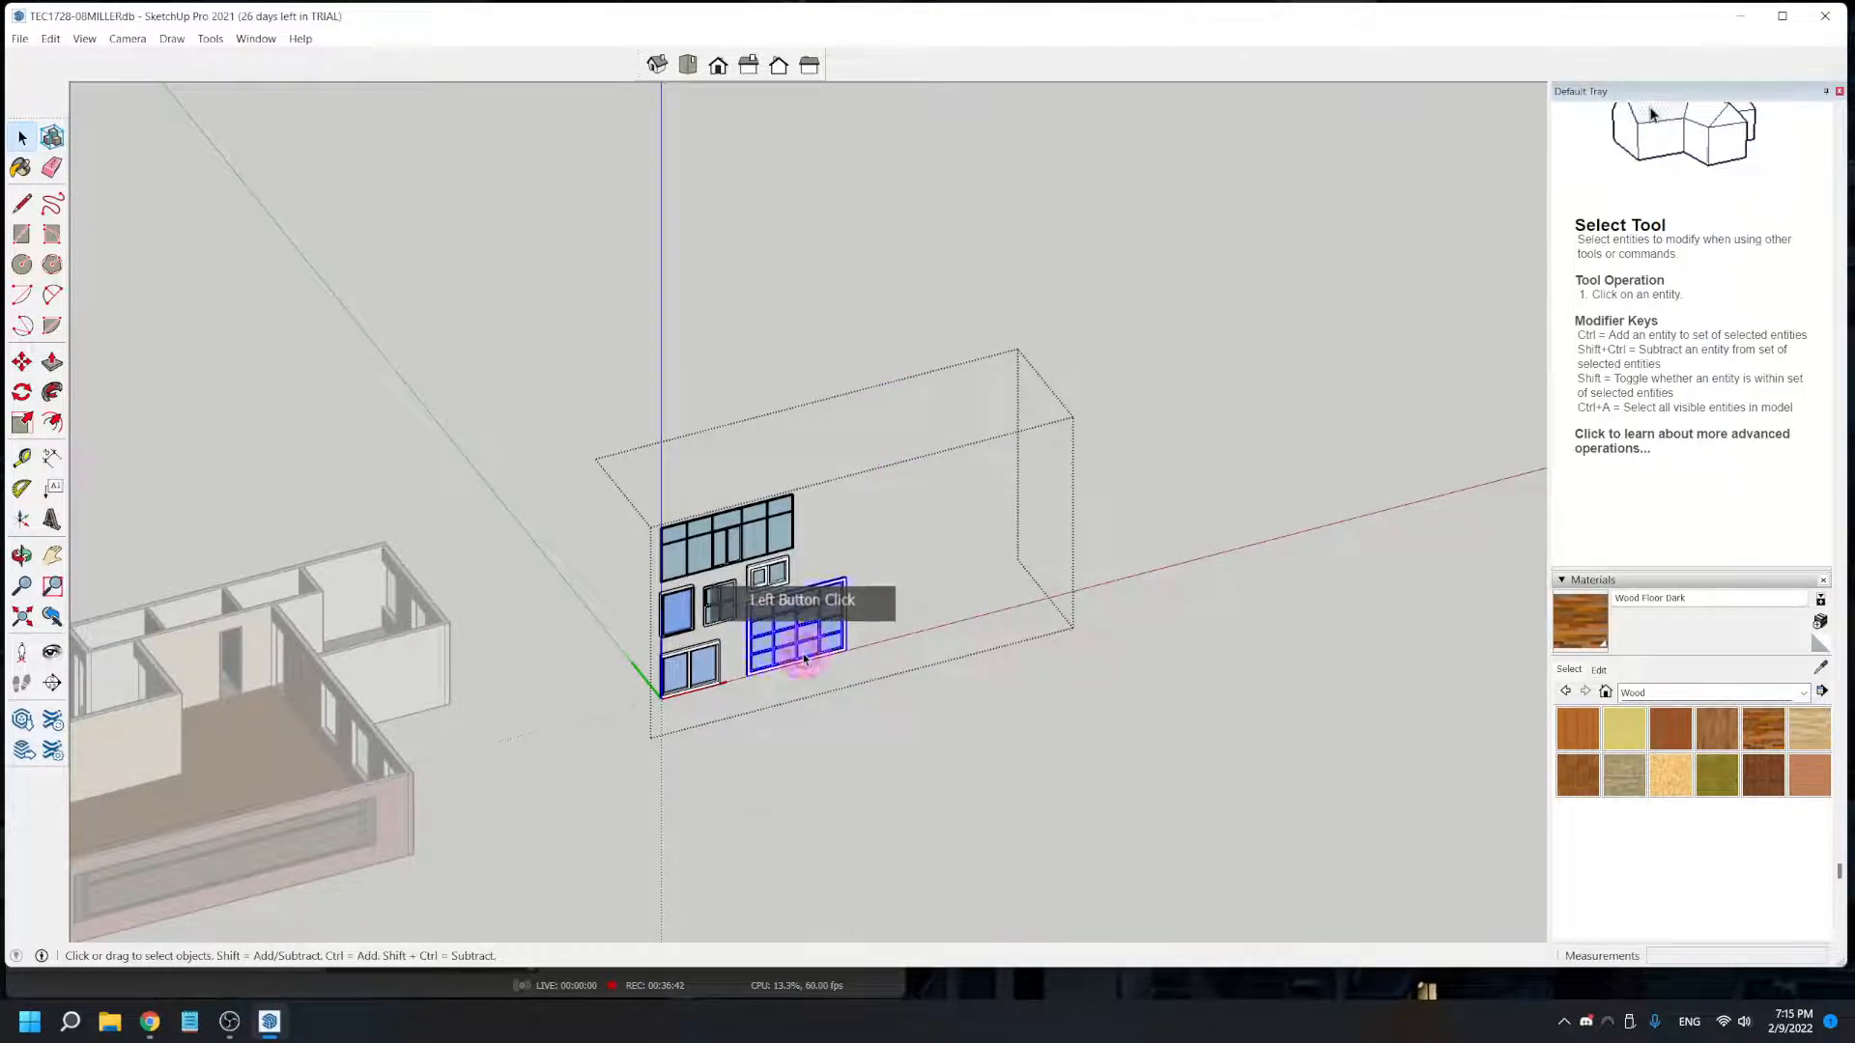
{"action": "key", "text": "Delete"}
{"action": "left_click", "coordinate": [691, 679]}
{"action": "key", "text": "Delete"}
{"action": "left_click_drag", "start_coordinate": [704, 463], "coordinate": [799, 530]}
{"action": "key", "text": "Delete"}
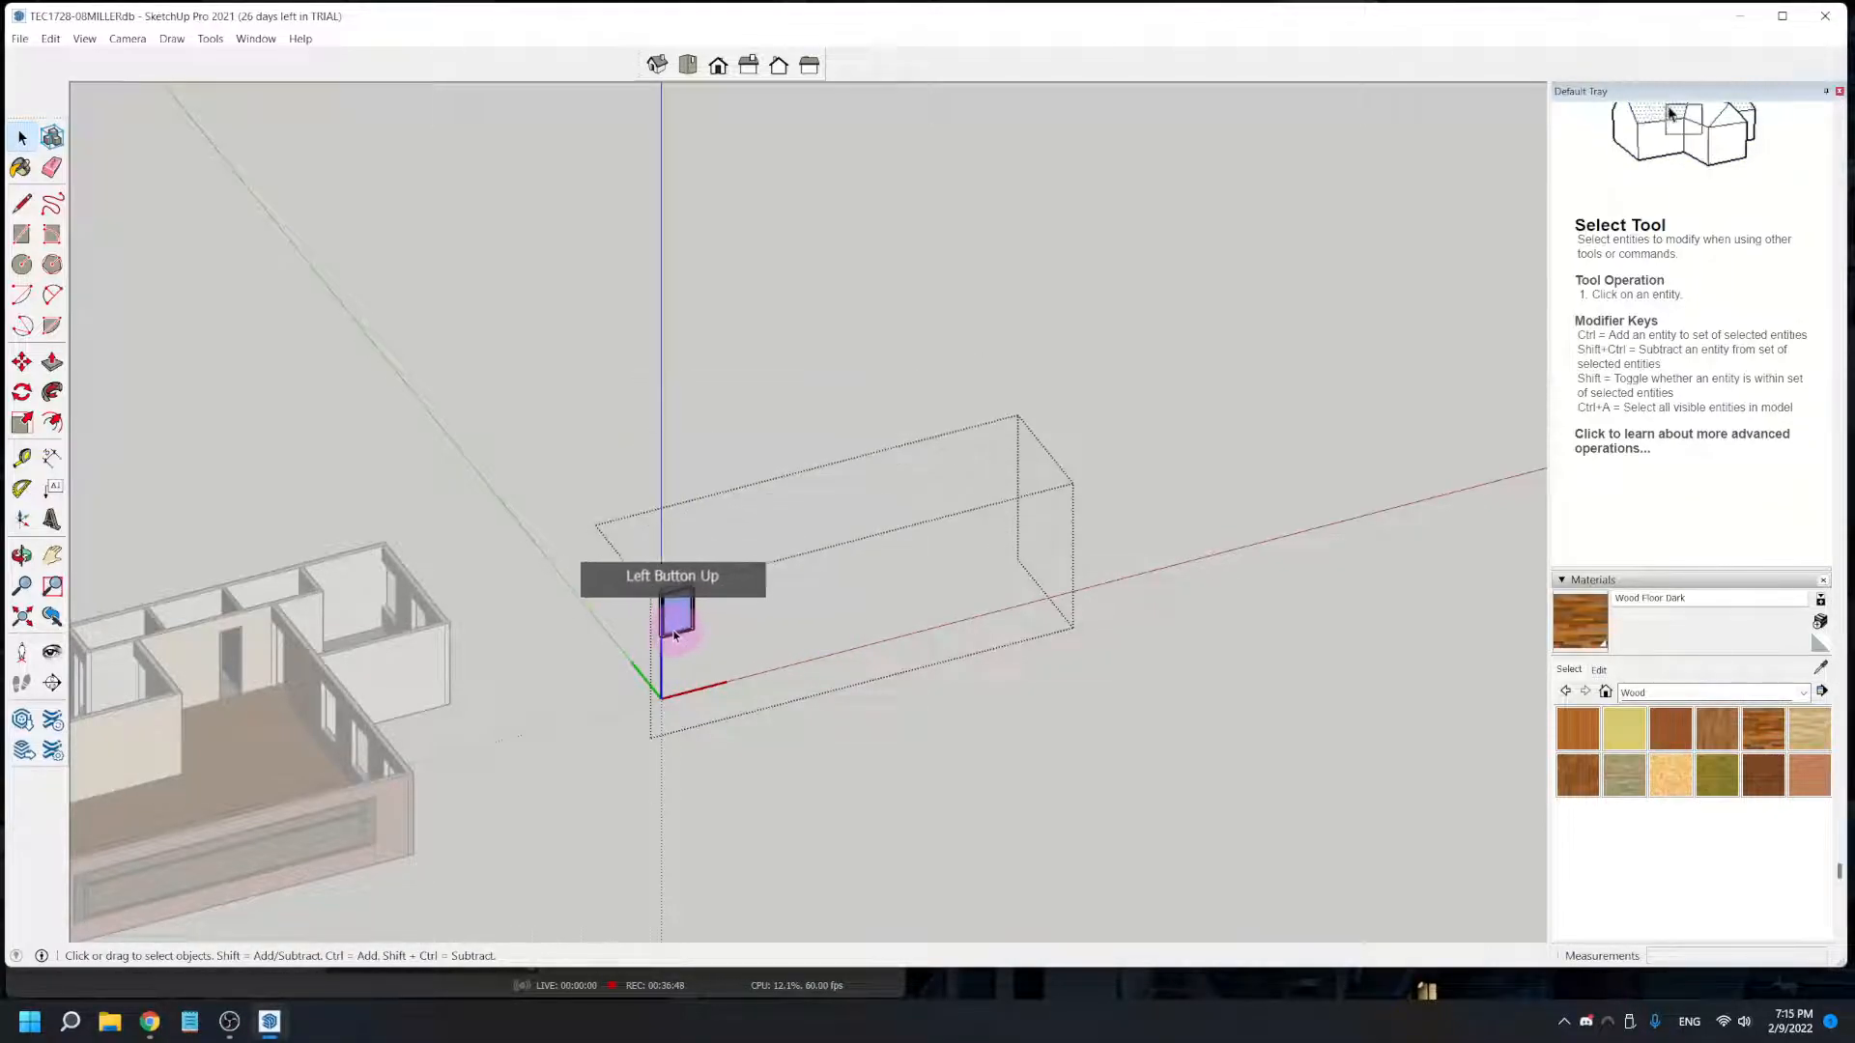
{"action": "scroll", "coordinate": [663, 658], "scroll_direction": "up", "scroll_amount": 2}
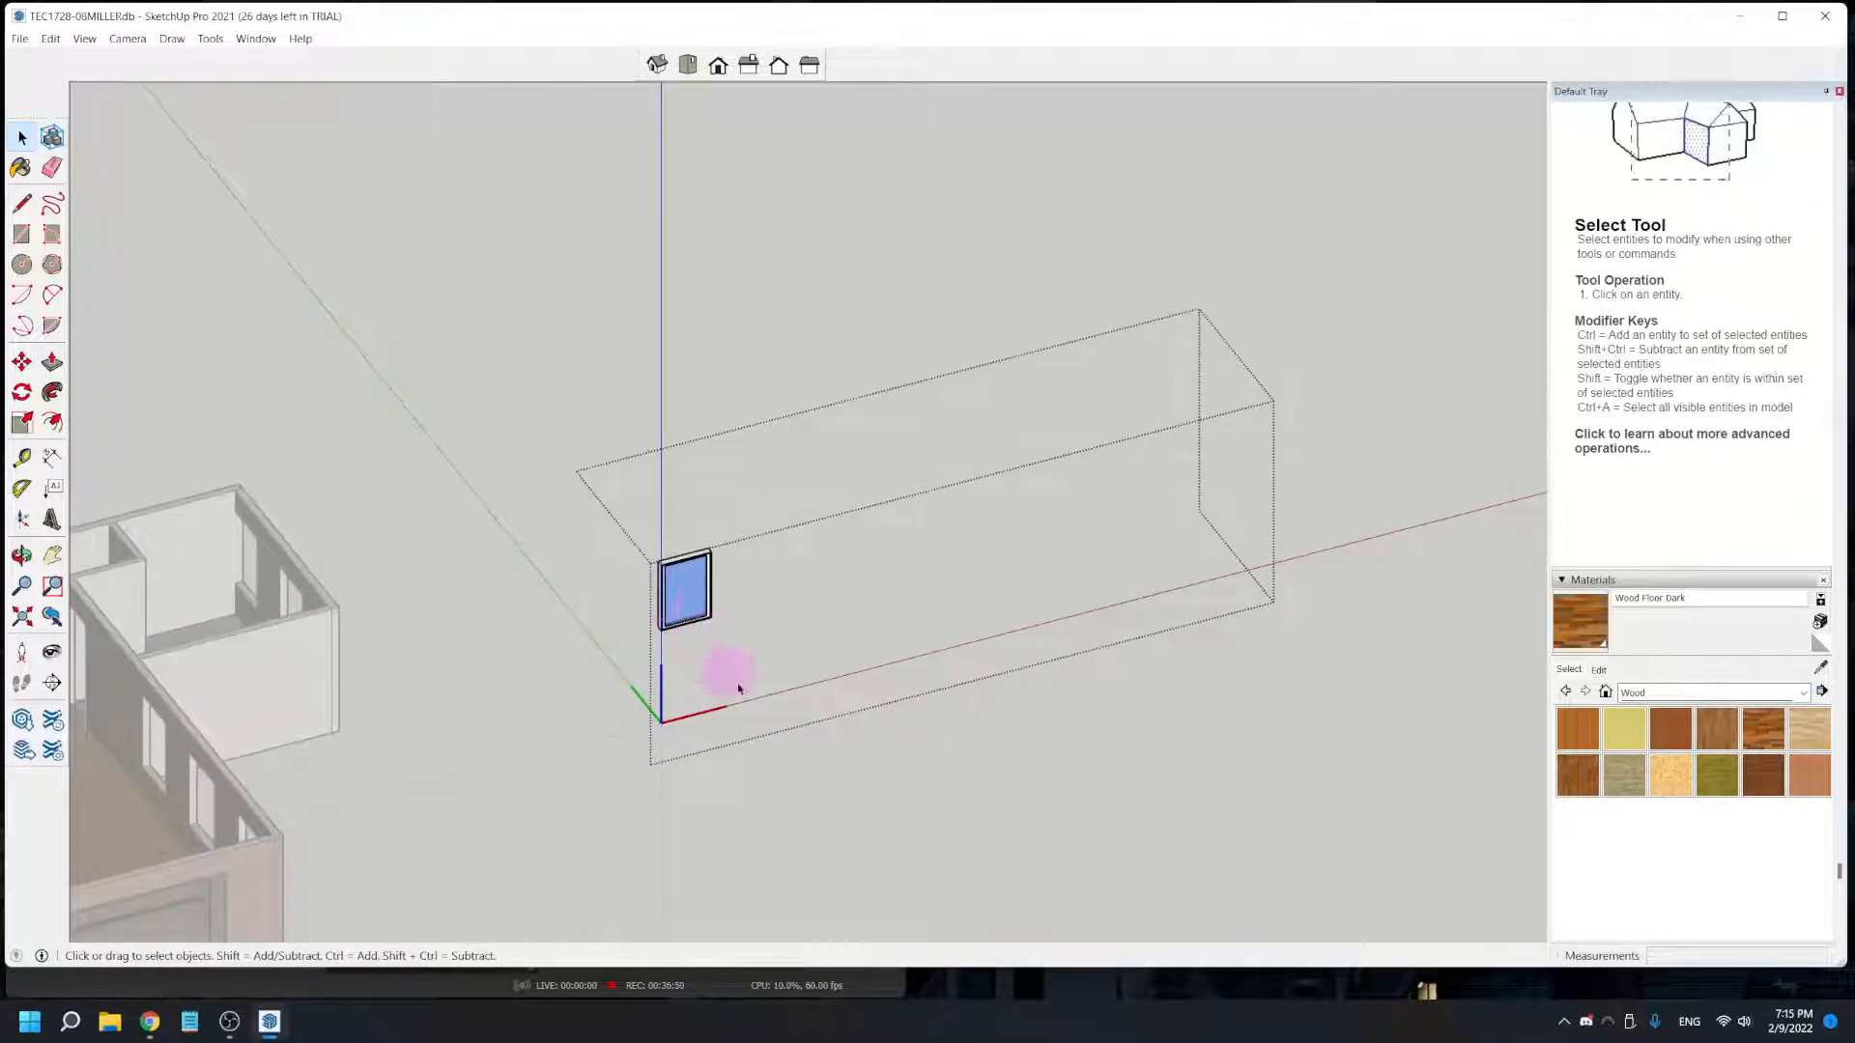
{"action": "left_click", "coordinate": [610, 791]}
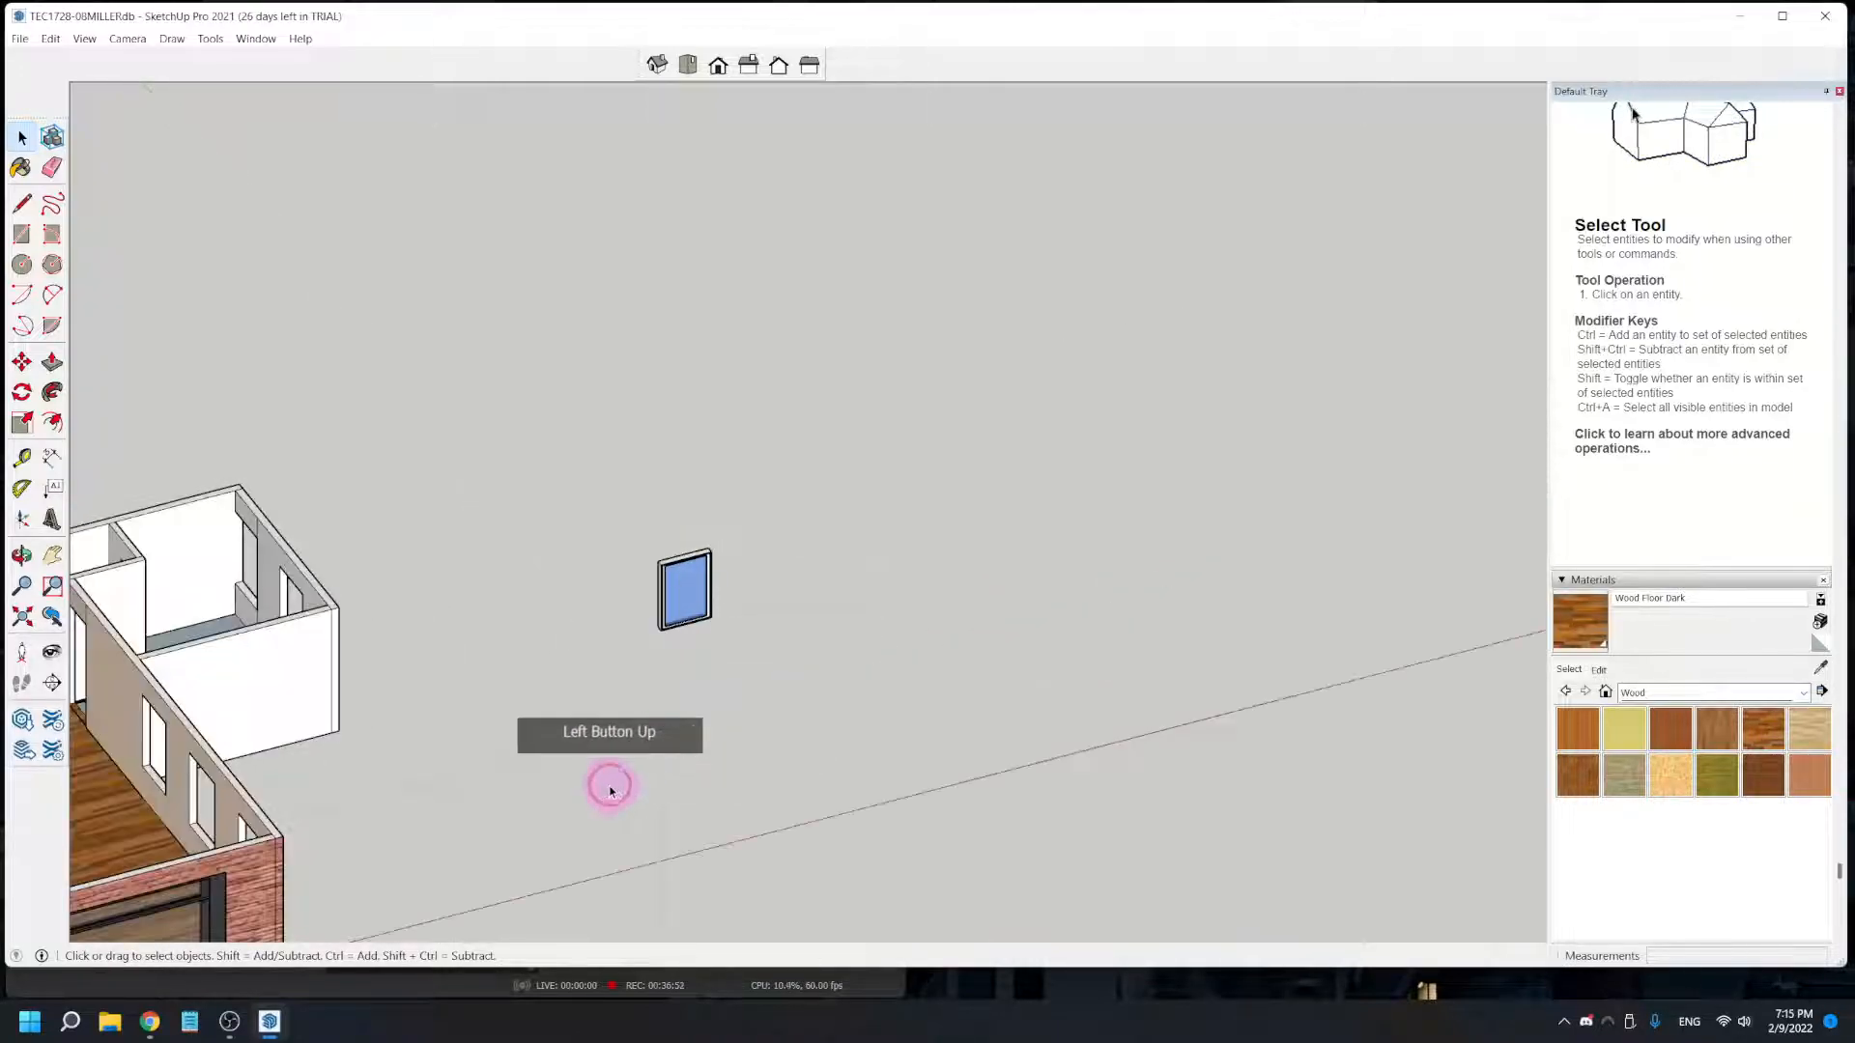
- Inspect the window component and the empty area inside its oversized bounding box for leftover geometry, then reselect the component
{"action": "left_click", "coordinate": [669, 605]}
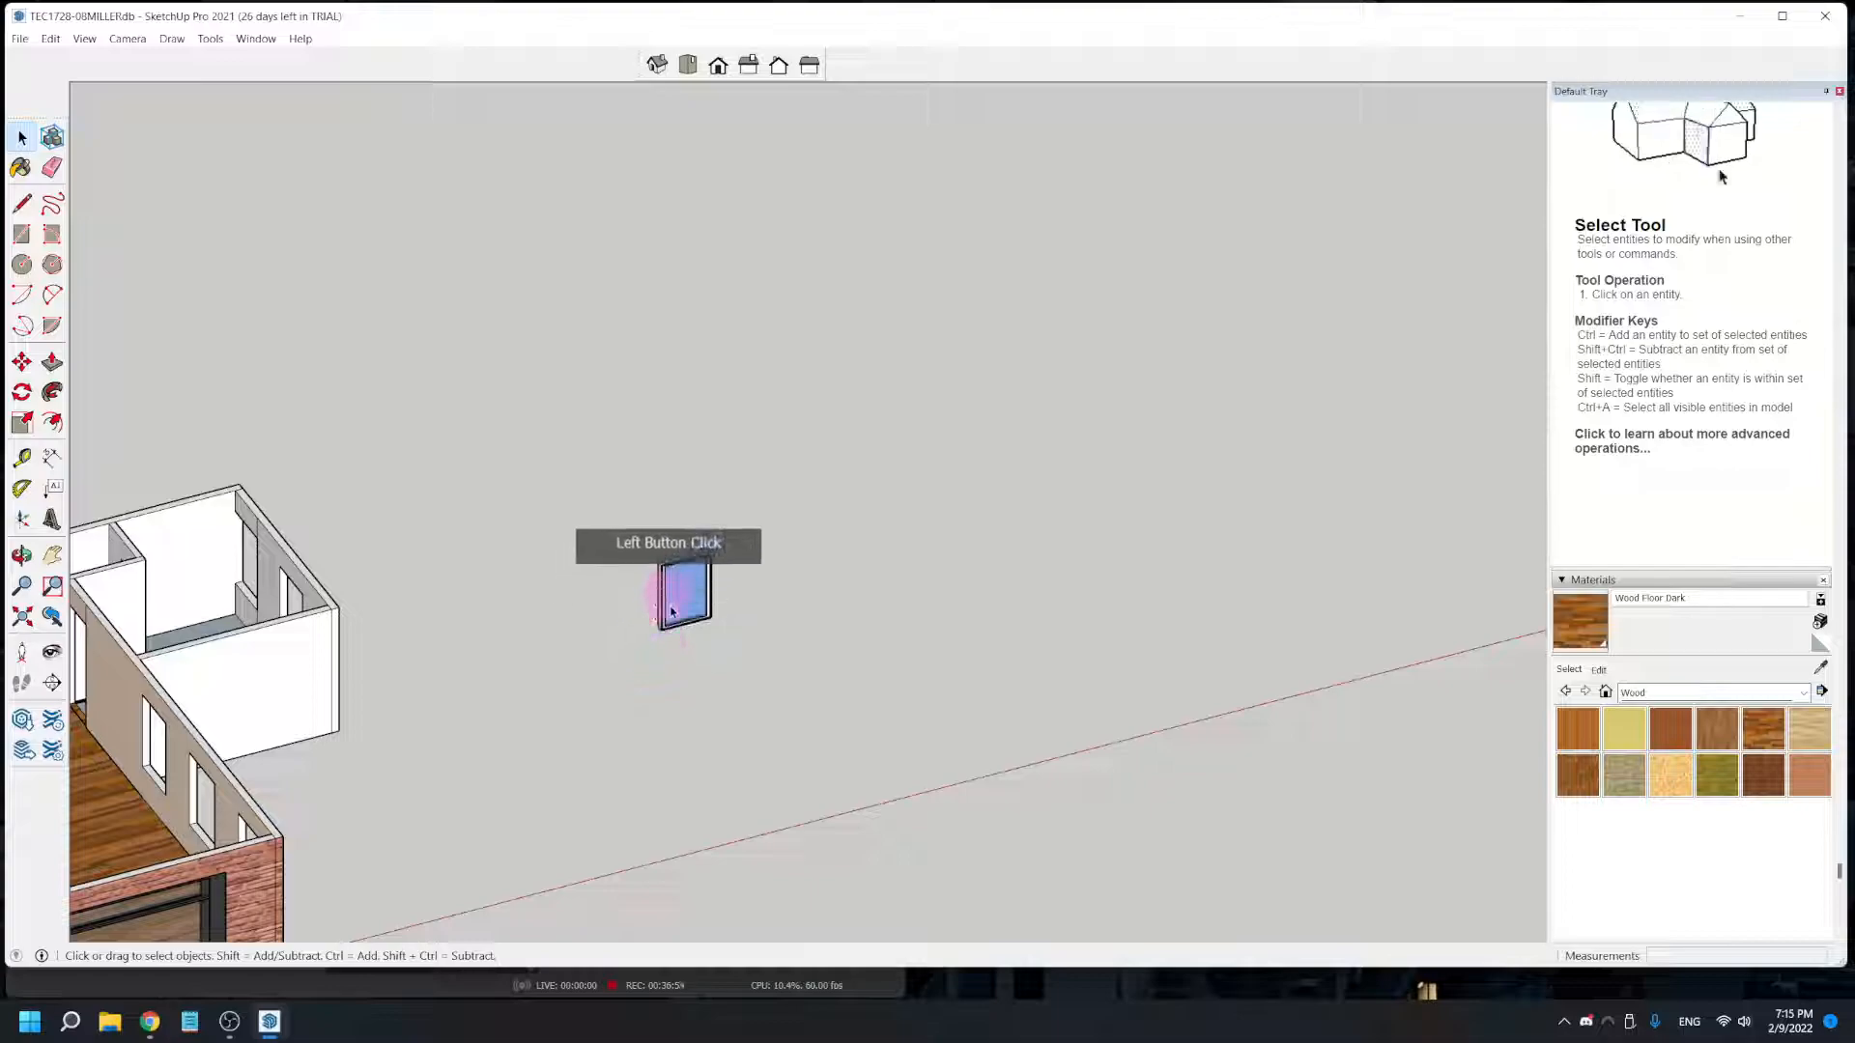
{"action": "scroll", "coordinate": [670, 606], "scroll_direction": "up", "scroll_amount": 3}
{"action": "left_click", "coordinate": [675, 649]}
{"action": "scroll", "coordinate": [647, 620], "scroll_direction": "down", "scroll_amount": 2}
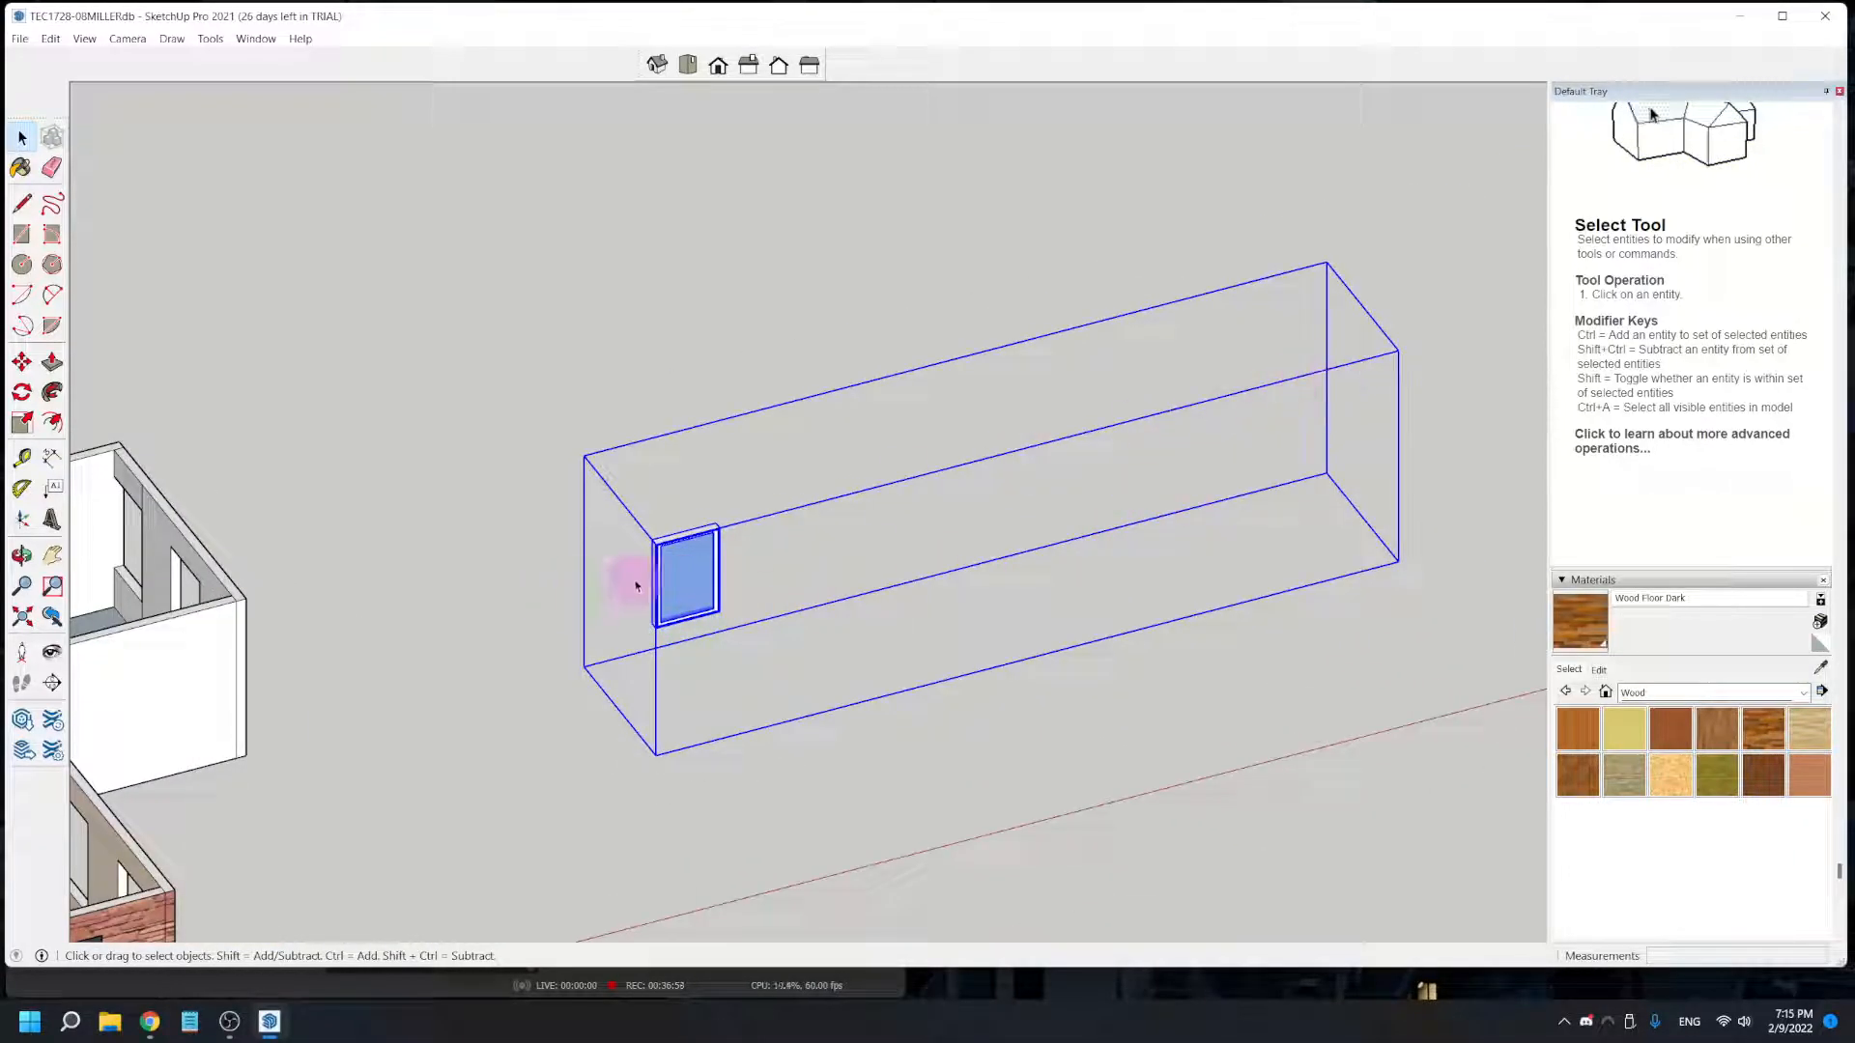
{"action": "double_click", "coordinate": [697, 624]}
{"action": "left_click_drag", "start_coordinate": [1486, 676], "coordinate": [1072, 174]}
{"action": "left_click_drag", "start_coordinate": [1402, 723], "coordinate": [748, 367]}
{"action": "double_click", "coordinate": [375, 573]}
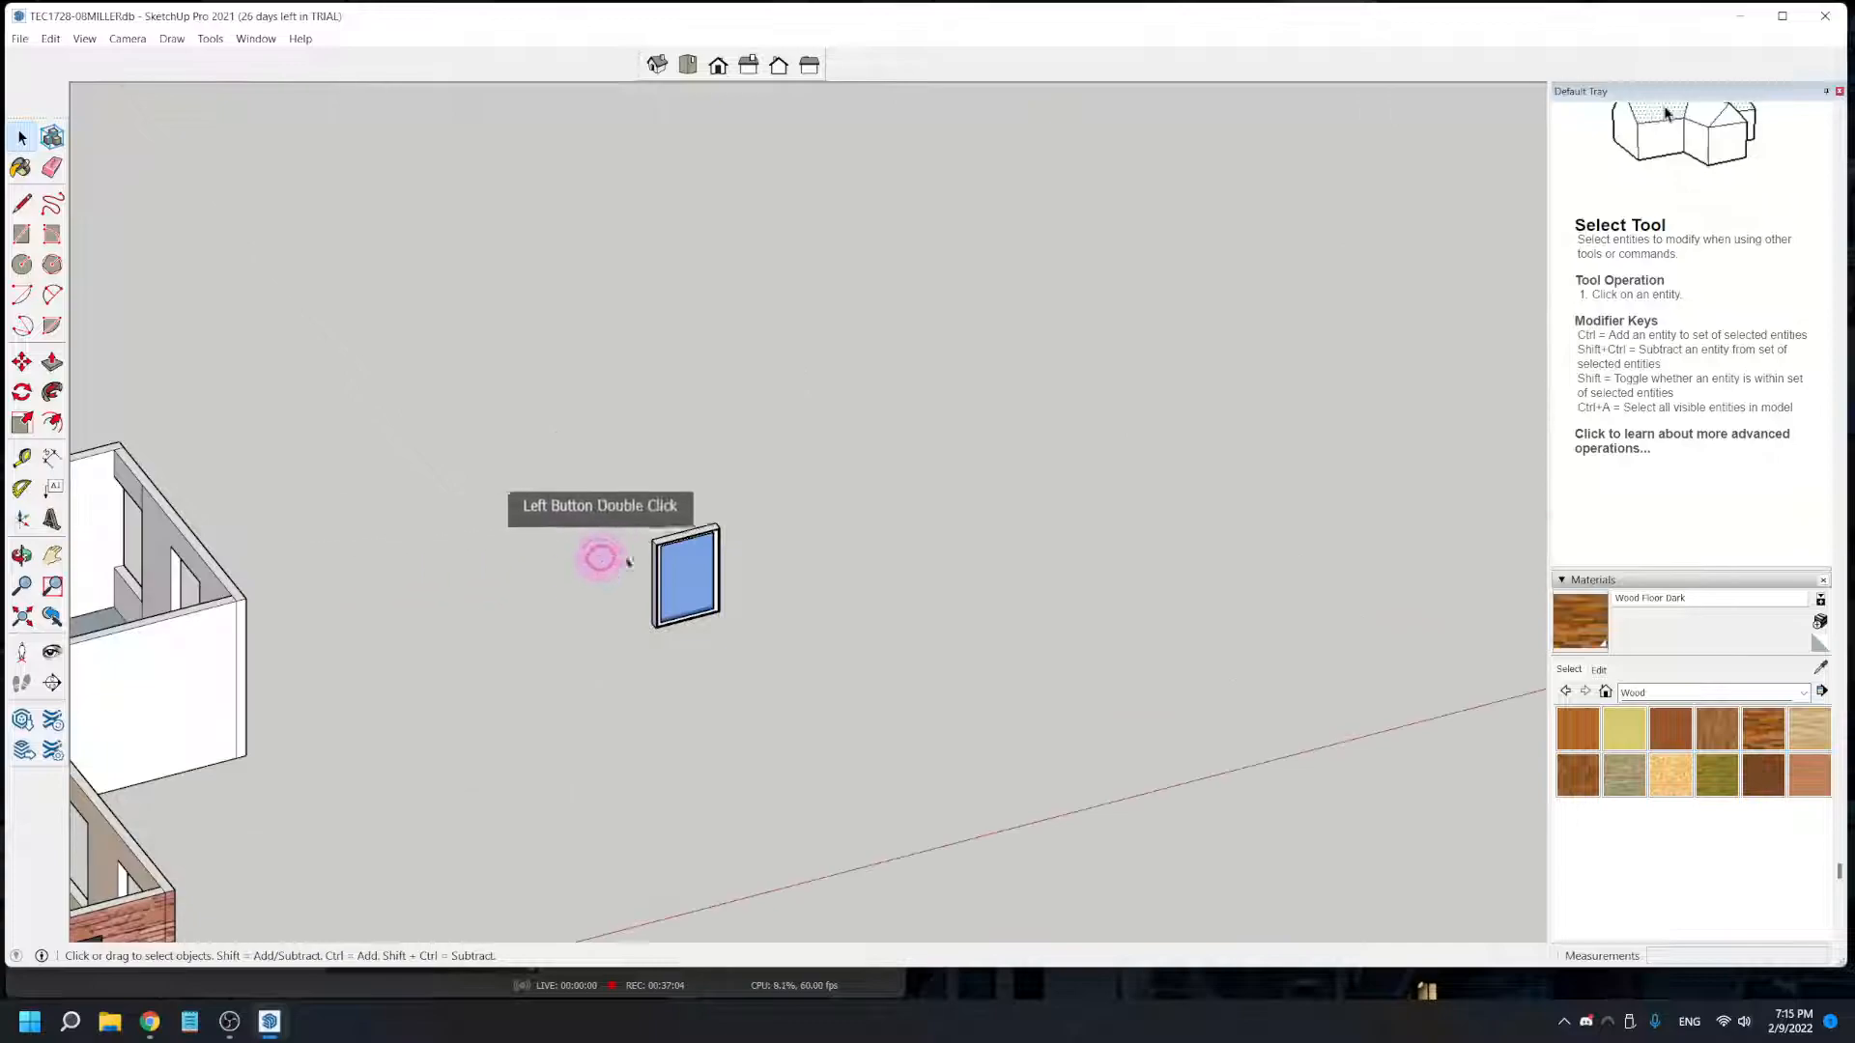
{"action": "double_click", "coordinate": [664, 618]}
{"action": "left_click", "coordinate": [123, 530]}
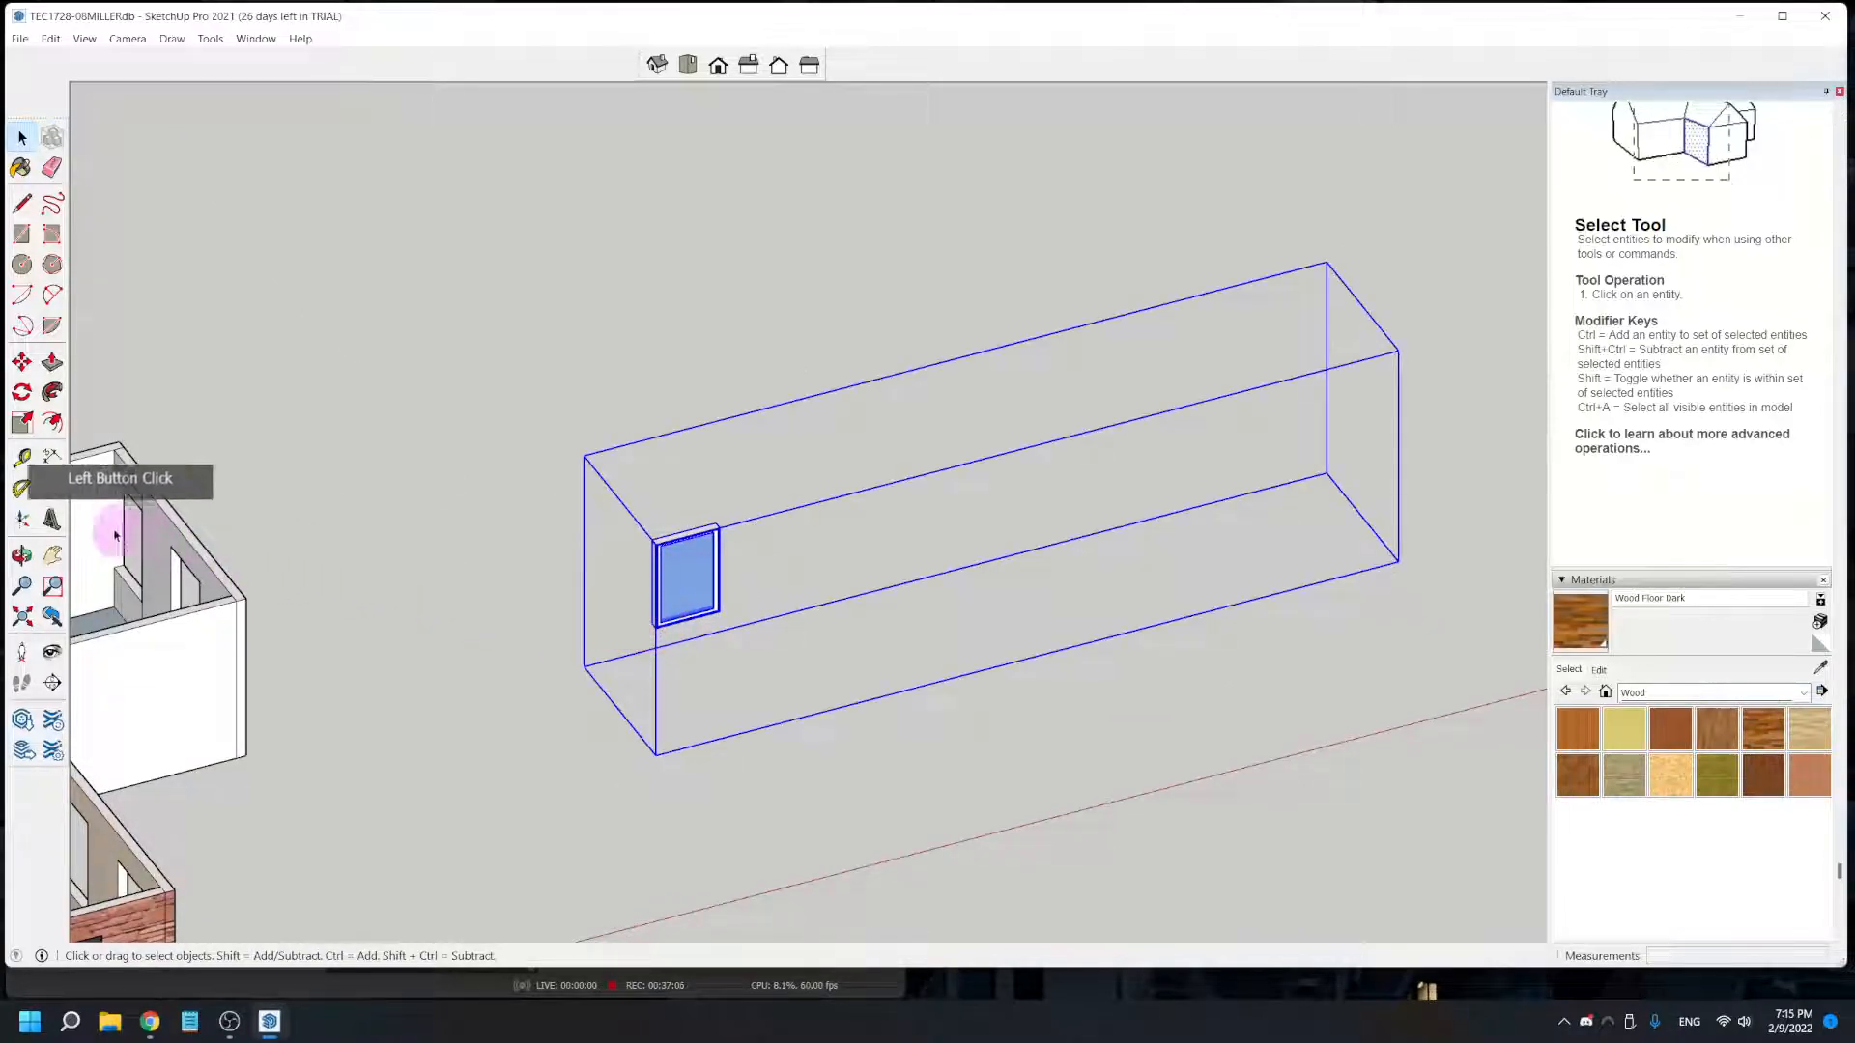
- Rotate the window component 90 degrees on the ground plane, from the red axis to the green axis
{"action": "left_click", "coordinate": [21, 392]}
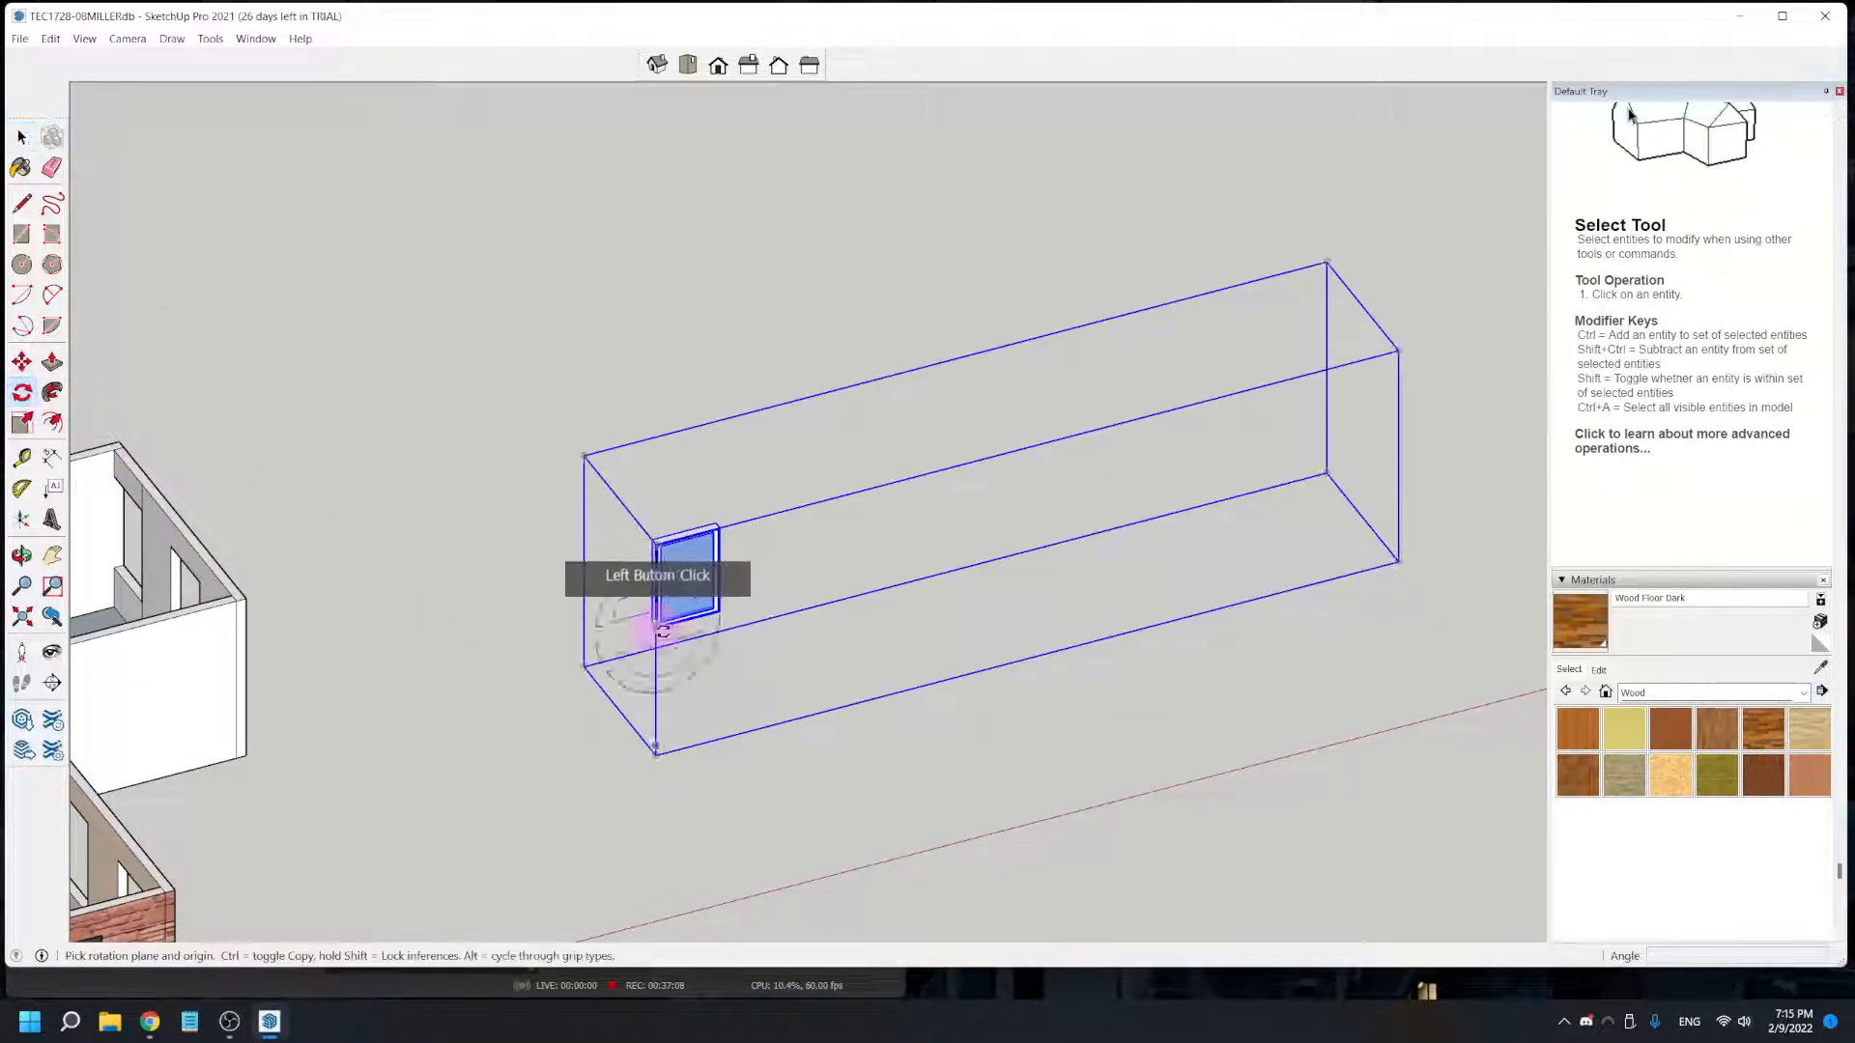
{"action": "left_click", "coordinate": [719, 687]}
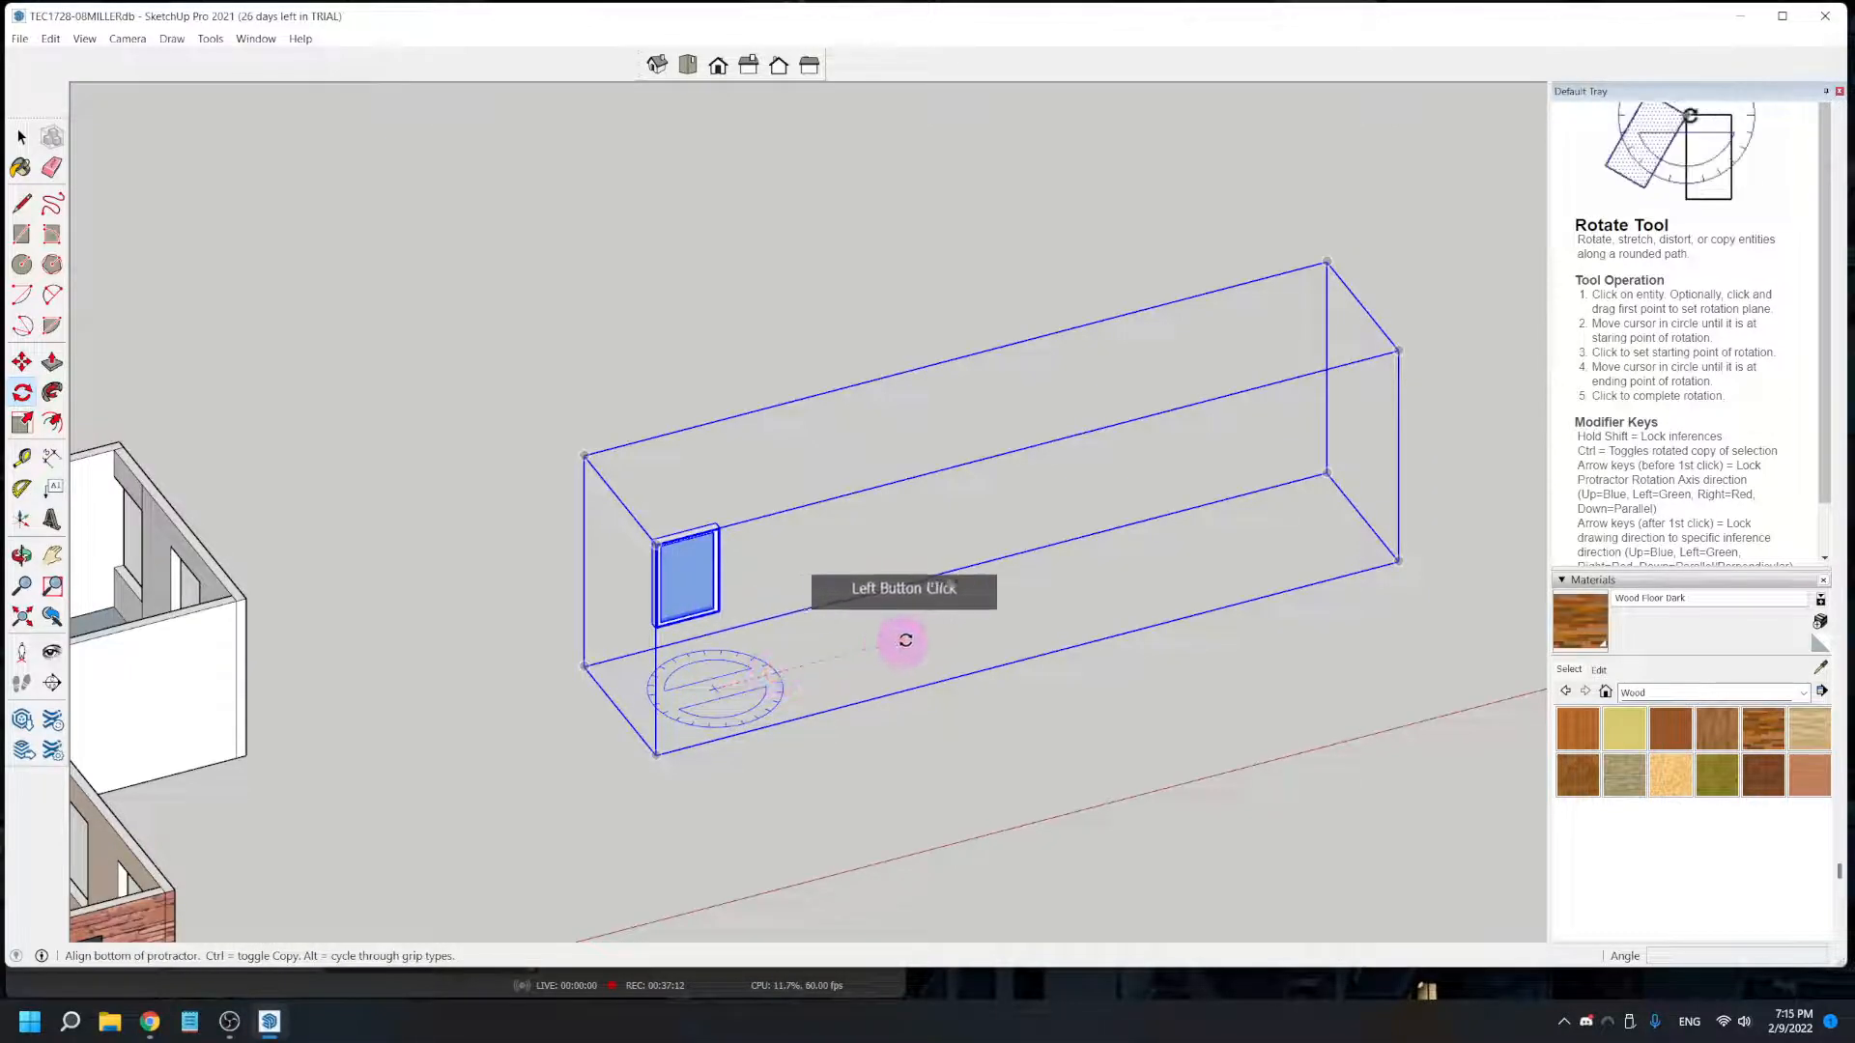
{"action": "left_click", "coordinate": [970, 624]}
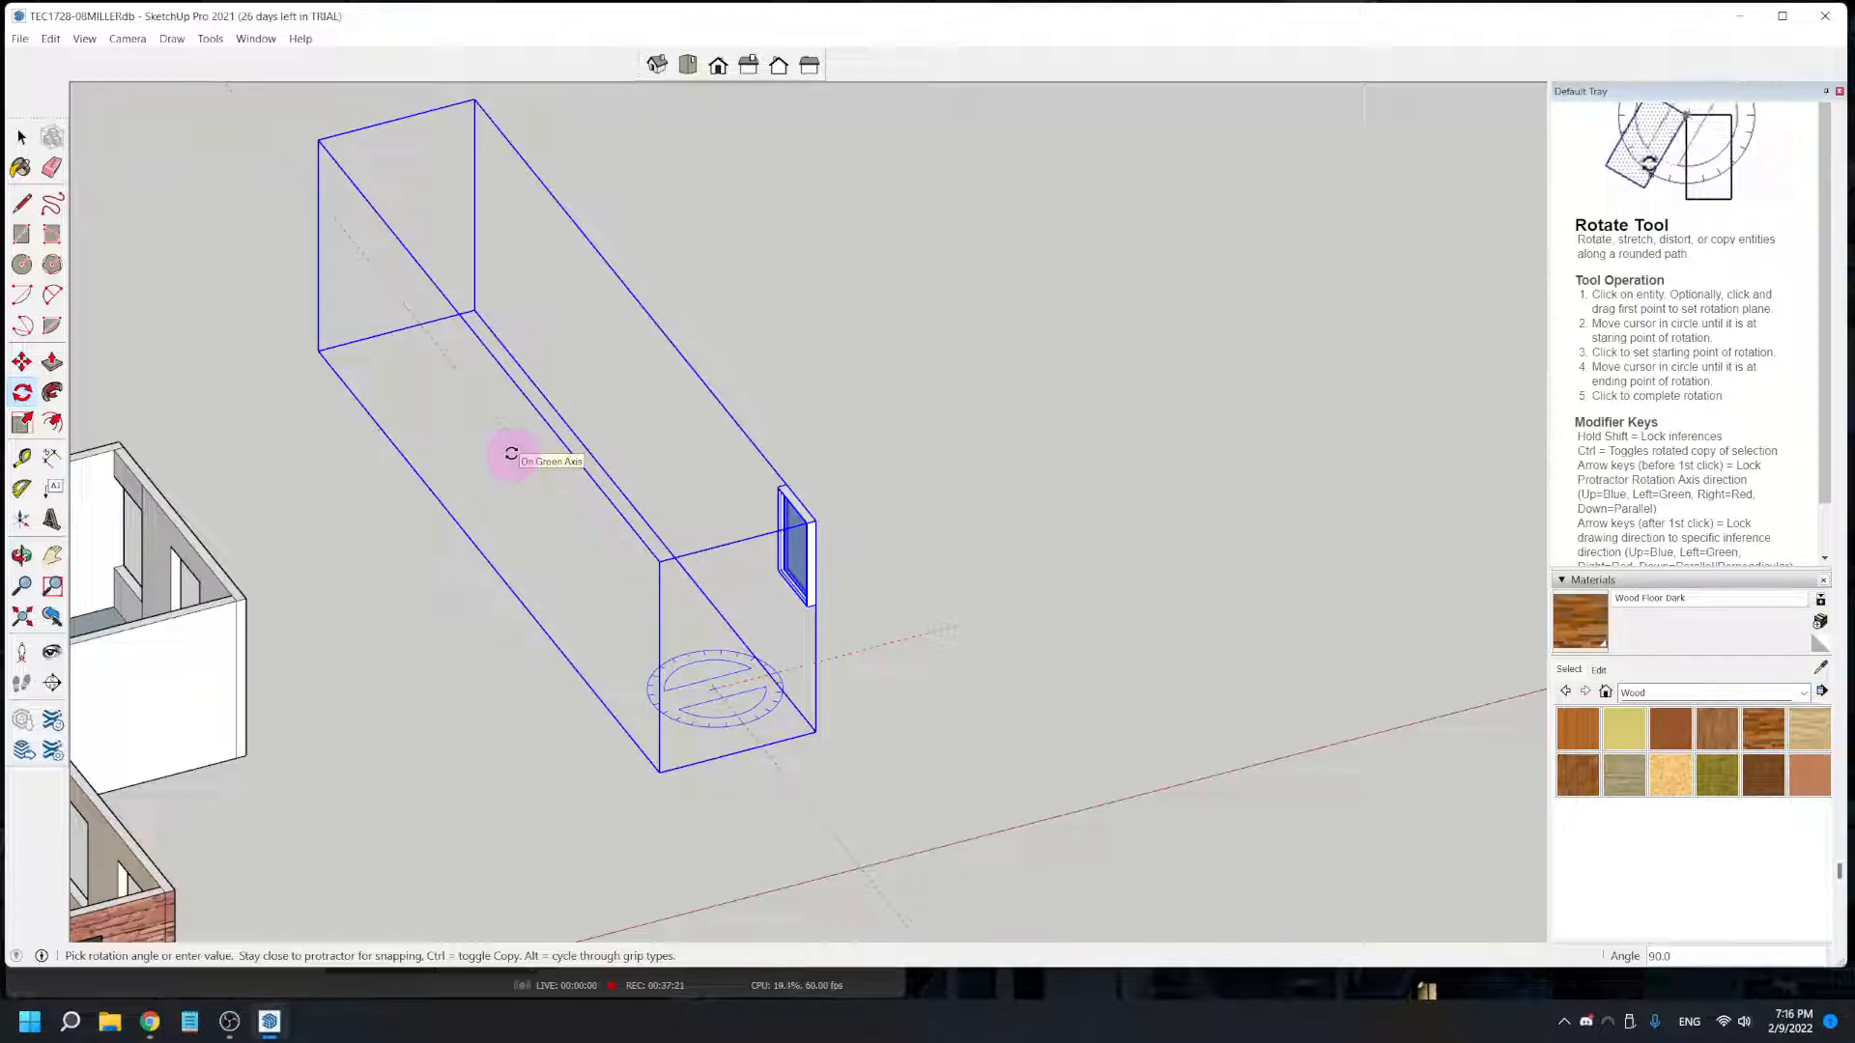
{"action": "left_click", "coordinate": [511, 454]}
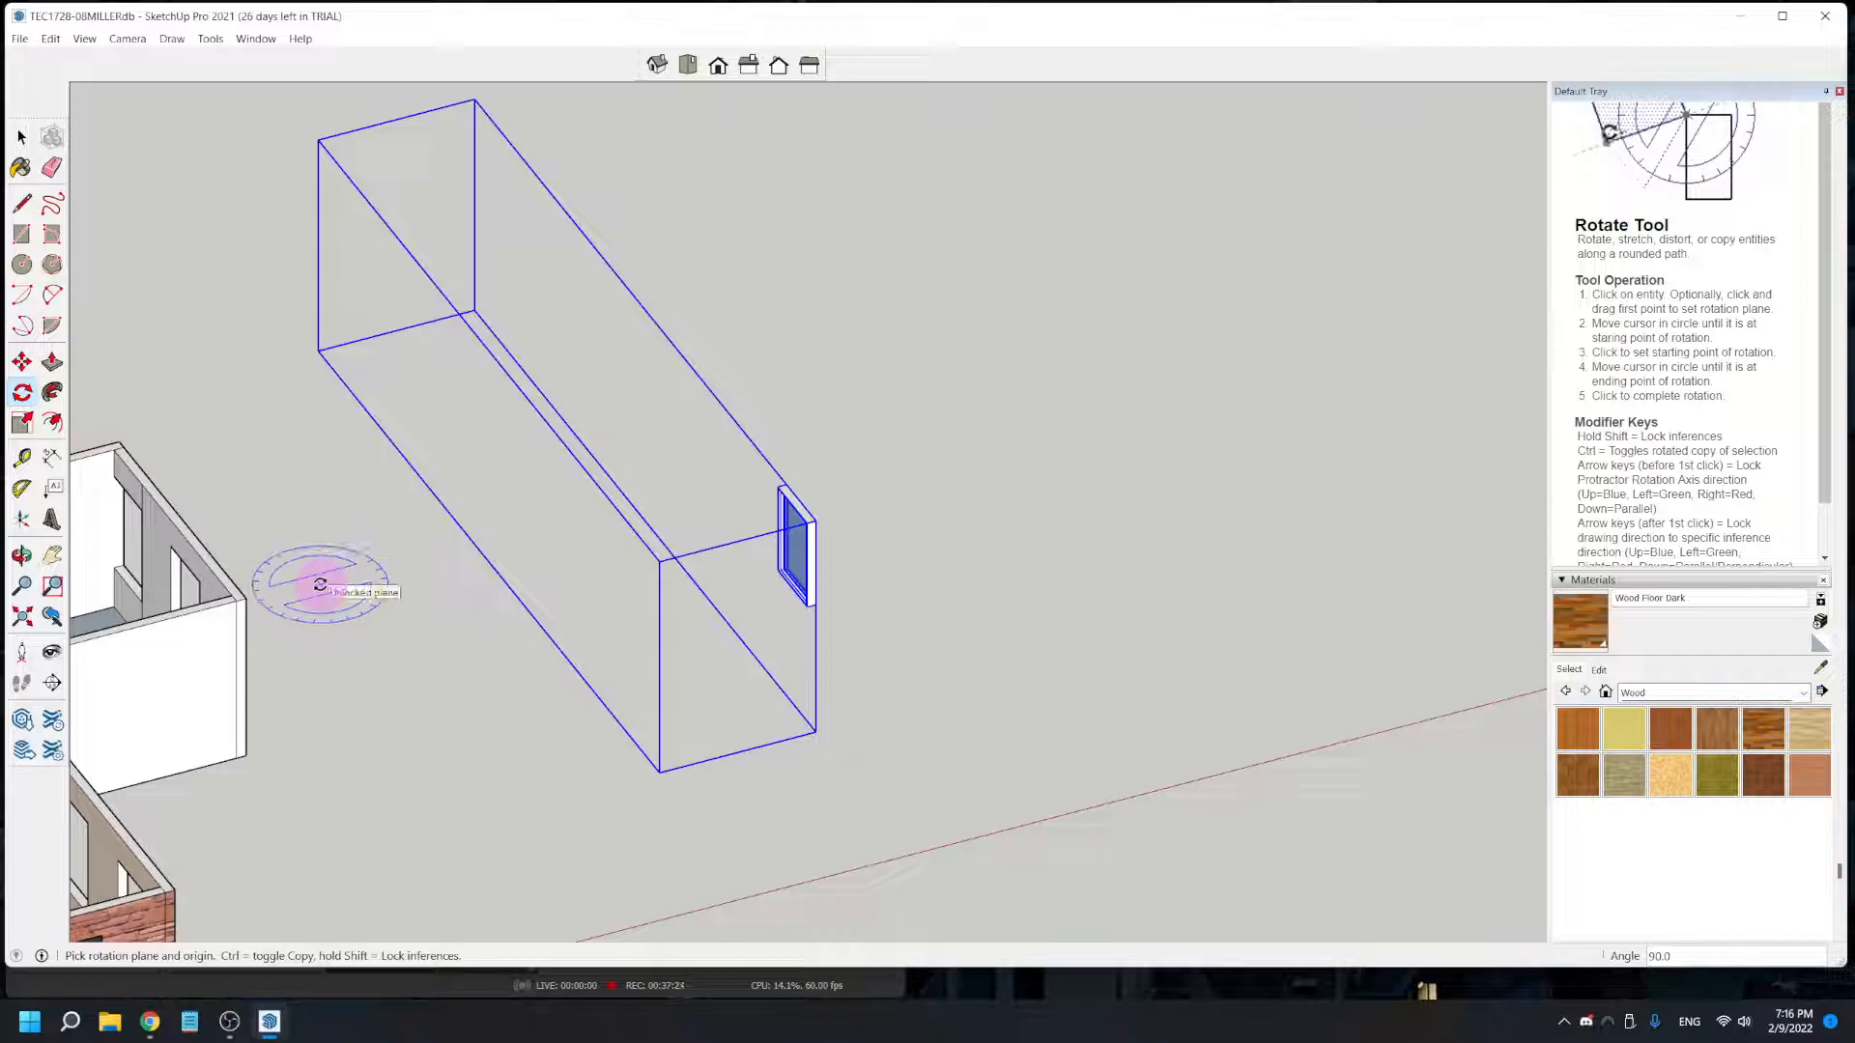
{"action": "key", "text": "space"}
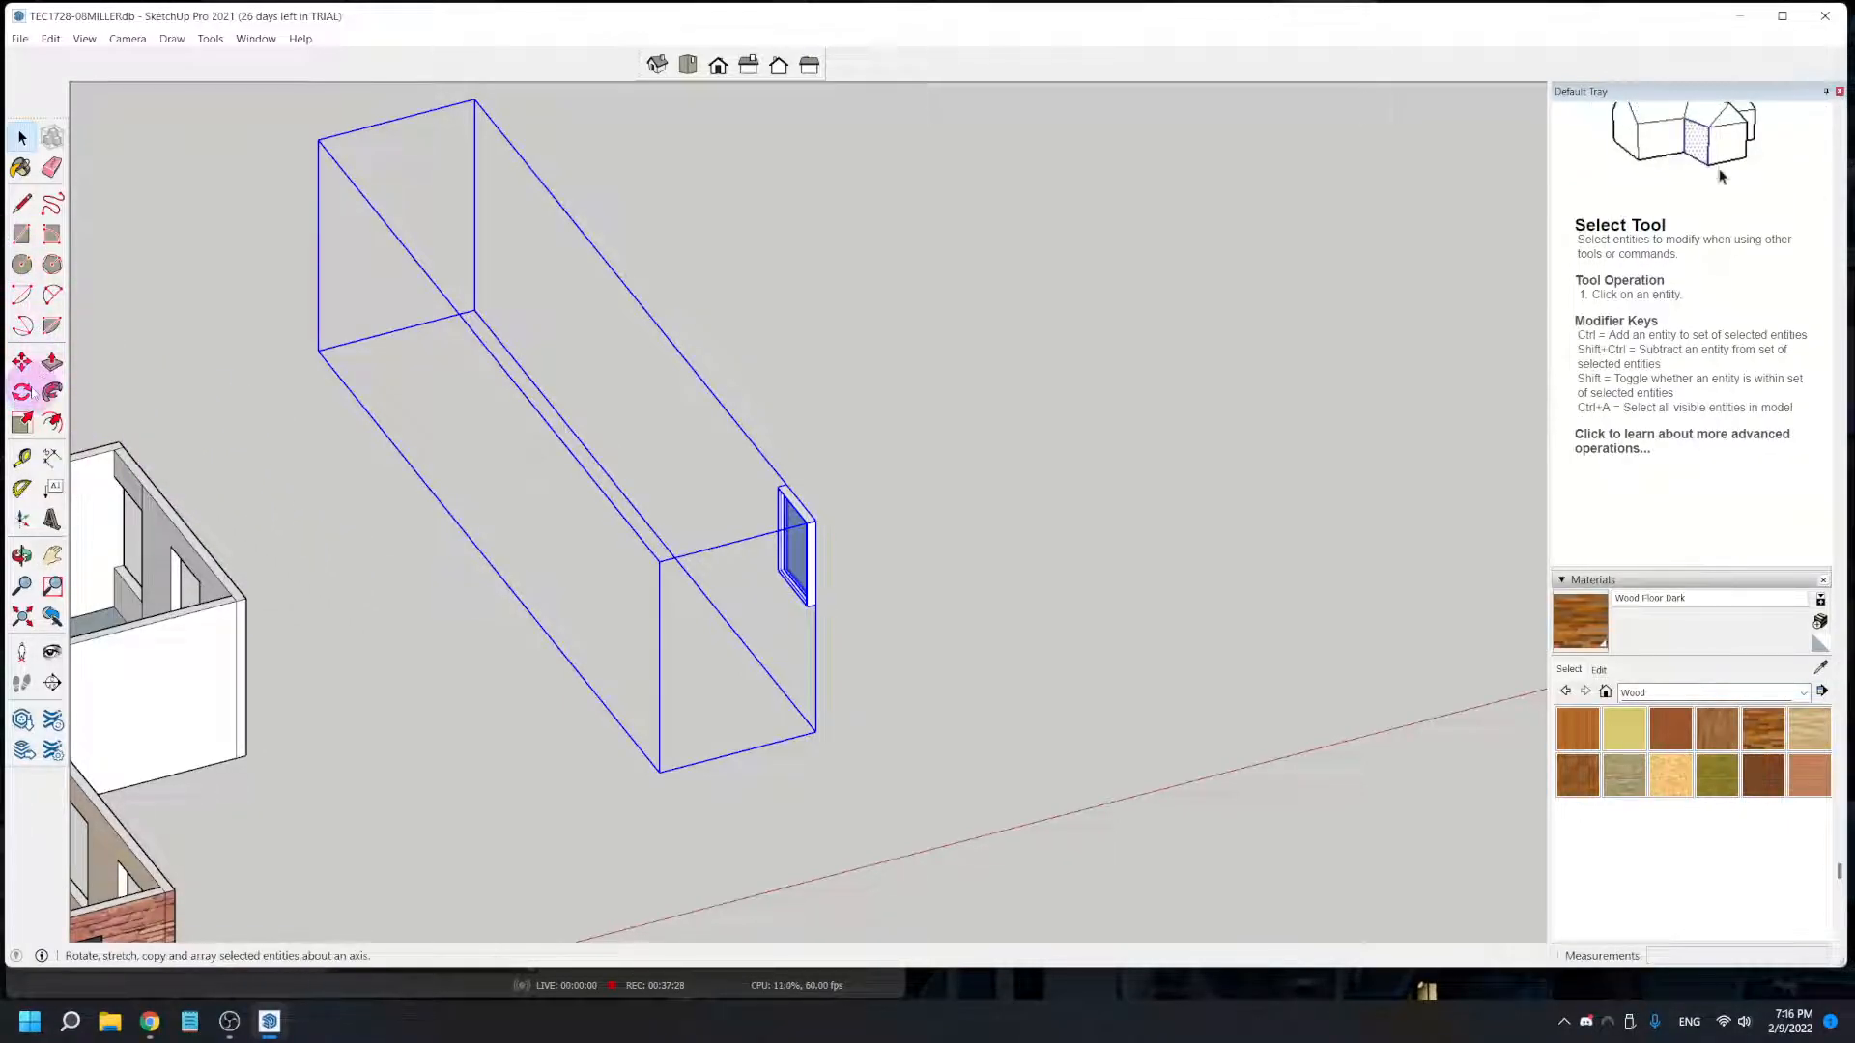
- Move the window by its lower corner into the white exterior wall's opening nearest the long-window corner
{"action": "left_click", "coordinate": [22, 362]}
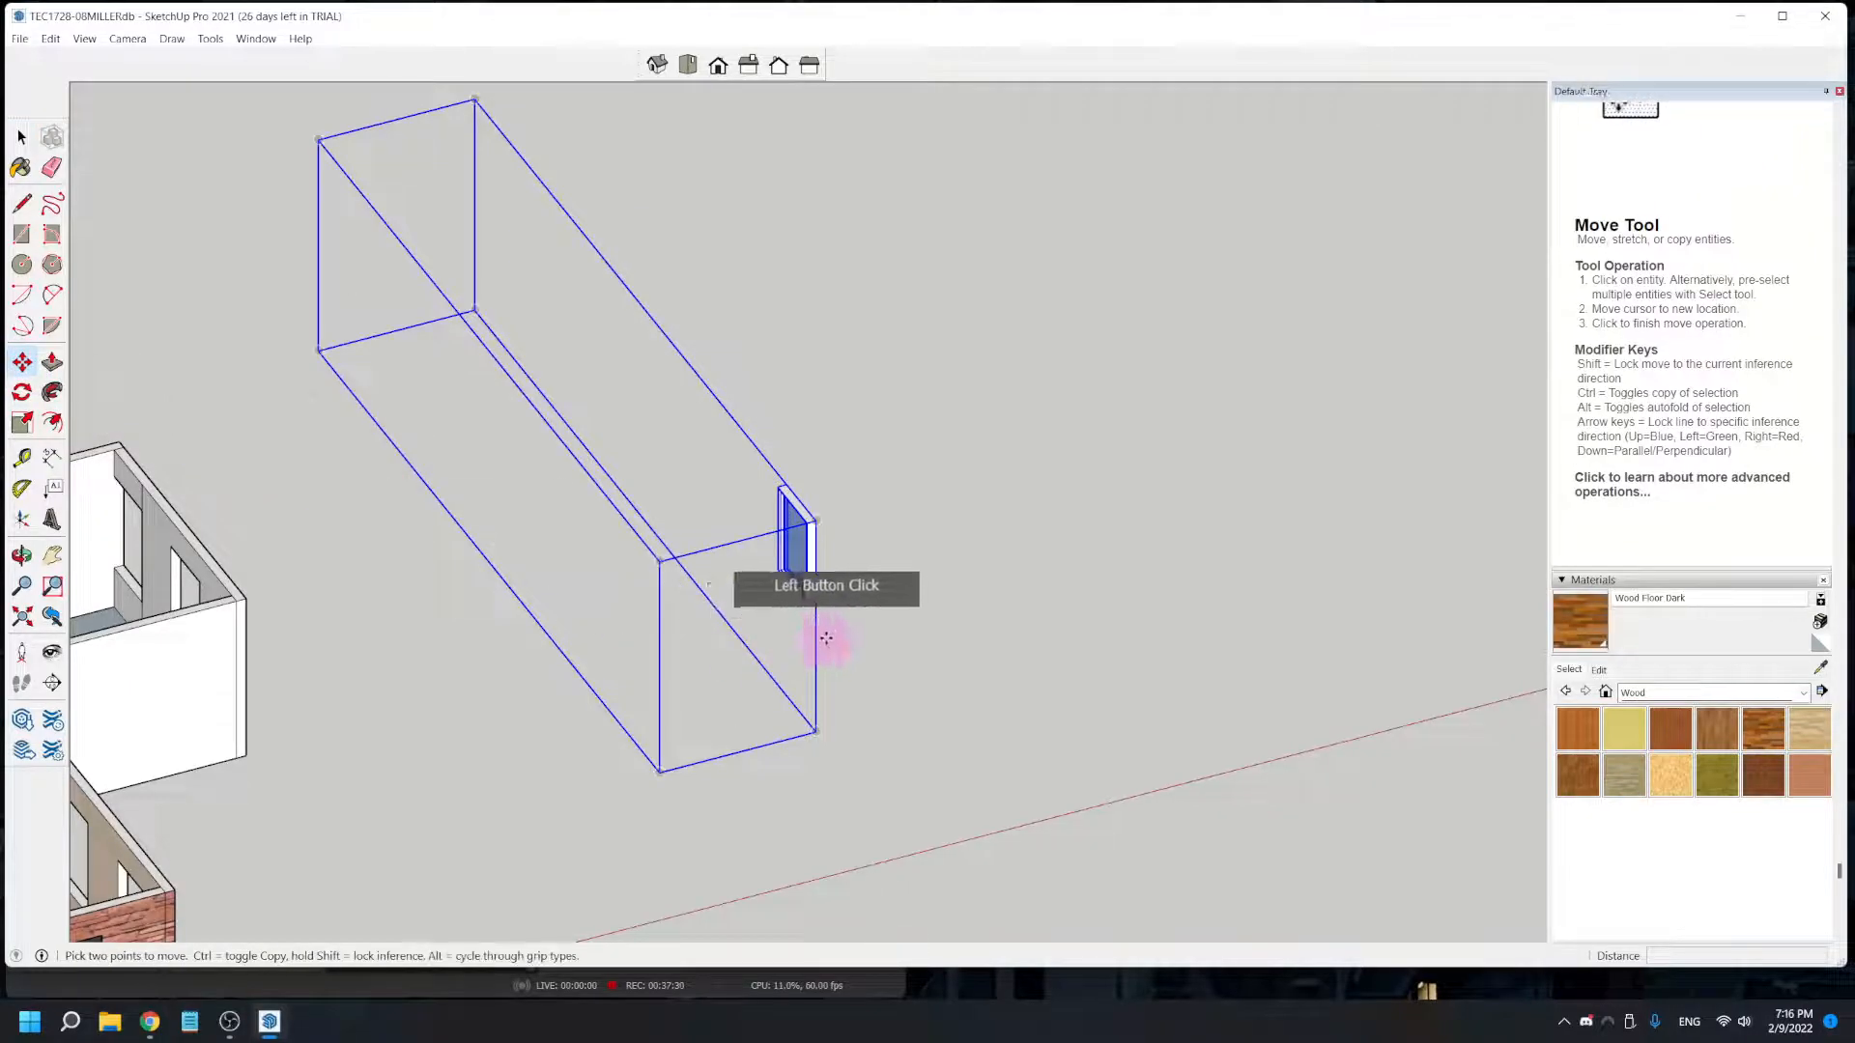
{"action": "scroll", "coordinate": [807, 618], "scroll_direction": "up", "scroll_amount": 3}
{"action": "scroll", "coordinate": [806, 616], "scroll_direction": "up", "scroll_amount": 2}
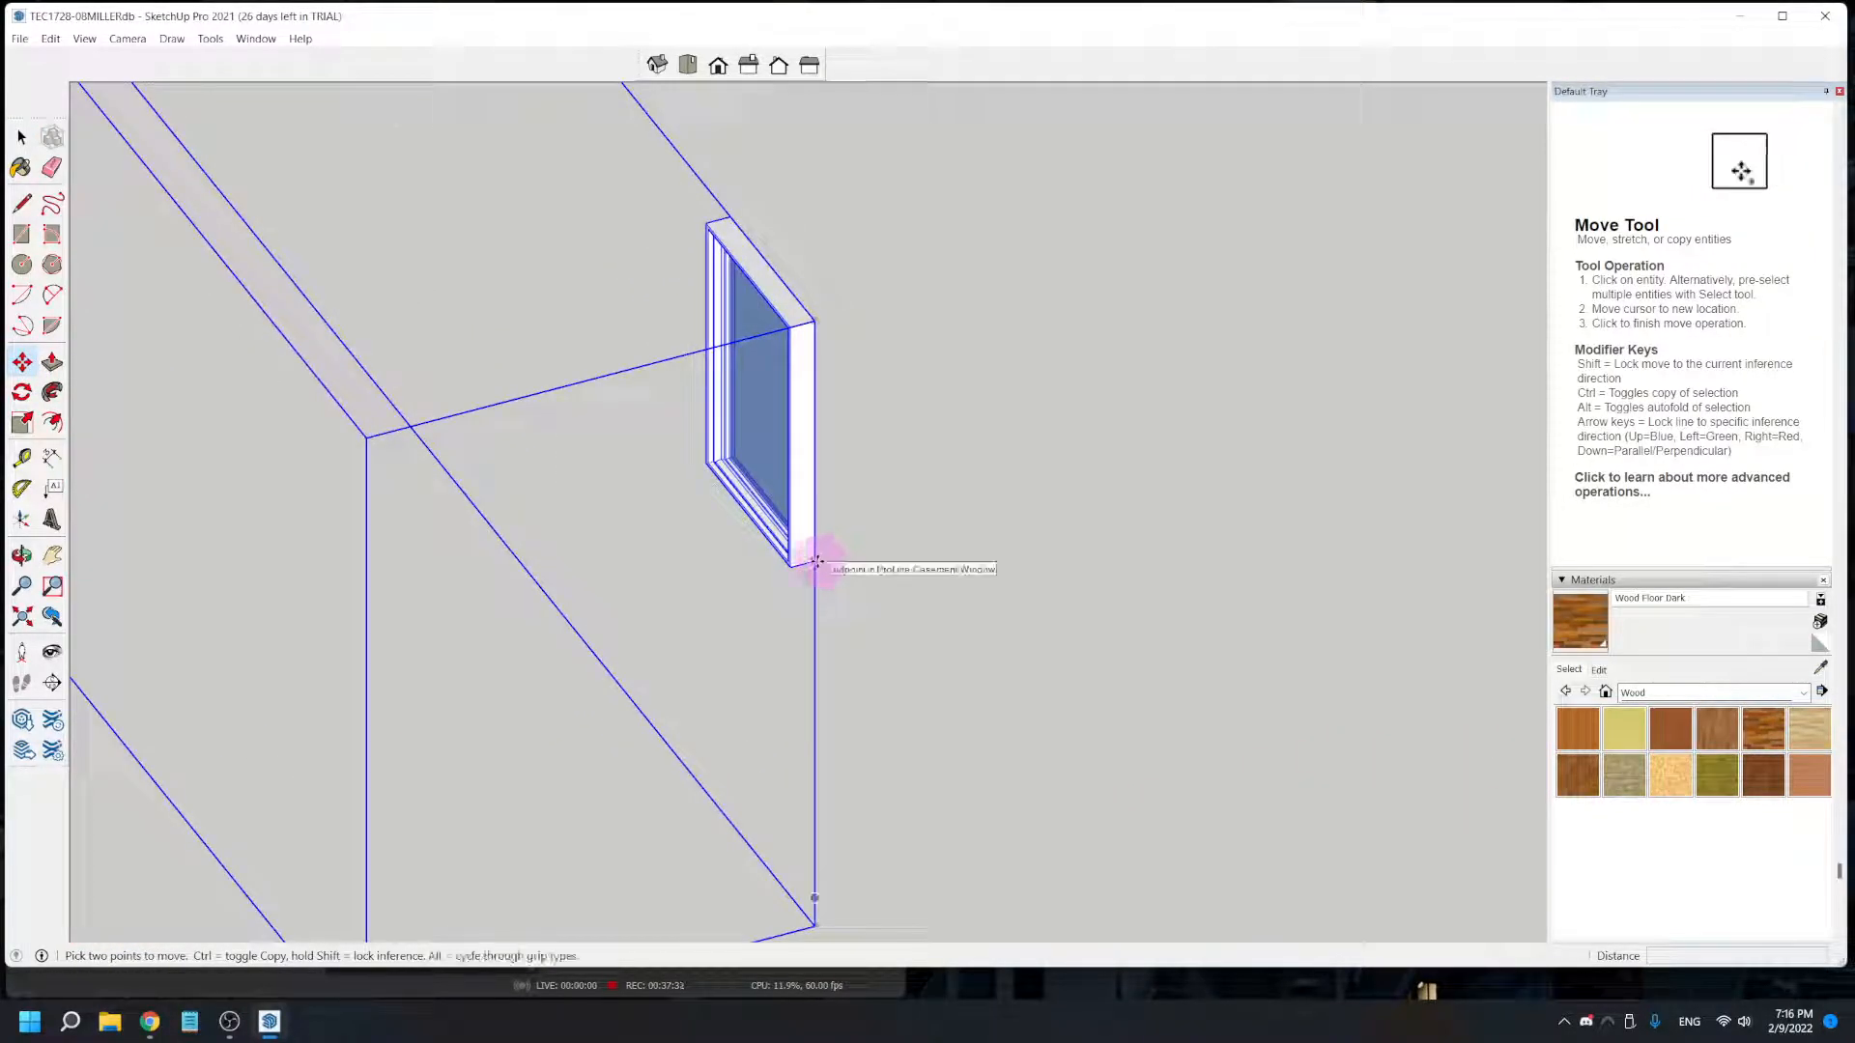
{"action": "left_click", "coordinate": [816, 561]}
{"action": "scroll", "coordinate": [704, 431], "scroll_direction": "down", "scroll_amount": 4}
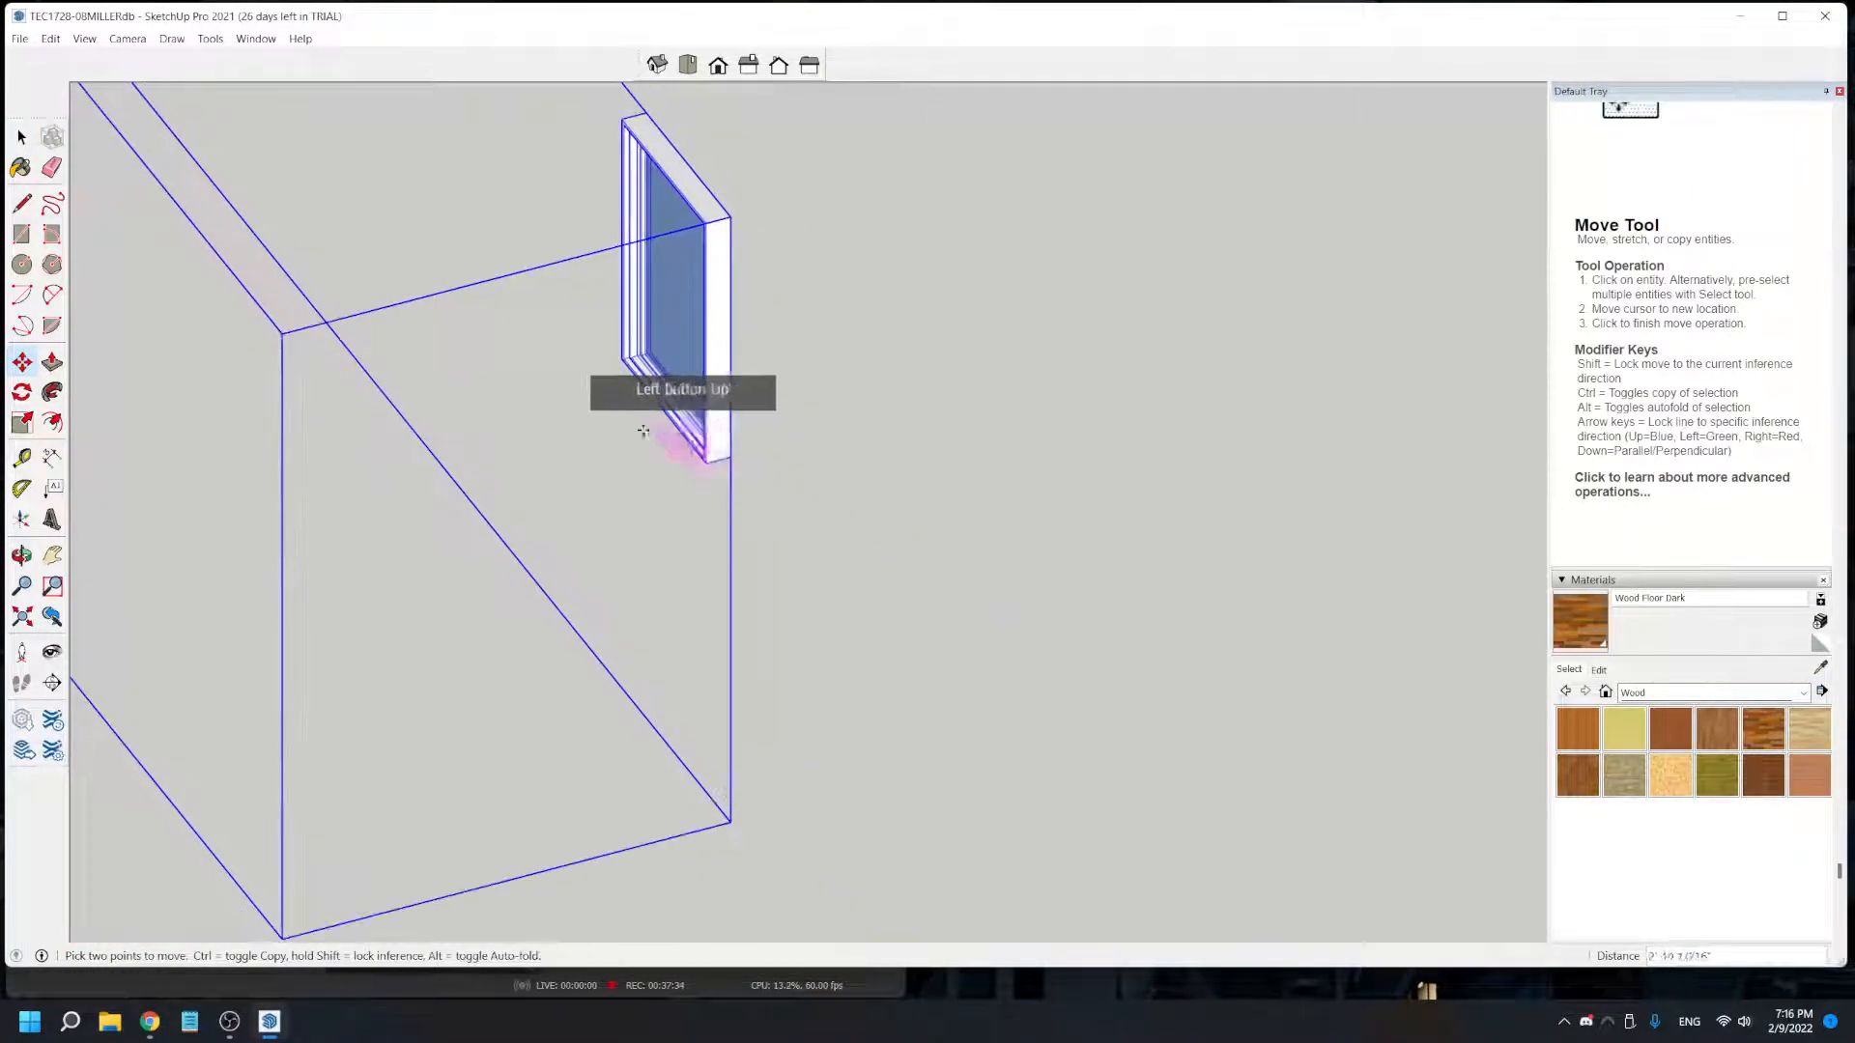
{"action": "middle_click_drag", "start_coordinate": [381, 667], "coordinate": [1127, 633]}
{"action": "scroll", "coordinate": [1006, 567], "scroll_direction": "up", "scroll_amount": 6}
{"action": "mouse_move", "coordinate": [1127, 633]}
{"action": "left_mouse_down"}
{"action": "mouse_move", "coordinate": [1110, 629]}
{"action": "mouse_move", "coordinate": [1120, 290]}
{"action": "mouse_move", "coordinate": [1118, 632]}
{"action": "left_mouse_up"}
{"action": "middle_click_drag", "start_coordinate": [1117, 633], "coordinate": [1002, 705]}
{"action": "scroll", "coordinate": [1150, 659], "scroll_direction": "up", "scroll_amount": 6}
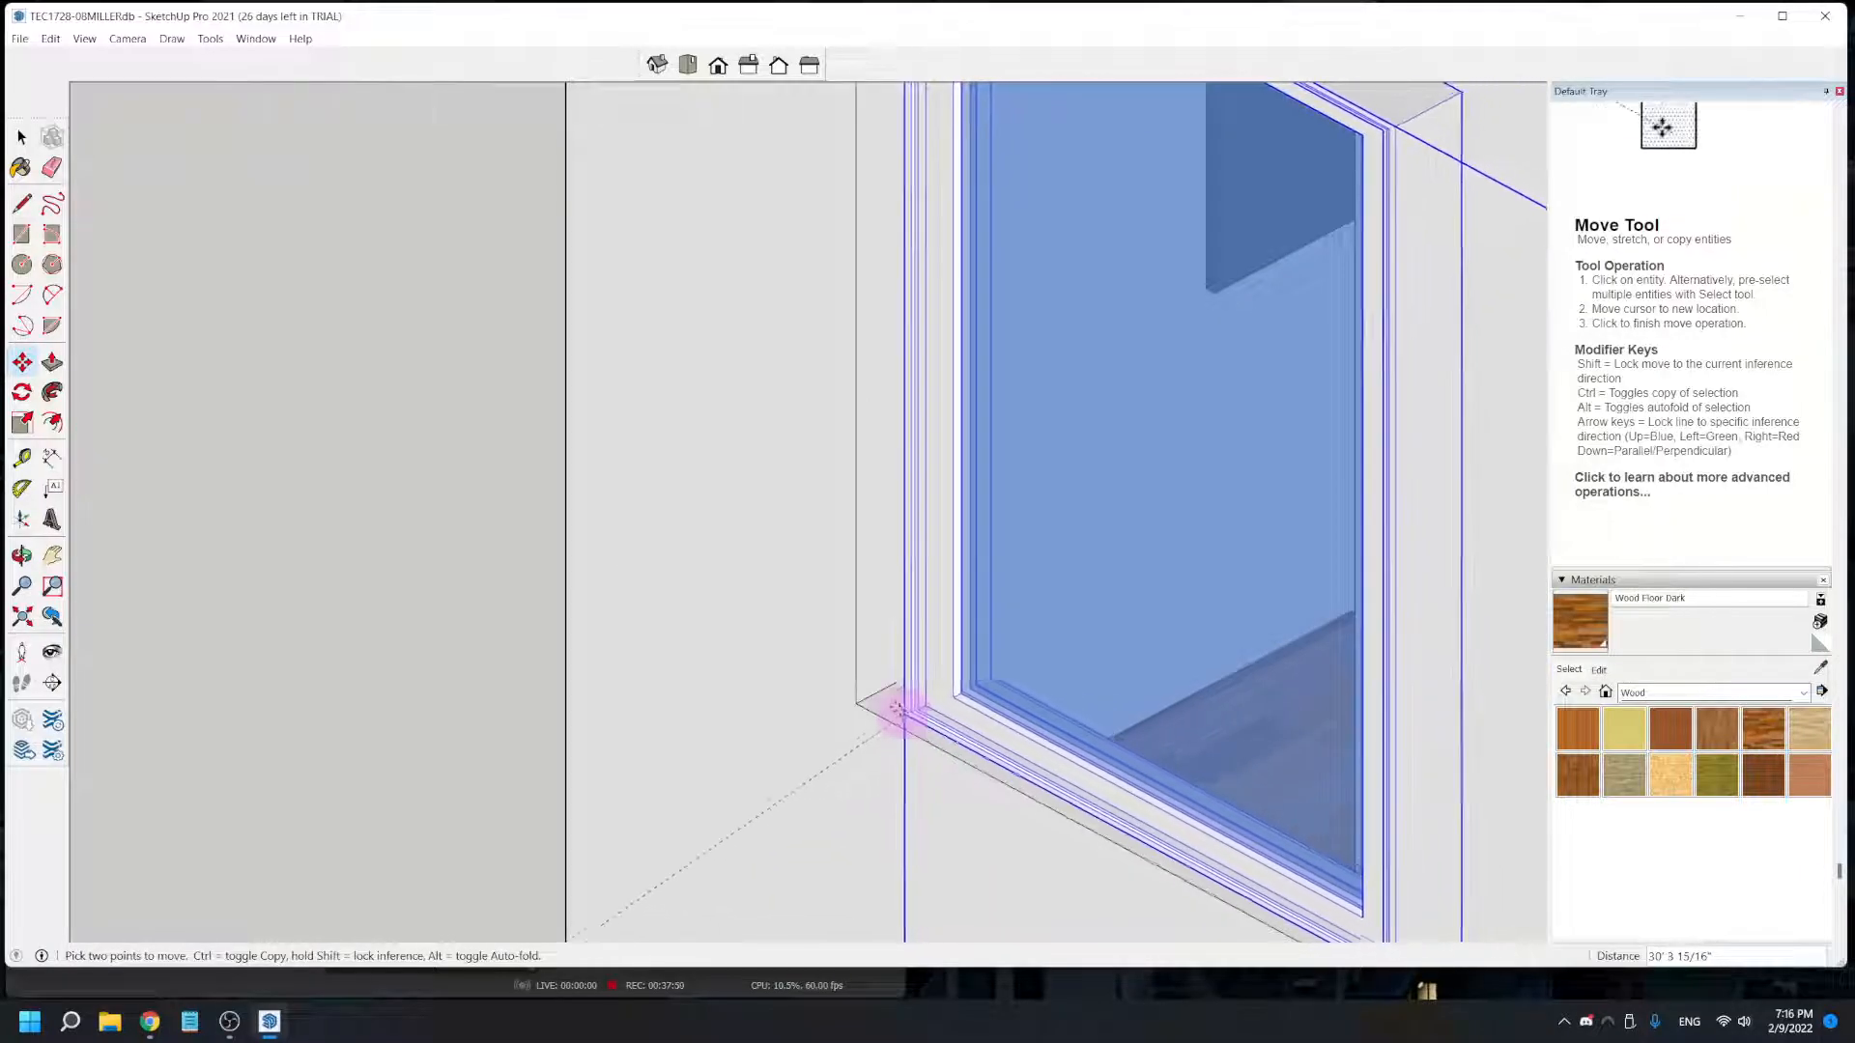
{"action": "left_click", "coordinate": [985, 664]}
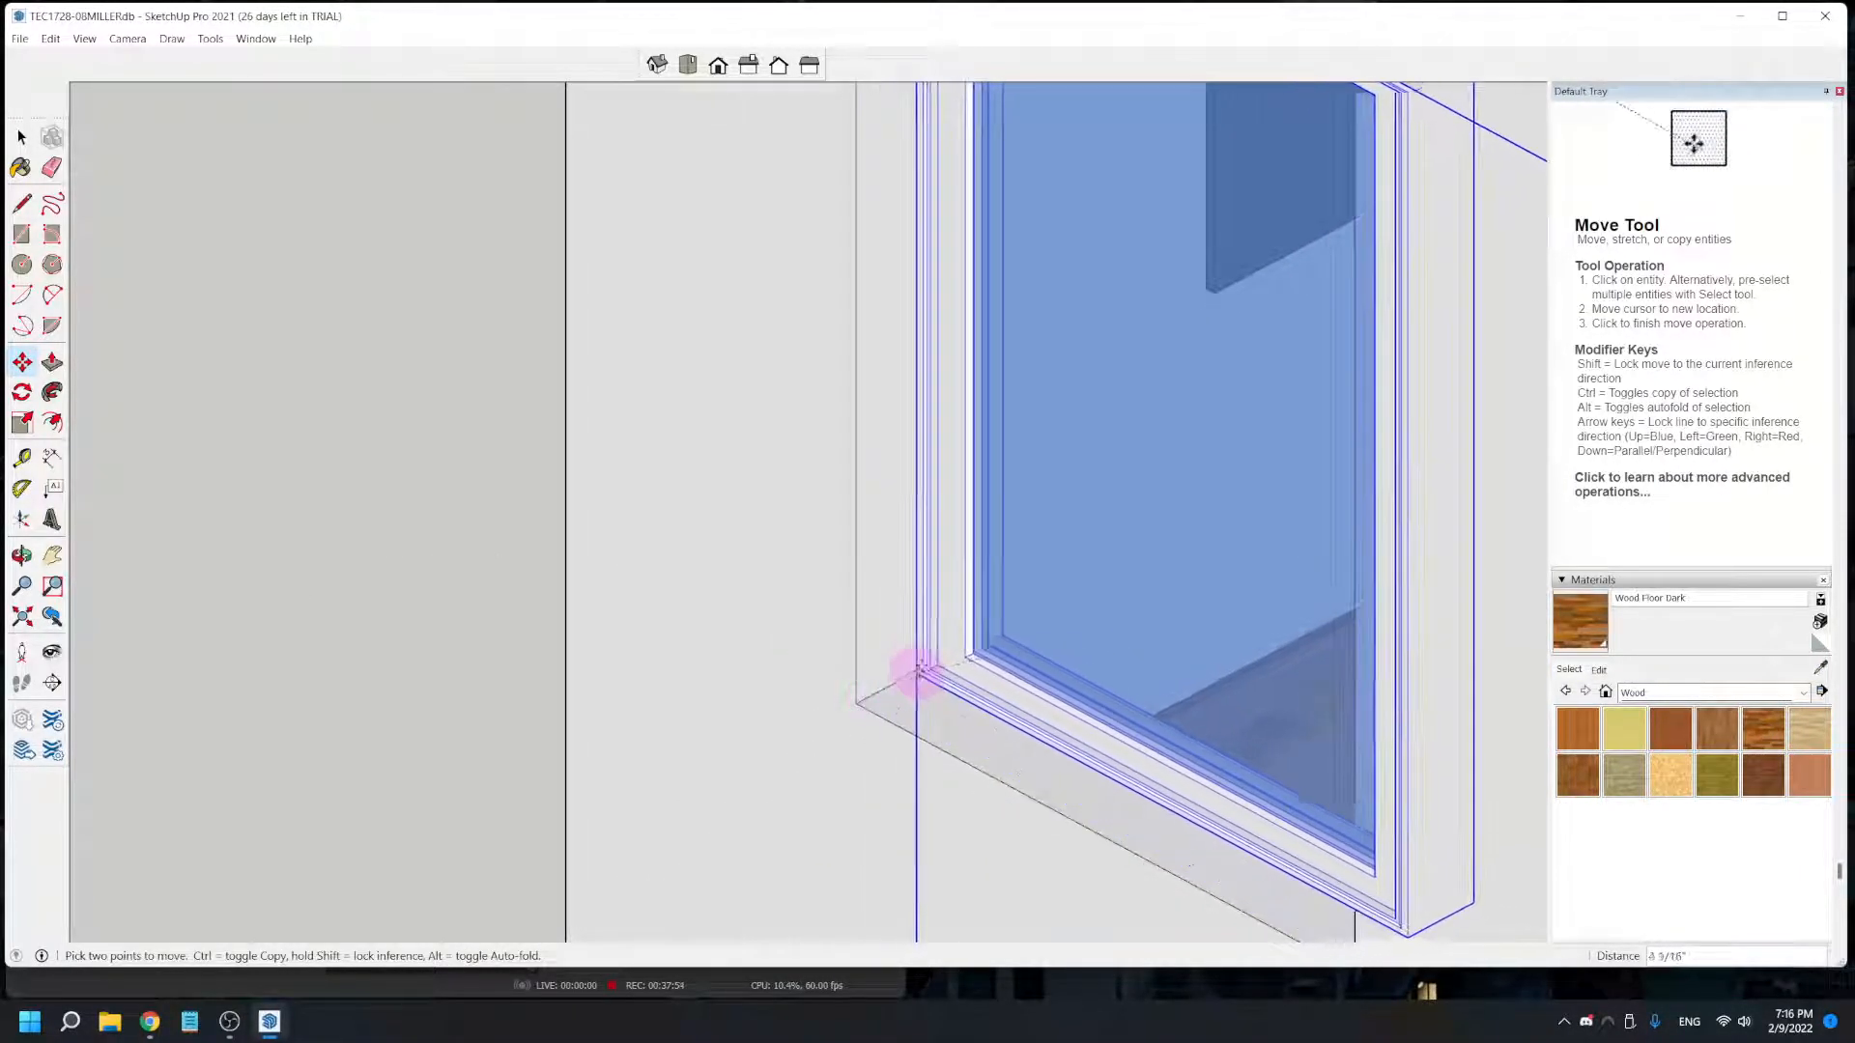
- Realign the window so its lower corner meets the opening's lower outer corner, flush with the wall face
{"action": "left_click", "coordinate": [937, 665]}
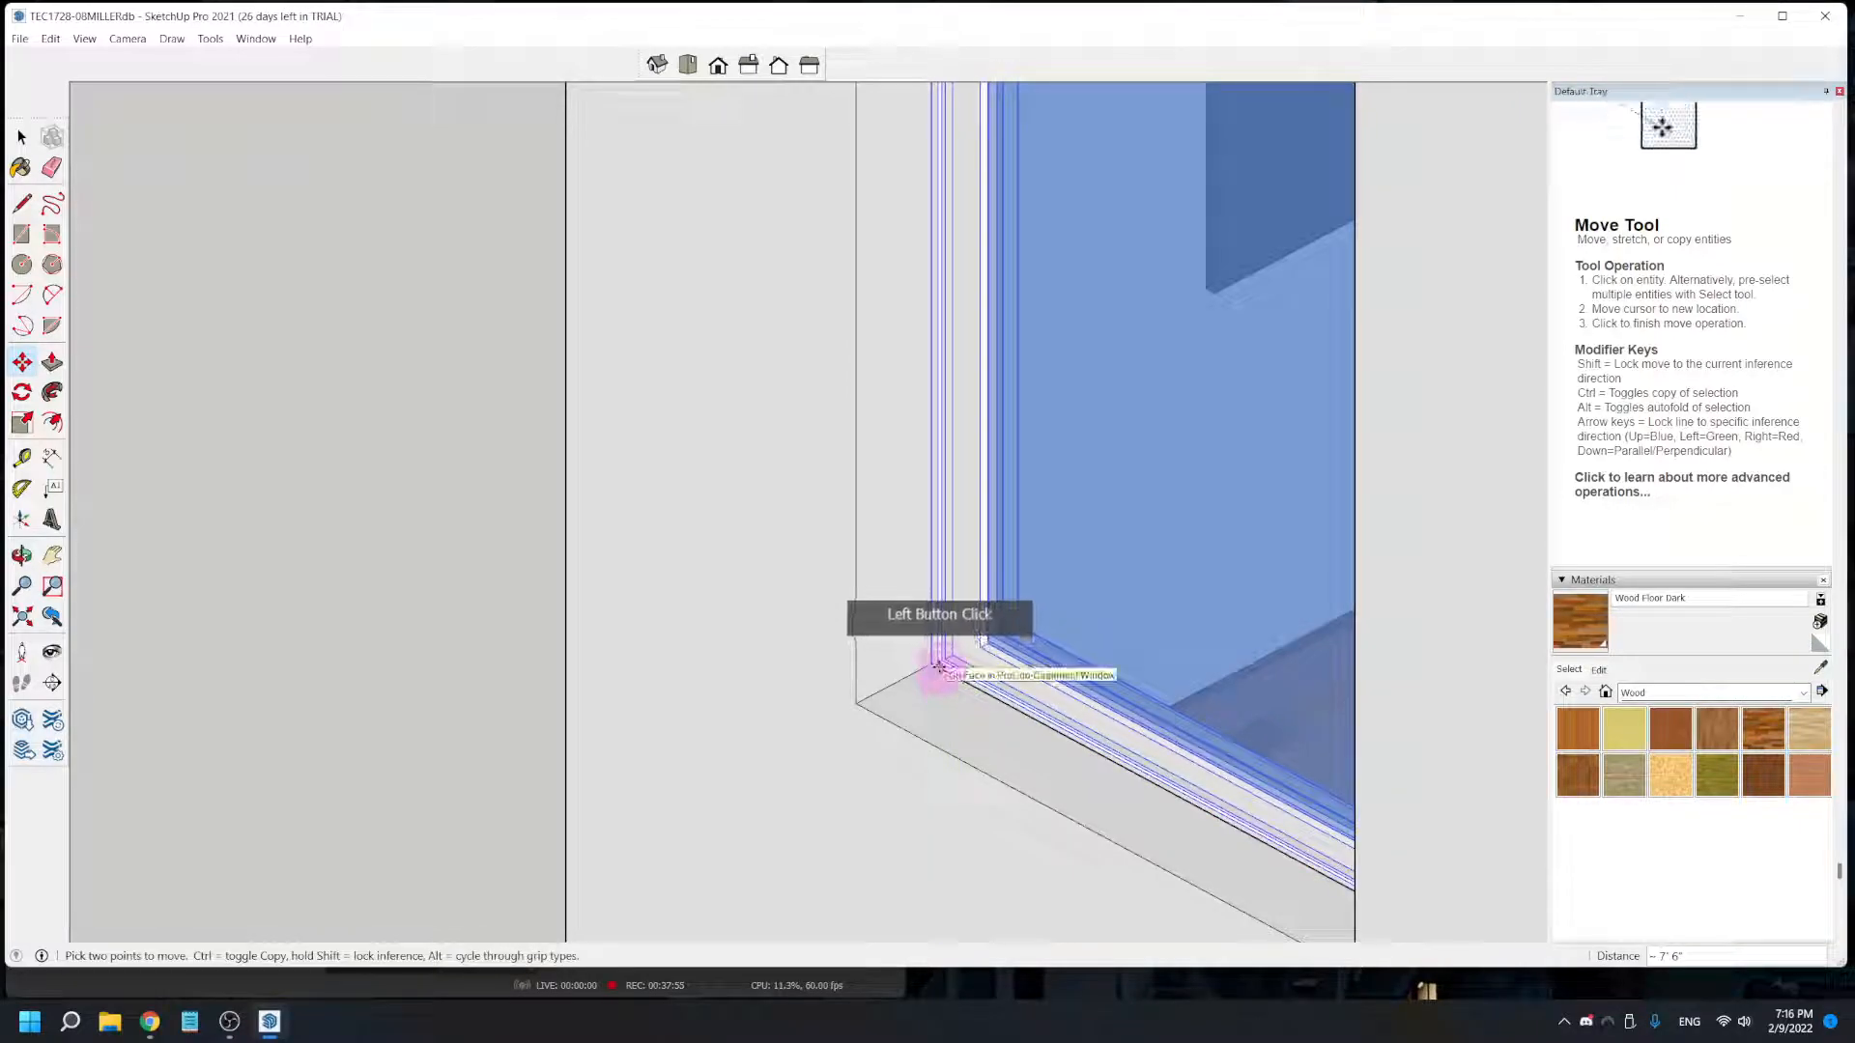
{"action": "left_click", "coordinate": [867, 704]}
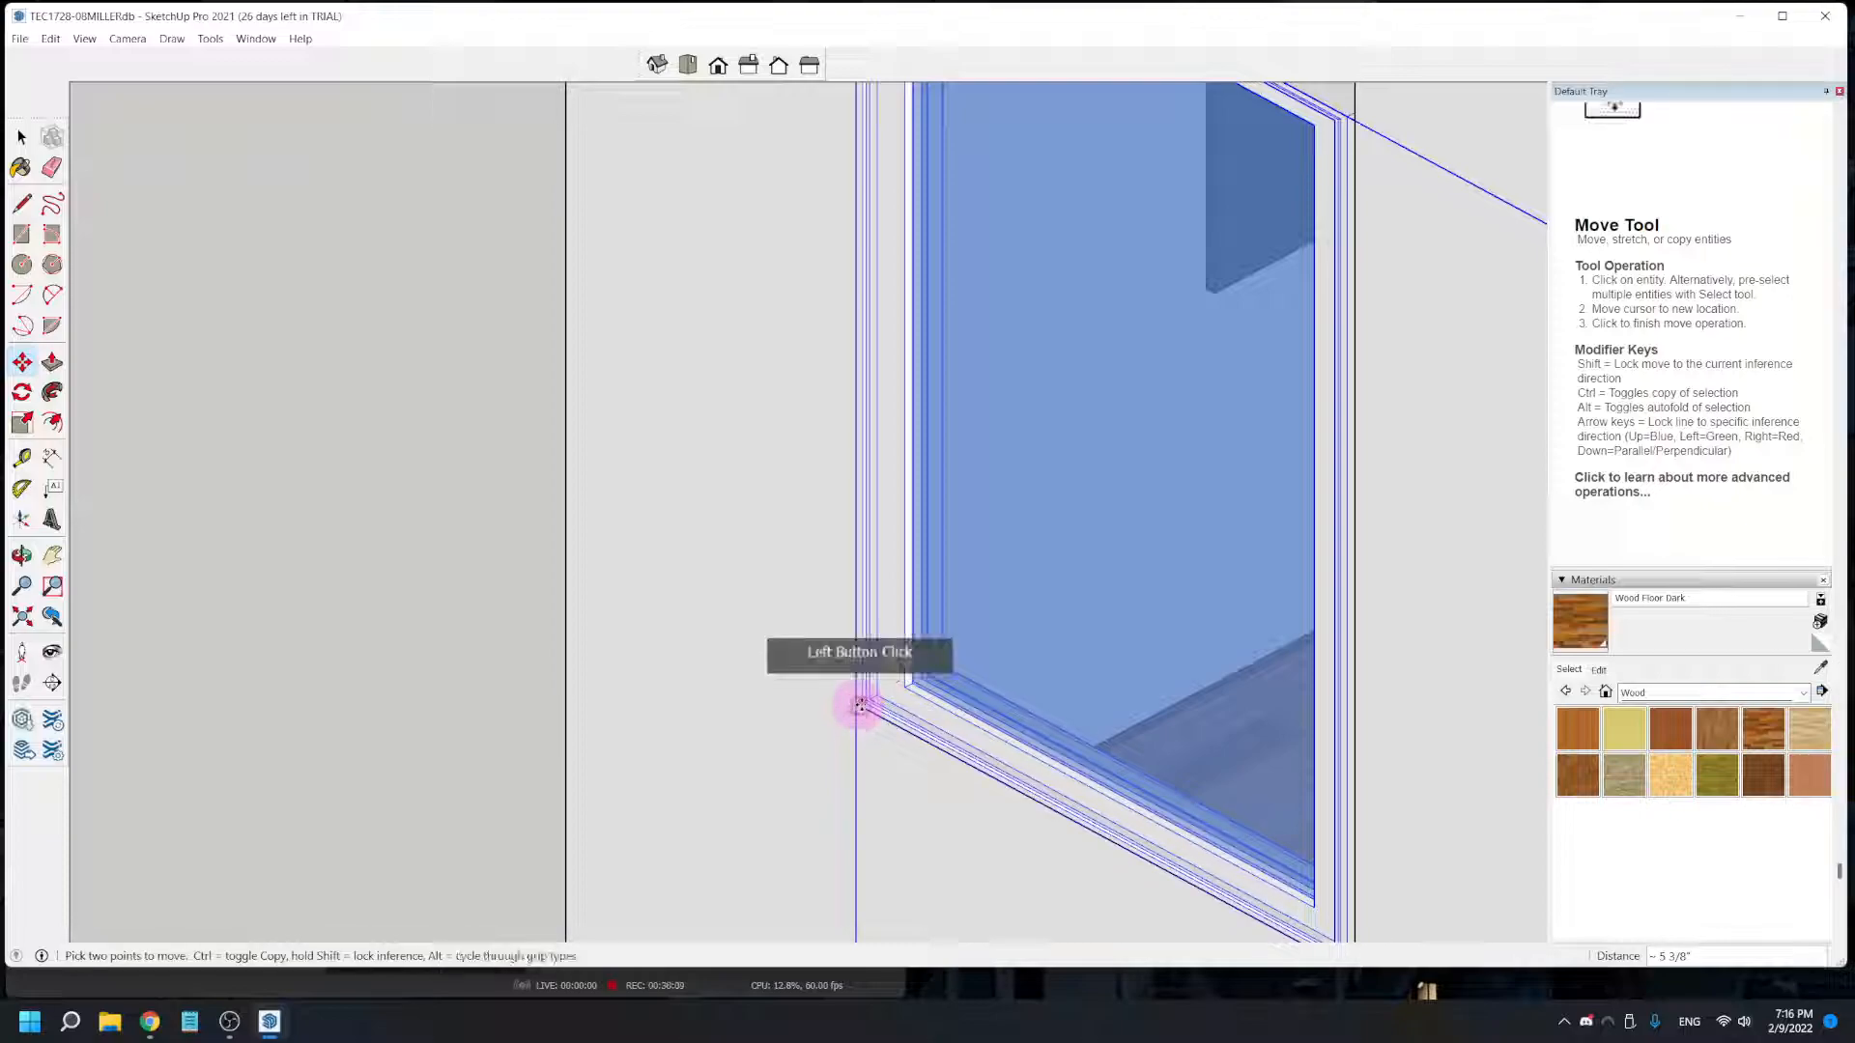
{"action": "left_click", "coordinate": [859, 706]}
{"action": "scroll", "coordinate": [859, 706], "scroll_direction": "down", "scroll_amount": 4}
{"action": "middle_click_drag", "start_coordinate": [882, 758], "coordinate": [918, 744]}
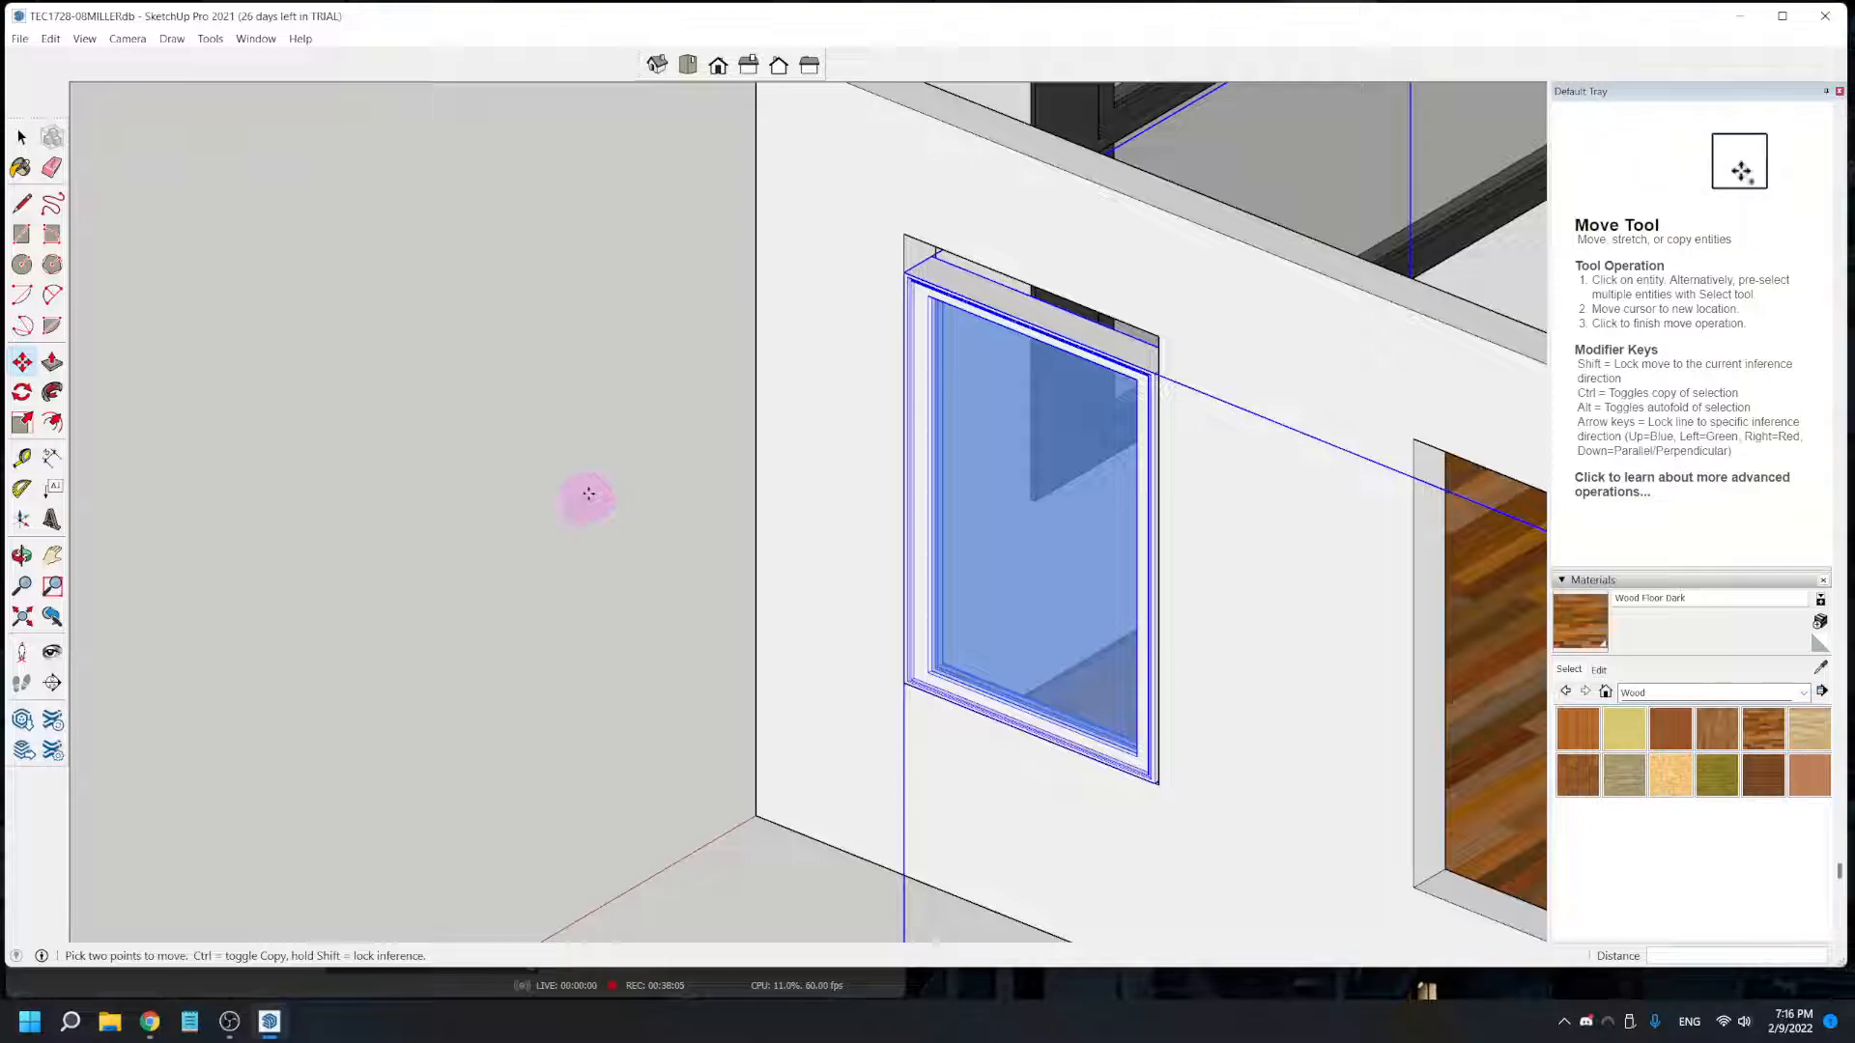
{"action": "scroll", "coordinate": [1027, 347], "scroll_direction": "down", "scroll_amount": 2}
{"action": "scroll", "coordinate": [1014, 352], "scroll_direction": "up", "scroll_amount": 3}
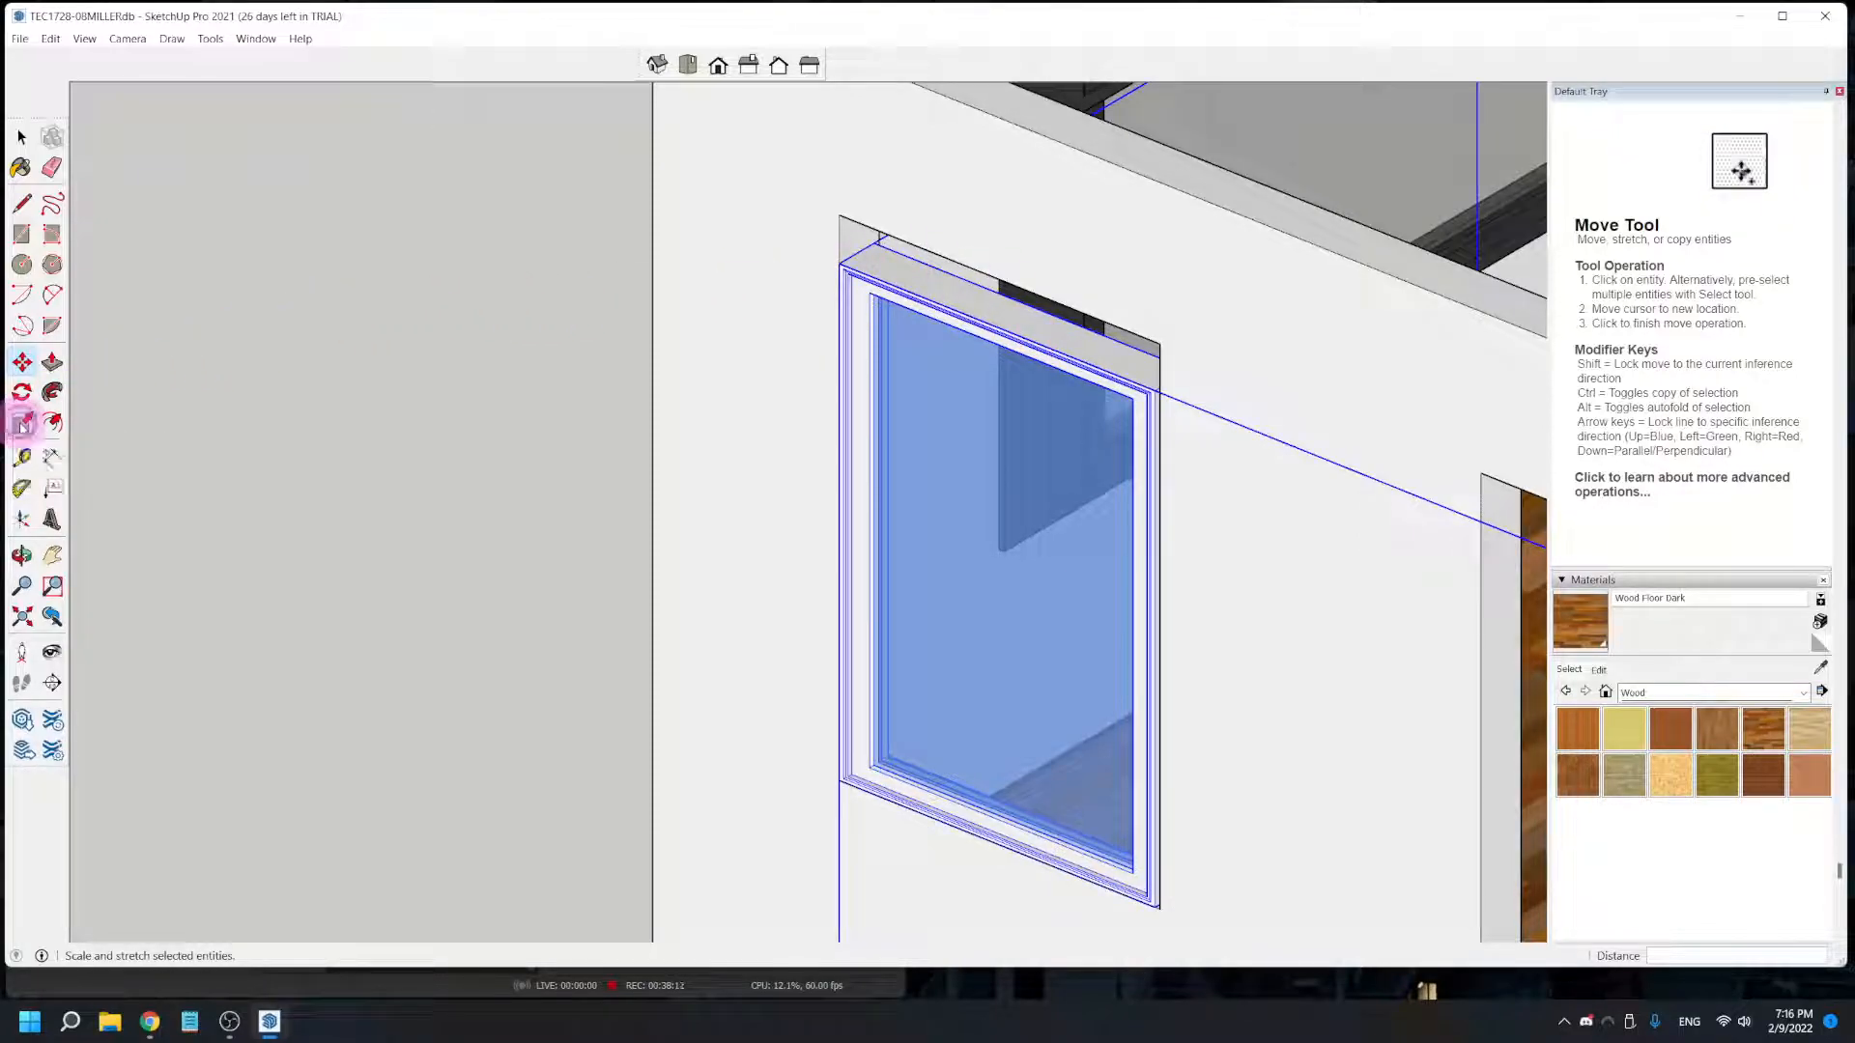
- Scale the window component's height along the blue axis by about 0.42 from its upper grip, undoing the first scaling attempt
{"action": "left_click", "coordinate": [21, 425]}
{"action": "scroll", "coordinate": [818, 457], "scroll_direction": "down", "scroll_amount": 2}
{"action": "scroll", "coordinate": [818, 458], "scroll_direction": "down", "scroll_amount": 3}
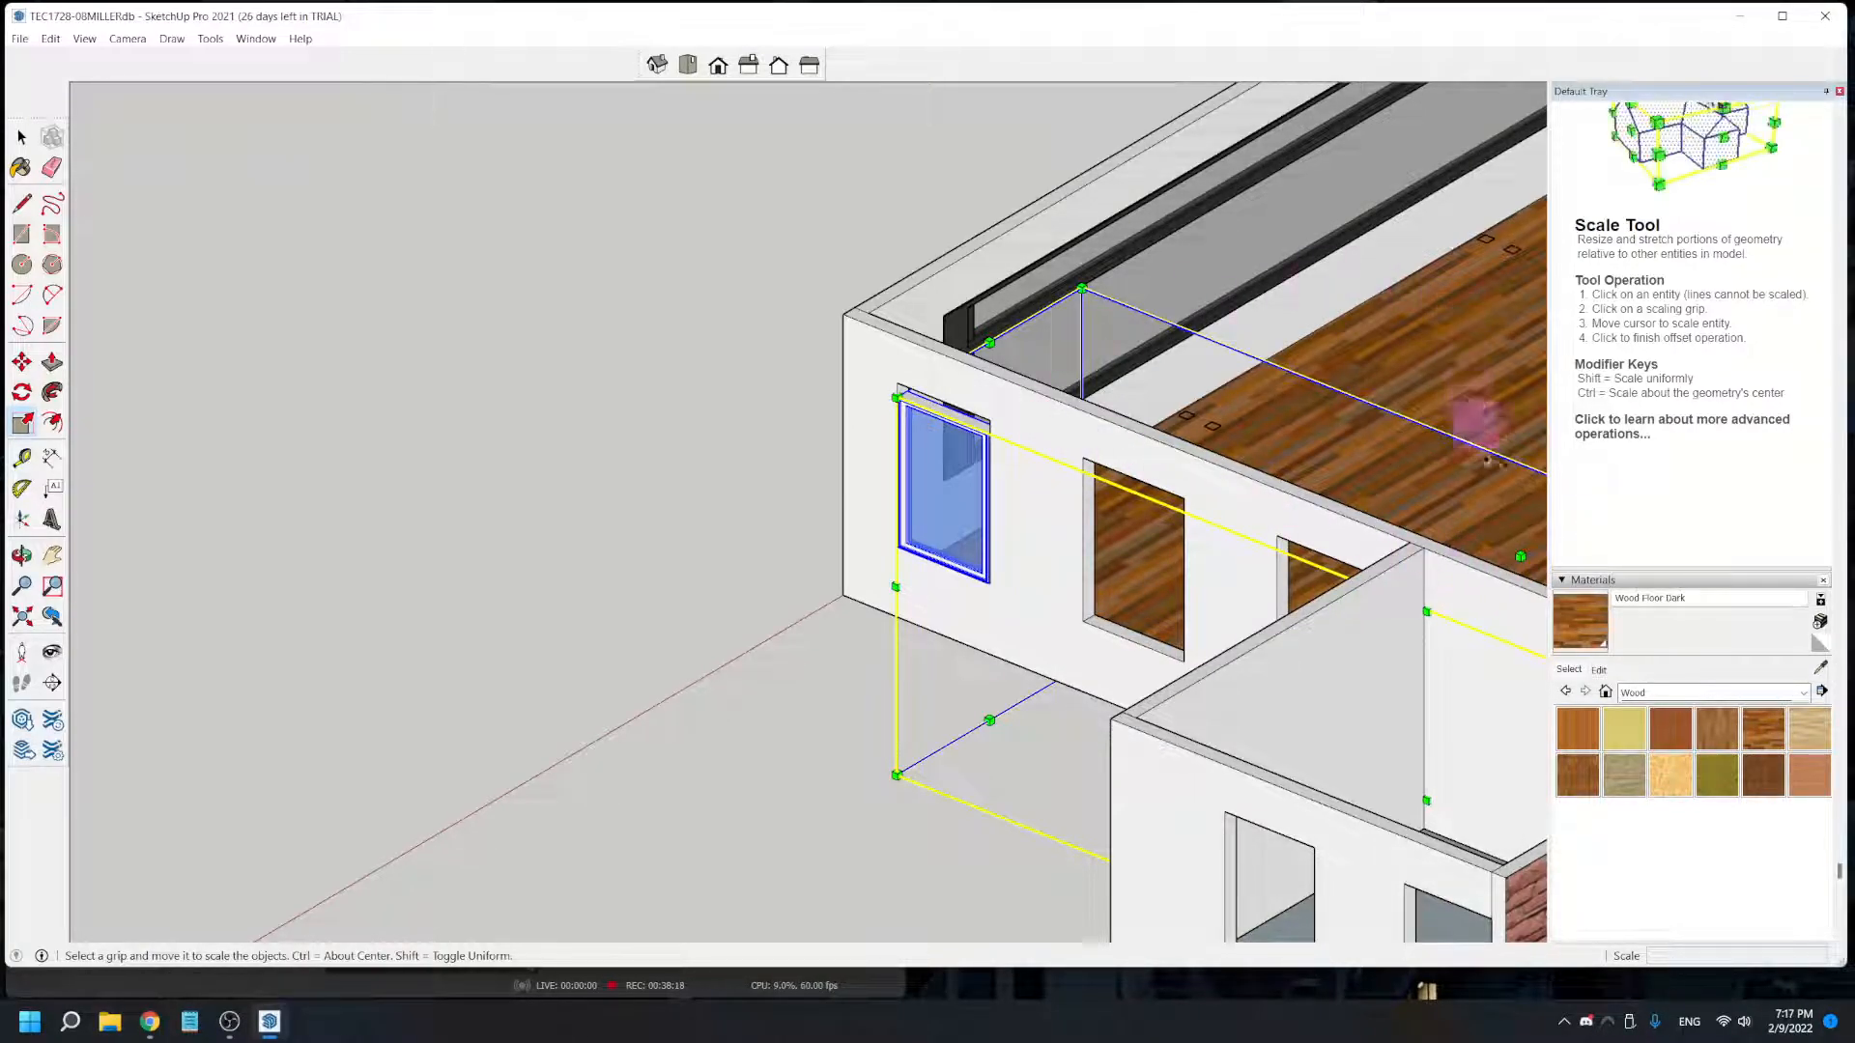
{"action": "left_click_drag", "start_coordinate": [1520, 559], "coordinate": [1457, 505]}
{"action": "key", "text": "ctrl+z"}
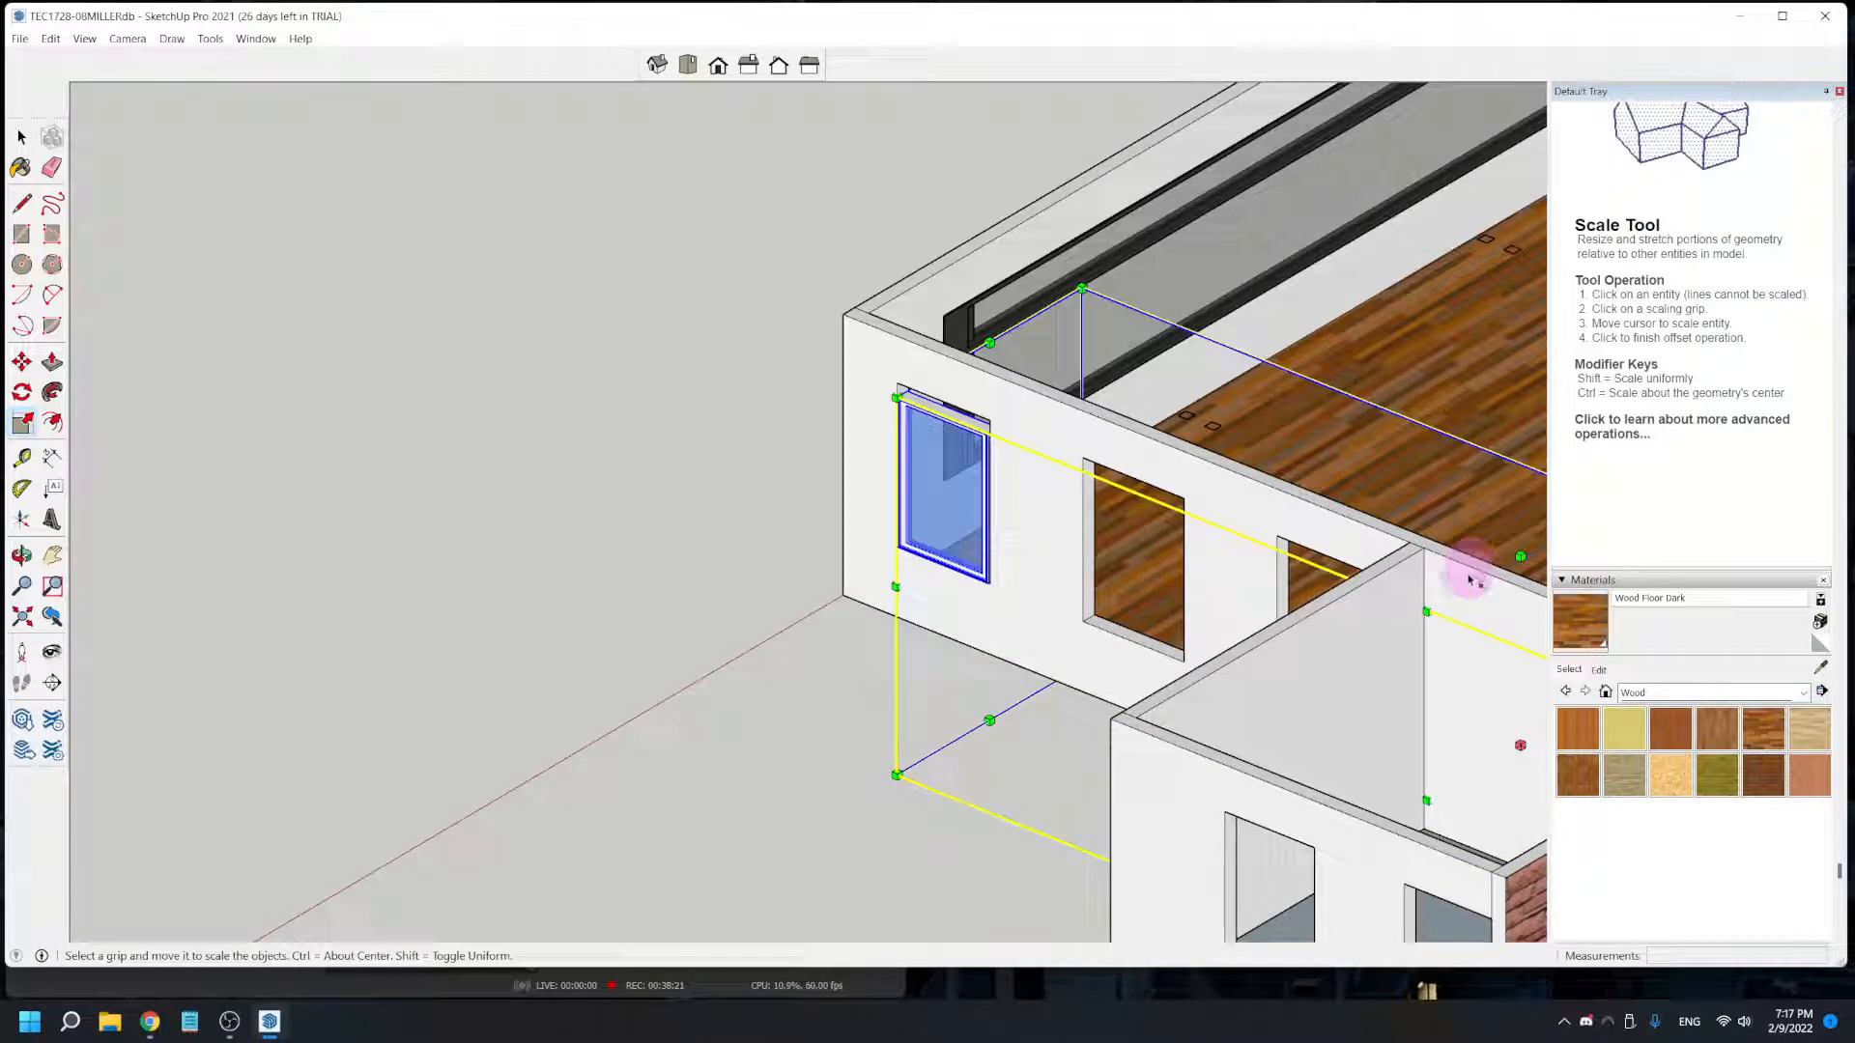
{"action": "left_click", "coordinate": [1520, 557]}
{"action": "left_click", "coordinate": [1523, 515]}
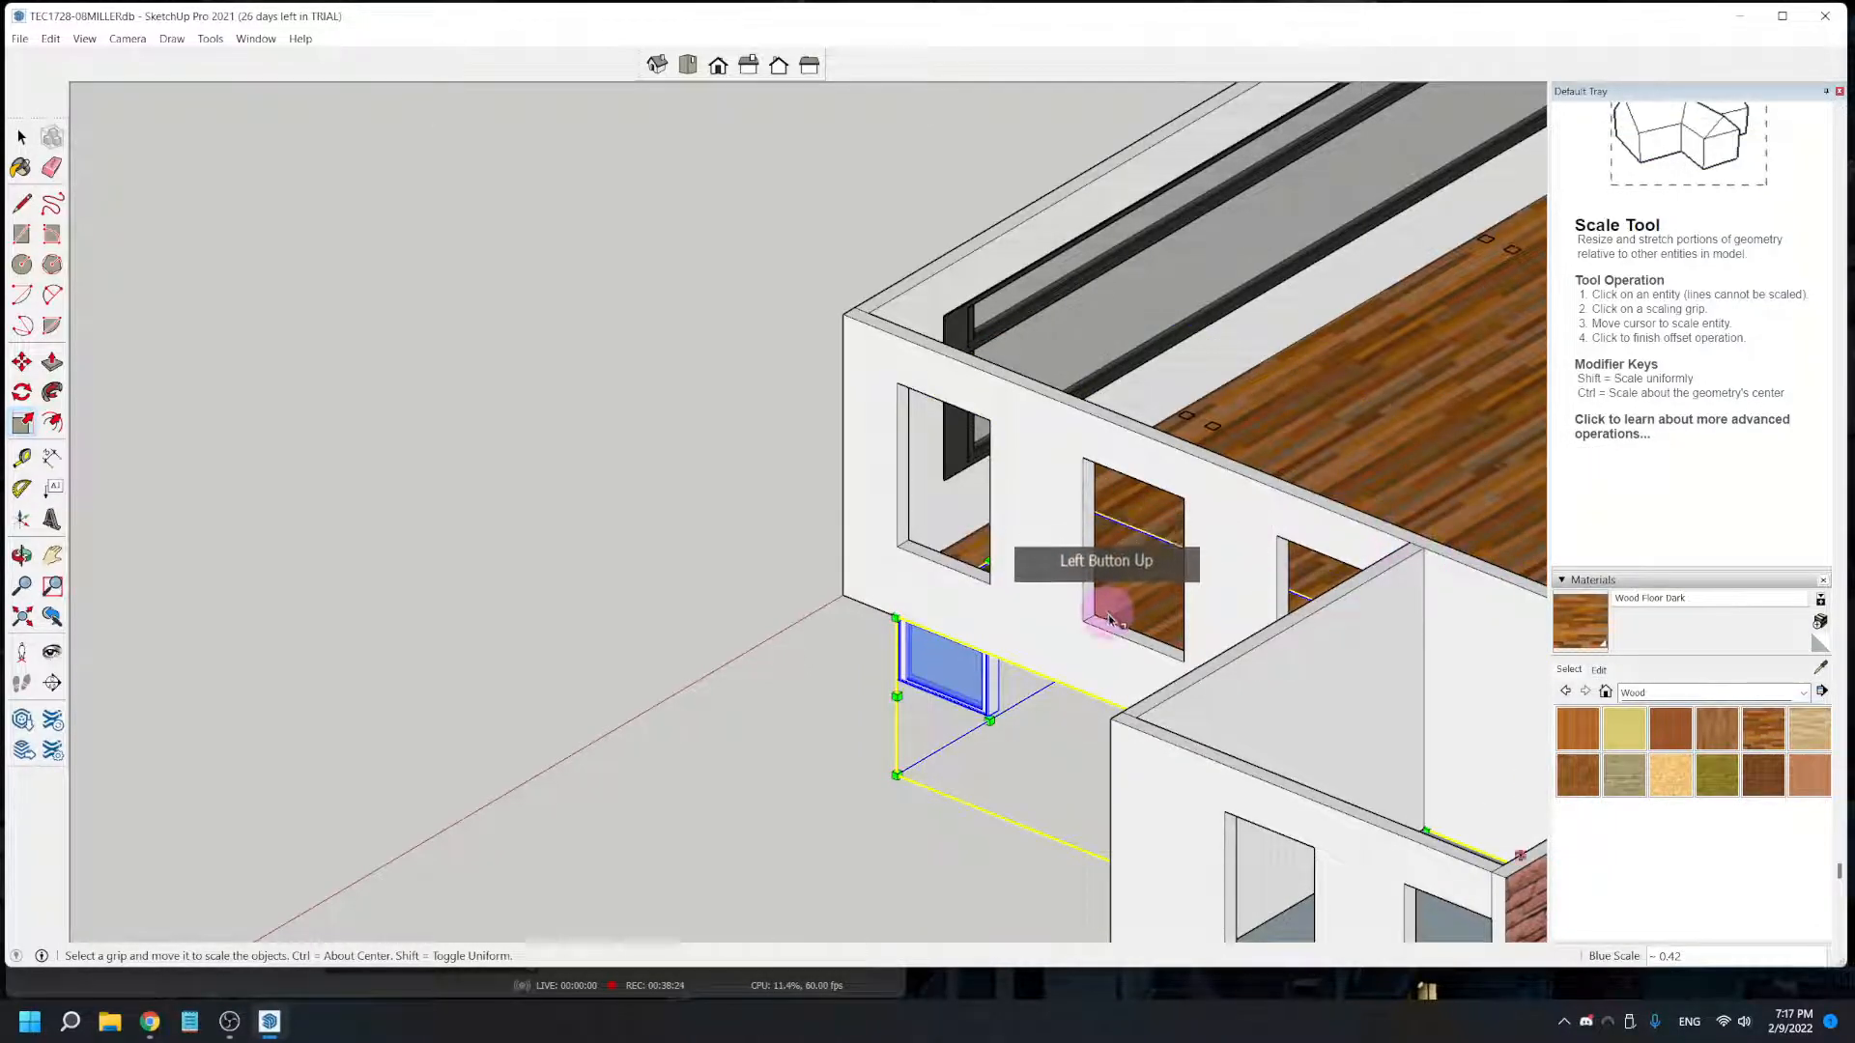
- Undo the last height scaling and delete the window component from the exterior wall's opening
{"action": "key", "text": "ctrl+z"}
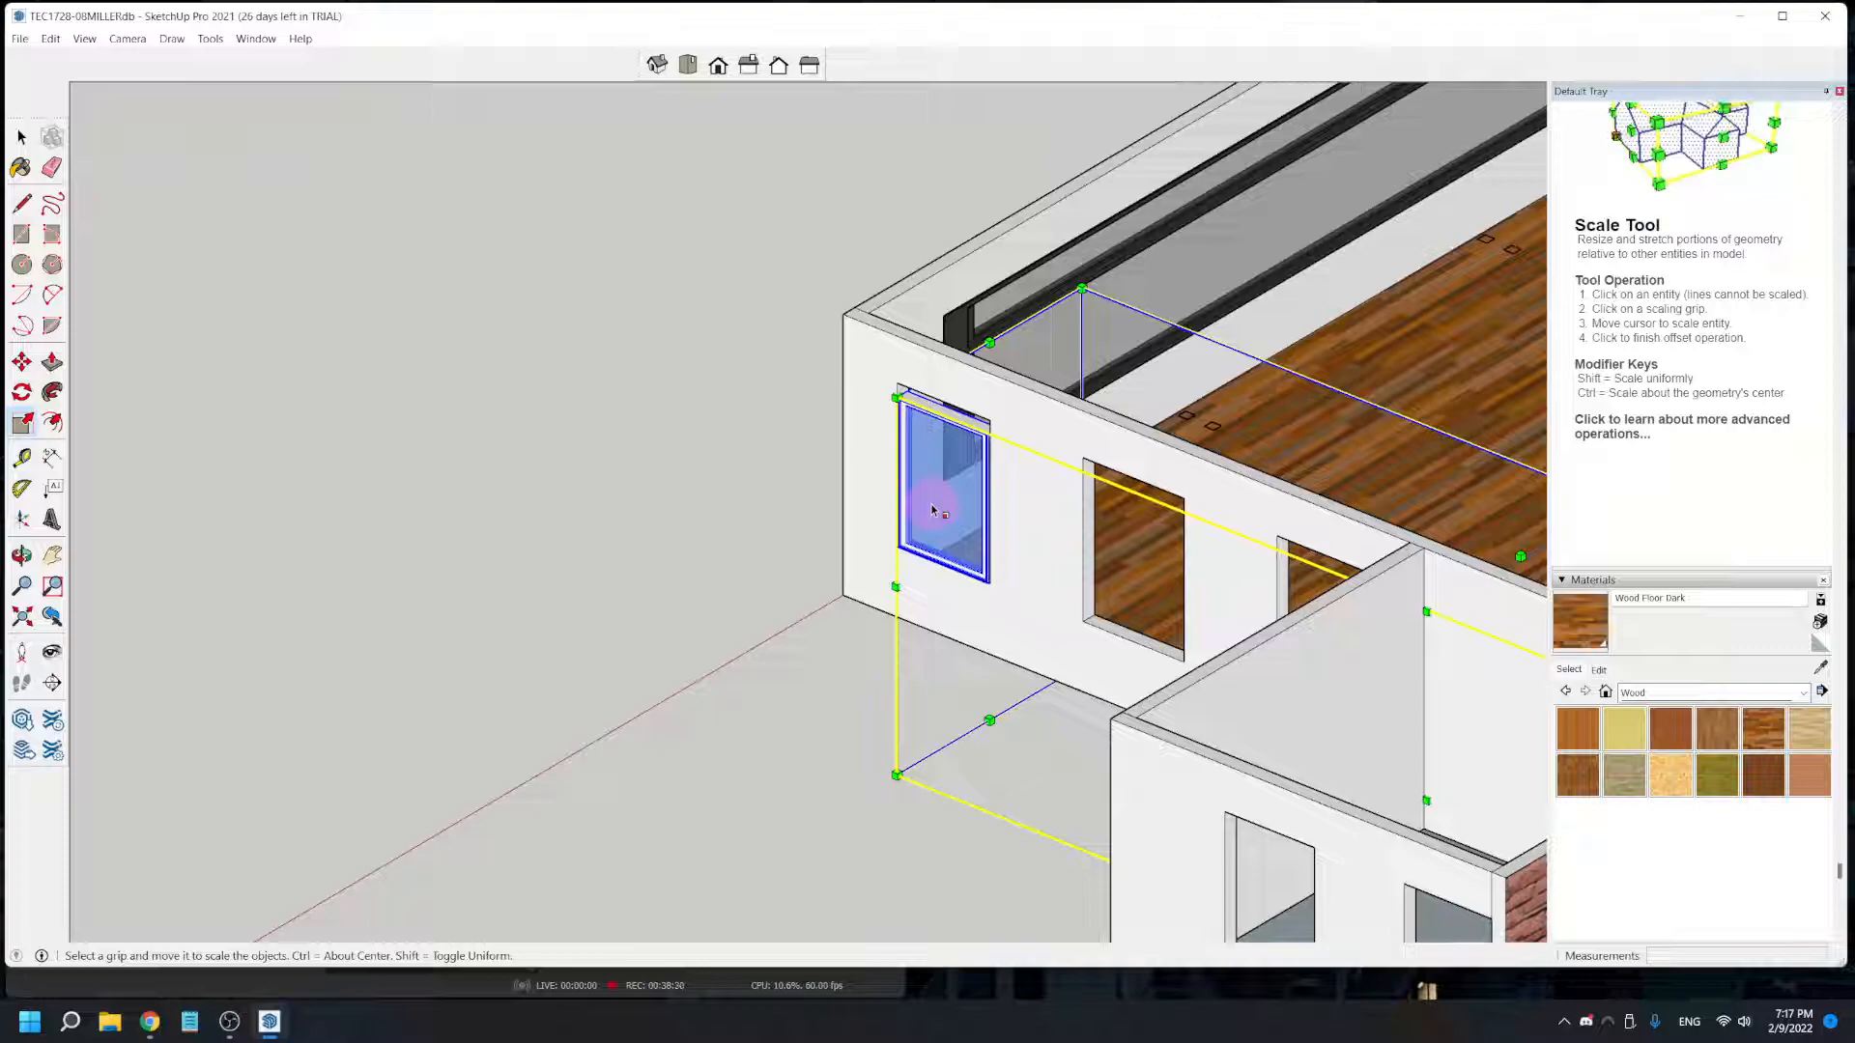
{"action": "left_click", "coordinate": [21, 137]}
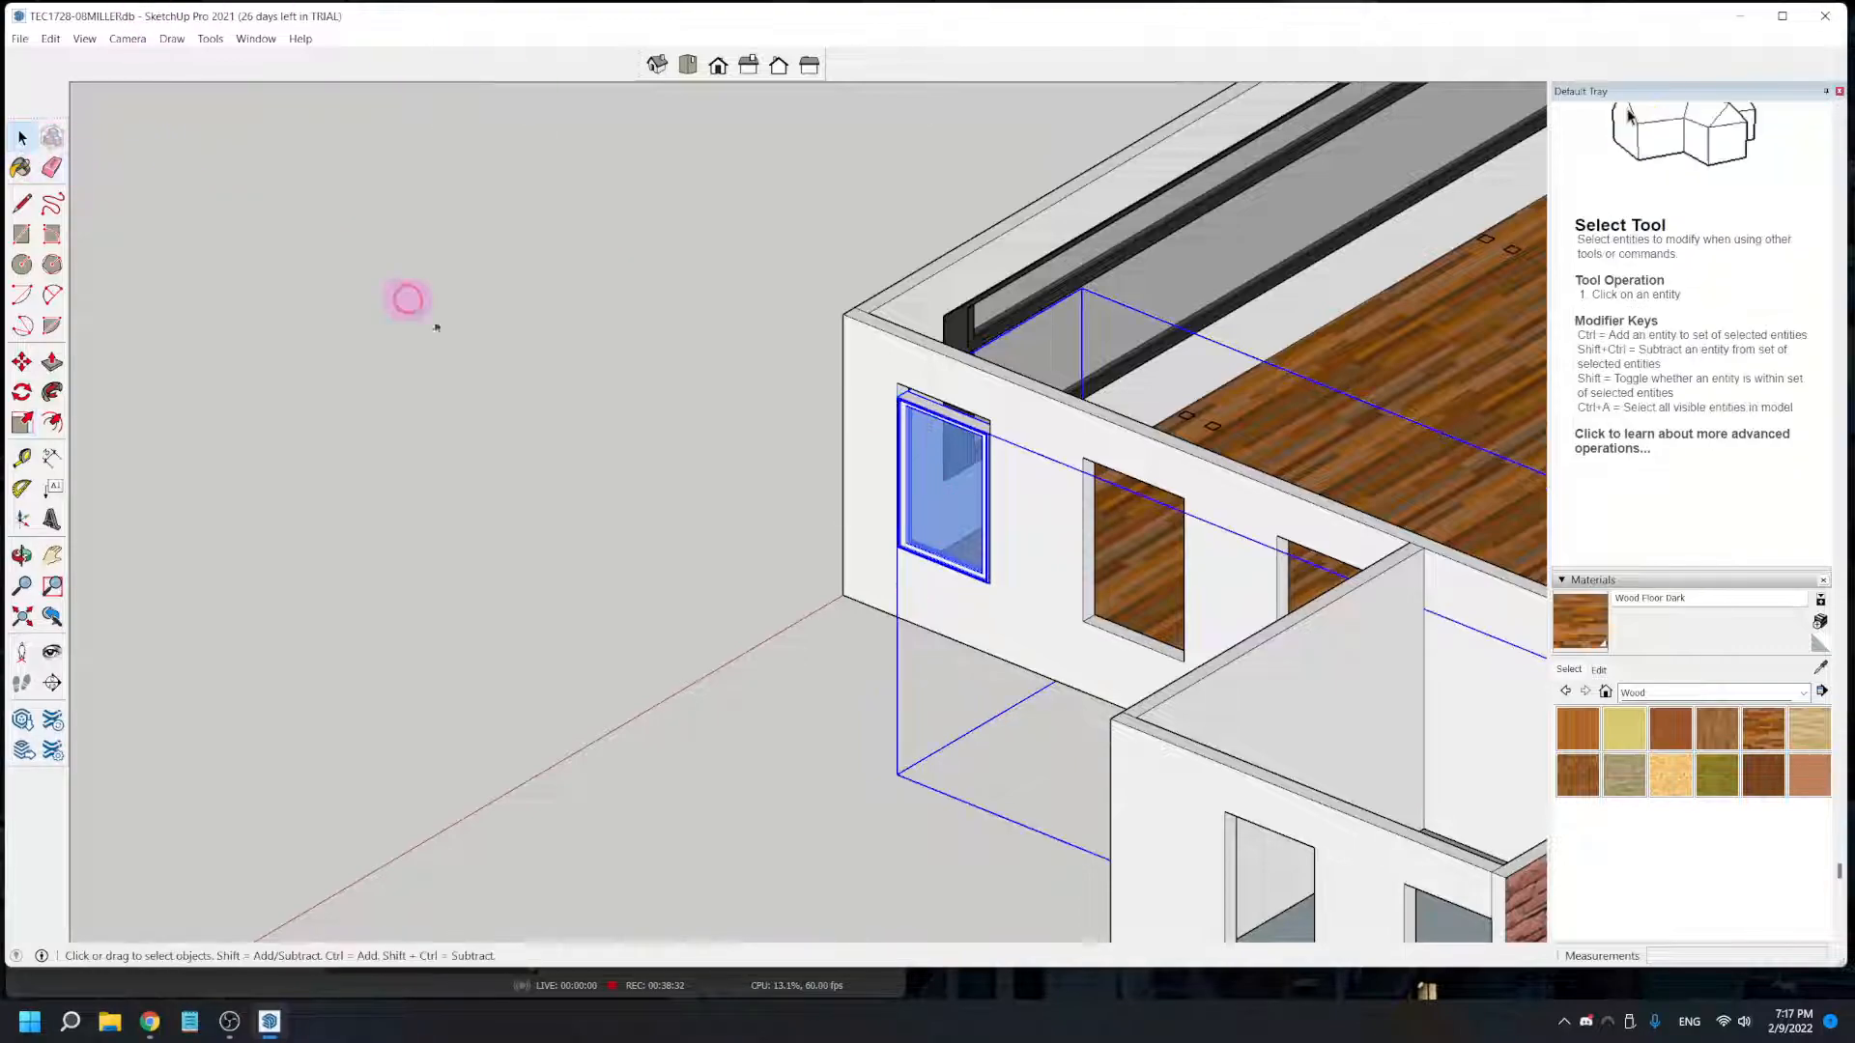
{"action": "left_click", "coordinate": [958, 476]}
{"action": "key", "text": "Delete"}
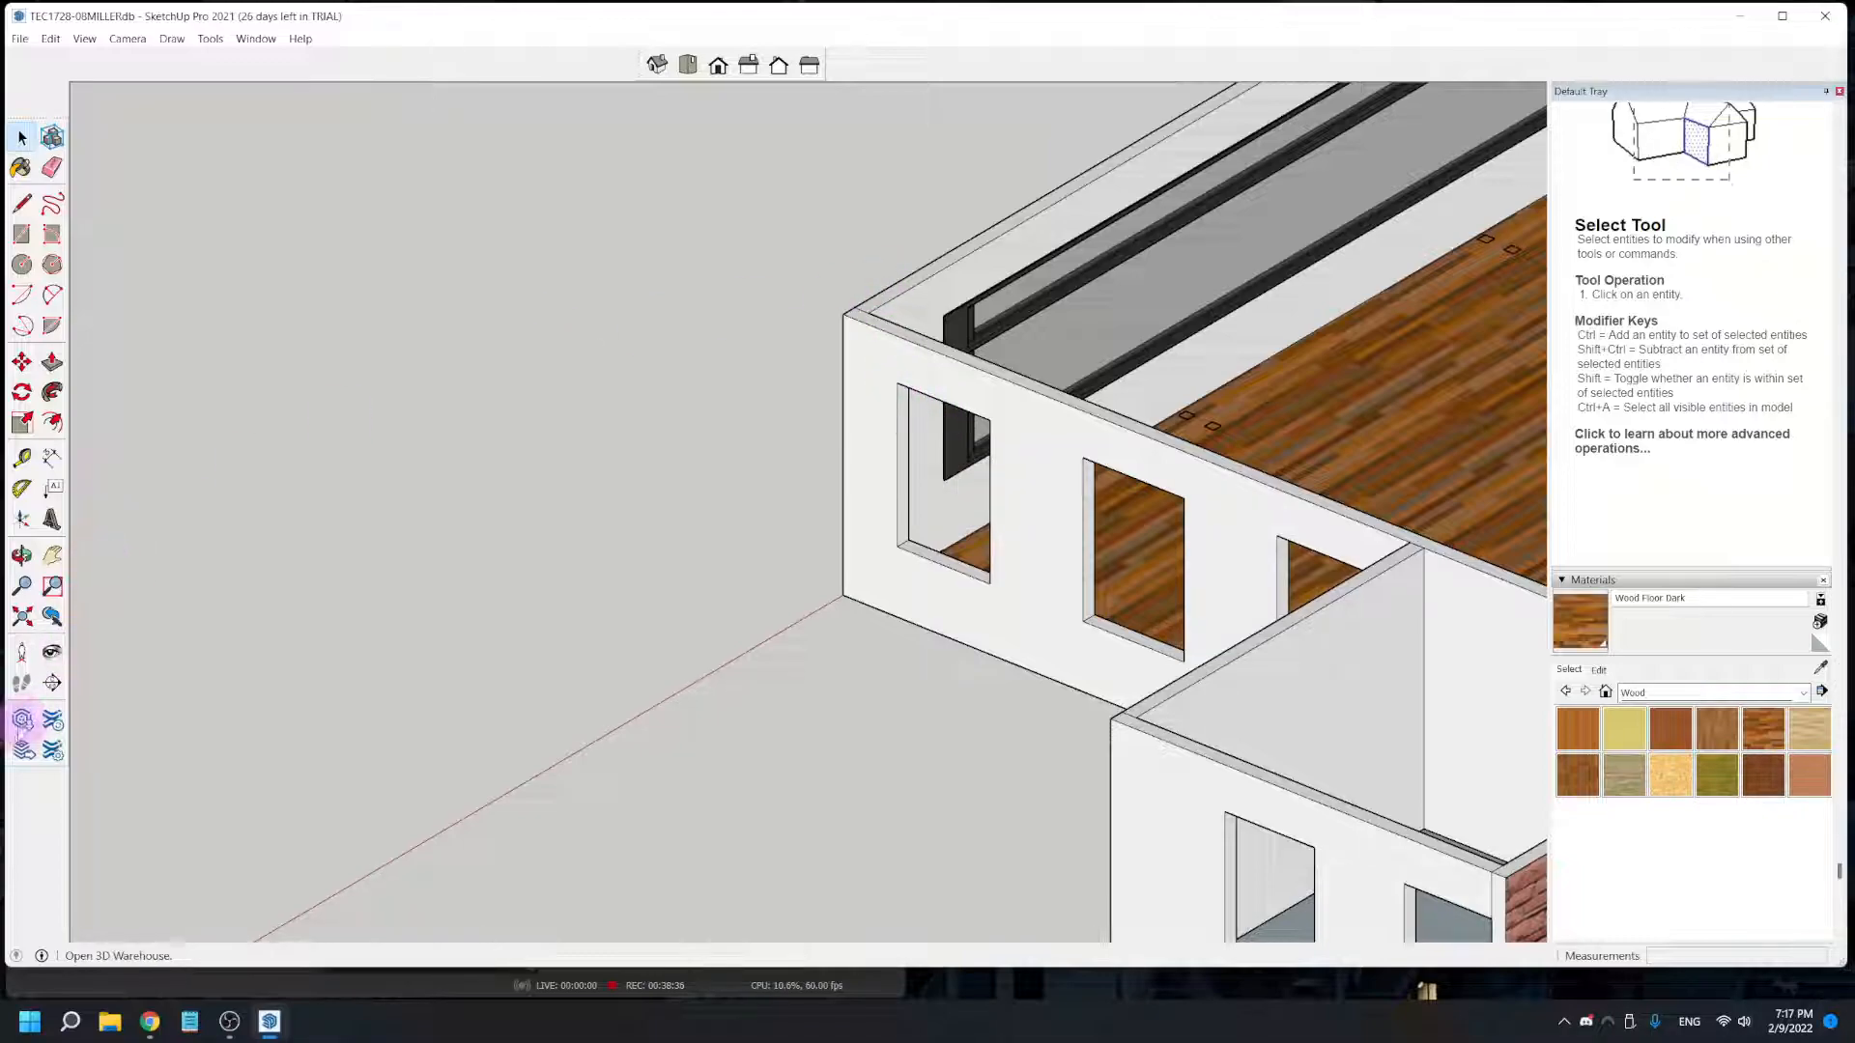
- Load the white double-hung "window" model from the 3D Warehouse into the model and place it on the ground outside the white exterior wall
{"action": "left_click", "coordinate": [27, 720]}
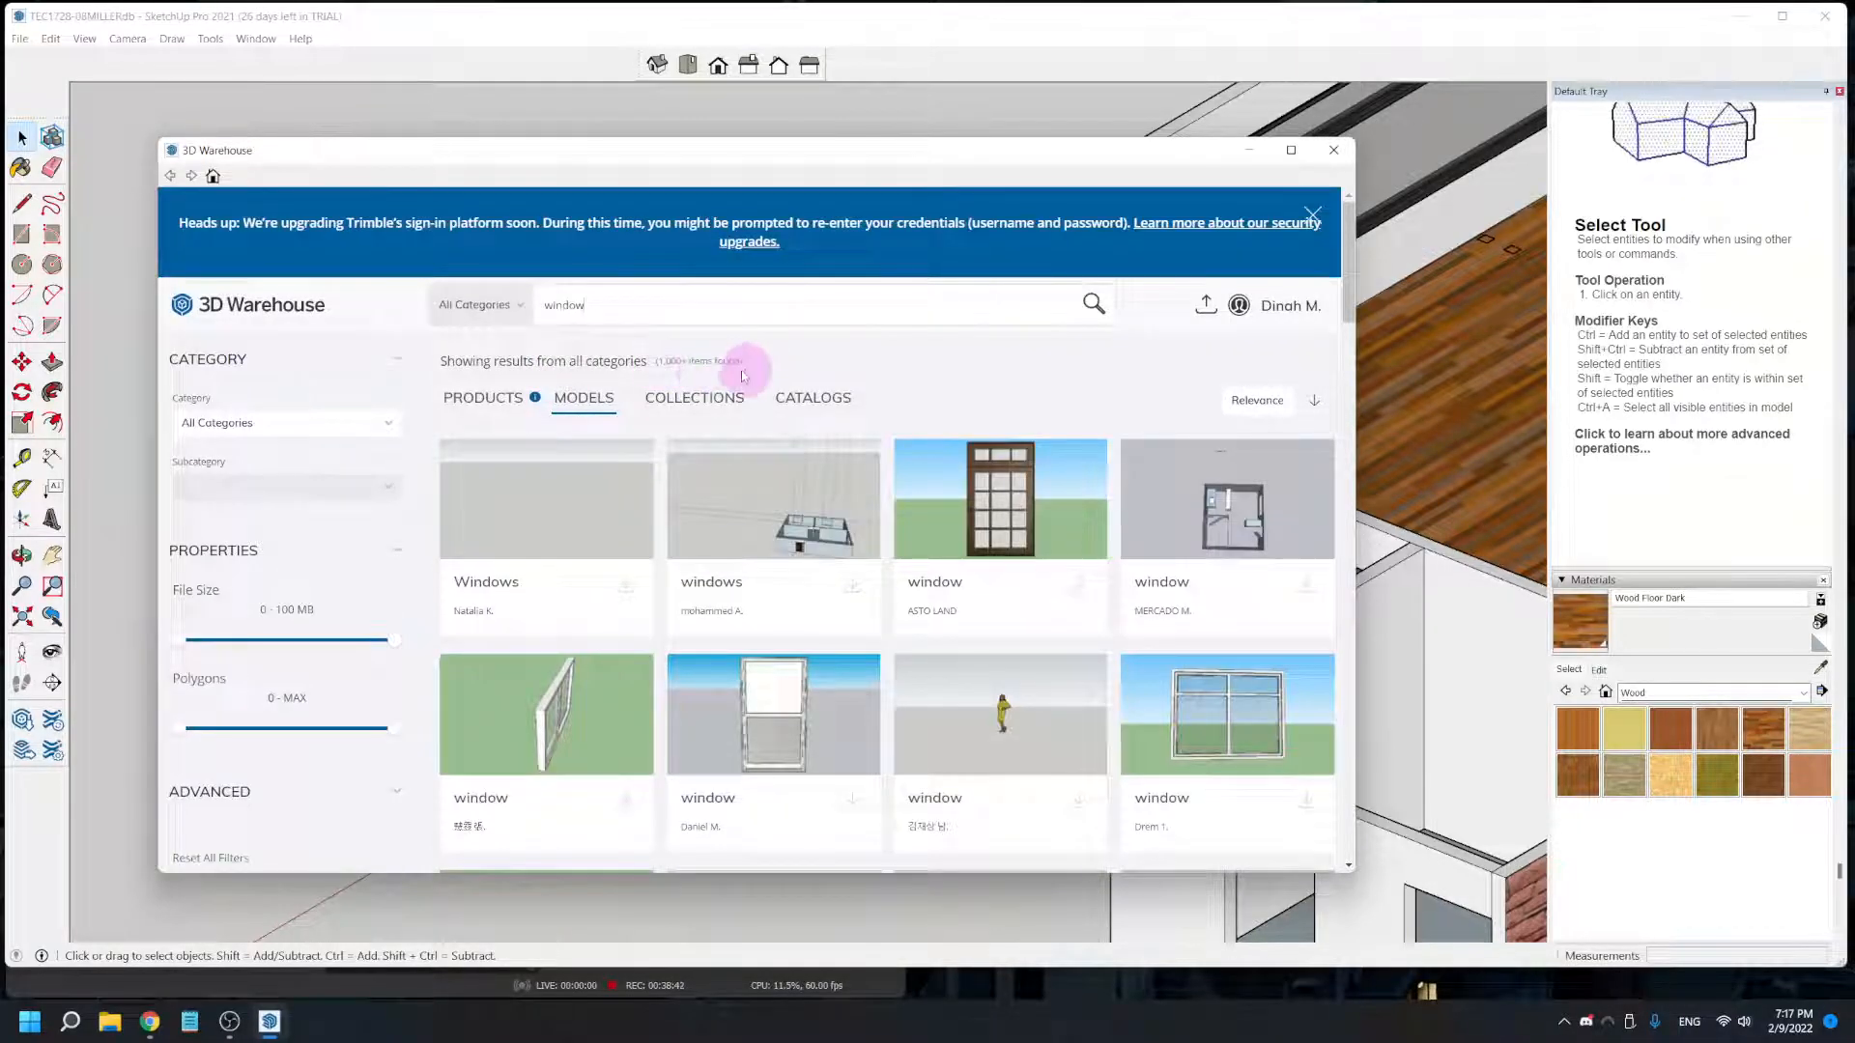
{"action": "scroll", "coordinate": [830, 531], "scroll_direction": "down", "scroll_amount": 3}
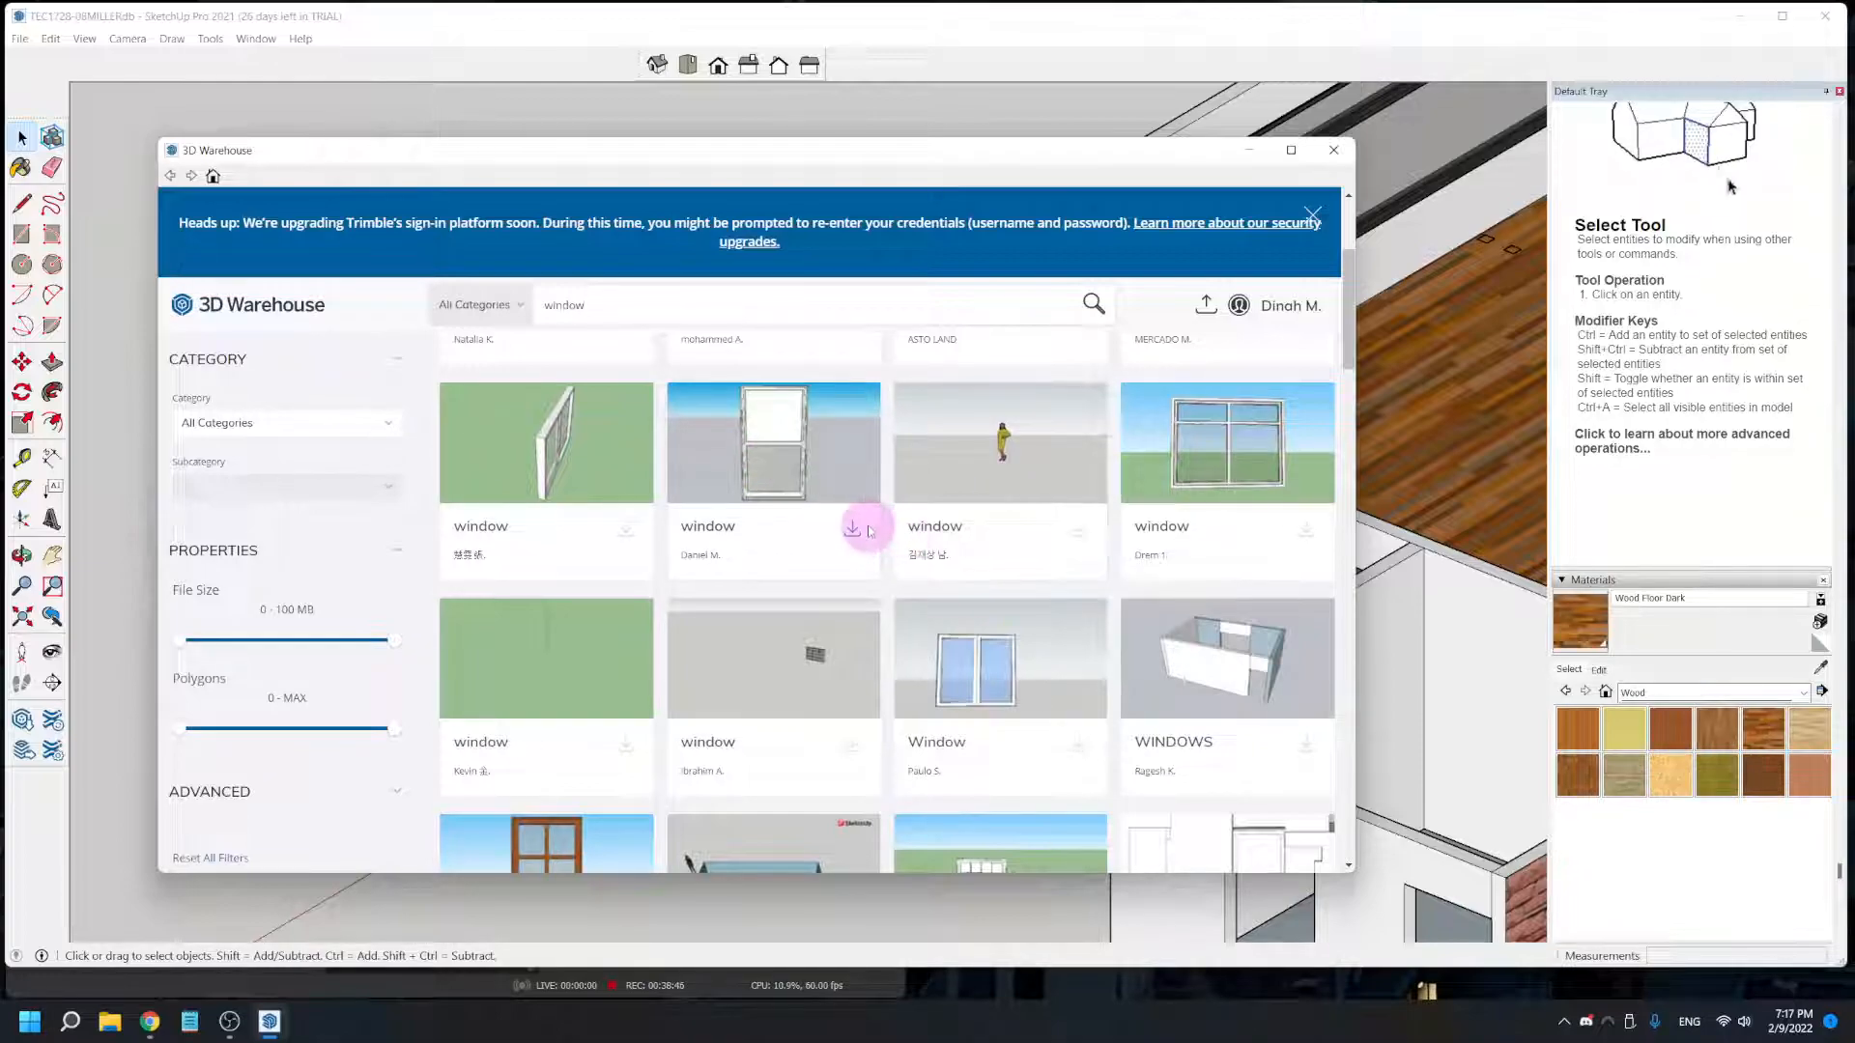
{"action": "scroll", "coordinate": [854, 529], "scroll_direction": "down", "scroll_amount": 3}
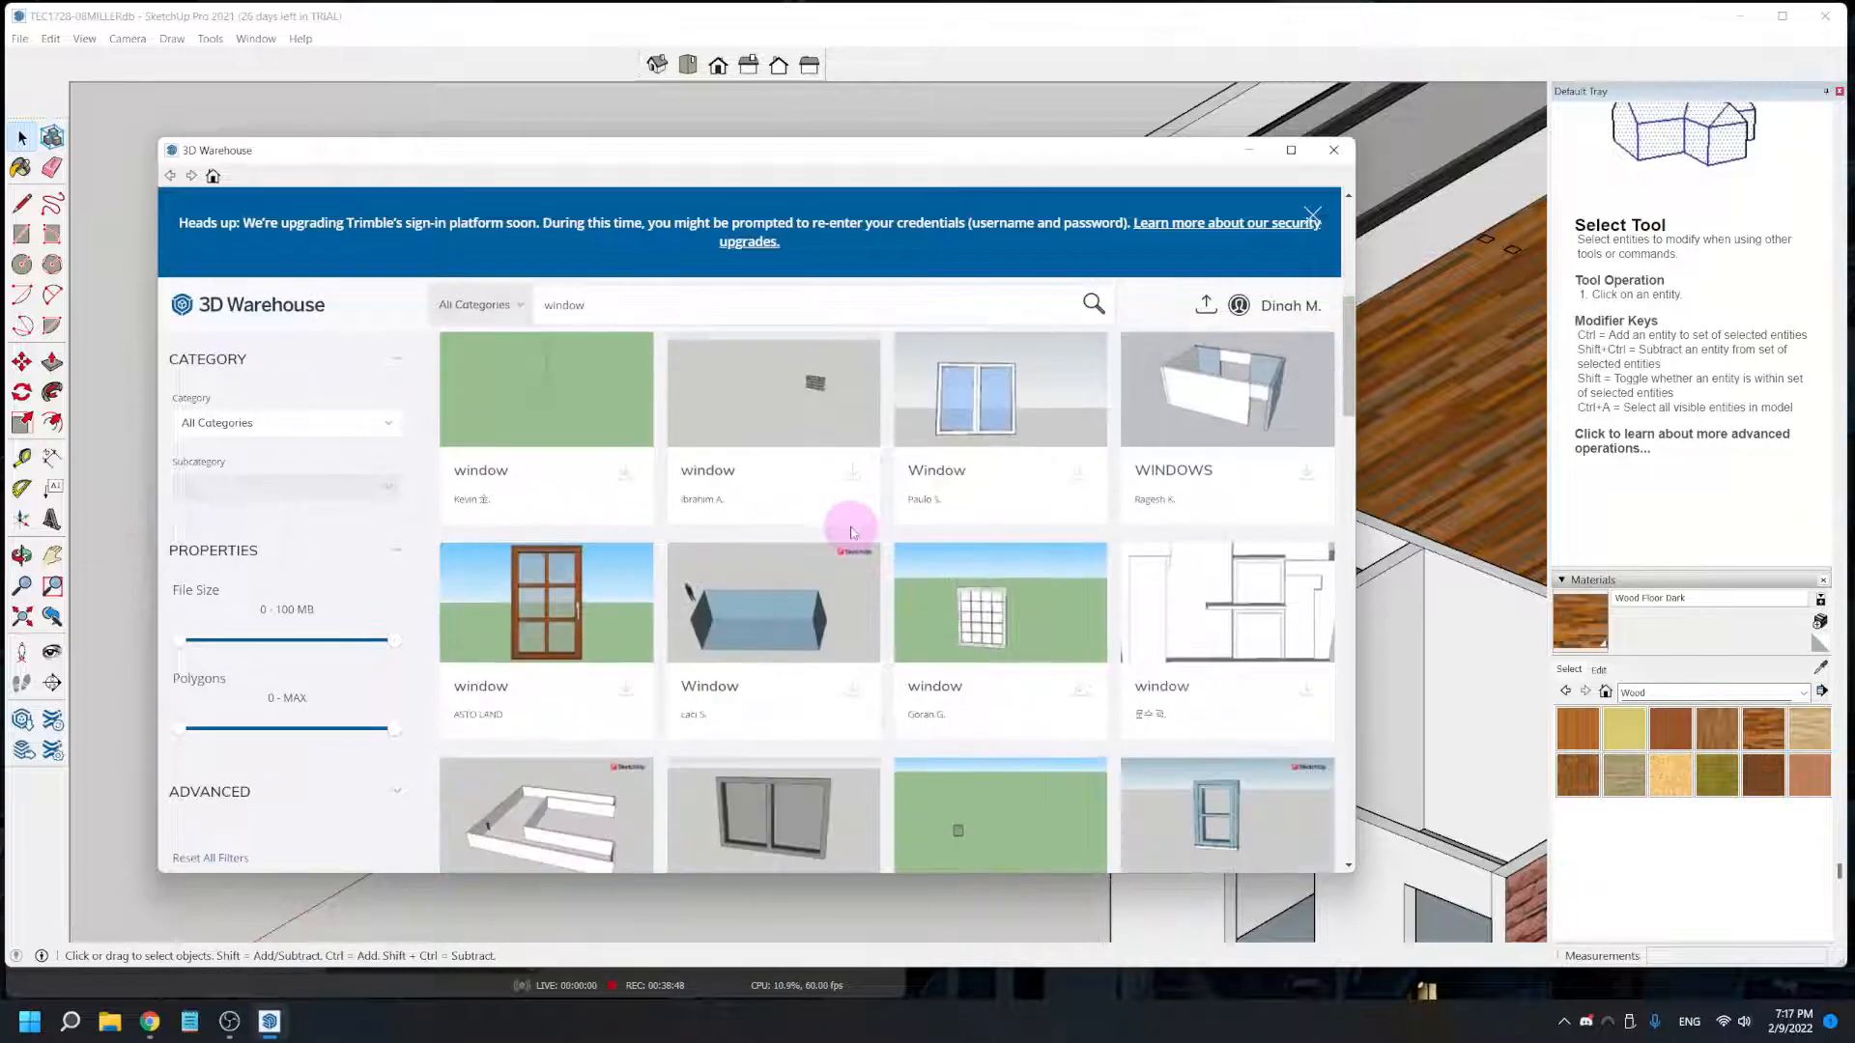
{"action": "scroll", "coordinate": [865, 555], "scroll_direction": "up", "scroll_amount": 3}
{"action": "left_click", "coordinate": [853, 528]}
{"action": "left_click", "coordinate": [690, 551]}
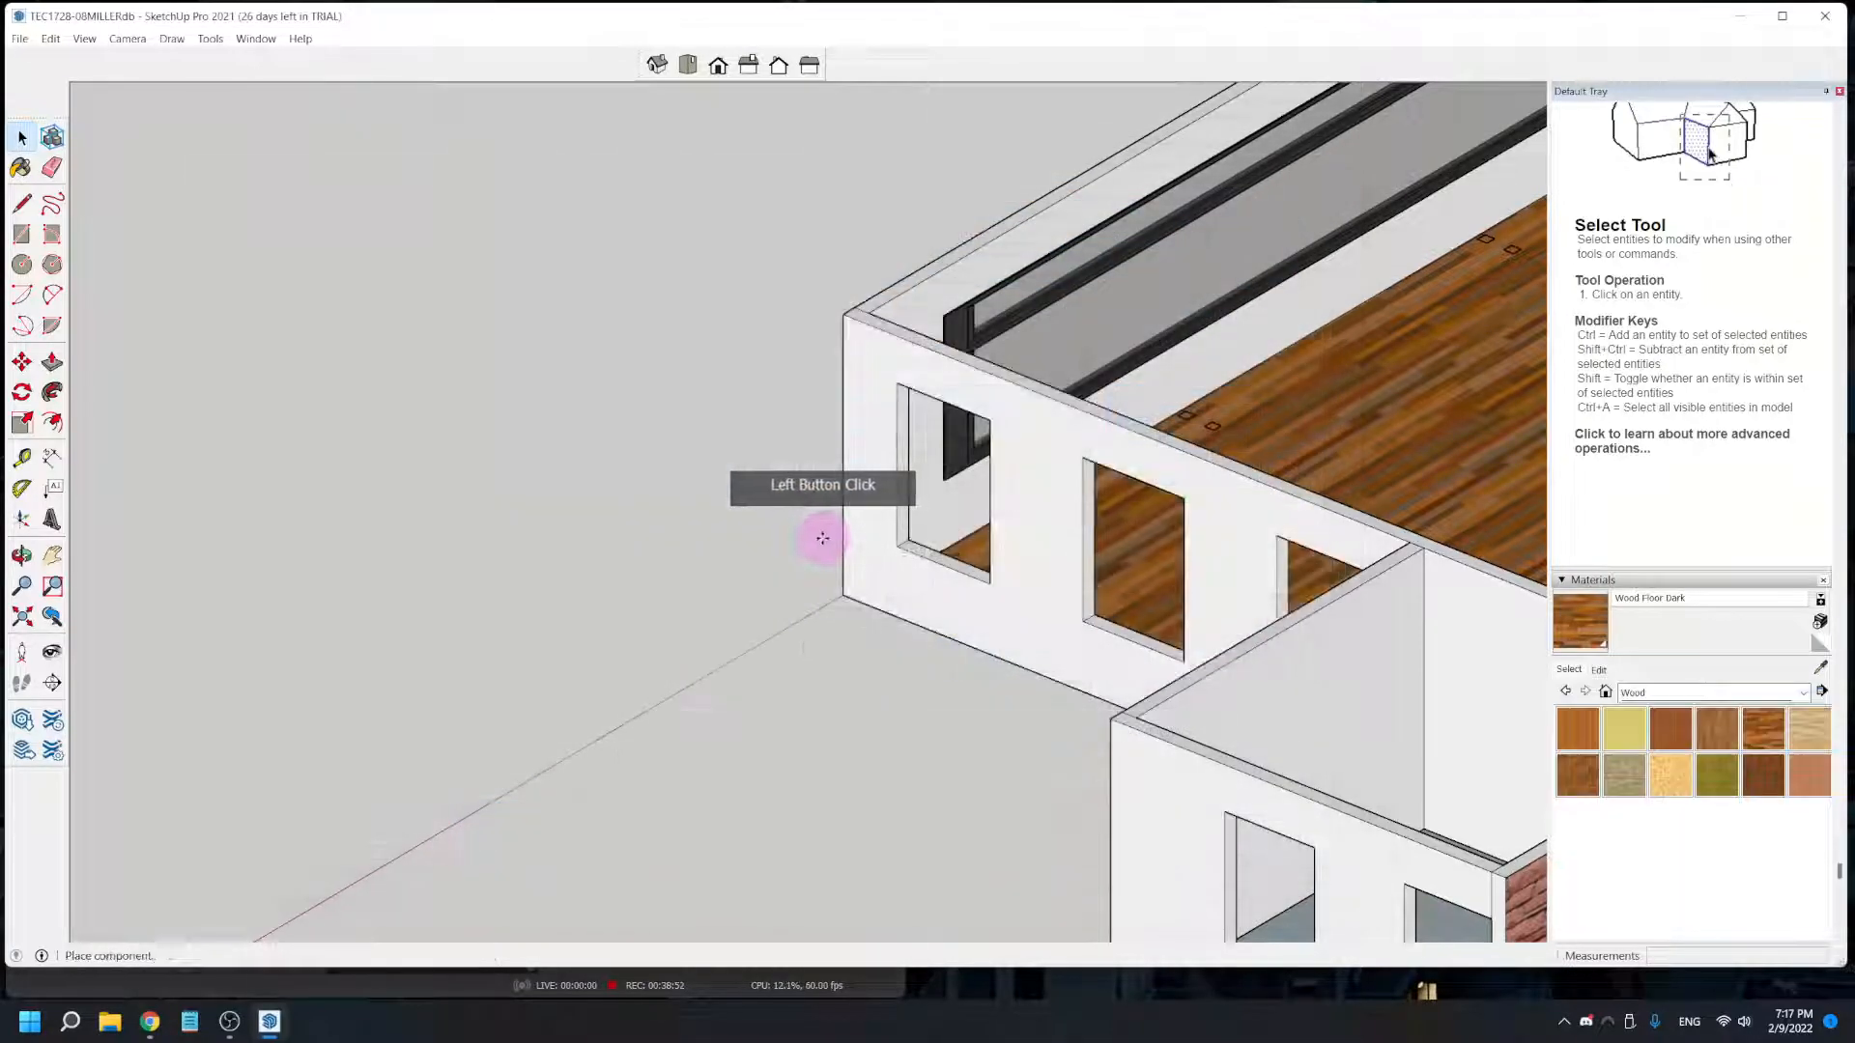
{"action": "left_click", "coordinate": [663, 606]}
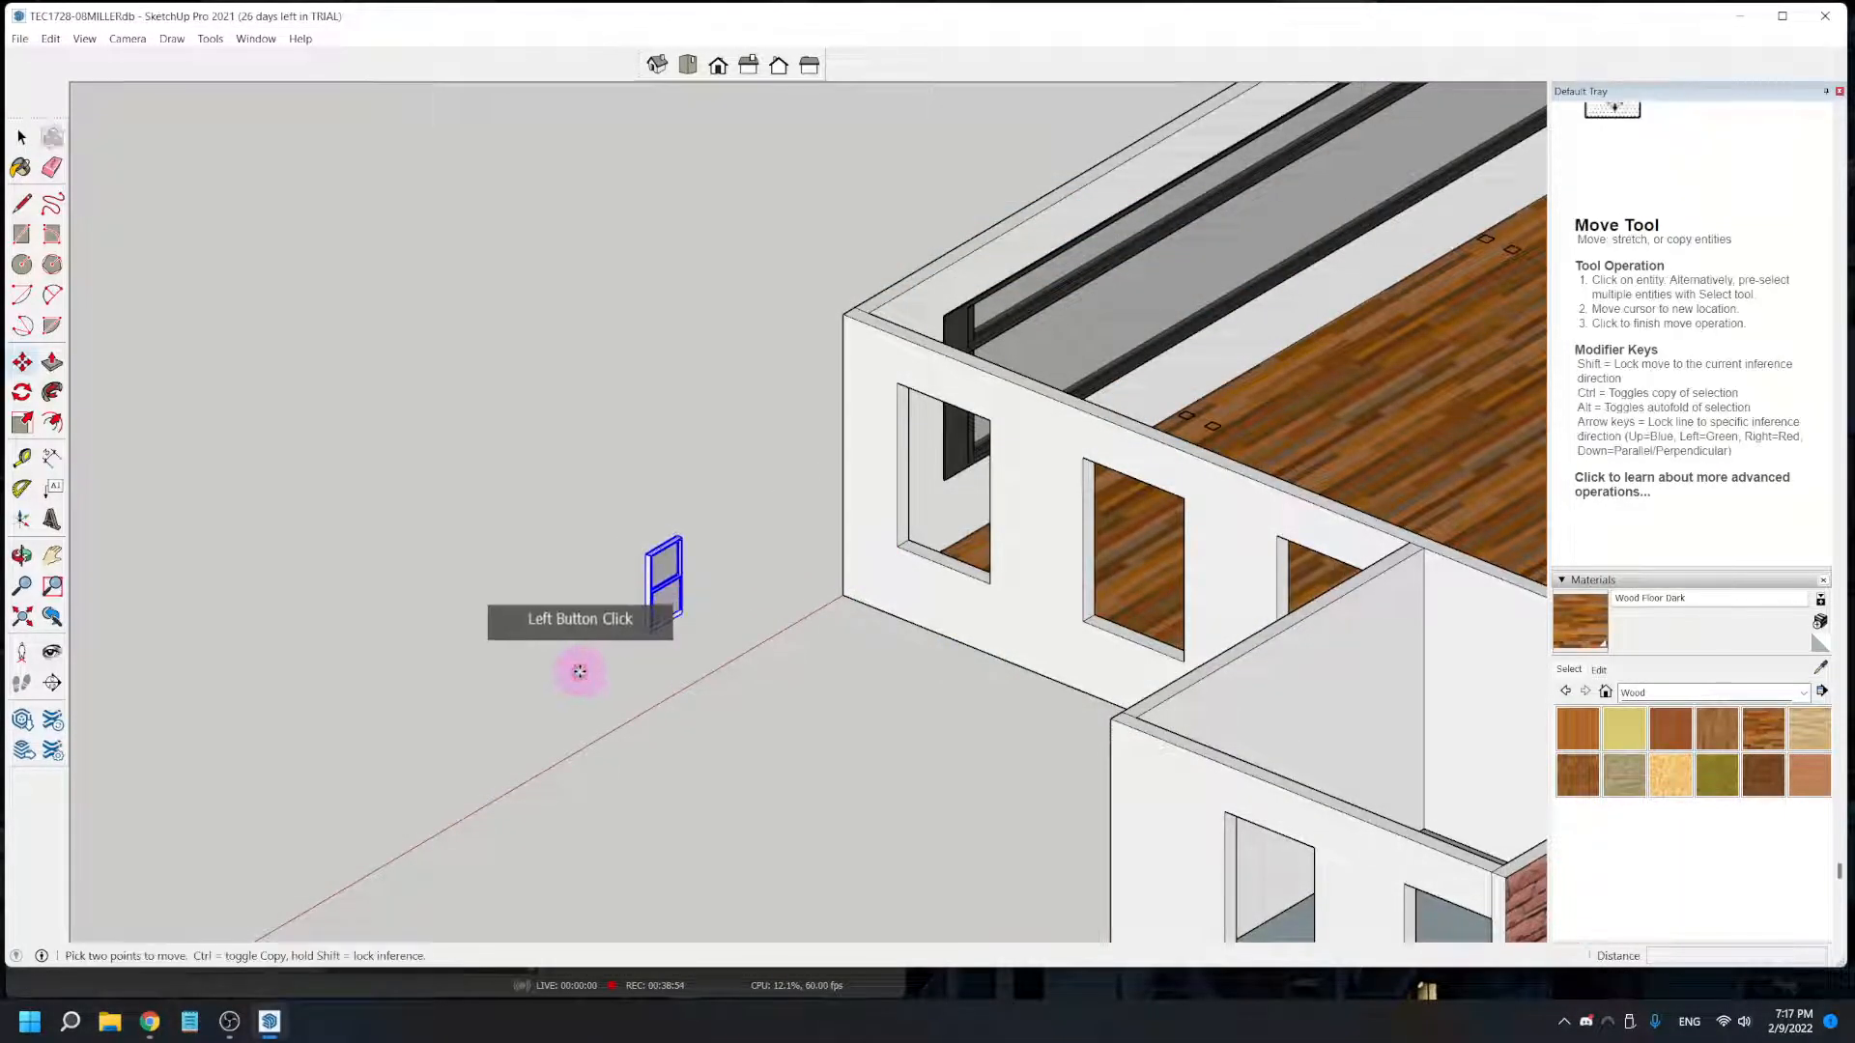
- Rotate the double-hung window 90 degrees on the ground plane, starting from the green axis, so it parallels the wall with openings
{"action": "scroll", "coordinate": [831, 615], "scroll_direction": "up", "scroll_amount": 2}
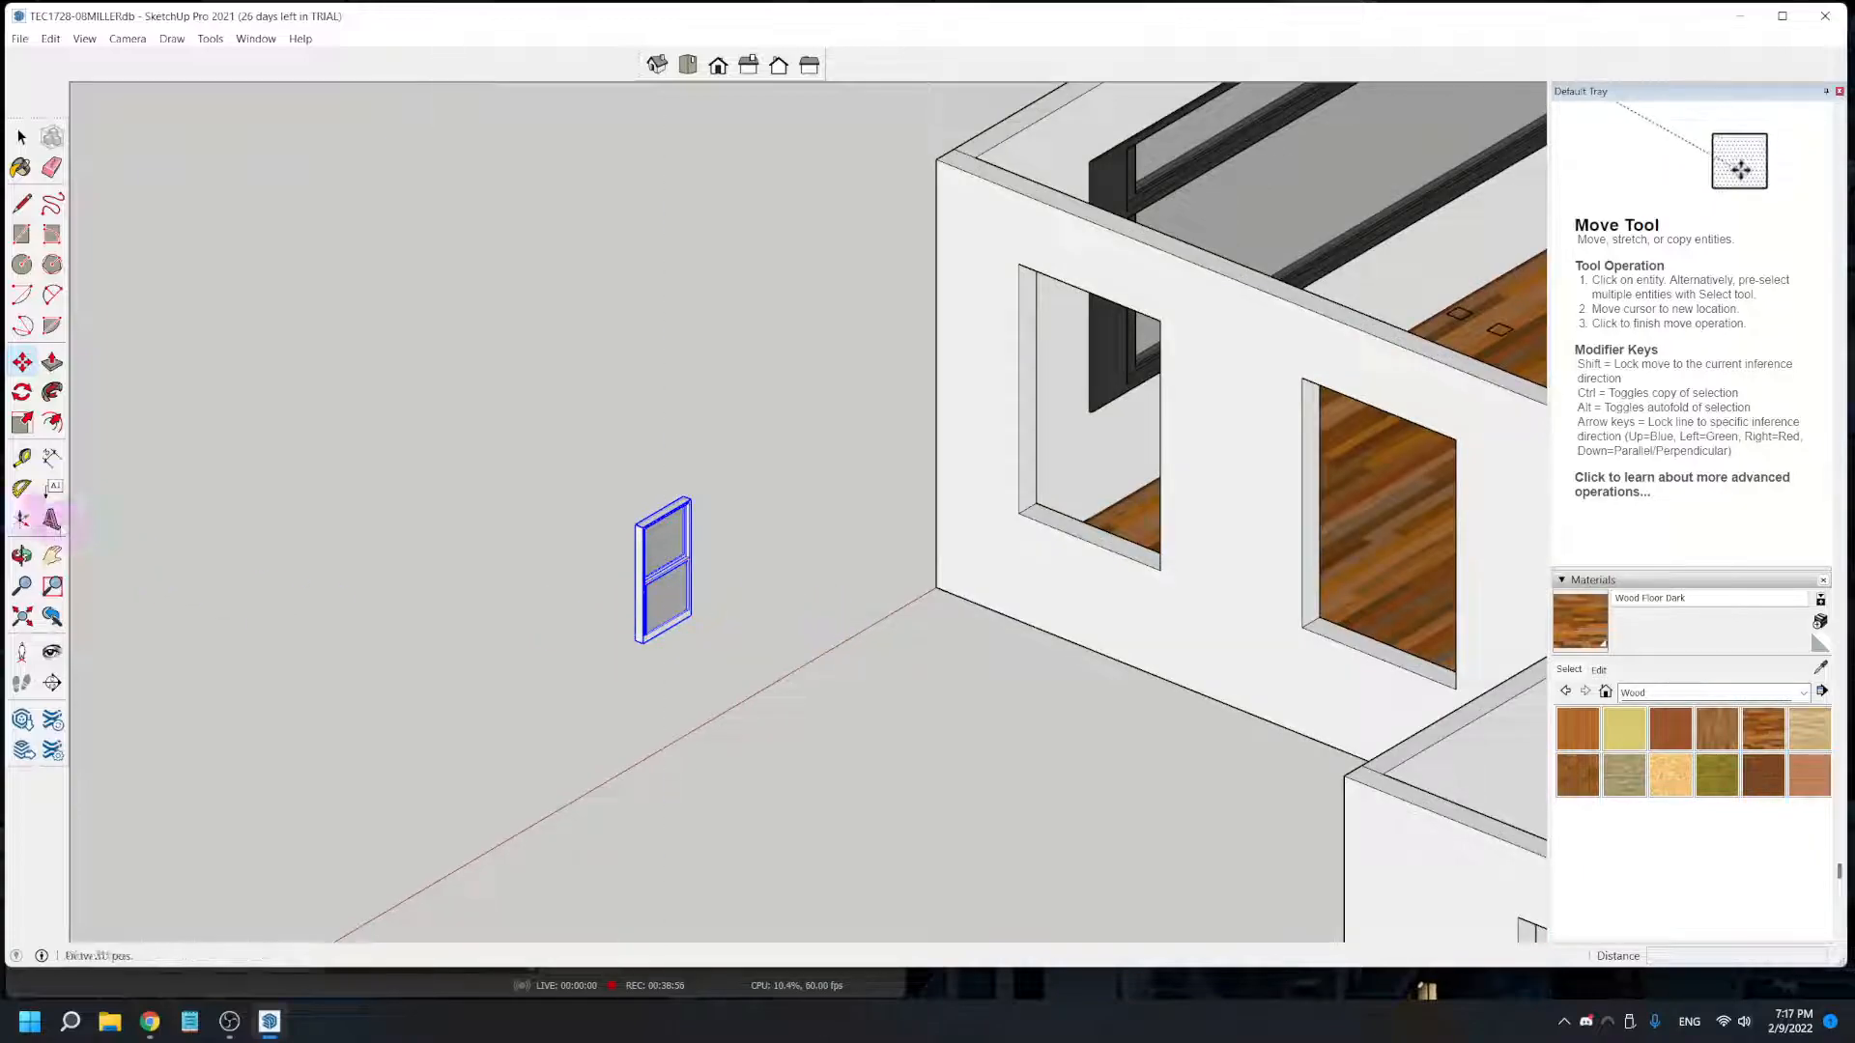
{"action": "left_click", "coordinate": [22, 393]}
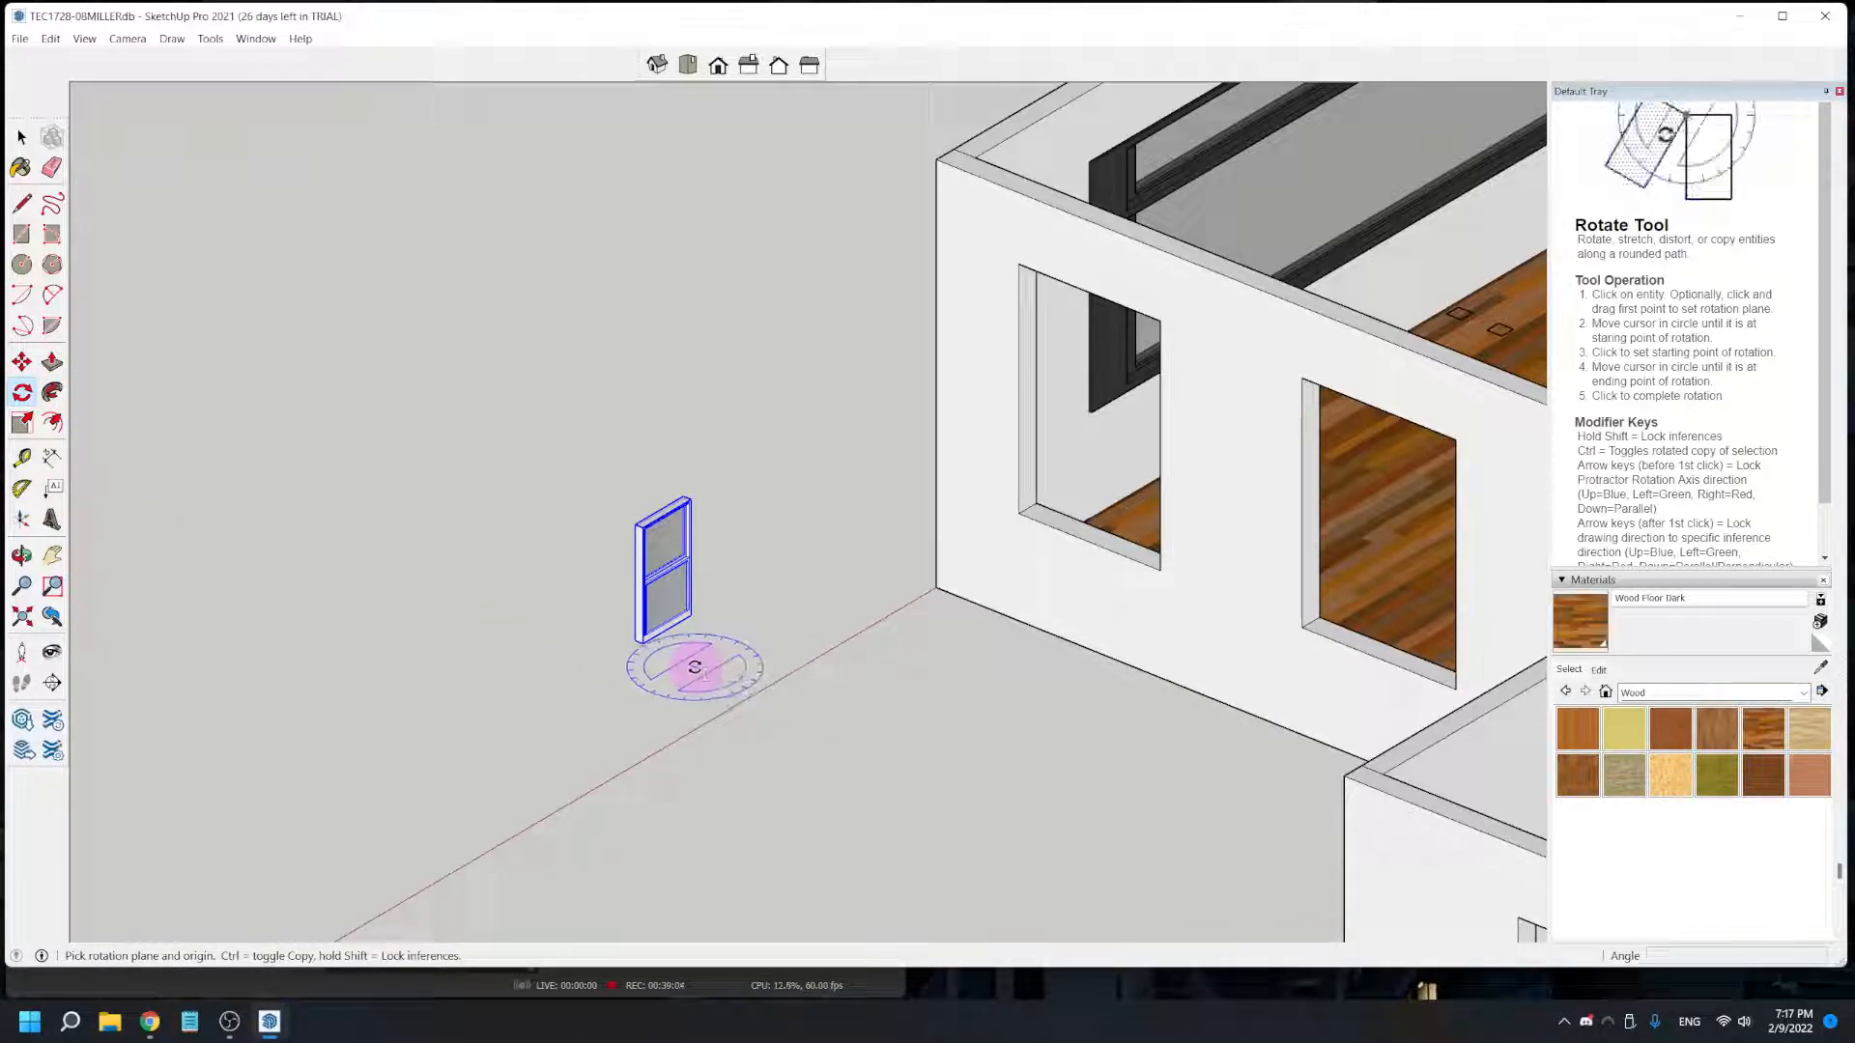
{"action": "left_click_drag", "start_coordinate": [701, 674], "coordinate": [855, 736]}
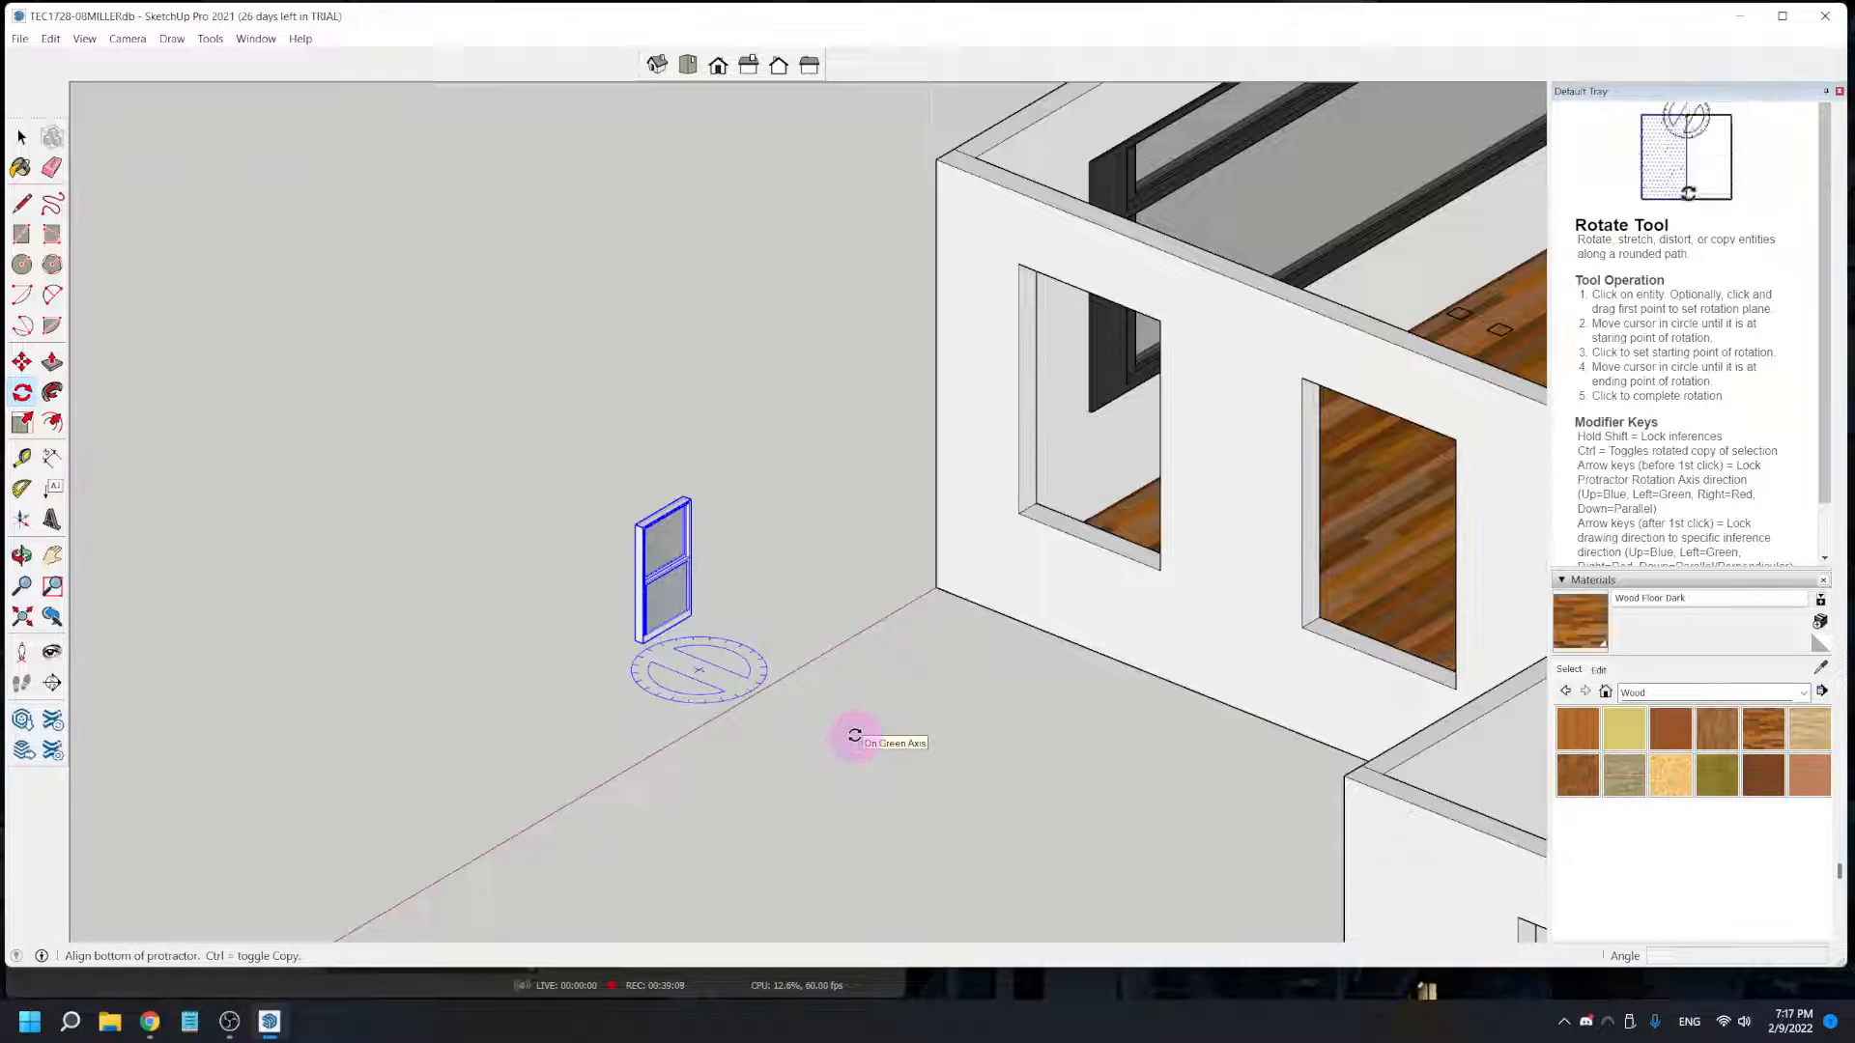
{"action": "left_click", "coordinate": [855, 736]}
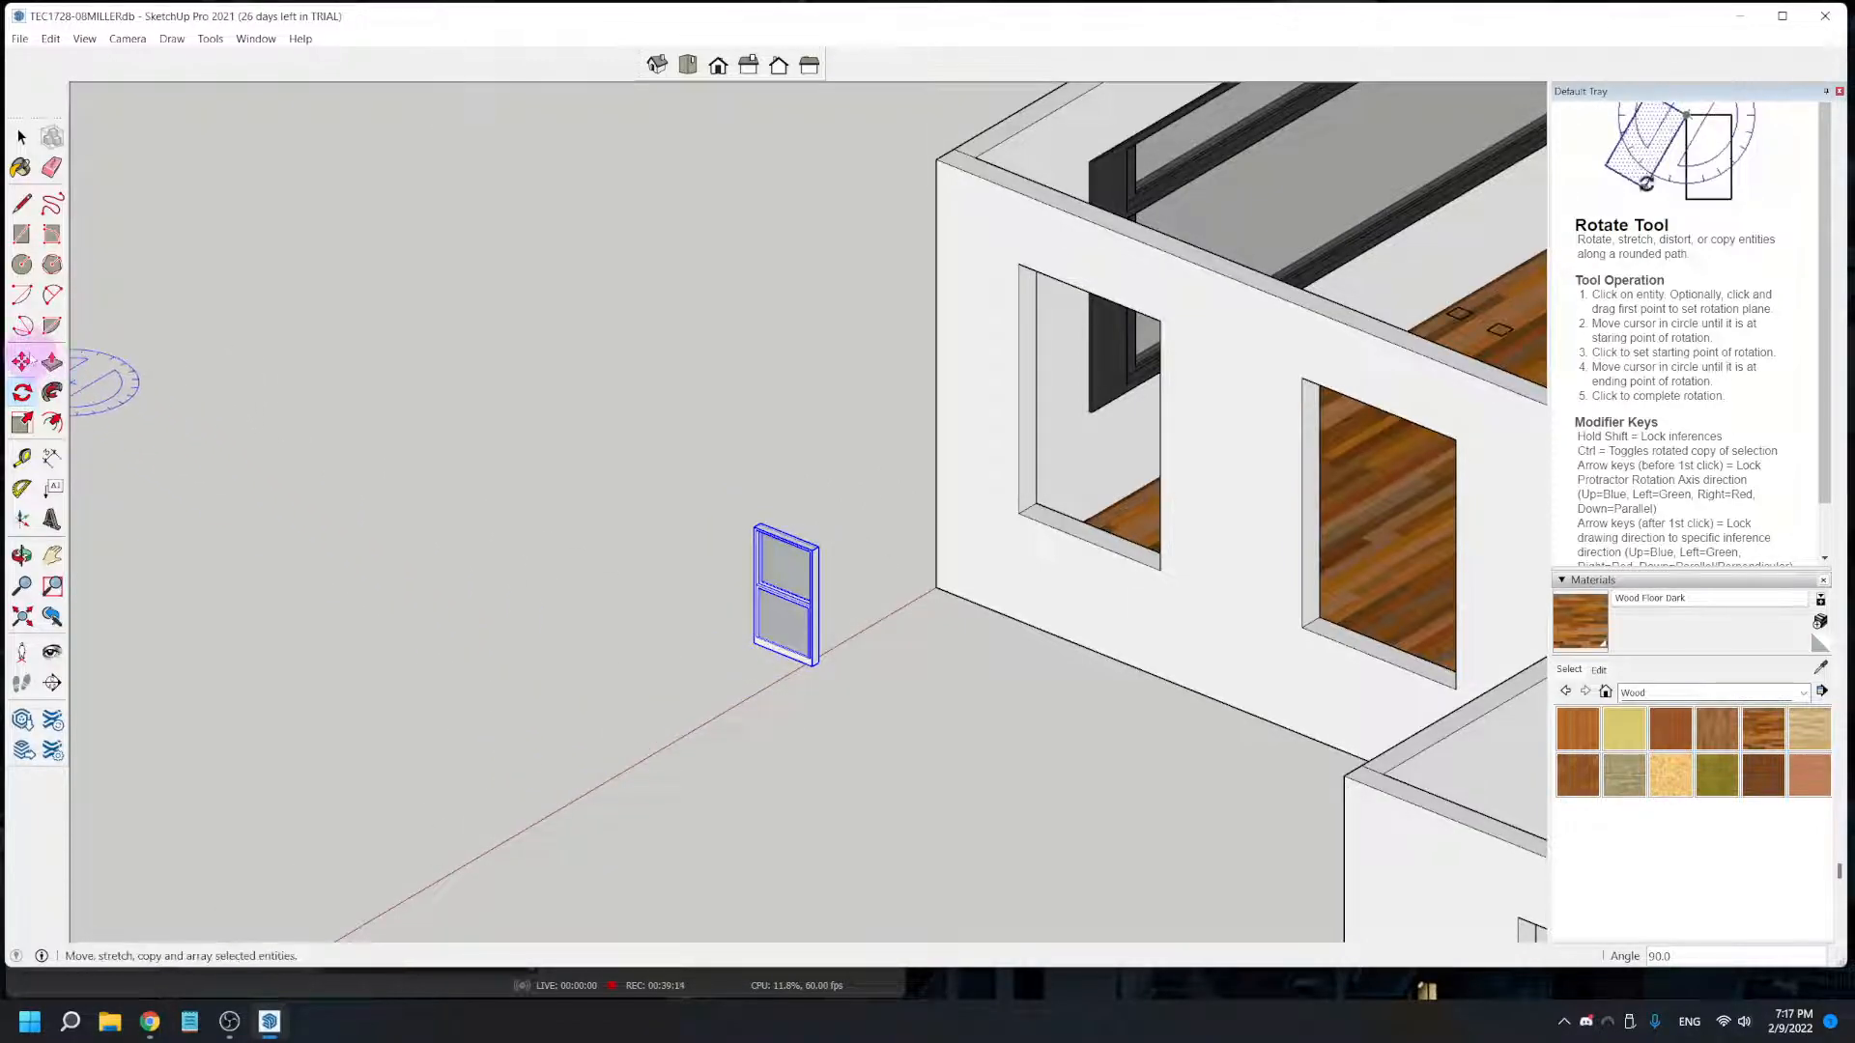
- Move the double-hung window by its lower outer corner to the matching lower corner of the opening nearest the house corner
{"action": "left_click", "coordinate": [21, 362]}
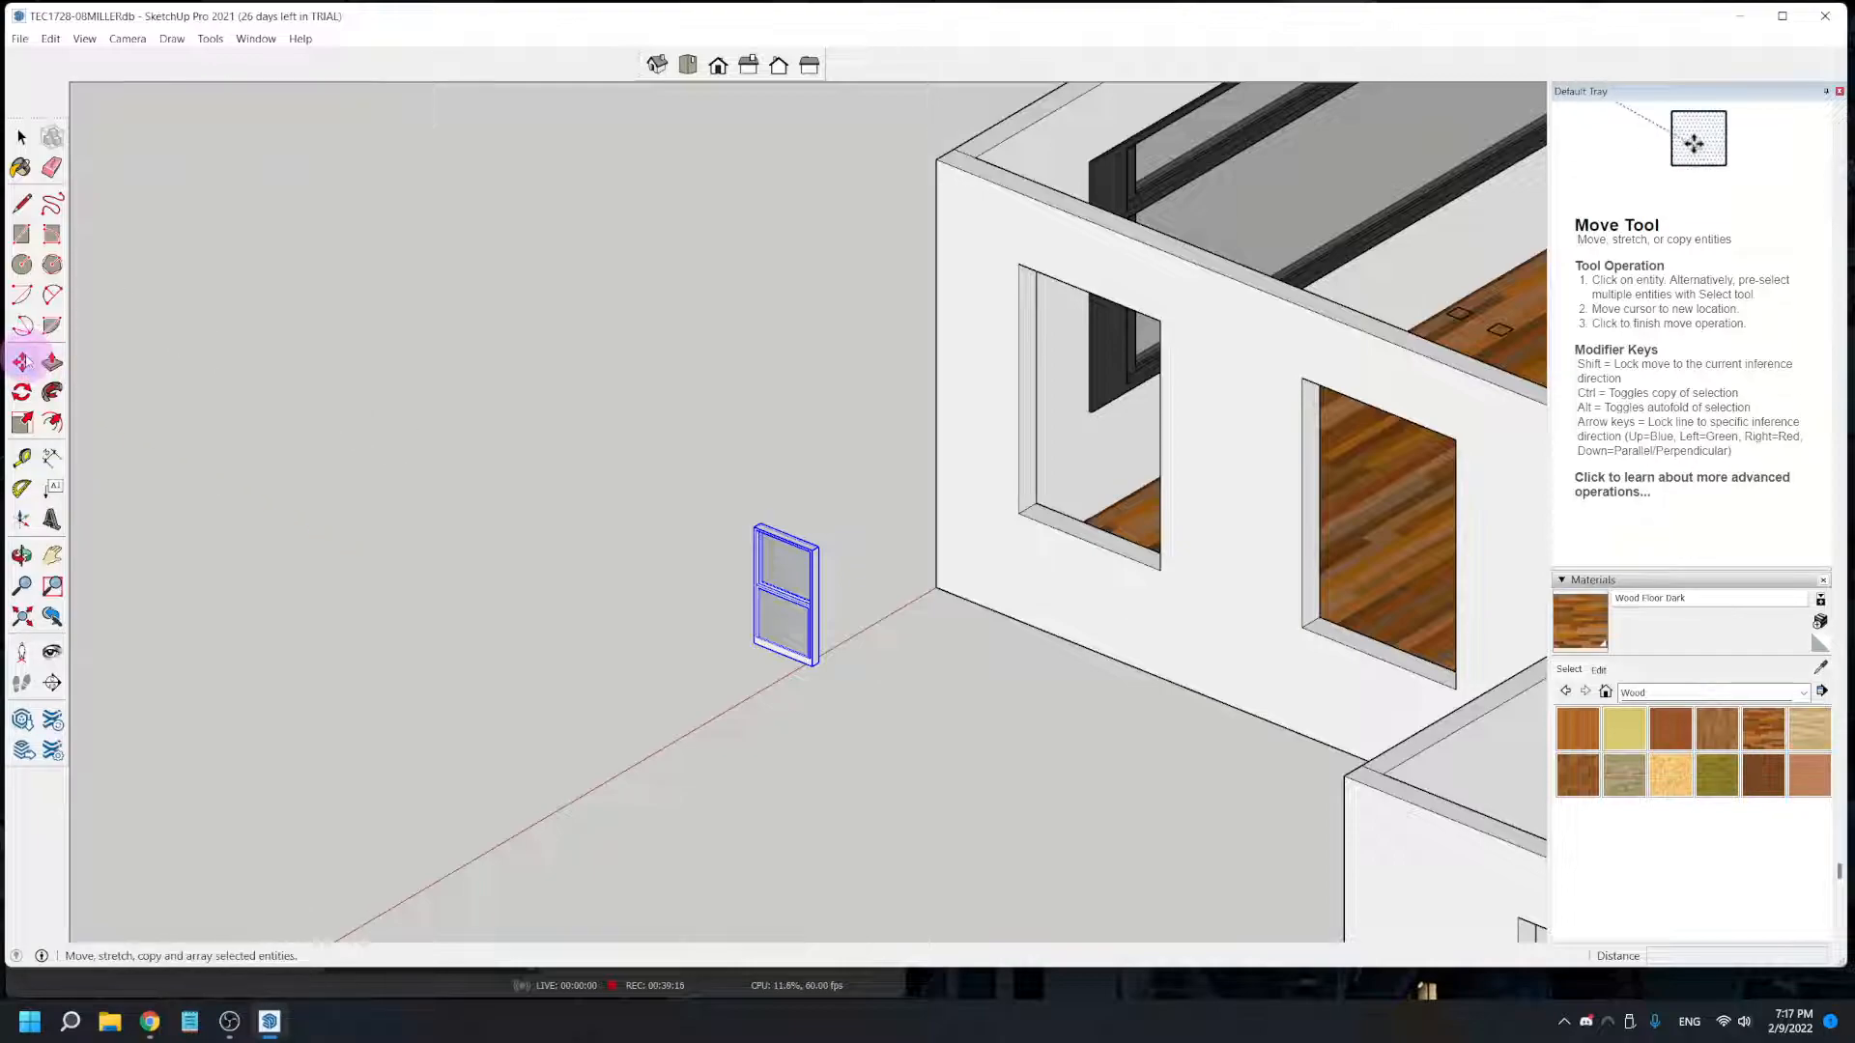
{"action": "scroll", "coordinate": [763, 658], "scroll_direction": "up", "scroll_amount": 2}
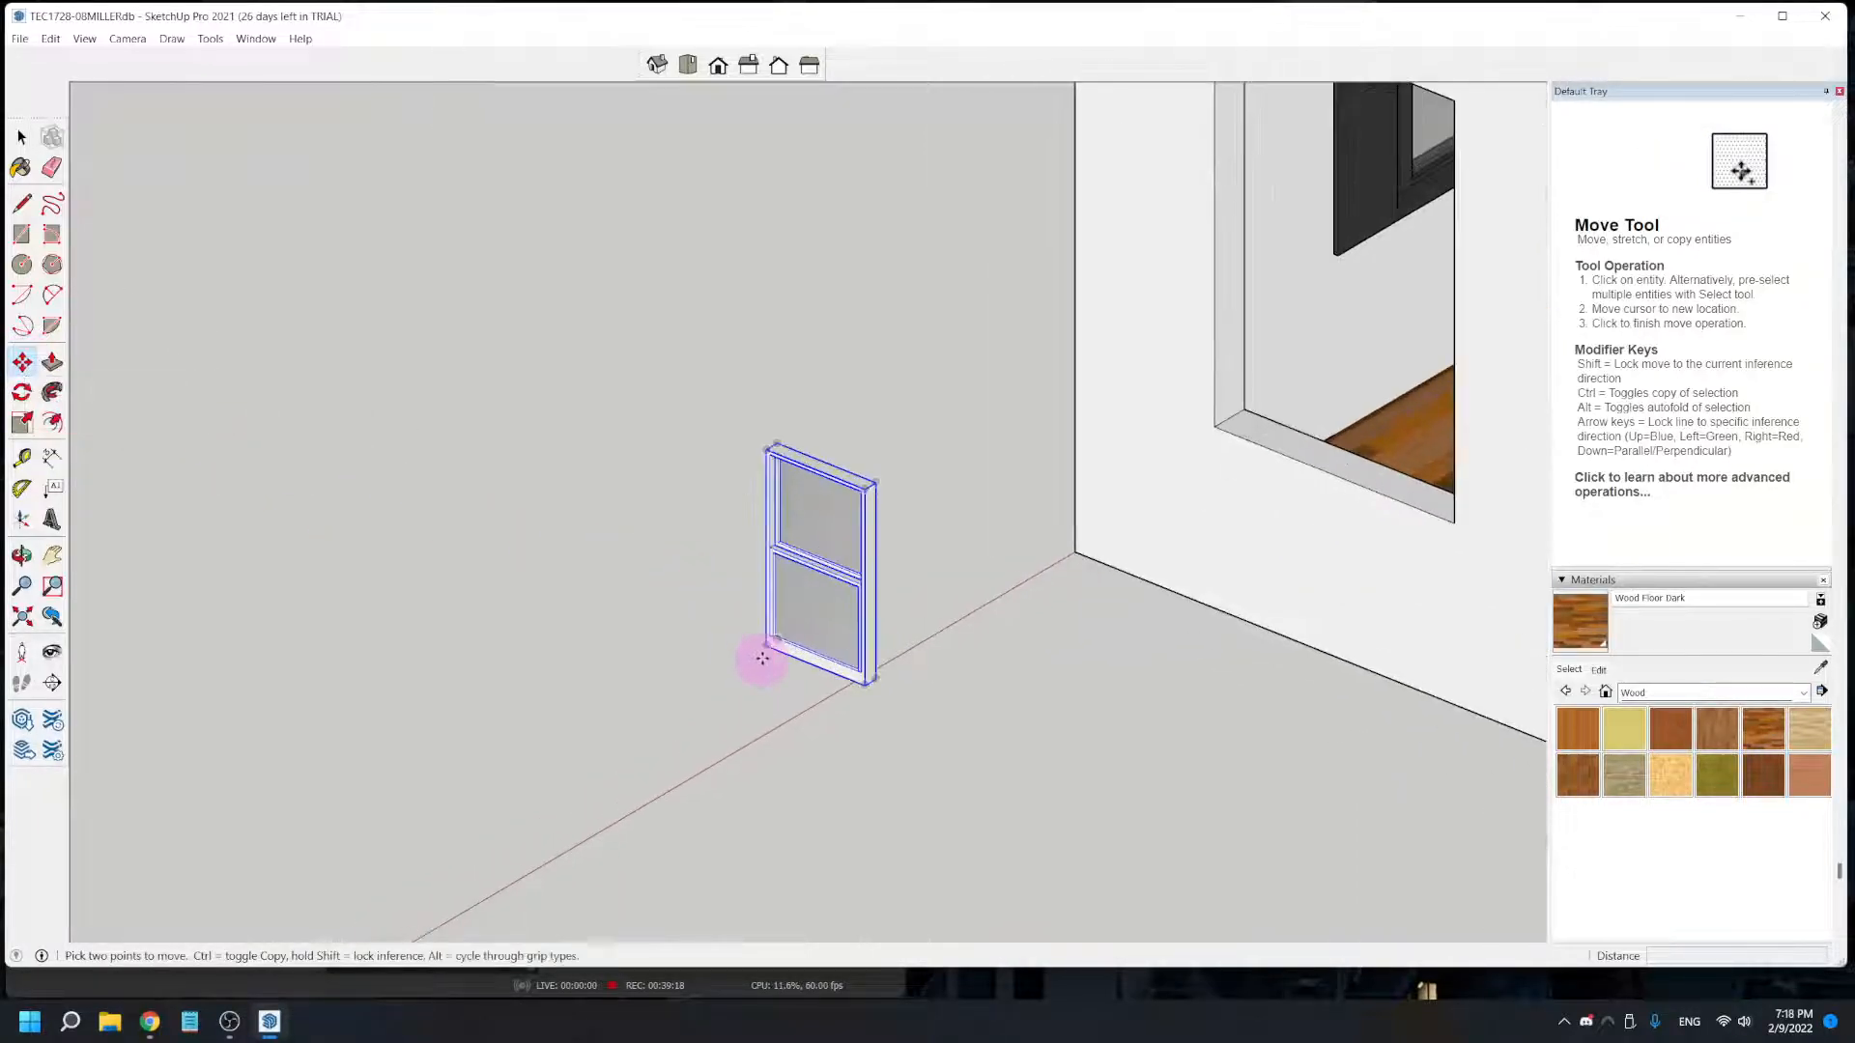
{"action": "left_click", "coordinate": [762, 648]}
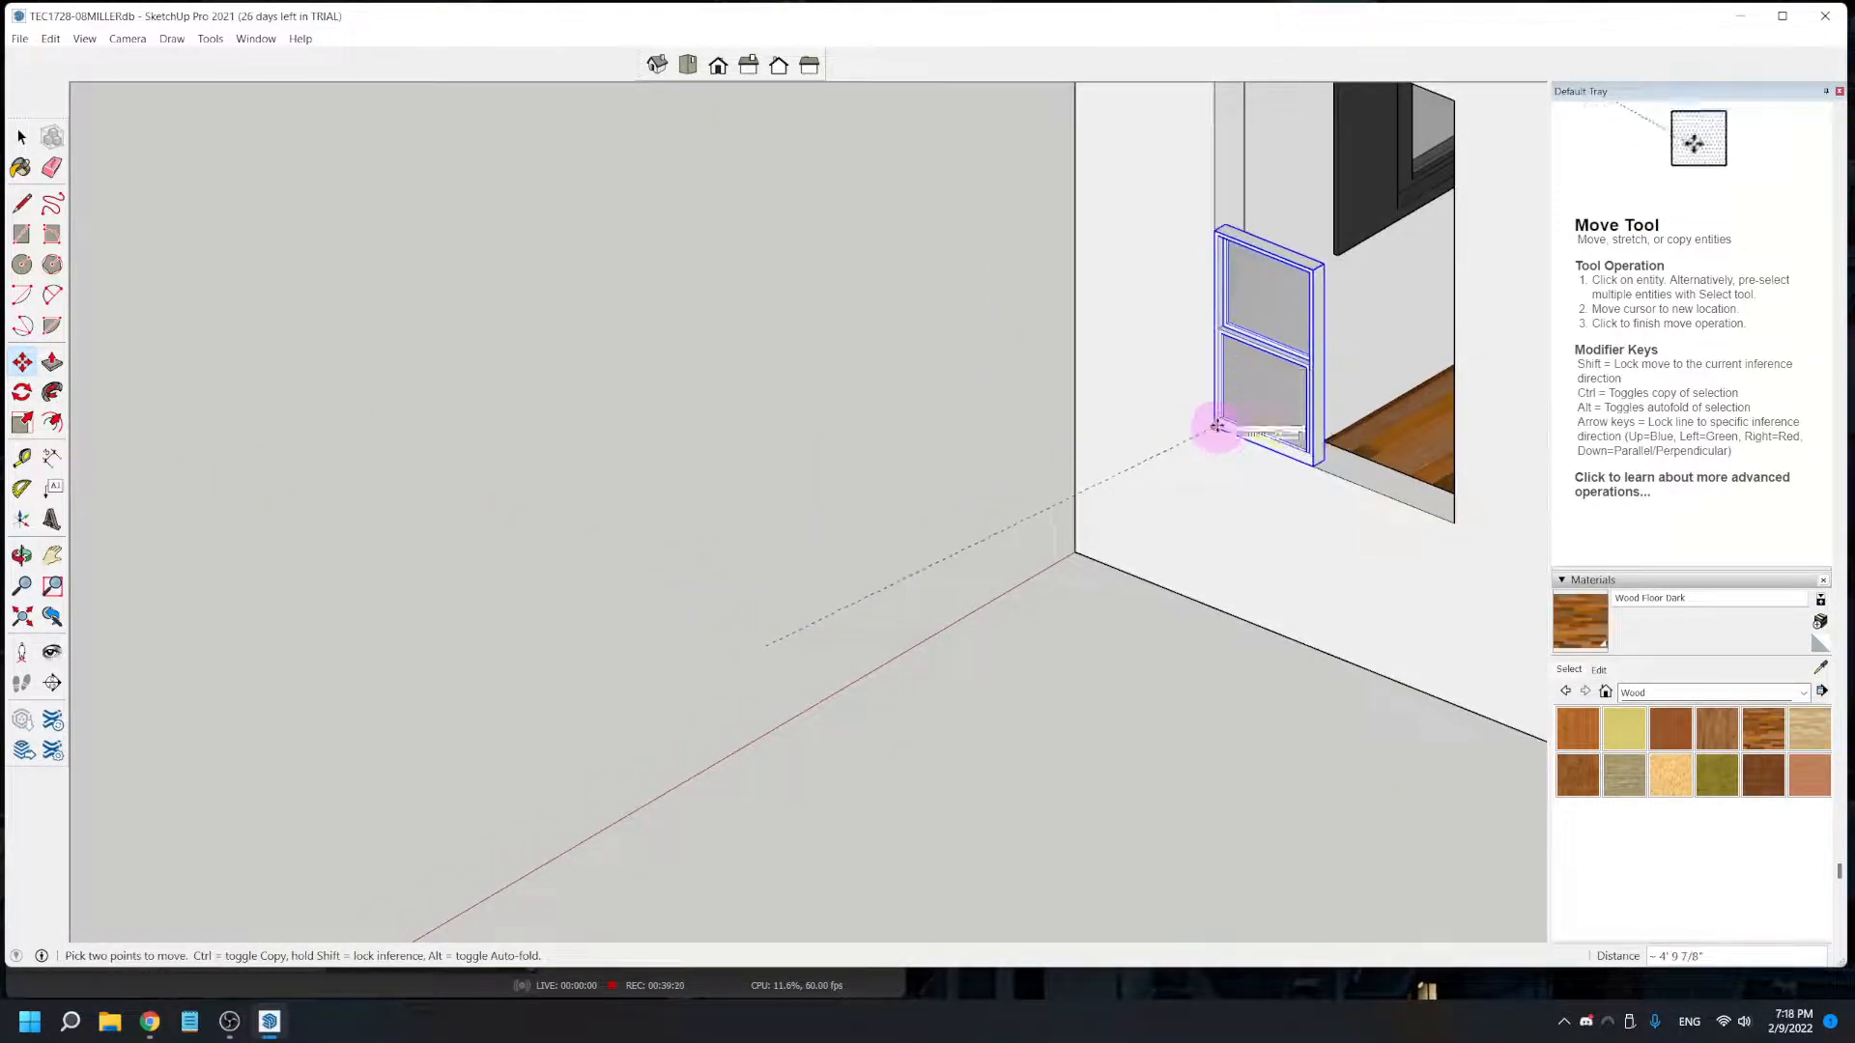
{"action": "left_click", "coordinate": [1217, 426]}
- Scale the window's width and height by about 2.43 red and 2.15 blue, up to the opening's opposite upper corner
{"action": "middle_click_drag", "start_coordinate": [1313, 468], "coordinate": [837, 654]}
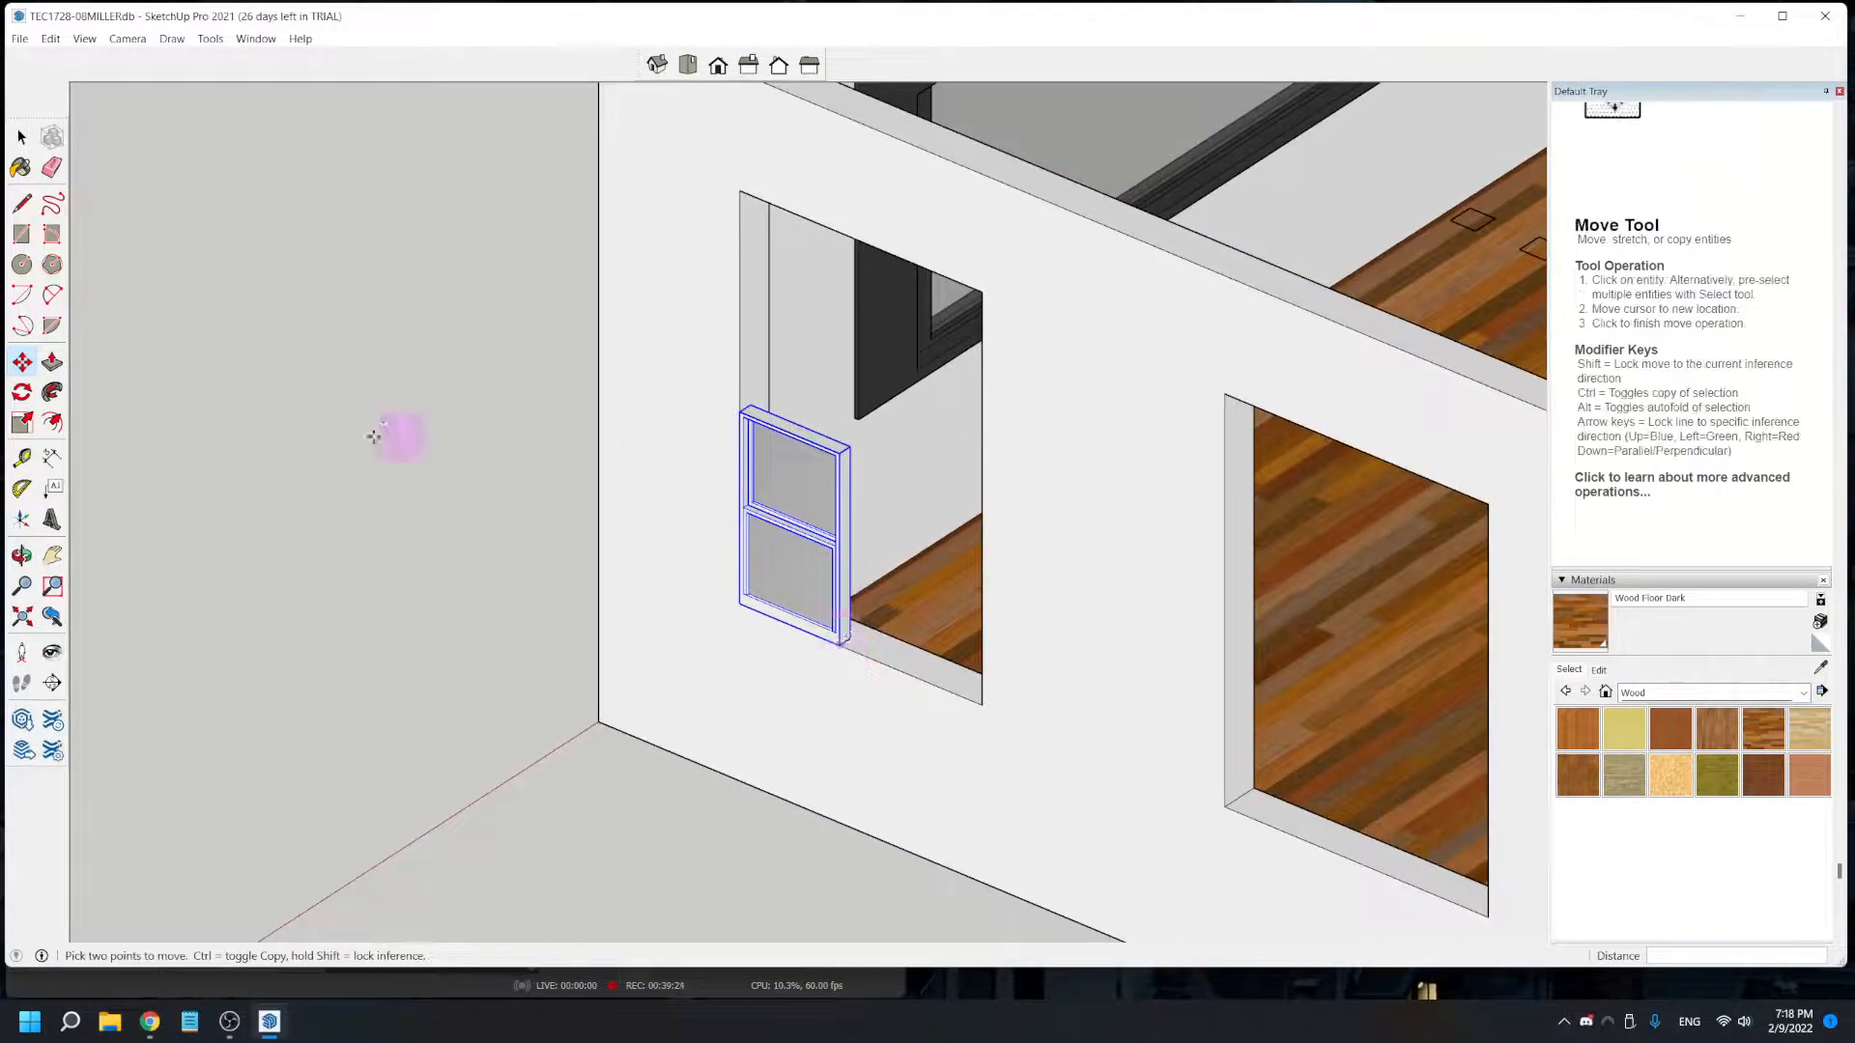
{"action": "left_click", "coordinate": [21, 423]}
{"action": "scroll", "coordinate": [843, 459], "scroll_direction": "up", "scroll_amount": 2}
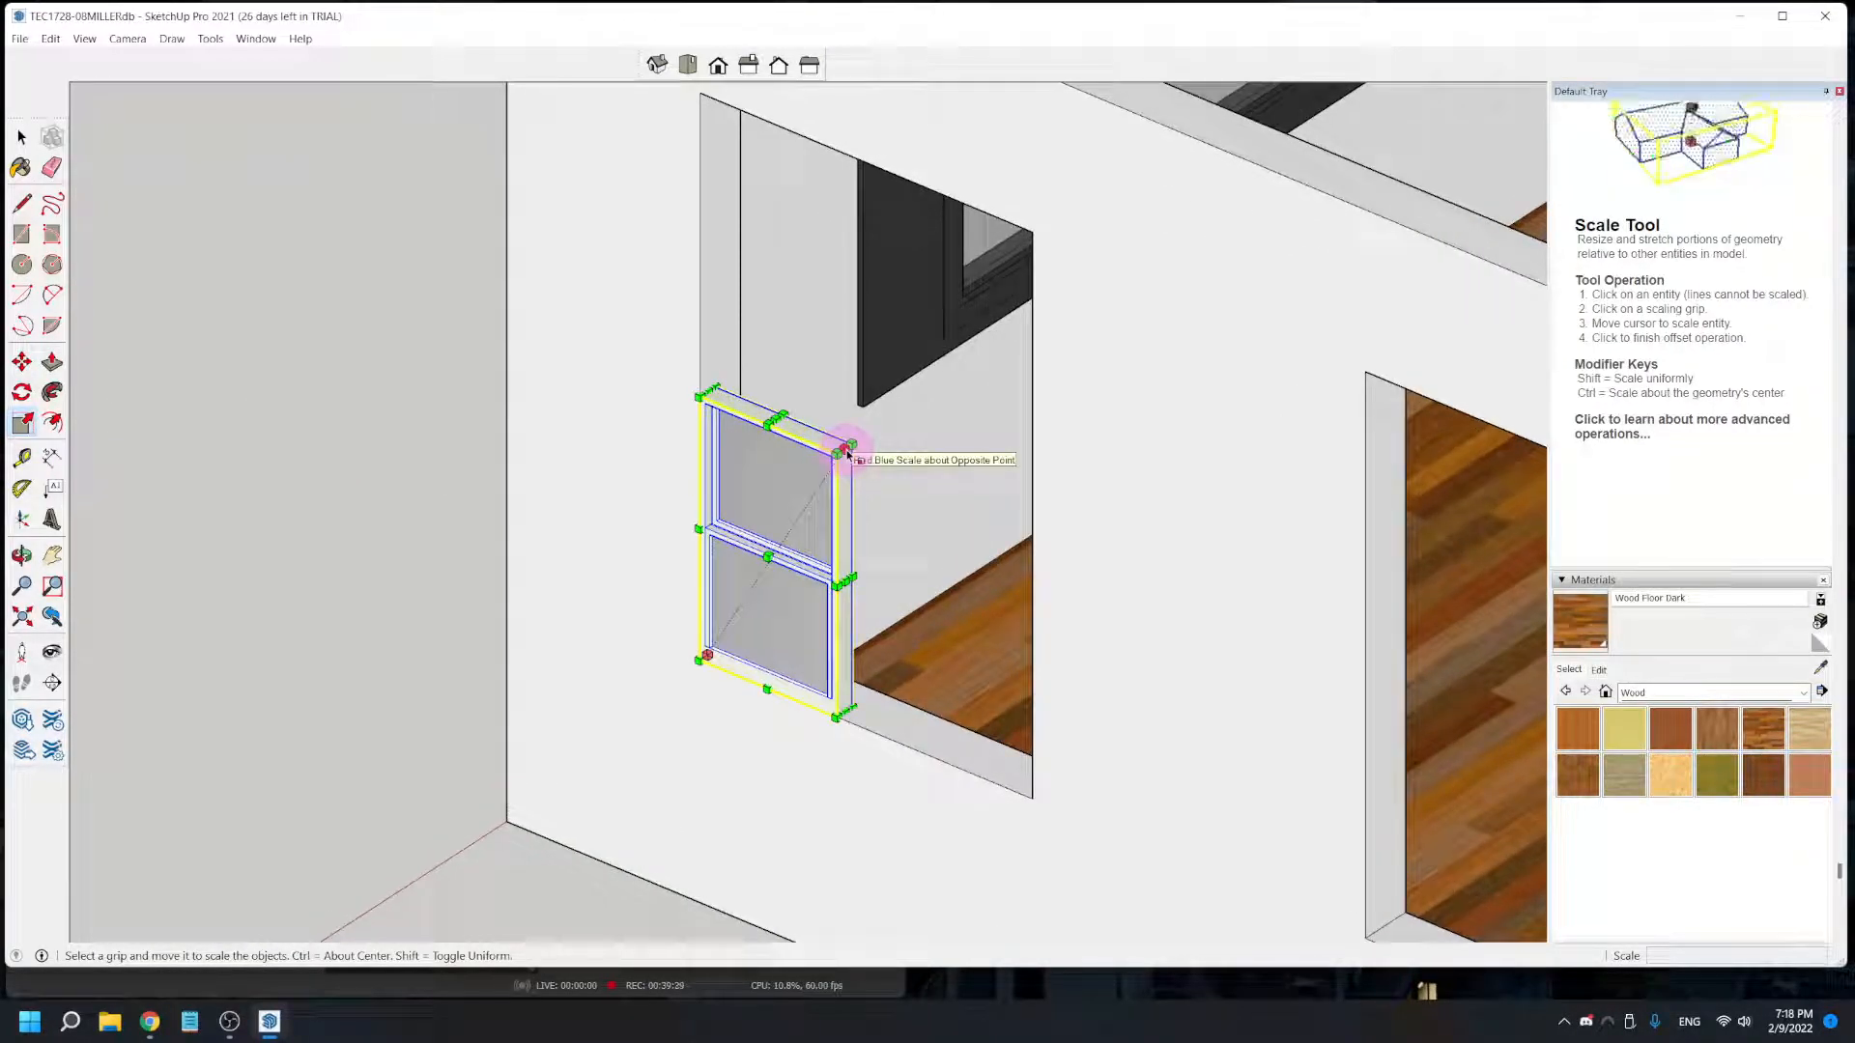
{"action": "left_click_drag", "start_coordinate": [847, 450], "coordinate": [1038, 232]}
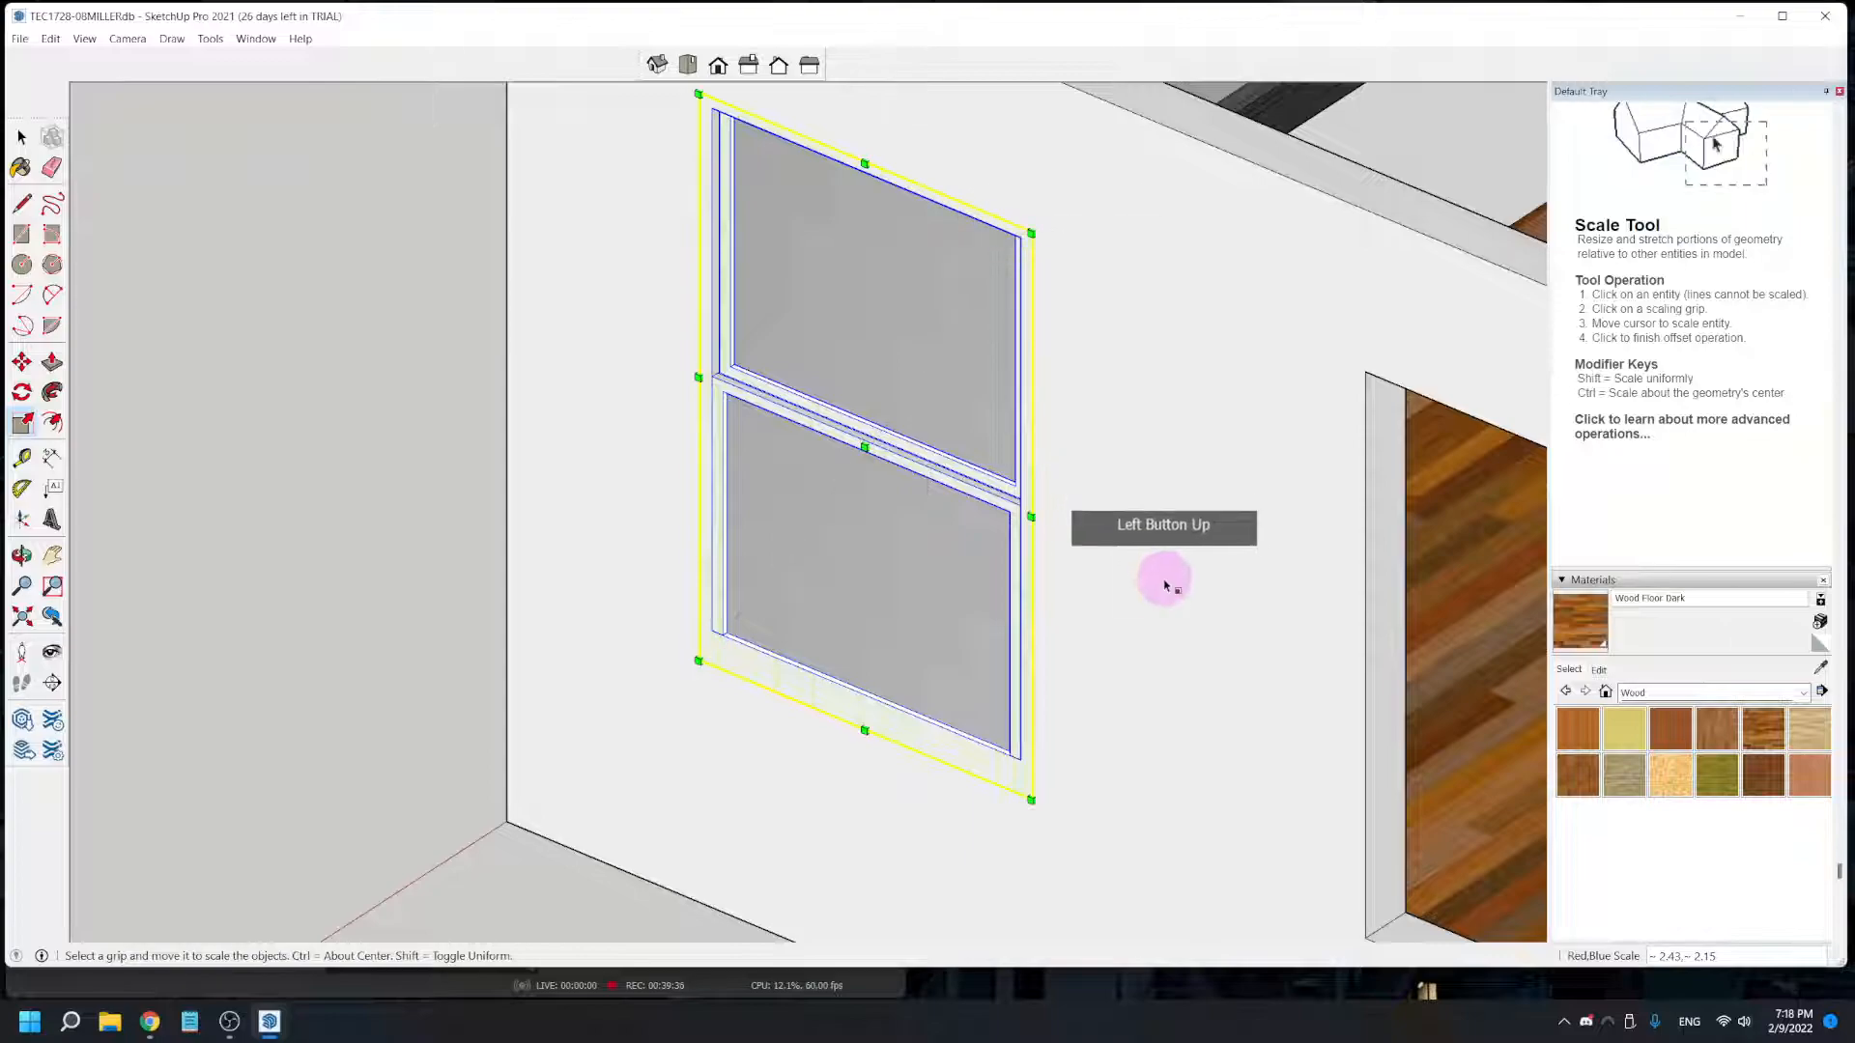
- Scale the window's depth along the green axis by about 2.71 to match the wall thickness, undoing the first attempt
{"action": "middle_click_drag", "start_coordinate": [1105, 589], "coordinate": [534, 700]}
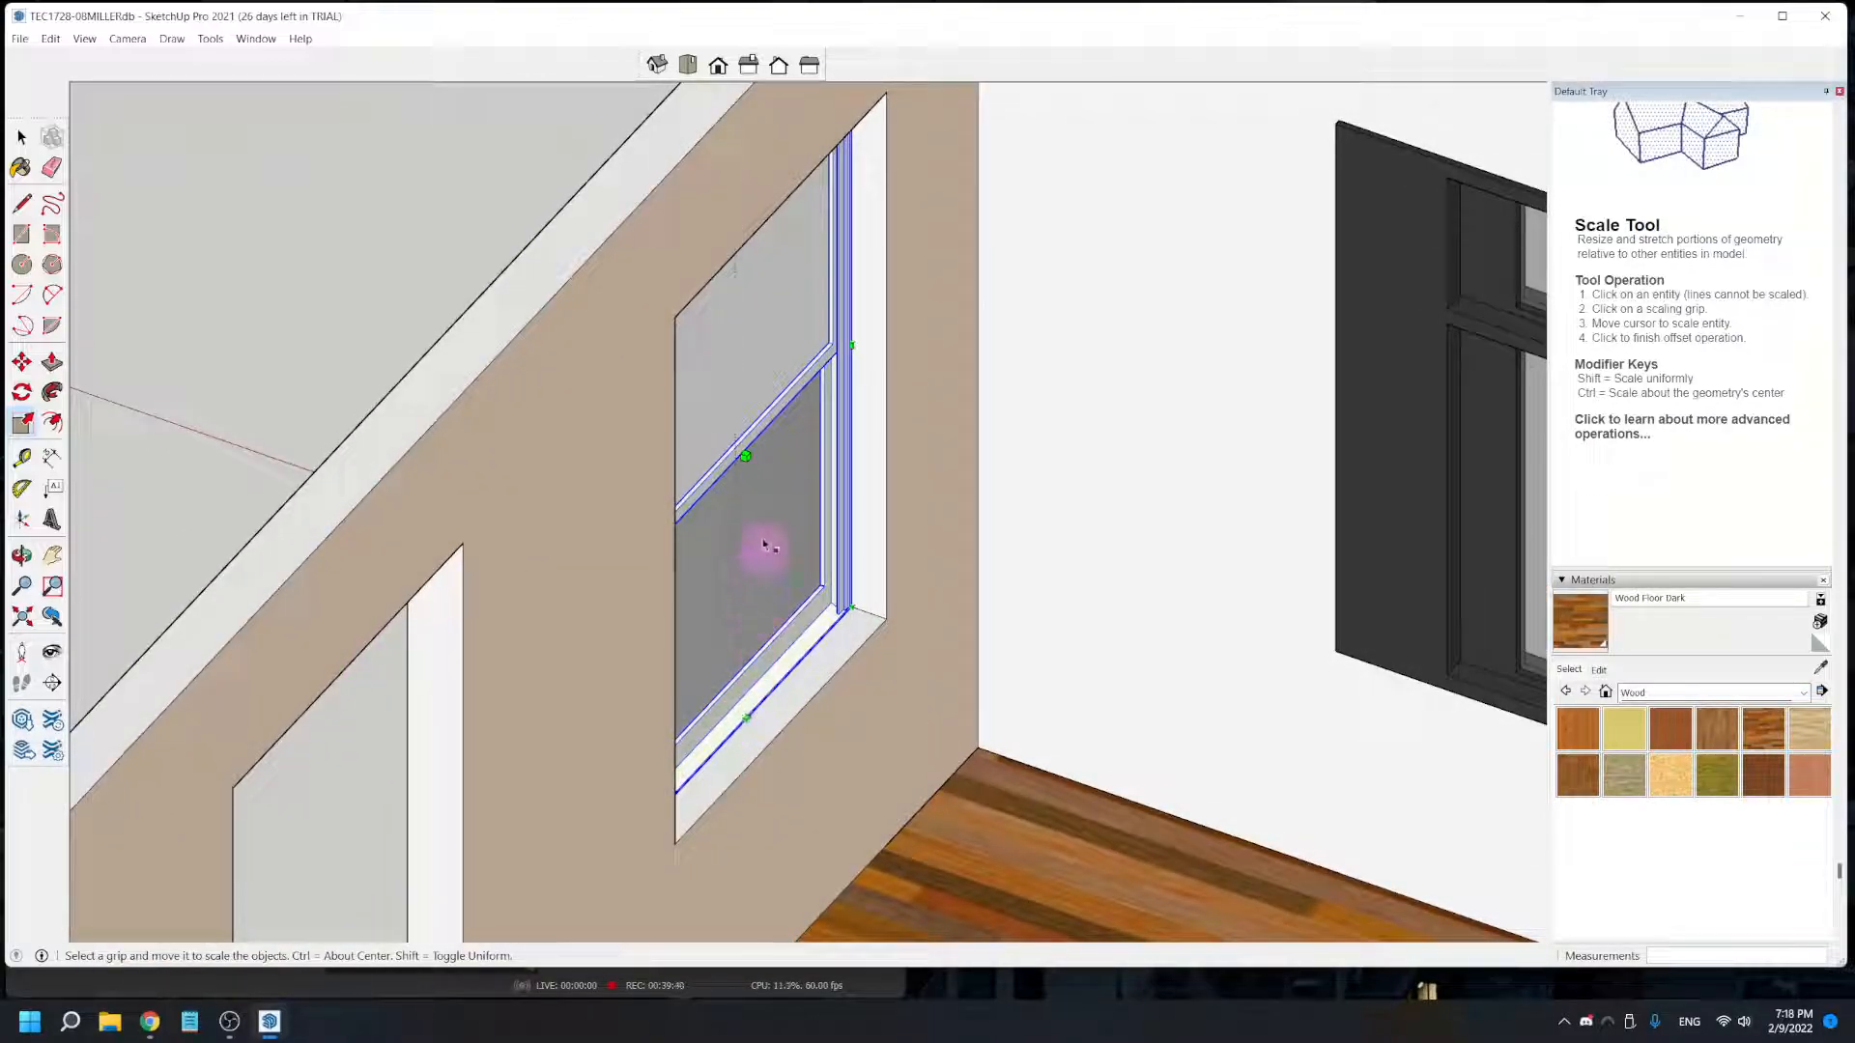
{"action": "middle_click_drag", "start_coordinate": [534, 710], "coordinate": [774, 705]}
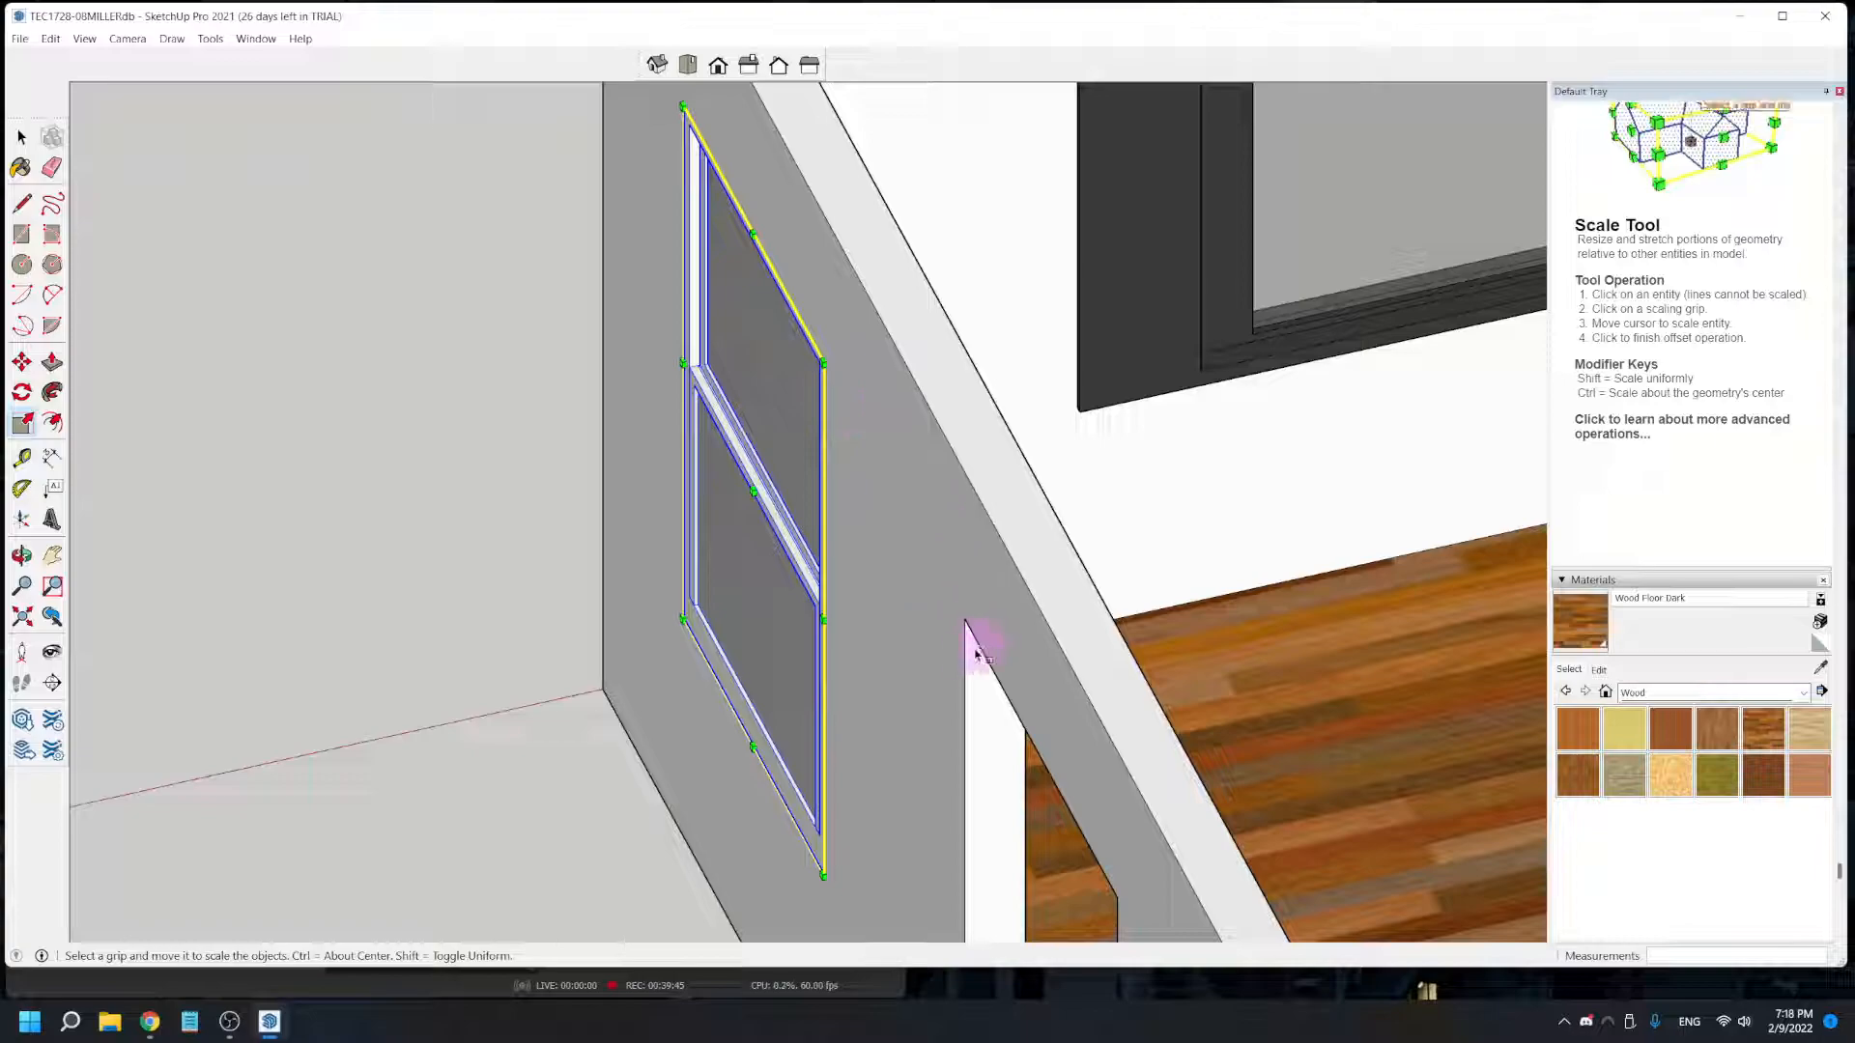
{"action": "middle_click_drag", "start_coordinate": [970, 673], "coordinate": [746, 633]}
{"action": "left_click_drag", "start_coordinate": [723, 446], "coordinate": [770, 484]}
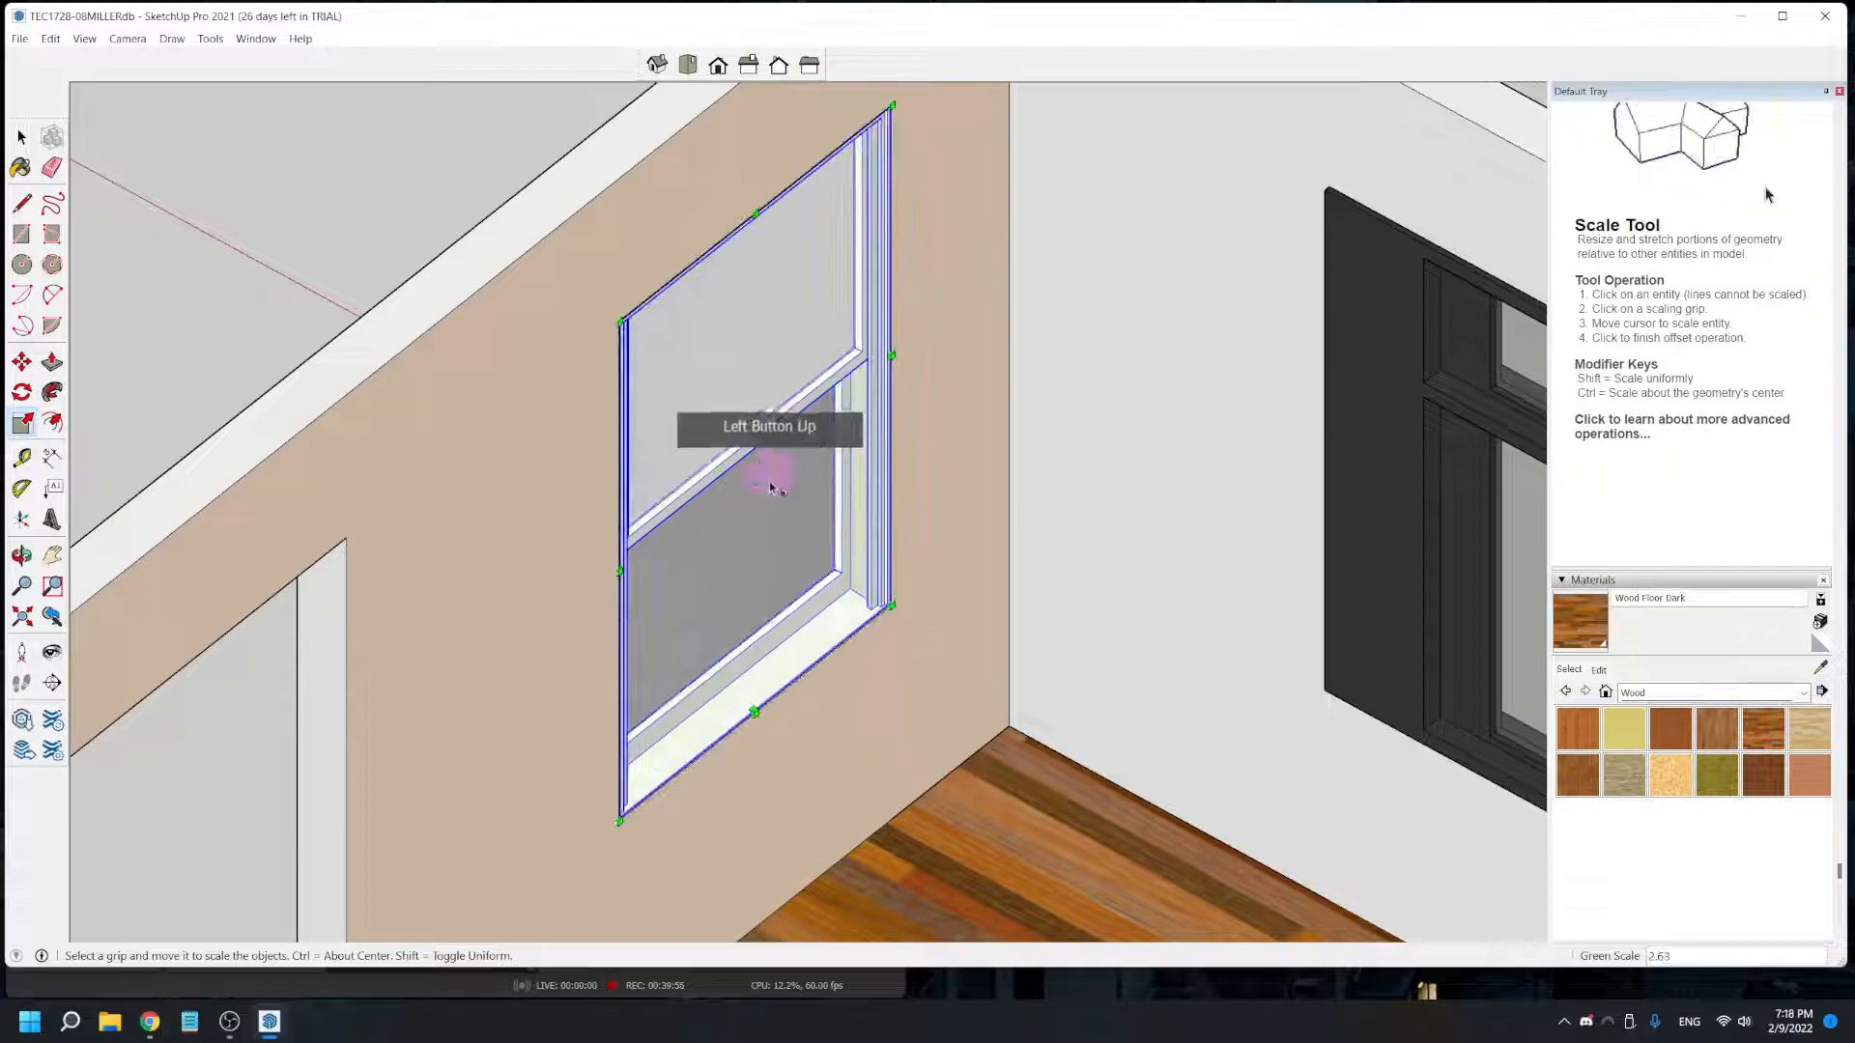
{"action": "key", "text": "ctrl+z"}
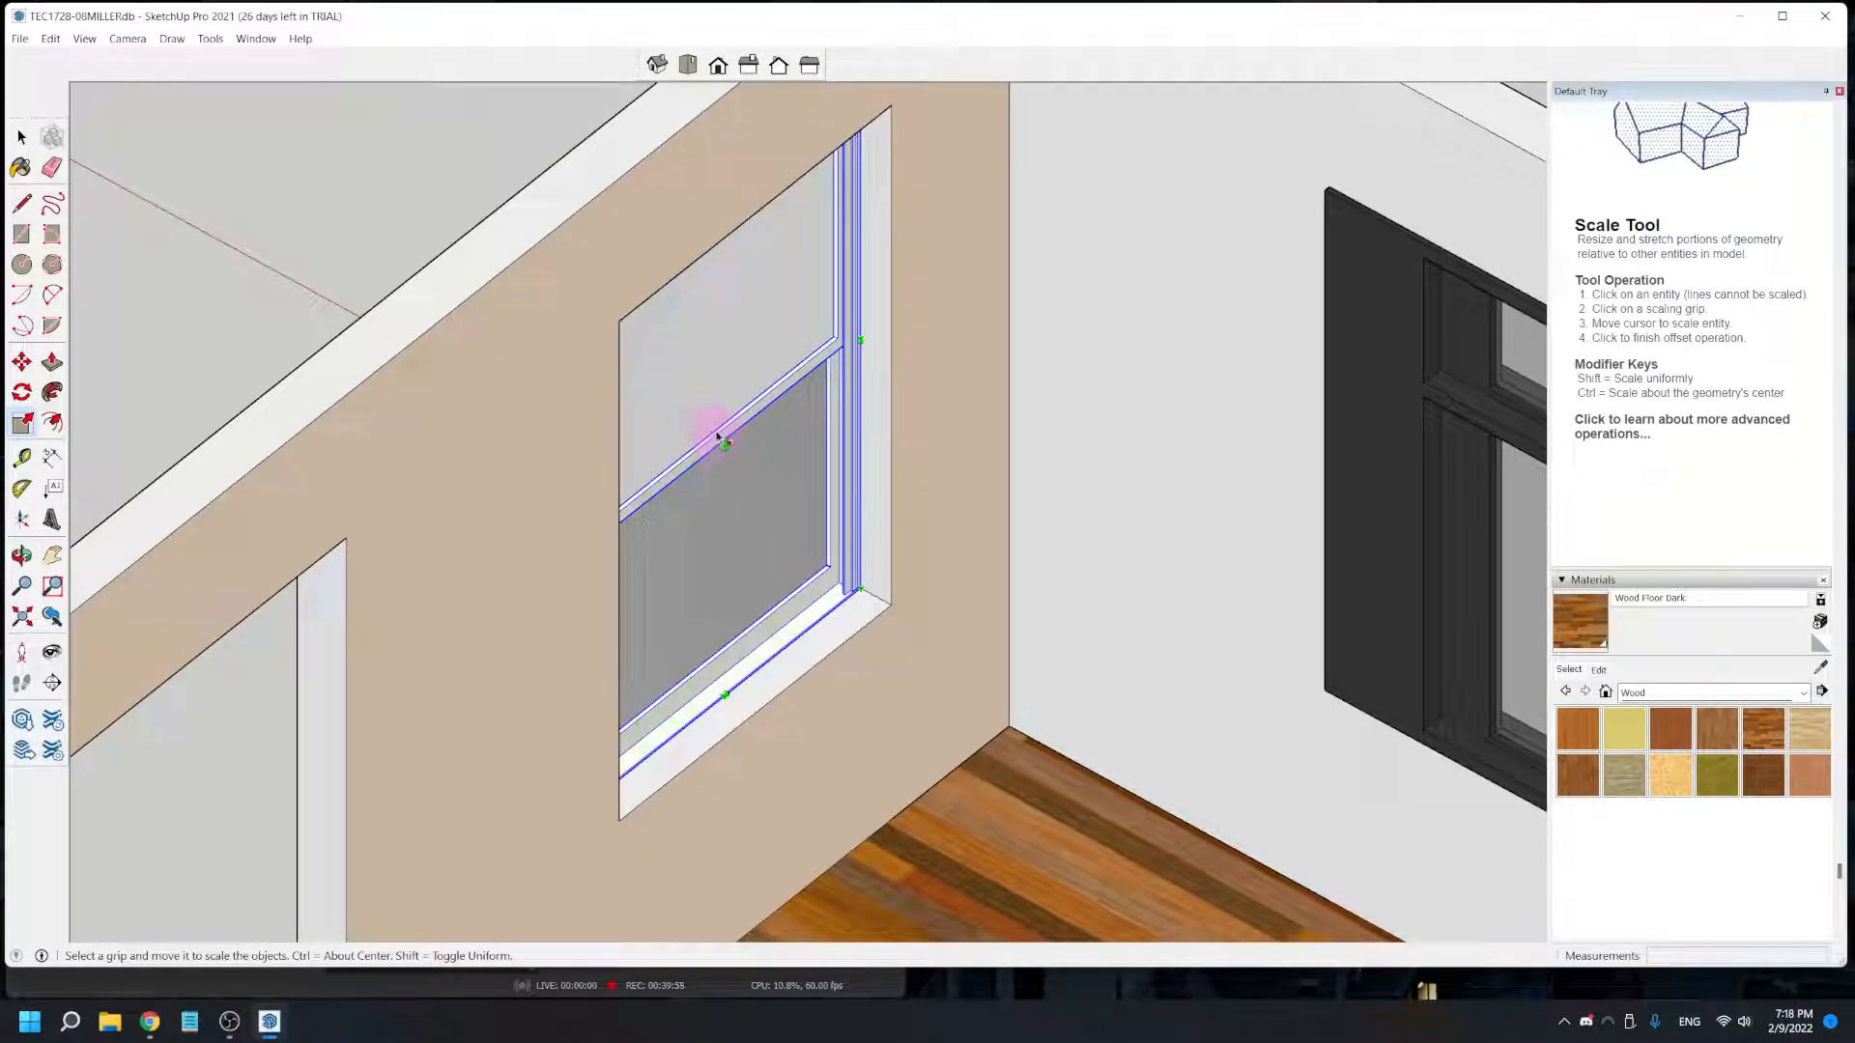
{"action": "left_click_drag", "start_coordinate": [722, 445], "coordinate": [783, 188]}
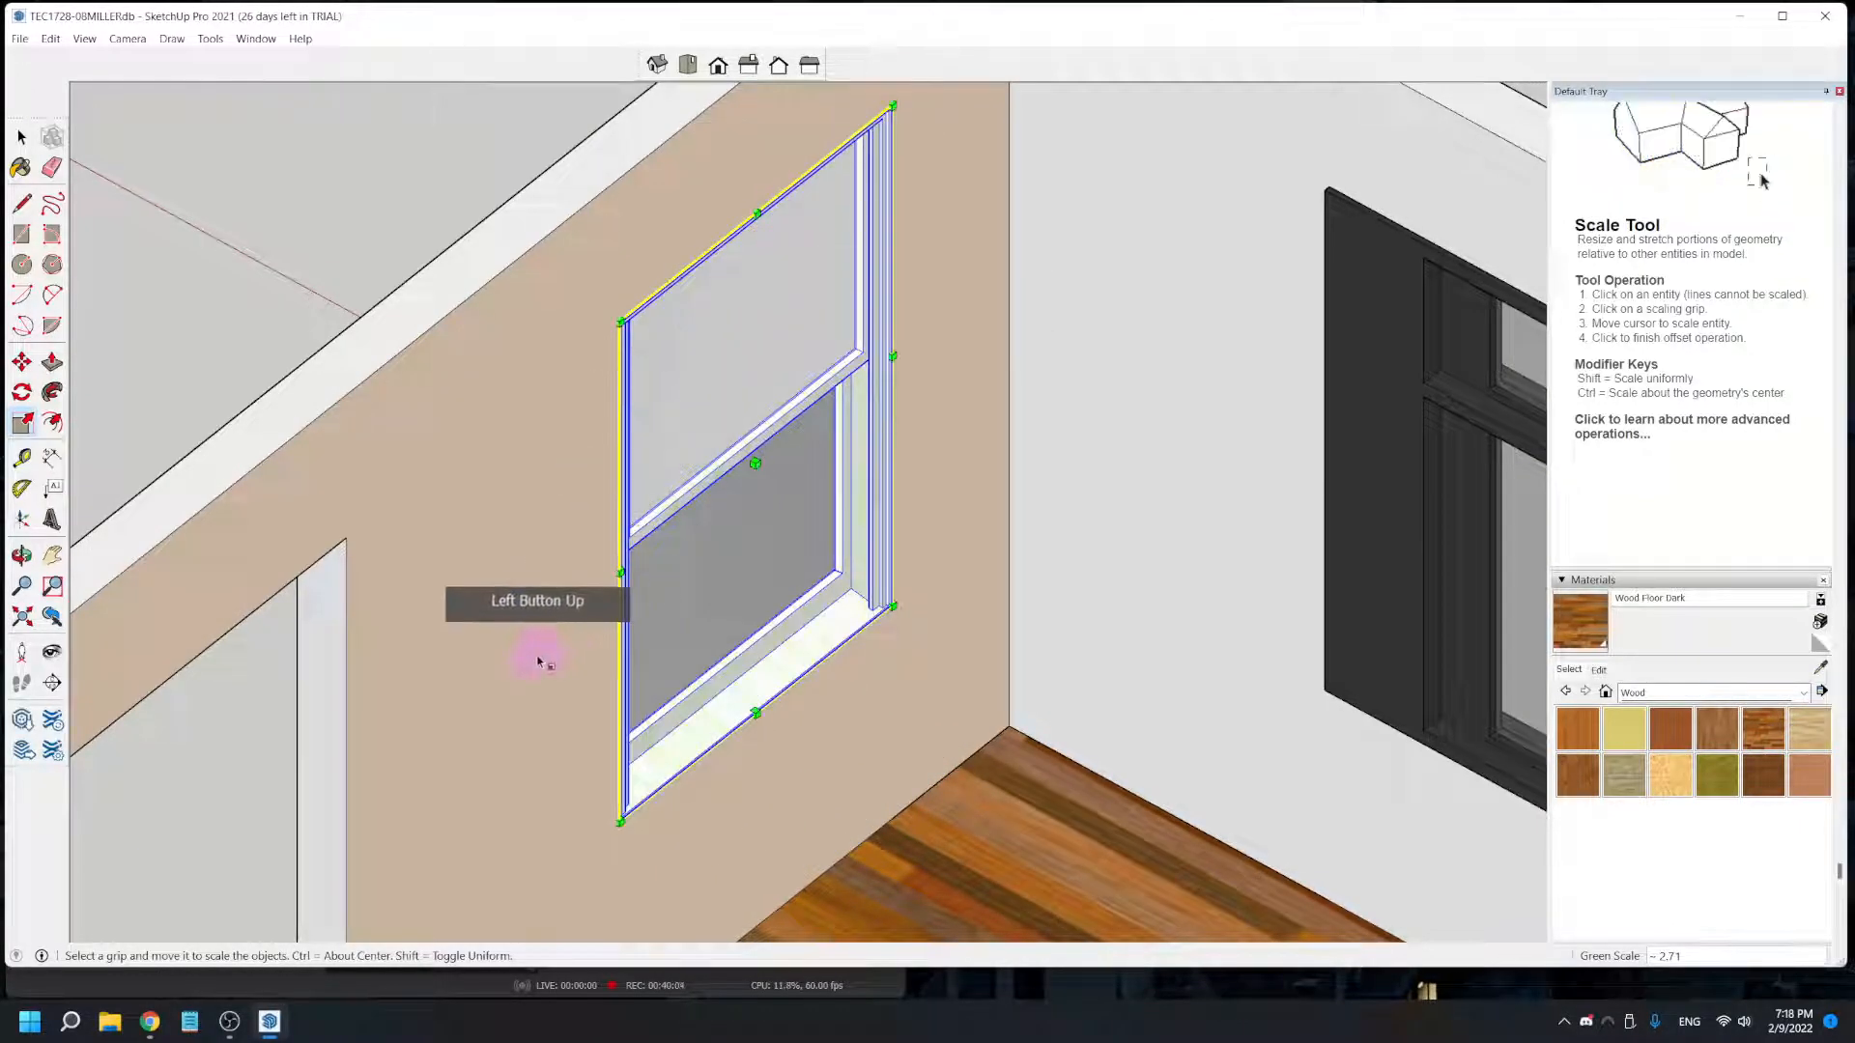
- Leave the Scale tool and examine the fitted window from outside and above the house
{"action": "scroll", "coordinate": [538, 654], "scroll_direction": "down", "scroll_amount": 2}
{"action": "middle_click_drag", "start_coordinate": [431, 750], "coordinate": [1190, 595]}
{"action": "key", "text": "s"}
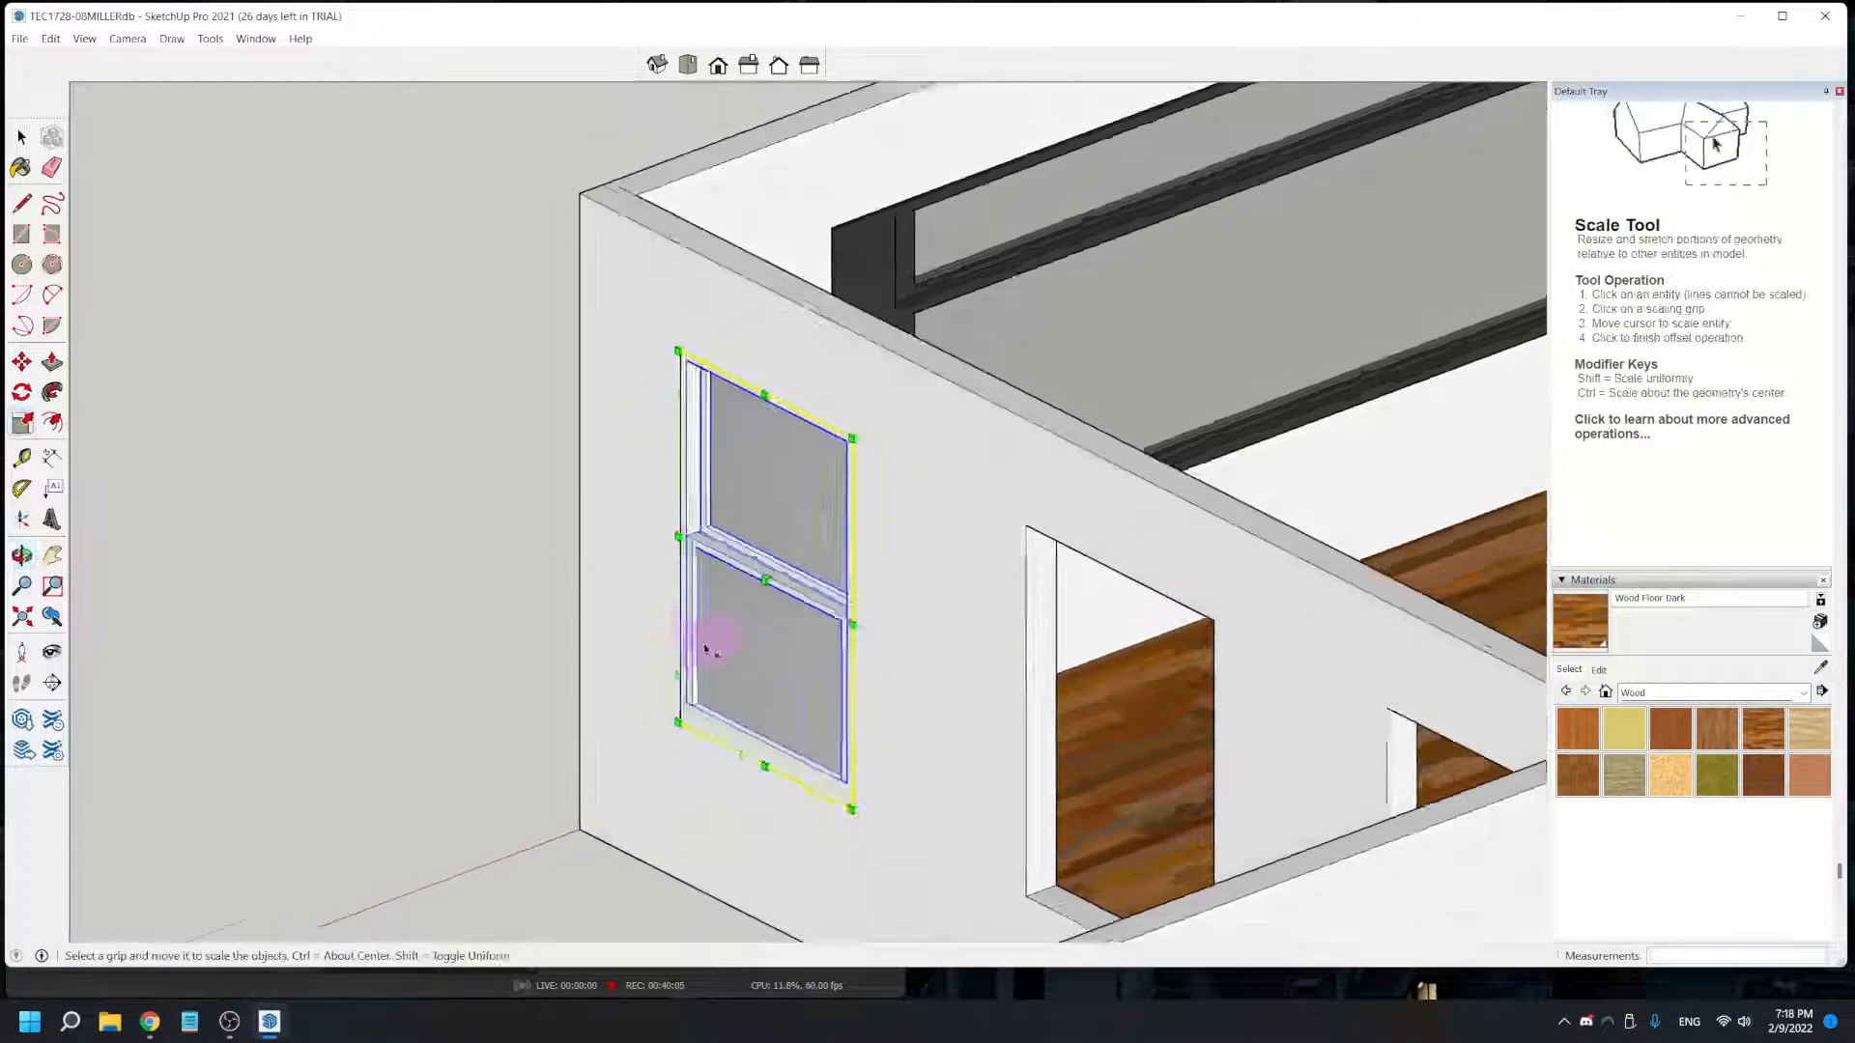
{"action": "scroll", "coordinate": [455, 650], "scroll_direction": "down", "scroll_amount": 3}
{"action": "left_click", "coordinate": [384, 638]}
{"action": "key", "text": "space"}
{"action": "middle_click_drag", "start_coordinate": [456, 630], "coordinate": [998, 623]}
{"action": "left_click_drag", "start_coordinate": [903, 677], "coordinate": [673, 396]}
{"action": "key", "text": "space"}
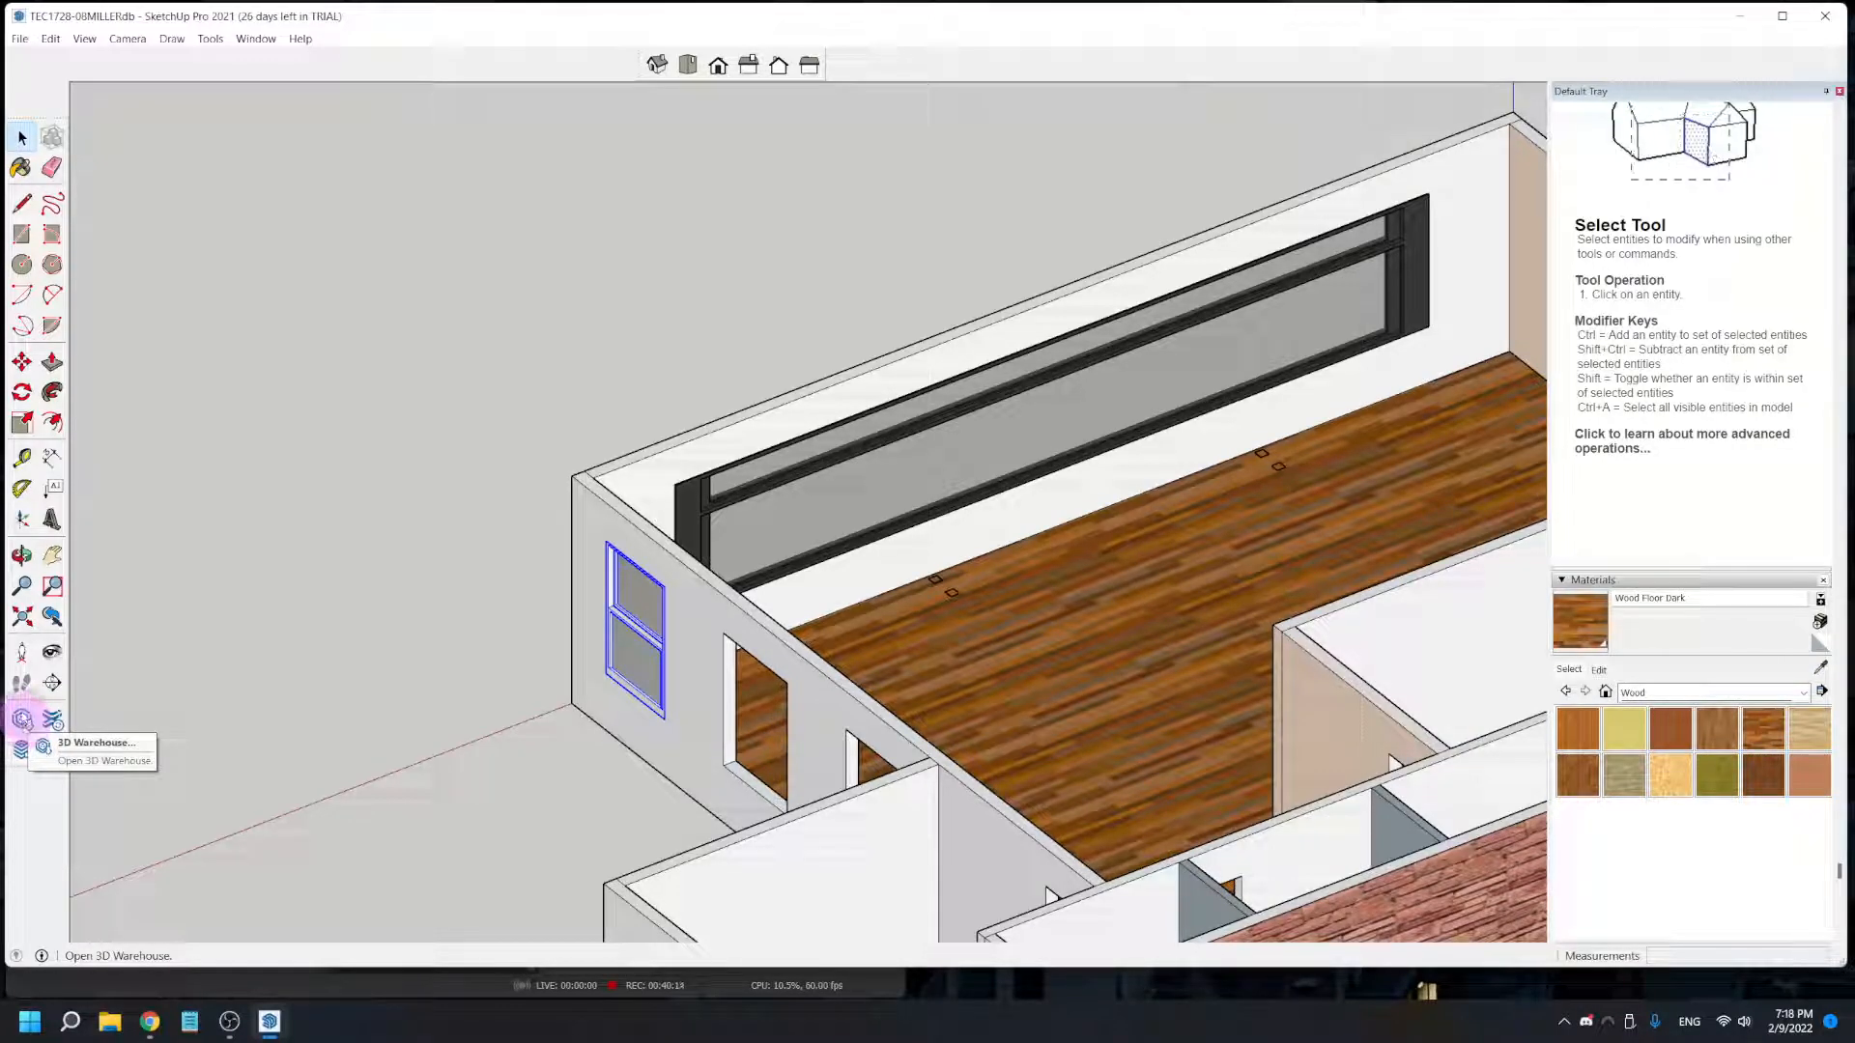
- Search the 3D Warehouse for "toilet", replacing the misspelled search term
{"action": "left_click", "coordinate": [21, 719]}
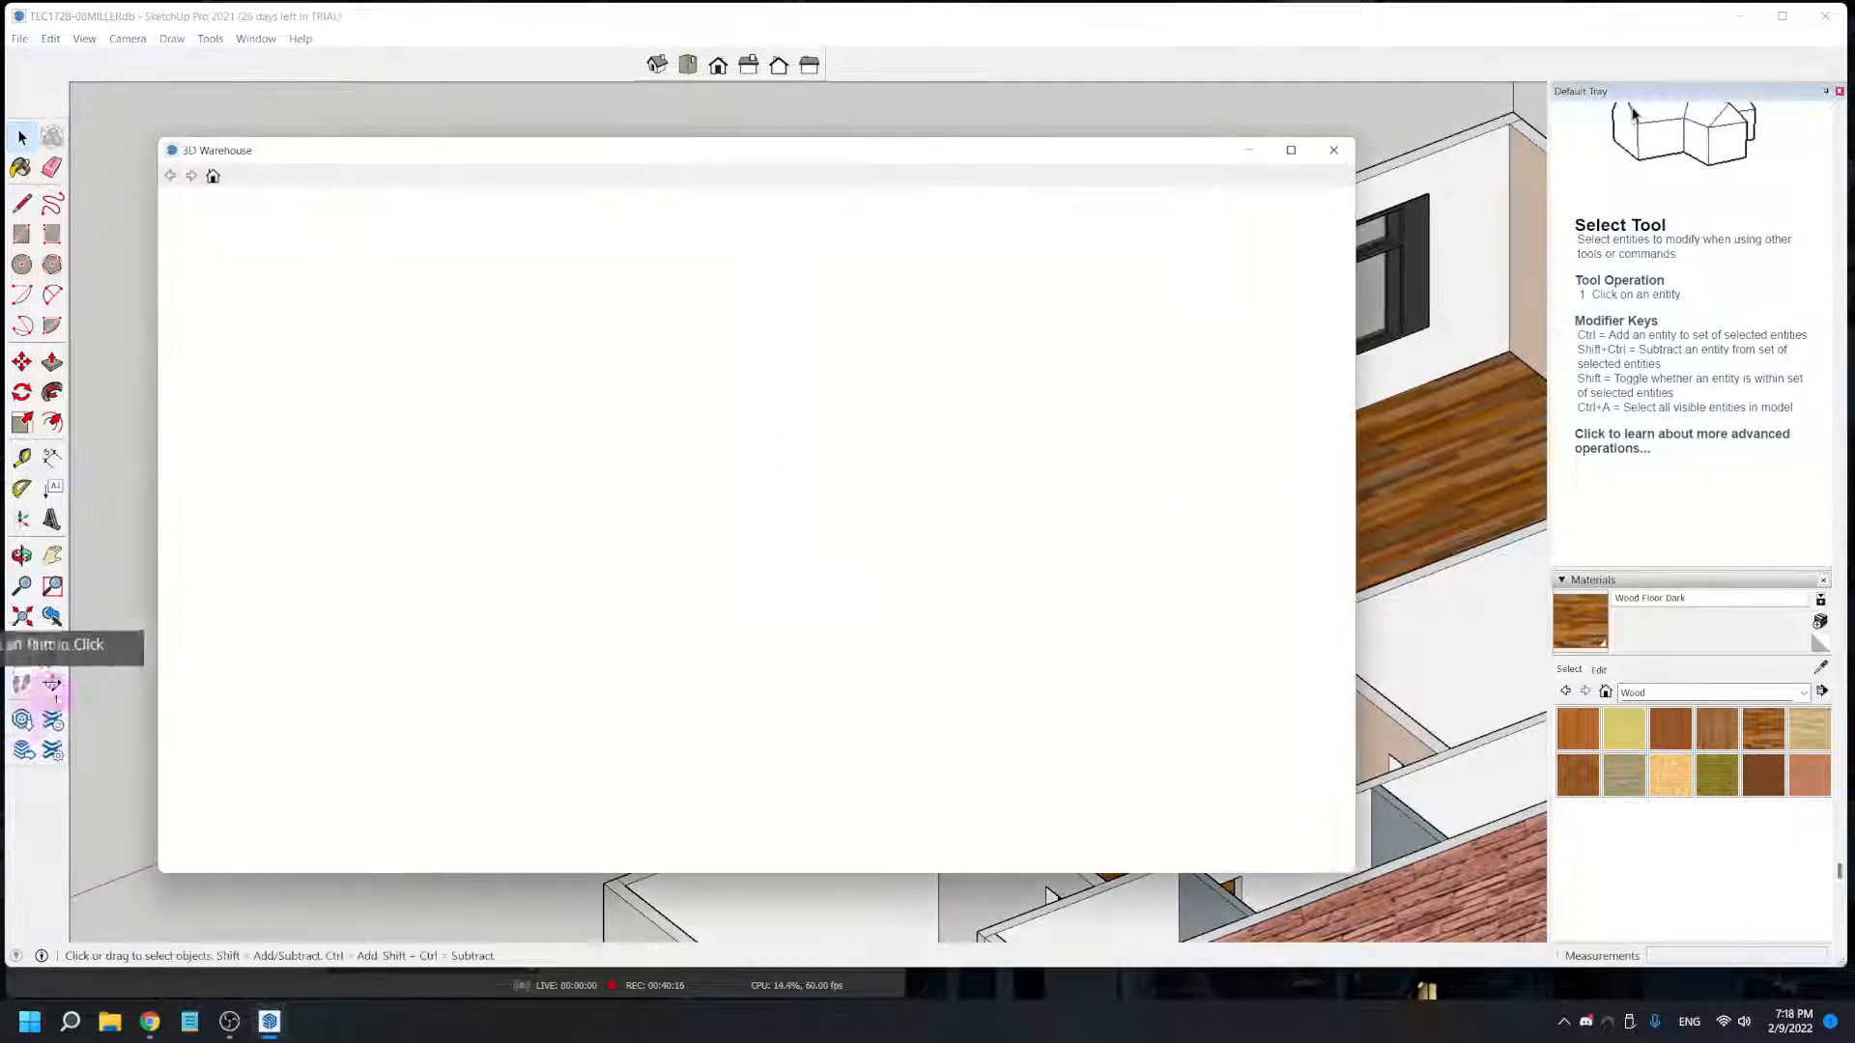
{"action": "left_click", "coordinate": [544, 164]}
{"action": "left_click_drag", "start_coordinate": [595, 214], "coordinate": [464, 225]}
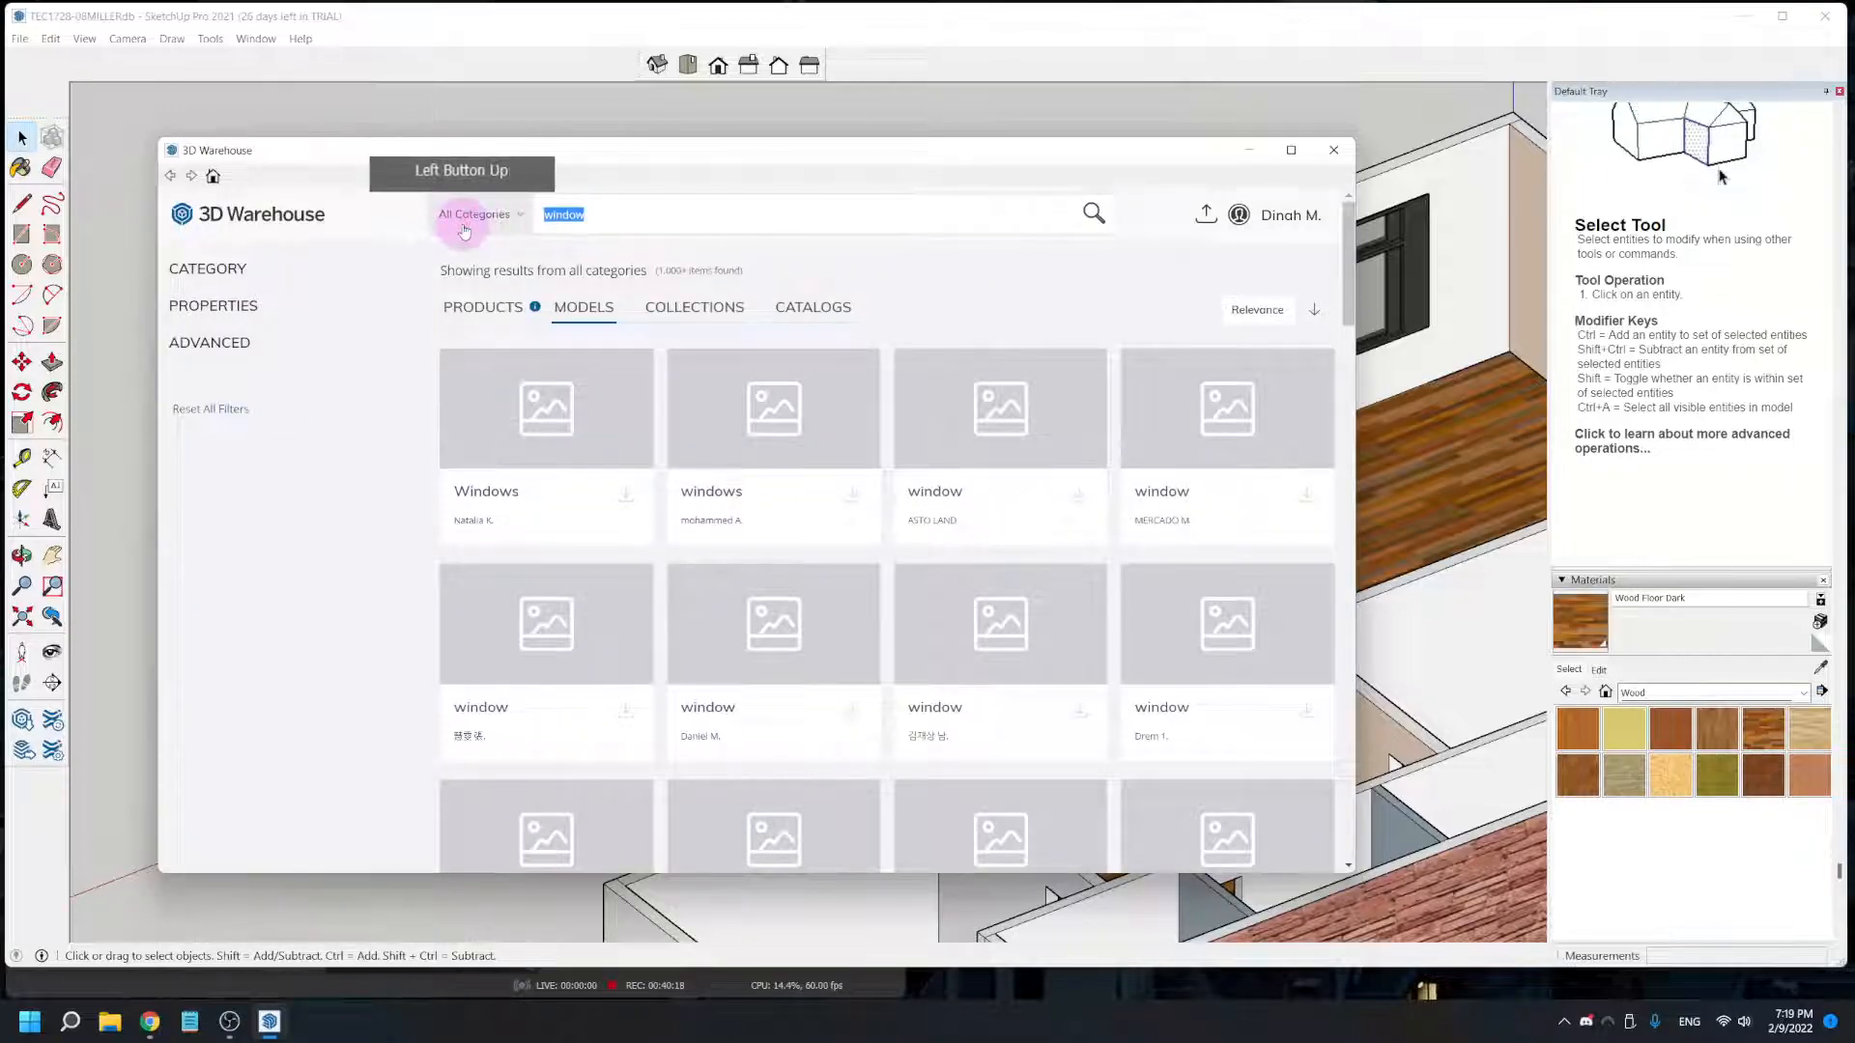
{"action": "type", "text": "t"}
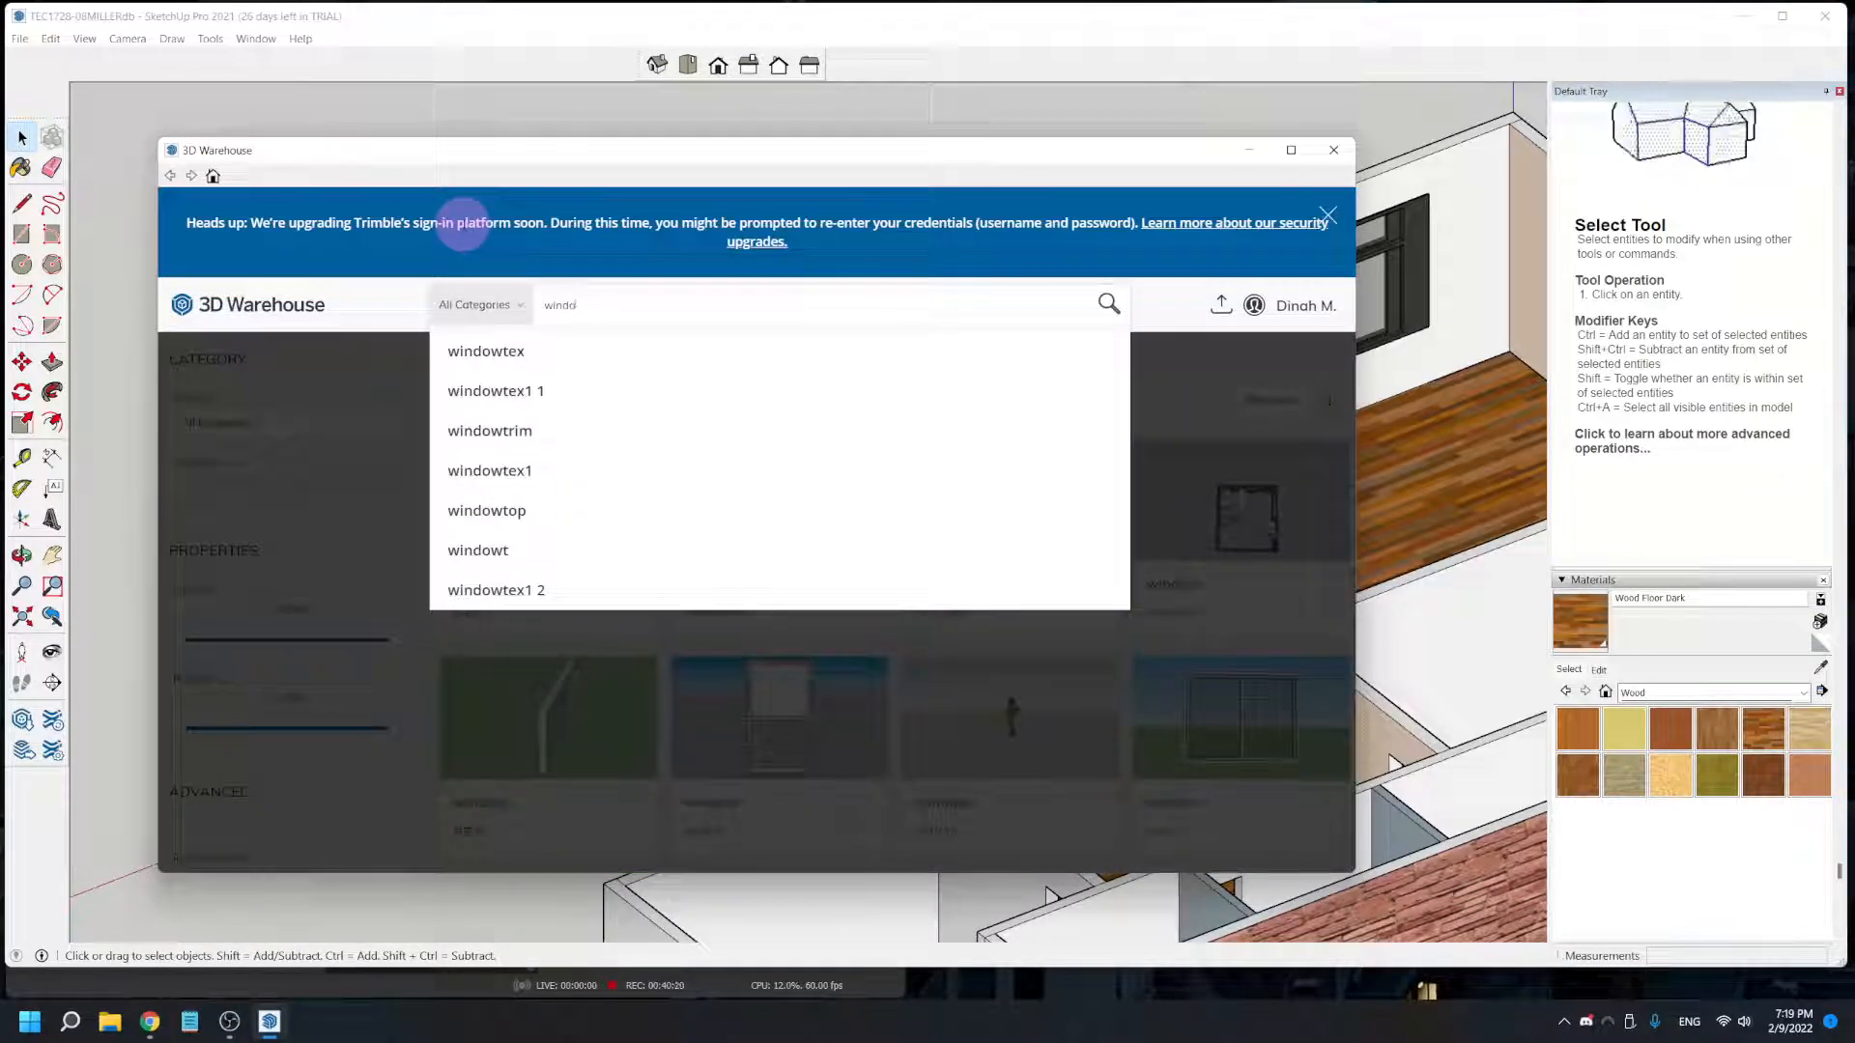
{"action": "type", "text": "tio"}
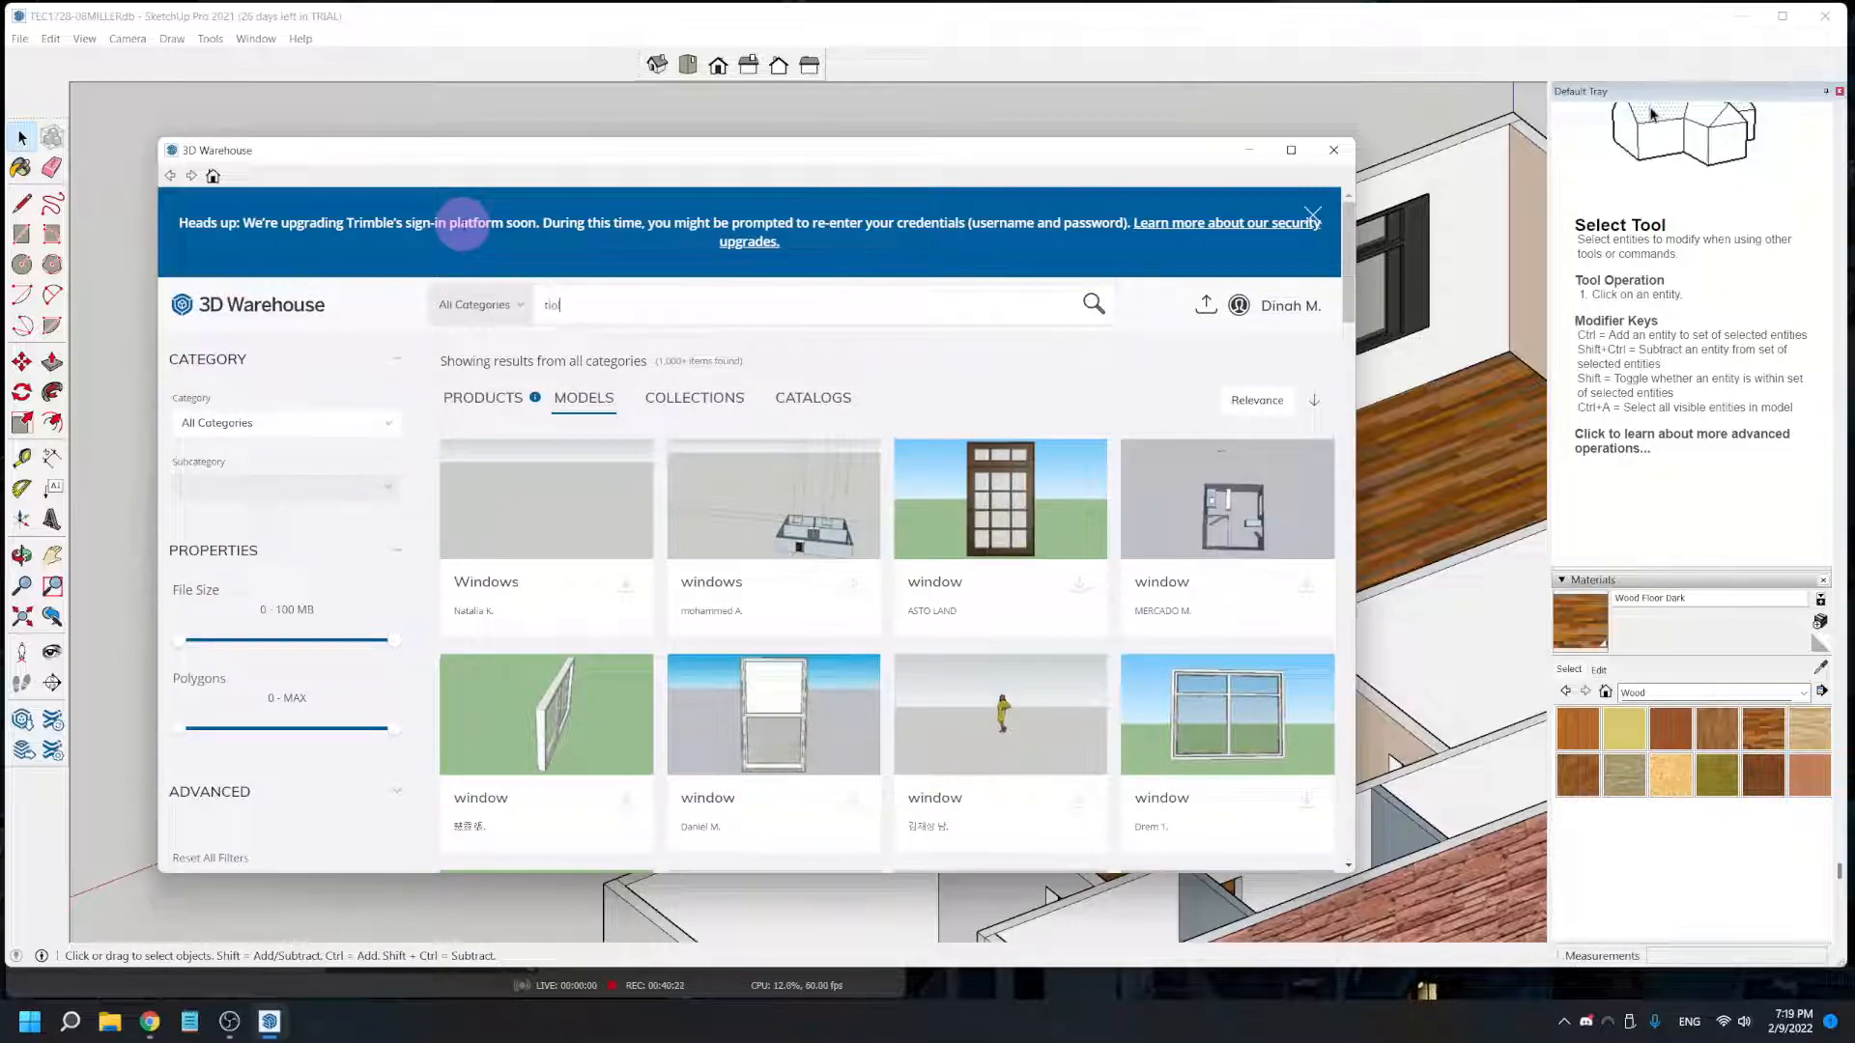
{"action": "type", "text": "let"}
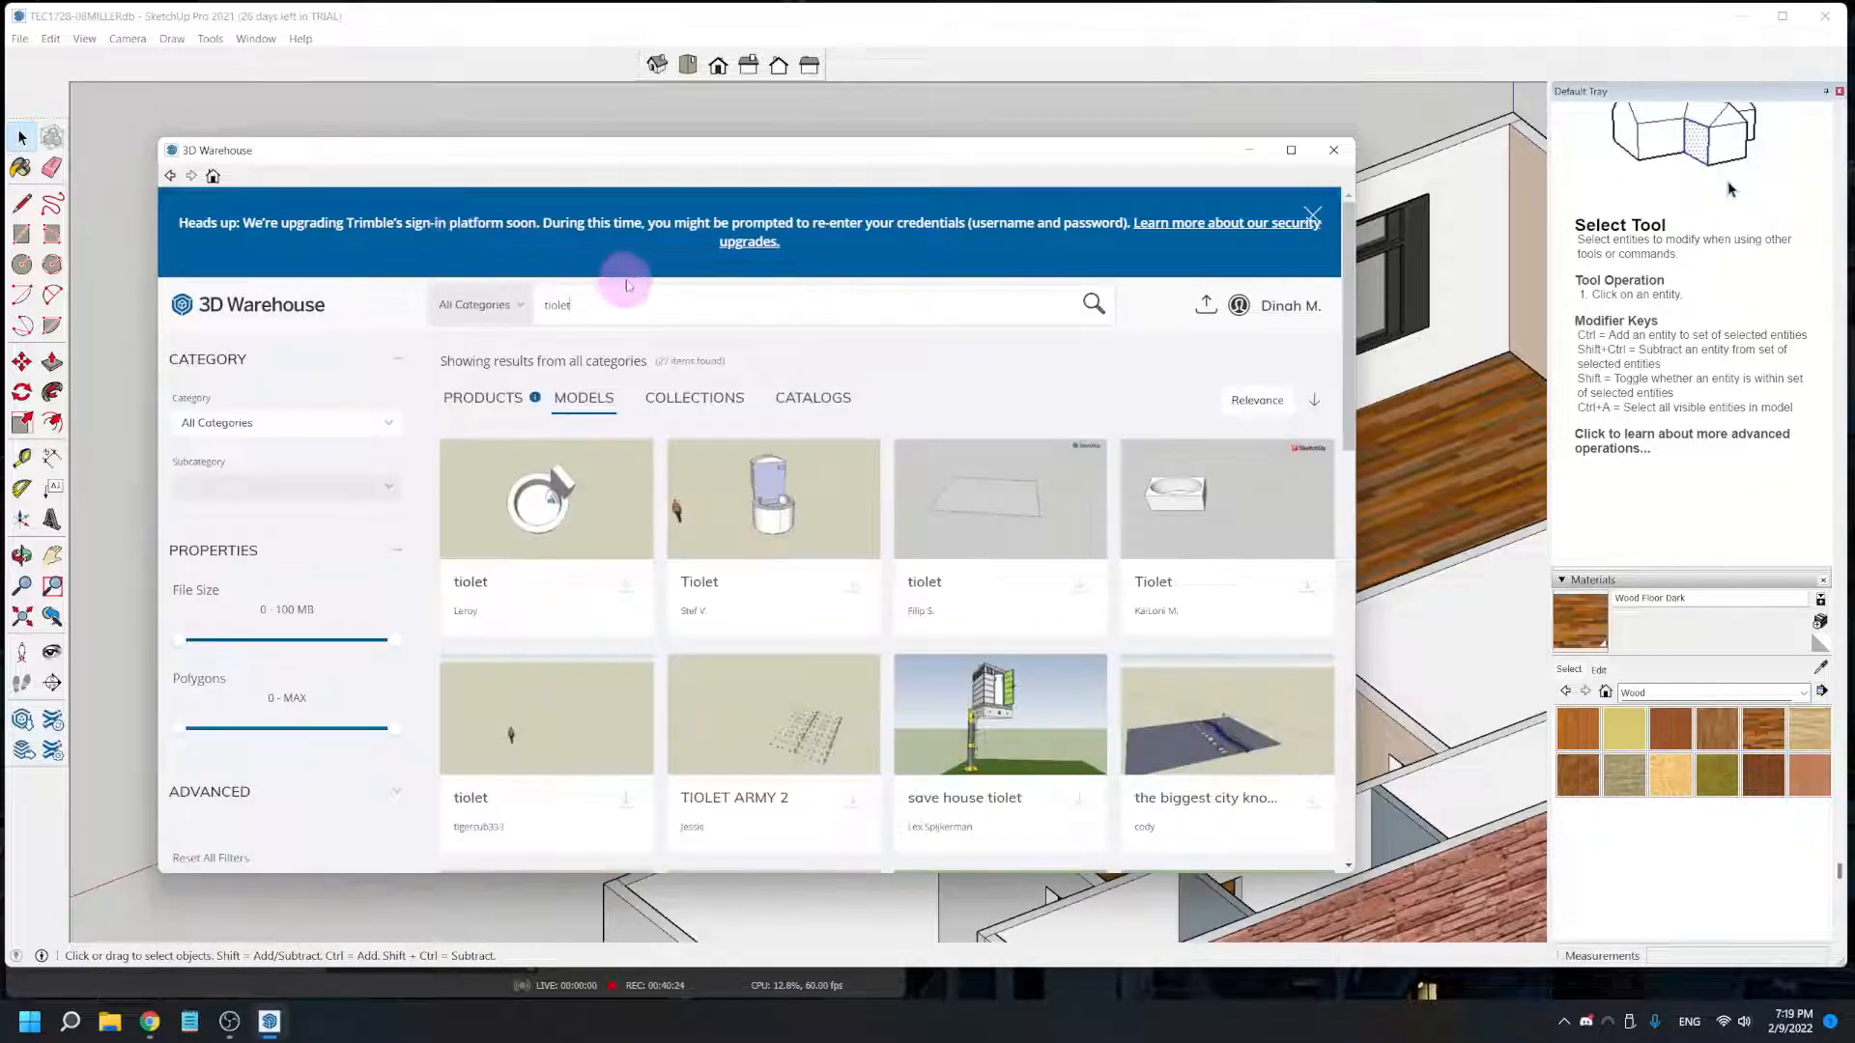
{"action": "left_click_drag", "start_coordinate": [612, 304], "coordinate": [437, 299]}
{"action": "type", "text": "toilet"}
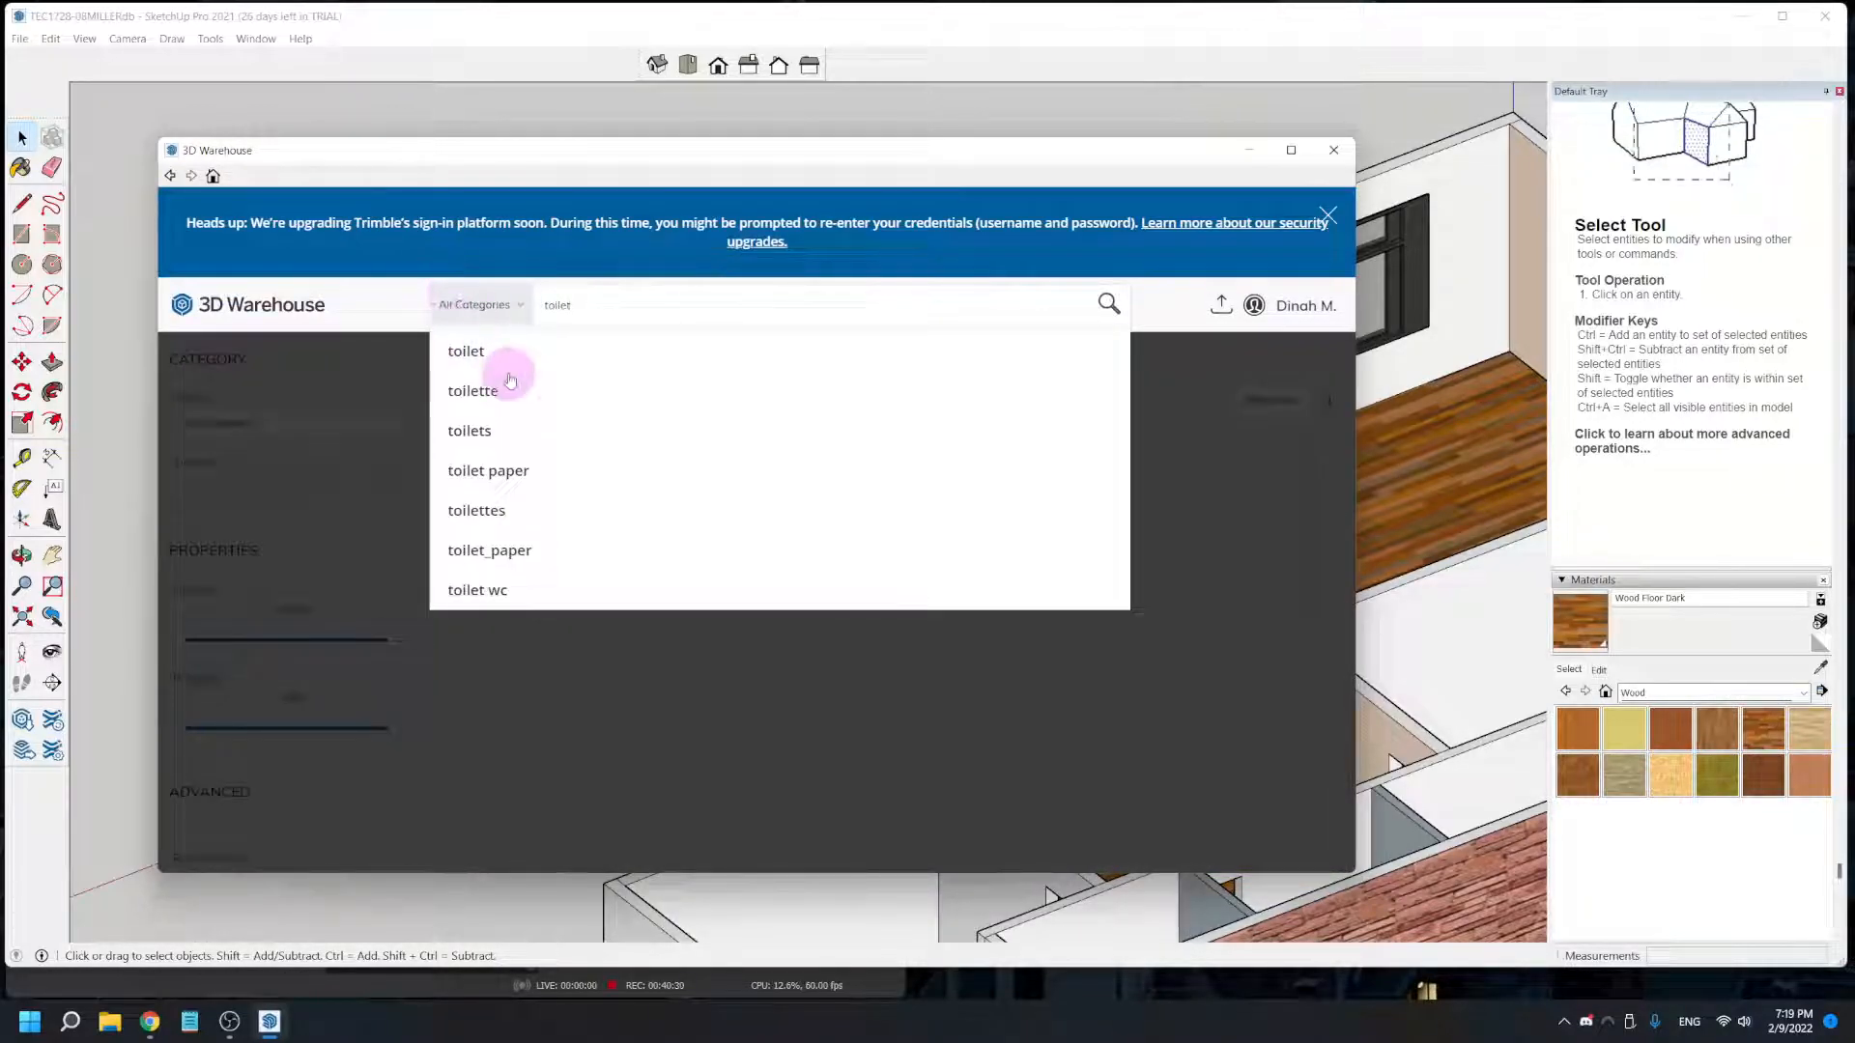
{"action": "left_click", "coordinate": [464, 353]}
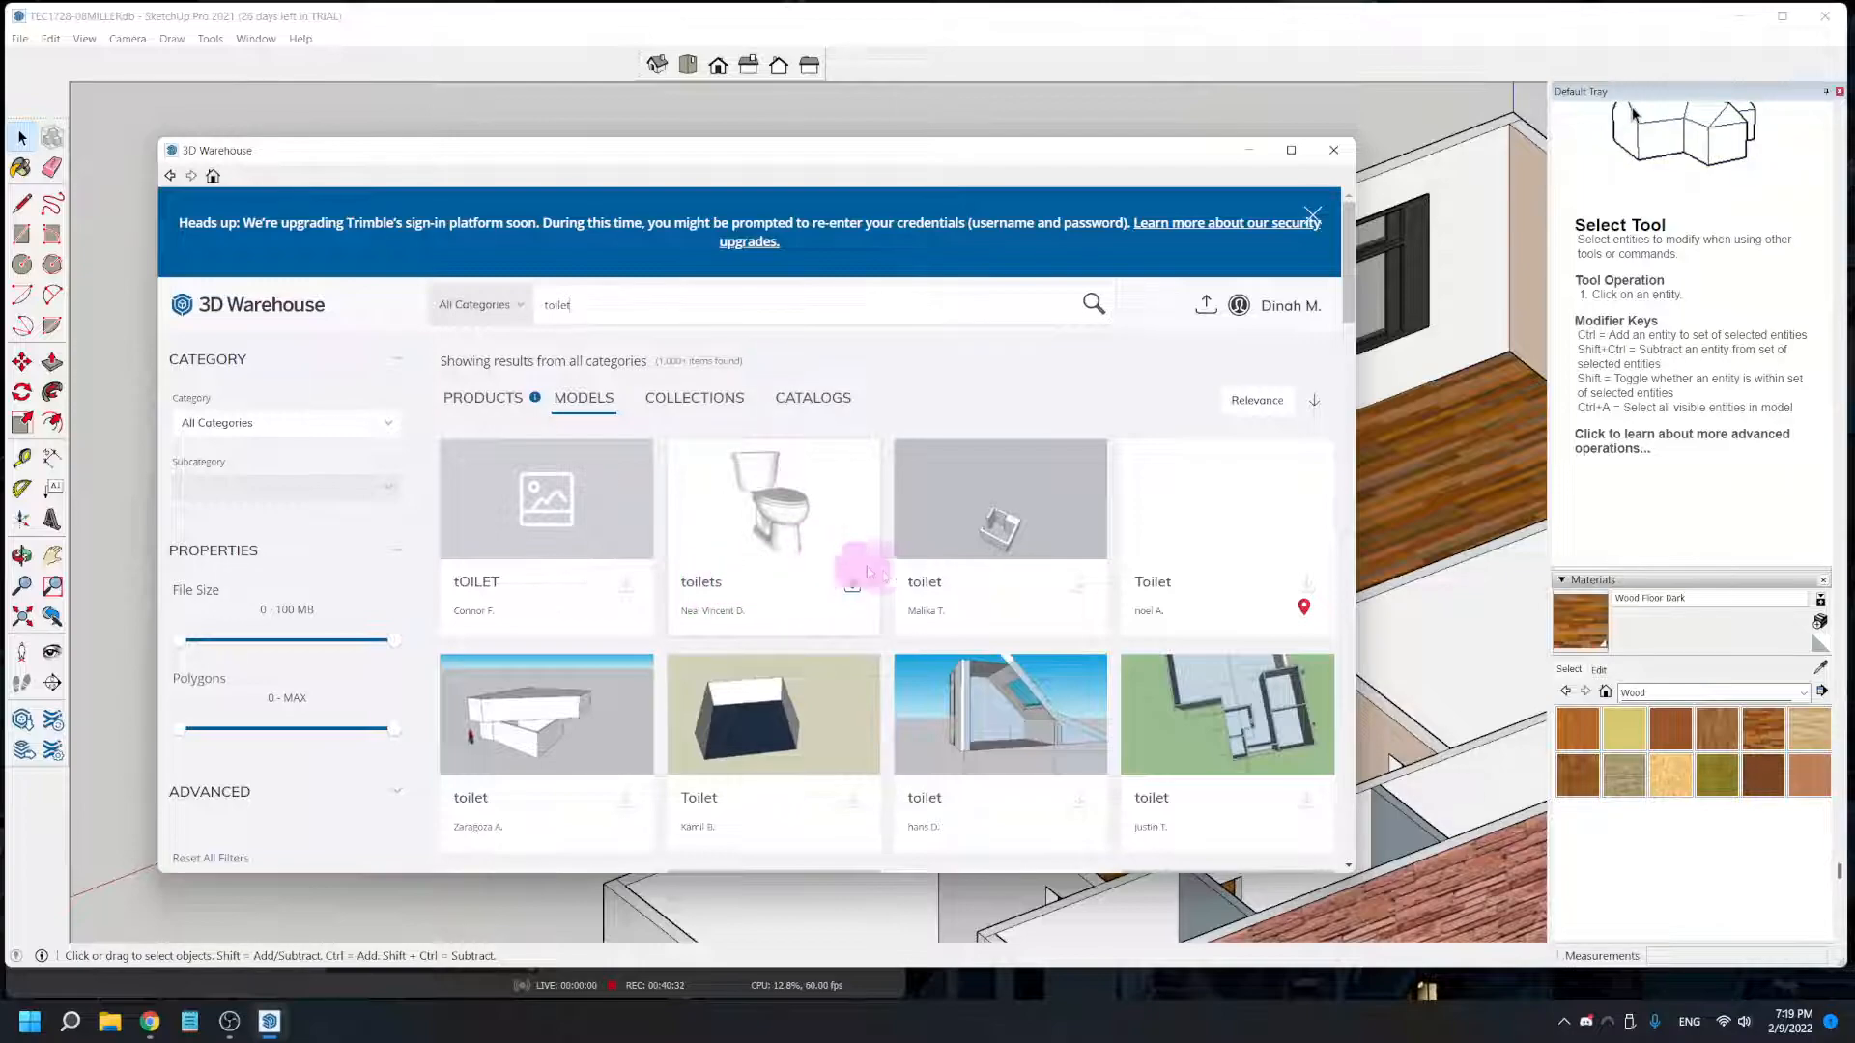
- Download the white two-piece "toilets" model from the 3D Warehouse and place it in the small room along the house's long outer wall
{"action": "left_click", "coordinate": [853, 589]}
{"action": "left_click", "coordinate": [684, 550]}
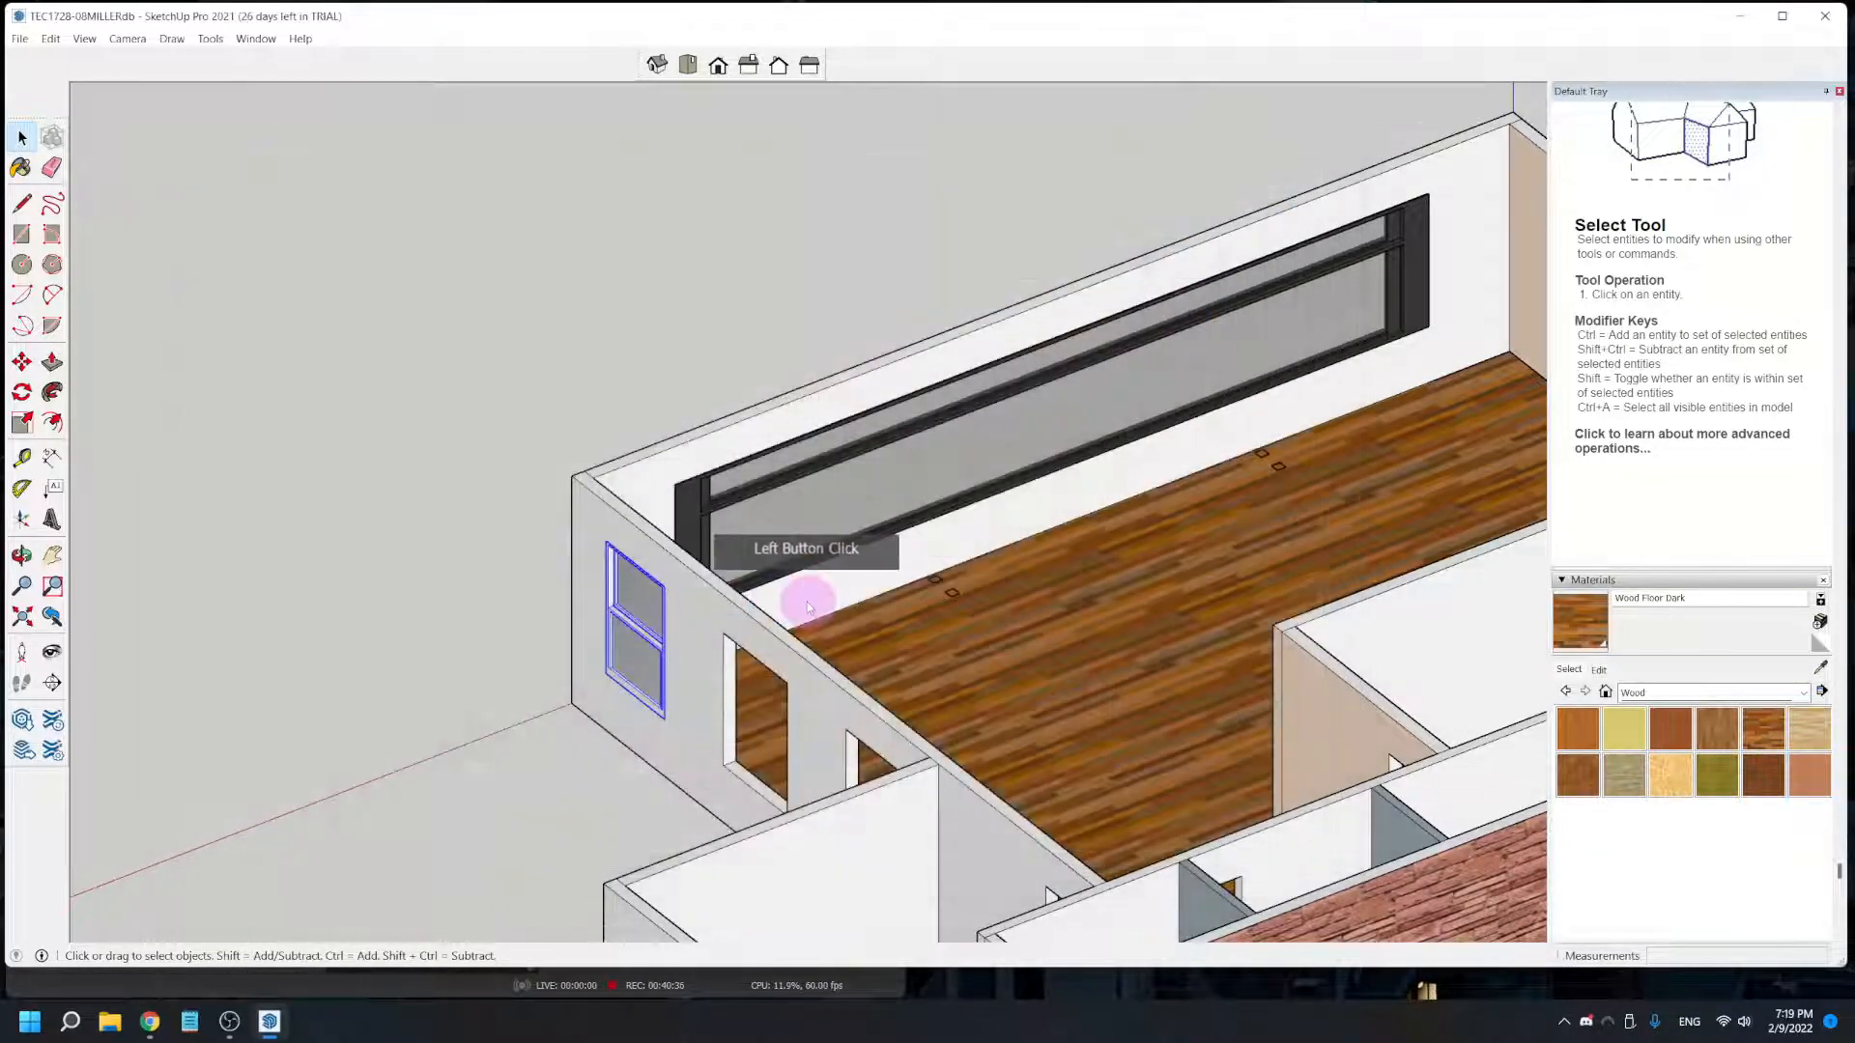
{"action": "scroll", "coordinate": [1172, 653], "scroll_direction": "down", "scroll_amount": 2}
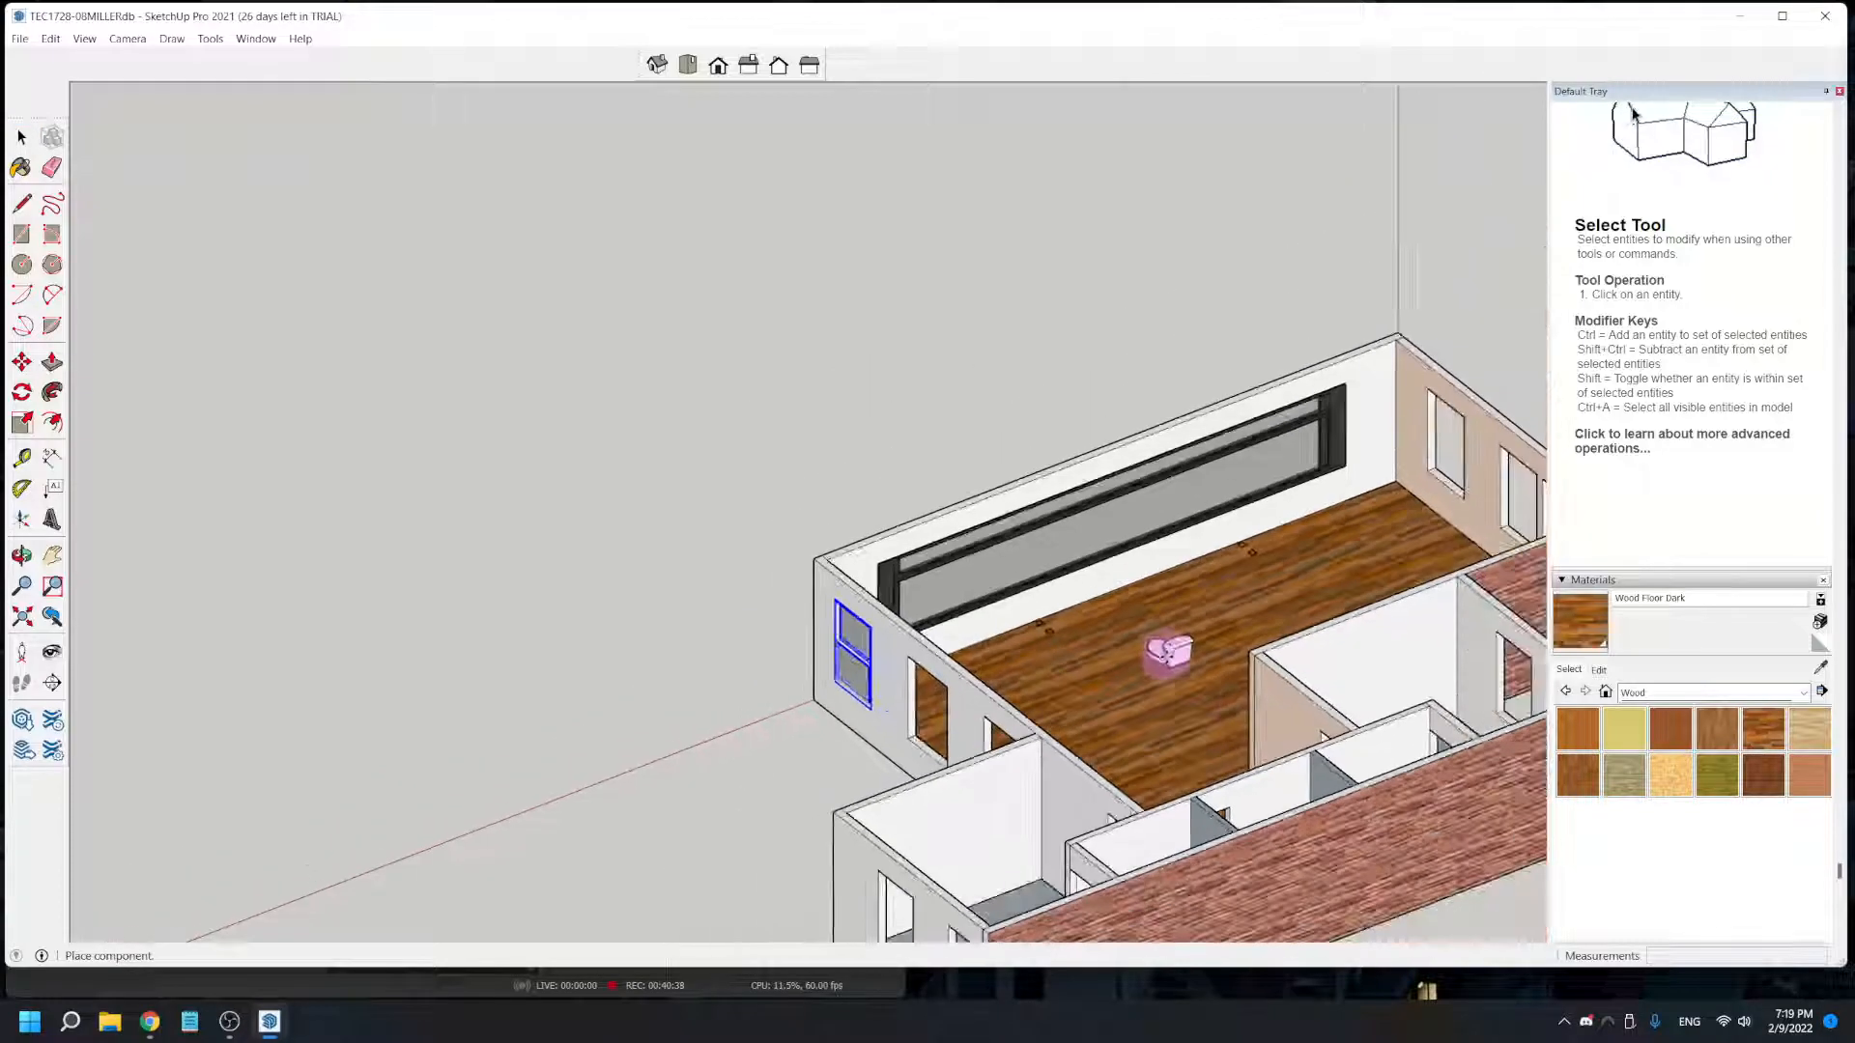
{"action": "middle_click_drag", "start_coordinate": [1055, 856], "coordinate": [1280, 603]}
{"action": "scroll", "coordinate": [949, 515], "scroll_direction": "up", "scroll_amount": 3}
{"action": "middle_click_drag", "start_coordinate": [948, 514], "coordinate": [844, 643], "text": "shift"}
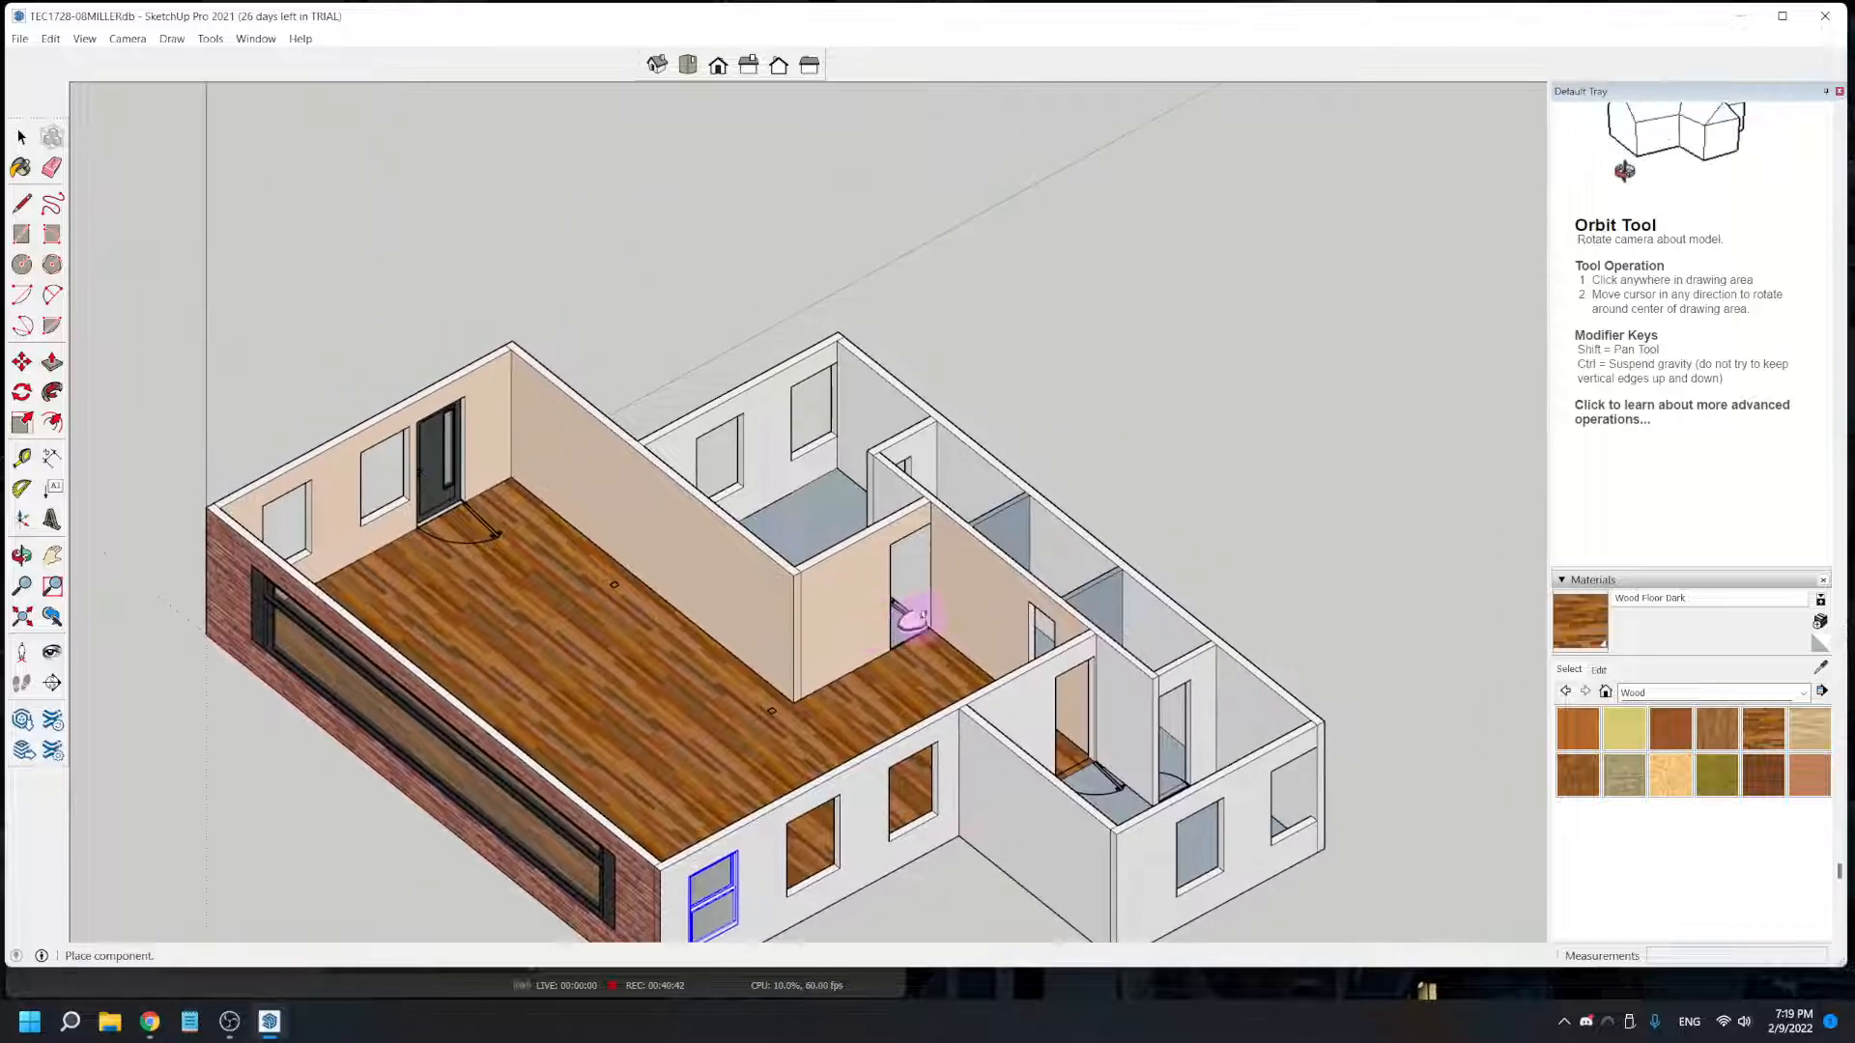
{"action": "middle_click_drag", "start_coordinate": [1113, 676], "coordinate": [1110, 737]}
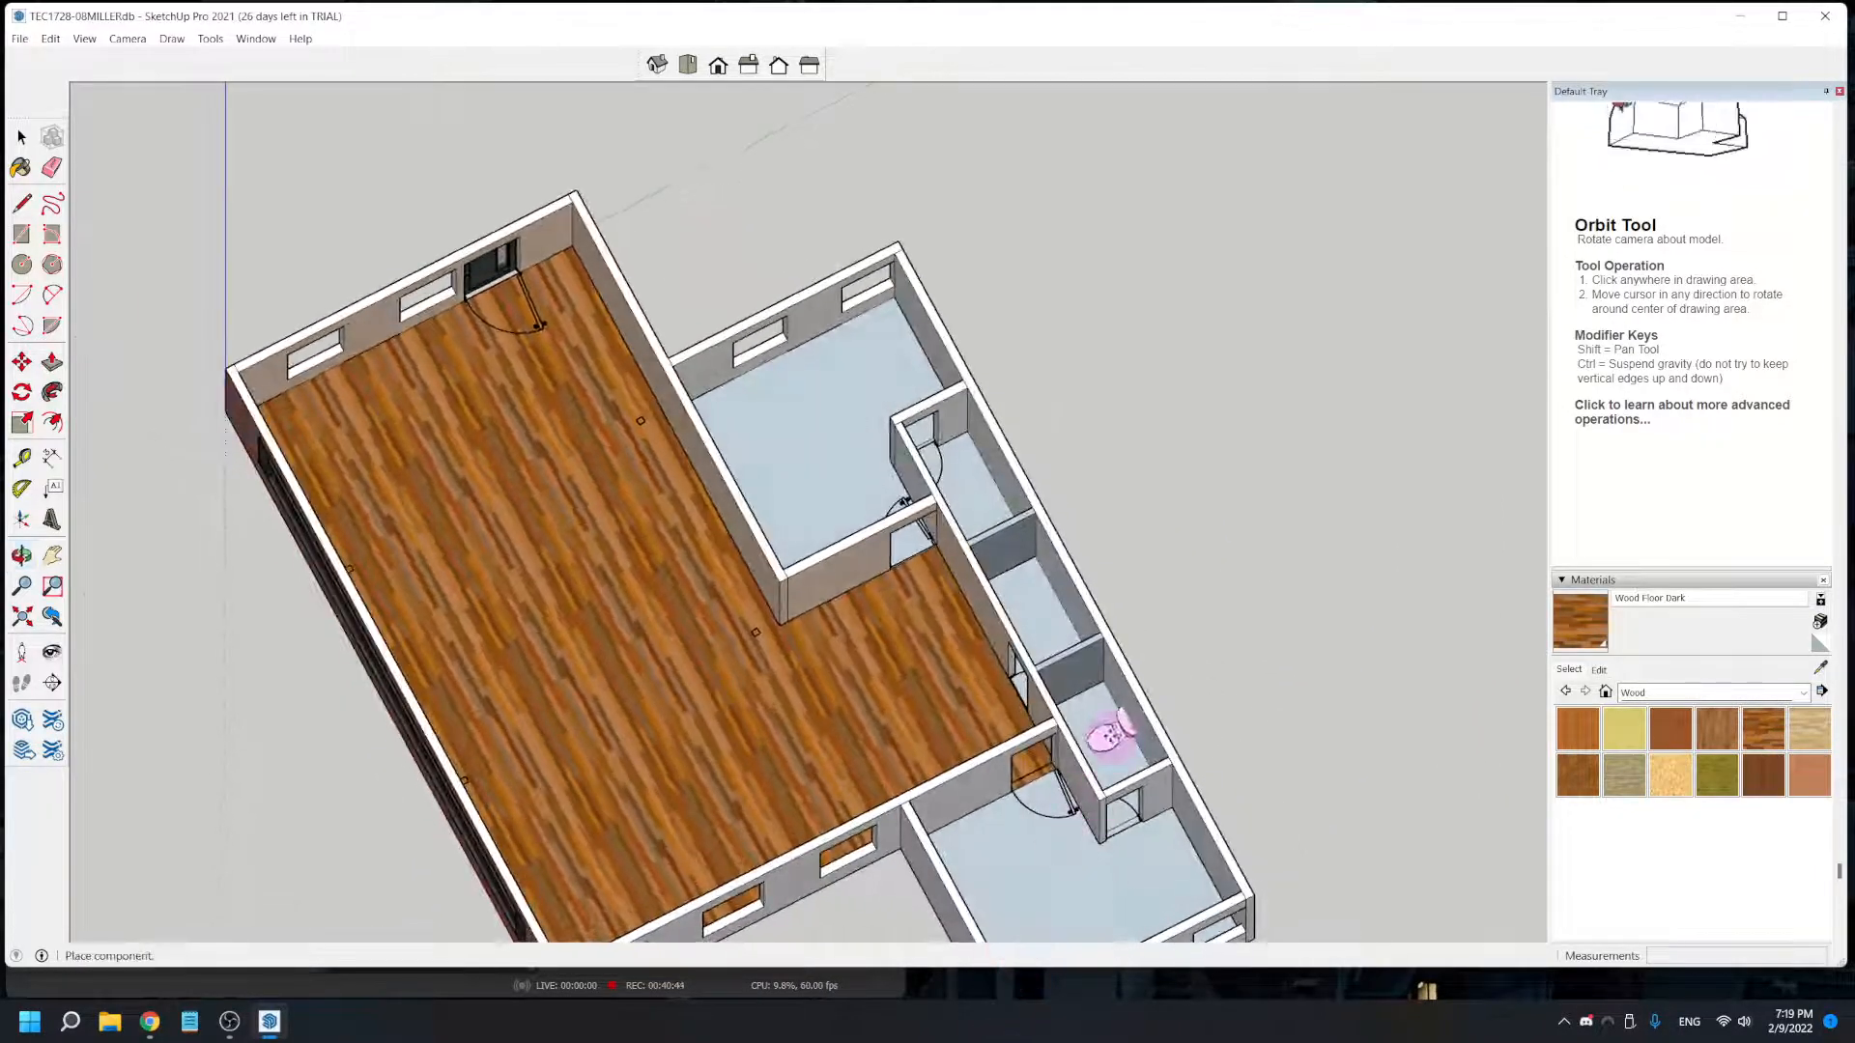
{"action": "scroll", "coordinate": [1085, 704], "scroll_direction": "up", "scroll_amount": 5}
{"action": "left_click", "coordinate": [1086, 705]}
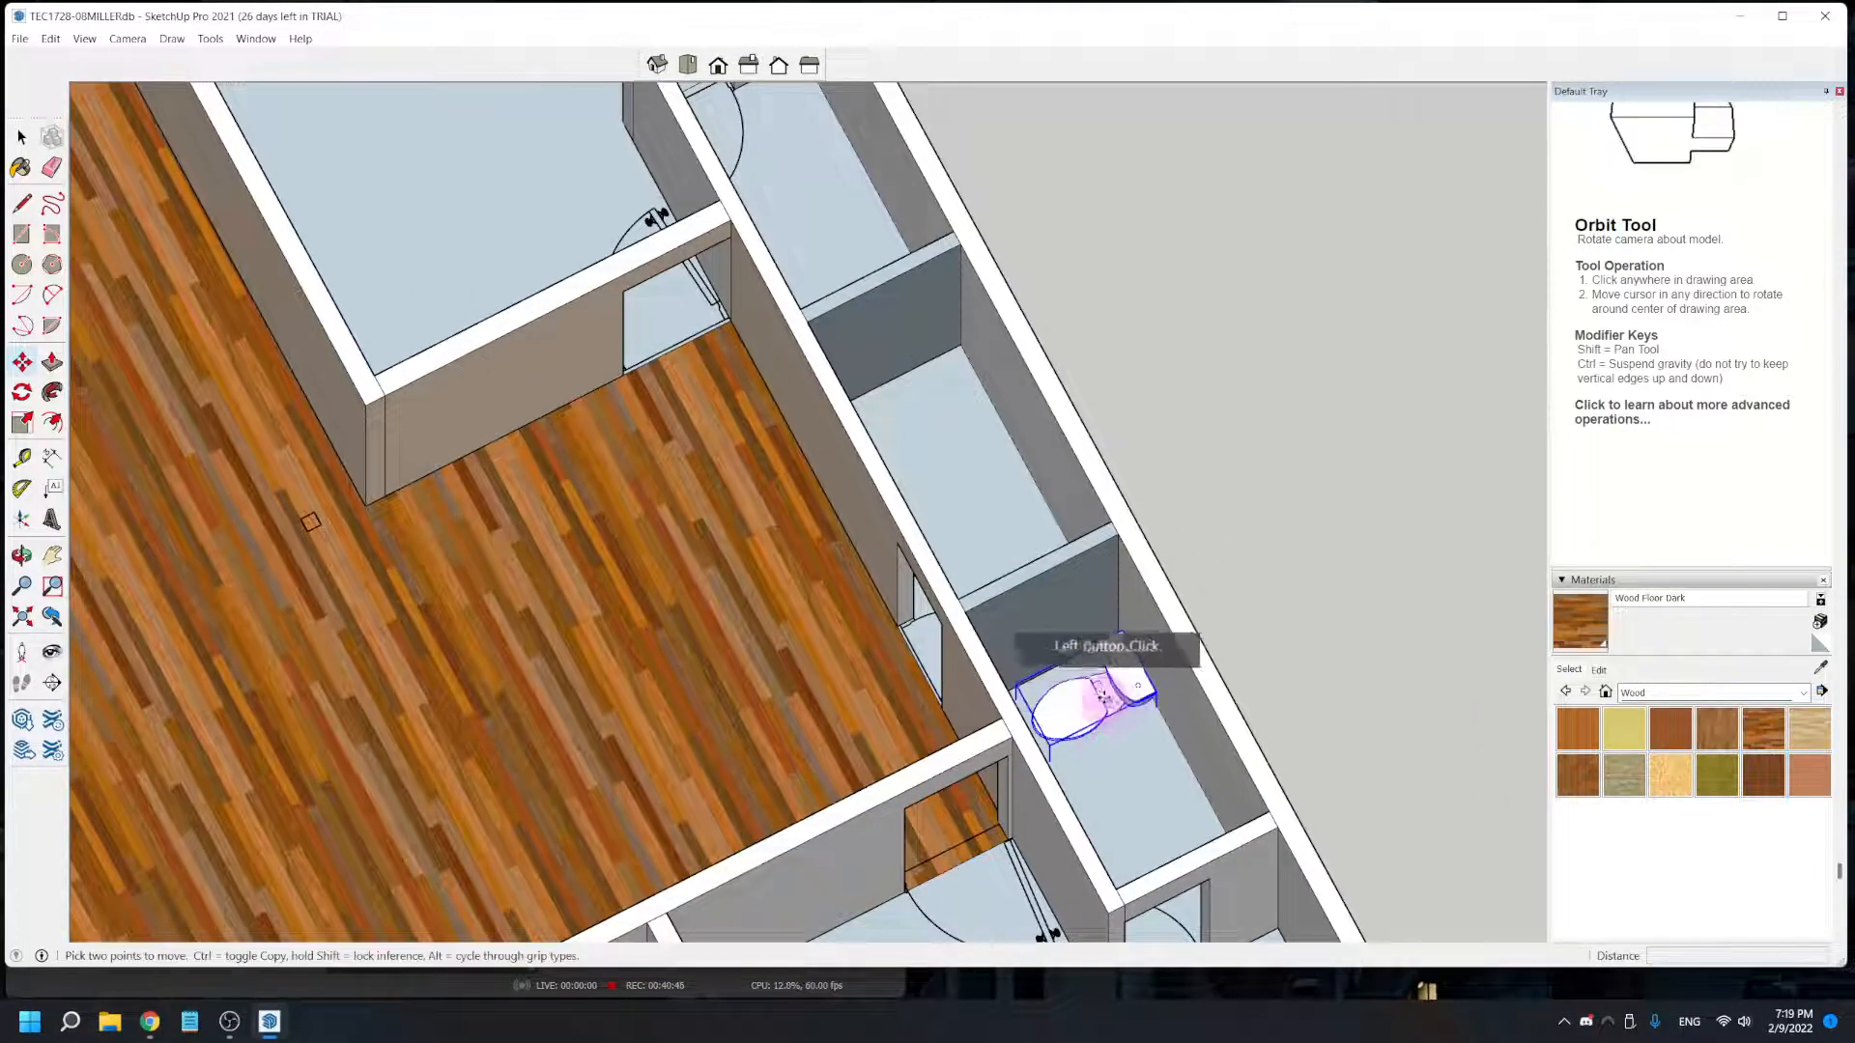
- Move the toilet outside the house and back by its lower front corner onto the small room's floor beside the inner wall
{"action": "left_click", "coordinate": [1085, 708]}
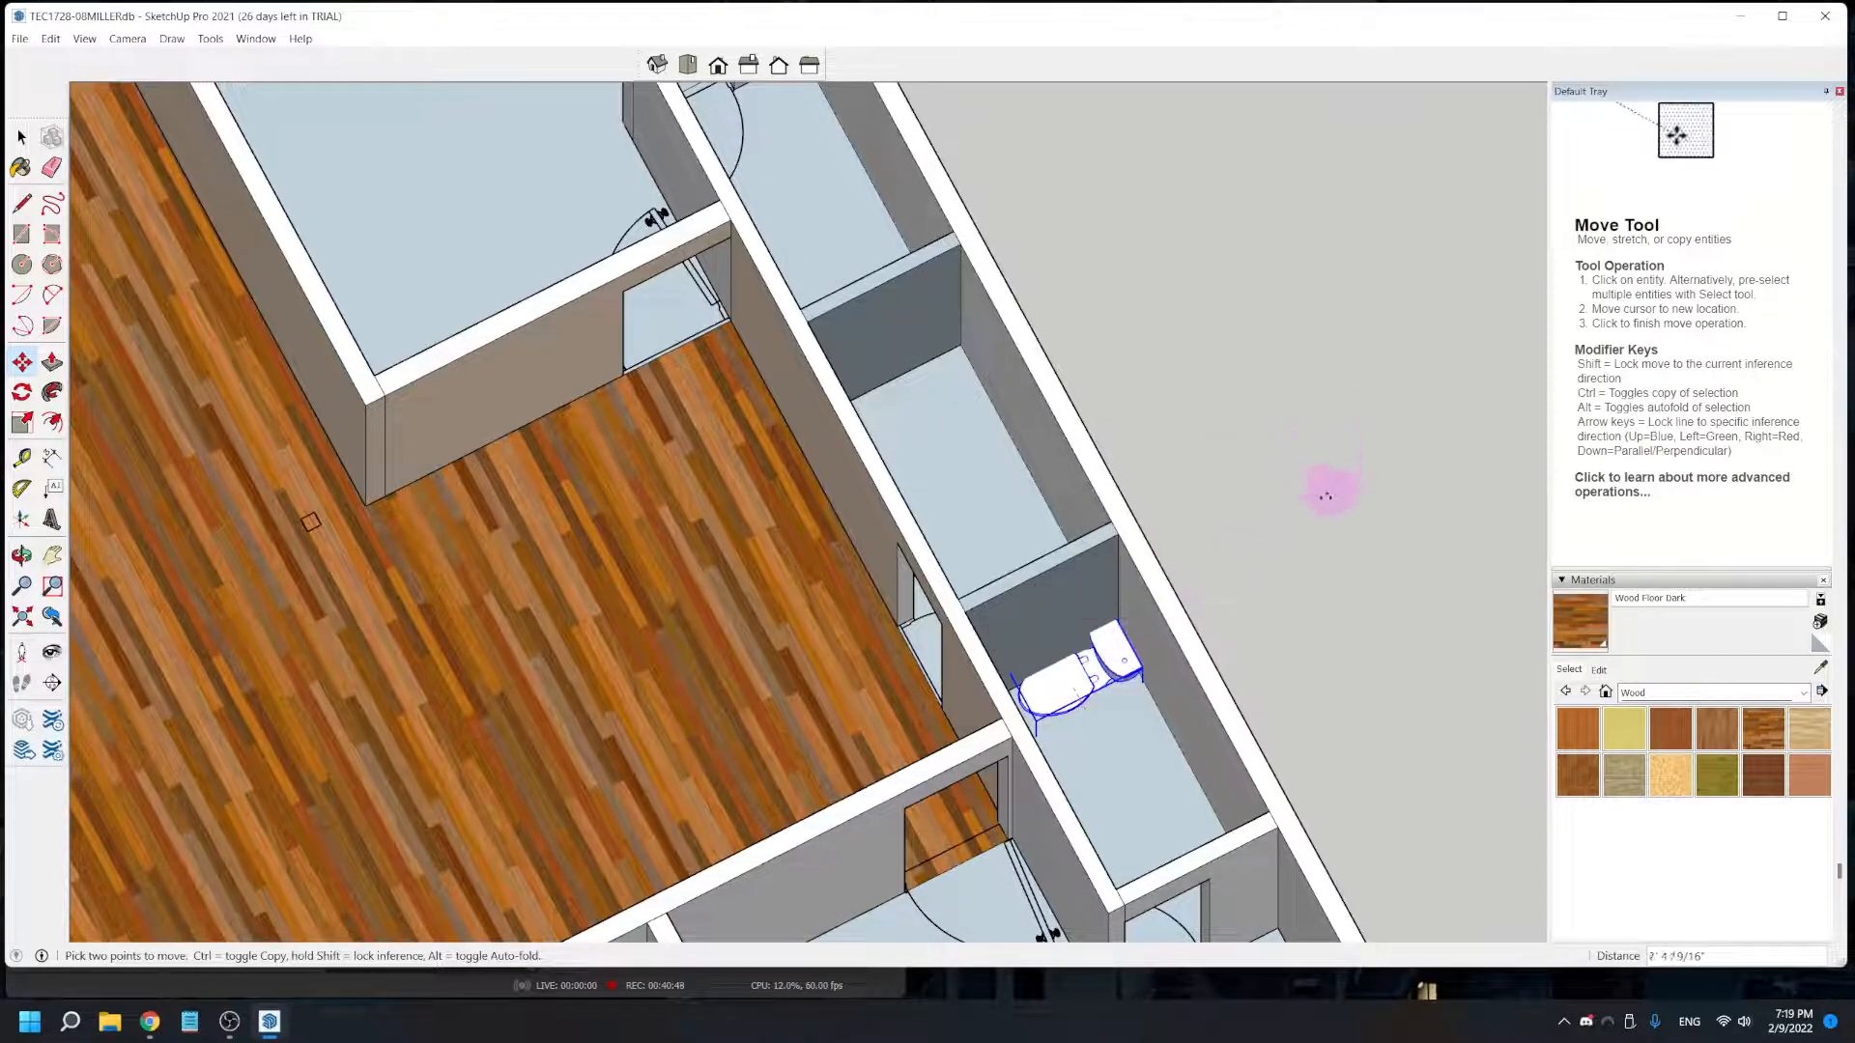
{"action": "left_click", "coordinate": [1263, 578]}
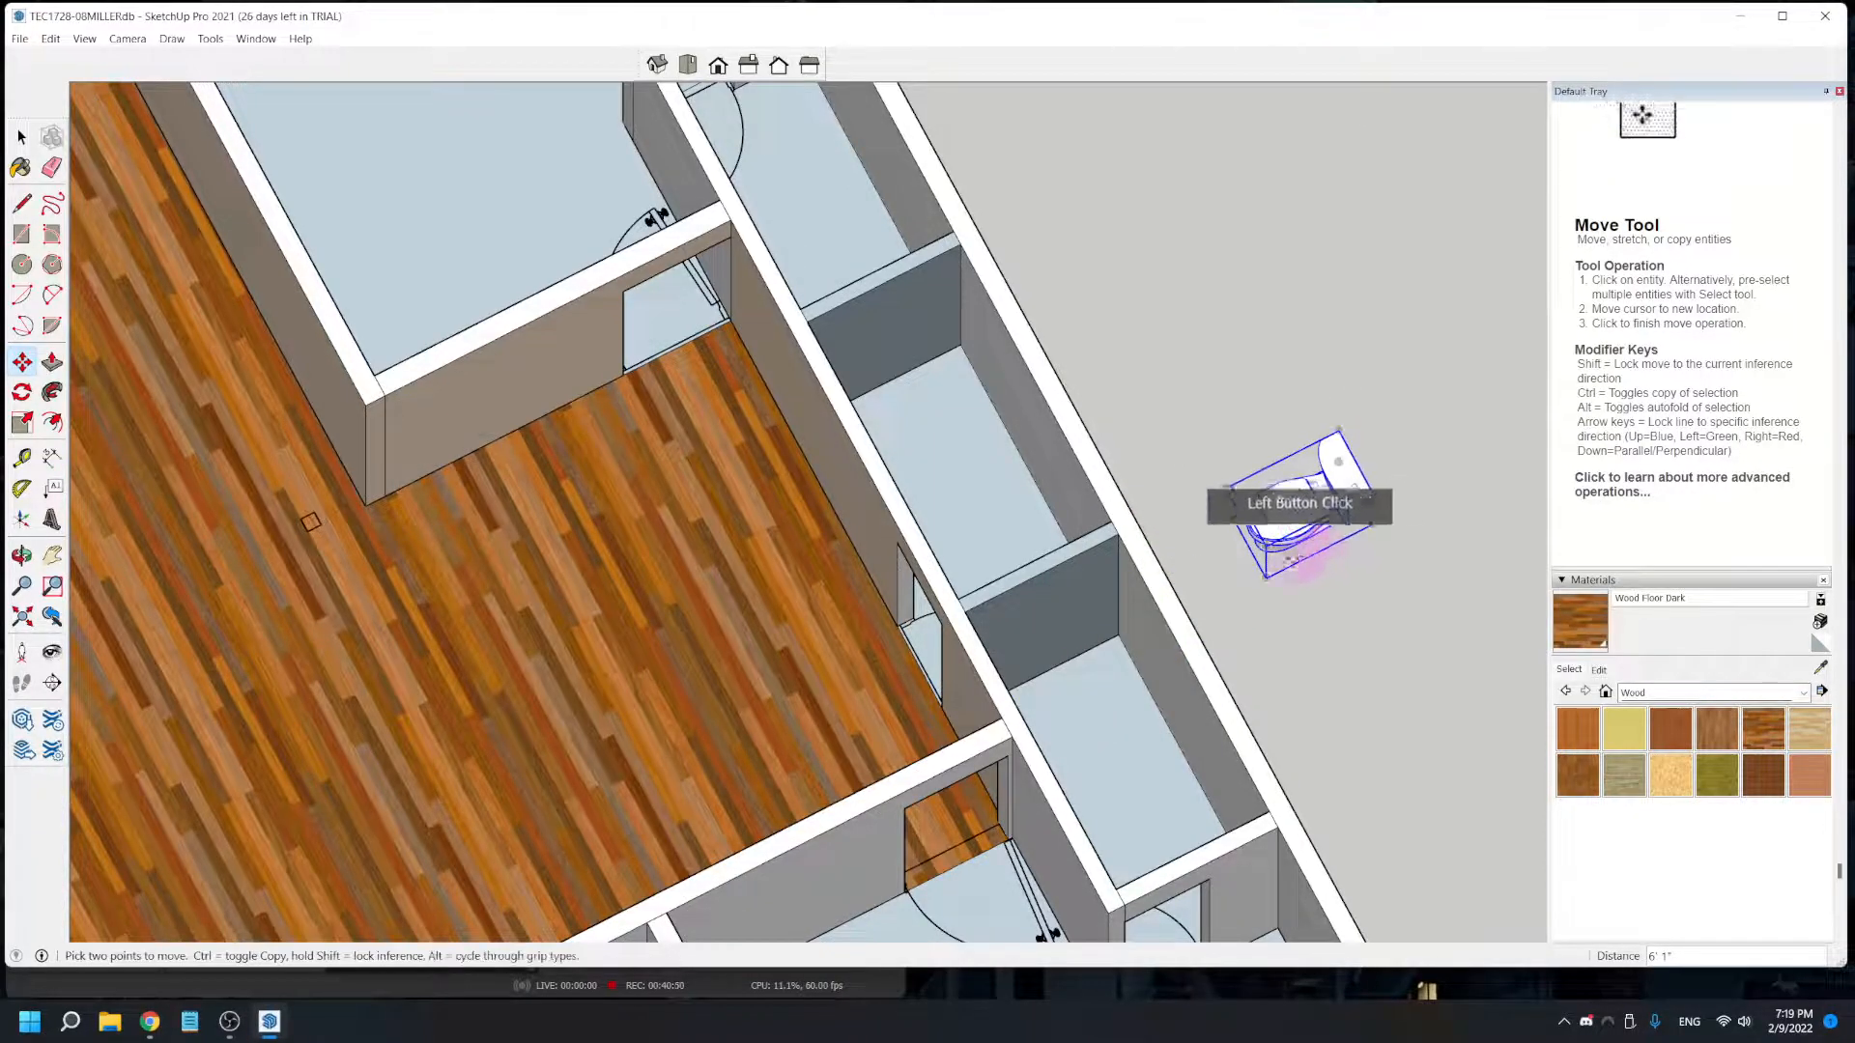
{"action": "left_click", "coordinate": [1265, 578]}
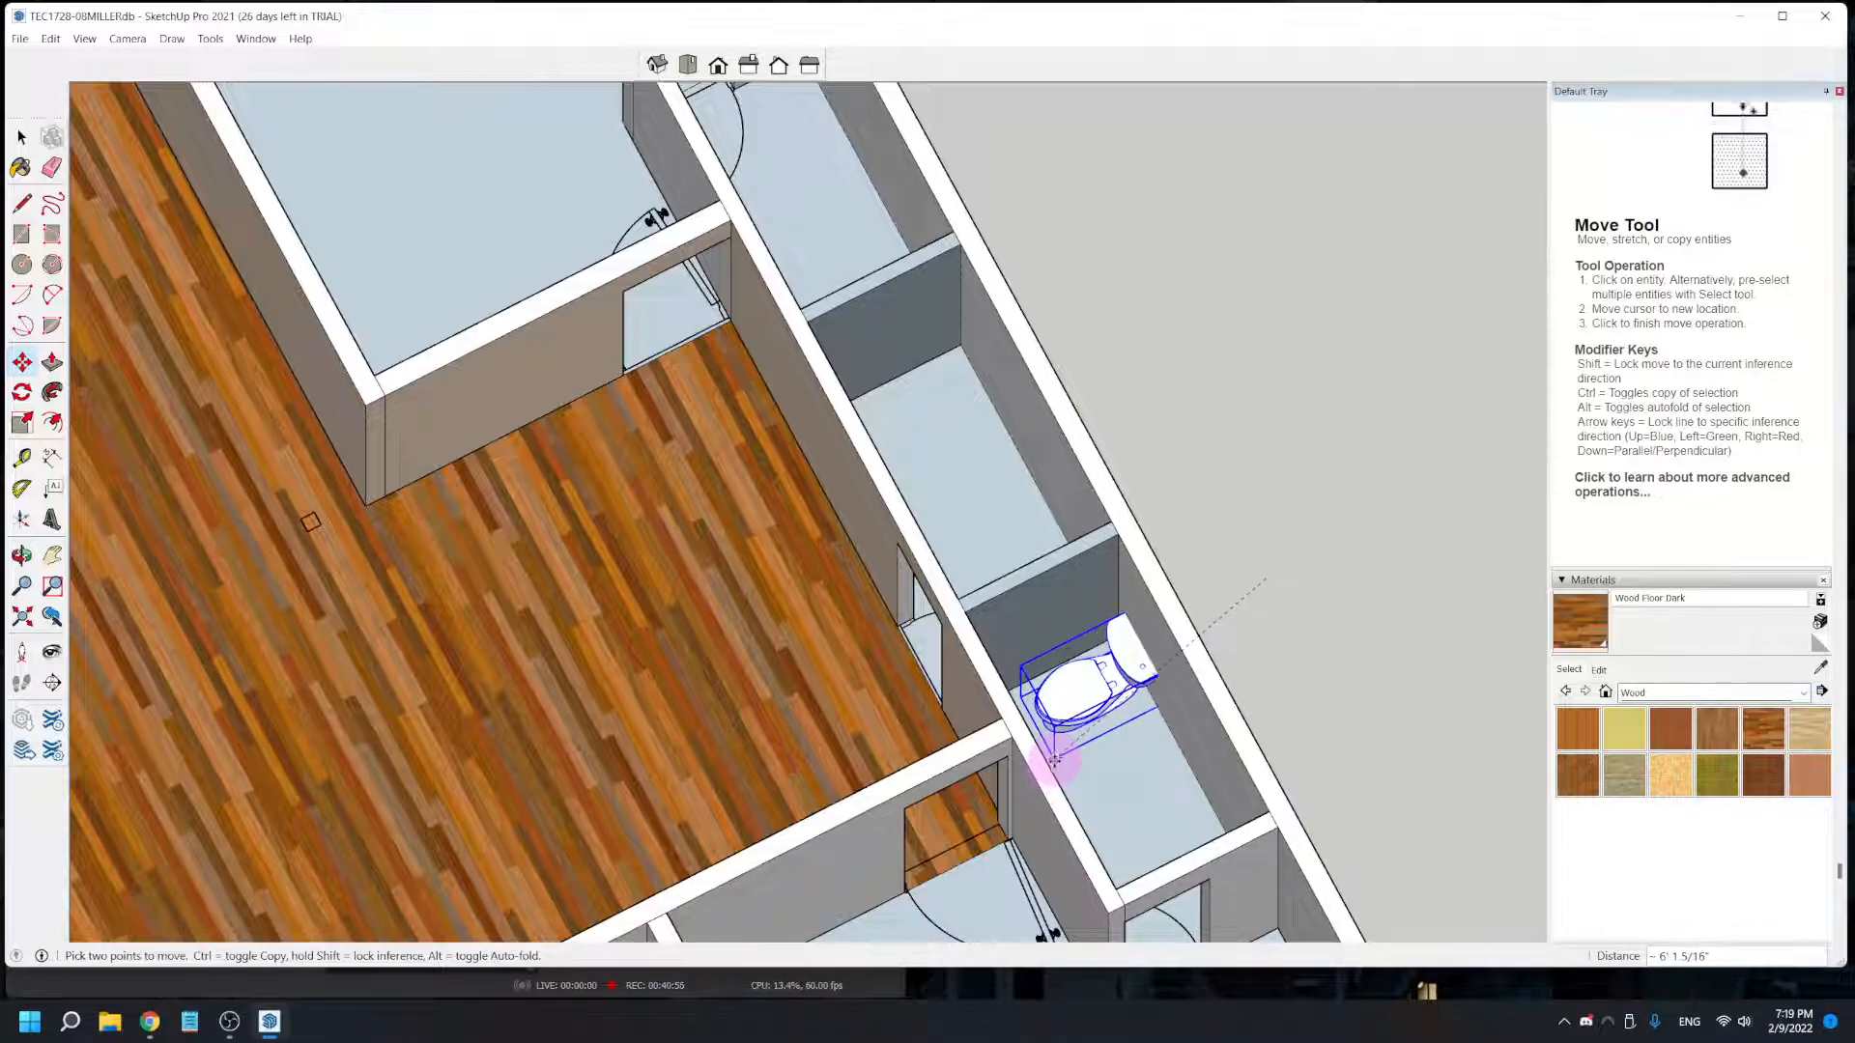
{"action": "left_click", "coordinate": [1048, 767]}
- Reposition the toilet by its lower rear corner so its tank sits against the small room's outer wall
{"action": "scroll", "coordinate": [1164, 657], "scroll_direction": "up", "scroll_amount": 2}
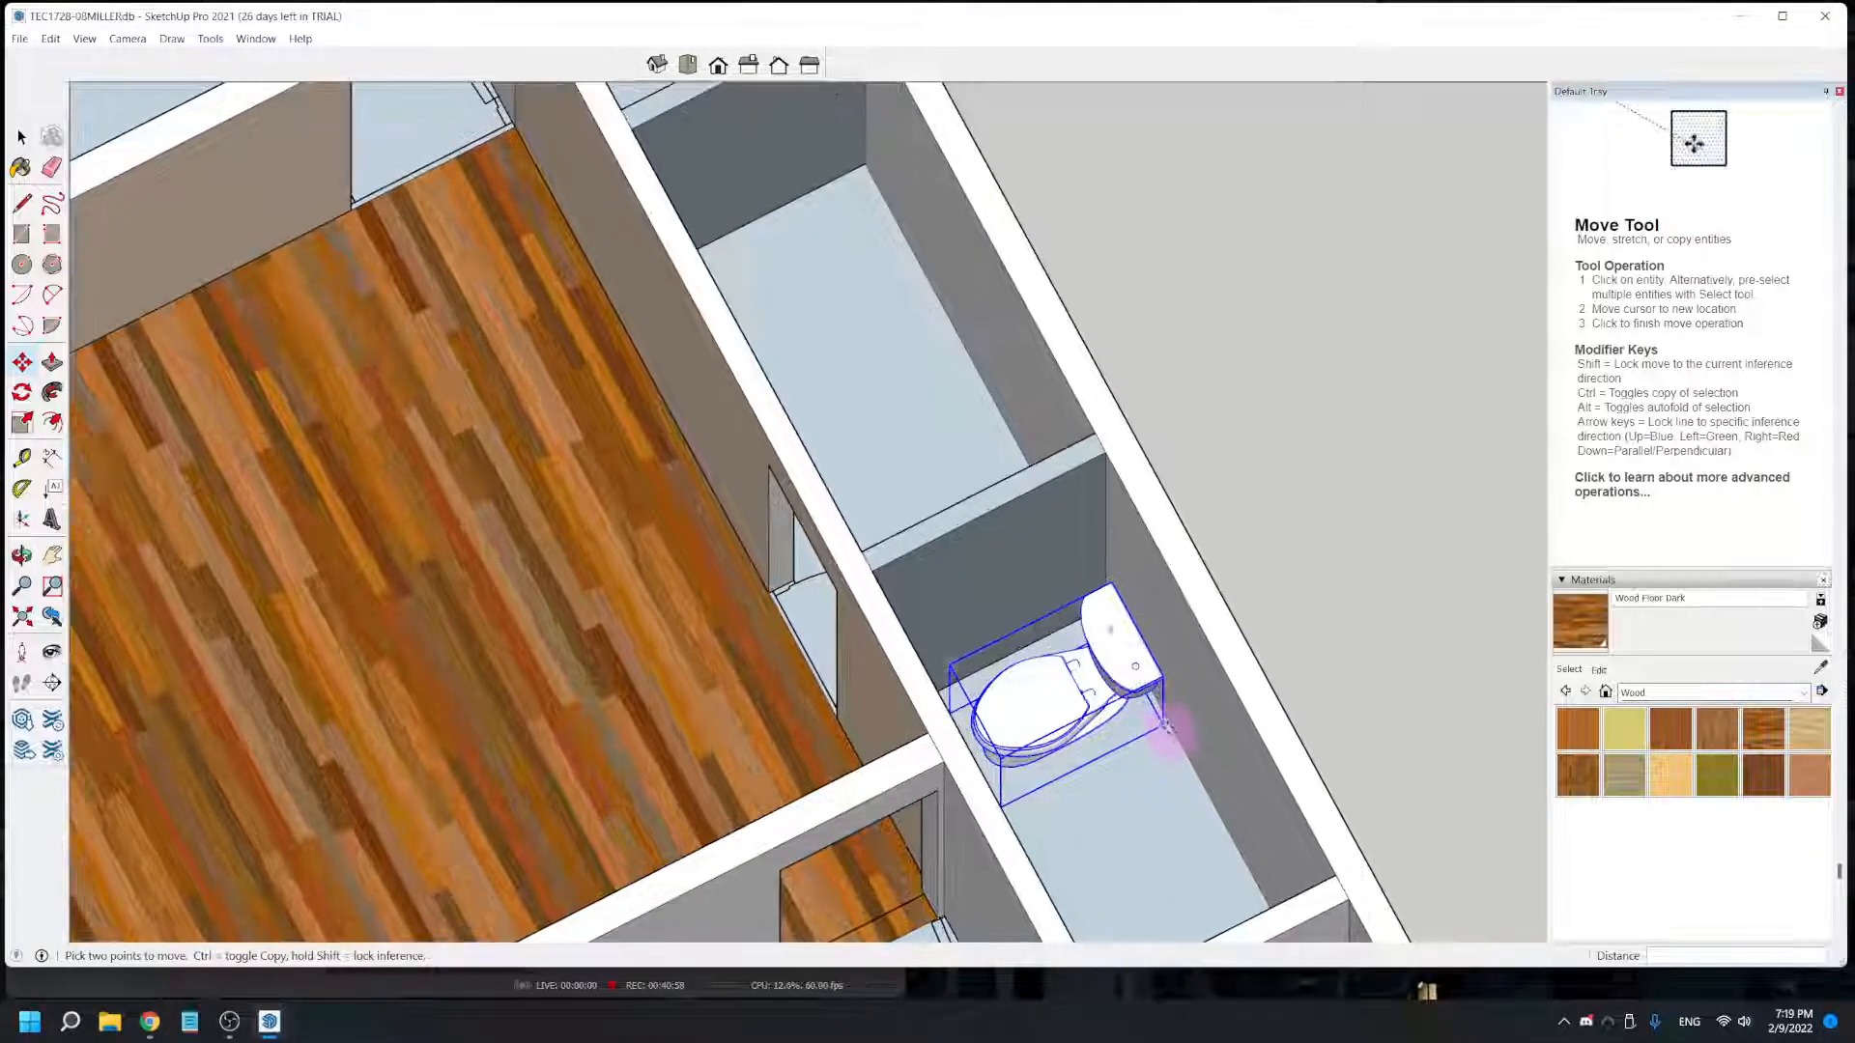
{"action": "scroll", "coordinate": [1166, 727], "scroll_direction": "up", "scroll_amount": 2}
{"action": "middle_click_drag", "start_coordinate": [1164, 724], "coordinate": [971, 537]}
{"action": "scroll", "coordinate": [1011, 757], "scroll_direction": "down", "scroll_amount": 2}
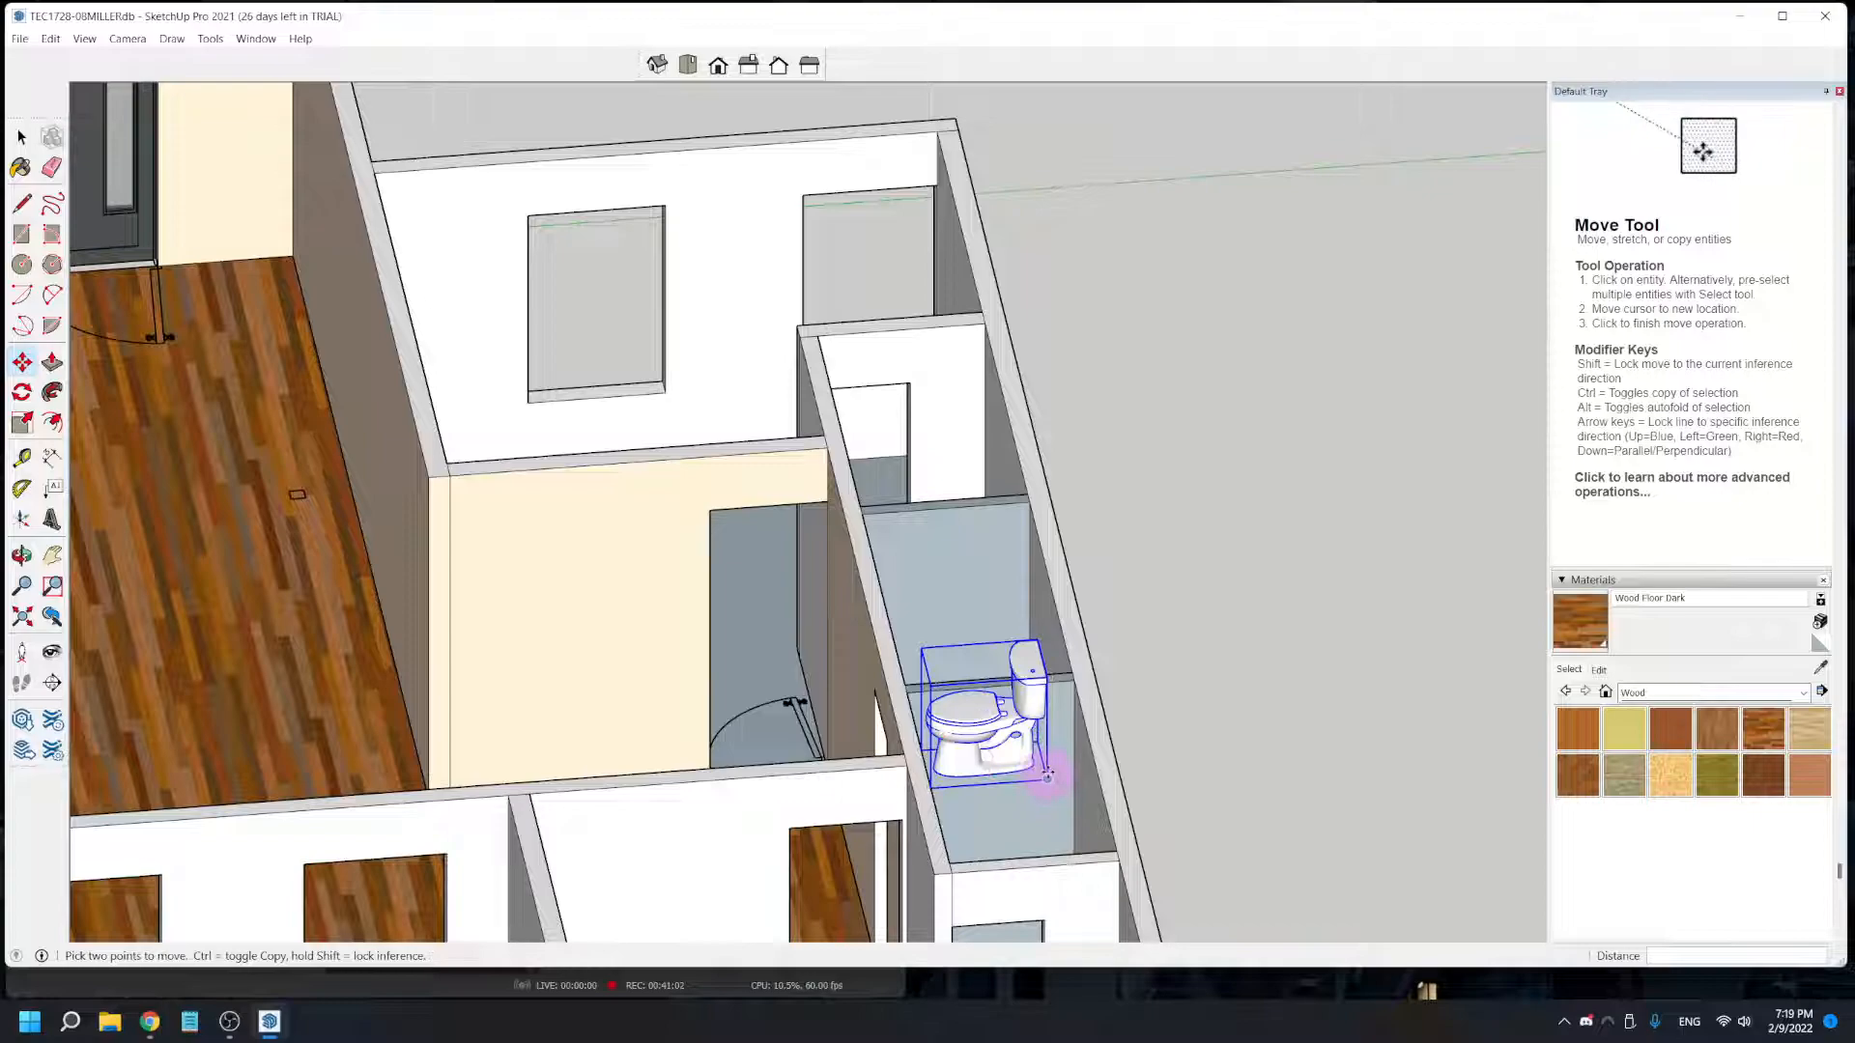
{"action": "left_click", "coordinate": [1046, 778]}
{"action": "middle_click_drag", "start_coordinate": [977, 809], "coordinate": [971, 750]}
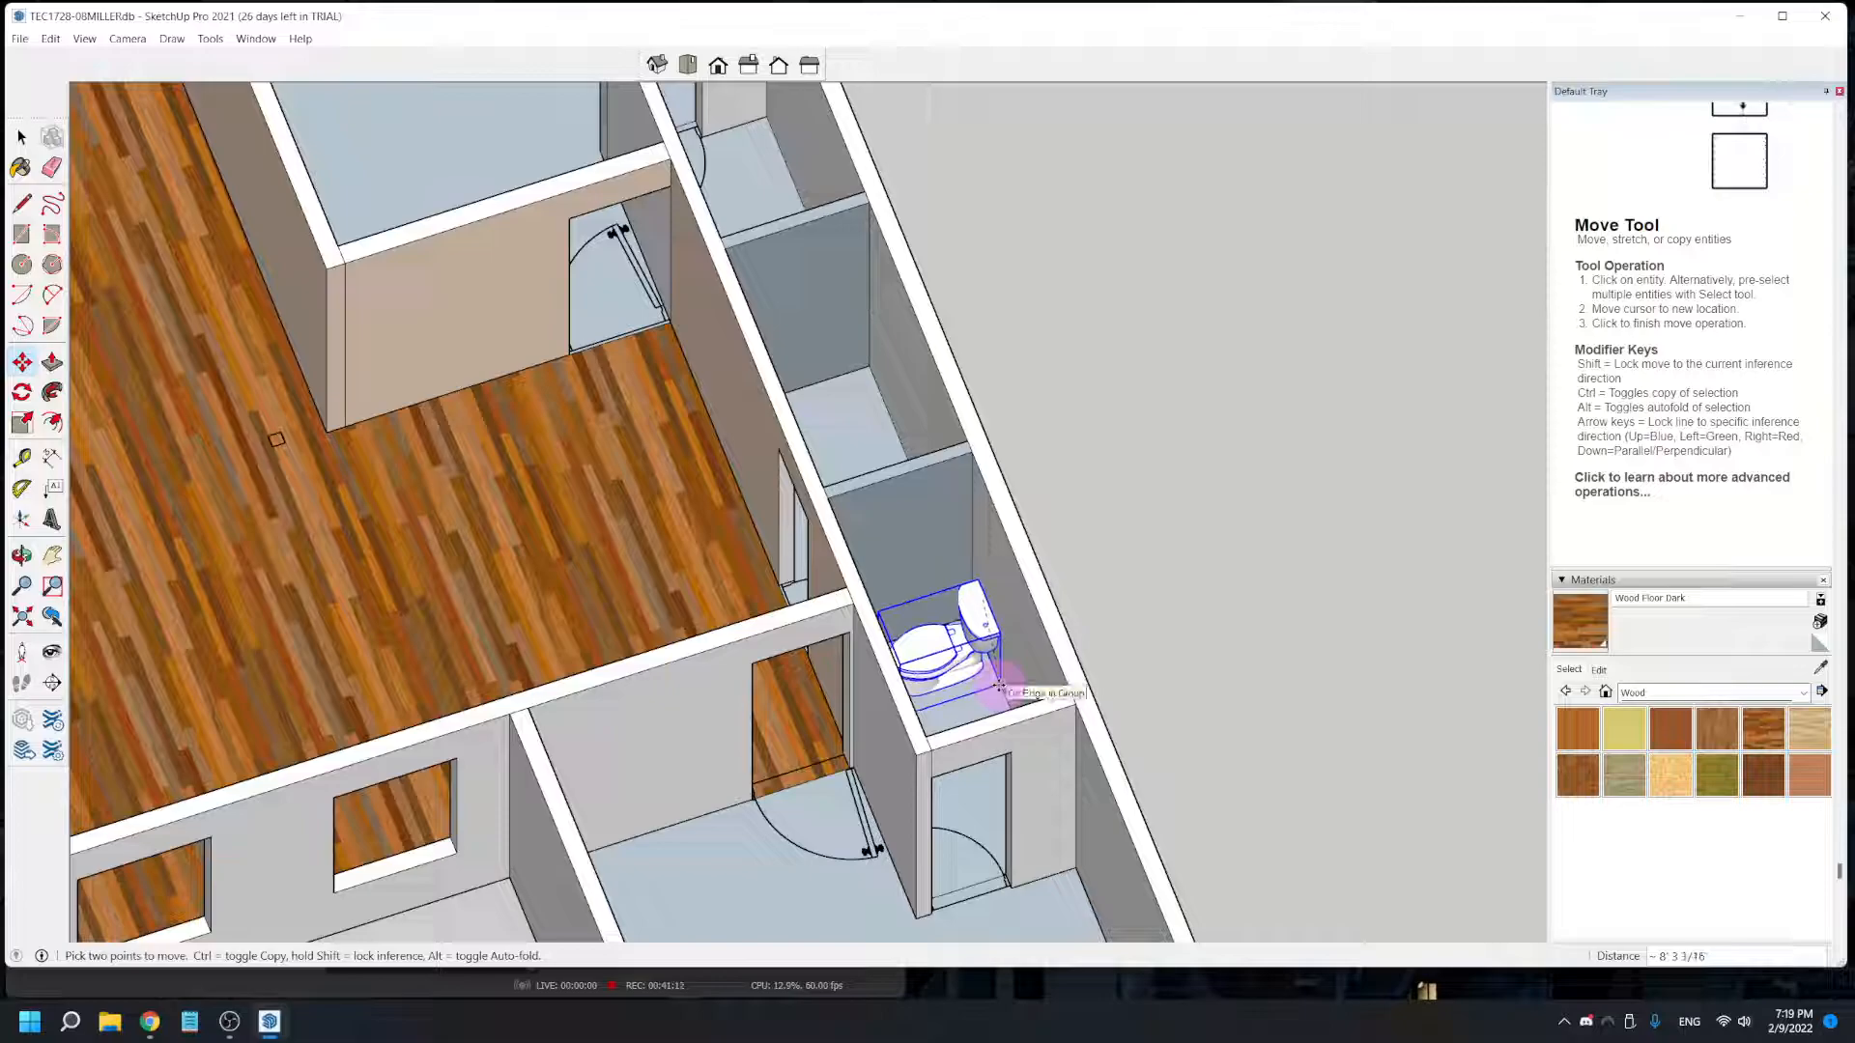
{"action": "middle_click_drag", "start_coordinate": [1001, 698], "coordinate": [925, 859]}
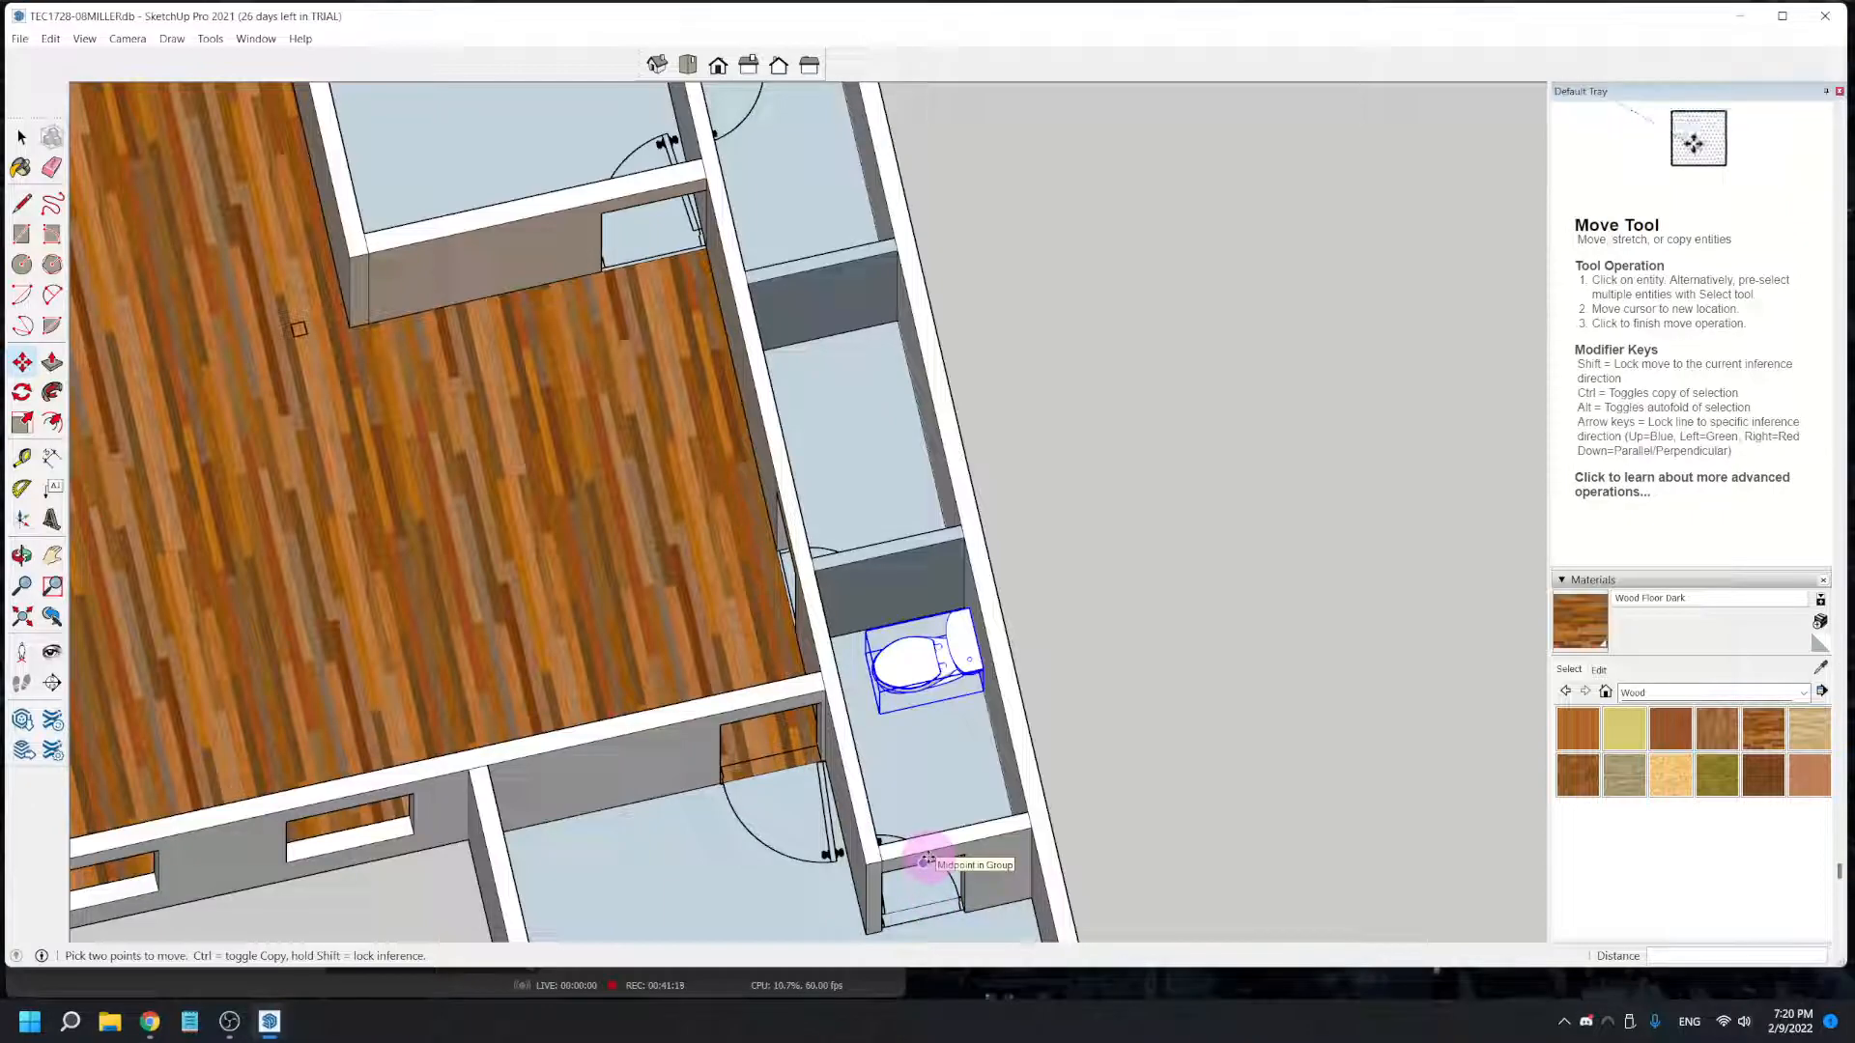
- Rotate the toilet horizontally by about 22° around a point on the small room's floor
{"action": "left_click", "coordinate": [20, 396]}
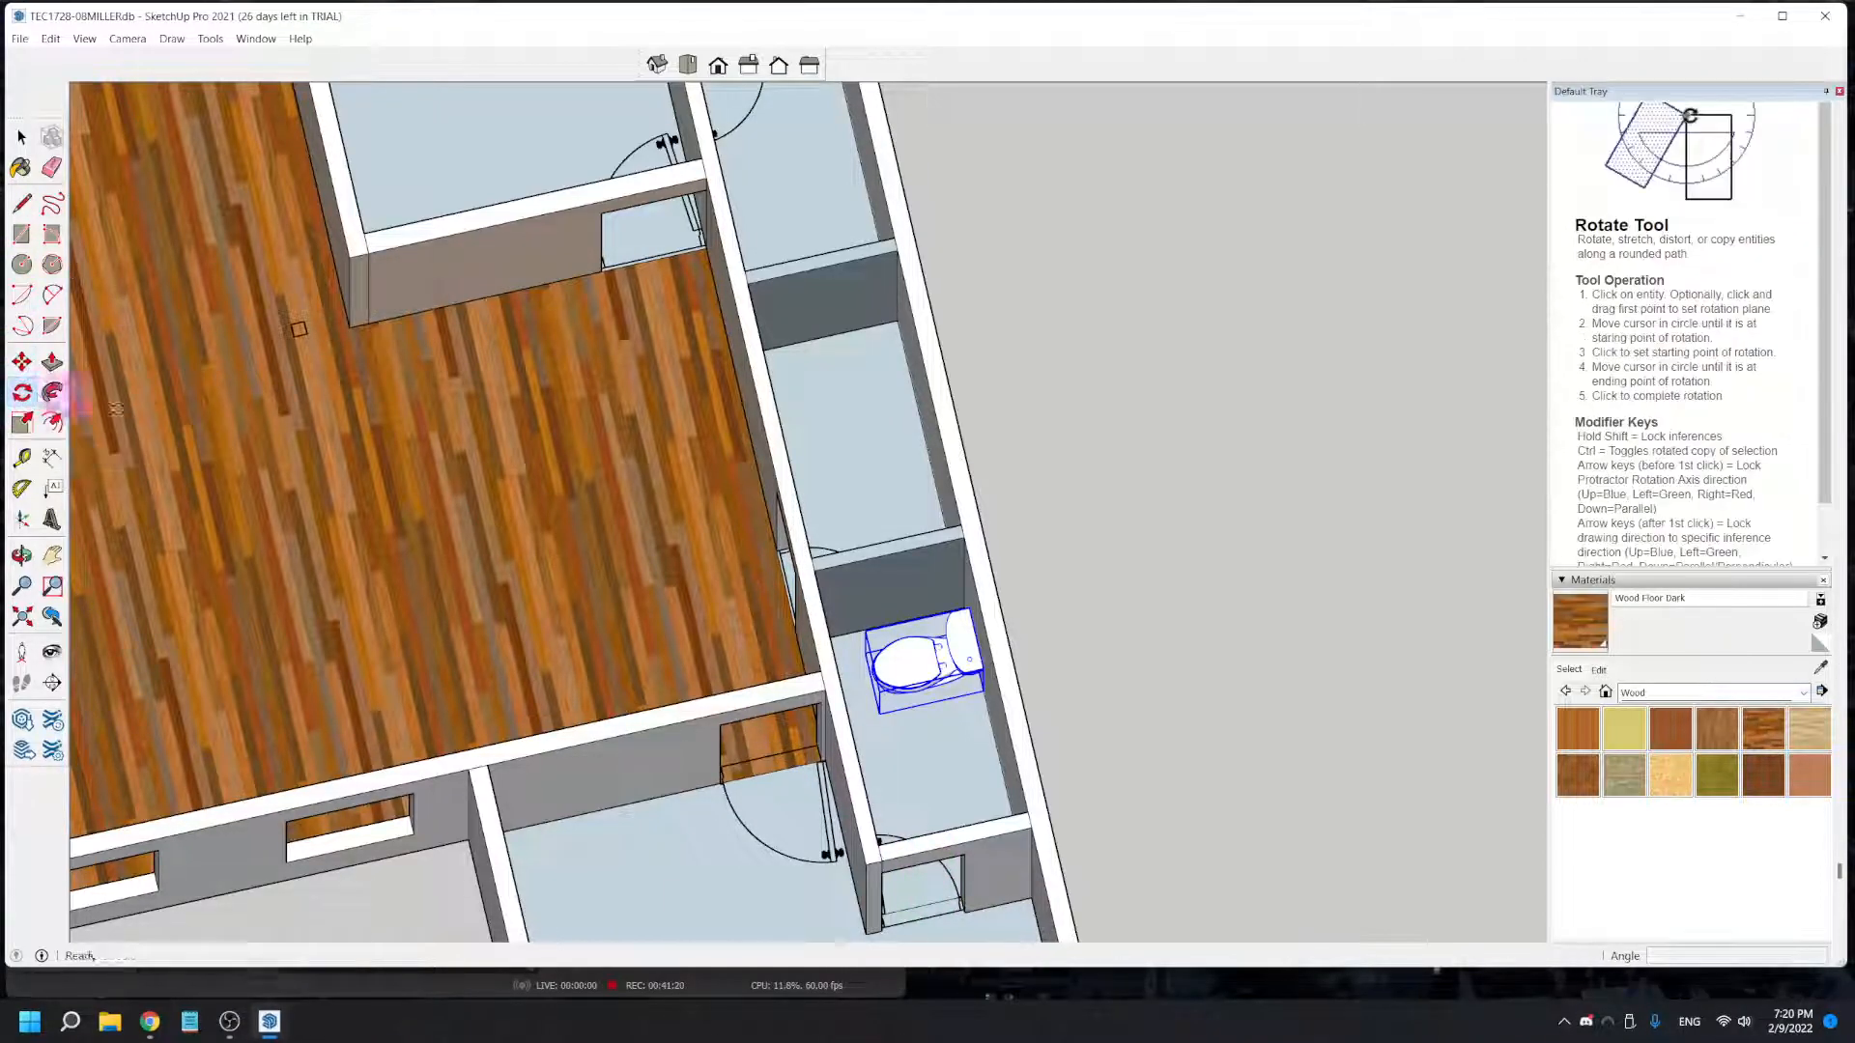
{"action": "left_click", "coordinate": [921, 778]}
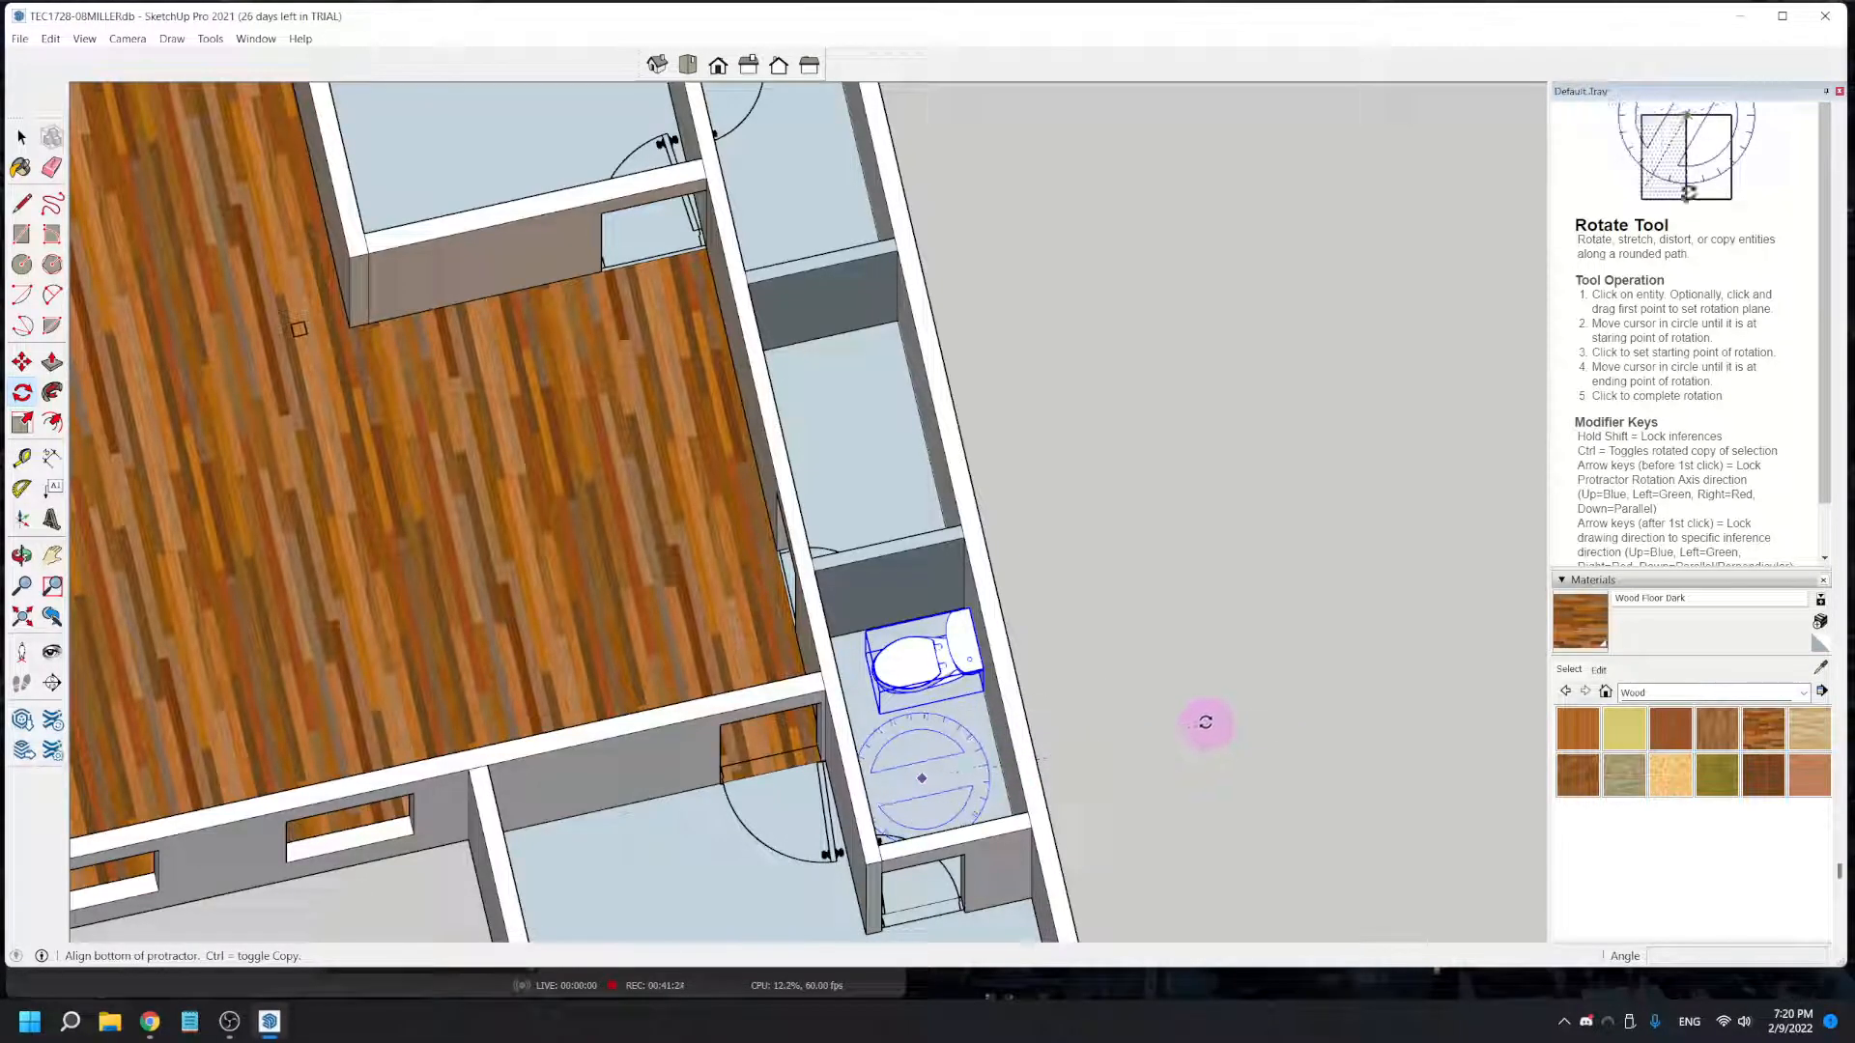
{"action": "left_click", "coordinate": [1206, 721]}
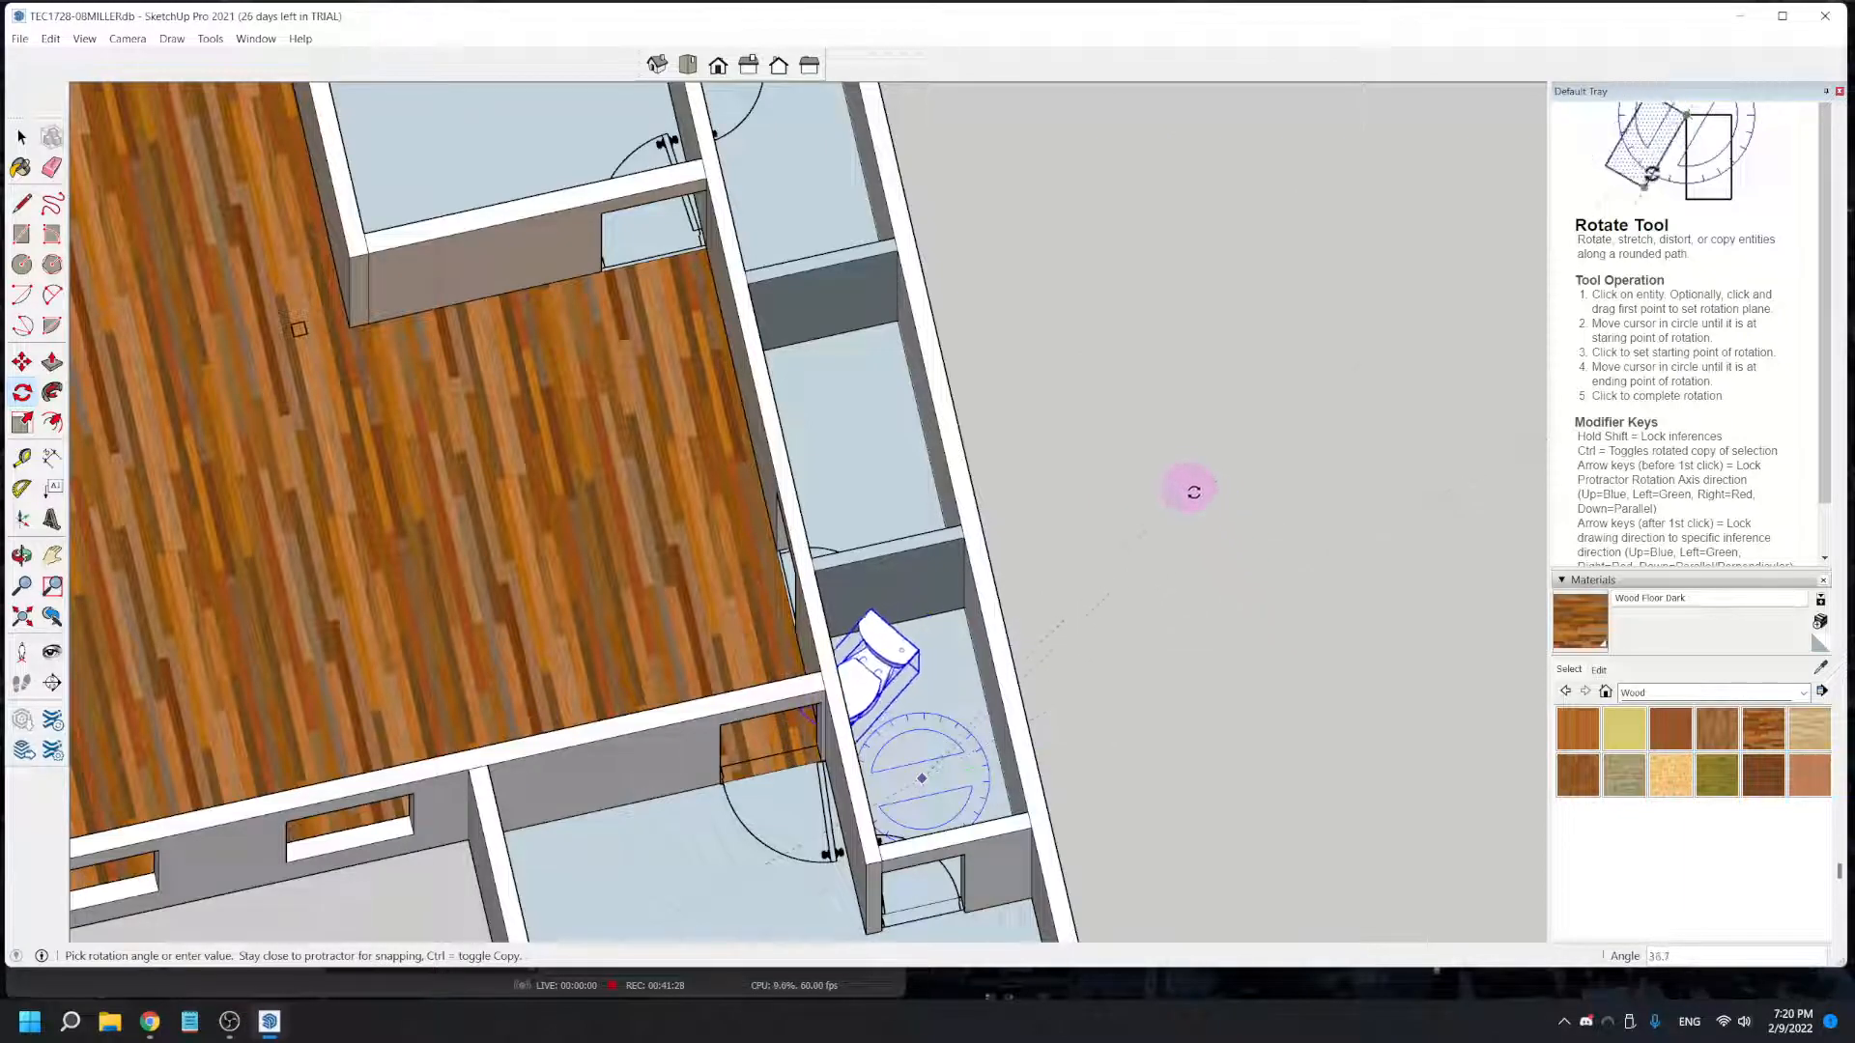
{"action": "left_click", "coordinate": [1290, 606]}
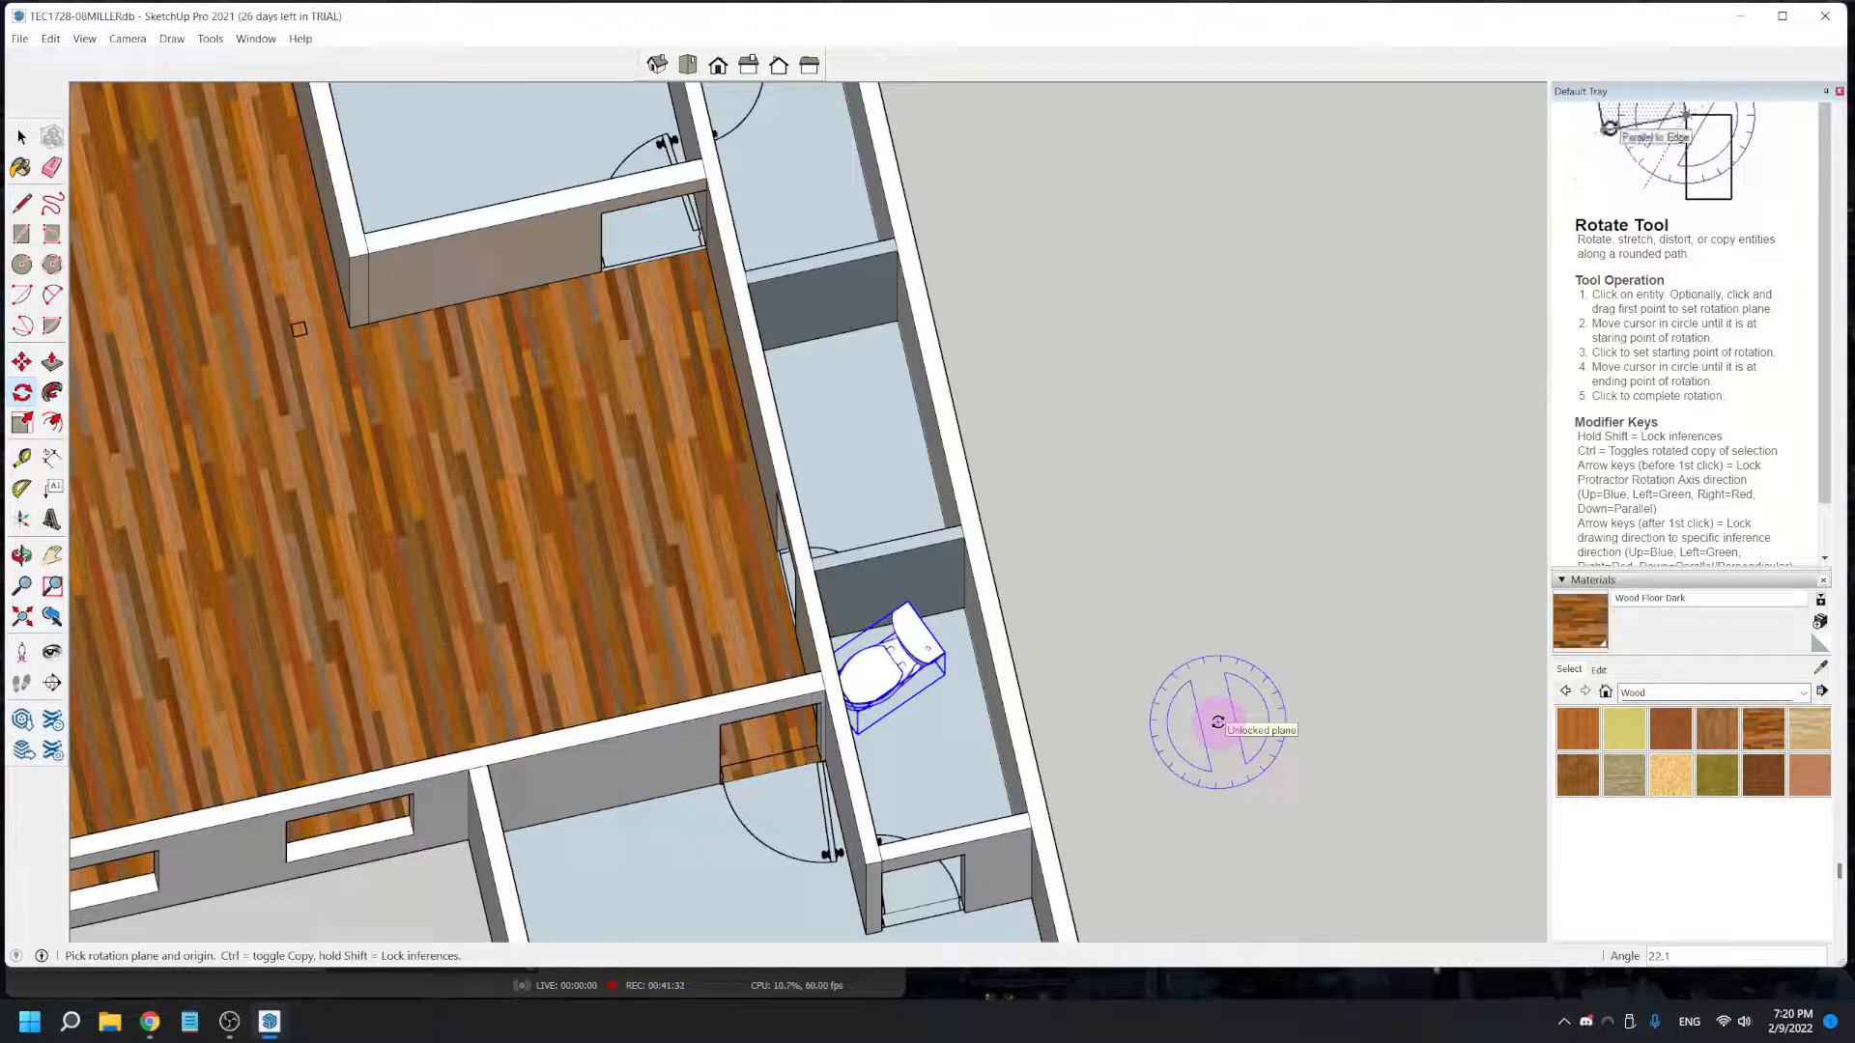
- Return to an overall view of the house and save the model under its existing name
{"action": "middle_click_drag", "start_coordinate": [1126, 729], "coordinate": [1015, 364]}
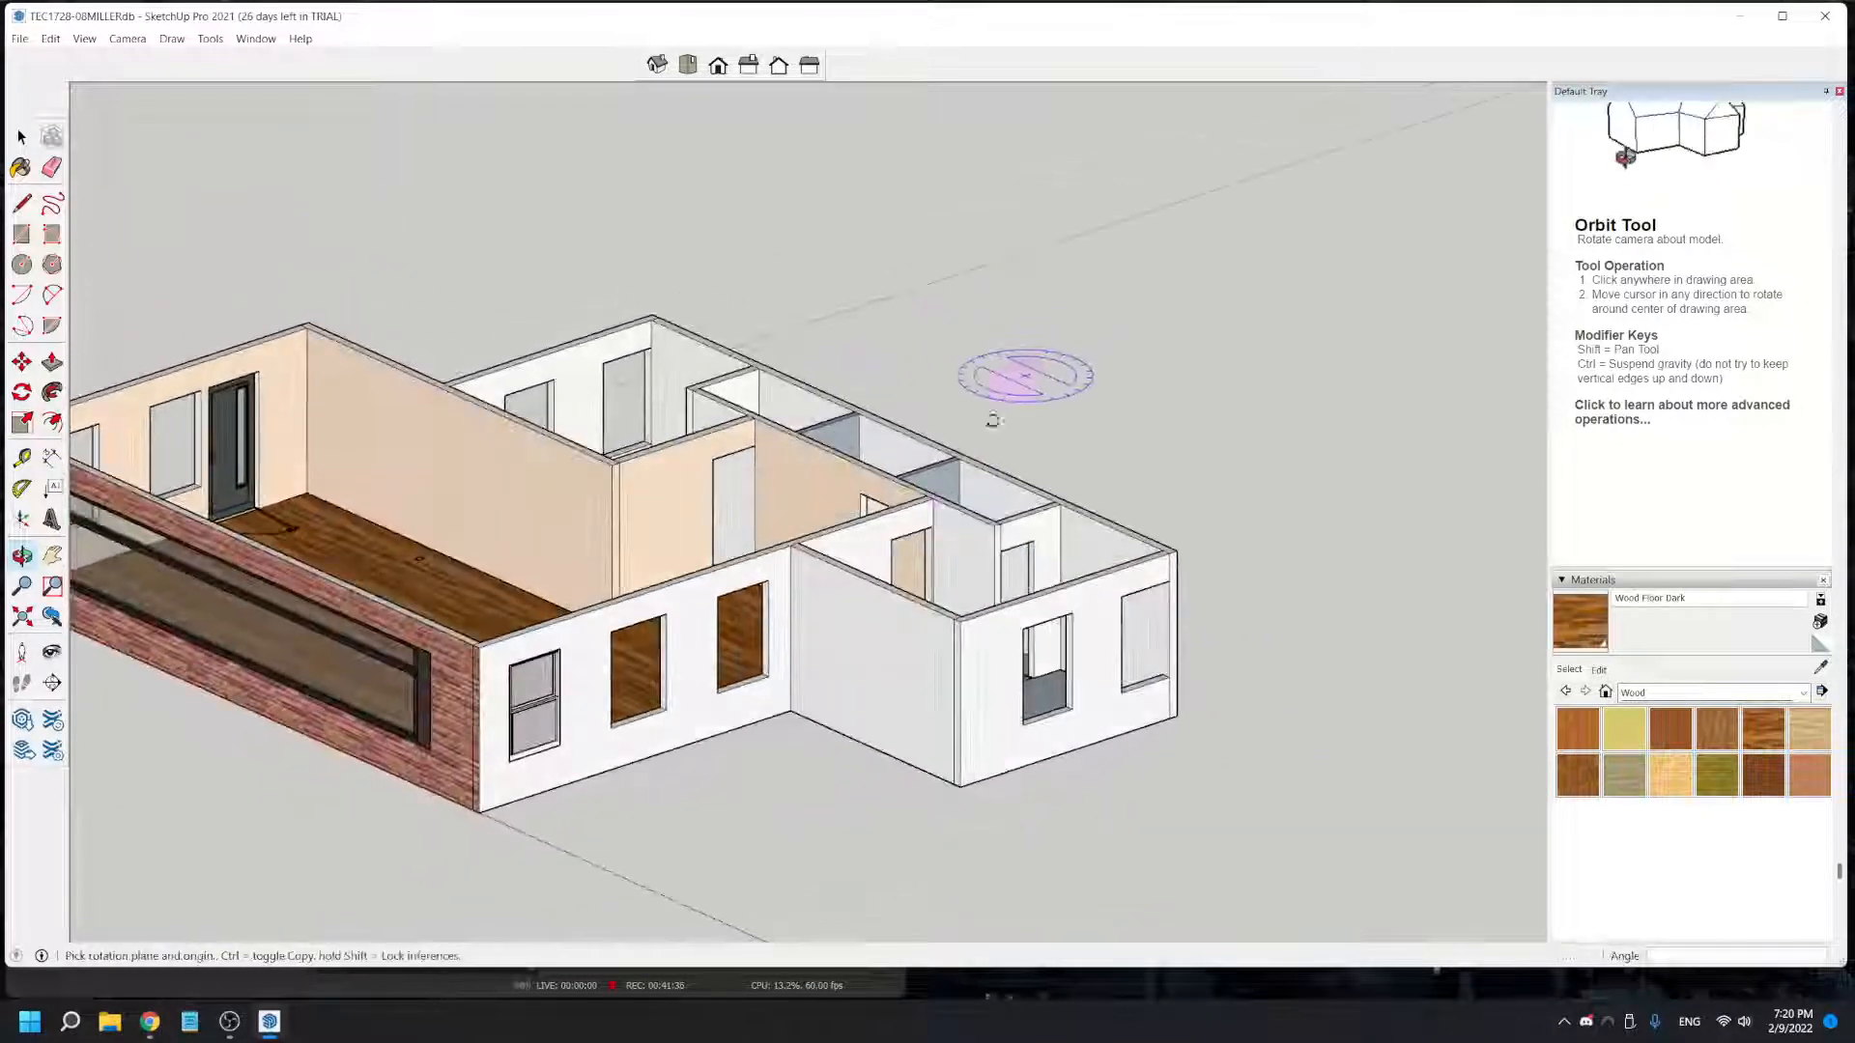
{"action": "middle_click_drag", "start_coordinate": [696, 609], "coordinate": [985, 766]}
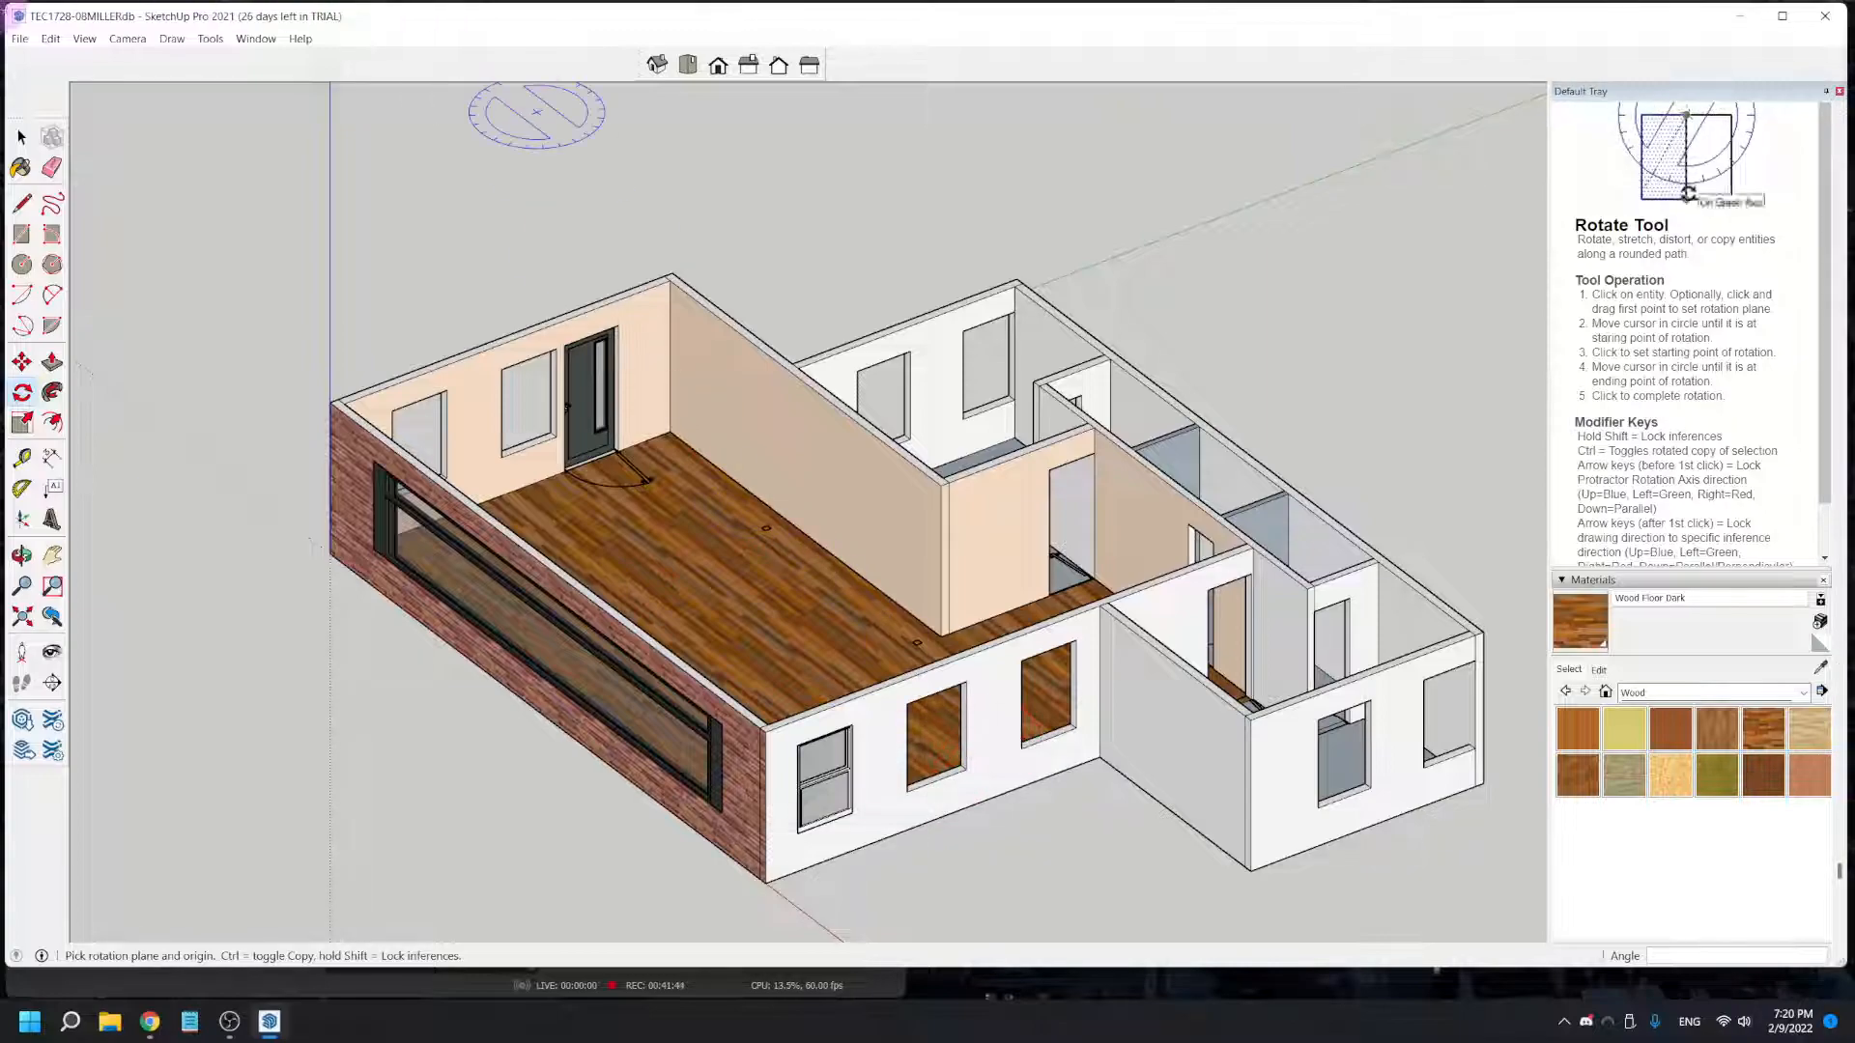
{"action": "left_click", "coordinate": [20, 39]}
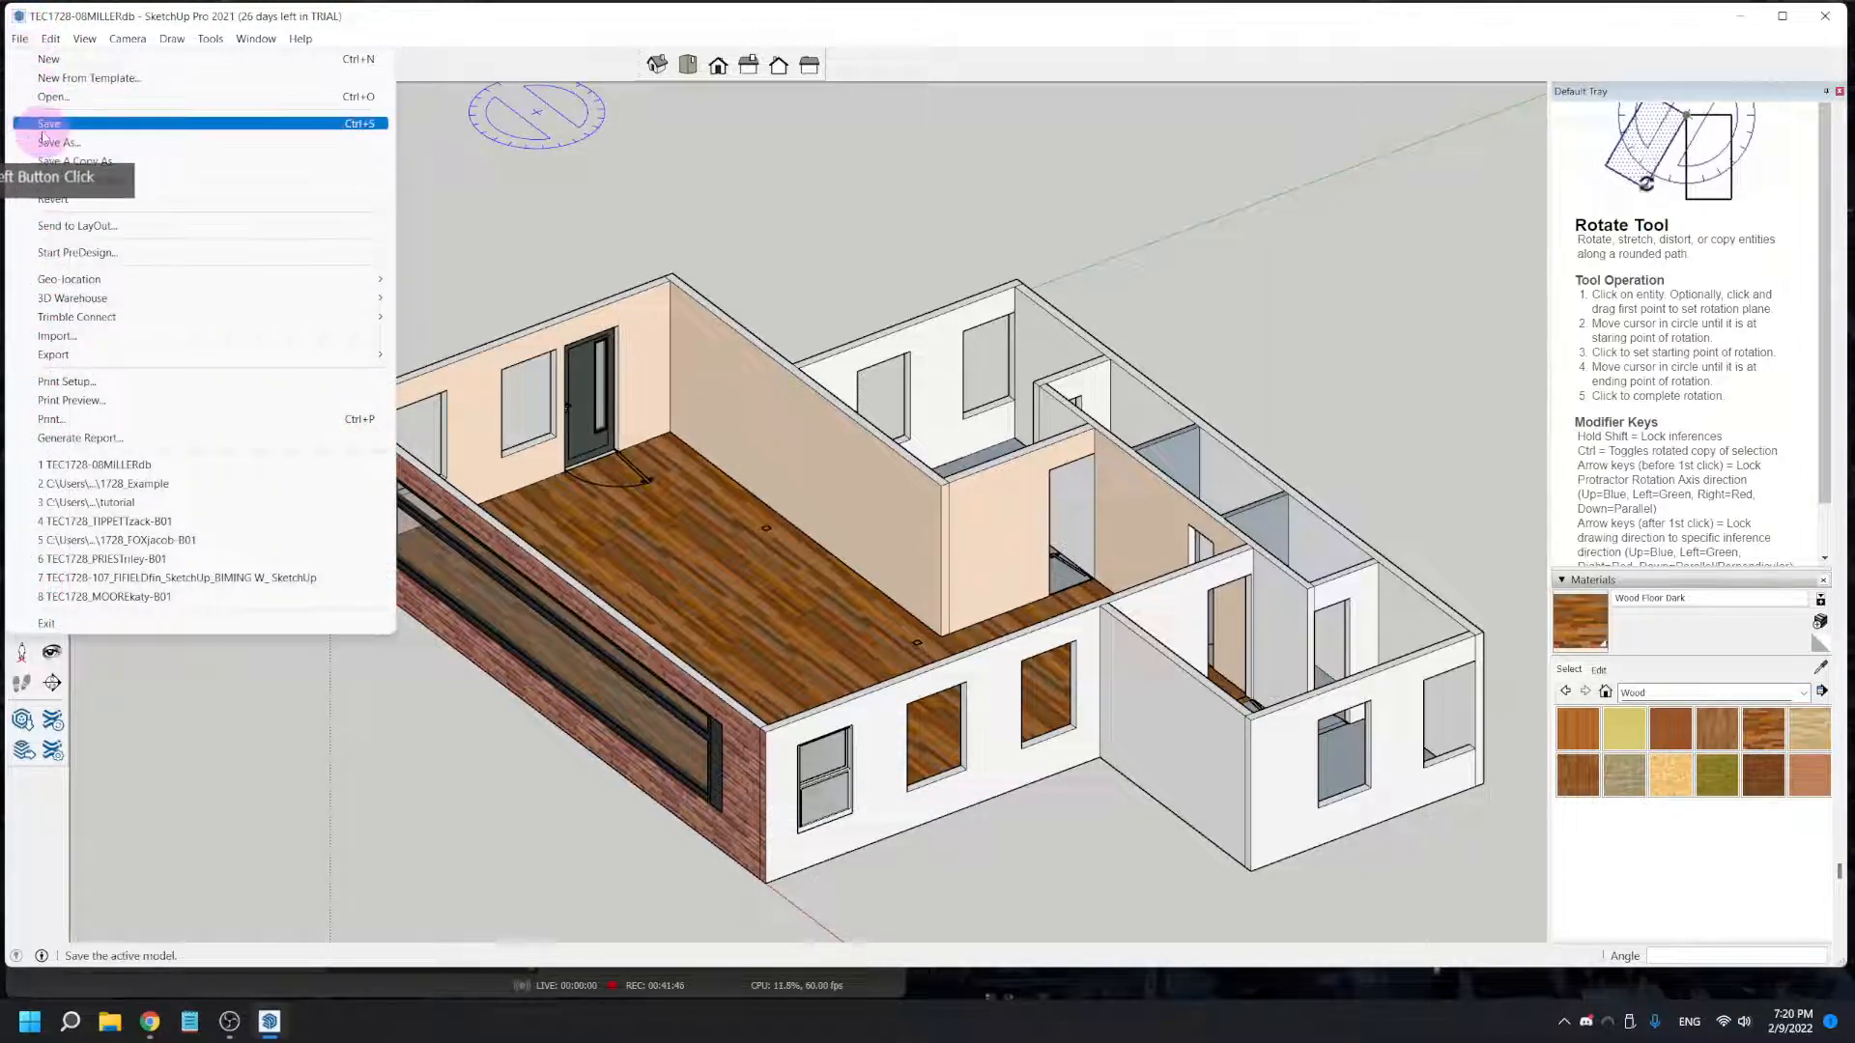
{"action": "left_click", "coordinate": [40, 126]}
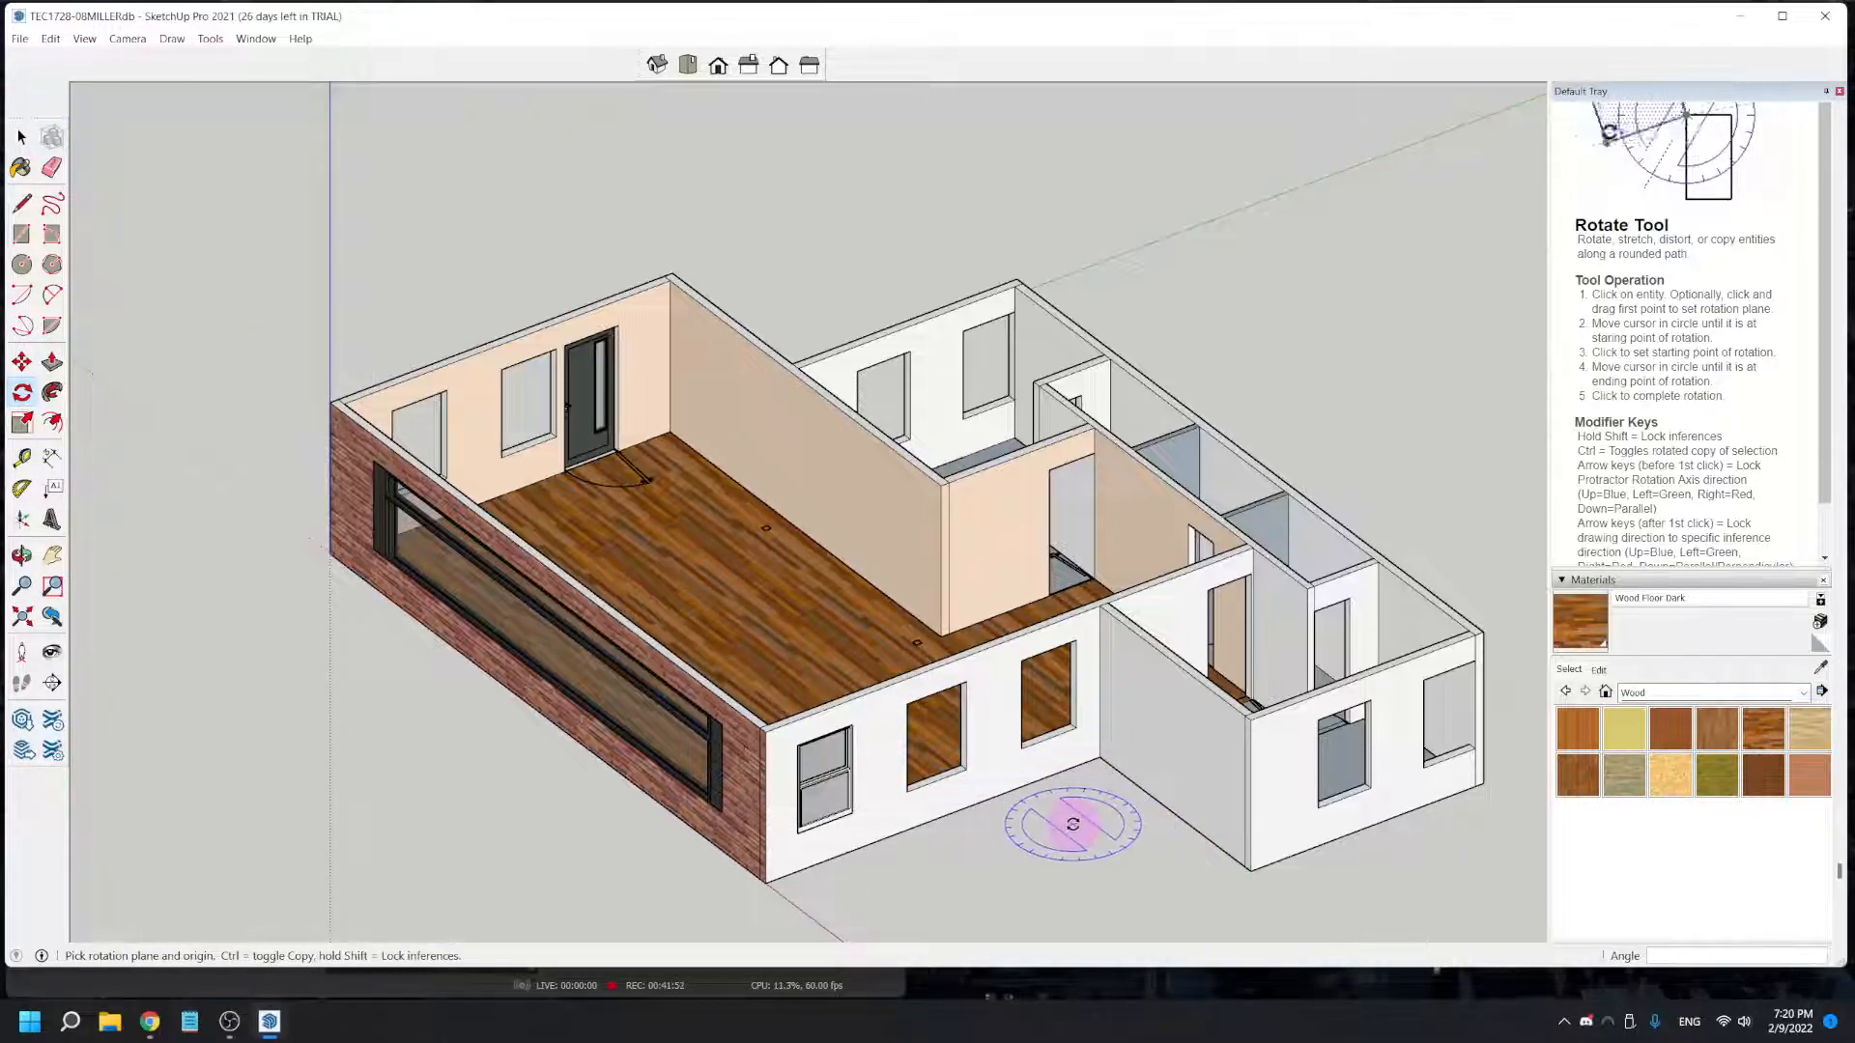
- Place a section plane on the white exterior wall with the three window openings, keeping its default name and symbol
{"action": "middle_click_drag", "start_coordinate": [1073, 824], "coordinate": [849, 757], "text": "shift"}
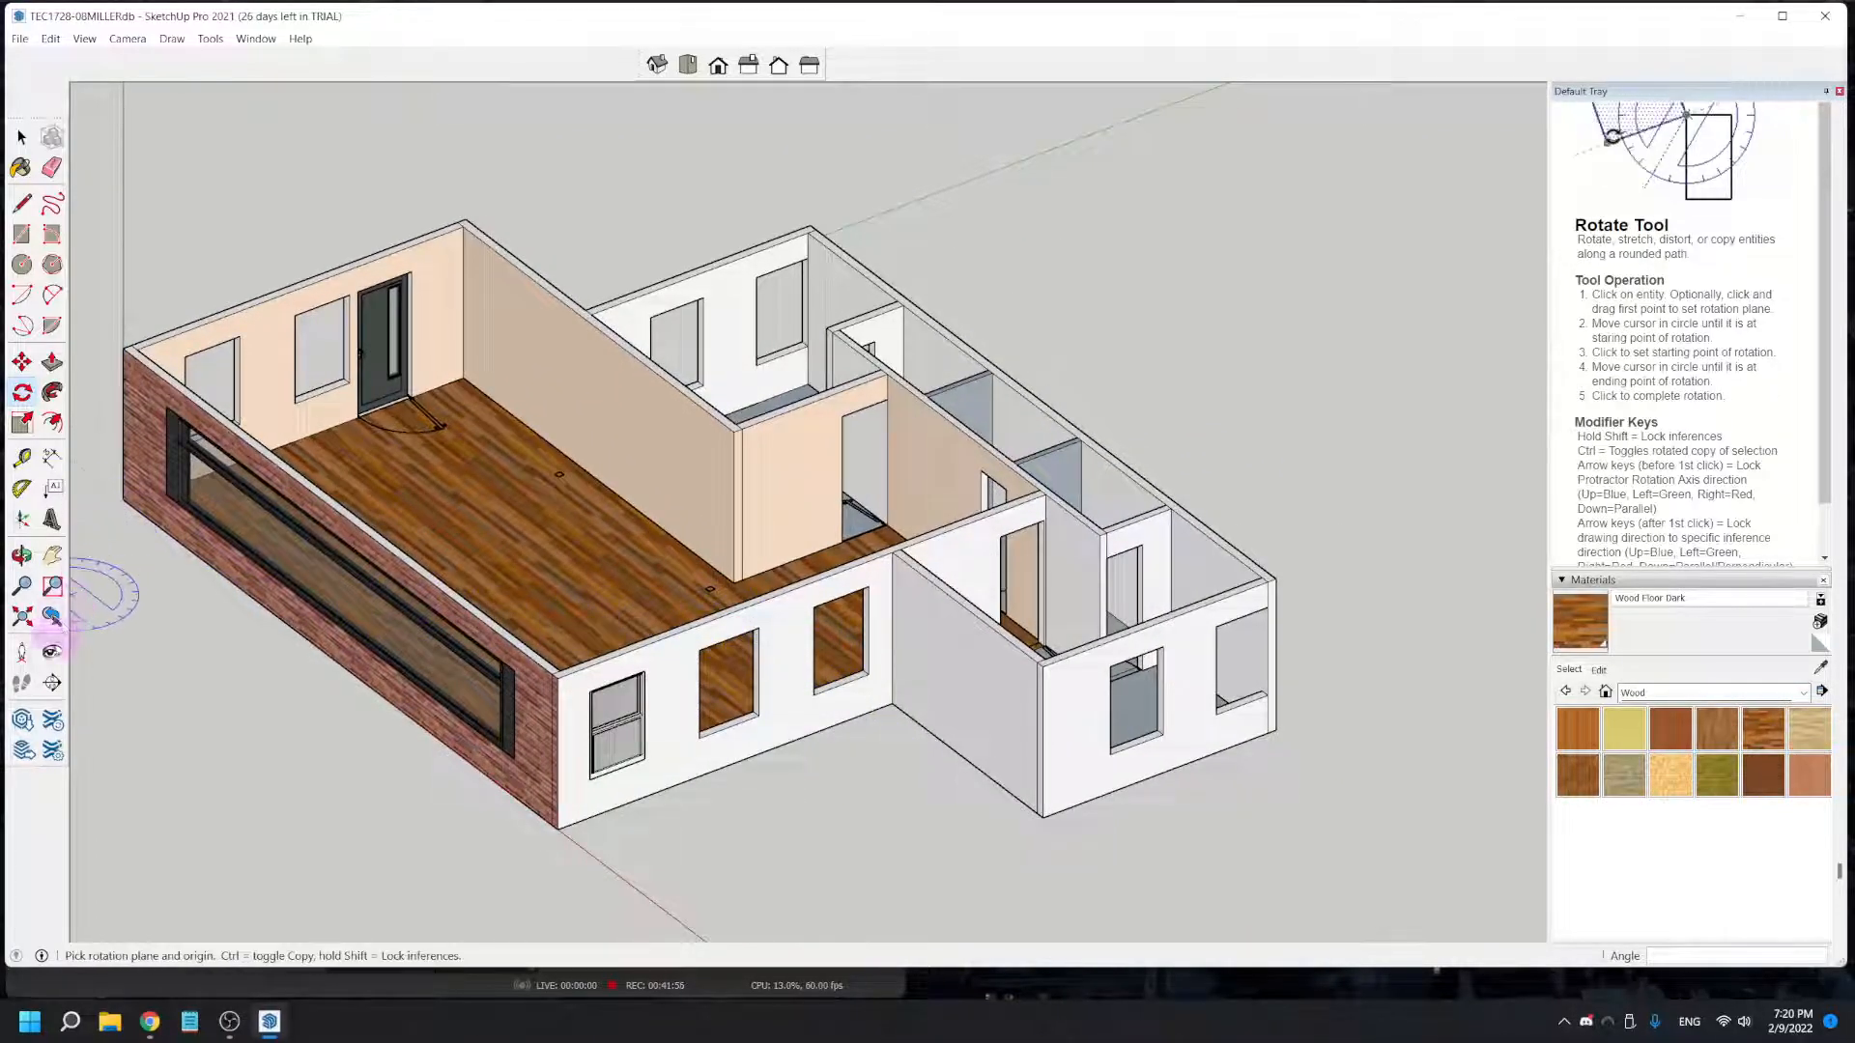
{"action": "left_click", "coordinate": [53, 684]}
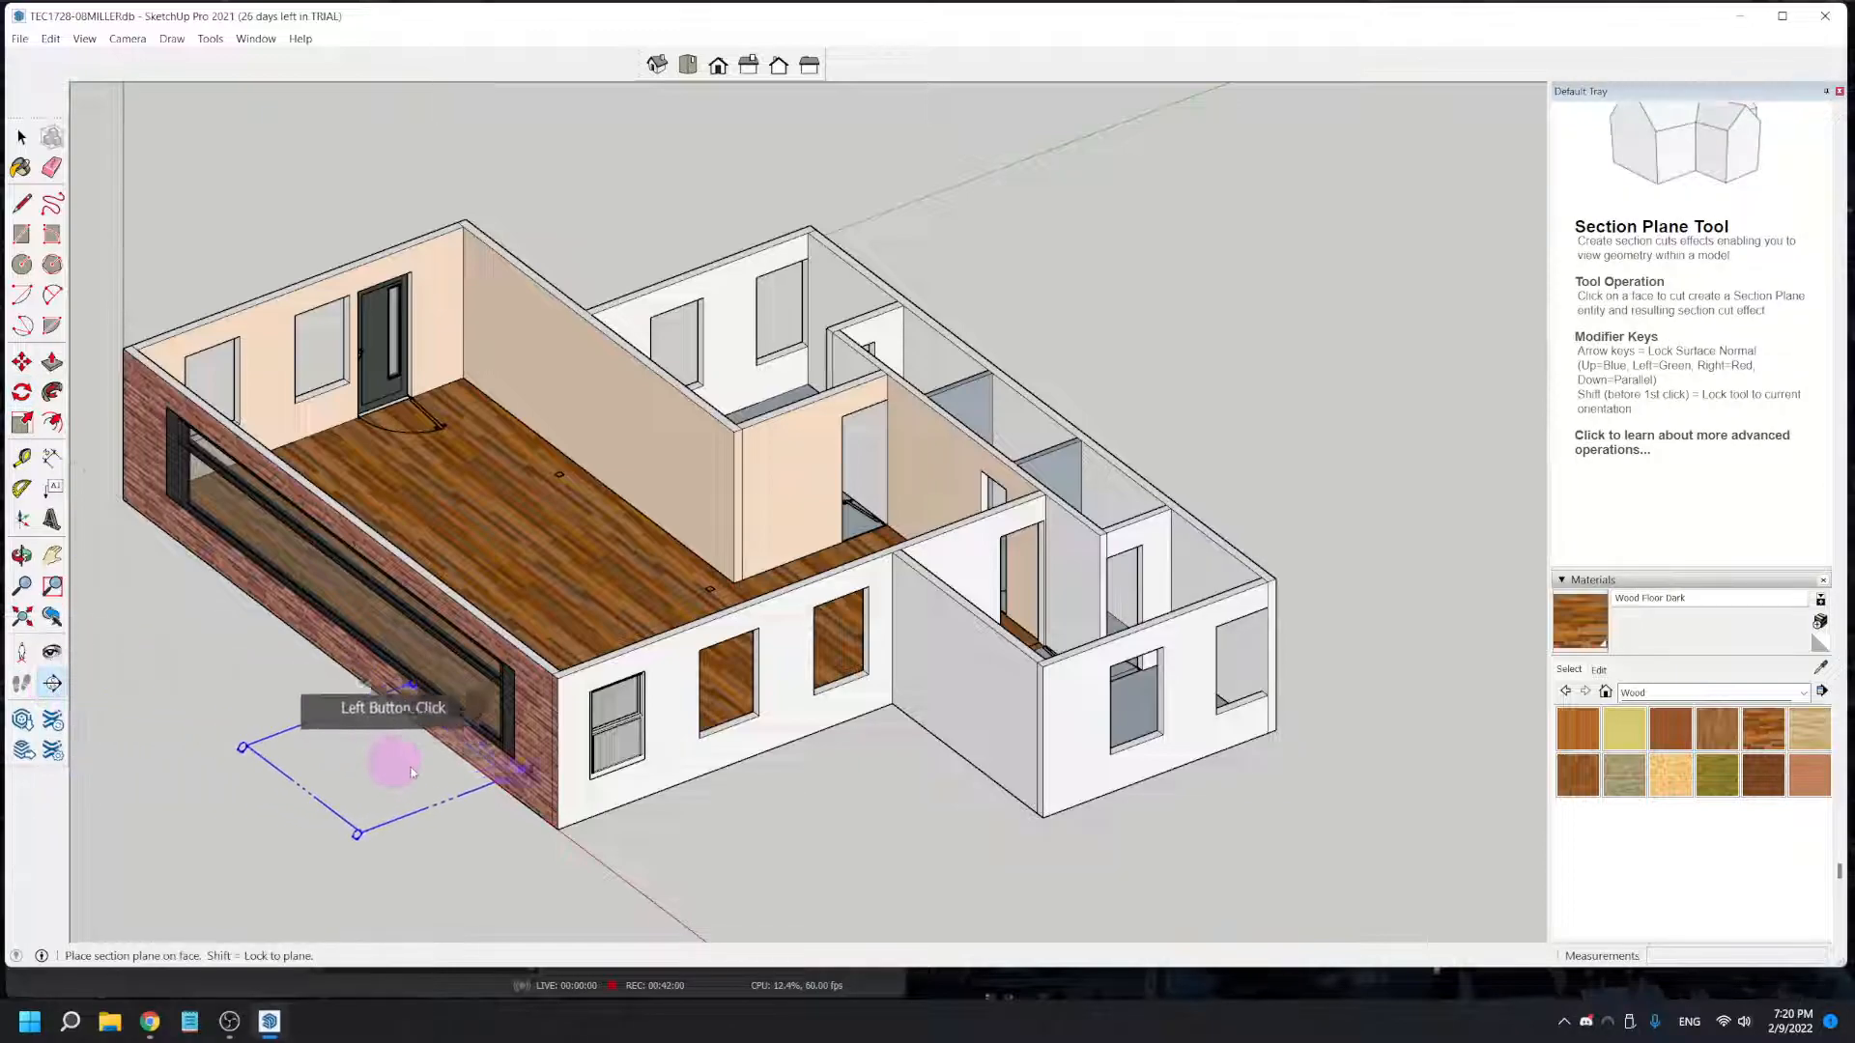
{"action": "left_click", "coordinate": [779, 682]}
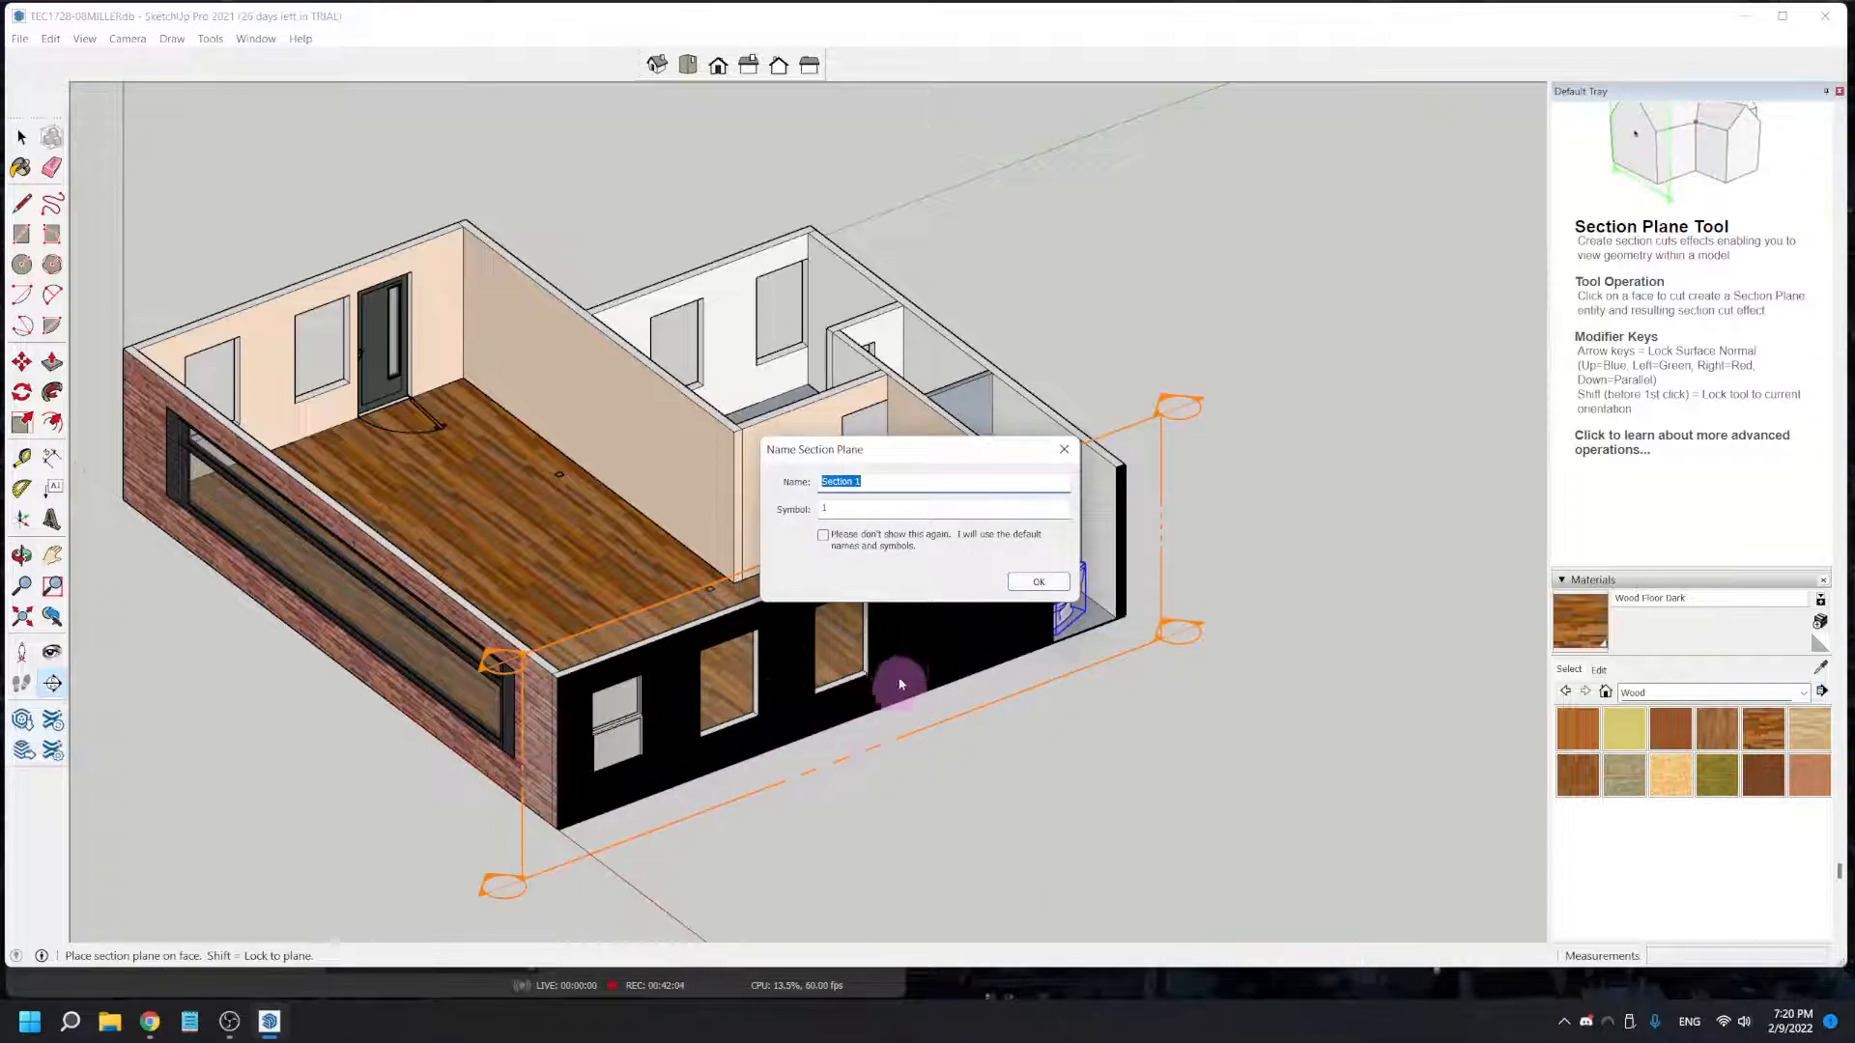
{"action": "left_click", "coordinate": [1030, 592]}
{"action": "key", "text": "q"}
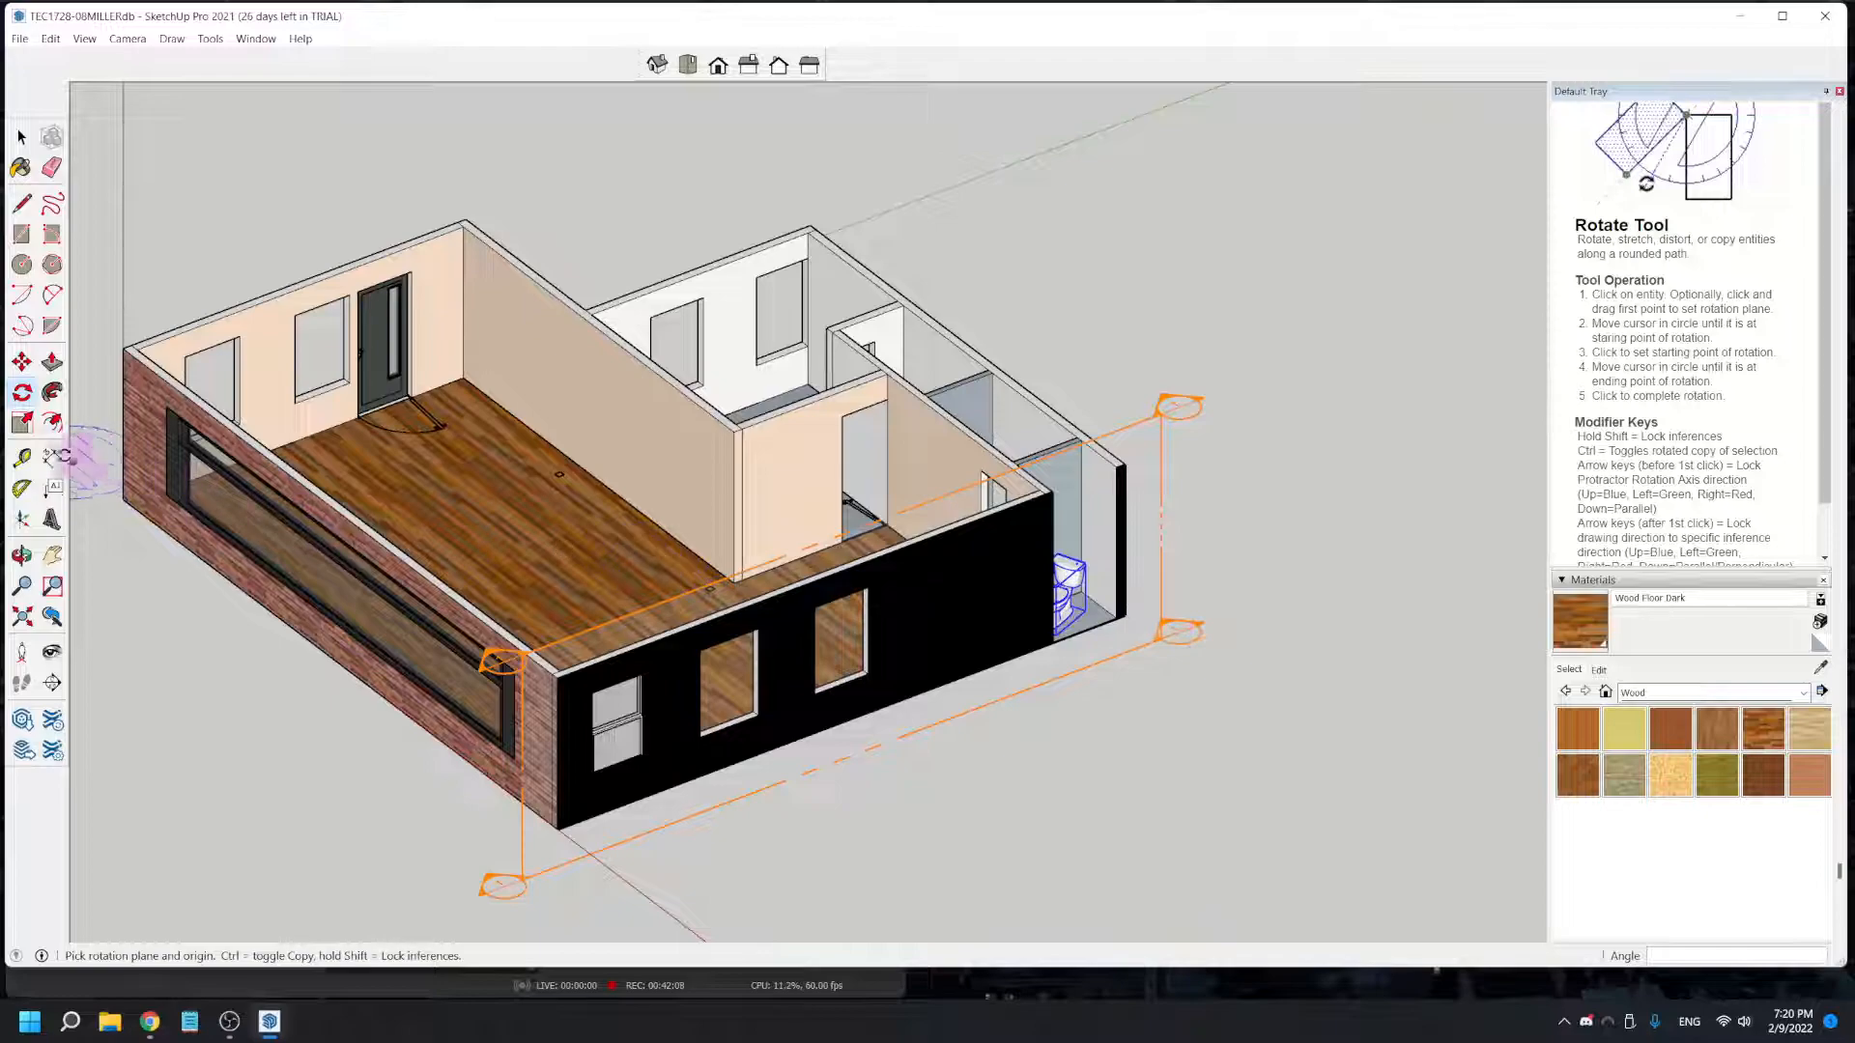
{"action": "left_click", "coordinate": [23, 362]}
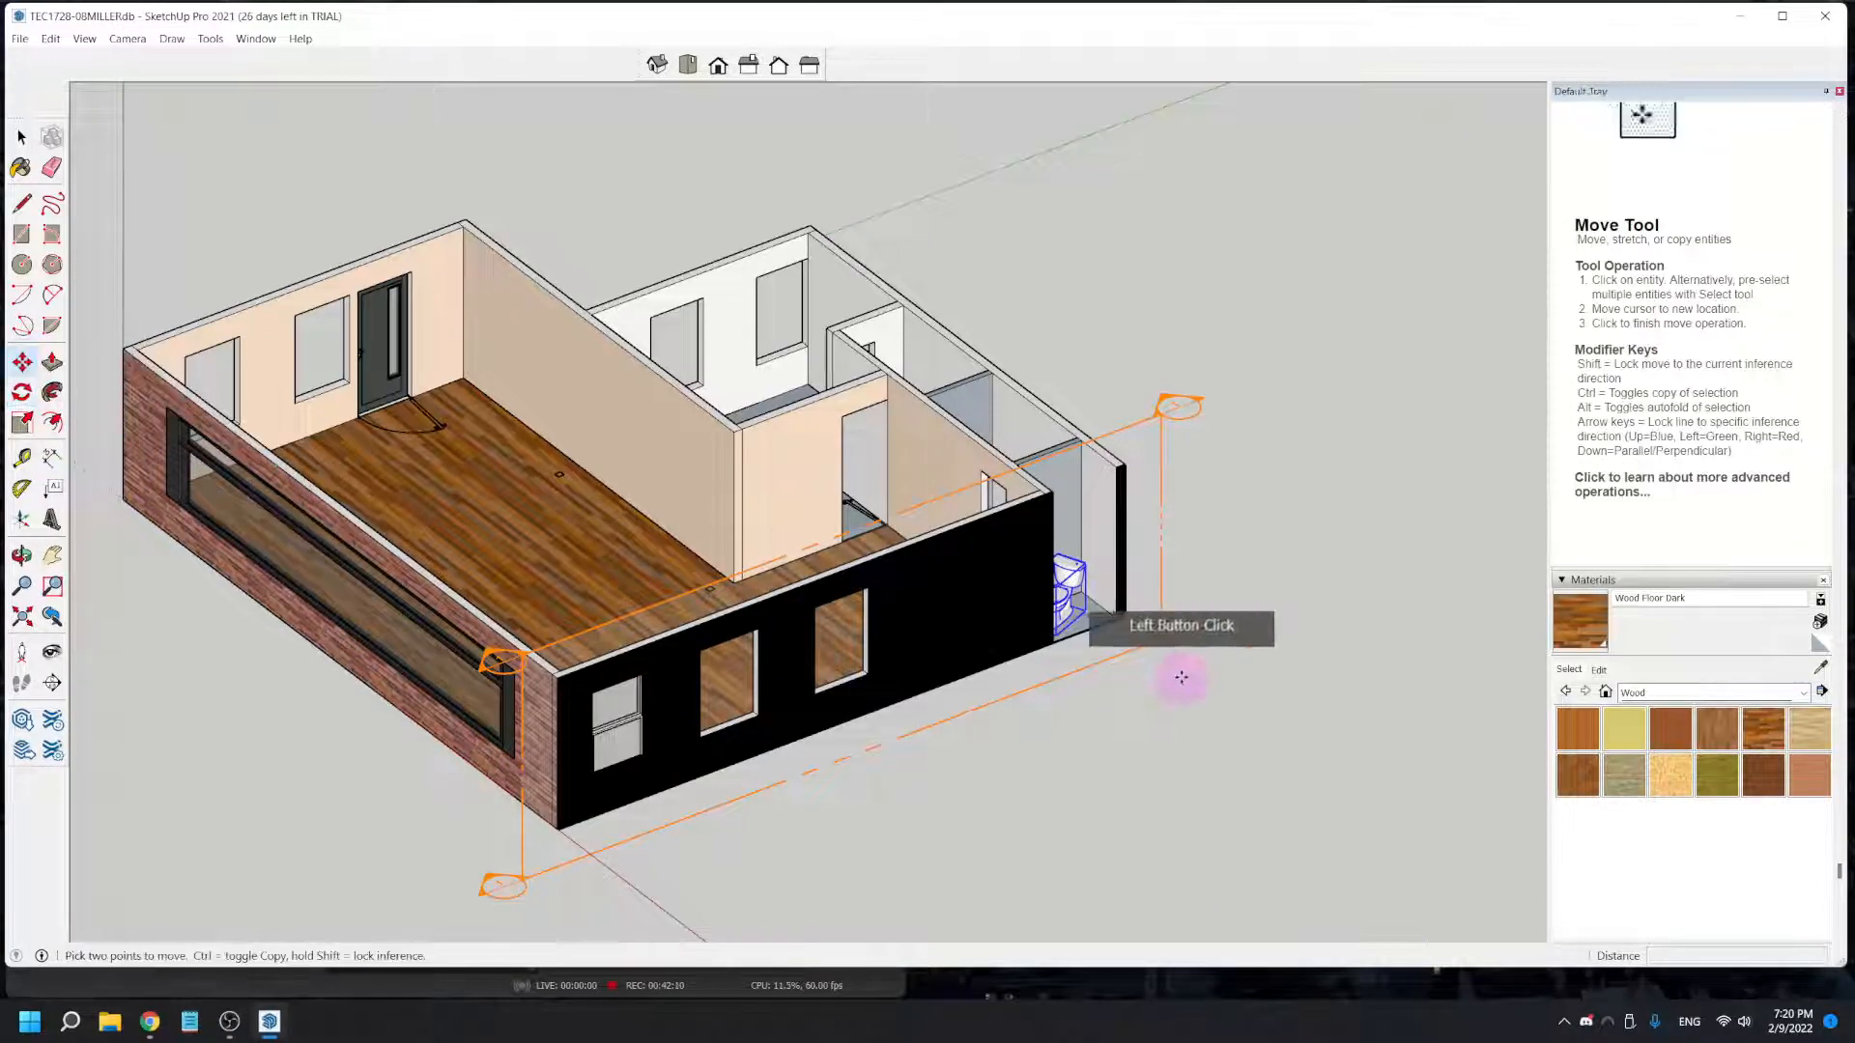
{"action": "left_click", "coordinate": [1160, 639]}
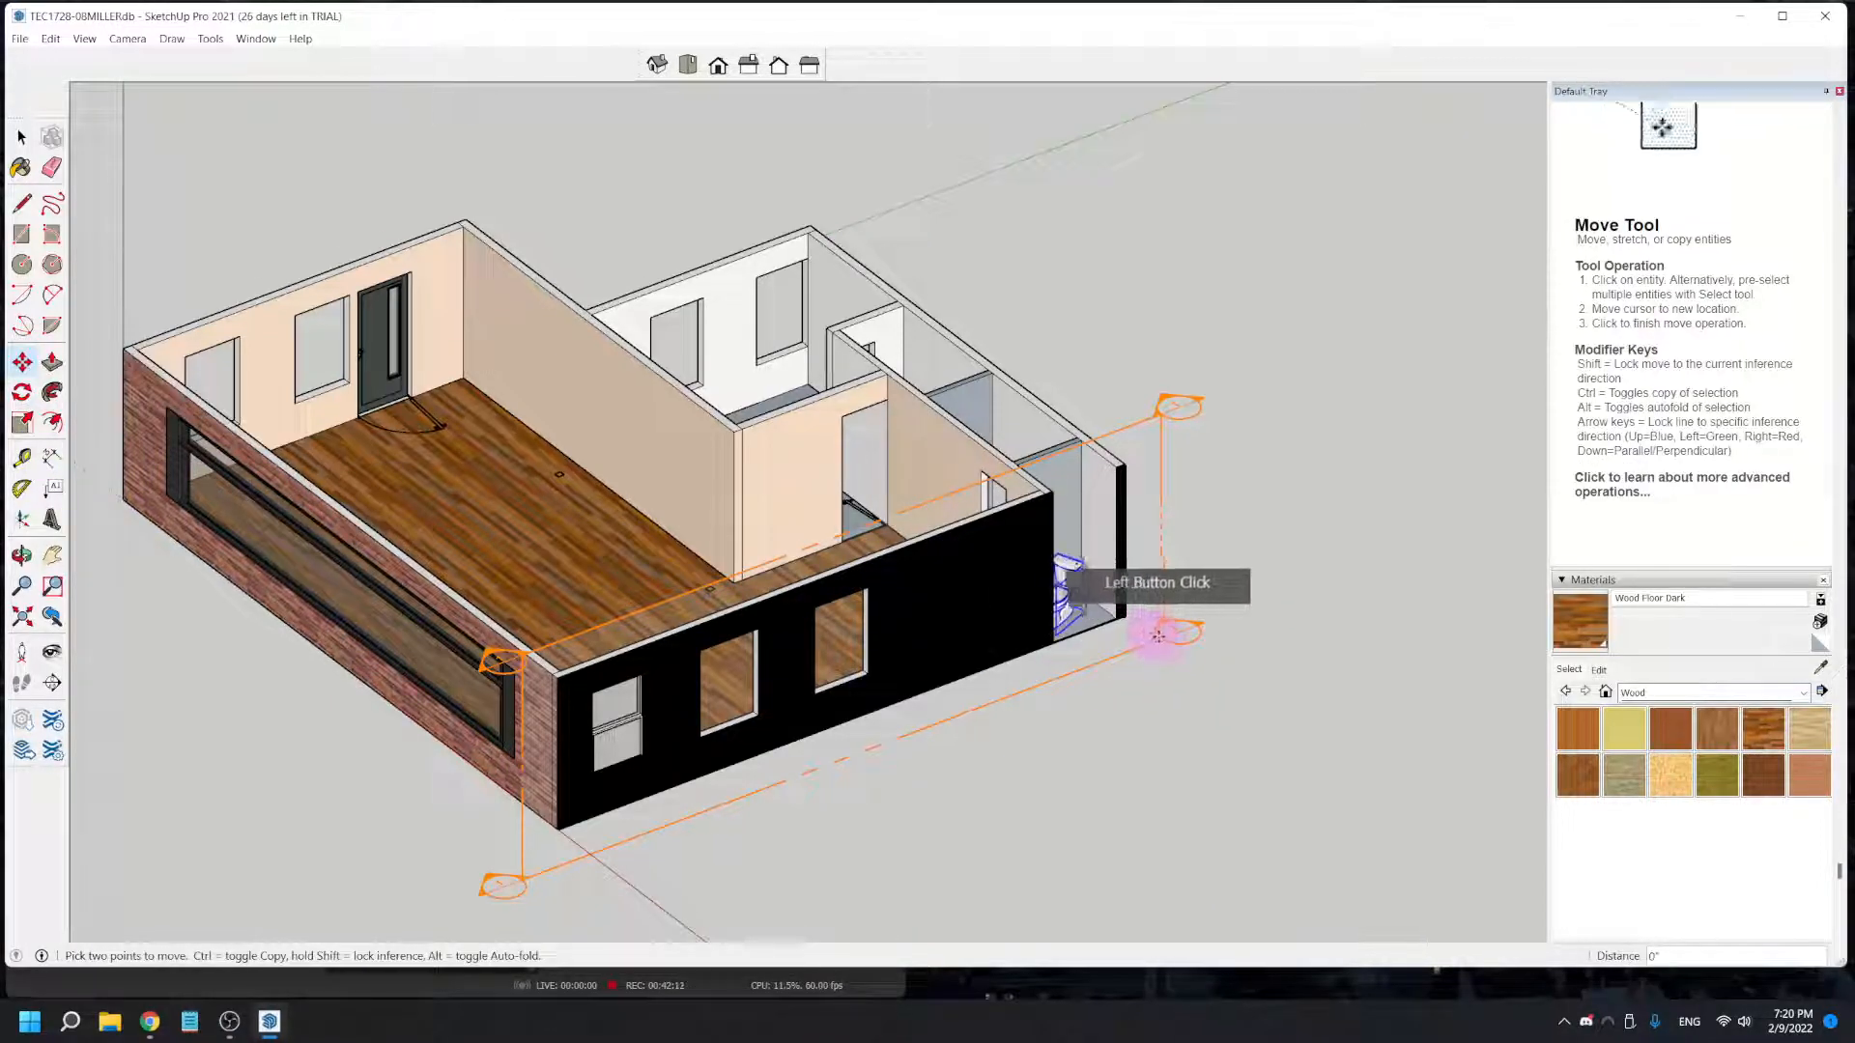
{"action": "key", "text": "space"}
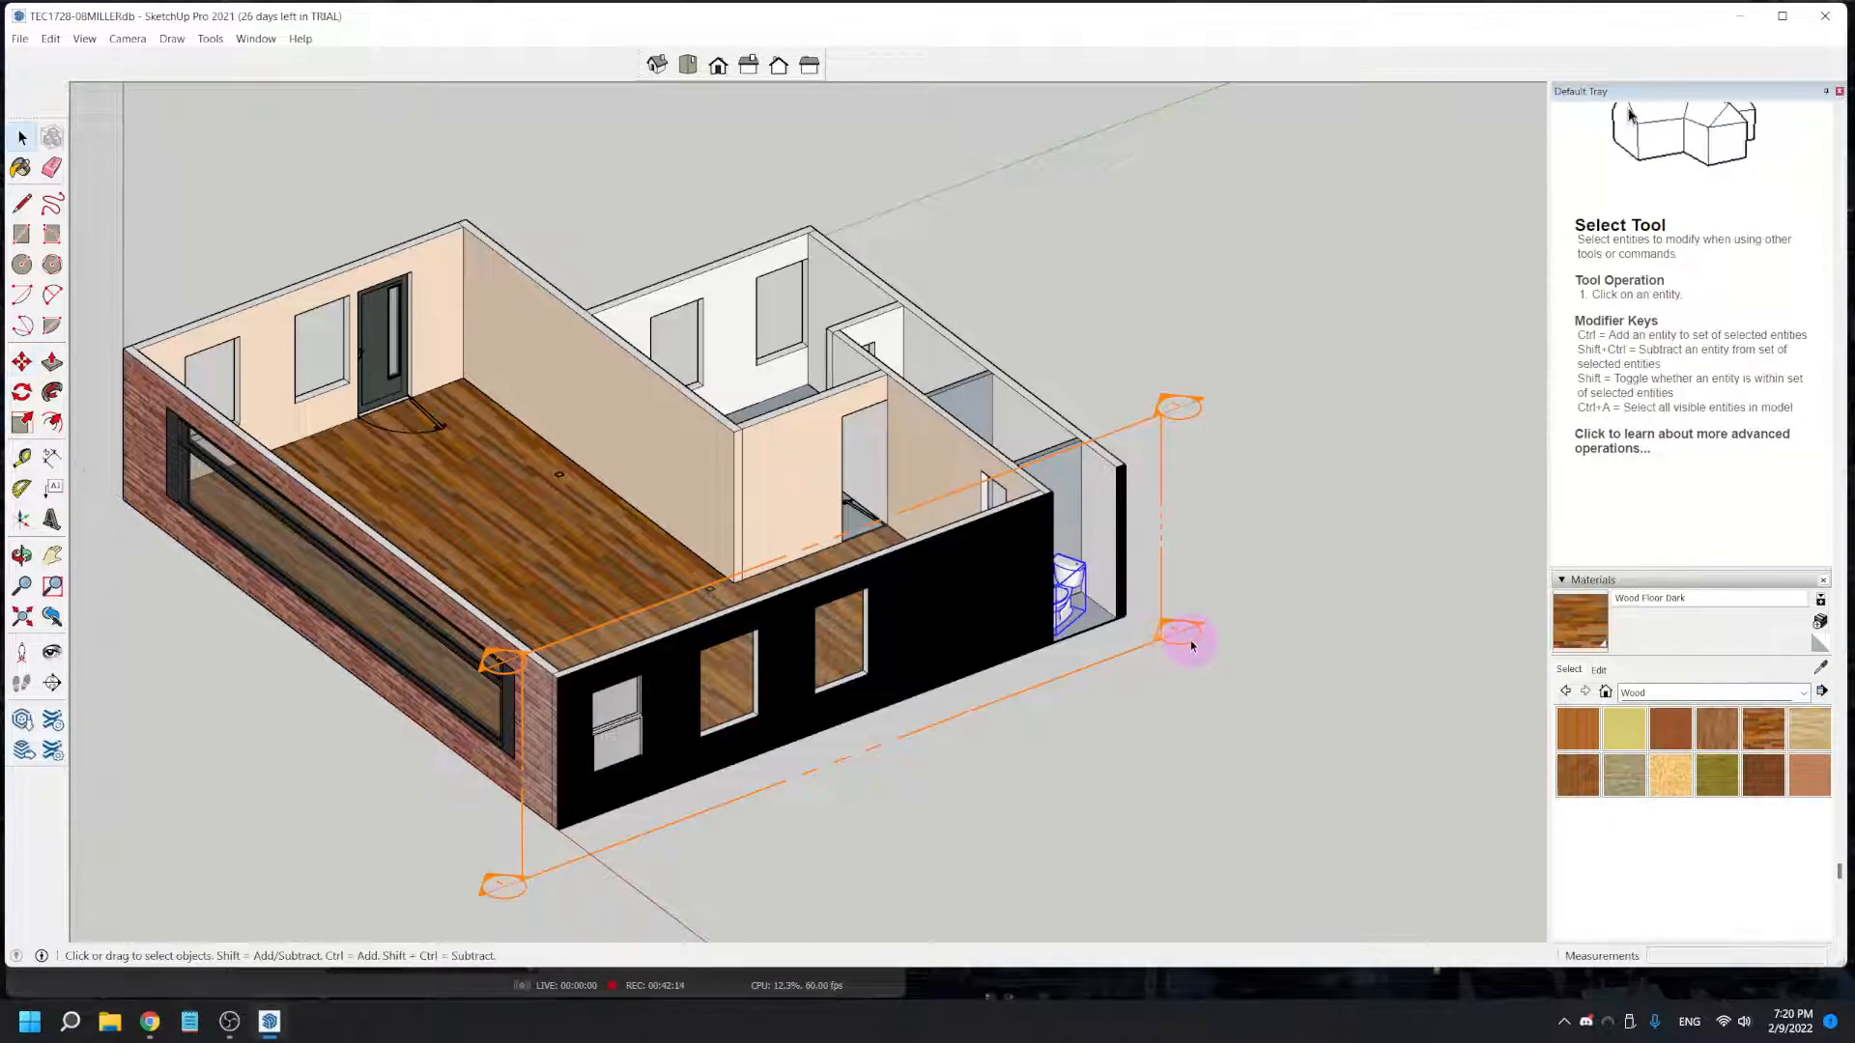
- Select the section plane and move it about 16' 7" outward, beyond the wall it was placed on
{"action": "left_click", "coordinate": [1181, 645]}
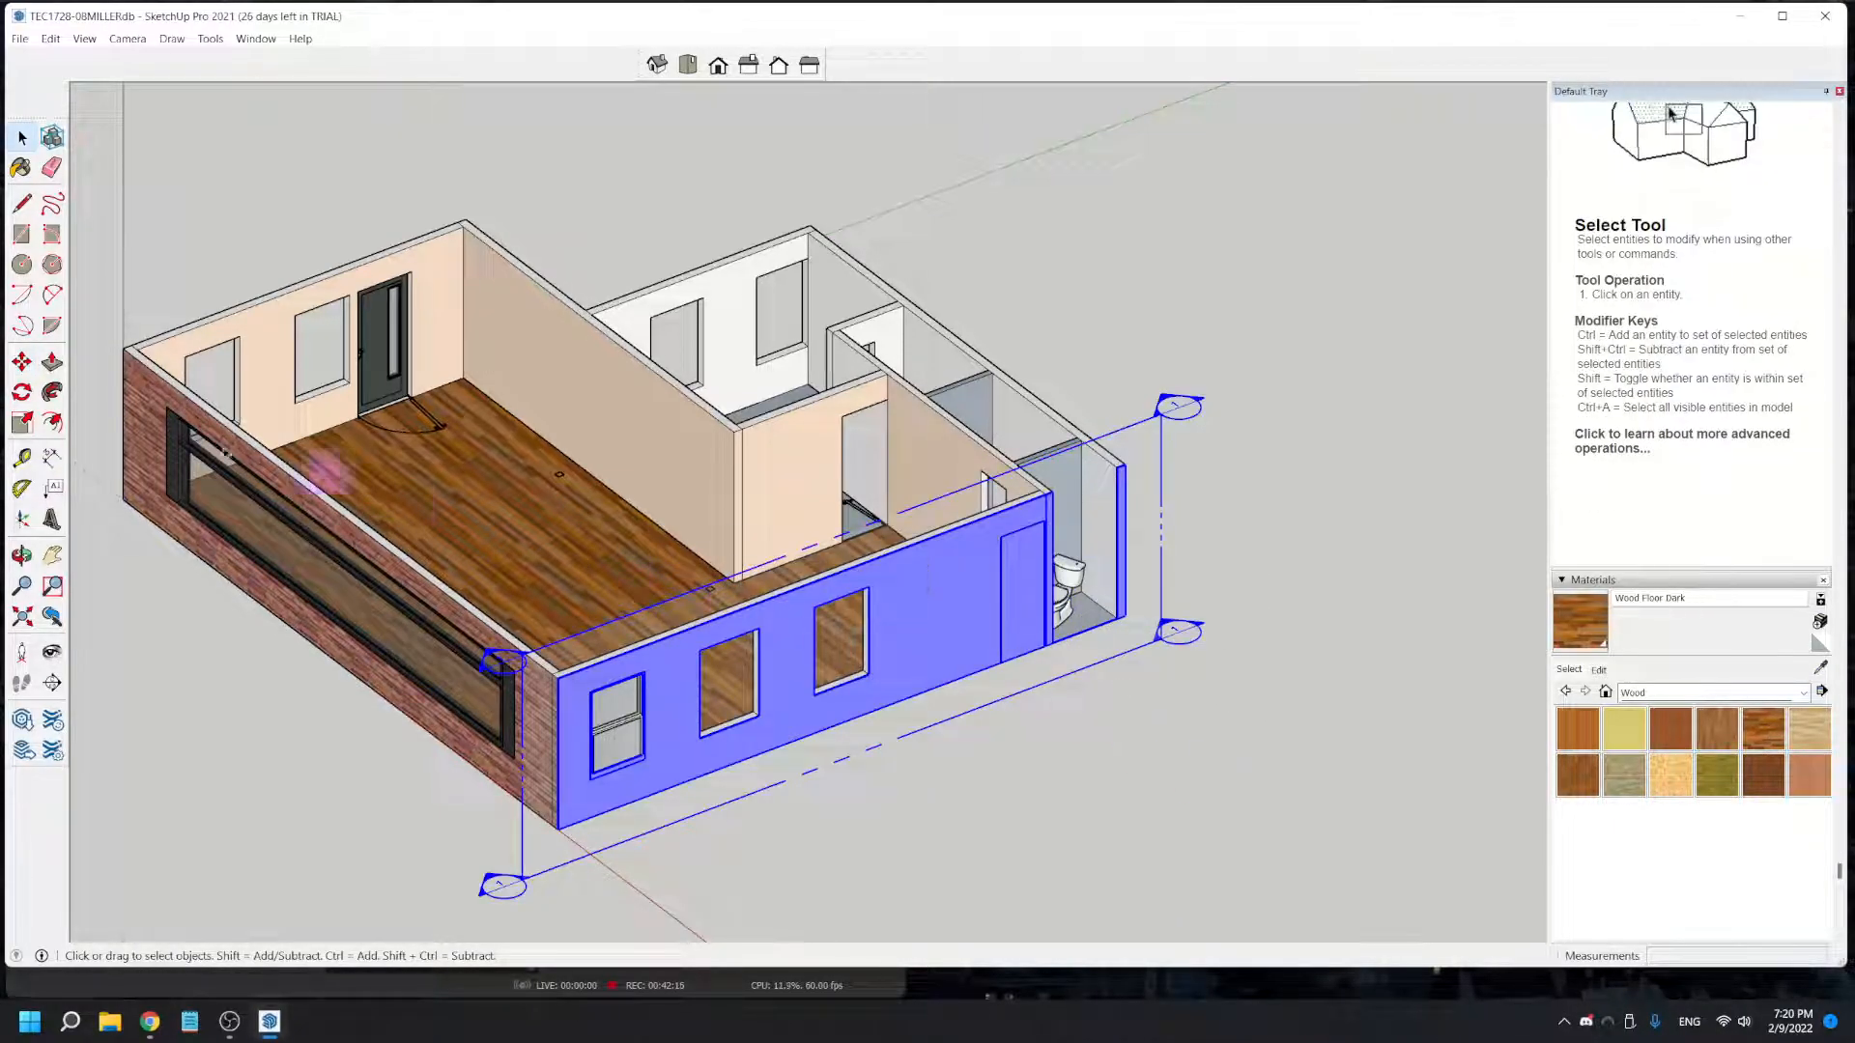
{"action": "left_click", "coordinate": [21, 361]}
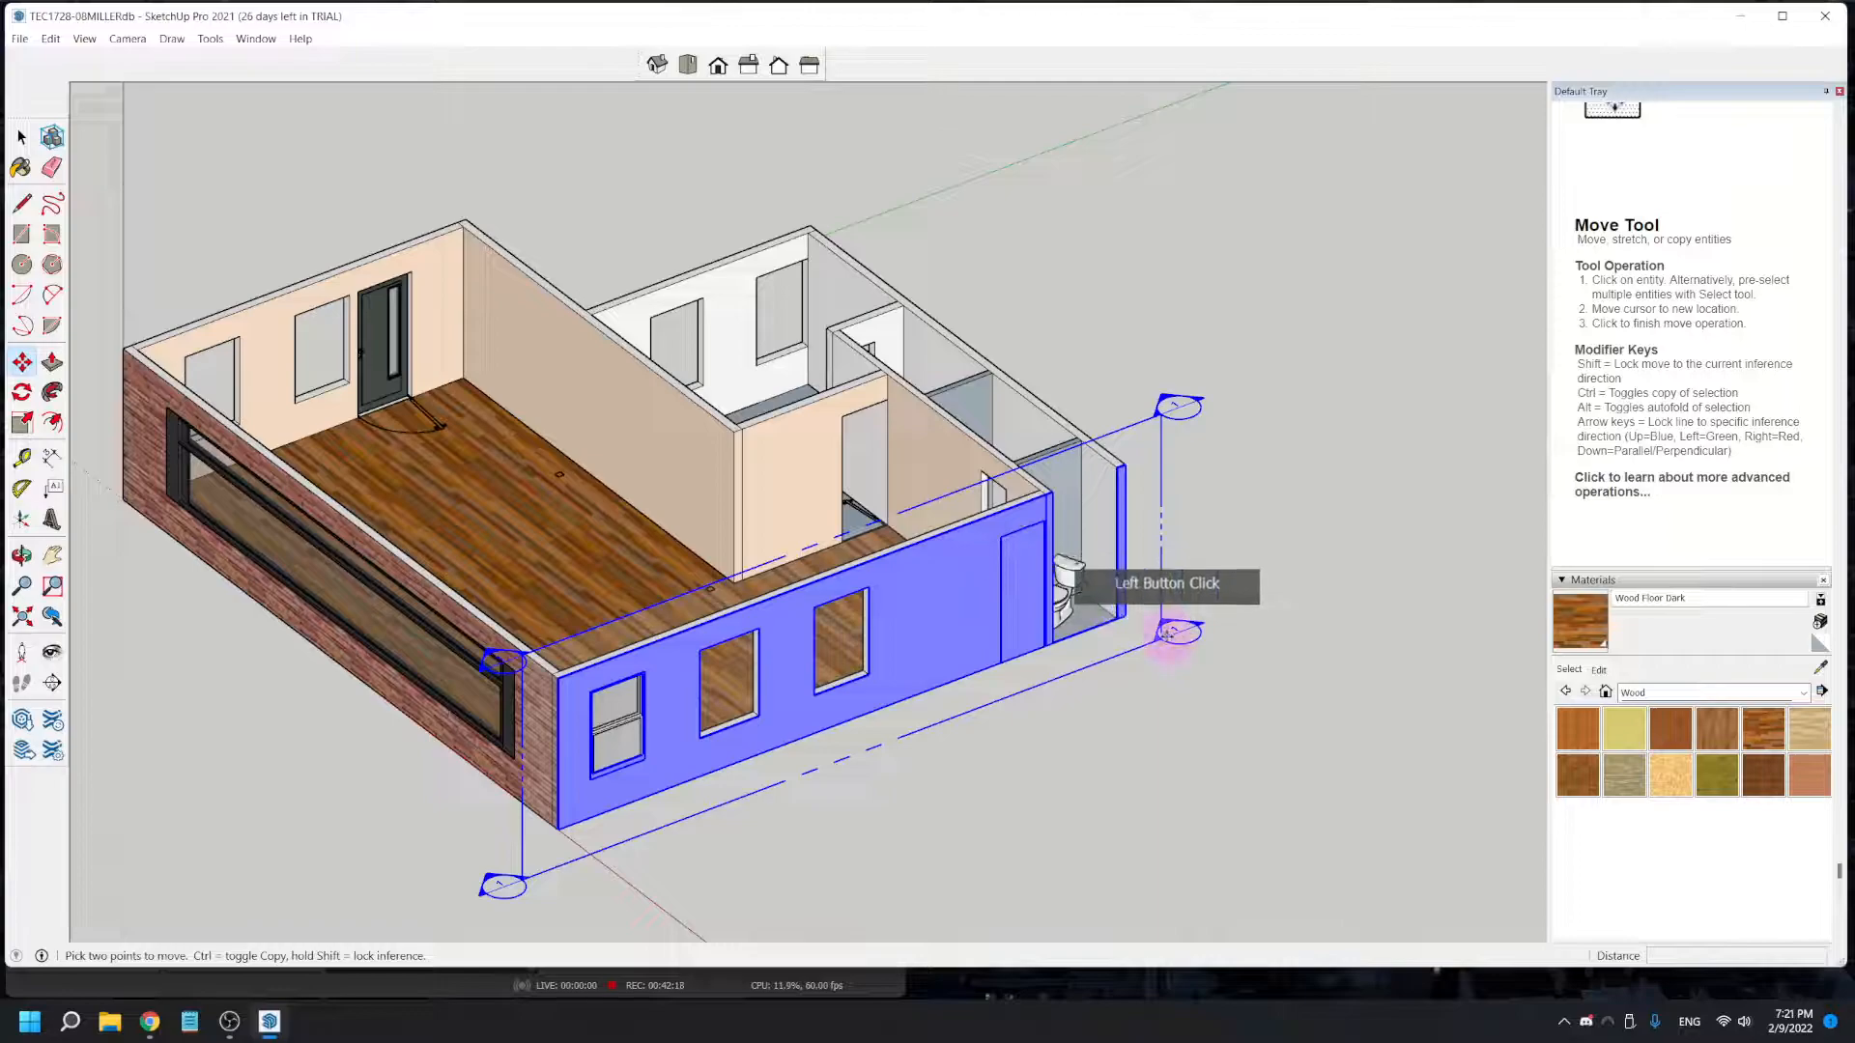
{"action": "left_click_drag", "start_coordinate": [1166, 634], "coordinate": [1280, 793]}
{"action": "left_click", "coordinate": [1353, 830]}
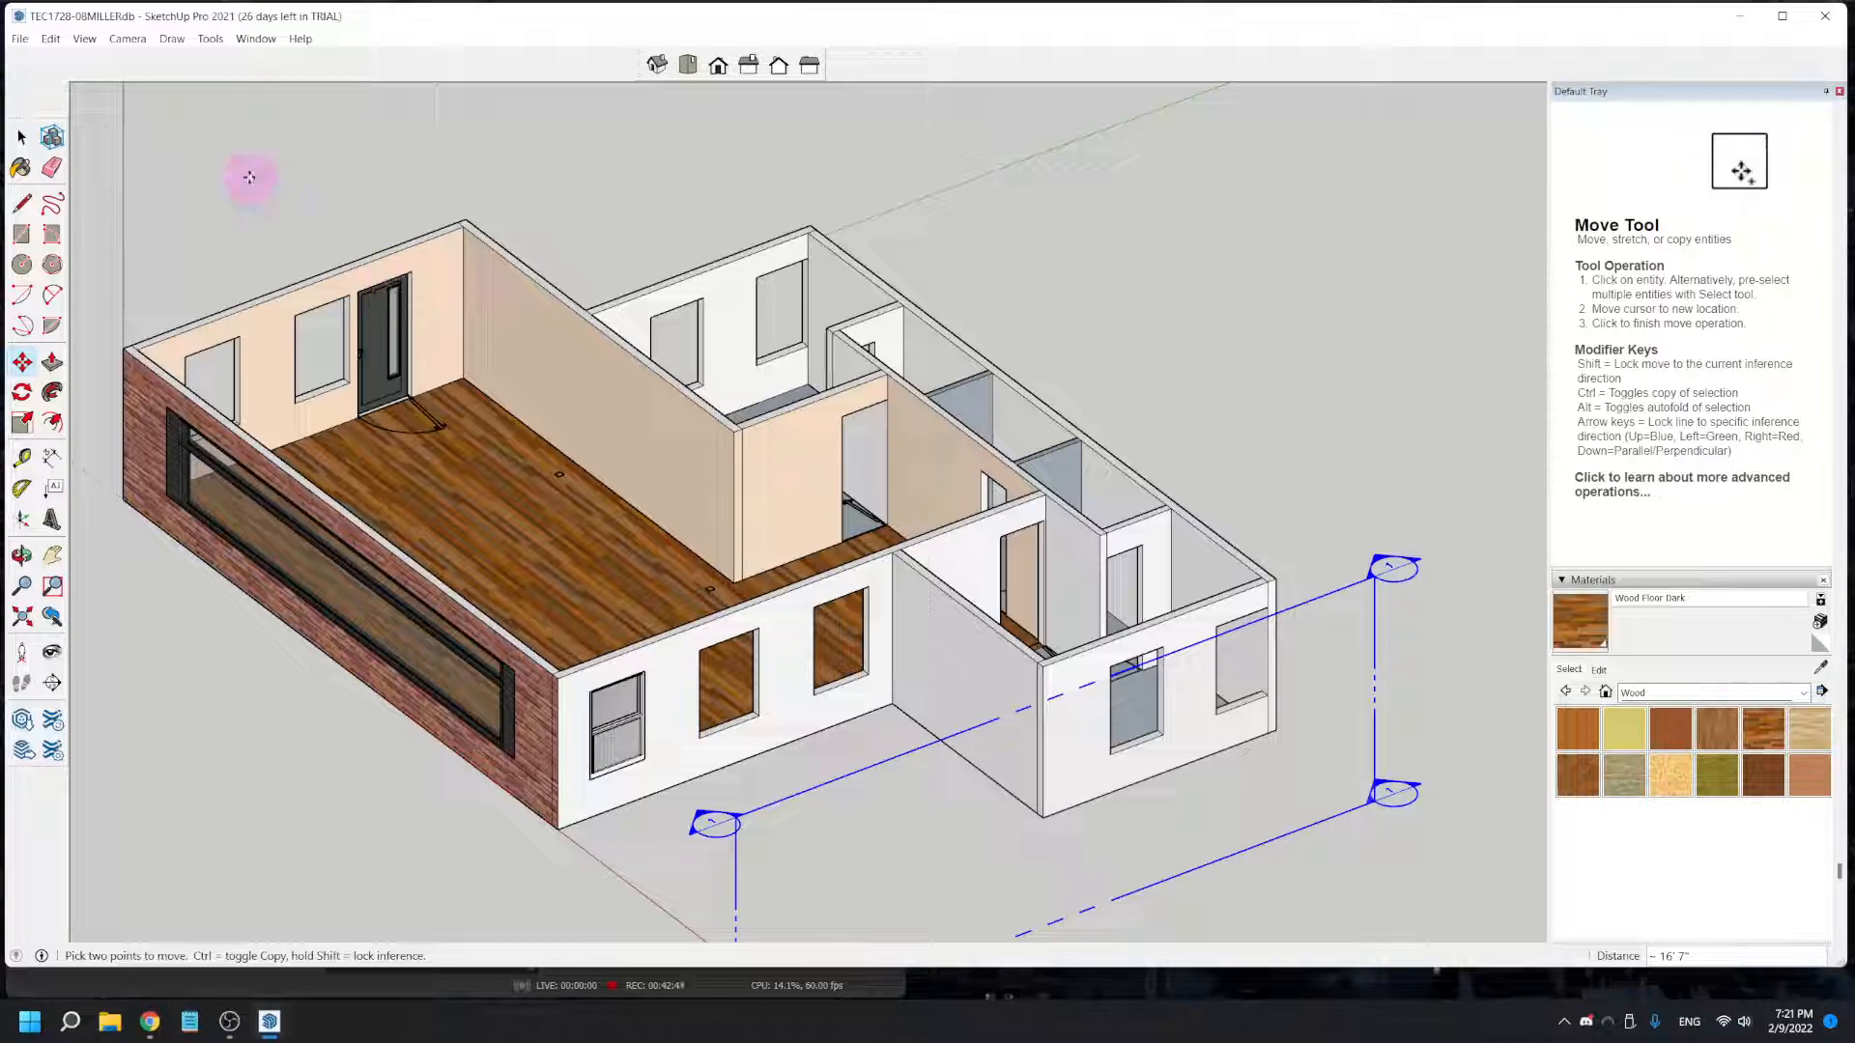
{"action": "scroll", "coordinate": [232, 181], "scroll_direction": "up", "scroll_amount": 1}
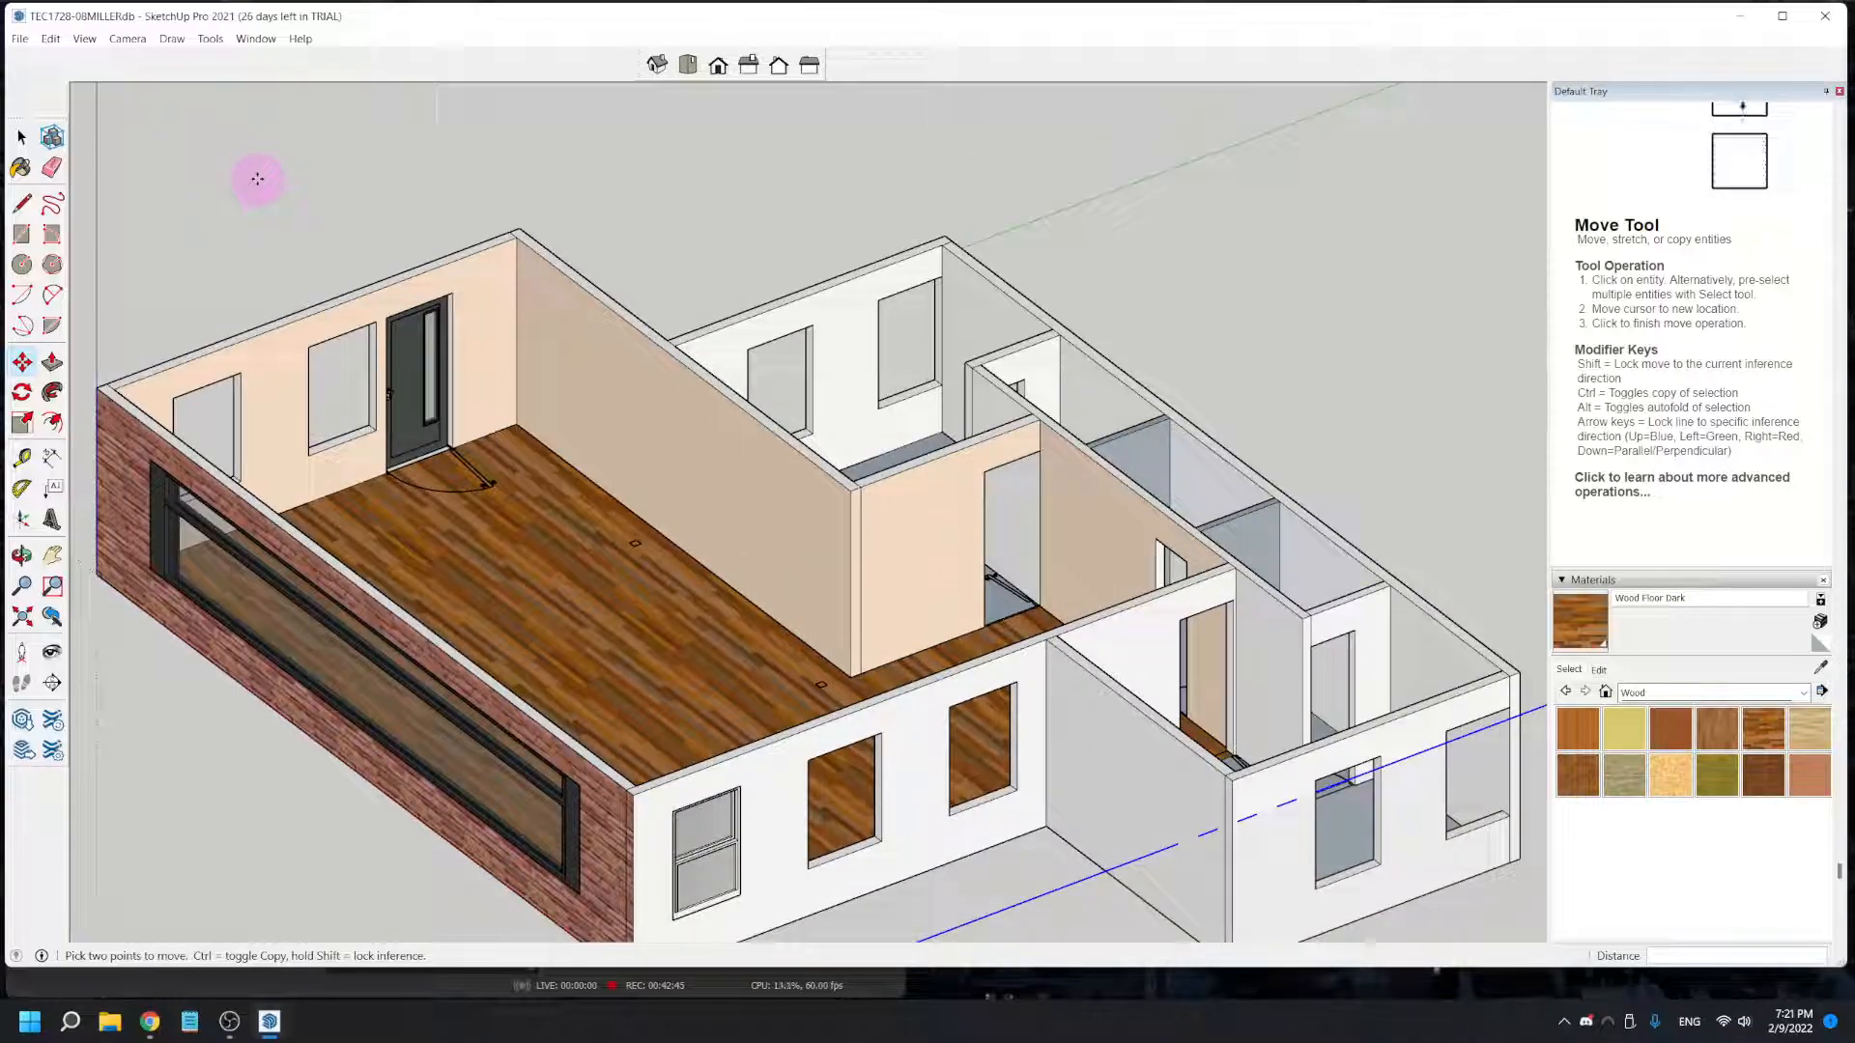